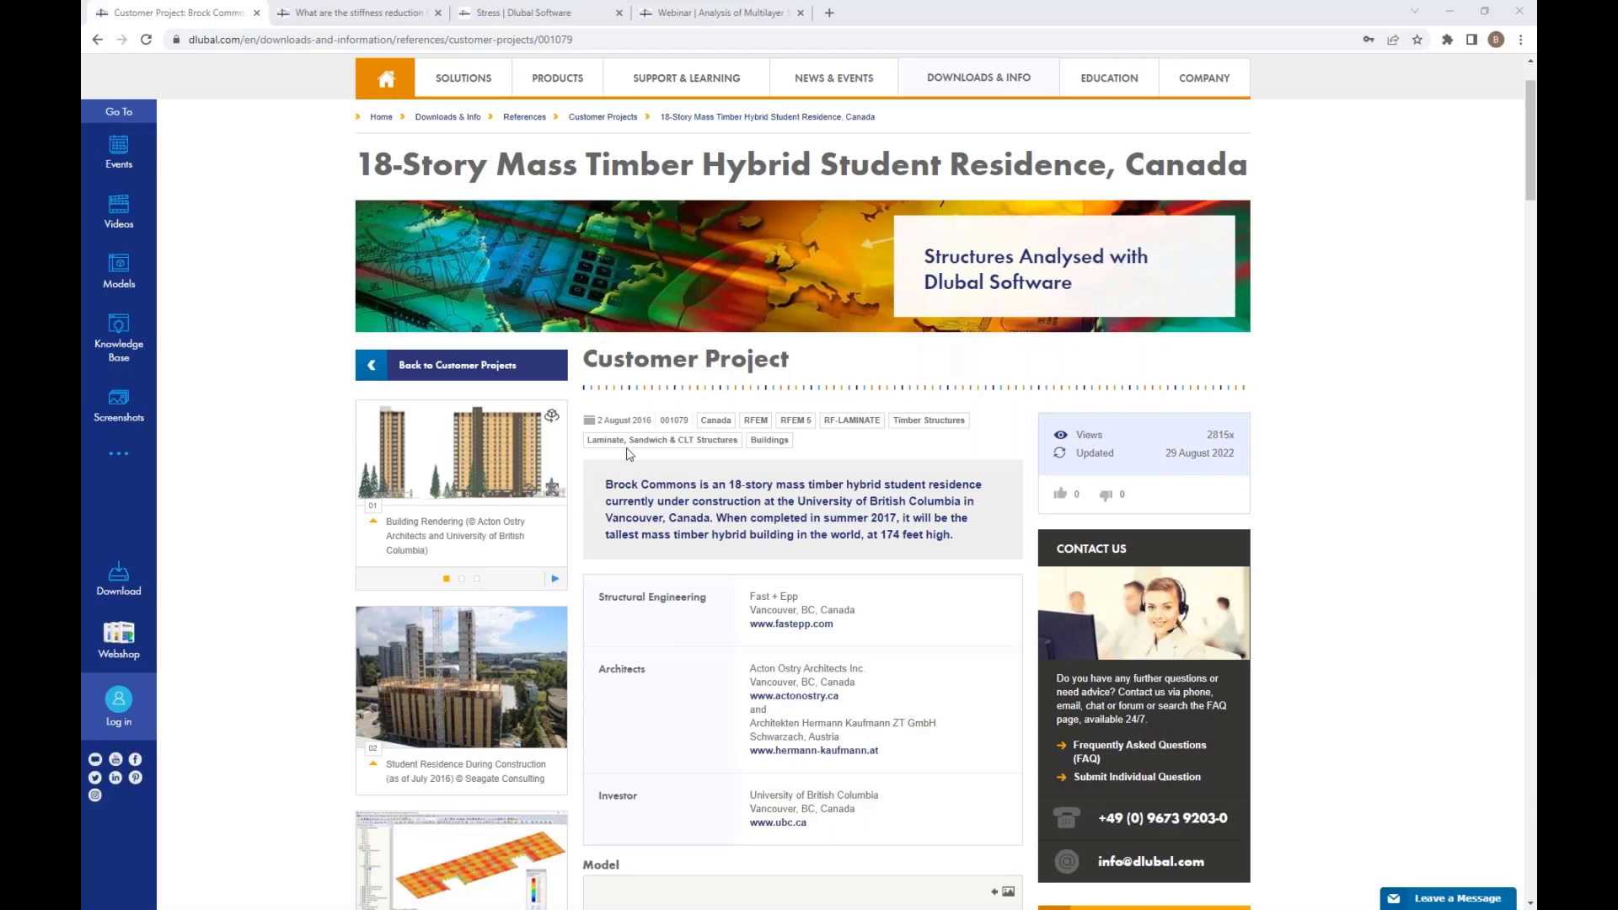
Examine the construction photo and the model preview of the 18-story mass timber student residence project
left_click(471, 681)
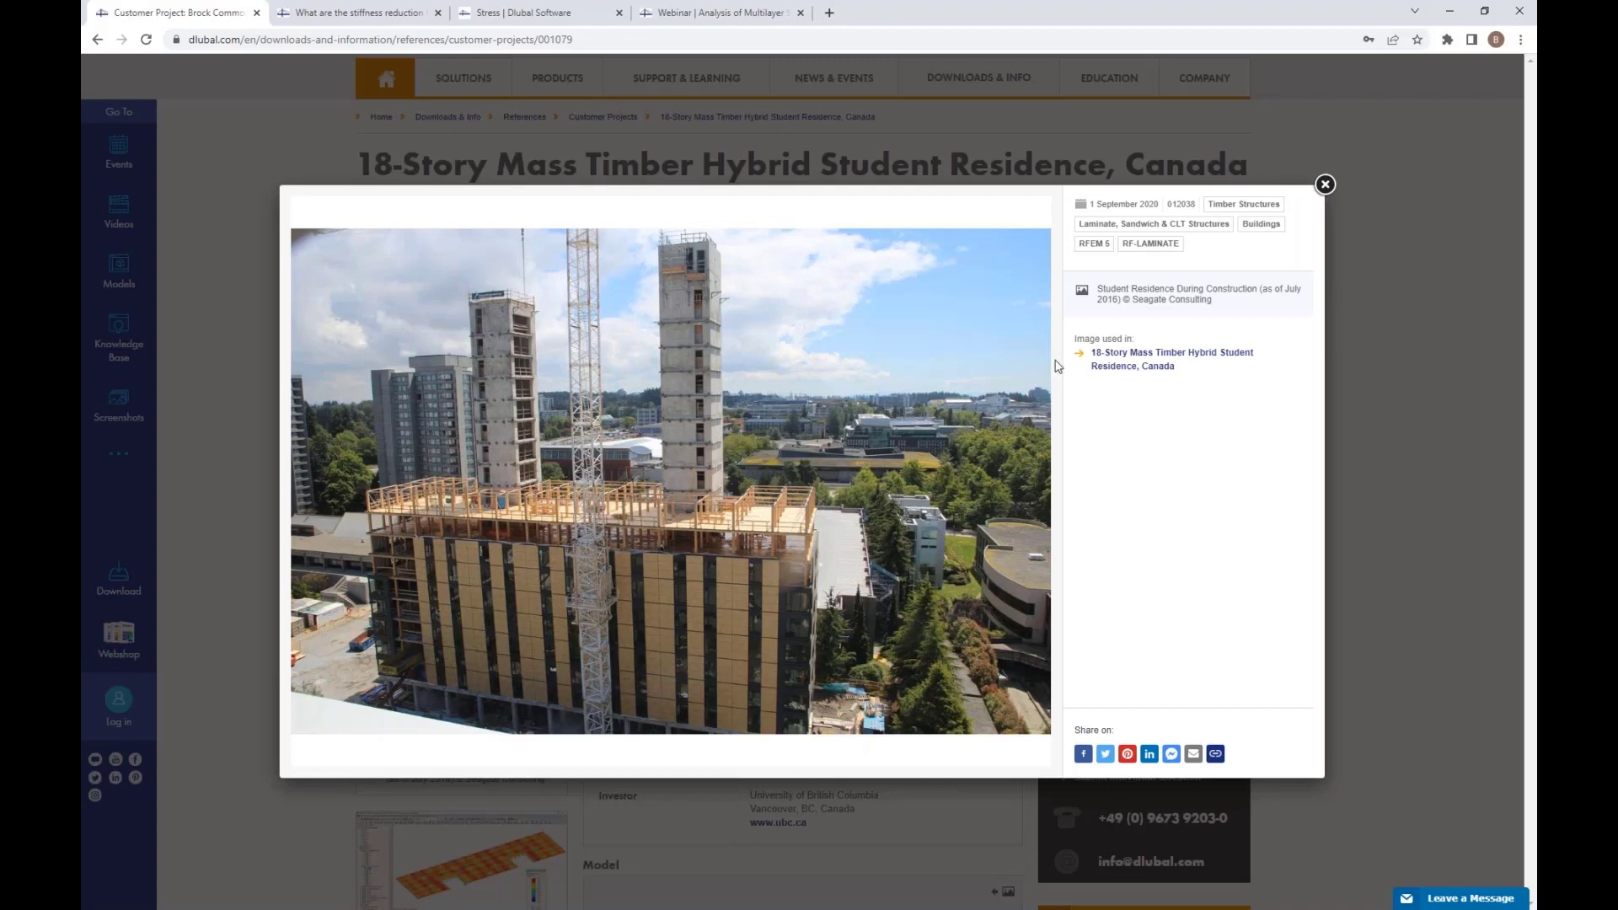
left_click(1324, 185)
scroll(489, 822, "down", 3)
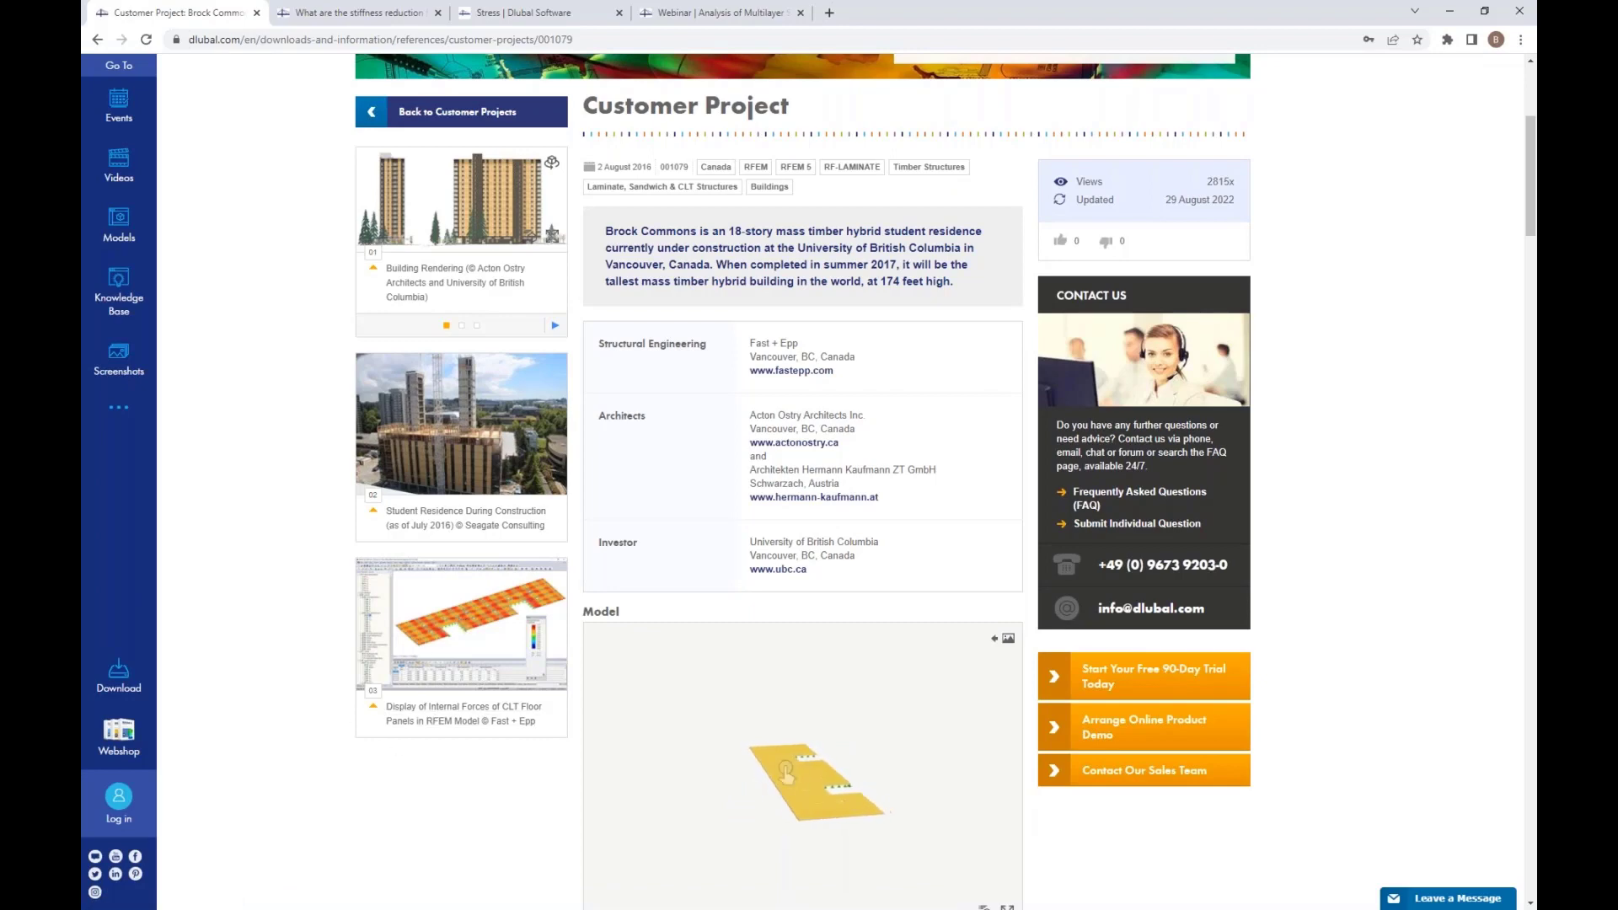
Switch to RFEM and start a new 3D model named "Webinar CLT 2D Plate"
key("alt+Tab")
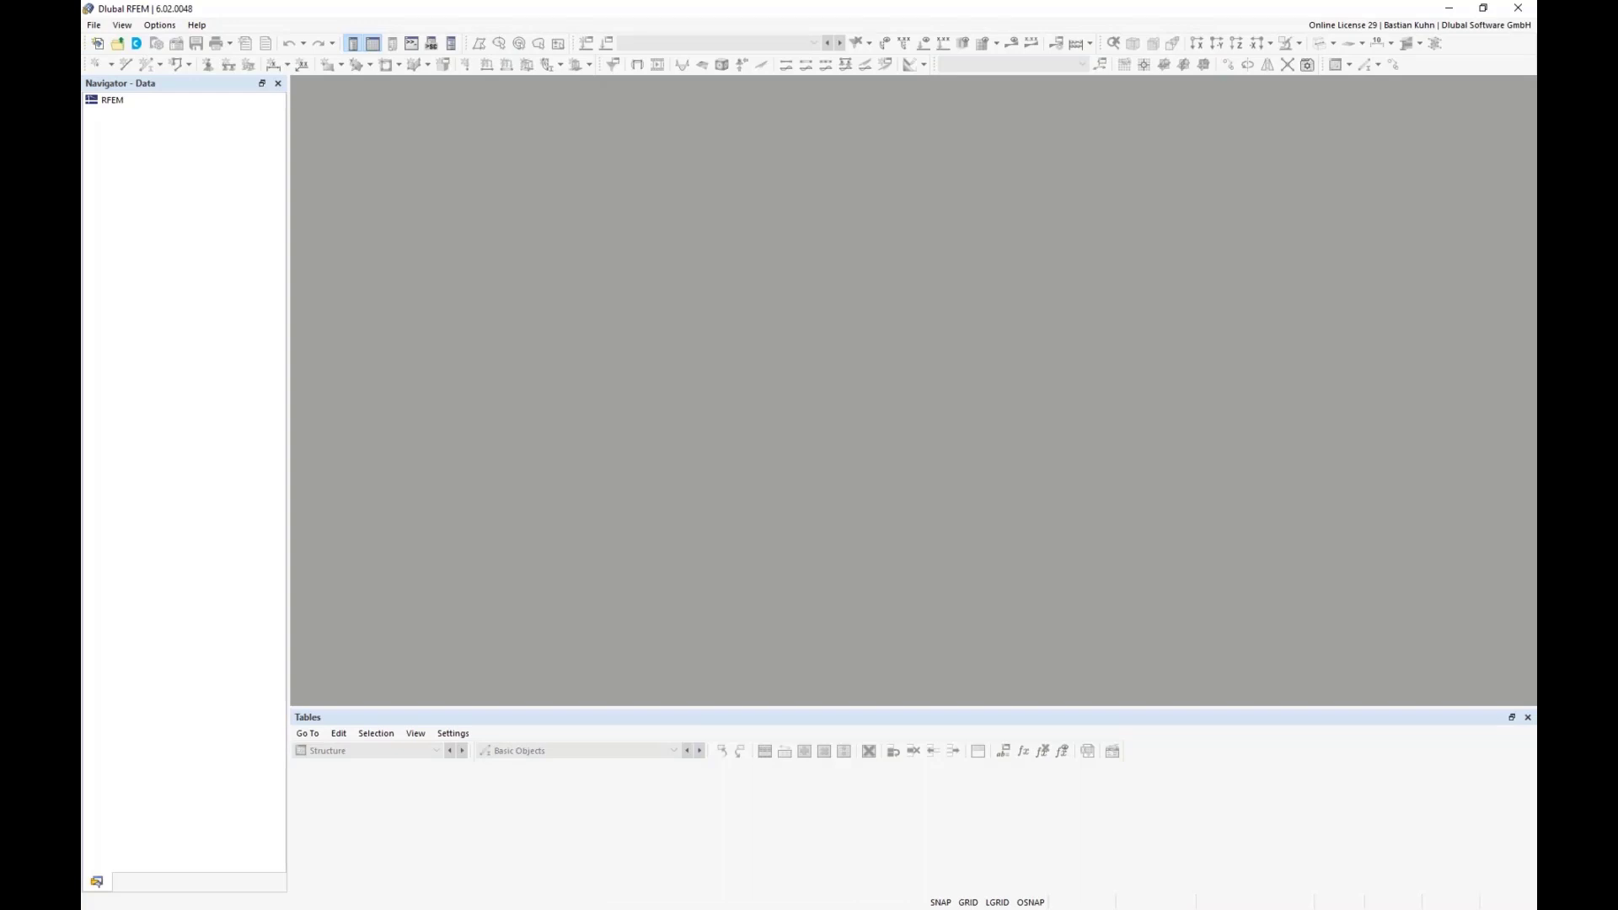
left_click(98, 44)
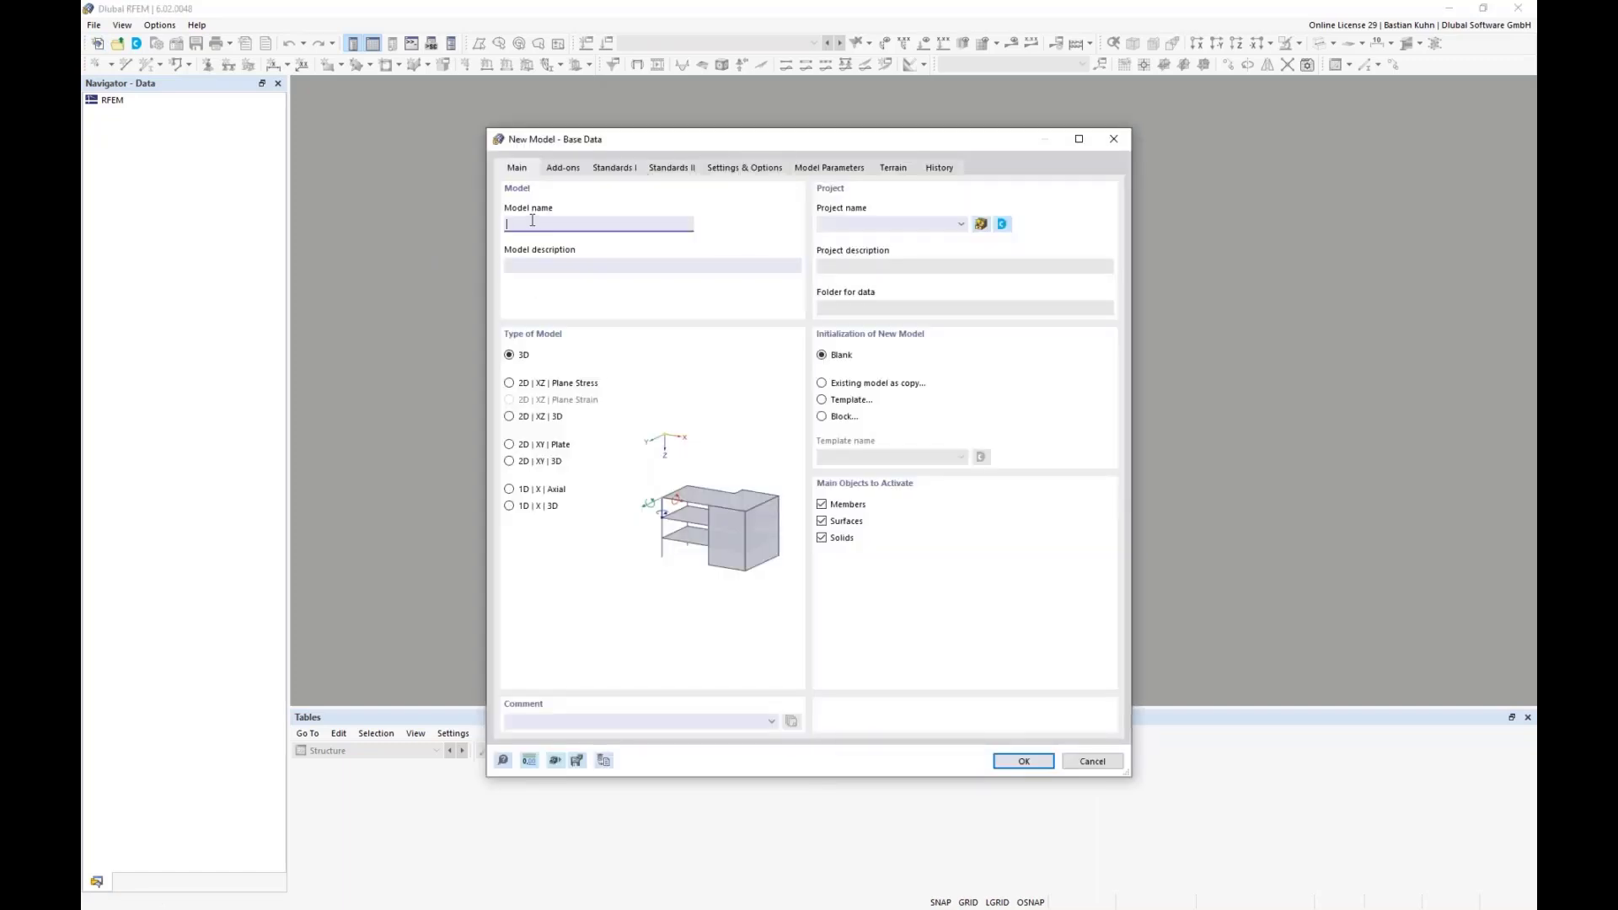
type("Webin")
type("CLT 2D Plate")
Activate the Multilayer Surfaces and Timber Design add-ons and deactivate the load wizards for the new model
left_click(563, 168)
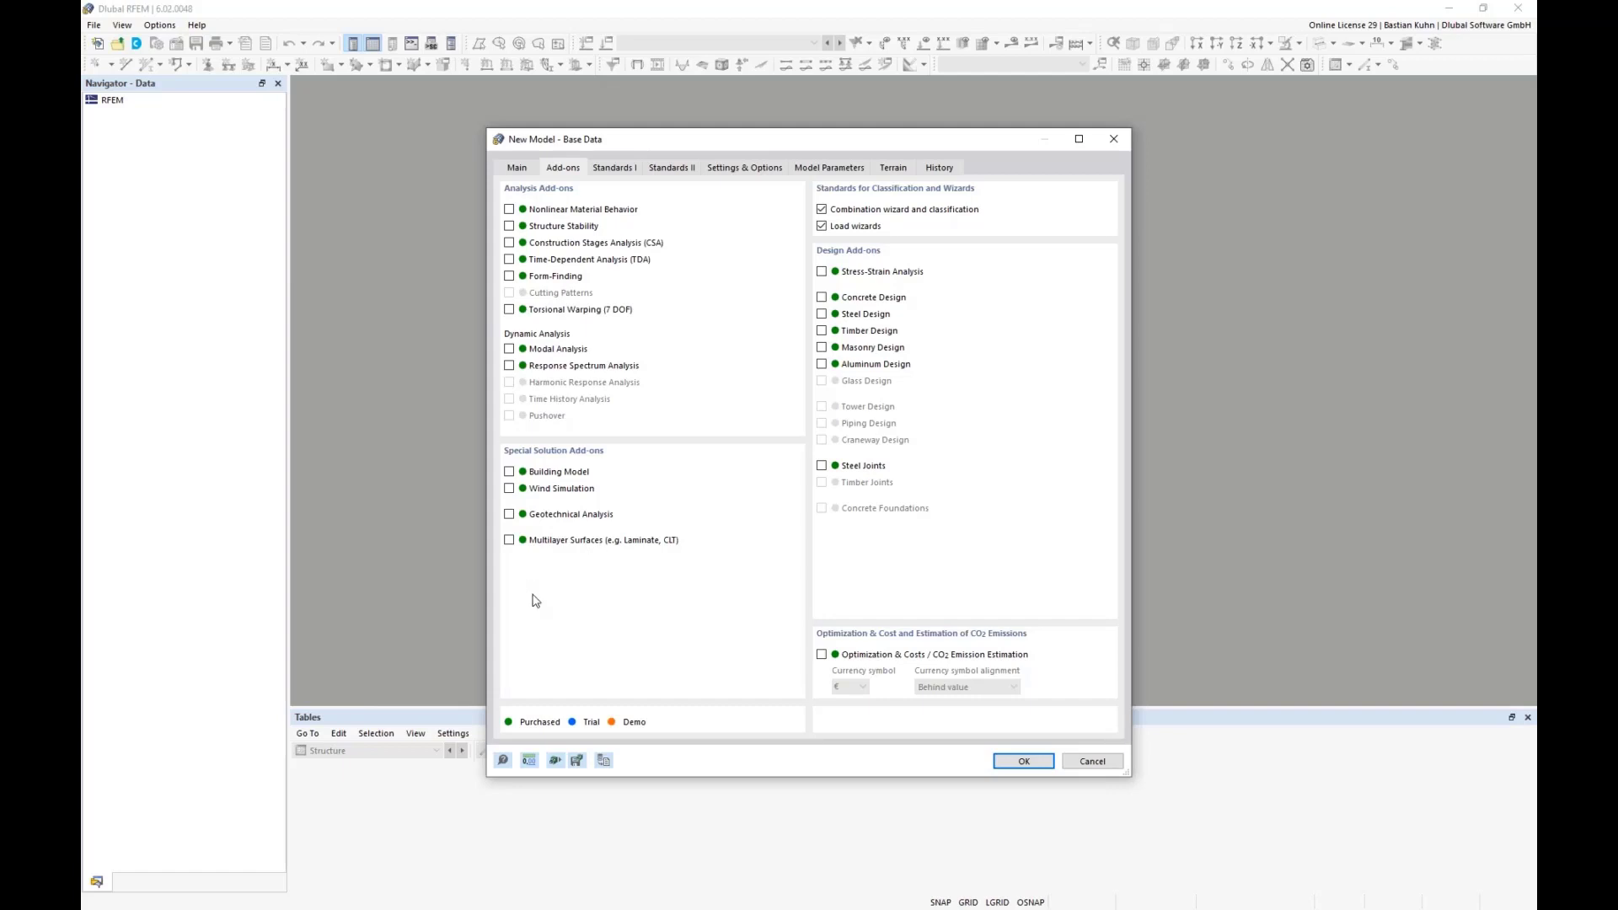
left_click(508, 540)
left_click(822, 226)
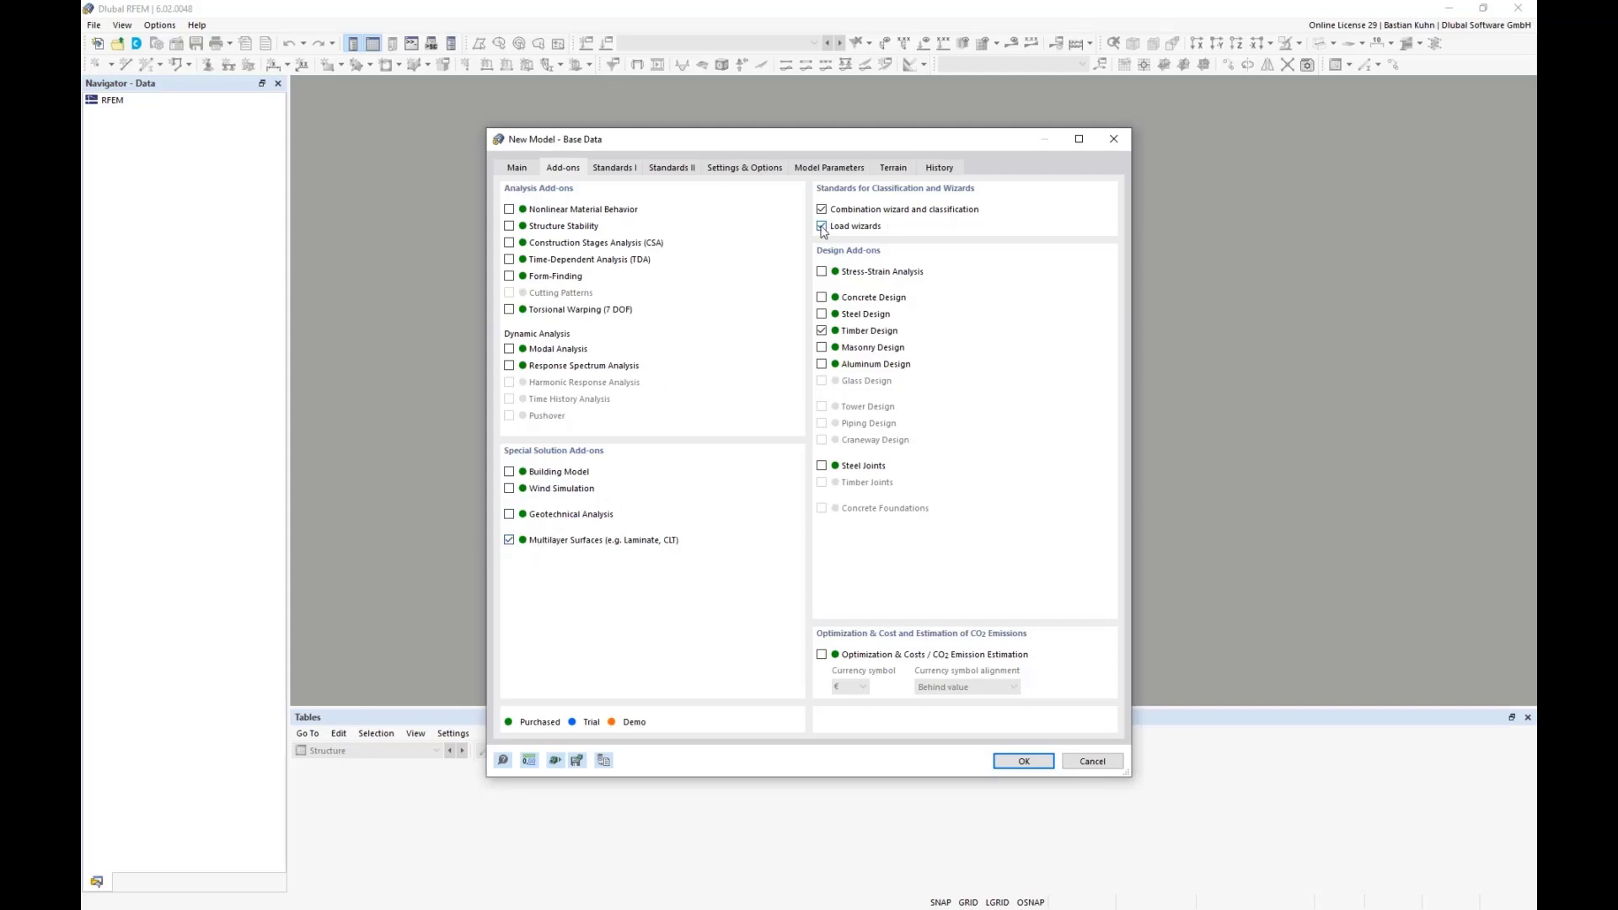
Set the load combination standard group to EN 1990 | Timber with the CEN | 2010-04 national annex
left_click(624, 174)
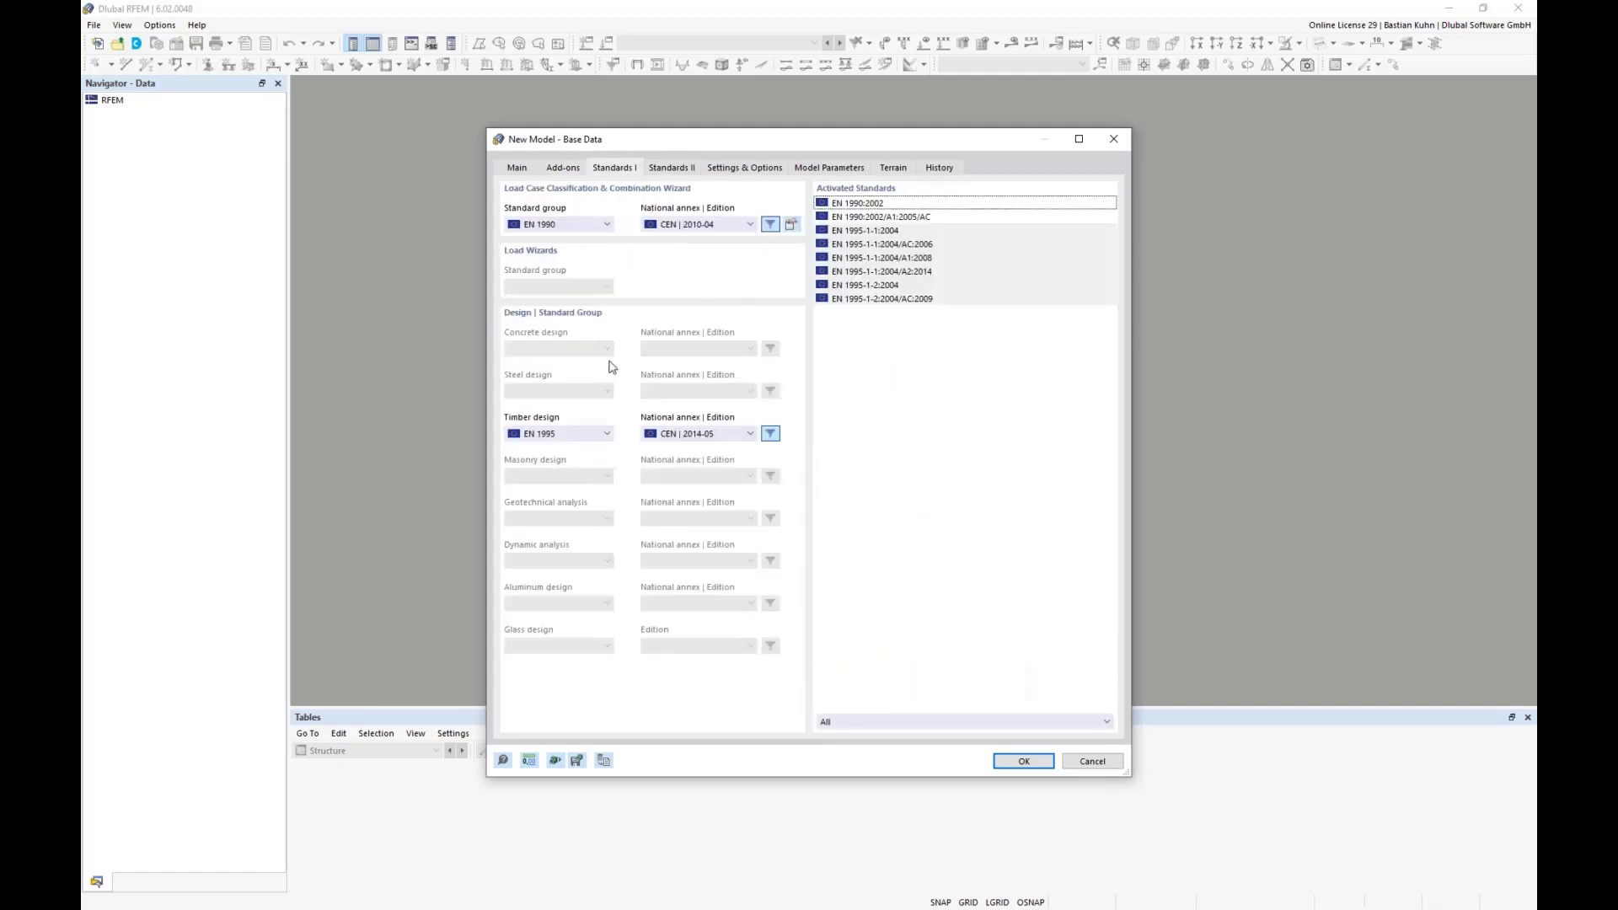
left_click(607, 224)
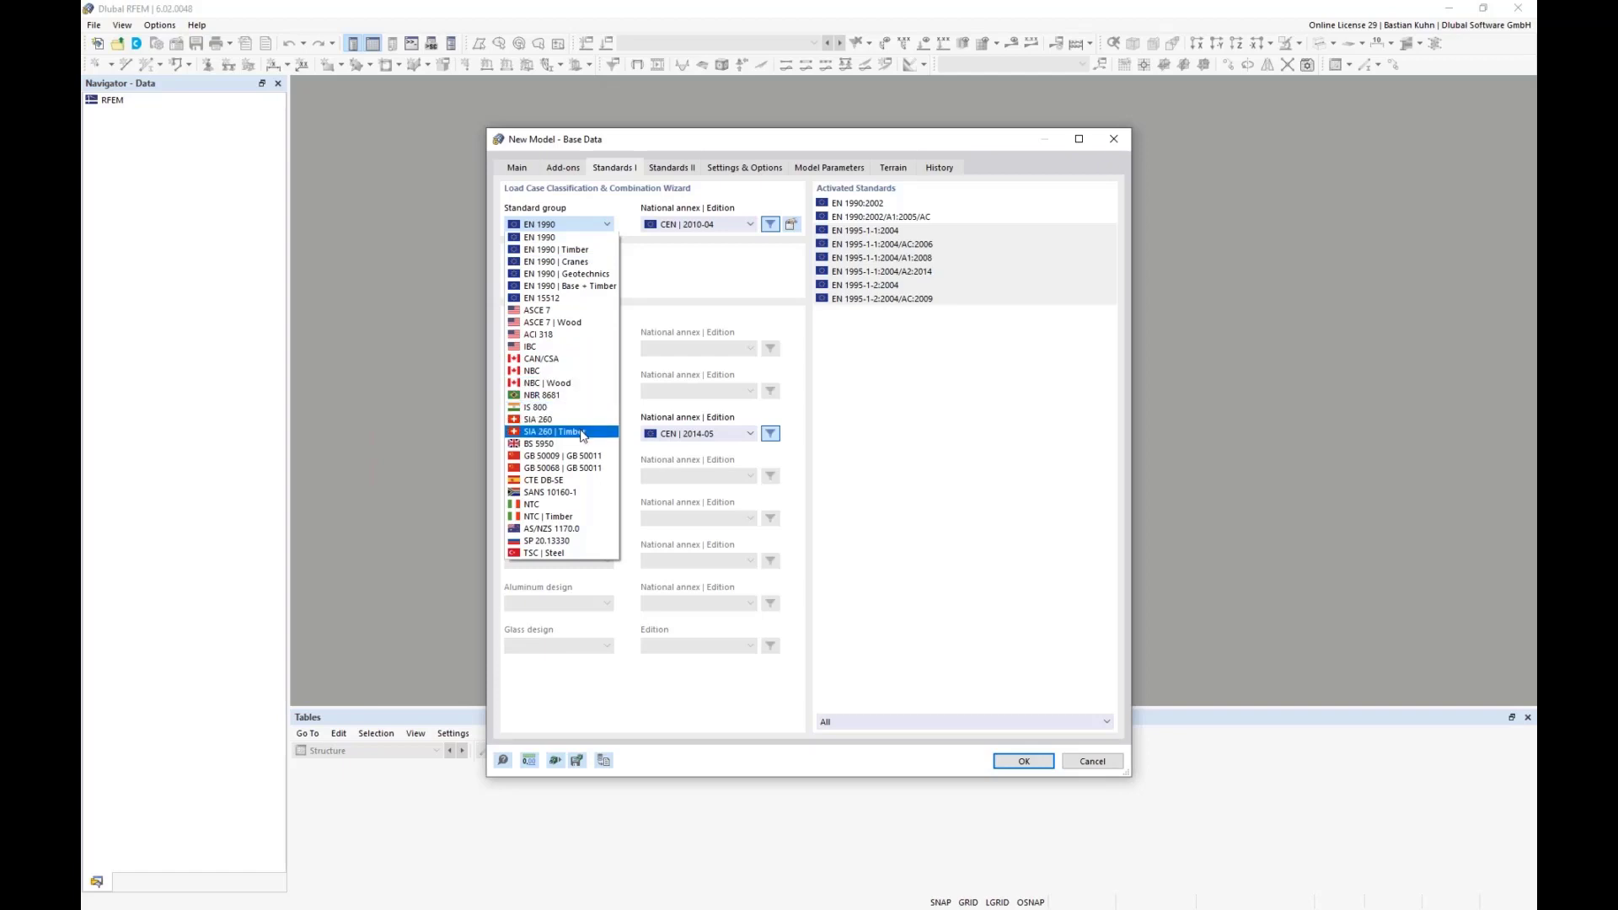
left_click(576, 250)
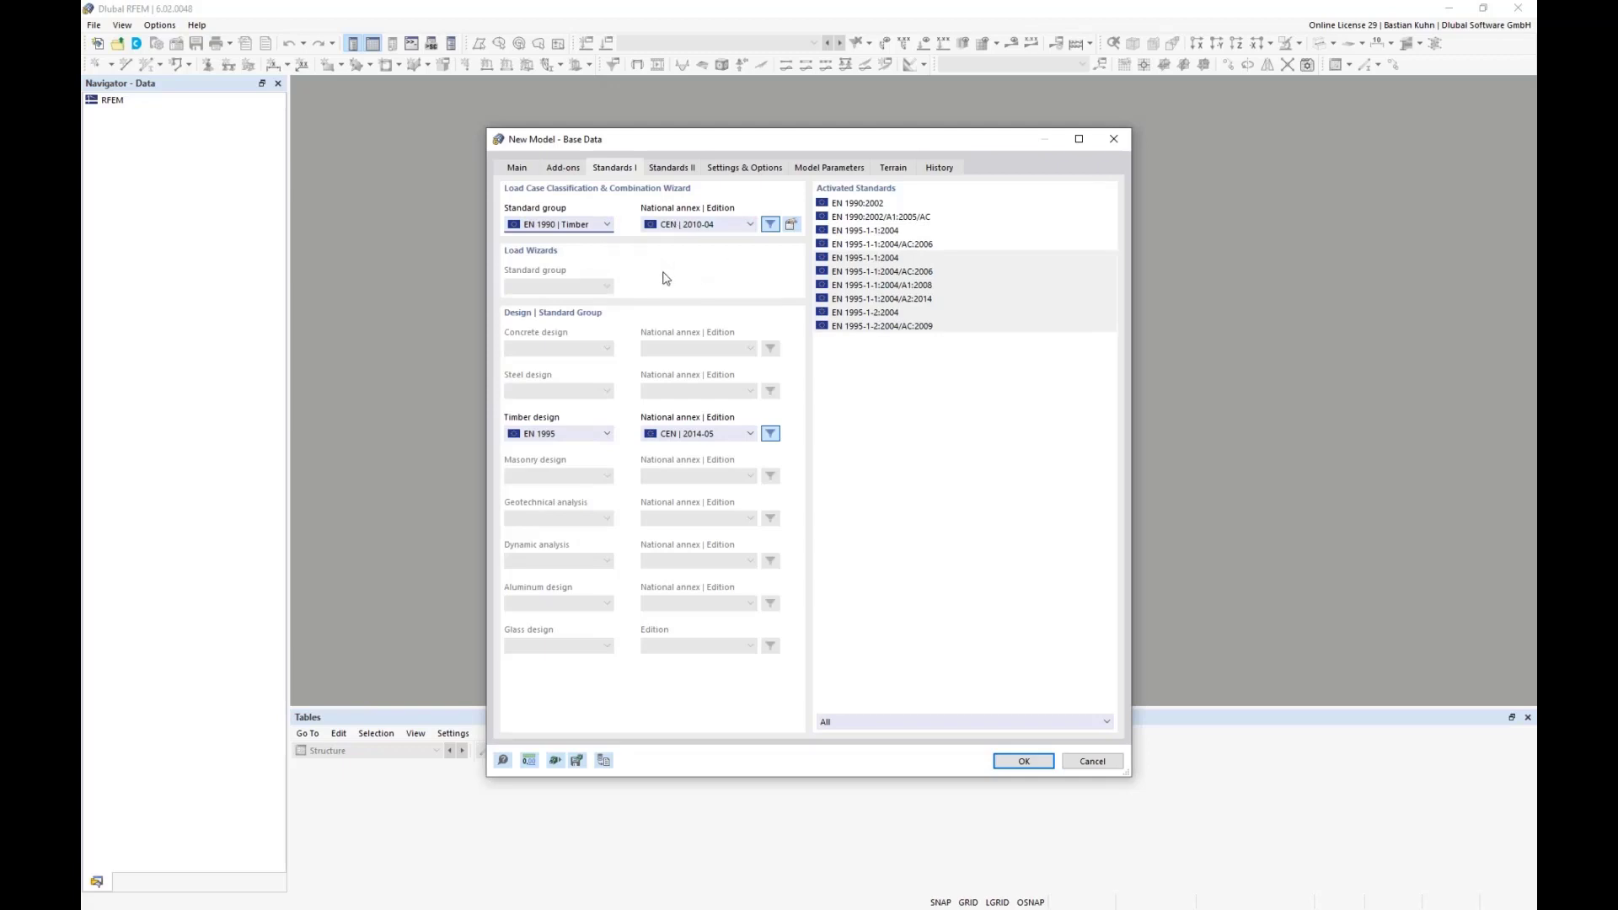
left_click(704, 225)
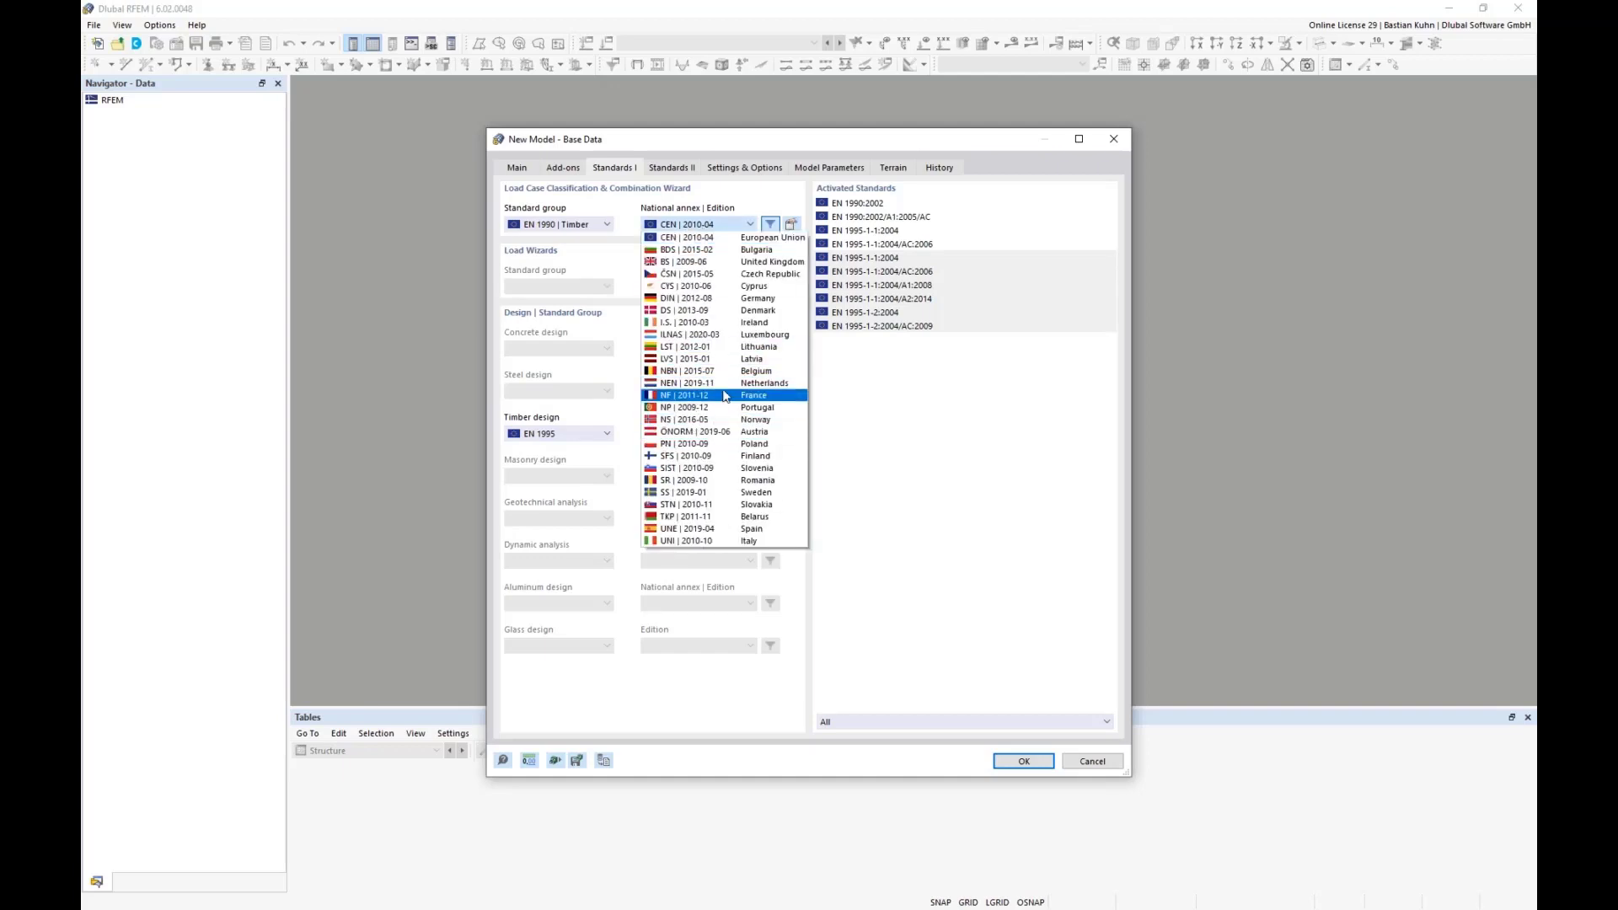
left_click(752, 204)
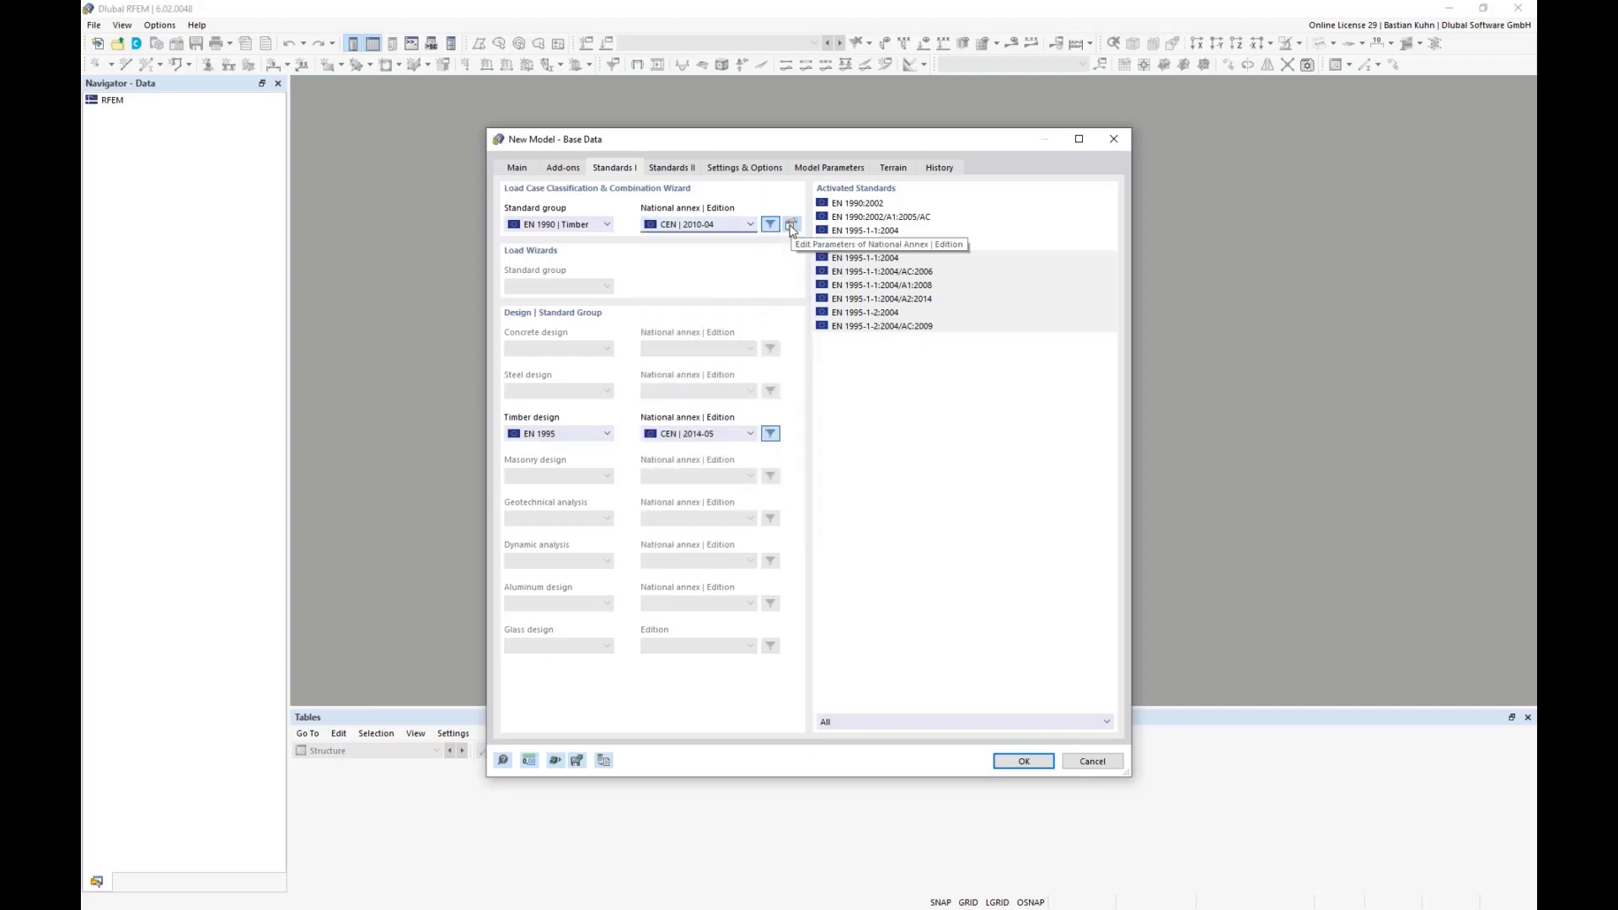
Use a deformation coefficient of 0.6 for timber structures in the national annex parameters and confirm the model's base data
left_click(791, 225)
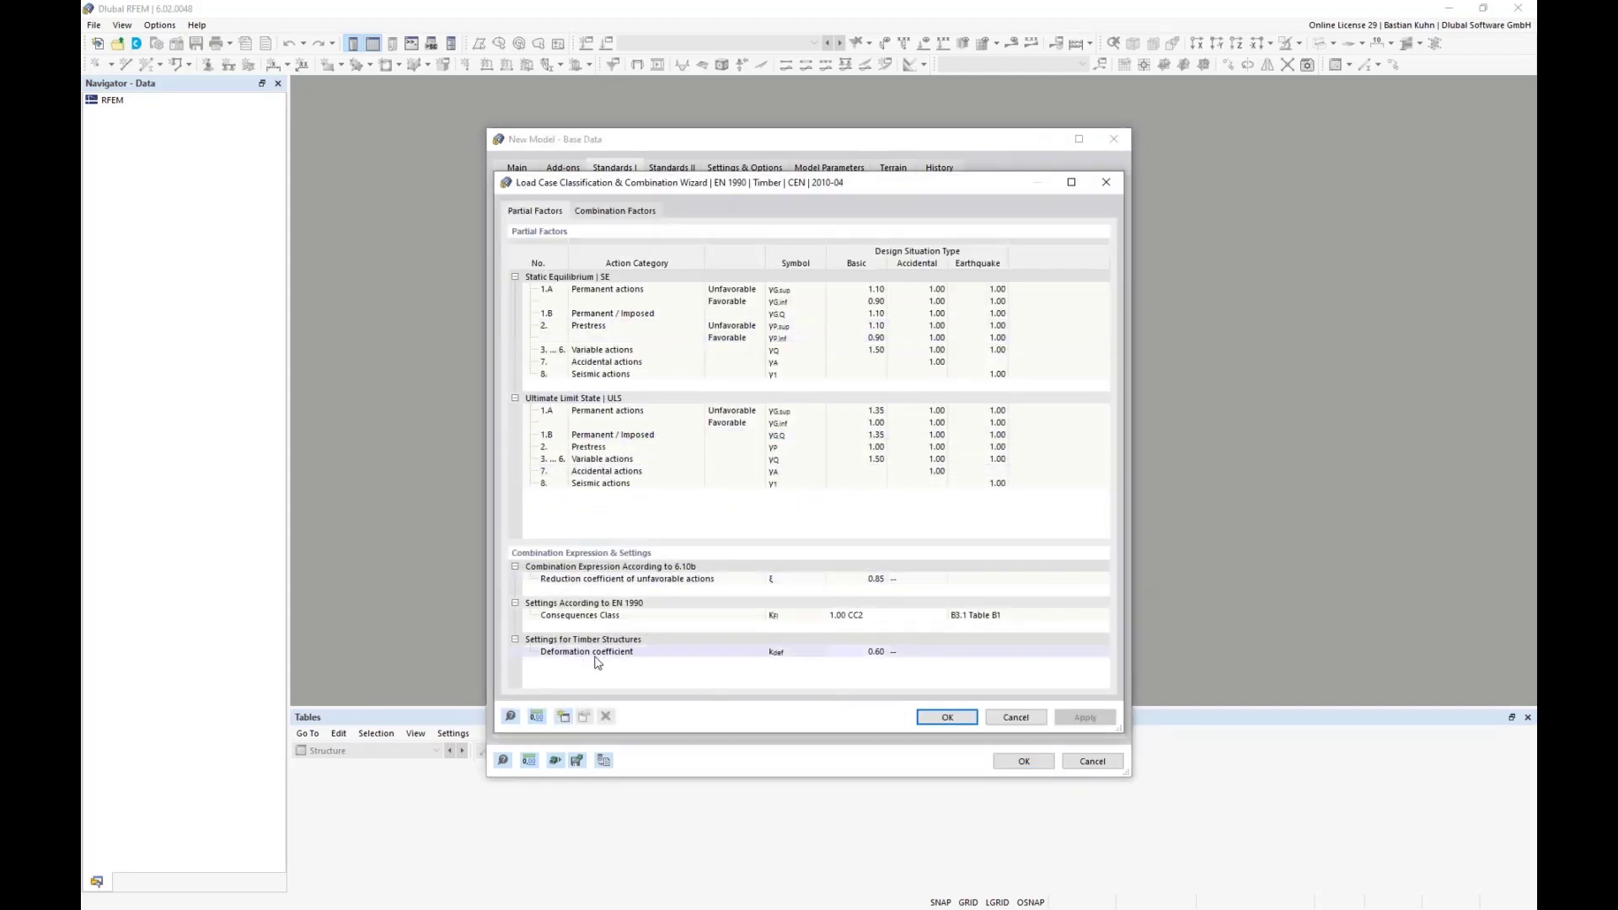
left_click(853, 656)
left_click(854, 657)
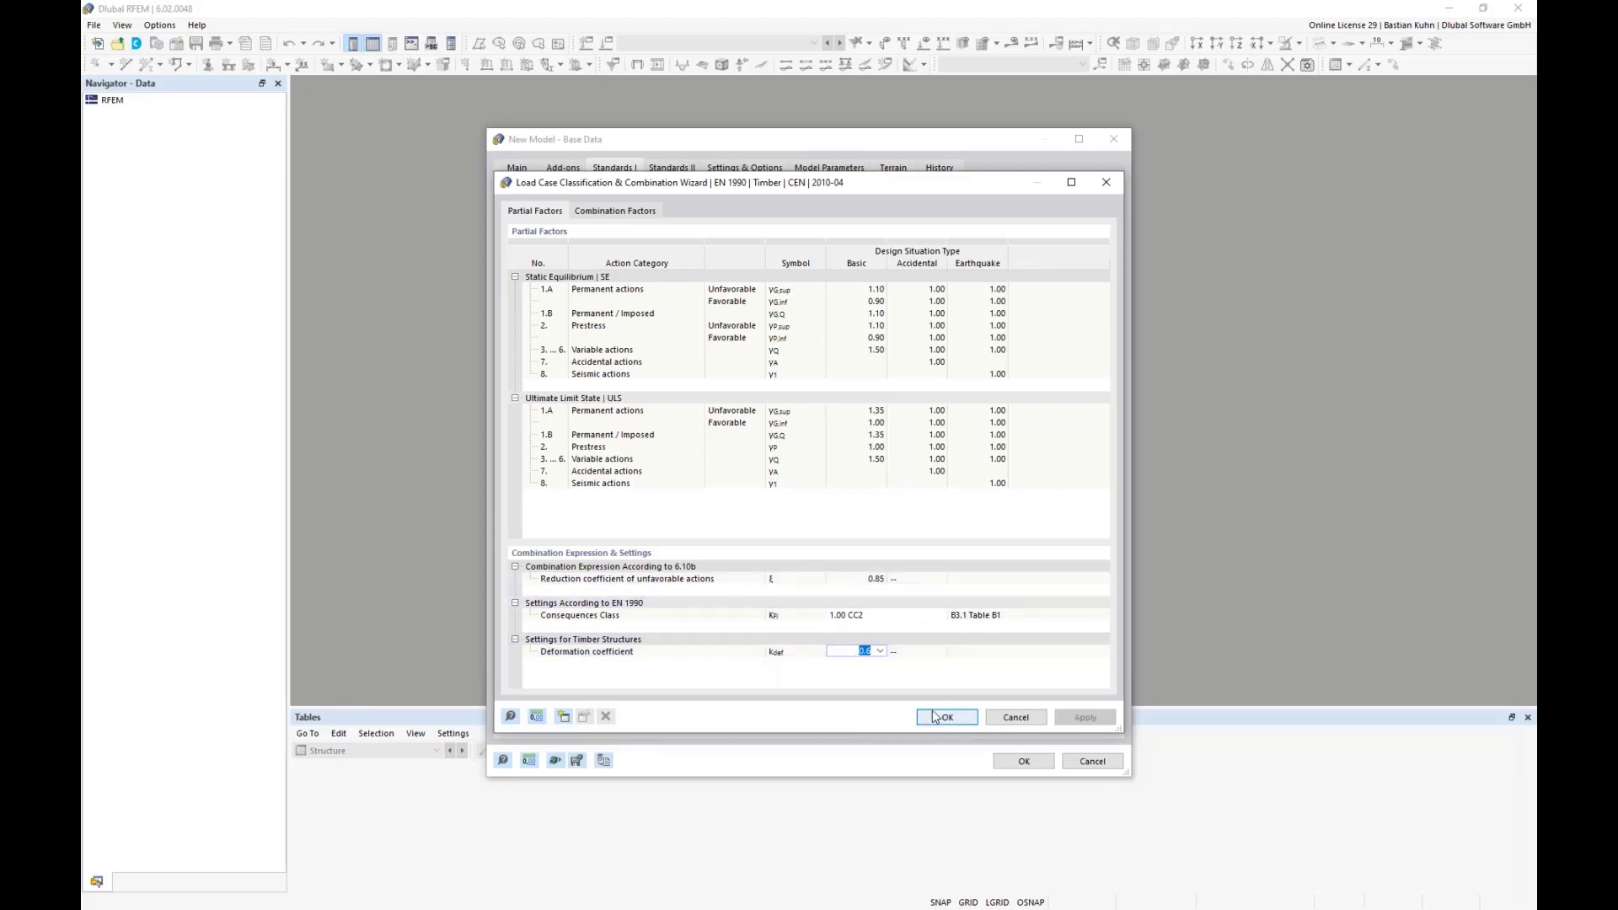
left_click(880, 651)
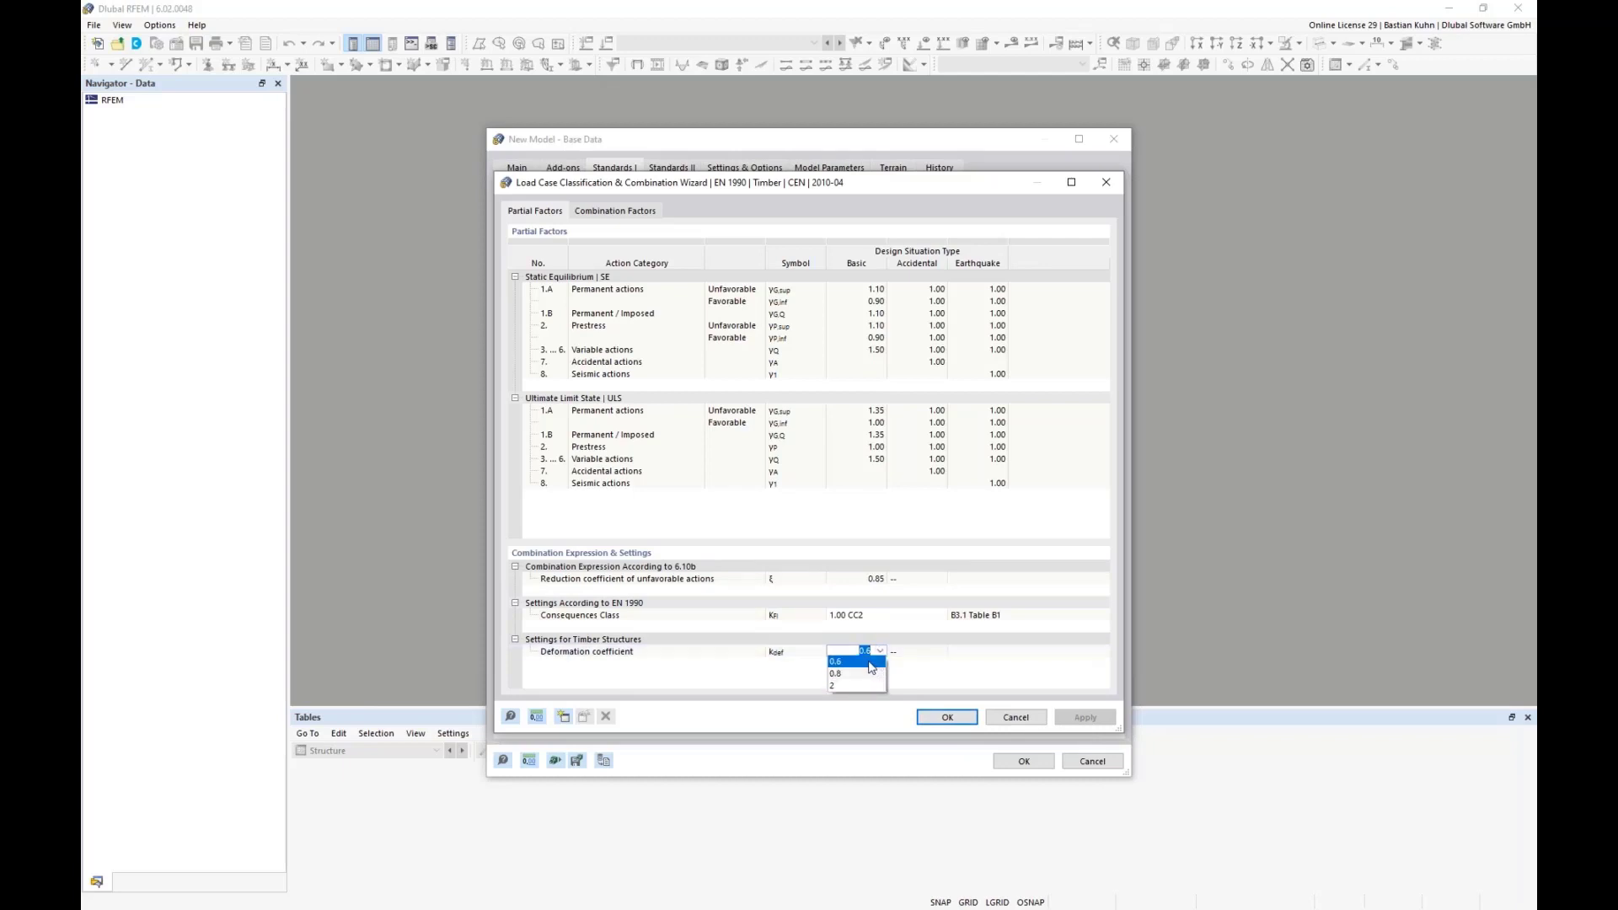
left_click(947, 654)
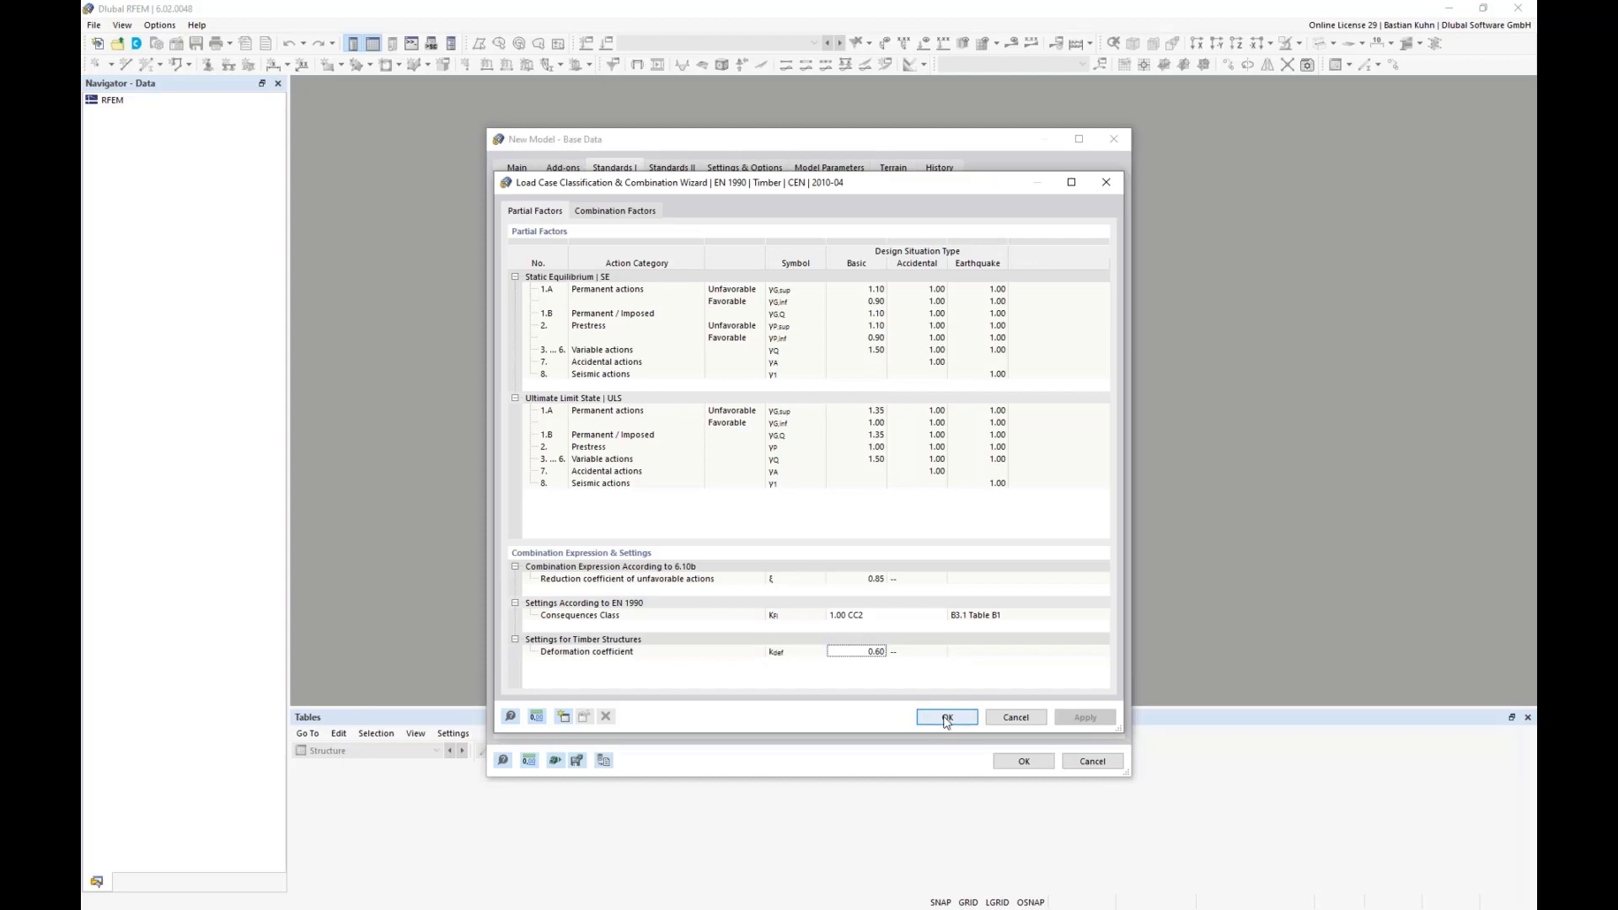
left_click(944, 717)
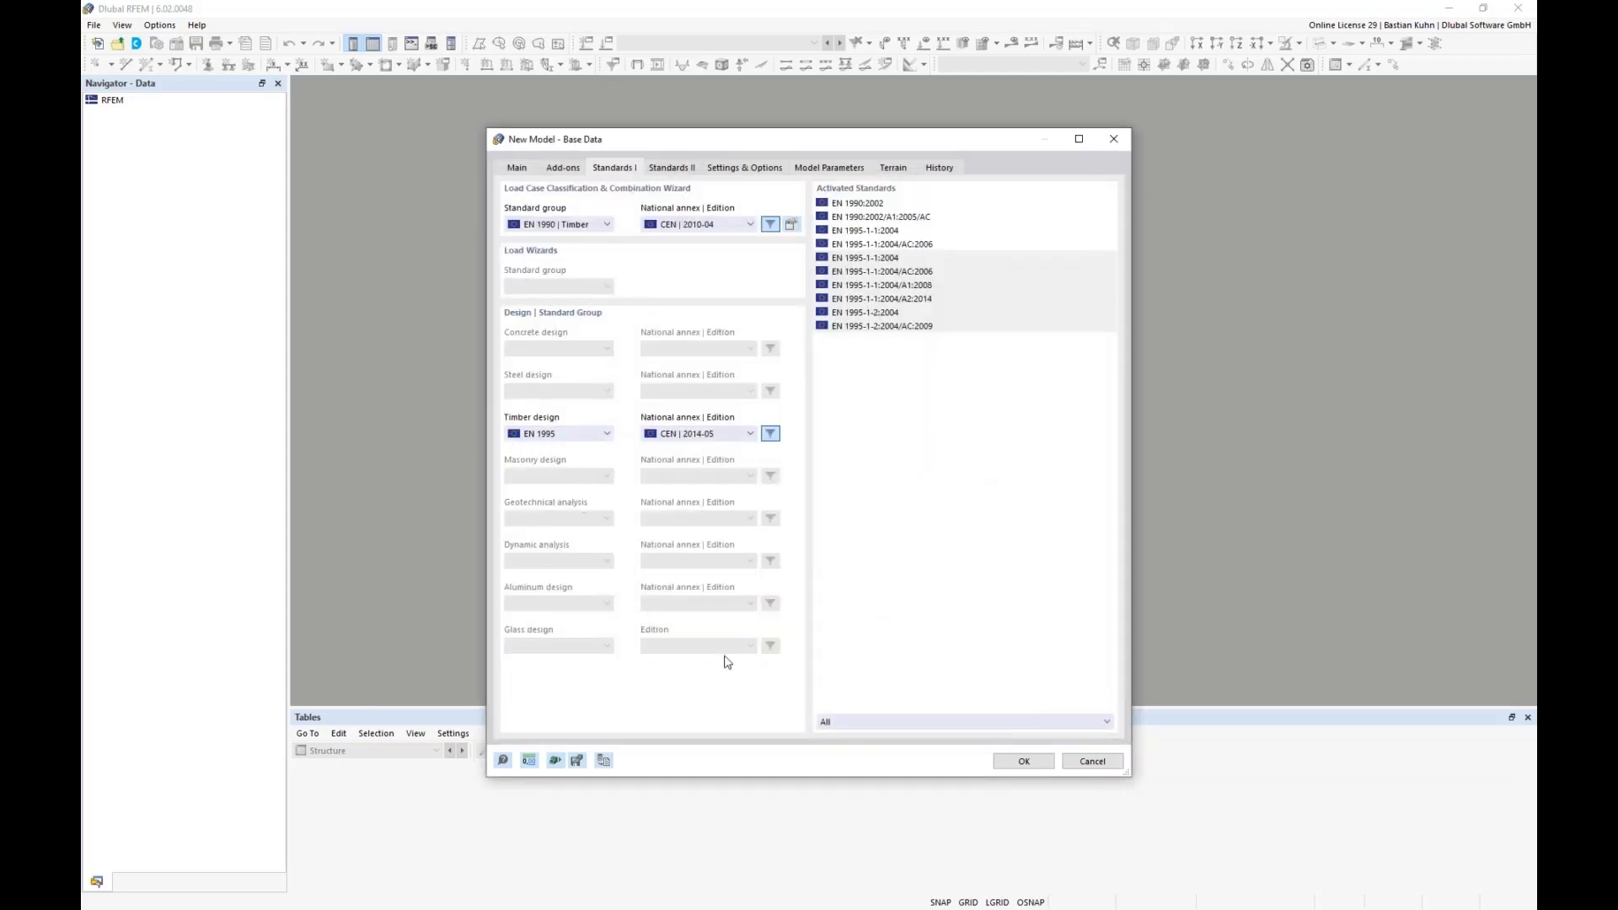
left_click(1022, 762)
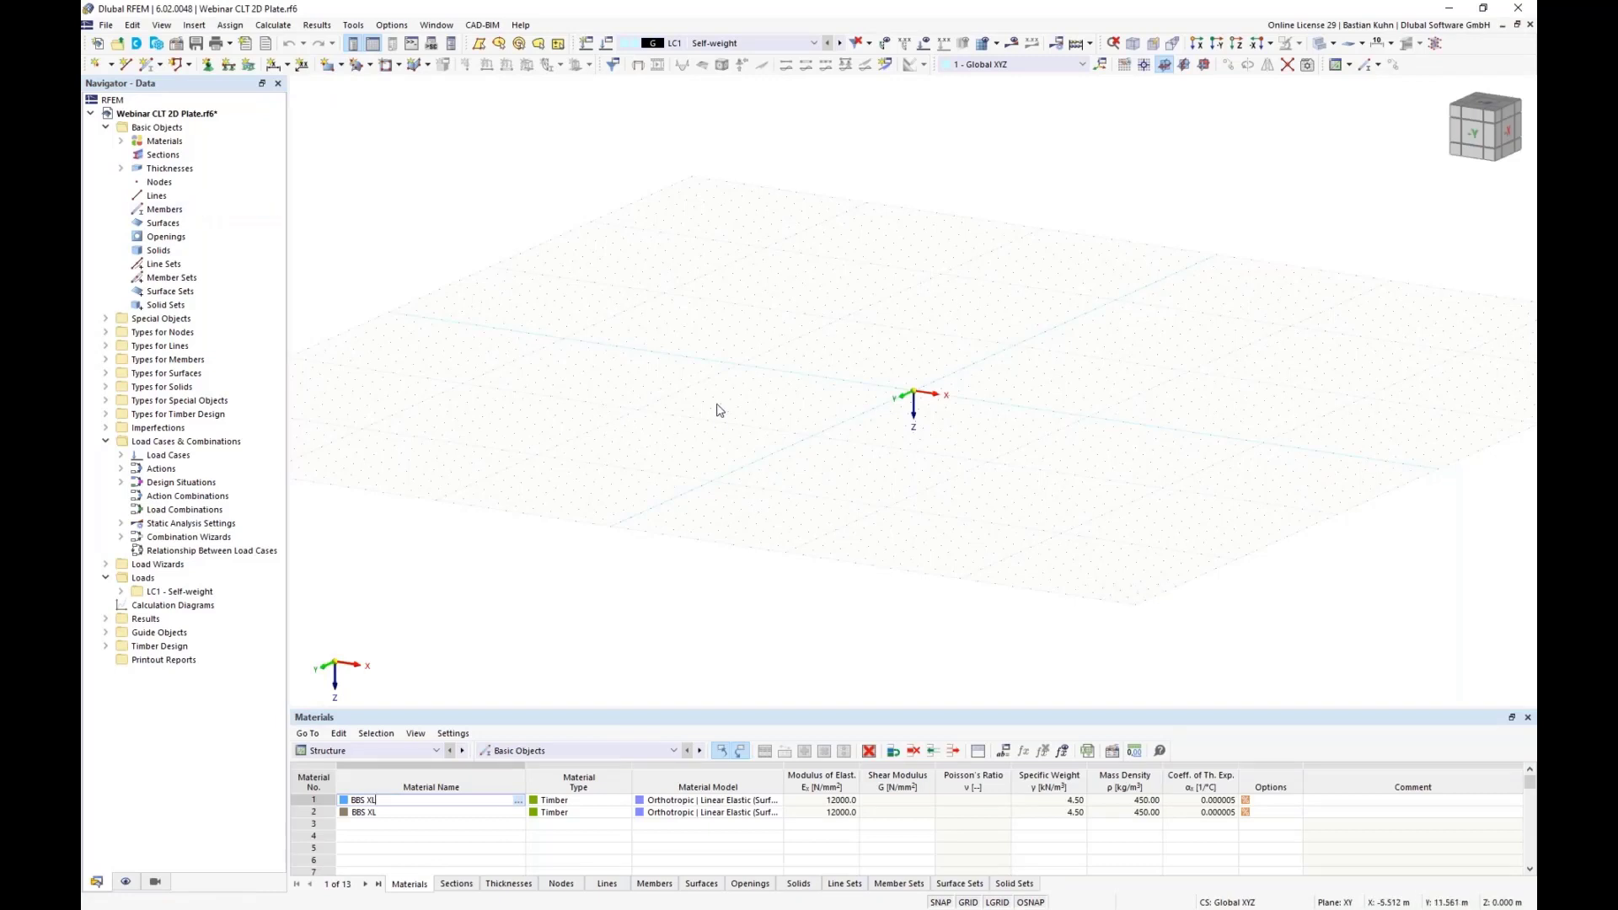
middle_click_drag(713, 401, 625, 417)
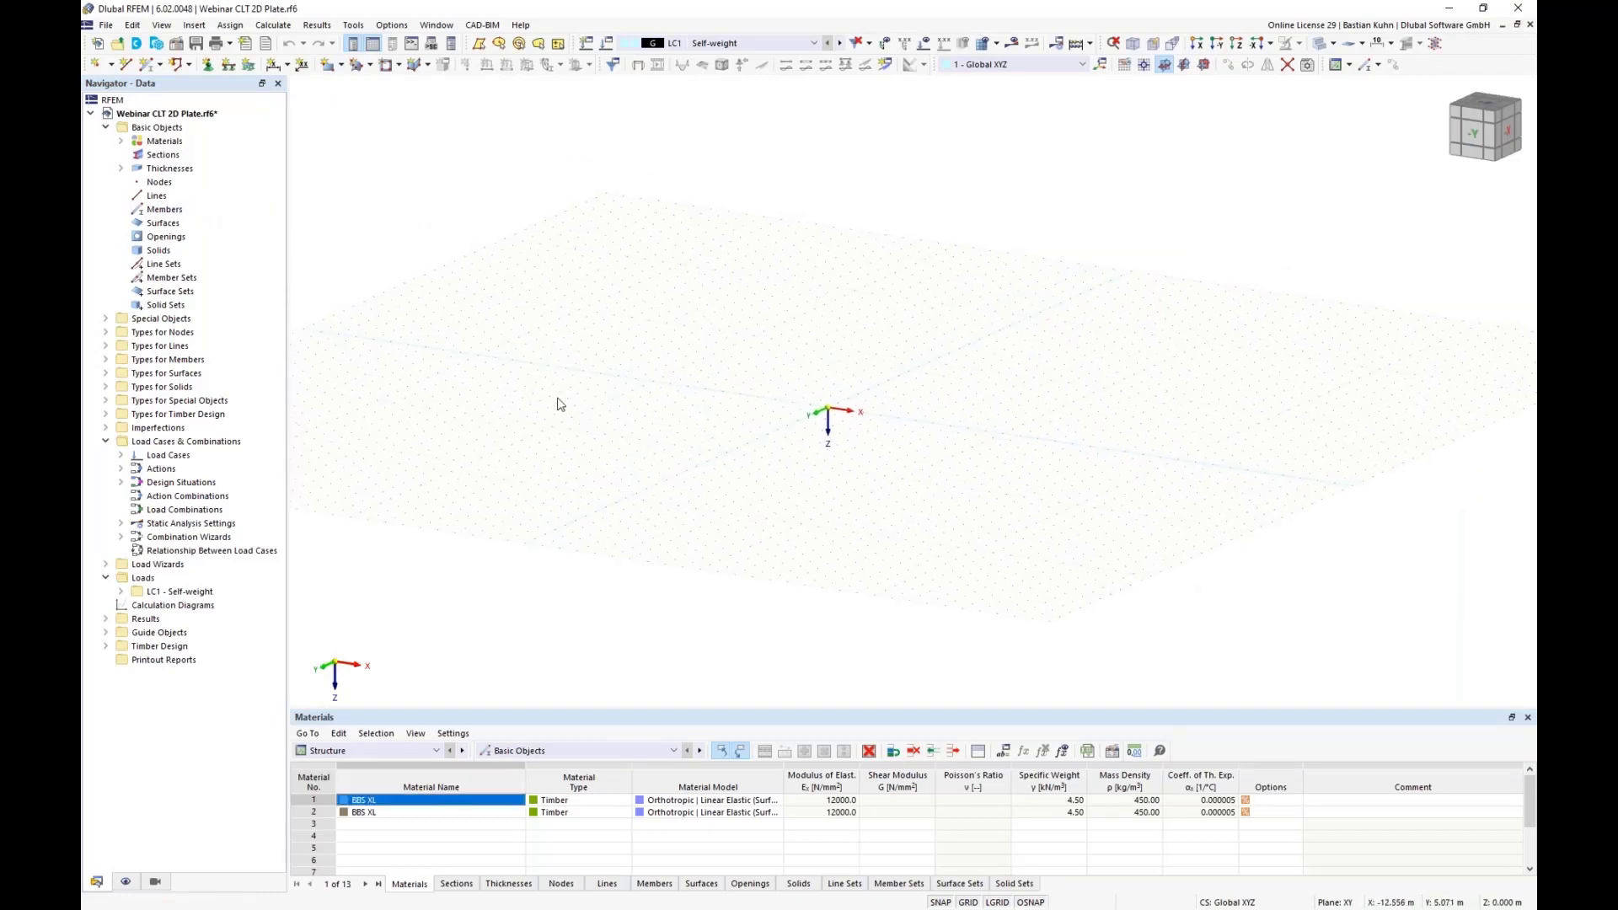
left_click(326, 66)
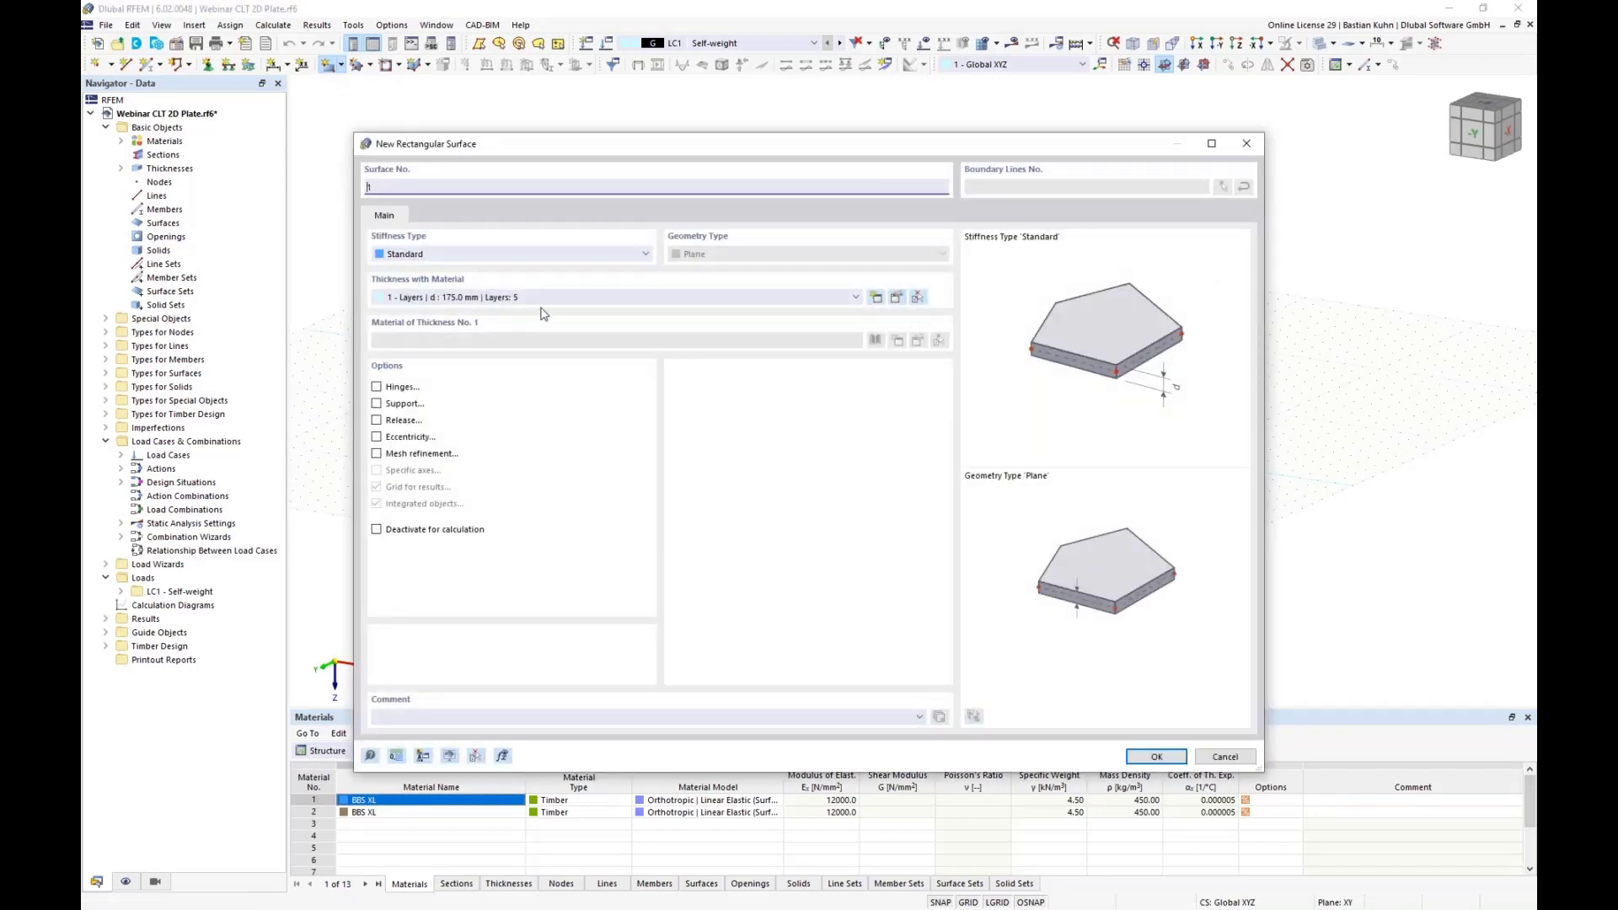
left_click(1224, 756)
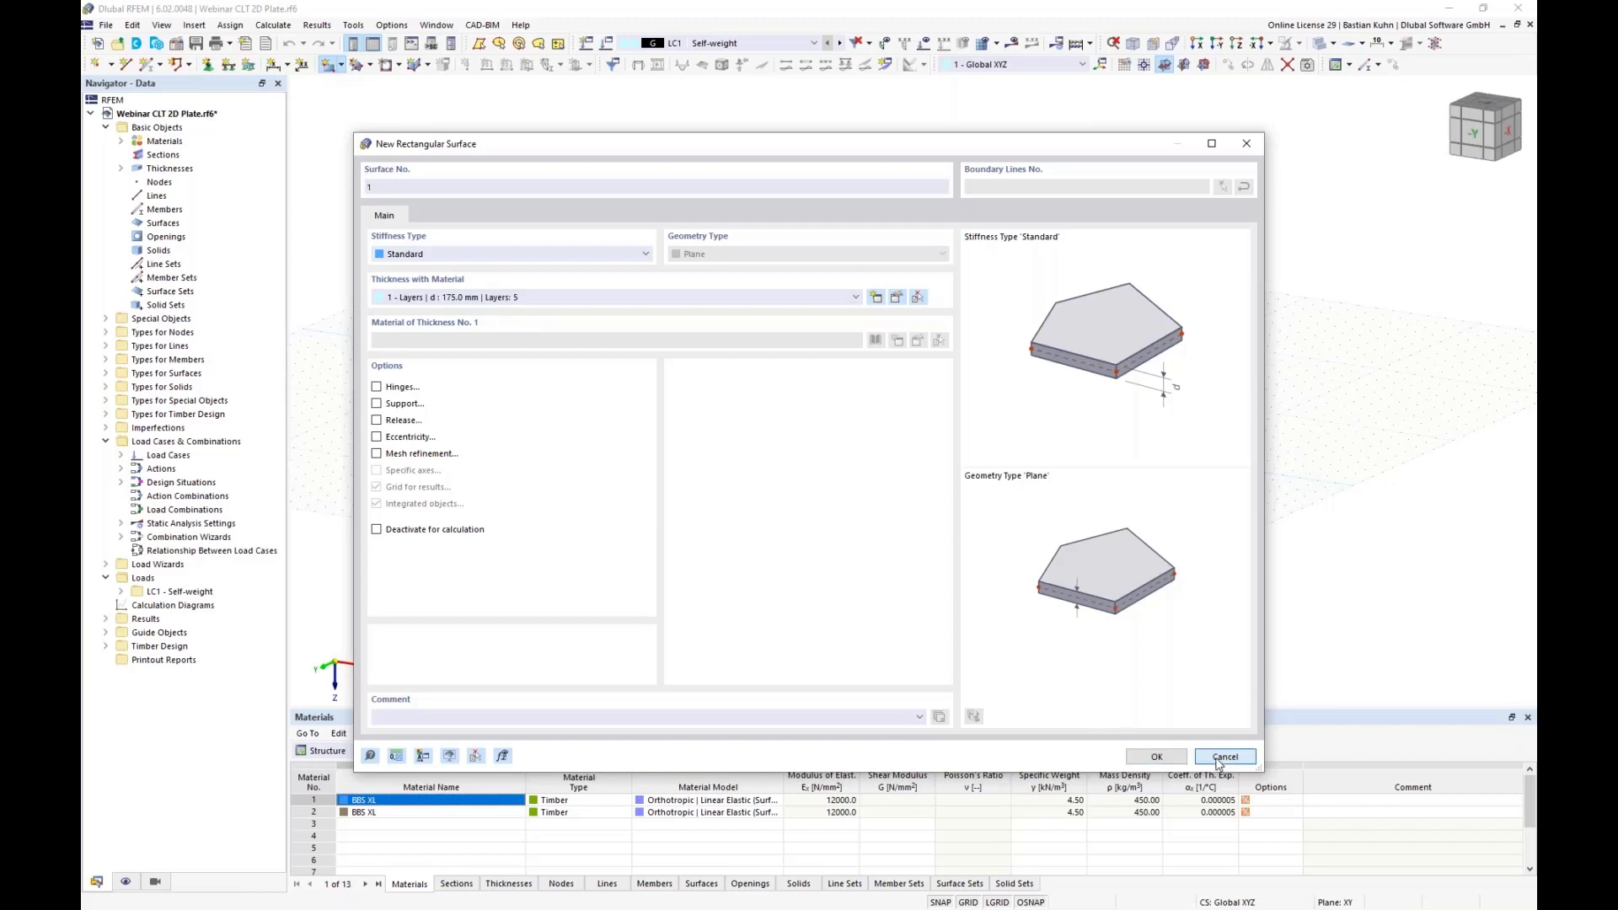
Delete all predefined thicknesses and all predefined materials from the model
left_click(193, 170)
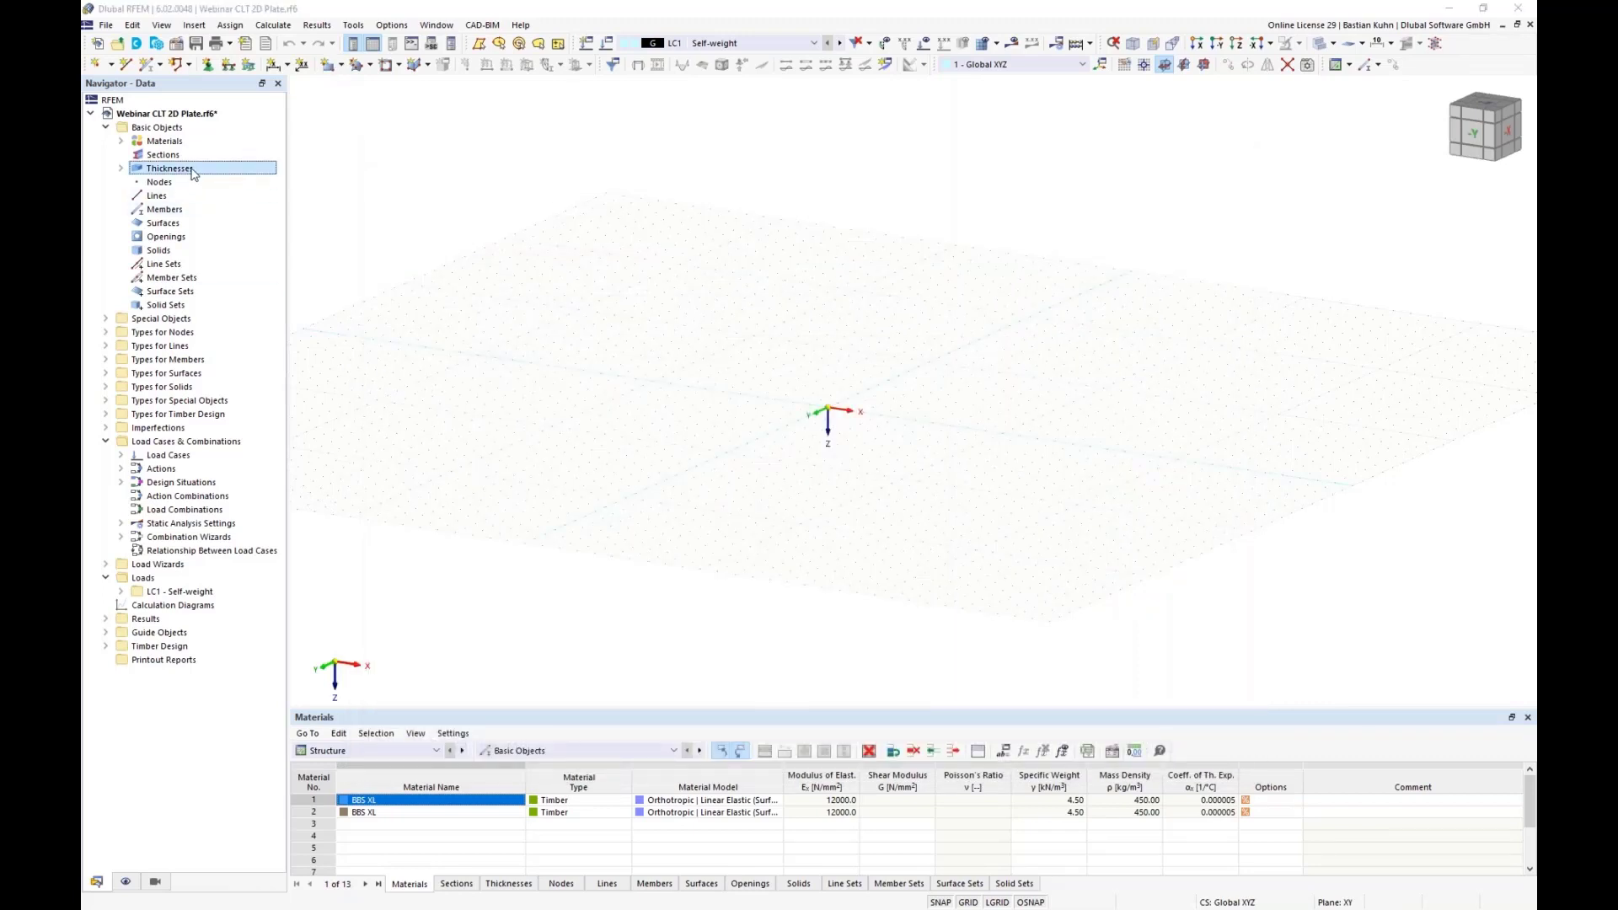
key("Delete")
key("Return")
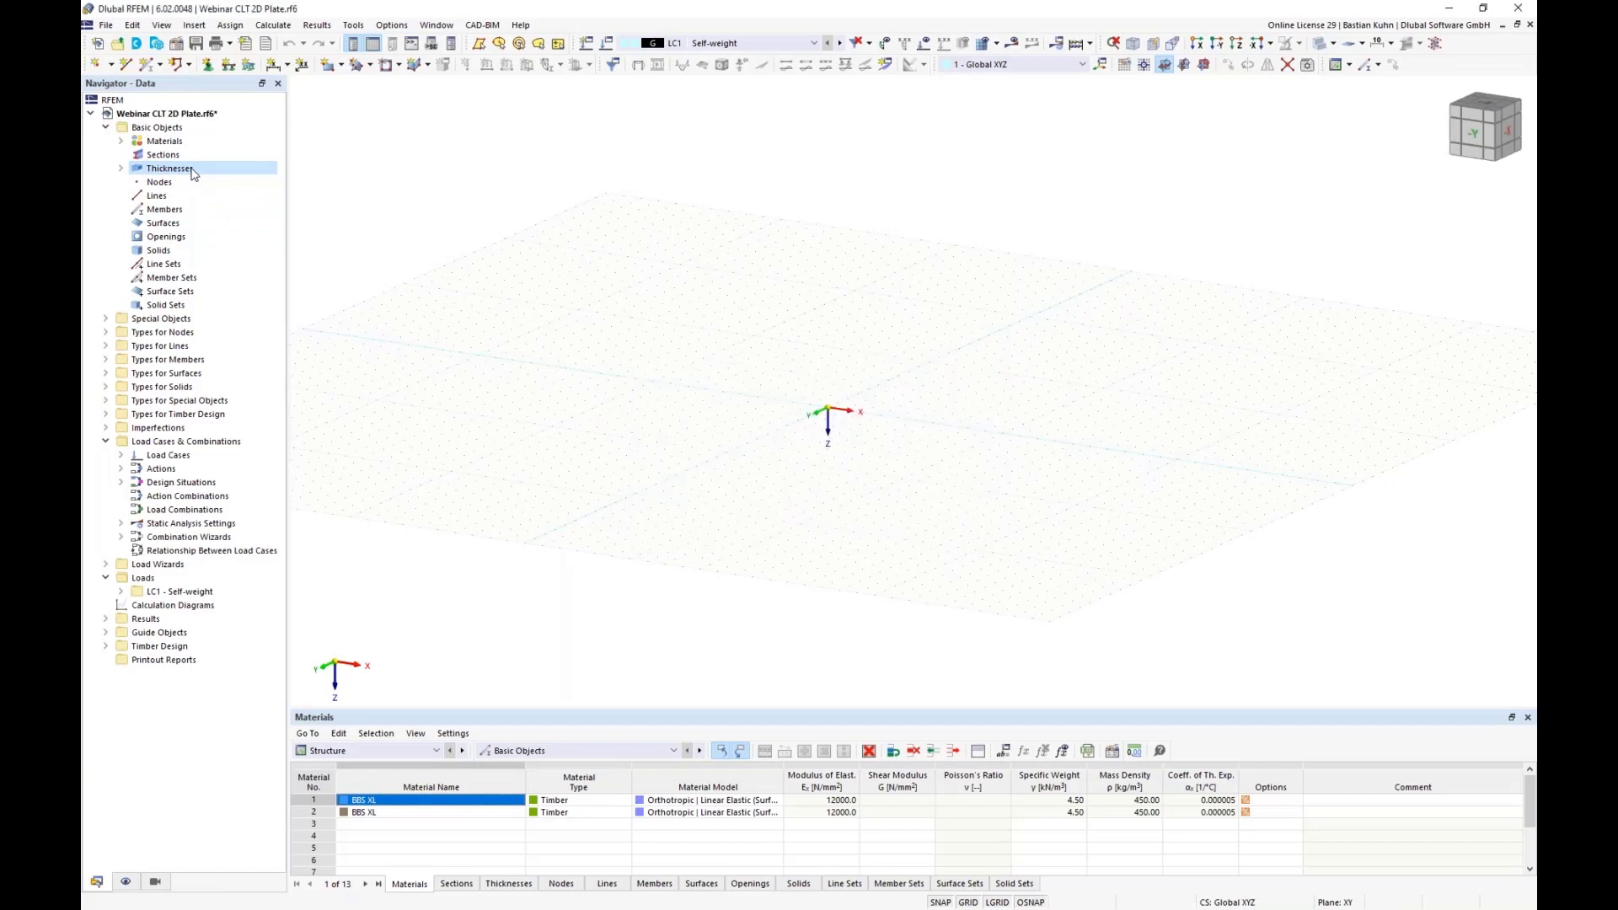
left_click(177, 143)
key("Delete")
key("Left")
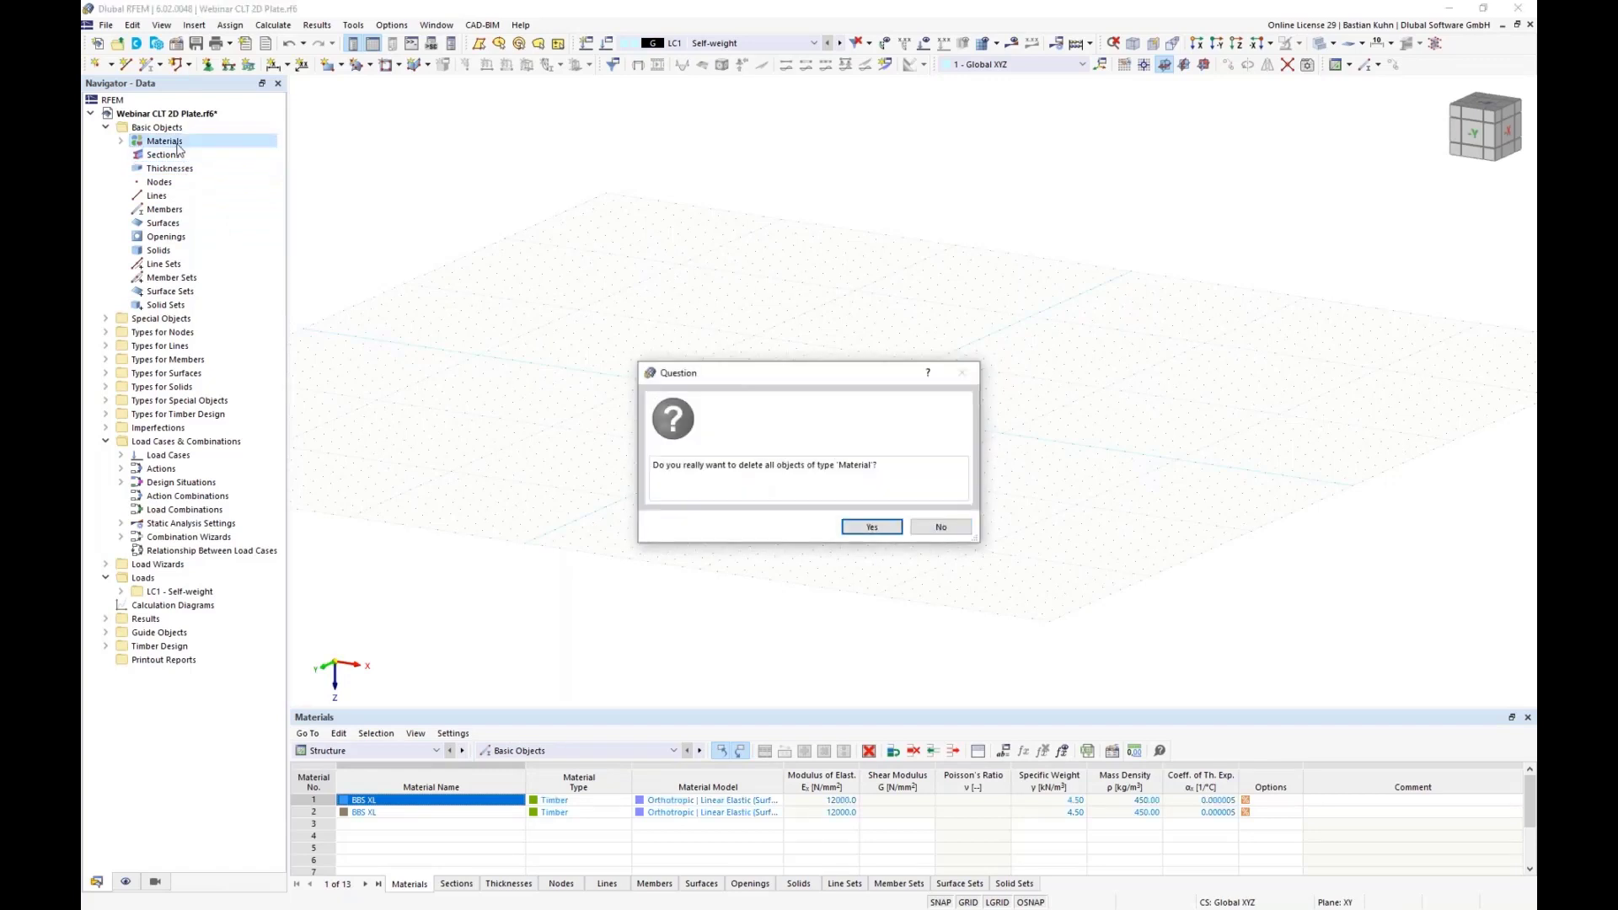
key("Return")
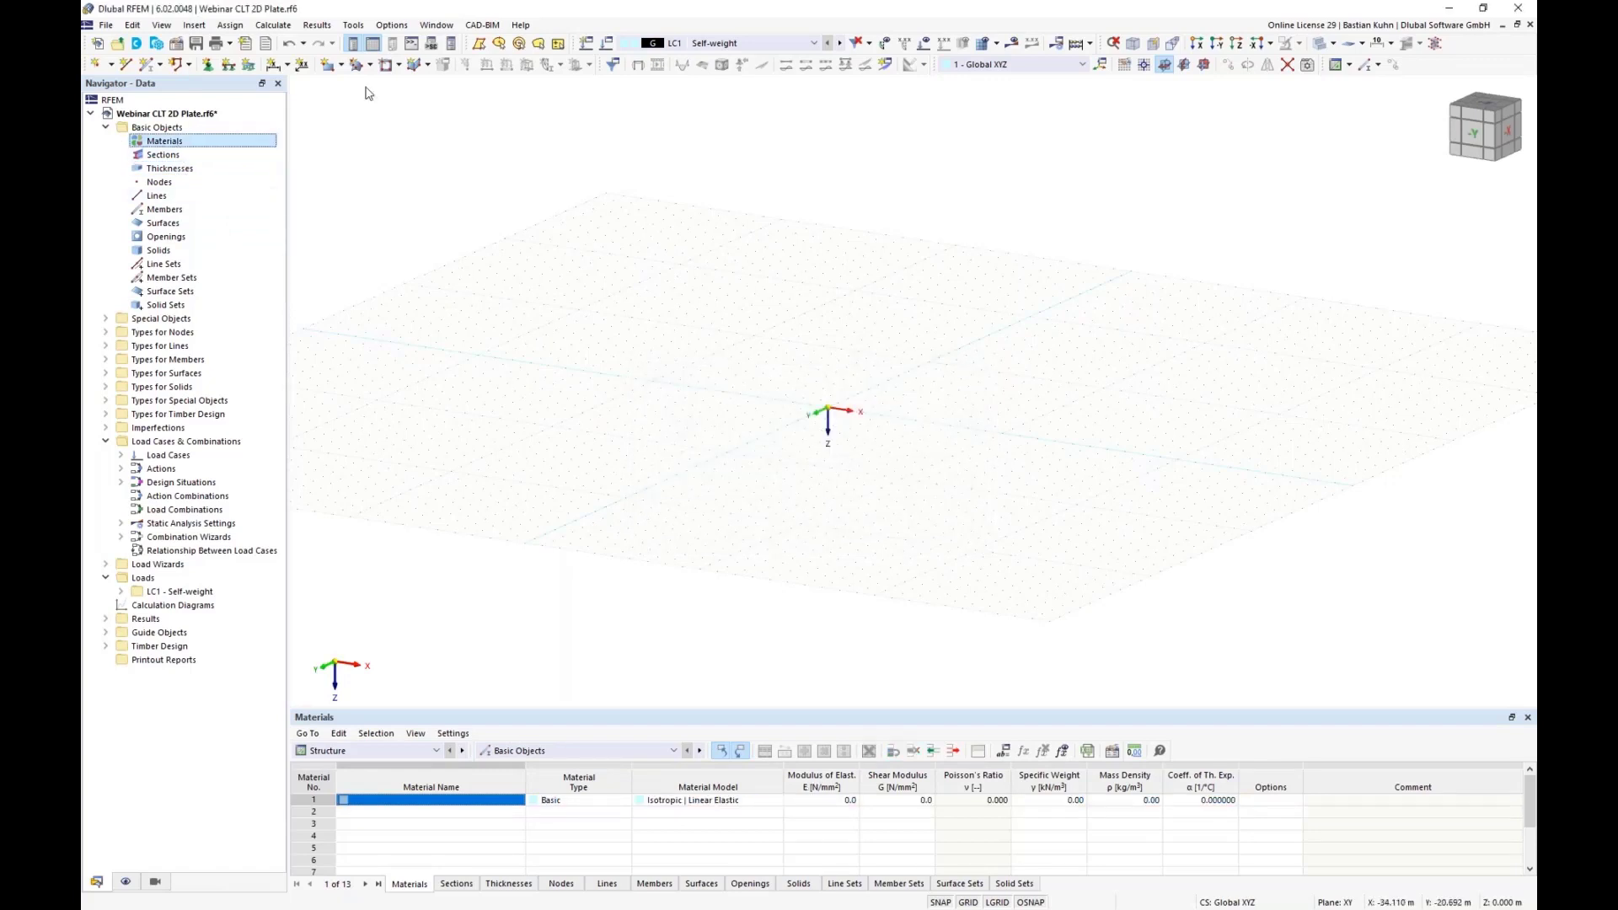
Start a new rectangular surface and create a new thickness of type Layers for it
left_click(328, 65)
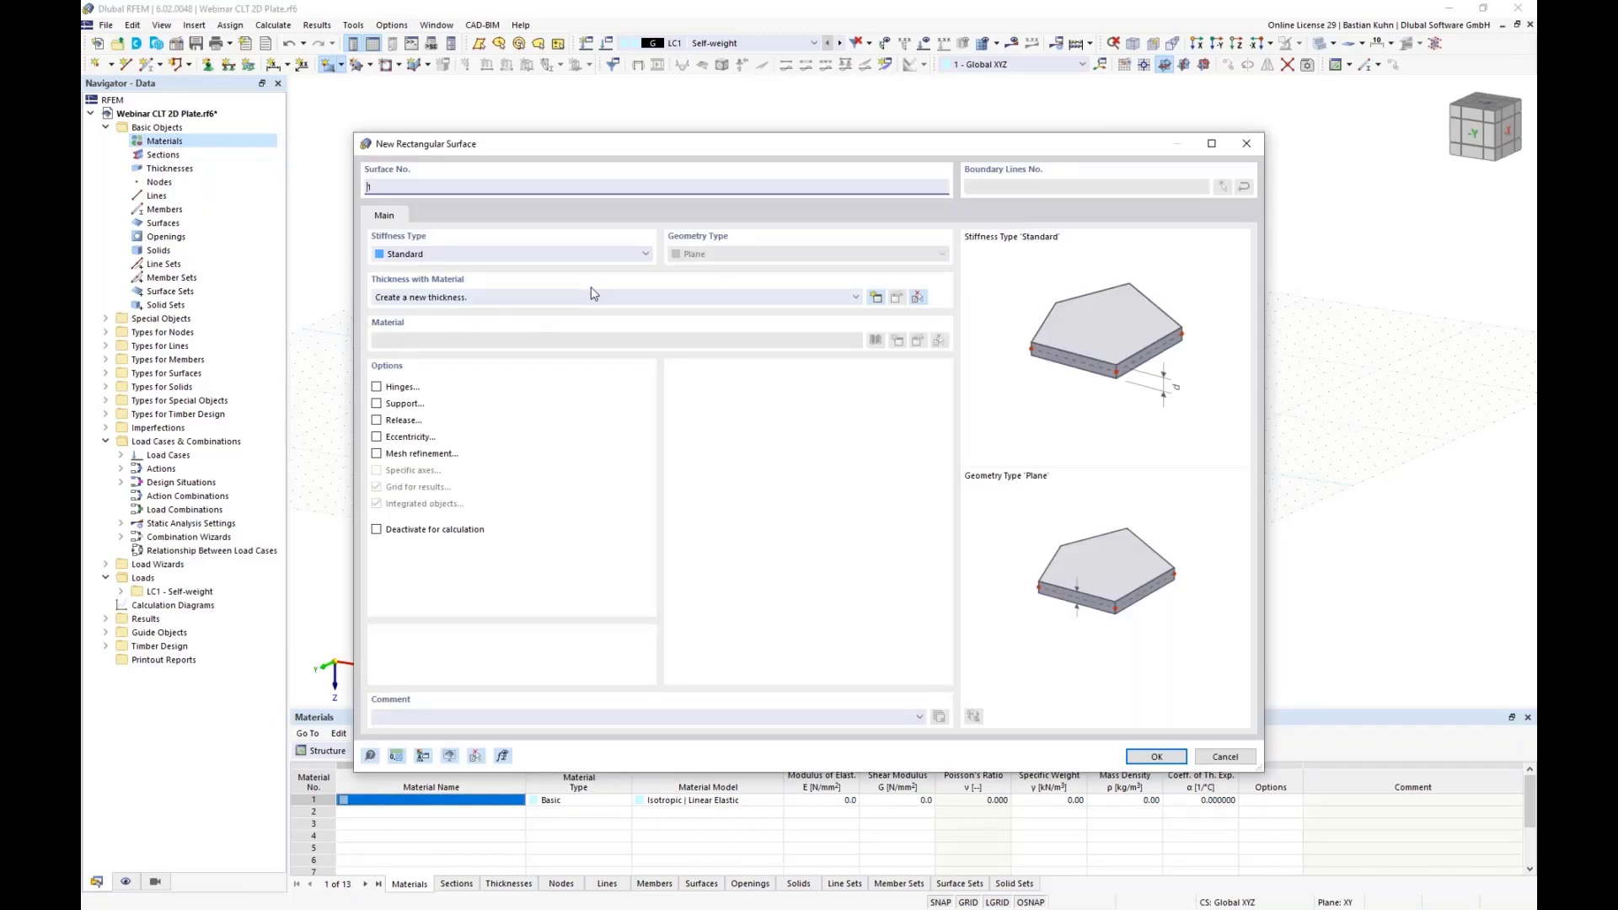
left_click(879, 301)
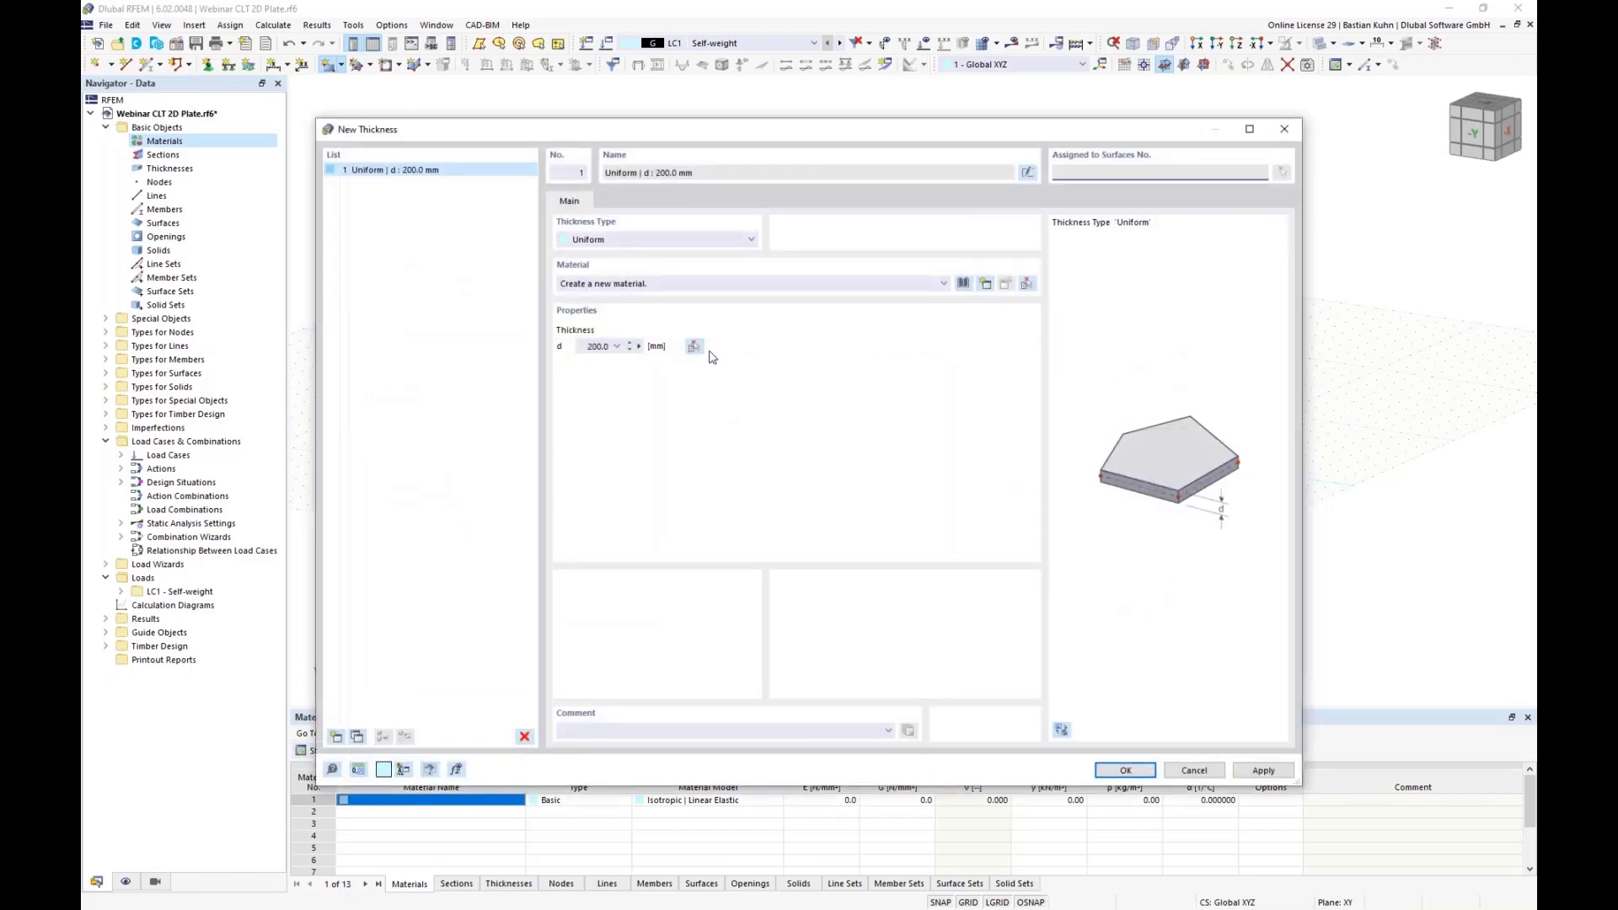
left_click(679, 240)
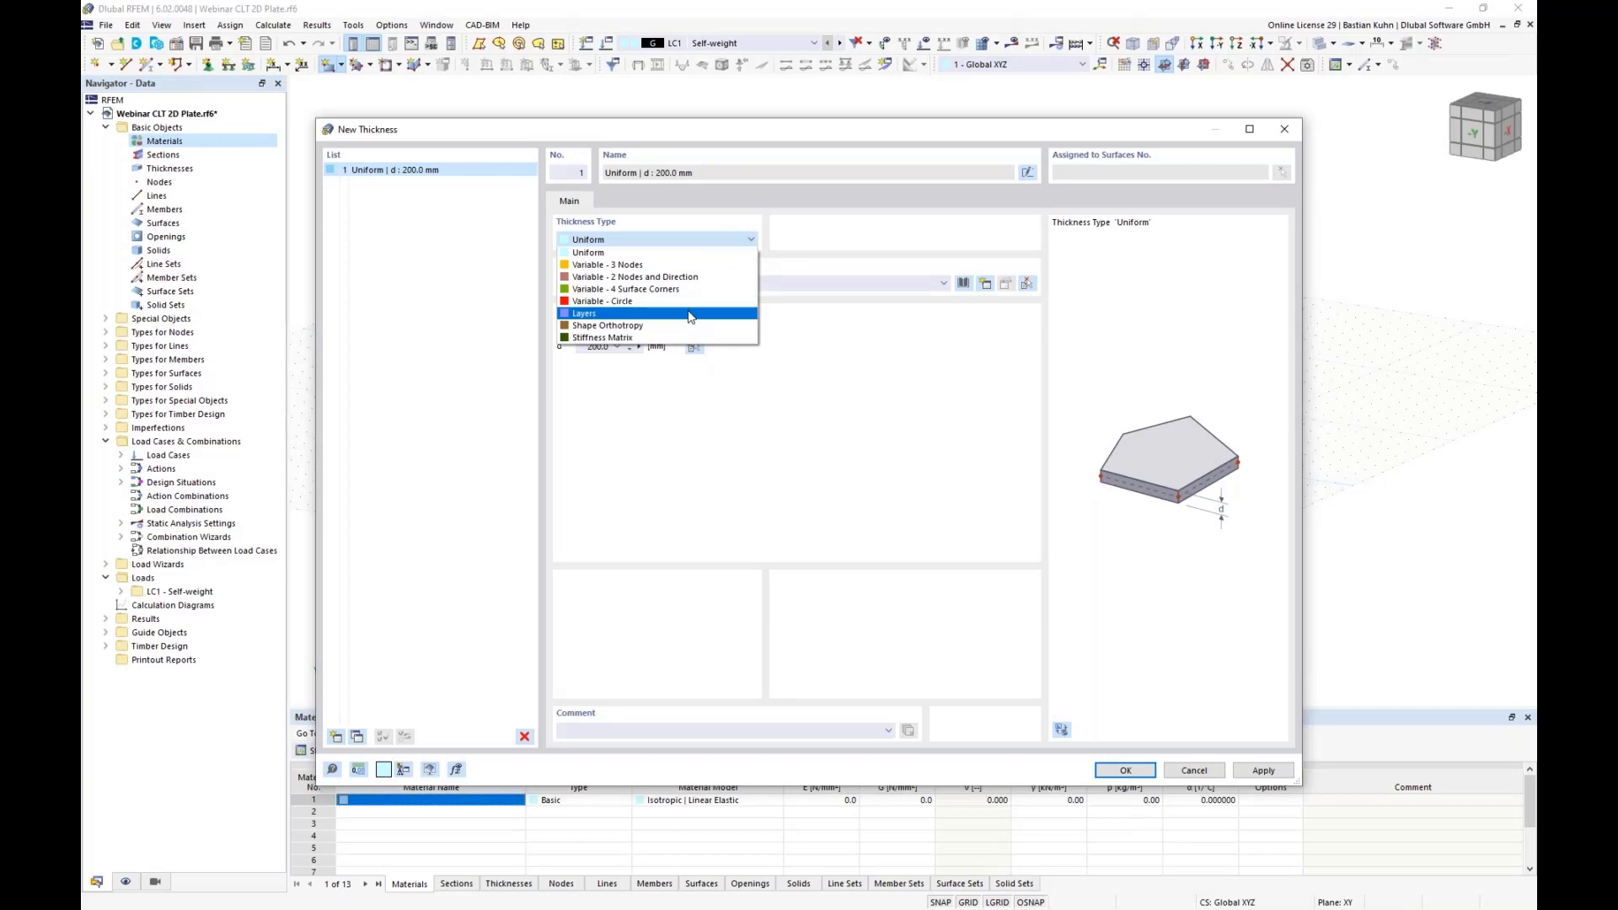
left_click(690, 314)
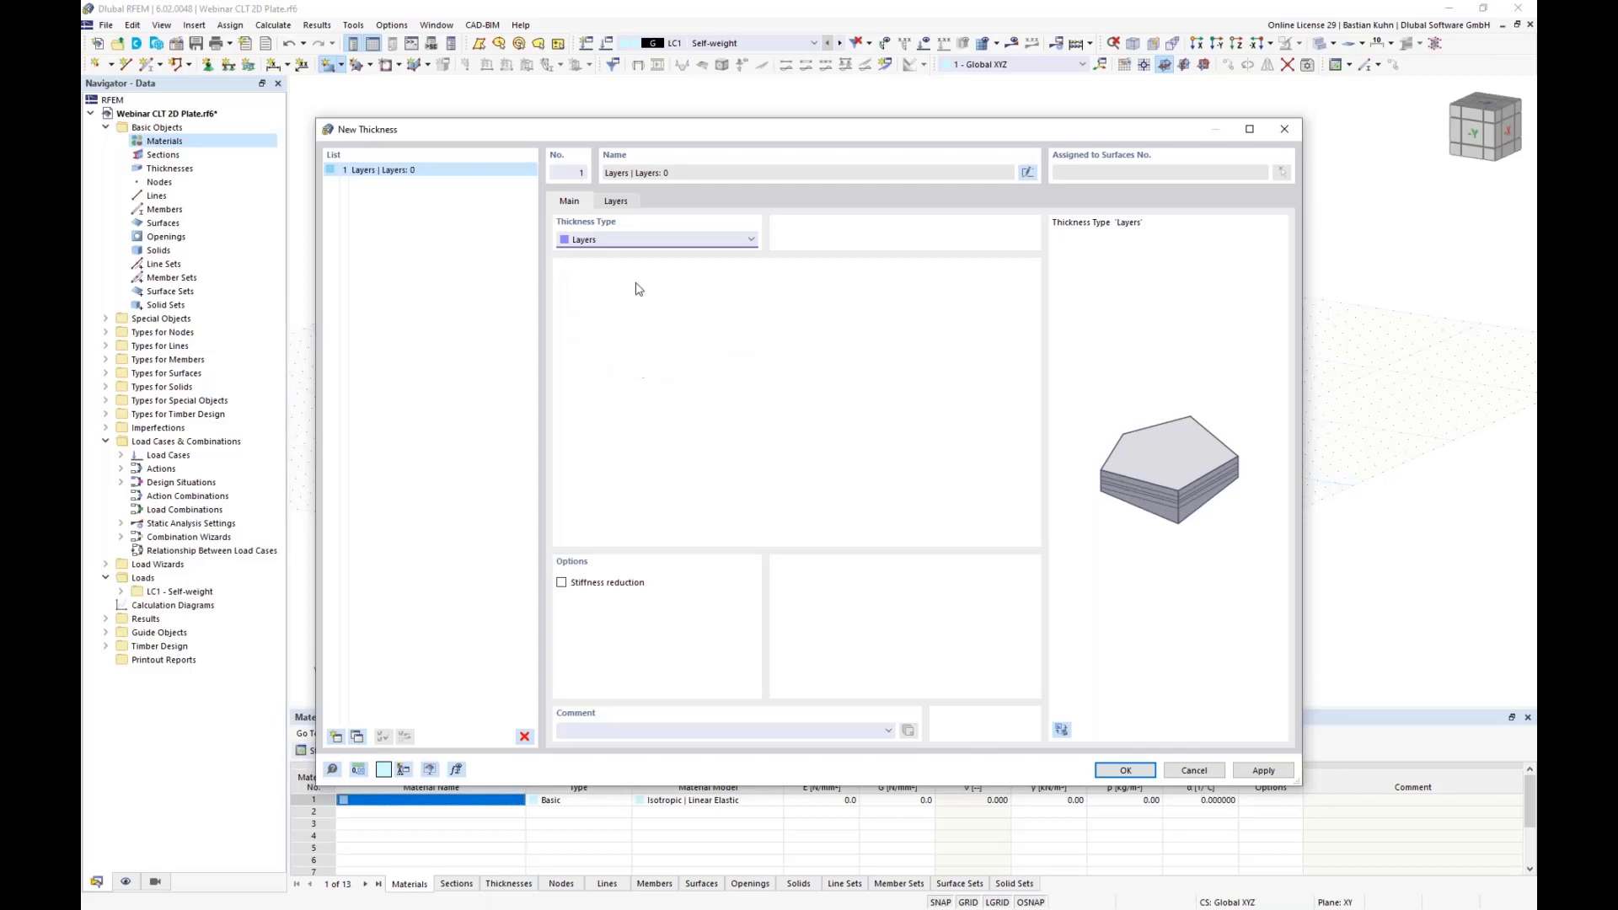
Create a new material for layer 1 using the Orthotropic | Linear Elastic (Surfaces) material model
left_click(616, 202)
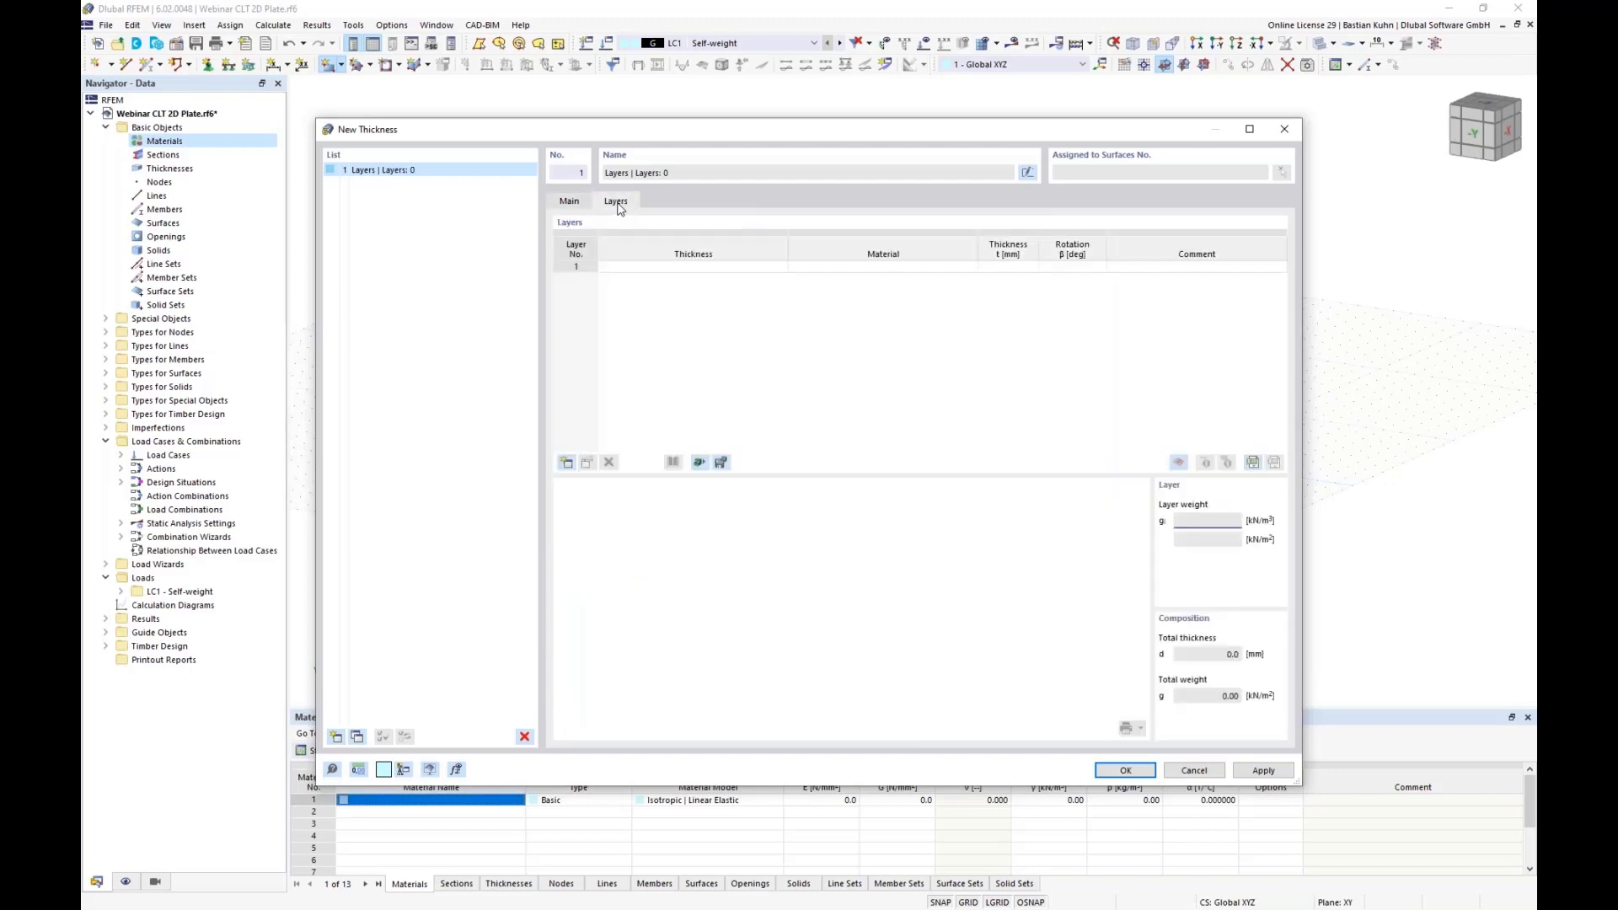
left_click(902, 268)
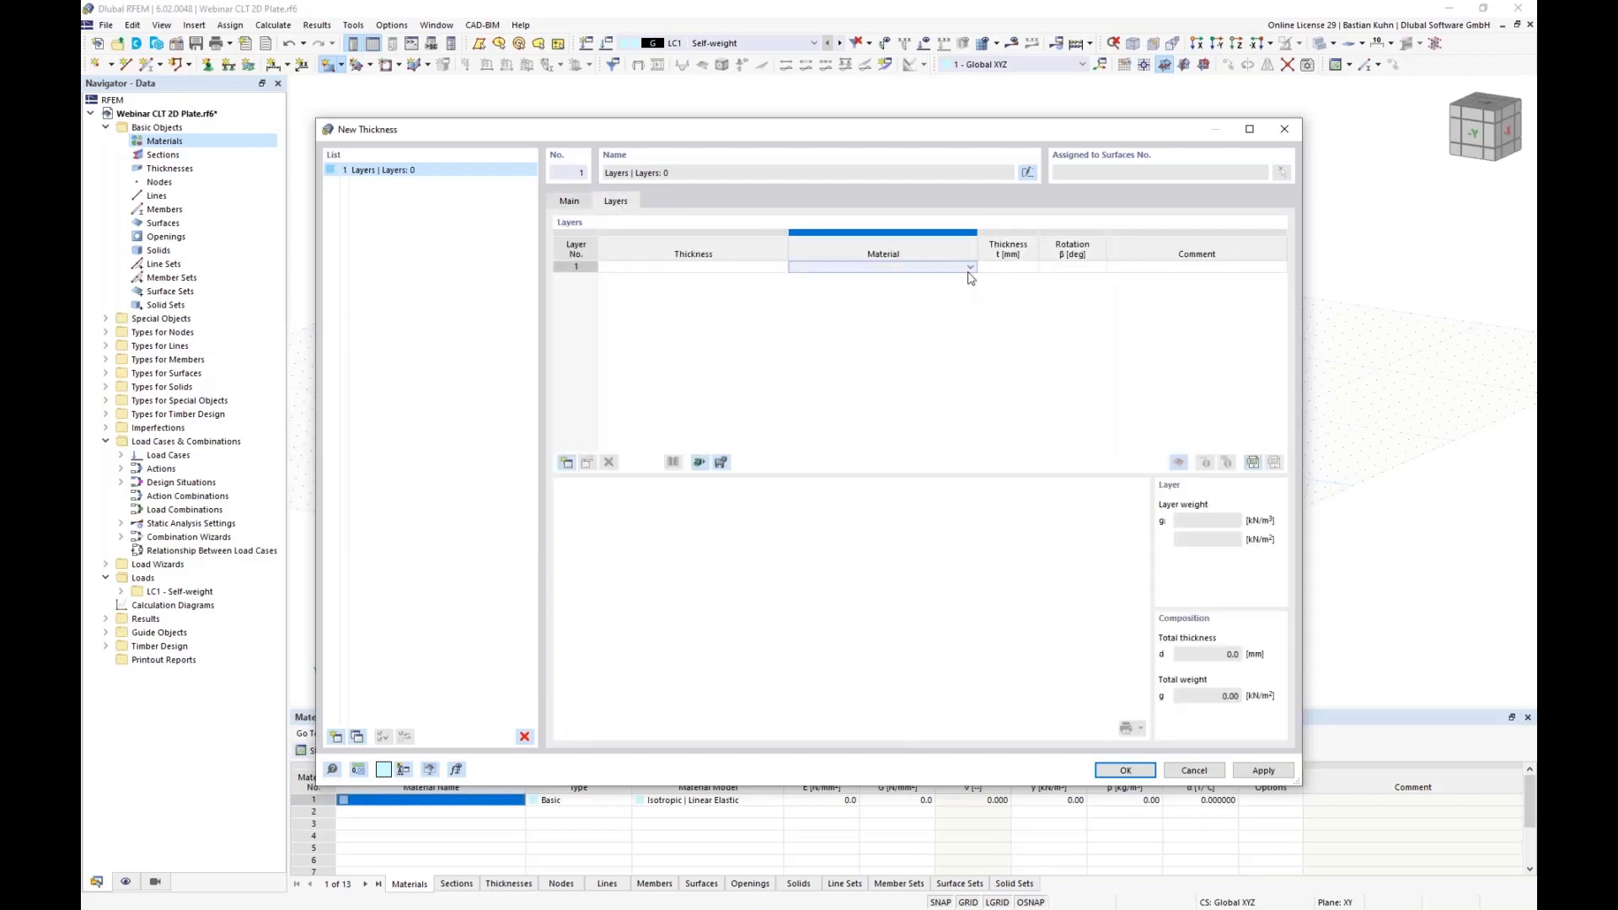
left_click(970, 268)
left_click(969, 268)
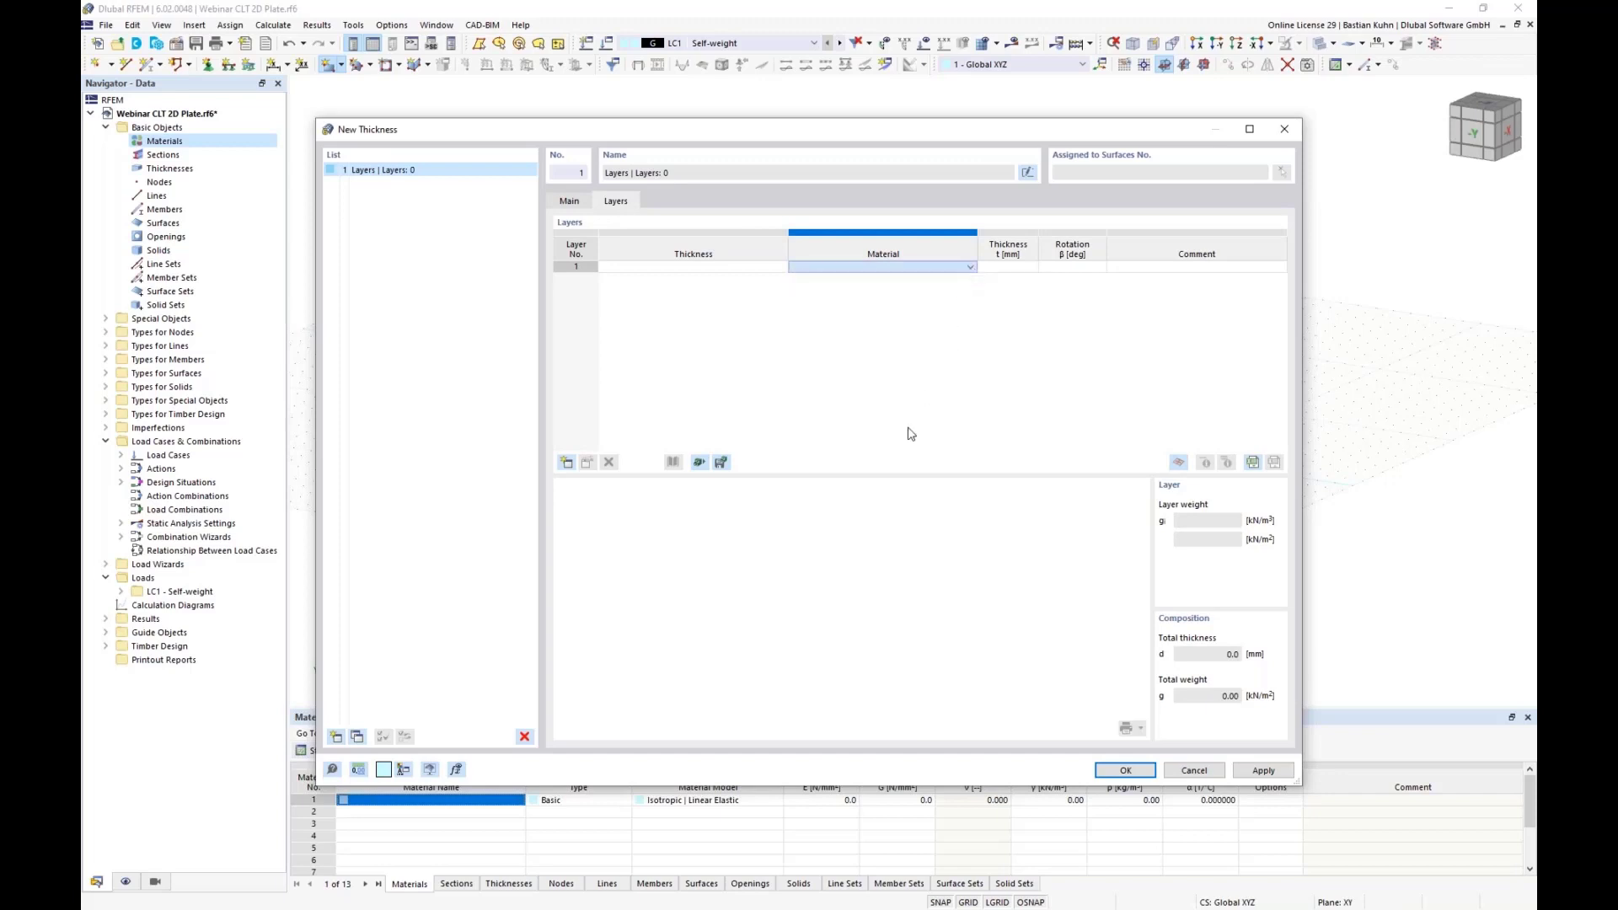
left_click(671, 318)
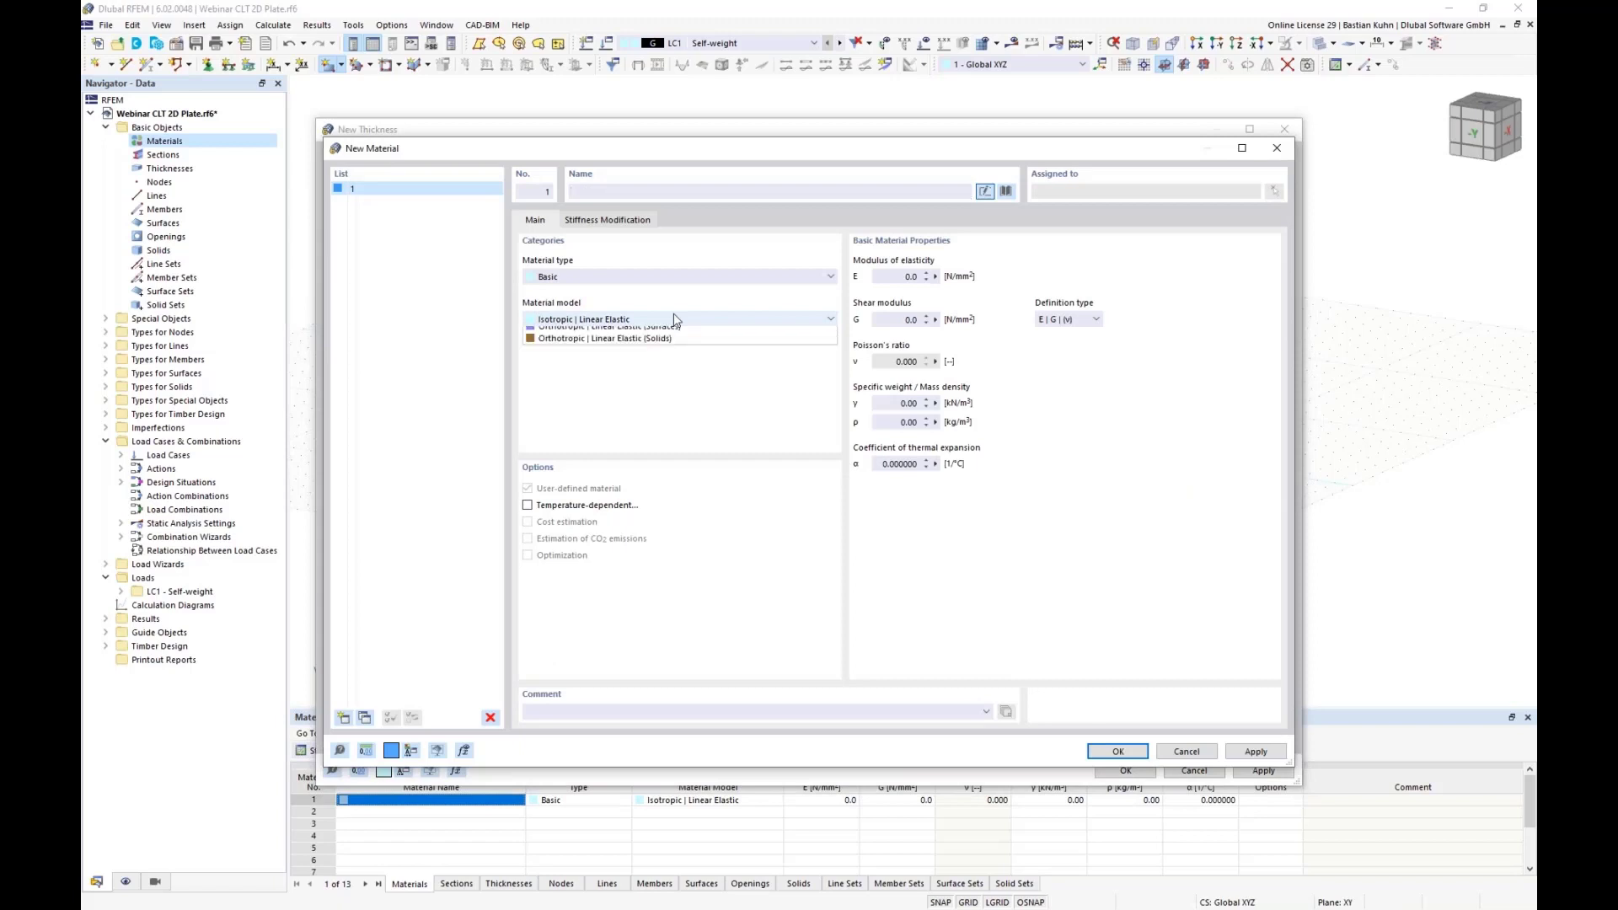
left_click(674, 346)
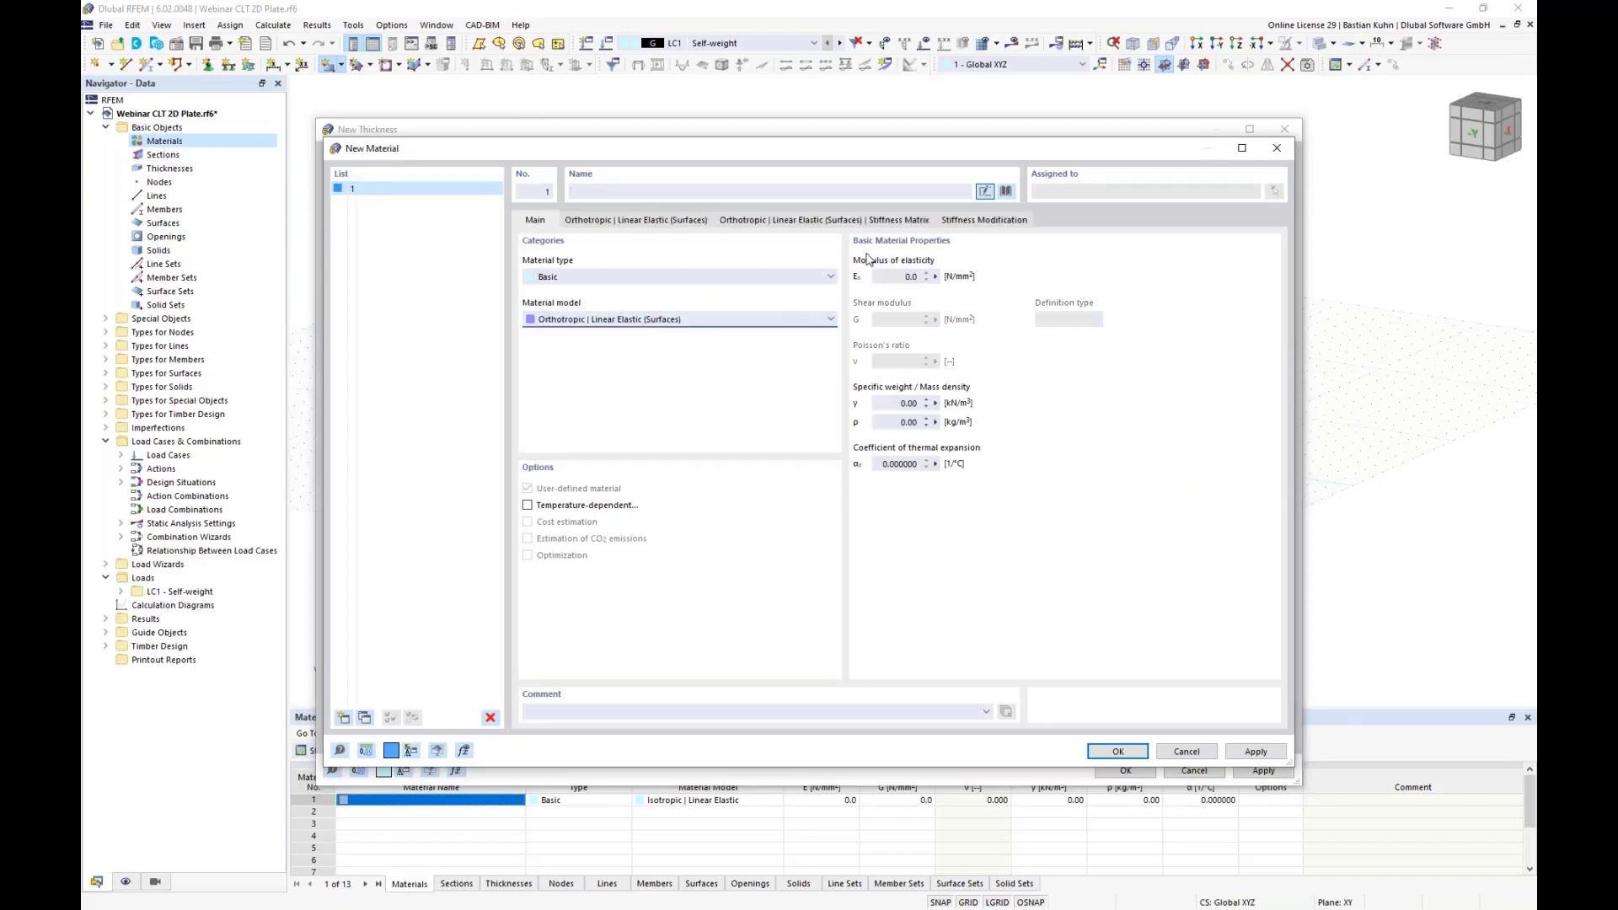
Load the Binderholz cross laminated timber BBS XL from the material library into the new material
left_click(1005, 192)
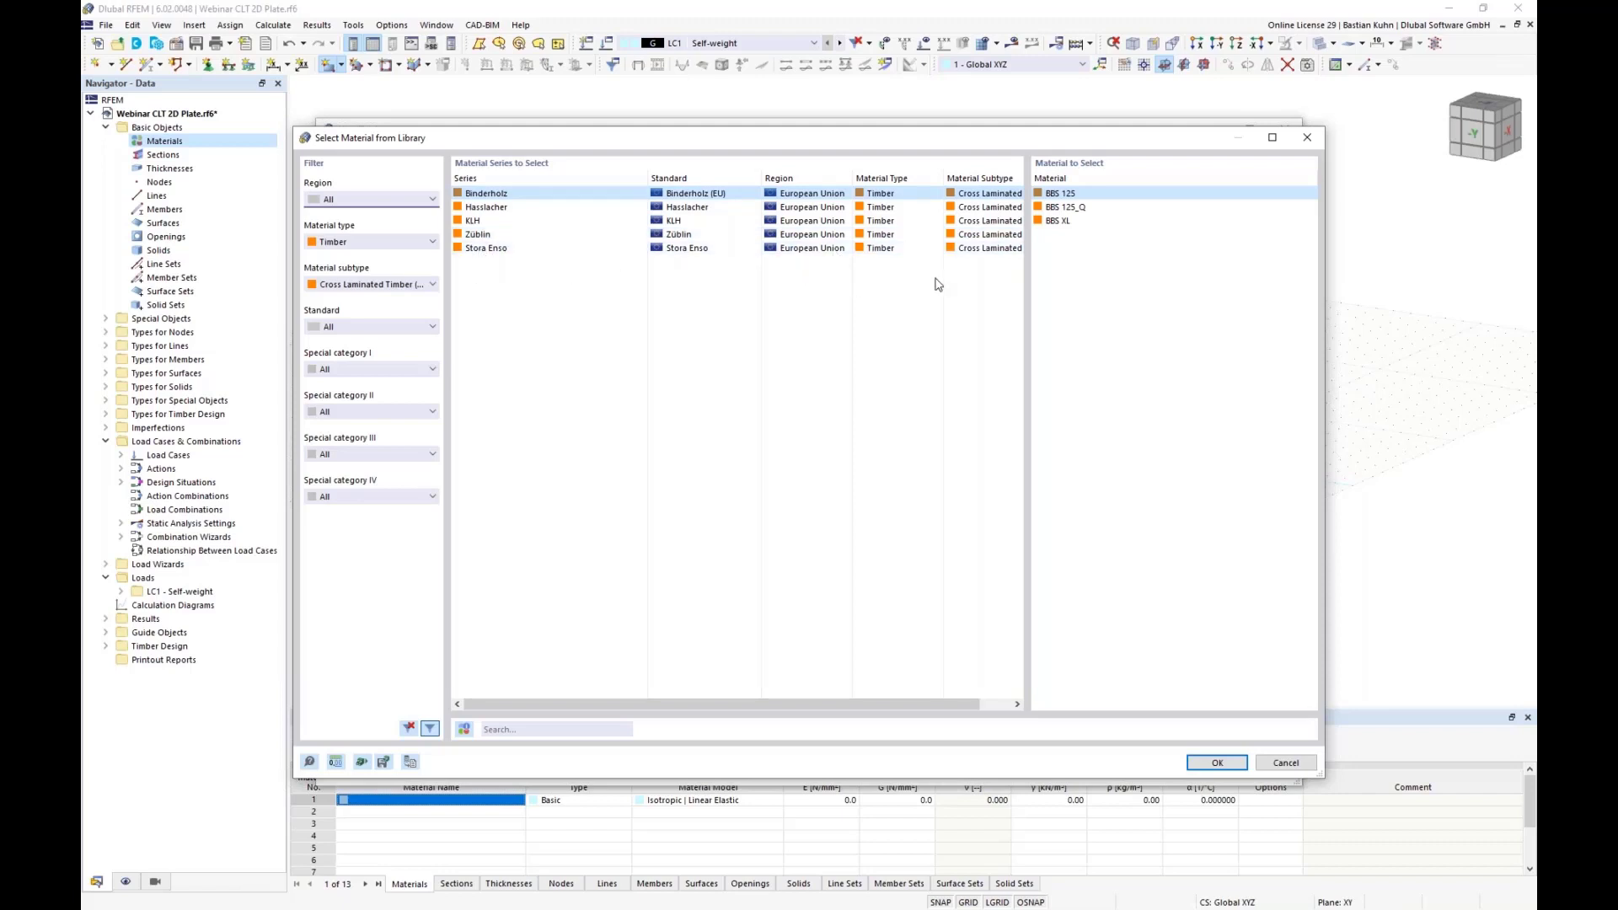
left_click(1049, 221)
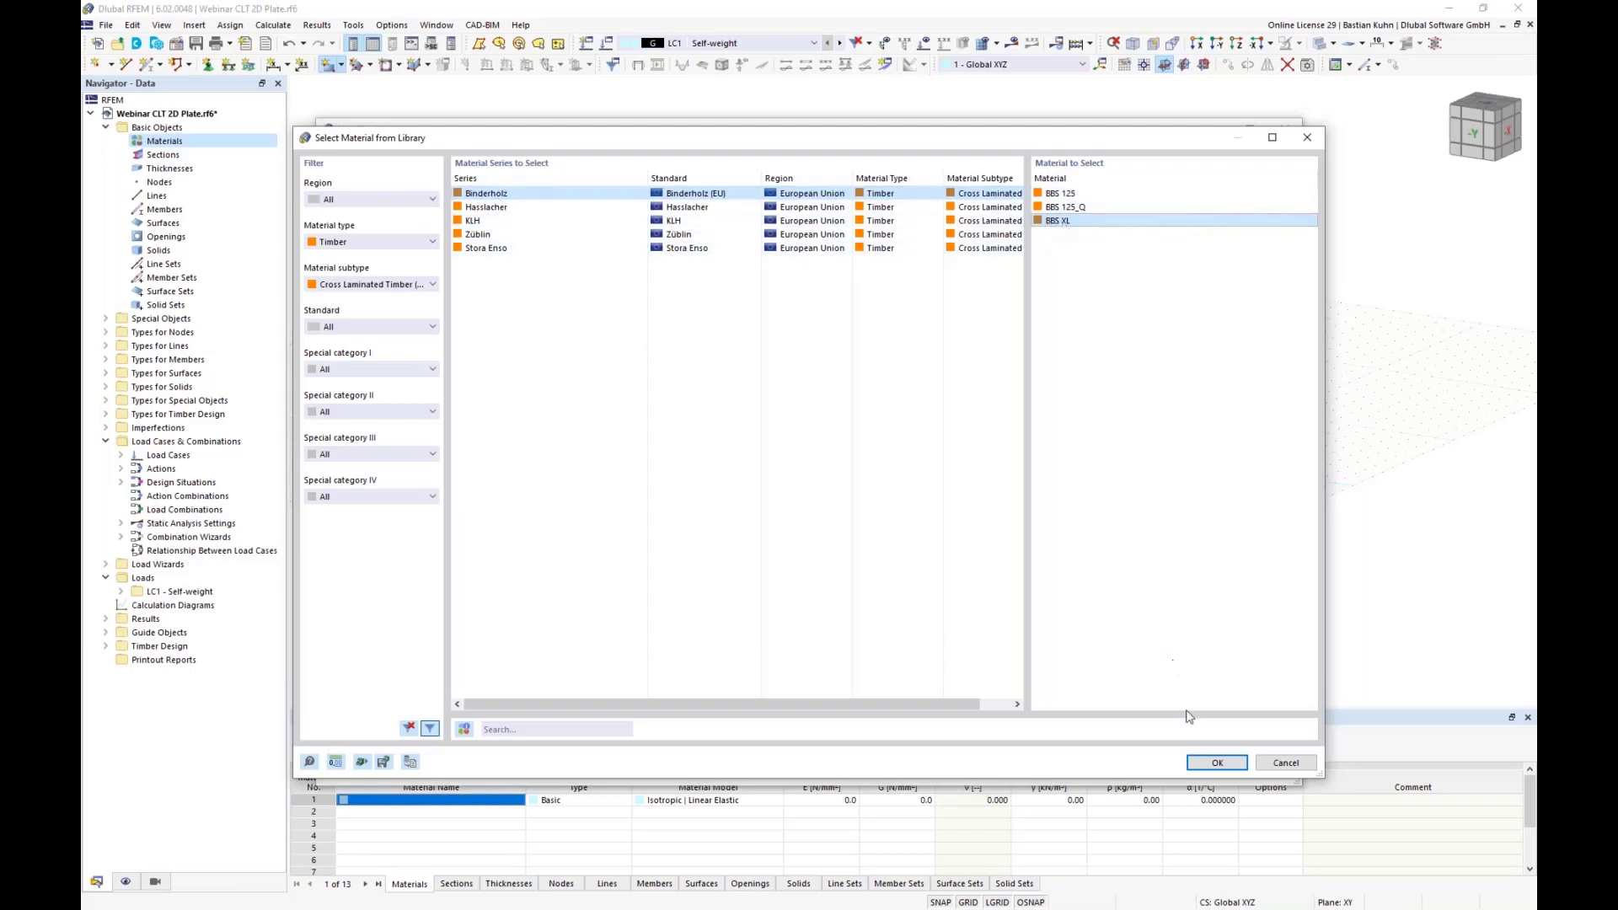
left_click(1217, 763)
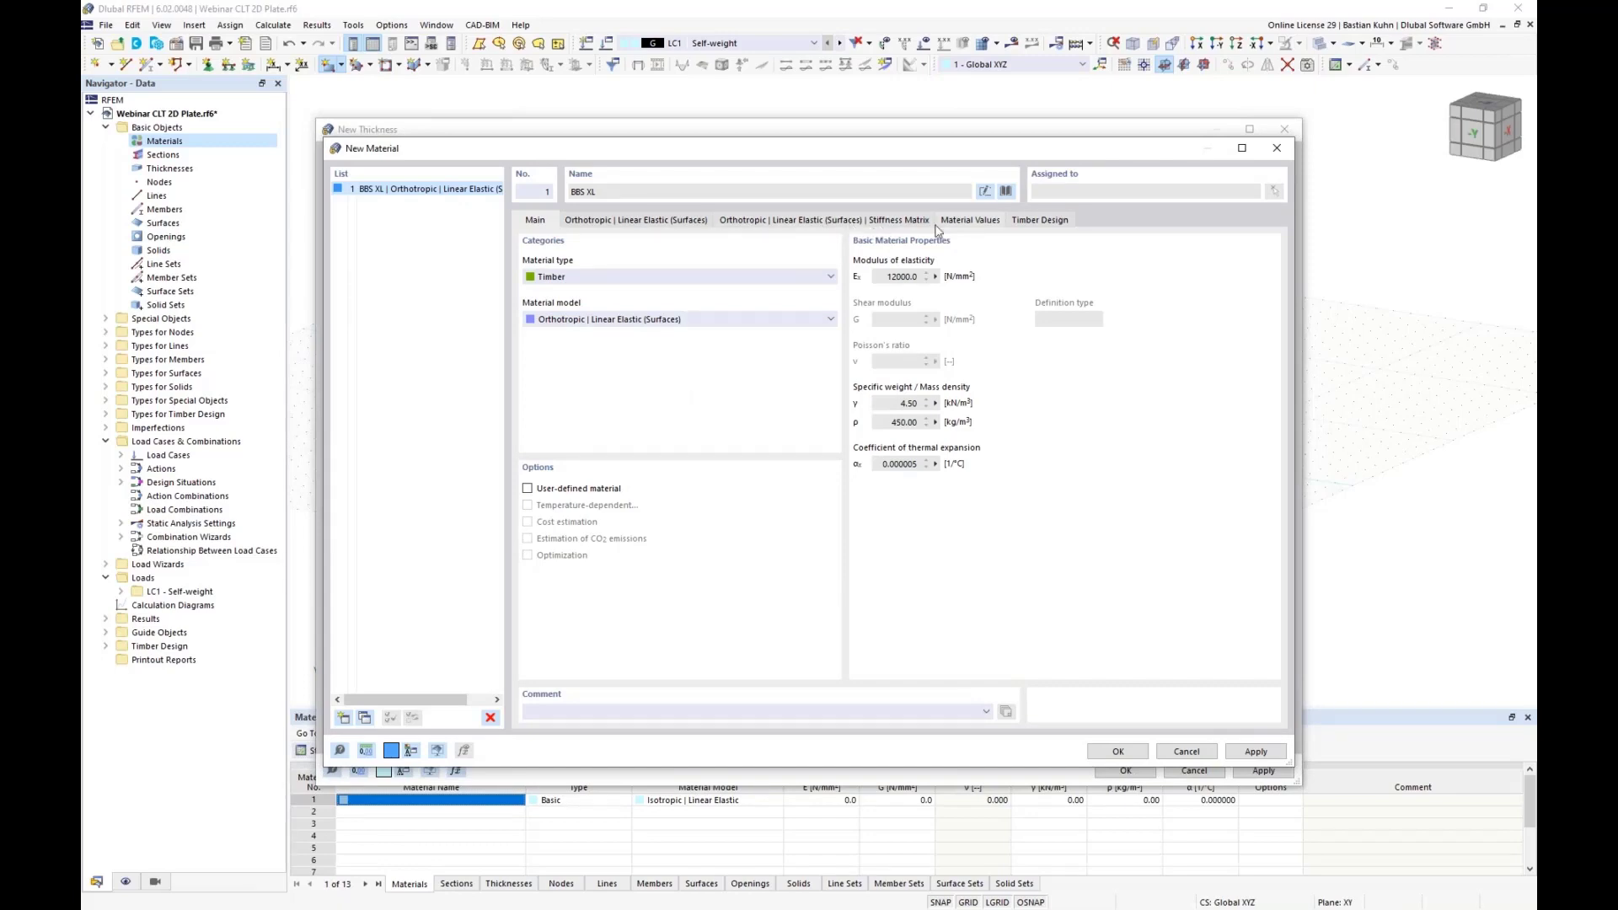
Review the BBS XL material values, stiffness matrix and orthotropic parameters, and confirm the material for layer 1
left_click(961, 222)
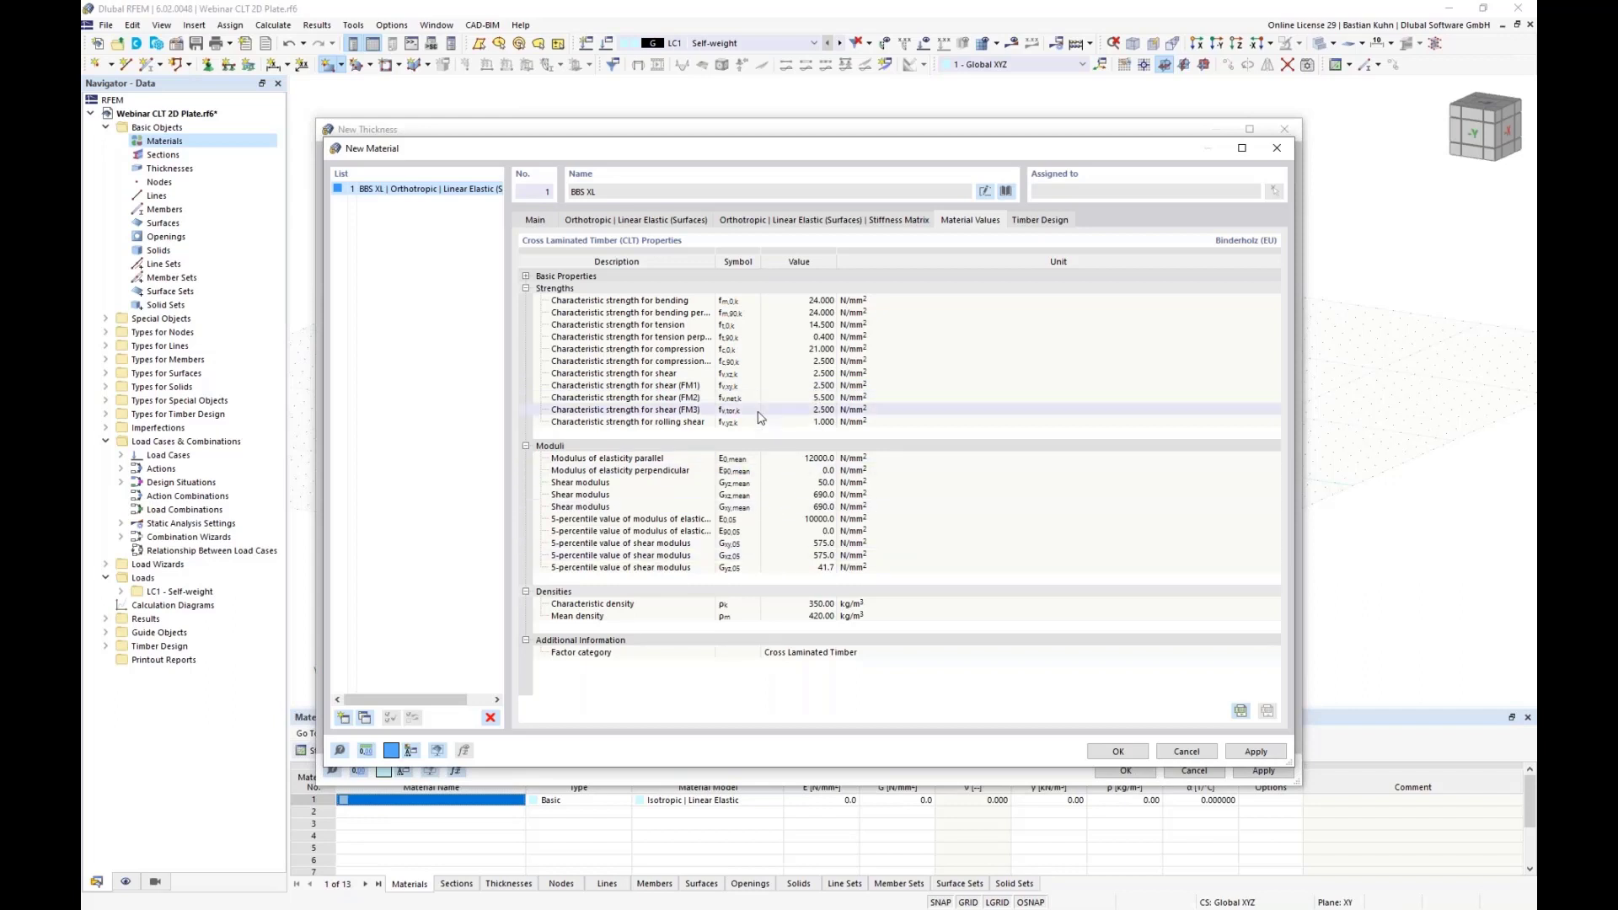
left_click(812, 386)
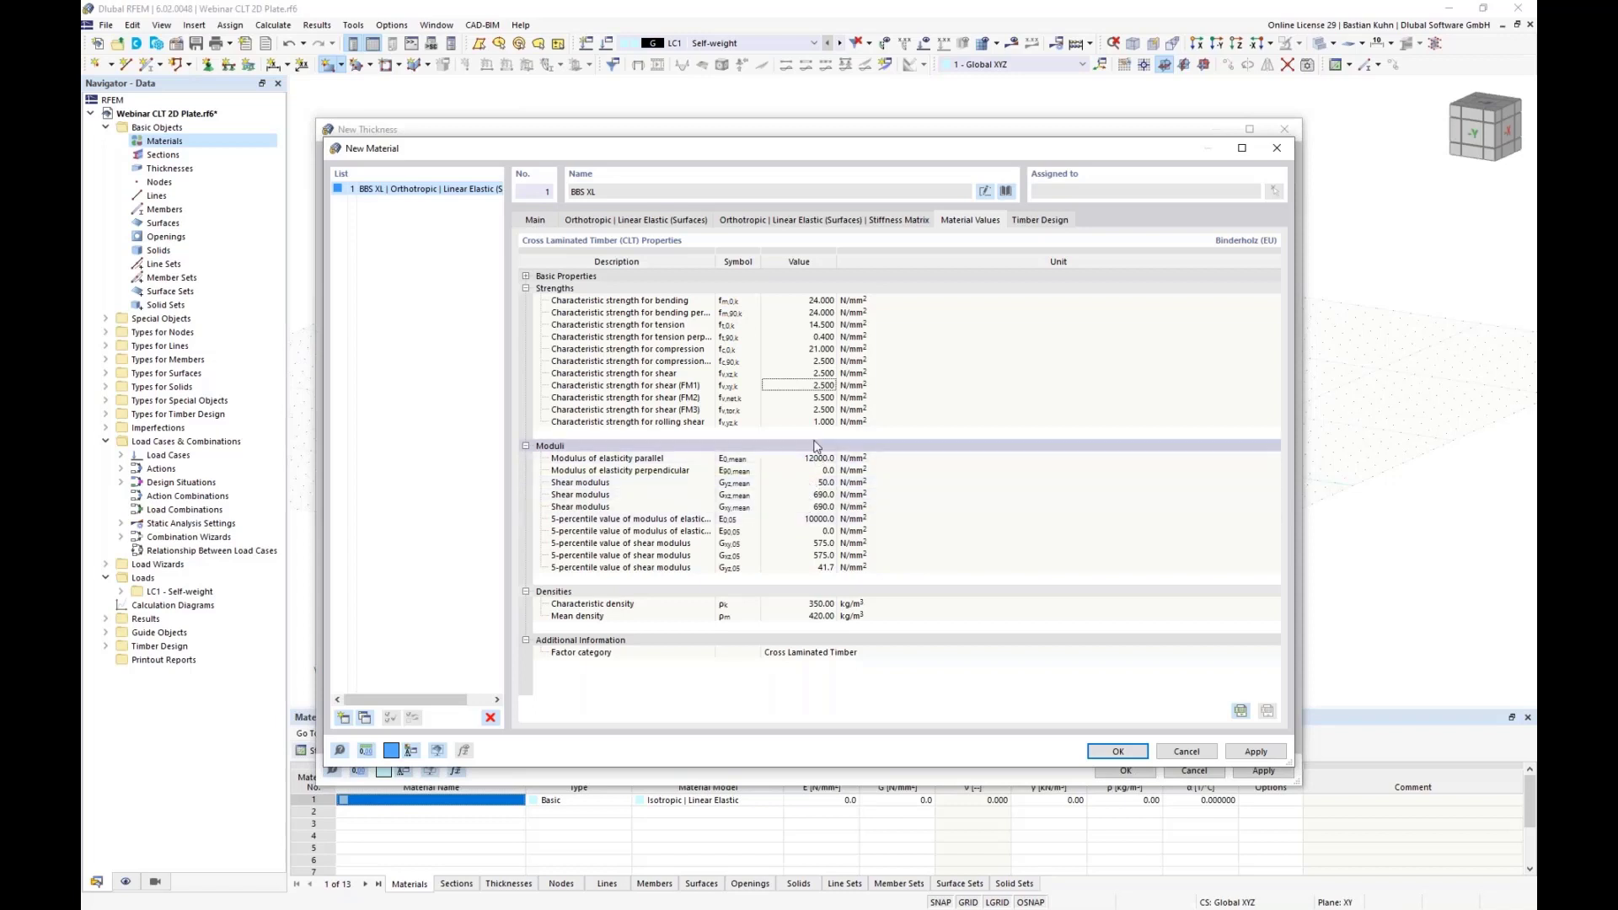
left_click(807, 221)
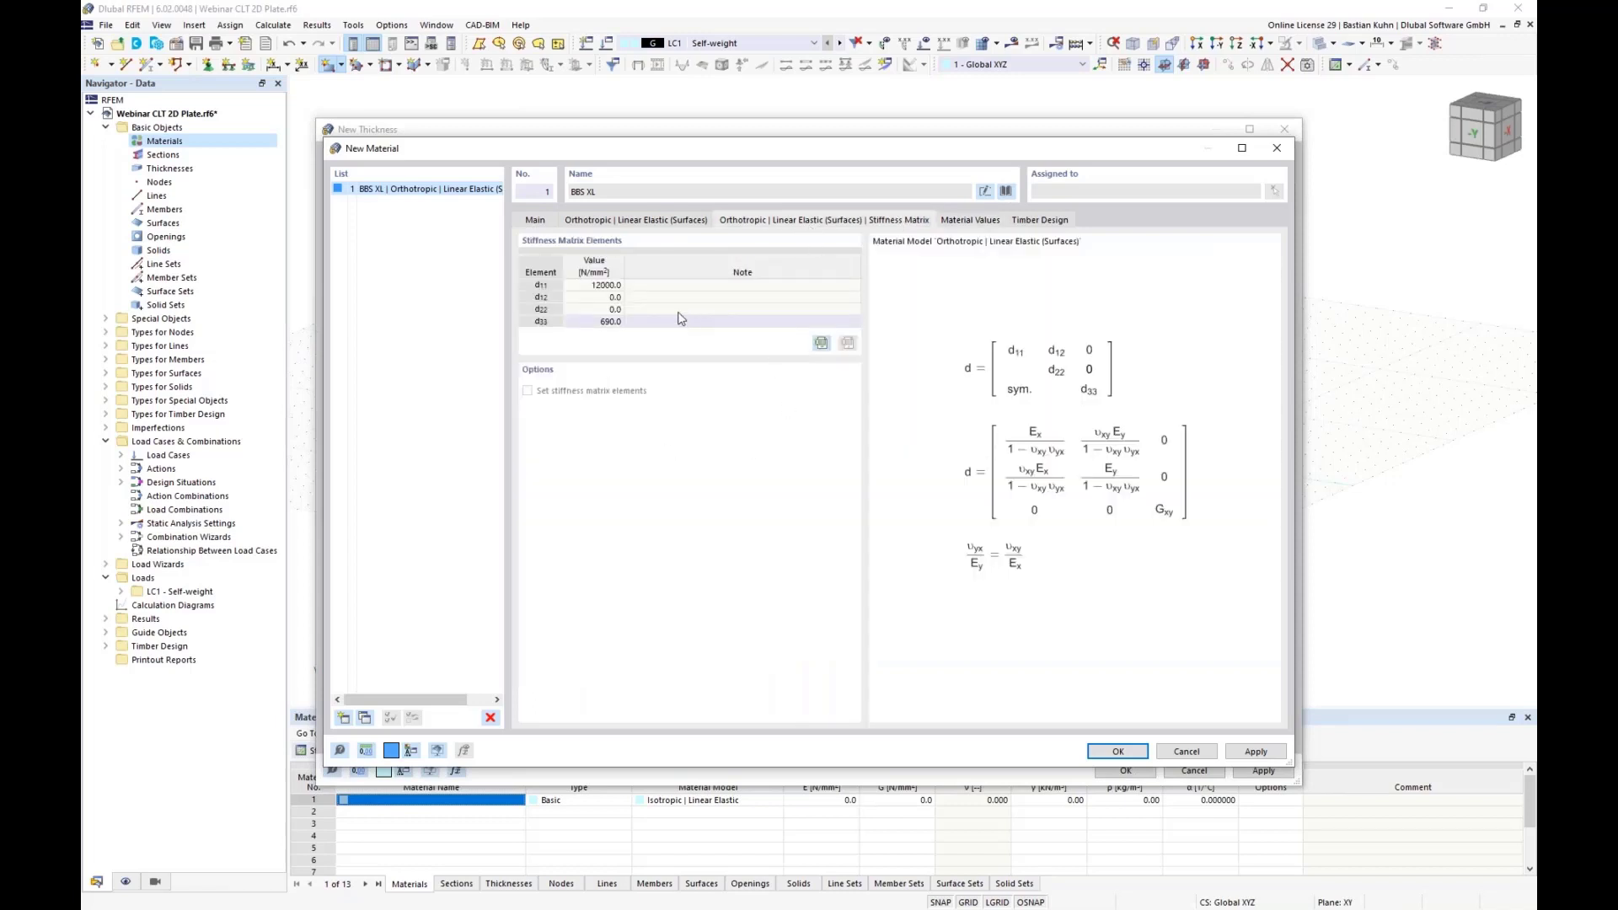
left_click(633, 221)
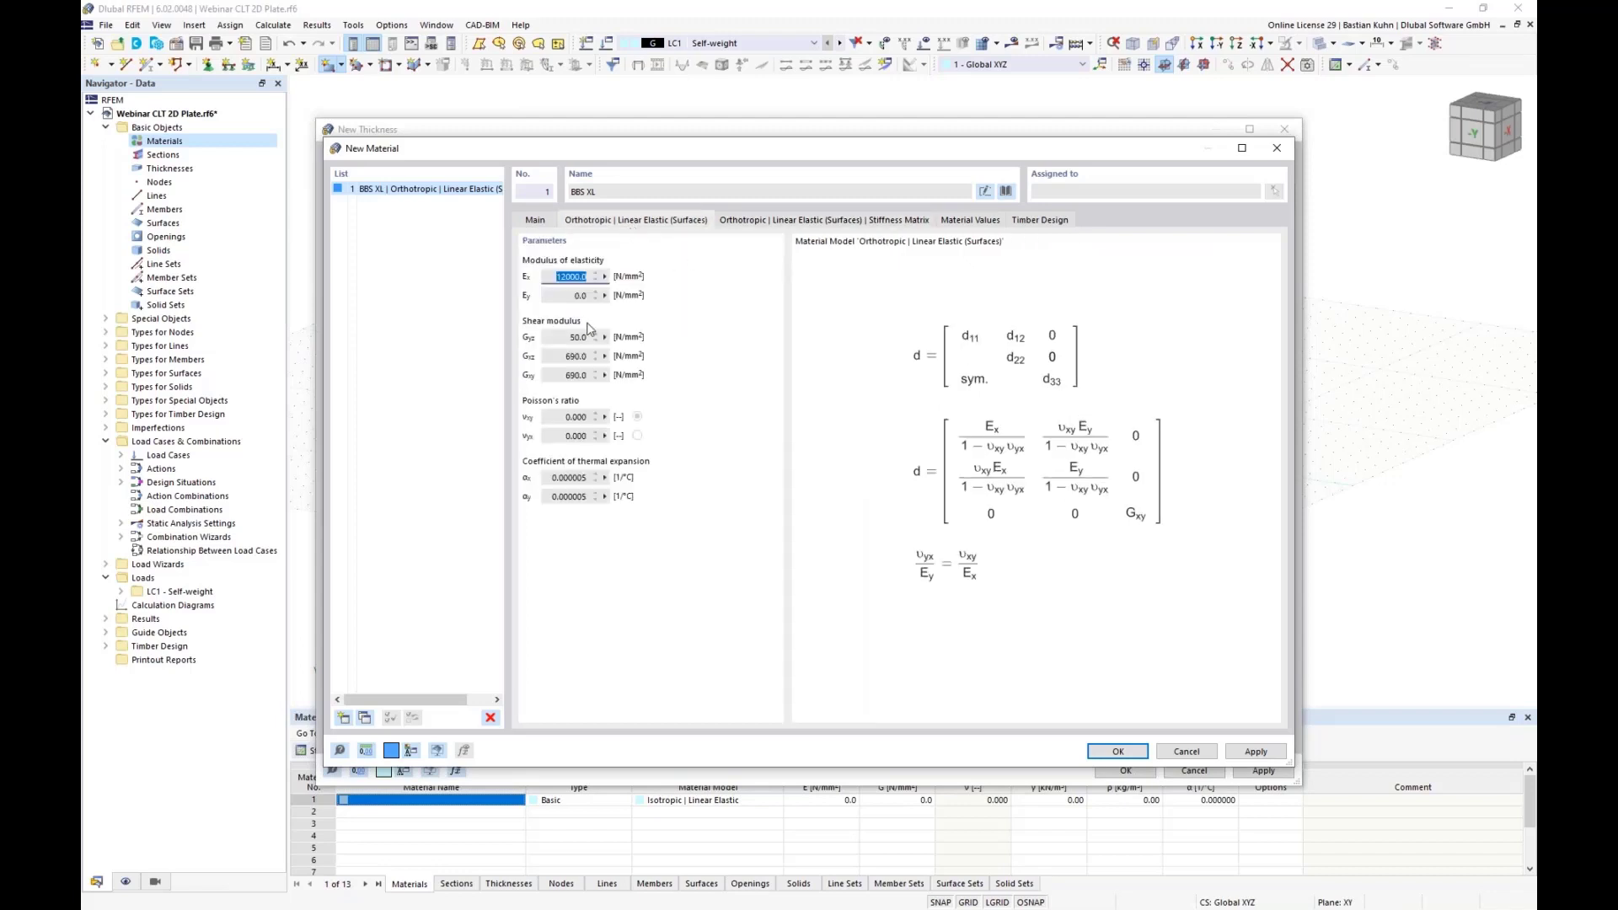
double_click(557, 279)
left_click(1111, 756)
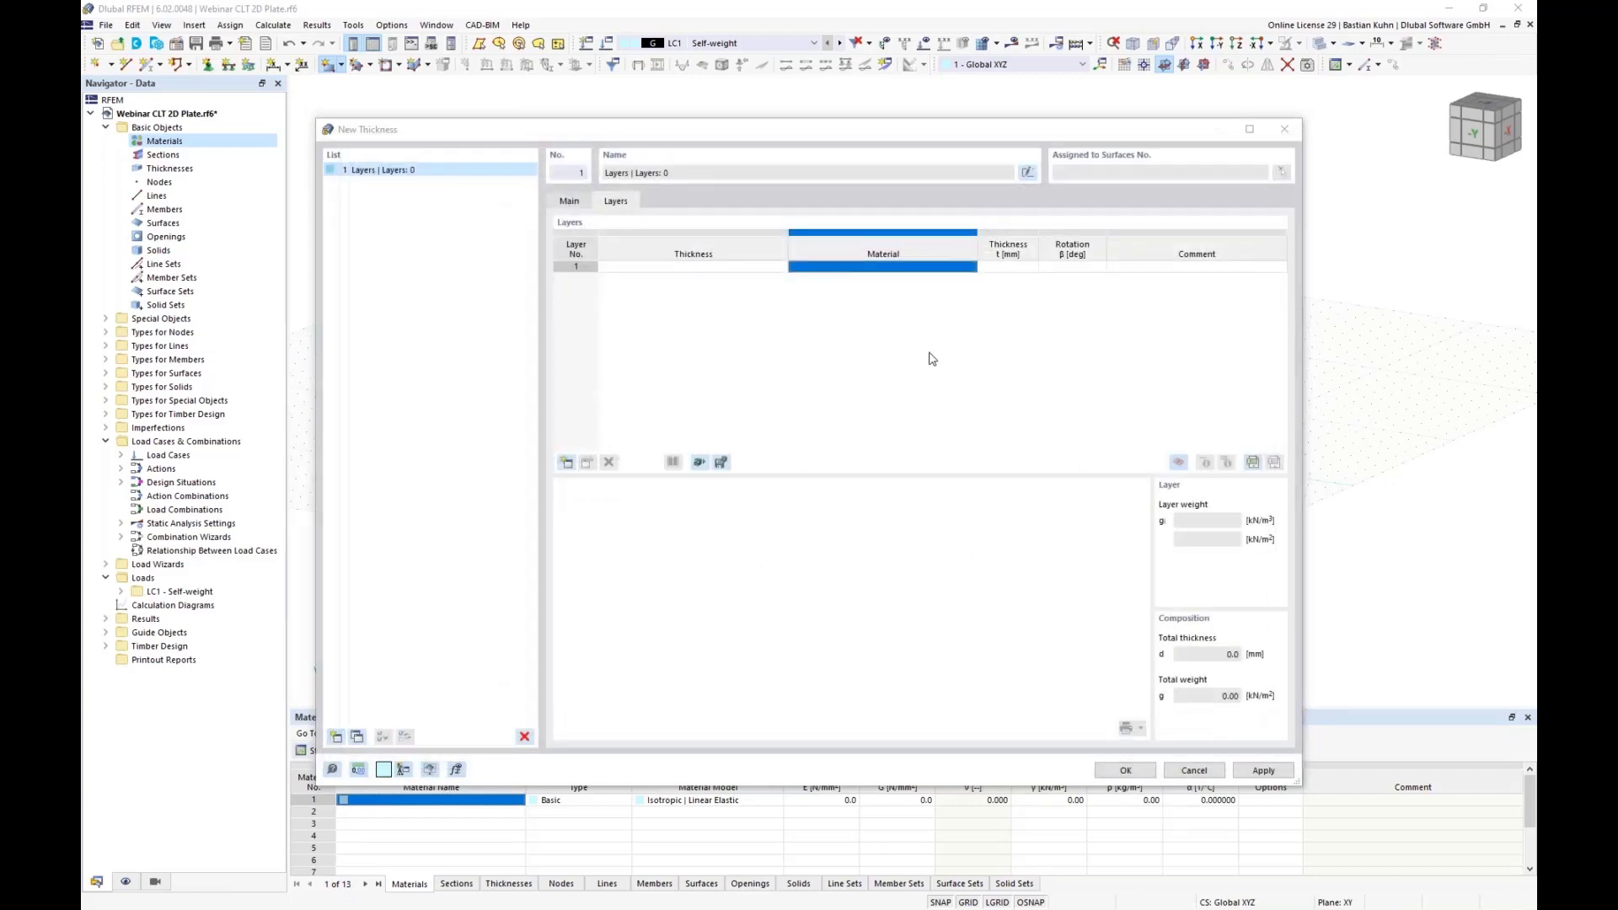
Set the thickness of layers 1 to 5 to 35 mm each
left_click(1005, 267)
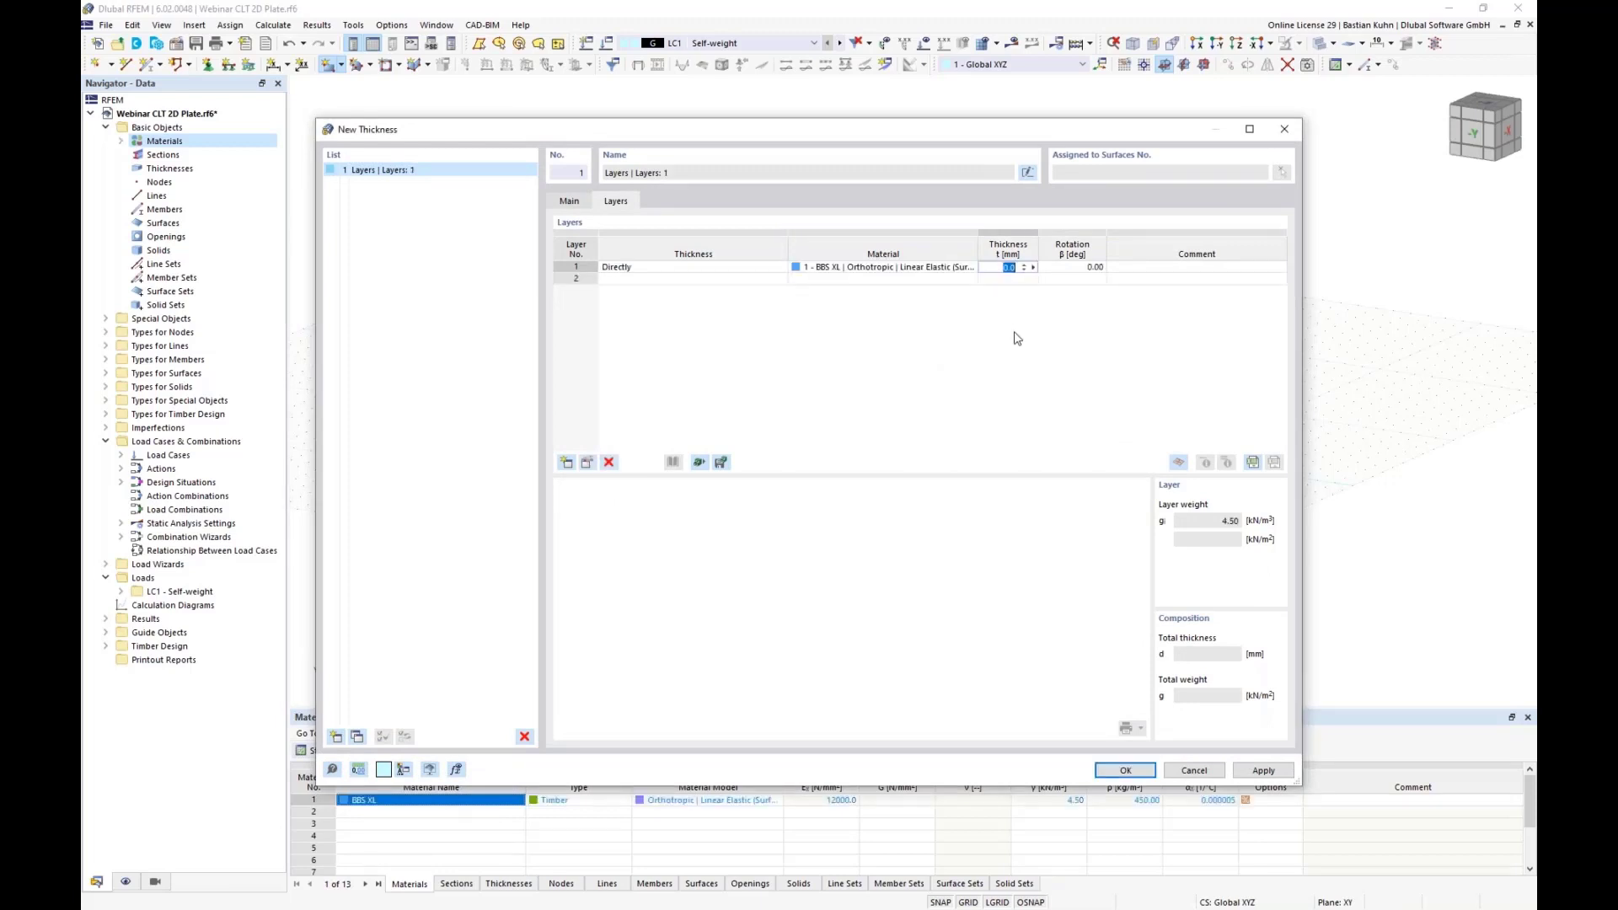
type("35")
key("Return")
key("Return")
key("Return")
key("Return")
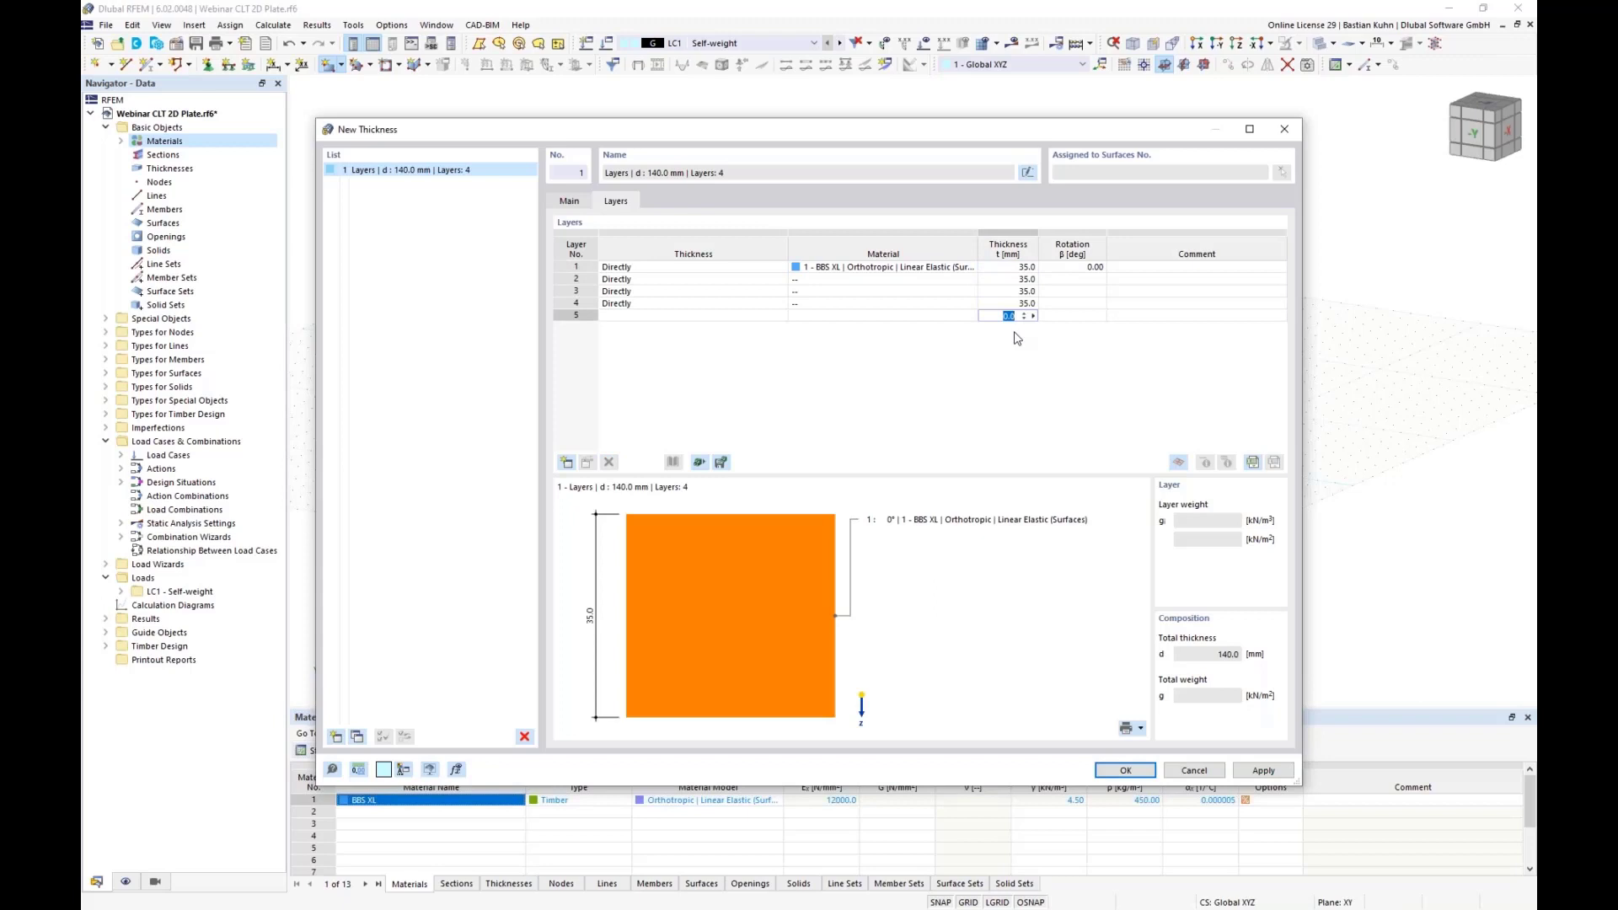
key("Return")
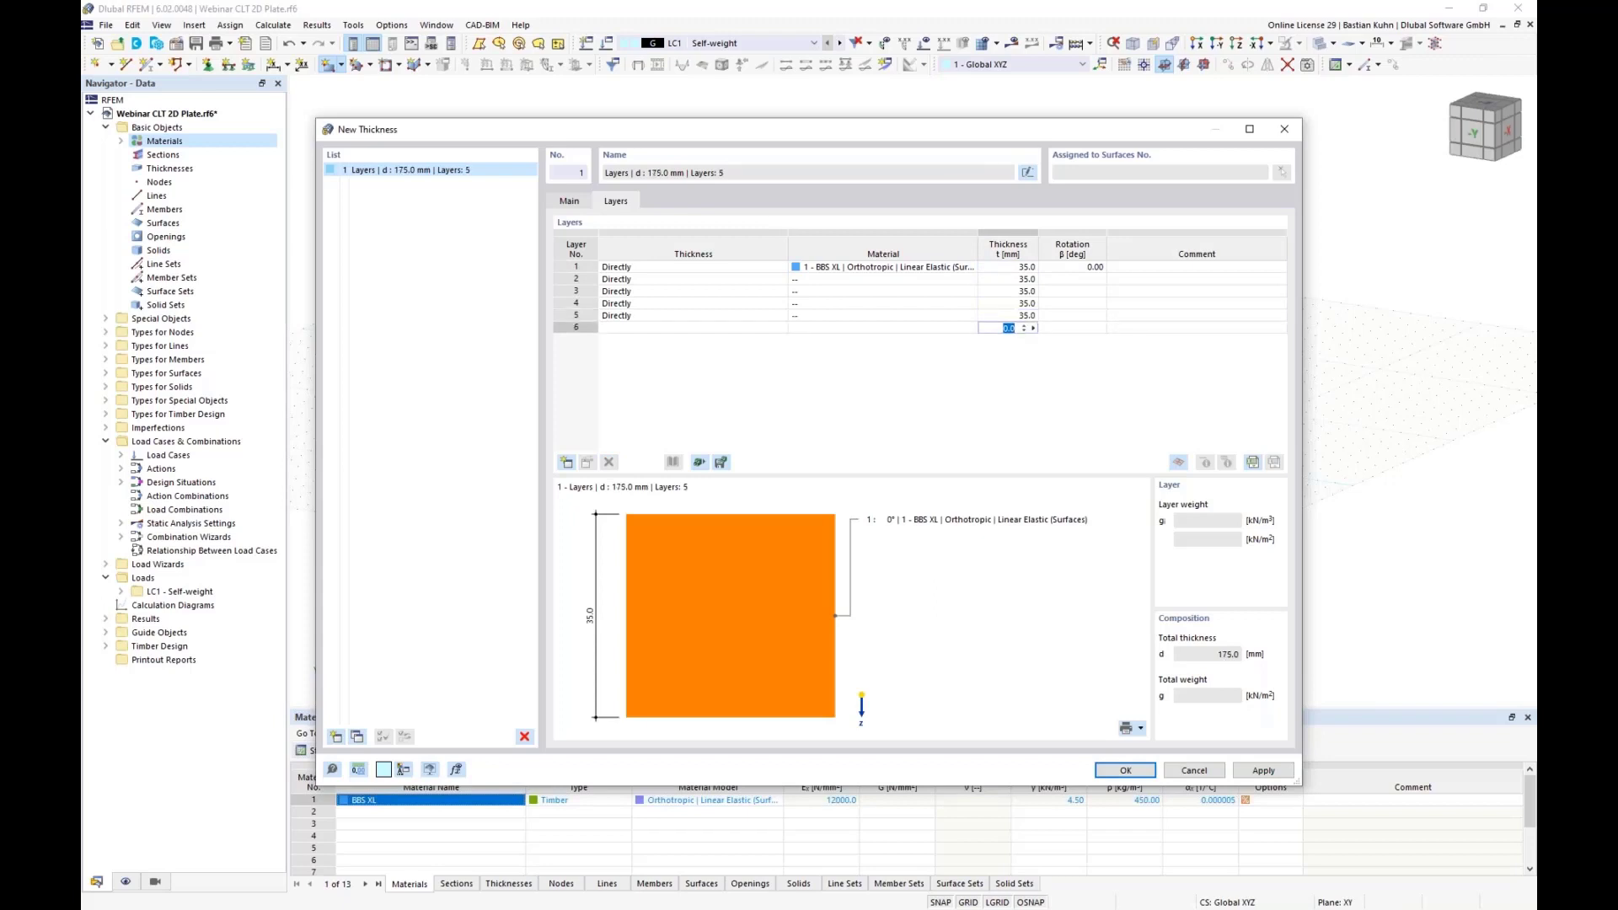
Assign the BBS XL material to layers 2 to 5
left_click(934, 280)
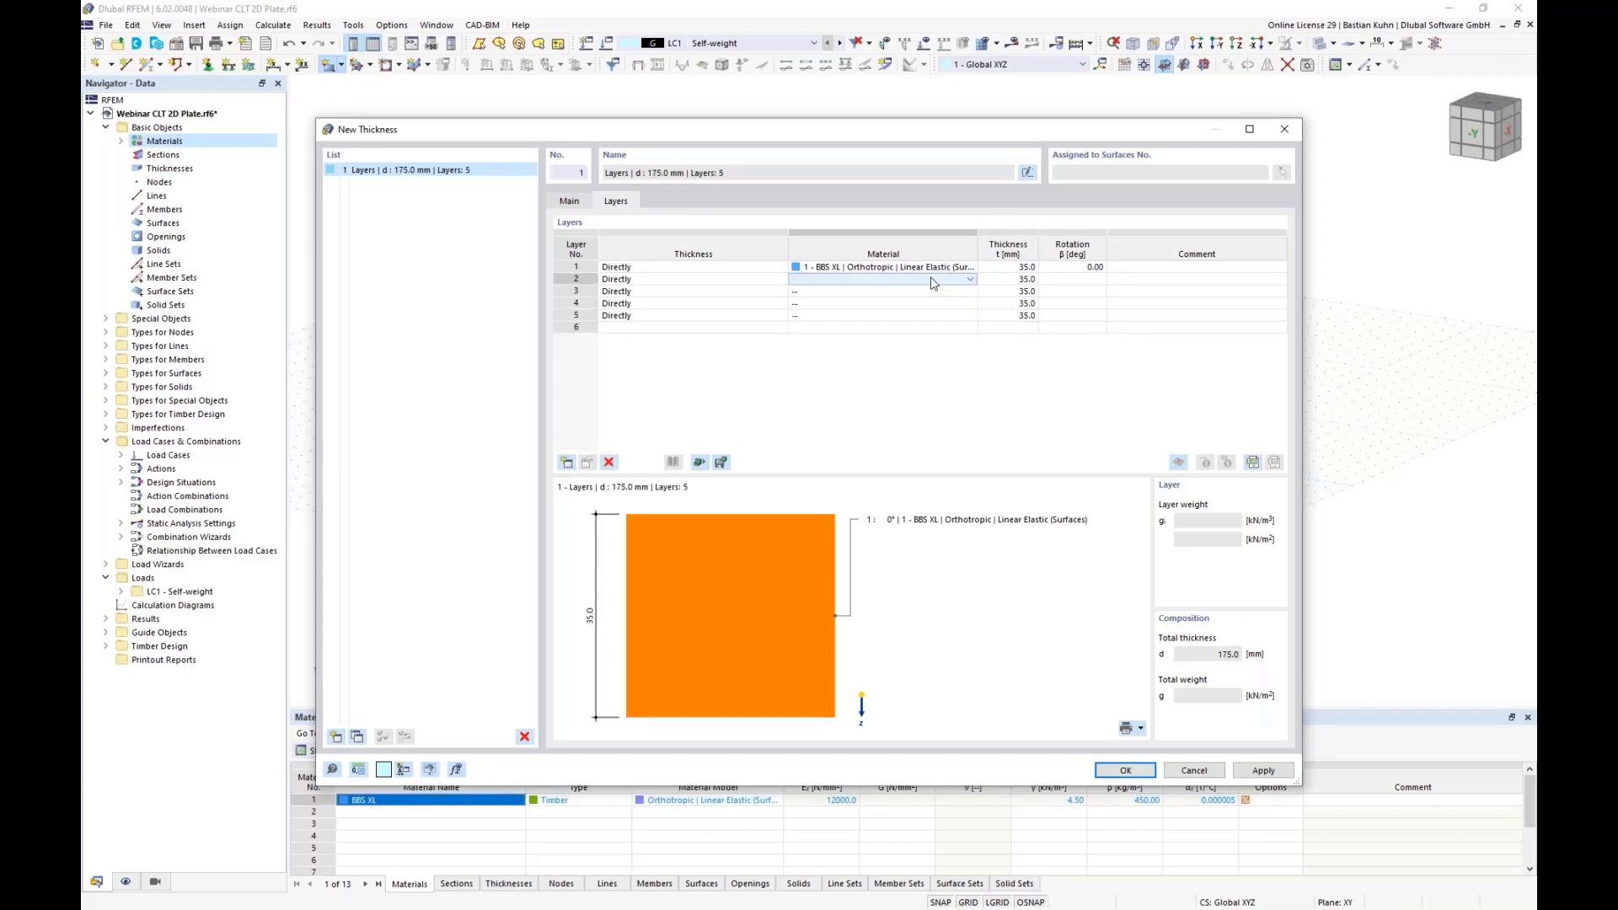
key("Return")
key("Return")
key("Return")
key("Return")
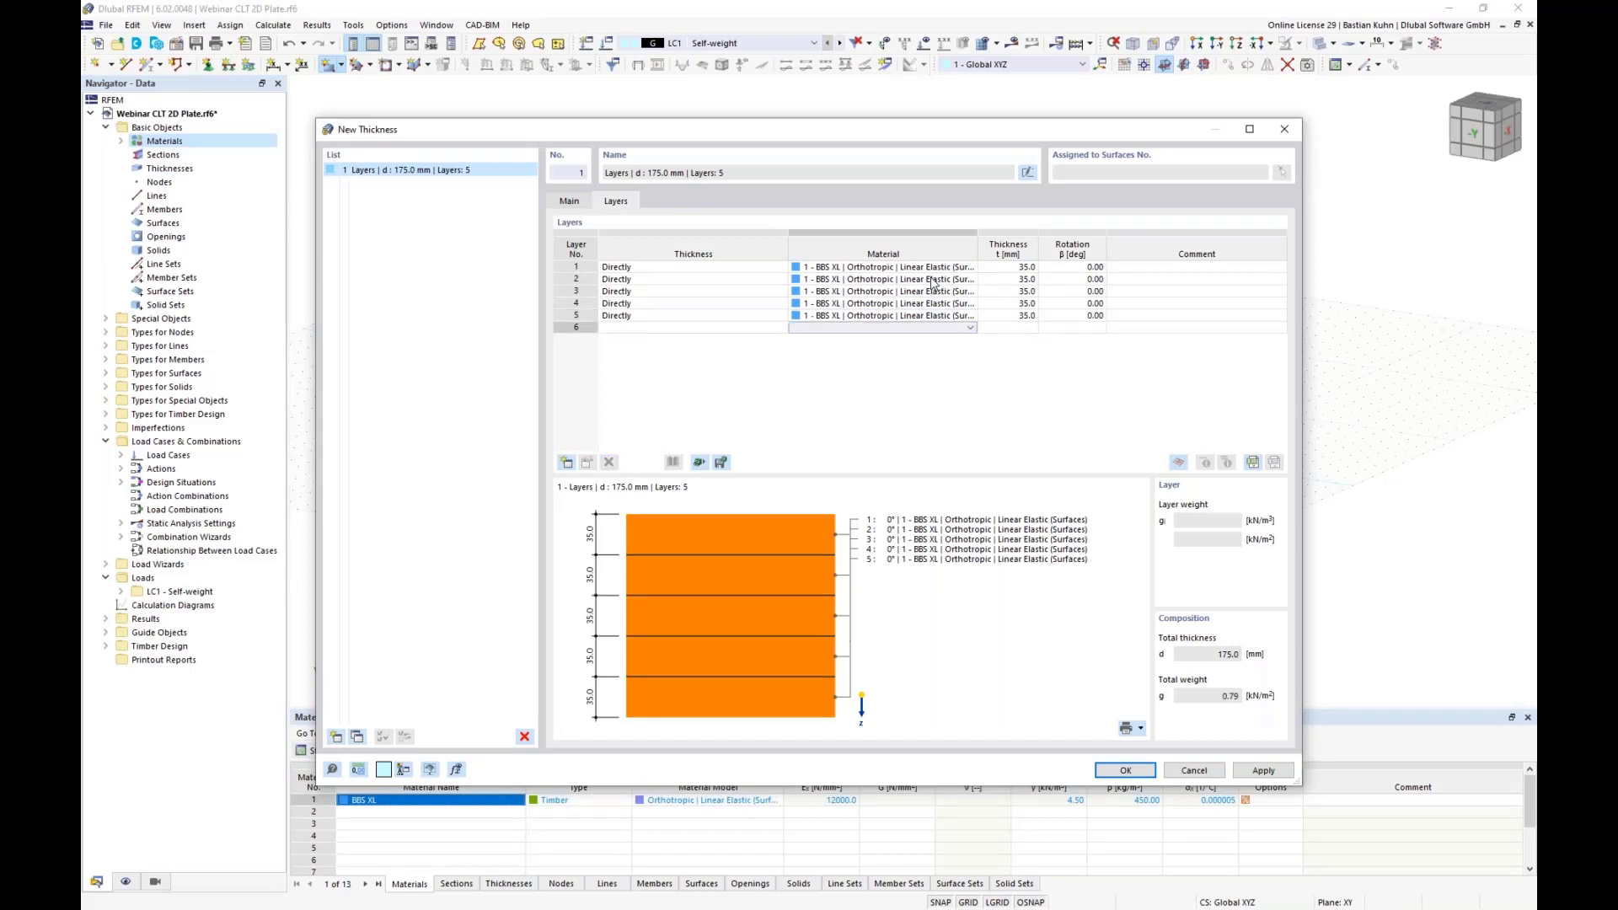
Set the rotation of the cross layers 2 and 4 to 90 degrees
left_click(1074, 279)
left_click(1088, 279)
left_click(1084, 303)
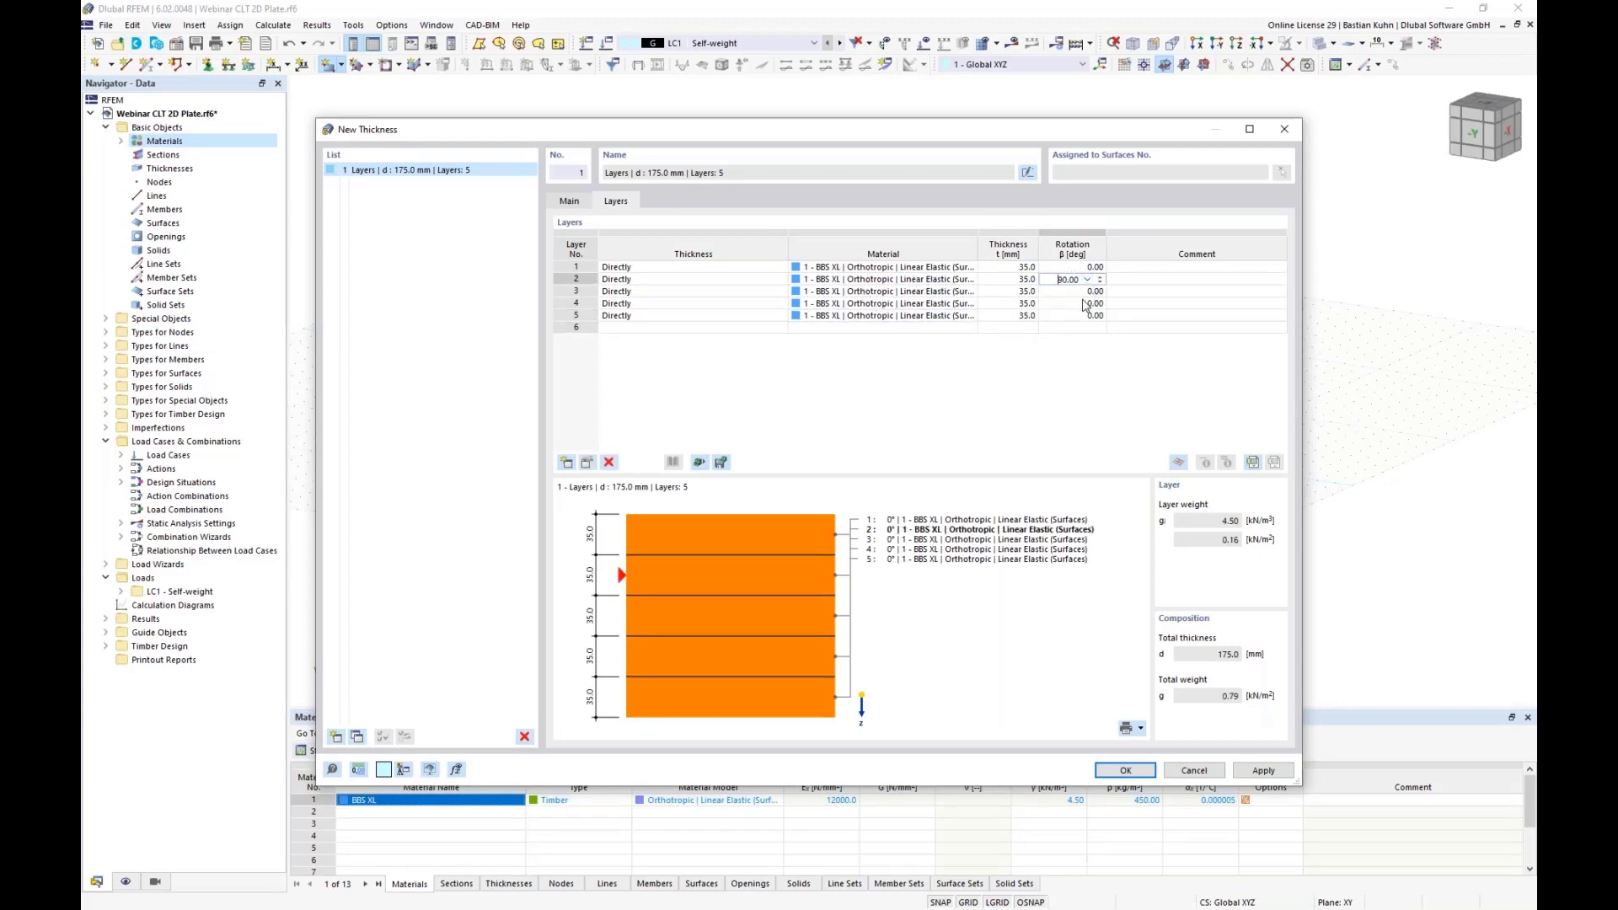
left_click(1079, 304)
left_click(1088, 303)
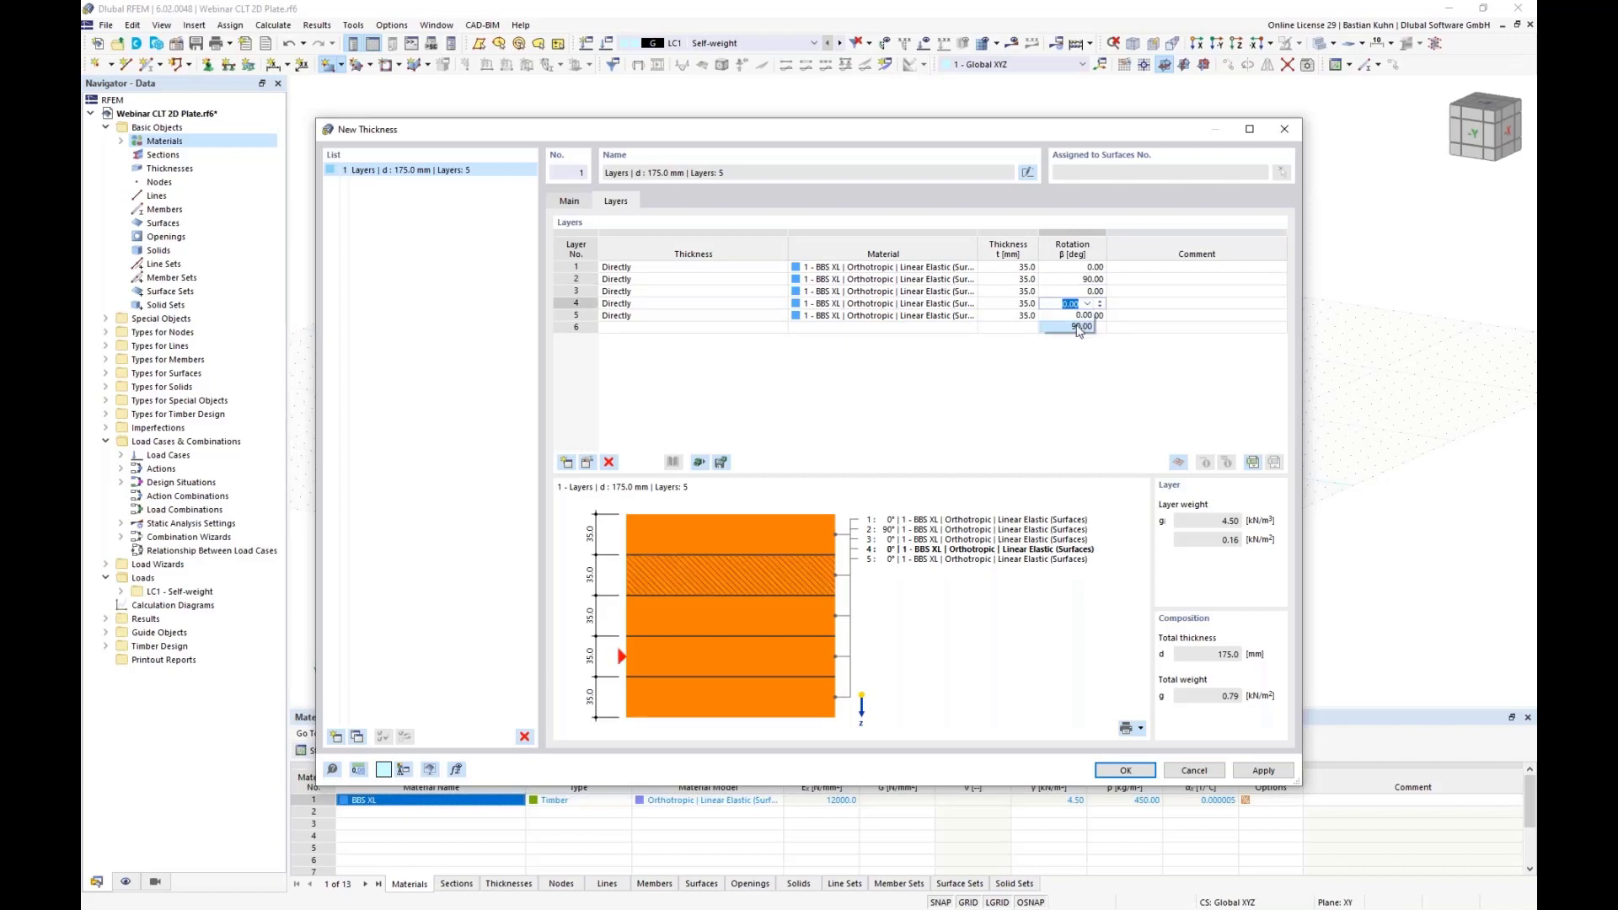
left_click(1080, 322)
Create a second material for layer 2 and load Binderholz BBS XL into it from the material library
left_click(961, 281)
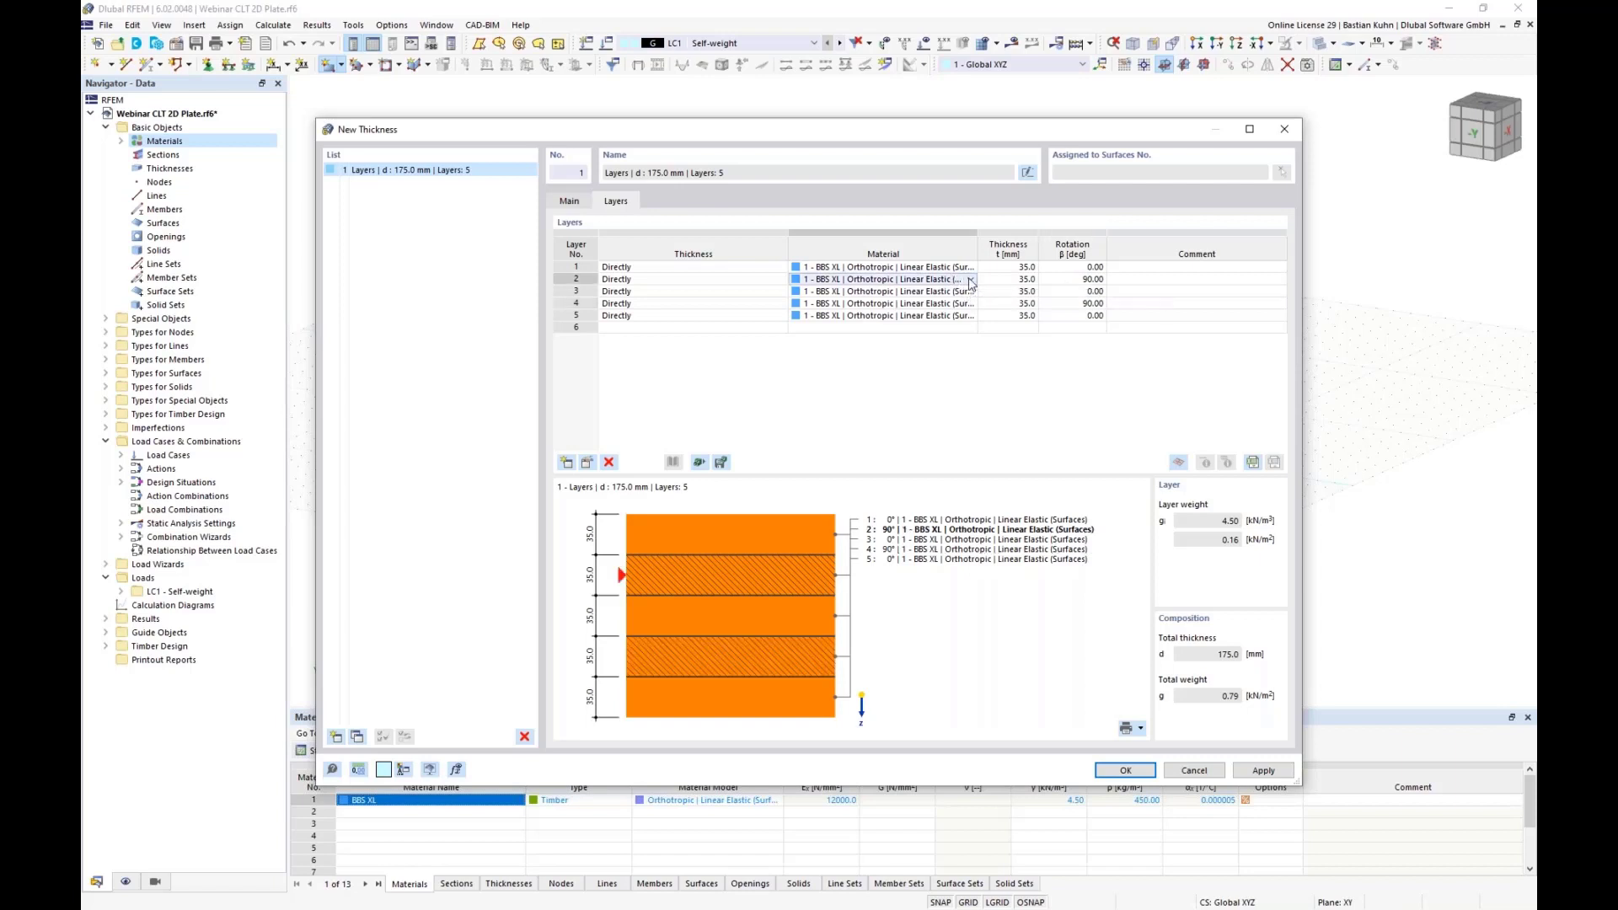
left_click(970, 280)
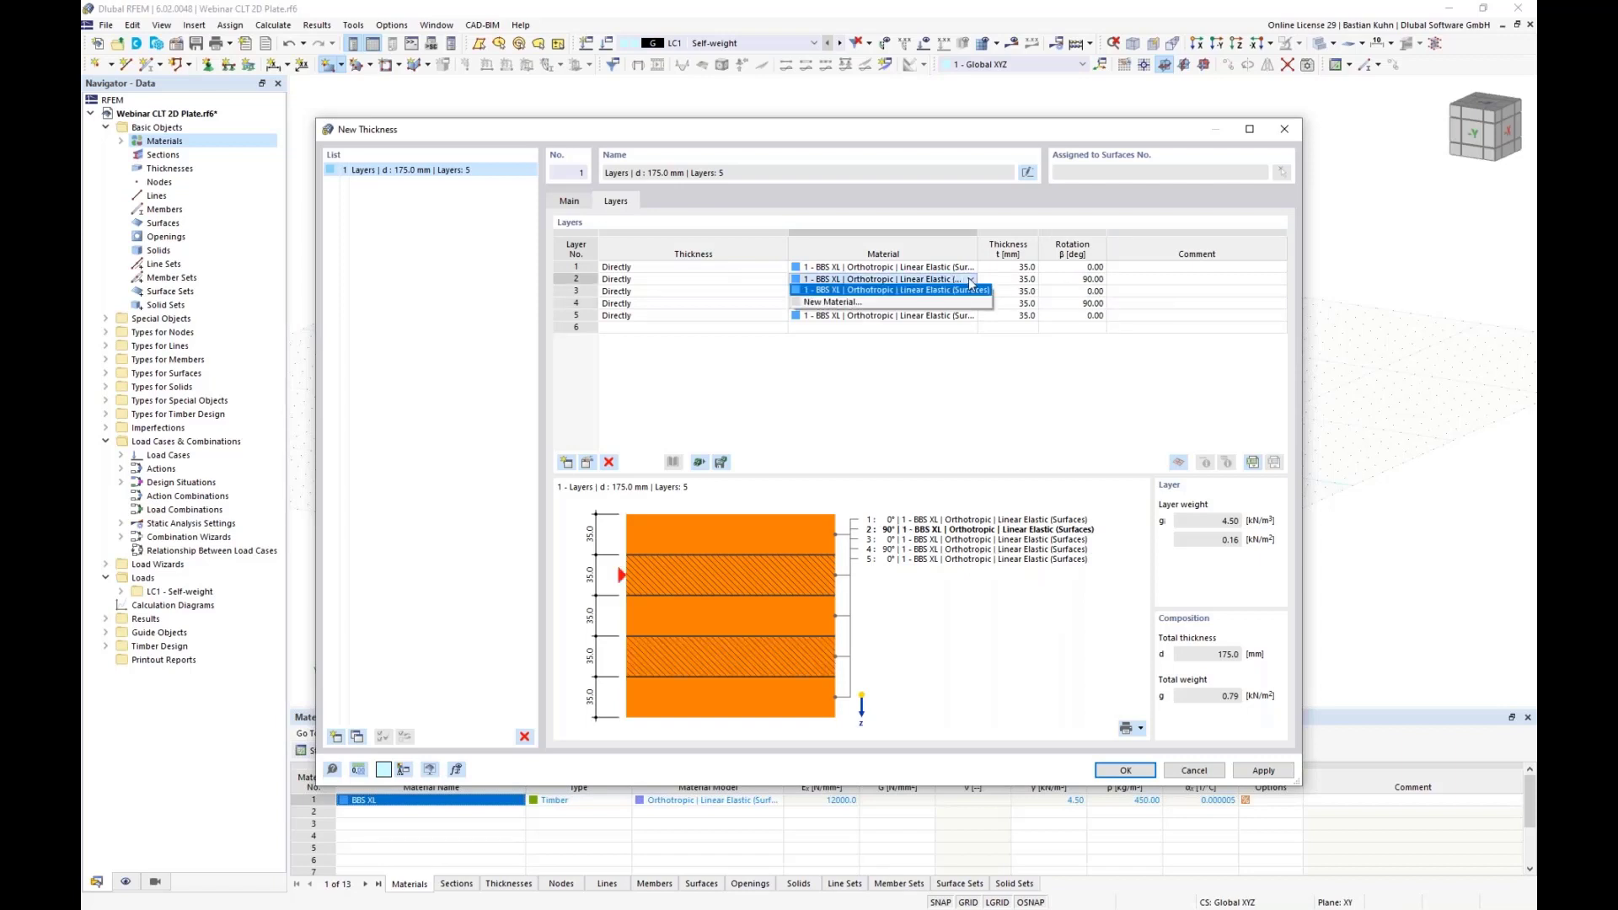
left_click(929, 304)
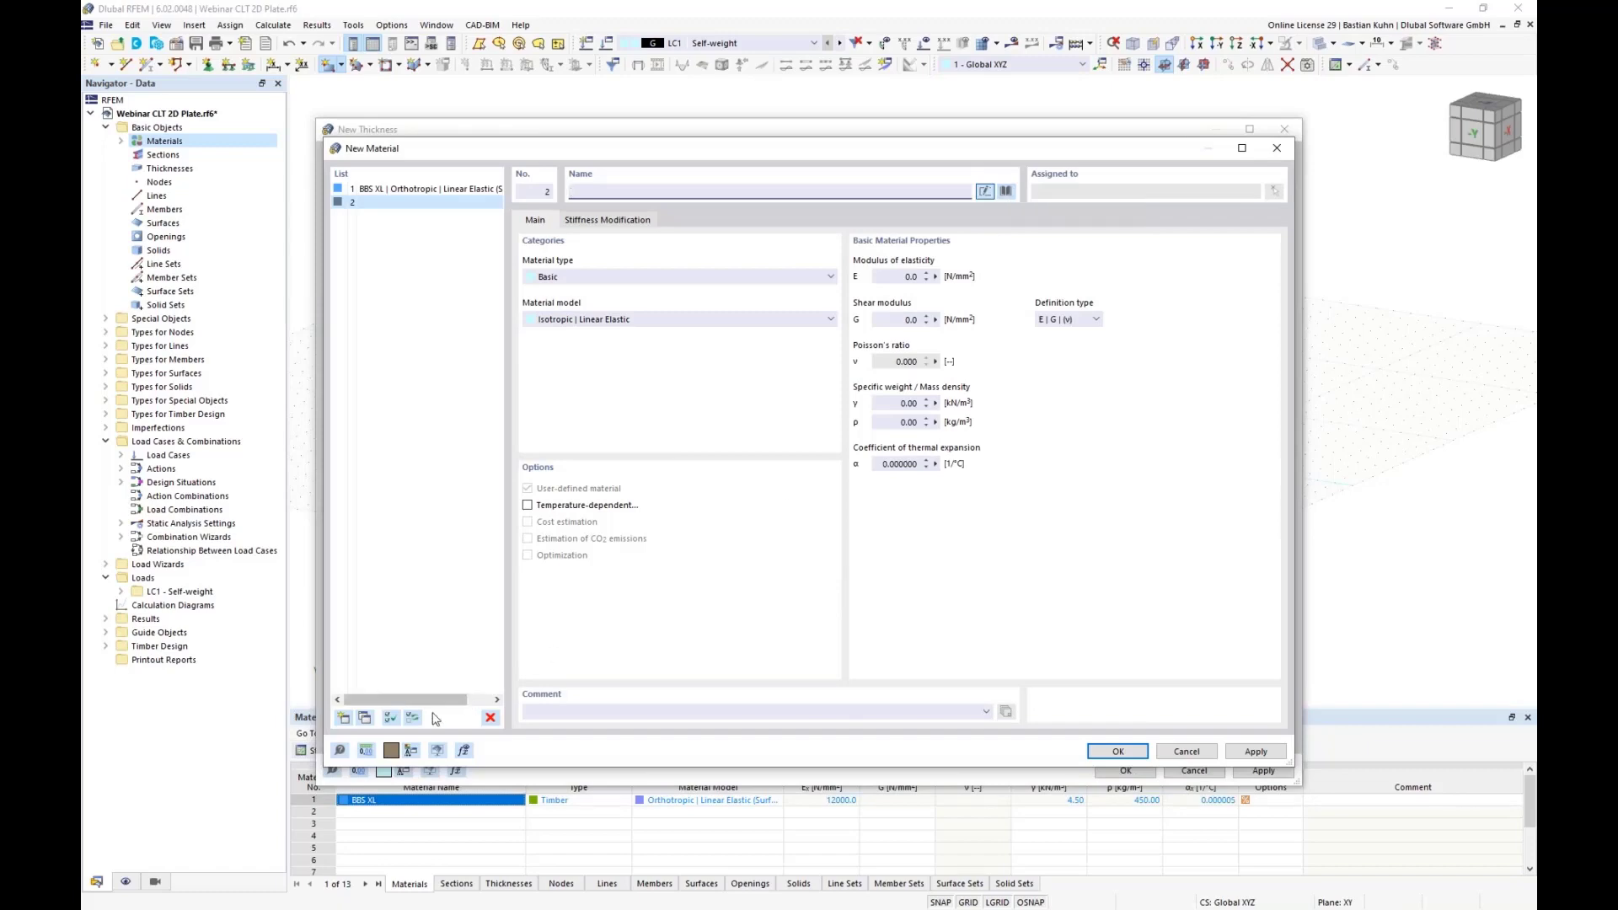
left_click(1006, 192)
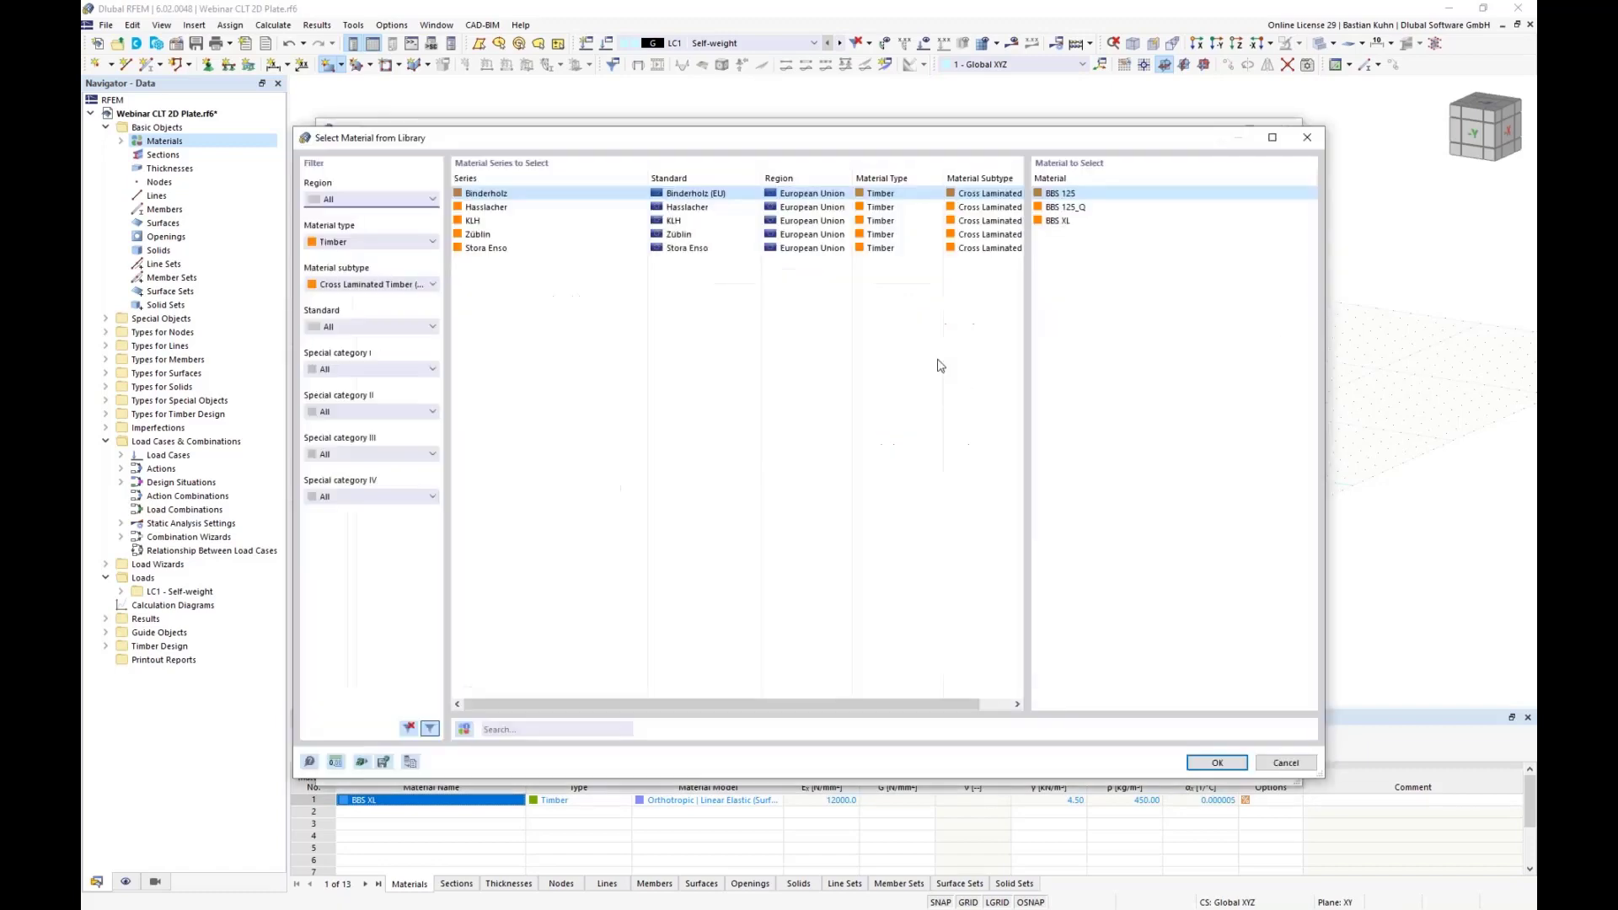
left_click(1059, 221)
left_click(1213, 767)
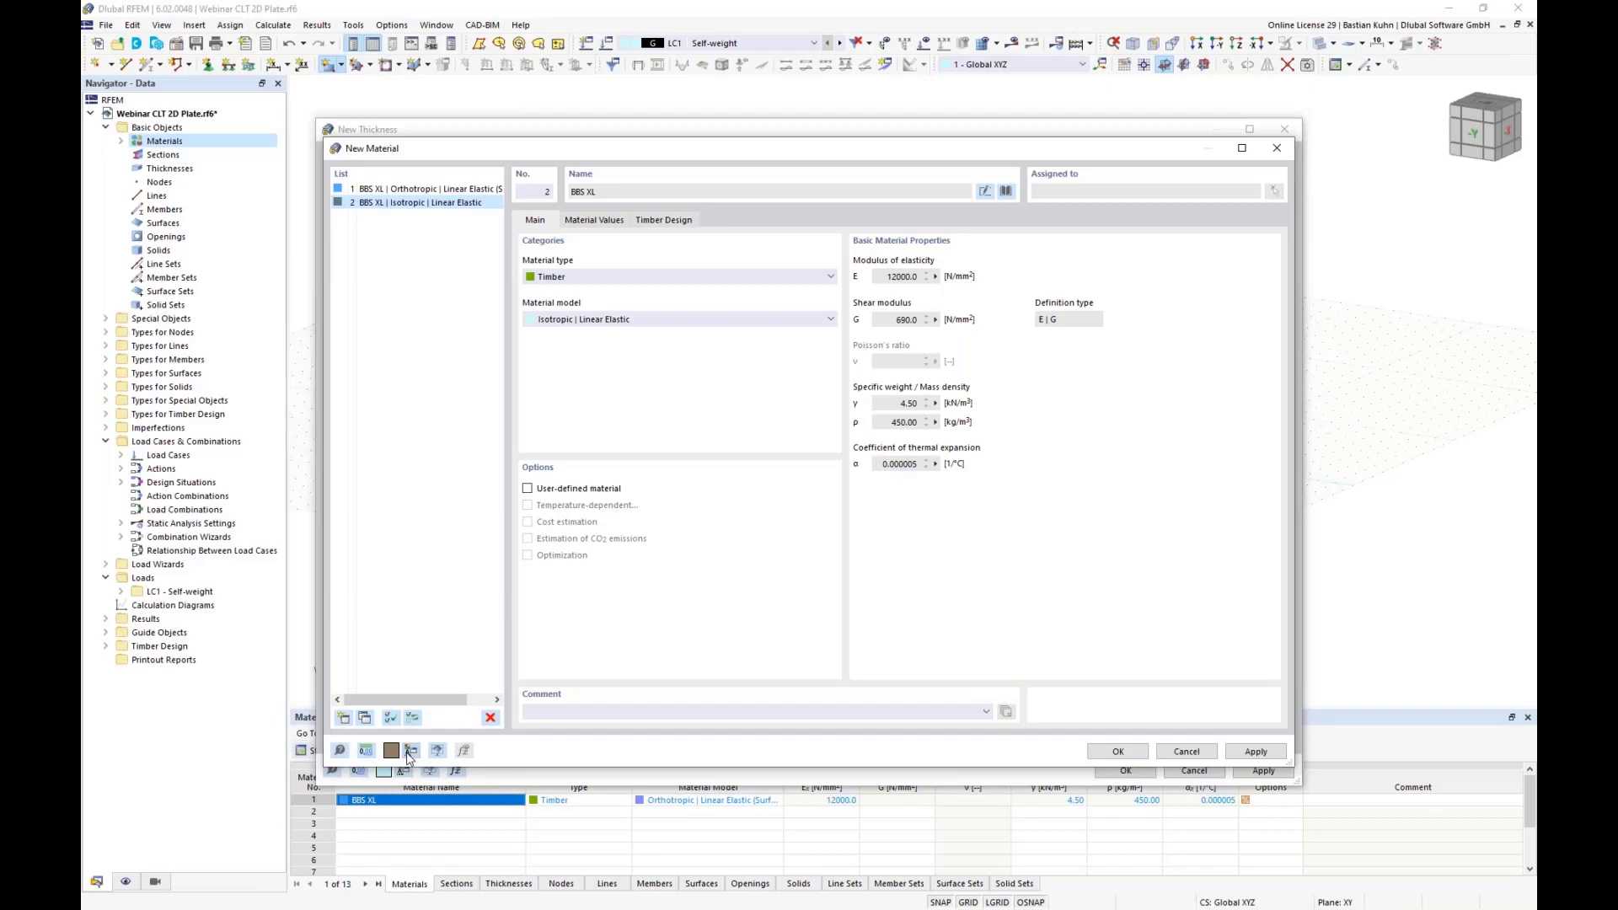
Change the display color of material 2 to red in the display properties
left_click(391, 750)
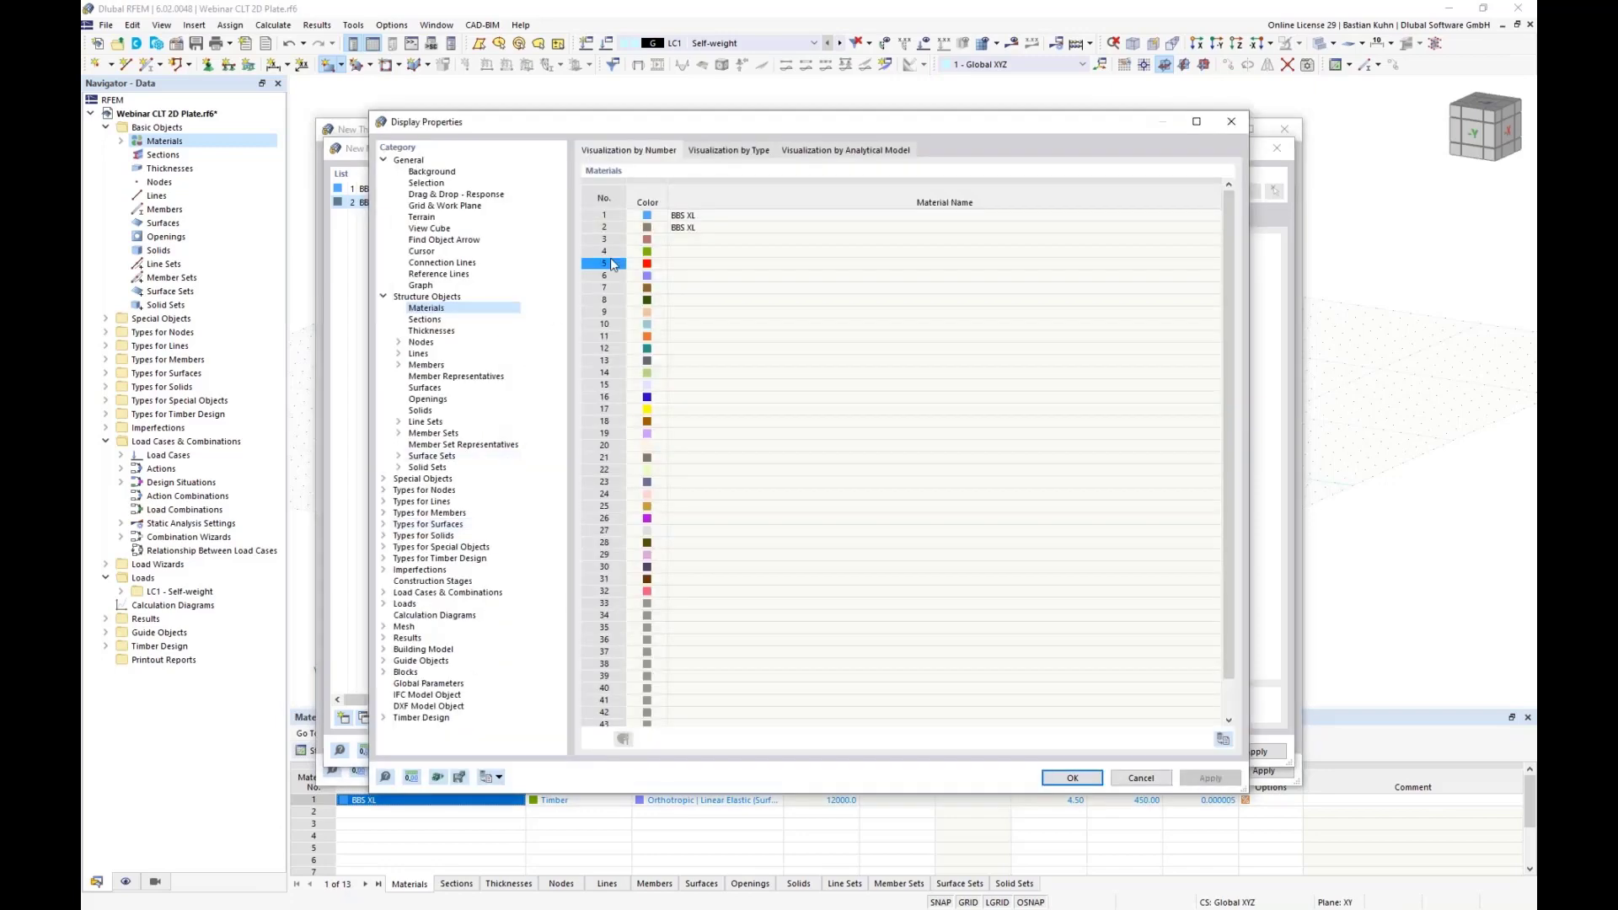
left_click(649, 229)
left_click(649, 235)
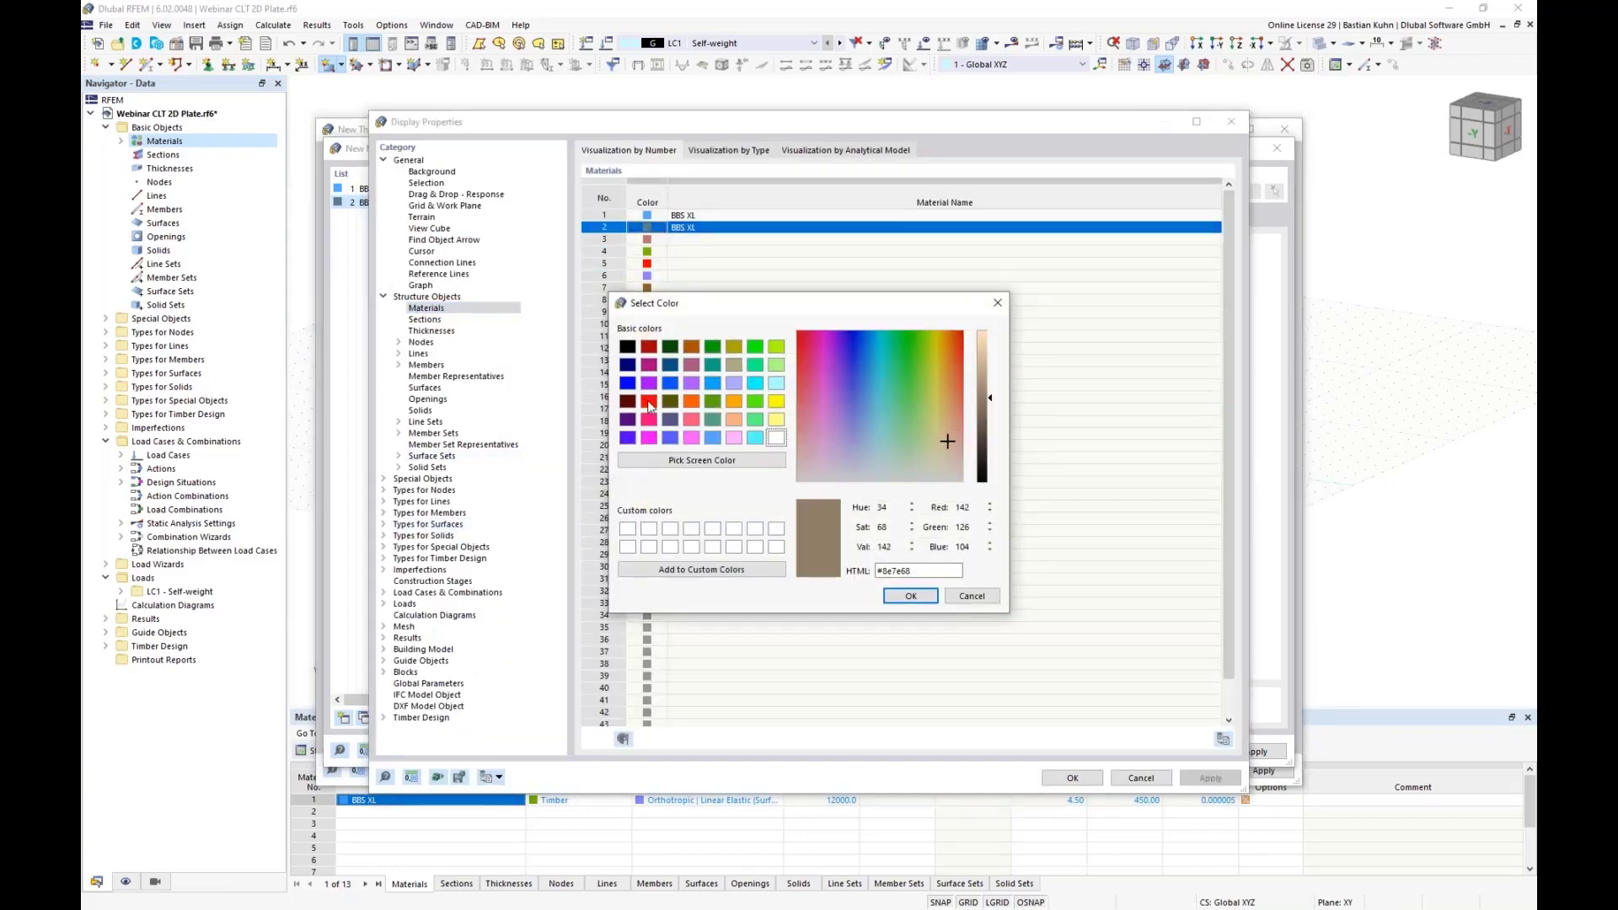
left_click(648, 402)
left_click(905, 597)
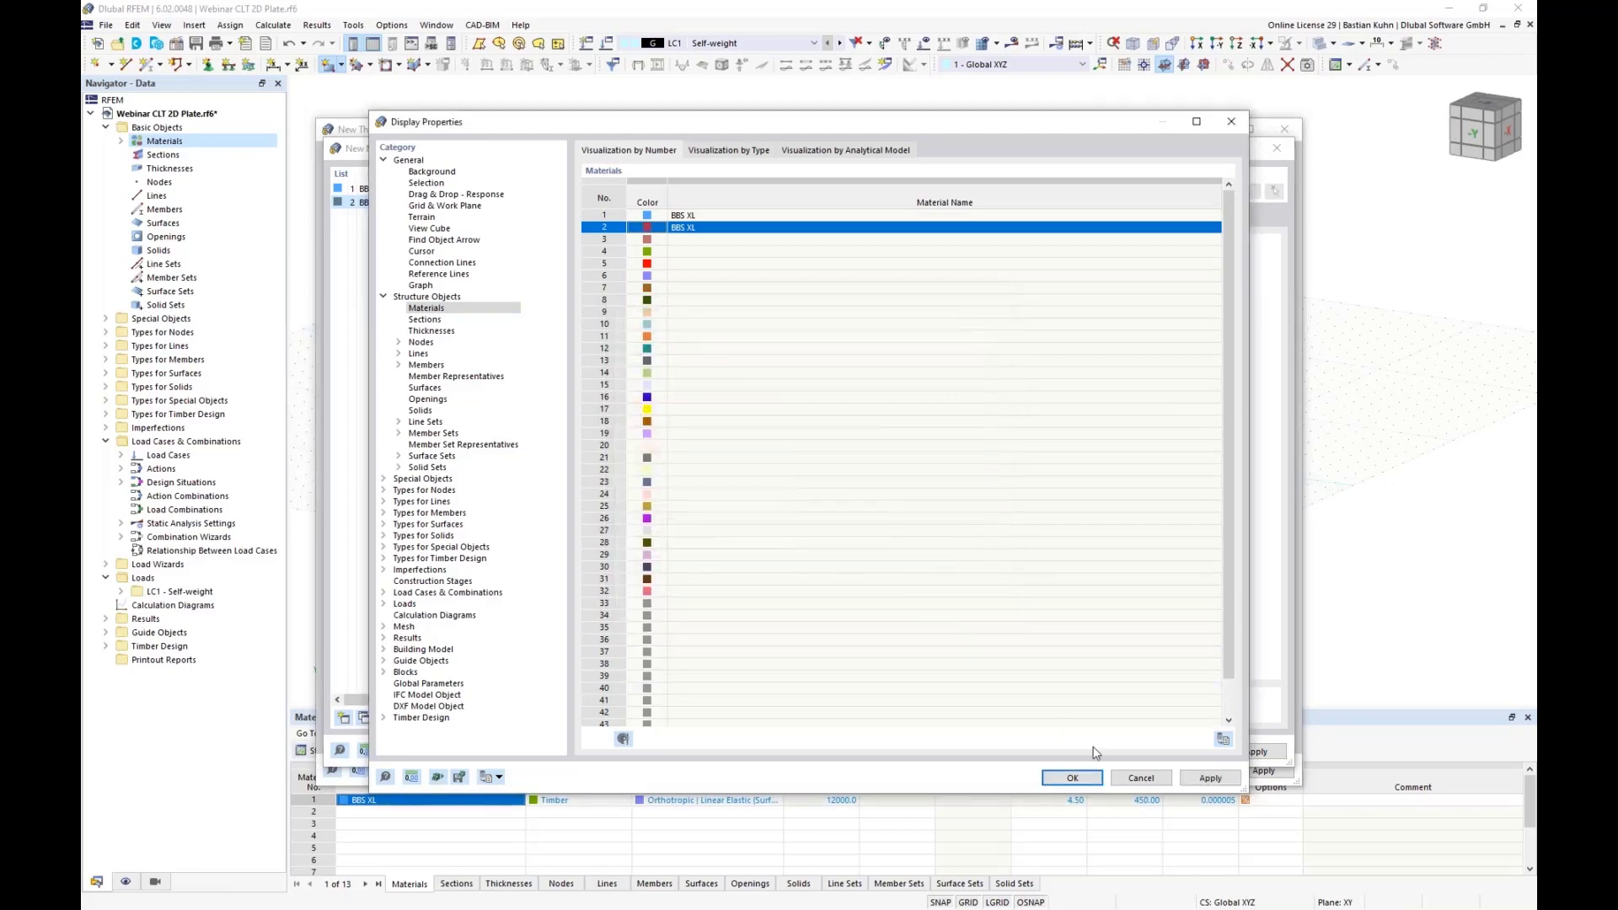
left_click(1088, 779)
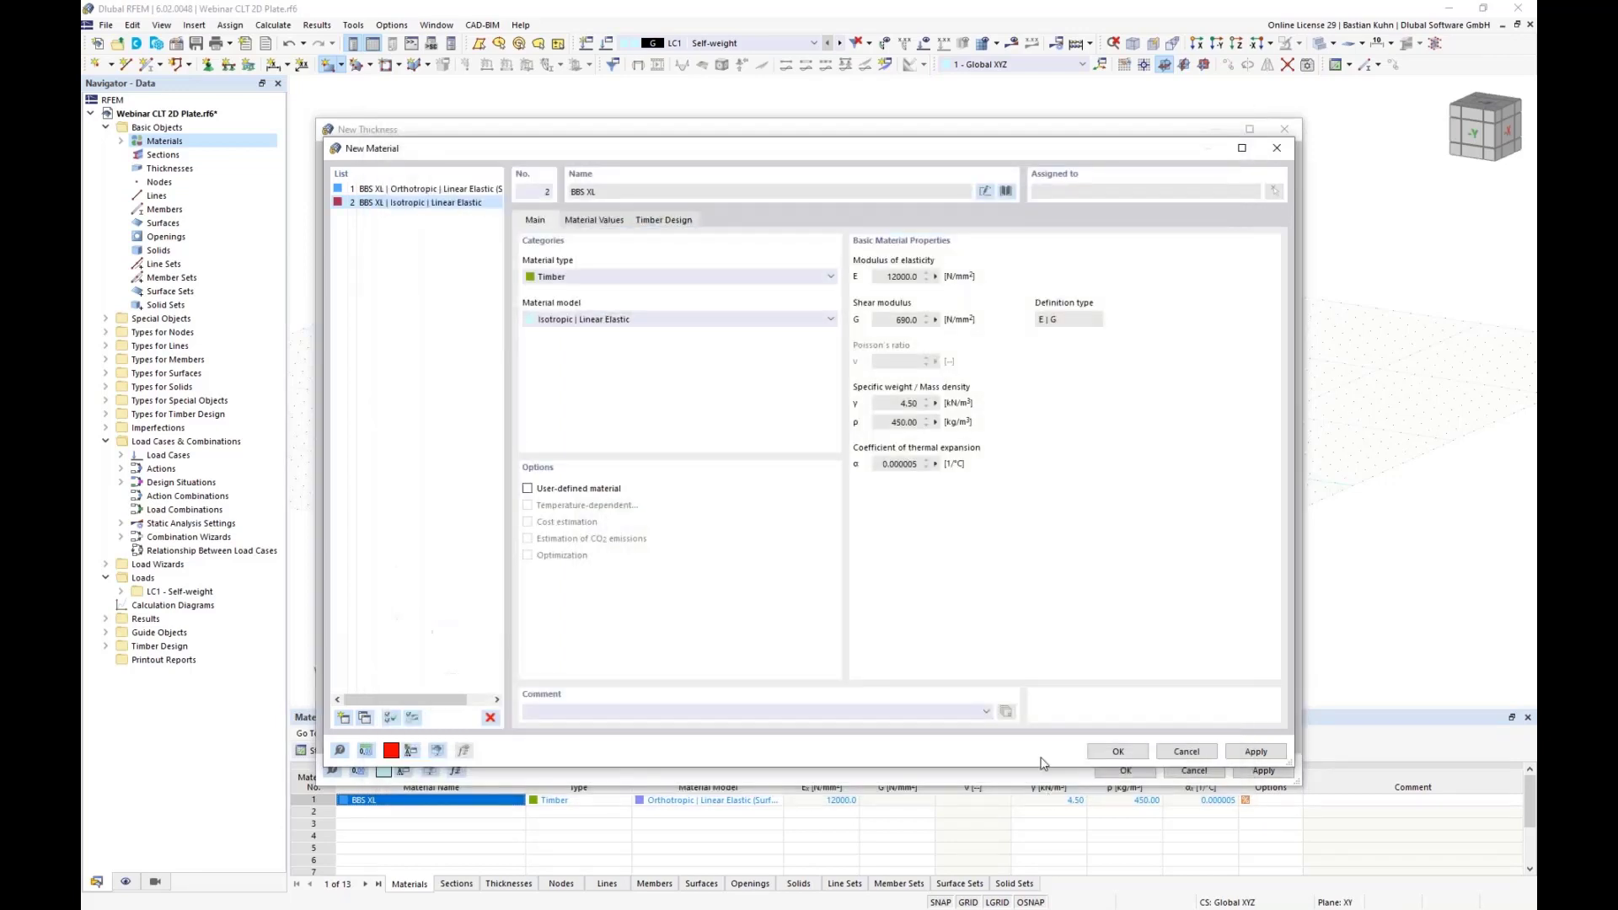
Set material 2 to the Orthotropic | Linear Elastic (Surfaces) model, check its material values and confirm it for layer 2
left_click(773, 327)
left_click(767, 346)
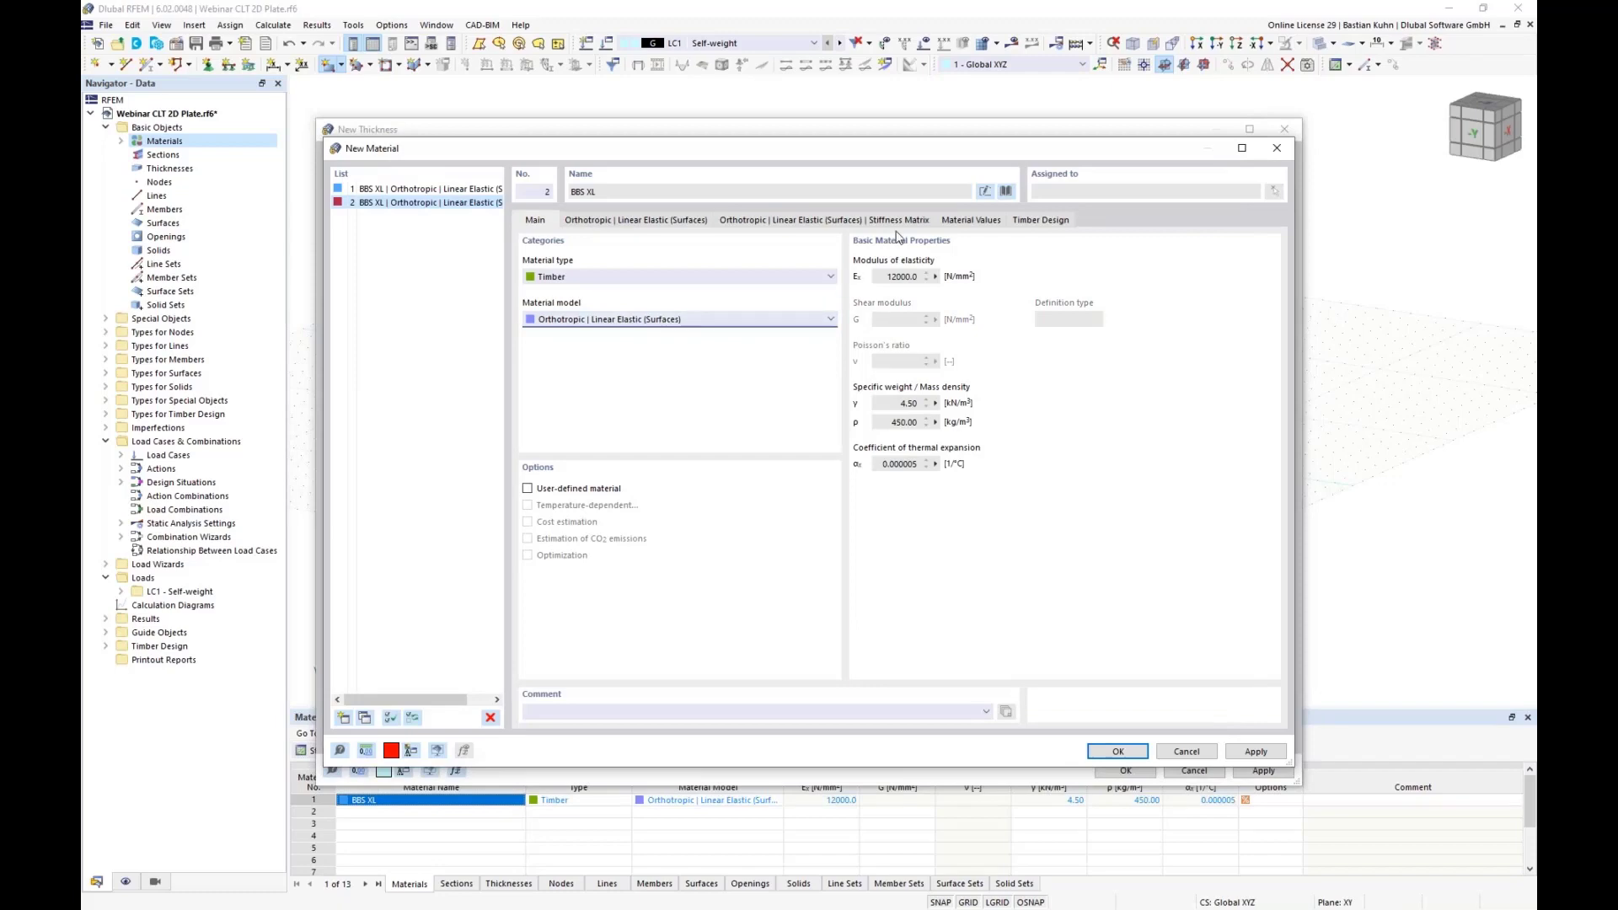
left_click(943, 222)
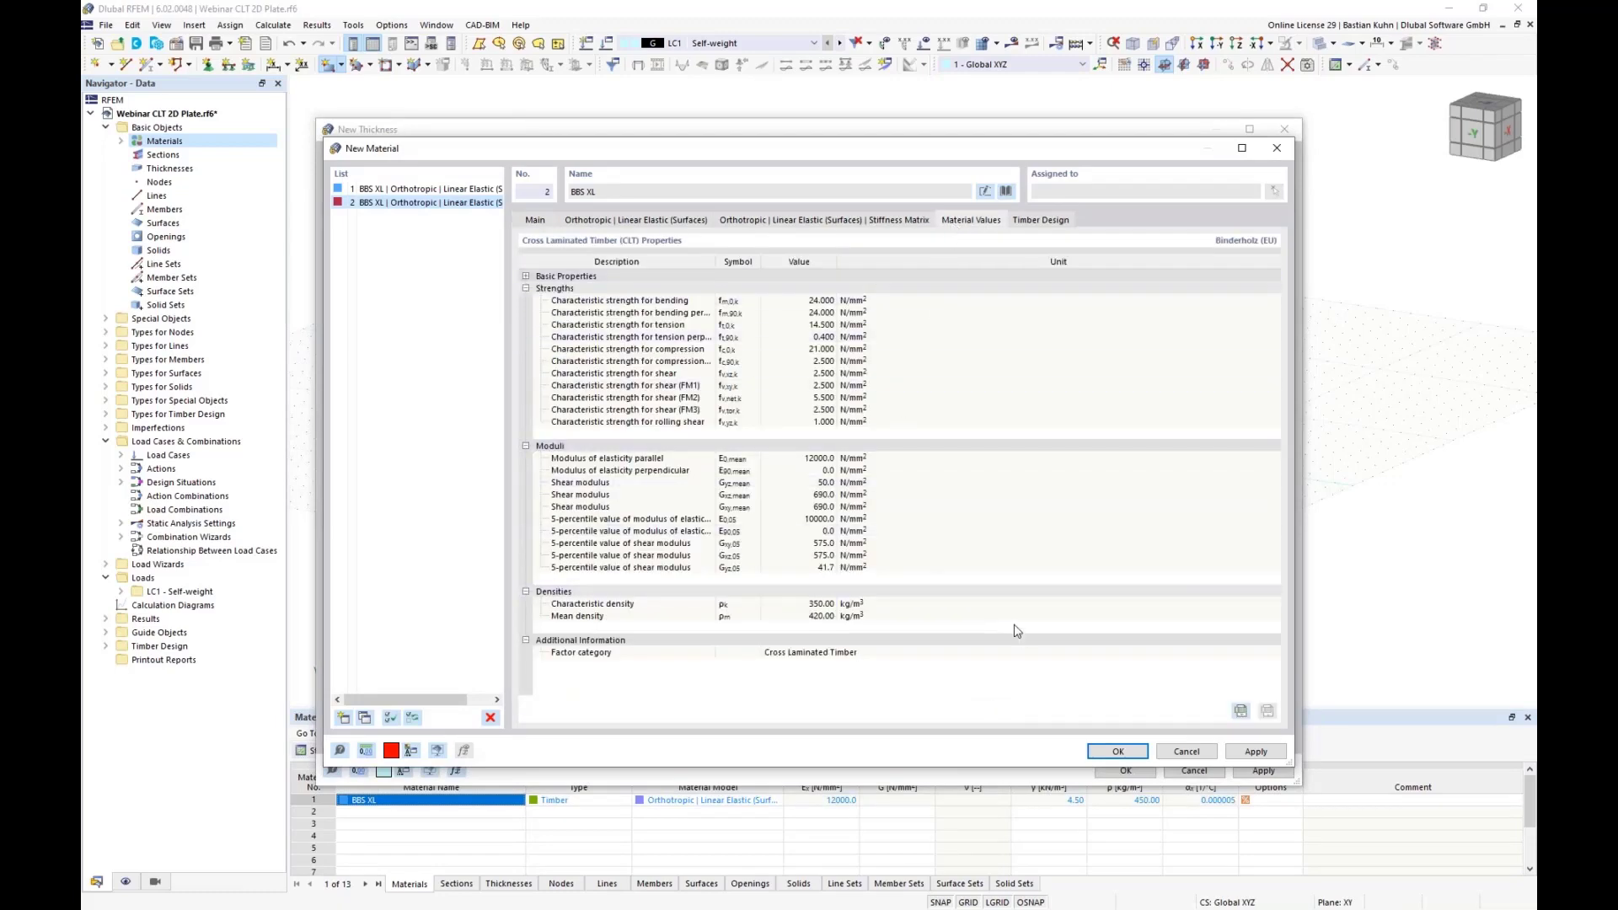
left_click(1119, 752)
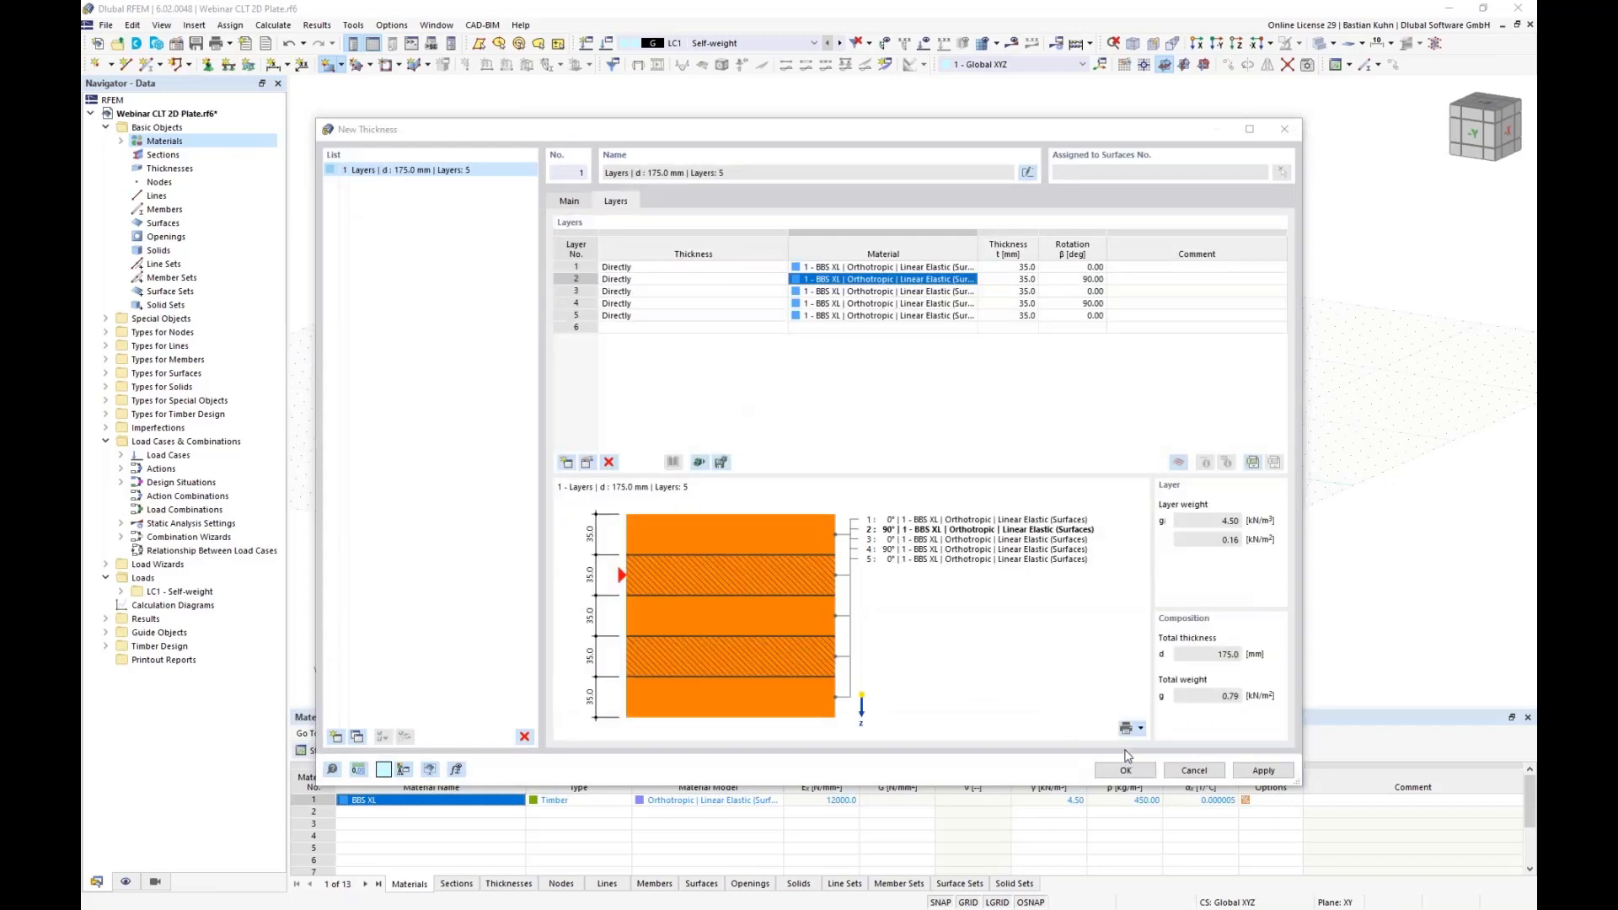
Assign the red BBS XL material 2 to layer 4
left_click(922, 305)
left_click(969, 305)
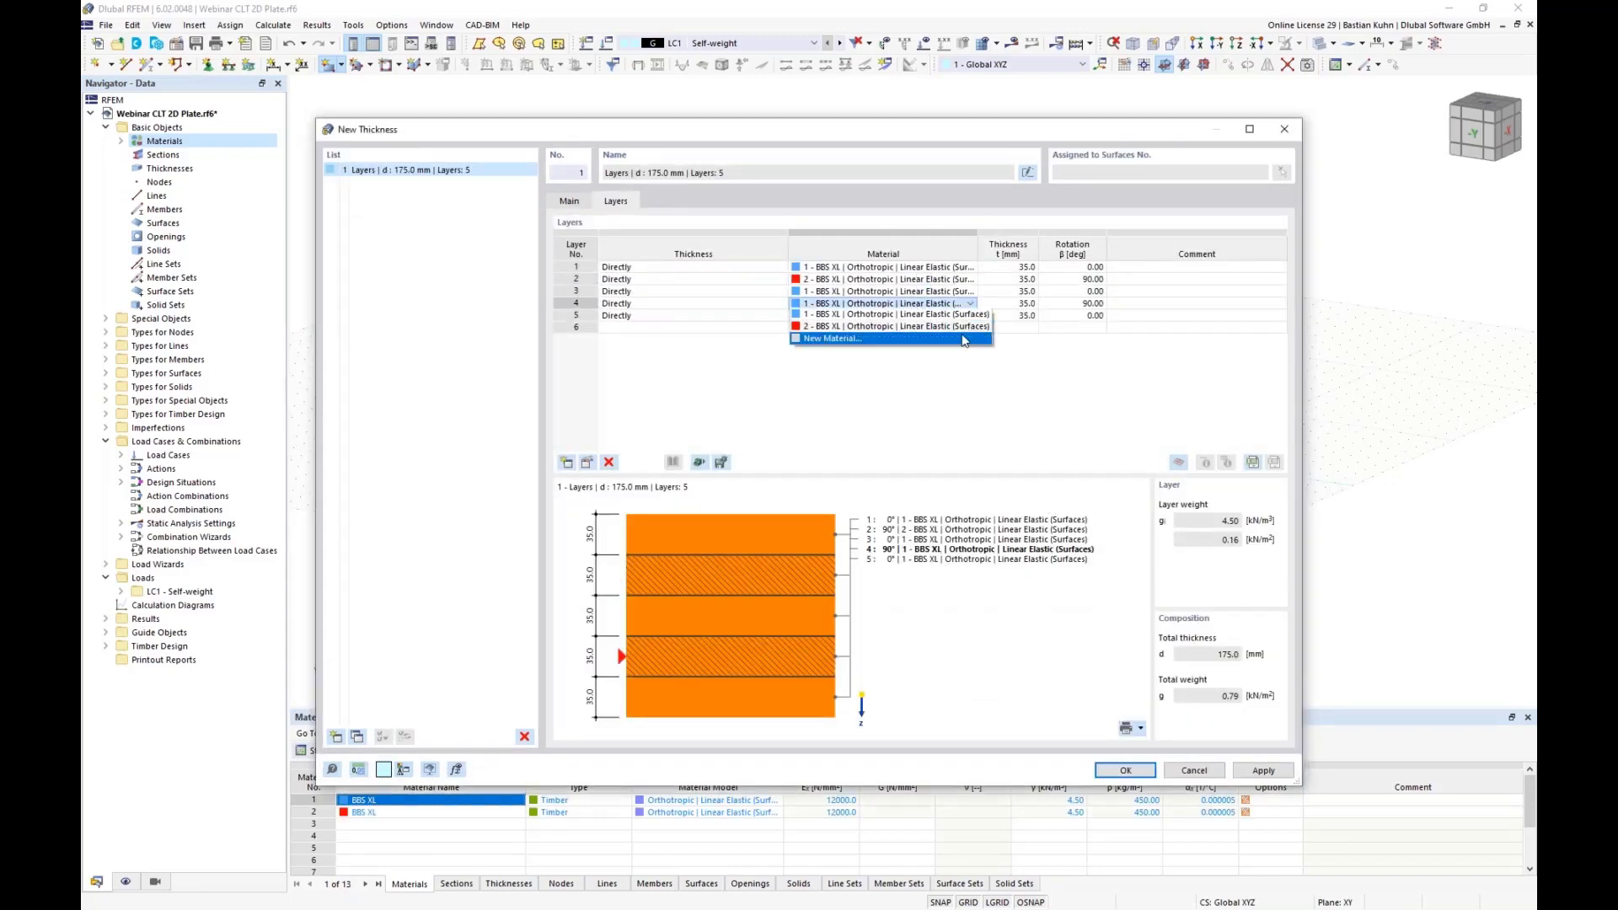
left_click(967, 328)
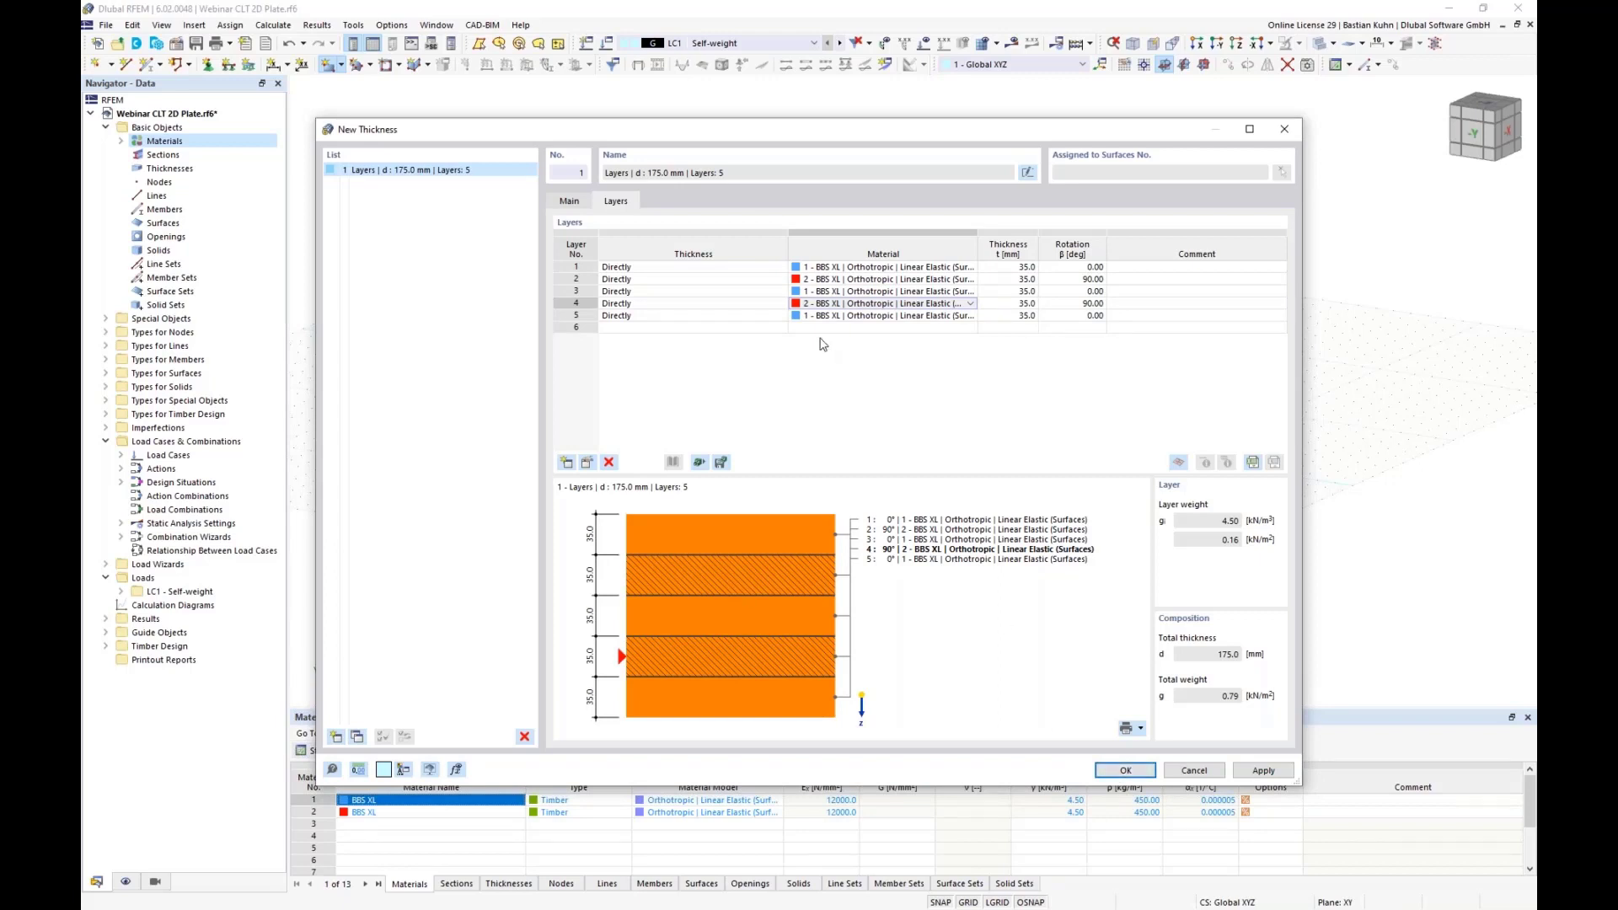
Save the five-layer composition as the template Webinar CLT and check the list of saved layer templates
left_click(722, 463)
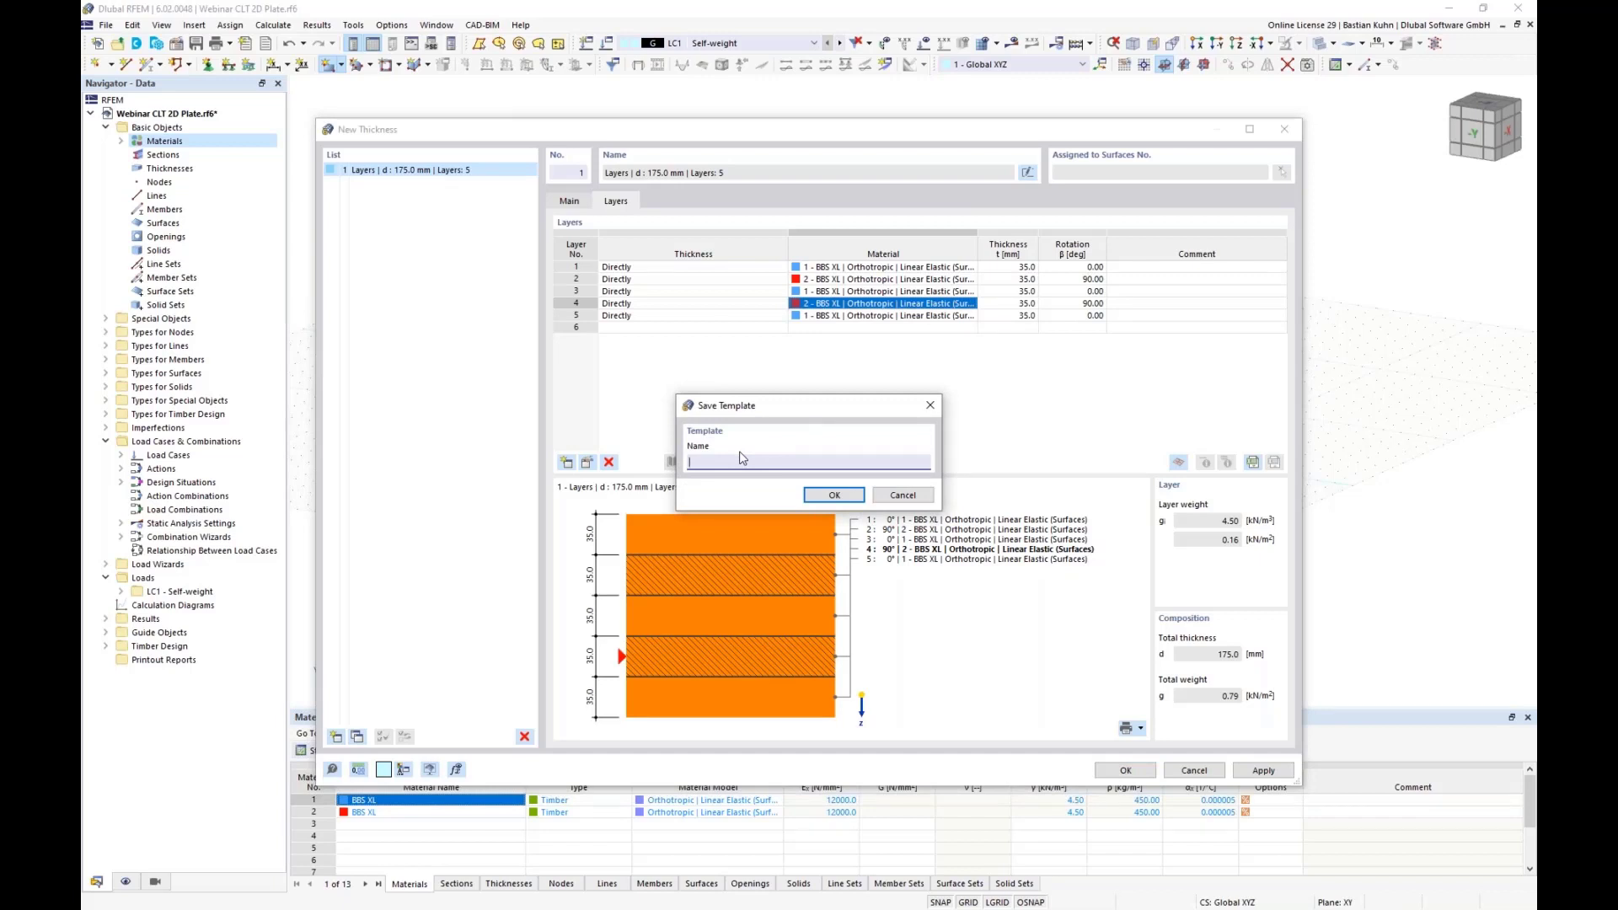
type("Webinar CLT")
left_click(832, 494)
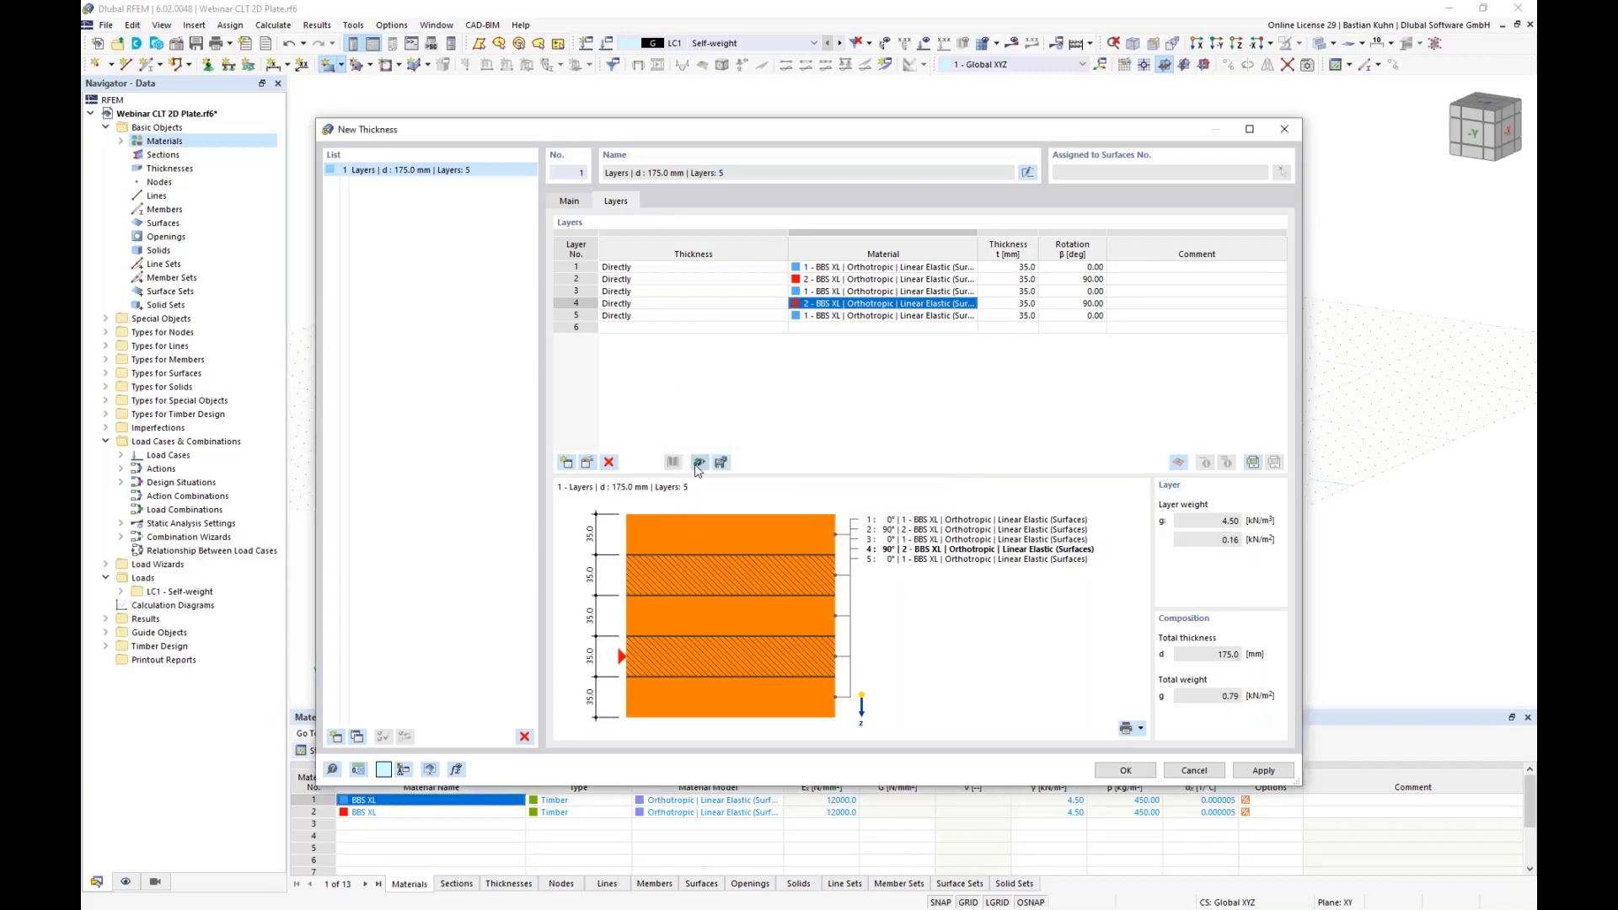
left_click(698, 463)
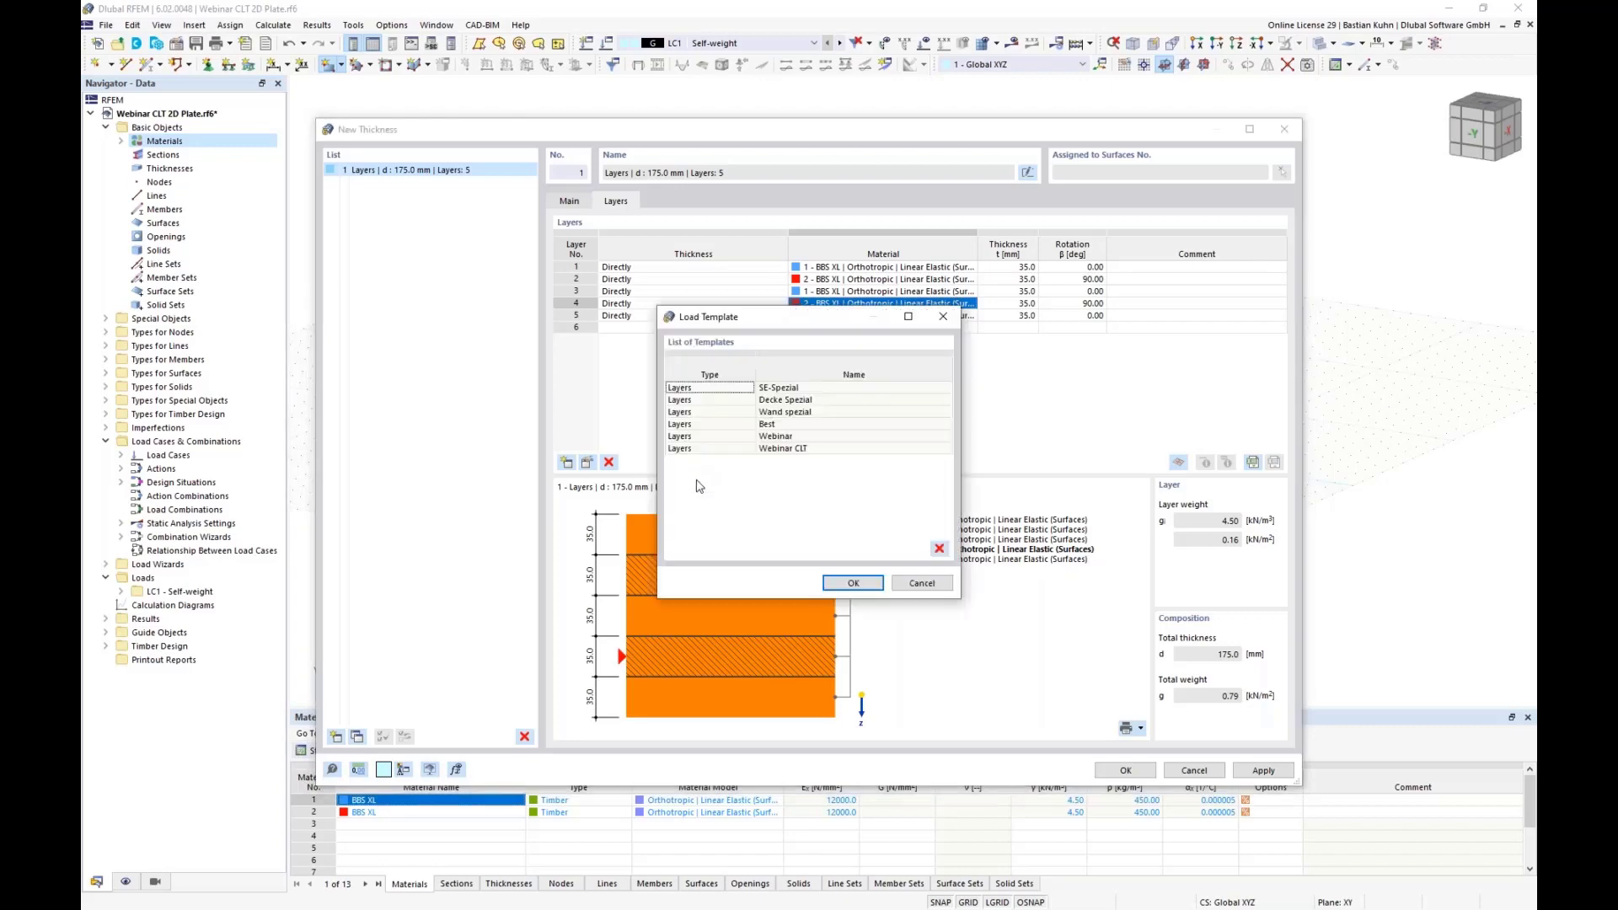
left_click(937, 585)
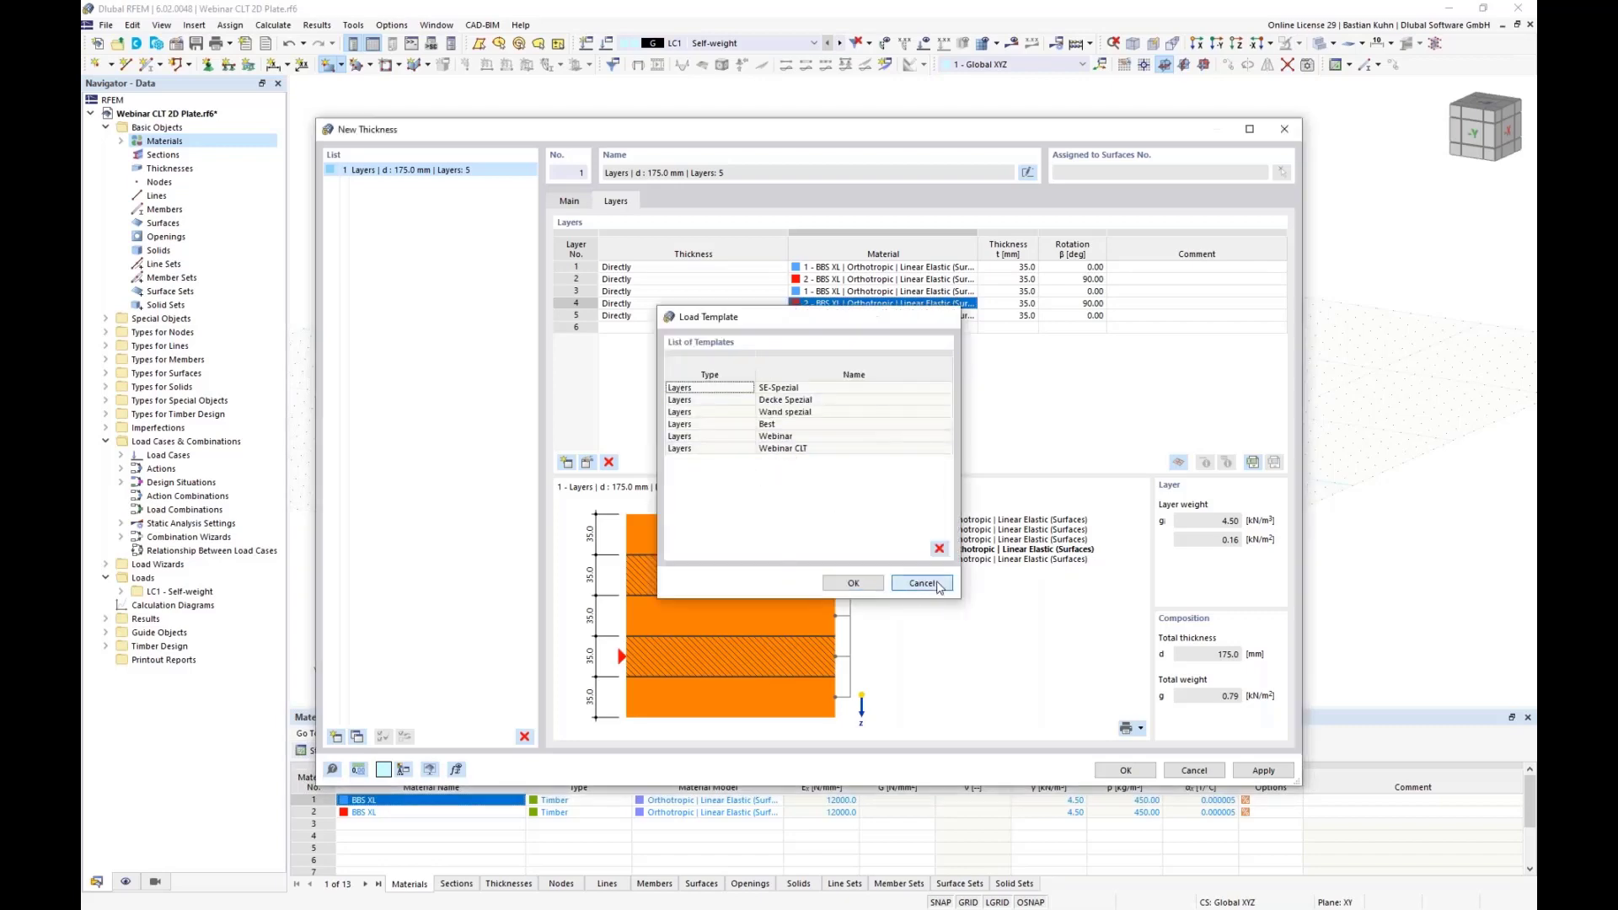
Activate stiffness reduction for the thickness and set the multipliers k33 to 0.67 and k88 to 0.5
left_click(569, 202)
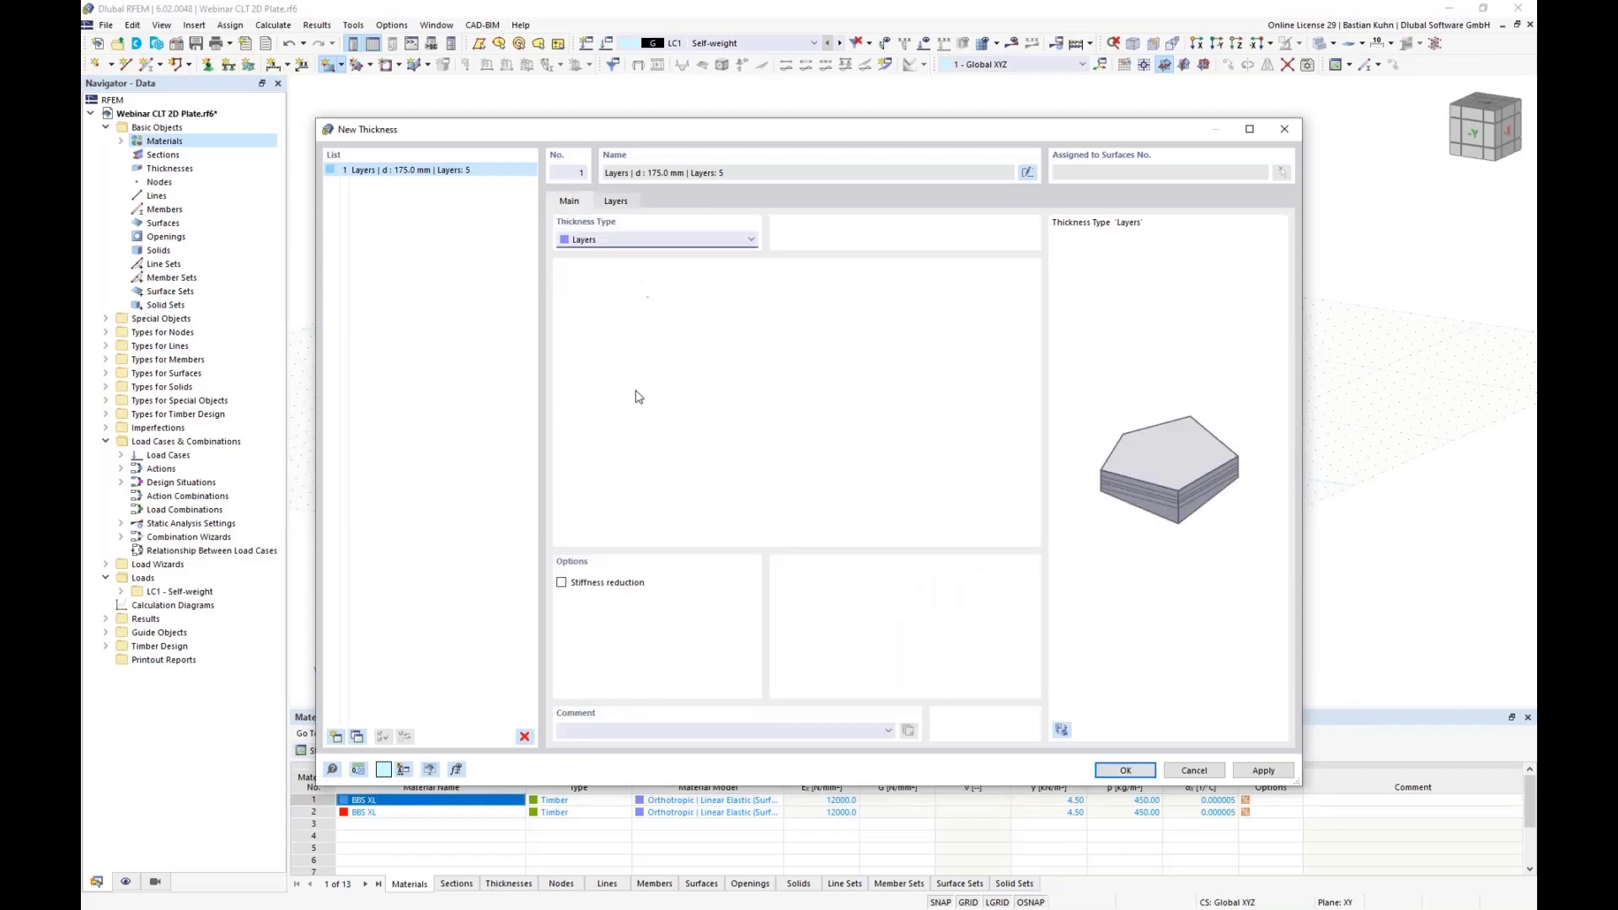
left_click(561, 582)
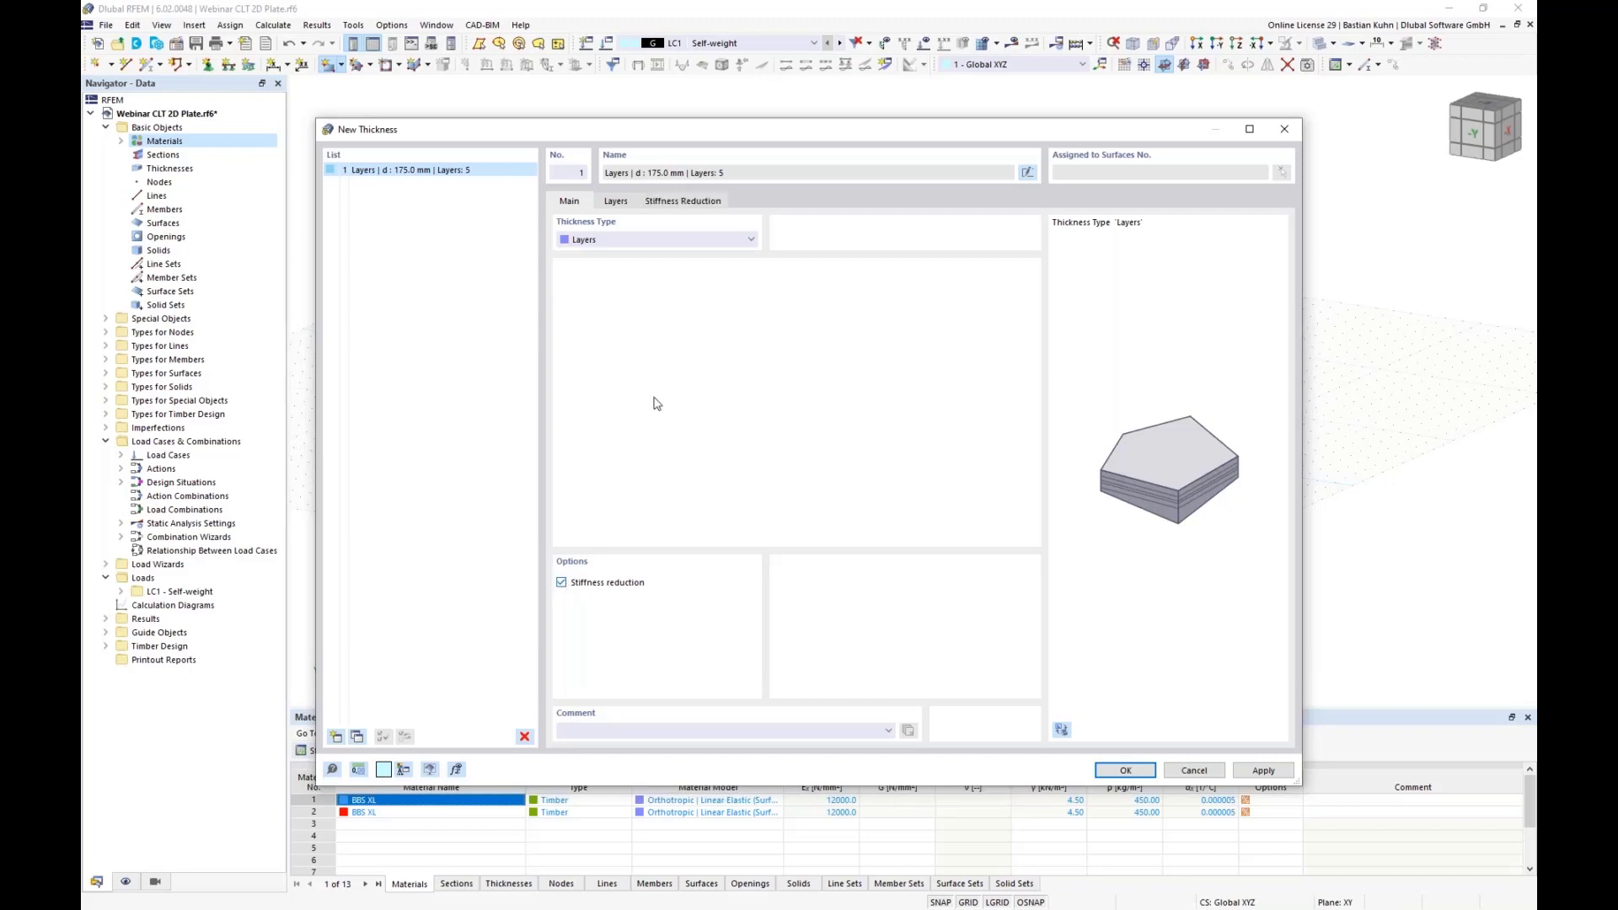
left_click(698, 203)
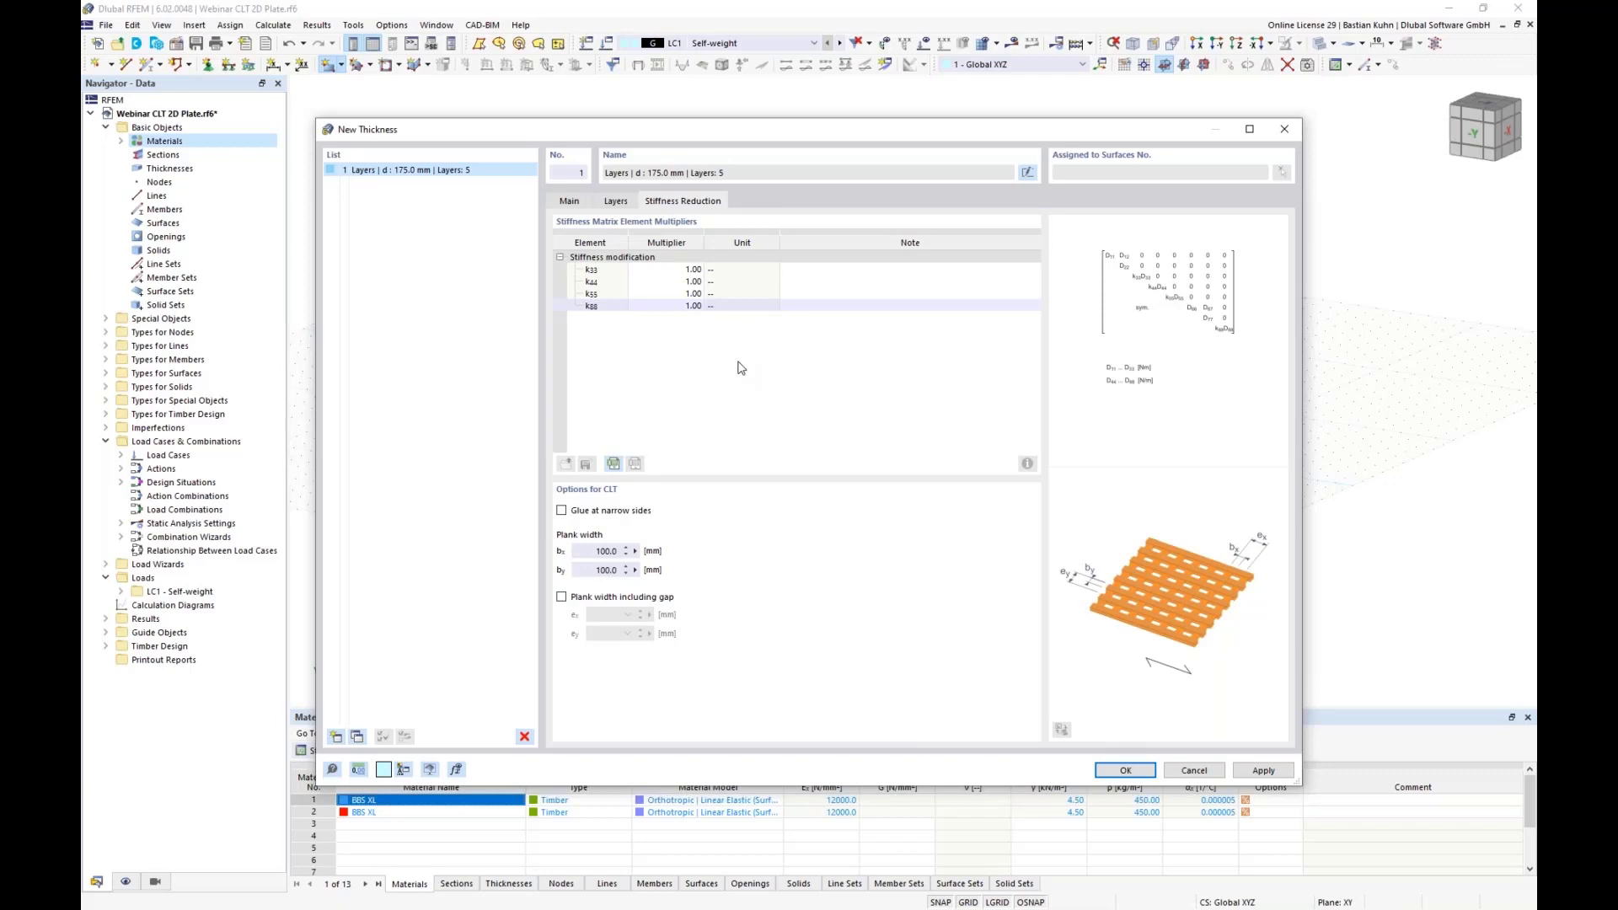
left_click(672, 269)
type("0,67")
left_click(679, 306)
type("0,5")
left_click(662, 270)
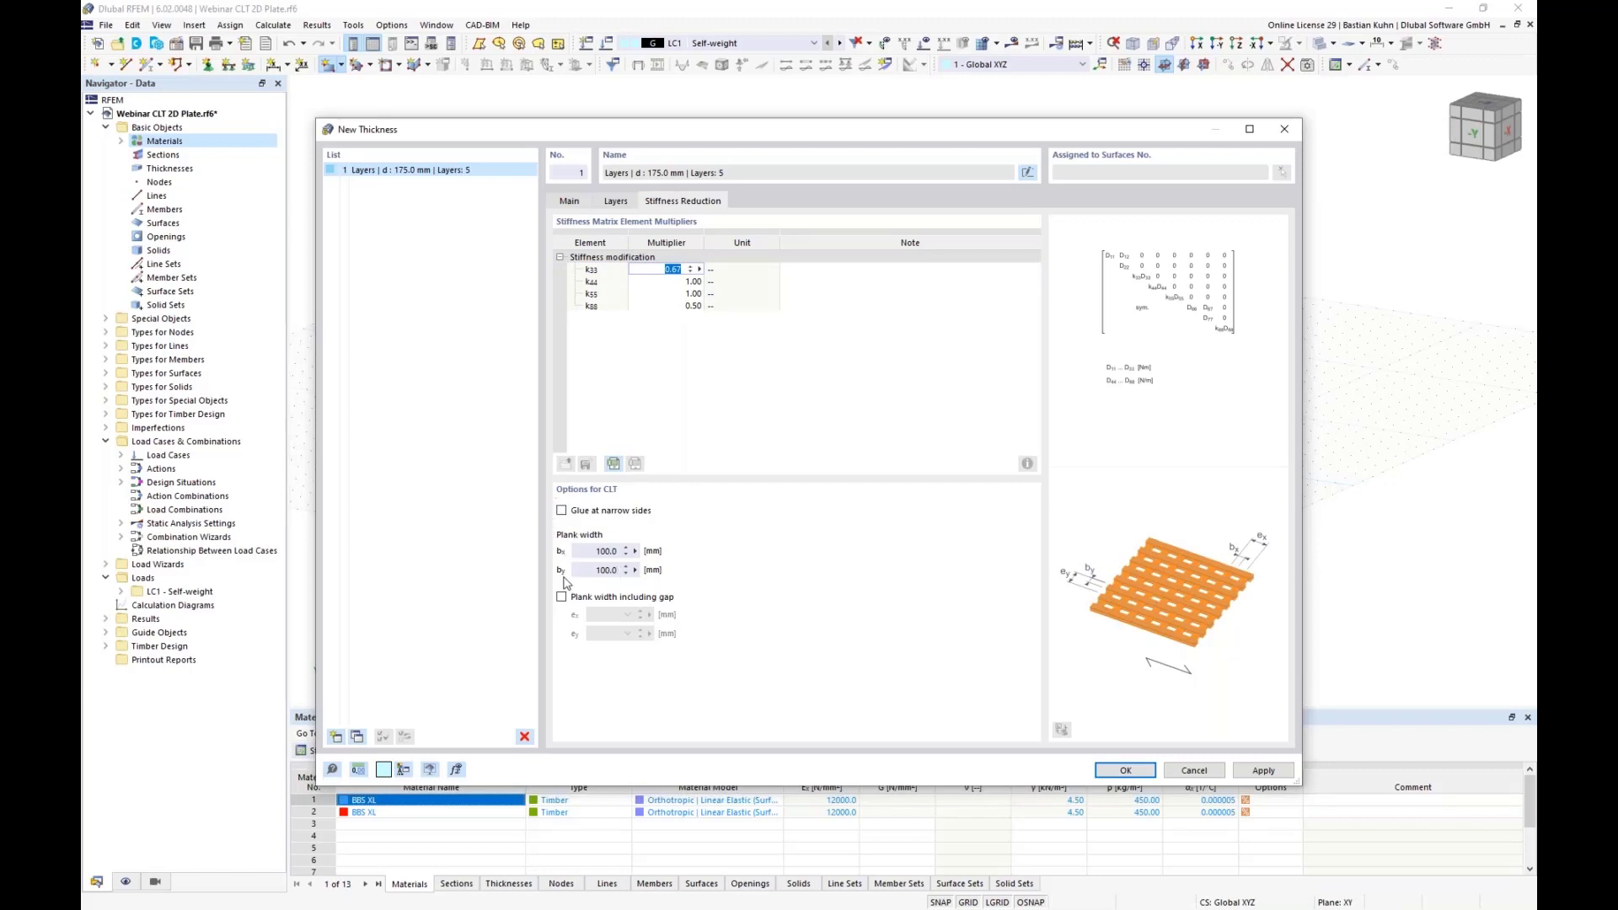
Enable gluing at the narrow sides for the CLT and confirm the thickness for the new rectangular surface
left_click(562, 512)
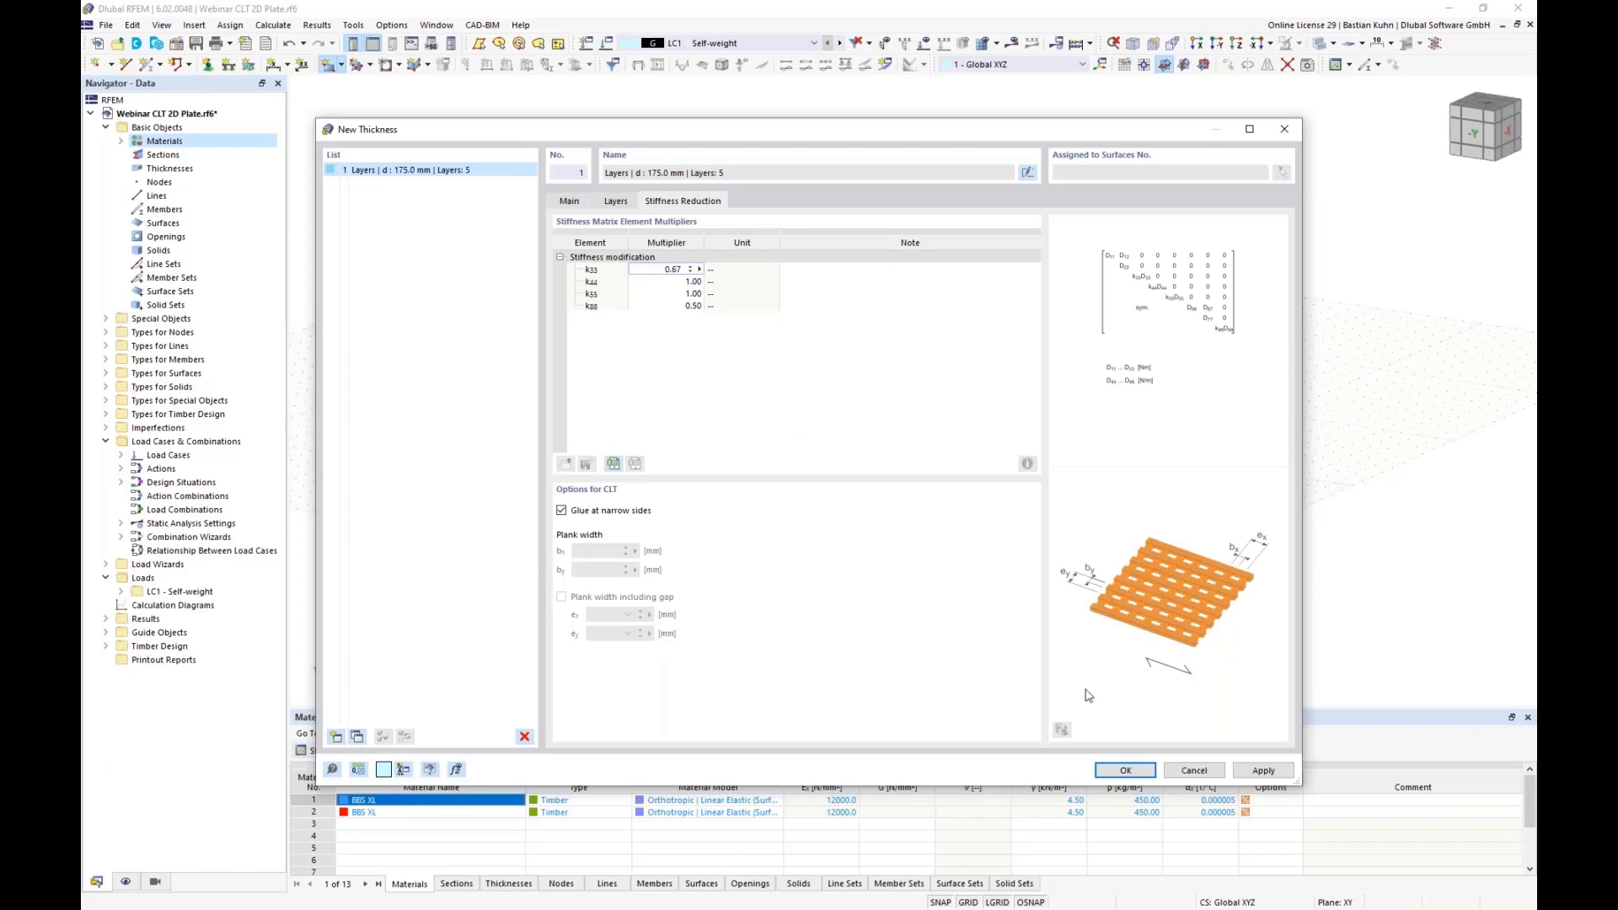
left_click(1120, 771)
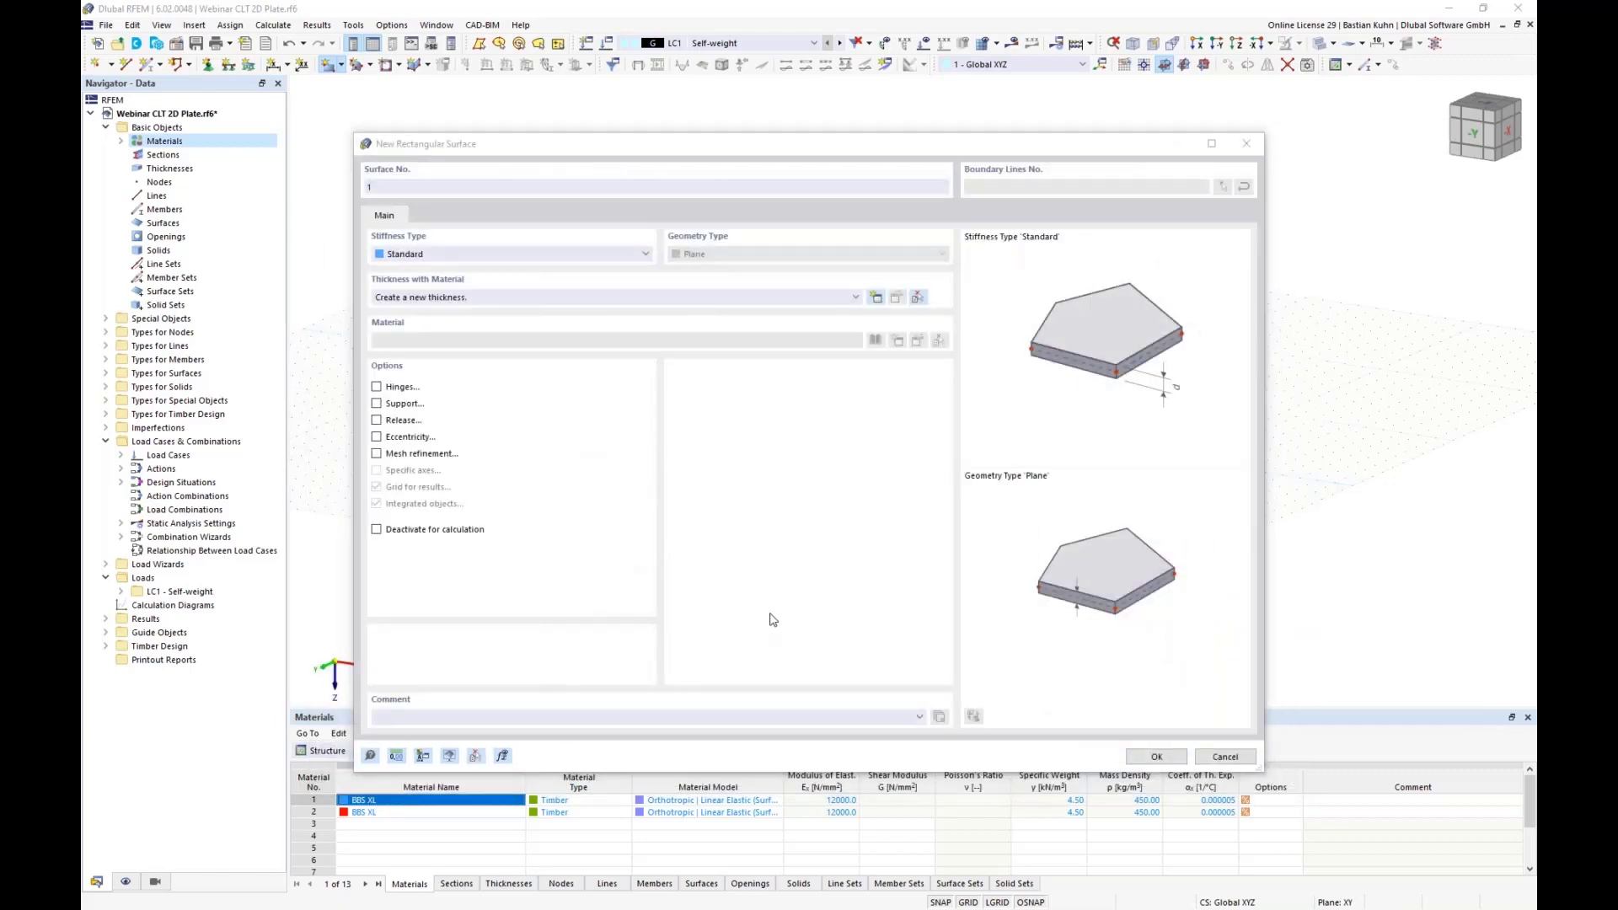
left_click(1153, 758)
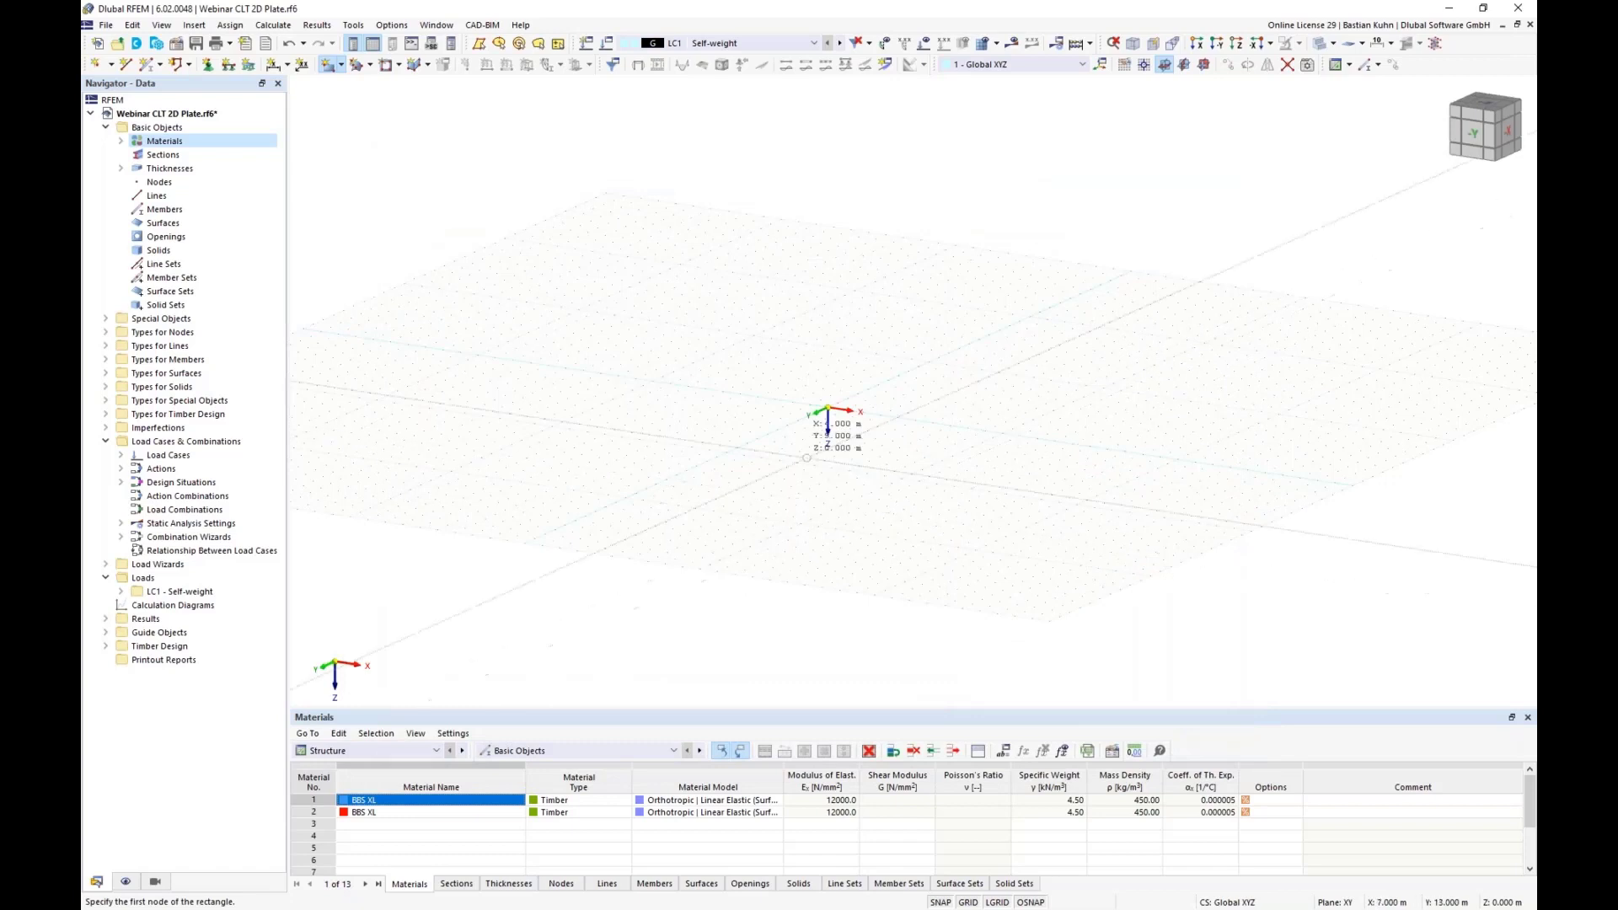
Draw a rectangular surface from the global origin to X 55 m, Y 4 m in the XY plane
scroll(846, 396, "up", 3)
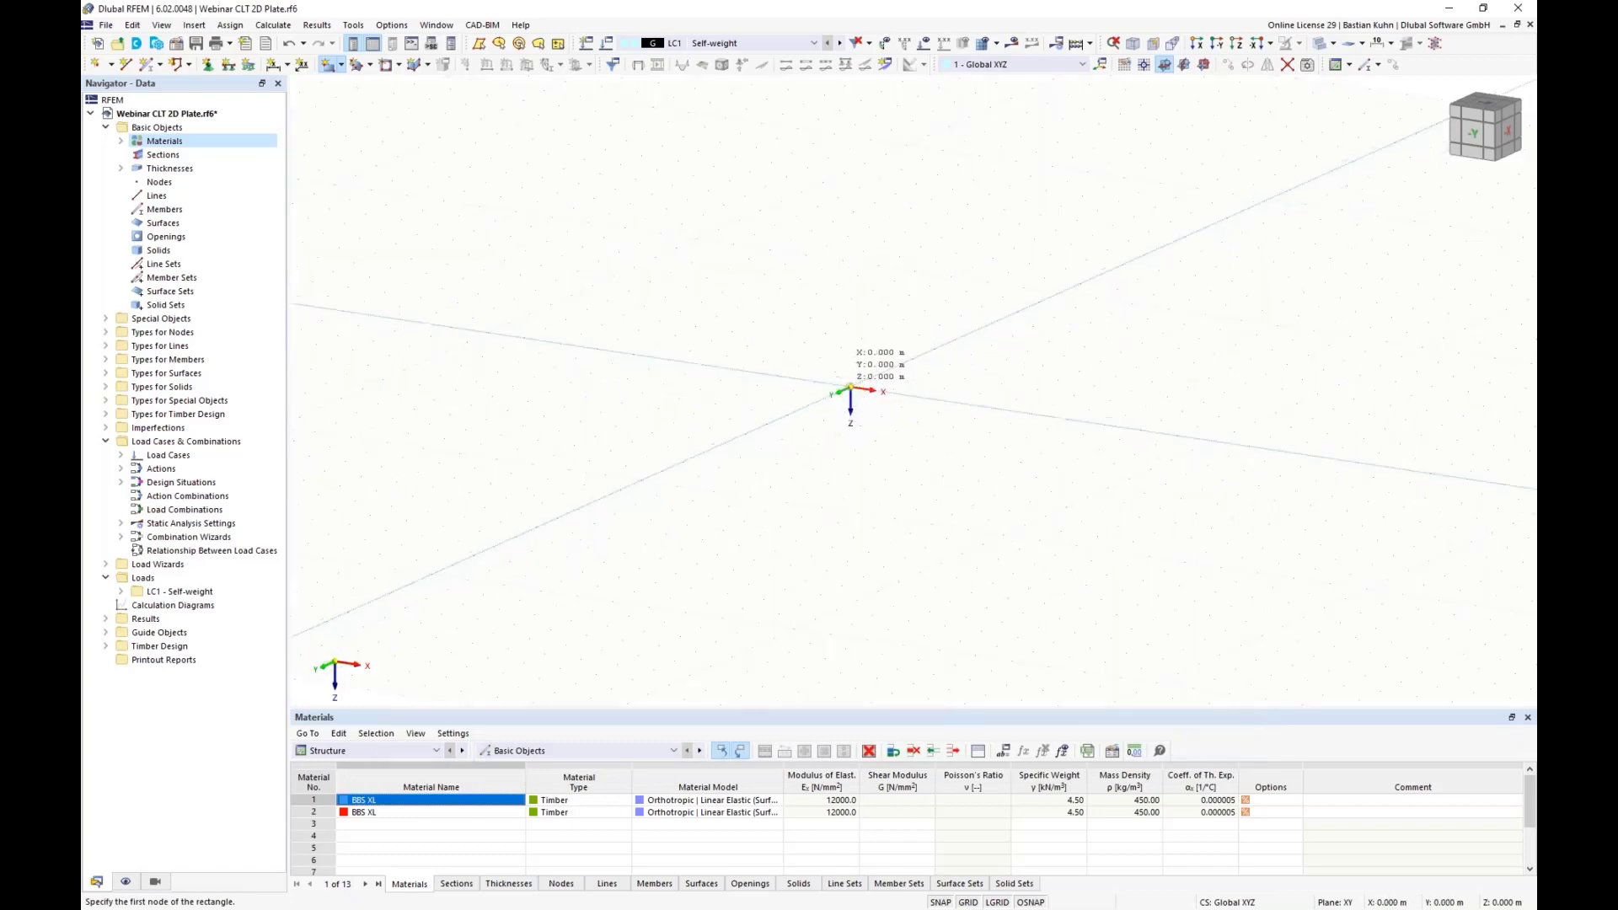
left_click(850, 388)
scroll(910, 431, "down", 3)
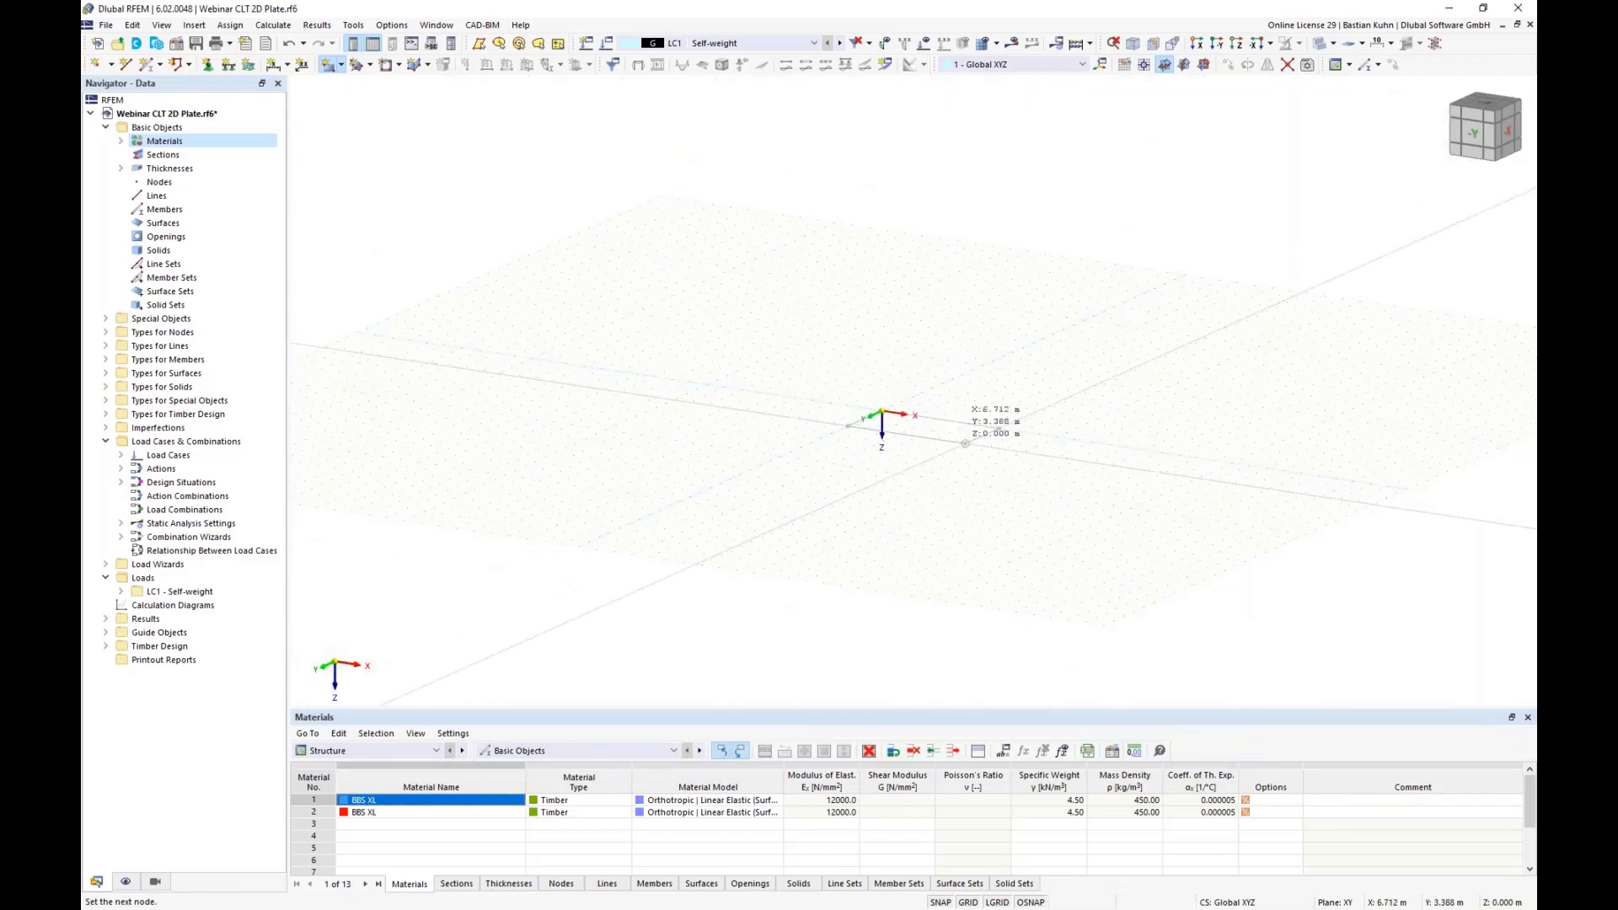
middle_click_drag(961, 444, 675, 404)
scroll(675, 405, "down", 2)
scroll(952, 417, "up", 4)
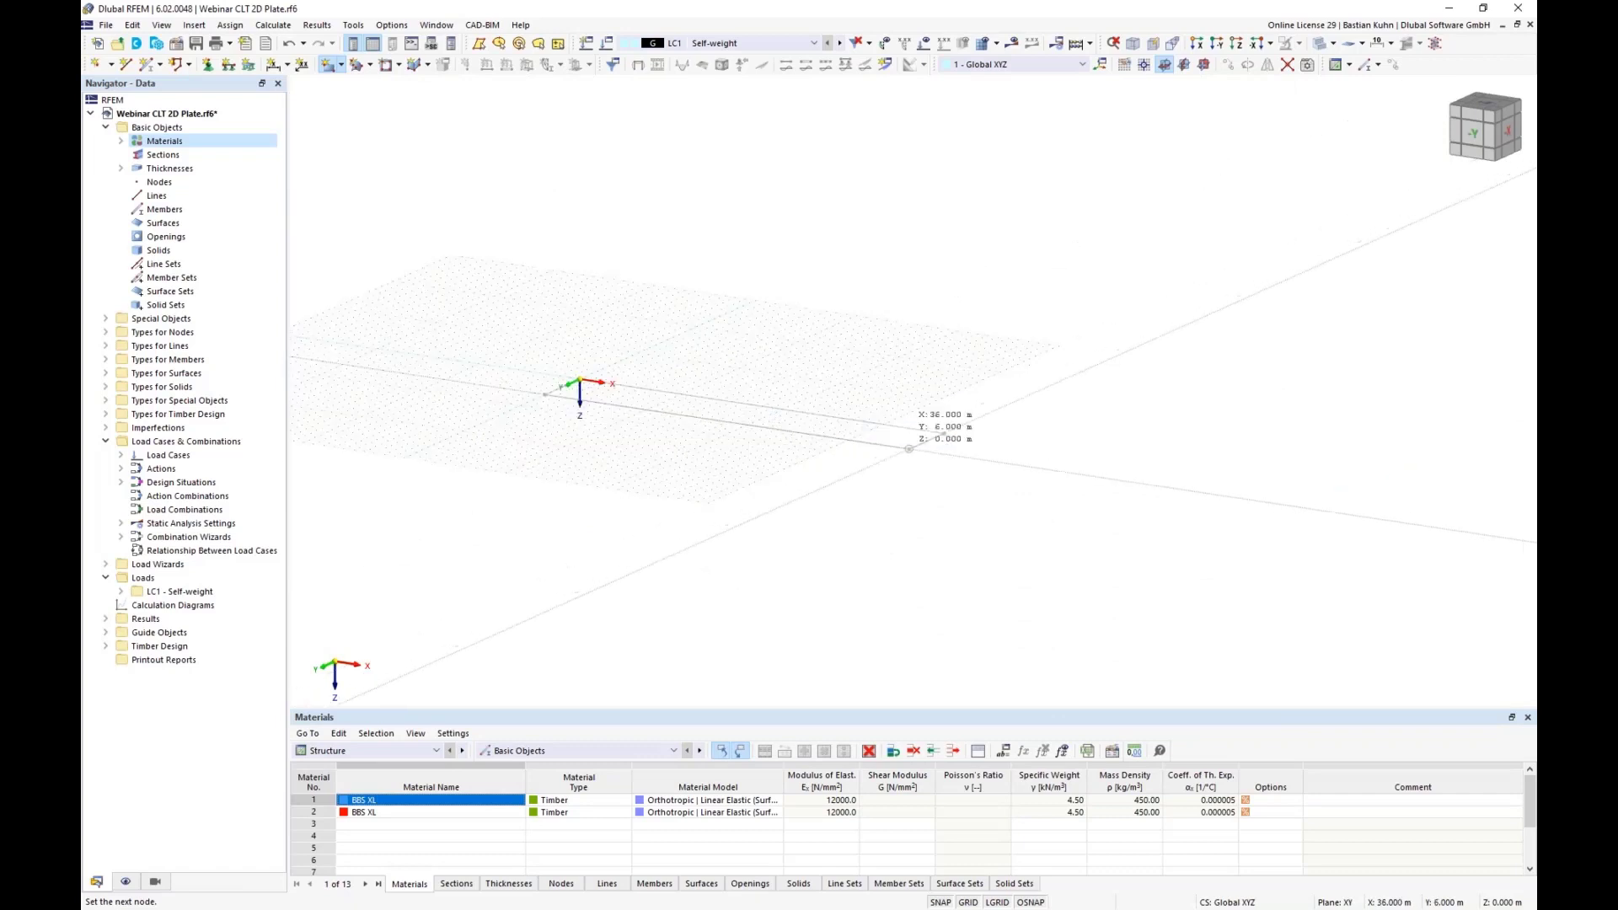
scroll(1178, 444, "down", 3)
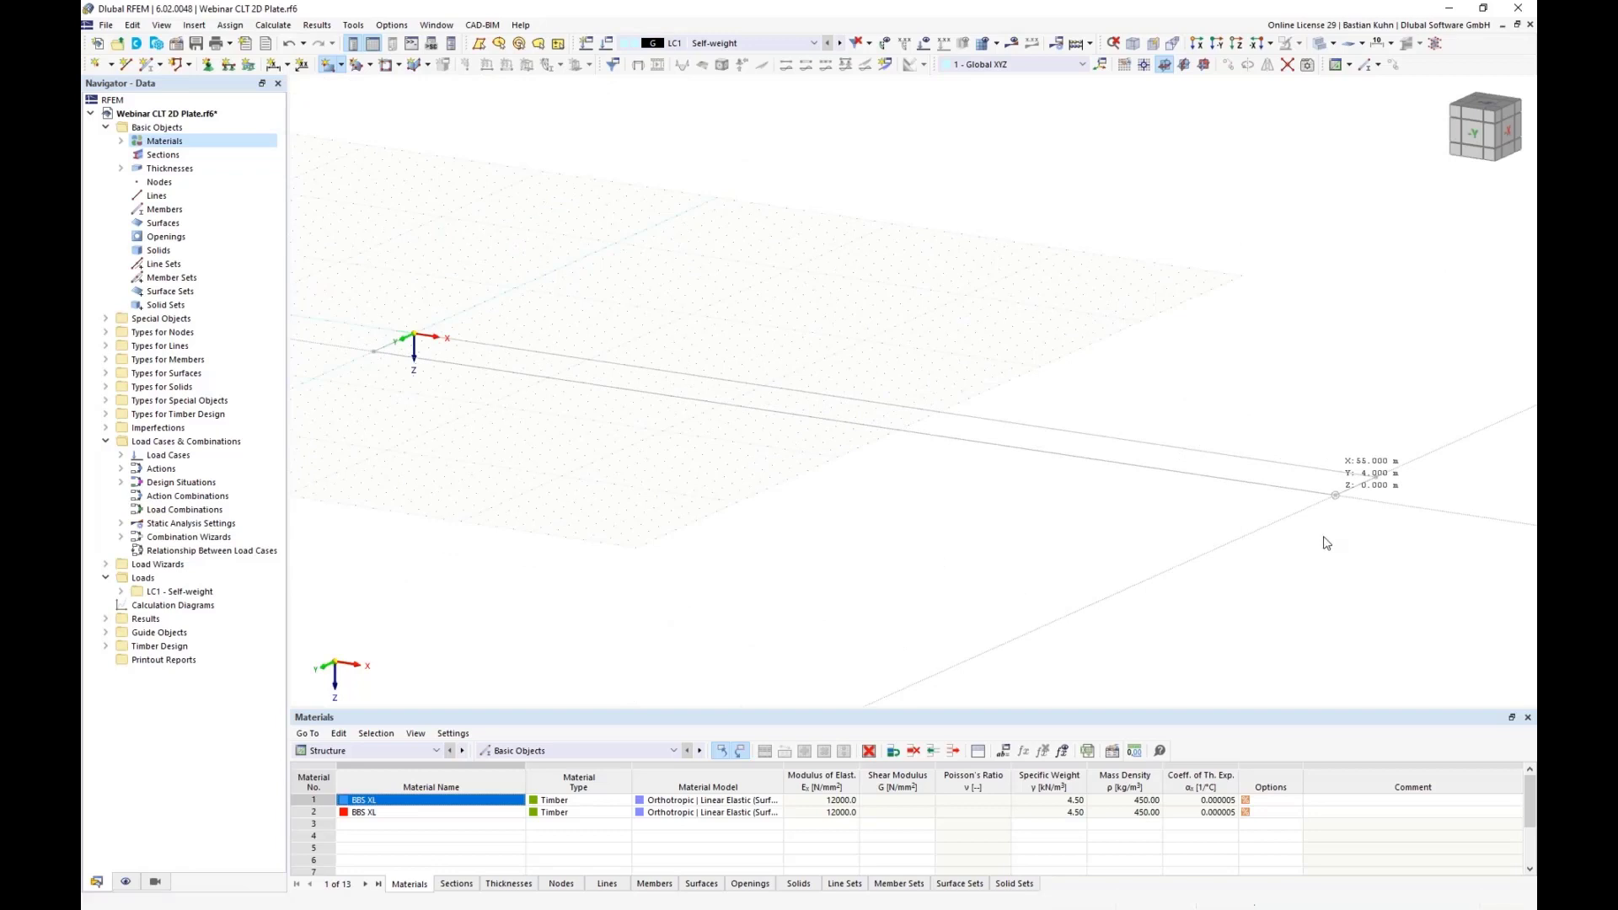
left_click(1335, 495)
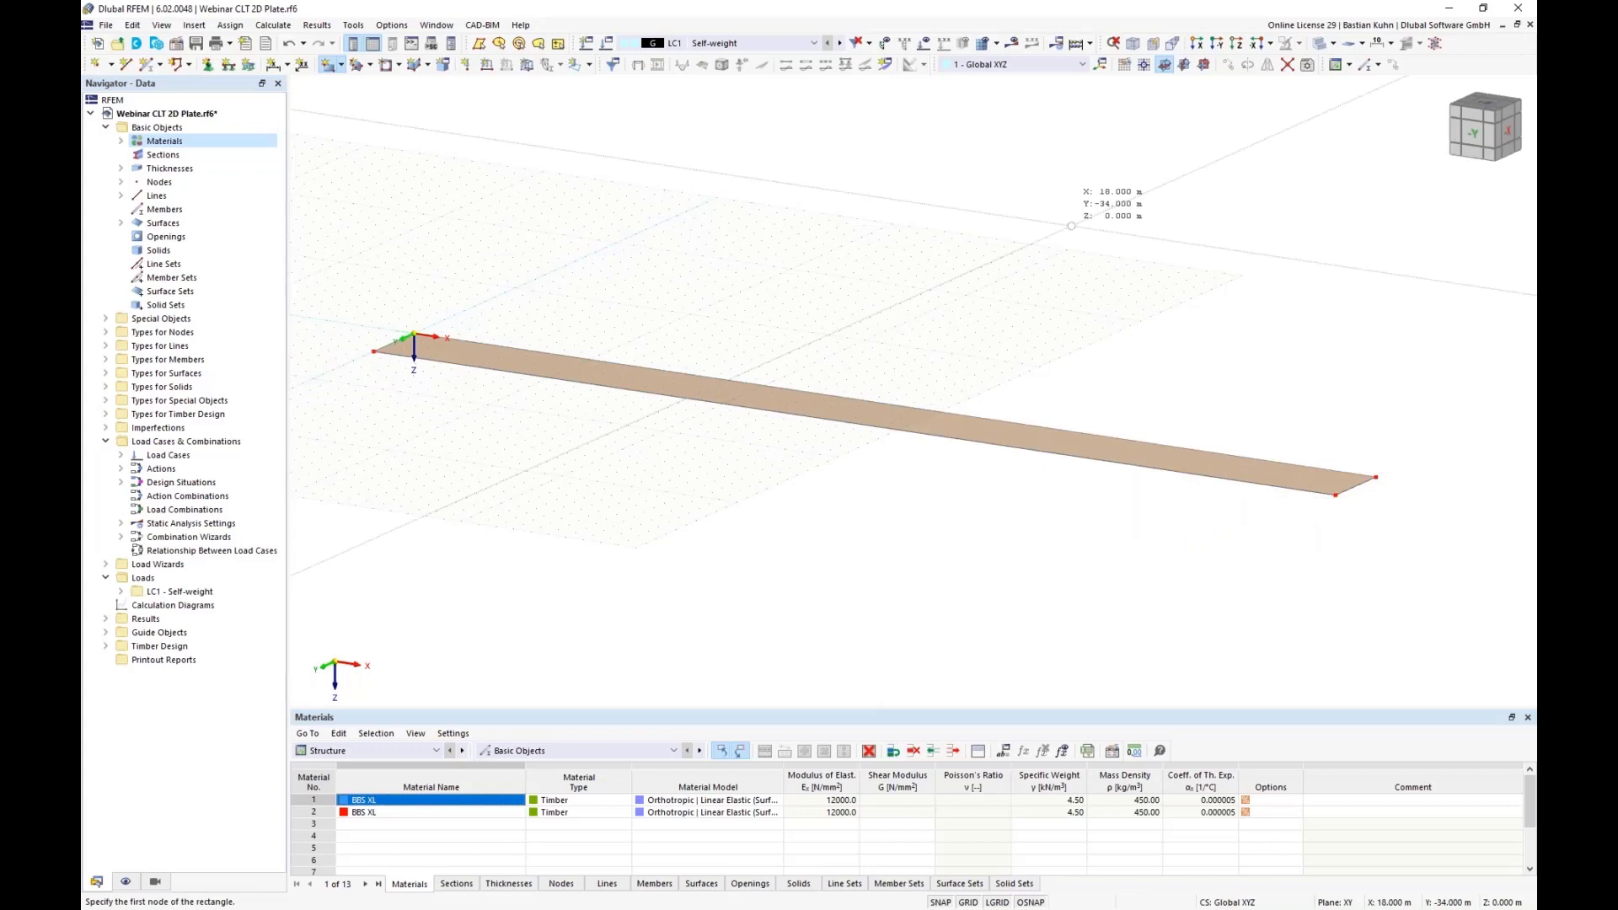
key("Escape")
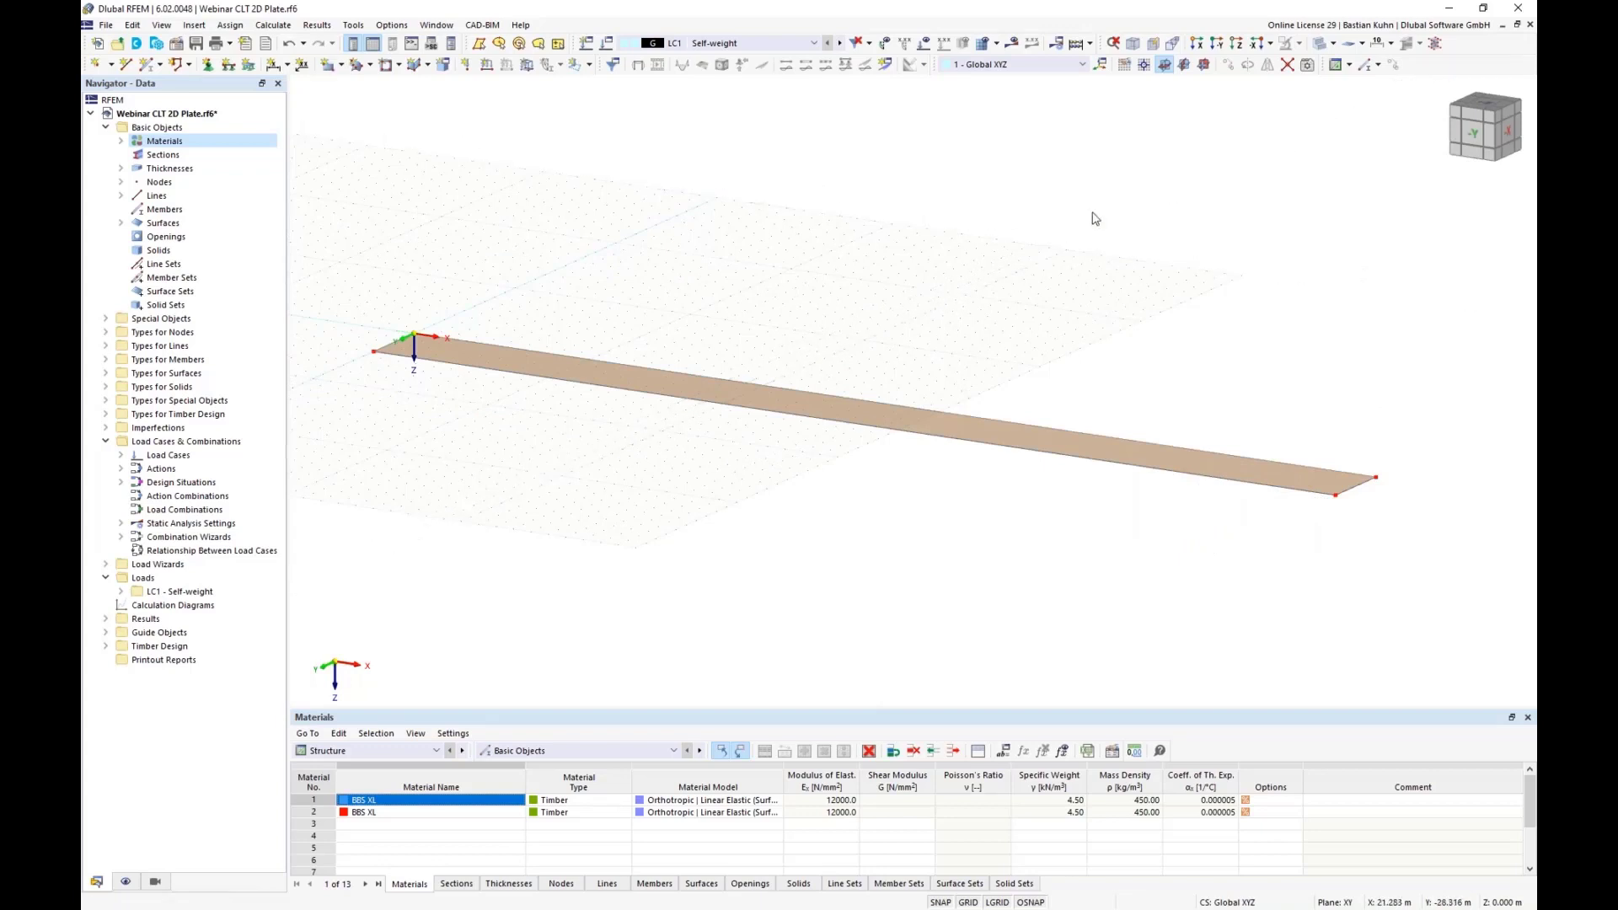
Set the Y coordinate of the two nodes on the surface's long edge away from the origin to 3.5 m
left_click(1235, 47)
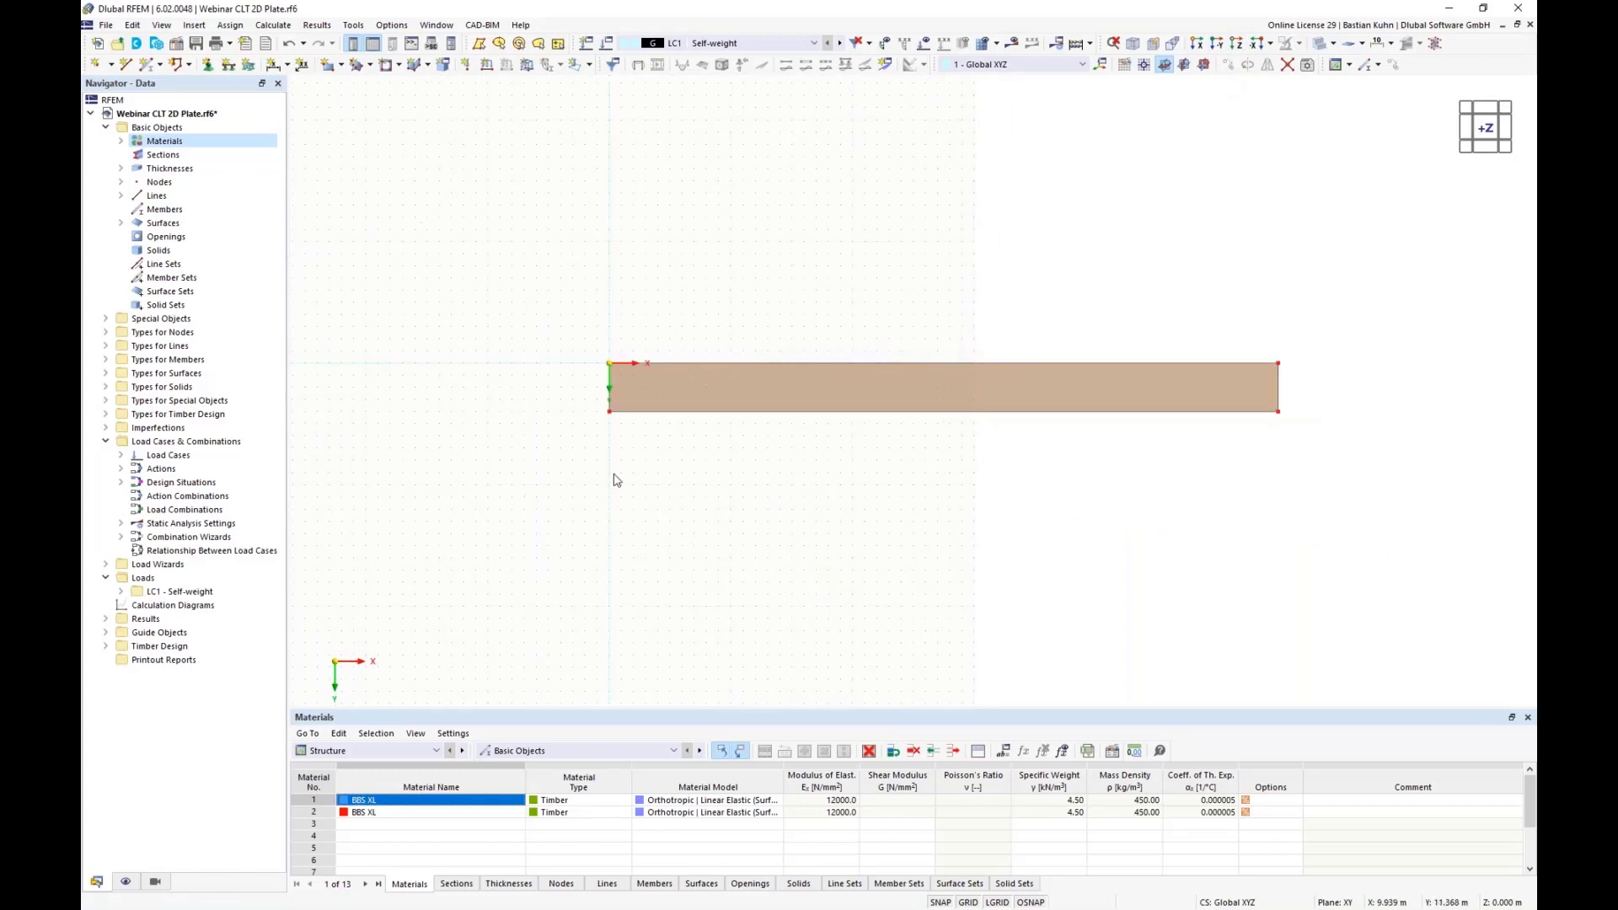
left_click_drag(579, 396, 1314, 493)
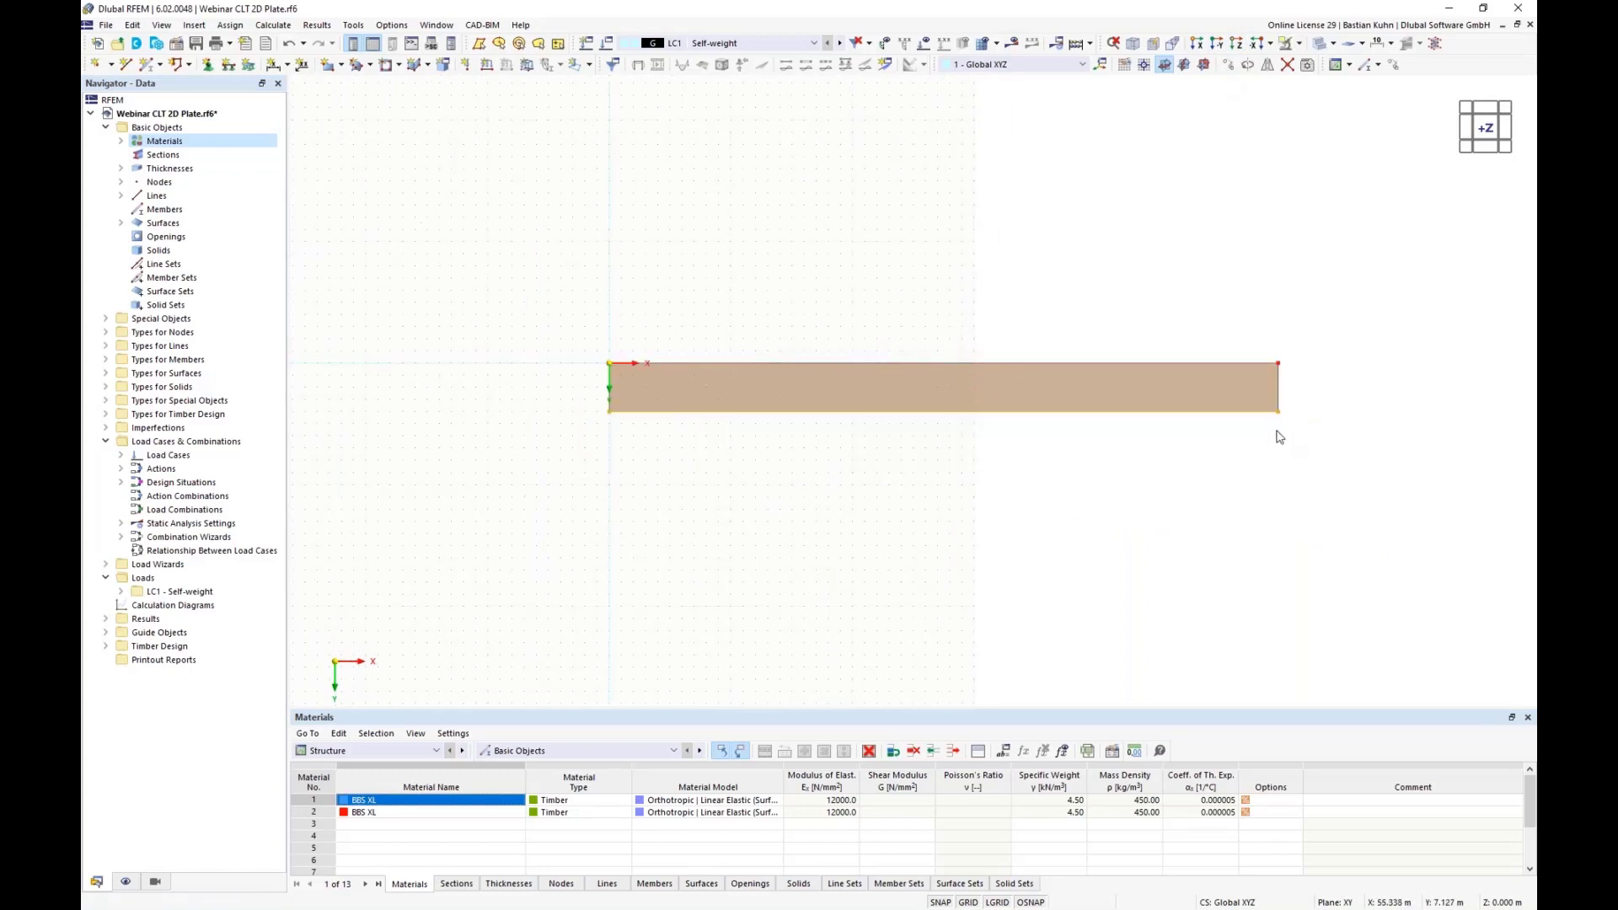
right_click(1280, 414)
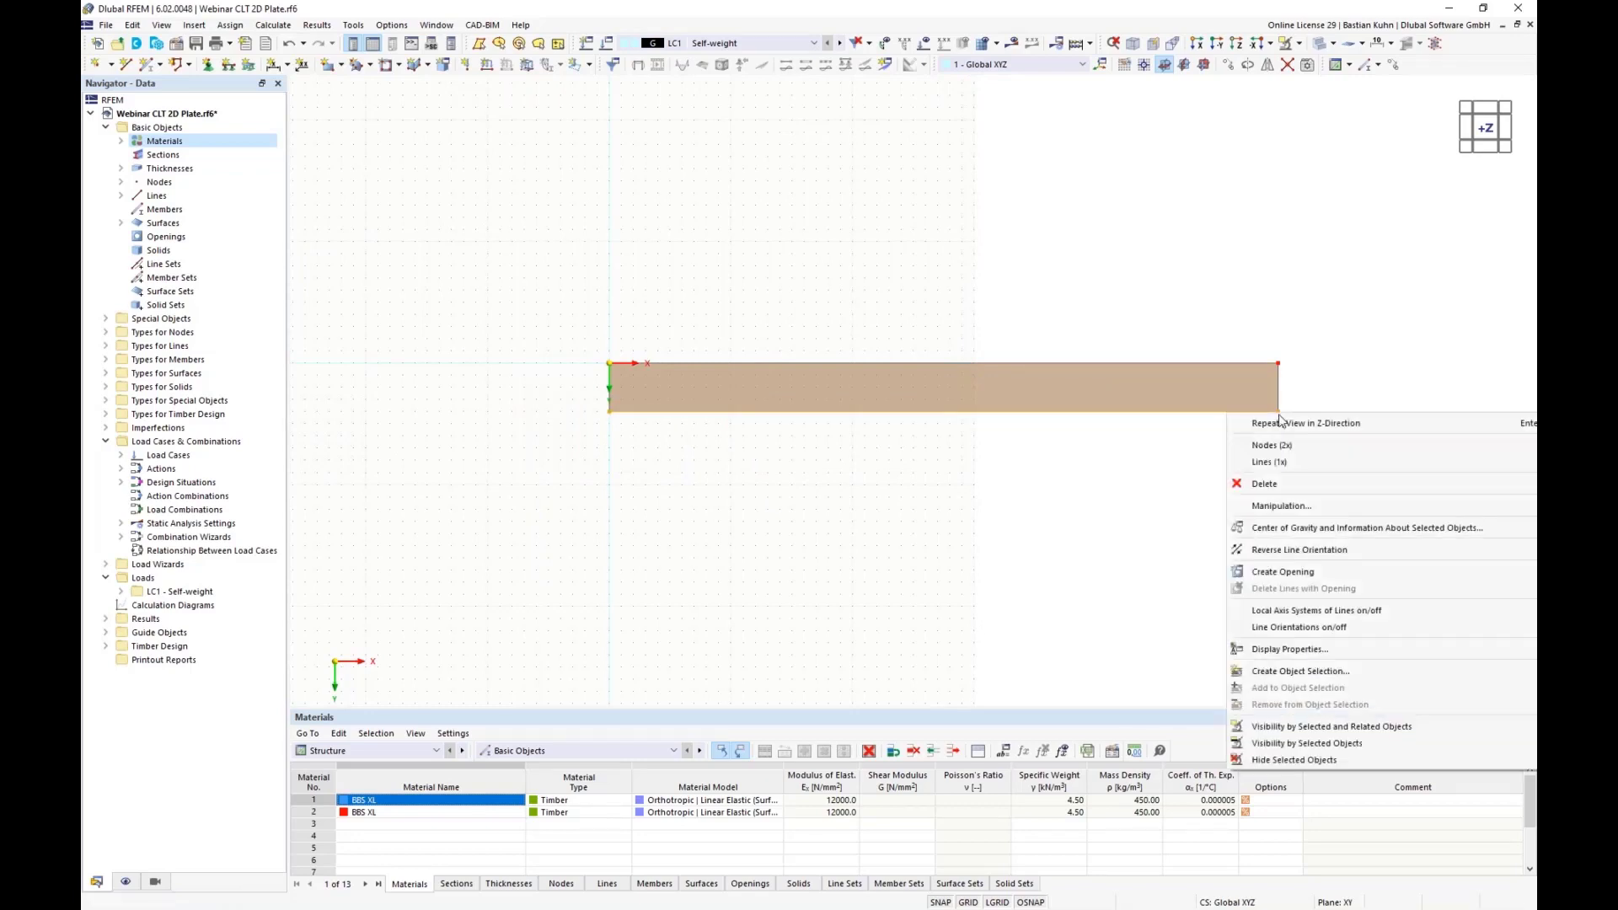
mouse_move(1280, 449)
left_click(1206, 459)
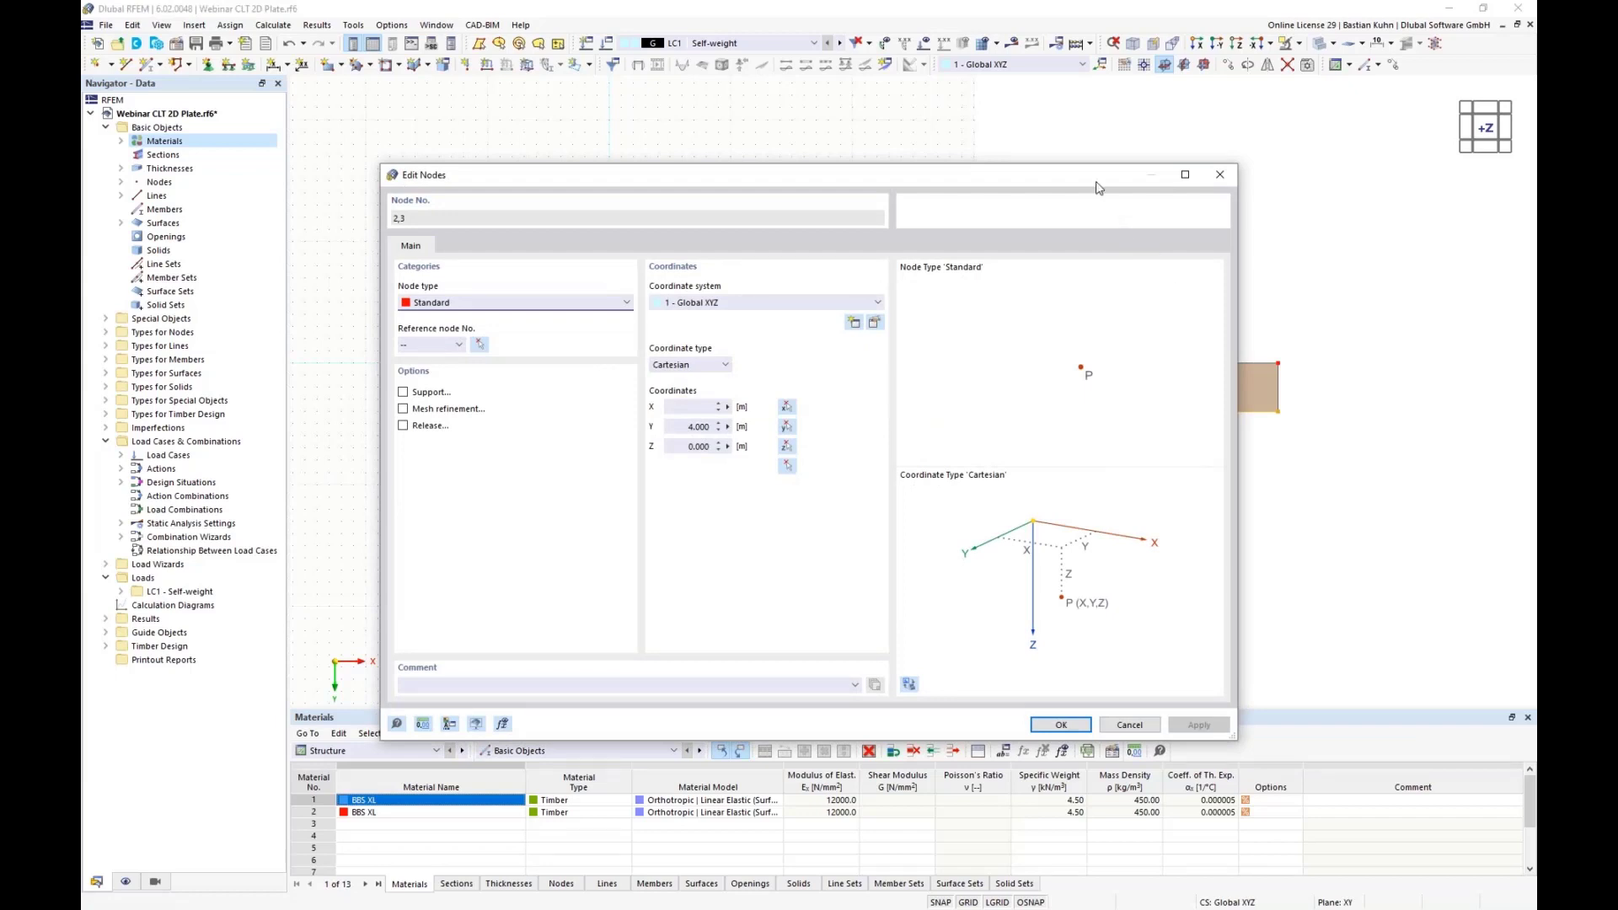
left_click_drag(1086, 178, 1098, 614)
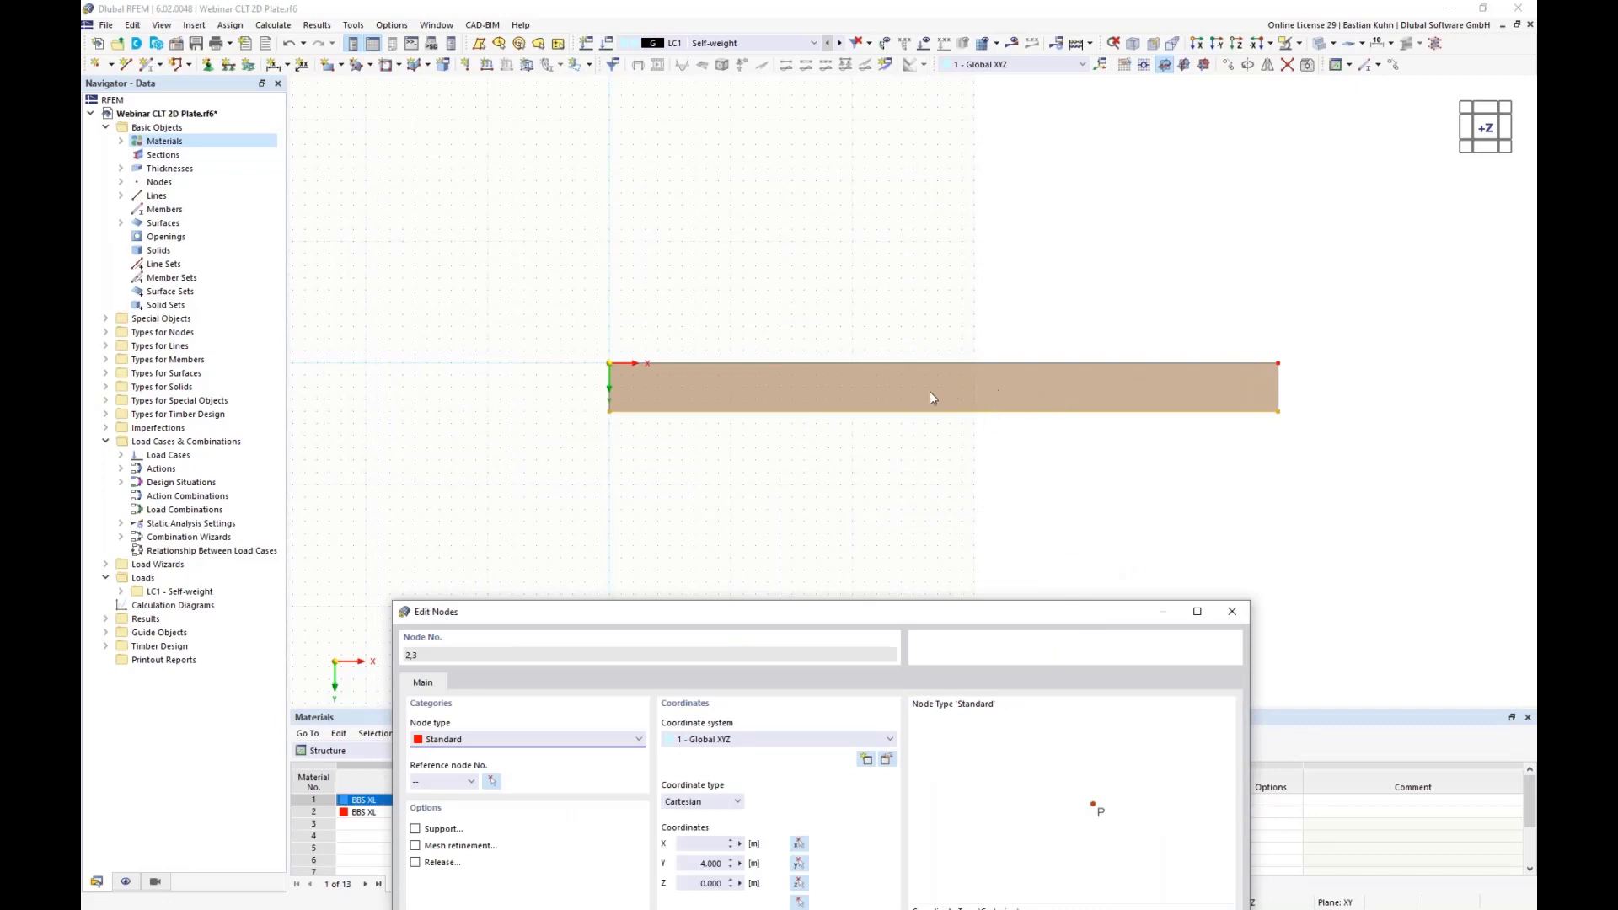
left_click(696, 863)
double_click(696, 864)
type("3,5")
left_click_drag(825, 615, 895, 239)
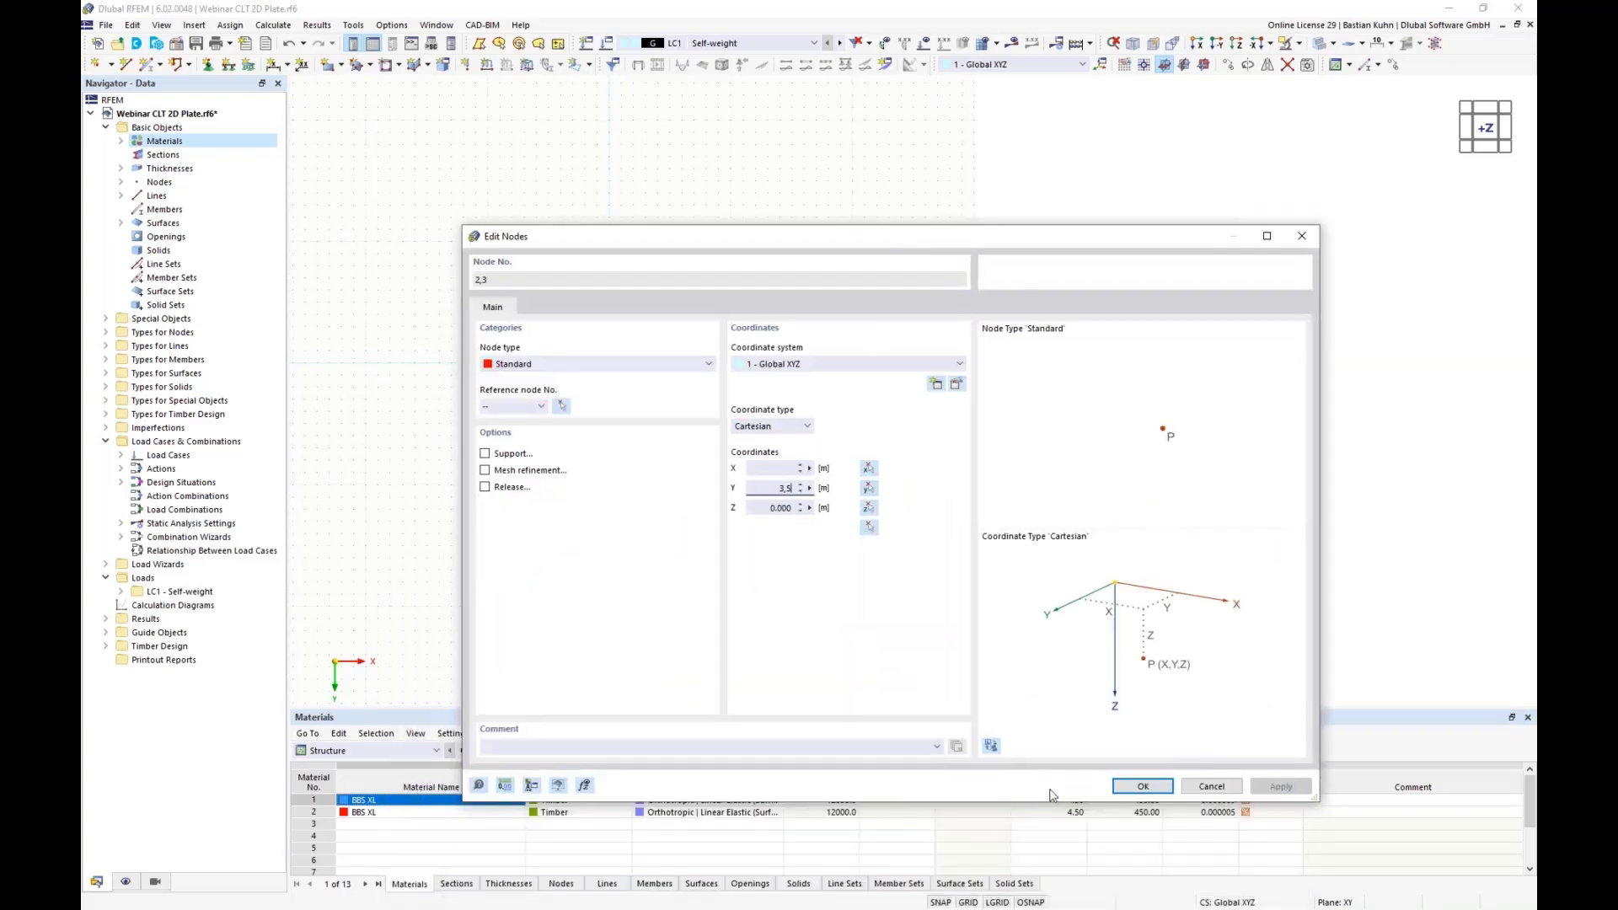
type(",5")
left_click(1130, 788)
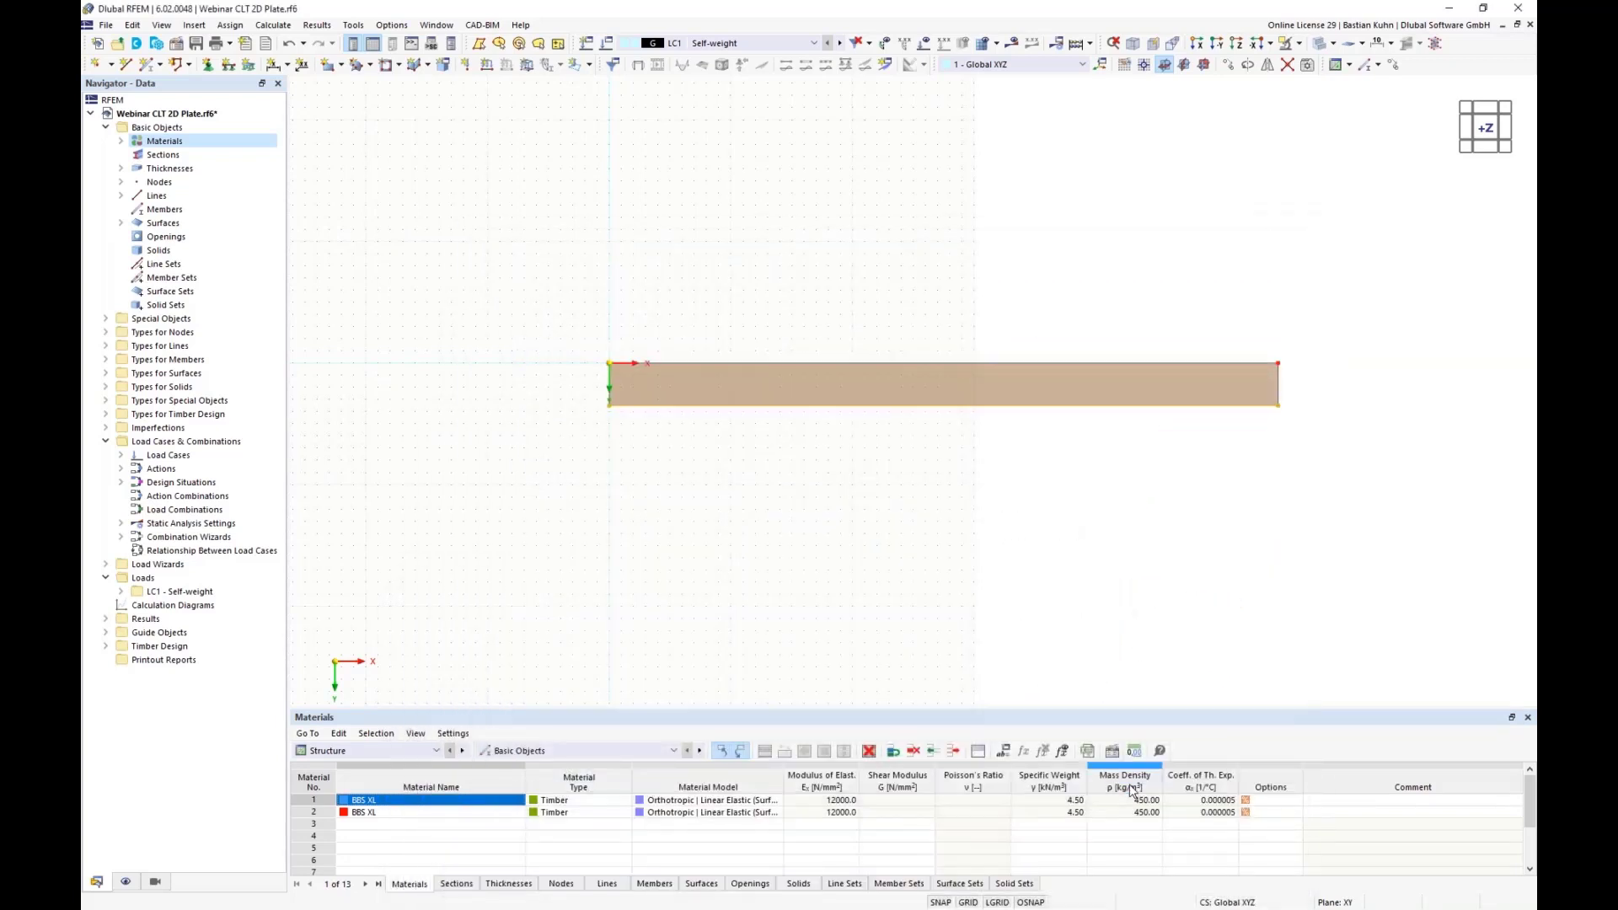
Set the work plane's number of grid points to adjust dynamically to the size of the model
left_click(1124, 65)
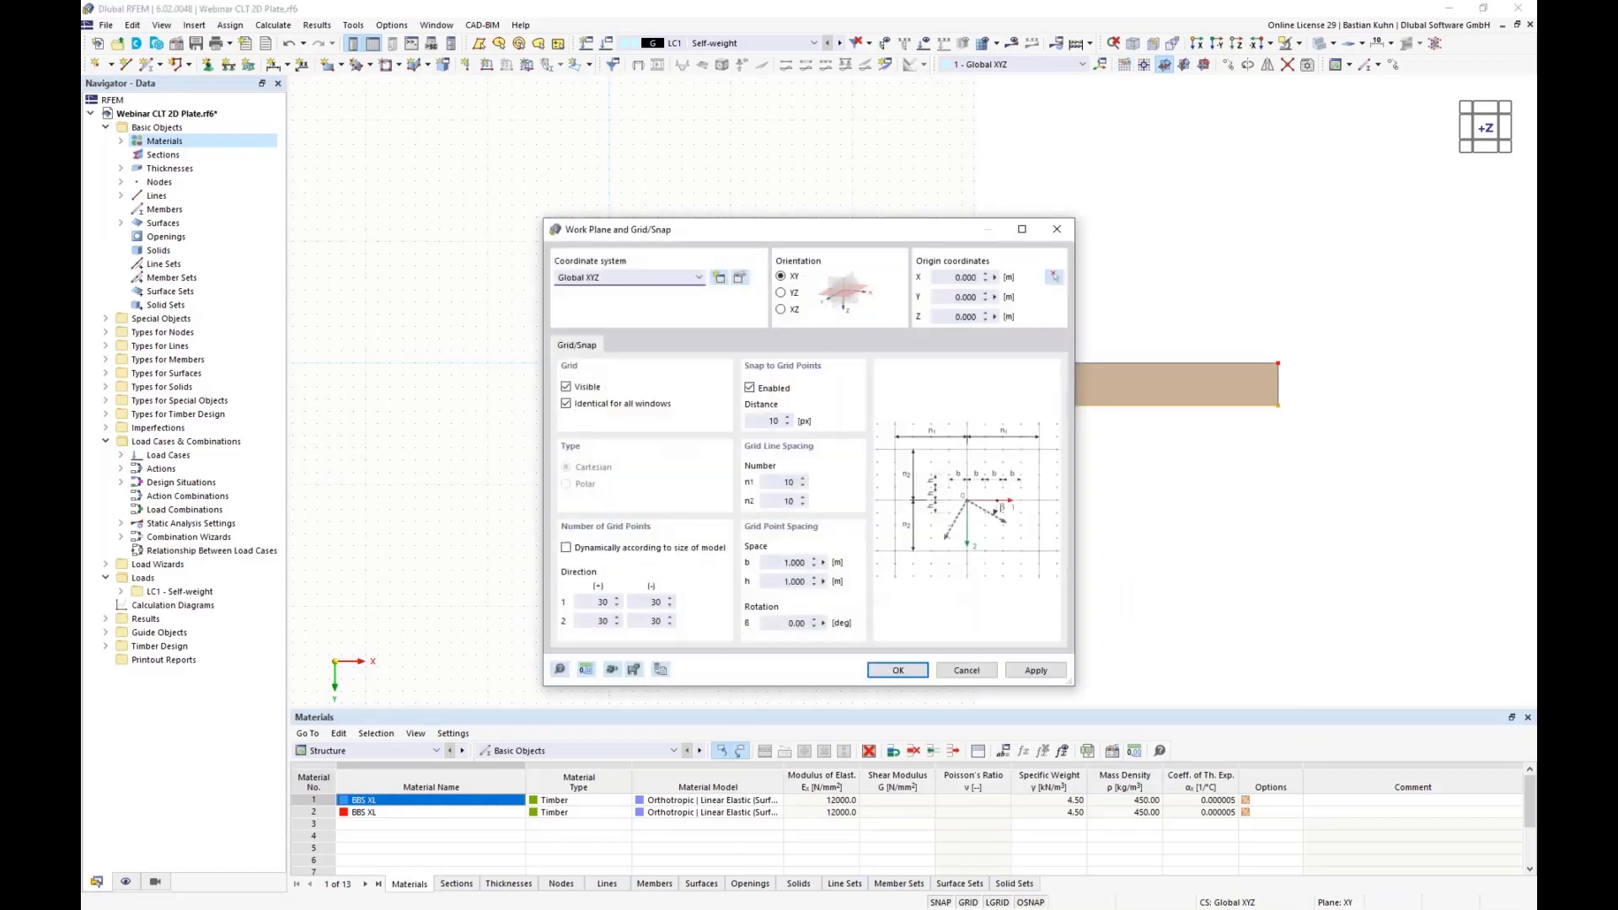
left_click(577, 549)
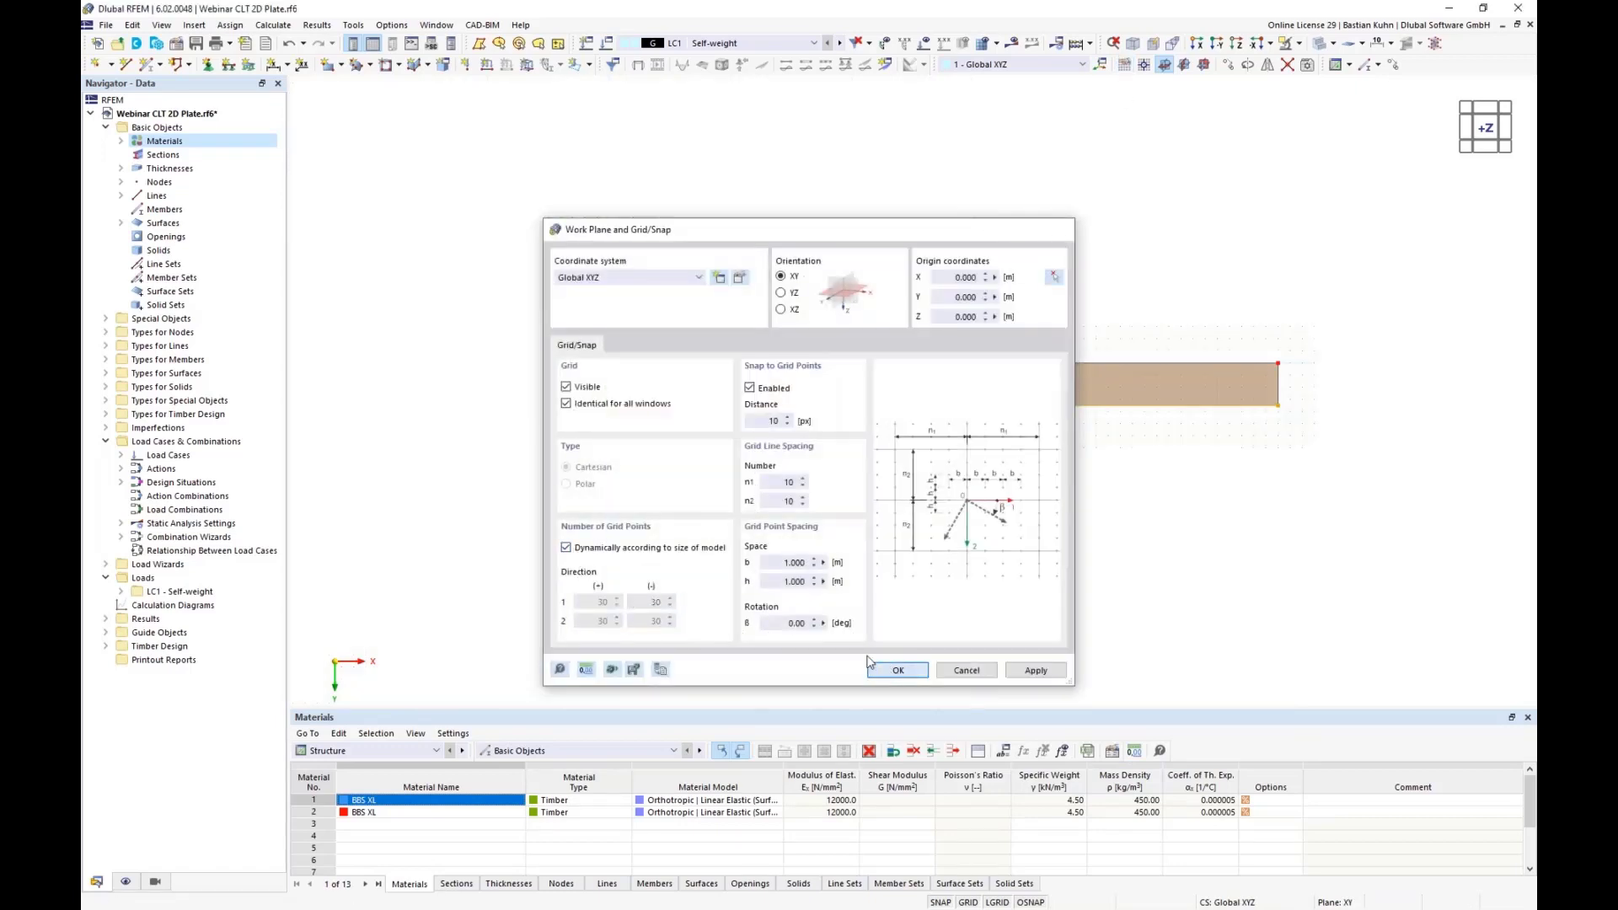
left_click(894, 670)
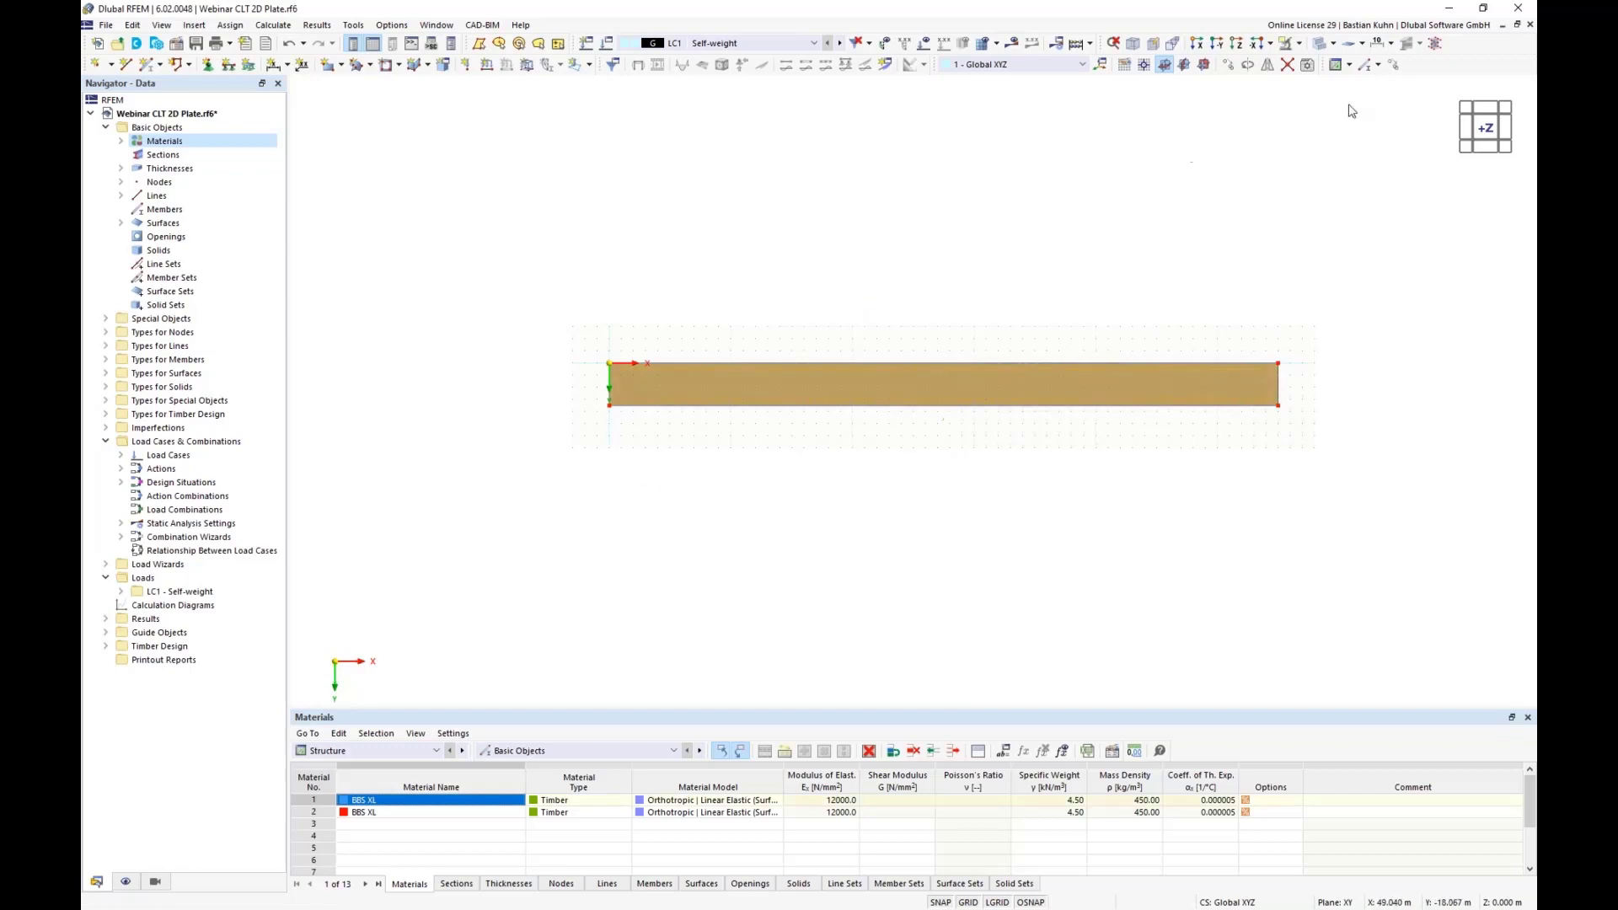
Copy the surface three times in the Y direction with a displacement of 3.5 m to form adjoining strips
left_click(1393, 65)
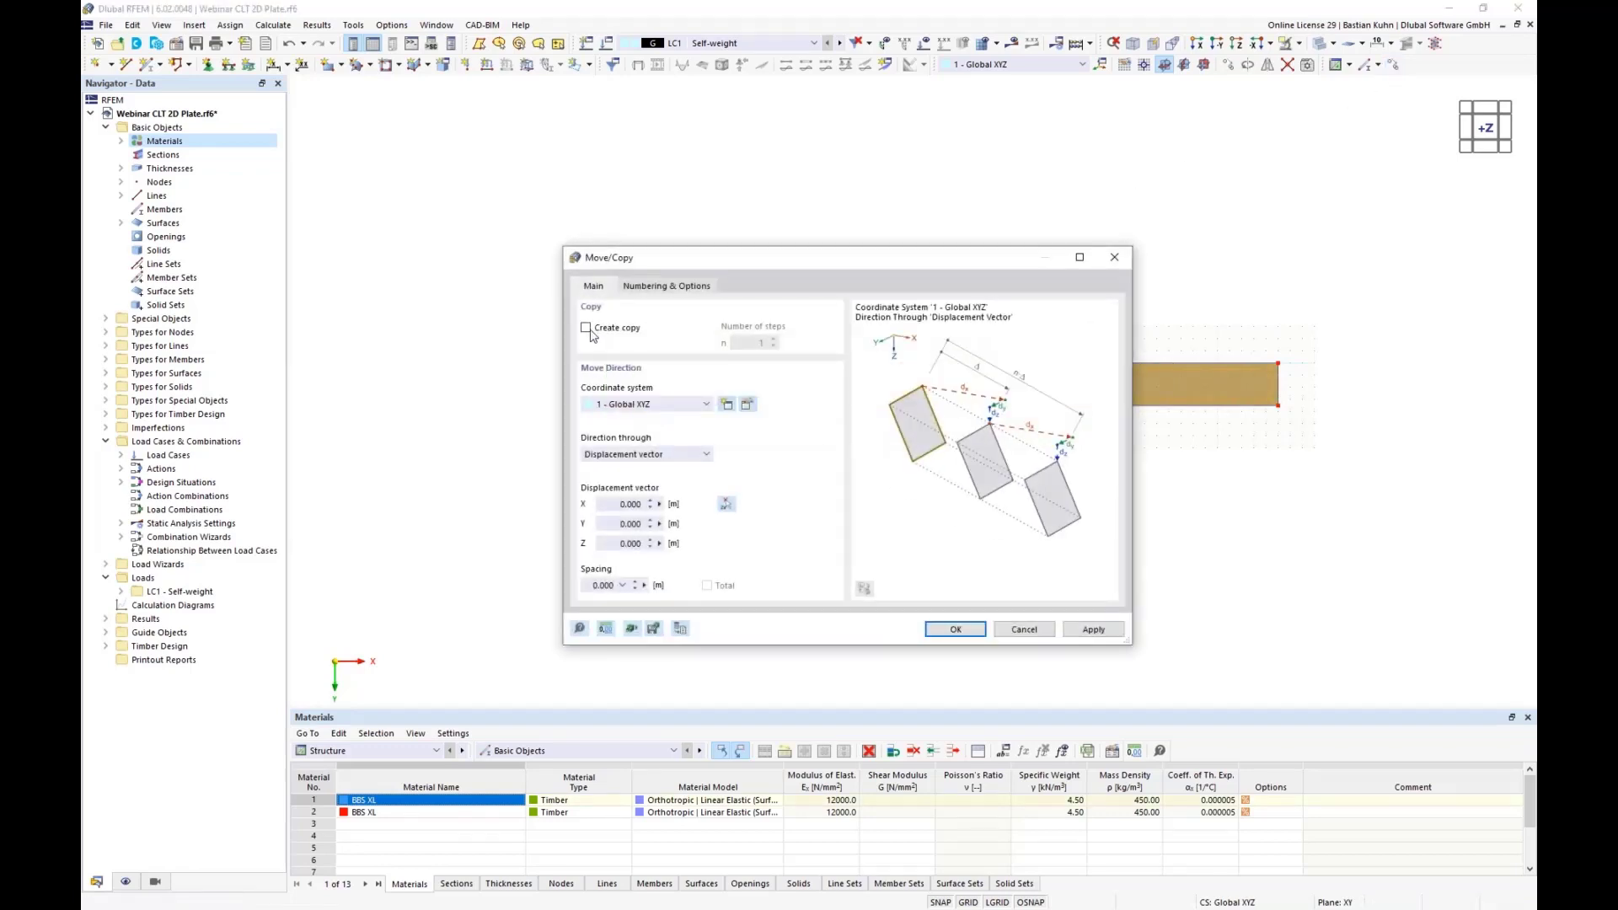
left_click(585, 327)
left_click(750, 343)
type("3")
left_click(608, 524)
type("3")
left_click(955, 629)
left_click(881, 620)
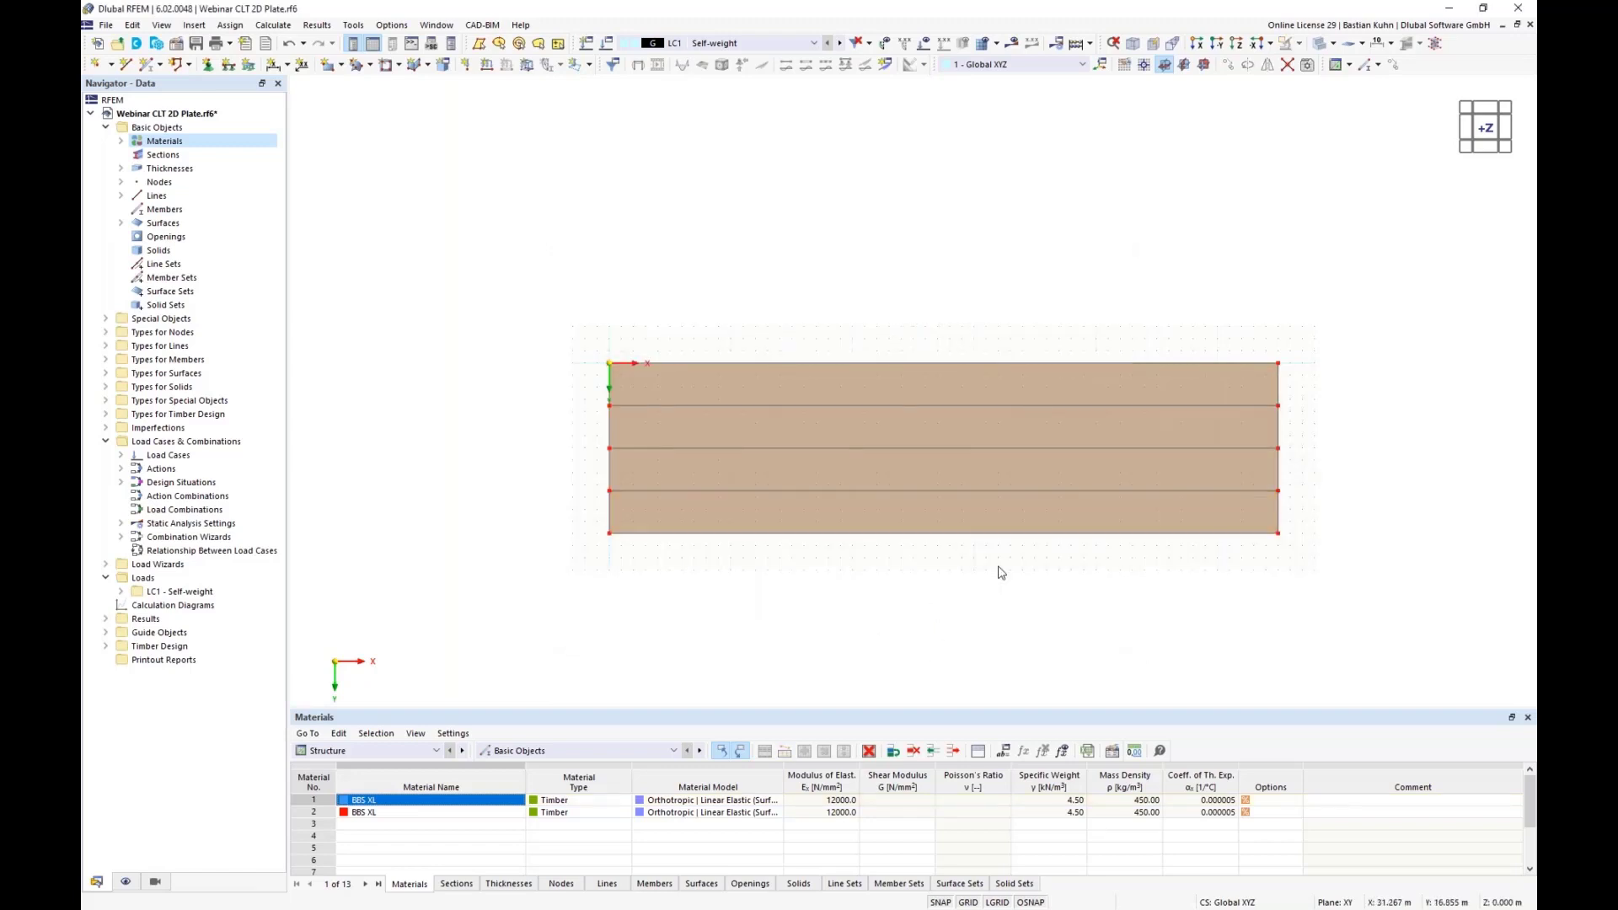
Switch the display of the four plate strips from transparent to solid rendering
middle_click_drag(1042, 590, 914, 335)
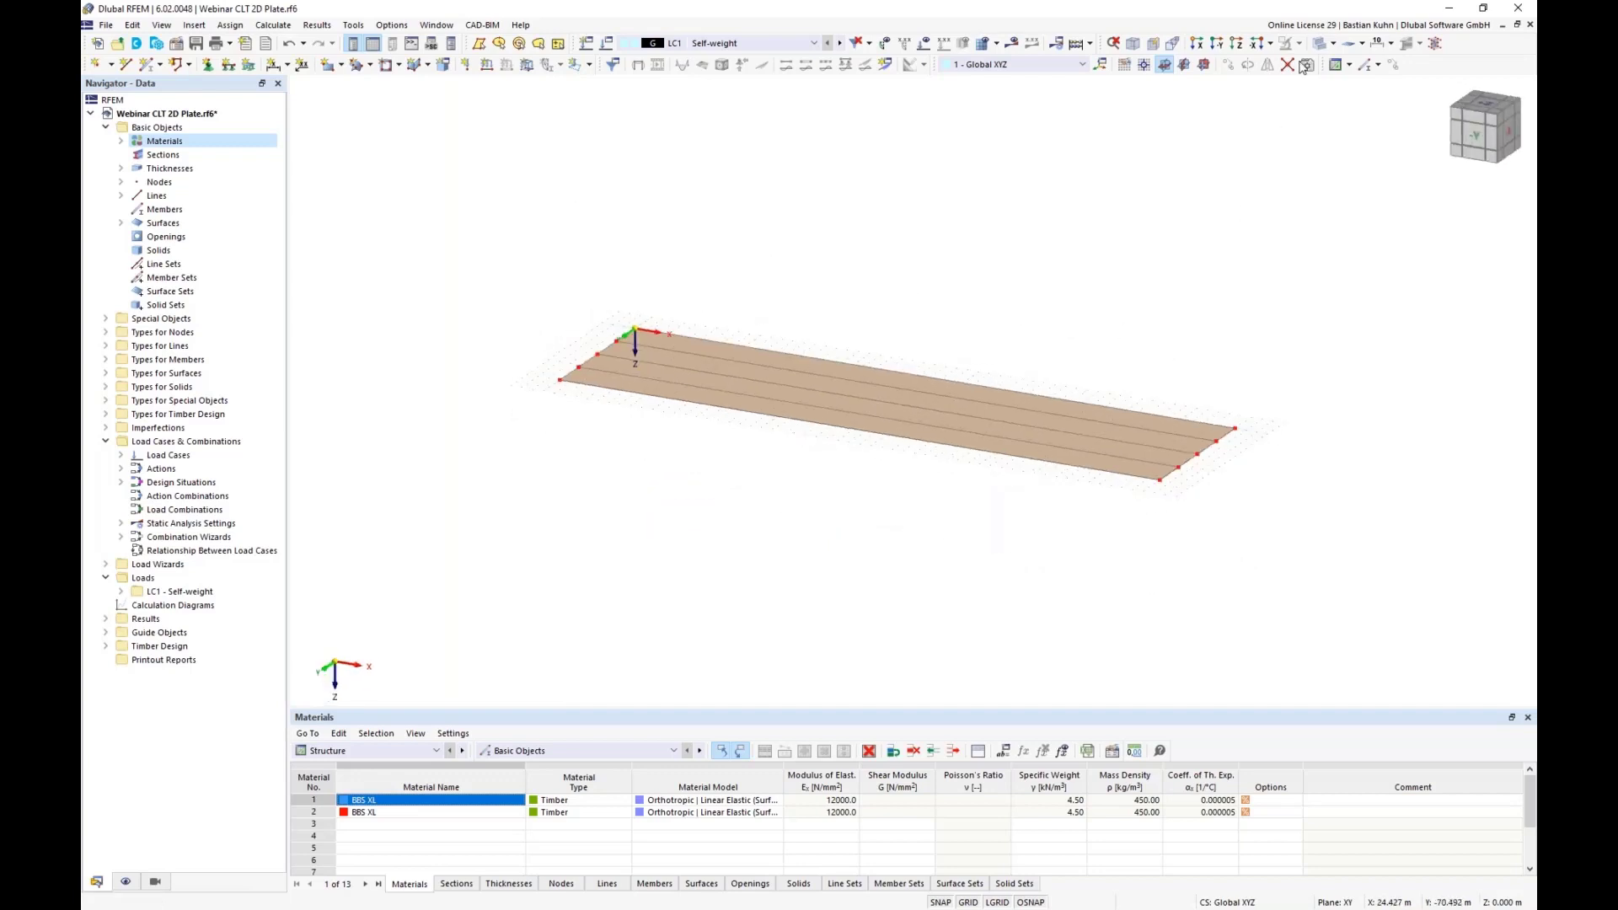
left_click(1320, 44)
left_click(1320, 44)
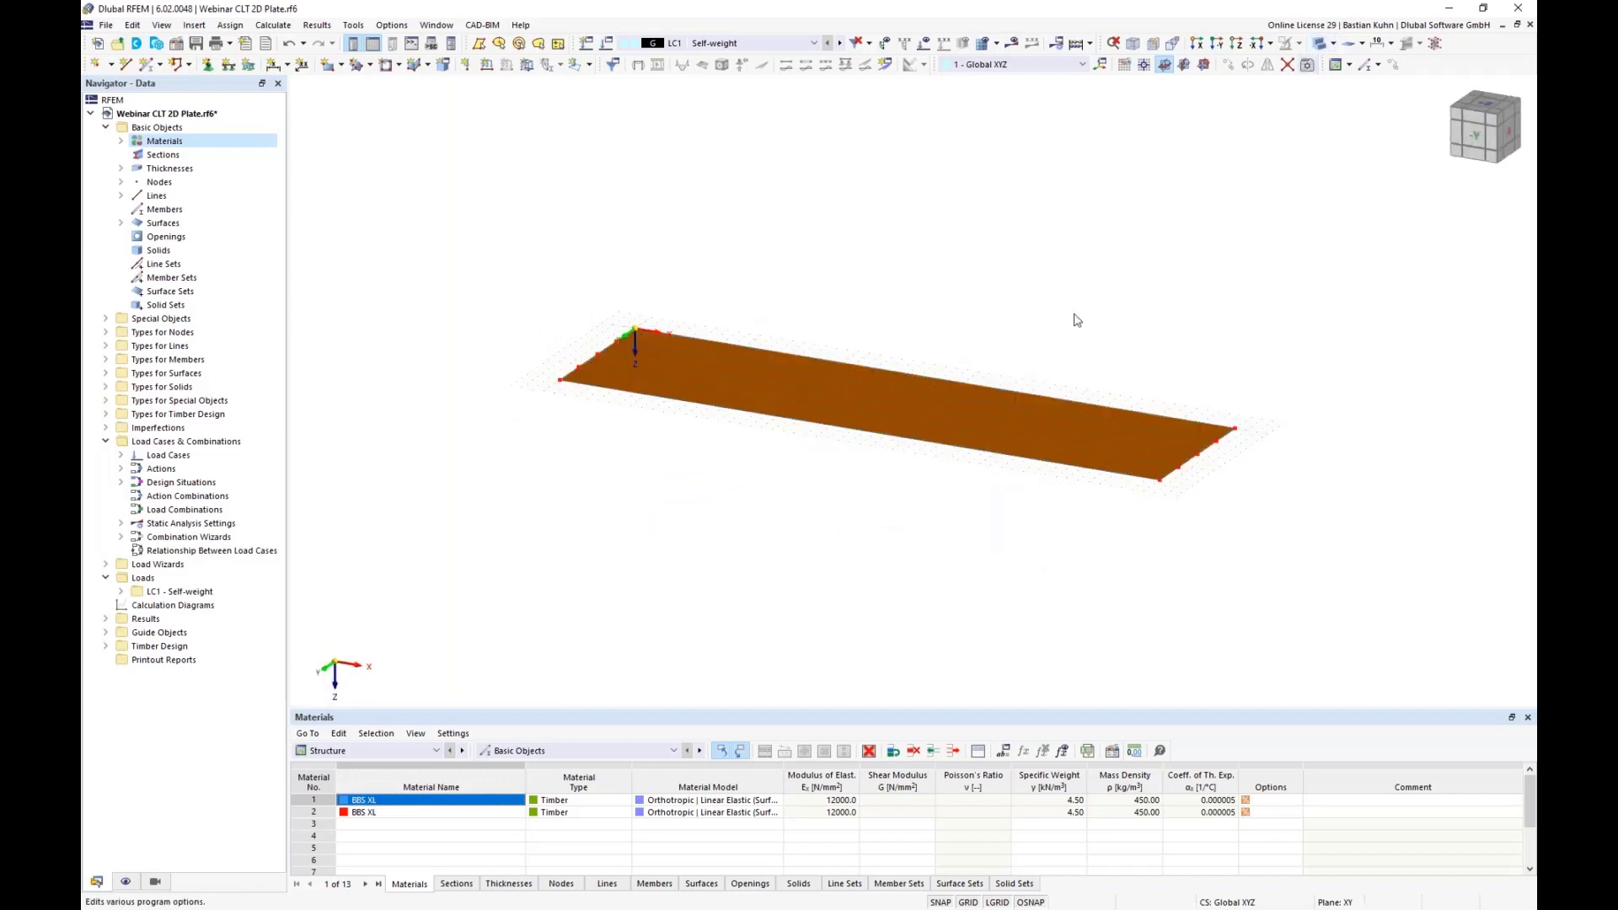
Colour the rendered plate surfaces by their material instead of by display properties
left_click(126, 882)
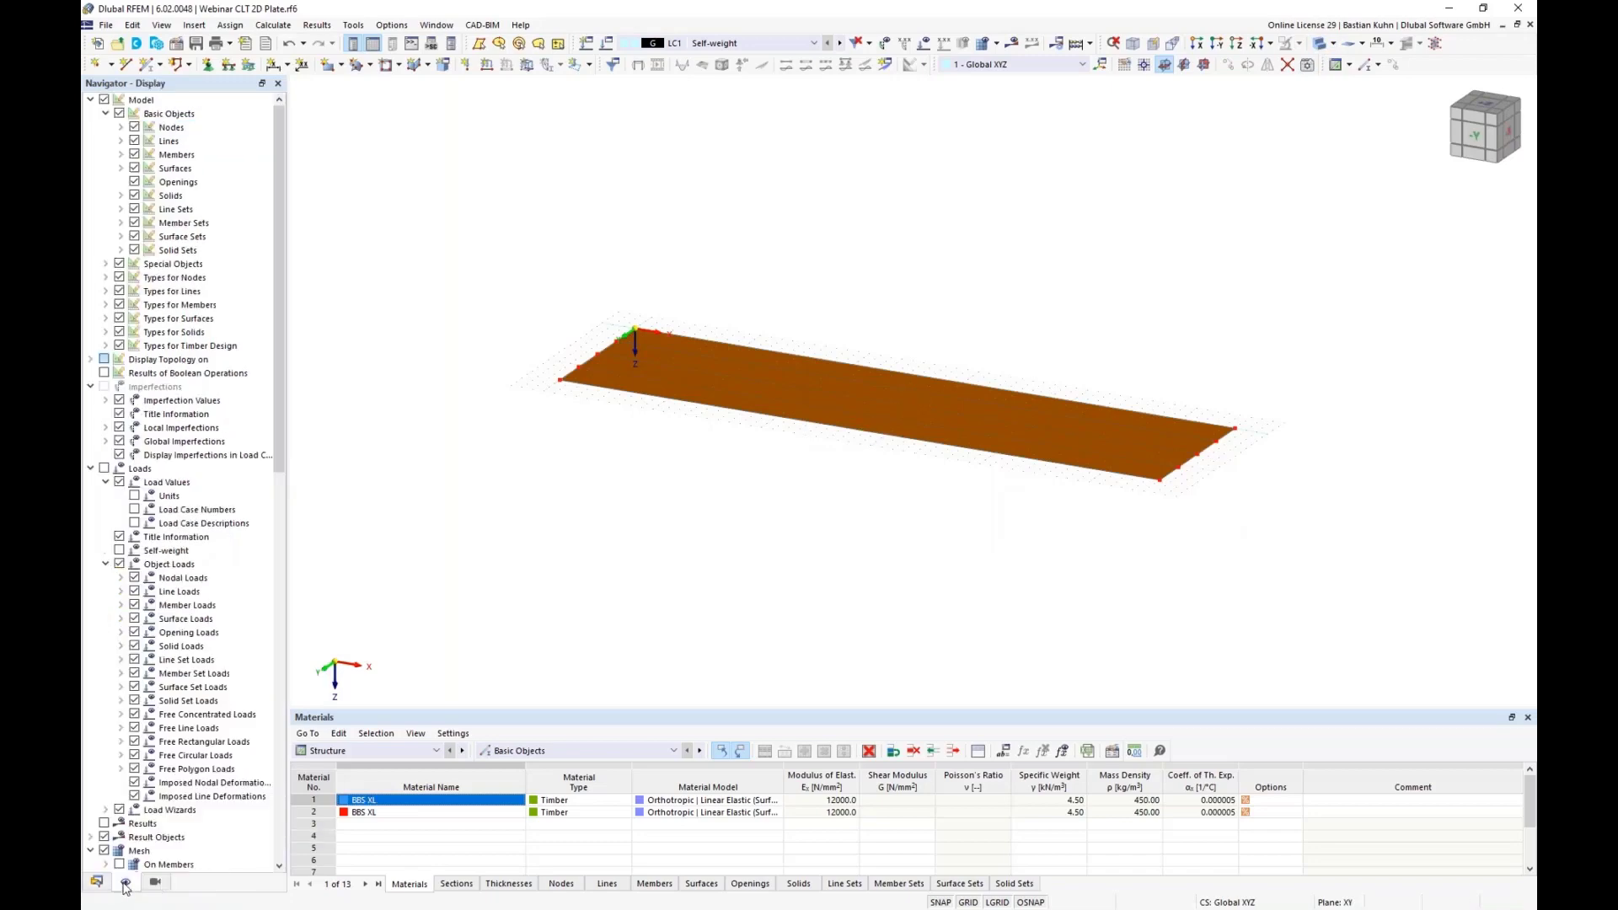
scroll(231, 569, "down", 10)
scroll(231, 569, "down", 11)
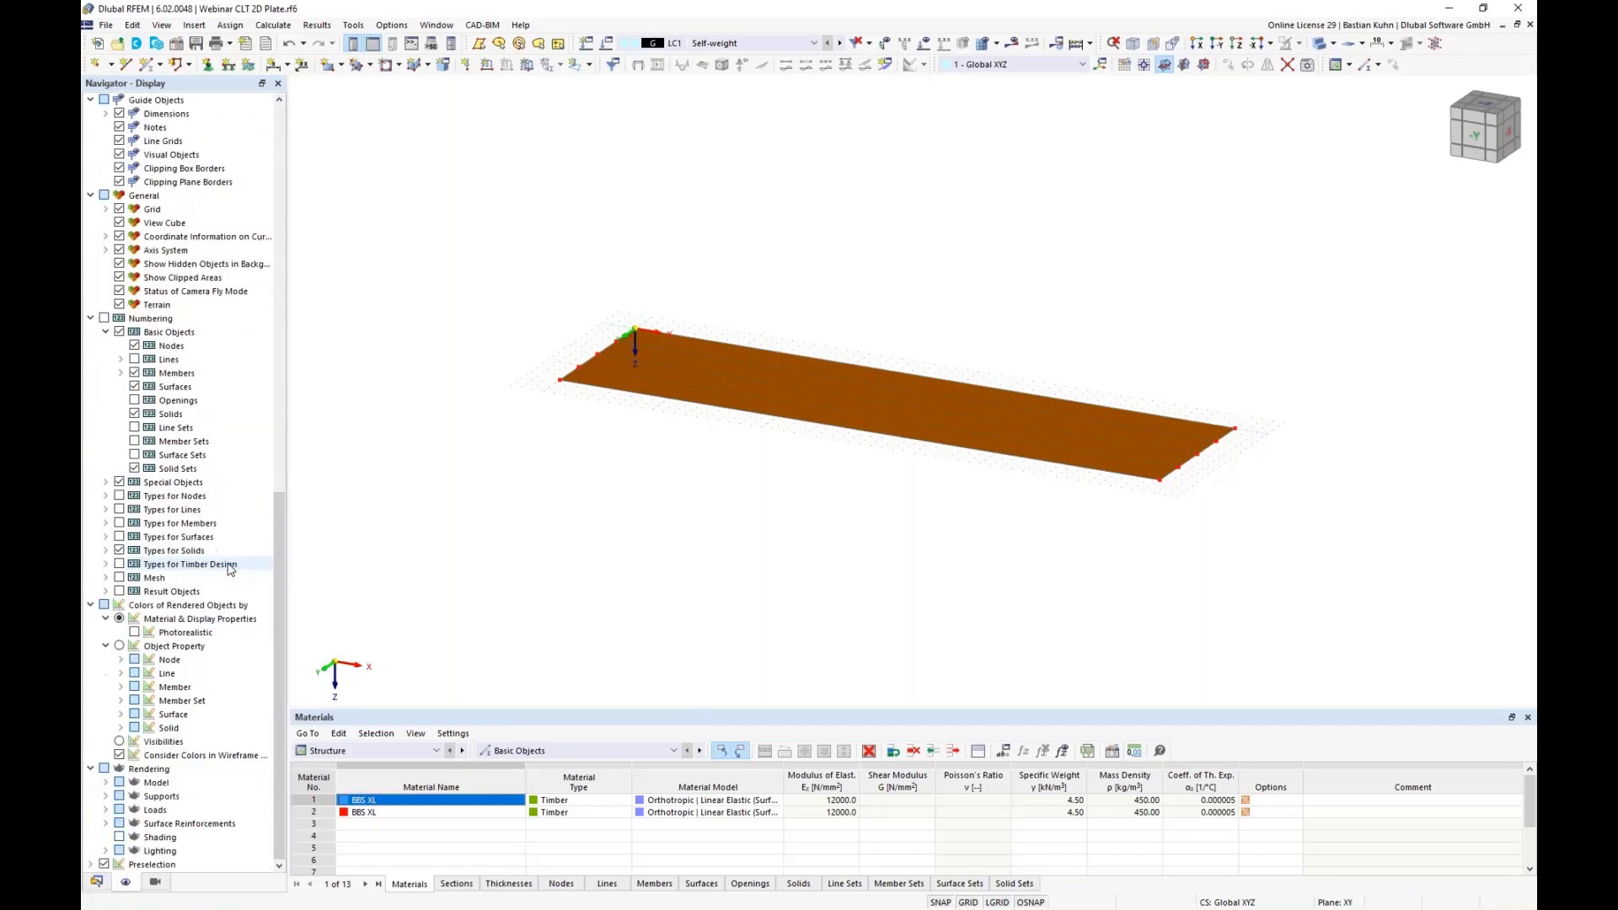
left_click(120, 714)
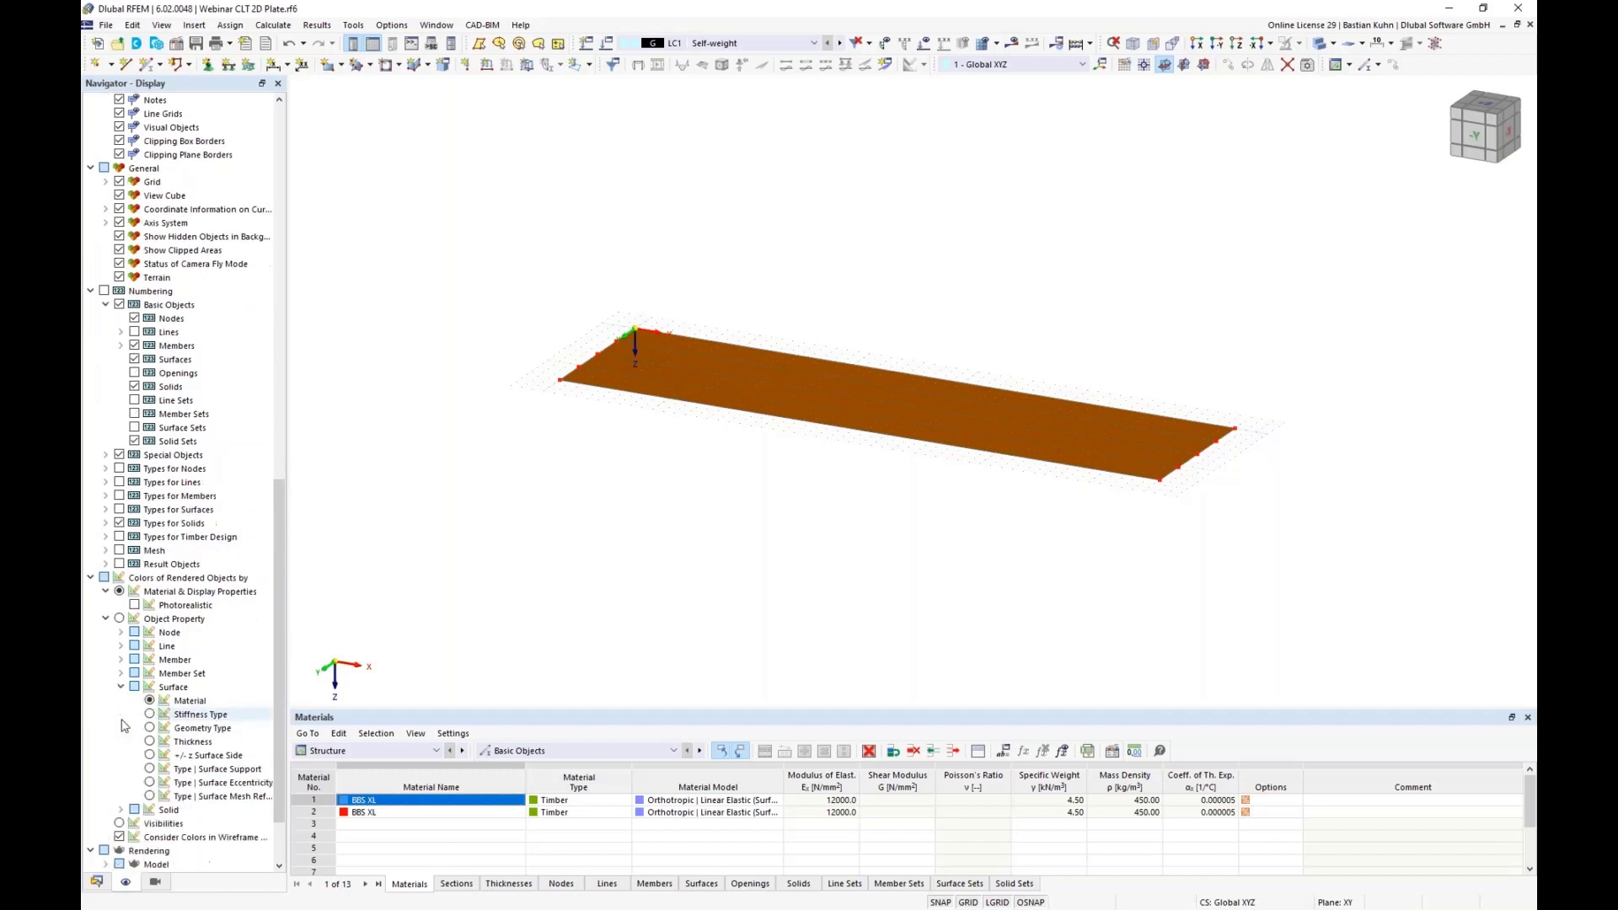
left_click(150, 619)
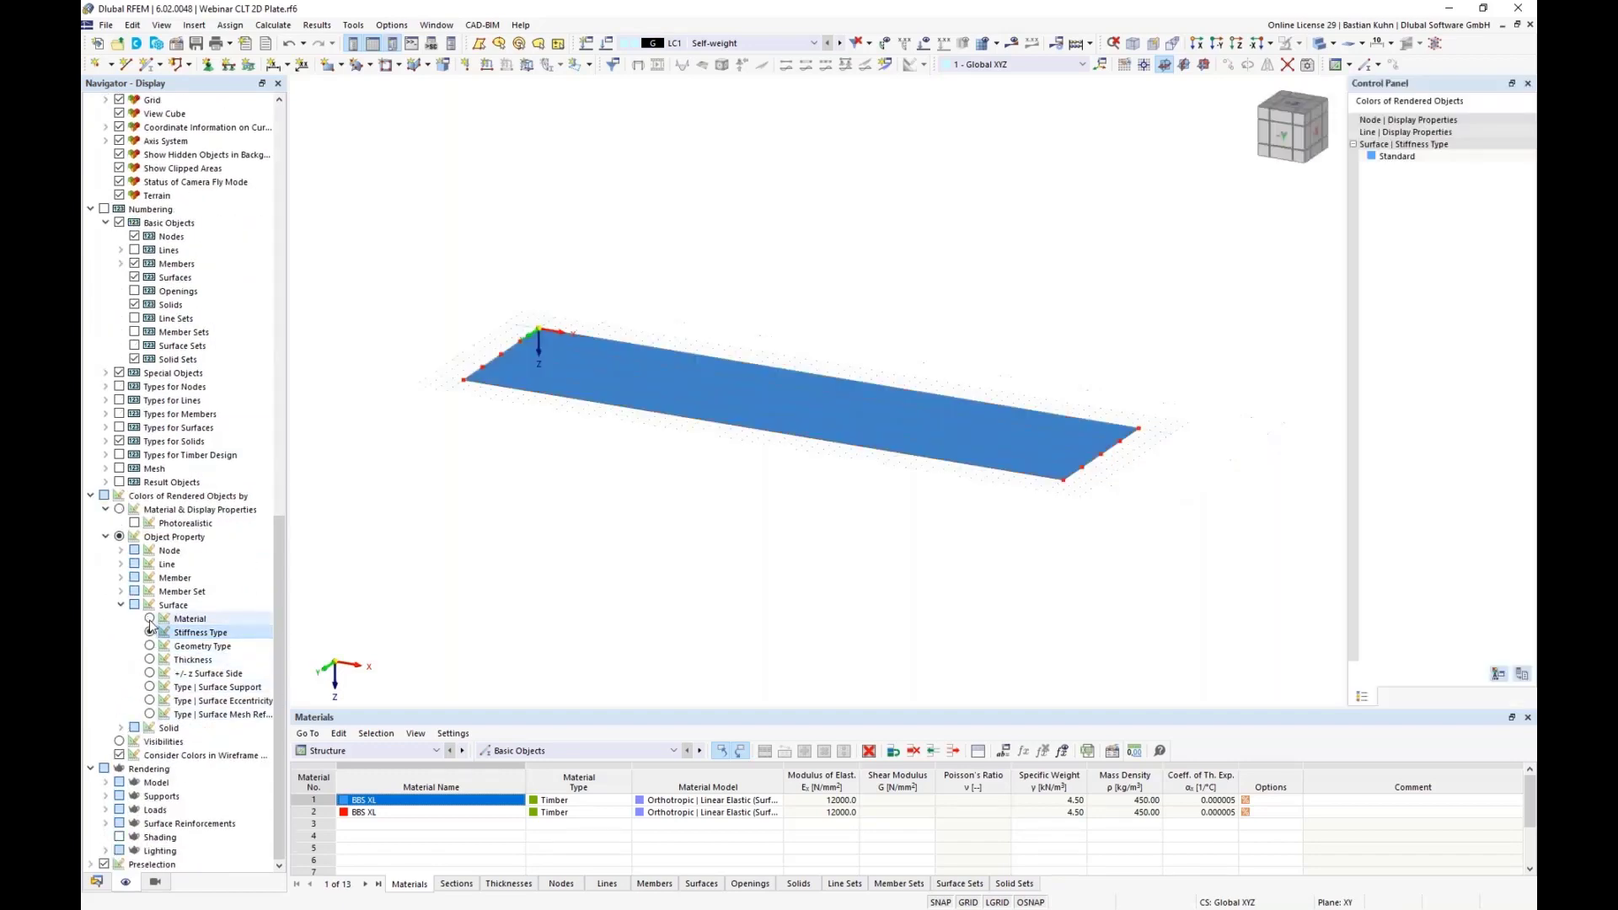
Render the surfaces of the solid model as filled including thickness and inspect the layer build-up at the plate corner
scroll(1093, 478, "up", 2)
scroll(1087, 476, "up", 3)
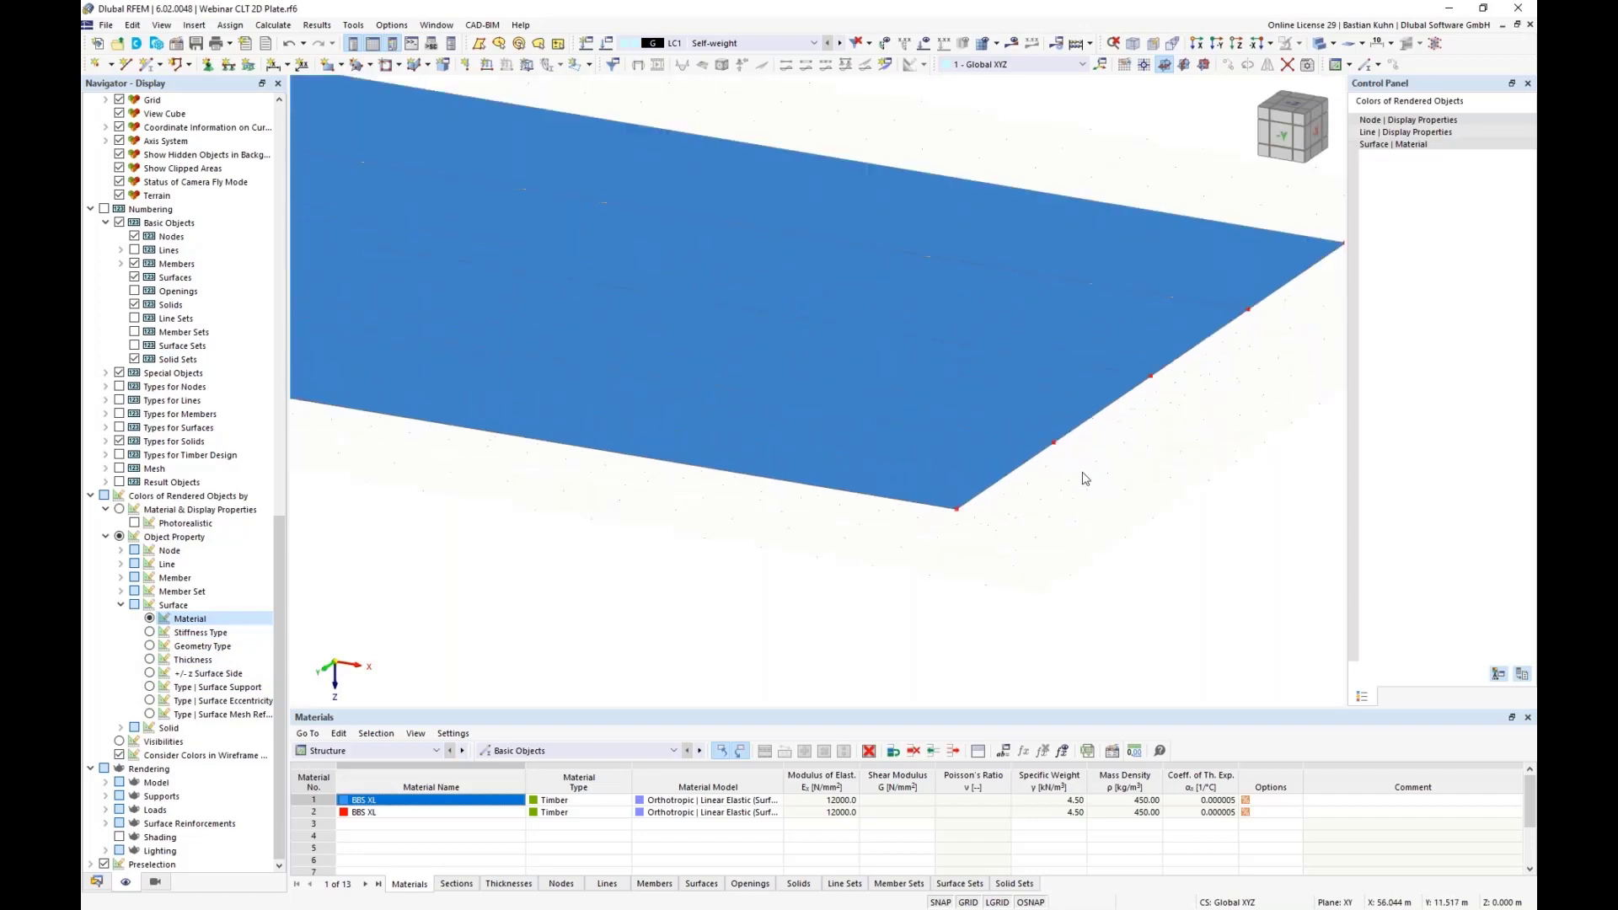
left_click(105, 782)
left_click(120, 783)
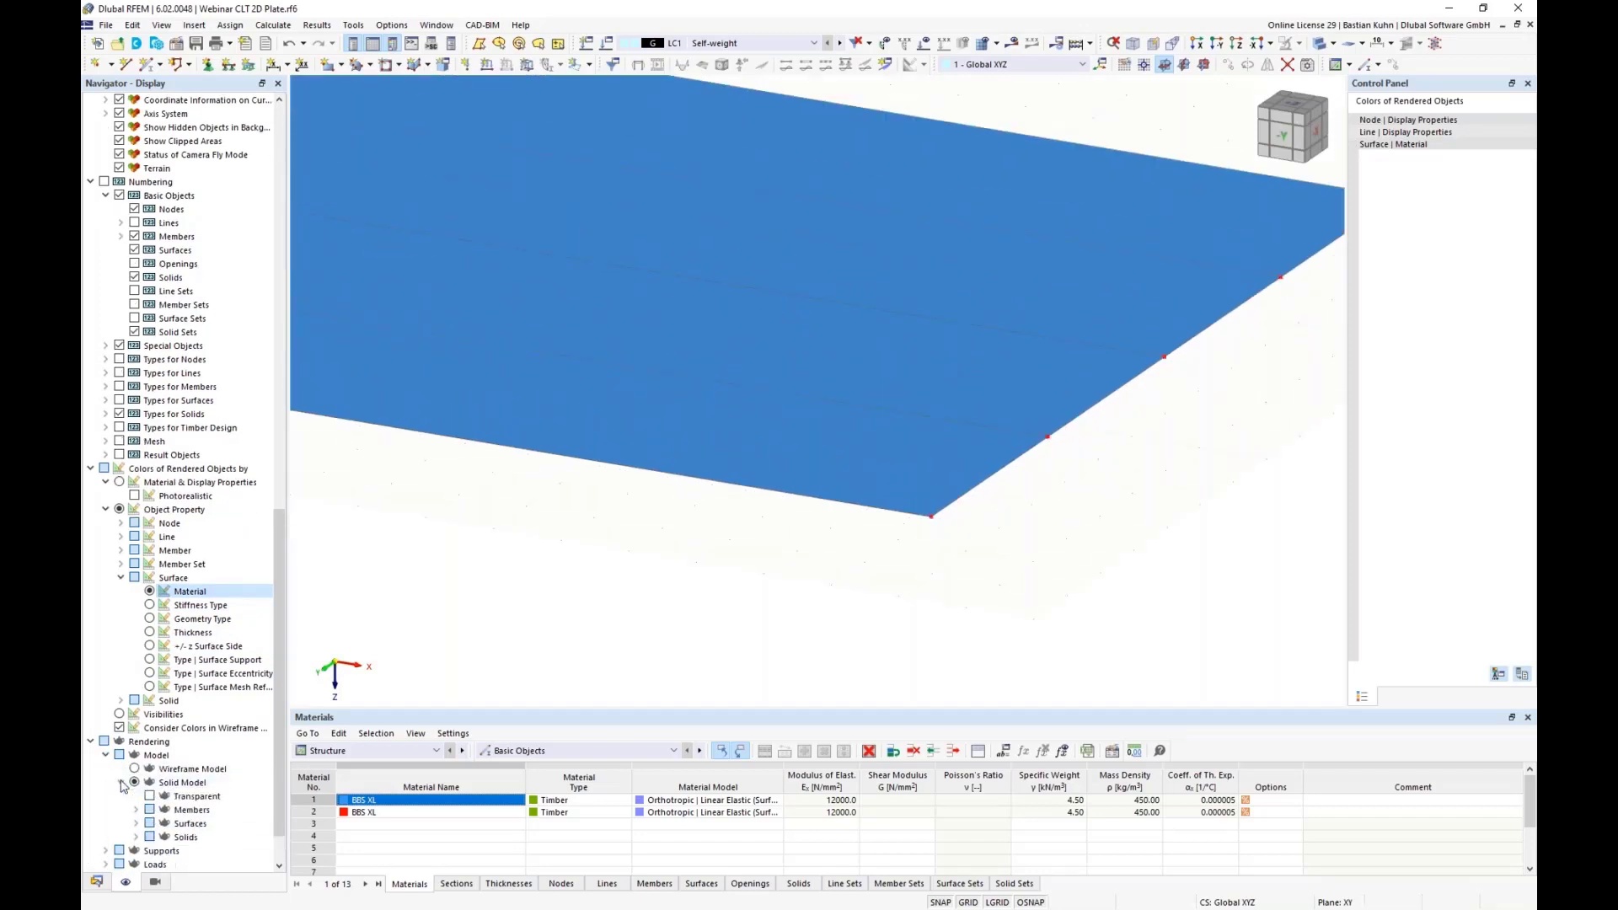
scroll(126, 788, "down", 2)
left_click(136, 768)
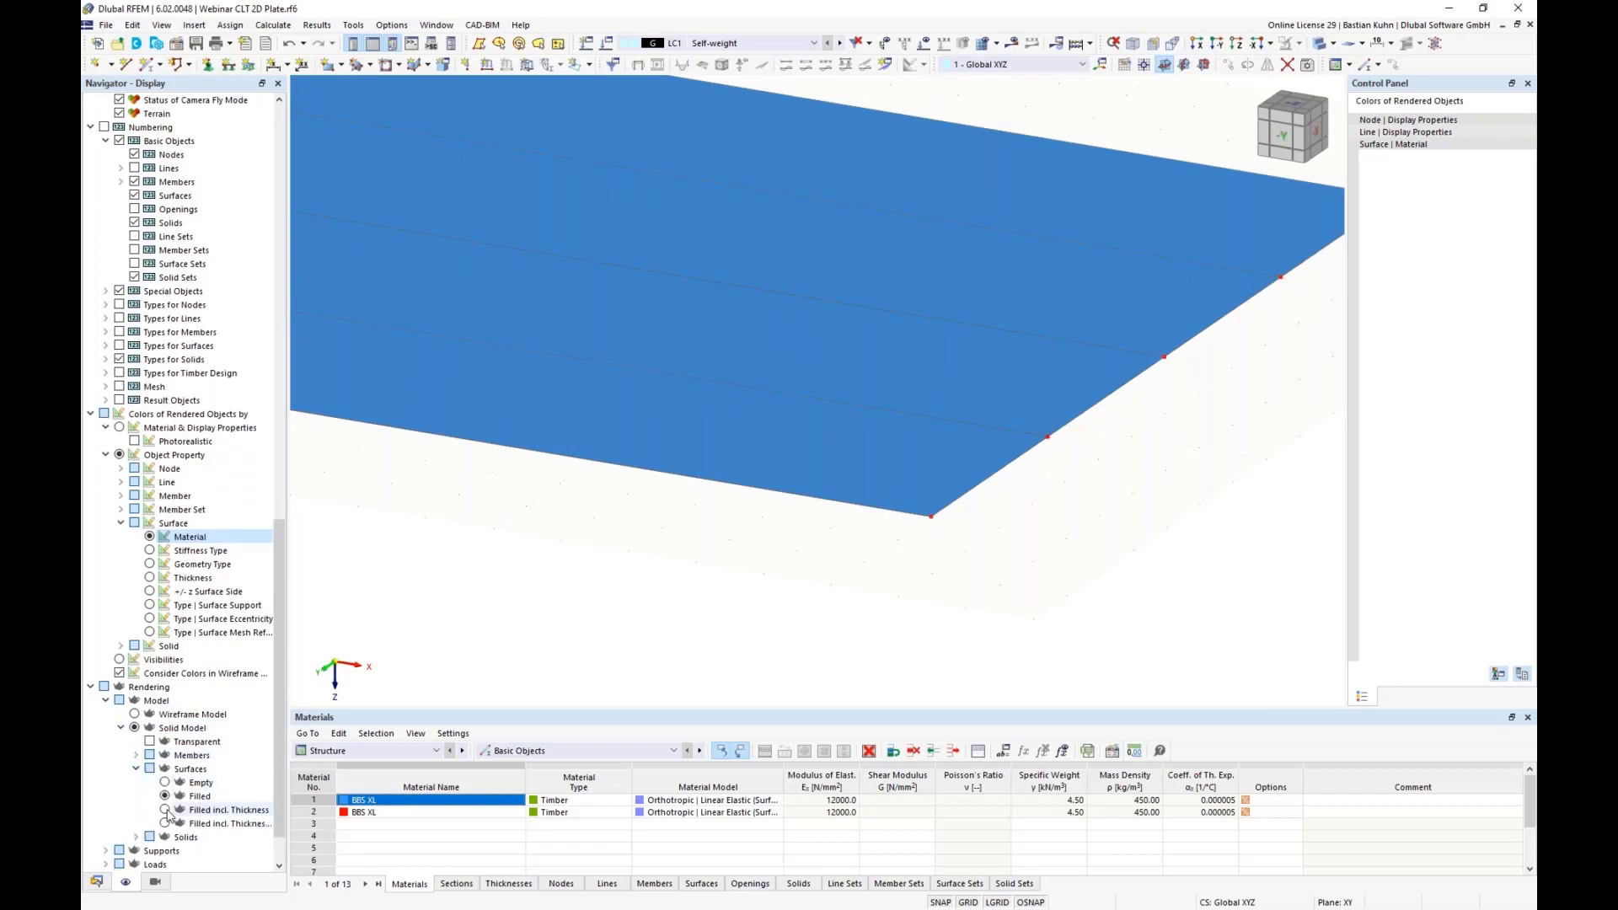
left_click(165, 810)
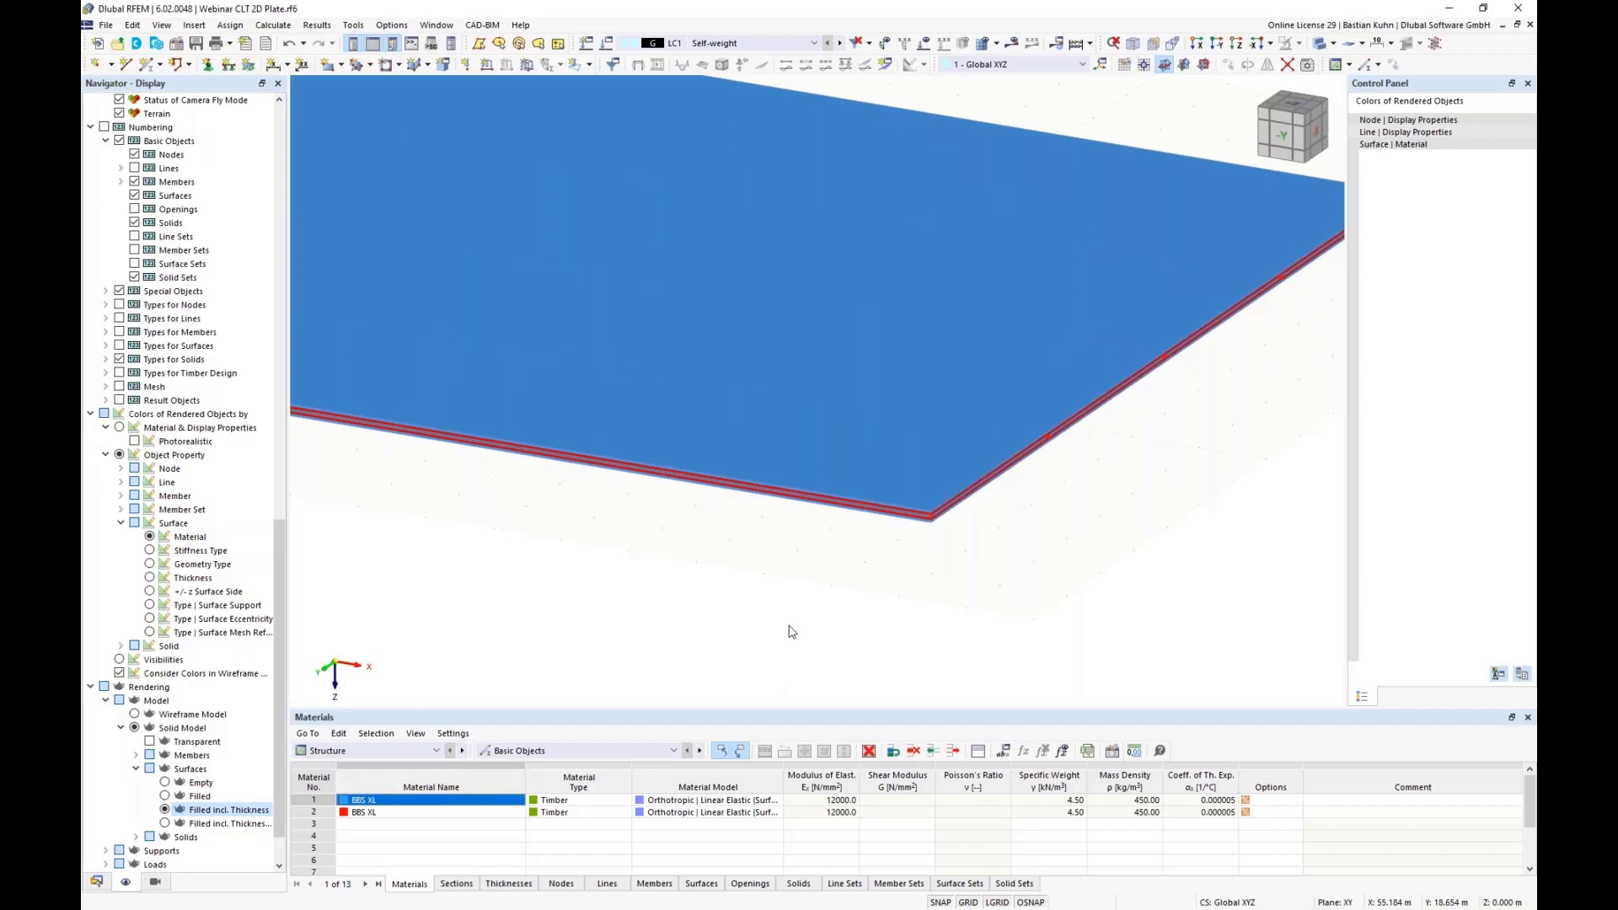
scroll(948, 531, "up", 3)
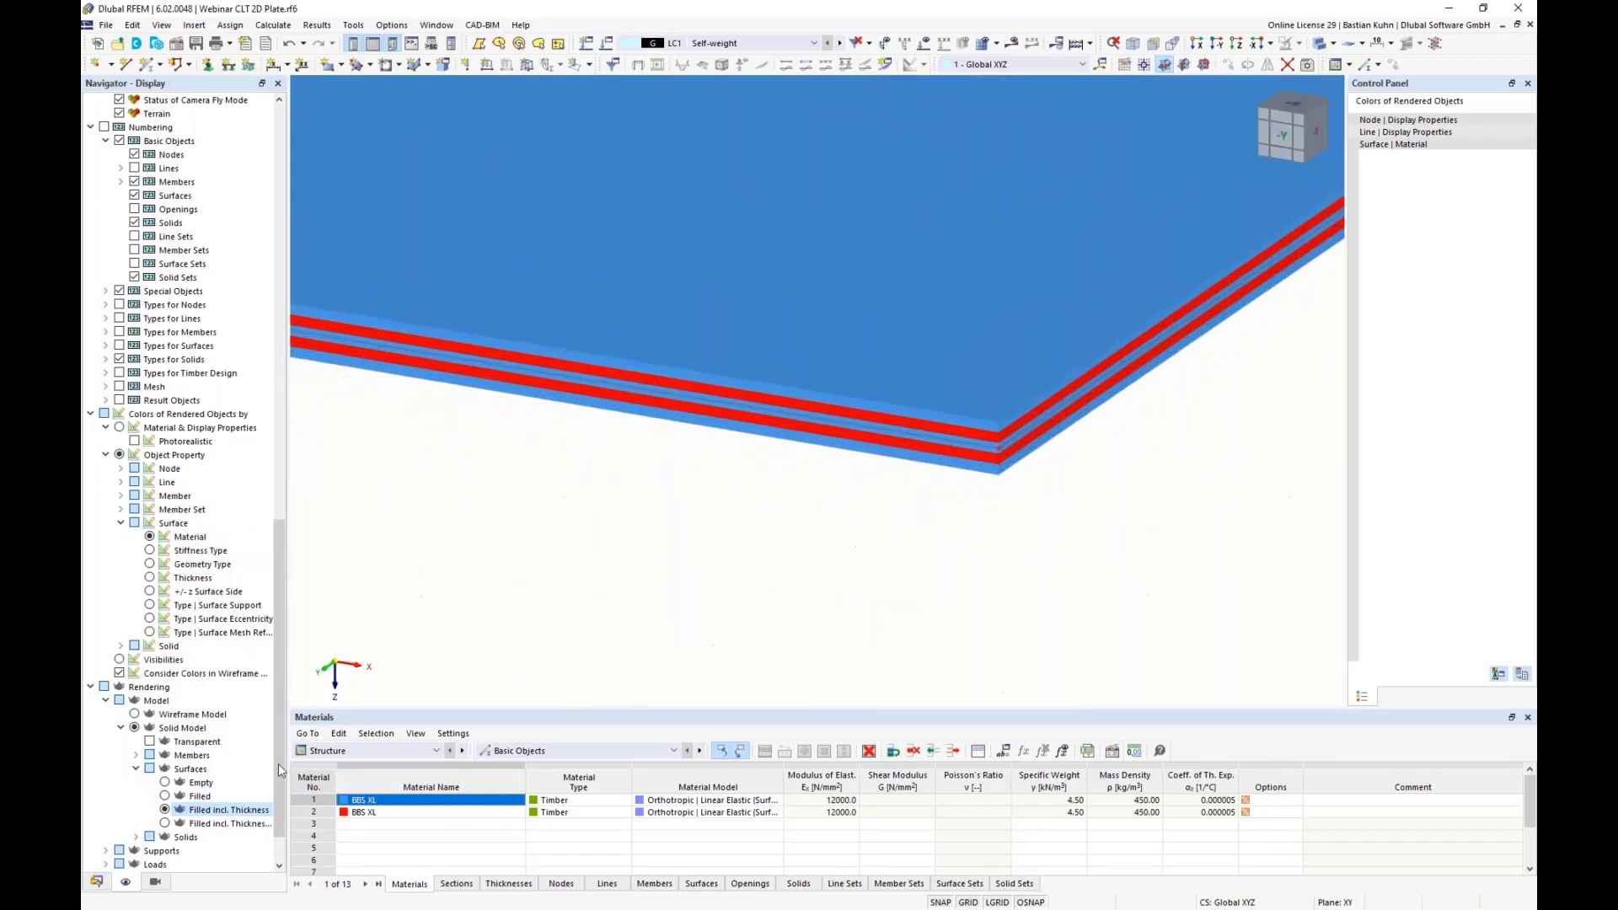
View the plate in the Z-direction and turn on the display of the surfaces' layer directions
left_click_drag(276, 680, 272, 263)
scroll(491, 534, "down", 5)
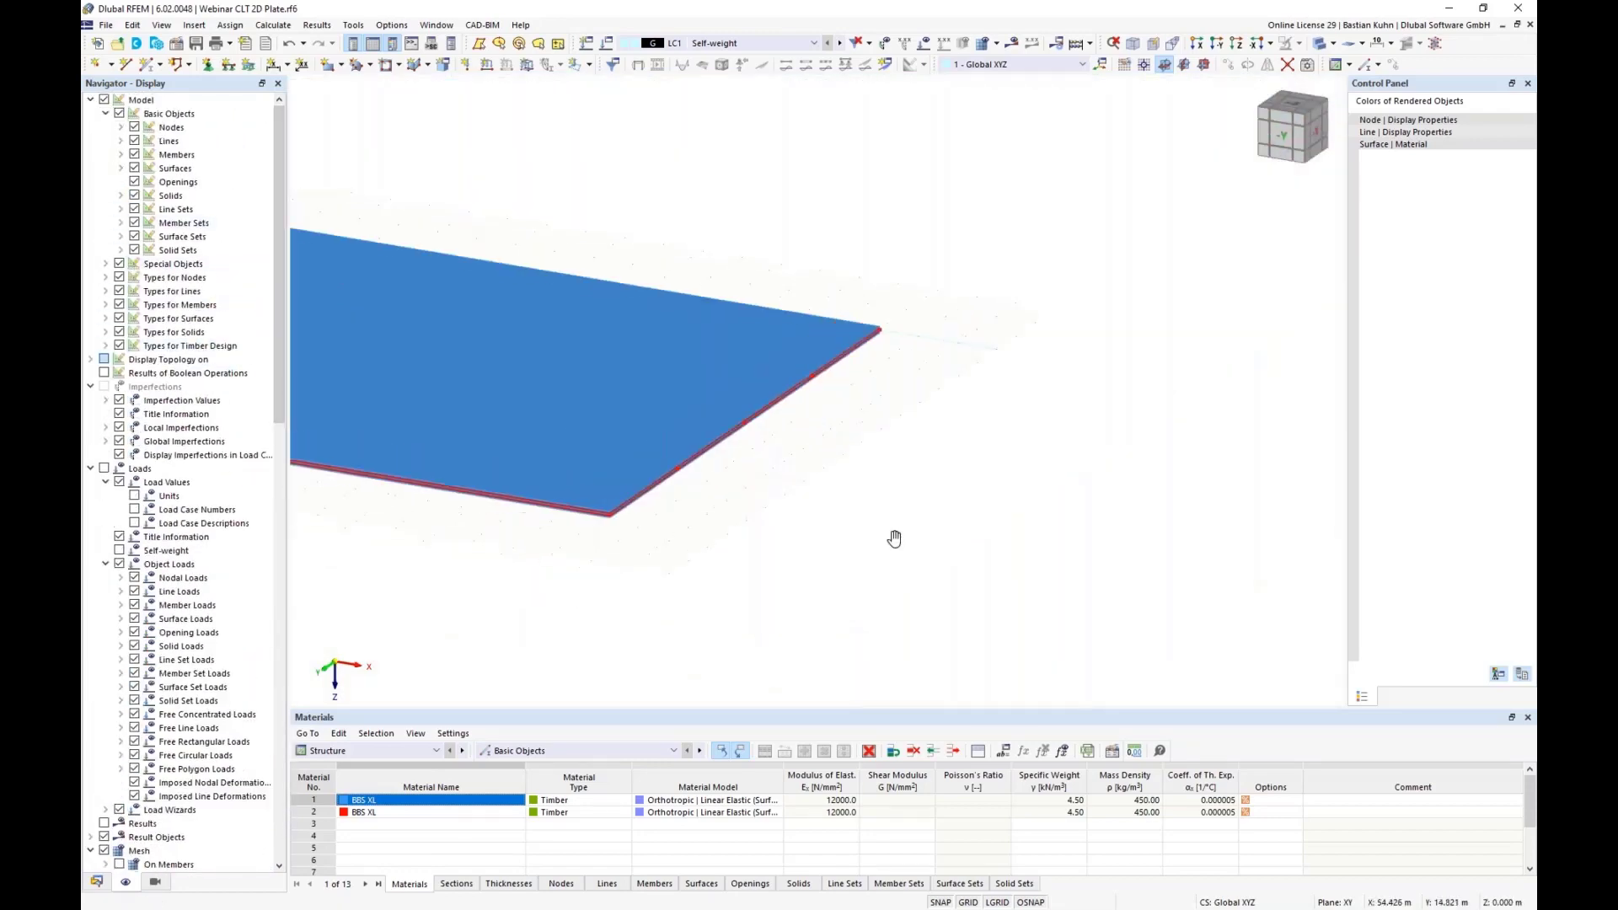
middle_click_drag(896, 539, 1137, 481)
left_click(1236, 44)
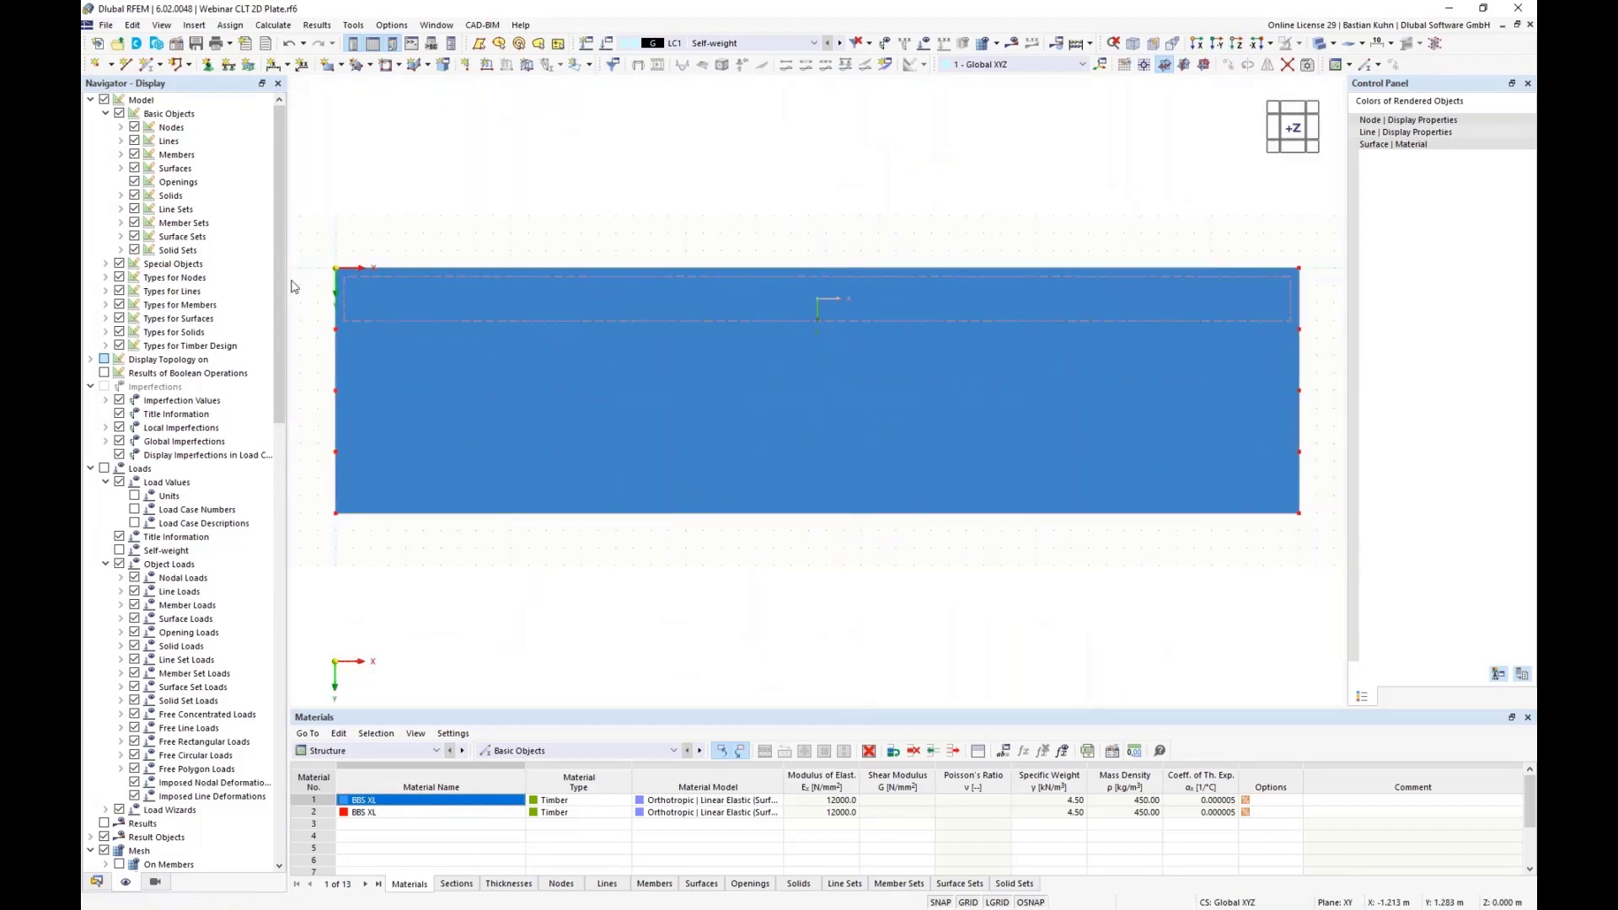
left_click(106, 320)
left_click(121, 170)
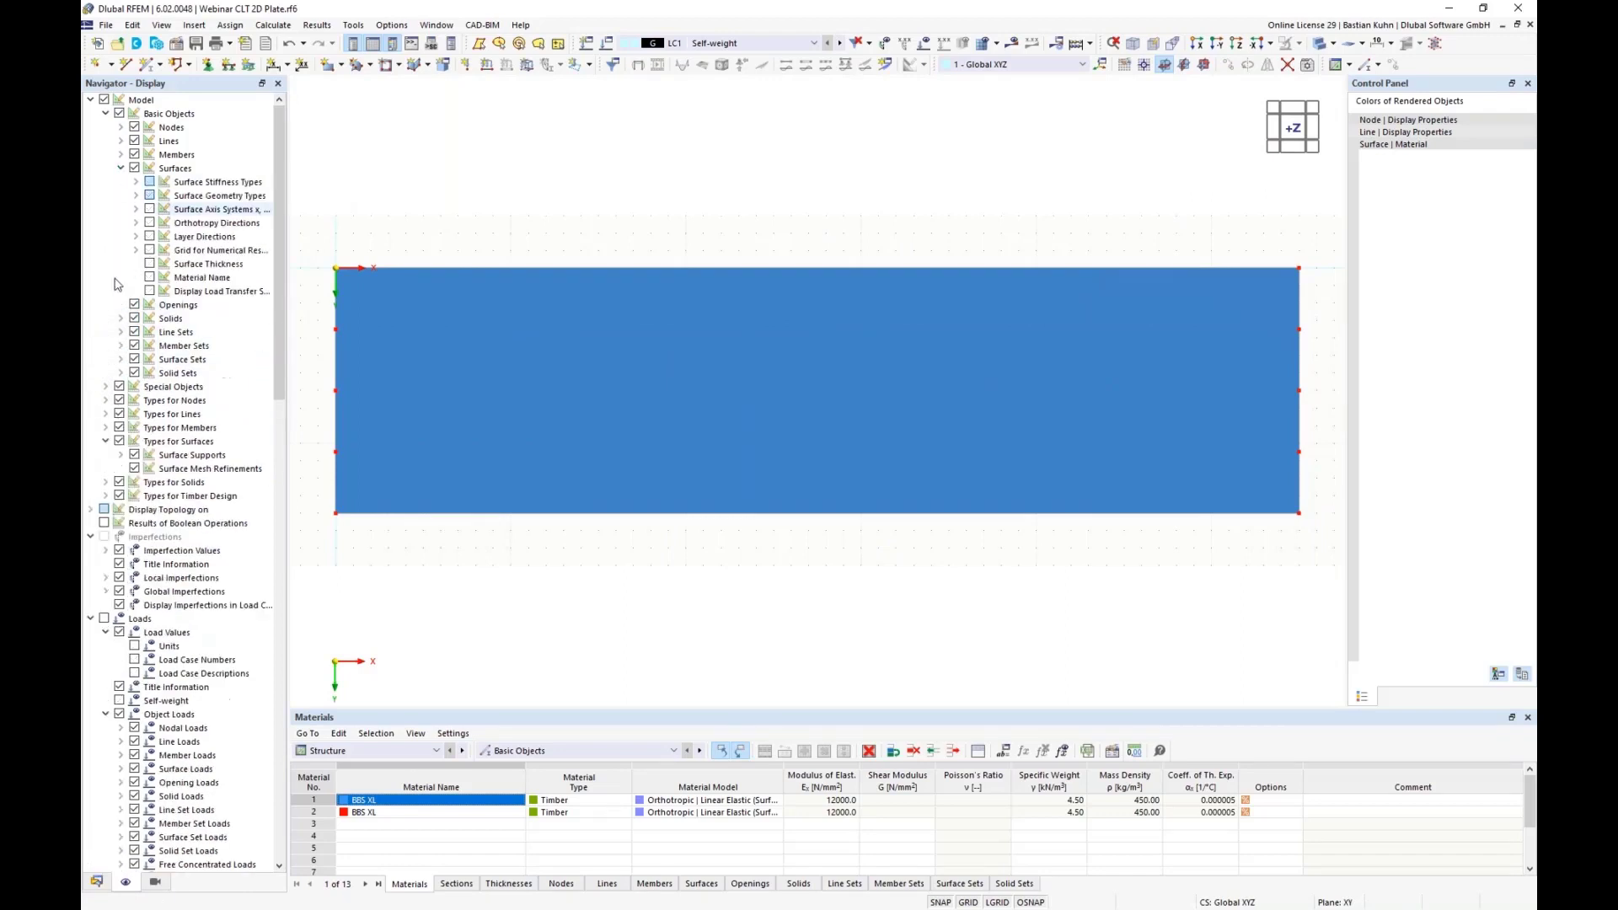
left_click(150, 224)
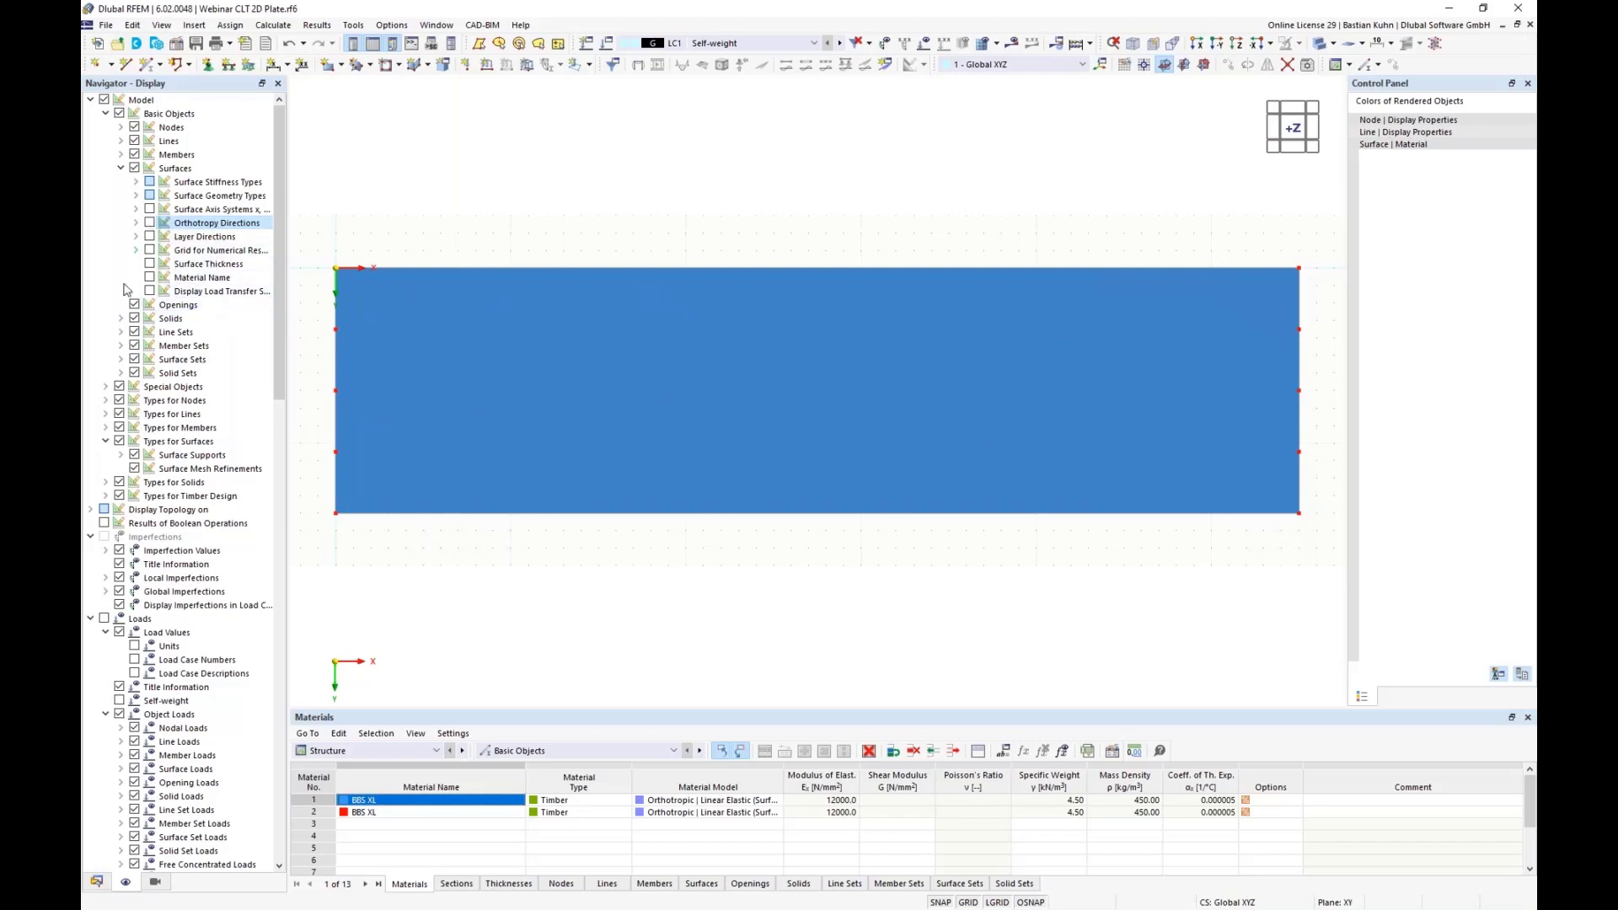
left_click(150, 237)
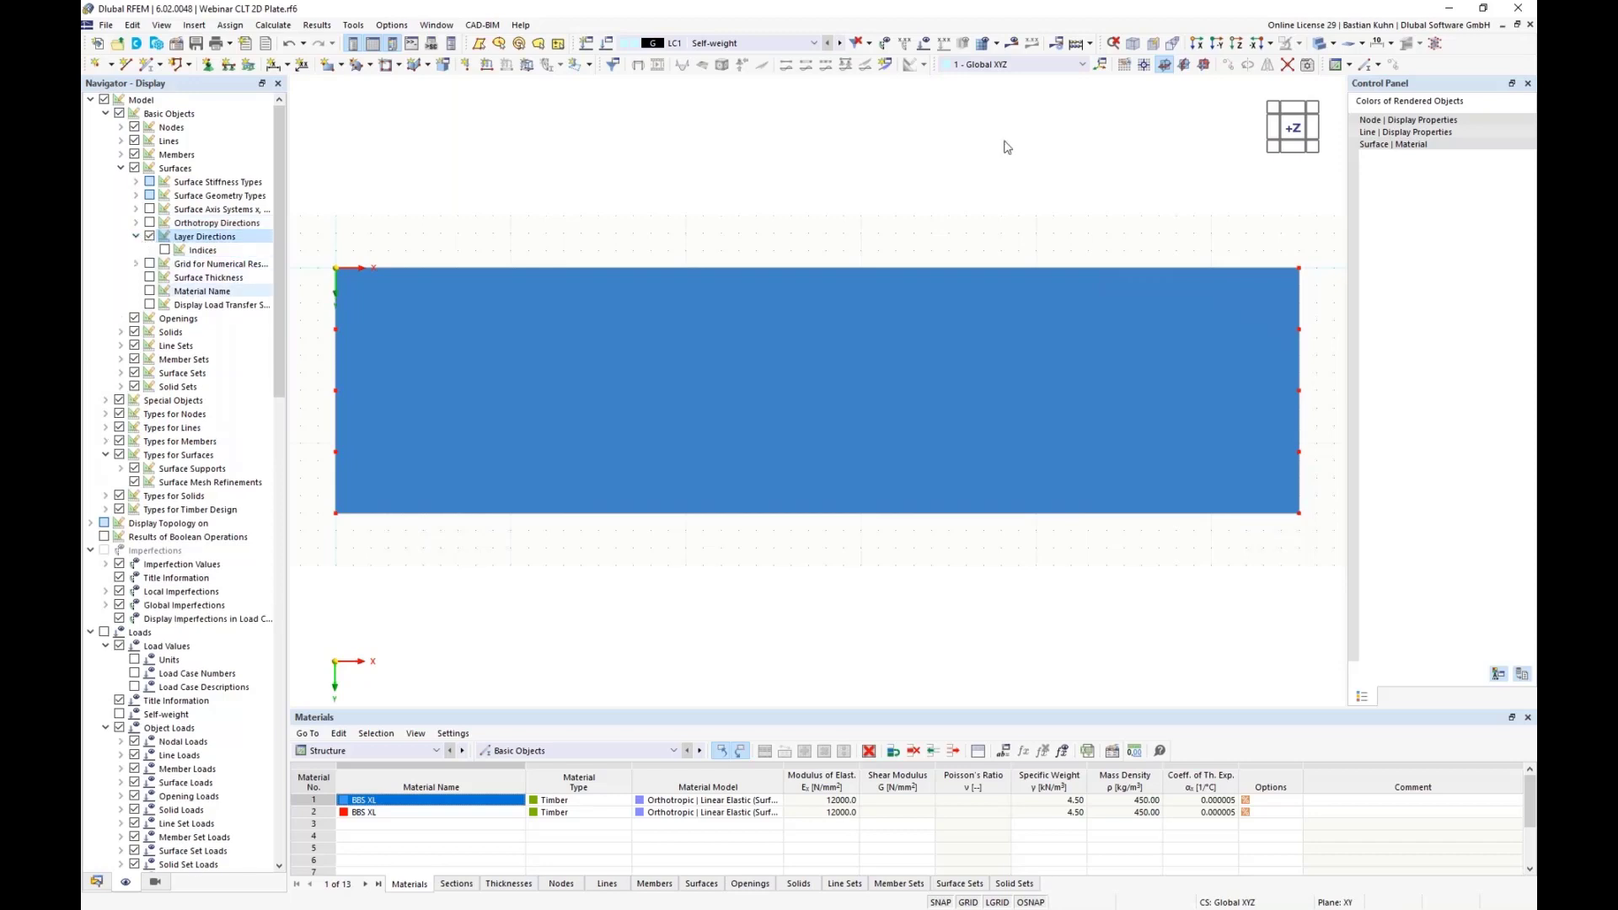
Switch the plate to wireframe, show the indices of the layer directions and examine them on the strips
left_click(1319, 43)
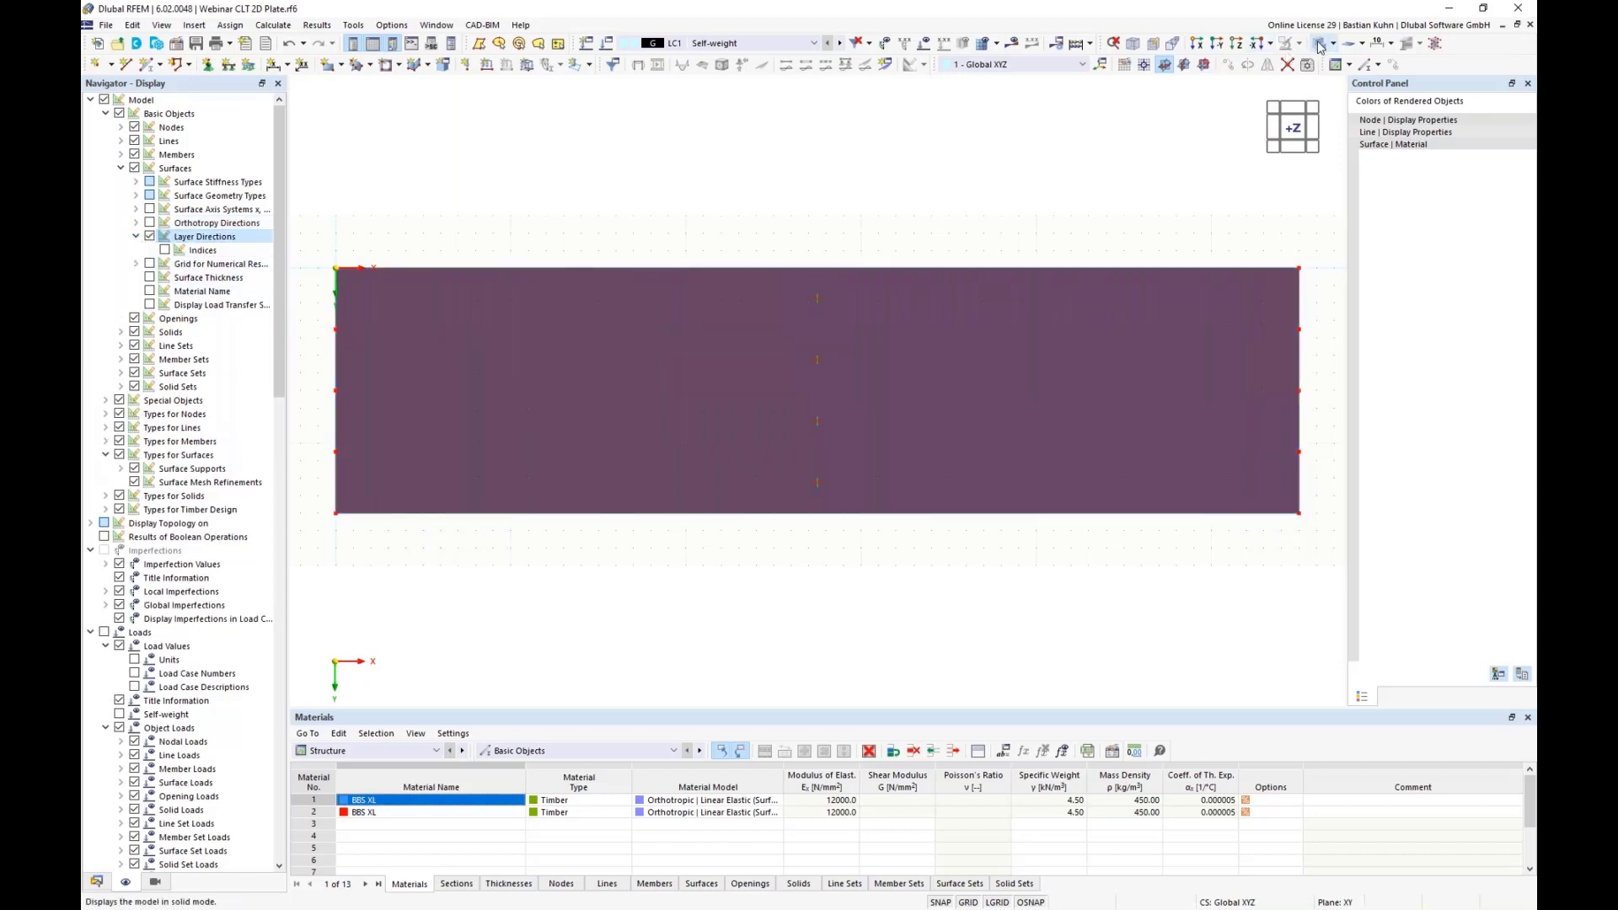
left_click(1319, 43)
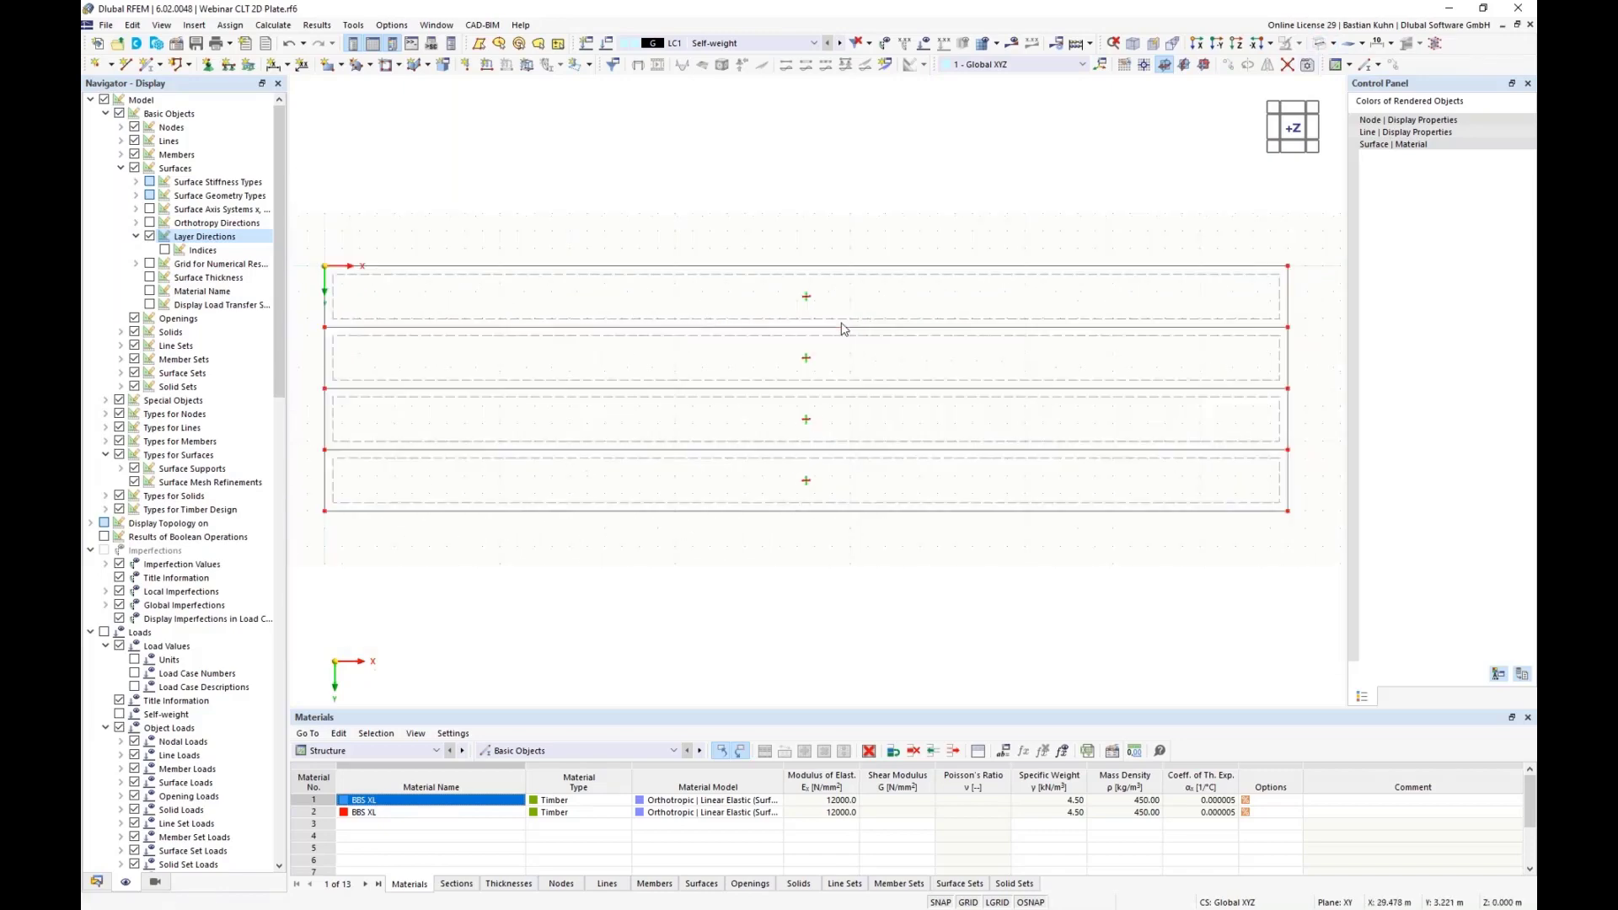
middle_click_drag(867, 383, 795, 362, "ctrl")
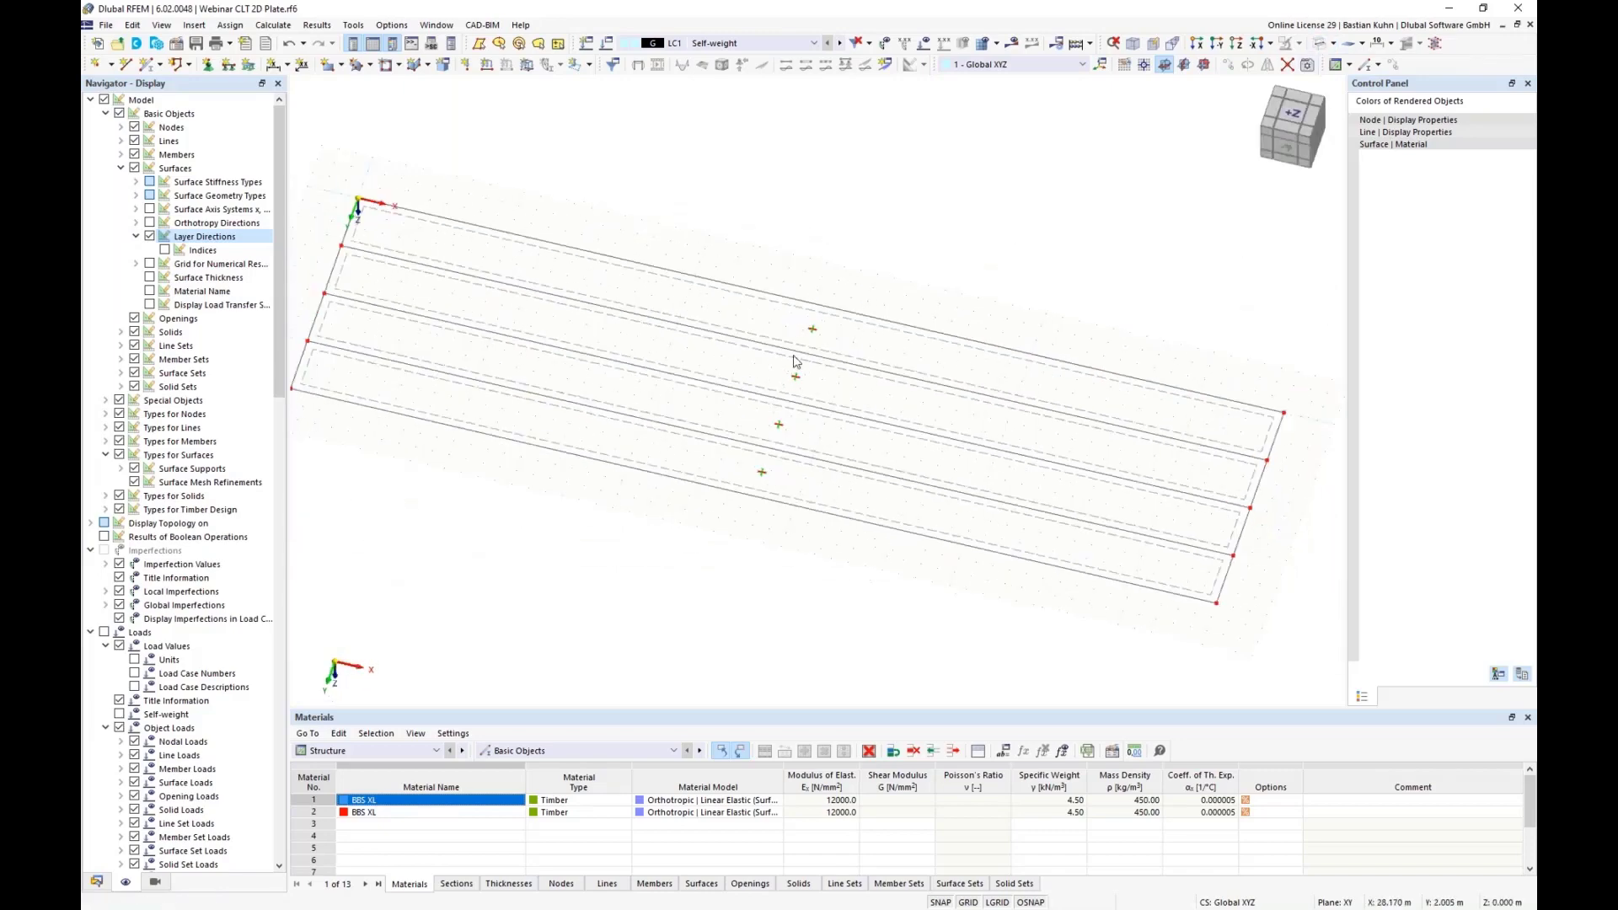
scroll(795, 362, "up", 4)
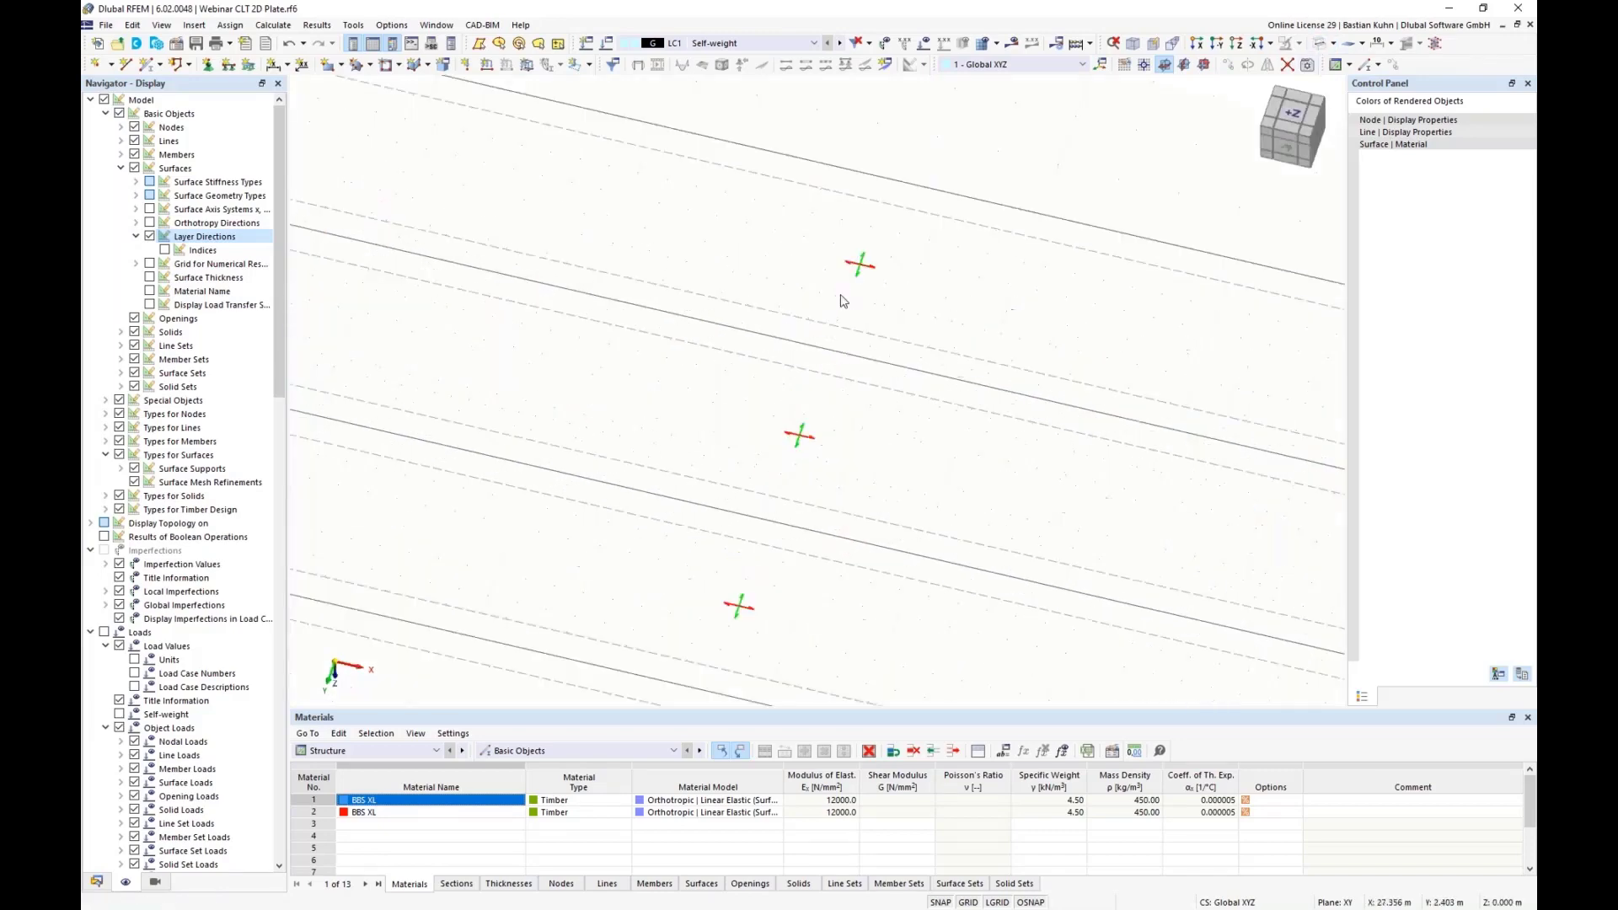
left_click(164, 251)
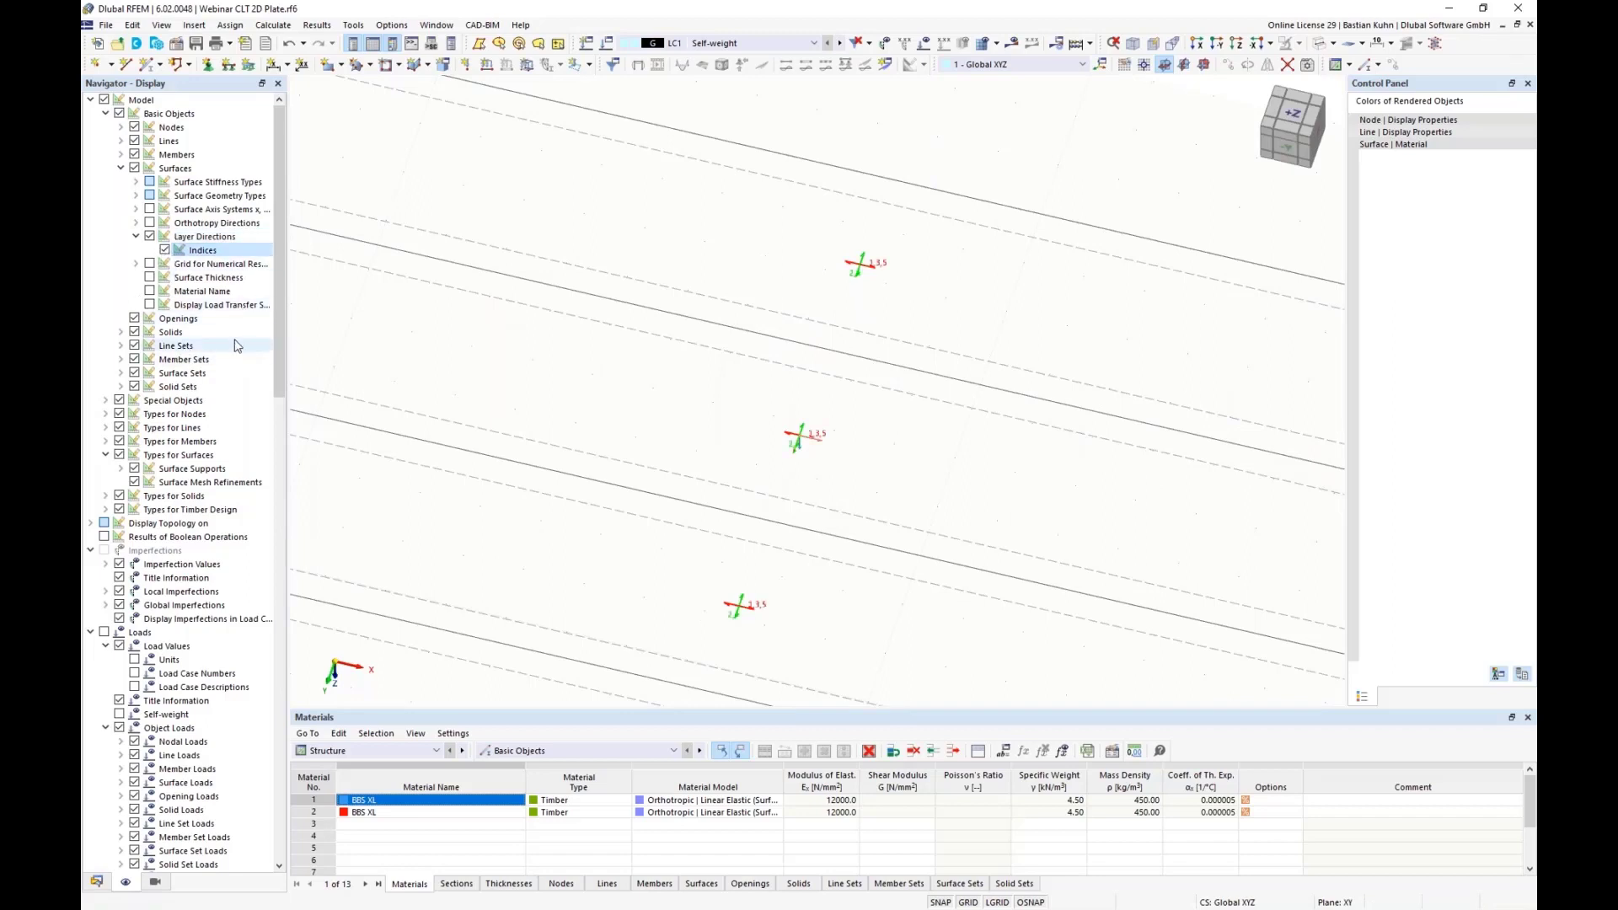
scroll(902, 274, "up", 2)
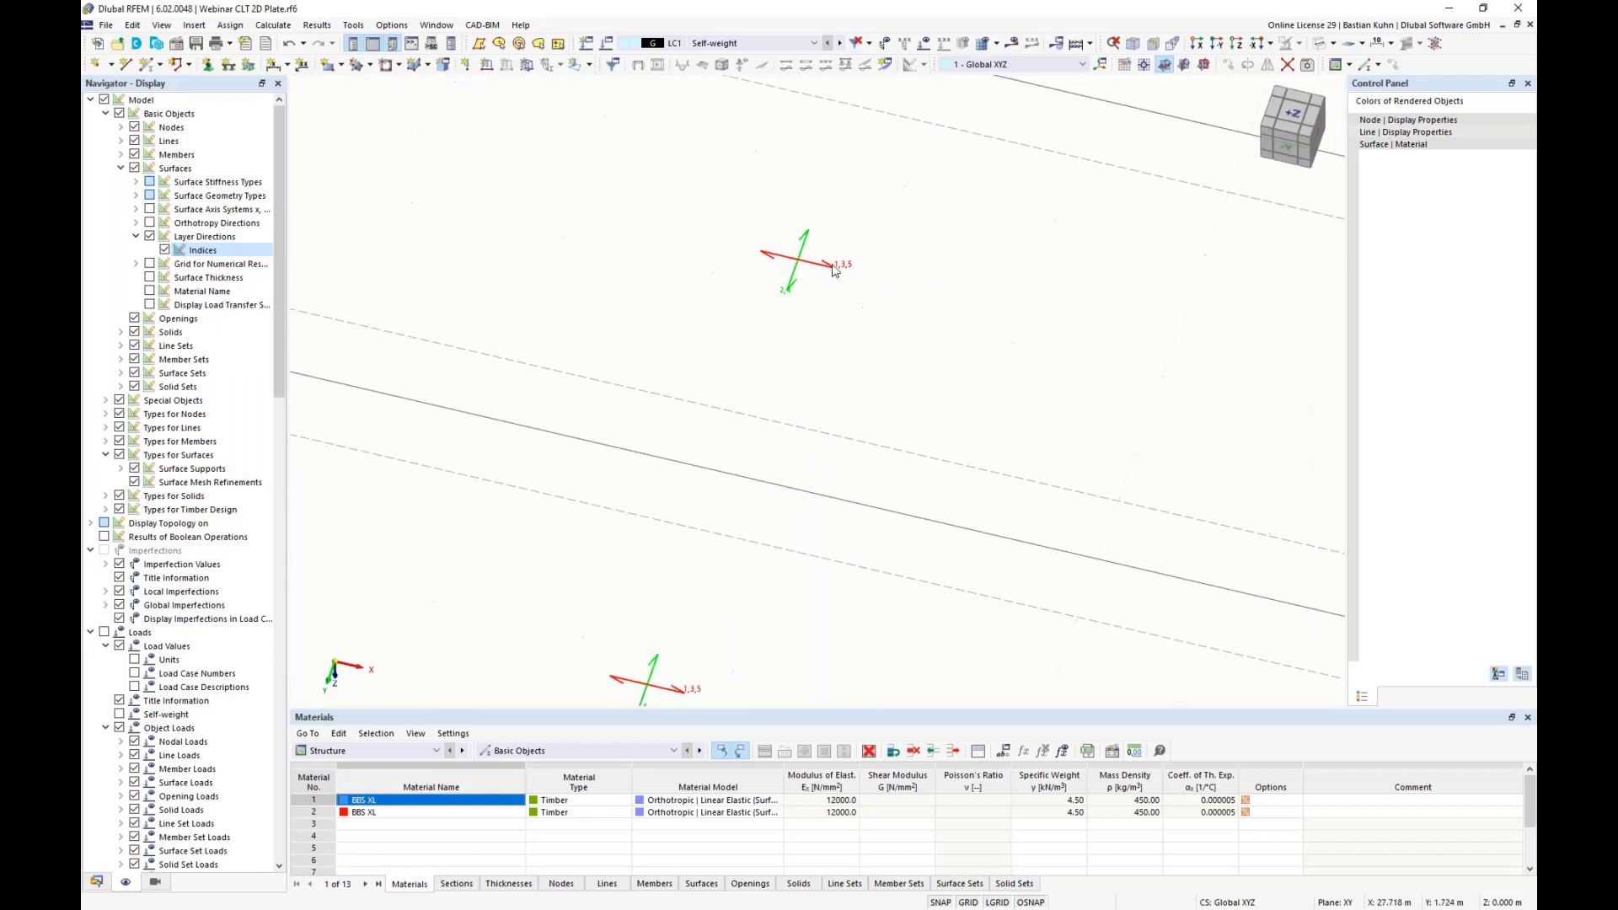
scroll(817, 308, "down", 1)
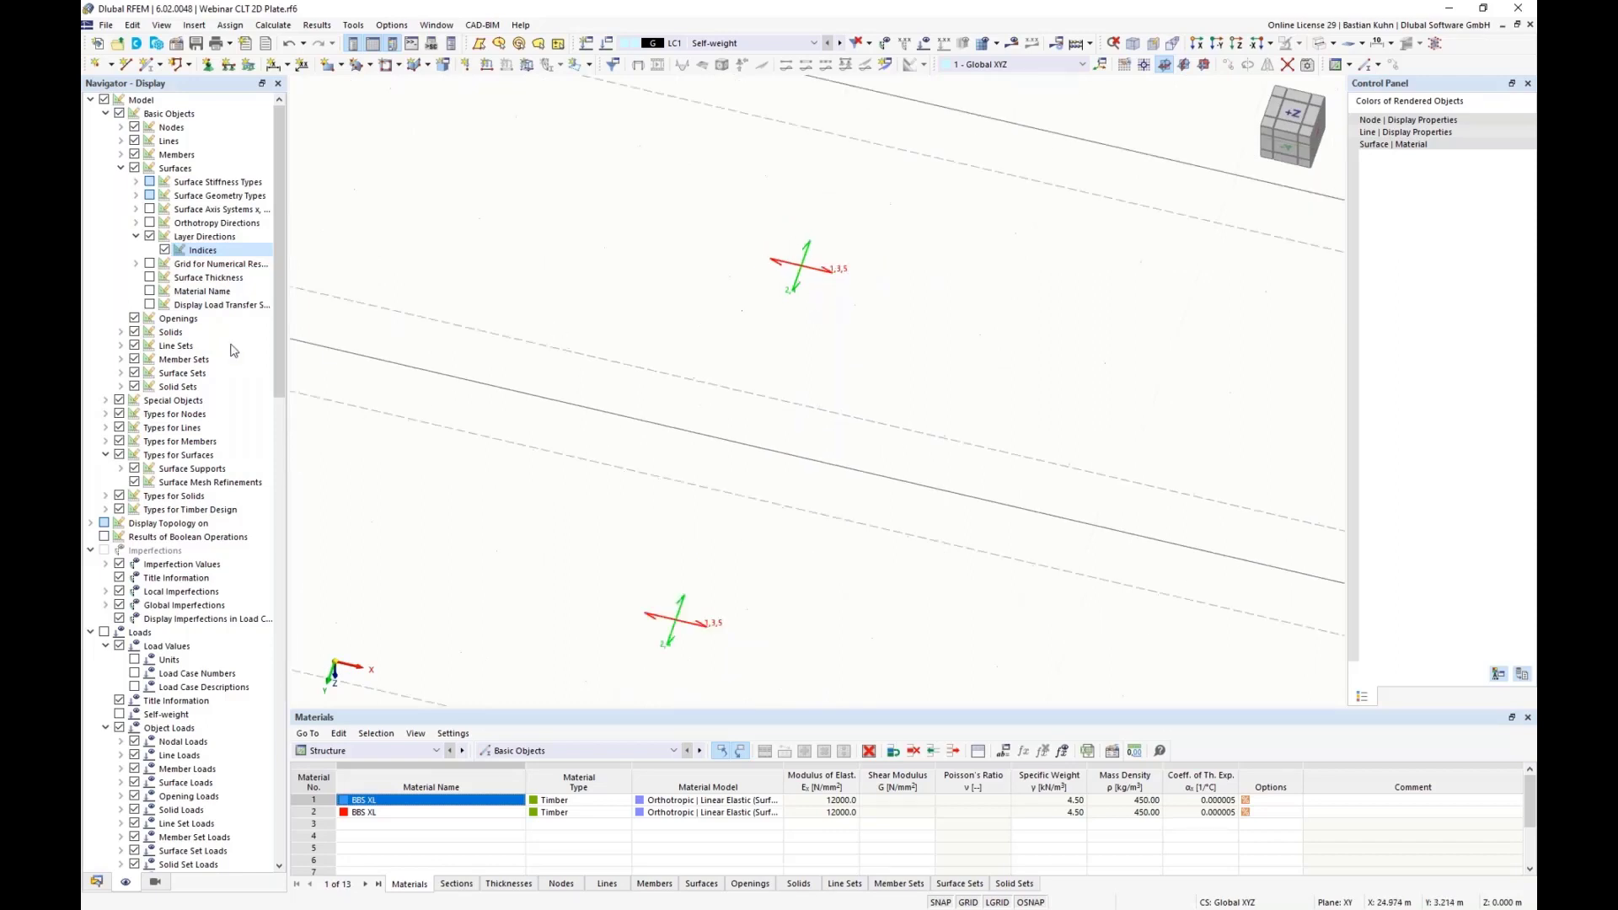
scroll(769, 328, "up", 4)
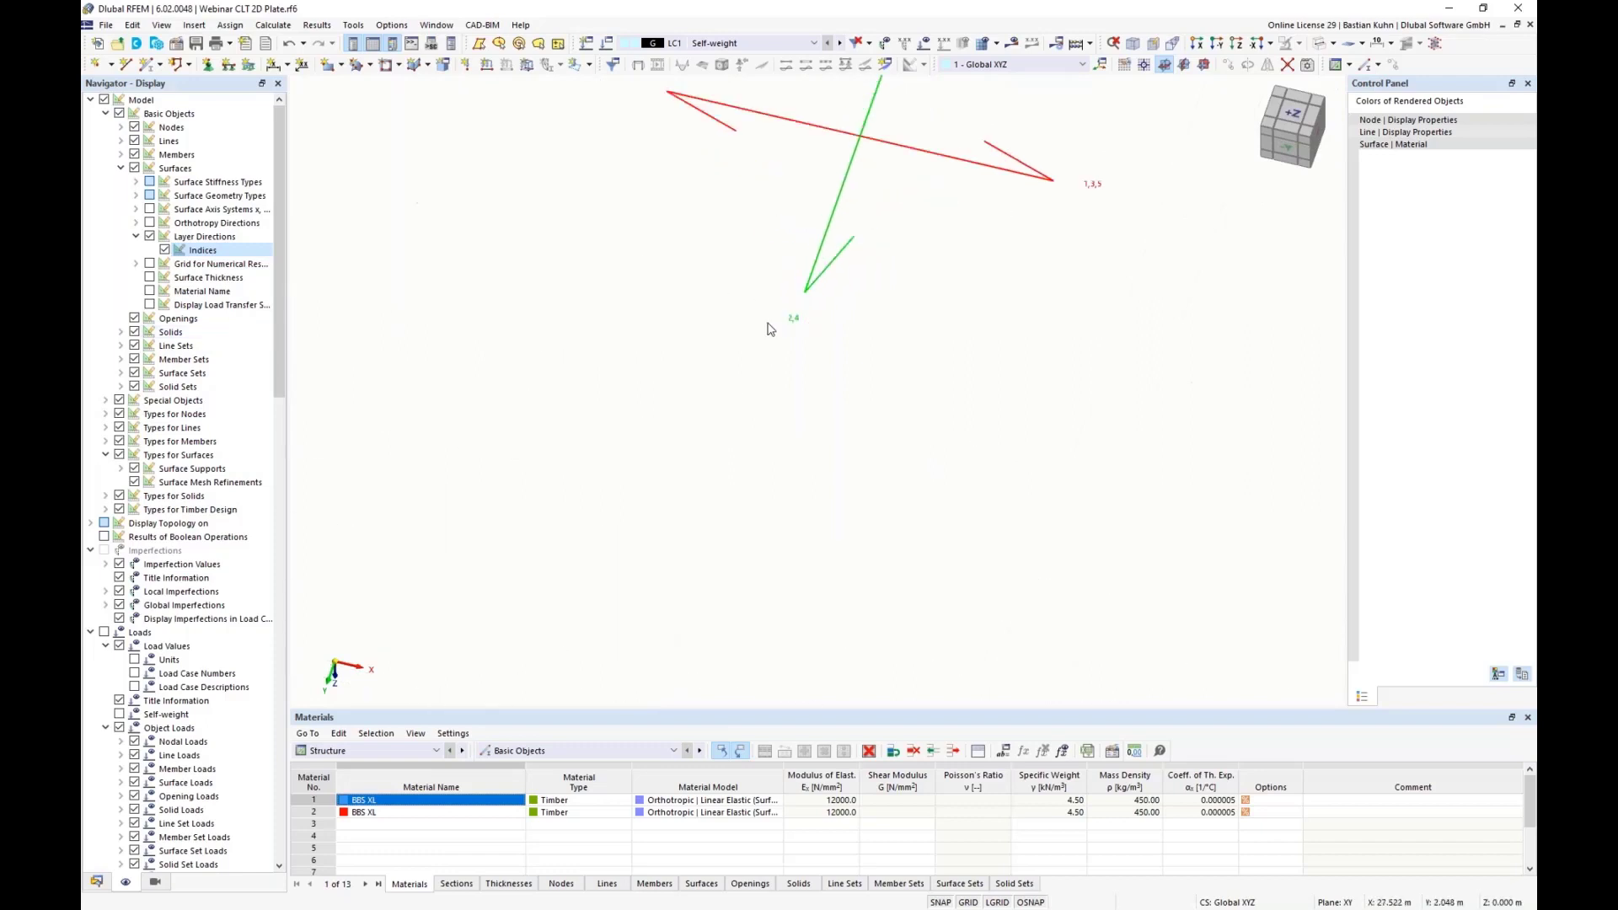
scroll(768, 328, "down", 4)
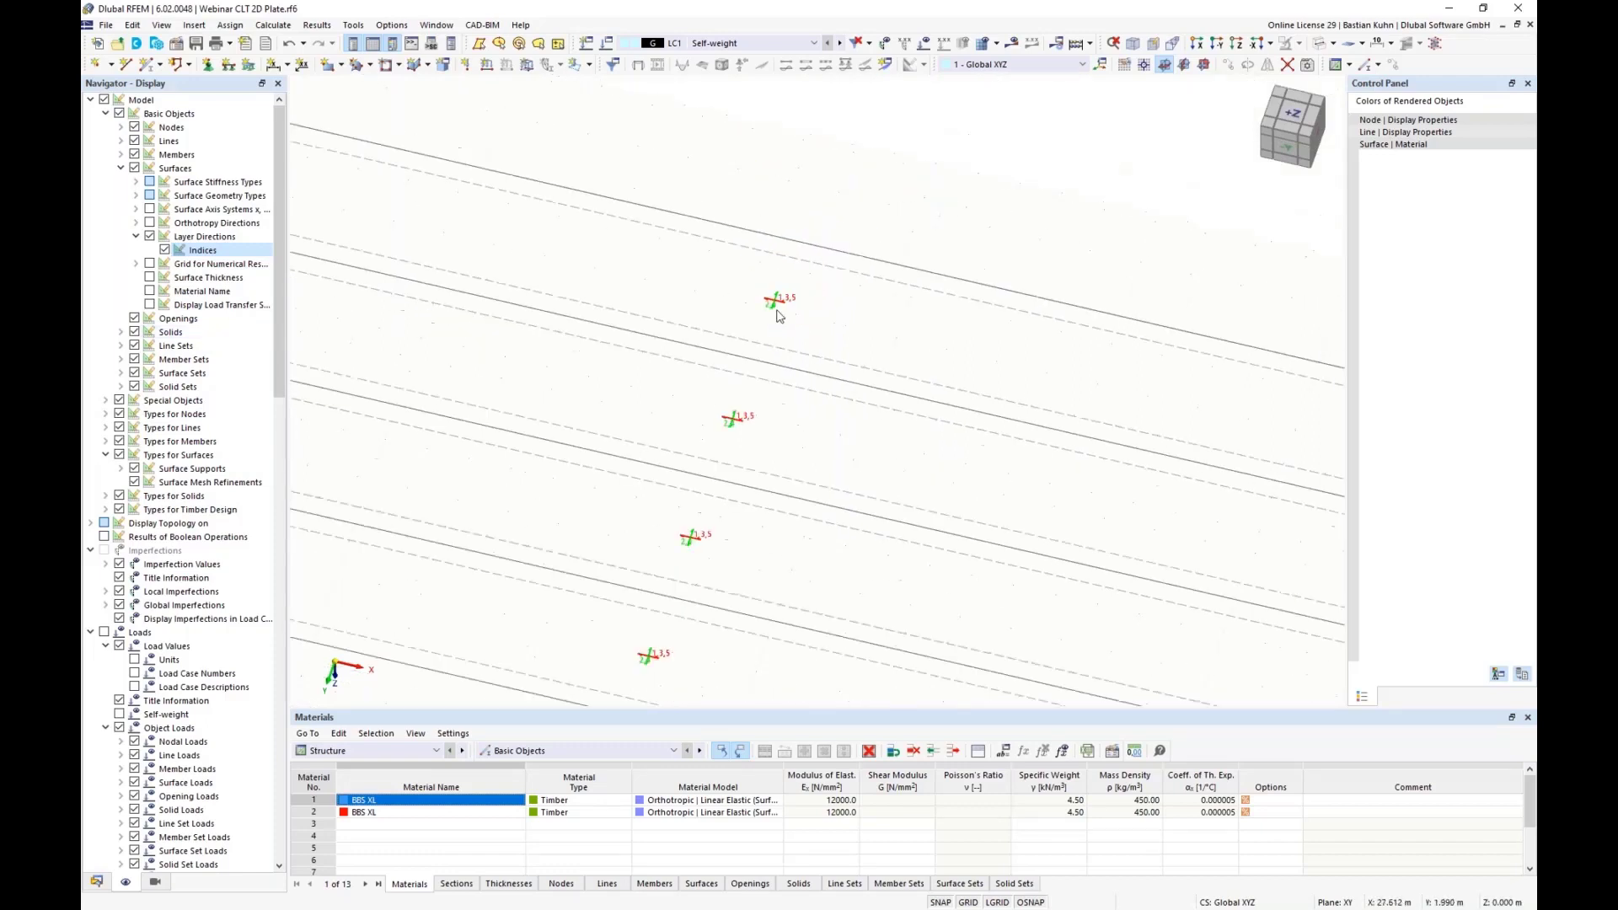
scroll(776, 315, "down", 2)
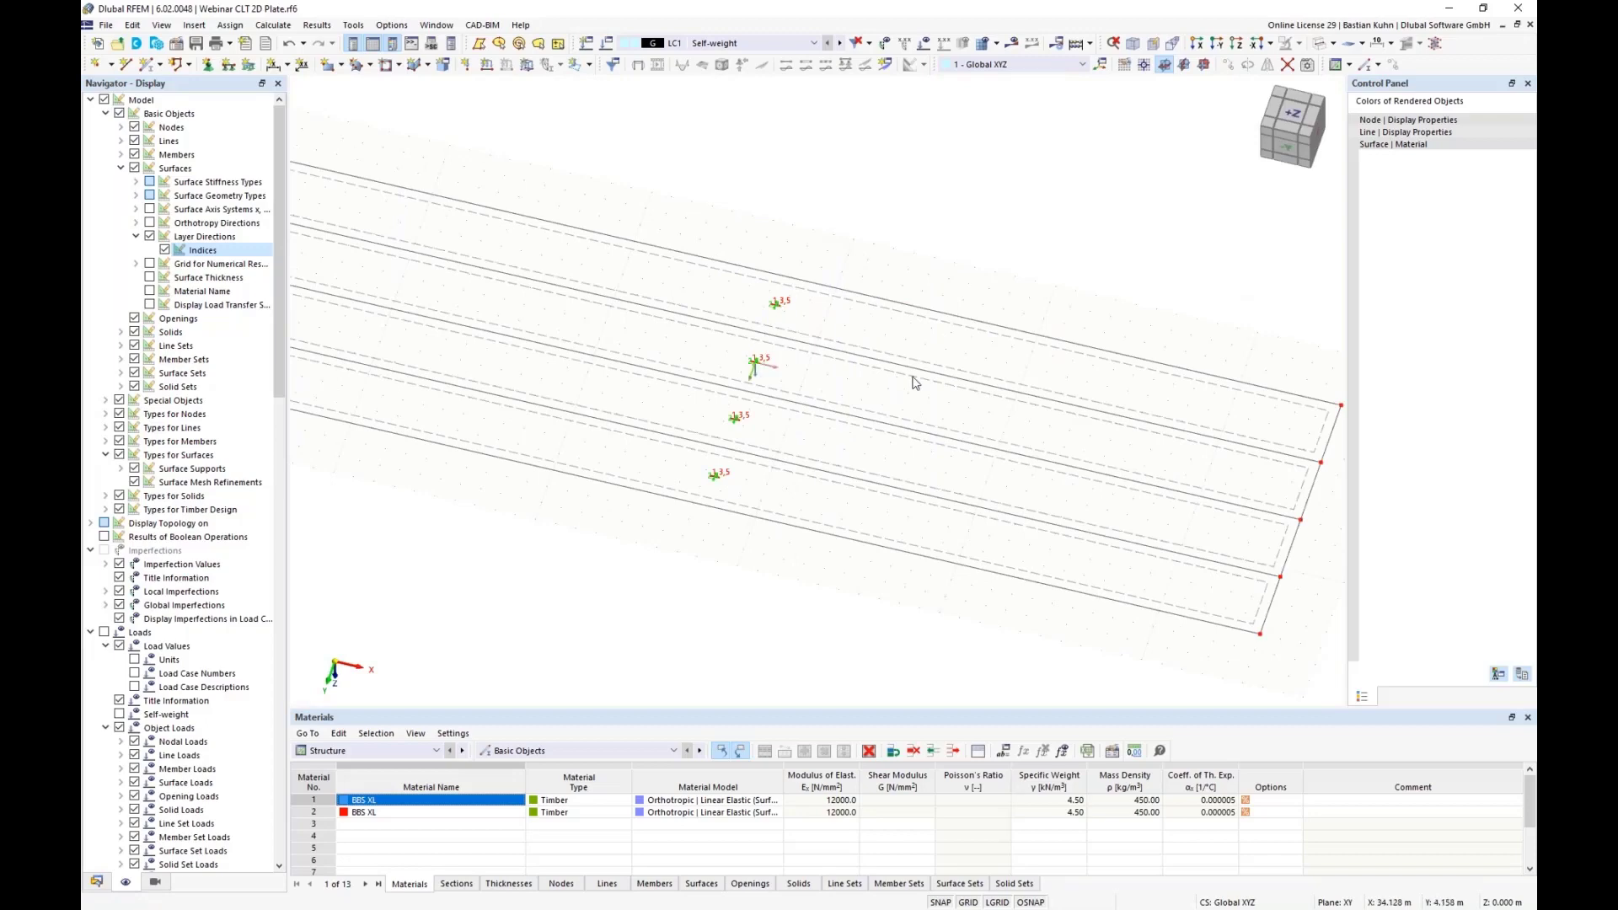
scroll(915, 383, "down", 3)
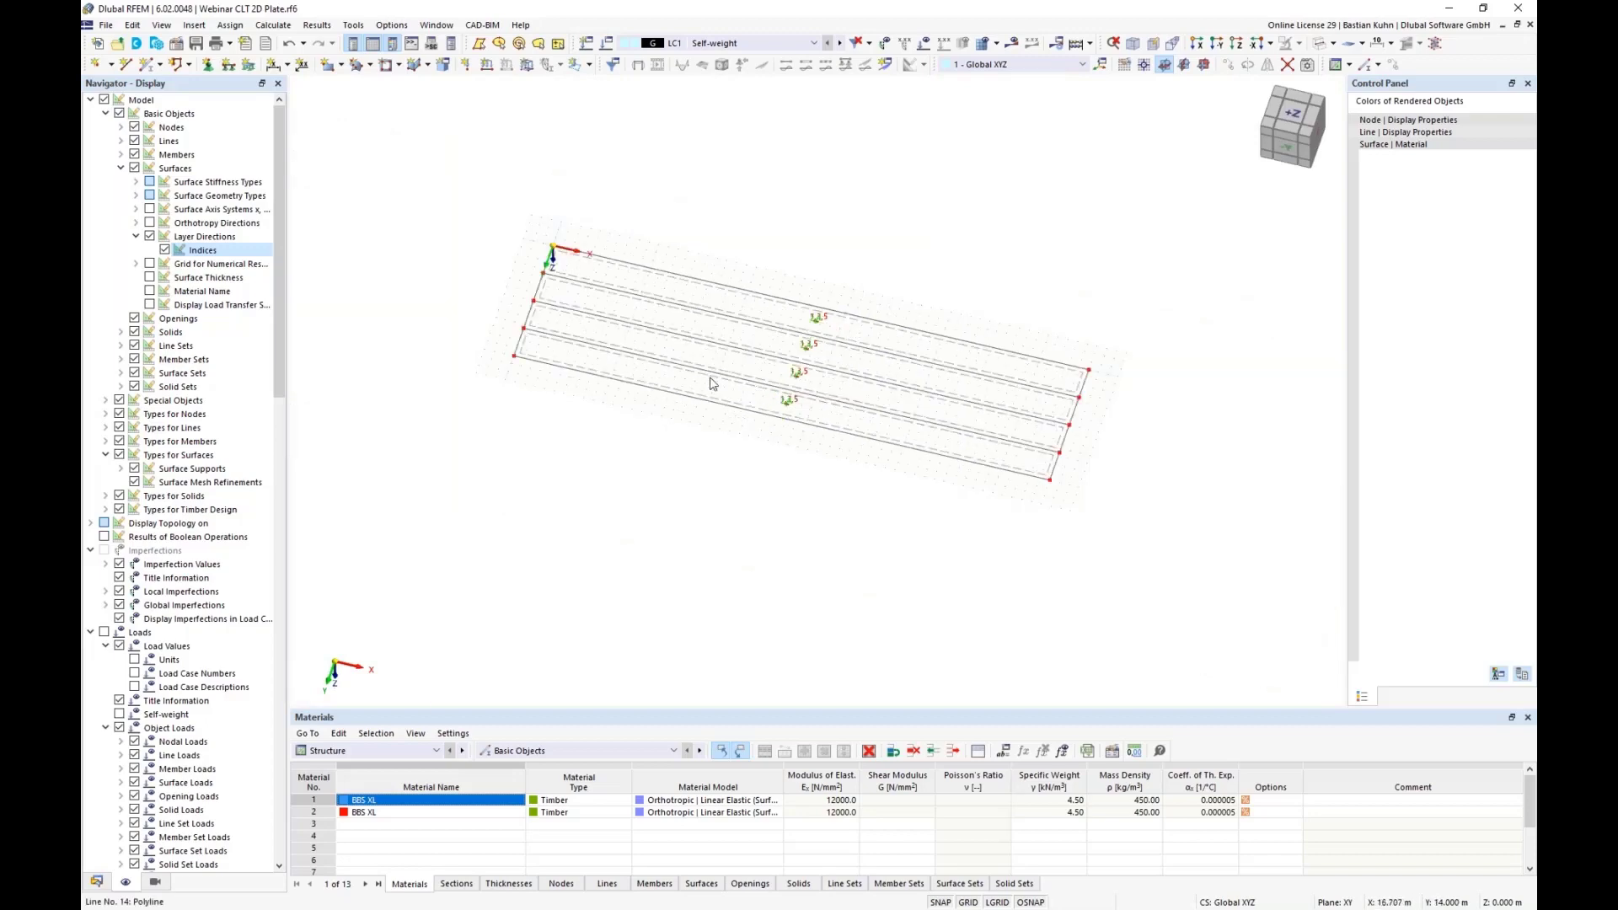
Return to the view in the Z-direction and hide the surfaces' layer directions
left_click(1233, 44)
scroll(919, 333, "down", 2)
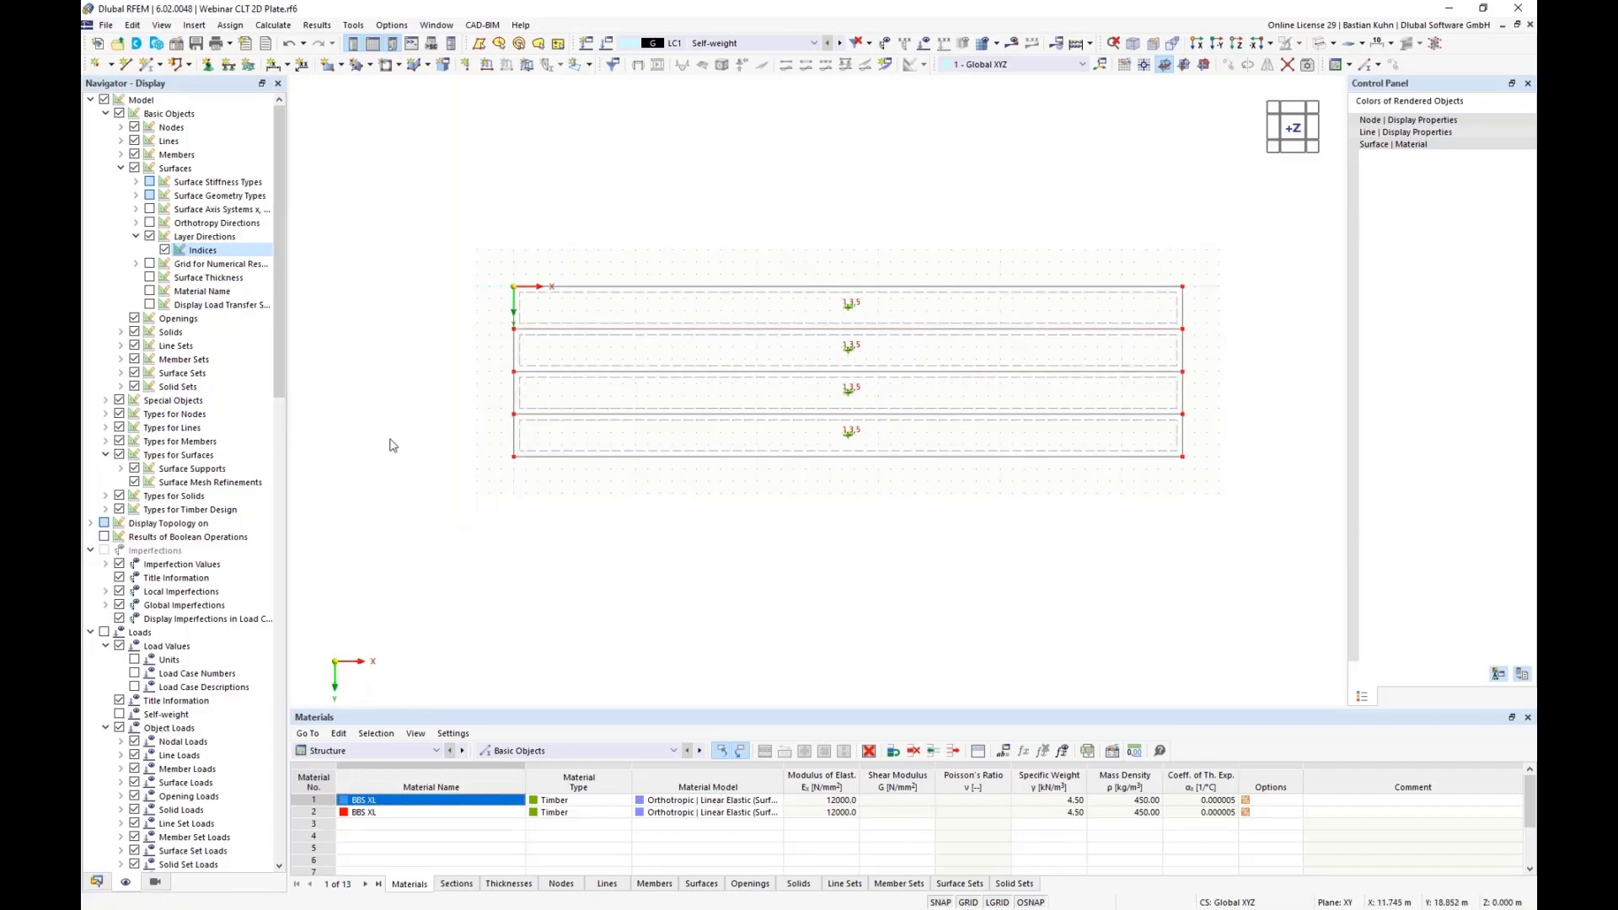
left_click(149, 236)
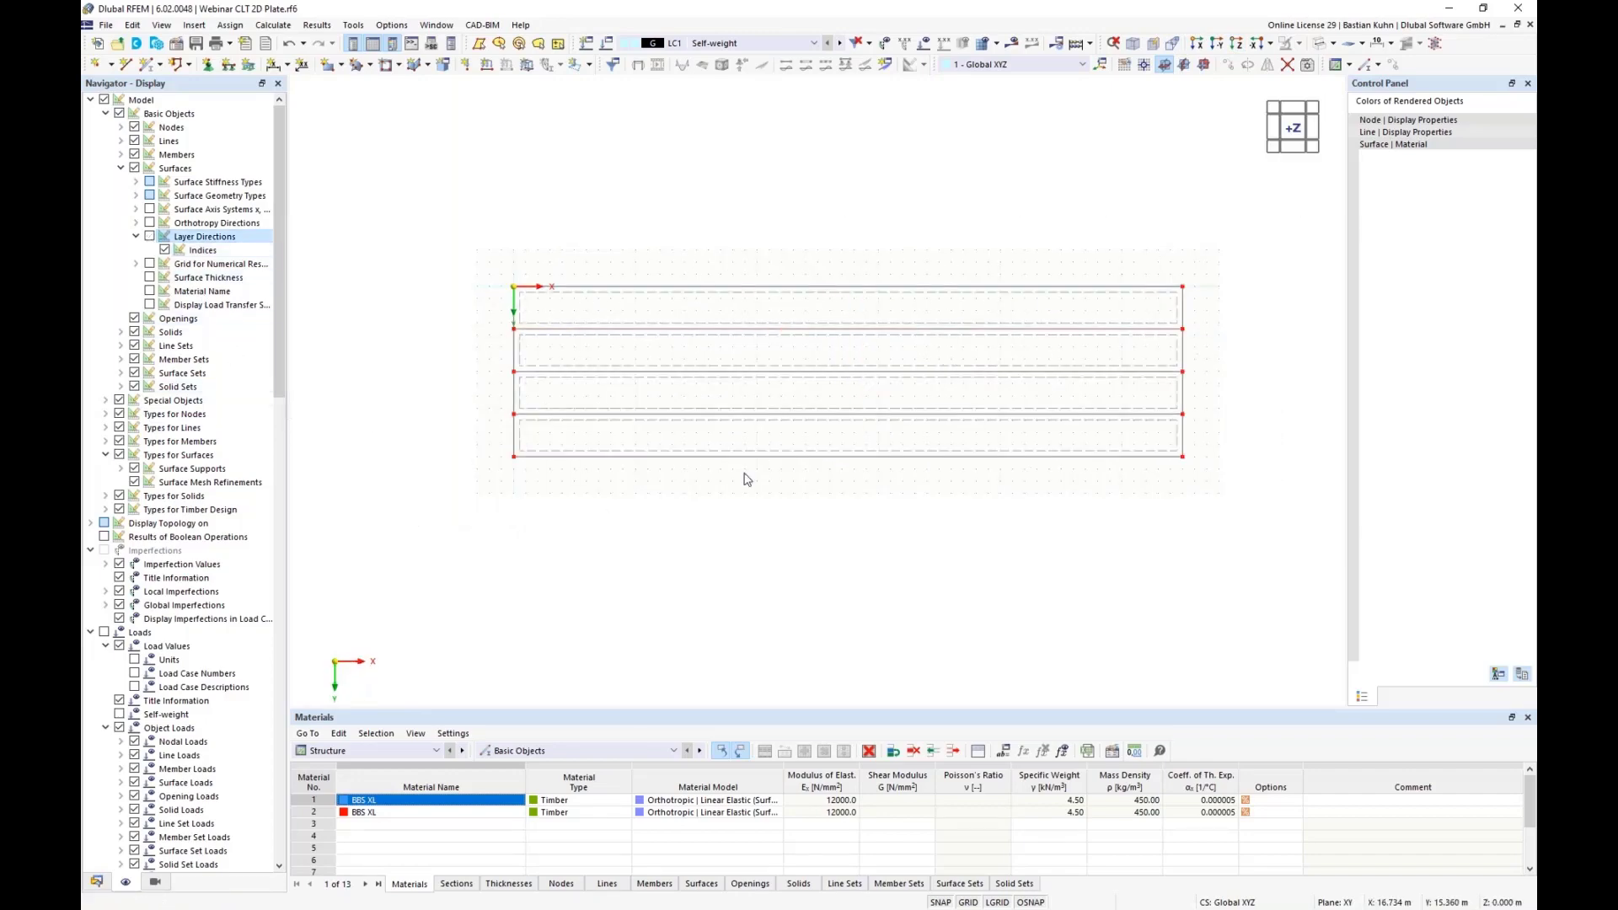
Divide both long edges of the strip farthest from the origin using 3 intermediate nodes
right_click(773, 422)
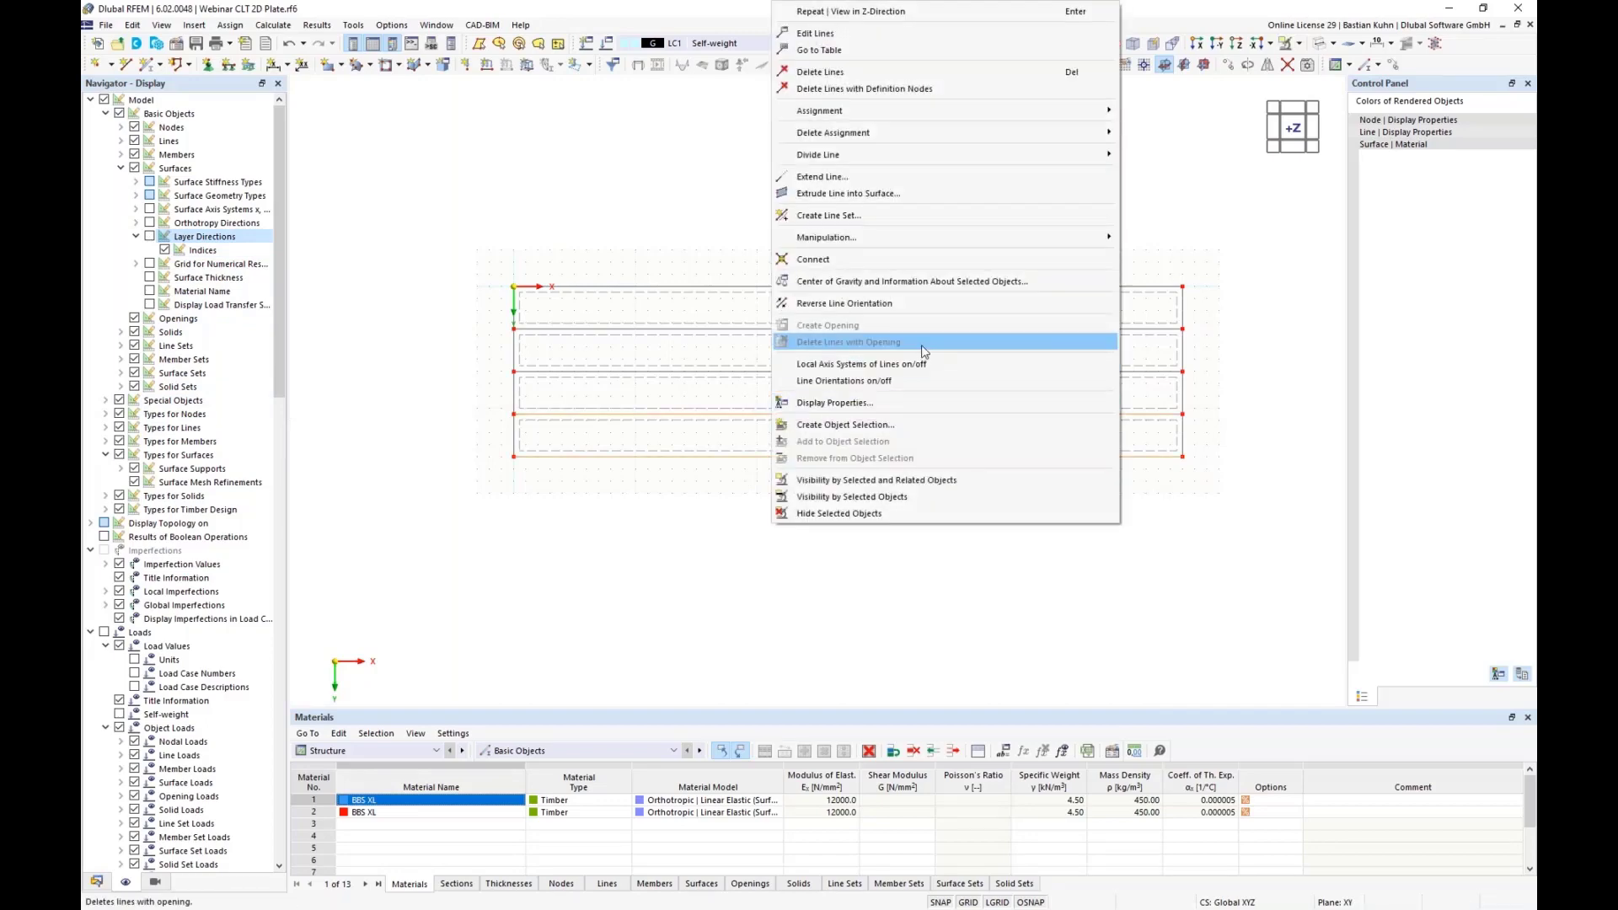
mouse_move(996, 155)
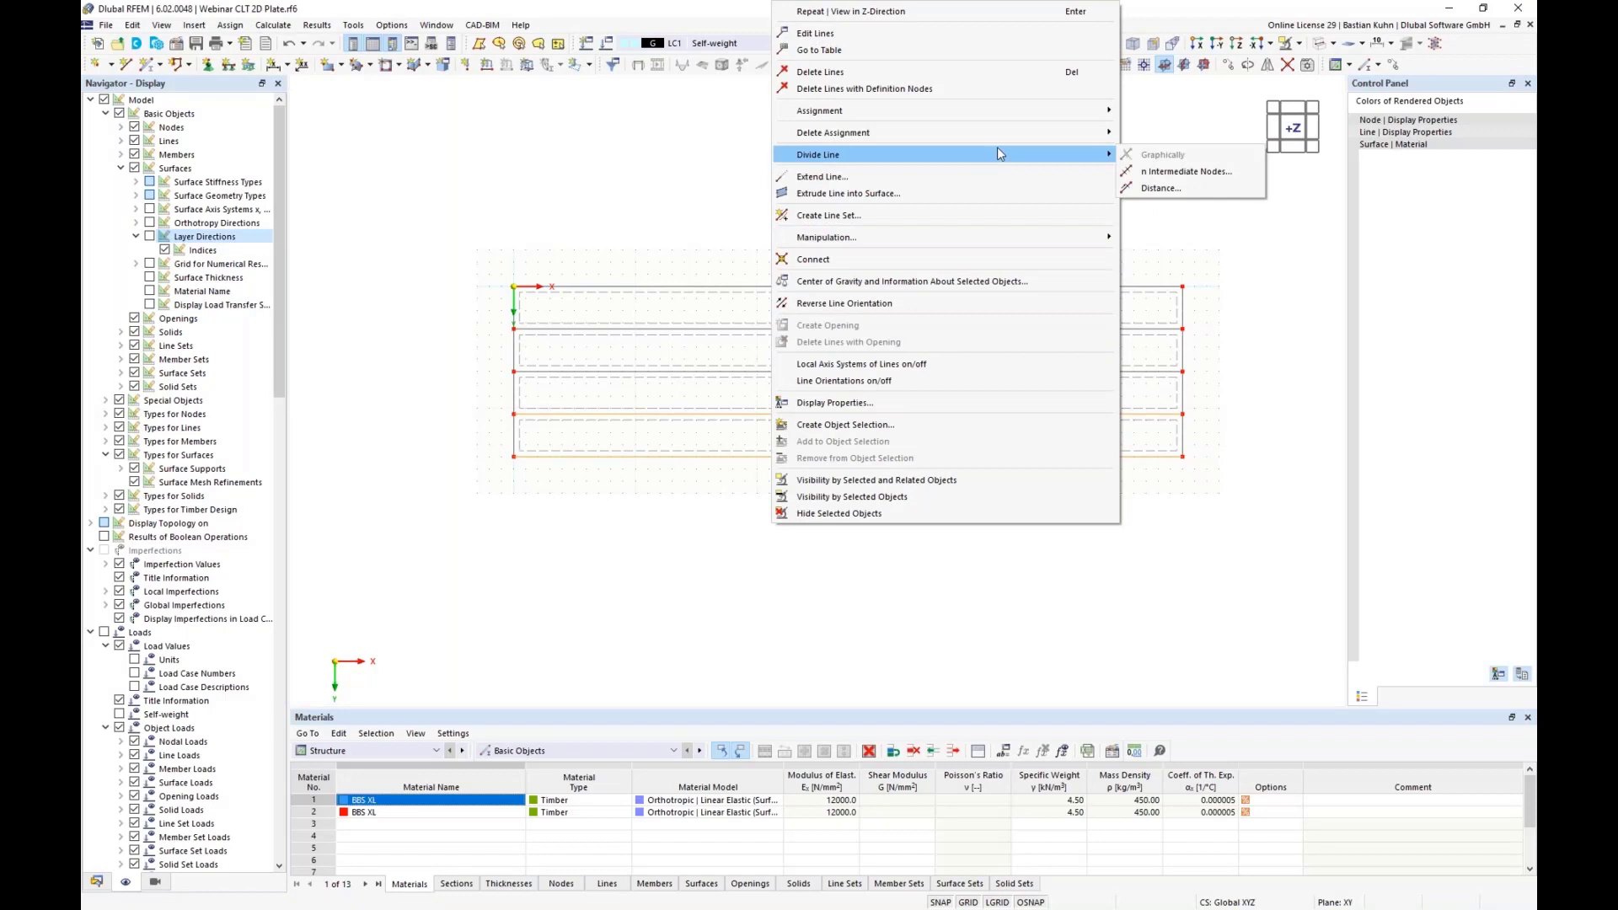
left_click(1185, 171)
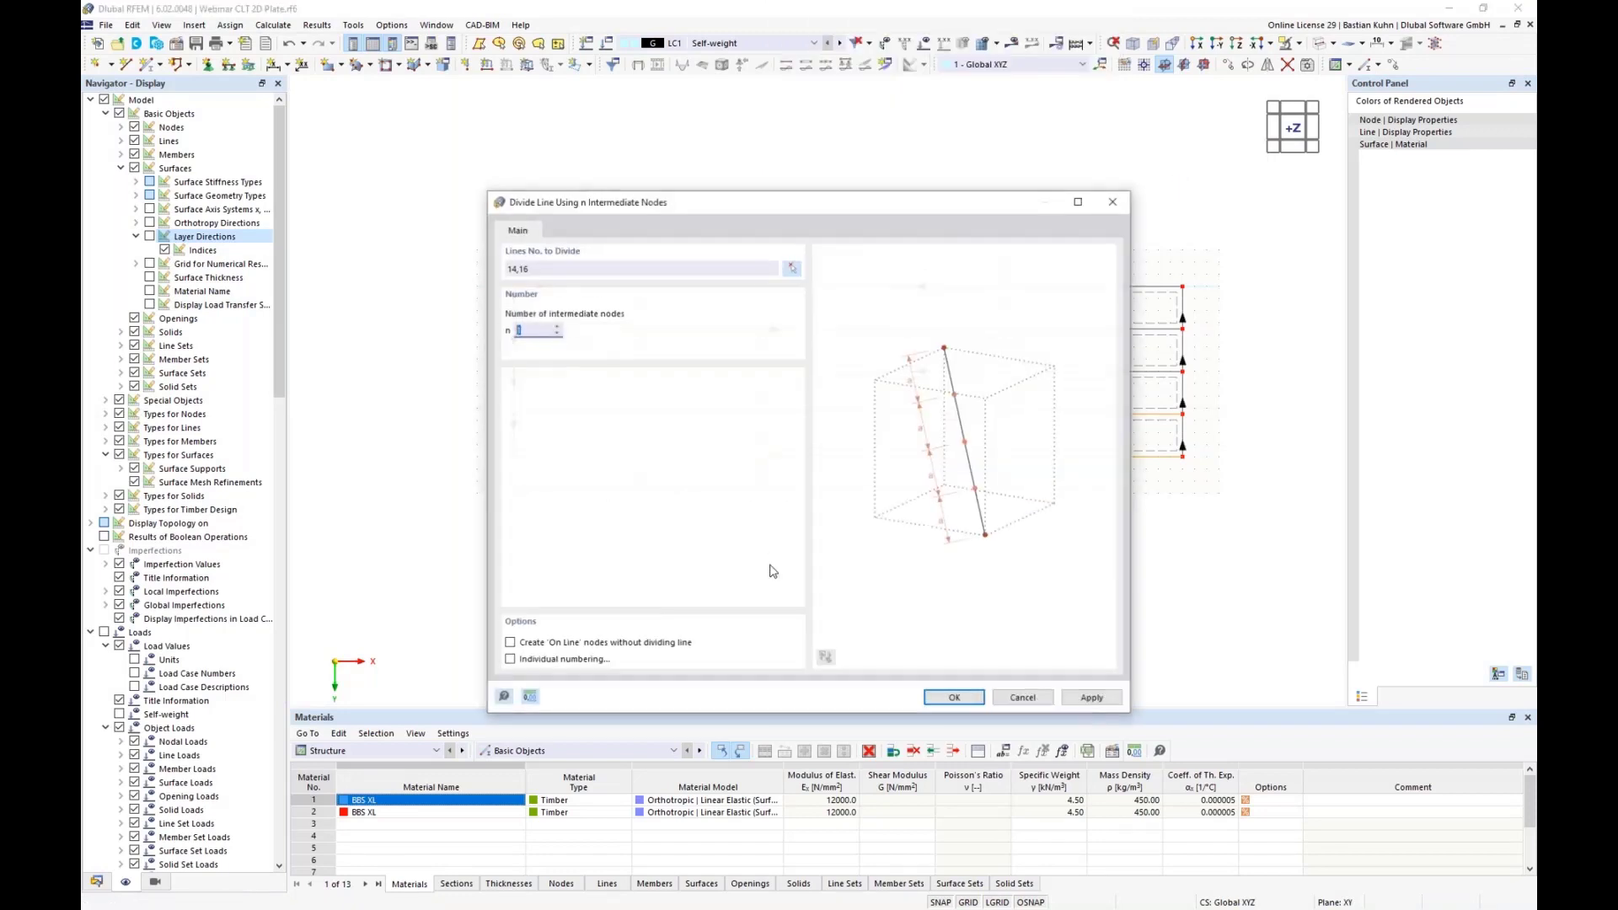
type("3")
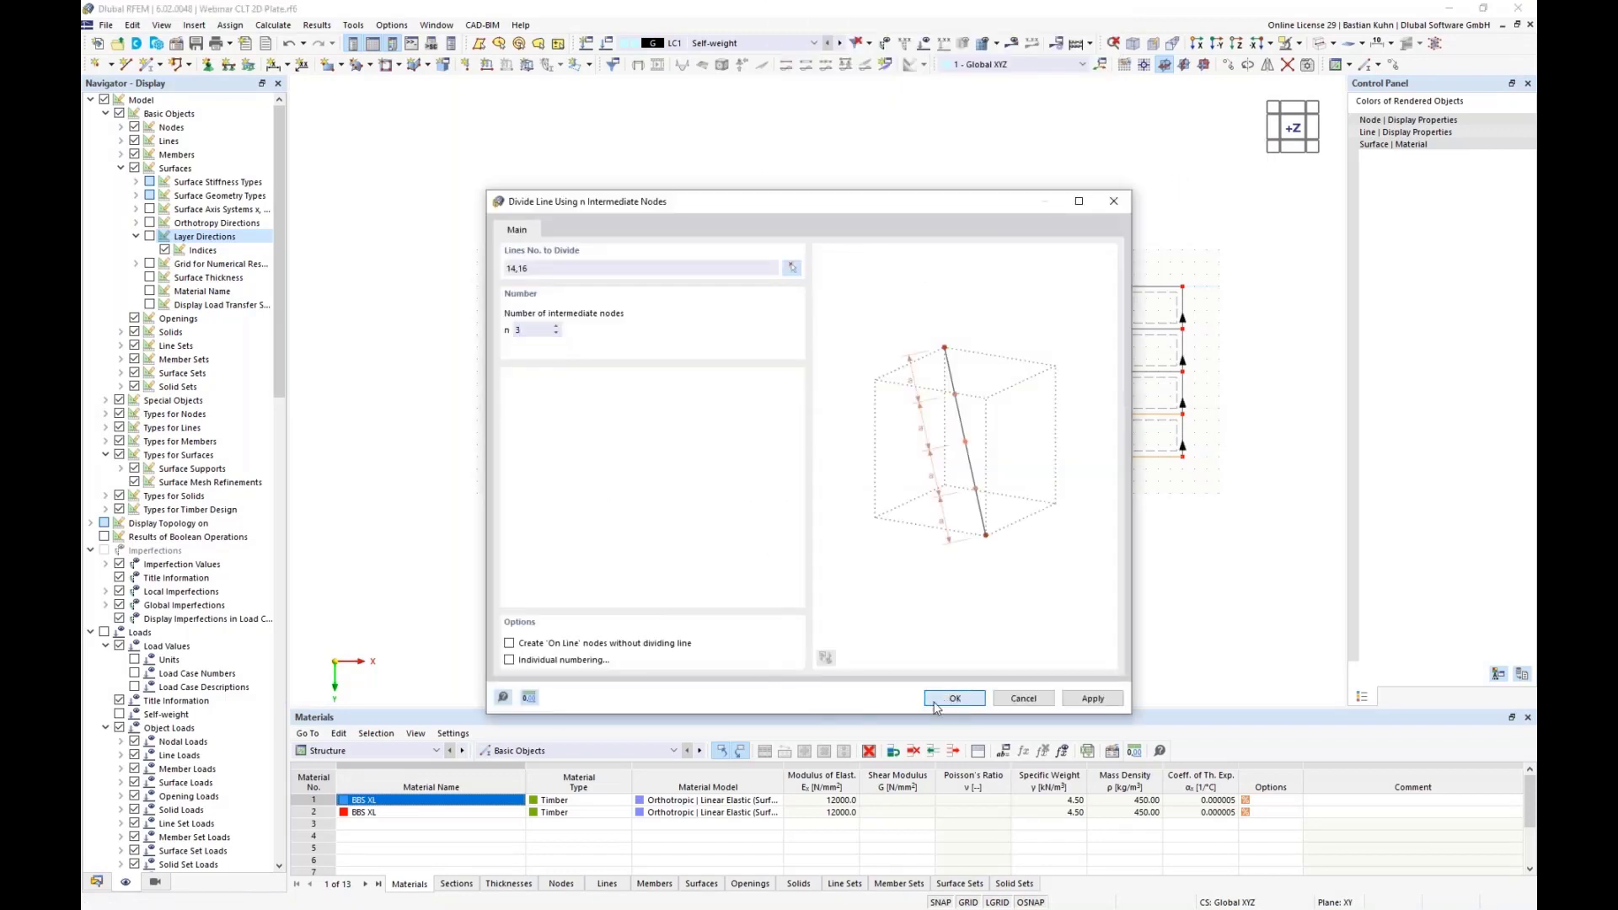
left_click(935, 699)
Set the X coordinate of the intermediate node pair nearest the origin end on the divided edges to 12 m
left_click_drag(665, 398, 689, 472)
right_click(684, 462)
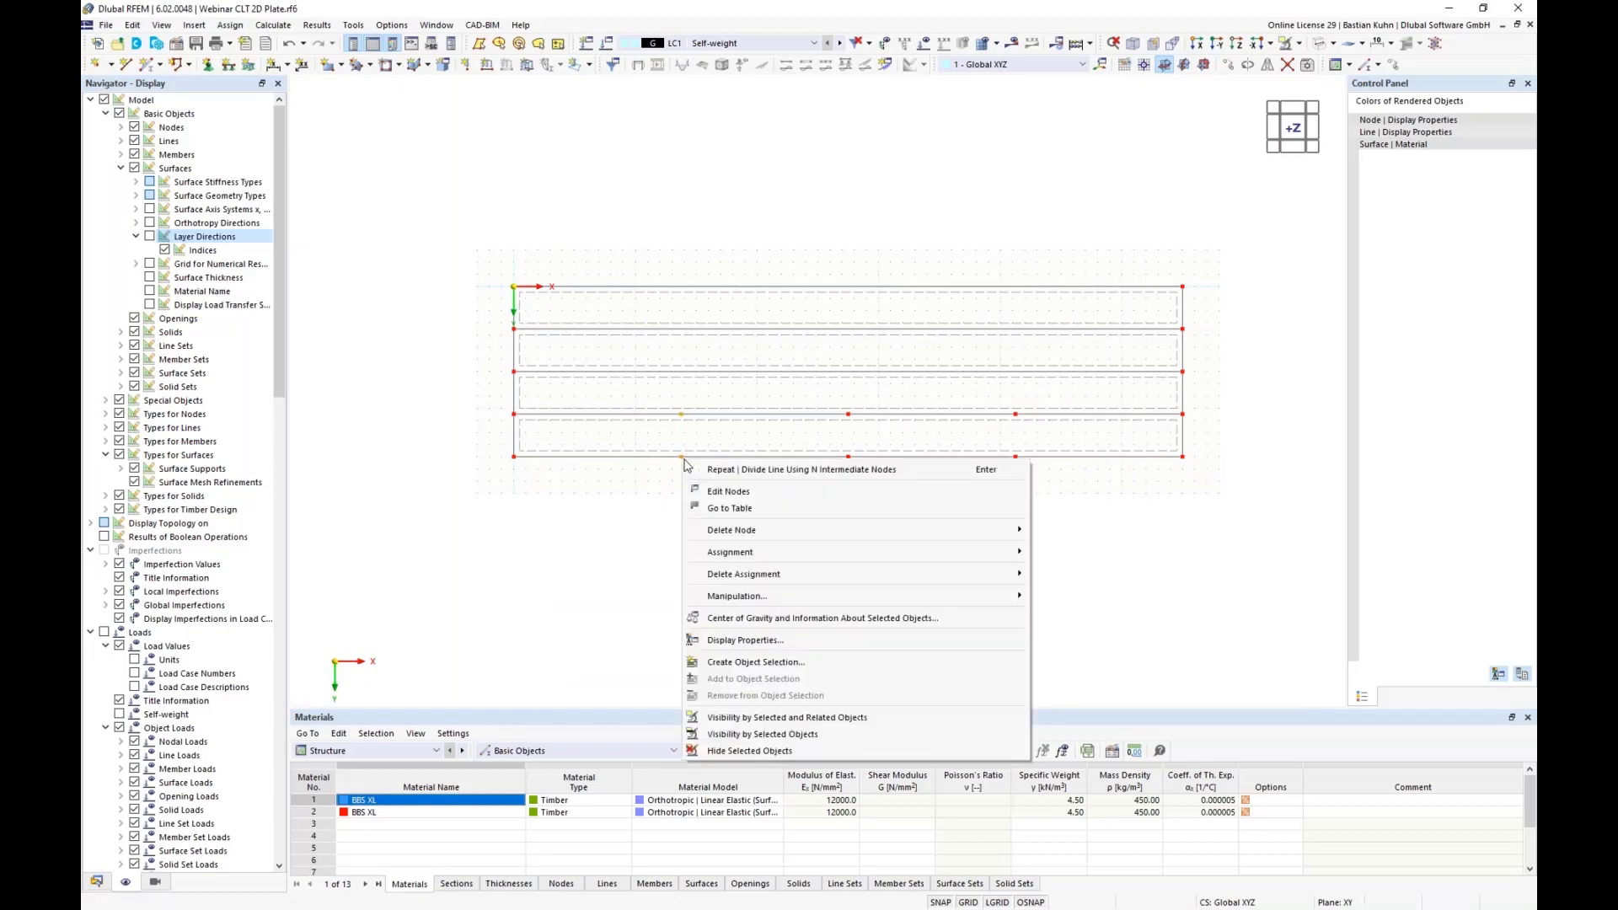
left_click(730, 492)
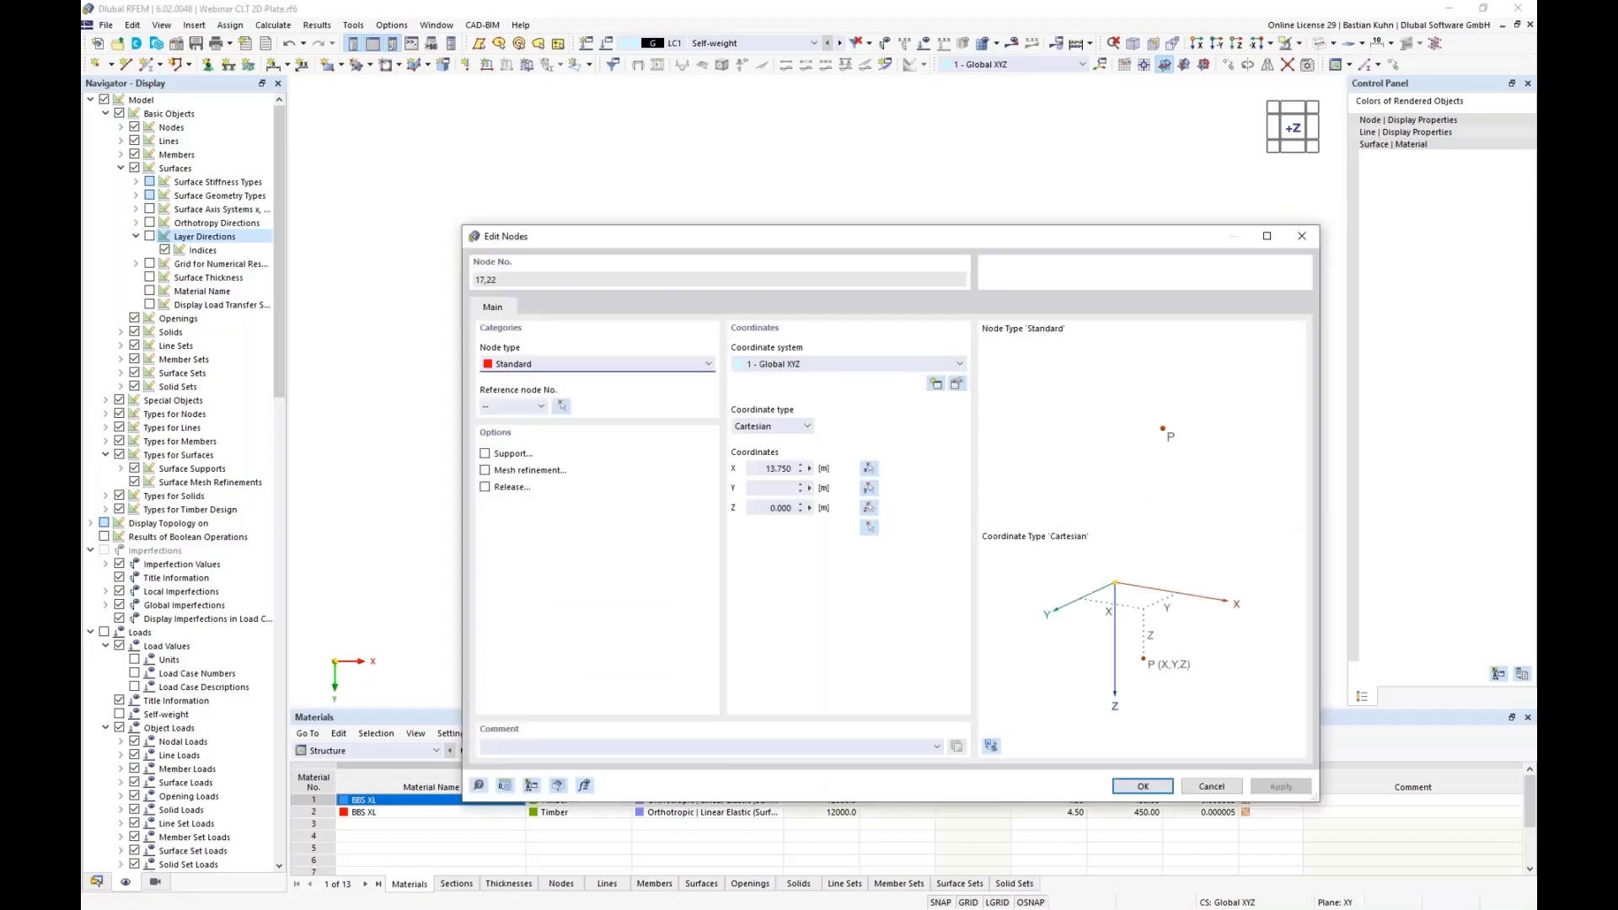
double_click(772, 468)
type("12")
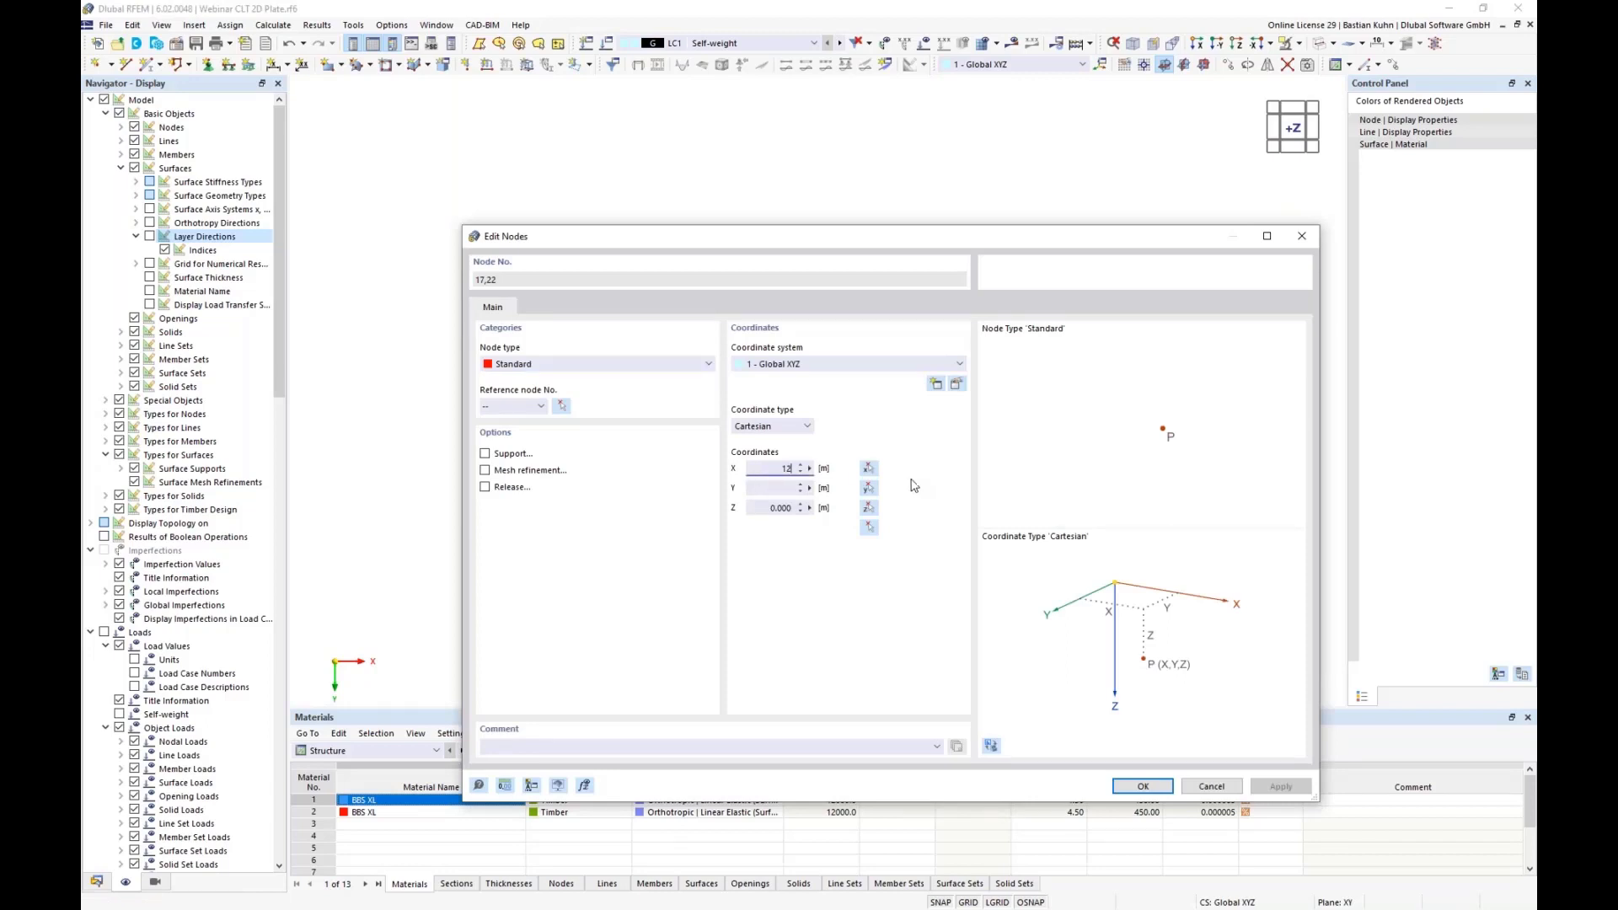
key("Return")
Set the X coordinate of the middle intermediate node pair on the divided edges to 18 m
left_click_drag(823, 397, 873, 497)
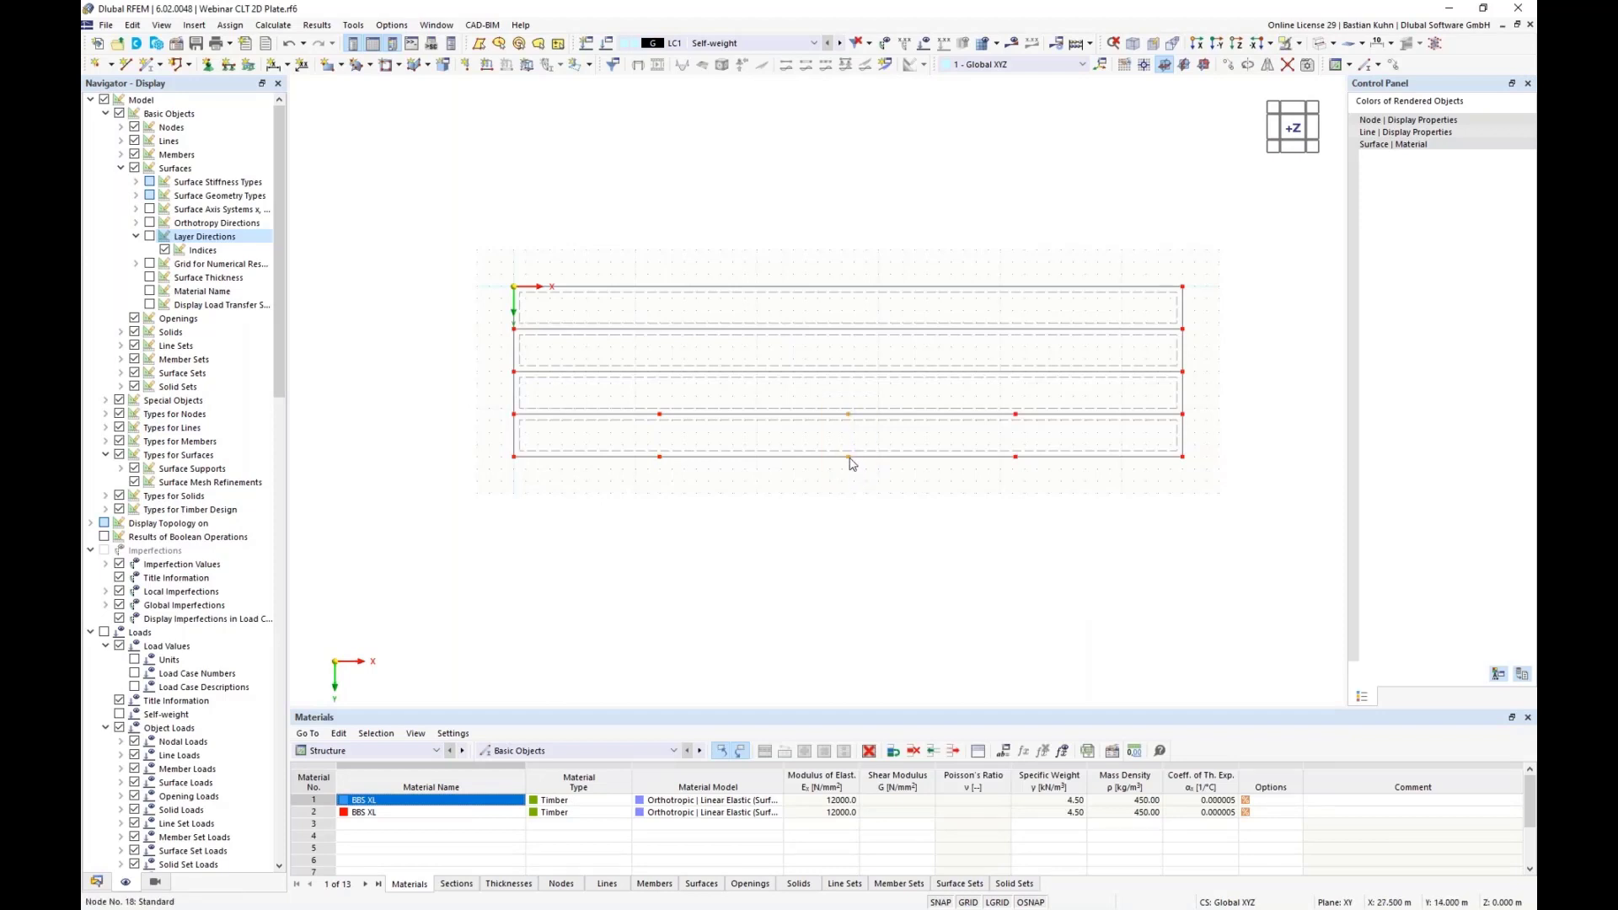
right_click(850, 460)
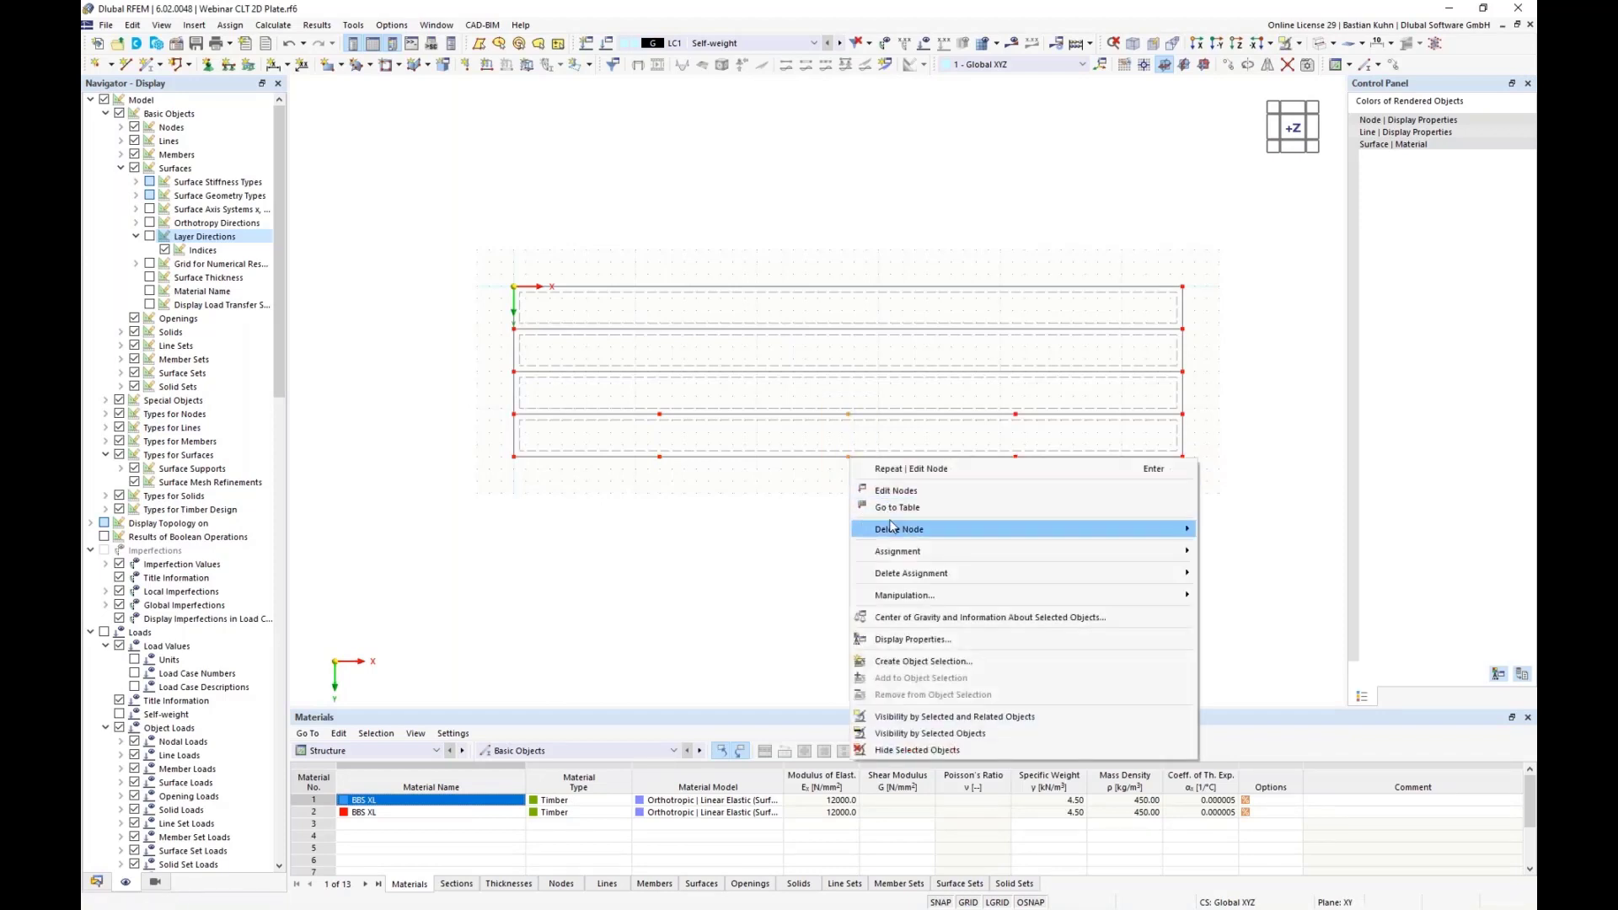
left_click(892, 492)
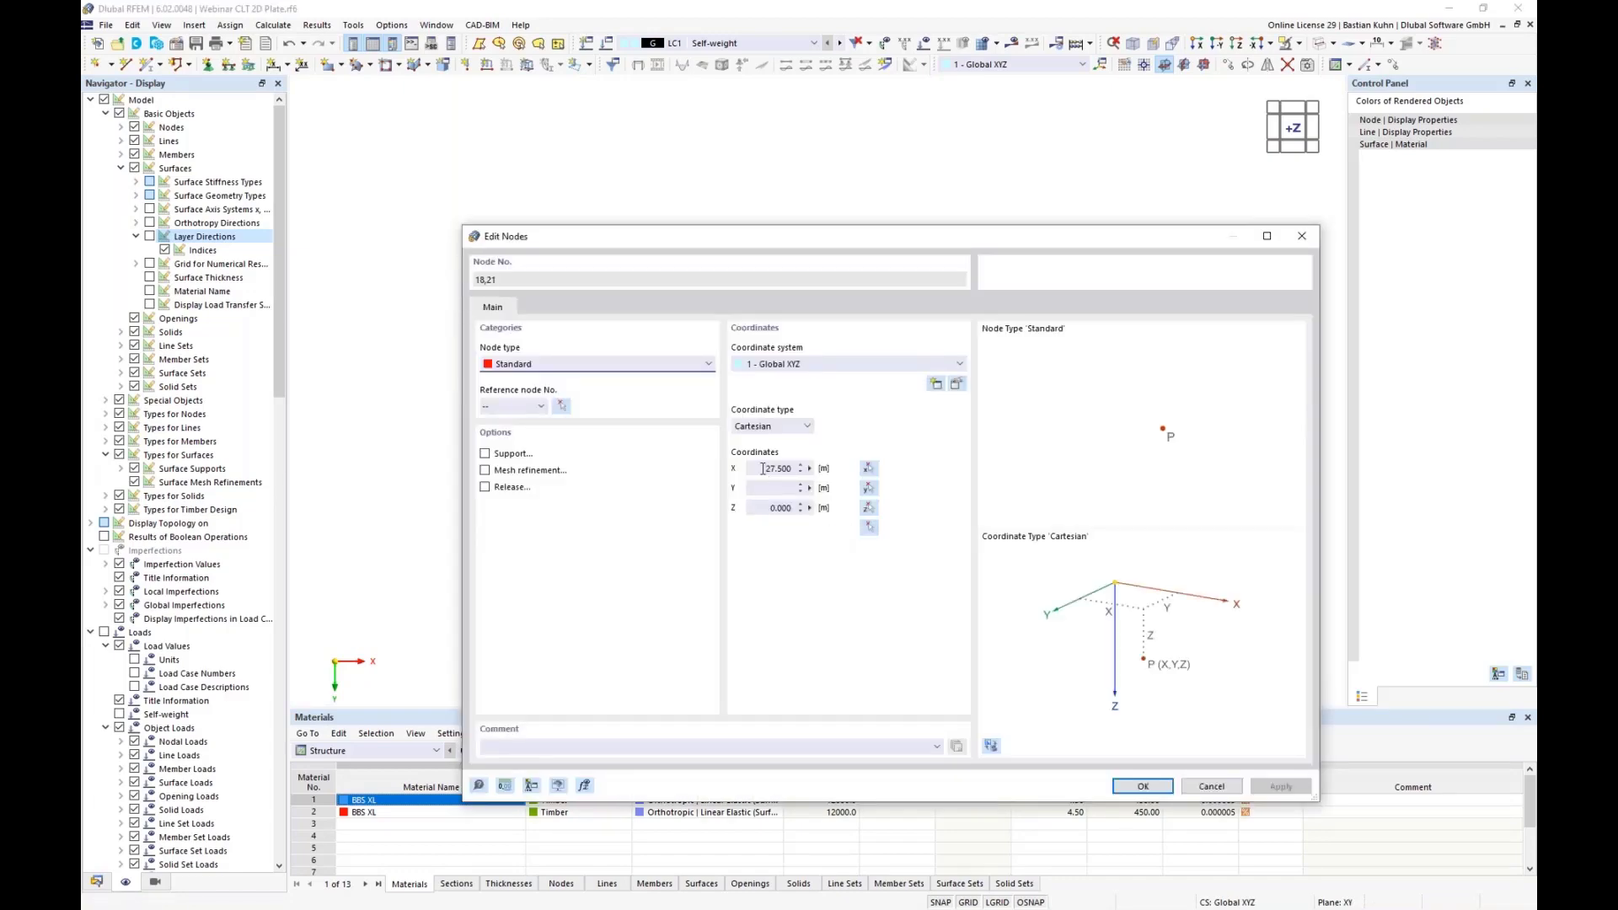
double_click(763, 468)
type("18")
key("Return")
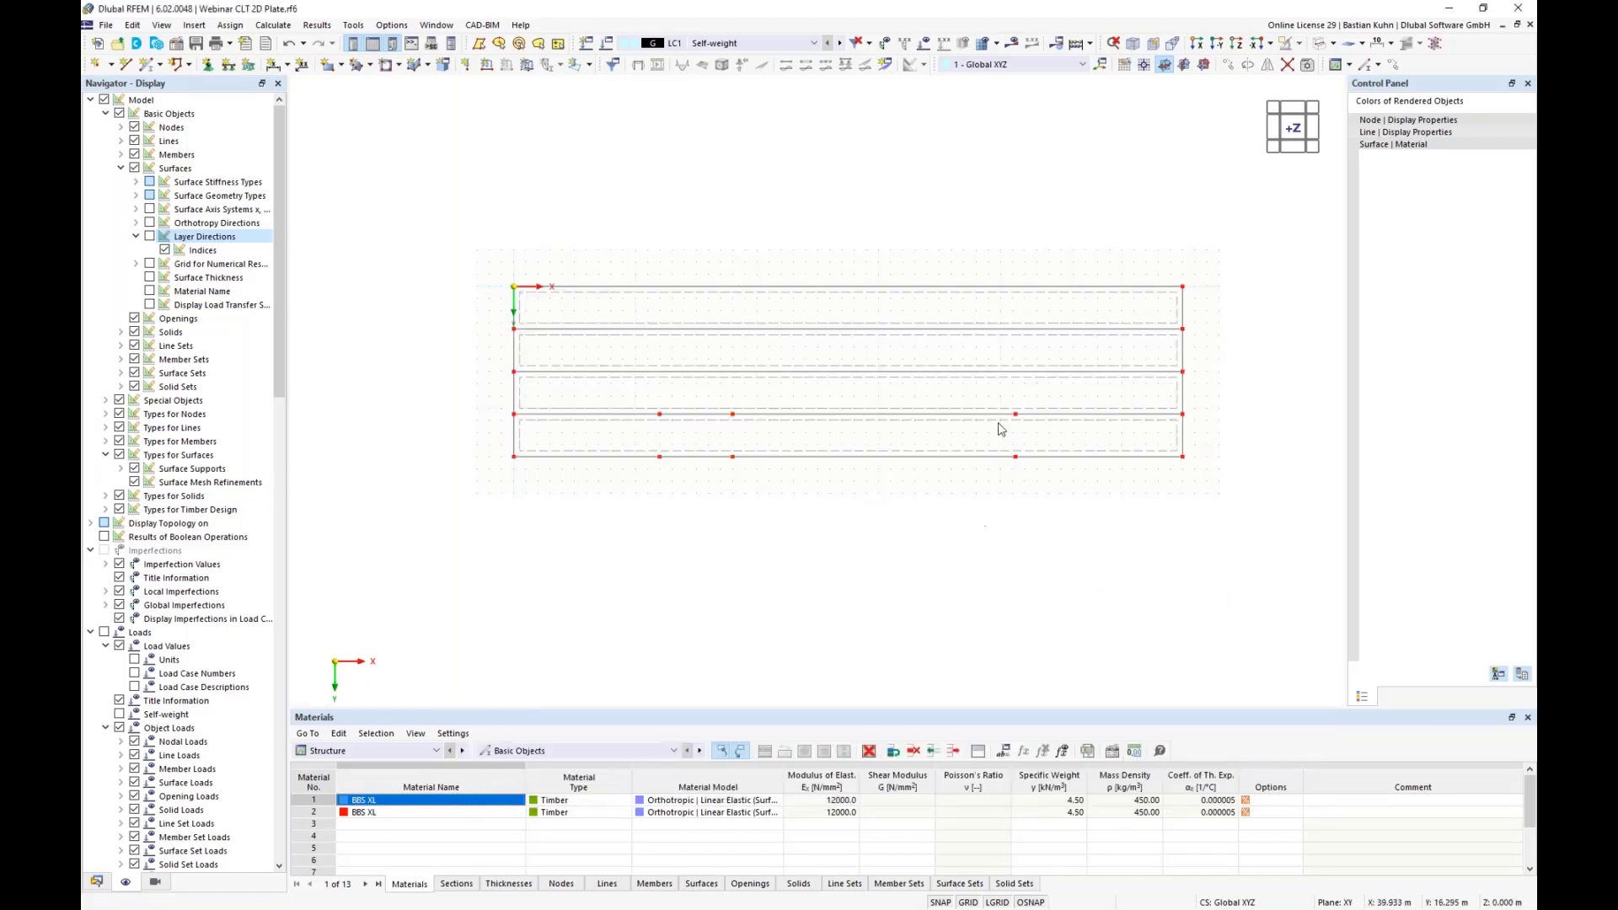
Set the X coordinate of the intermediate node pair farthest from the origin end to 37 m
right_click(1016, 462)
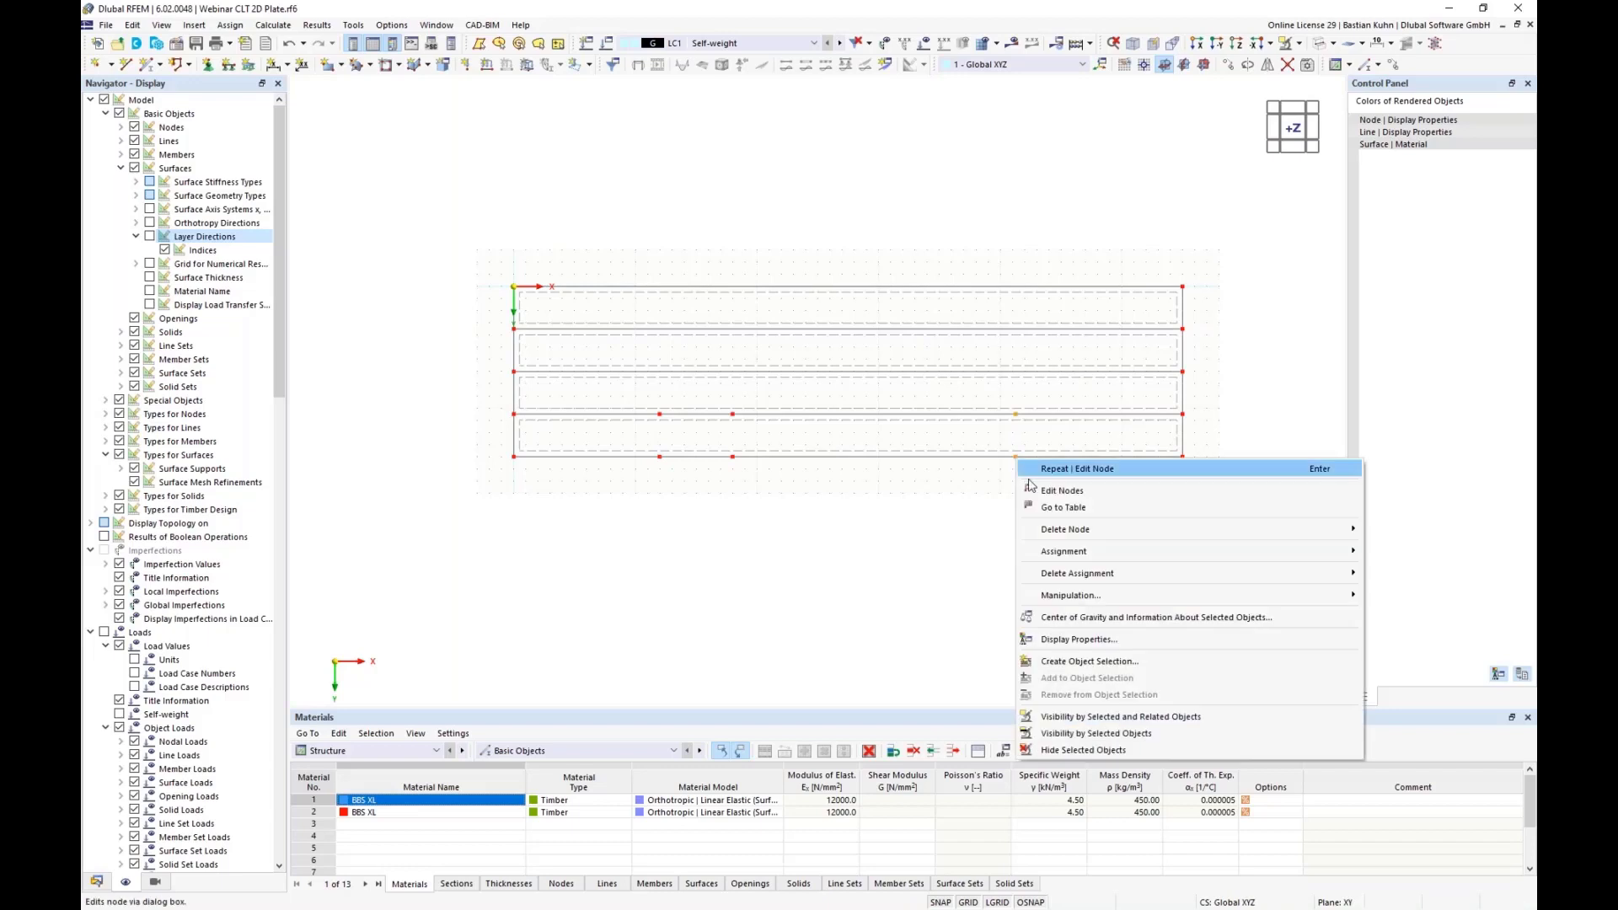
left_click(1053, 487)
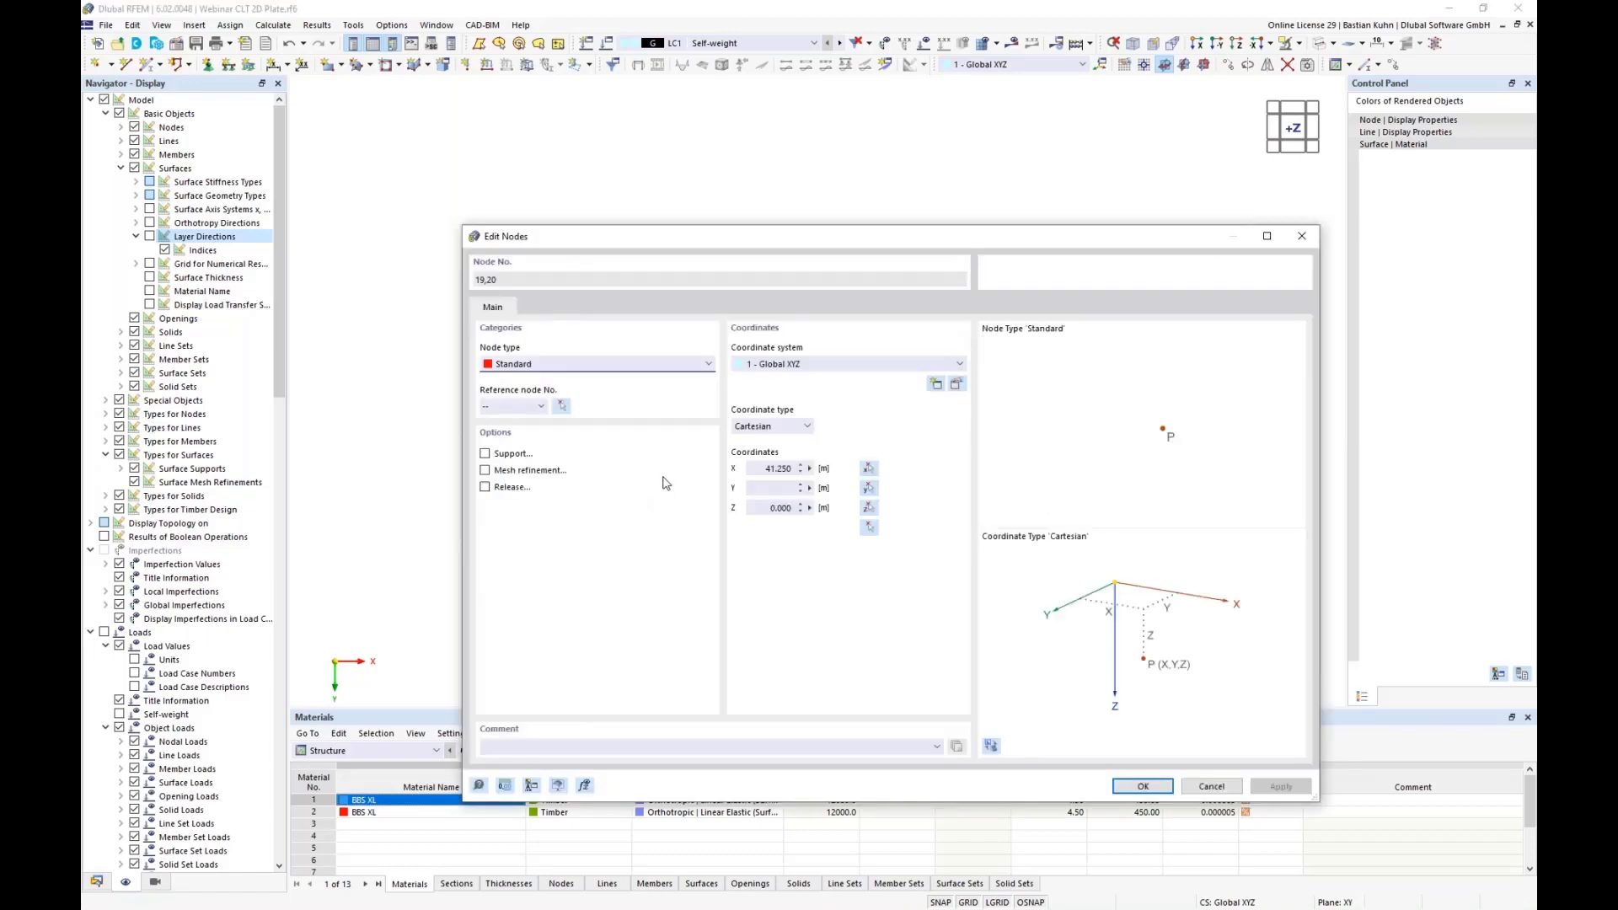
double_click(757, 468)
type("37")
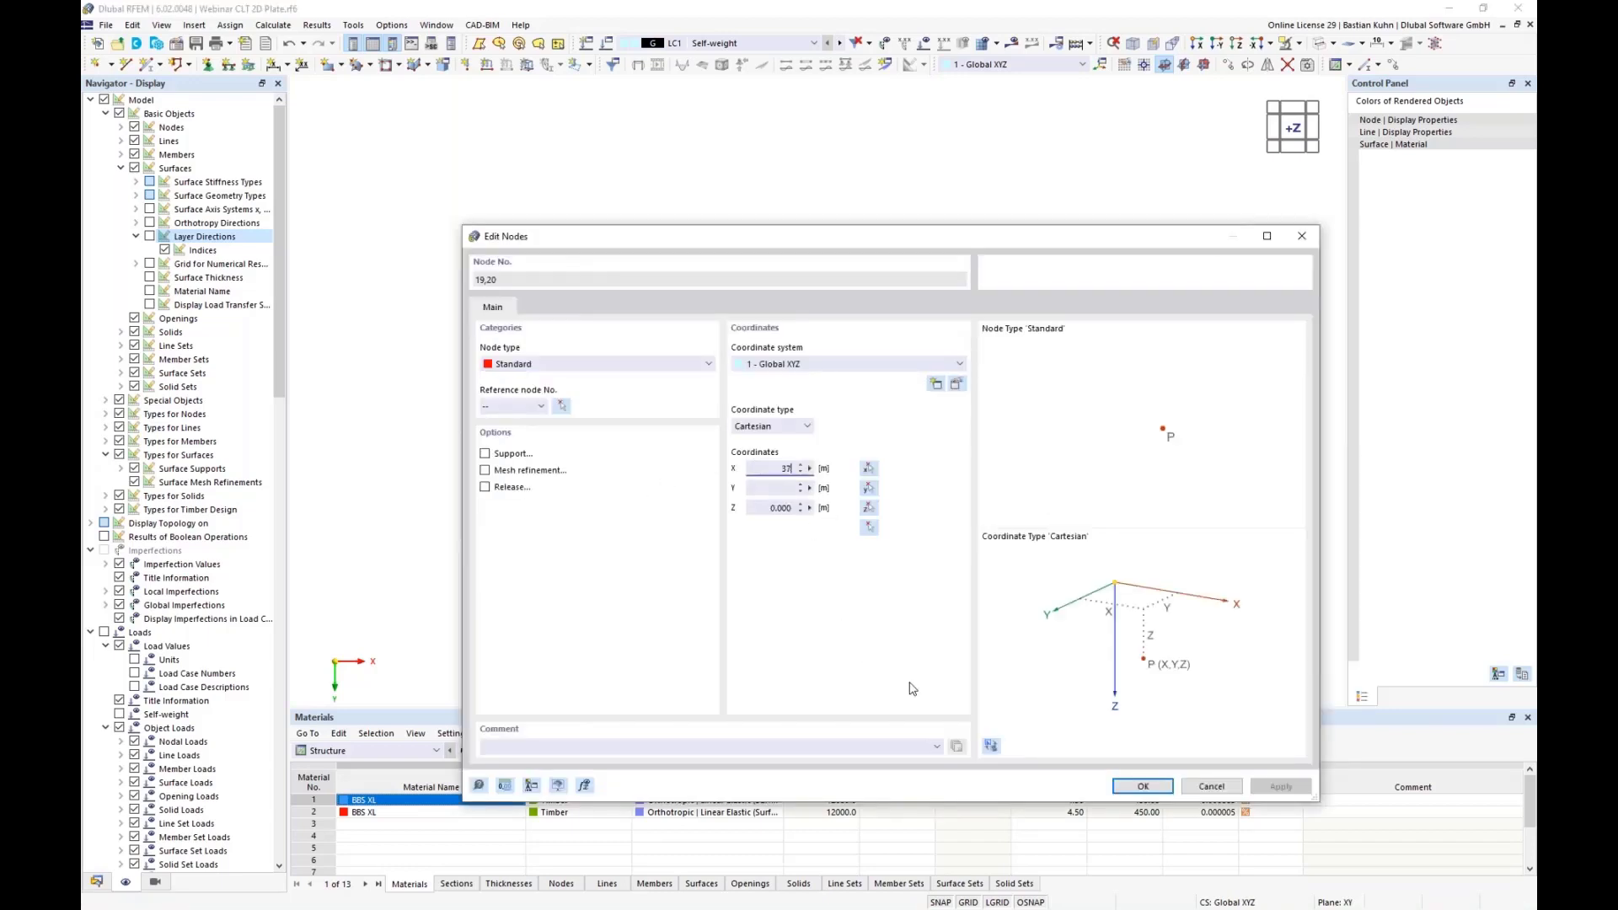
left_click(1143, 785)
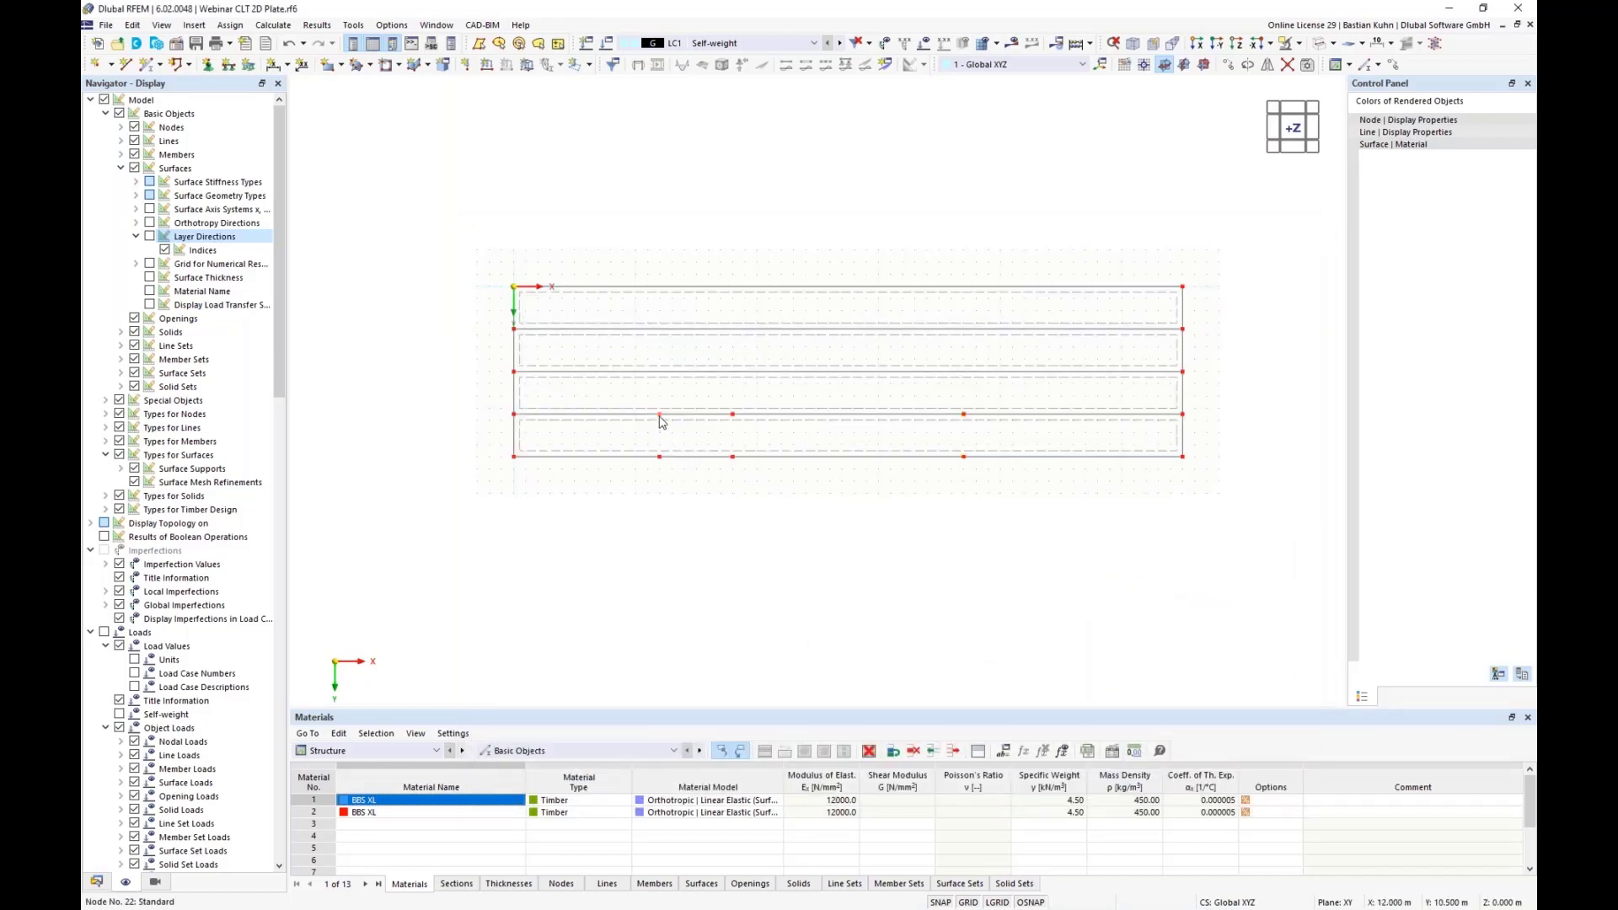
Copy the three intermediate nodes on the outer strip's inner edge once by -1.5 m in Y
right_click(966, 418)
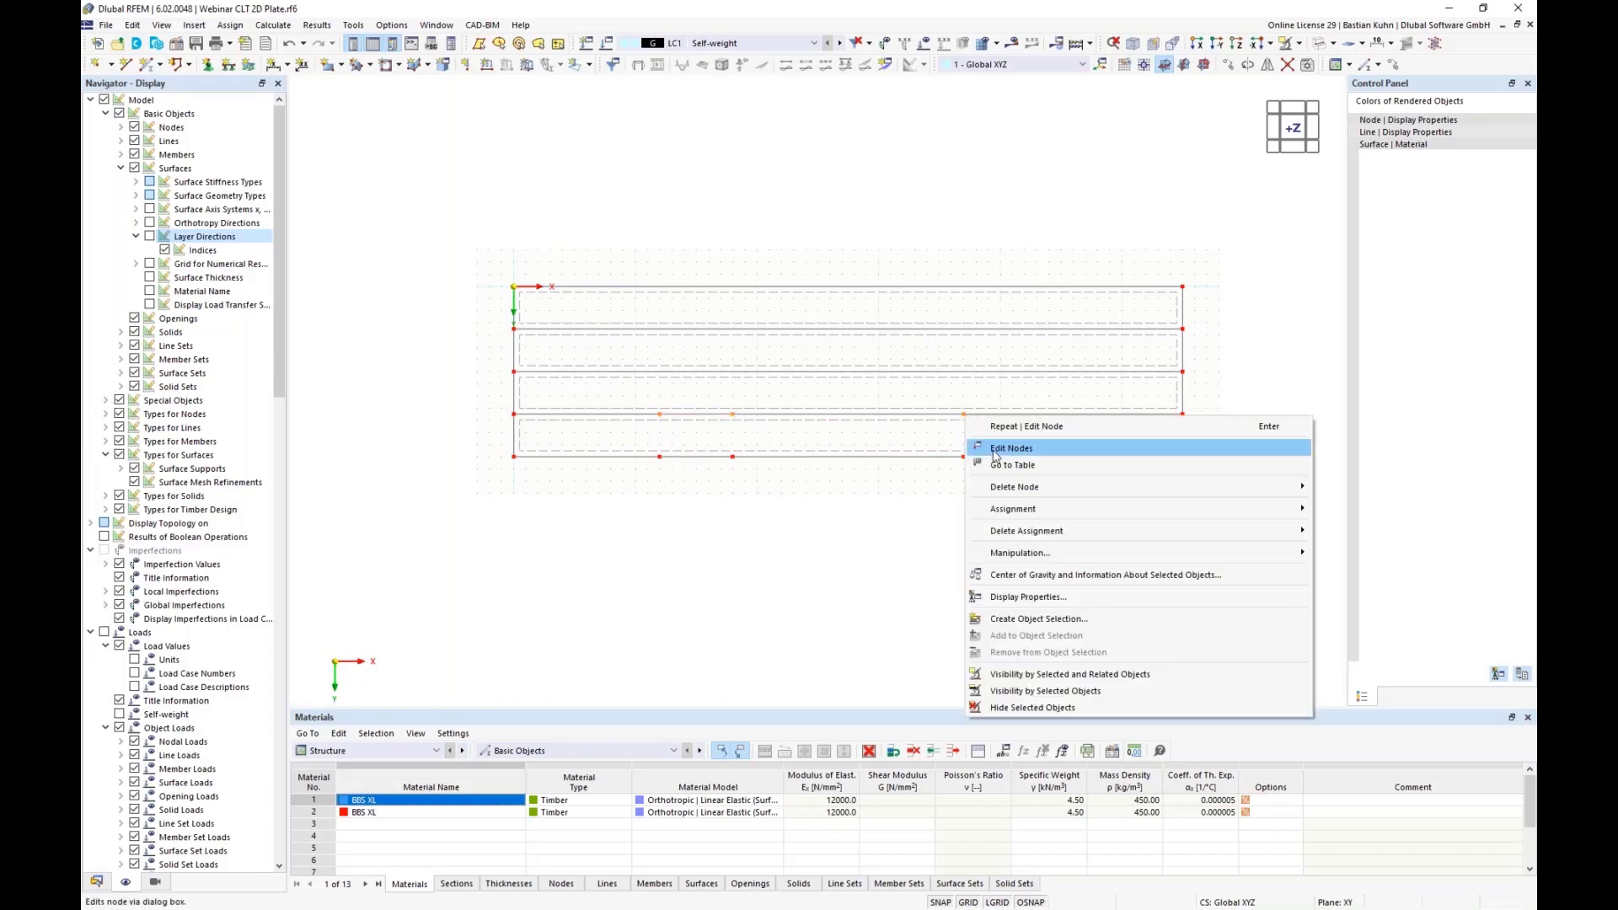
left_click(1402, 66)
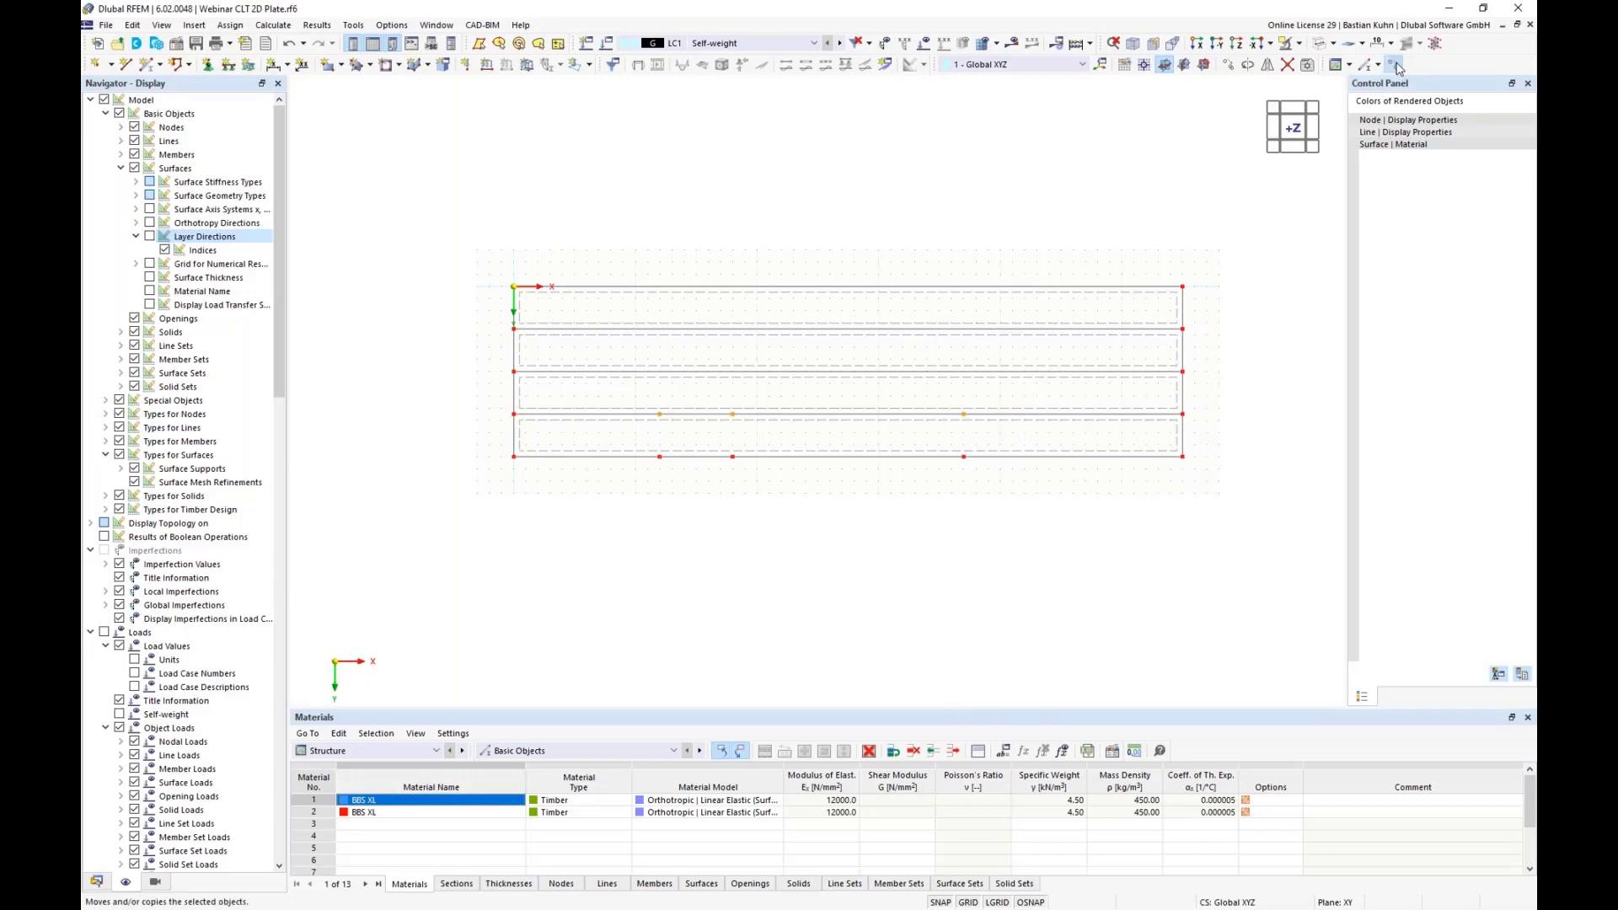
double_click(774, 345)
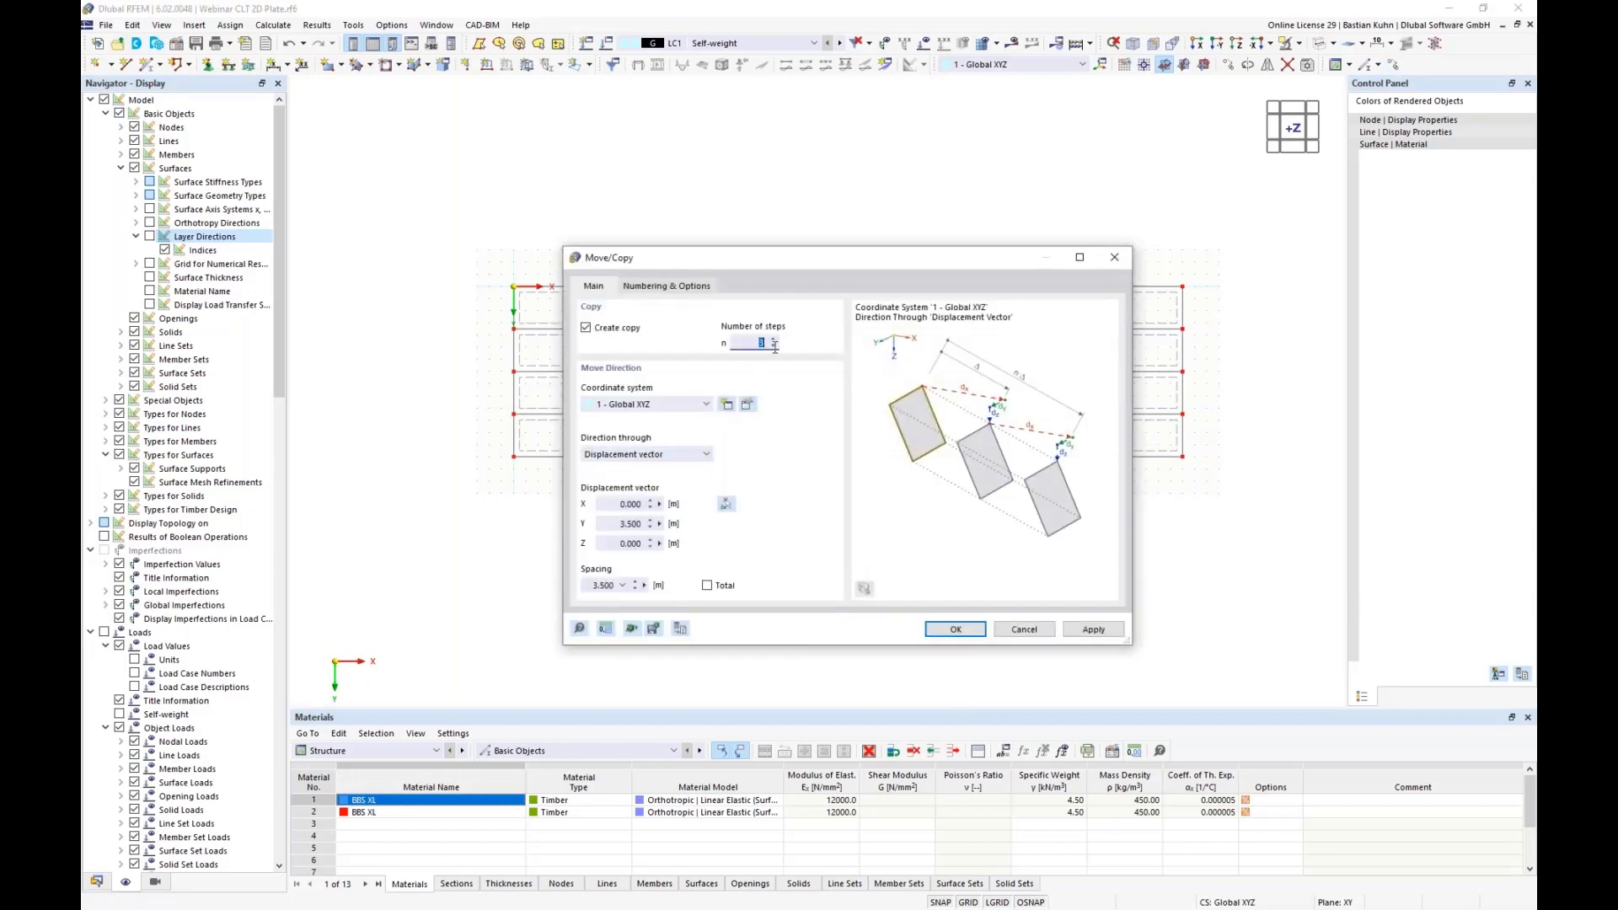
left_click_drag(616, 525, 729, 540)
type("-1,5")
left_click(954, 630)
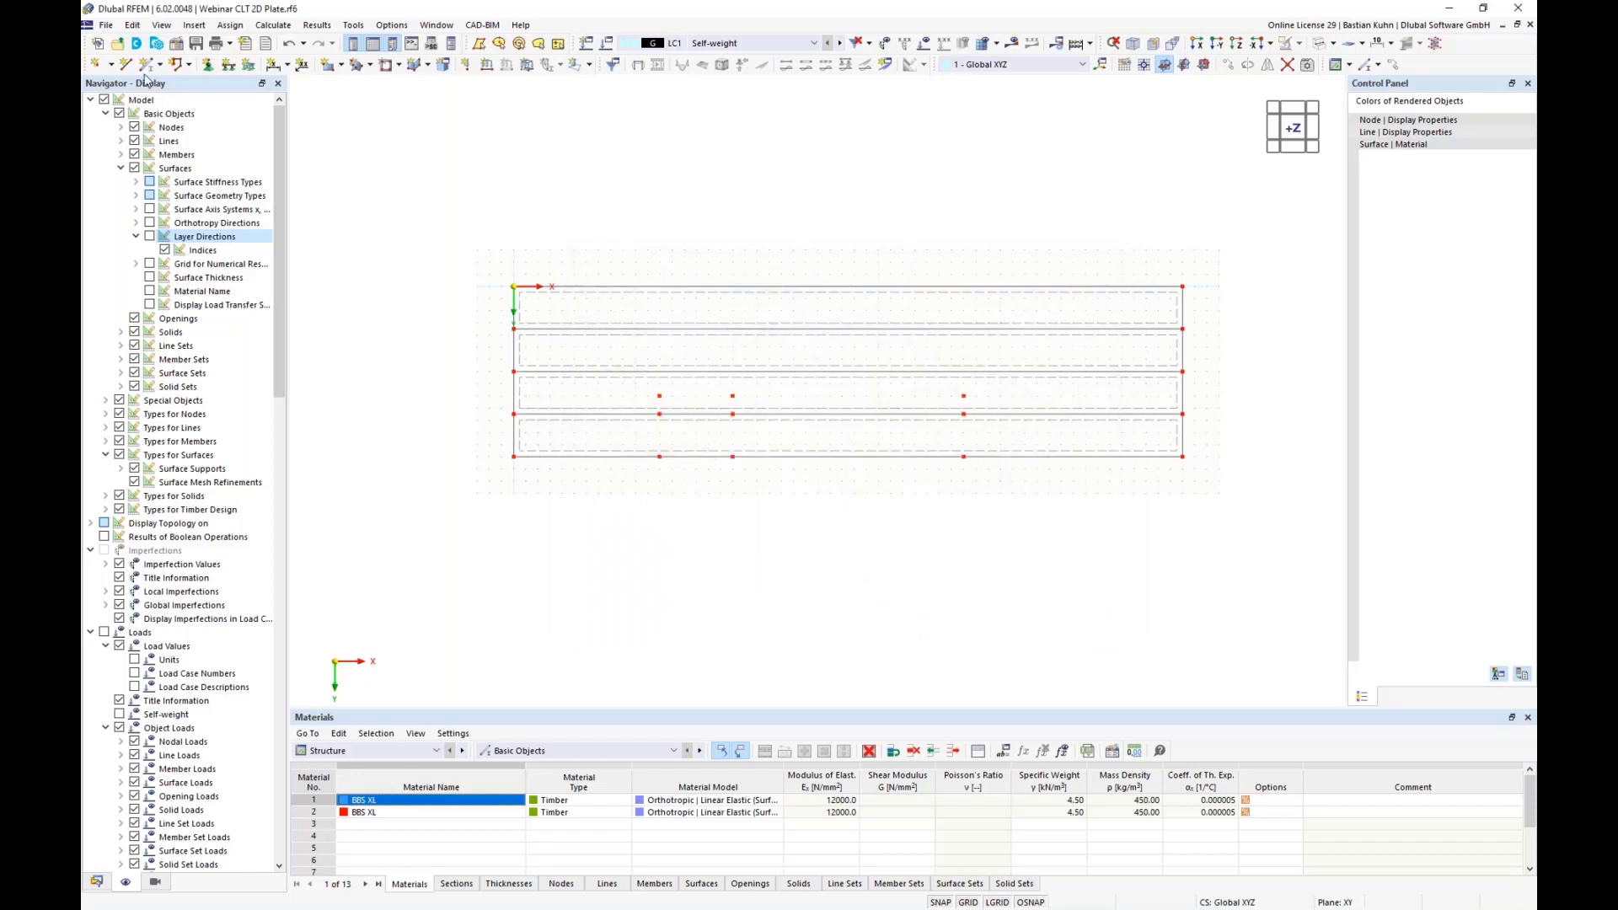
Draw a three-sided recess outline from the outer edge through the copied nodes at X 12 m and 18 m and back to the edge
left_click(659, 455)
left_click(660, 395)
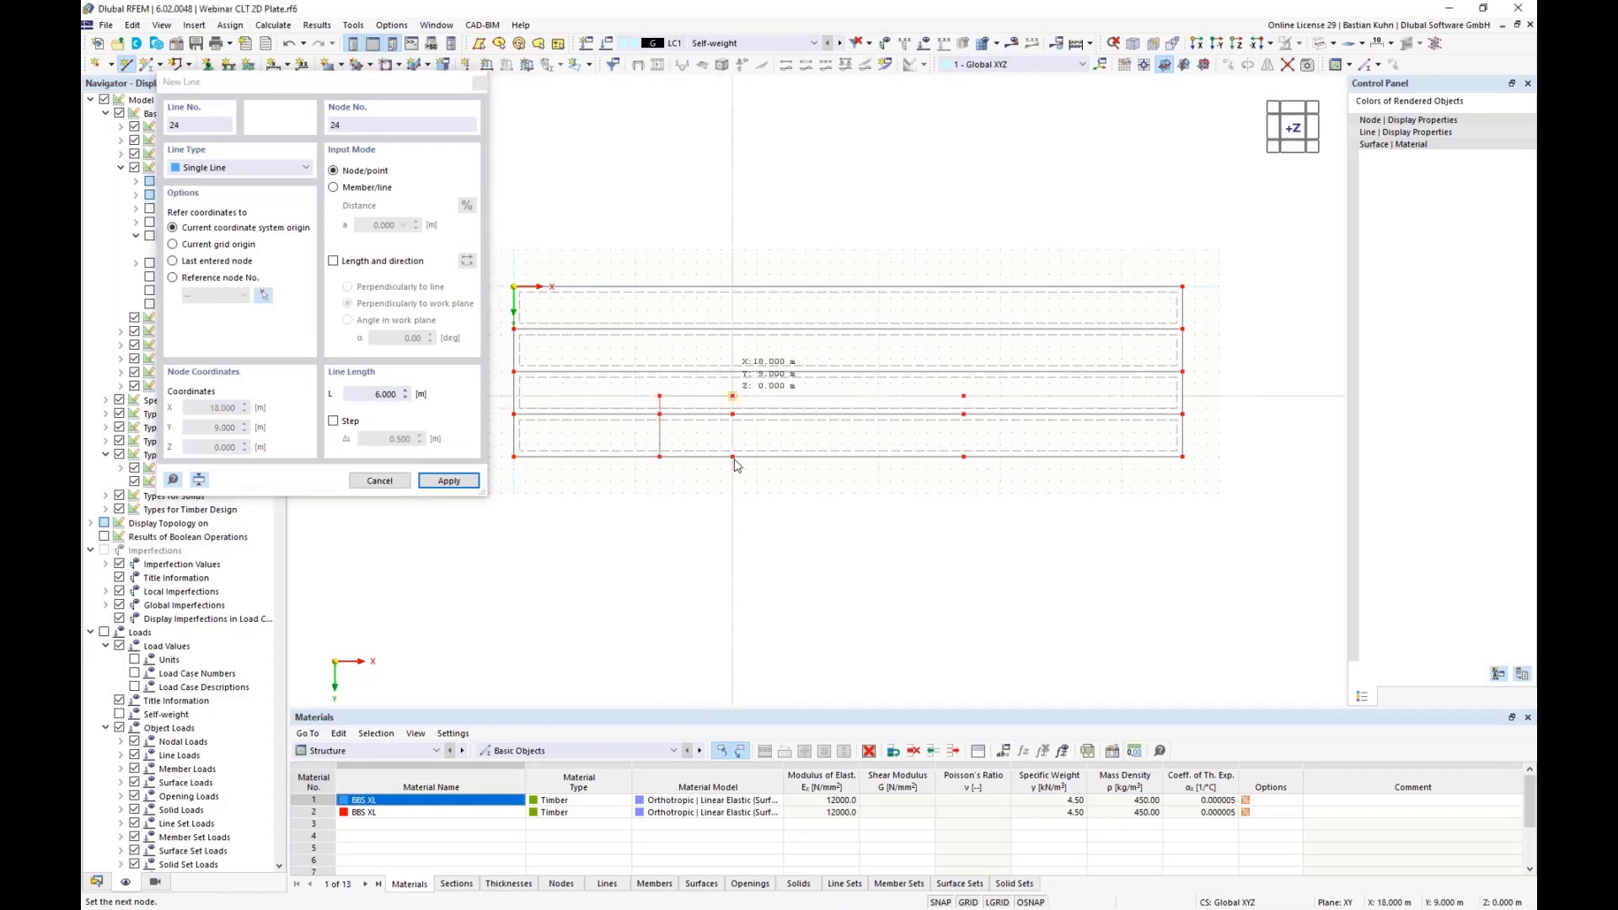
left_click(732, 395)
left_click(732, 455)
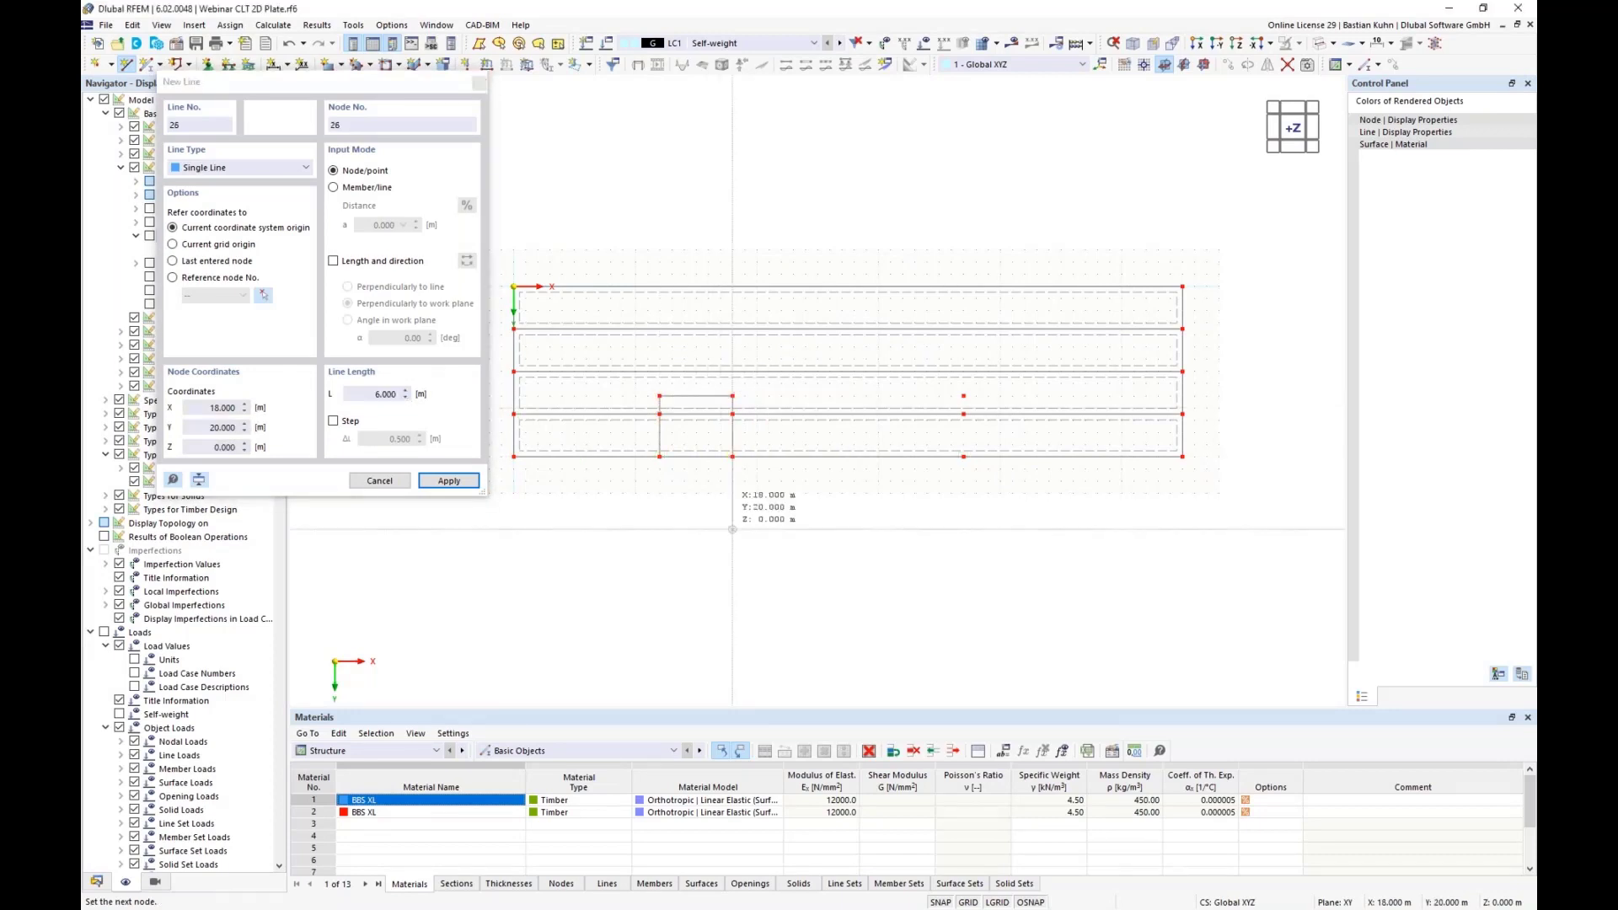
right_click(733, 529)
right_click(732, 517)
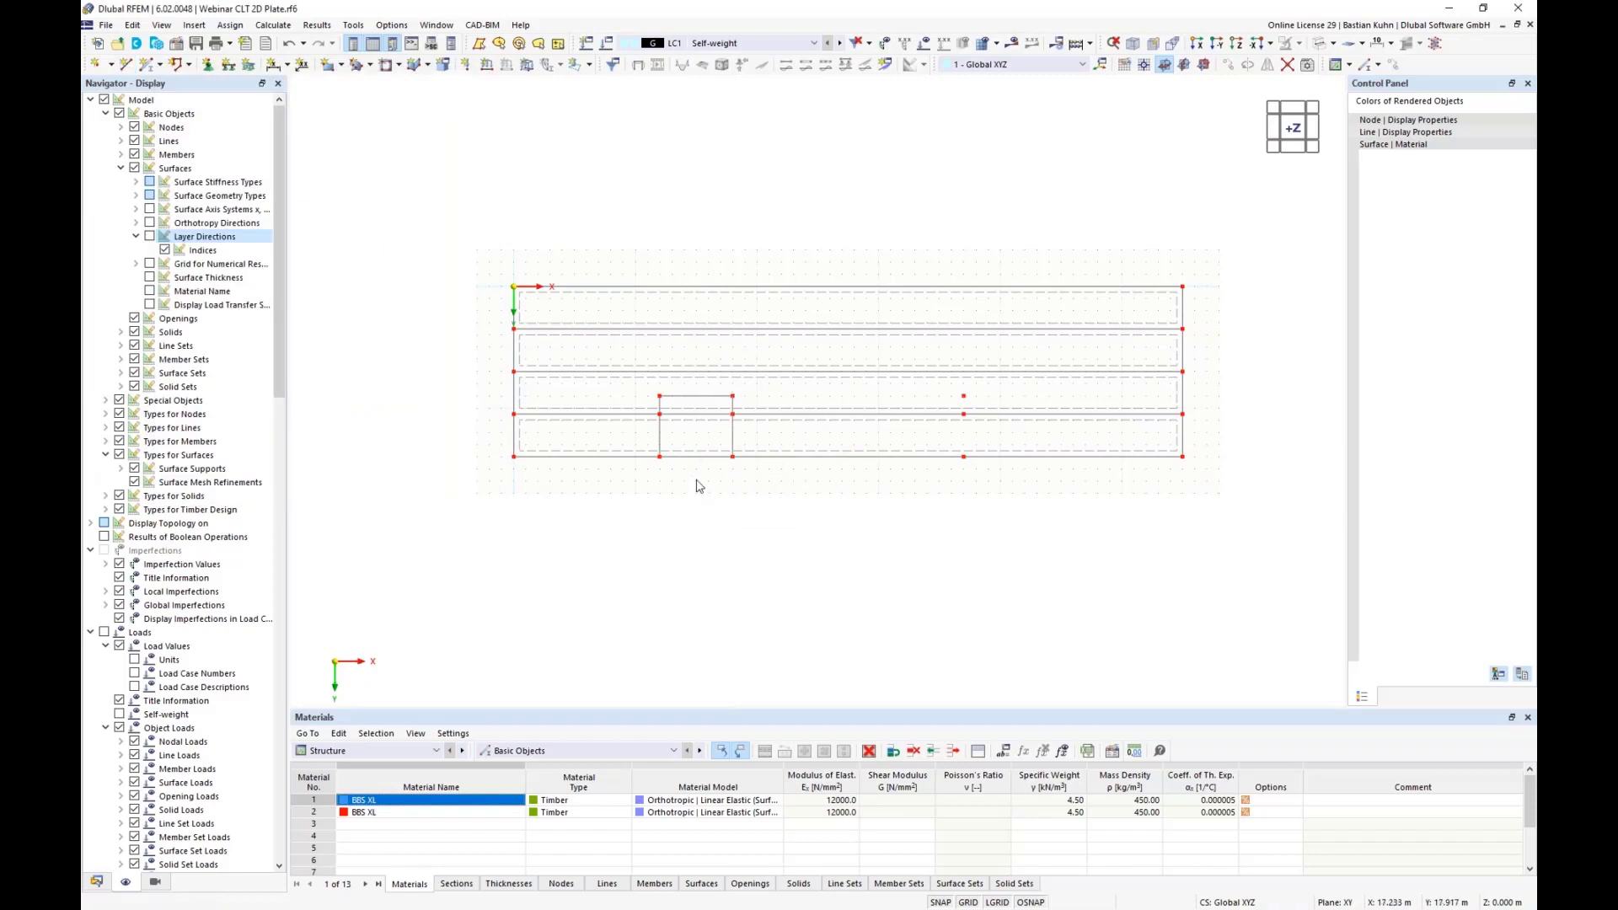
Copy the three lines of the recess outline along the plate so the copy starts at the nodes at X 37 m
left_click(660, 436)
left_click(686, 396, "ctrl")
left_click(733, 447, "ctrl")
left_click_drag(944, 439, 967, 462, "ctrl")
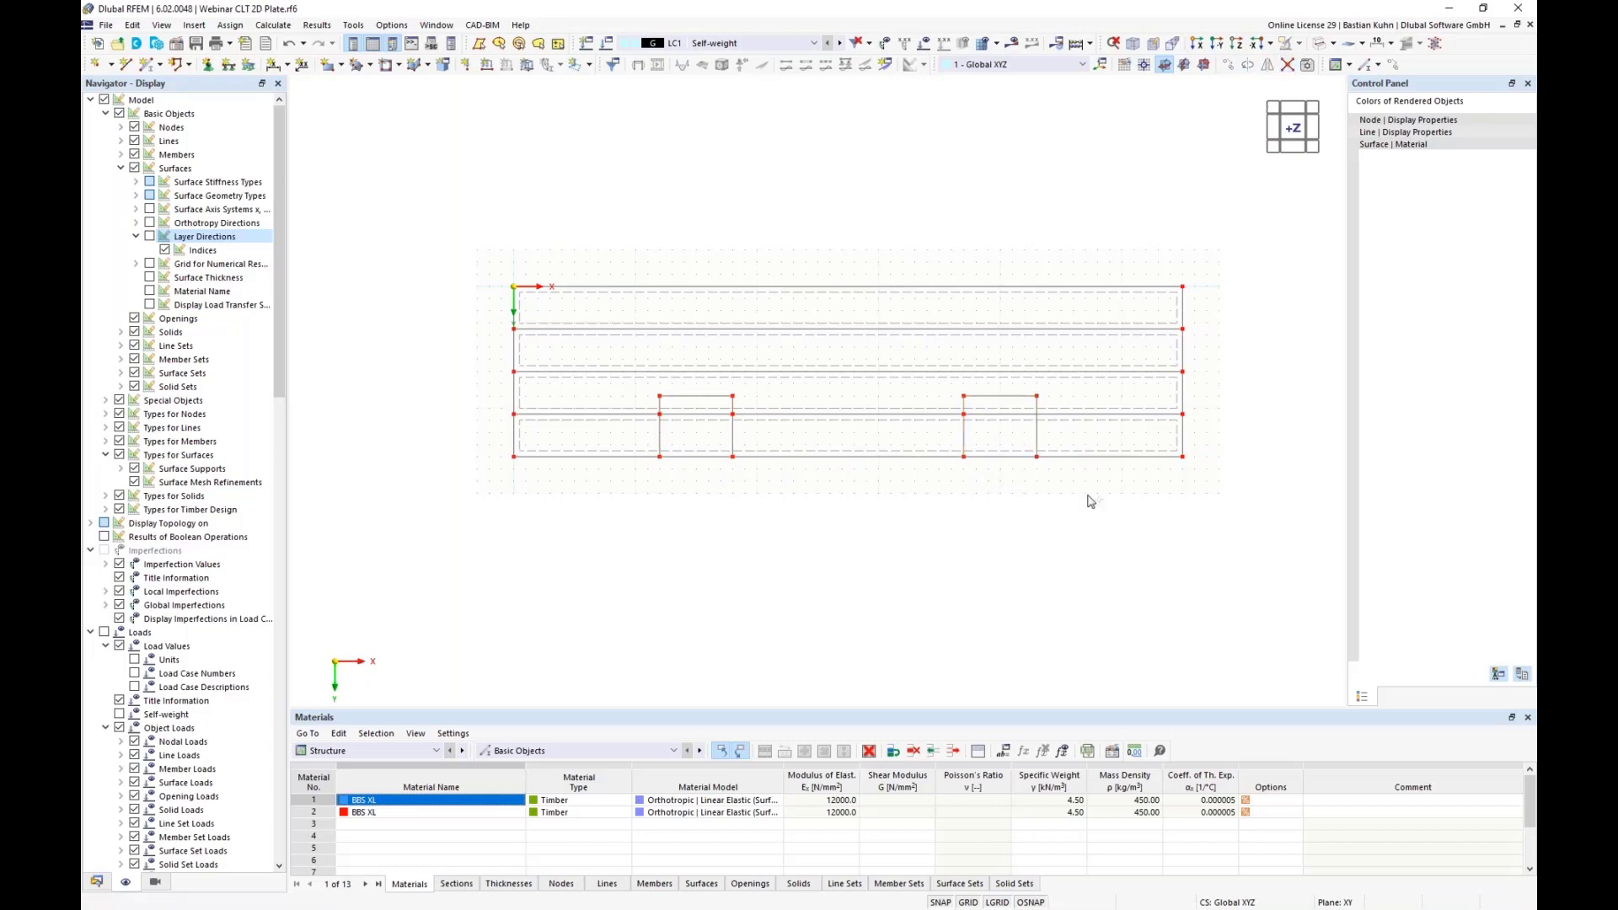
Connect the copied outline with the strip edges and divide the two strips crossed by the outlines along their intersecting lines
left_click_drag(1087, 495, 932, 415)
right_click(776, 413)
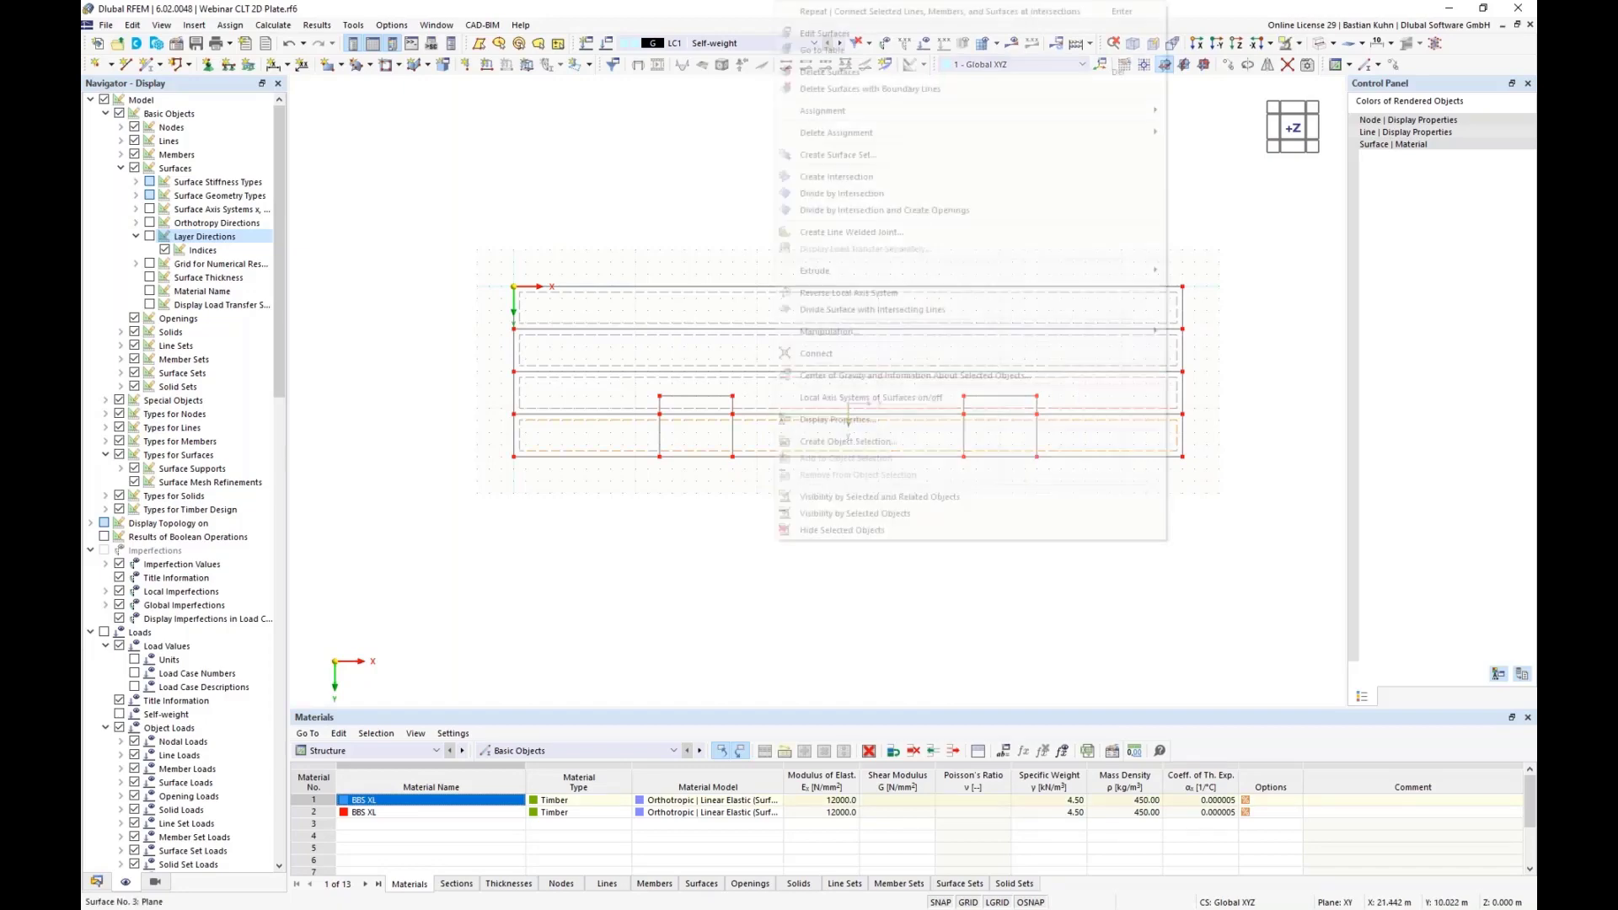
left_click(843, 311)
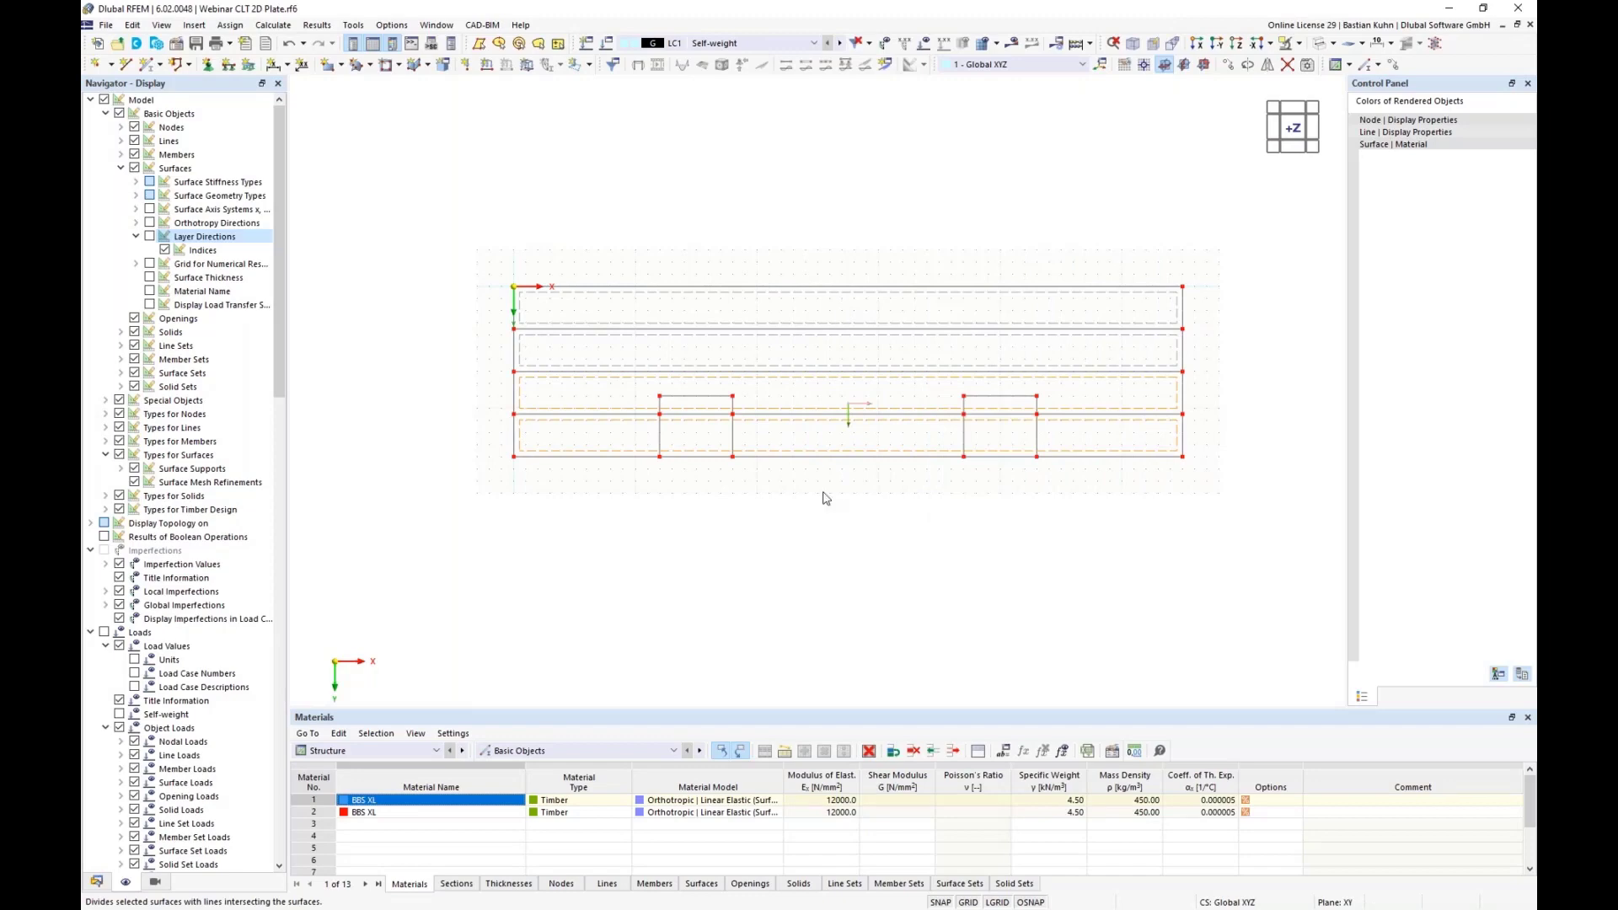
Delete the surface pieces inside both recess outlines
left_click(686, 418)
key("Delete")
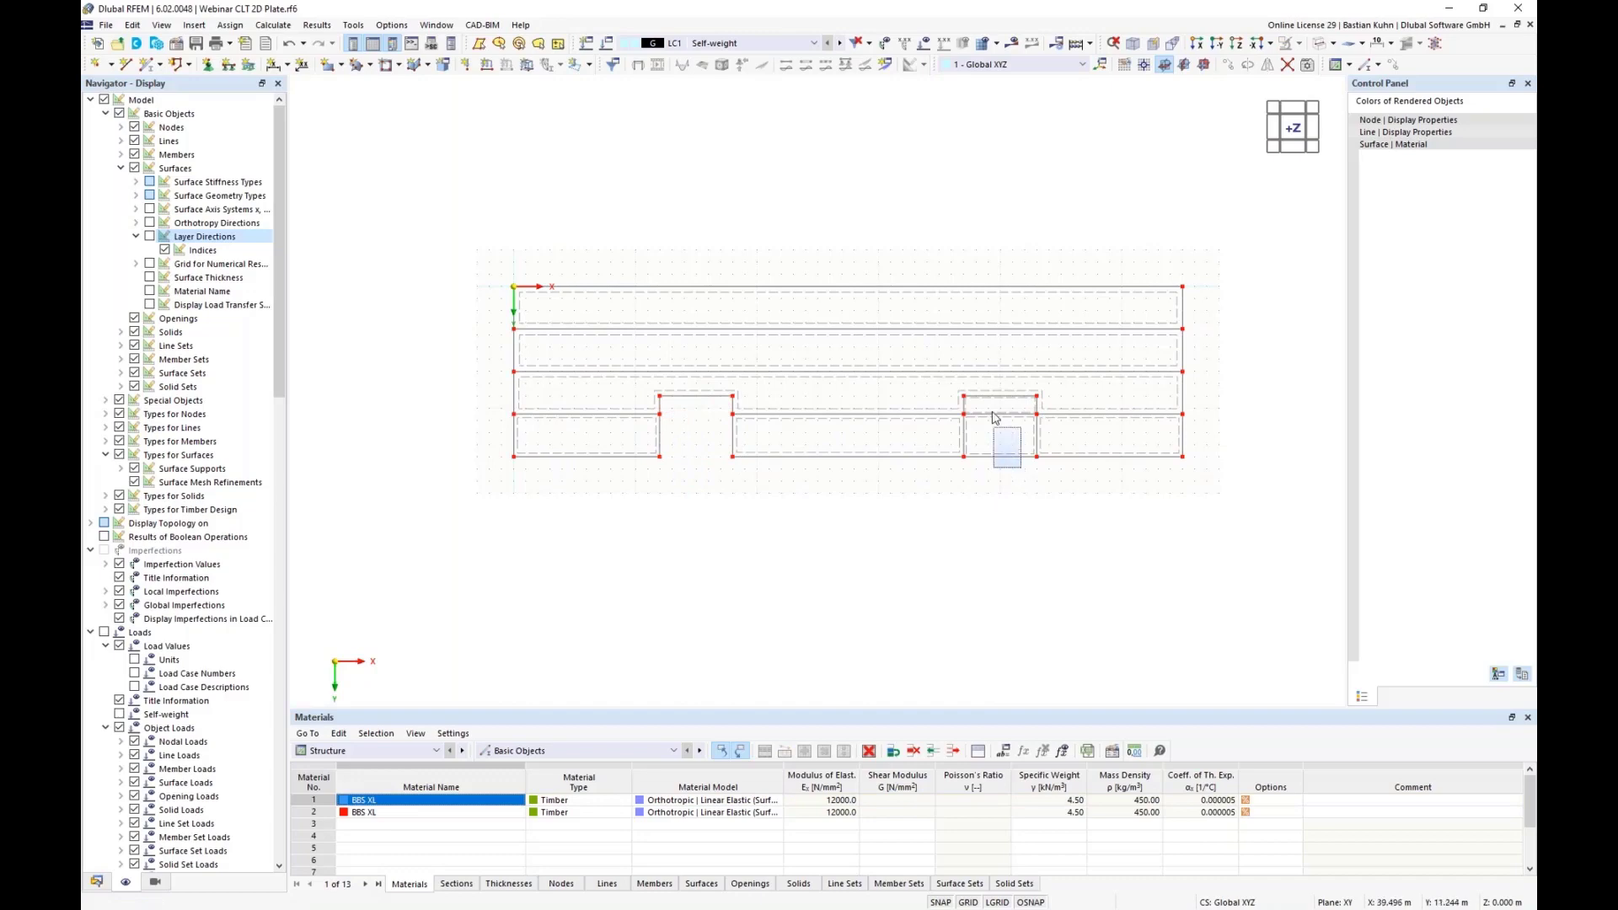
left_click(994, 418)
key("Delete")
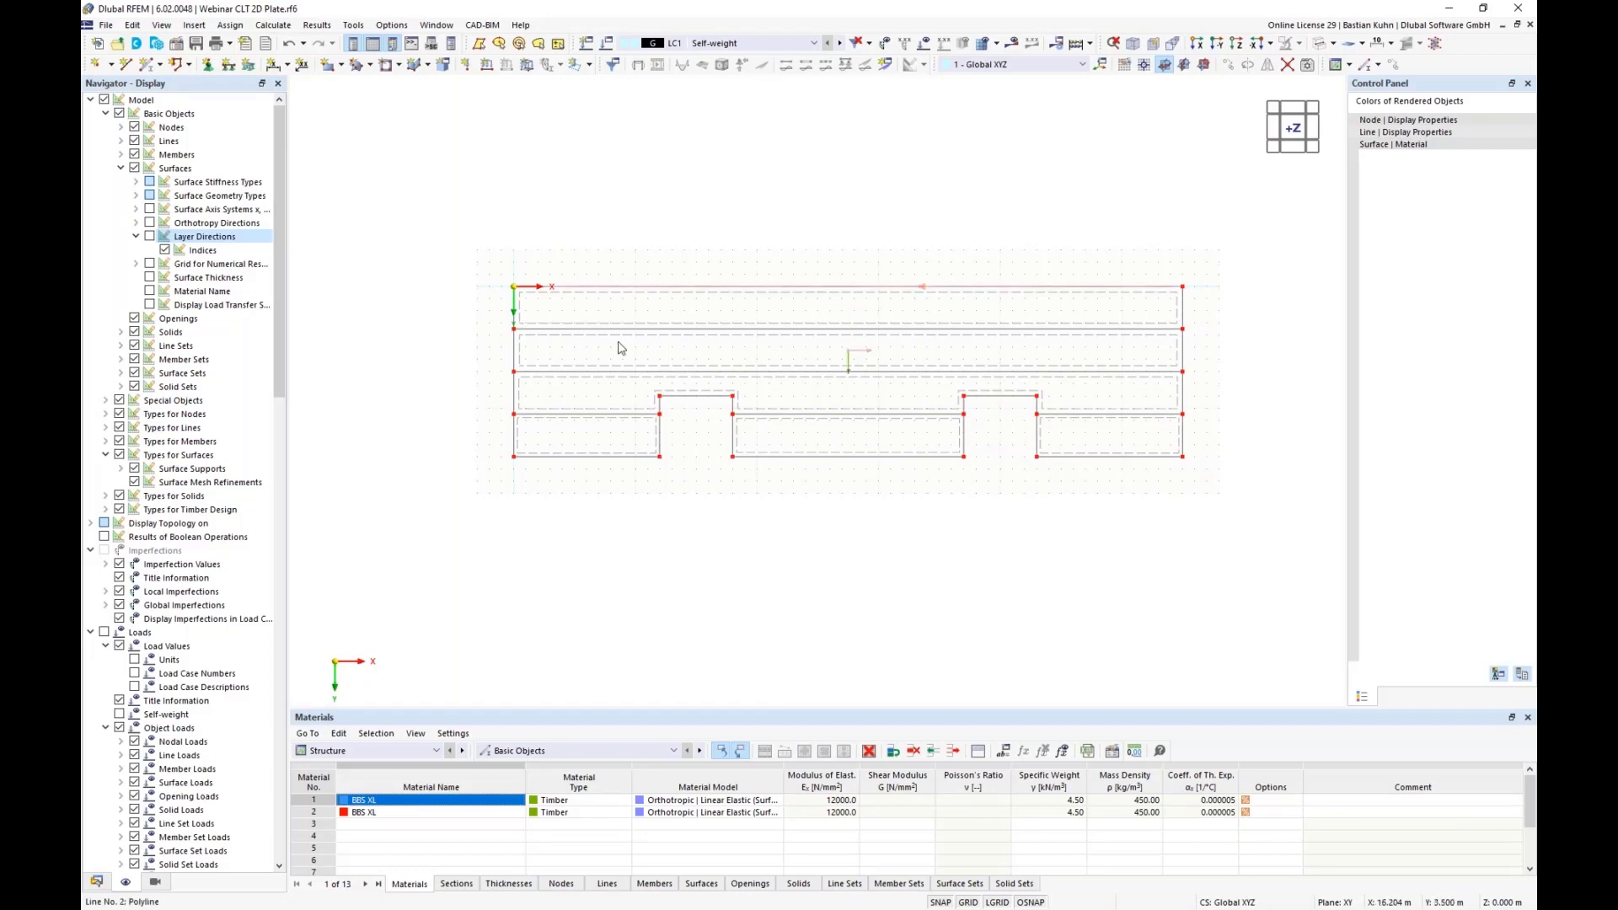
Copy the plate's long edge on the X axis once by 0.4 m in Y
right_click(571, 293)
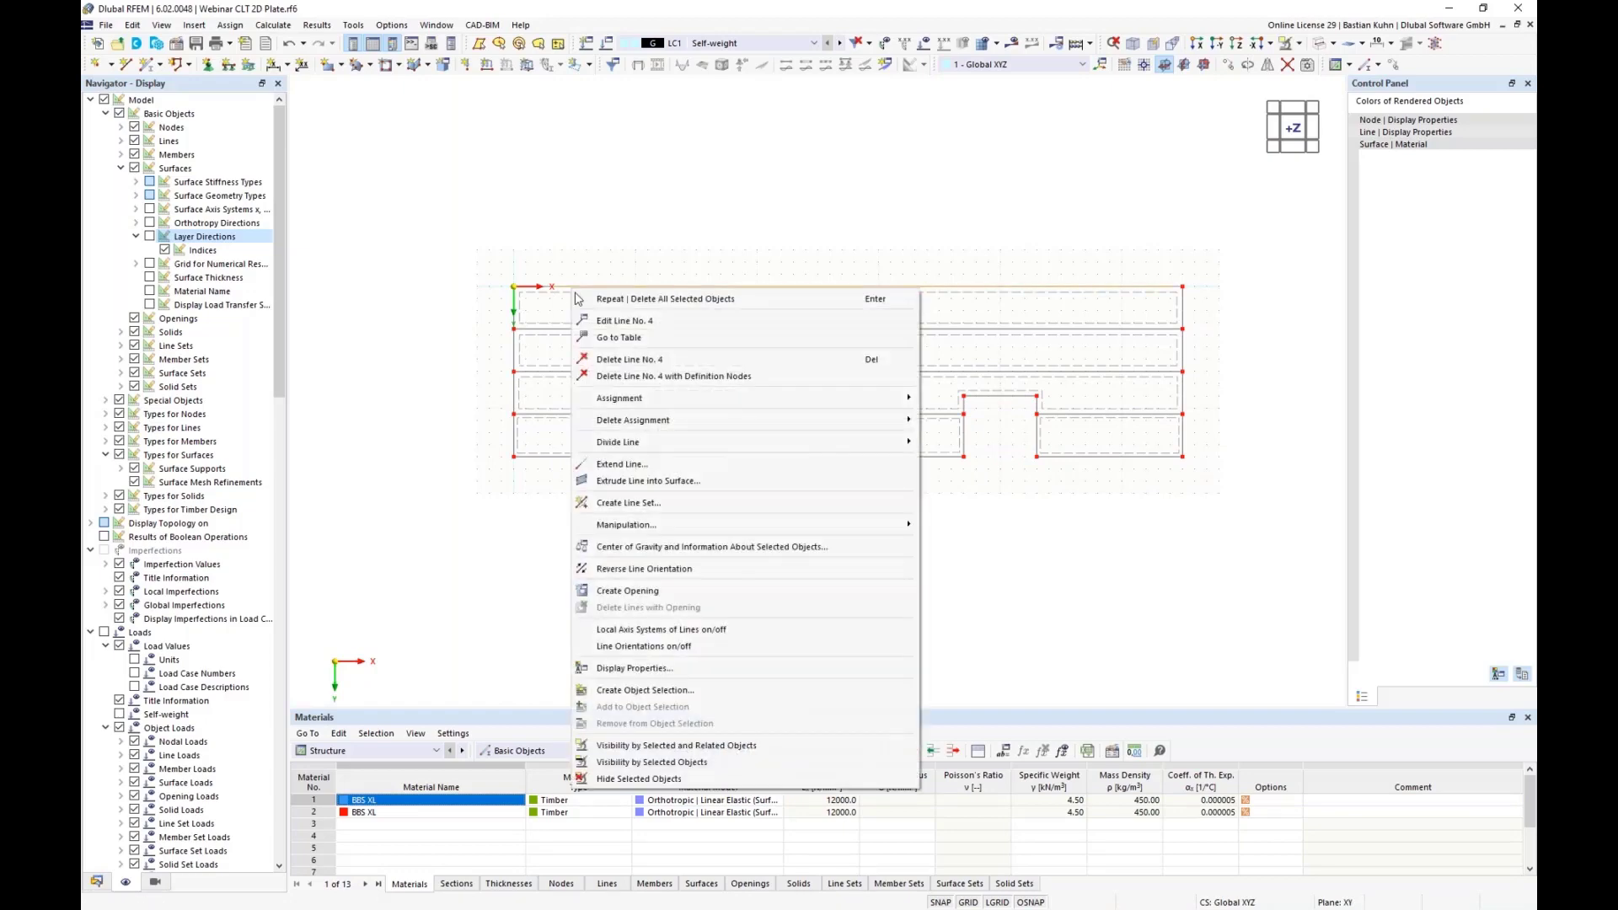
mouse_move(643, 424)
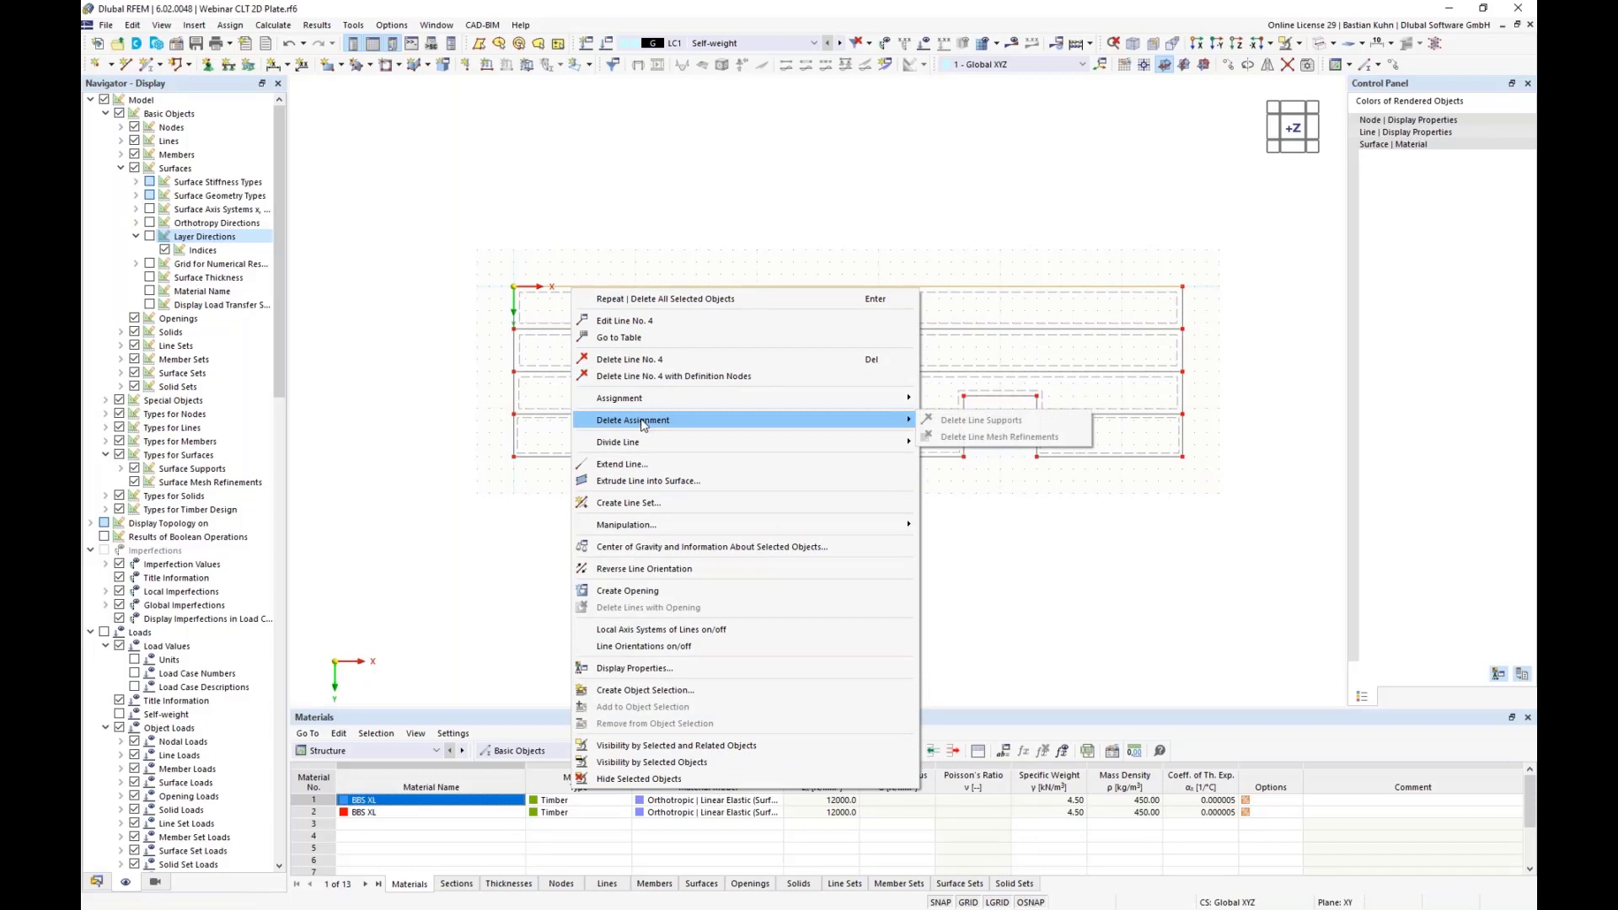
left_click(1392, 65)
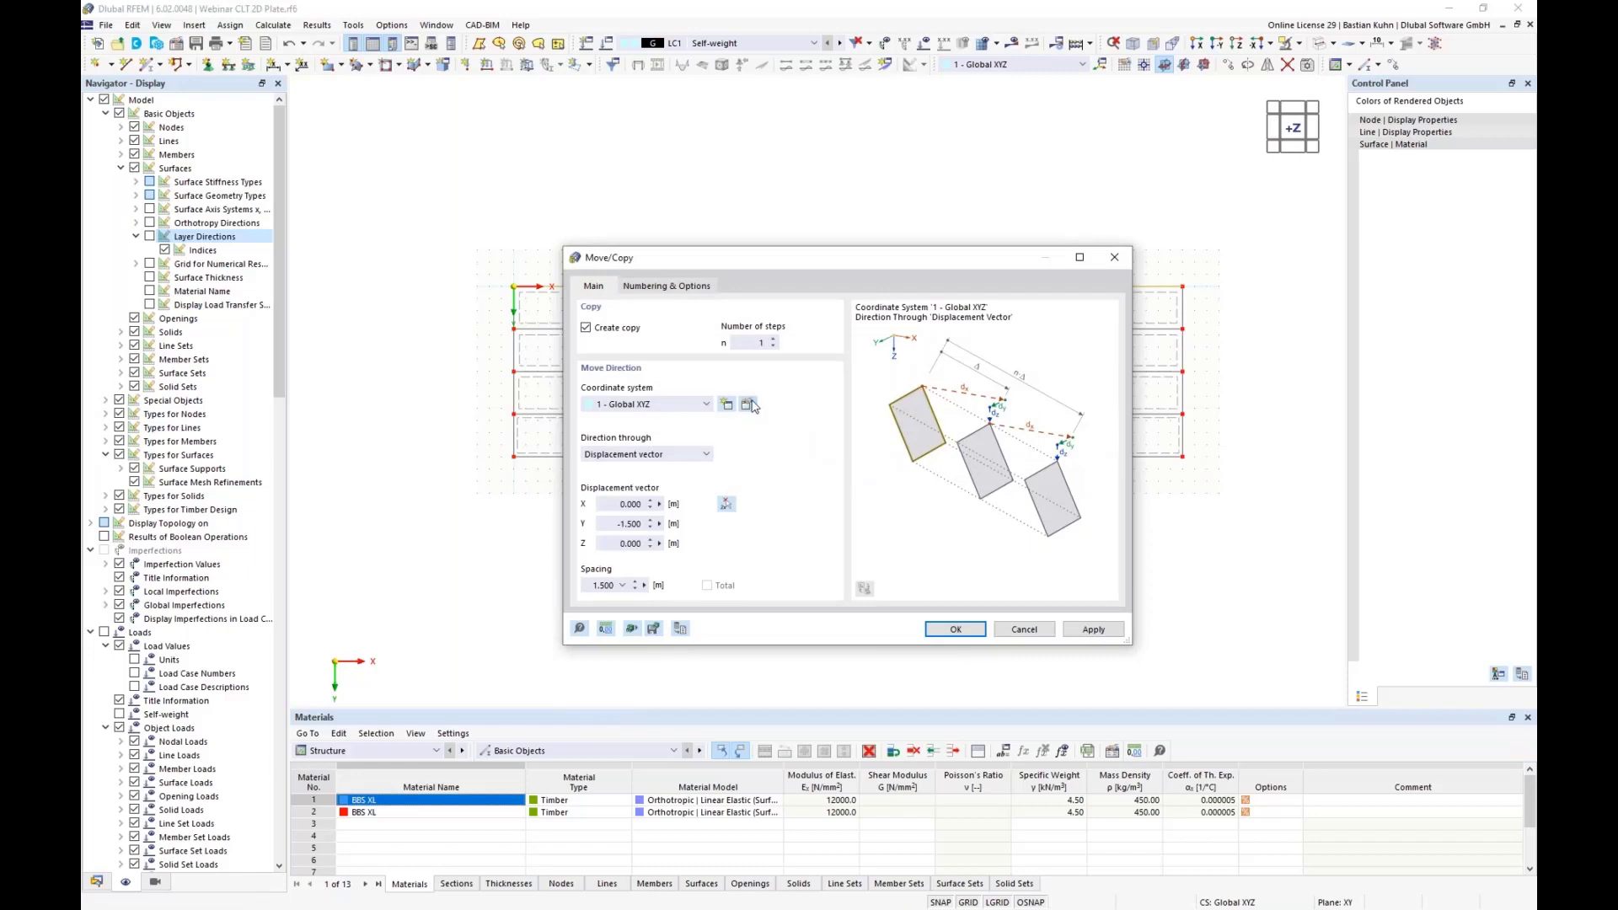
left_click_drag(608, 529, 712, 543)
left_click(948, 632)
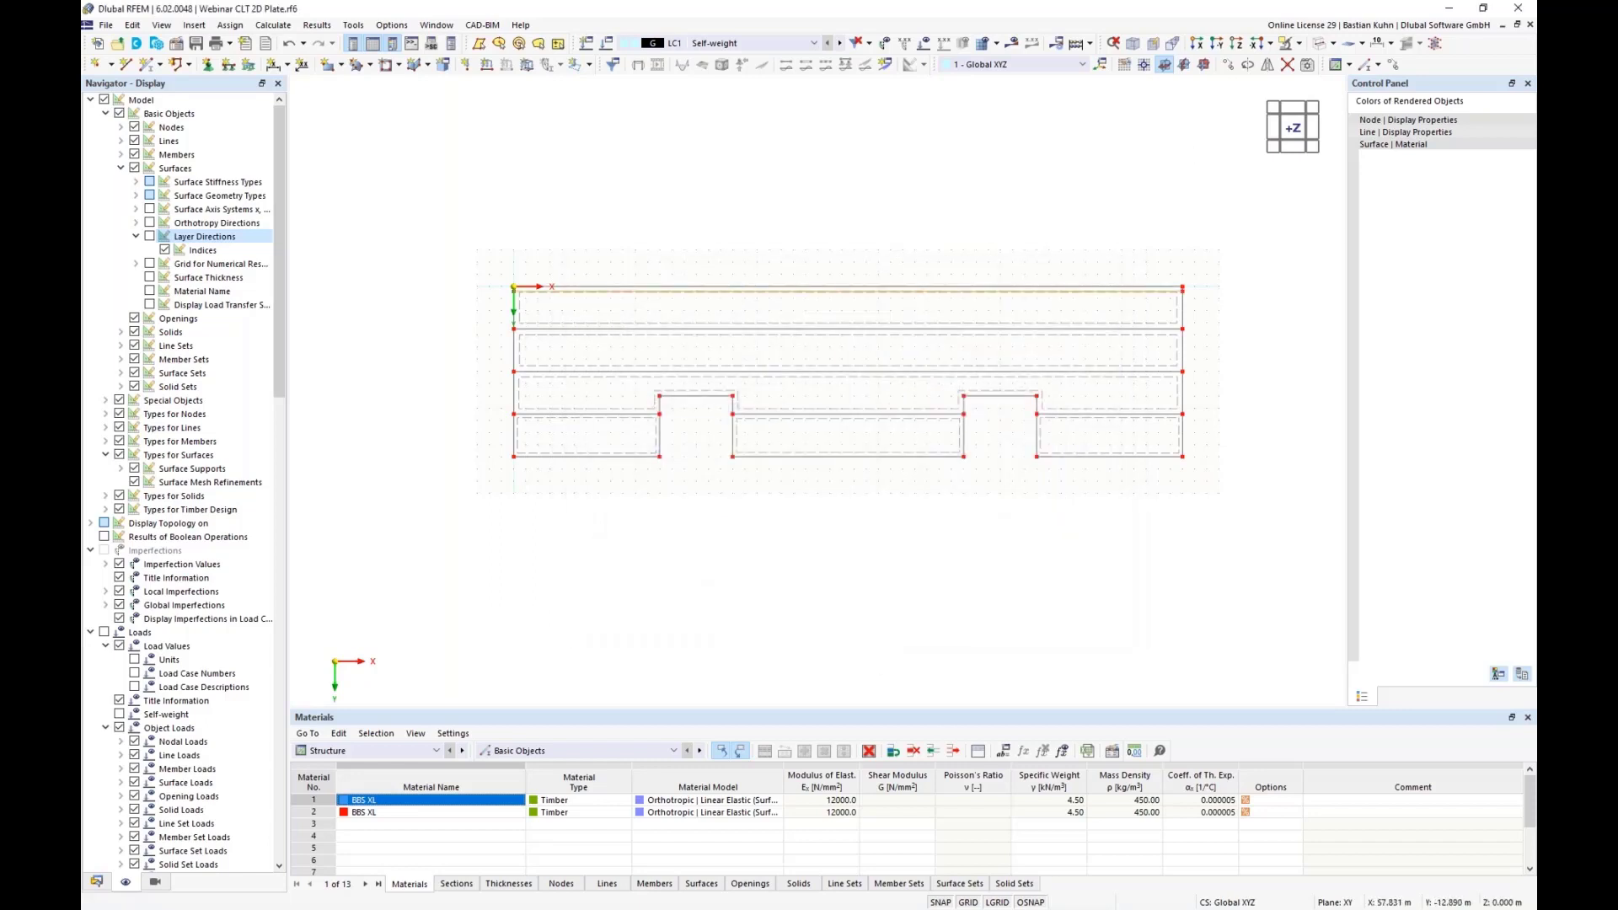
Copy the offset line in Y to just inside the plate's opposite, recessed long edge
left_click(1393, 65)
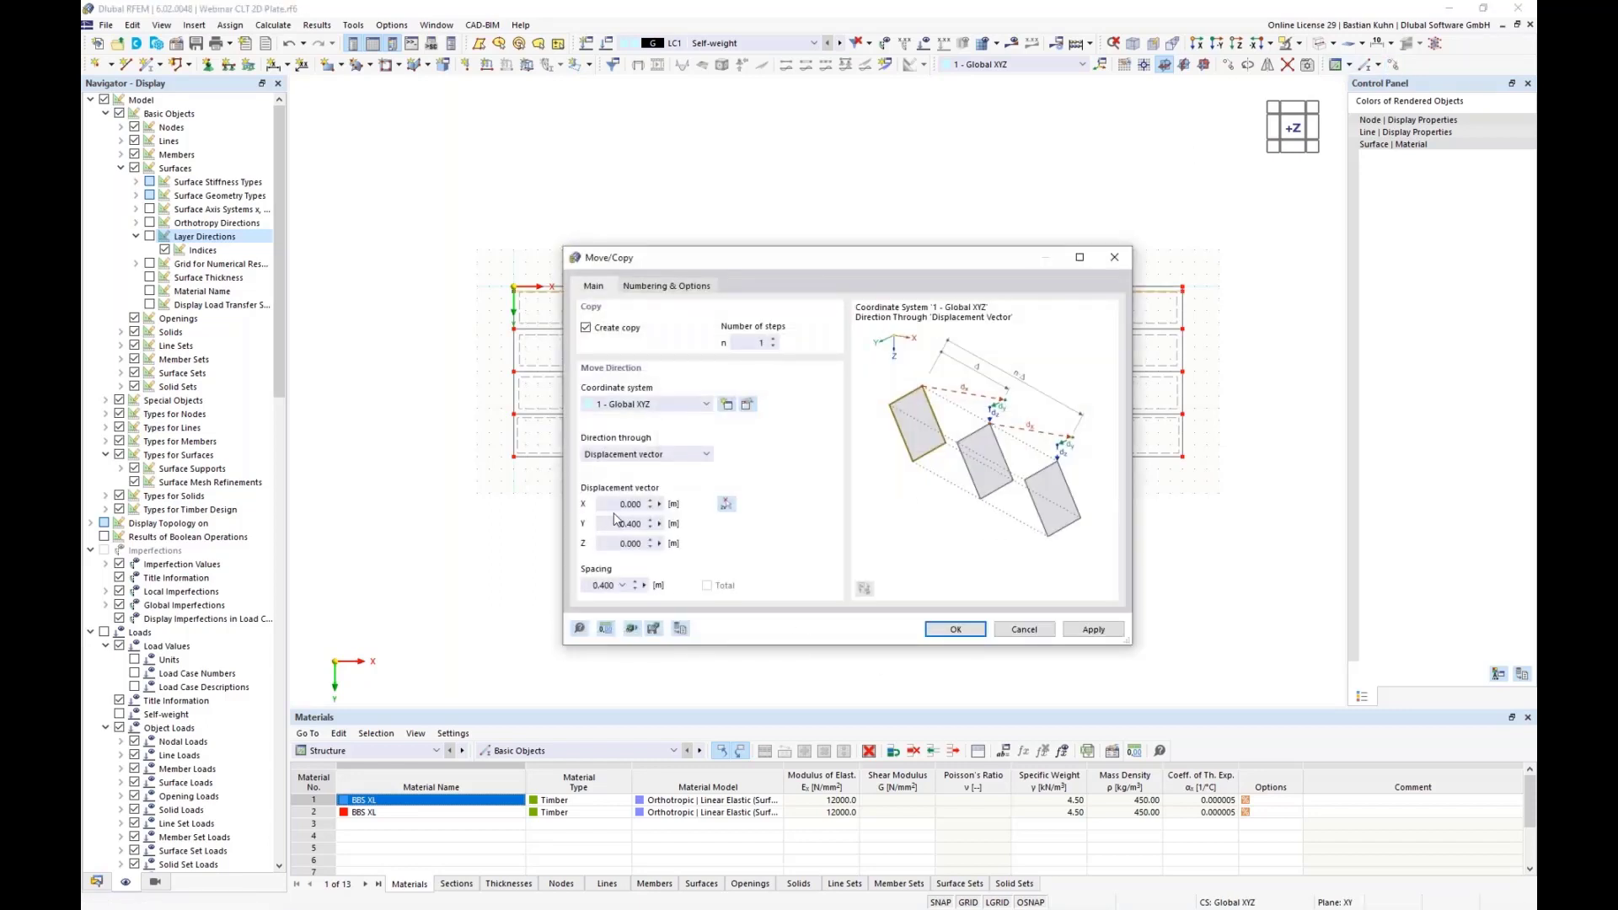
left_click_drag(615, 519, 700, 517)
left_click(957, 630)
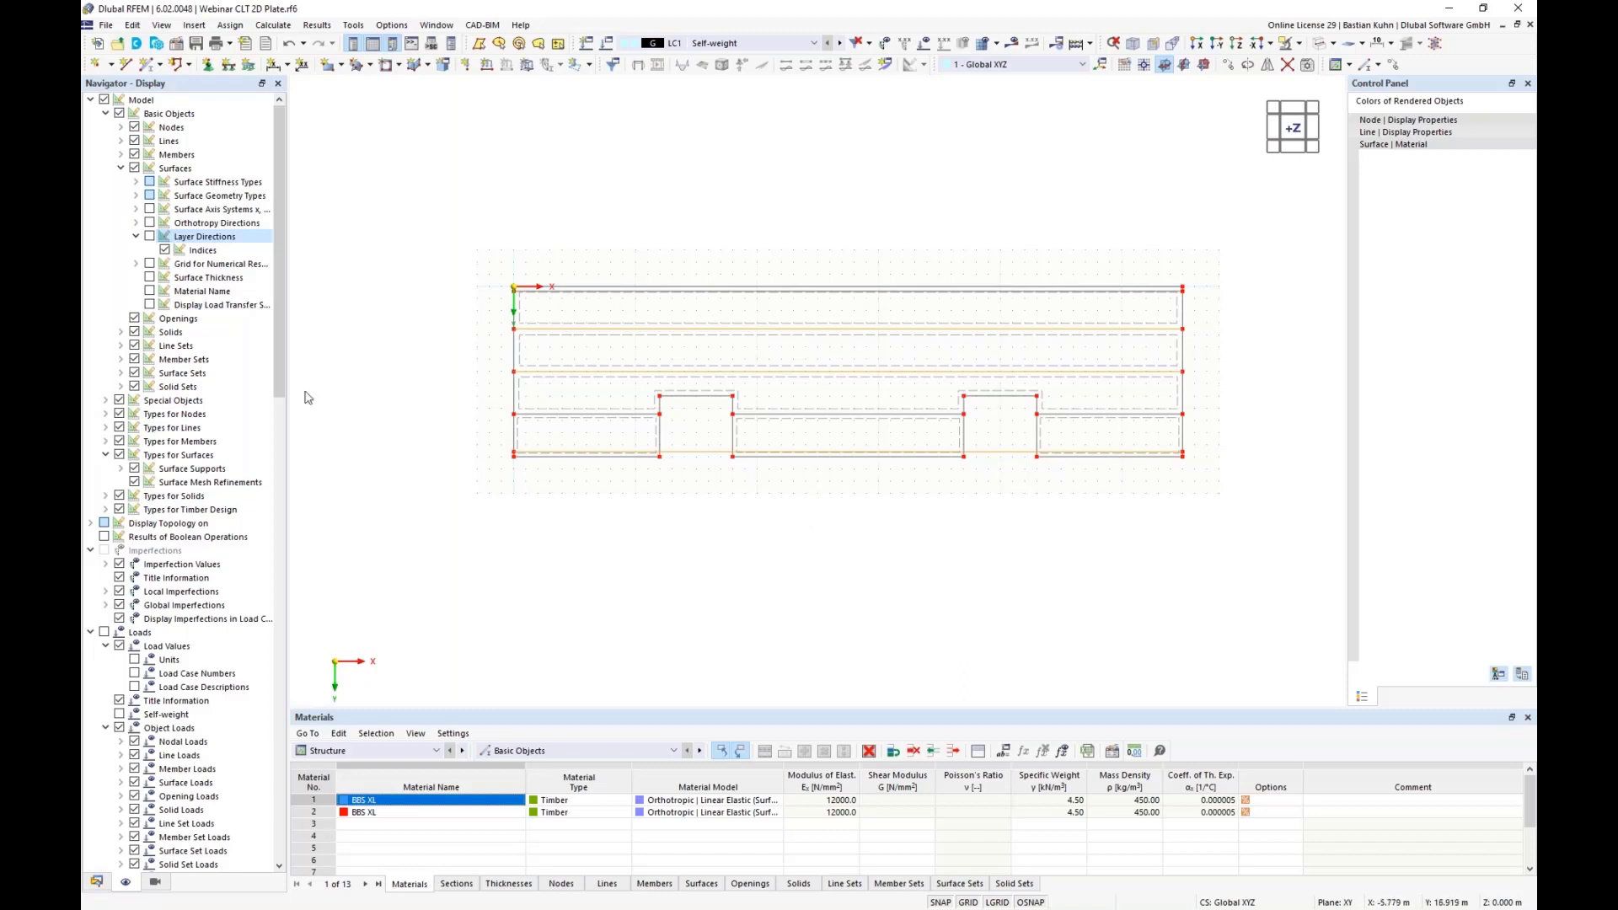
Show the line orientations and reverse the joint line between the first and second strips
left_click(121, 141)
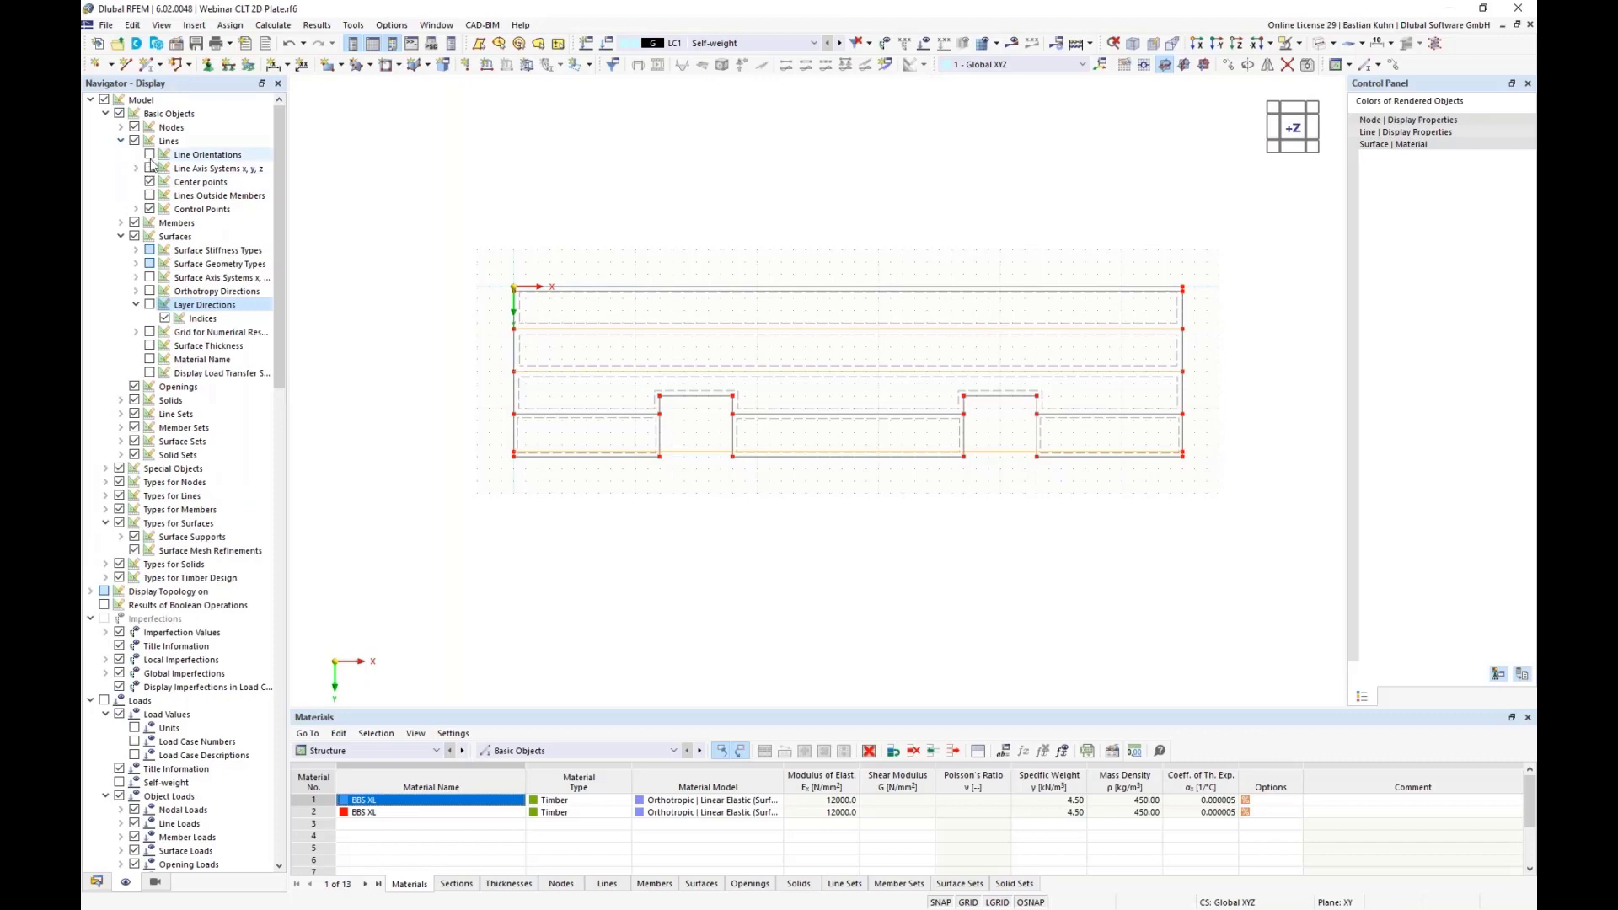
left_click(150, 155)
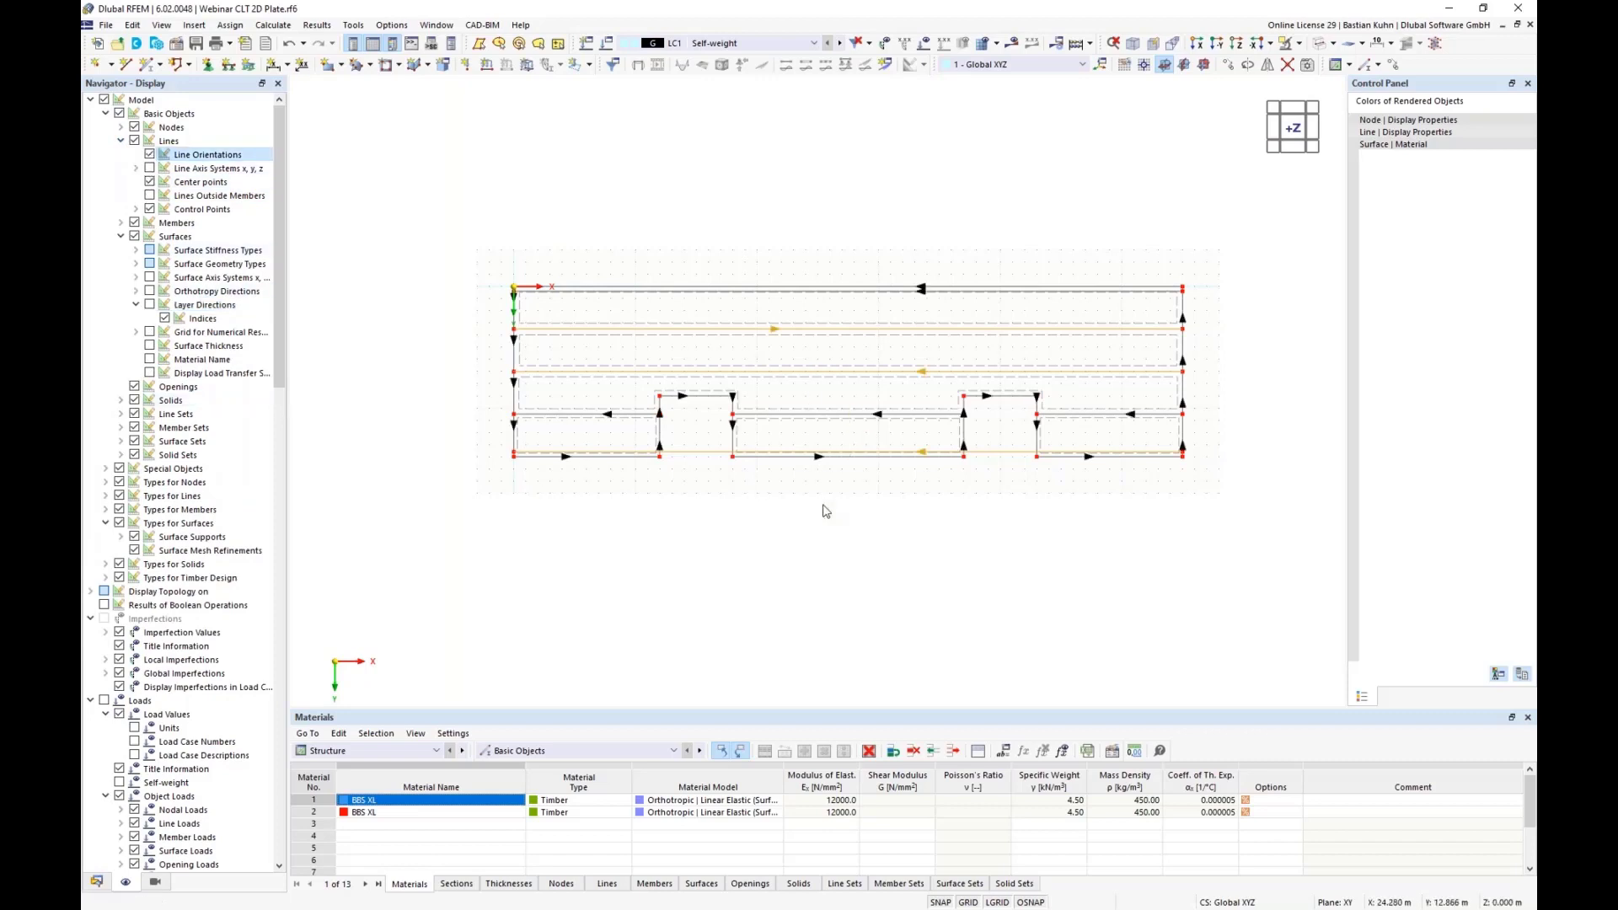
right_click(805, 331)
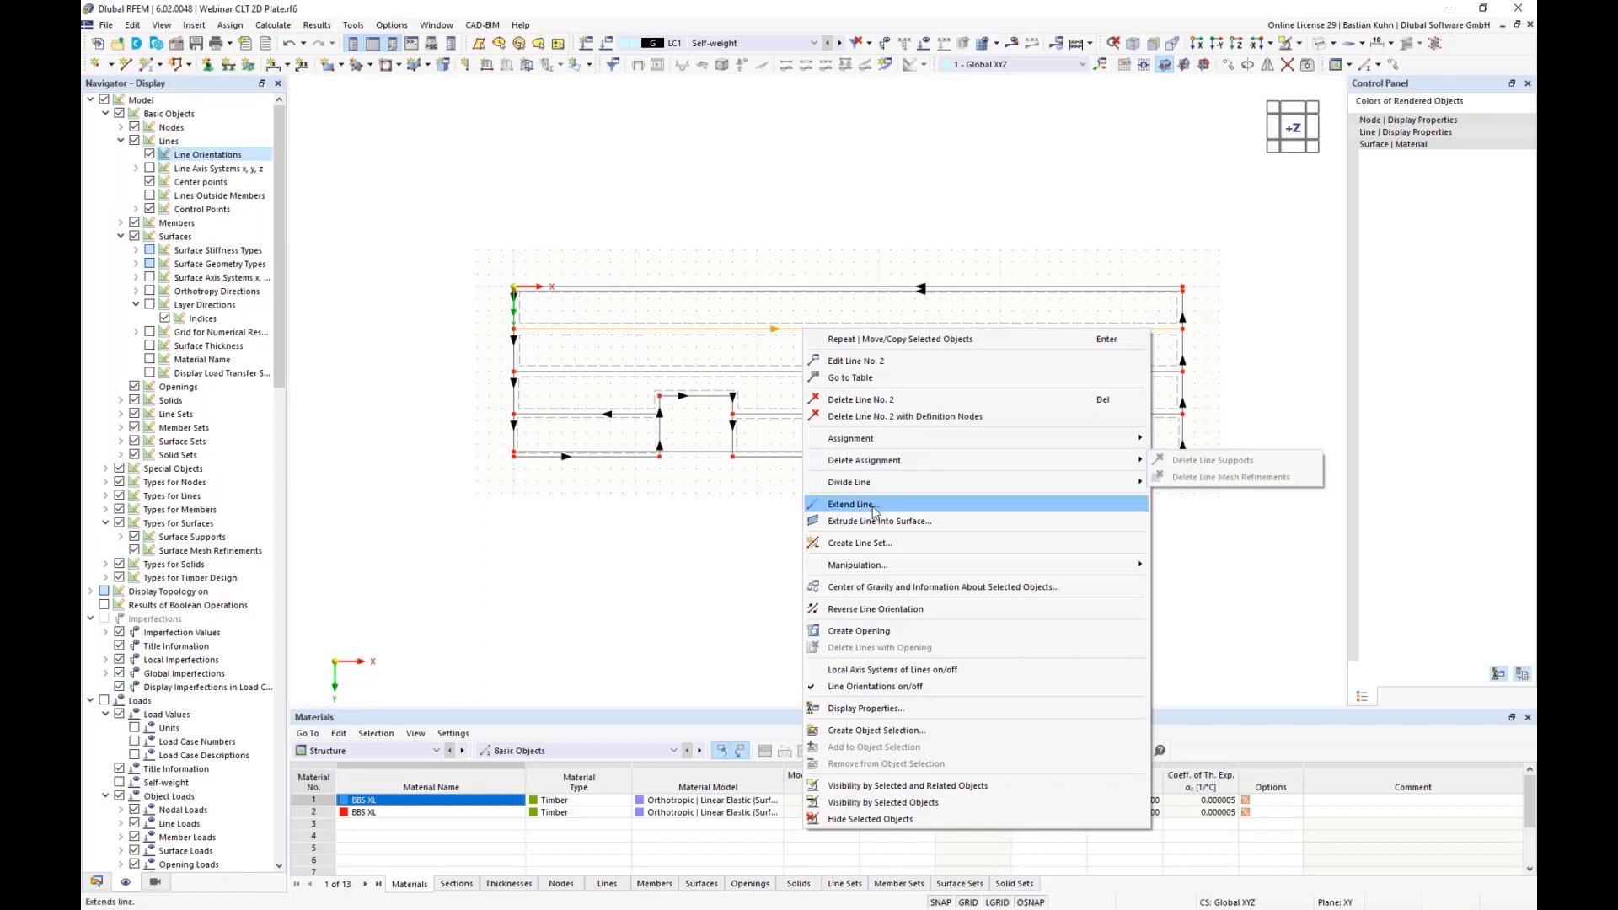
left_click(881, 608)
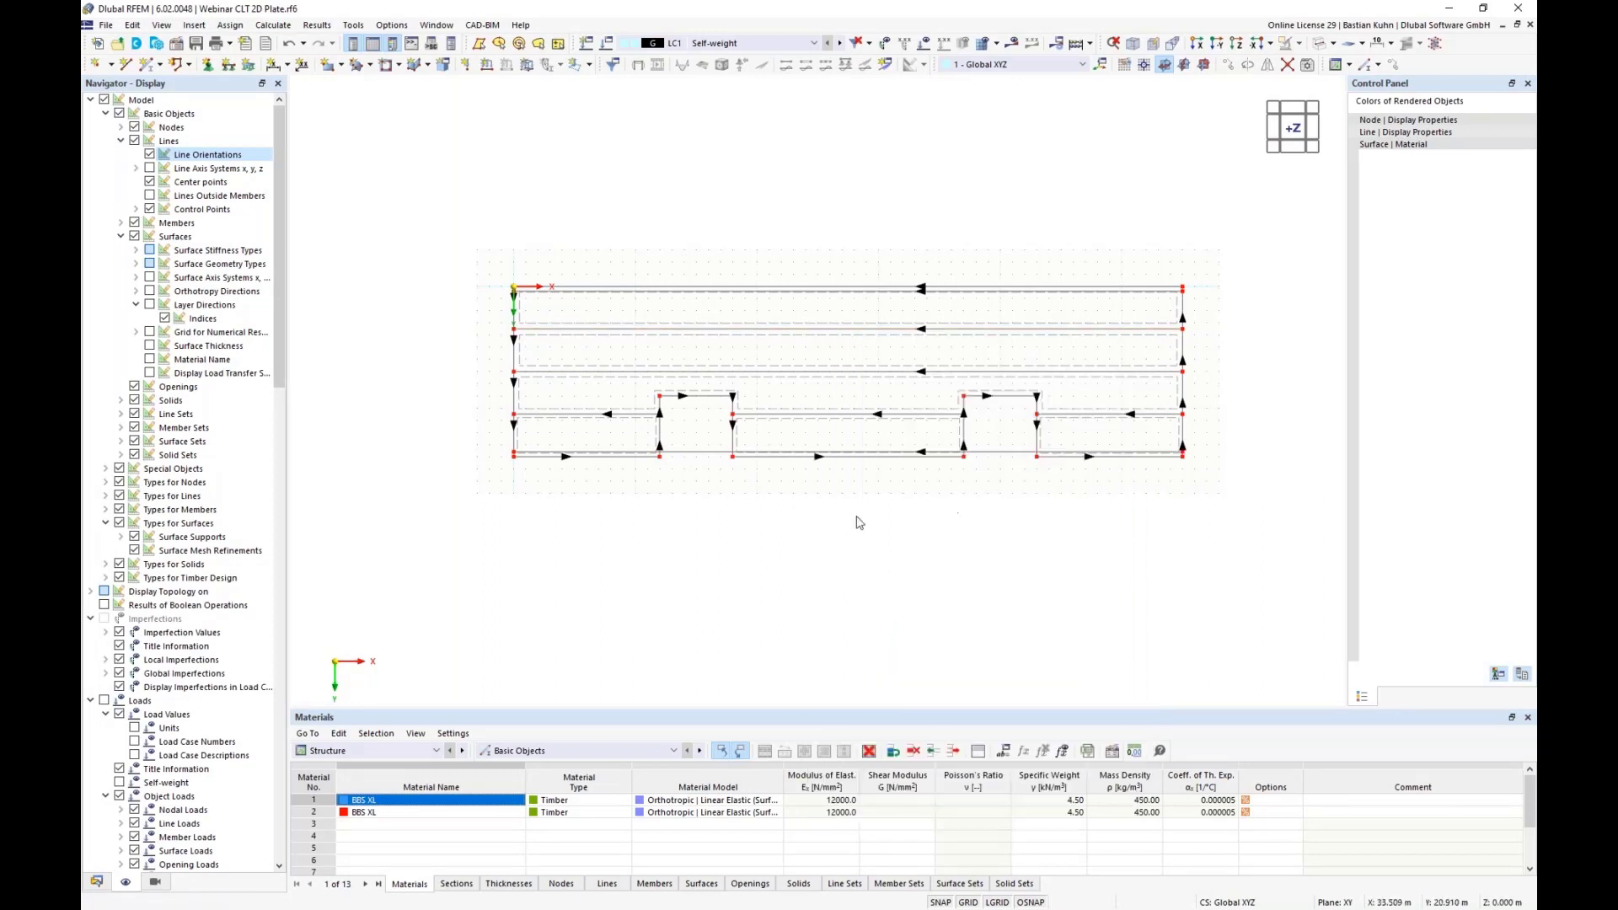
Replace the line orientations with the line axis systems, examine the axes, and hide them again
left_click(149, 155)
left_click(149, 168)
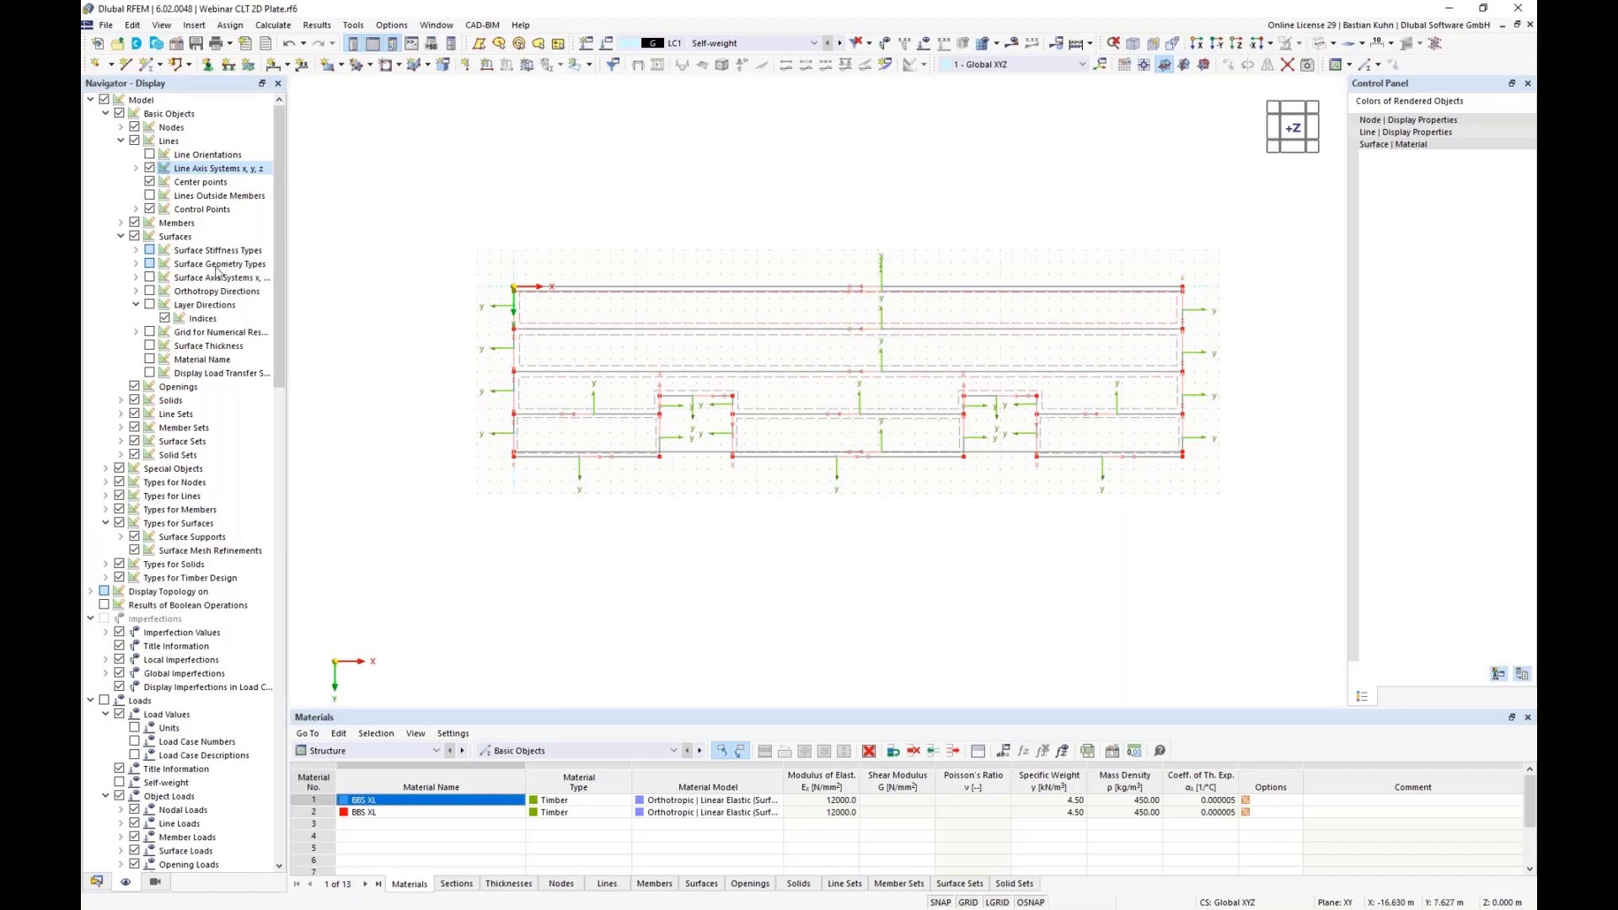
left_click(149, 167)
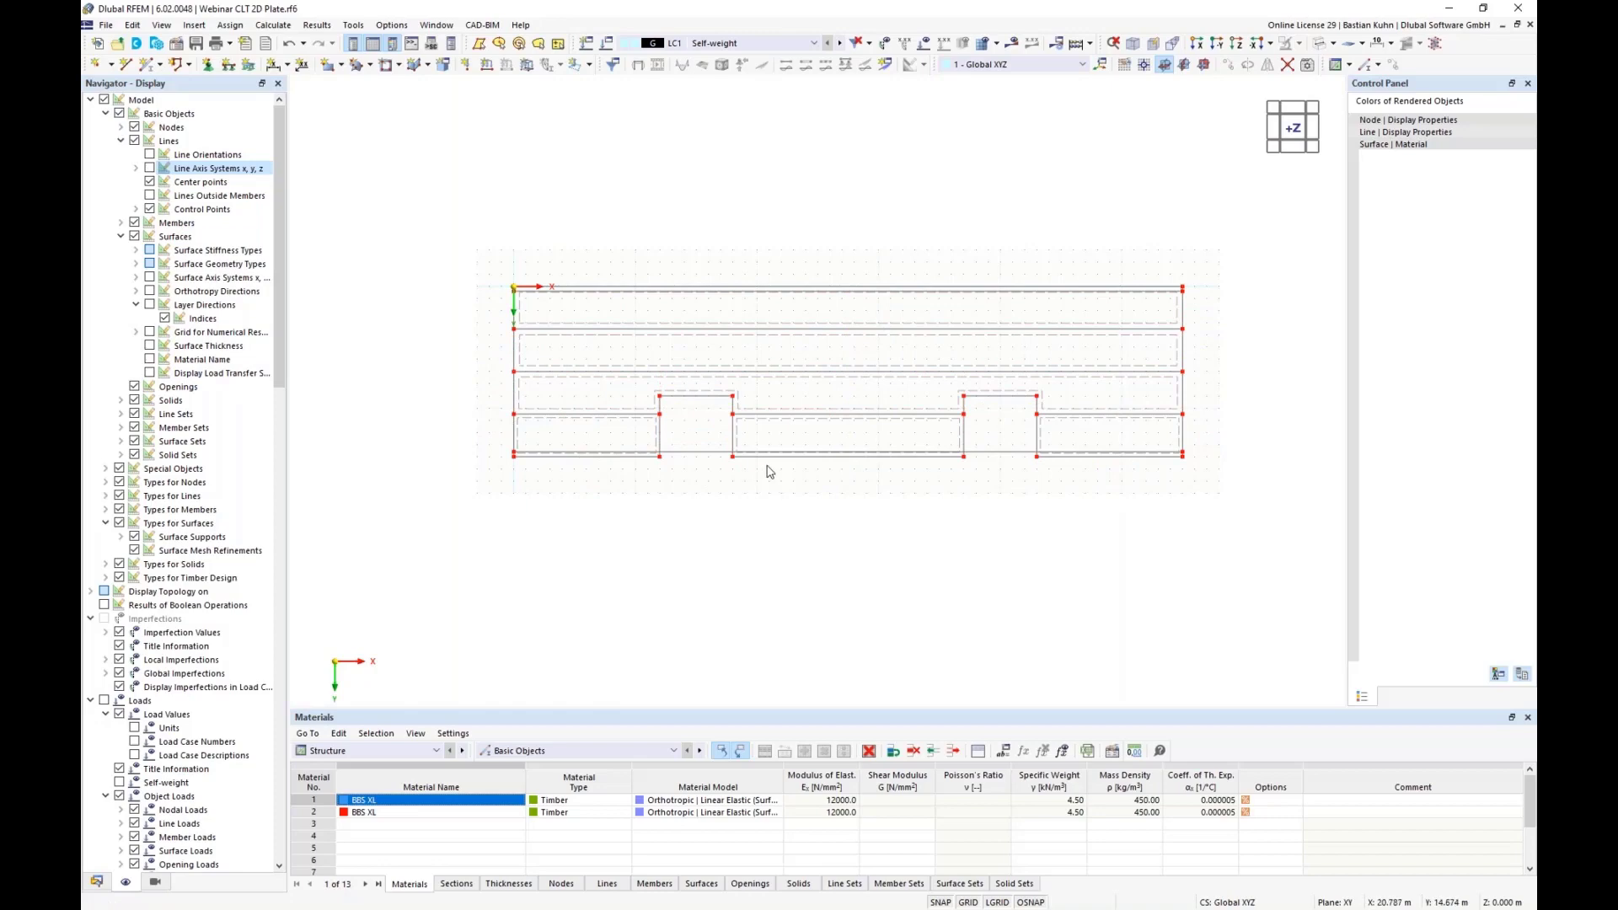
Divide the two offset lines and the two full-length joint lines at a distance of 0.5 m from their line ends
left_click(778, 331, "ctrl")
left_click(796, 371, "ctrl")
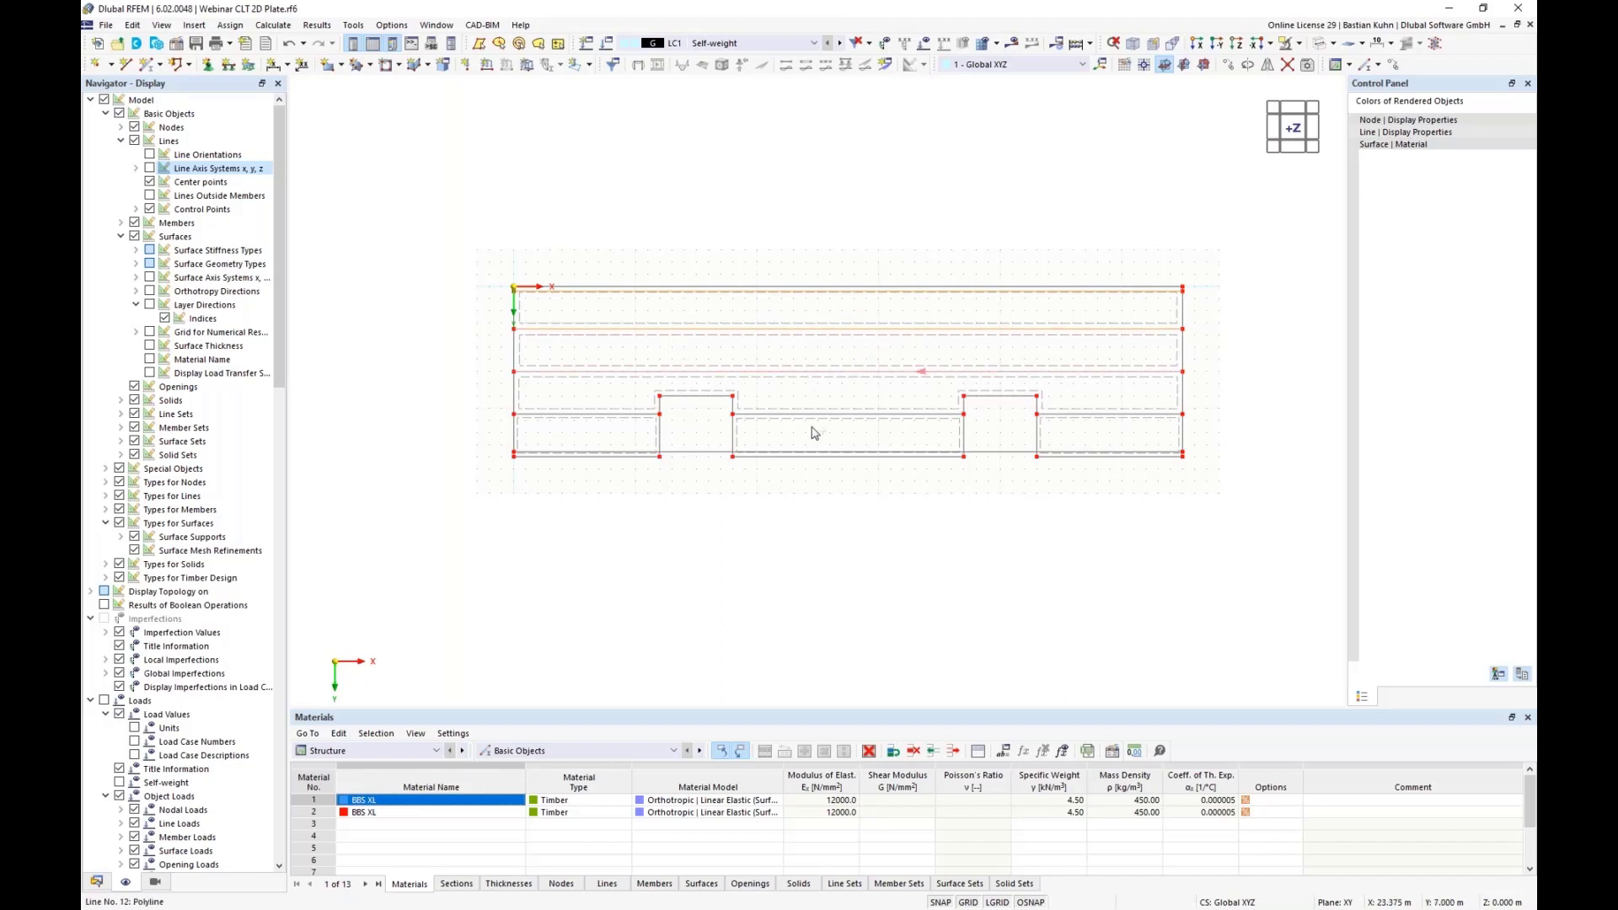
right_click(817, 456)
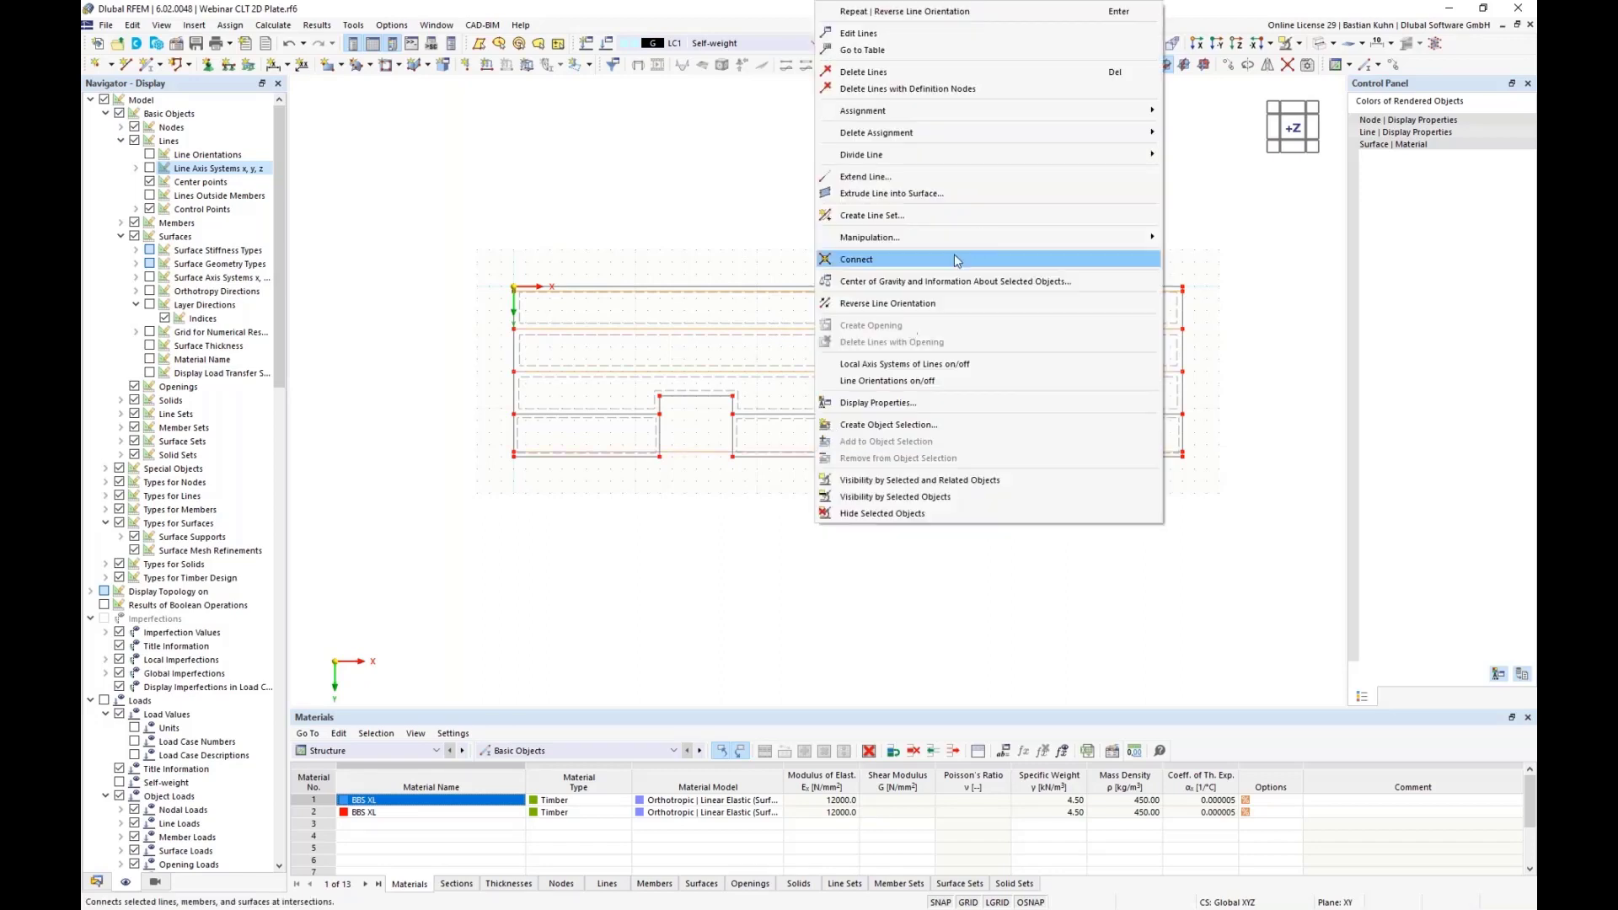
mouse_move(1162, 159)
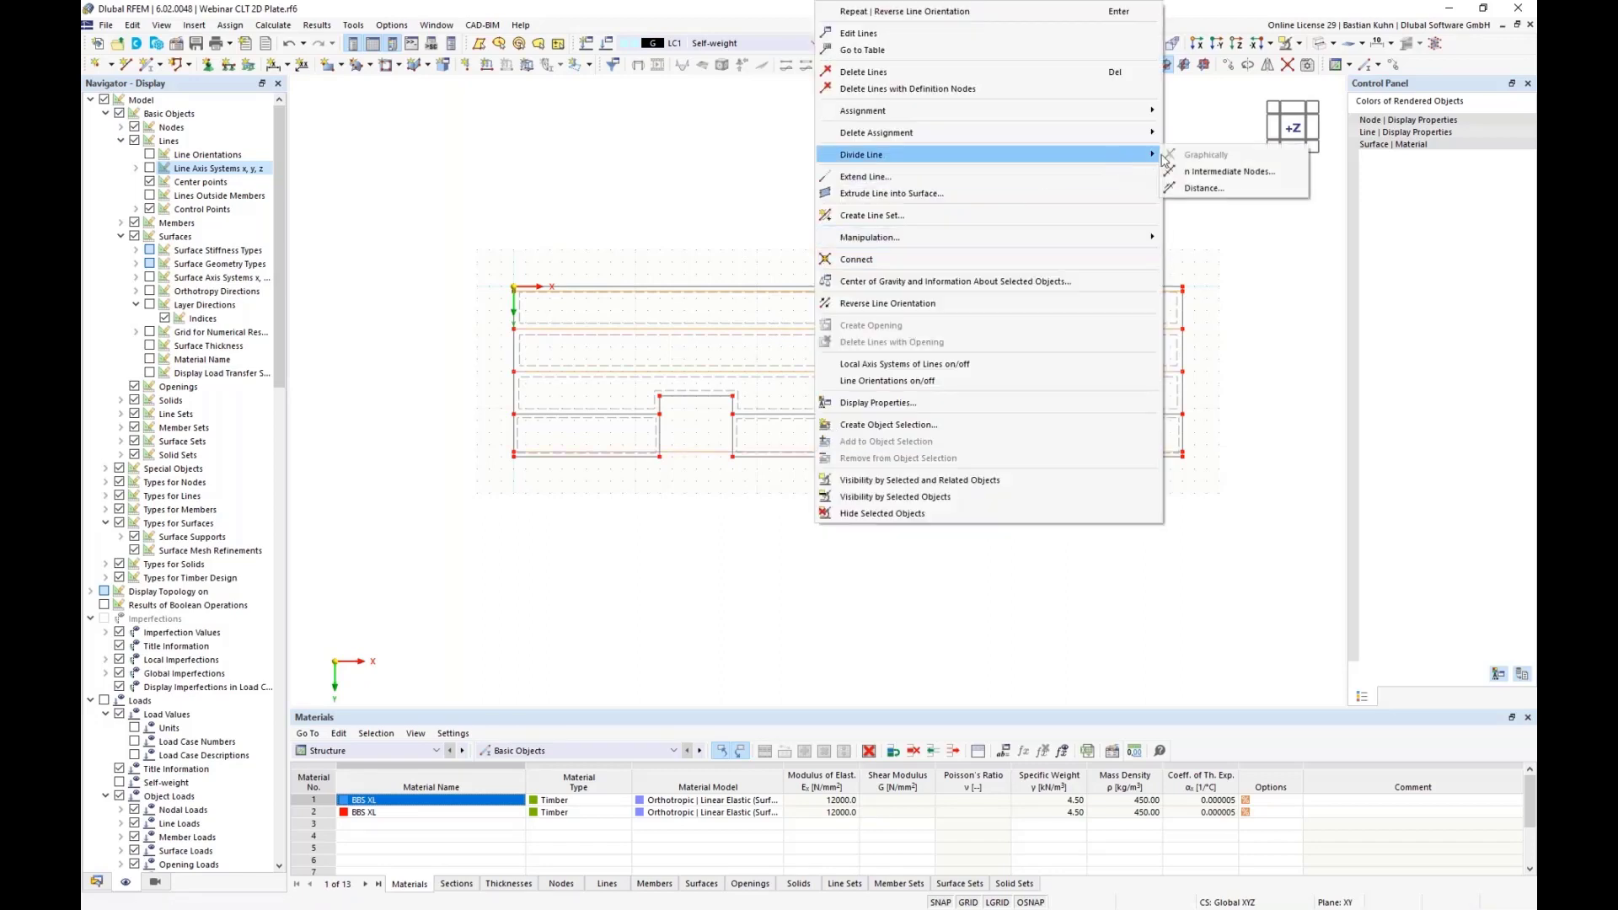
left_click(1203, 188)
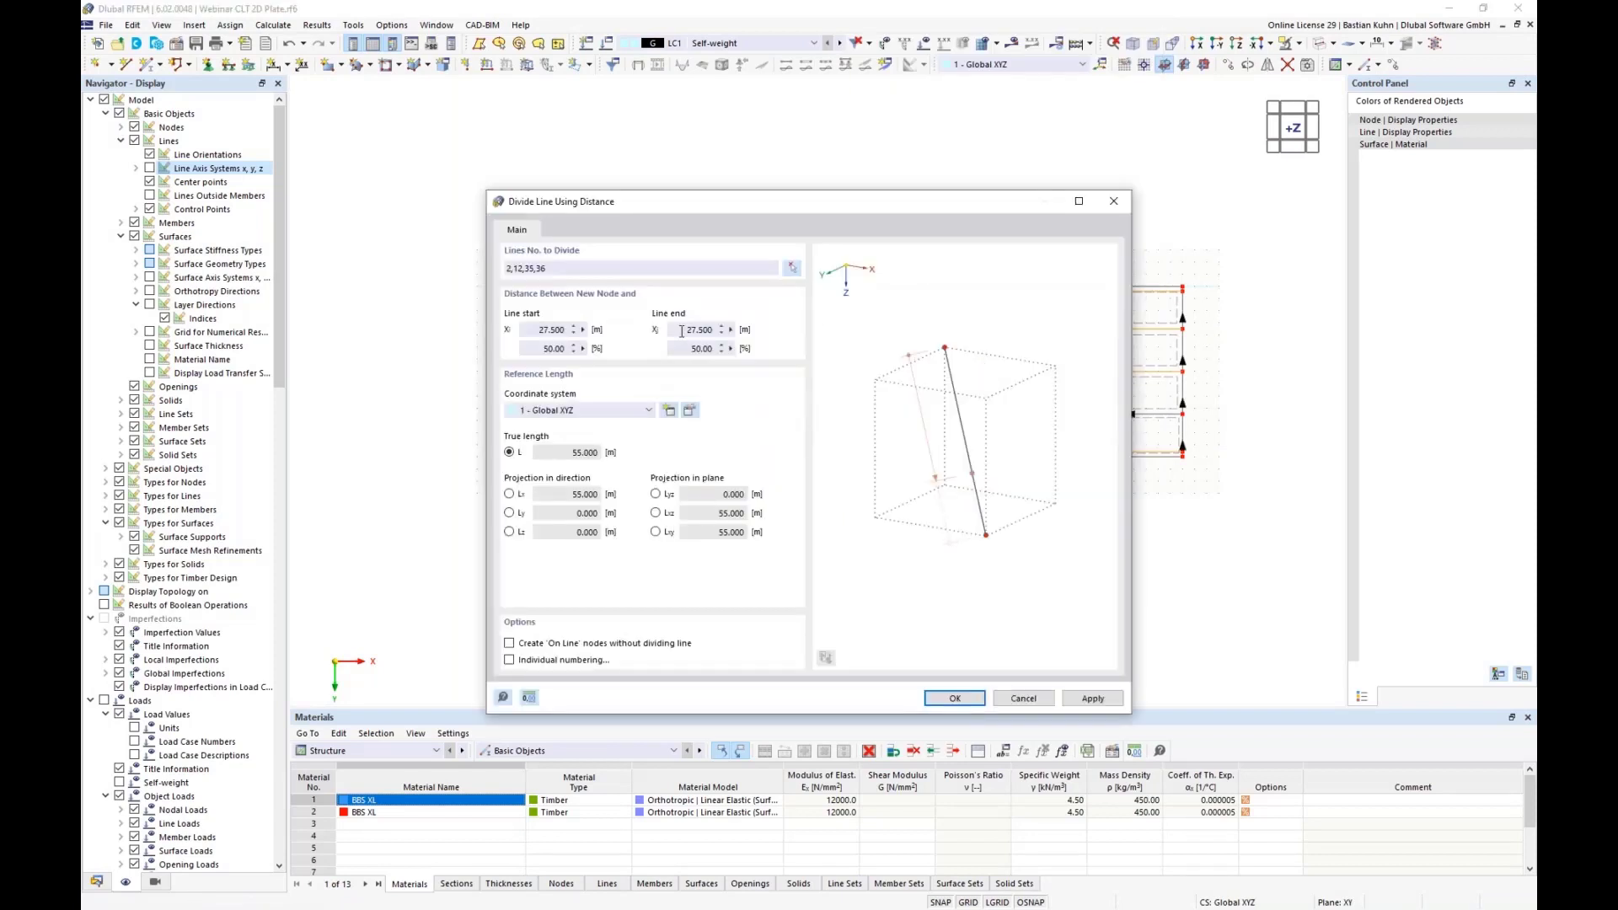
double_click(682, 331)
type("0.5")
left_click(955, 698)
left_click(714, 548)
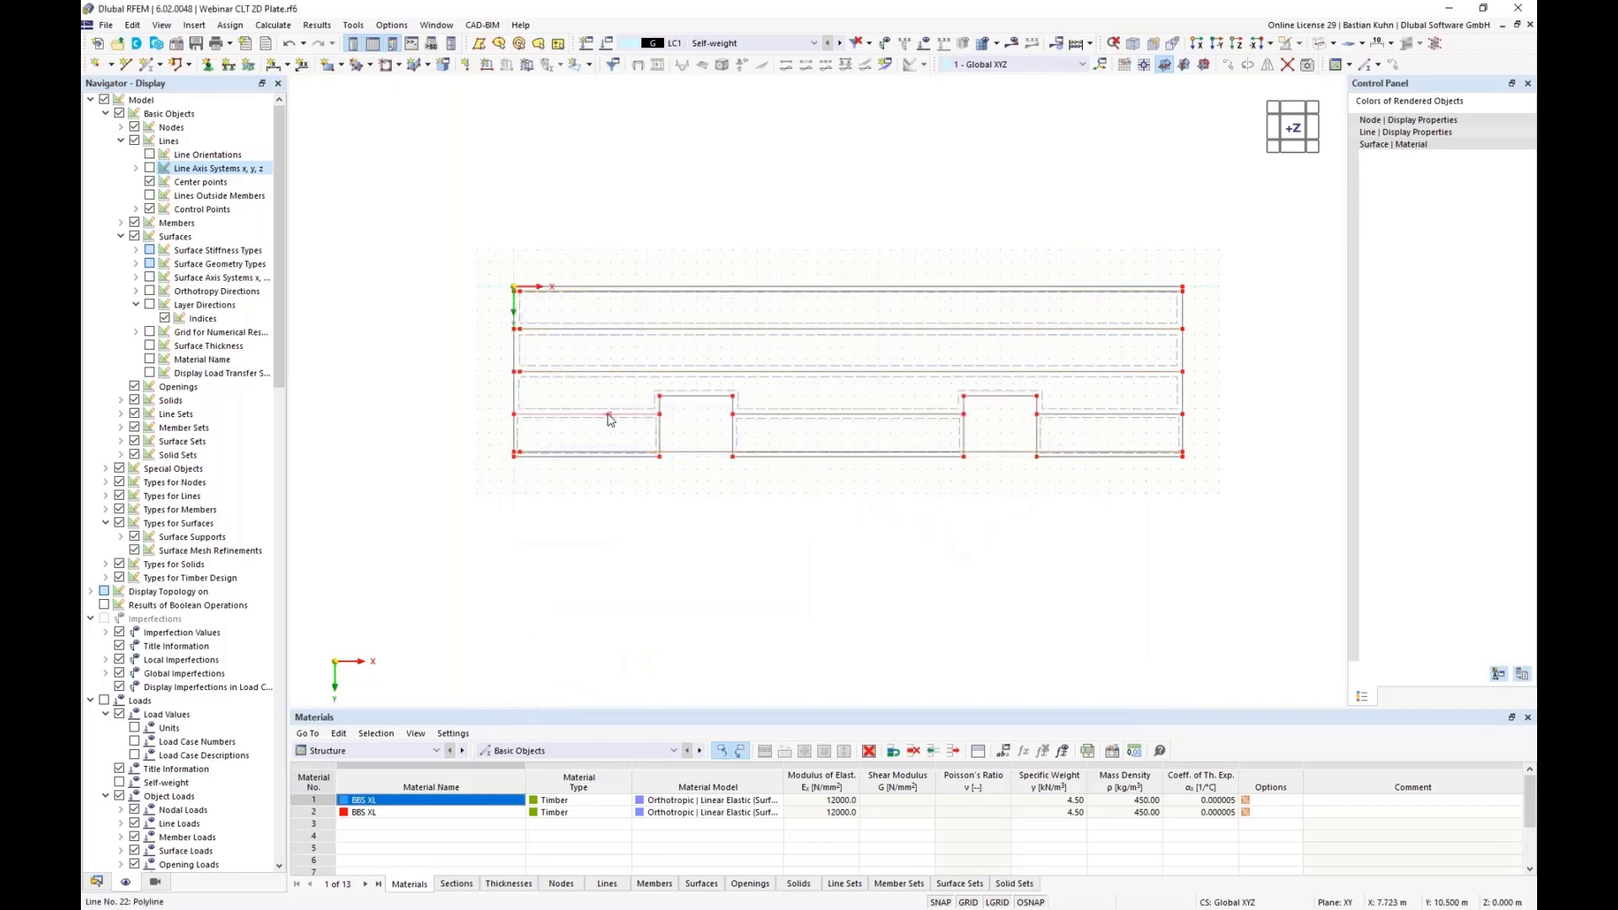
Divide the last strip's joint line beside the first recess at a distance of 0.5 m from its line end
right_click(610, 419)
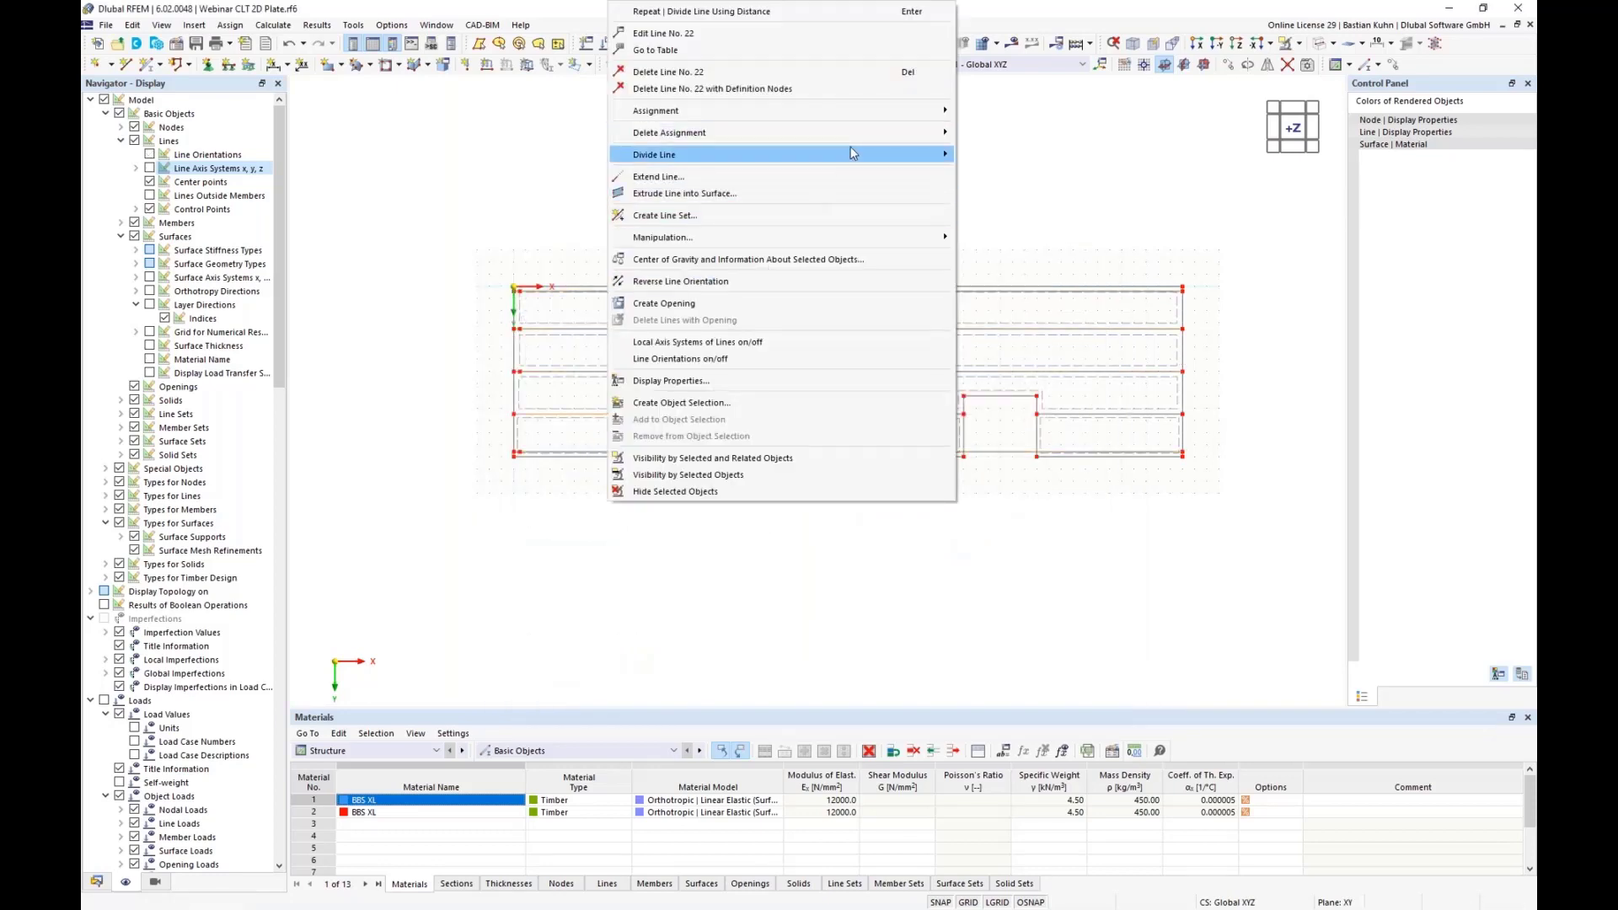
mouse_move(940, 155)
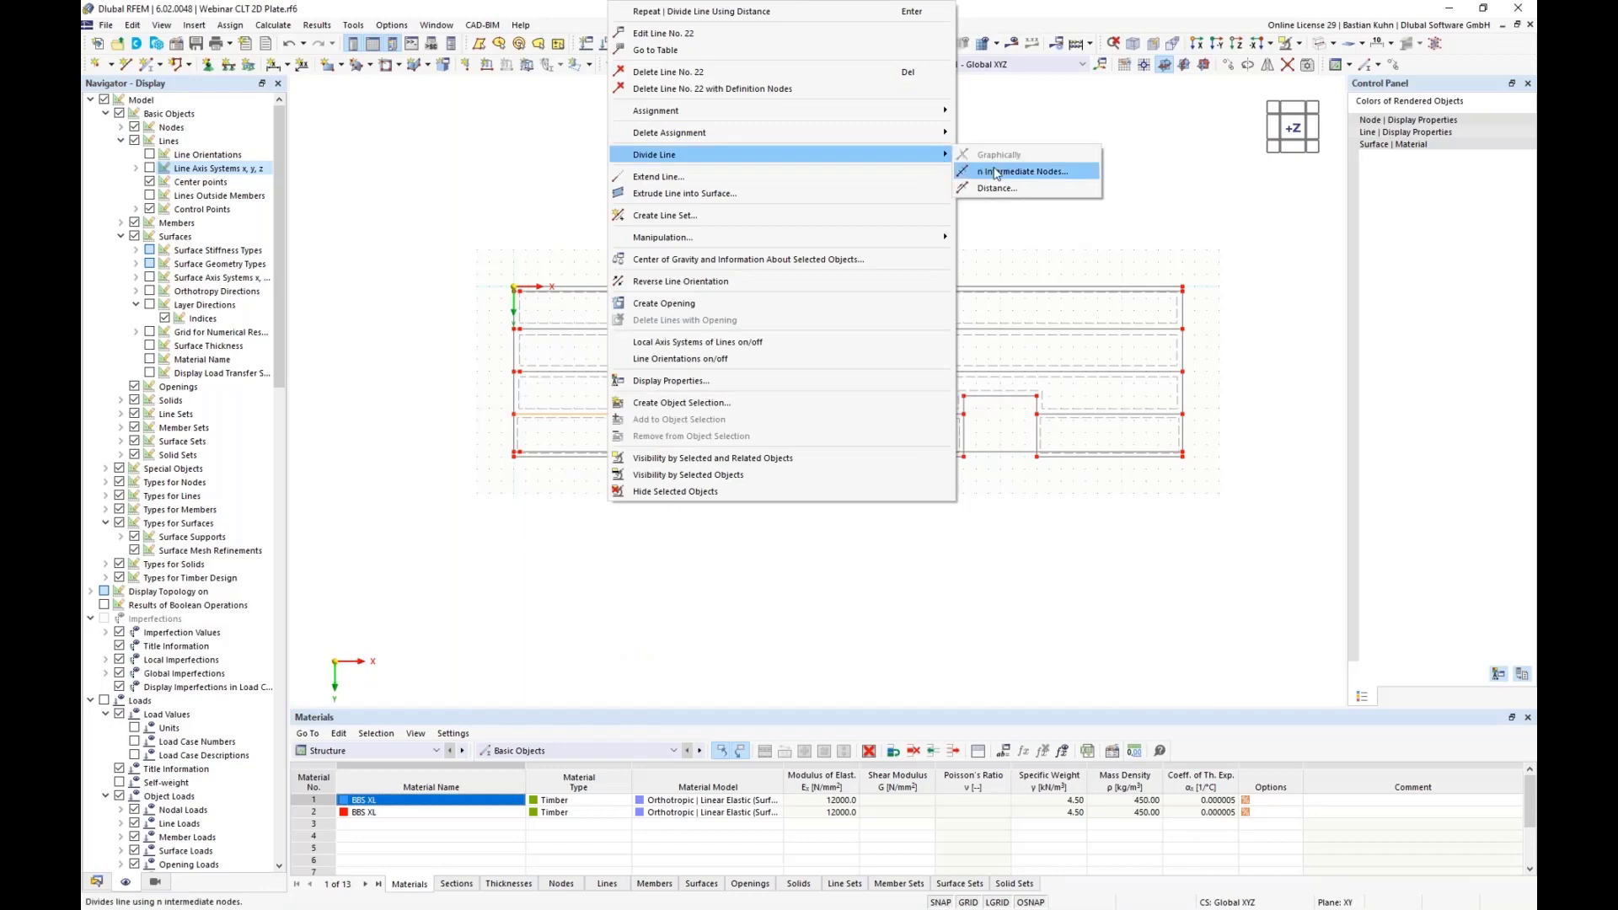
left_click(1024, 171)
left_click(693, 328)
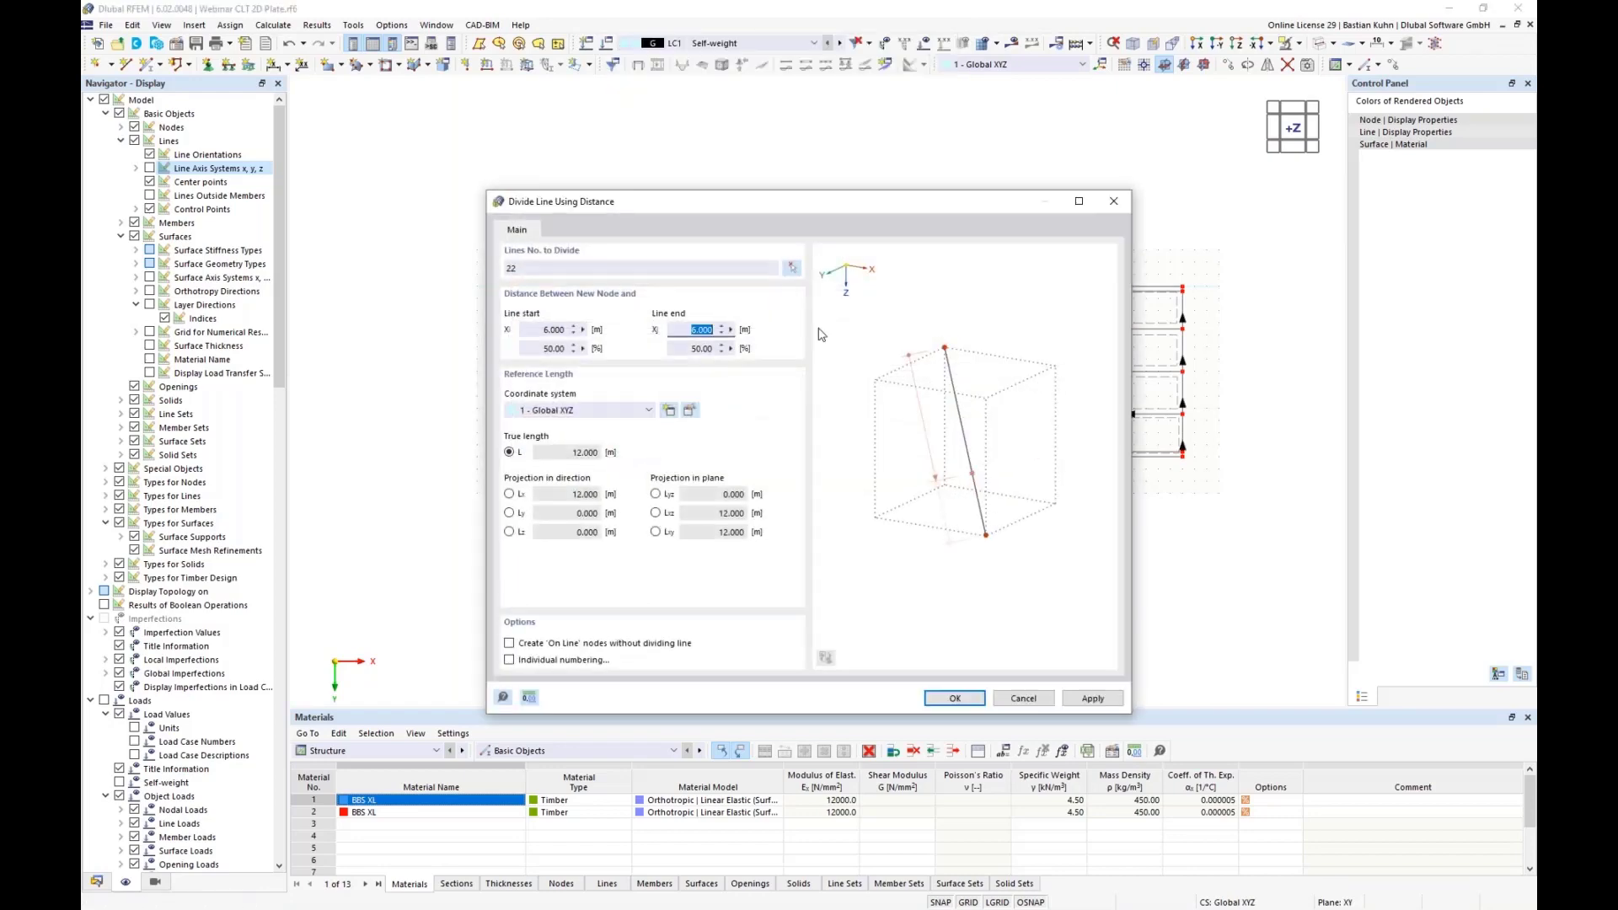
type("0.5")
key("Return")
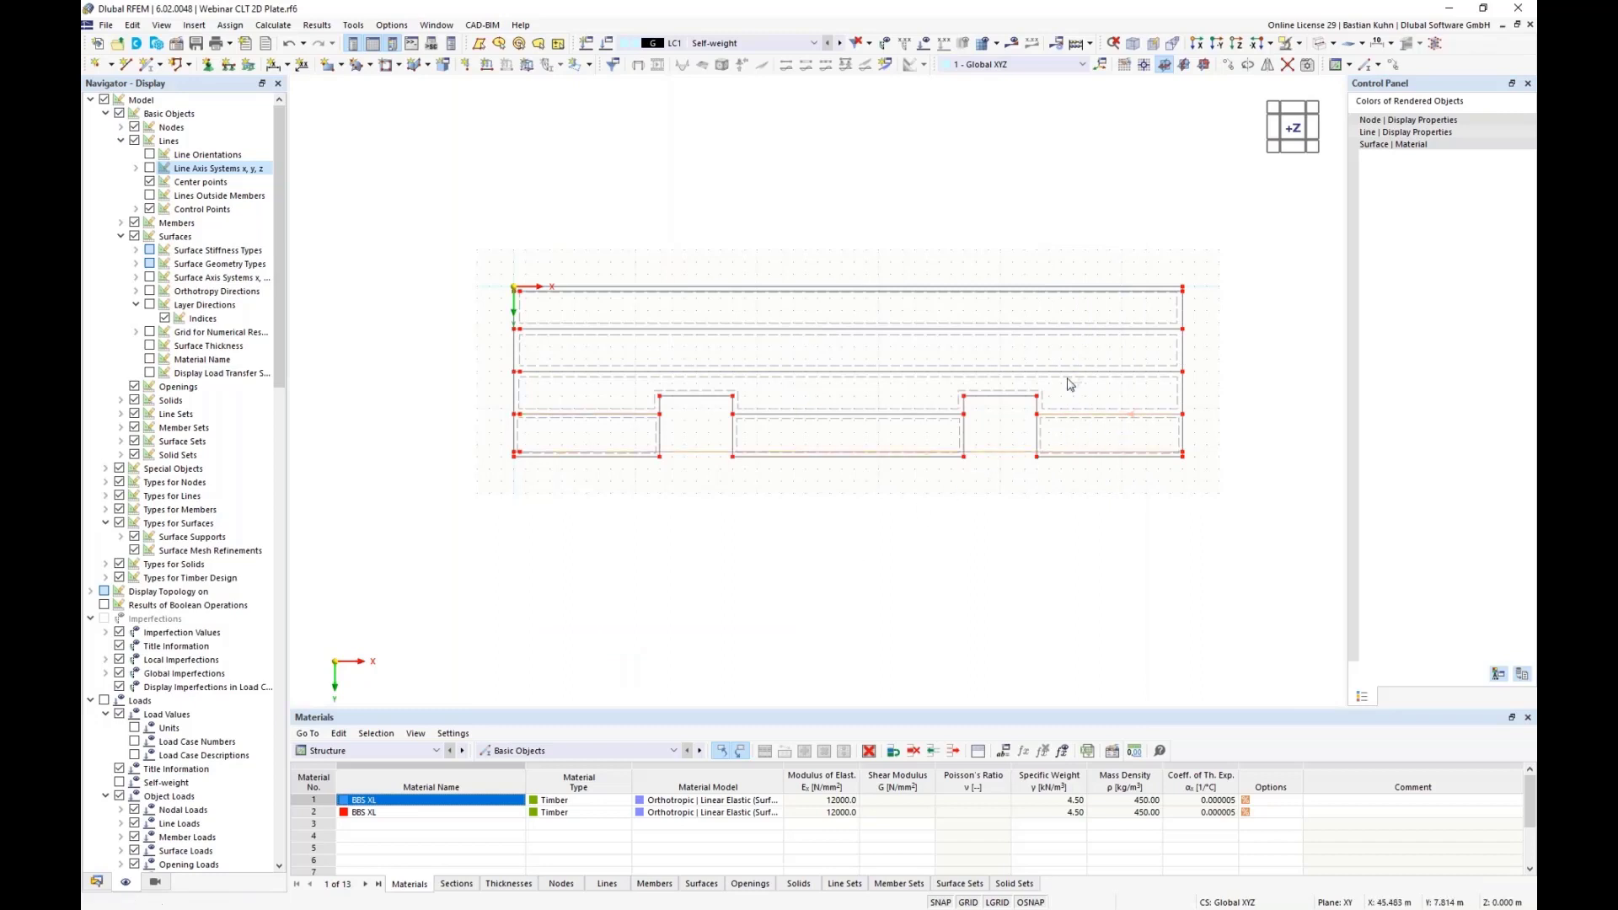
Divide lines 2, 12, 16, 35 and 36 by distance from their line starts, just inside the plate's far short edge
right_click(1060, 292)
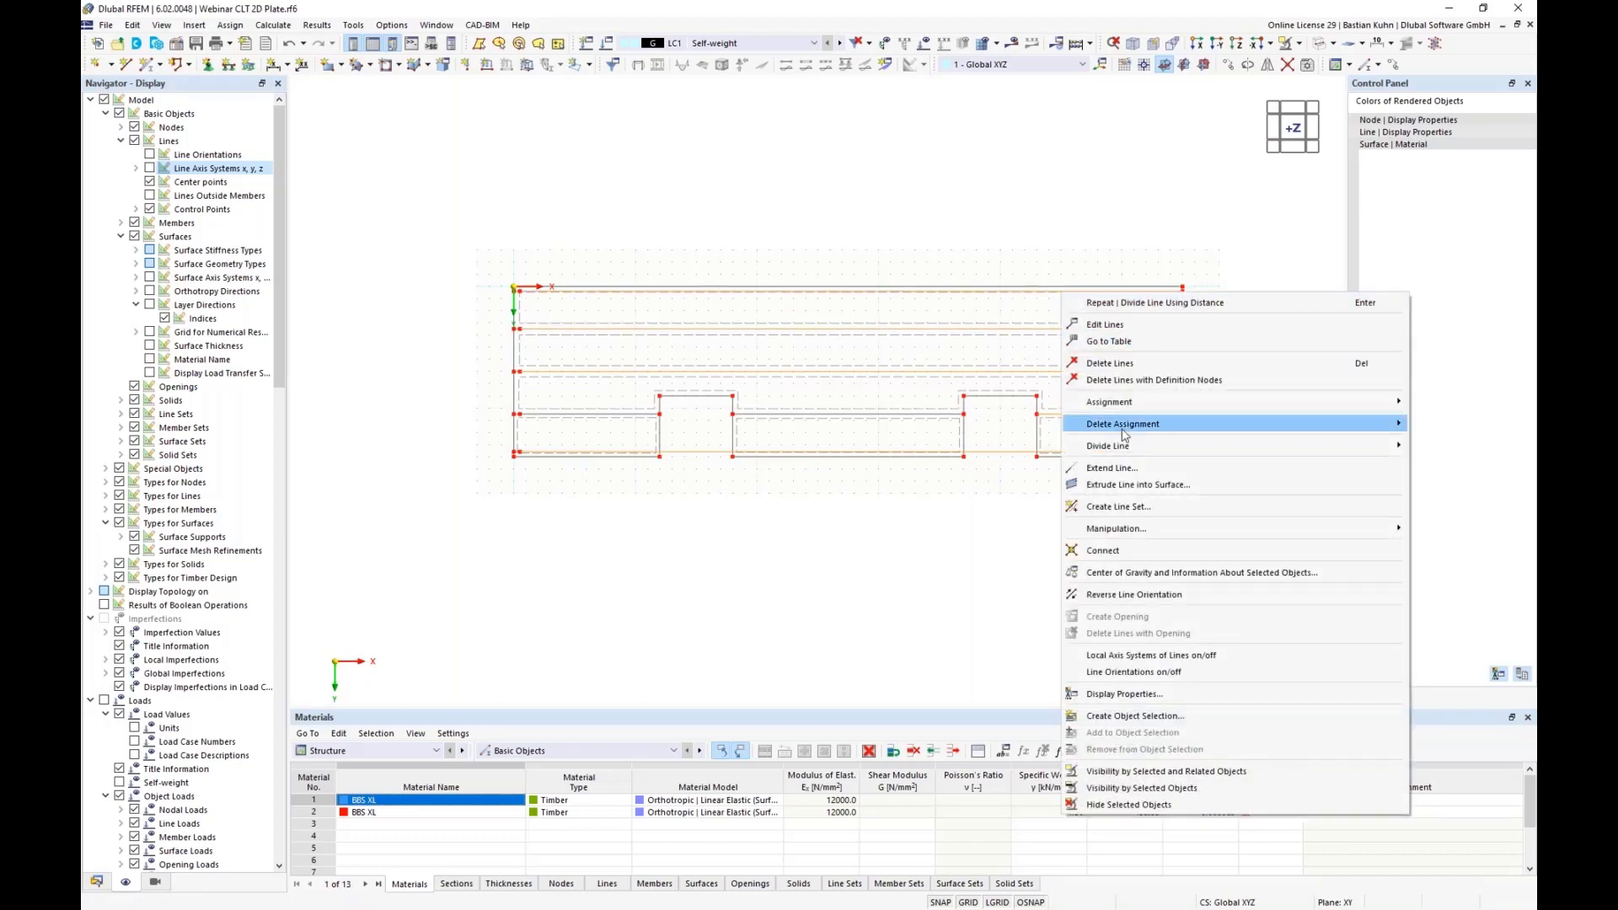
mouse_move(1125, 446)
left_click(986, 447)
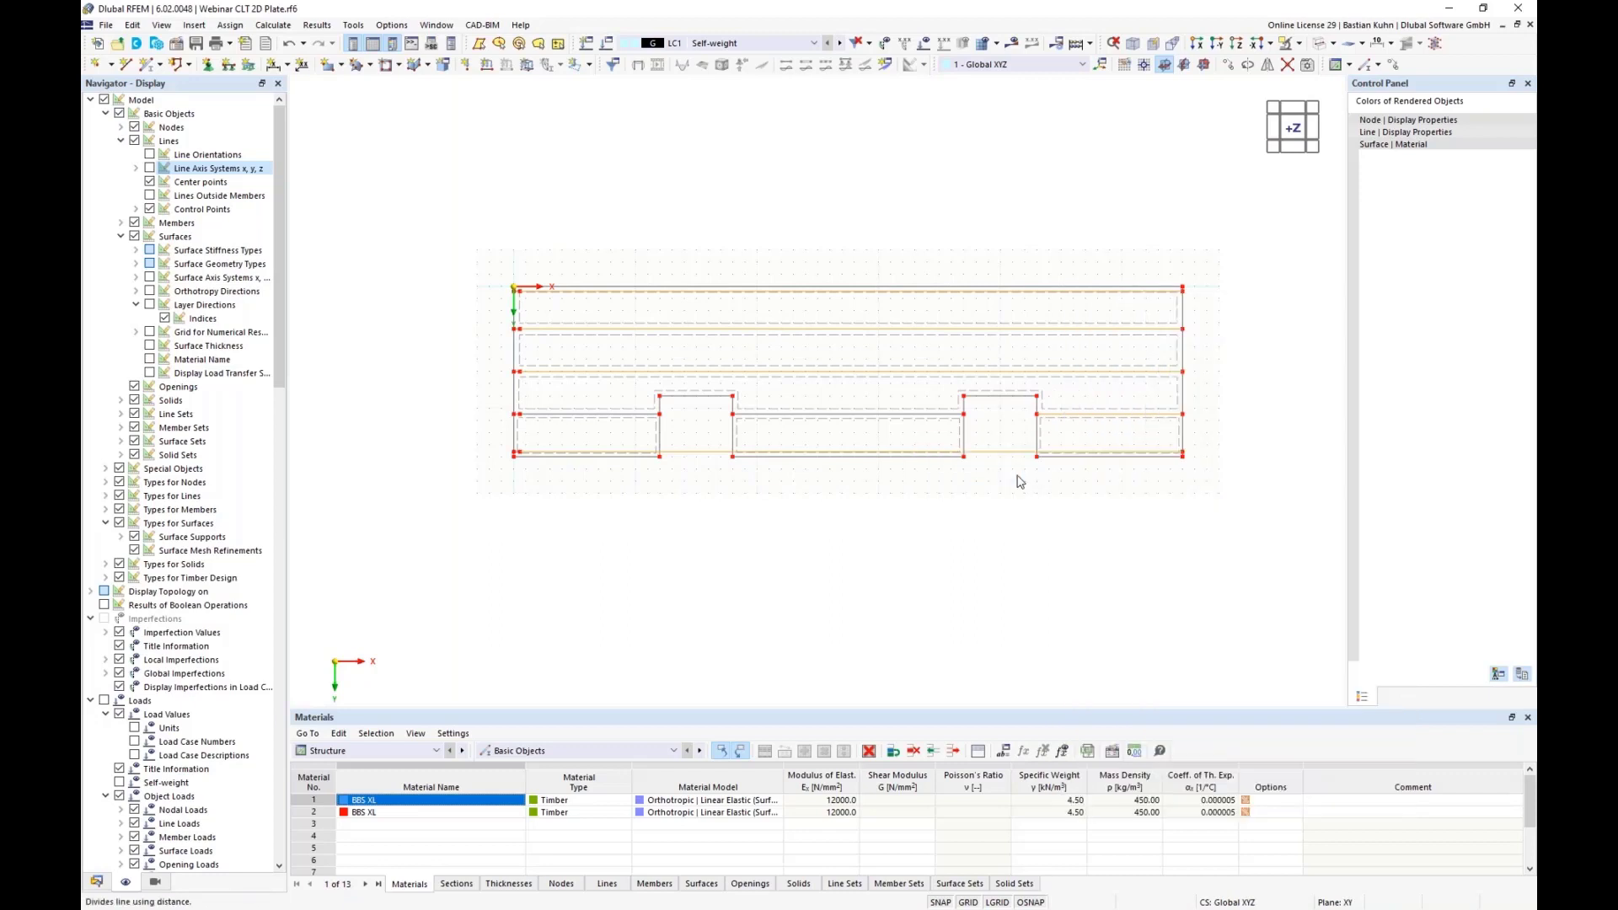
left_click(549, 330)
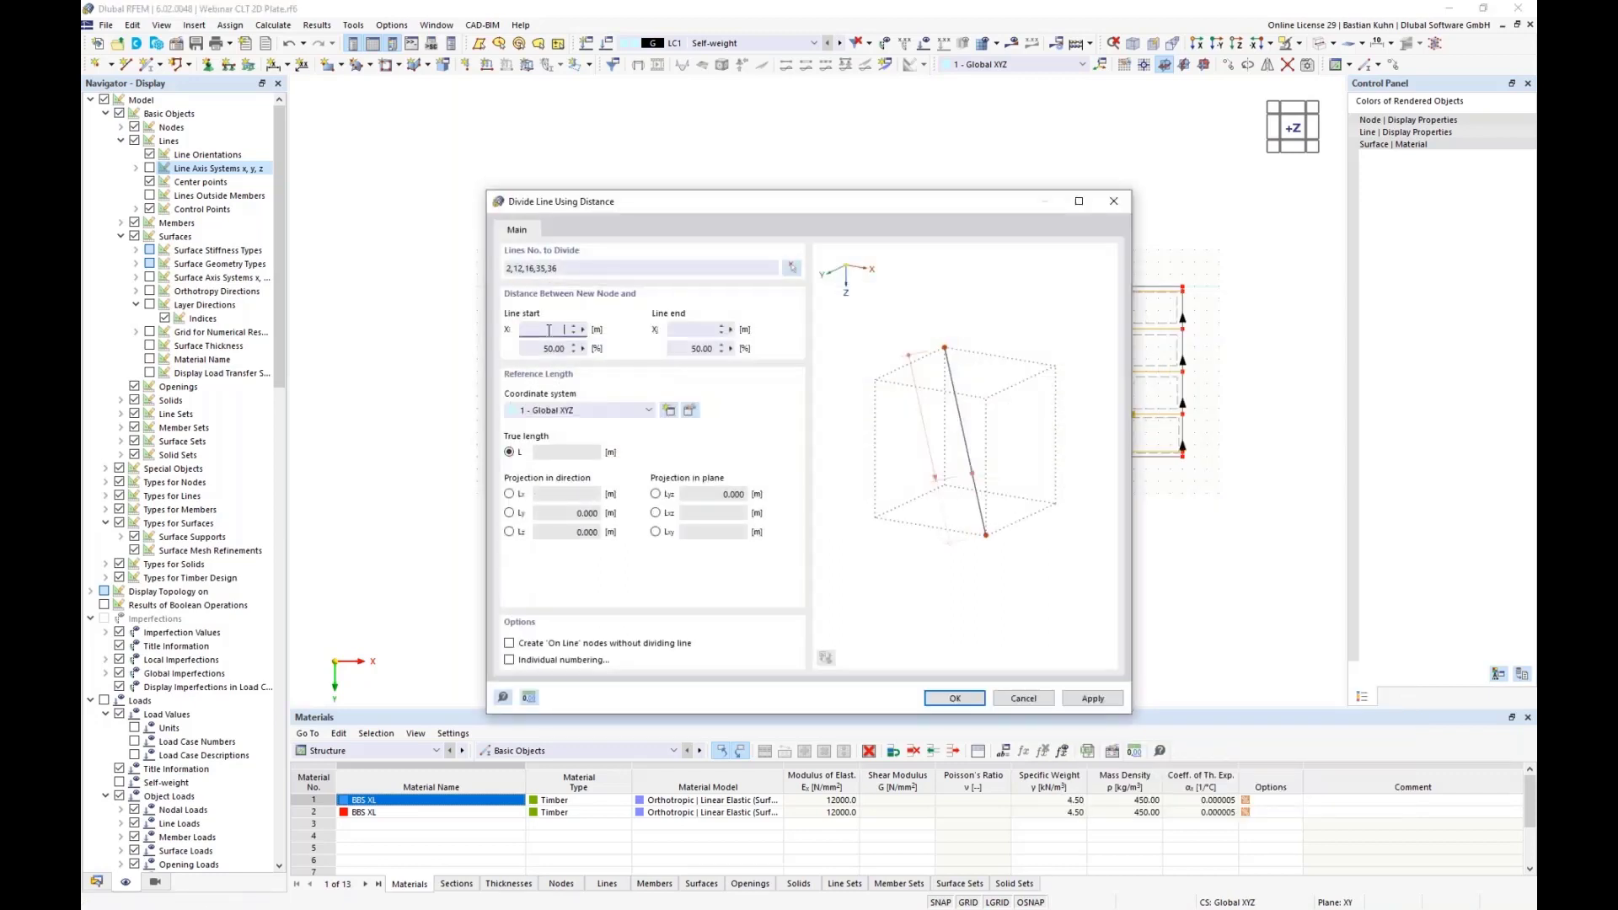
key("Return")
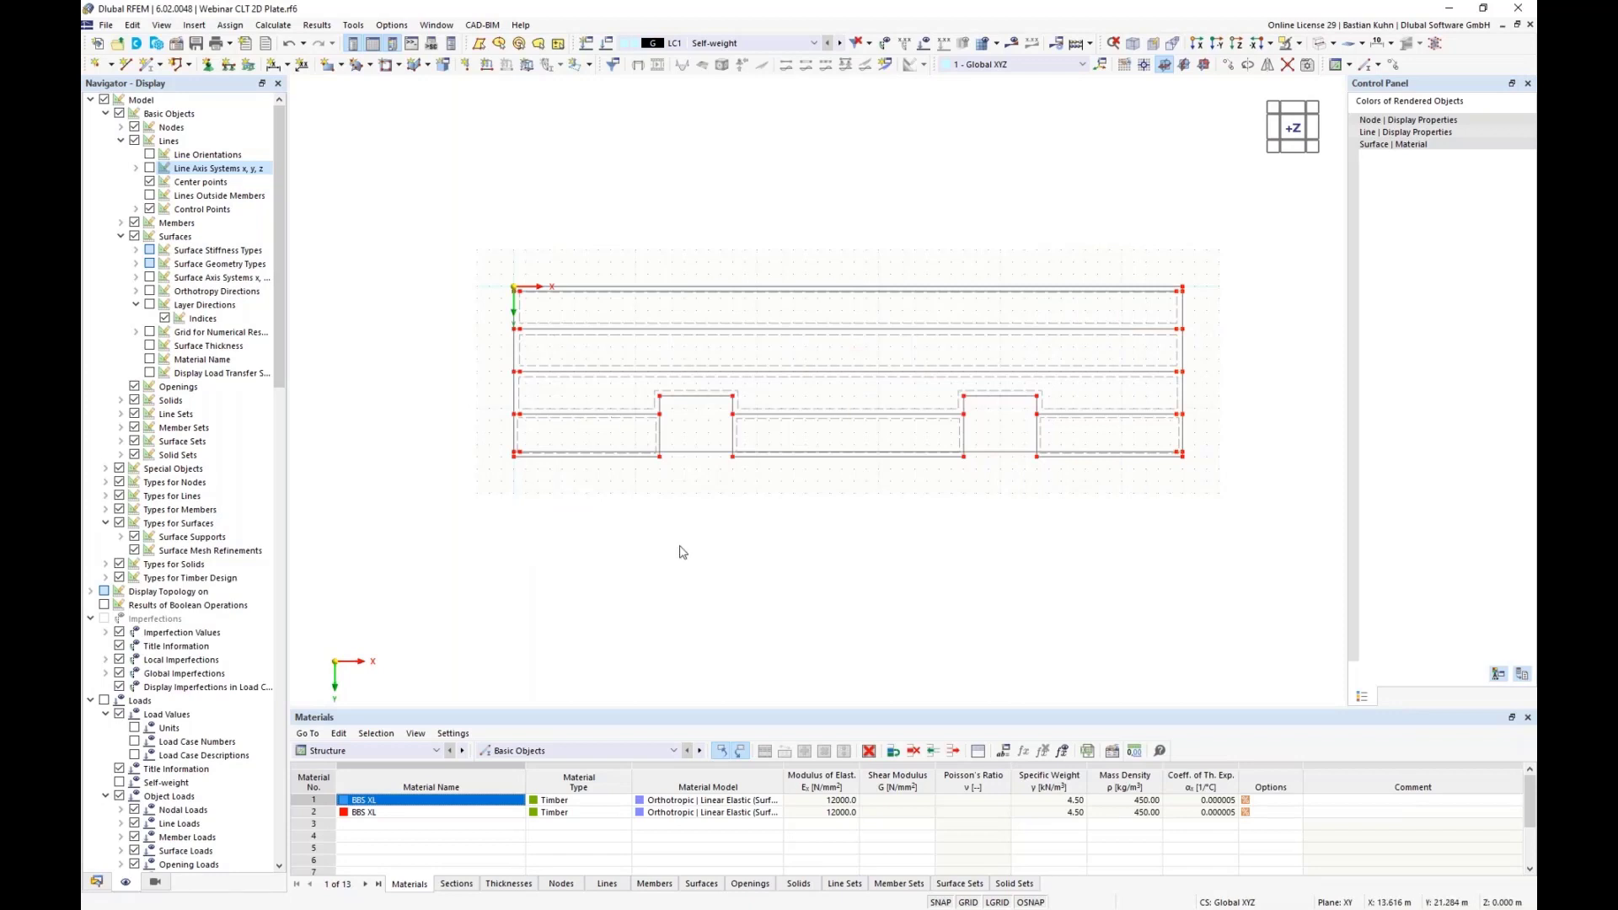
Place 11 intermediate 'On Line' nodes on the four full-length lines without dividing them
left_click(693, 453)
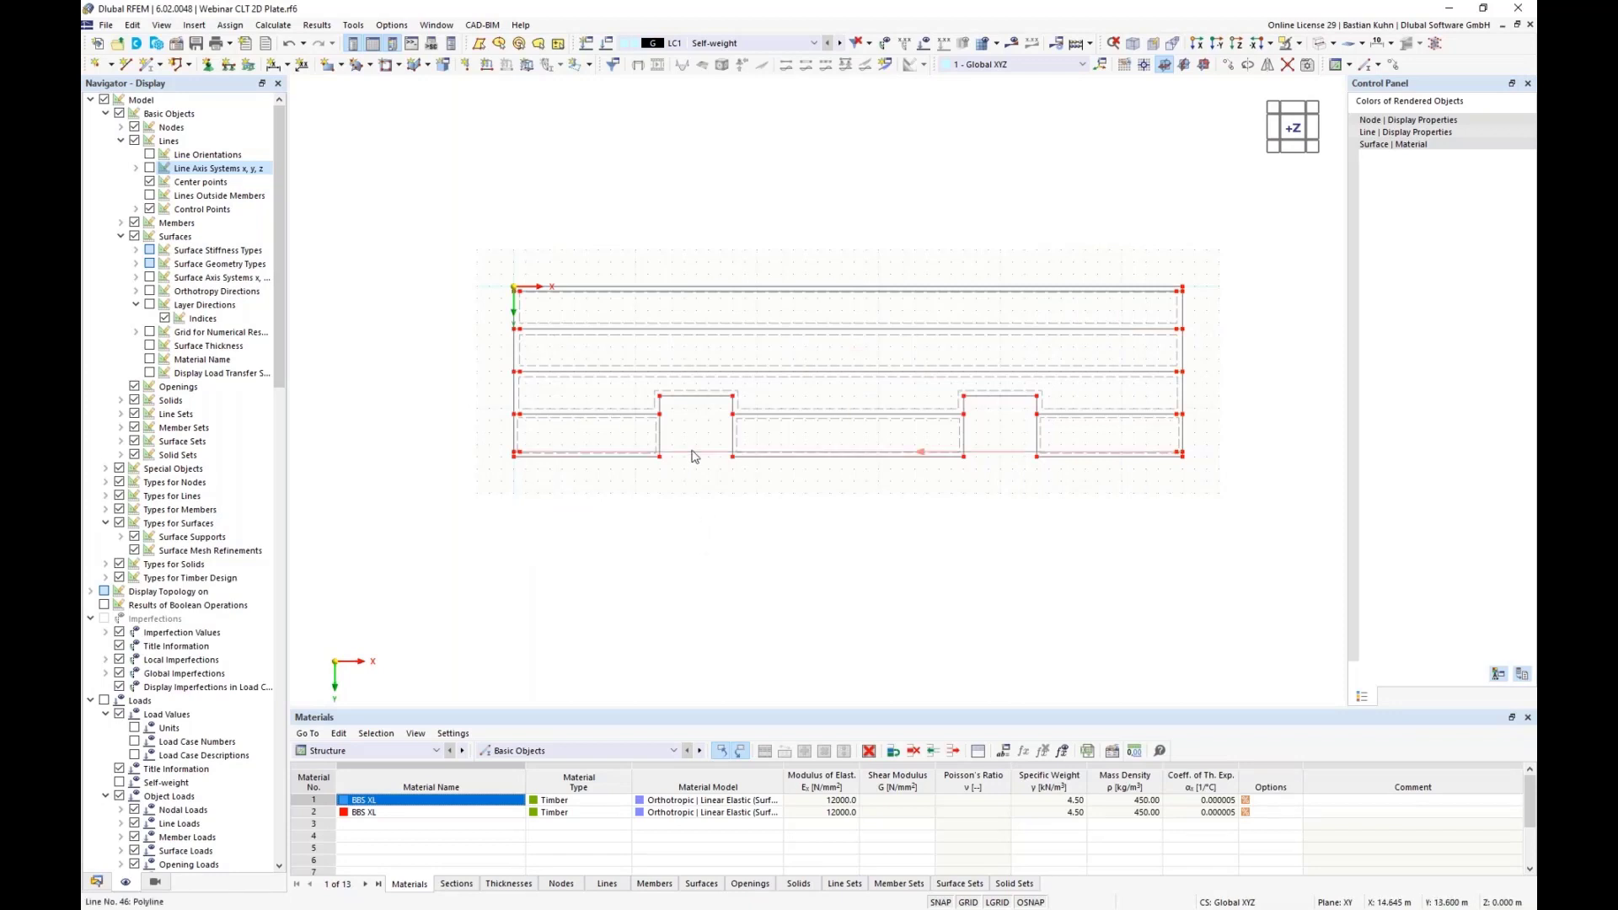
left_click(706, 372, "ctrl")
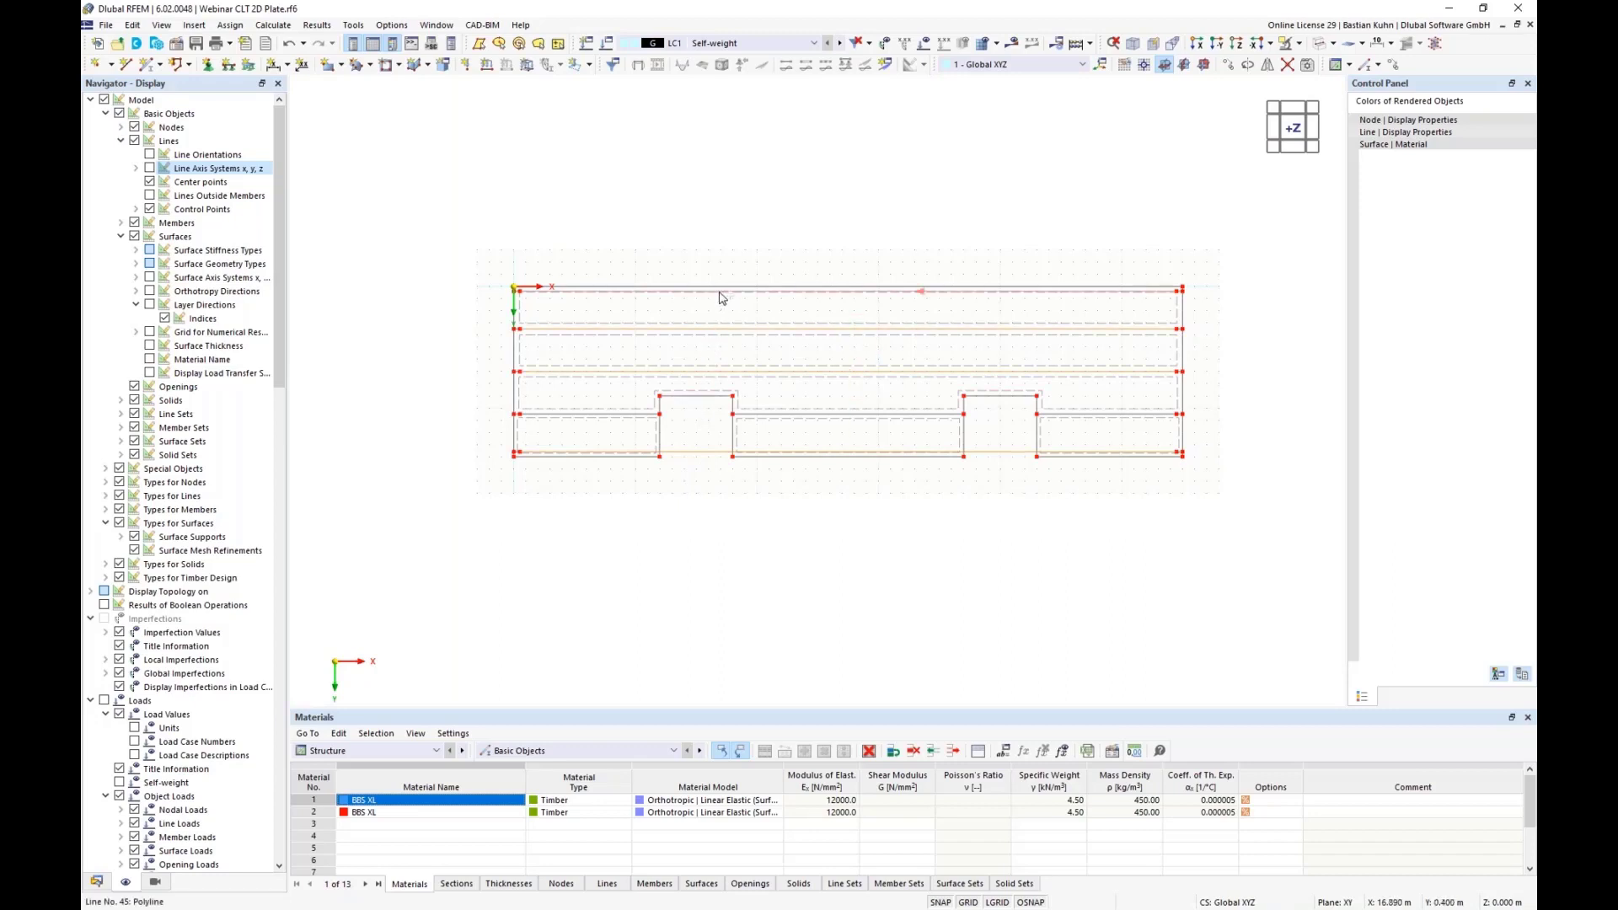
right_click(722, 298)
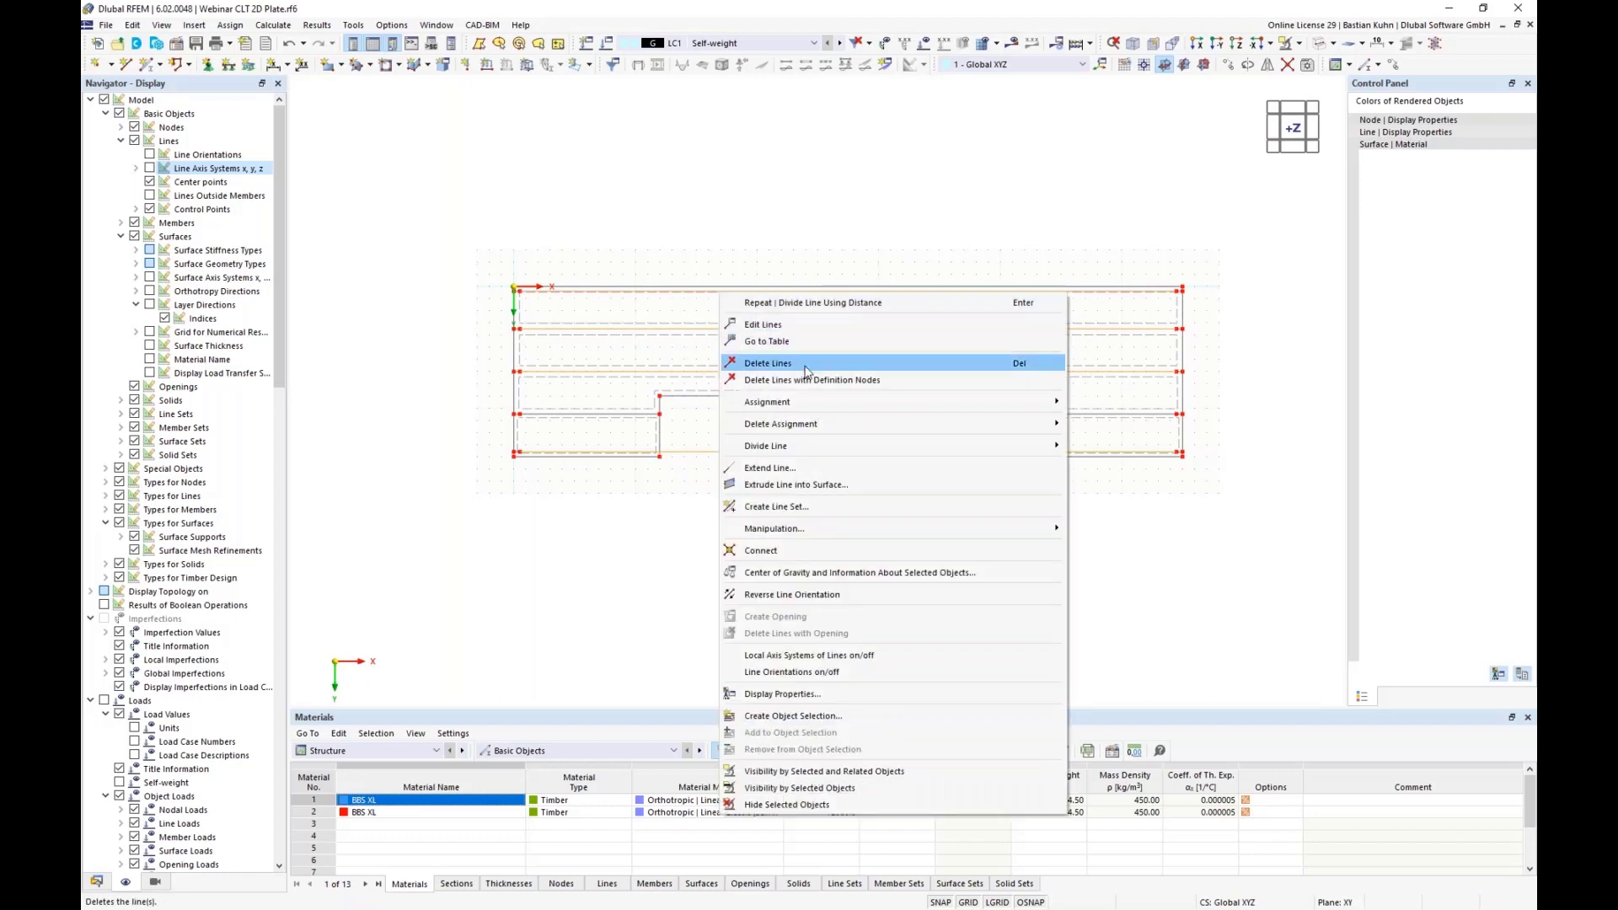
mouse_move(872, 449)
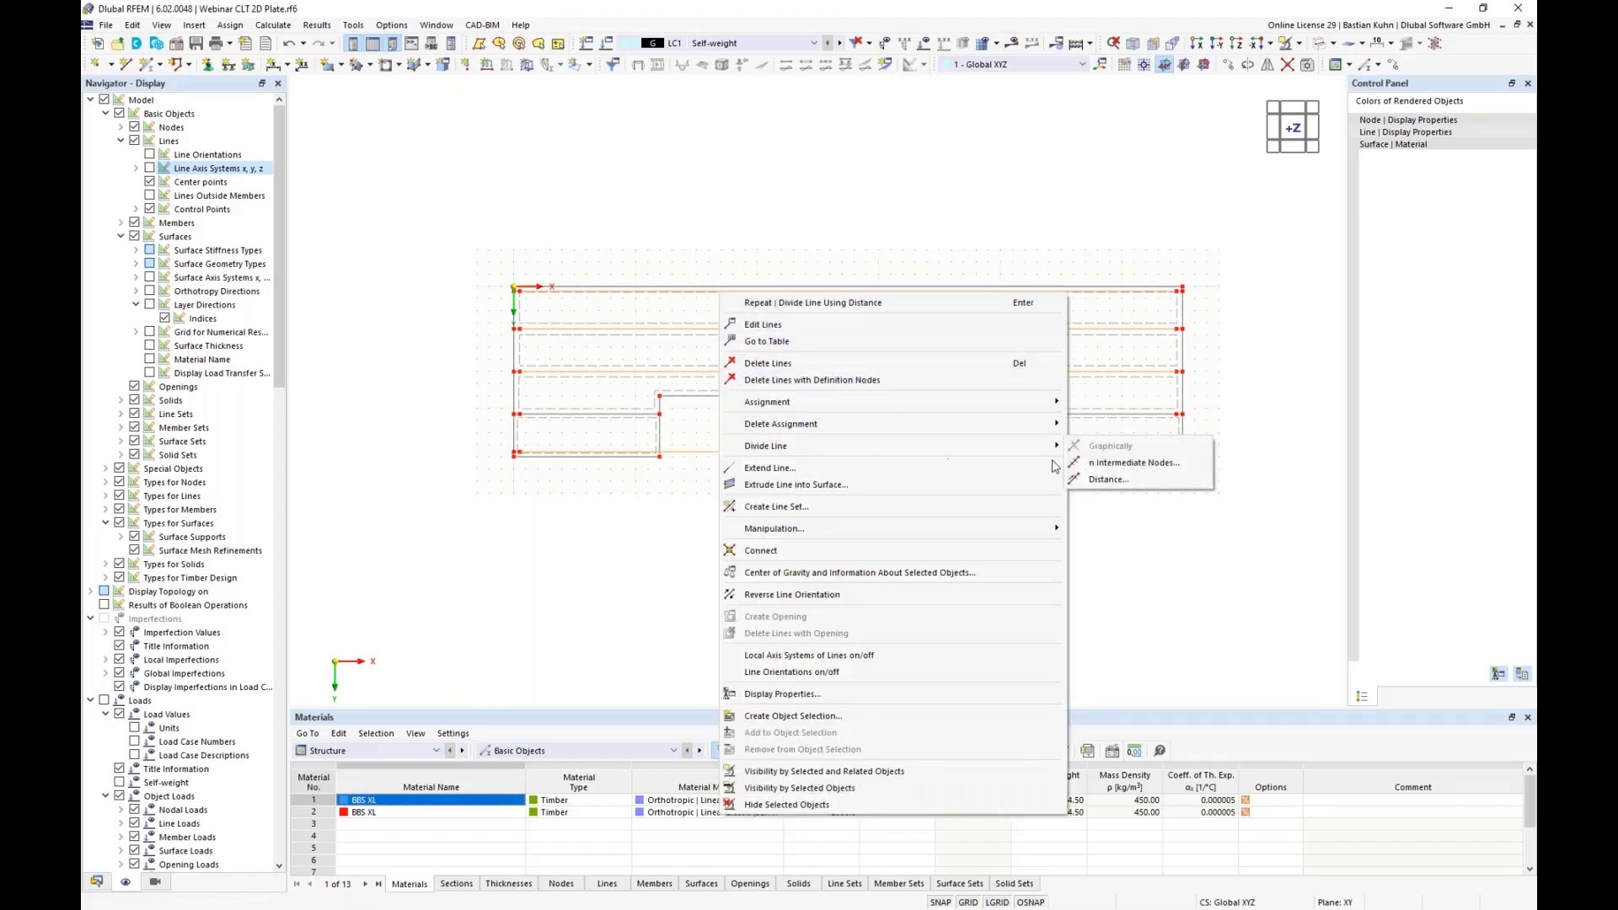
left_click(1096, 463)
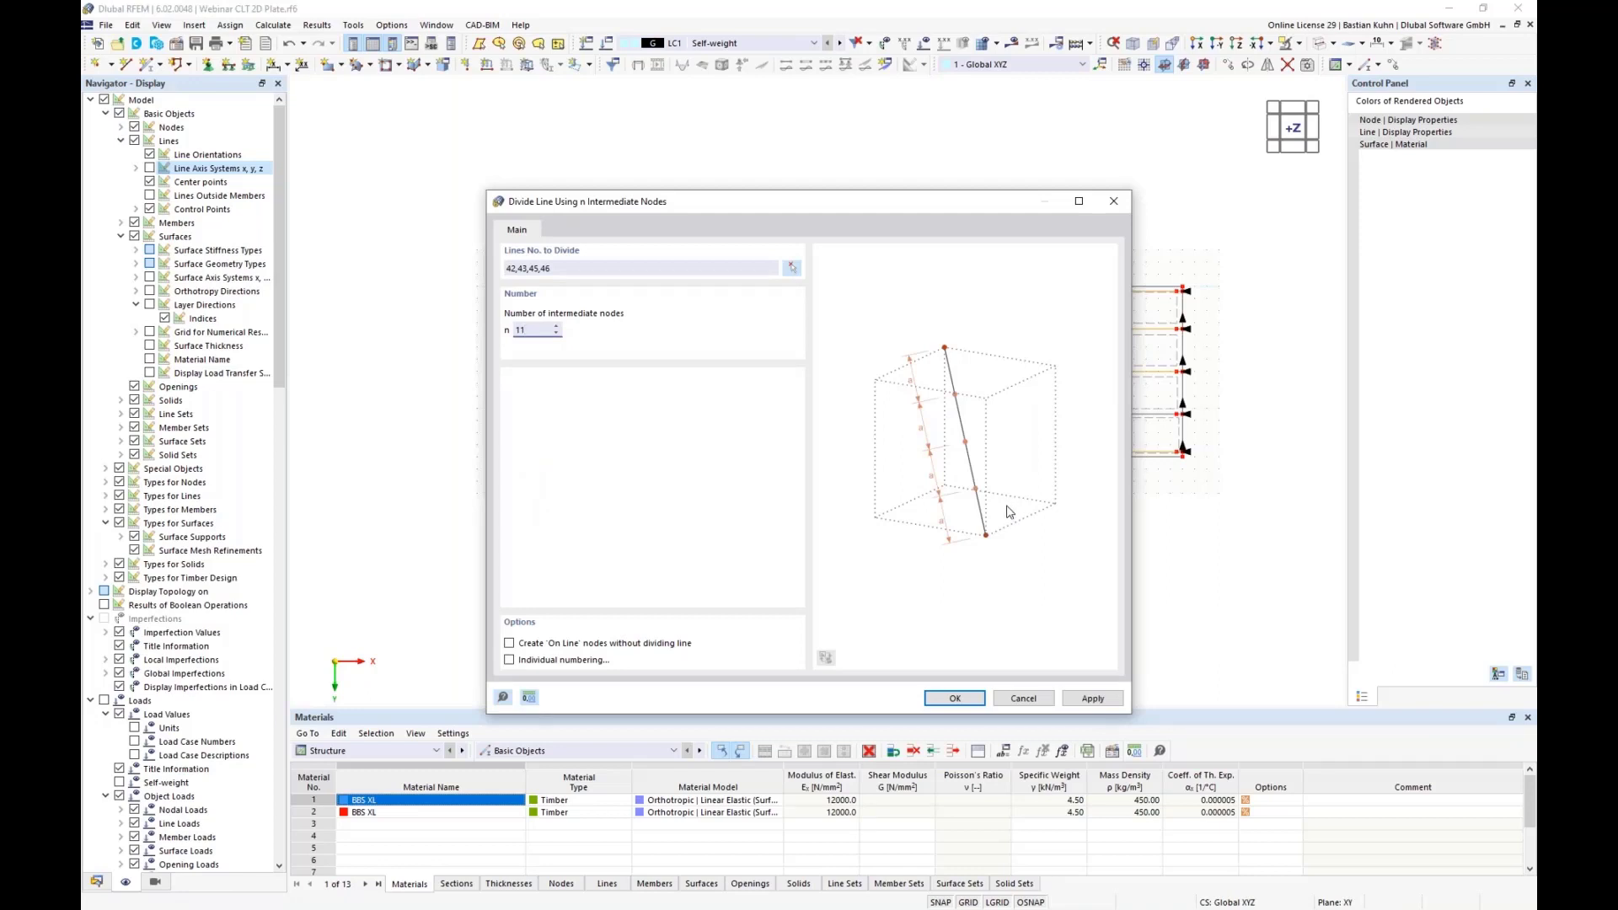
left_click(510, 644)
left_click(945, 699)
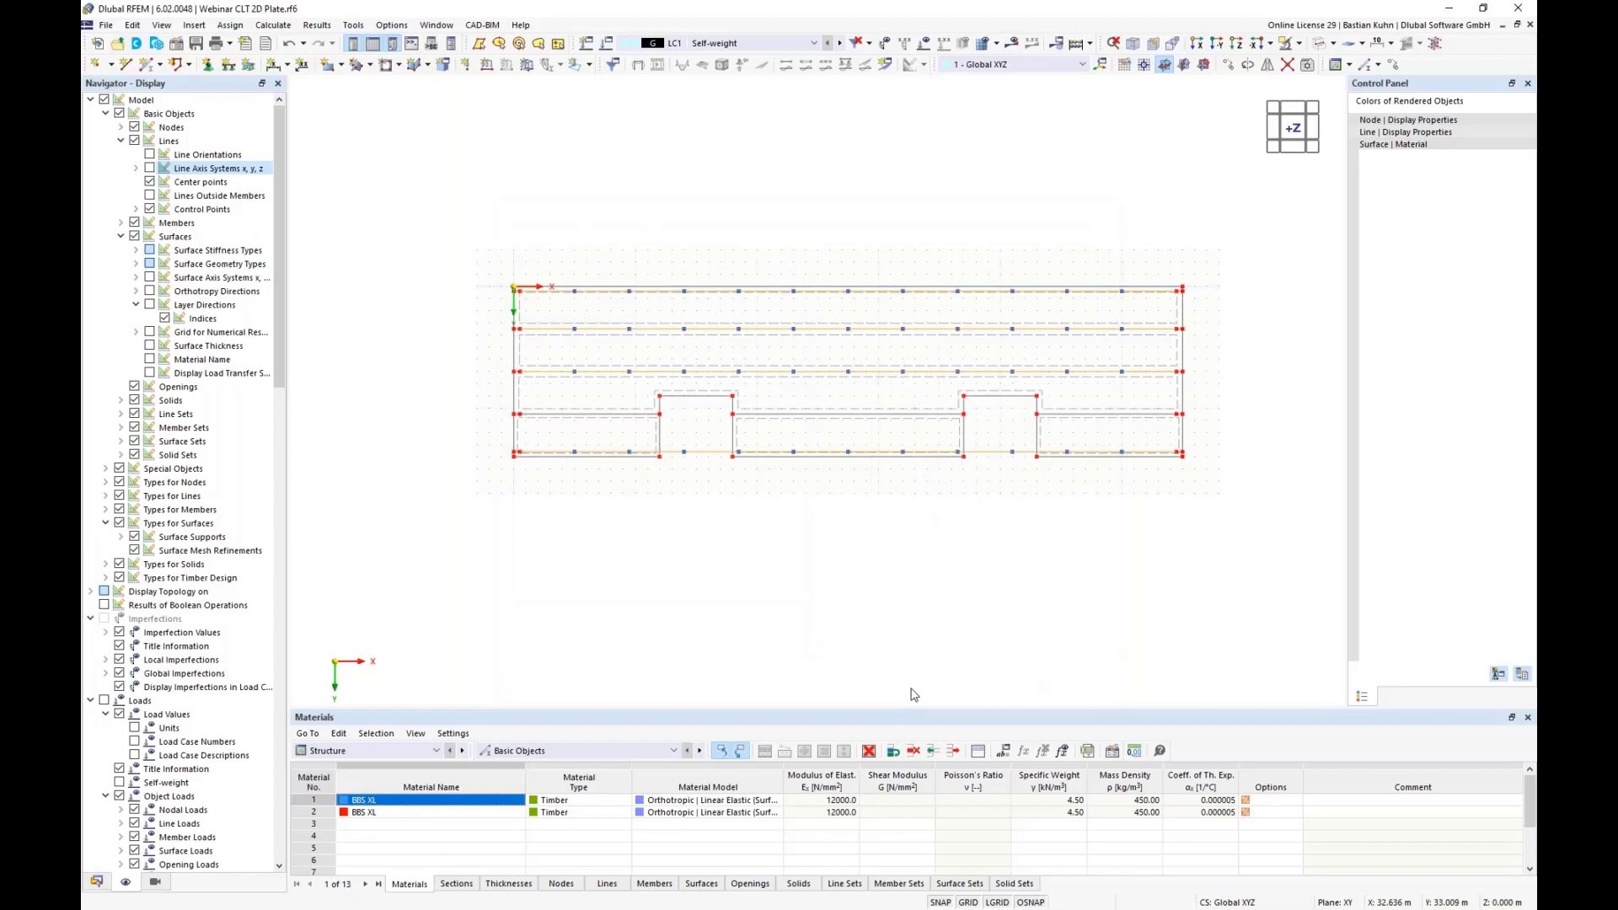
left_click(829, 536)
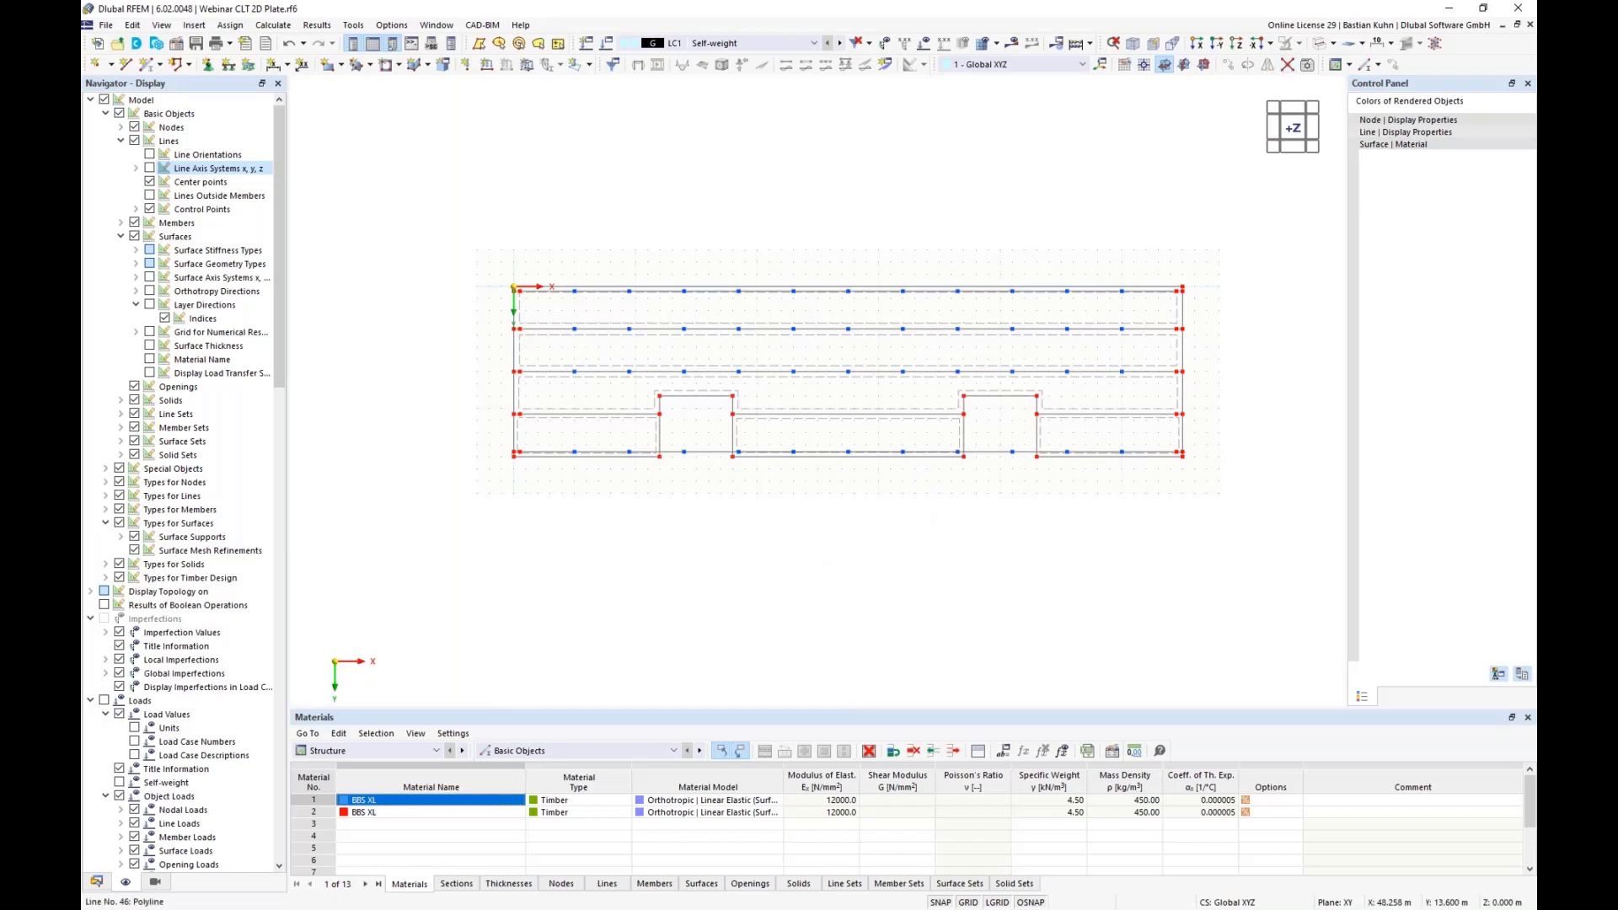
Connect the offset line with the side edges of both recesses and delete its portions and nodes spanning the openings
left_click_drag(1043, 476, 952, 430)
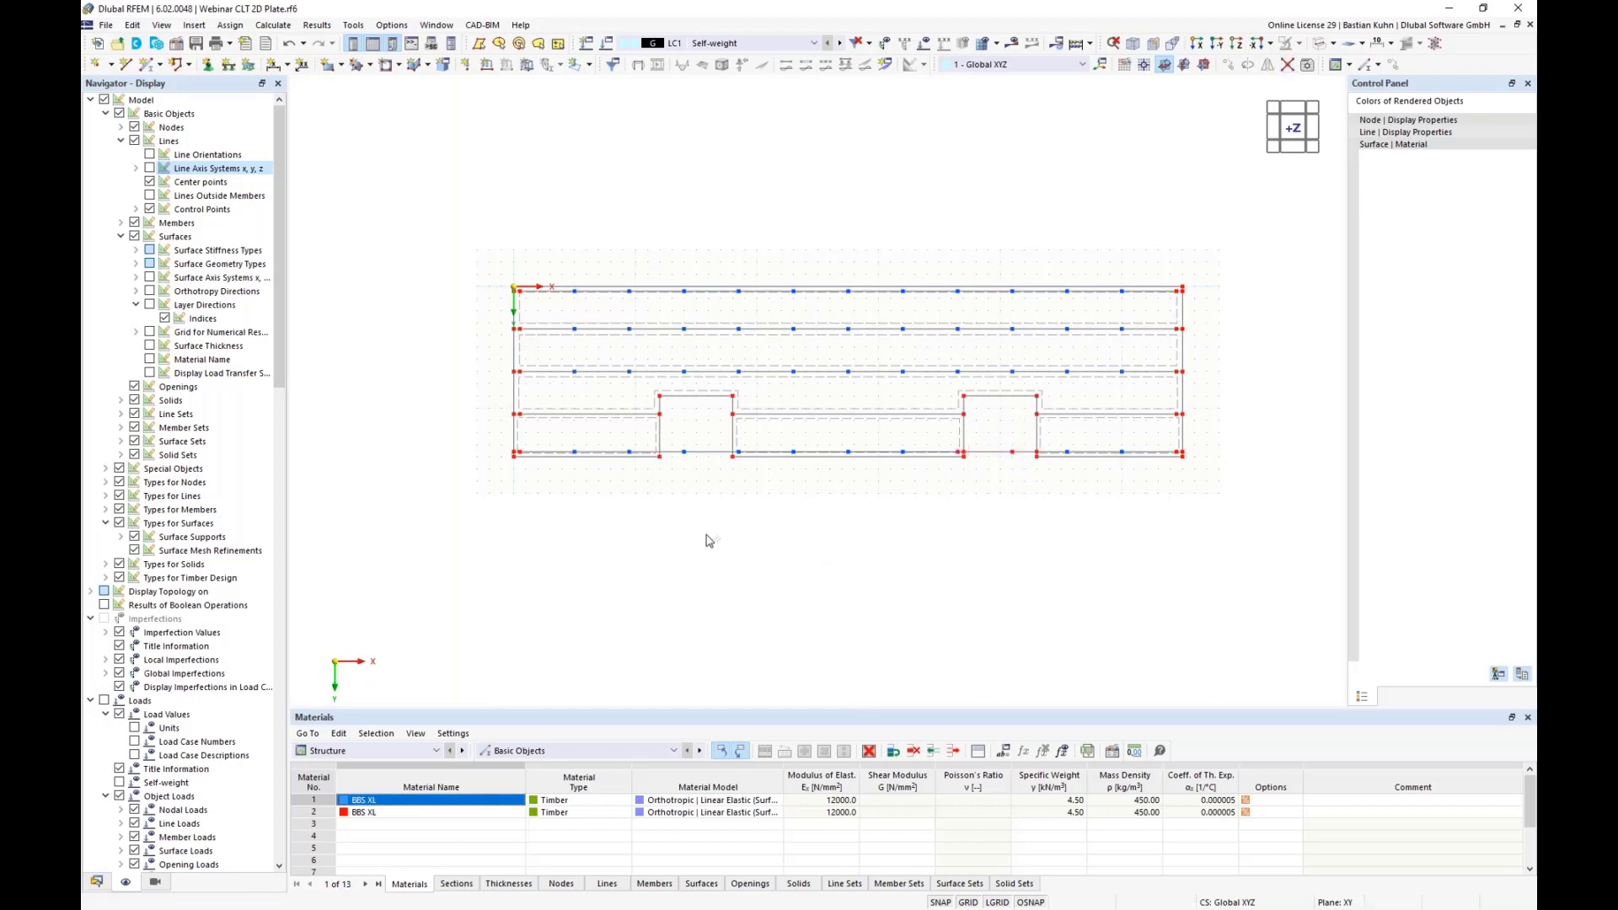
left_click_drag(741, 473, 650, 434)
left_click_drag(704, 496, 681, 440)
key("Delete")
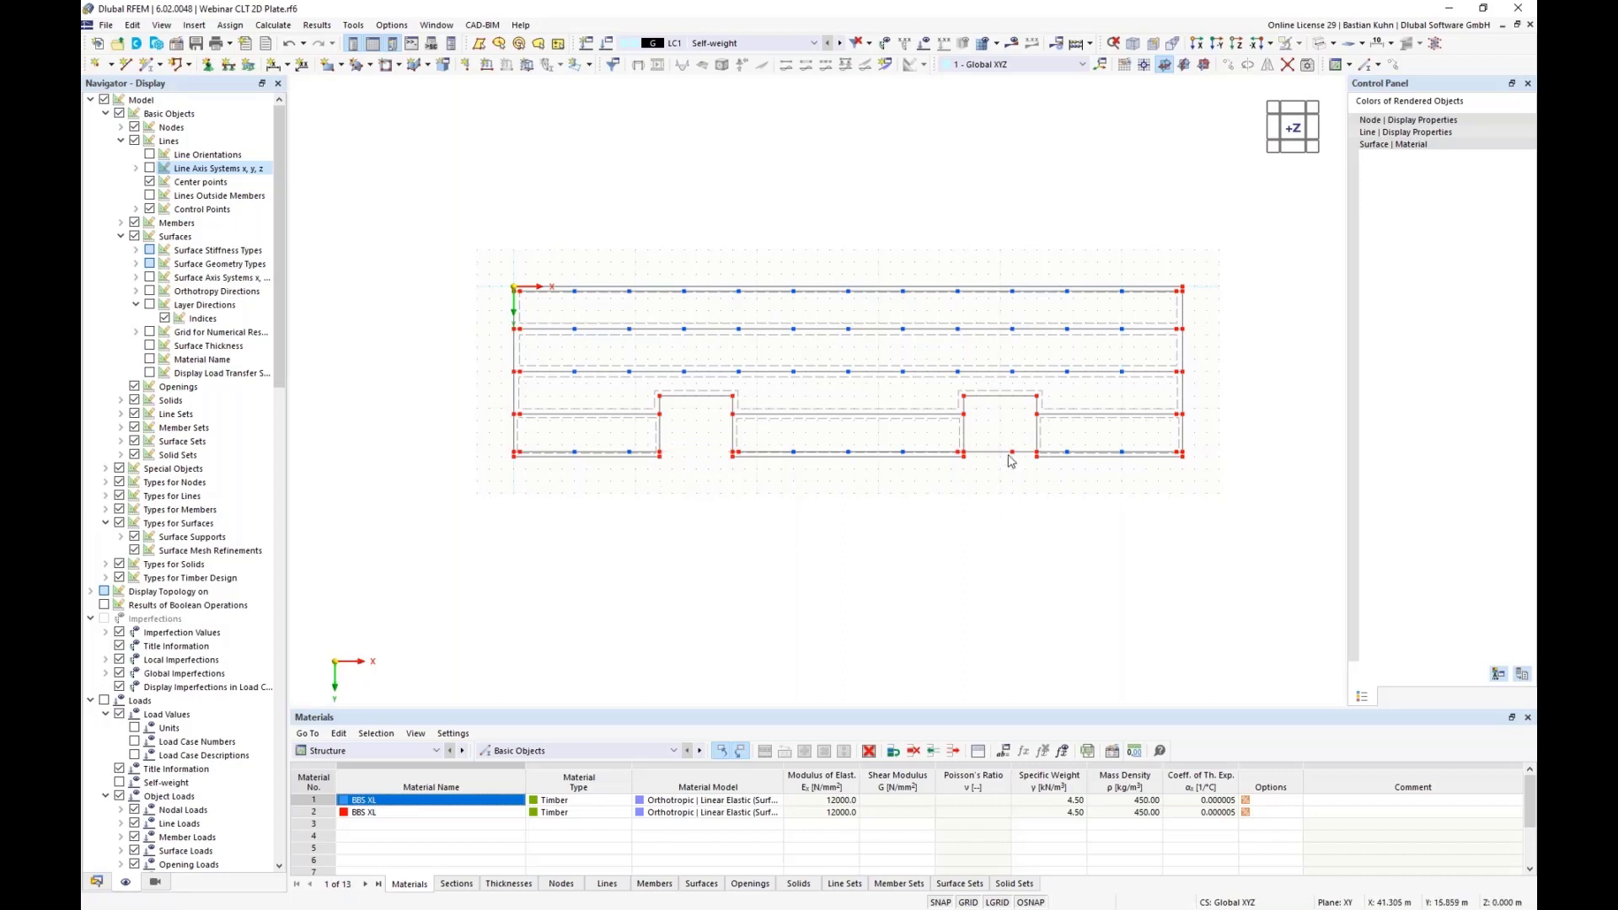
left_click_drag(1016, 479, 994, 439)
key("Delete")
Copy the intermediate nodes of the recessed edge's offset line once by -3.1 m in Y onto the last strip's joint
left_click(1393, 65)
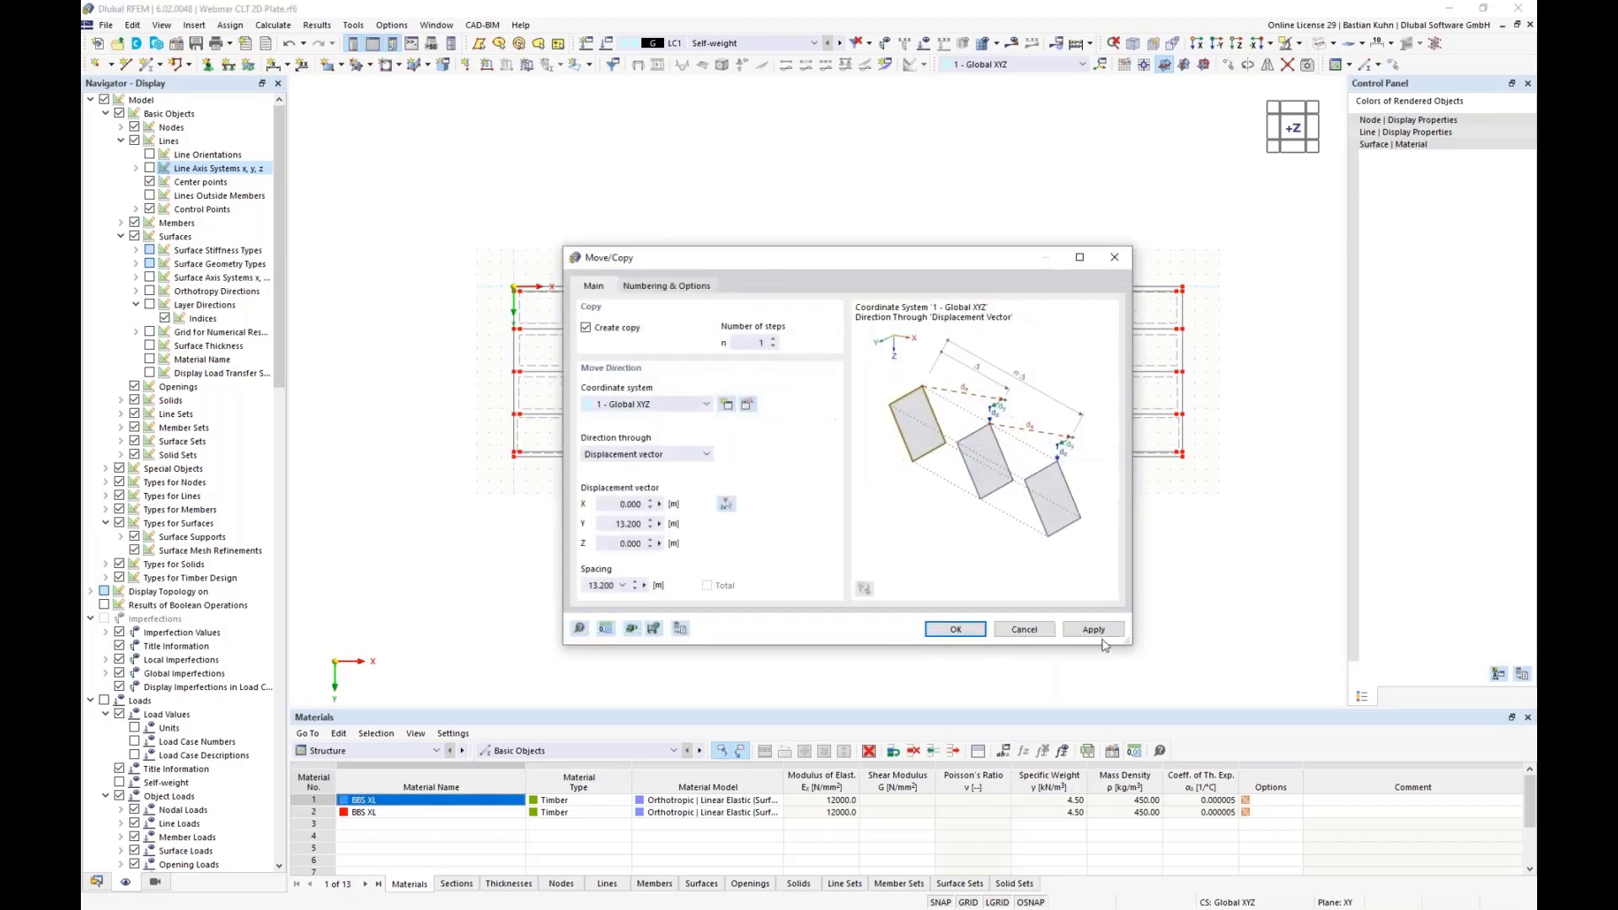
double_click(615, 520)
type("-3,1")
key("Return")
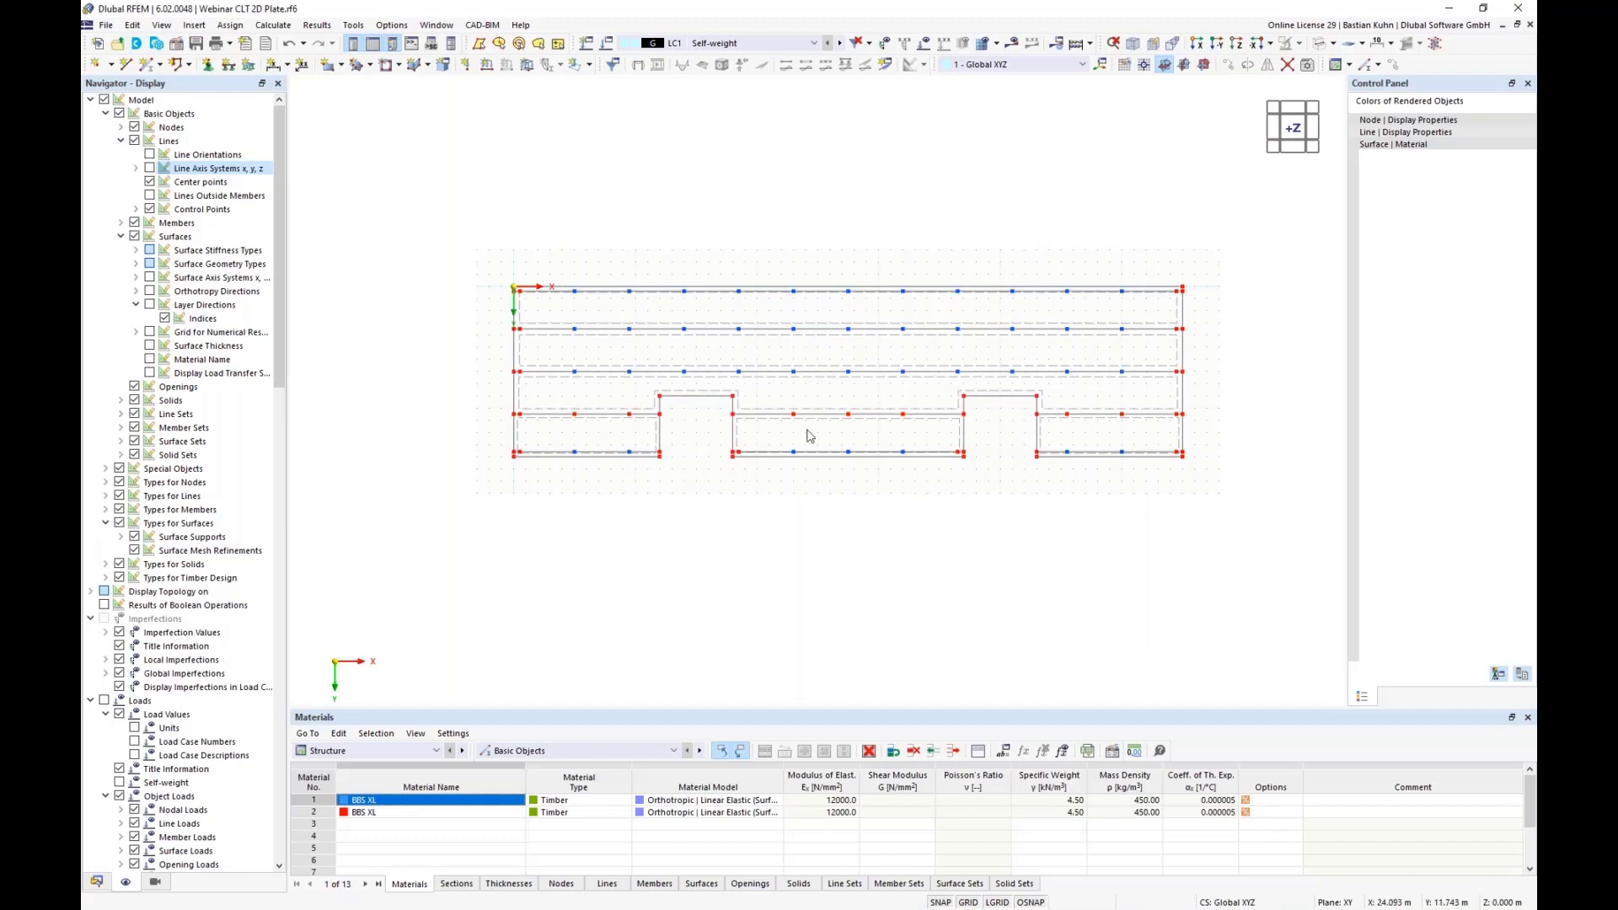
Display the model with filled surfaces instead of wireframe and turn the plate into an isometric view
left_click(1308, 65)
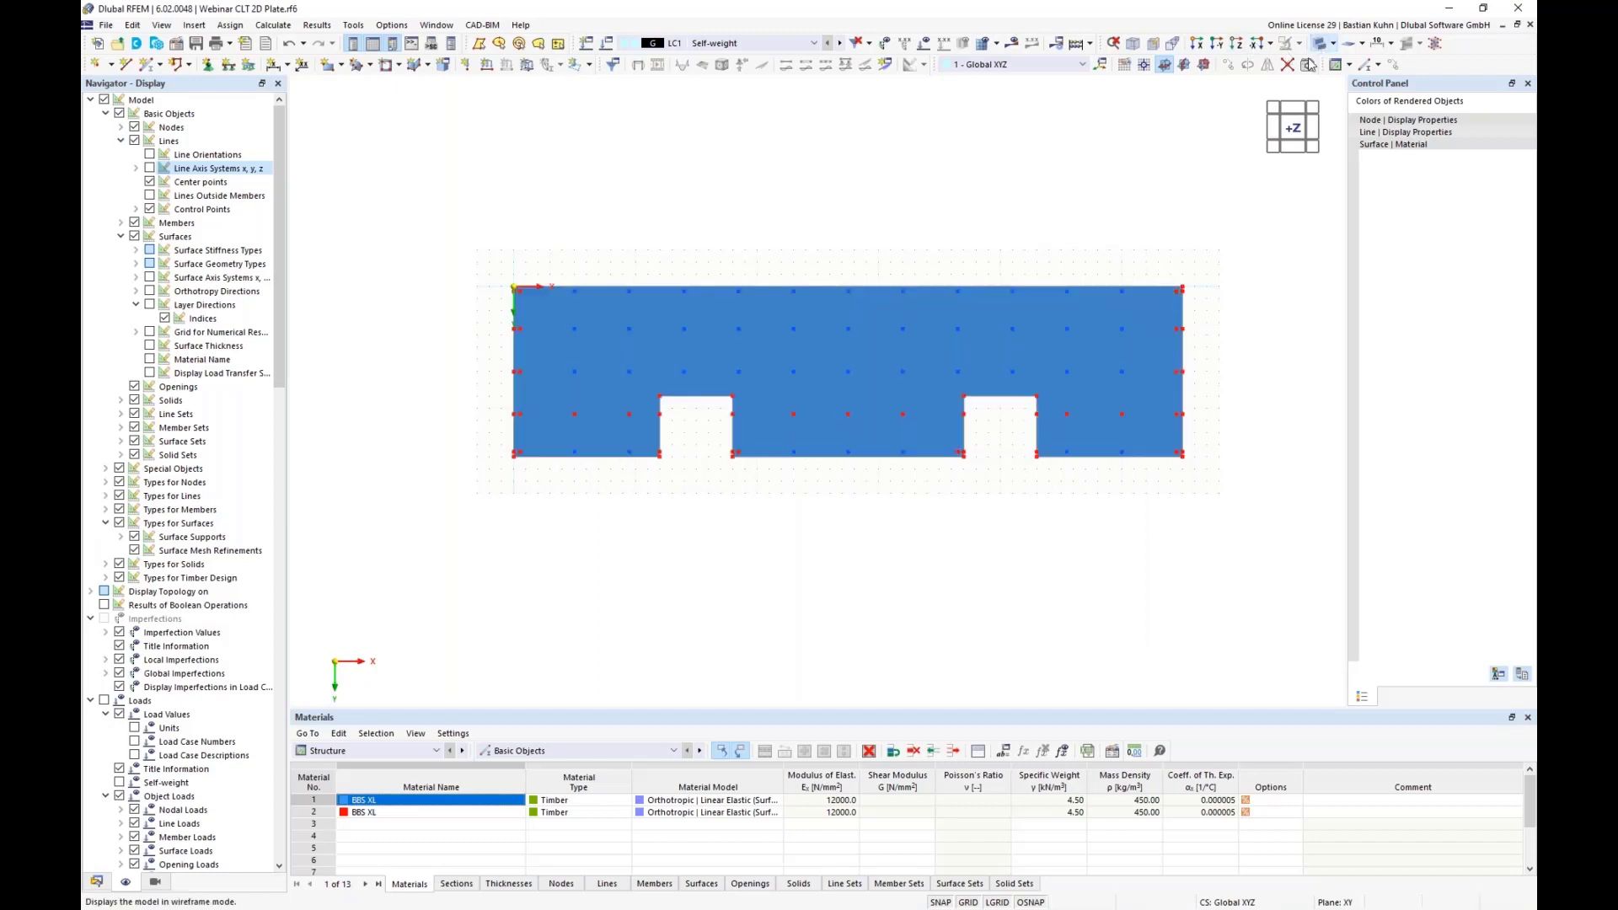
middle_click_drag(1062, 442, 894, 354)
middle_click_drag(1014, 523, 487, 491, "ctrl")
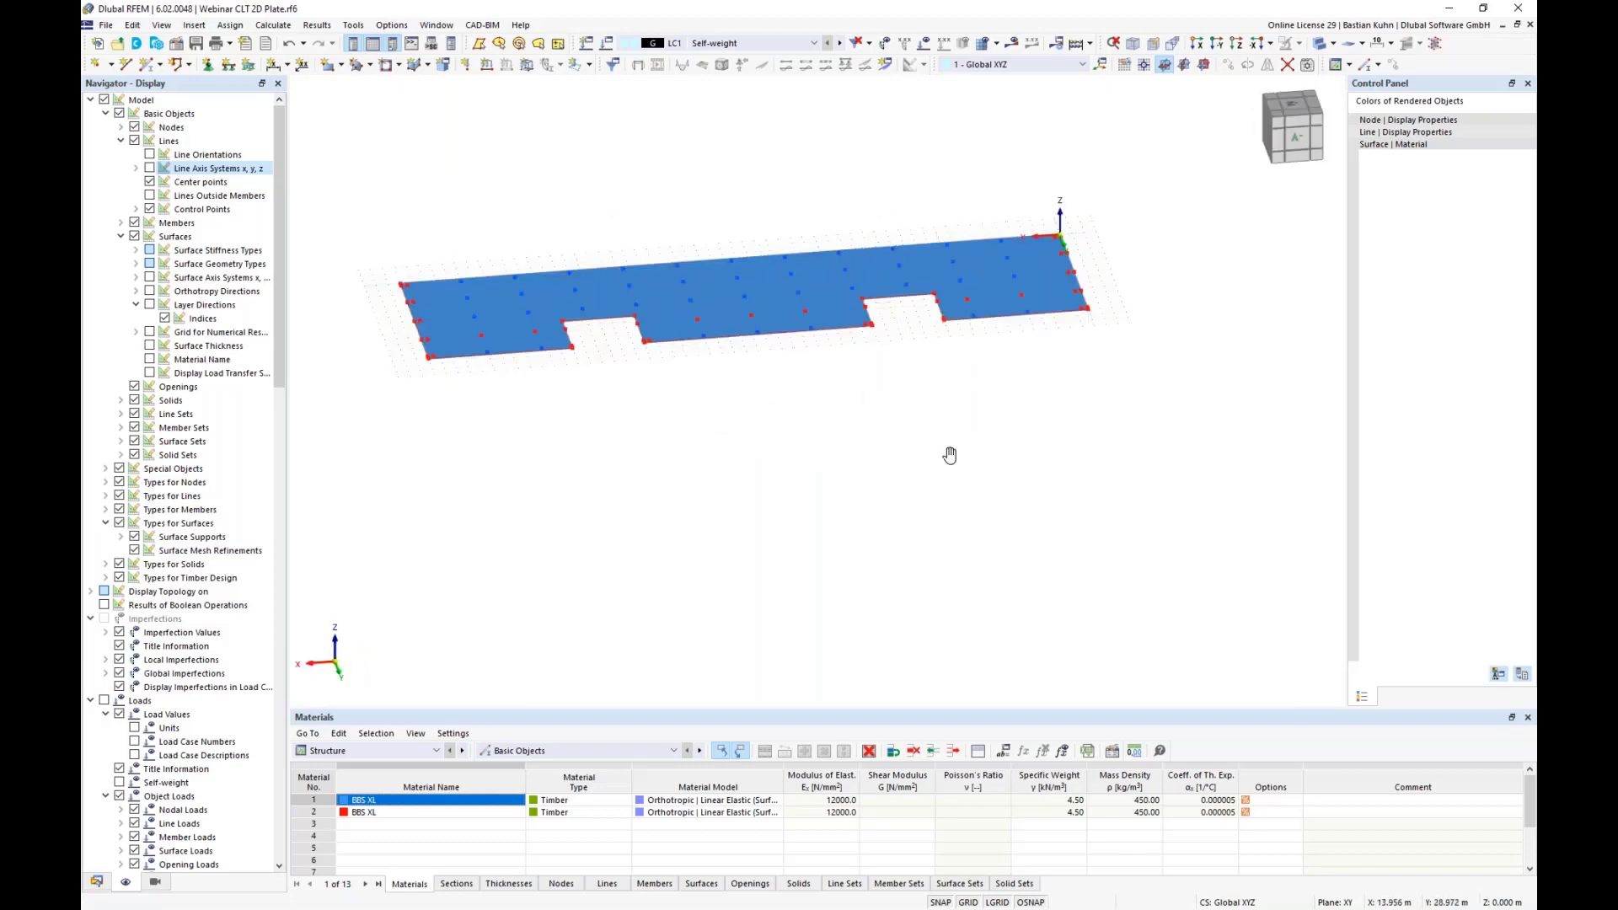
middle_click_drag(949, 455, 726, 473, "ctrl")
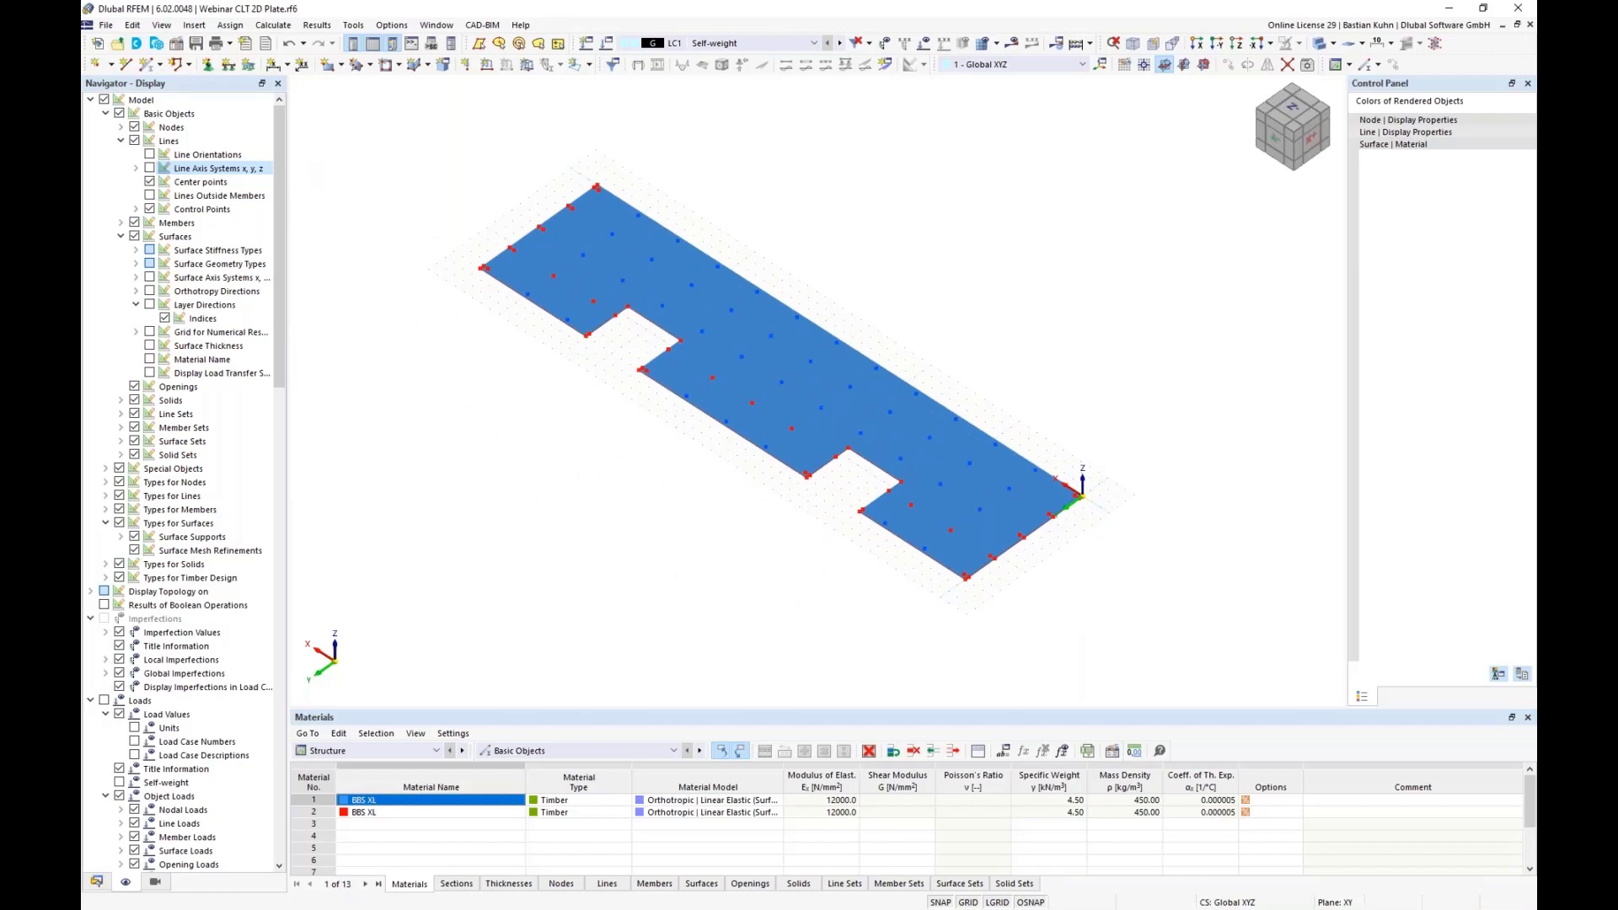
Create a new line hinge and release its translations u_x and u_y in addition to the rotation φ_x
left_click(195, 25)
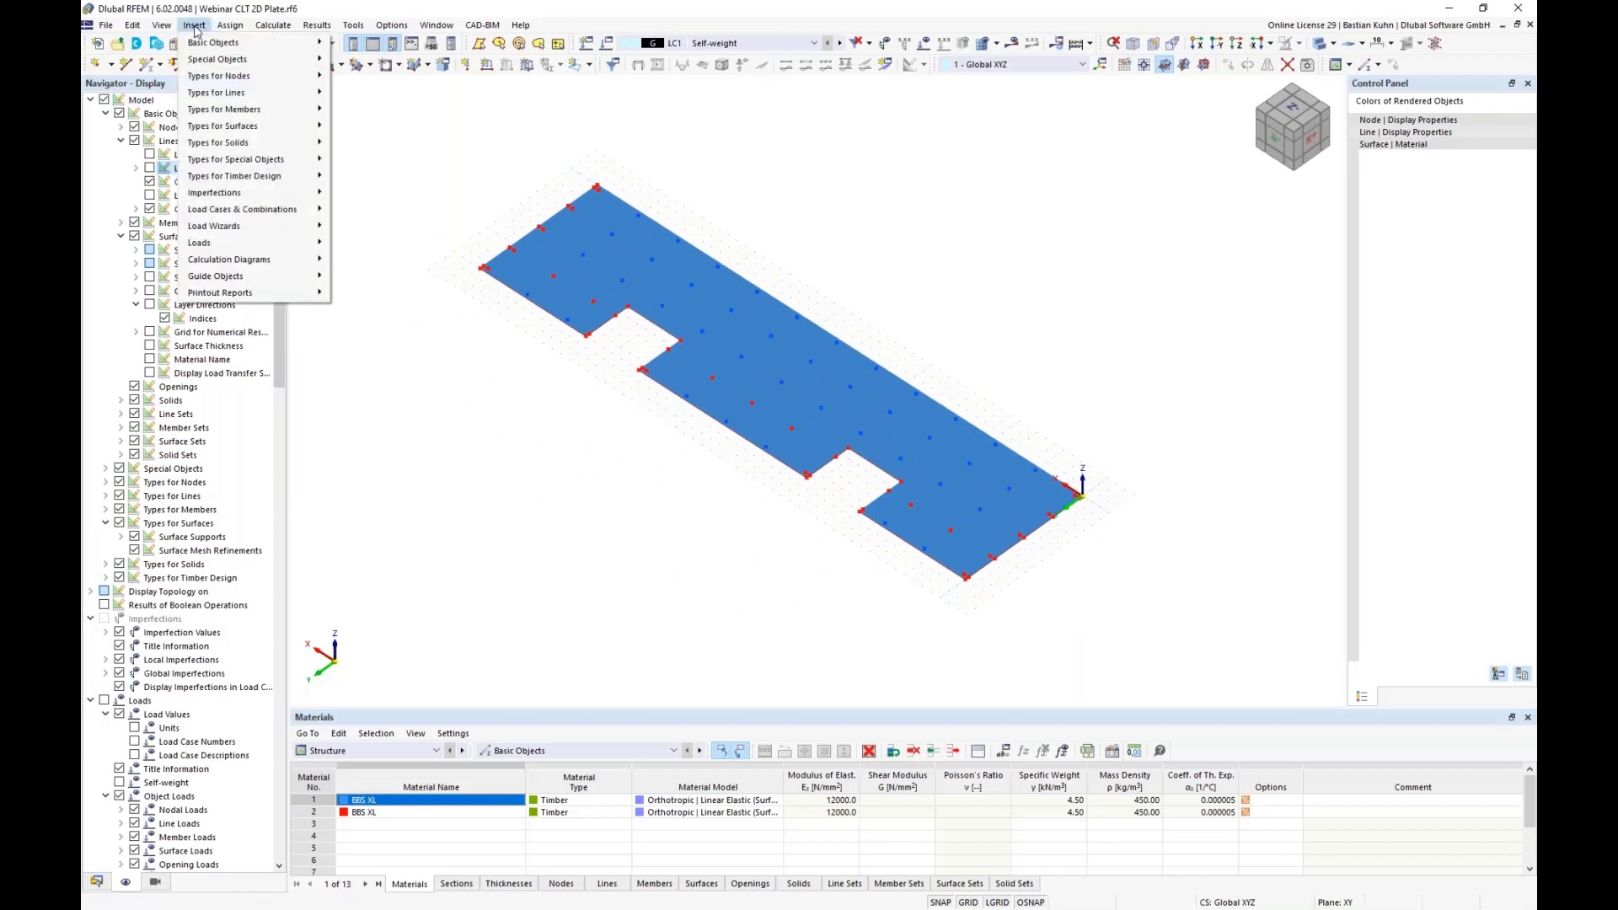
mouse_move(248, 48)
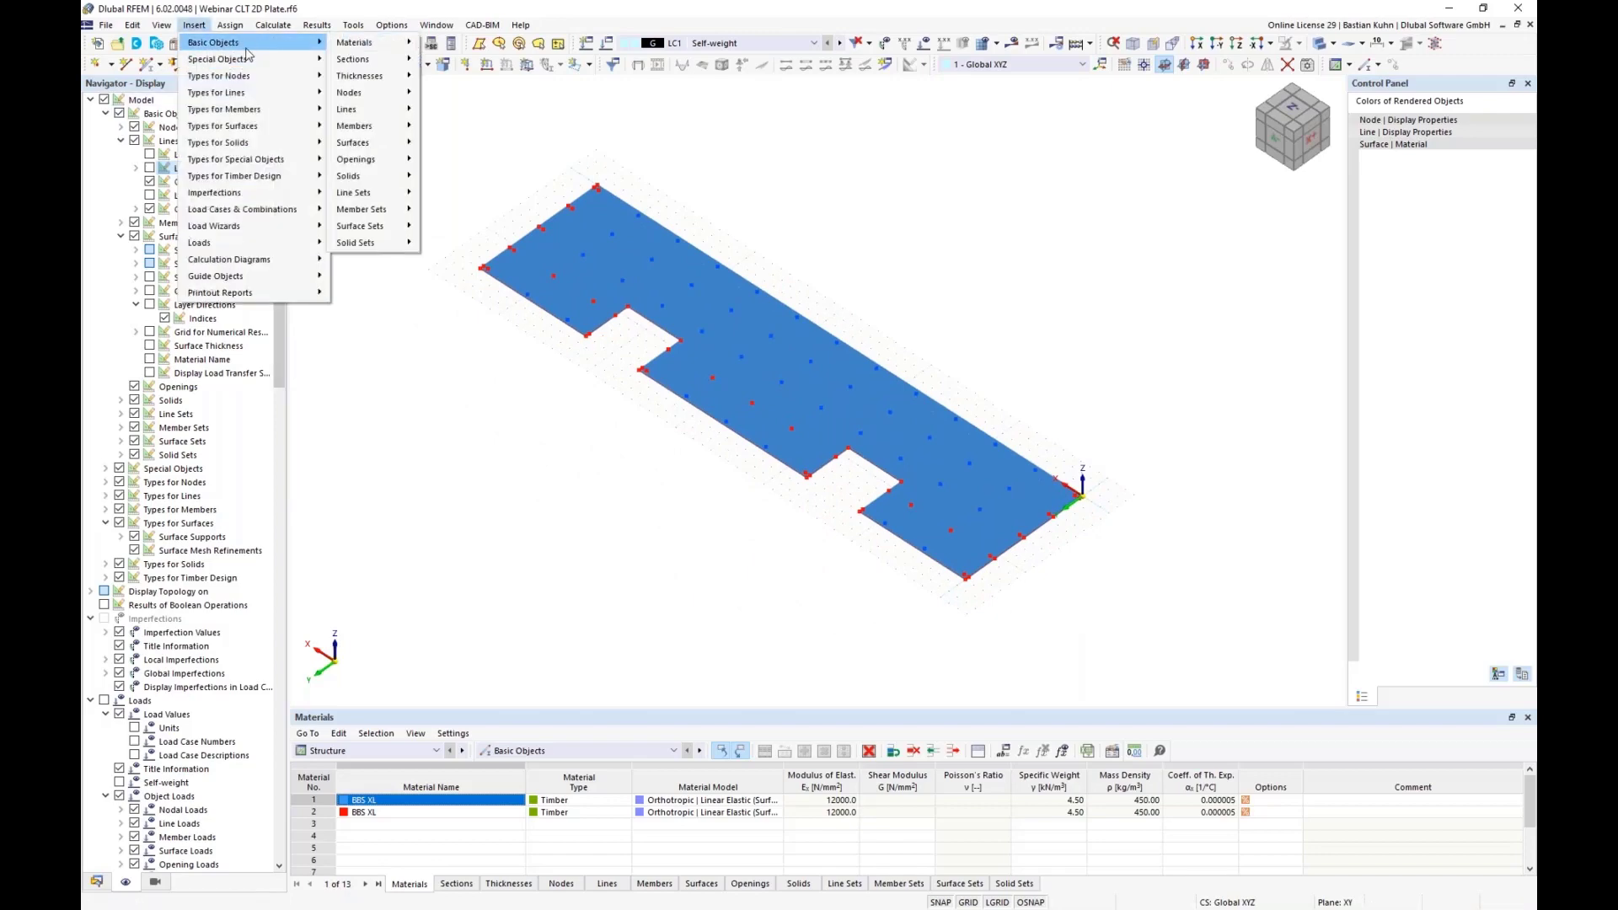
mouse_move(251, 94)
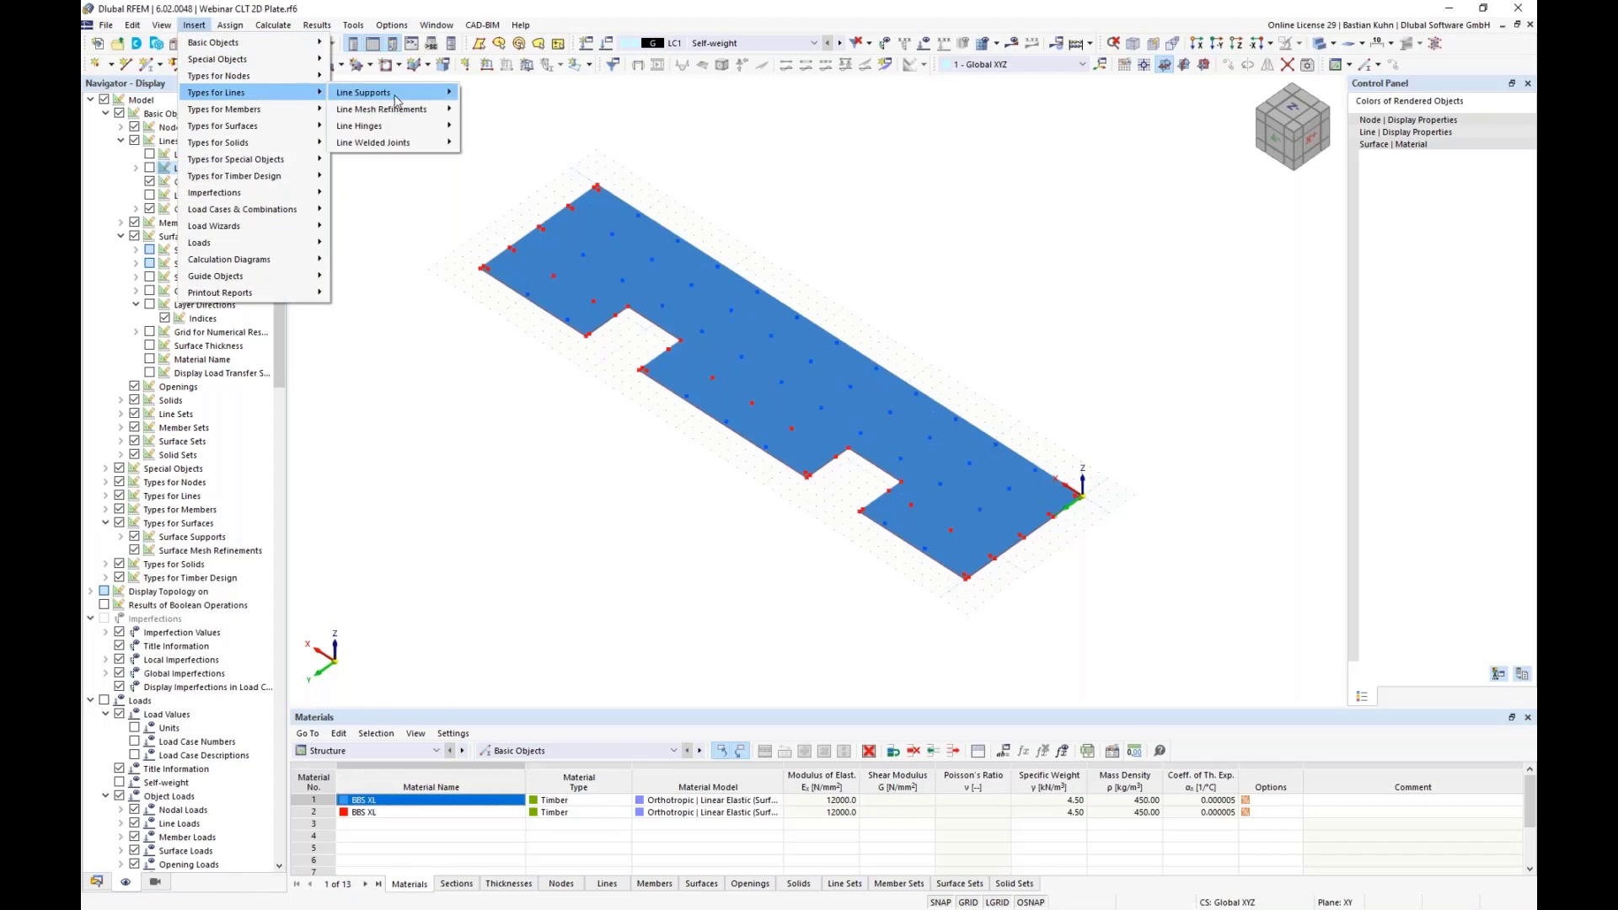
mouse_move(404, 127)
left_click(477, 125)
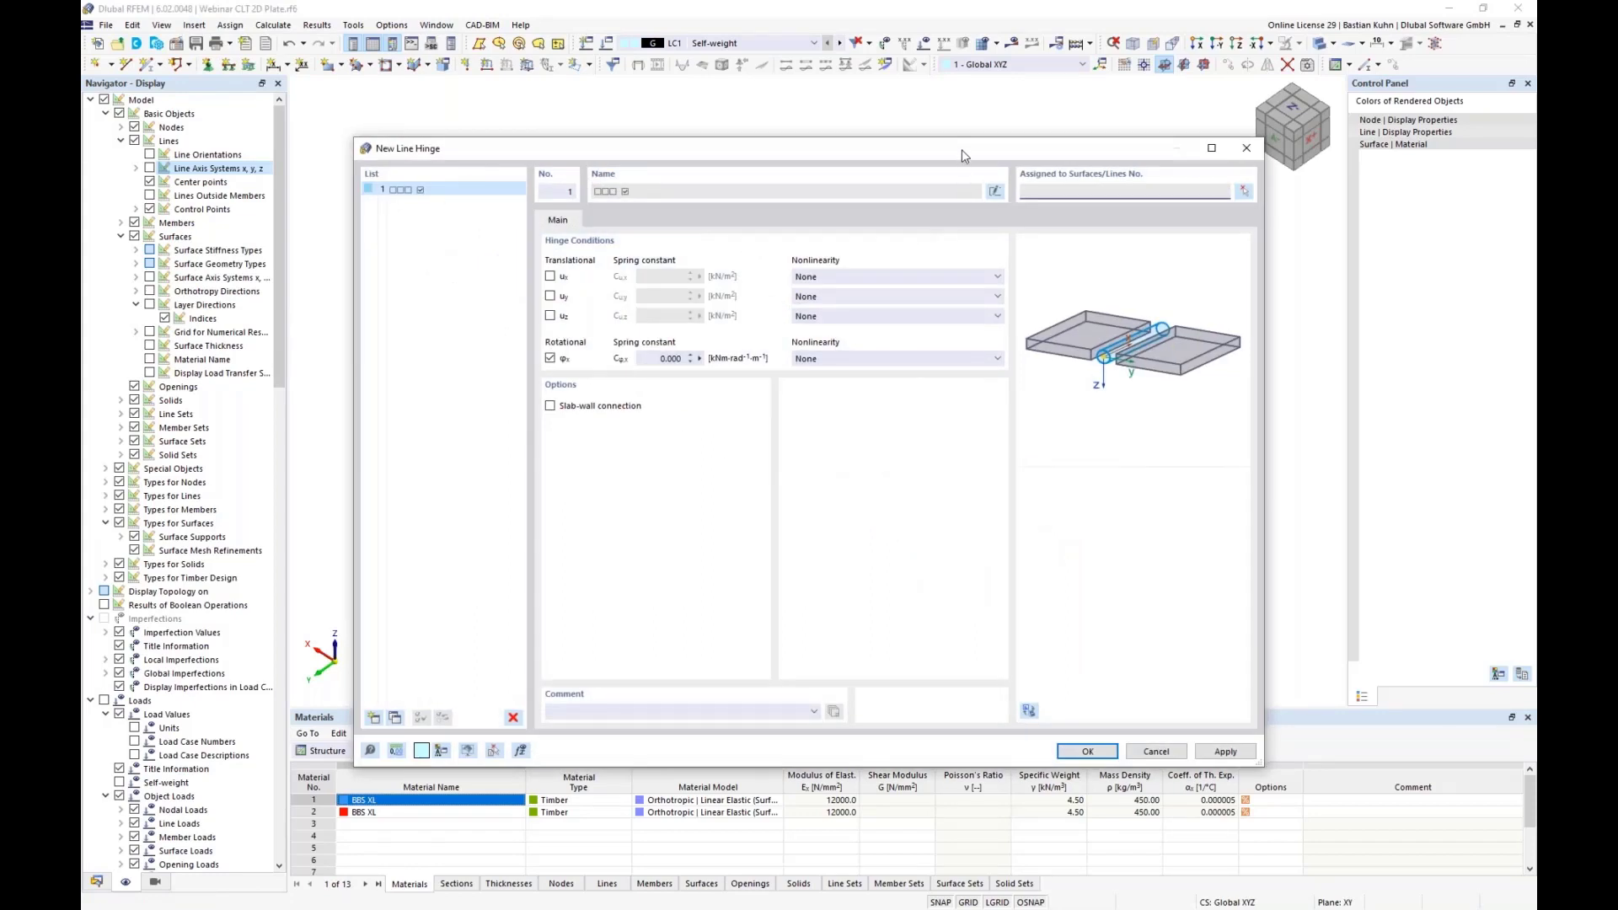
left_click_drag(962, 156, 996, 328)
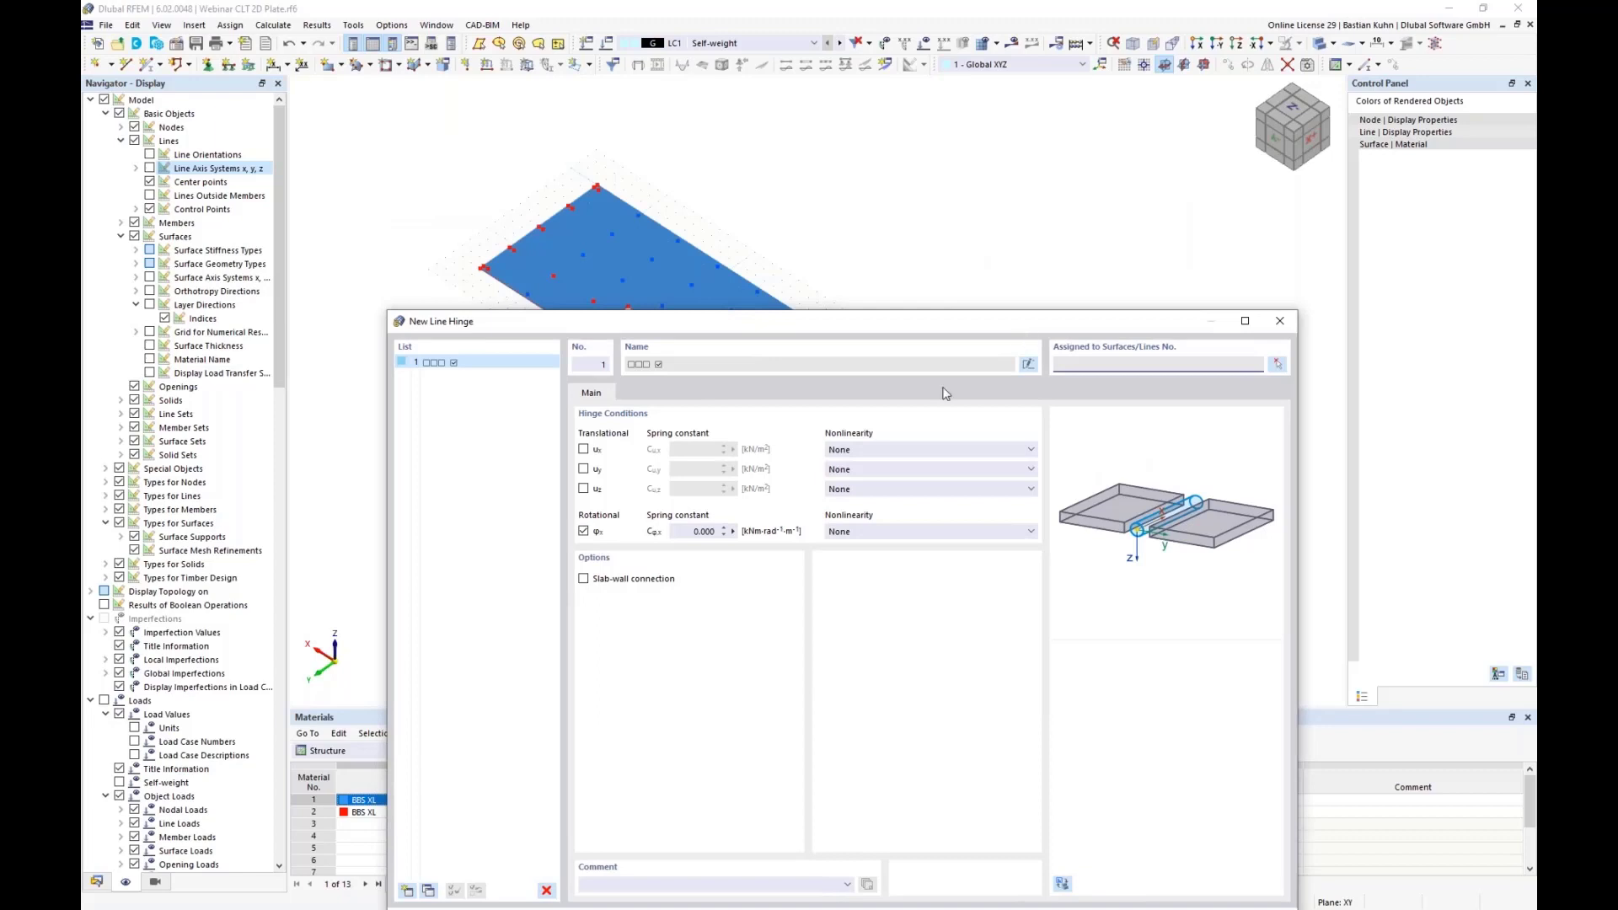
left_click(584, 450)
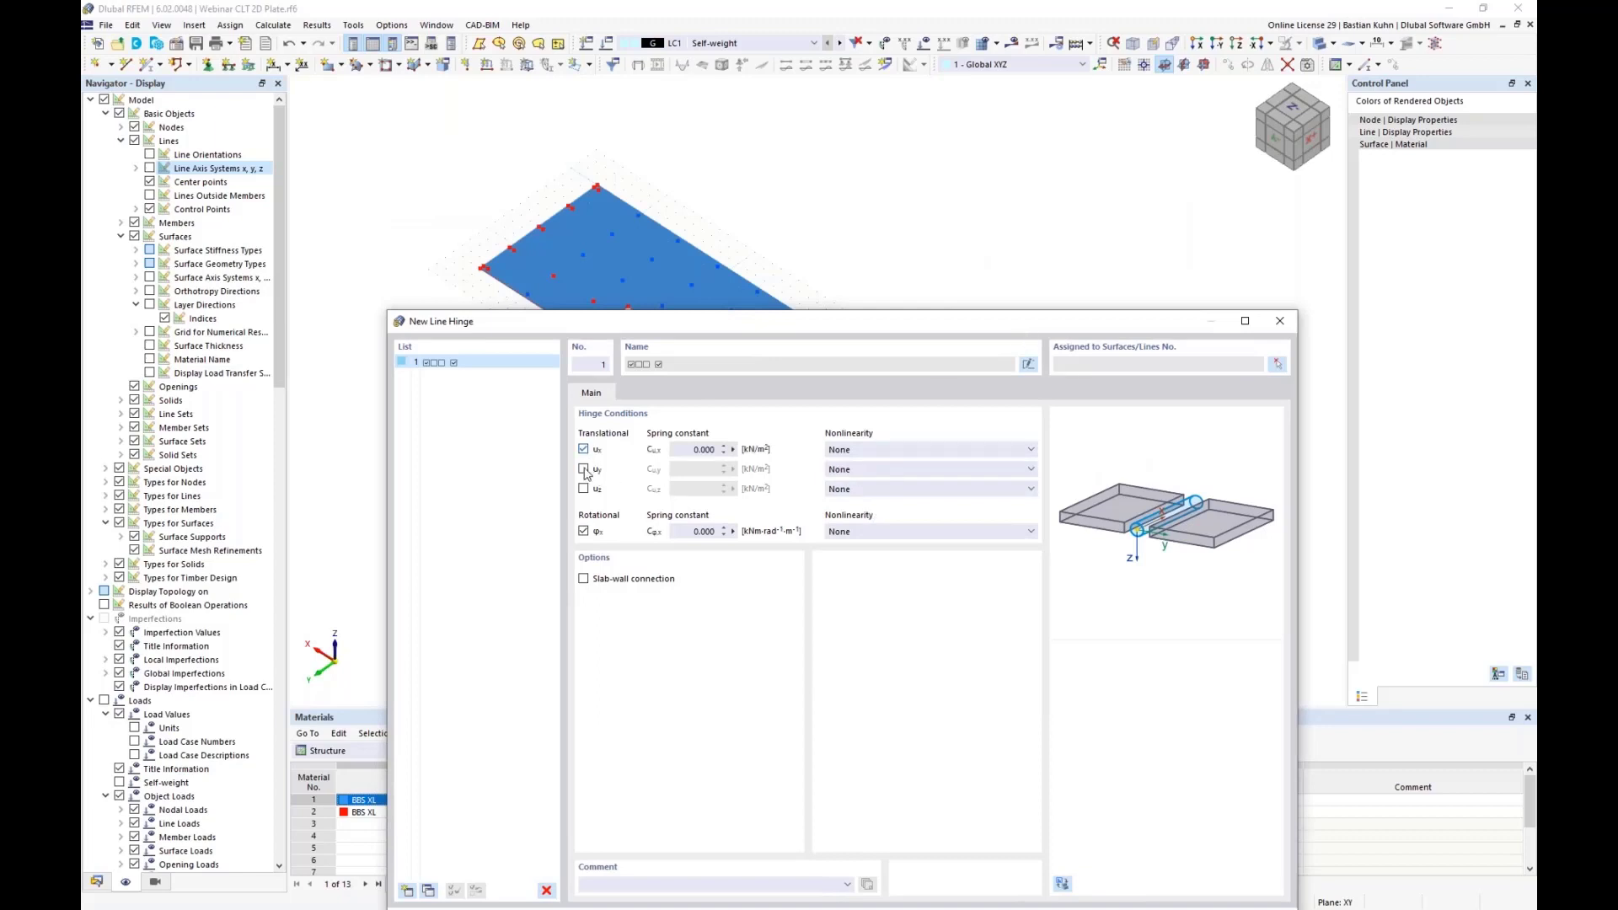
left_click(584, 470)
left_click(692, 452)
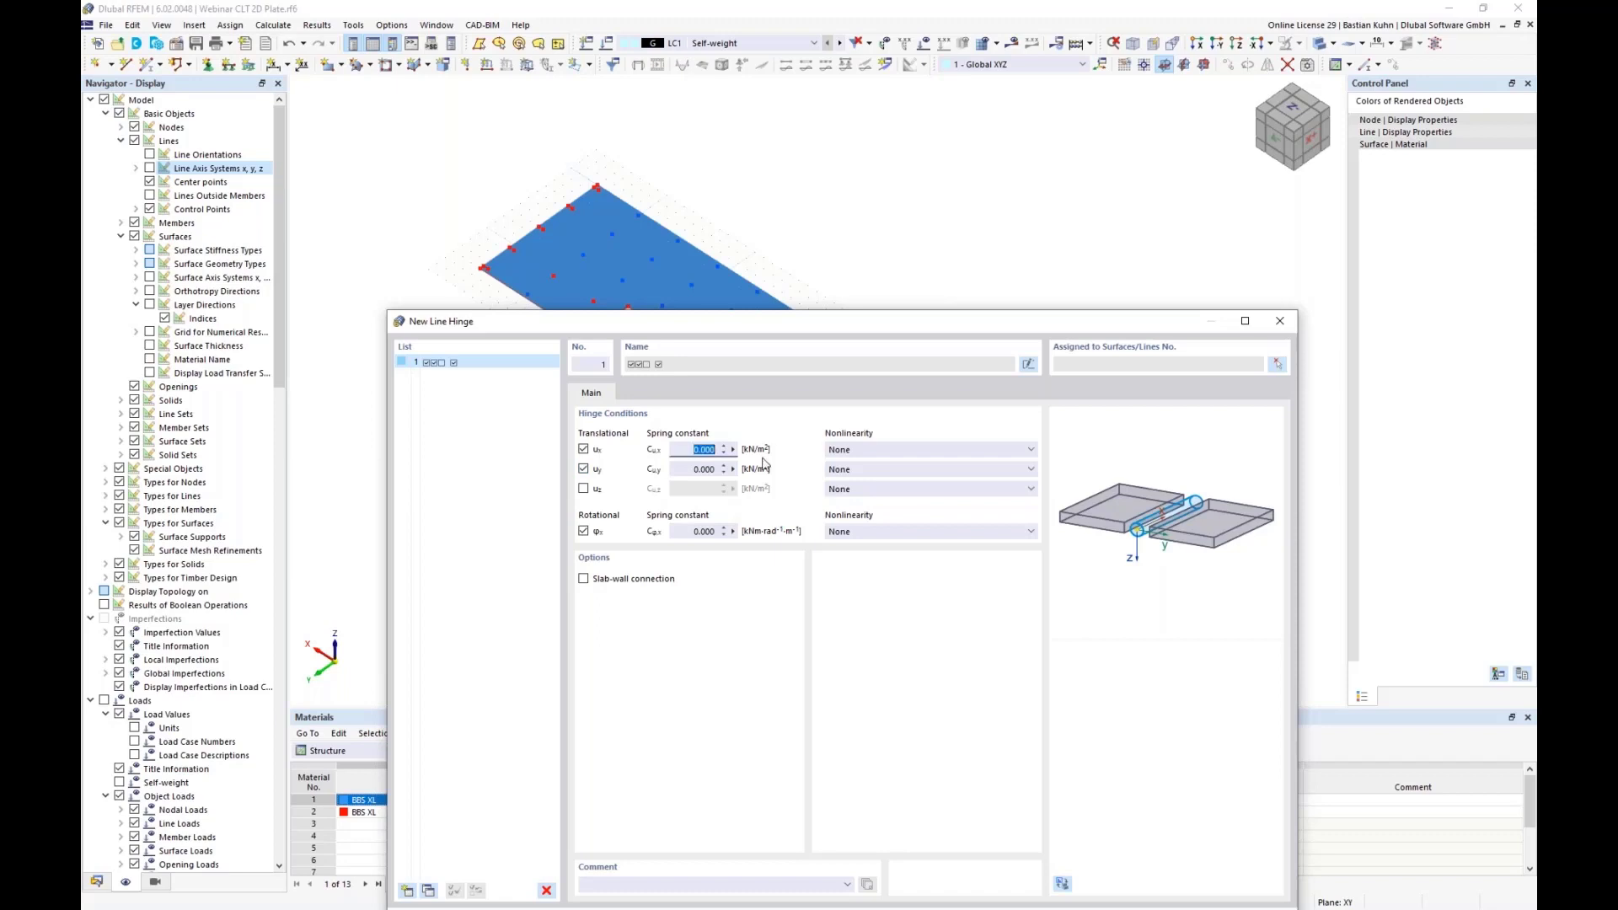
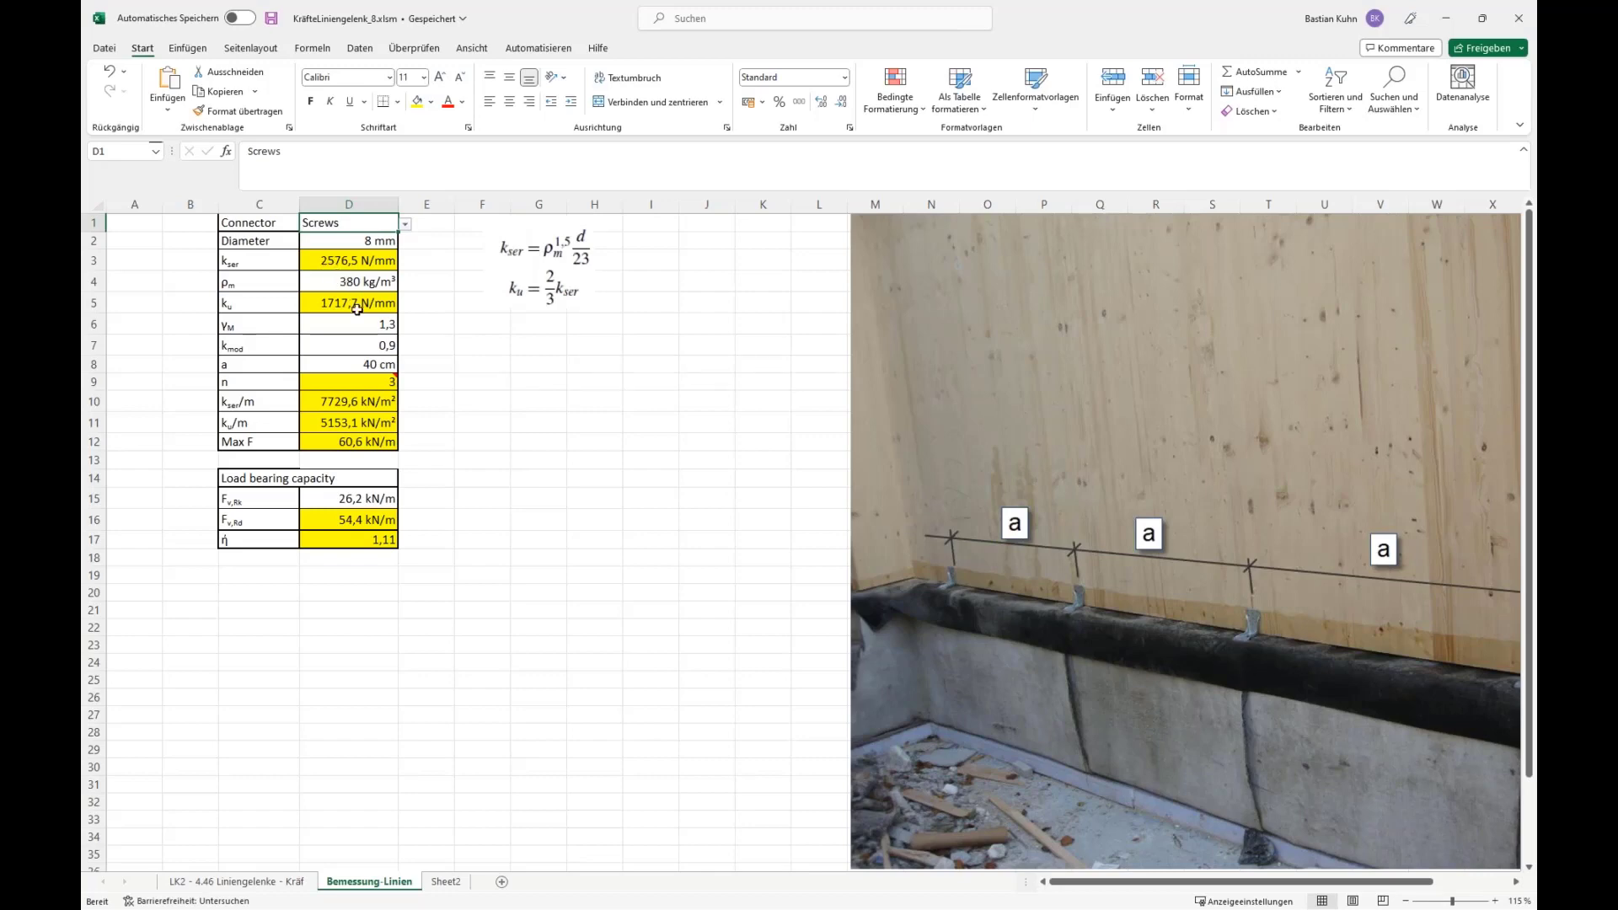
Switch to the Excel connector sheet, check the screws' k_ser value and set the number of connectors n to 4
left_click(337, 262)
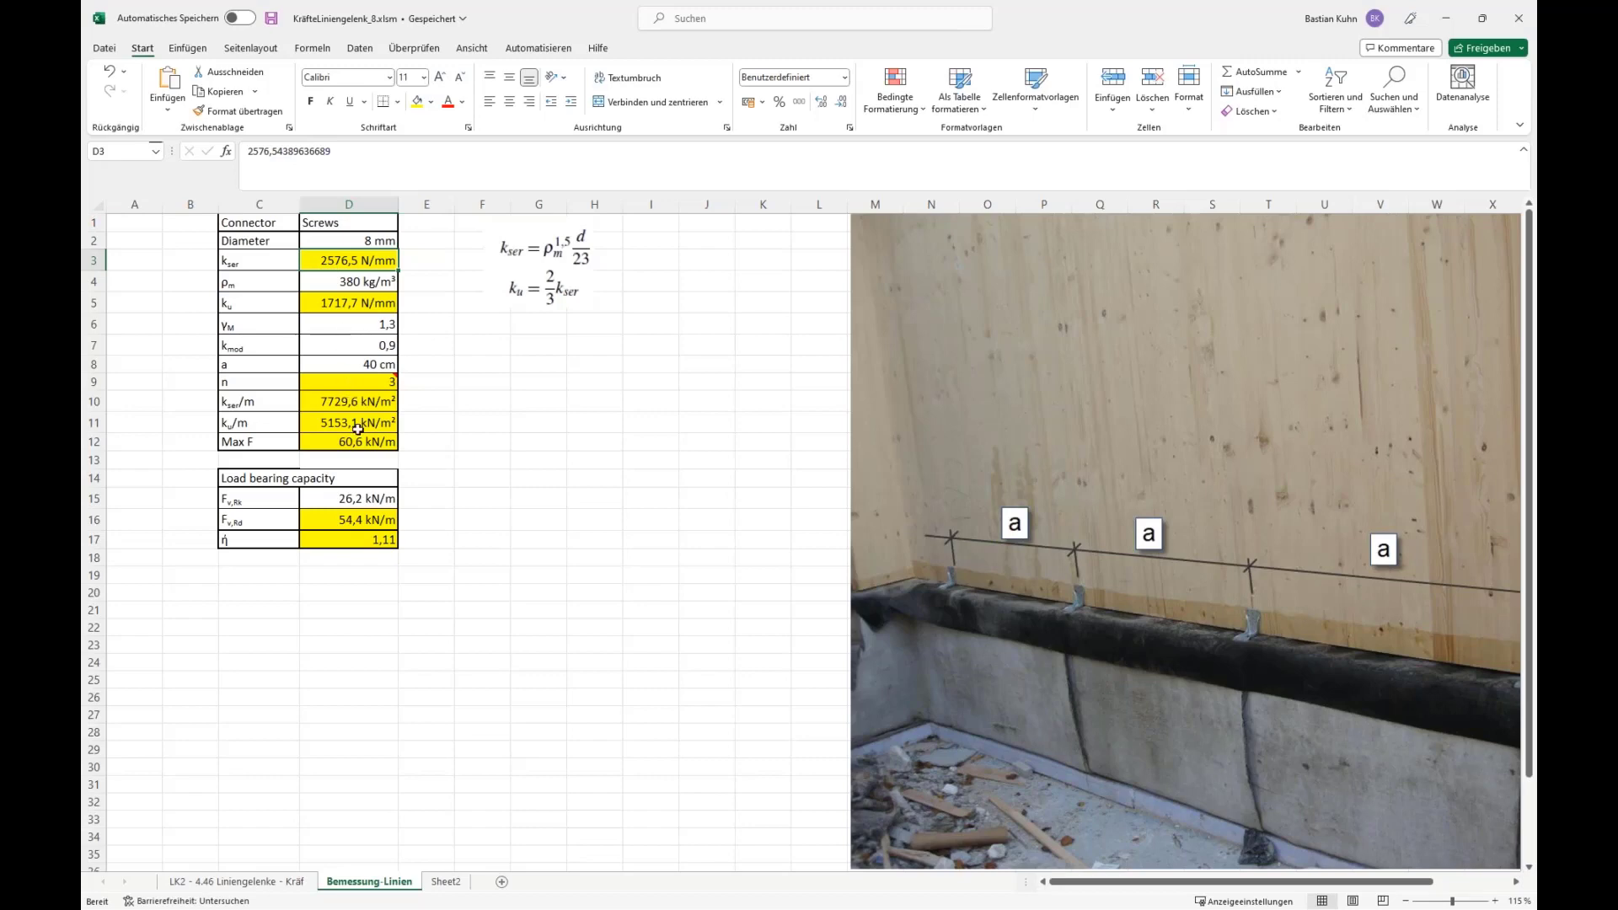
left_click(382, 384)
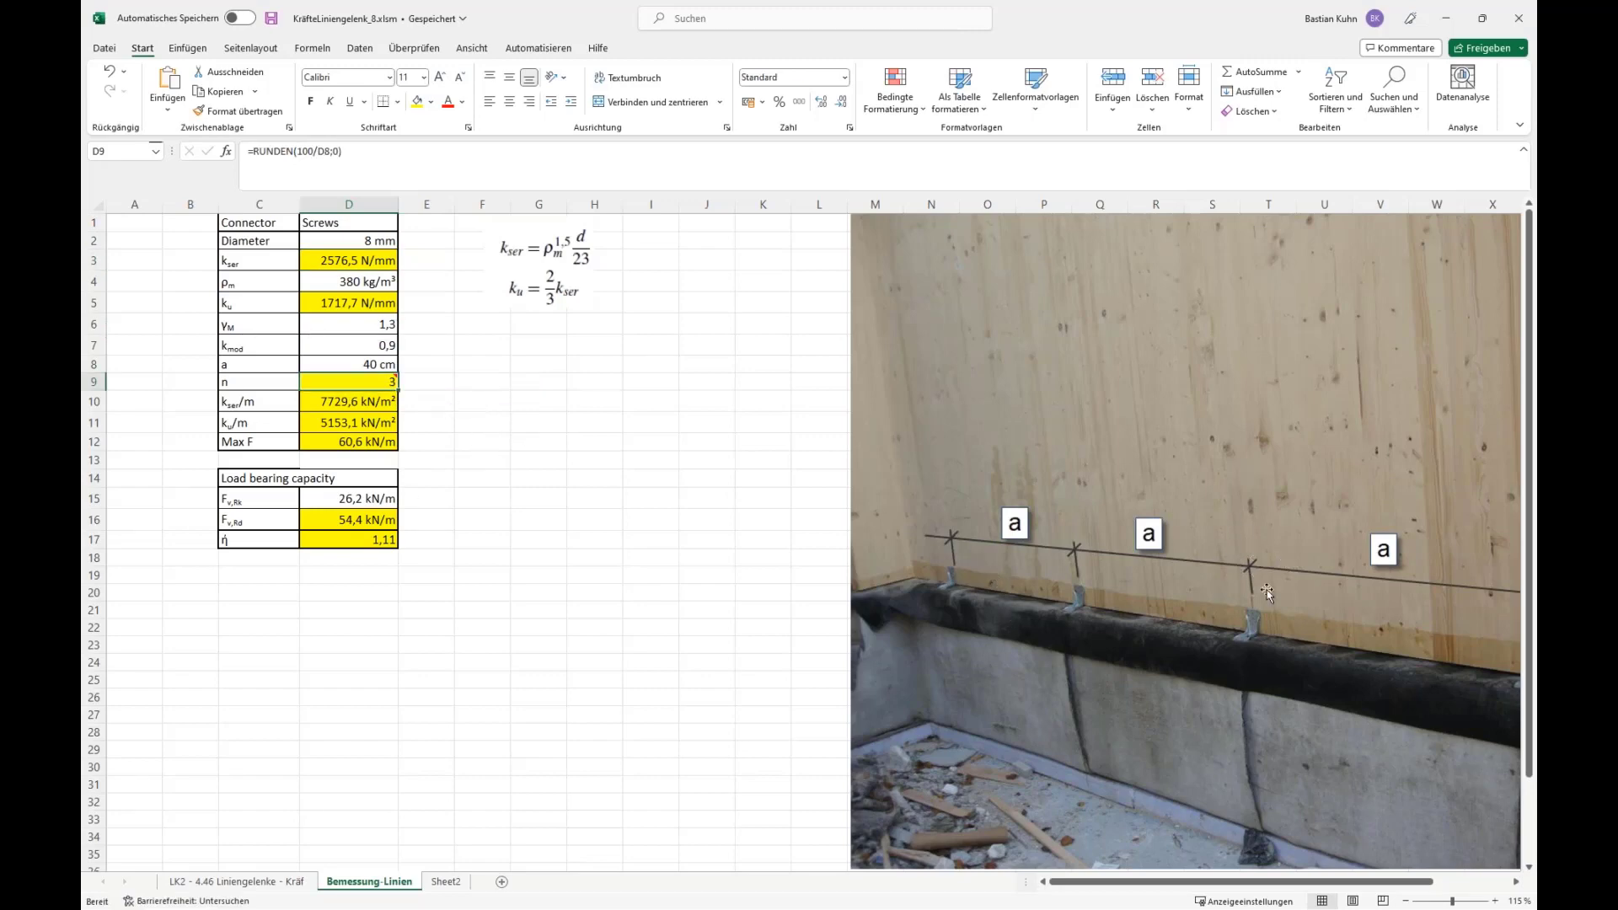
mouse_move(371, 380)
type("4")
key("Return")
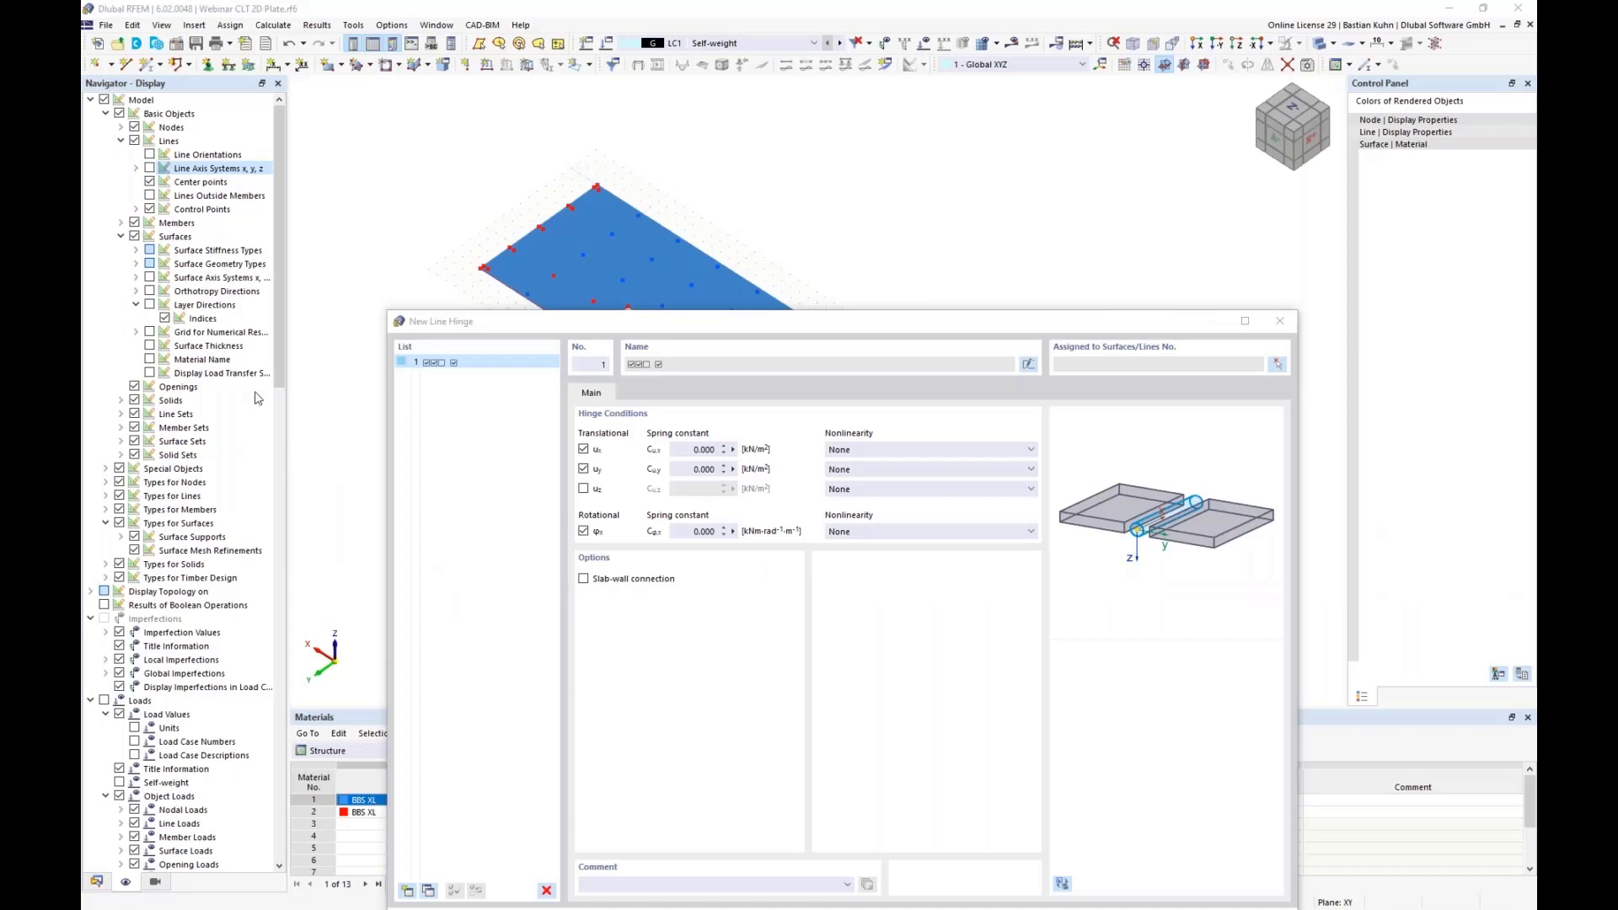
Back in RFEM, open the formula editor for the hinge's C_u,x spring constant and add a global parameter named k_ser
left_click(733, 449)
left_click(789, 454)
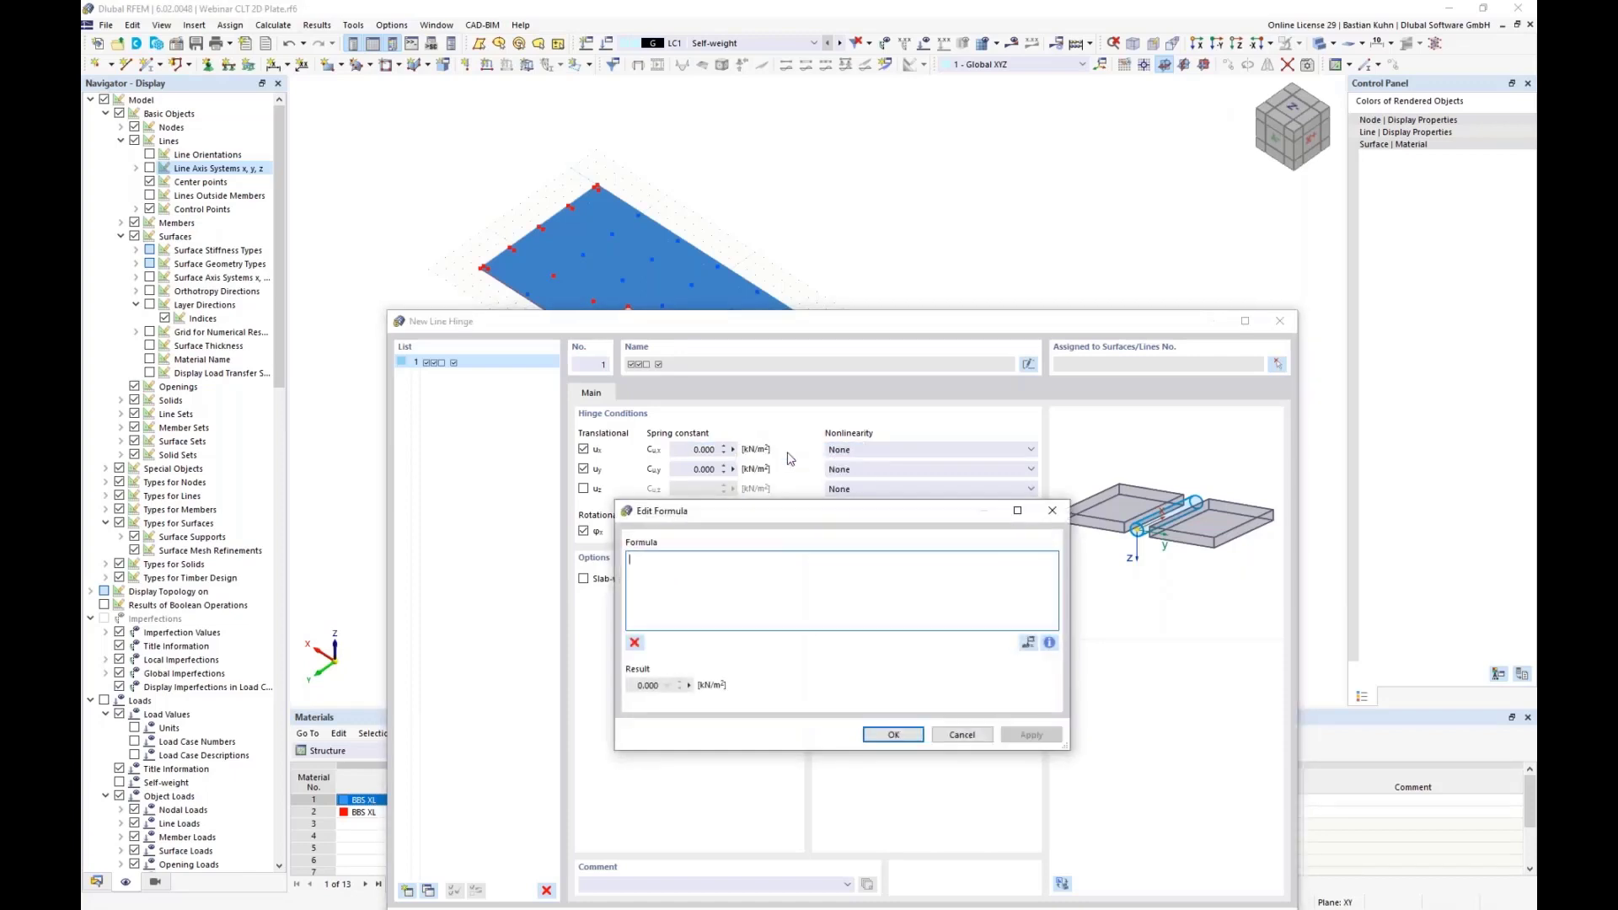
left_click_drag(808, 517, 888, 225)
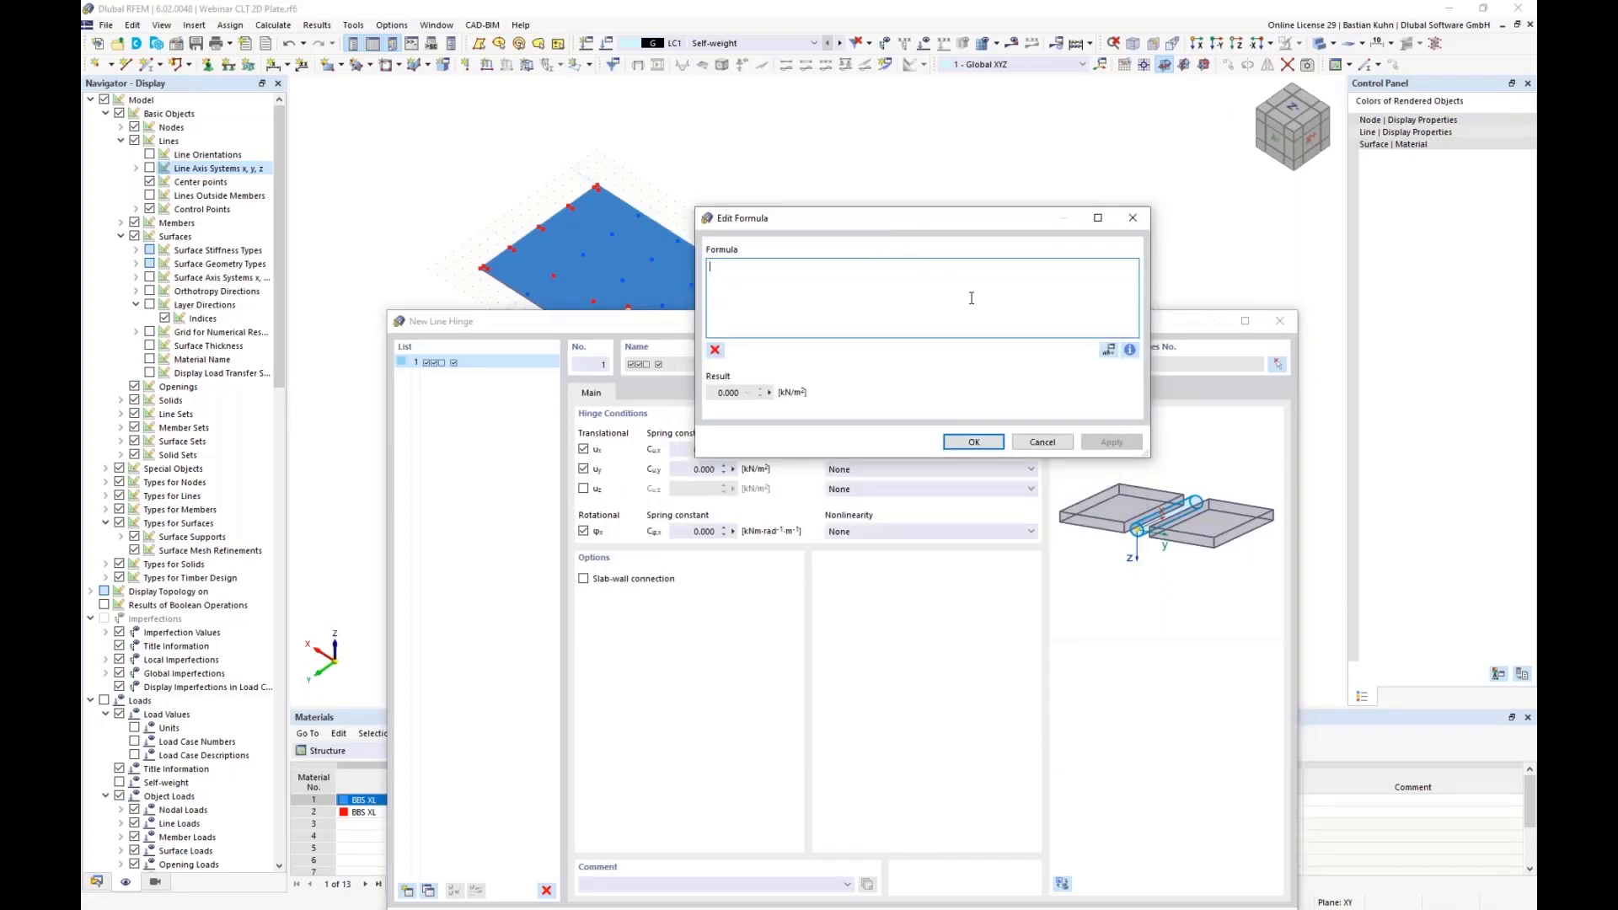
left_click(1106, 352)
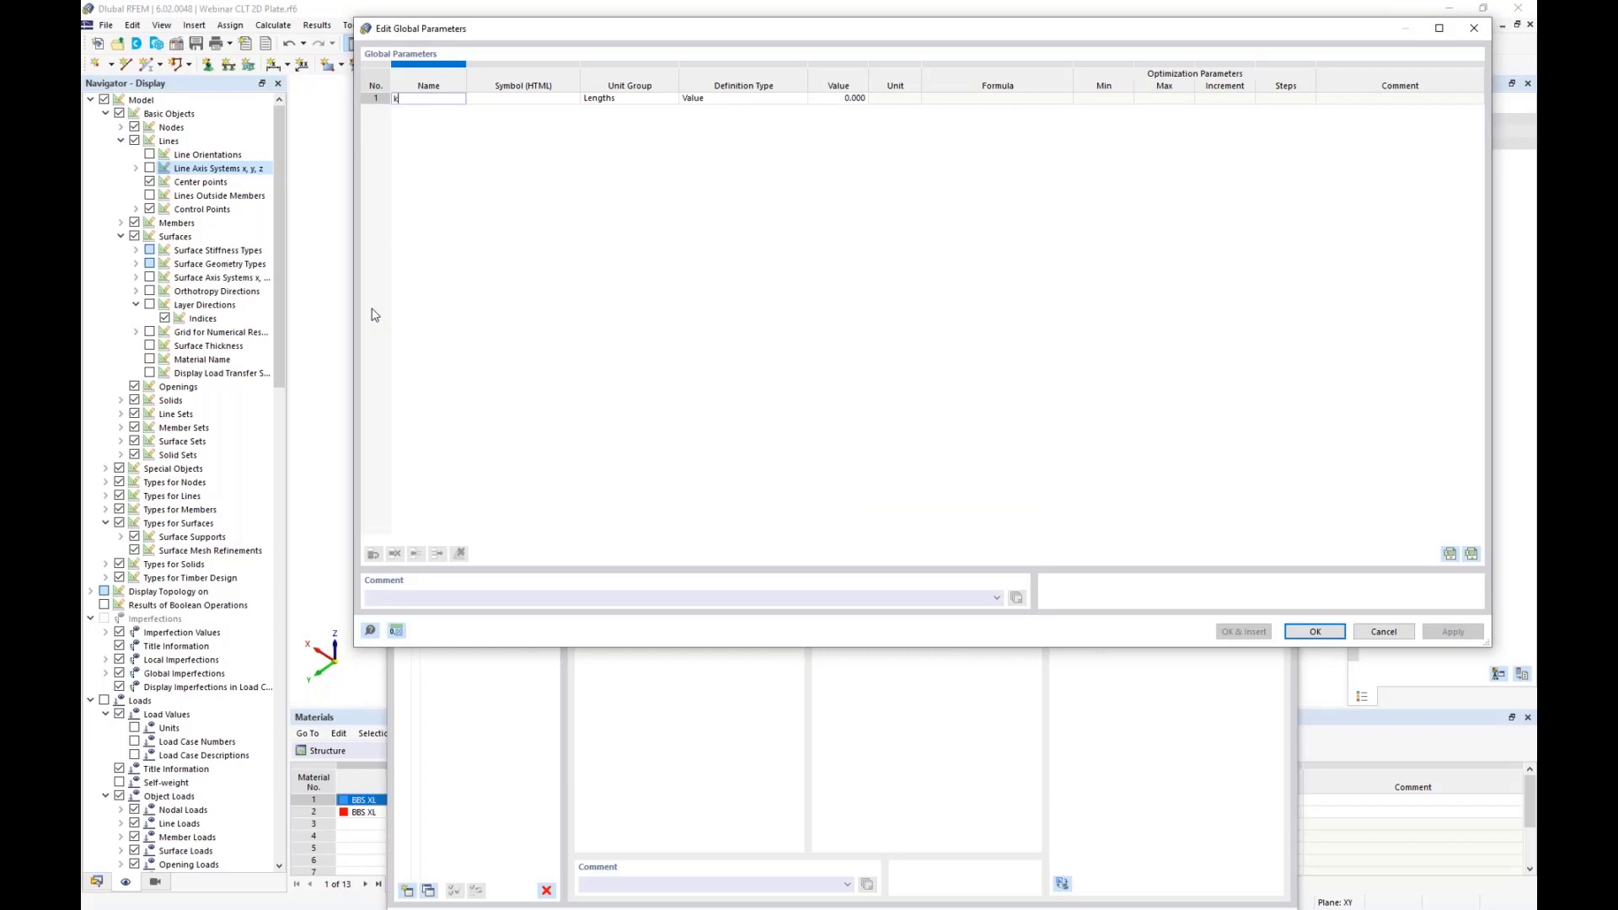
key("Tab")
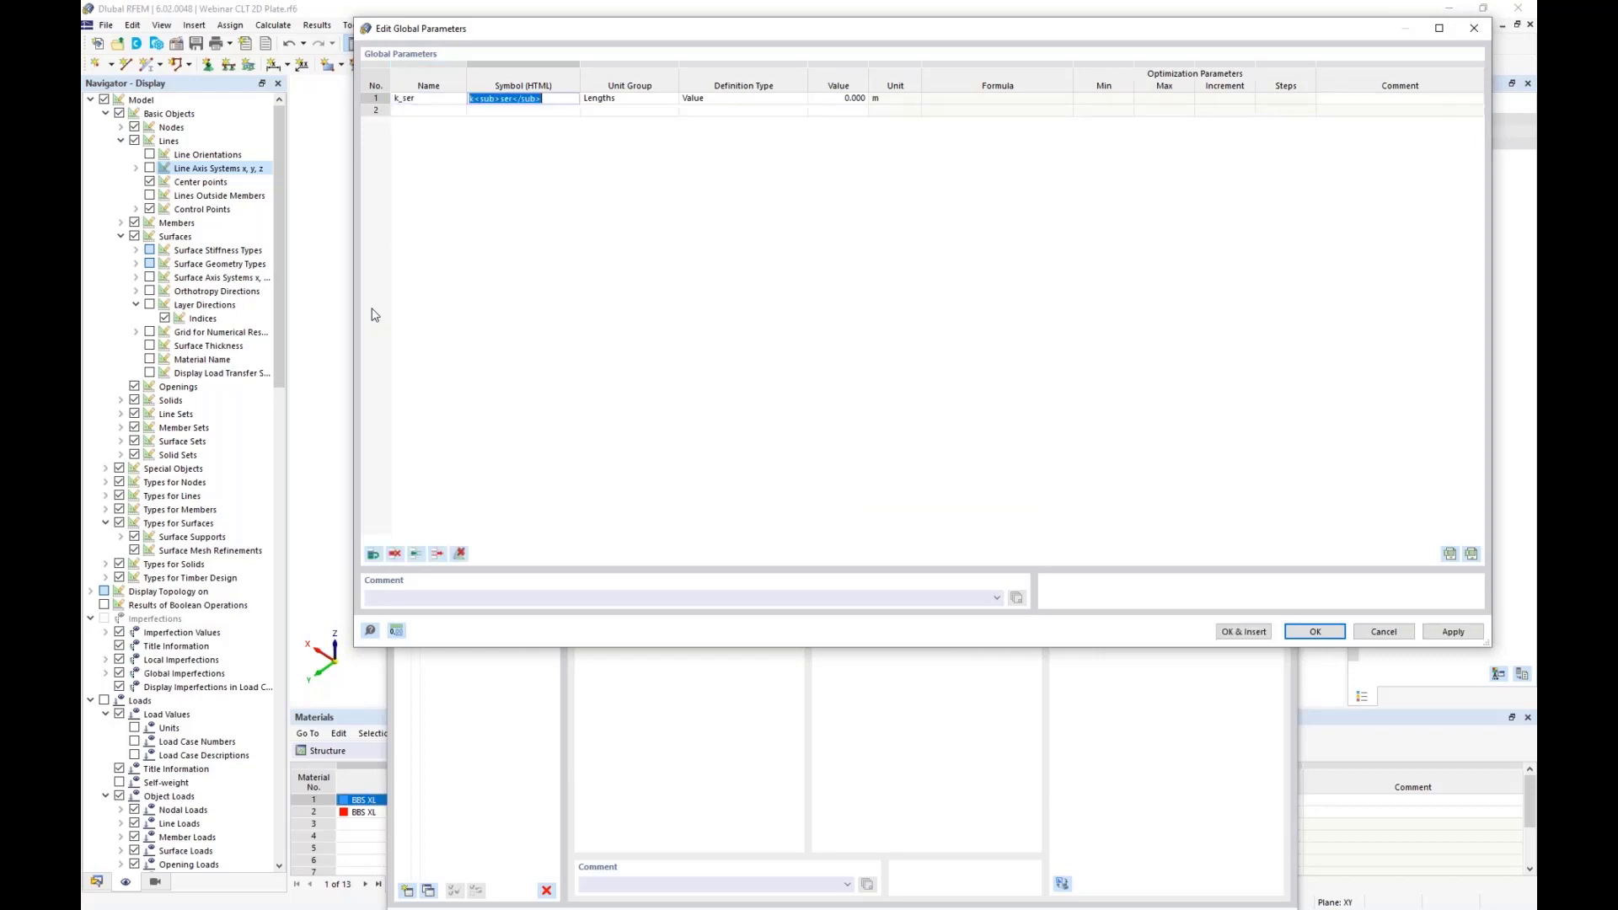
key("Tab")
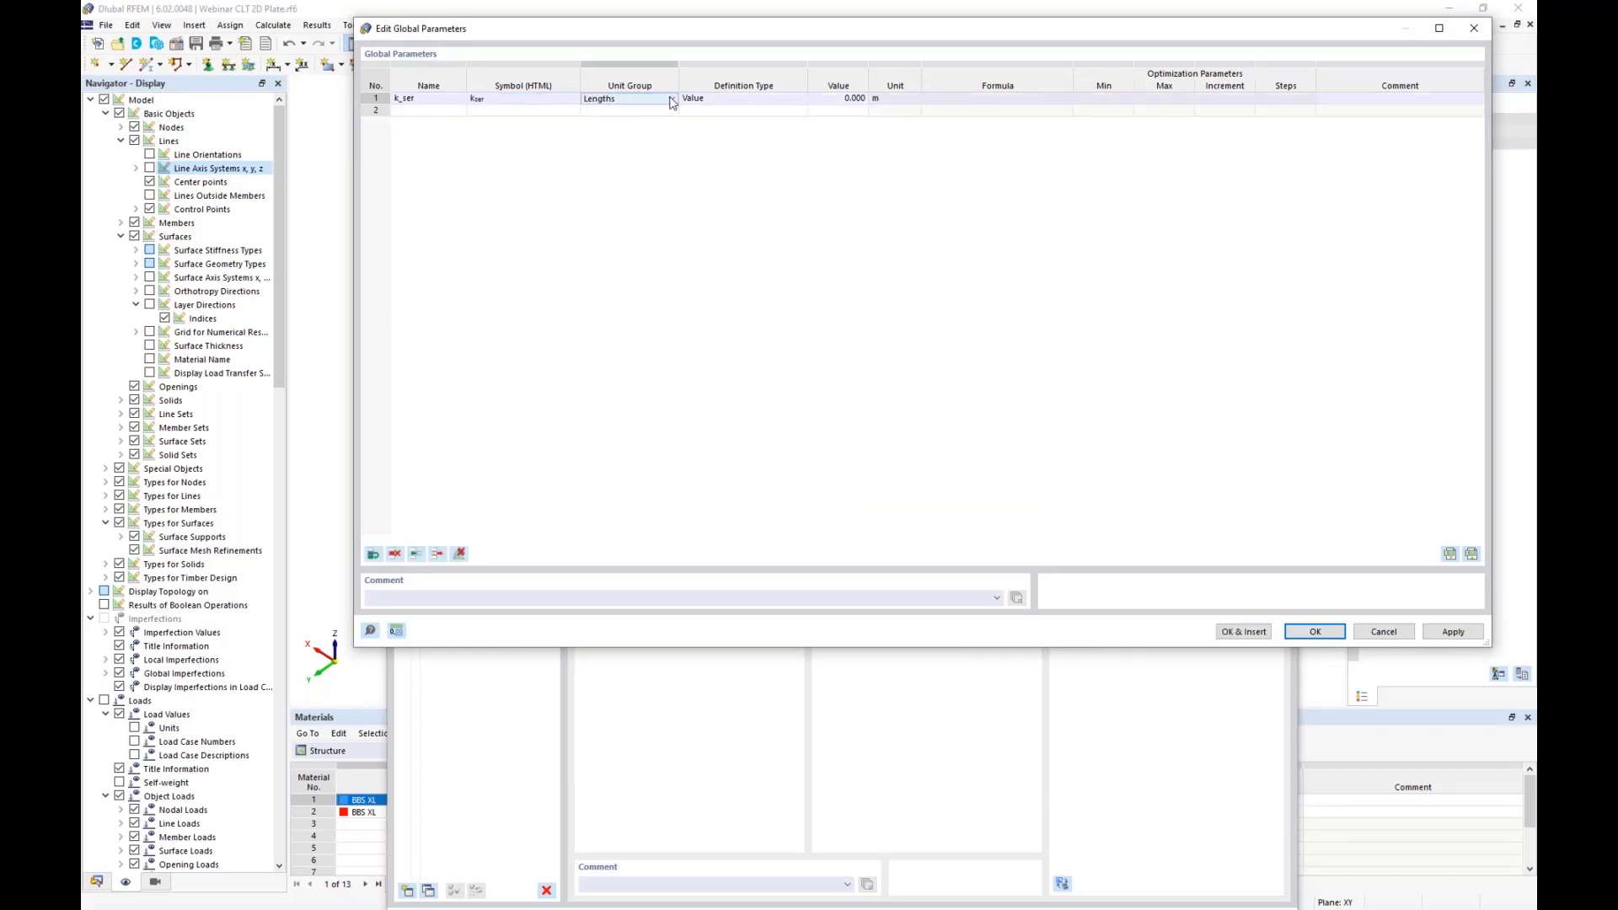
Give k_ser the unit group Line spring constant and the value 2576 kN/m², and insert it into the formula
left_click(673, 99)
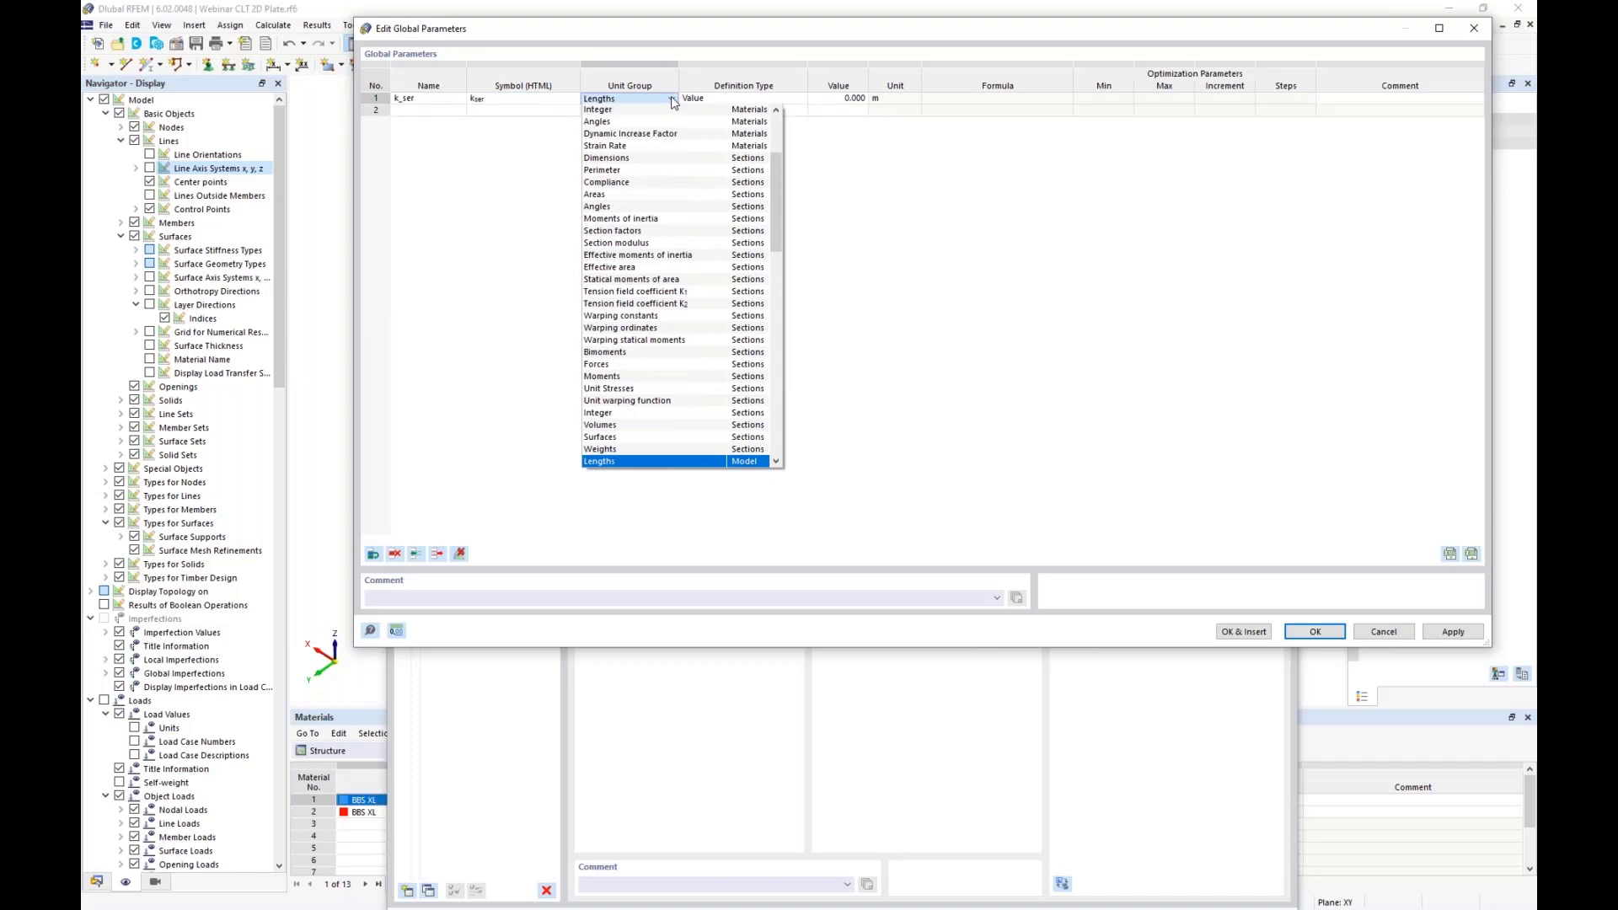
scroll(683, 279, "down", 1)
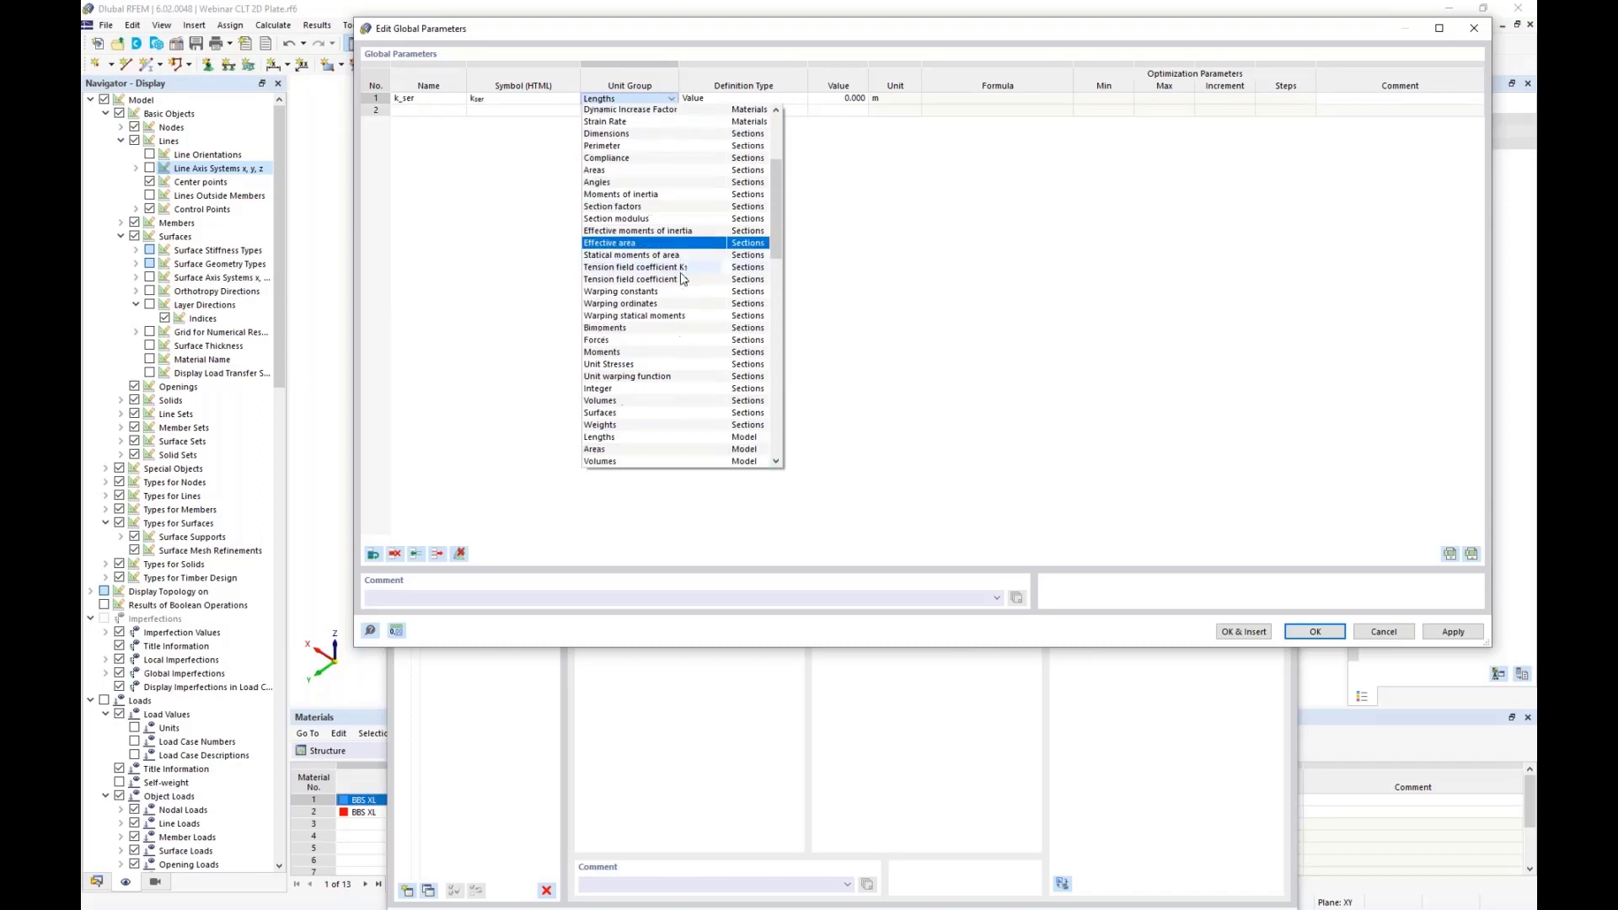
scroll(682, 279, "down", 1)
scroll(683, 278, "down", 7)
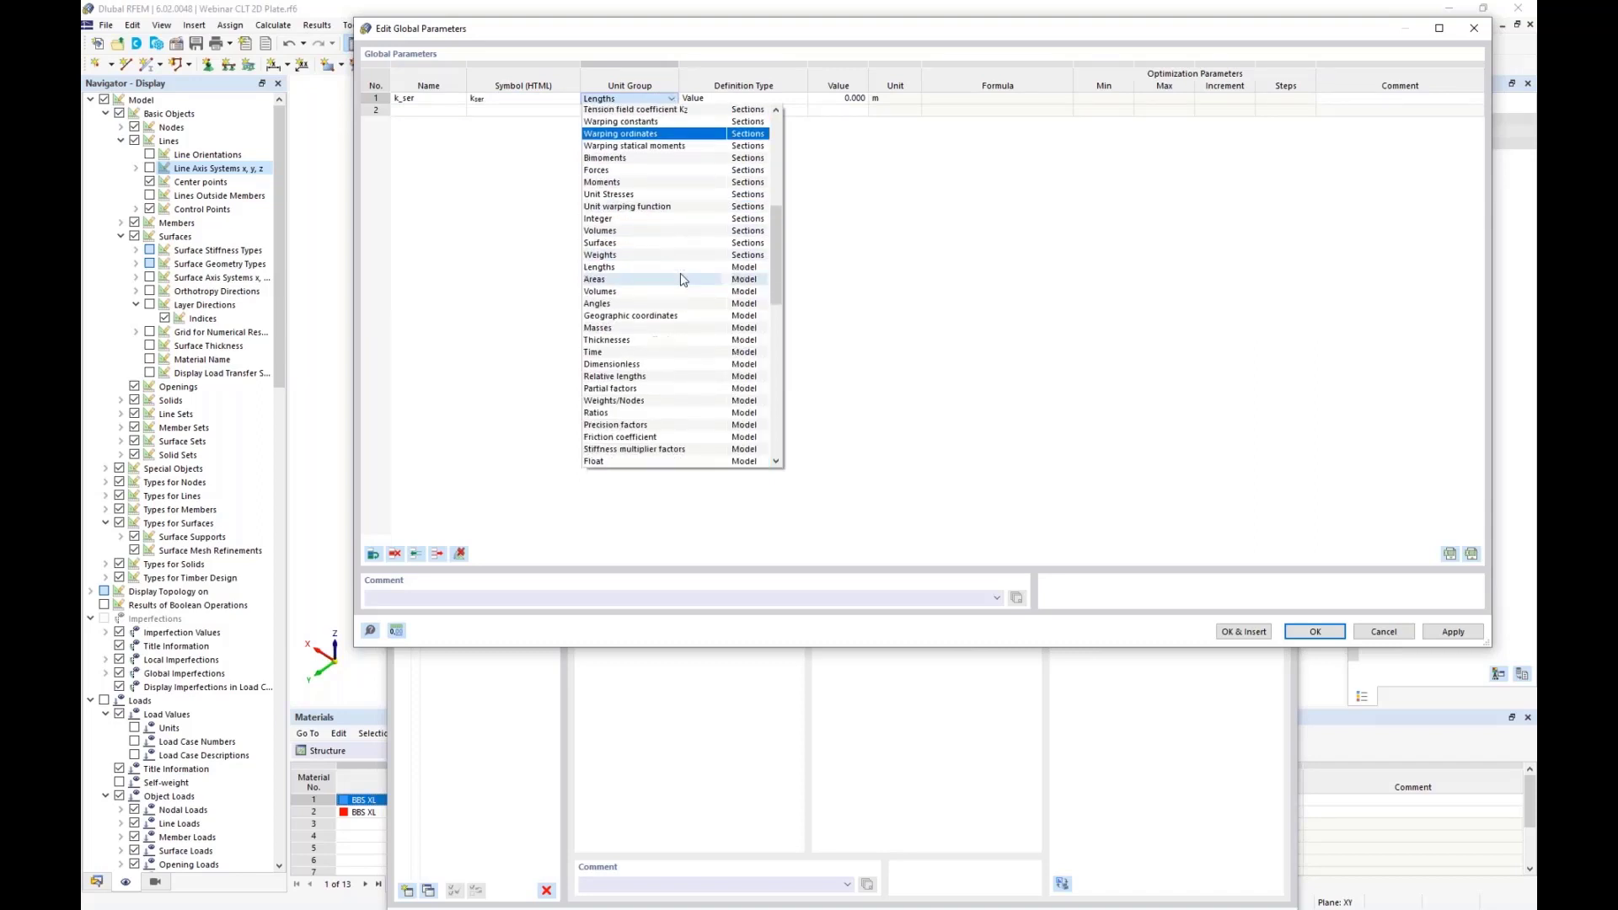
scroll(682, 279, "down", 1)
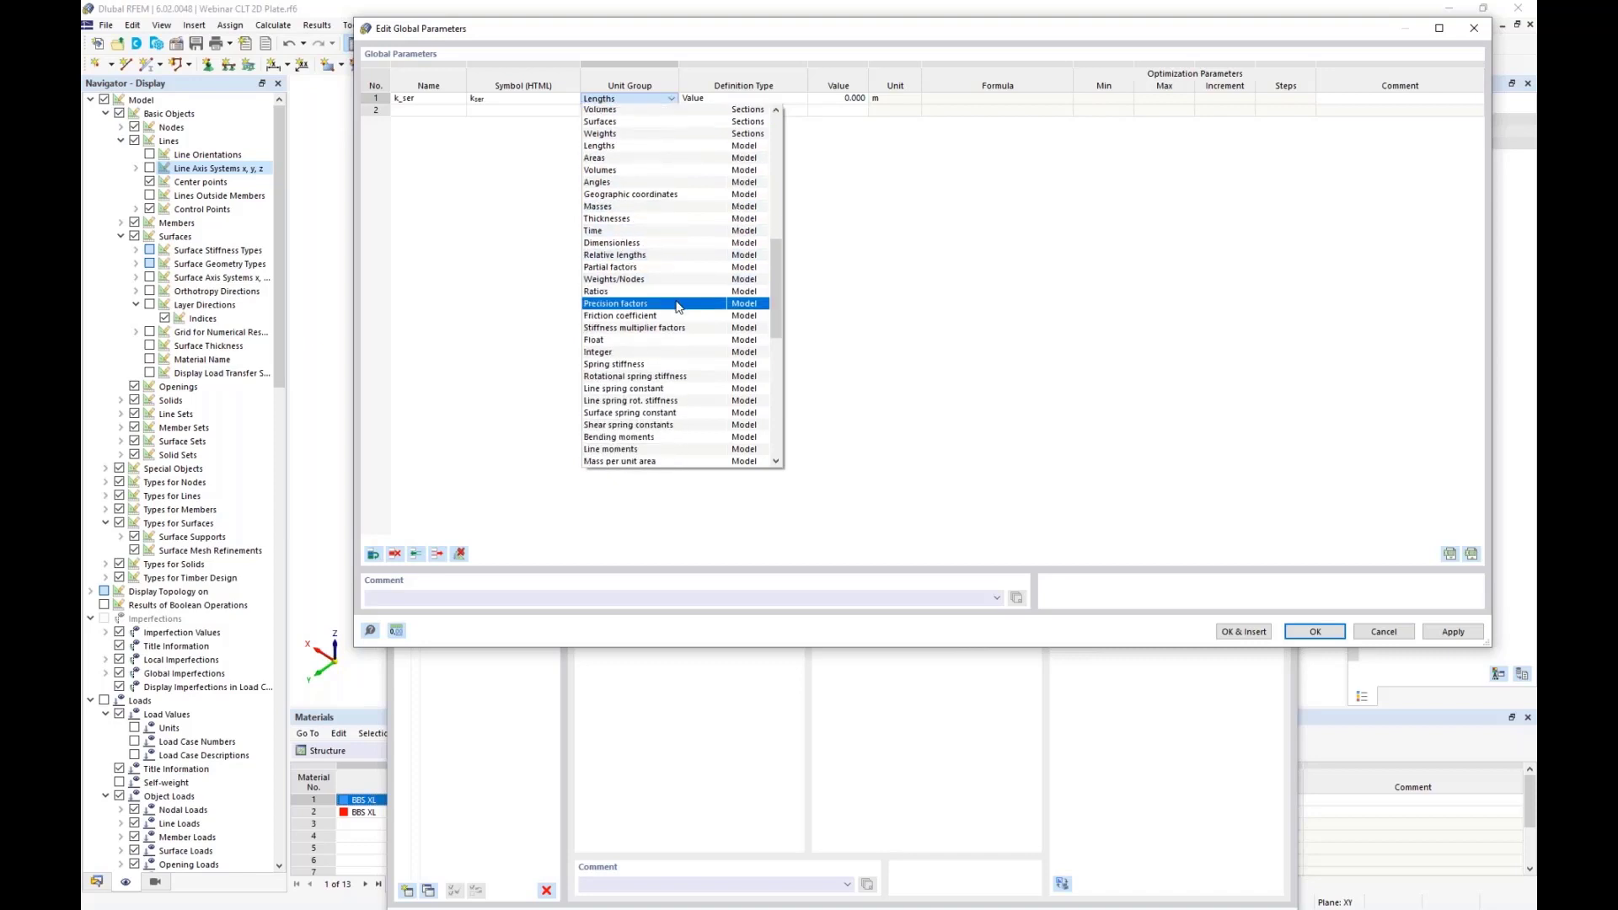
left_click(662, 388)
left_click(838, 98)
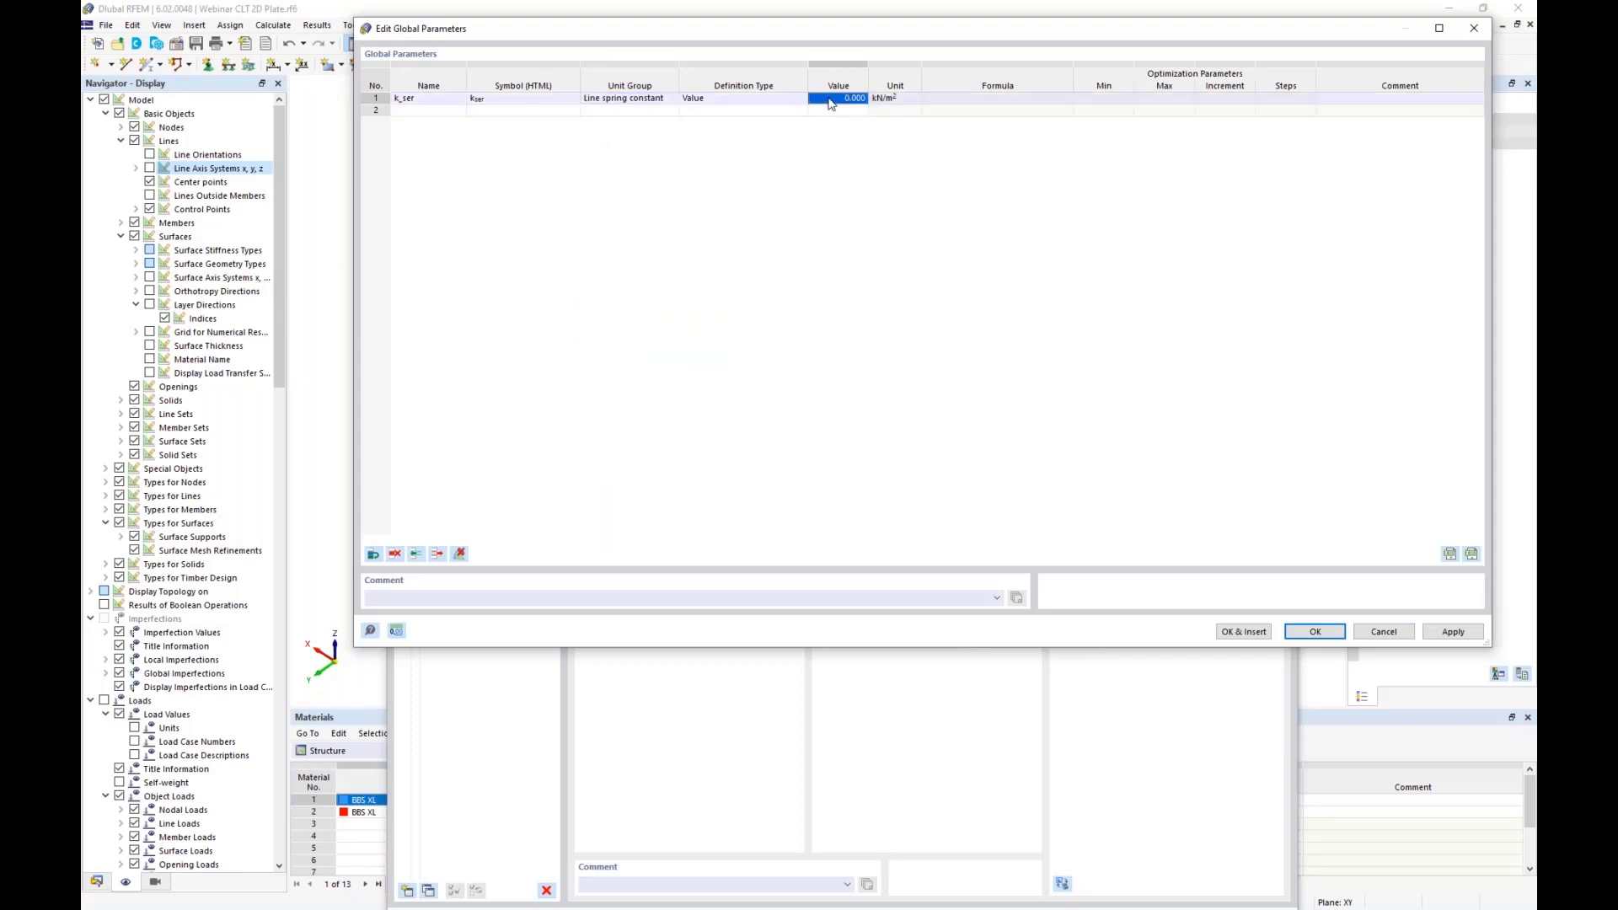
type("2576")
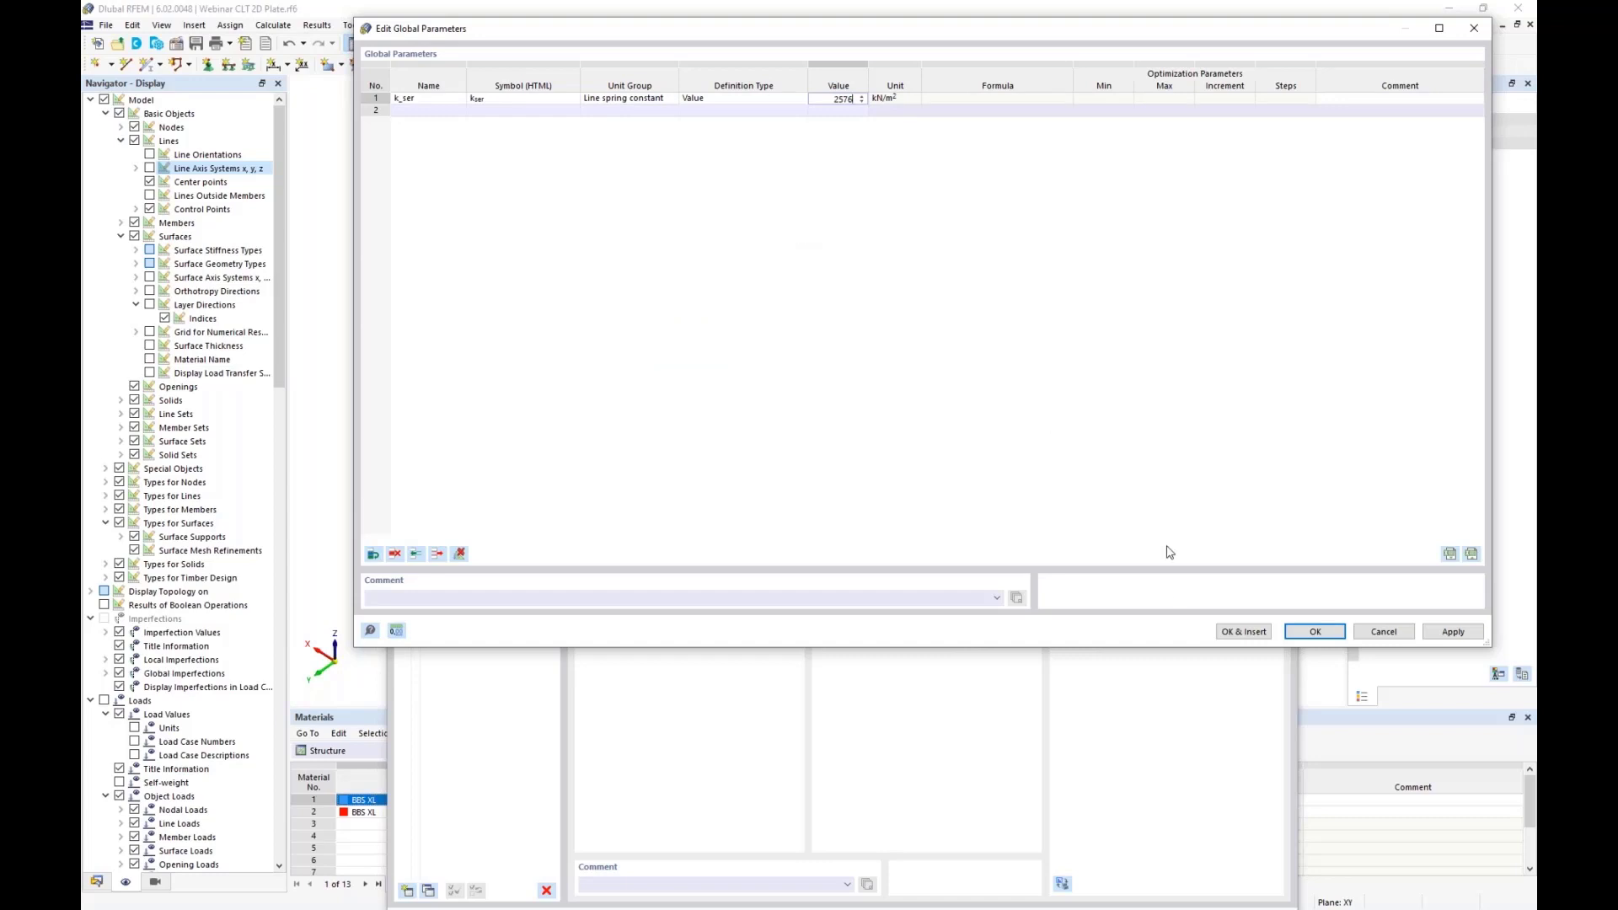
left_click(1232, 632)
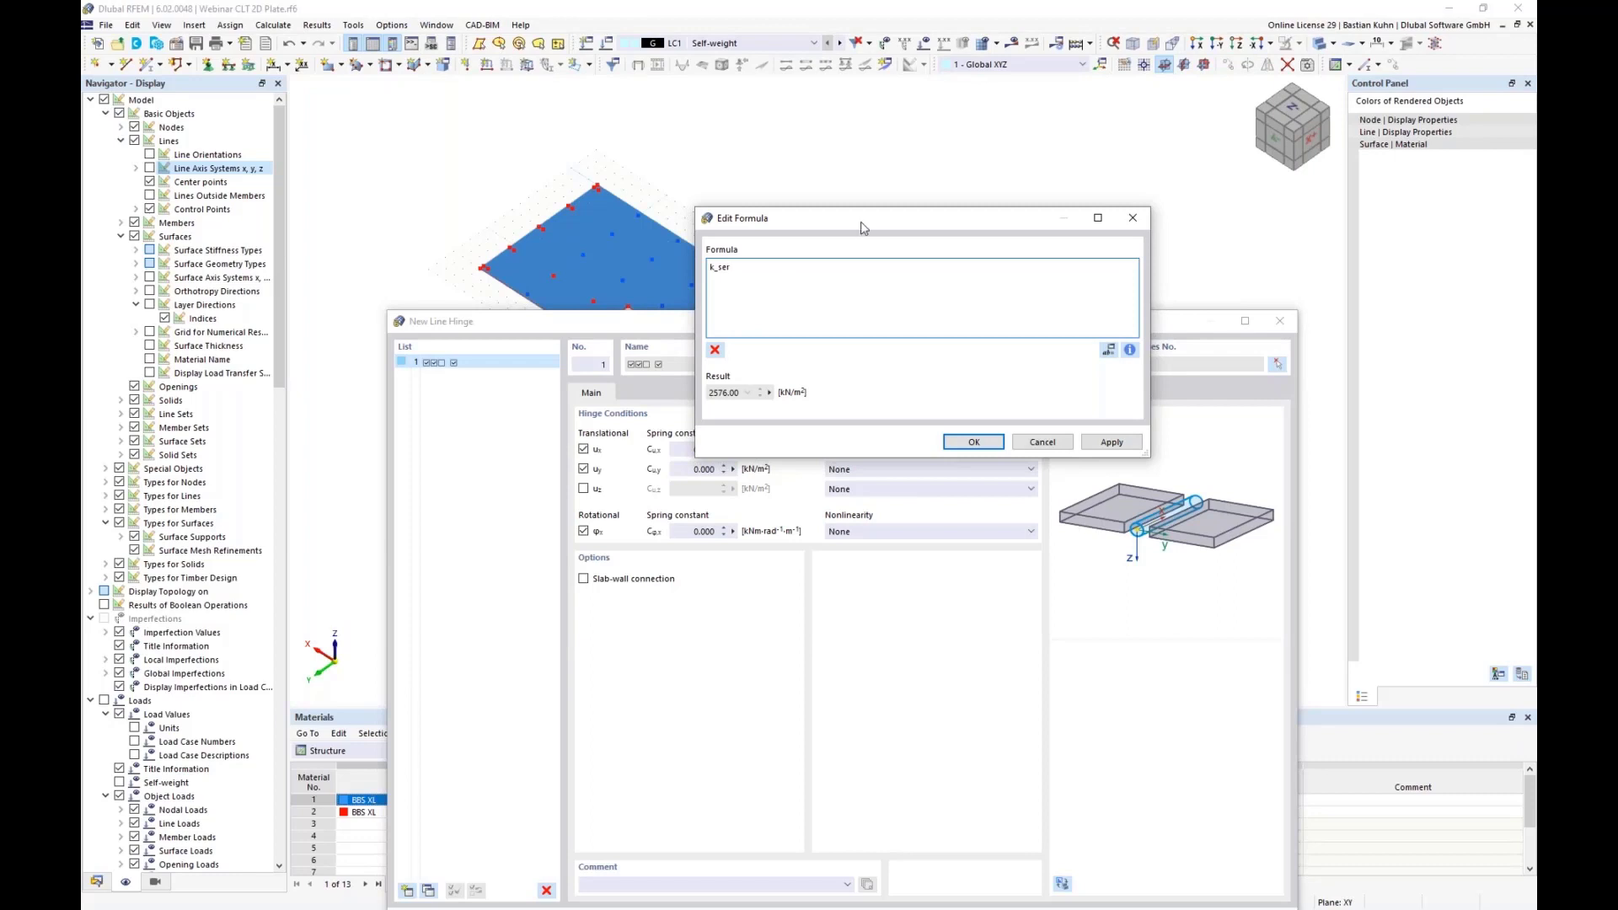
Append the comment property of line_hinges to the C_u,x formula after k_ser
left_click_drag(861, 224, 1074, 233)
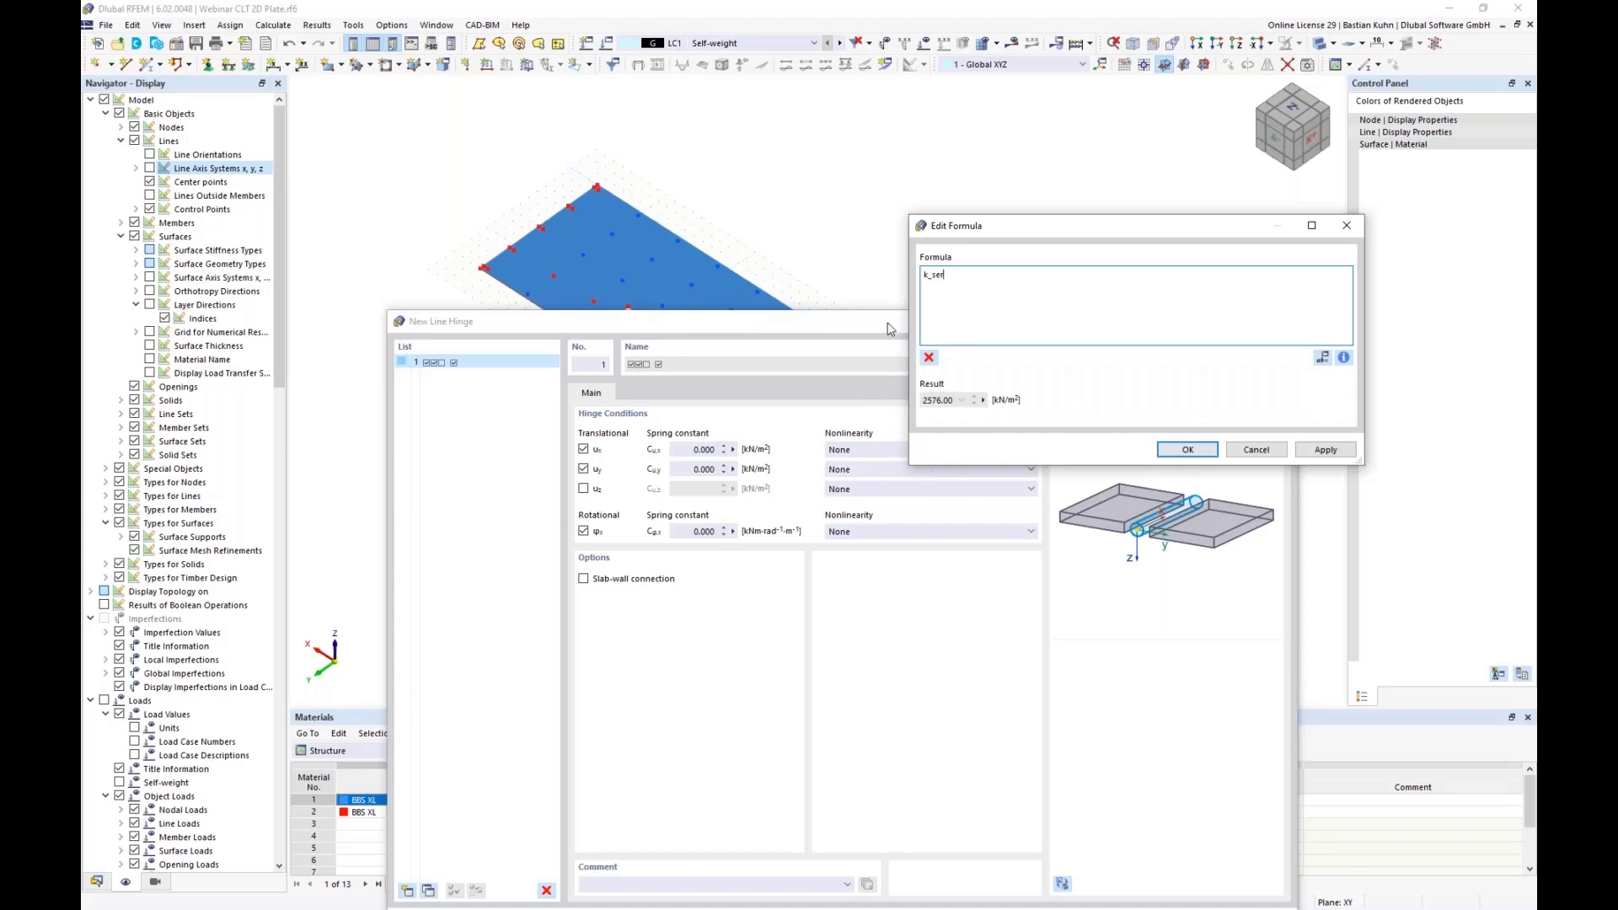
left_click(1343, 358)
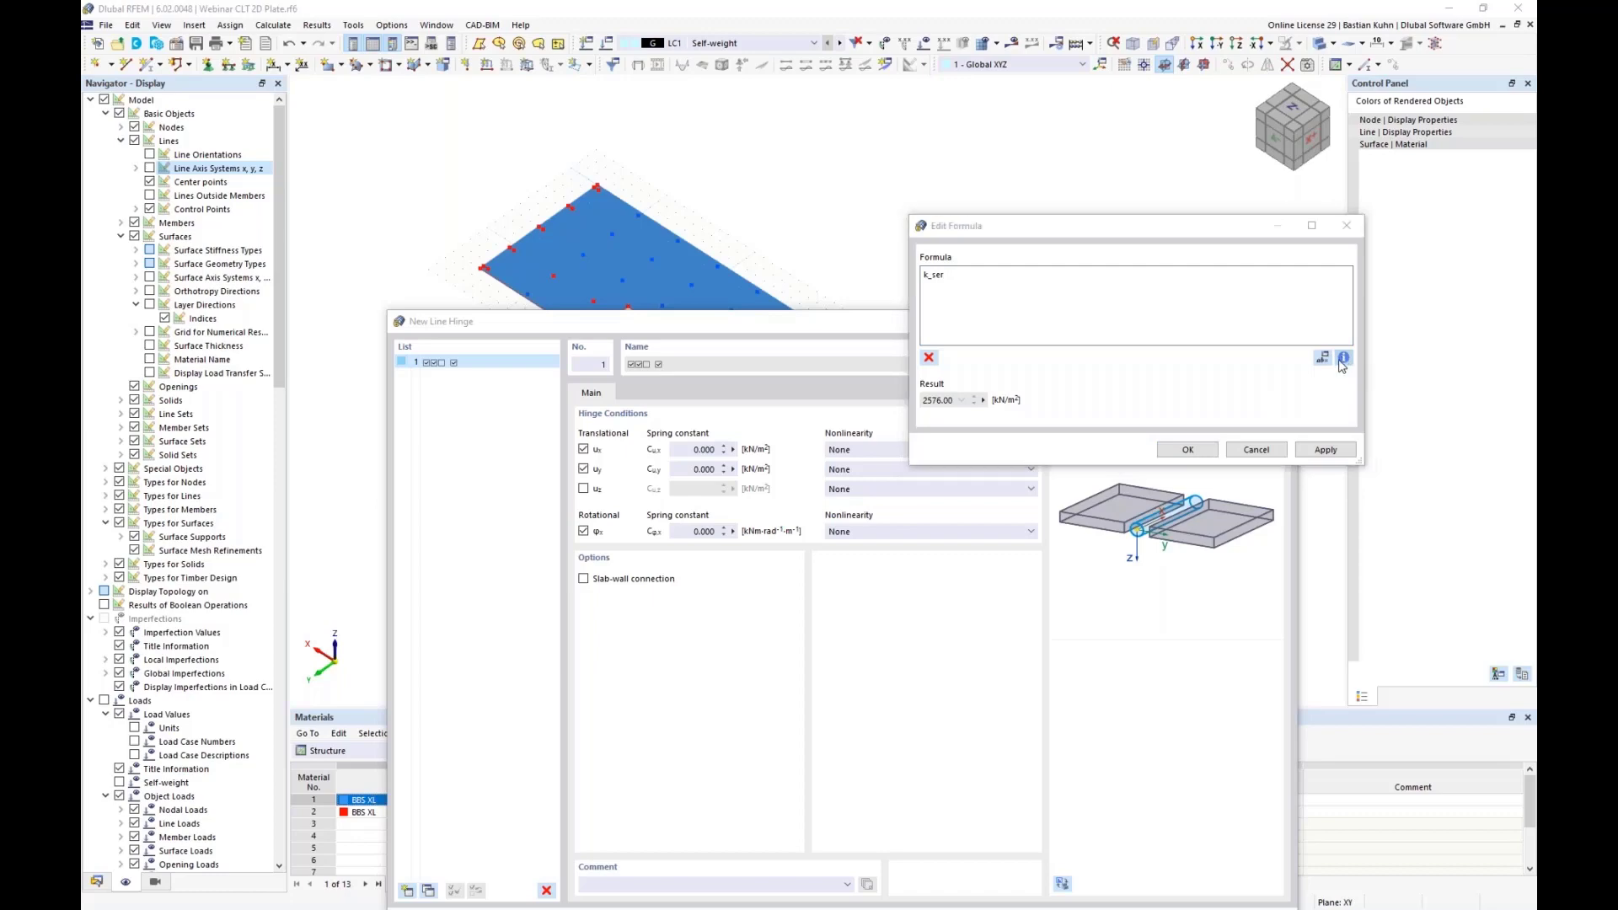
left_click_drag(881, 226, 590, 97)
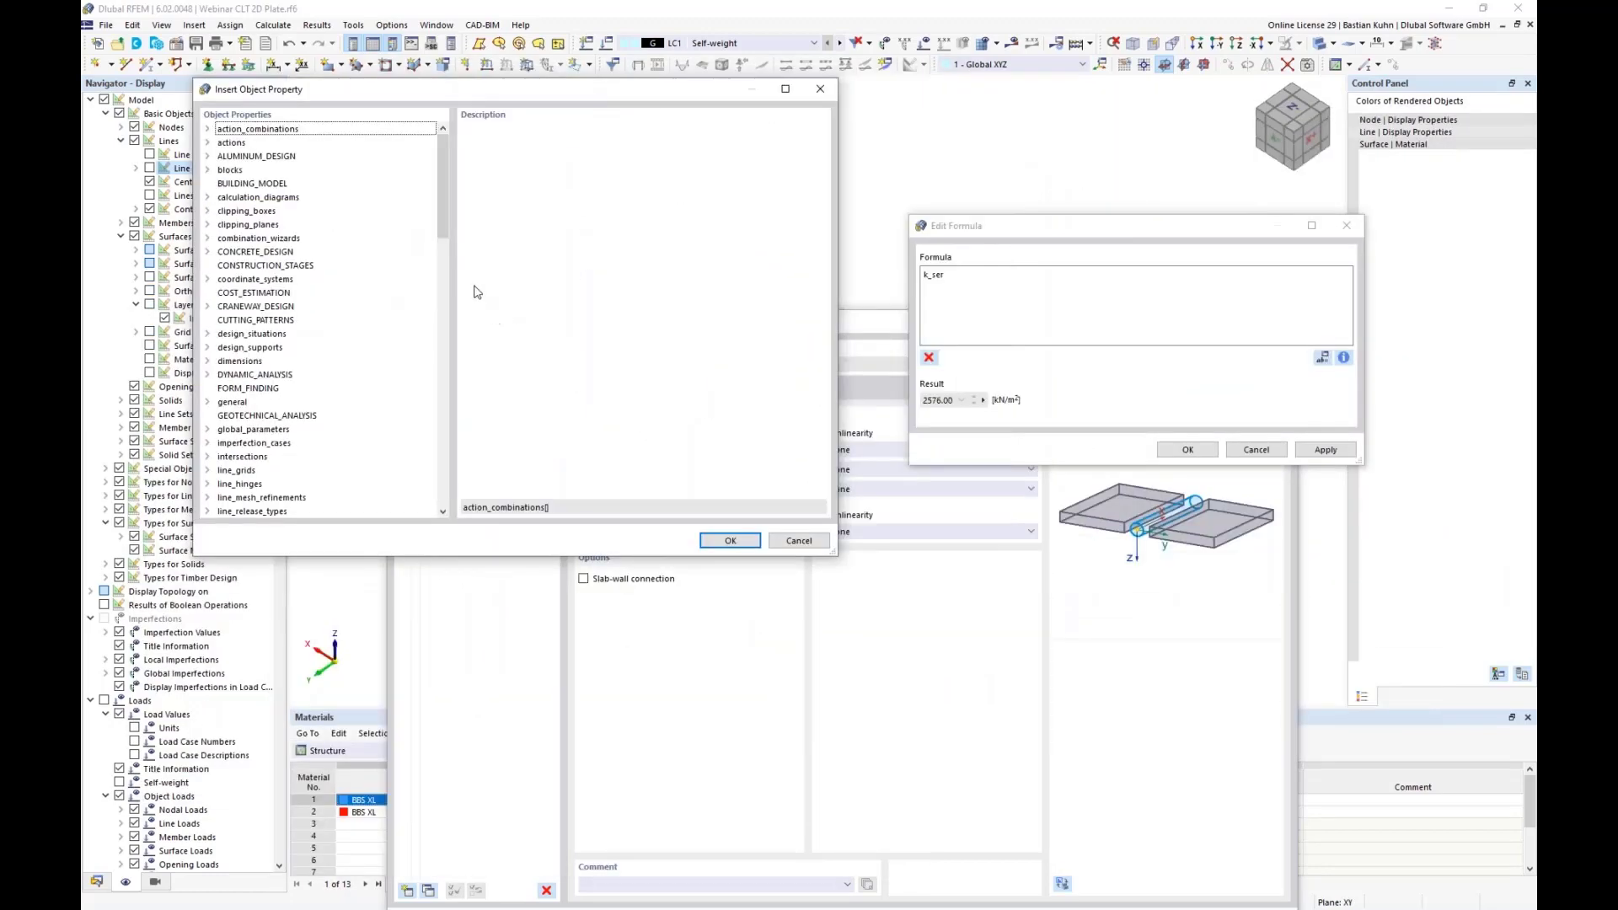
scroll(391, 299, "down", 3)
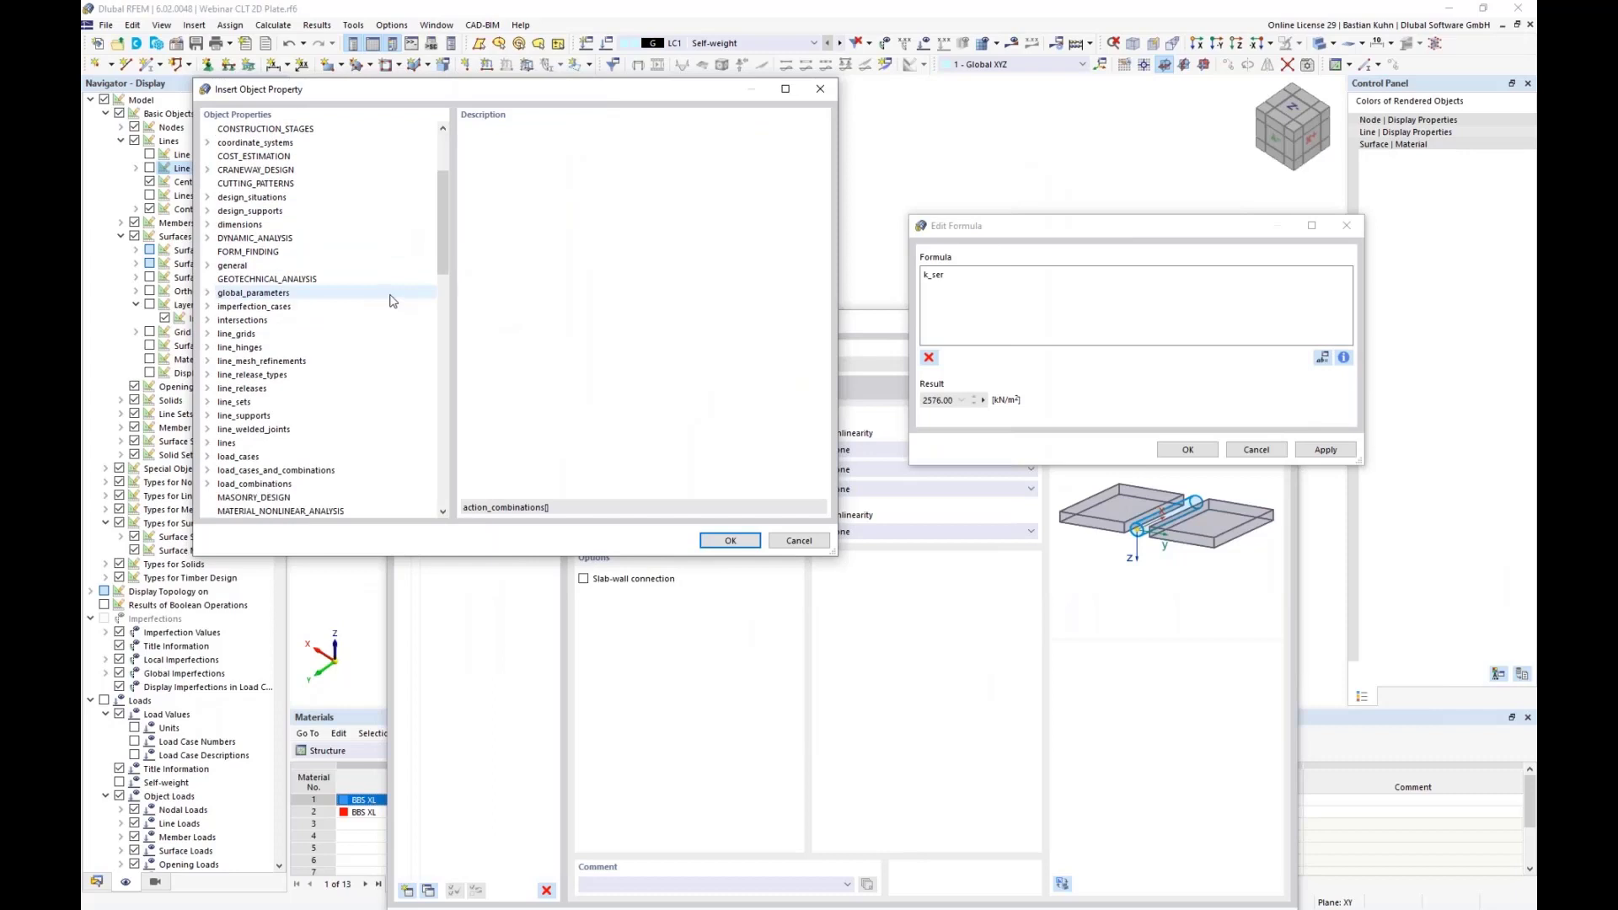
left_click(207, 347)
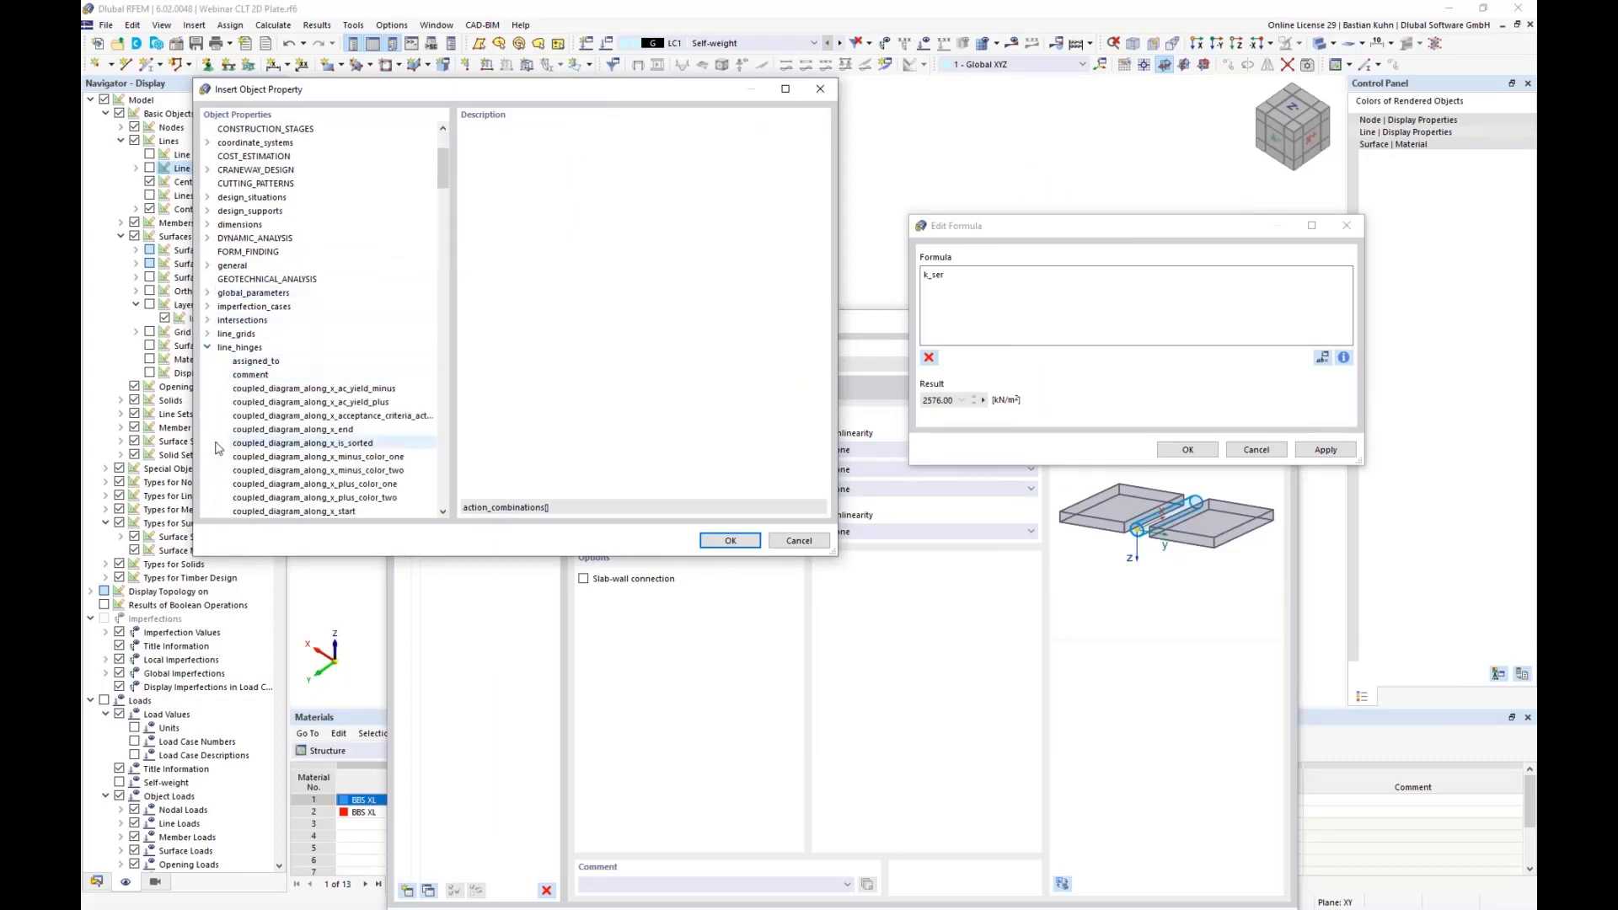
left_click(244, 375)
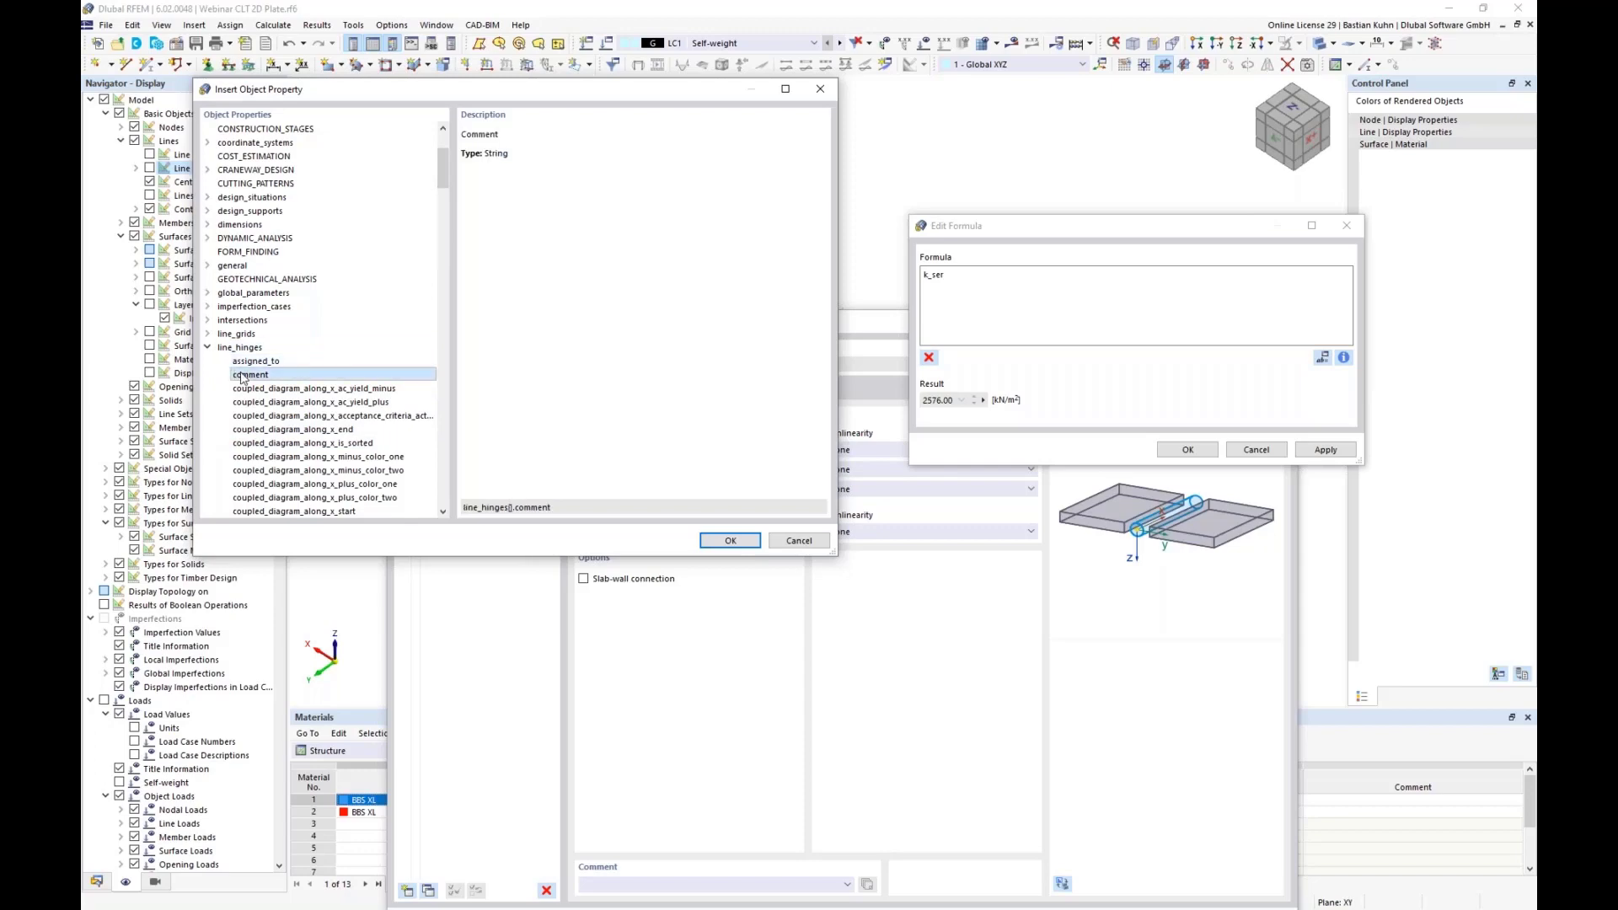
left_click(730, 540)
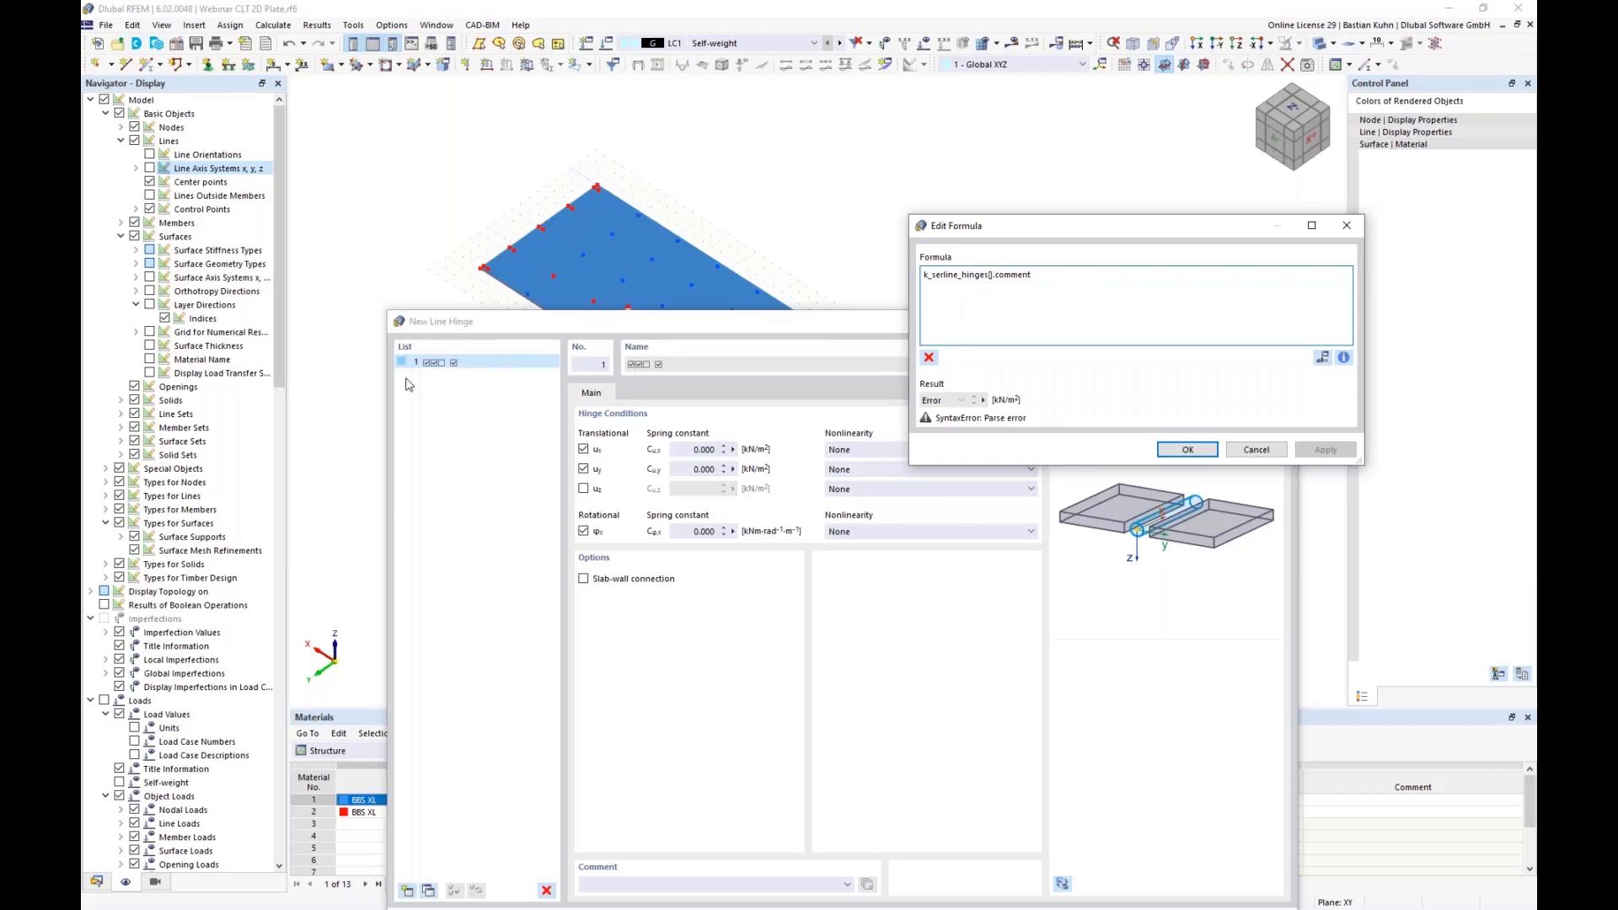
Complete the C_u,x formula as k_ser*line_hinges[1].comment.slice(0,1) and accept it
type("1")
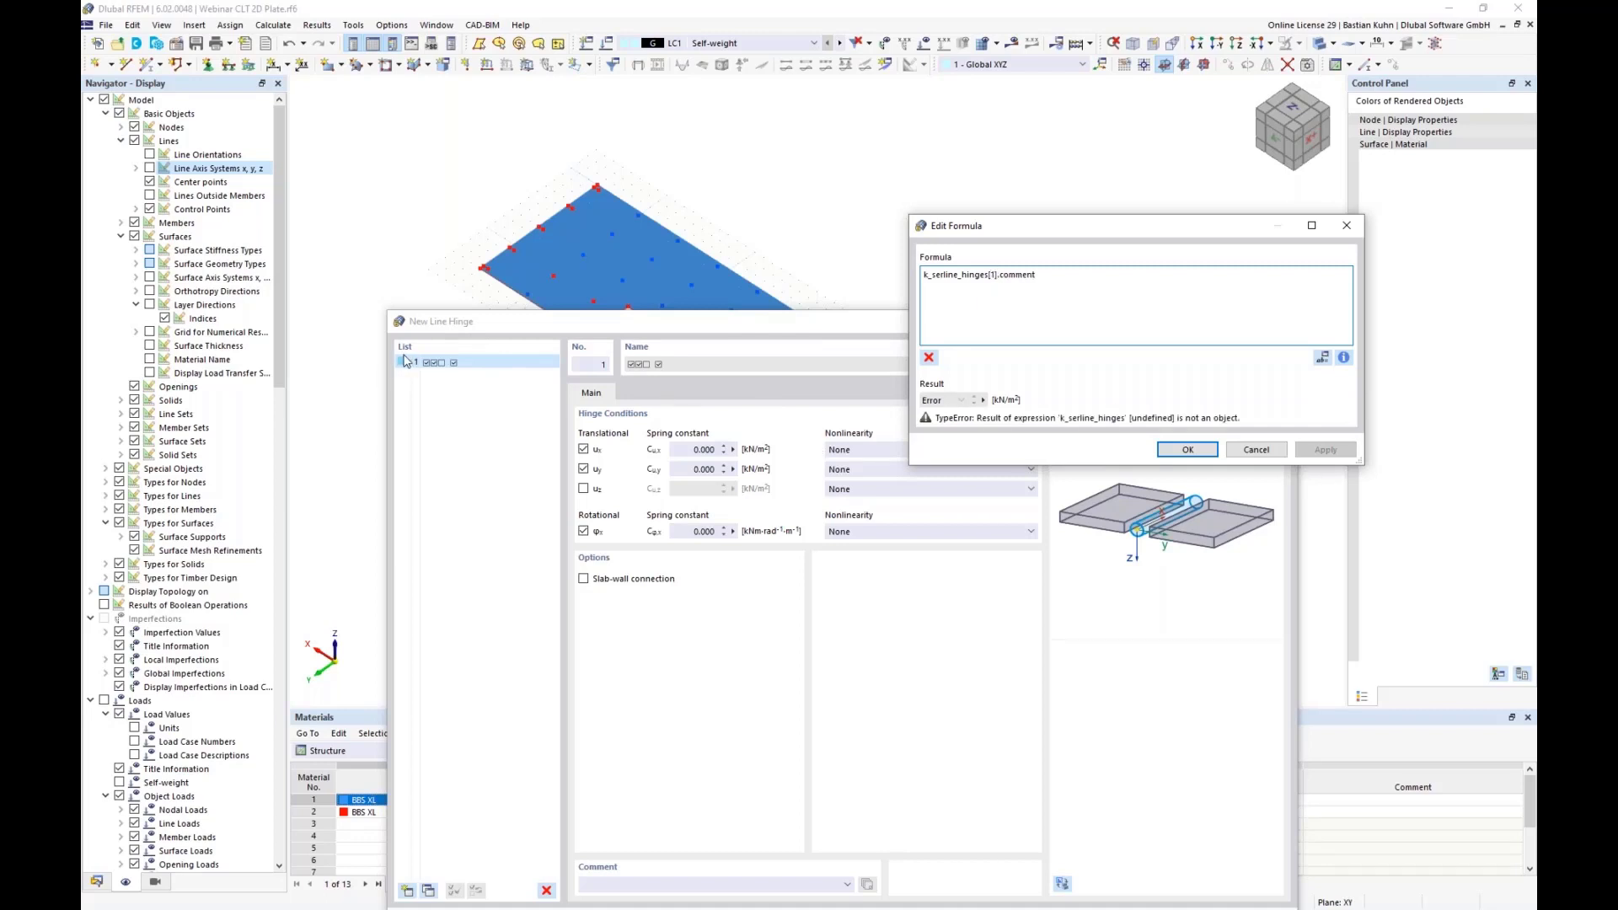
left_click(944, 275)
type("_")
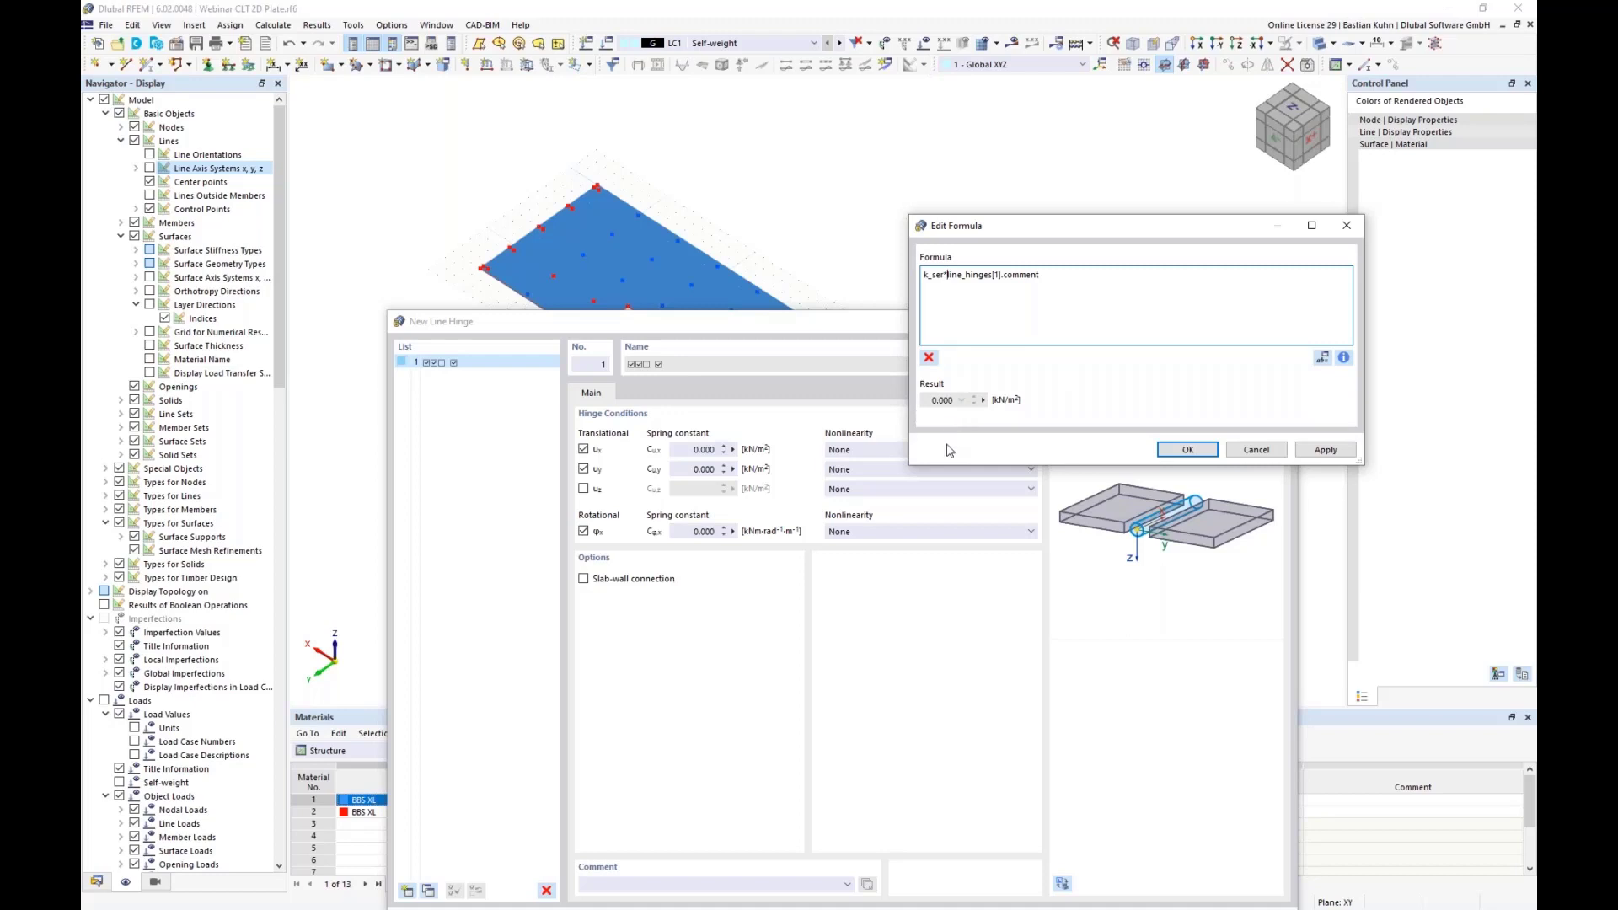
left_click(1047, 286)
type(".slice(")
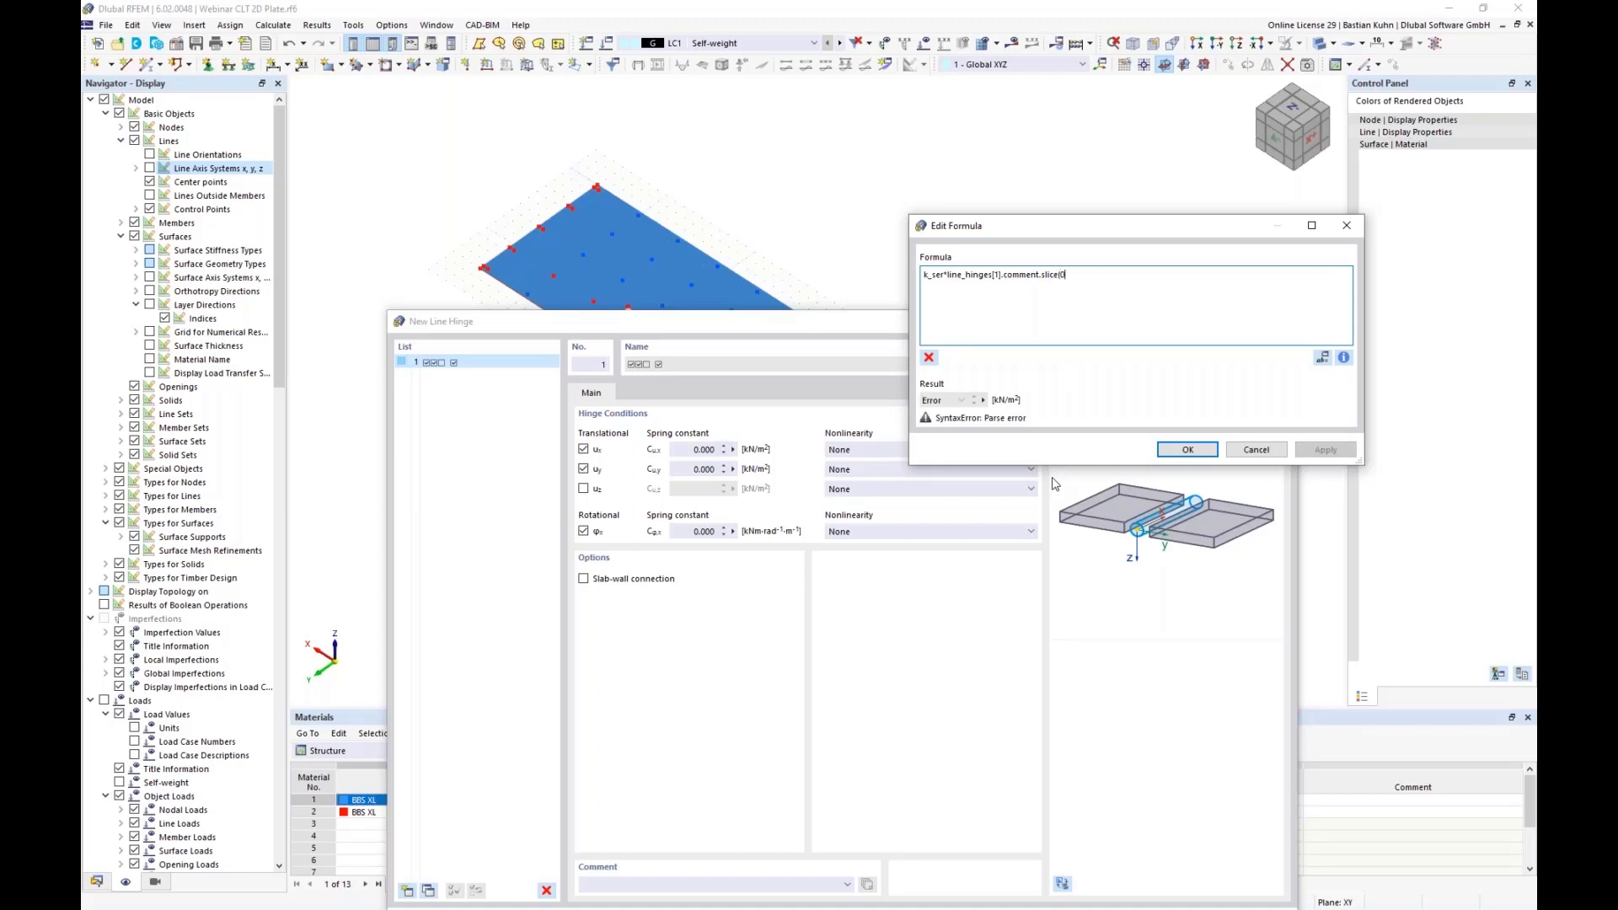
type("0,1)")
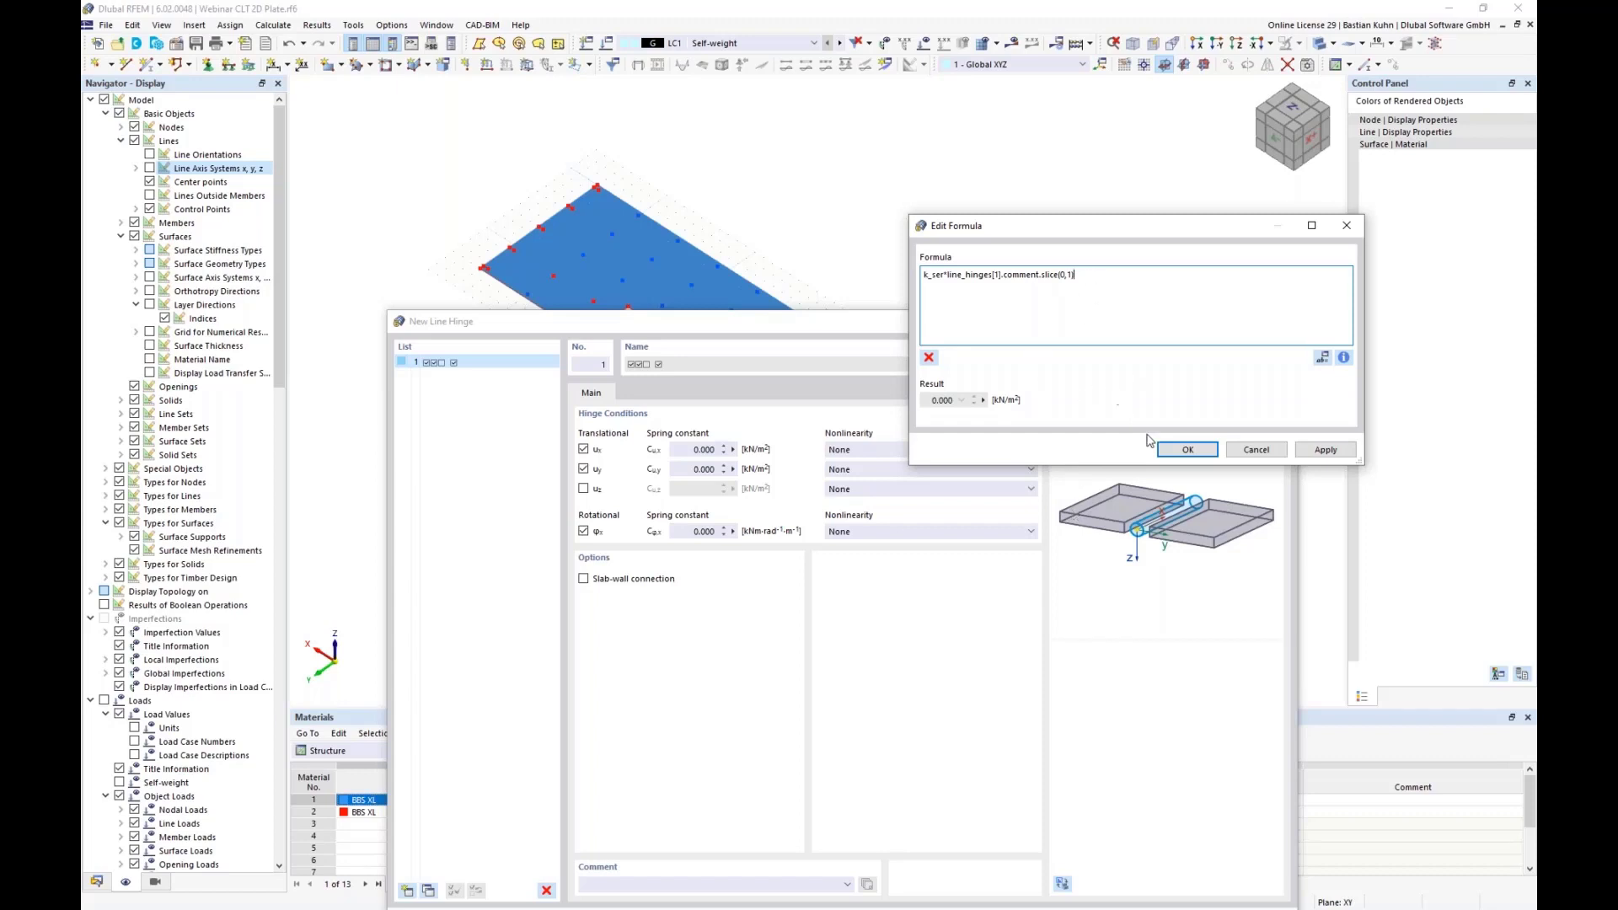
left_click(1187, 451)
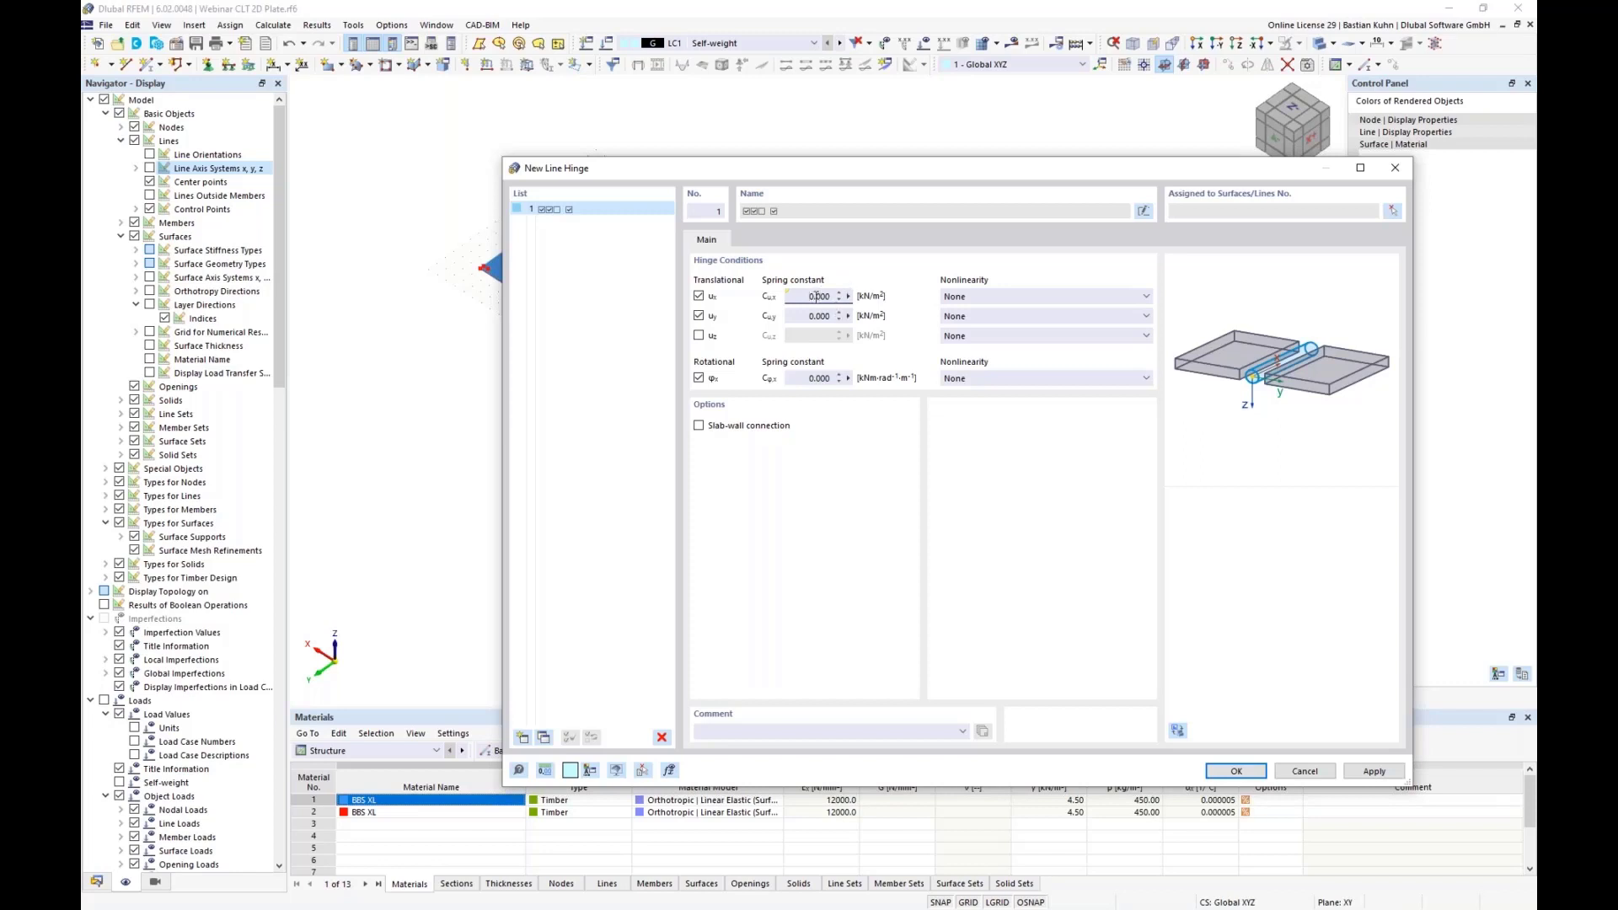
Enter 3 Screws as the comment of the new line hinge
left_click(706, 730)
type("3 Connec")
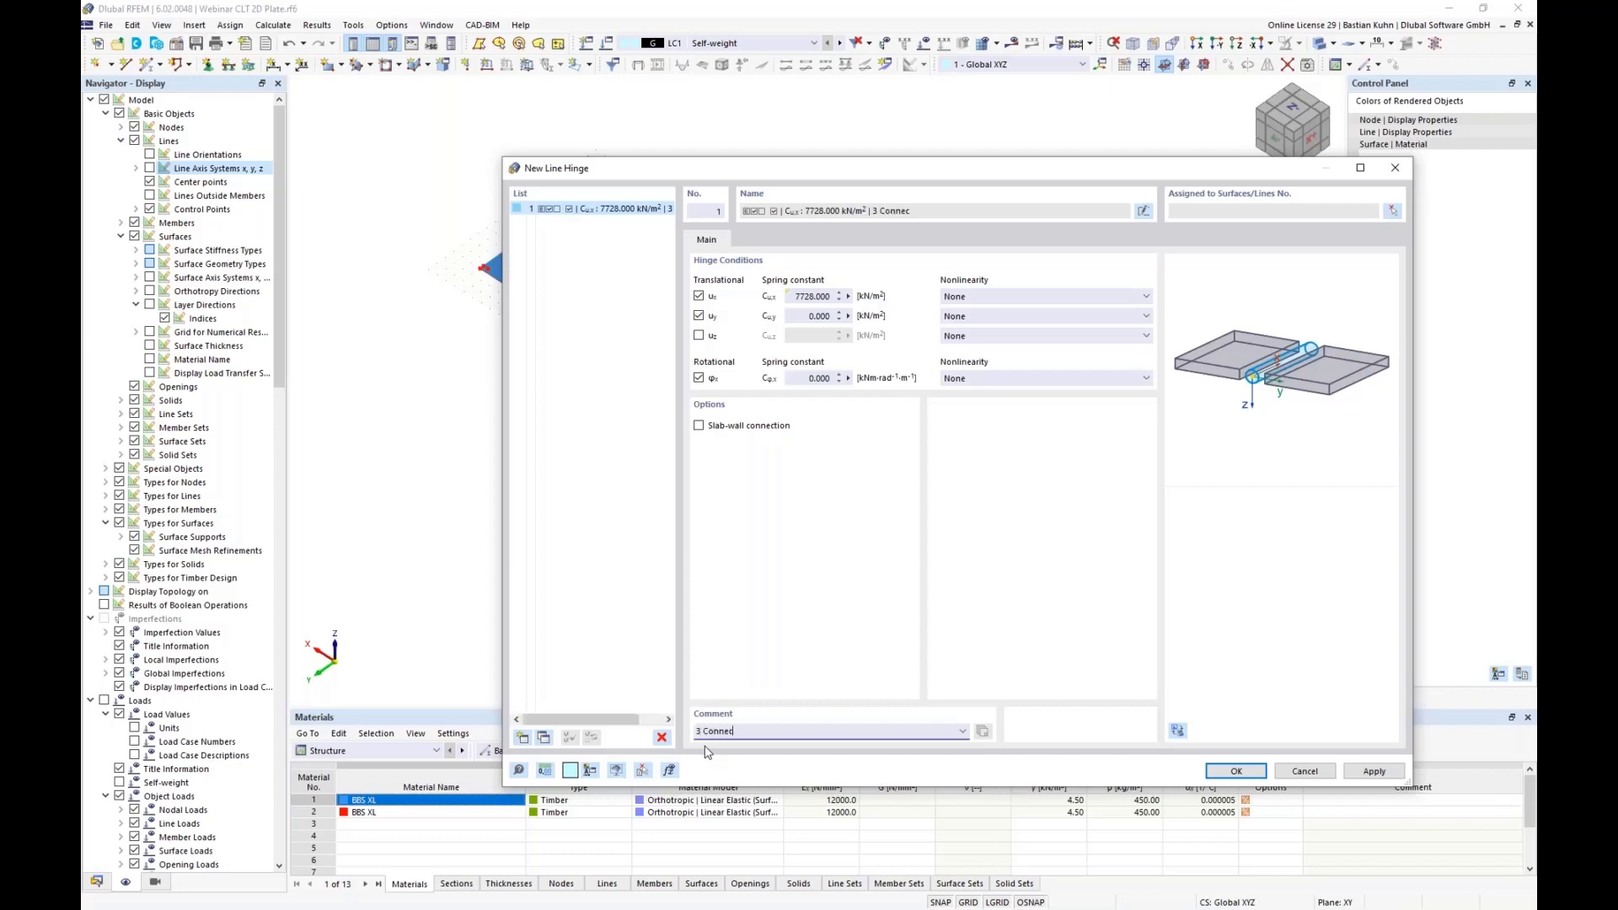
key("BackSpace")
key("BackSpace")
key("BackSpace")
key("BackSpace")
key("BackSpace")
key("BackSpace")
type("S")
Try 4 and 5 as the leading screw count in the hinge comment before setting it back to 3
key("Delete")
type("4")
key("BackSpace")
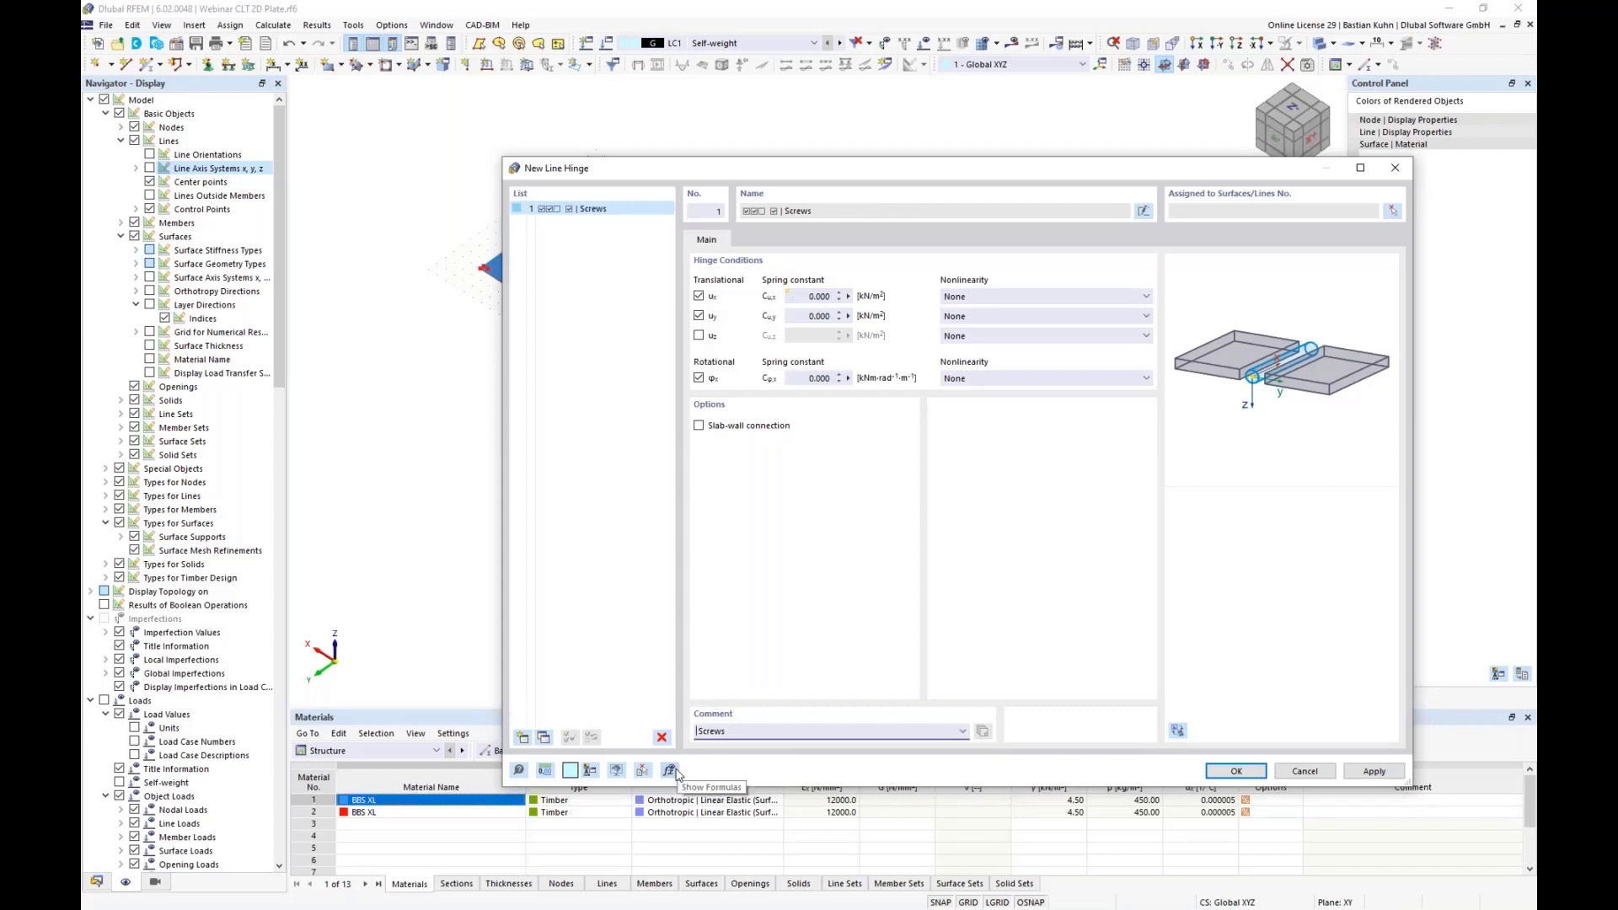
type("5")
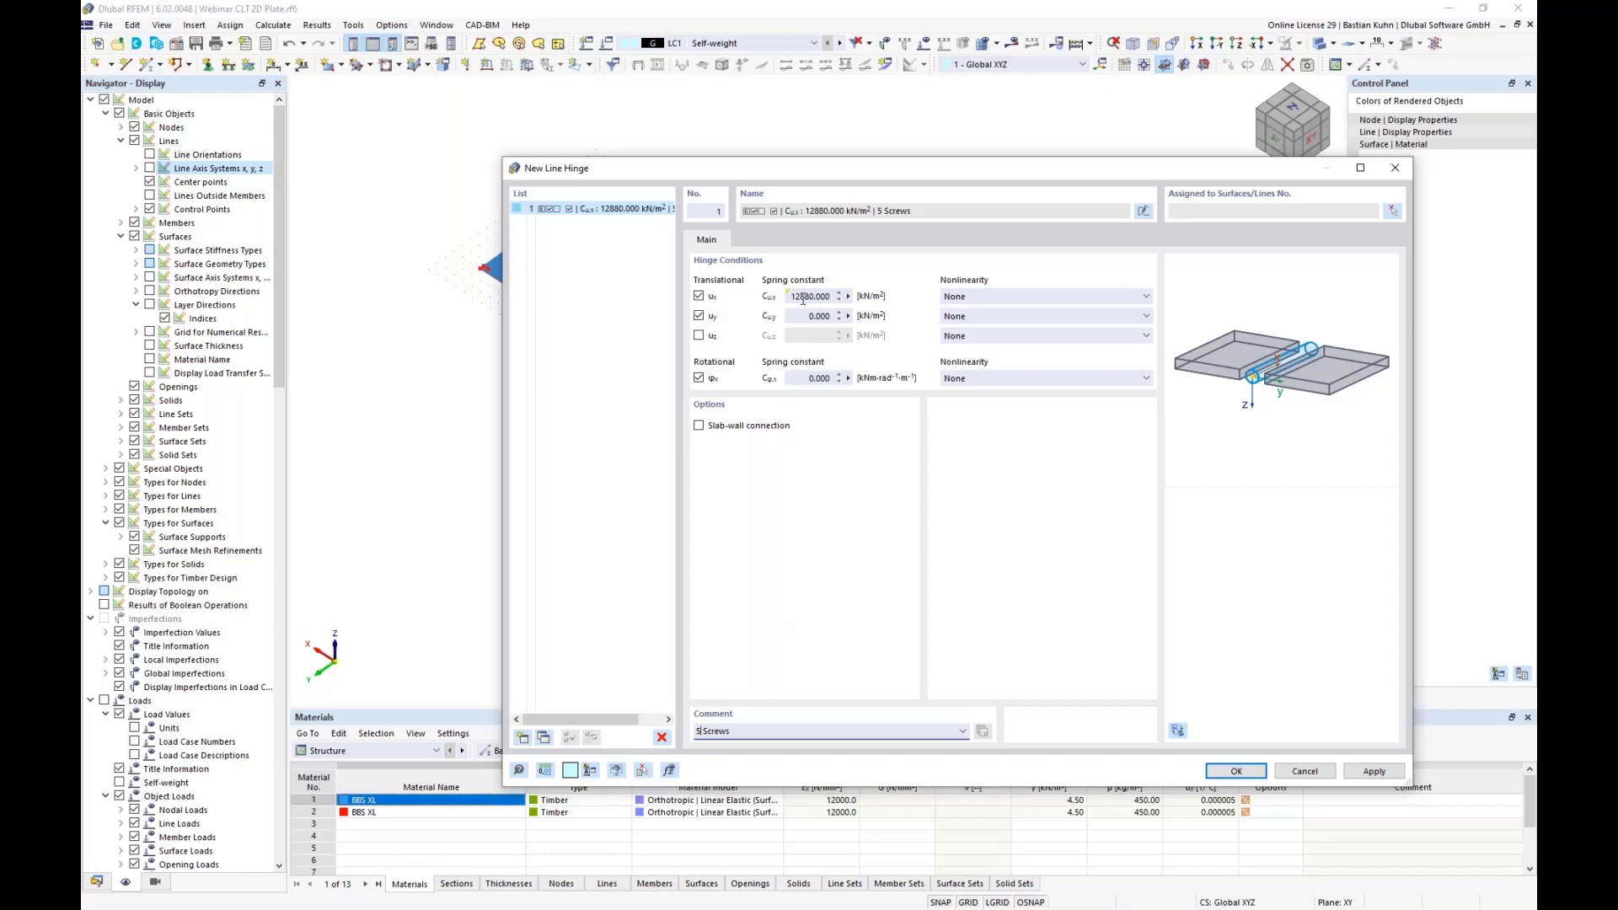
key("BackSpace")
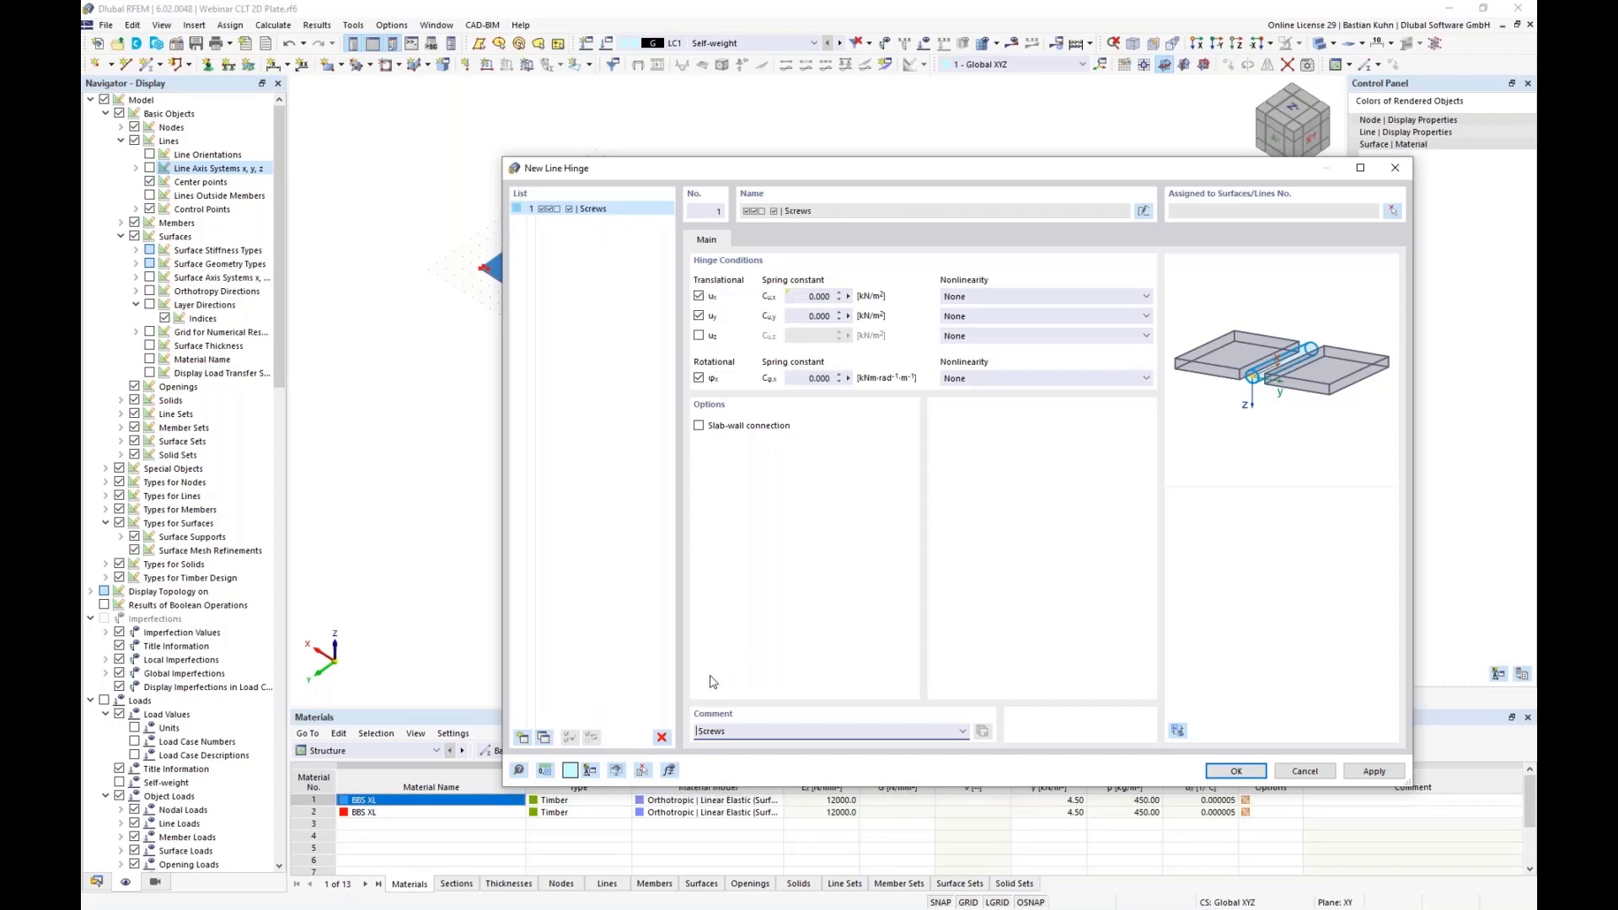
type("3")
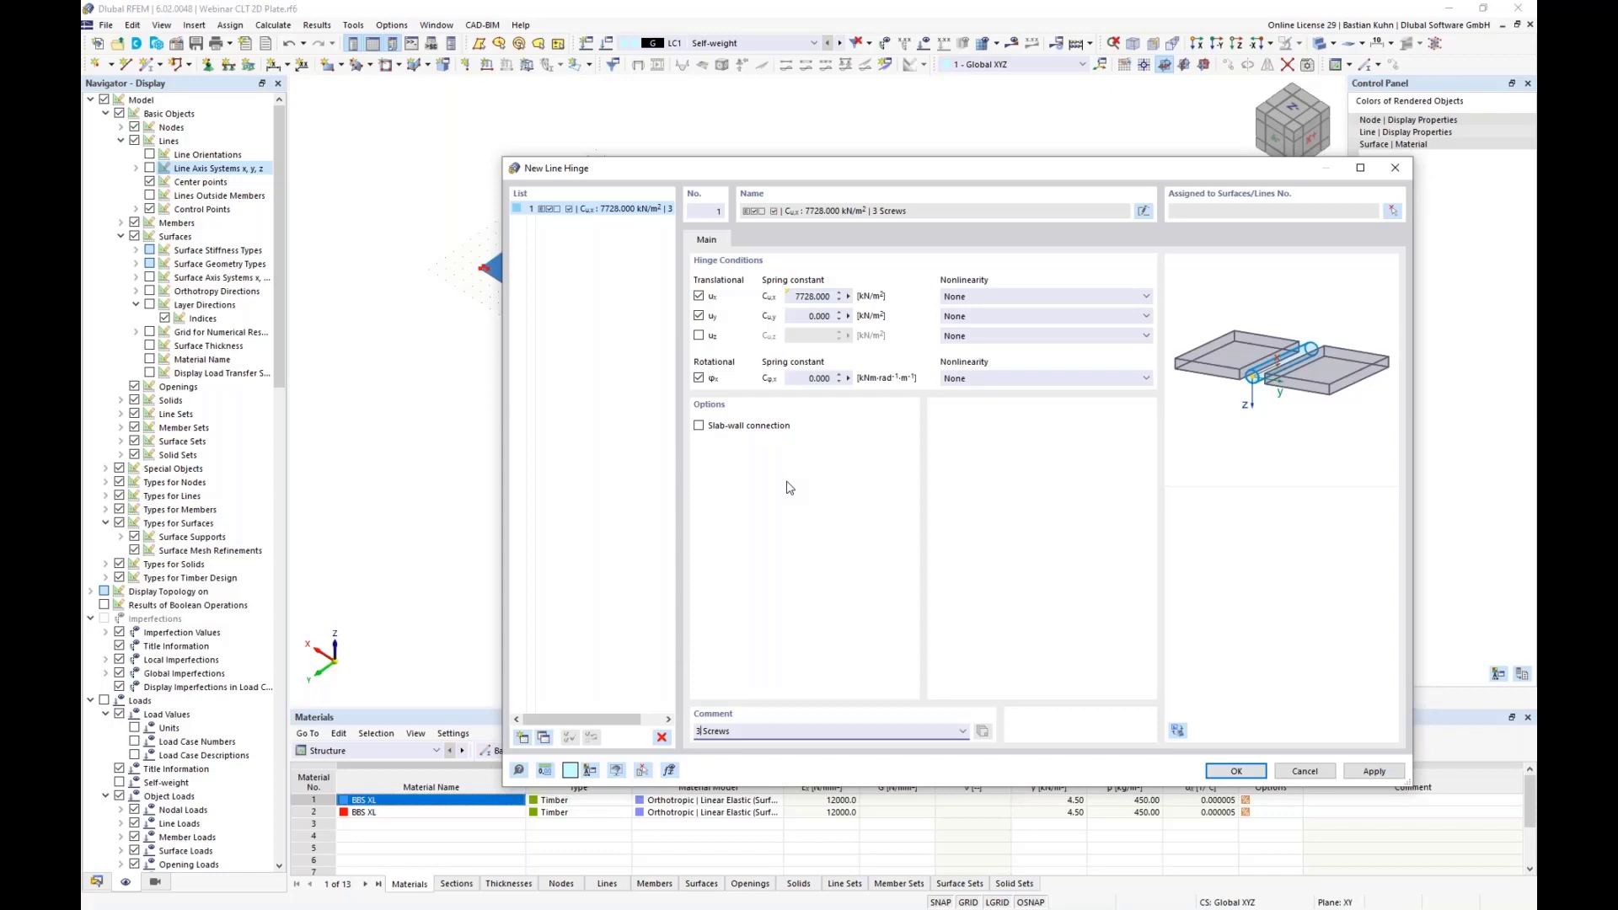
Copy the C_u,x formula k_ser*line_hinges[1].comment.slice(0,1) into the C_u,y spring constant and save the line hinge
left_click(848, 296)
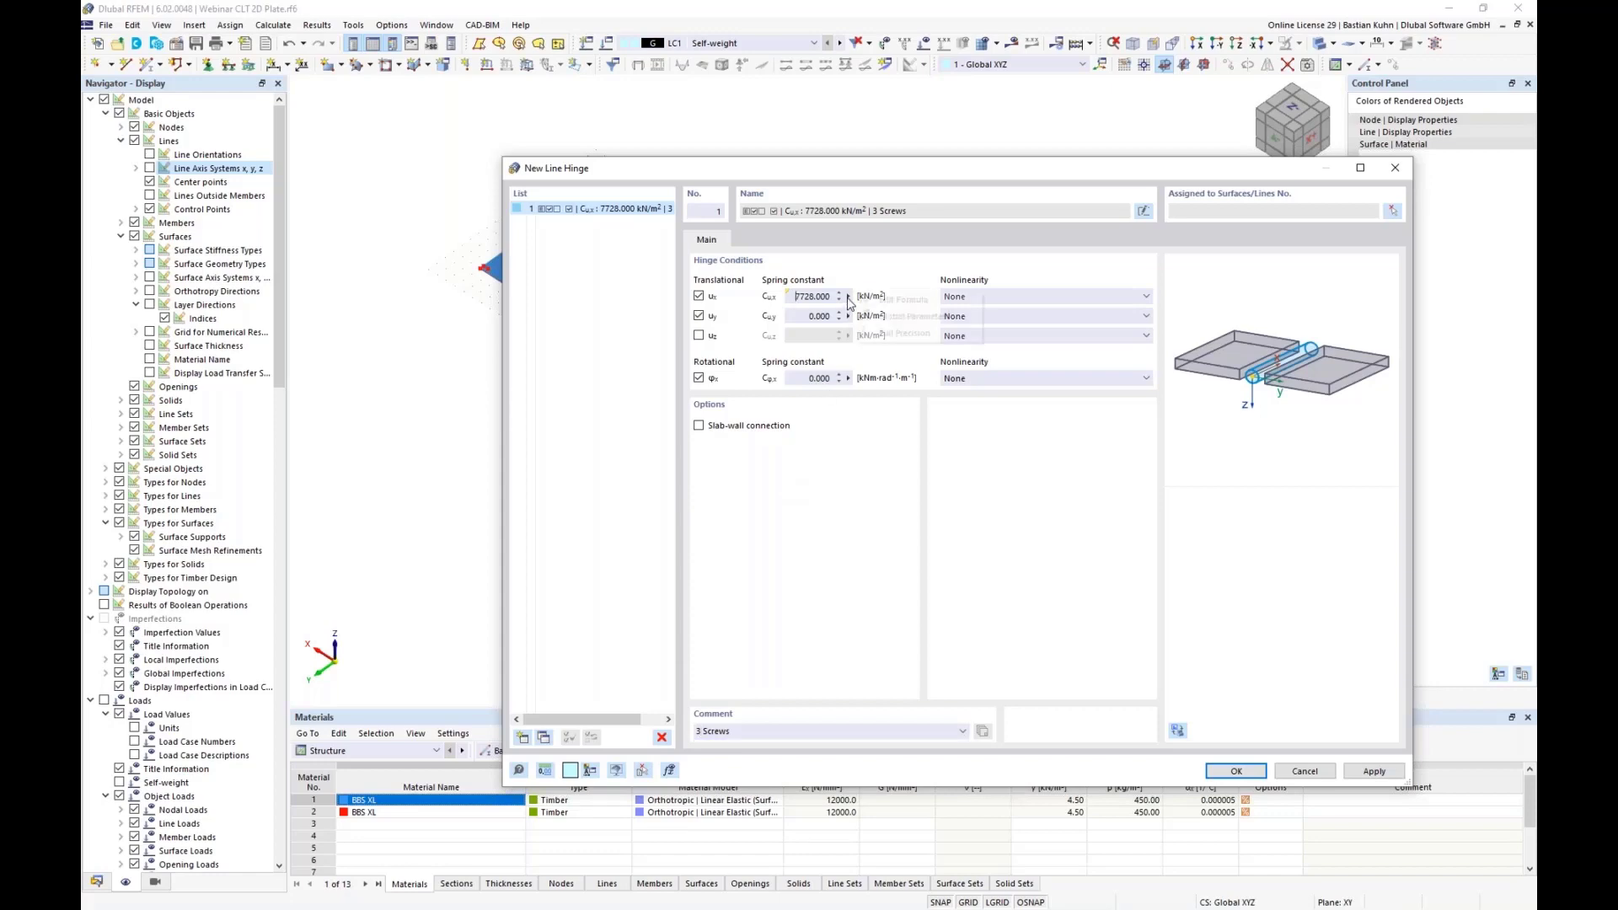
left_click(871, 302)
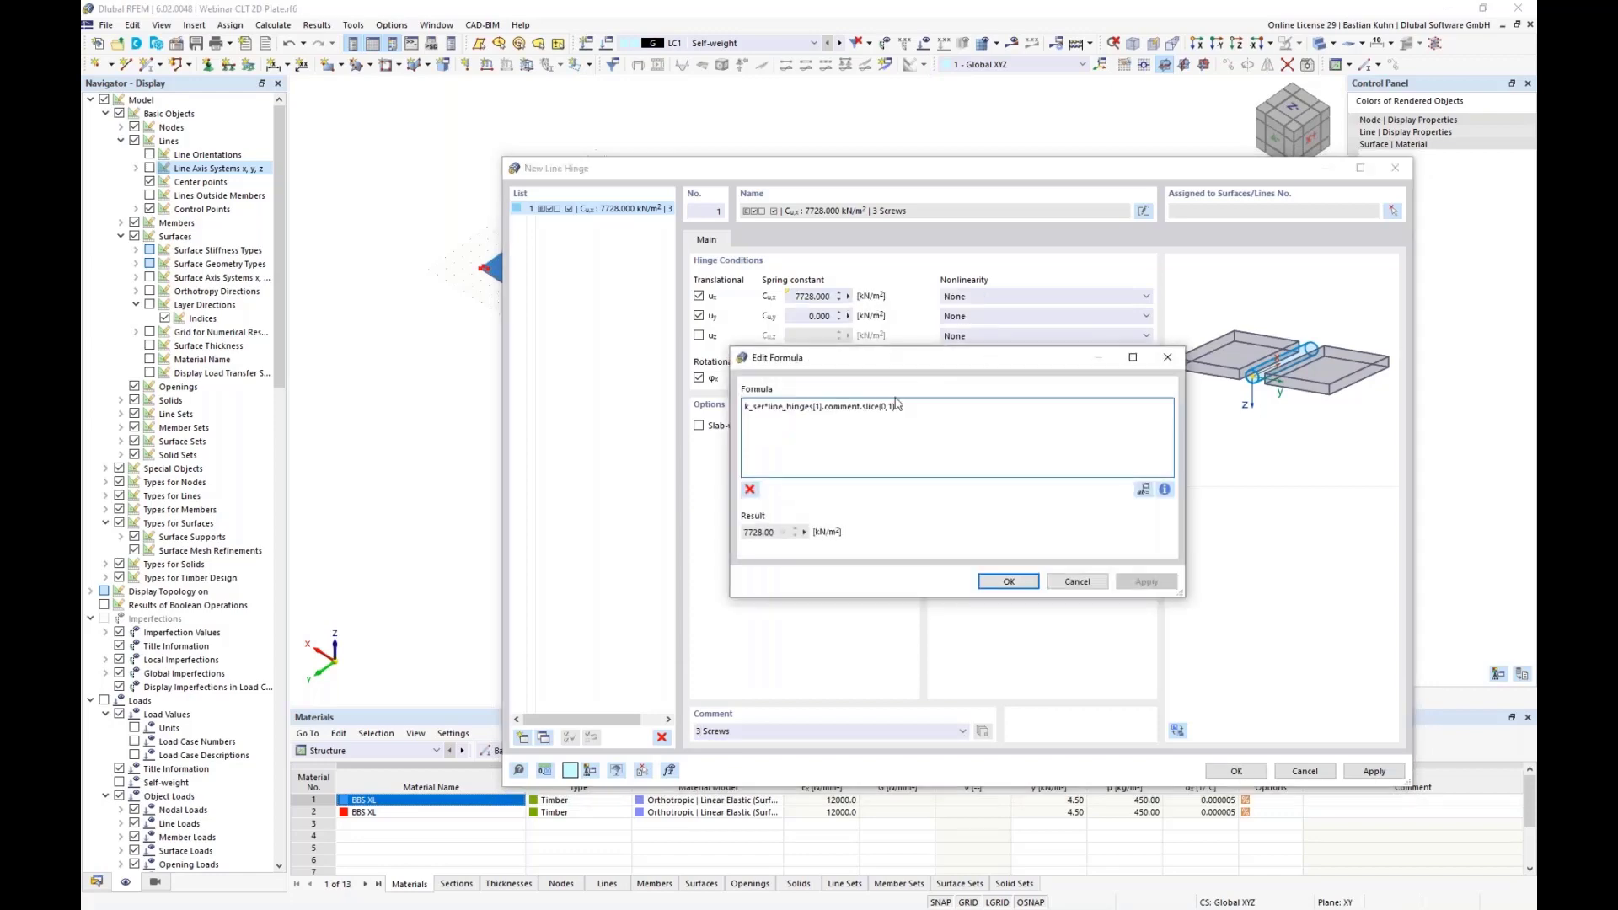
left_click_drag(910, 404, 615, 403)
key("ctrl+c")
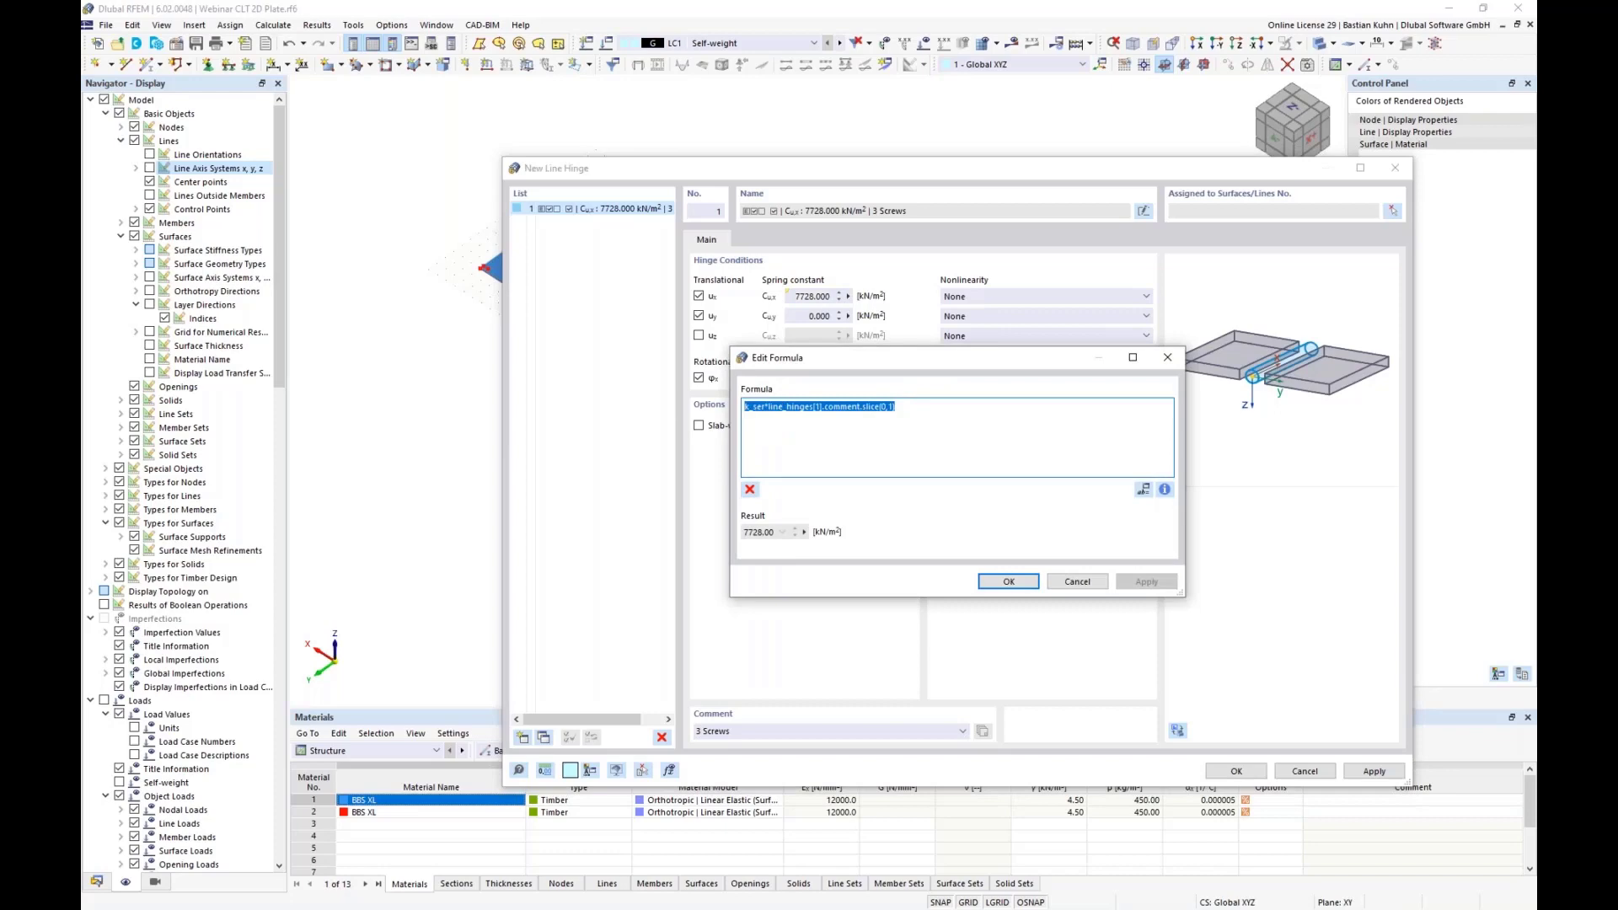
left_click(1077, 581)
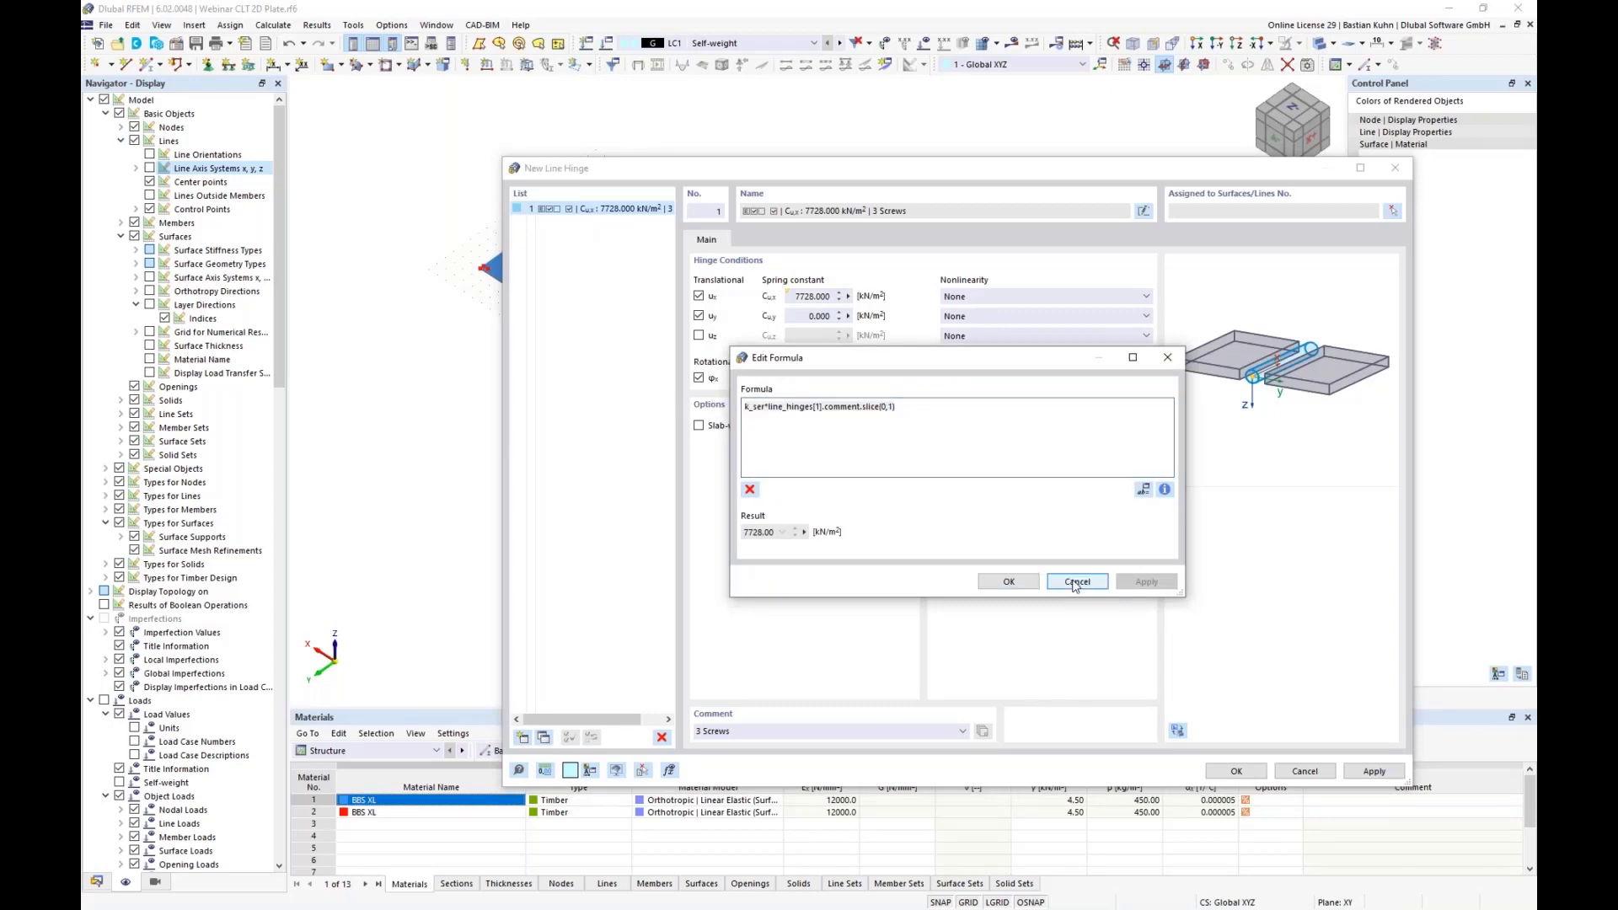
left_click(849, 316)
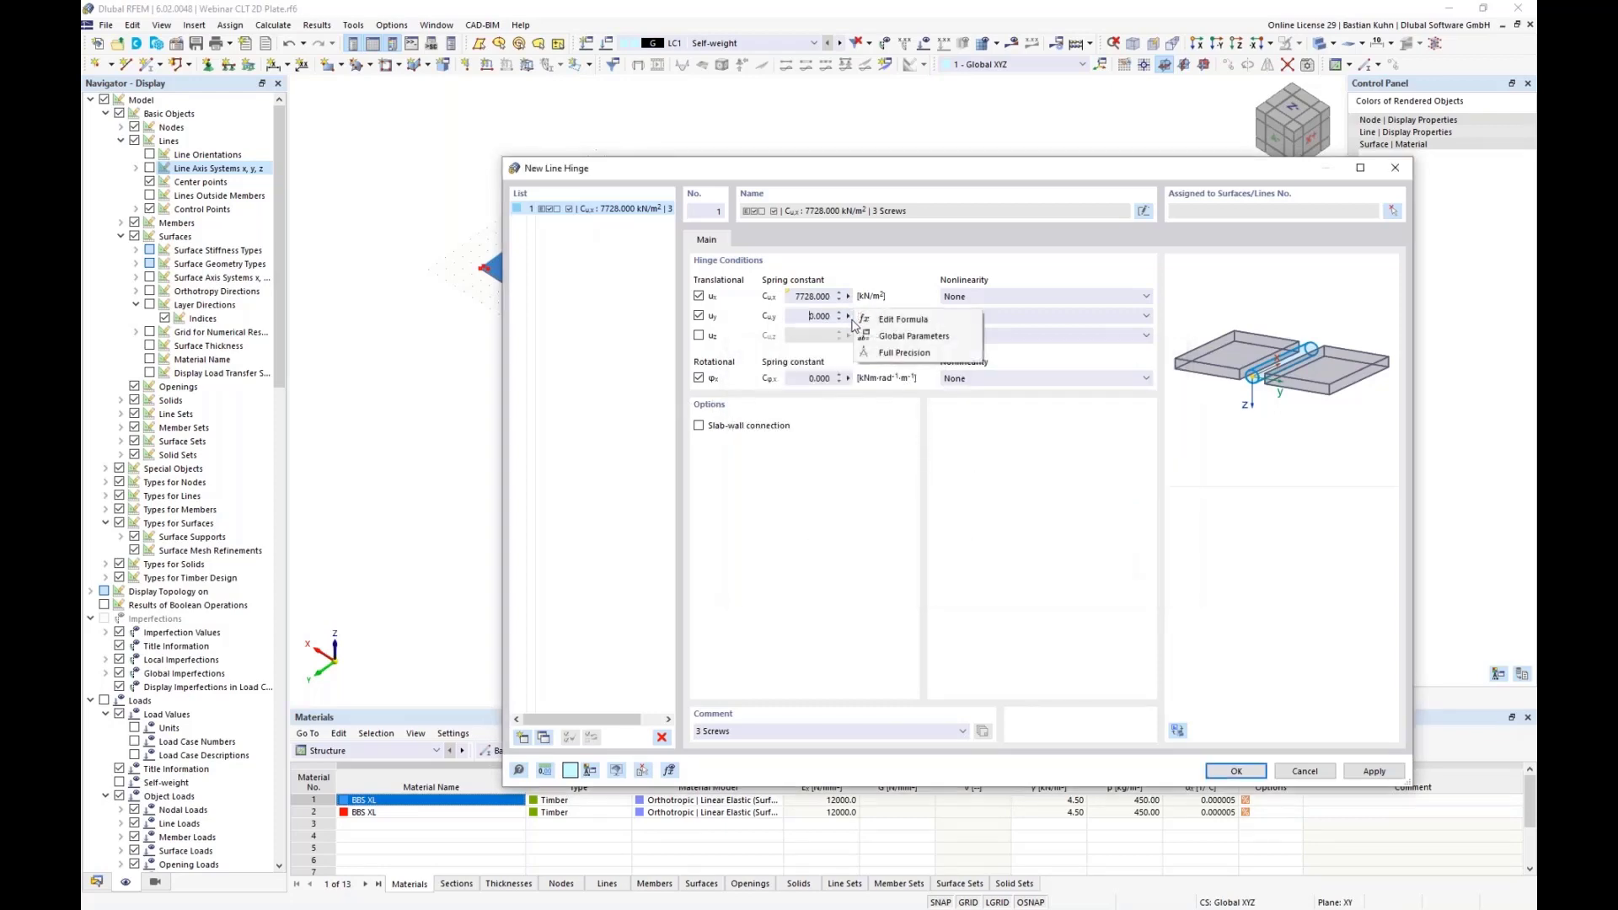
left_click(904, 324)
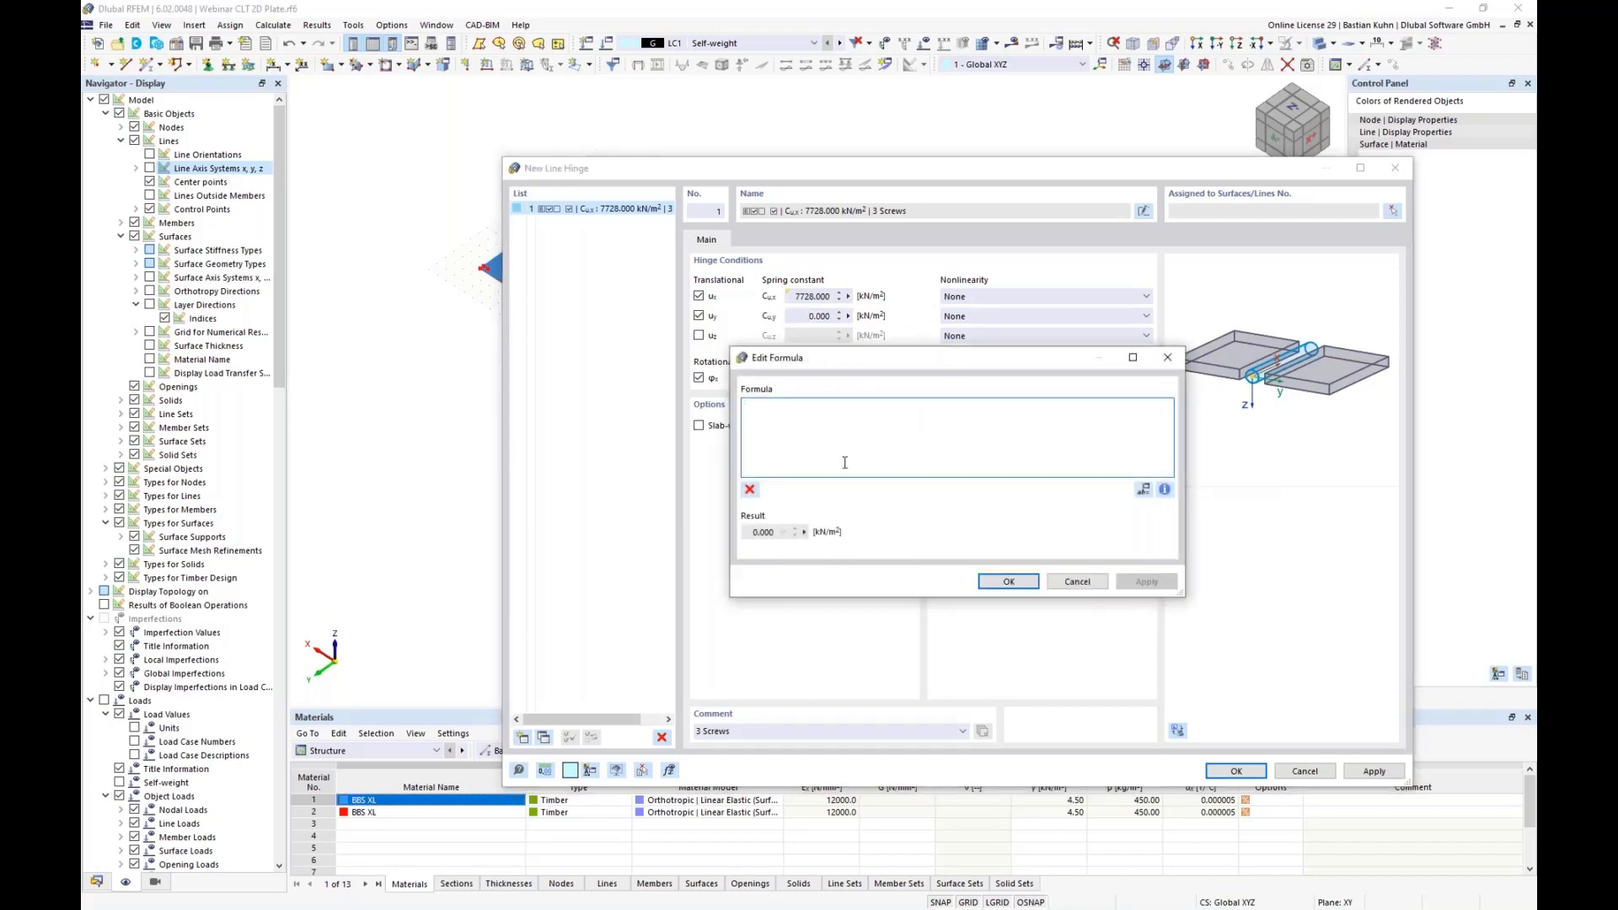
key("ctrl+v")
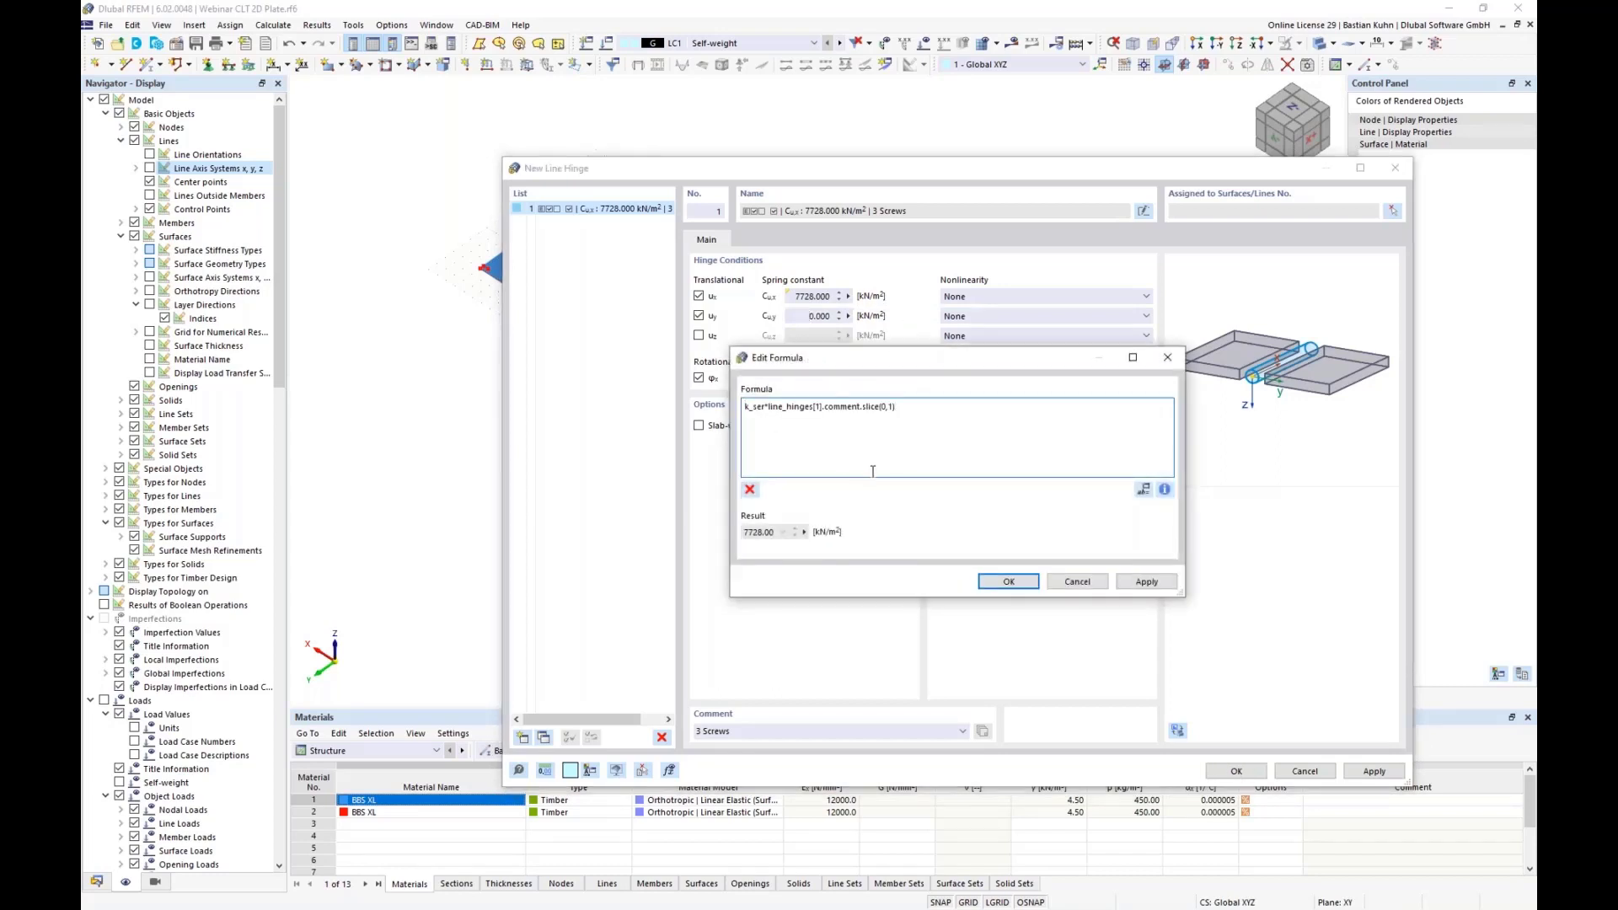
left_click(1003, 581)
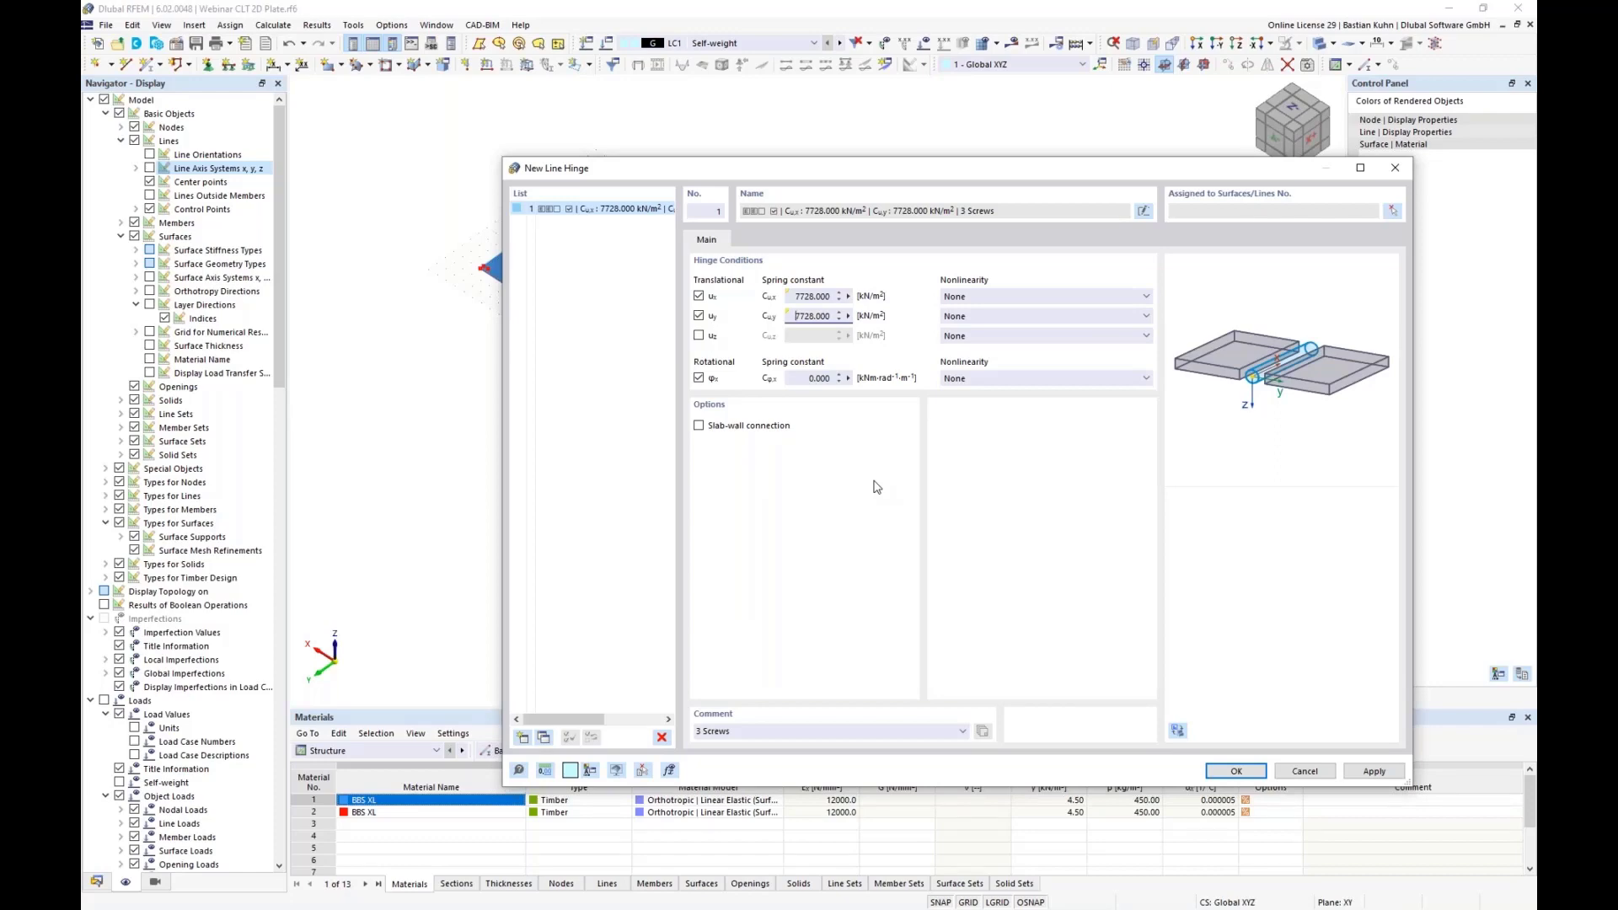
left_click(801, 378)
left_click(1237, 772)
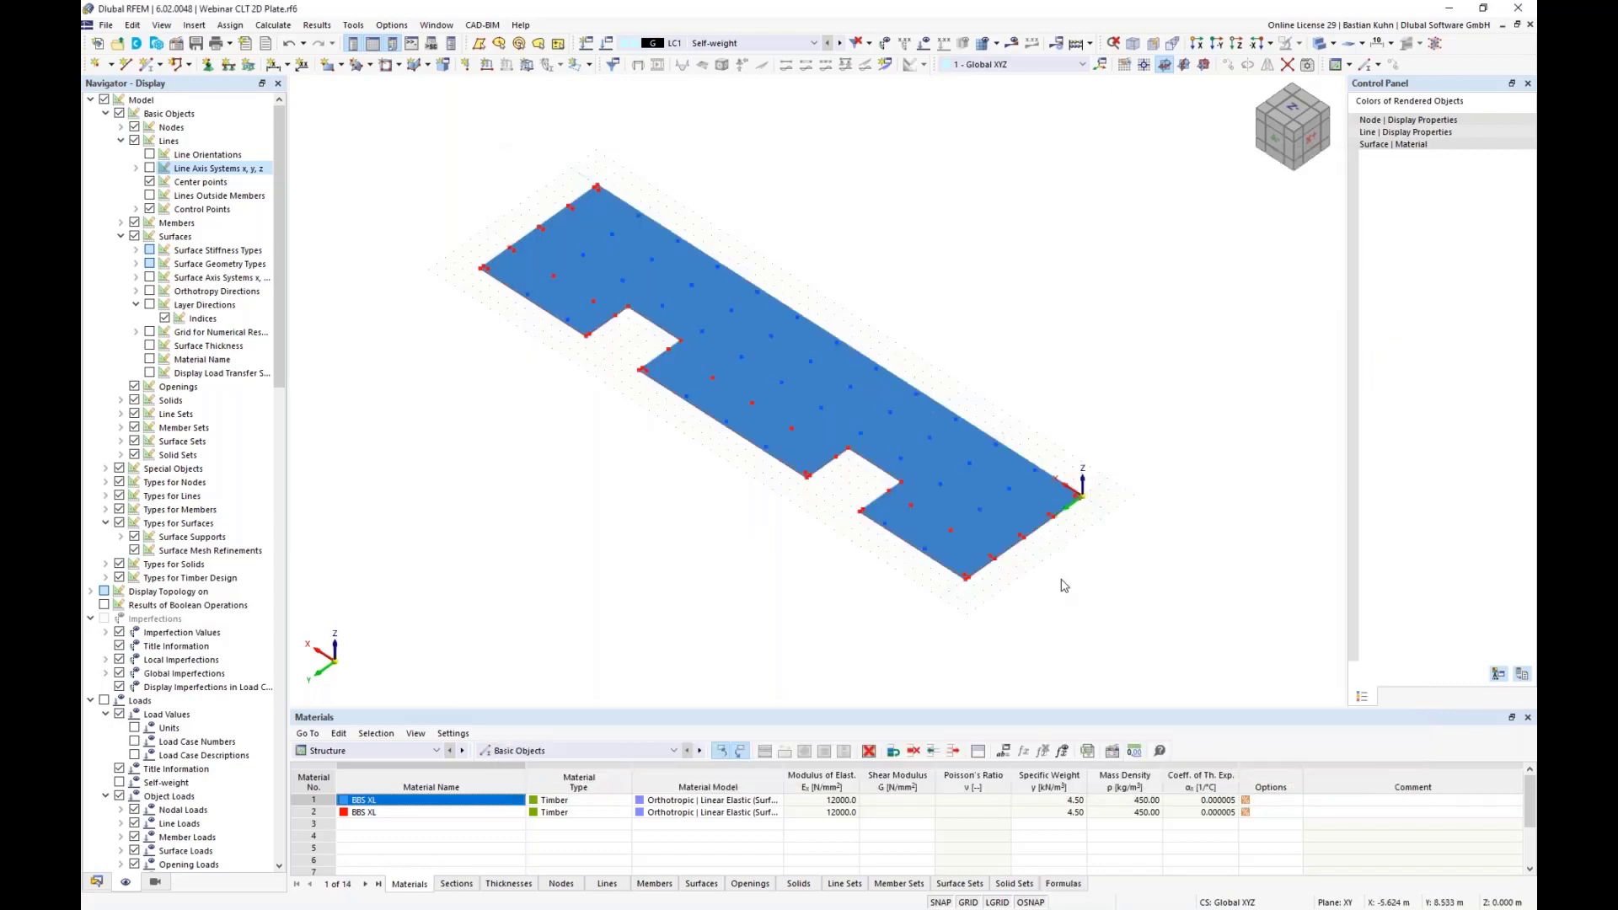
Open line hinge 1 for editing from the model data under the types for lines
left_click(98, 882)
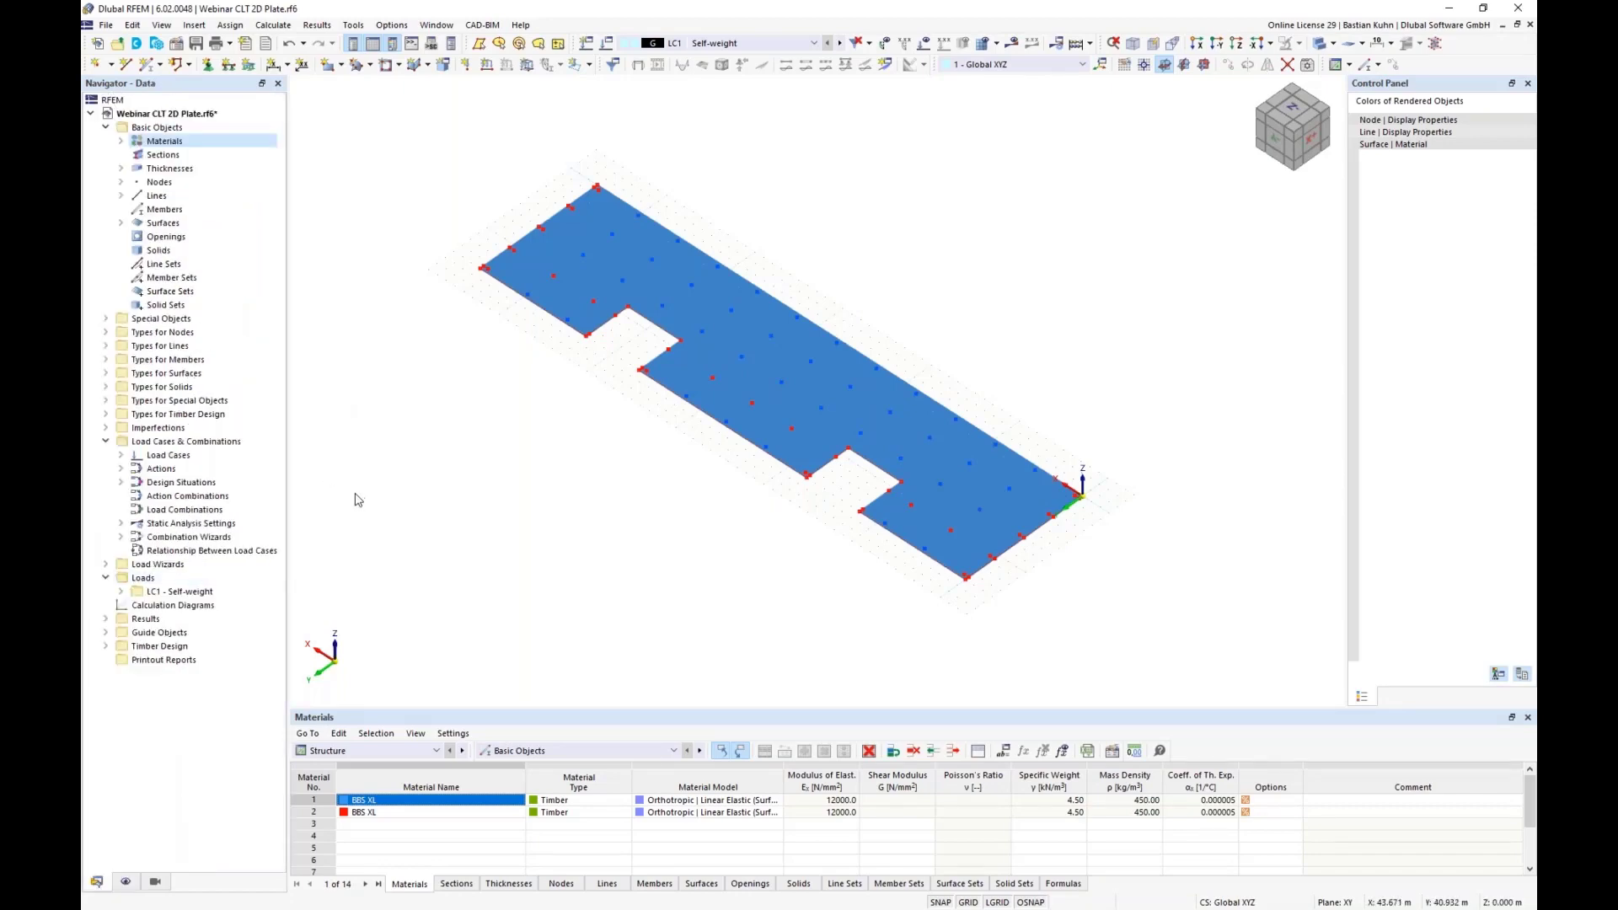
left_click(104, 346)
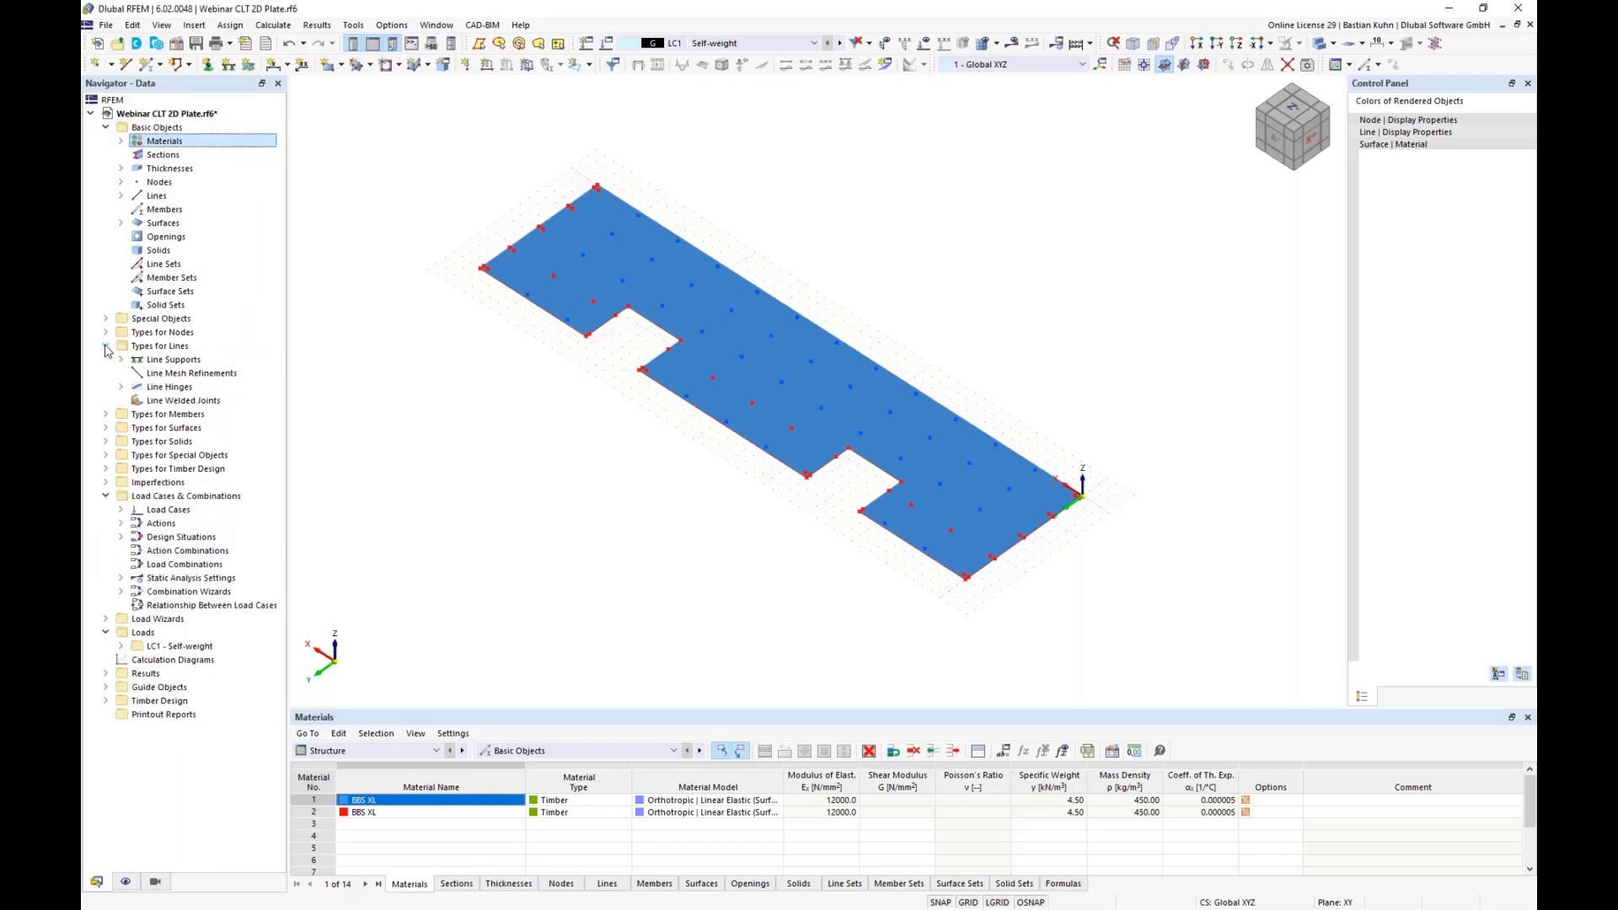
left_click(120, 387)
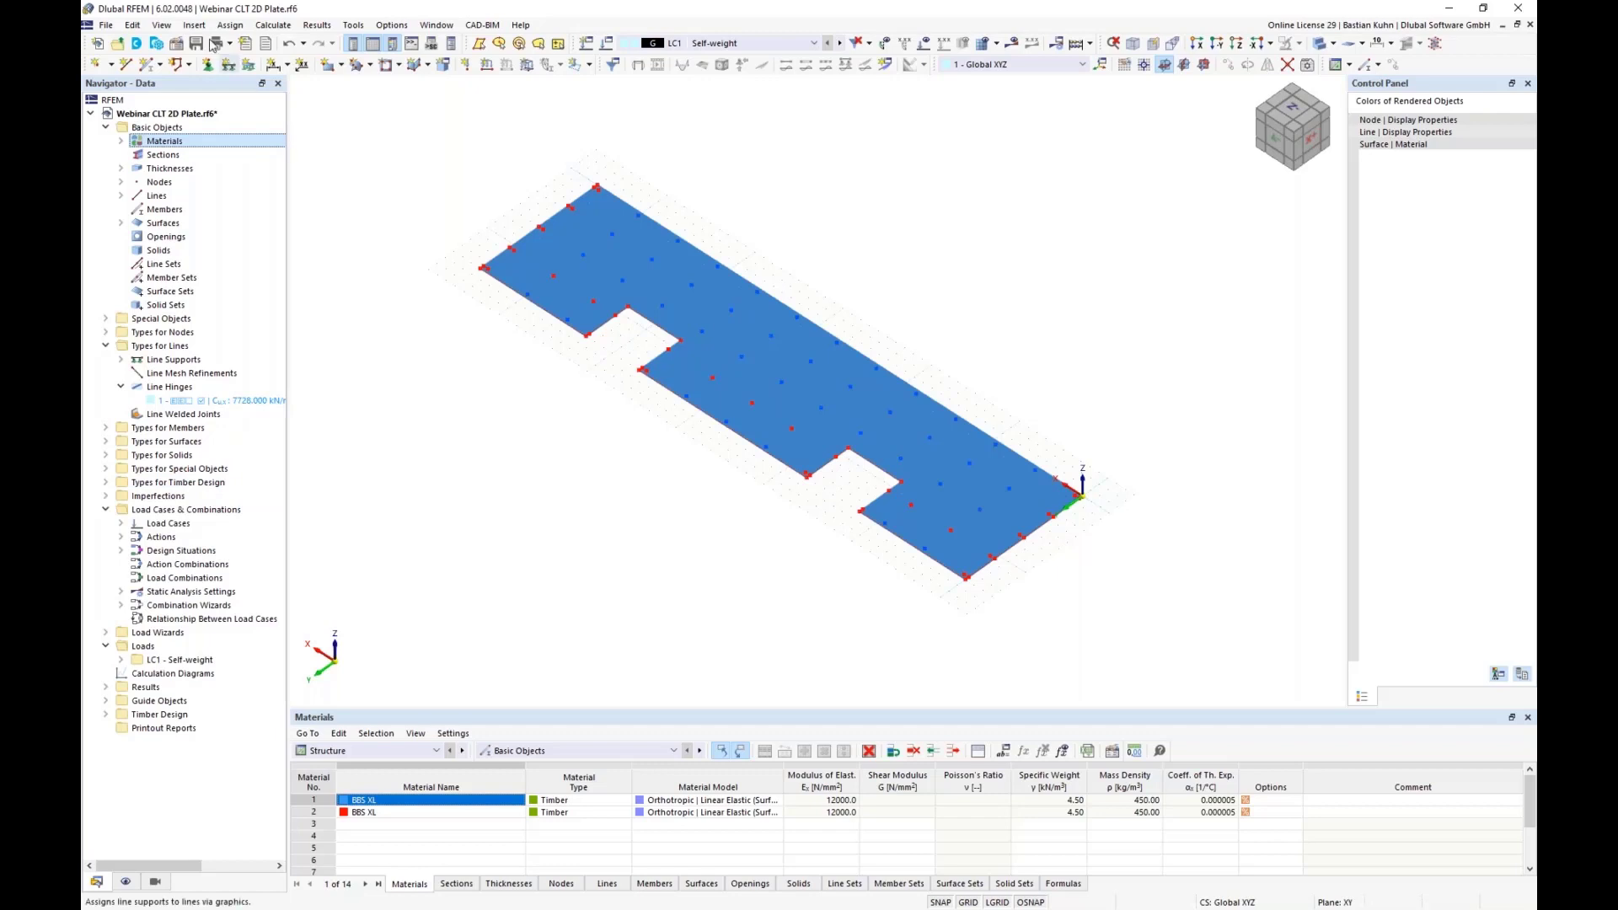
left_click(194, 24)
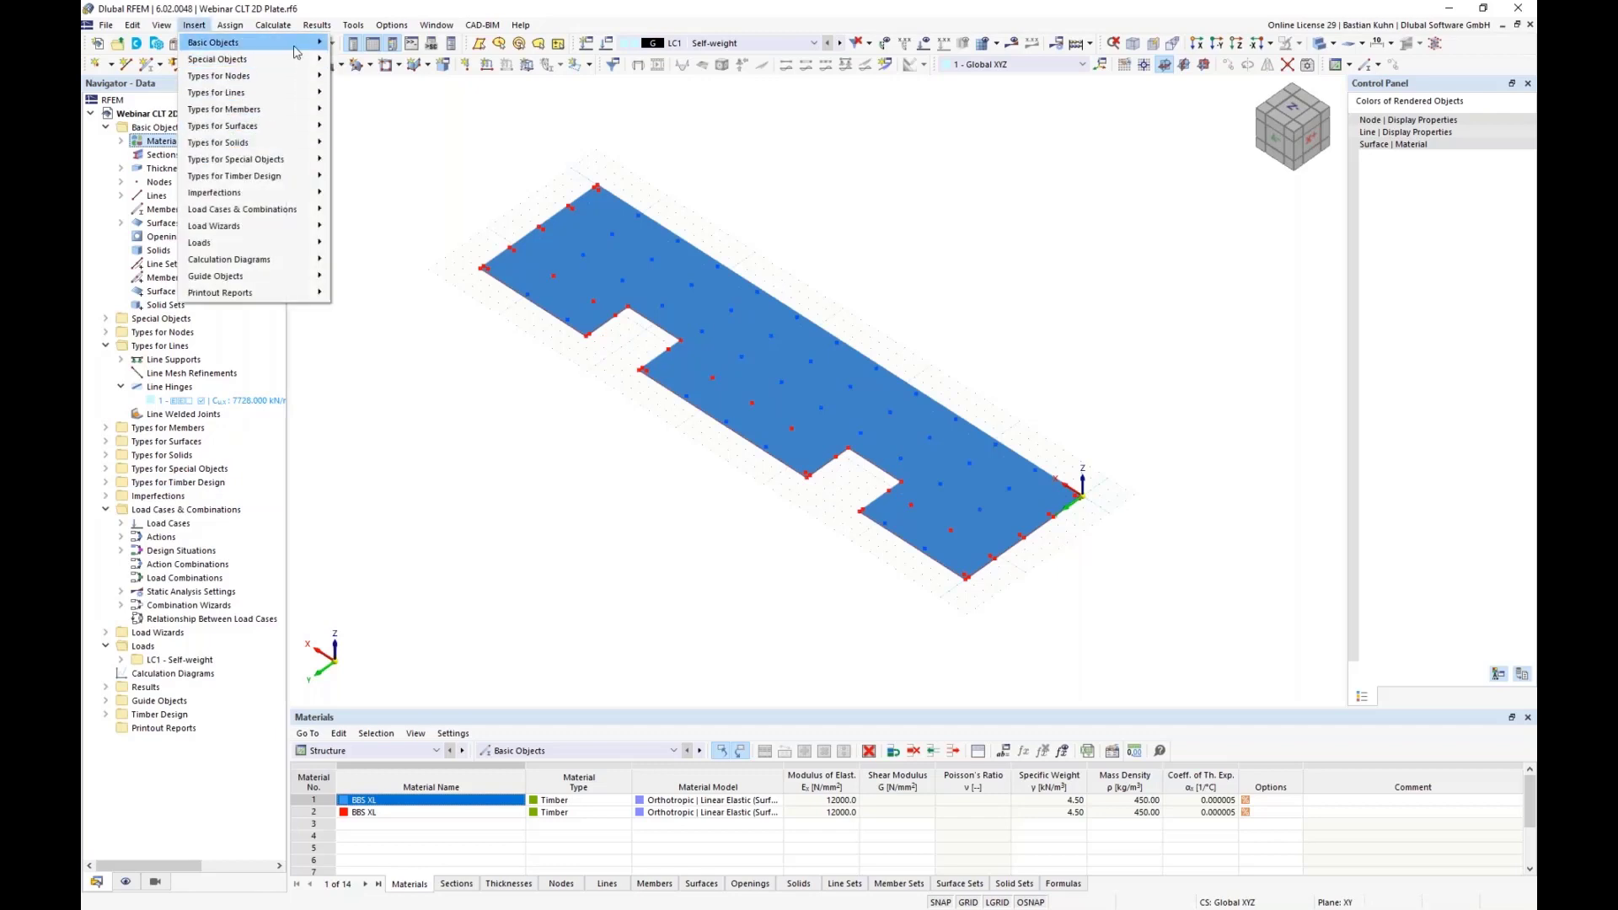
left_click(495, 157)
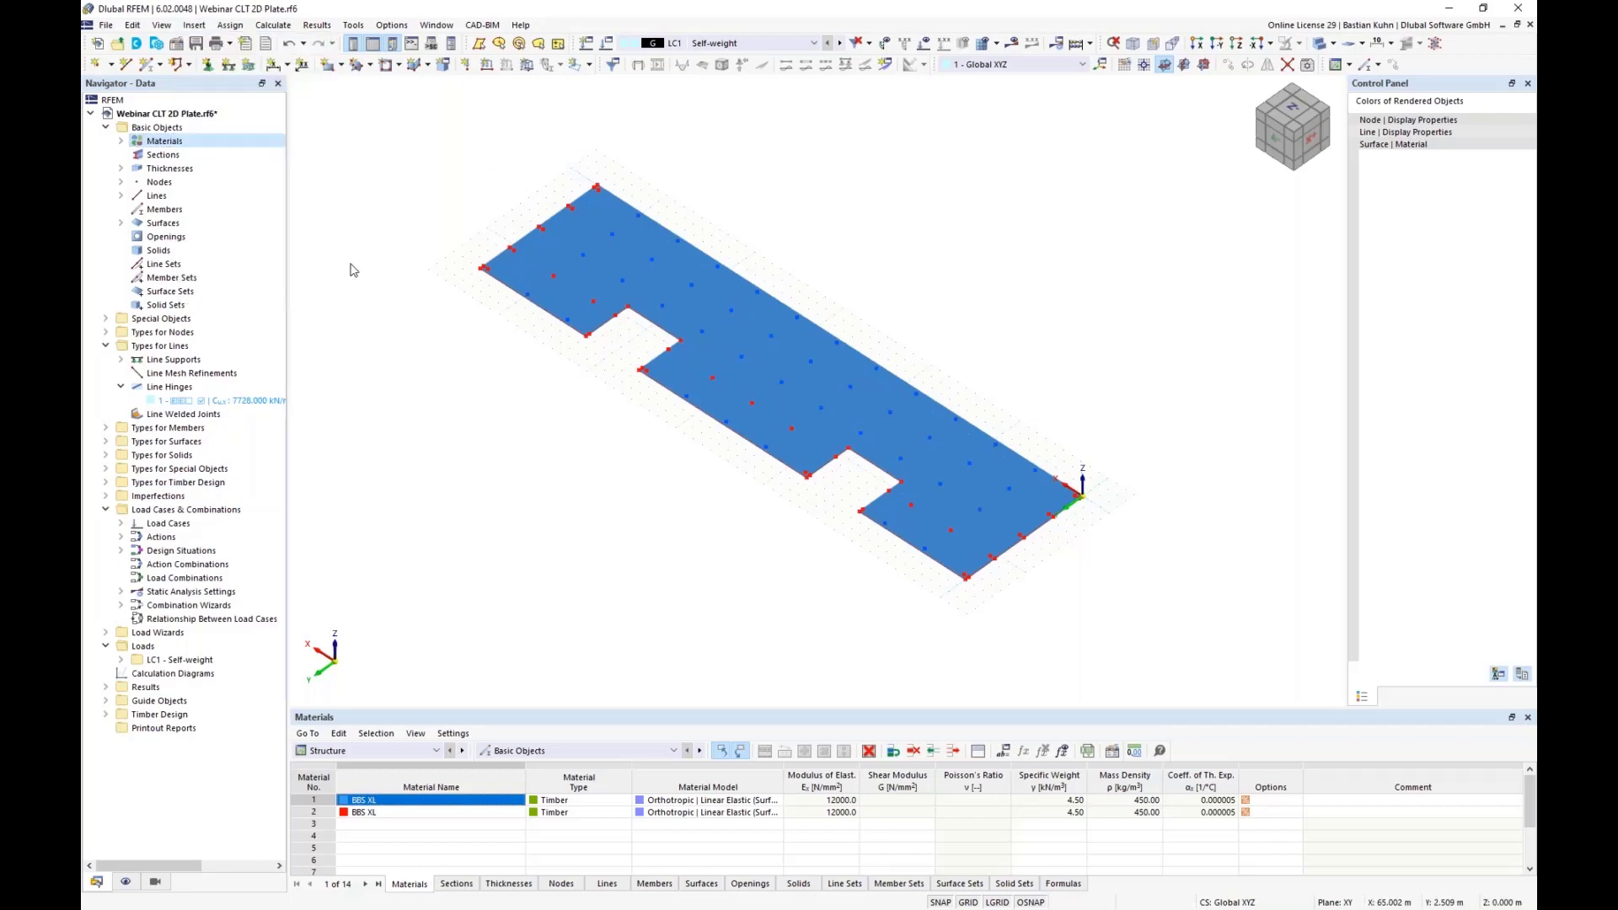
double_click(198, 403)
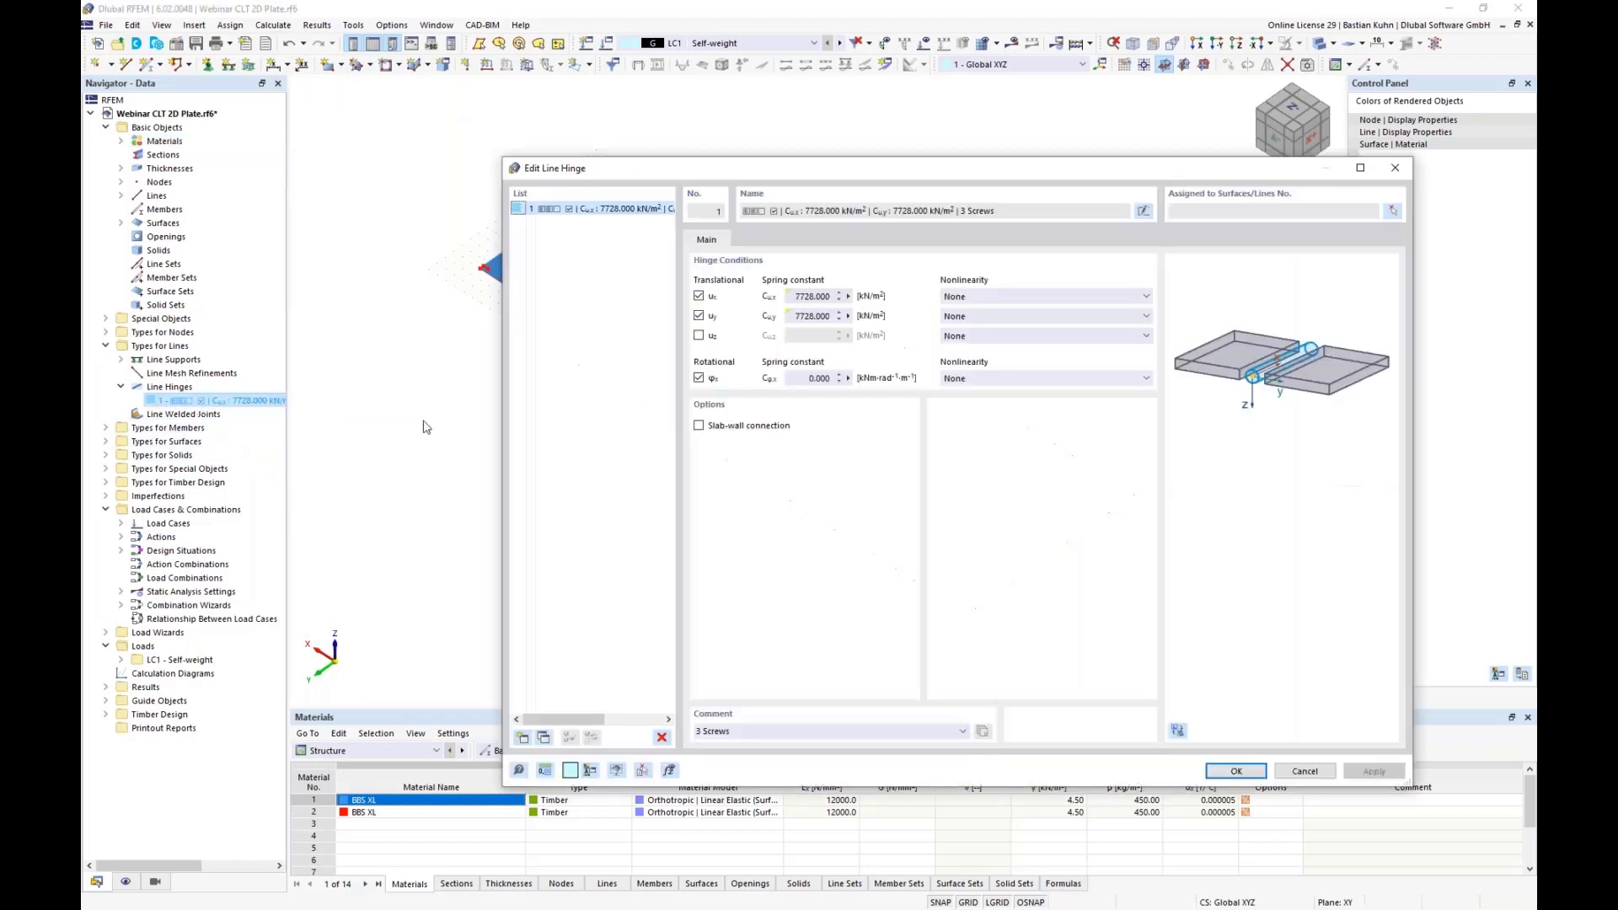
Start assigning the hinge graphically in wireframe display, selecting surface 2 with its lines 2, 12, 42 and 43
left_click(1391, 214)
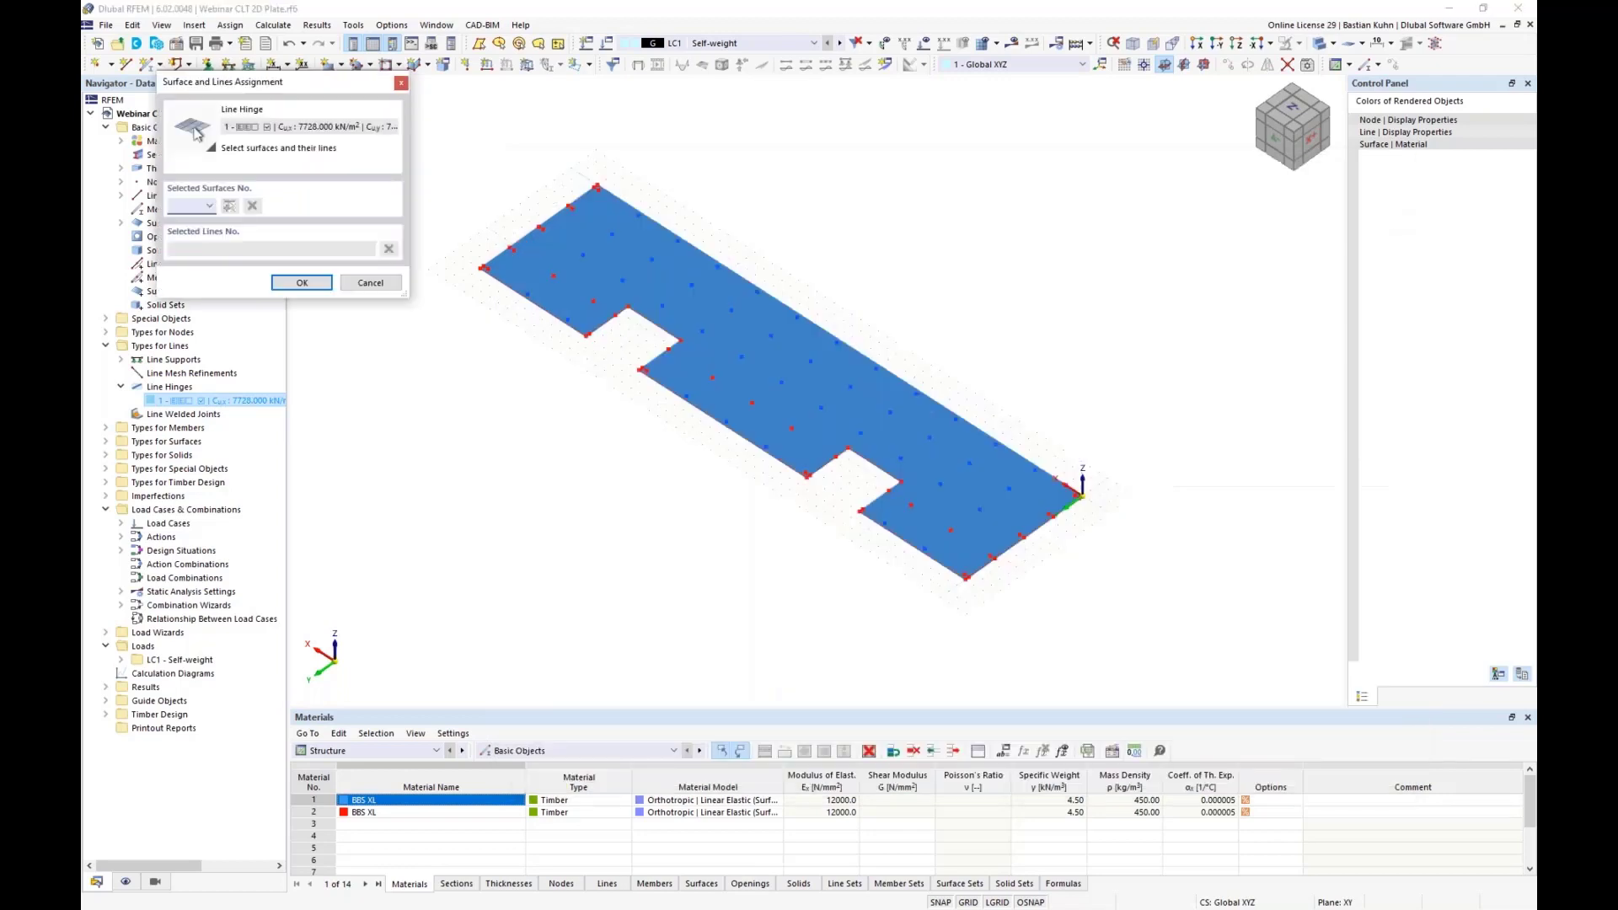
left_click(1320, 45)
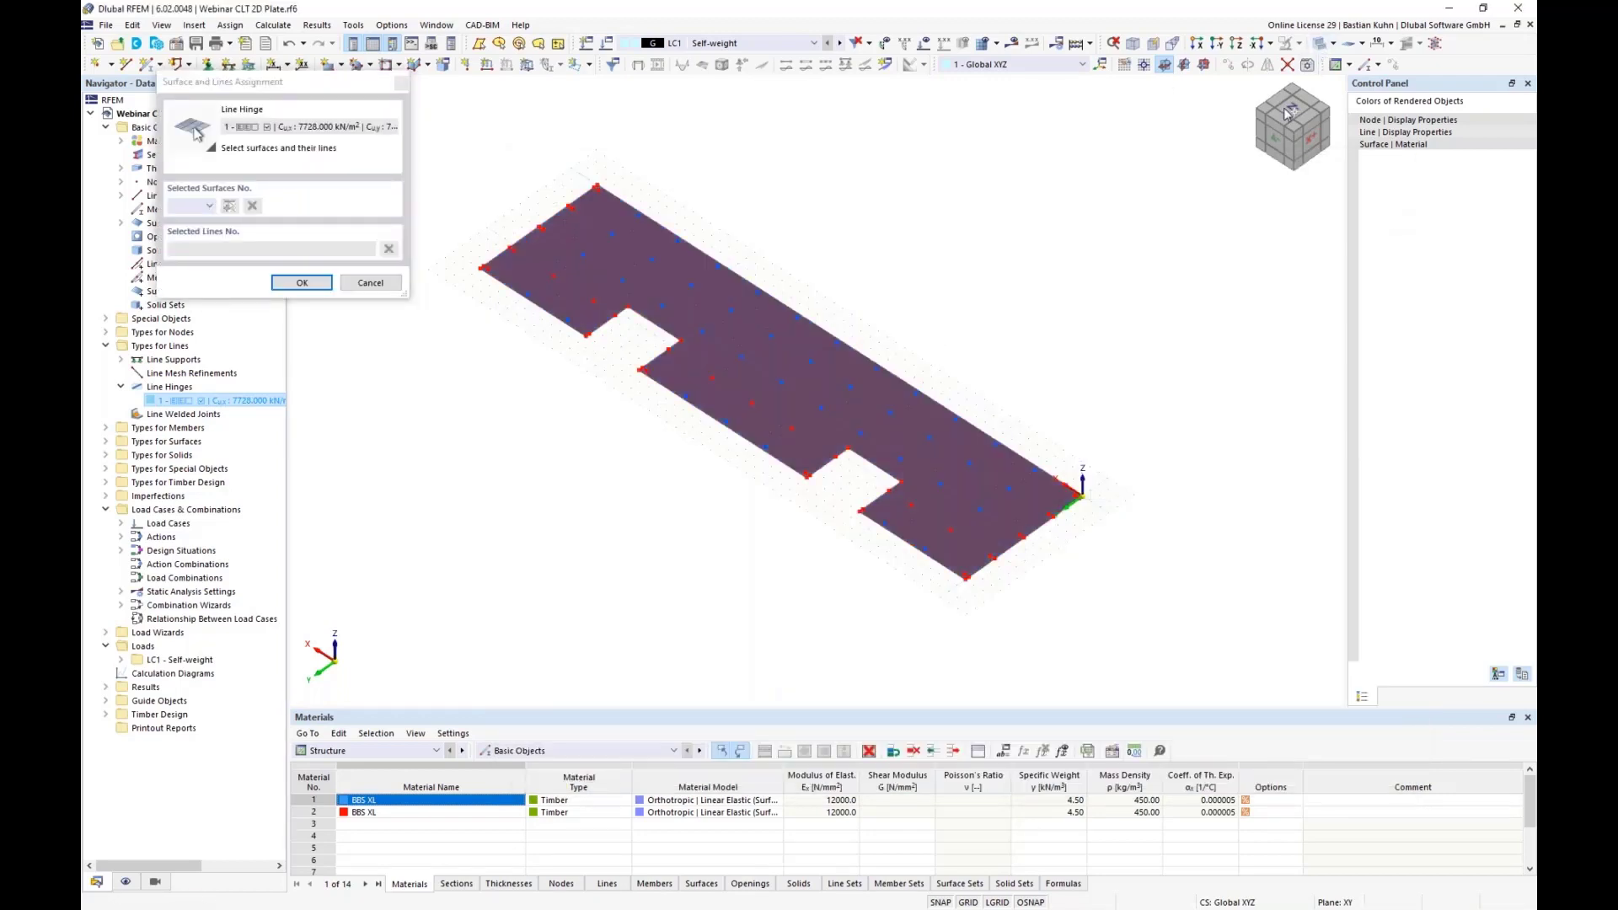
left_click(1320, 45)
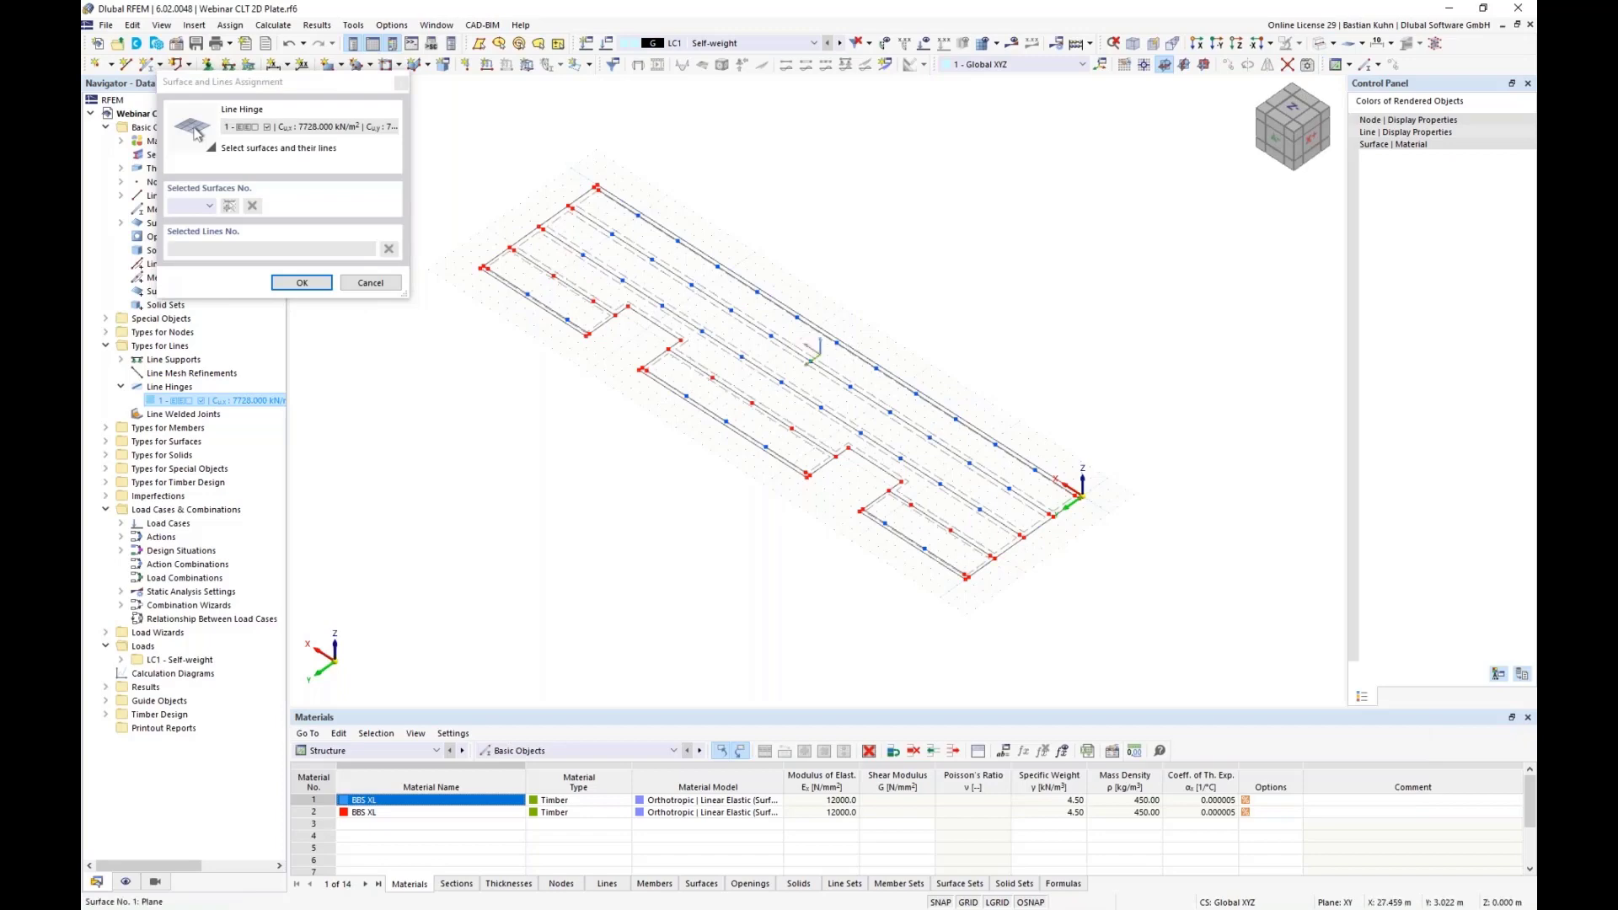
scroll(819, 284, "up", 5)
left_click(819, 284)
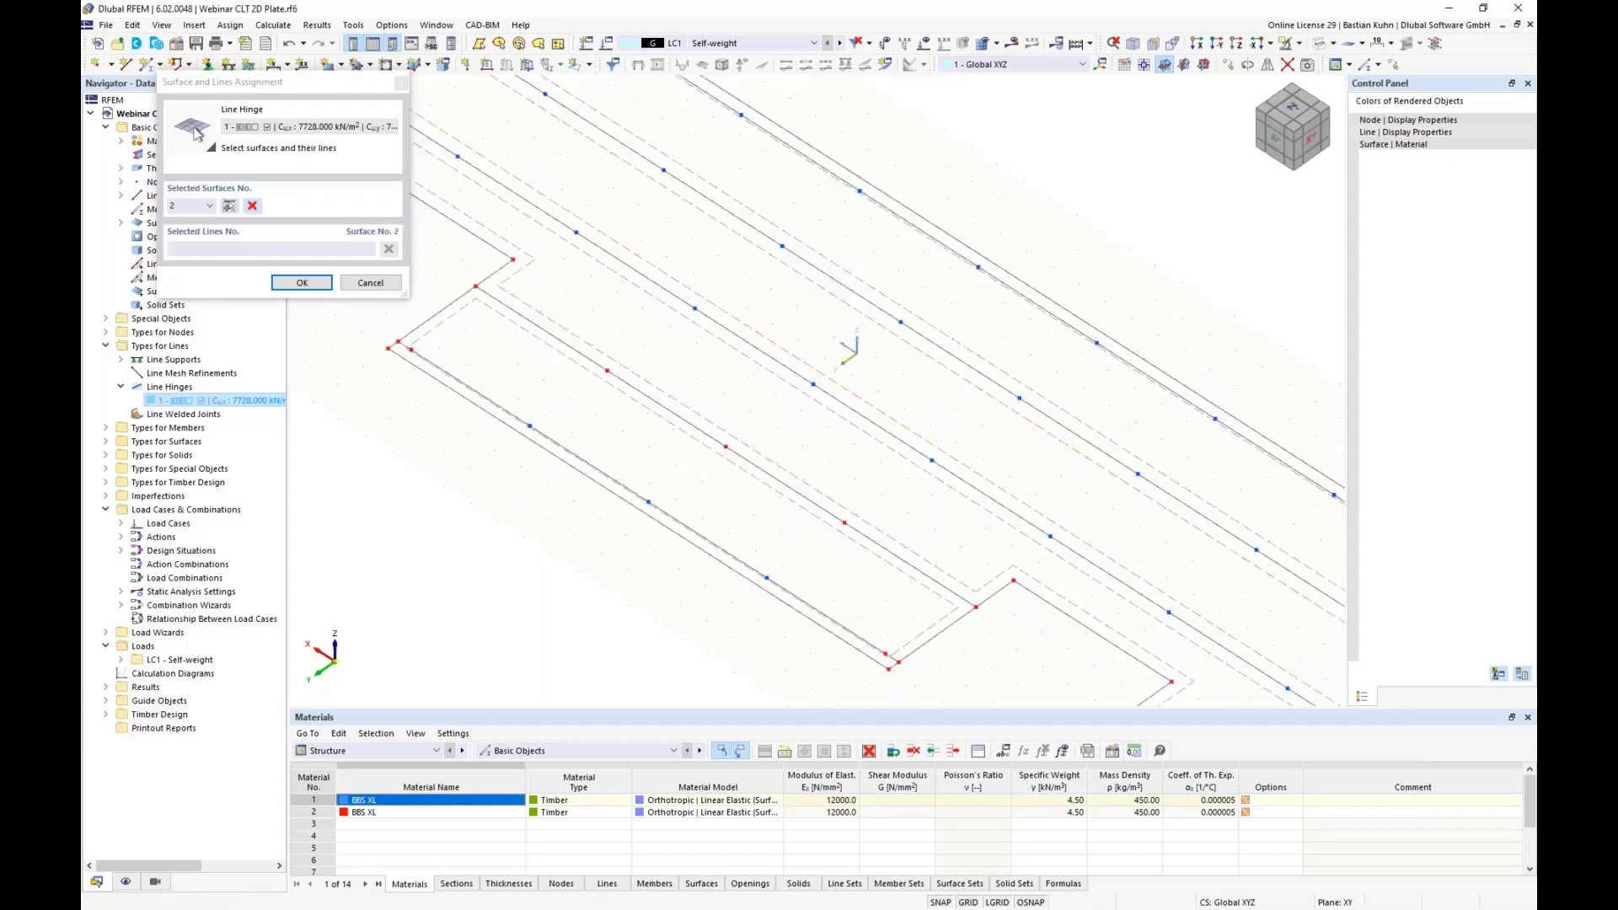
scroll(630, 216, "down", 3)
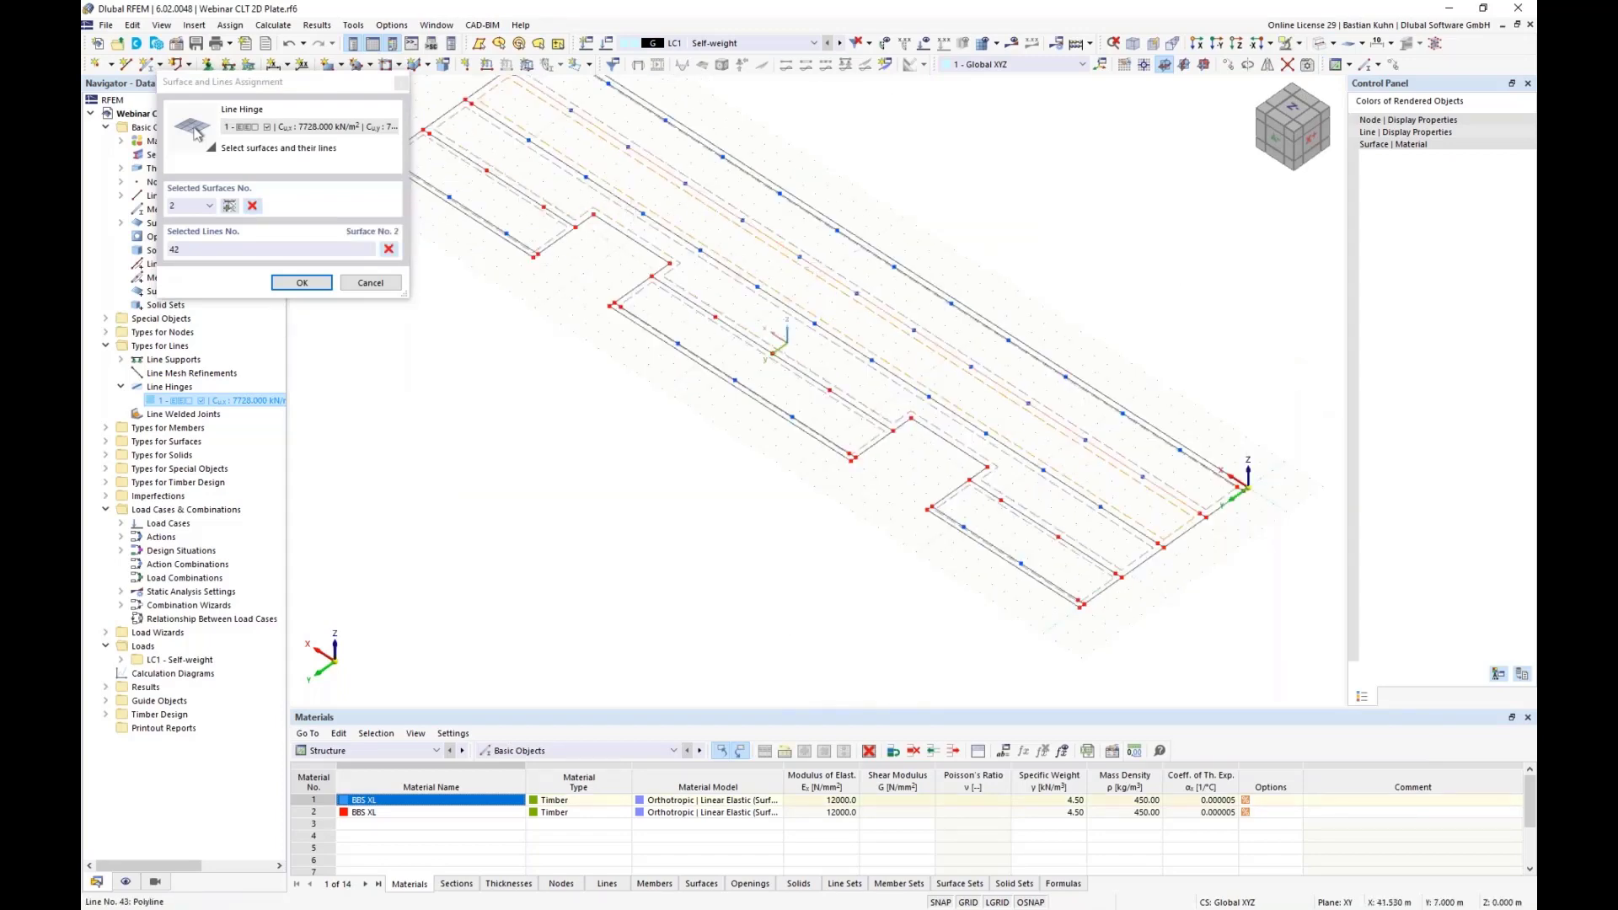
scroll(630, 215, "up", 5)
left_click(612, 223)
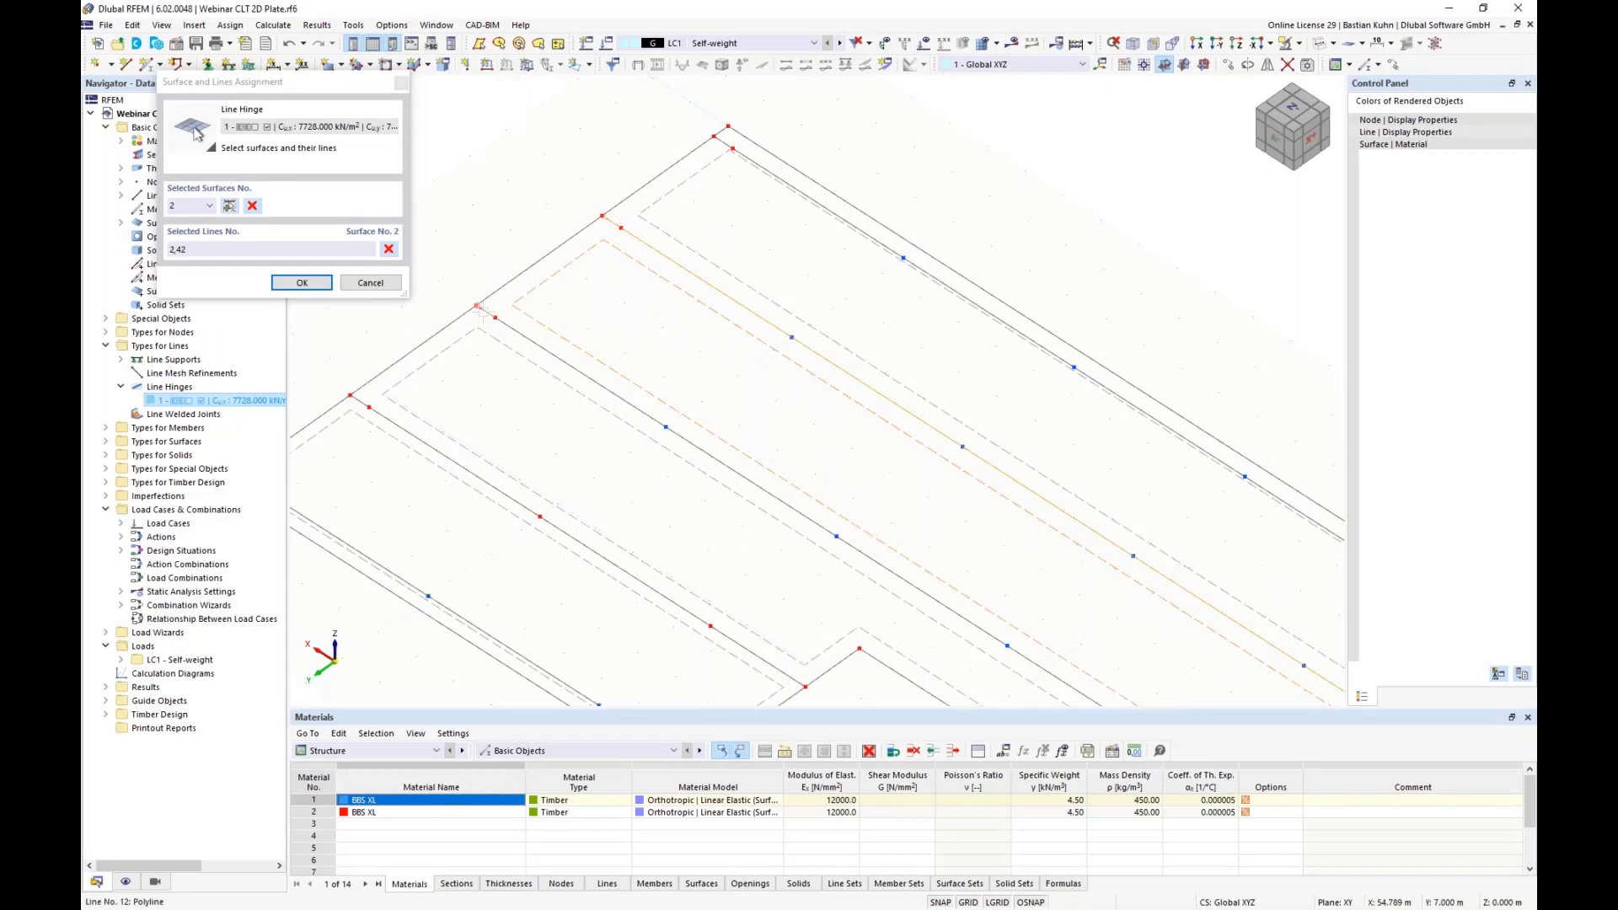
left_click(504, 329)
scroll(689, 415, "down", 5)
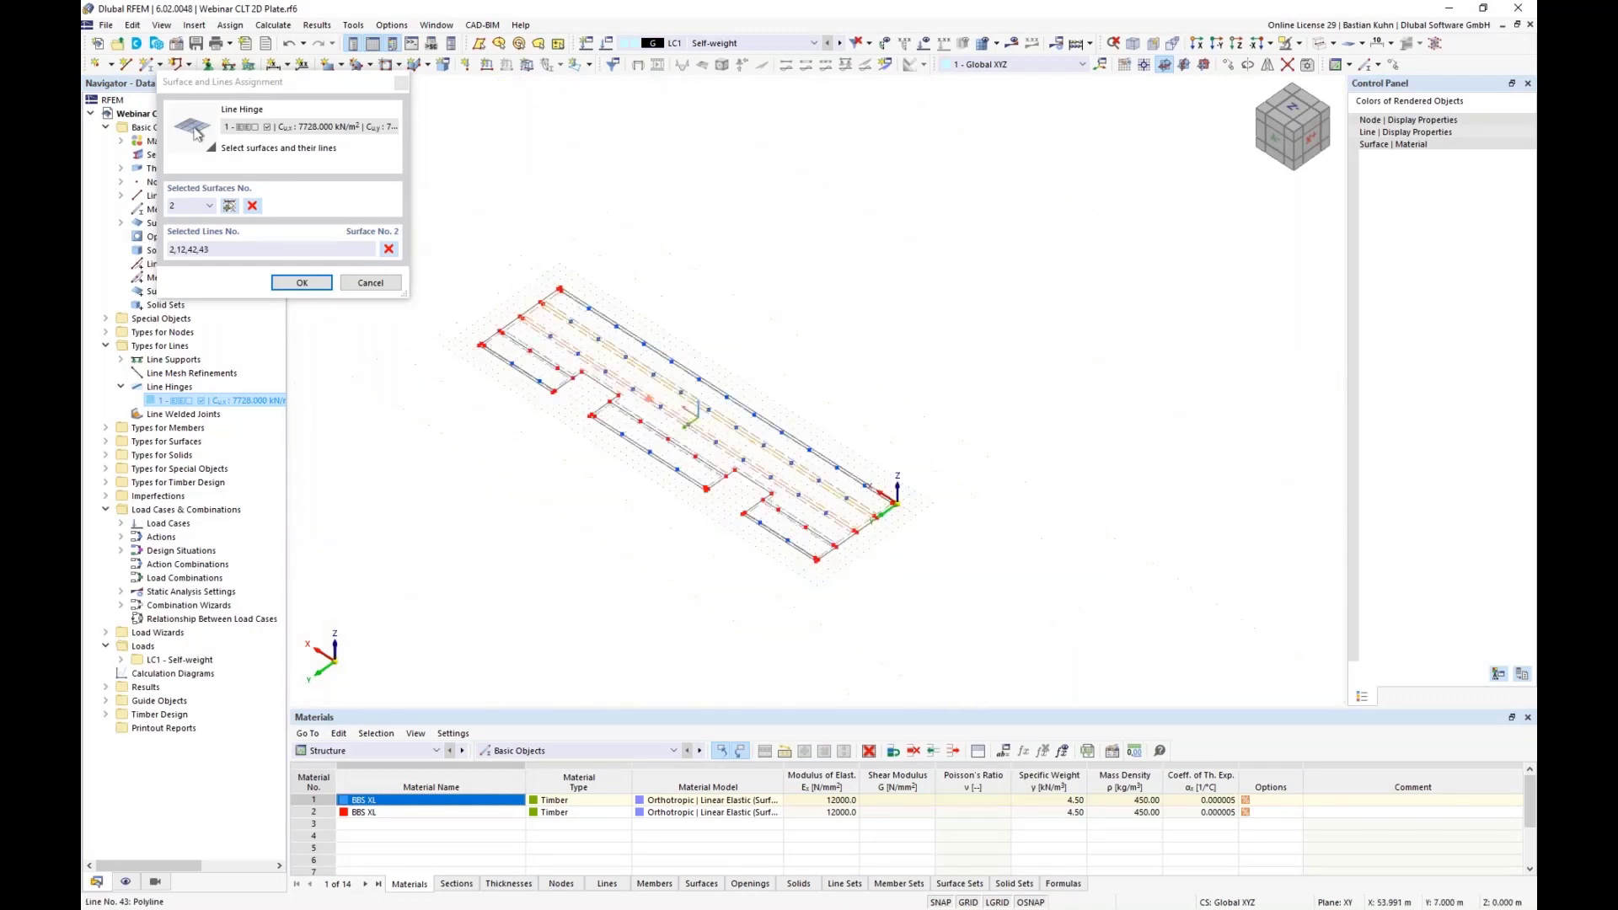
Add the short end segments, lines 37 and 38, to the hinge assignment of surface 2
scroll(876, 530, "up", 5)
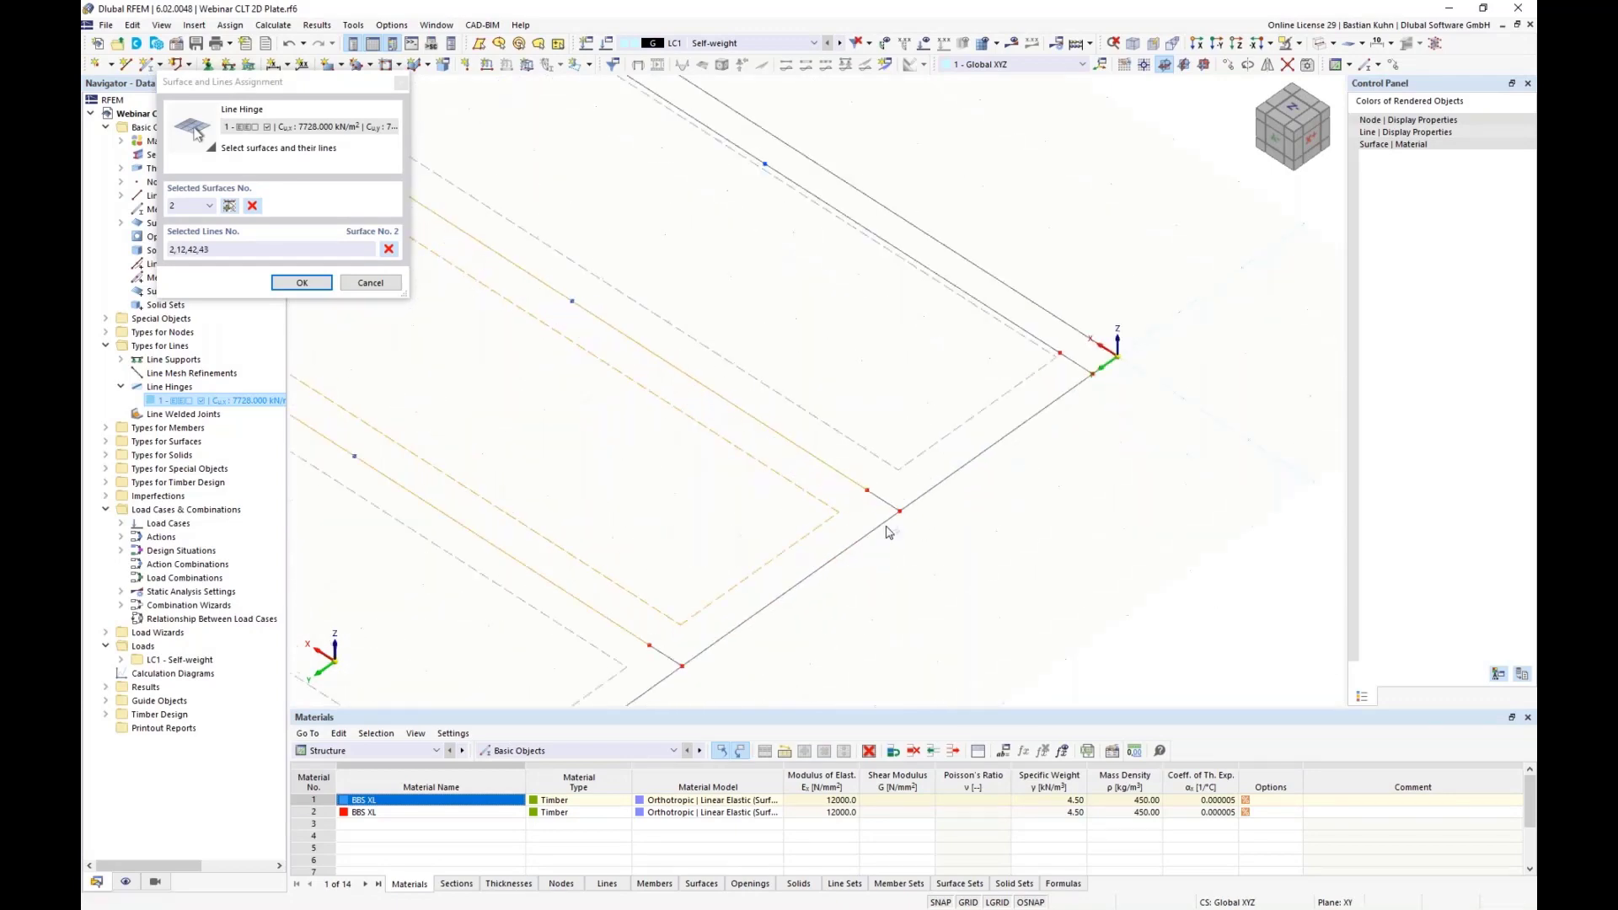
left_click(772, 600)
left_click(674, 670)
scroll(727, 470, "down", 3)
scroll(723, 451, "down", 1)
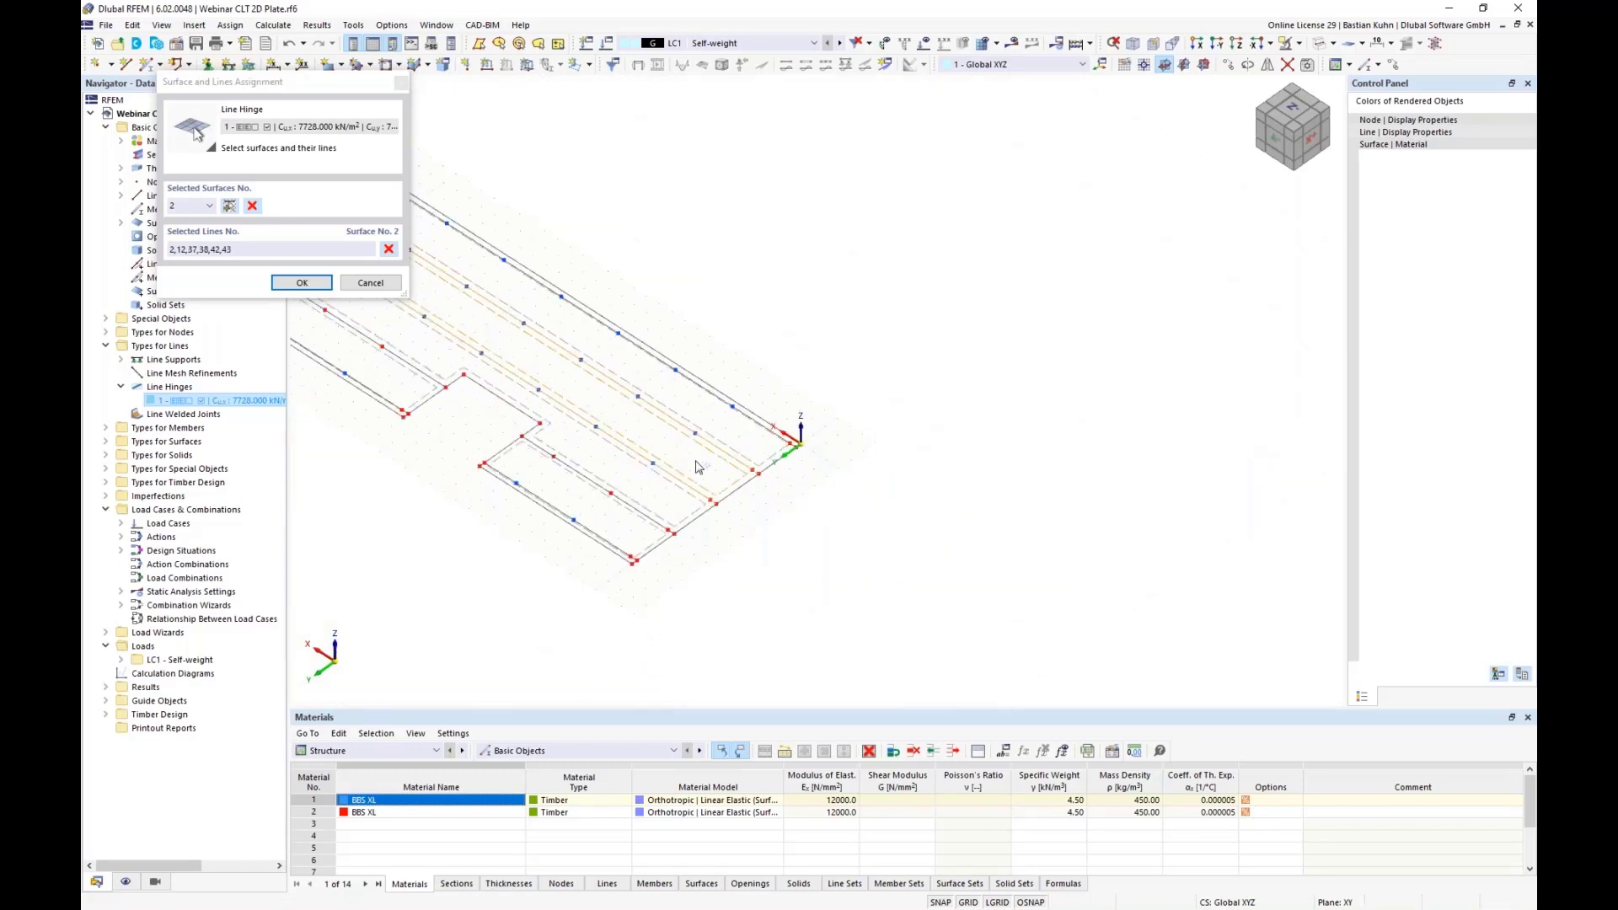
Select lines 22 and 41 of surface 5 for the line hinge assignment
middle_click_drag(698, 463, 902, 432)
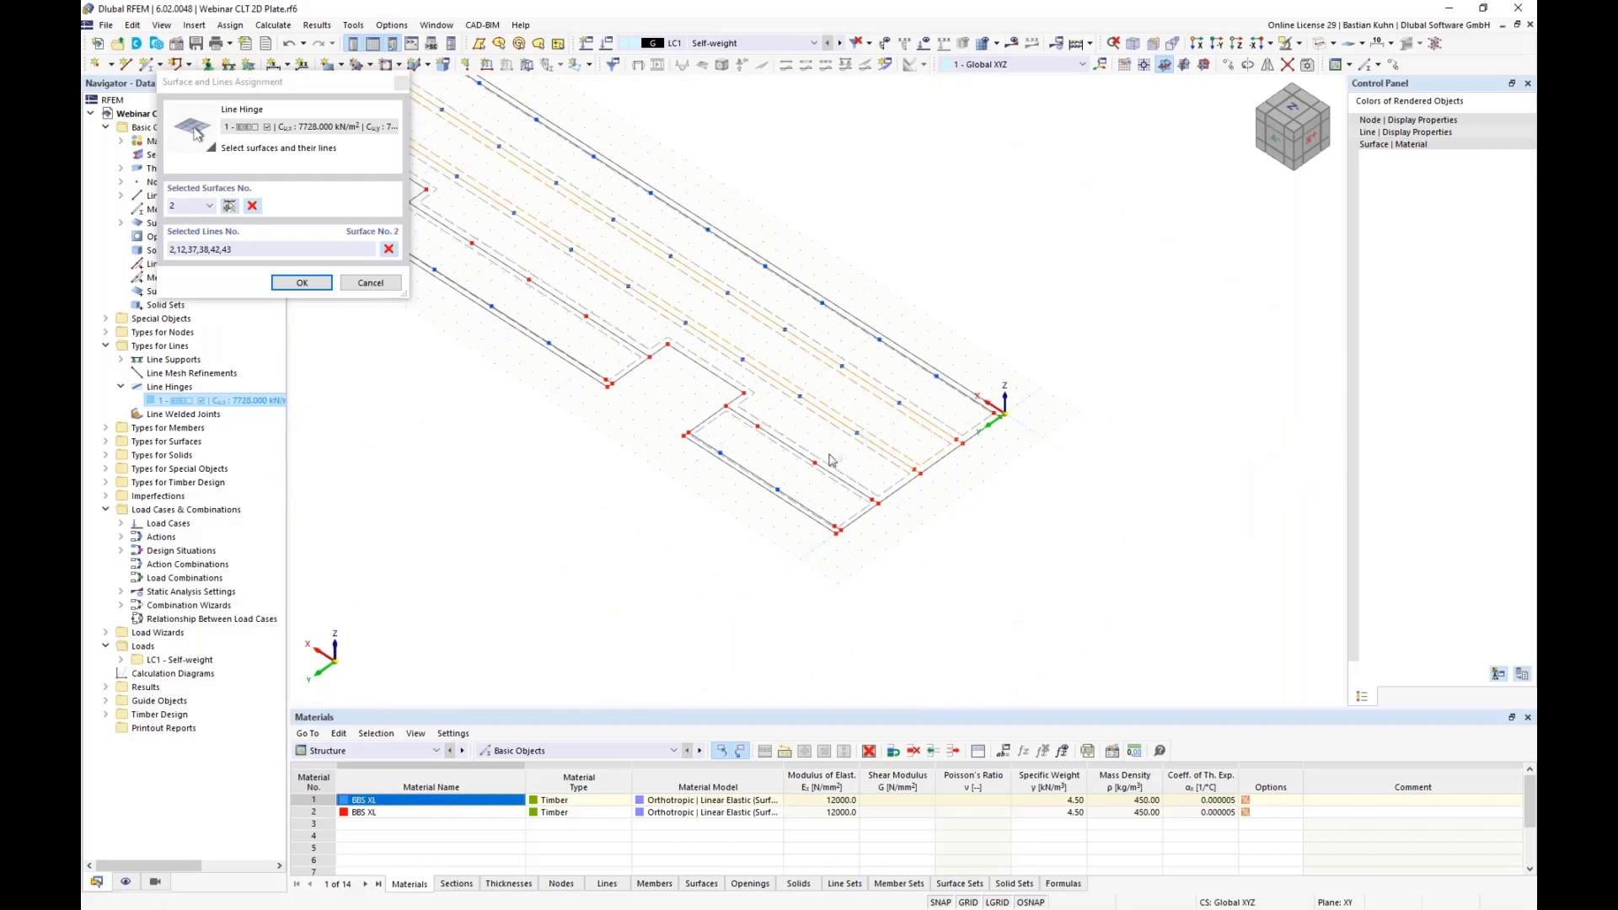
middle_click_drag(778, 440, 896, 392)
scroll(876, 316, "up", 1)
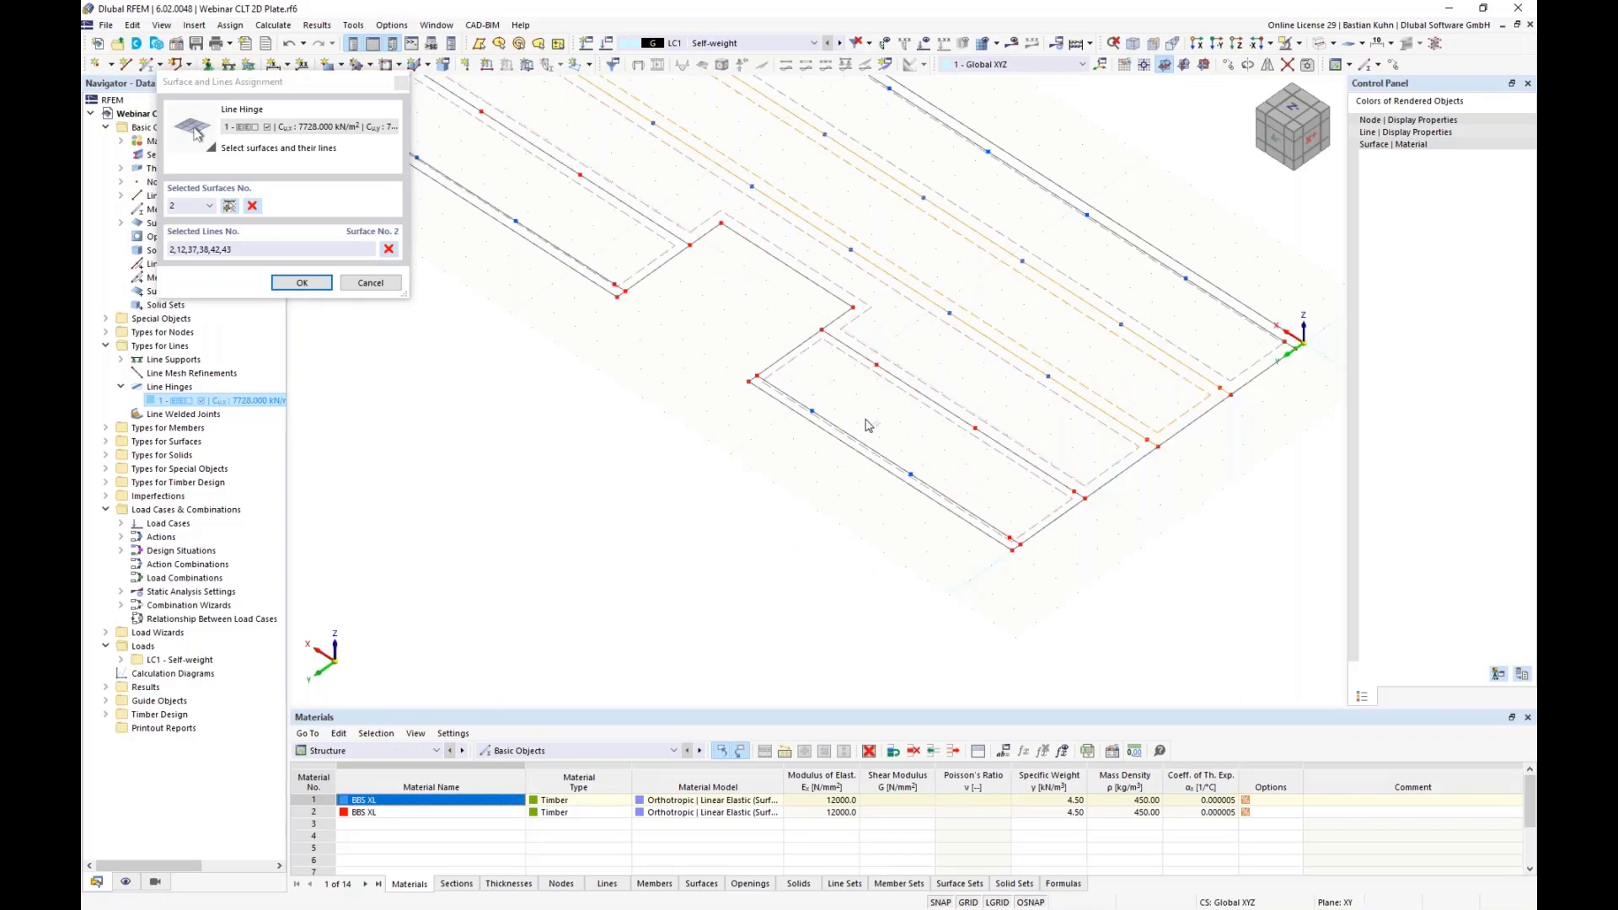
left_click(883, 354)
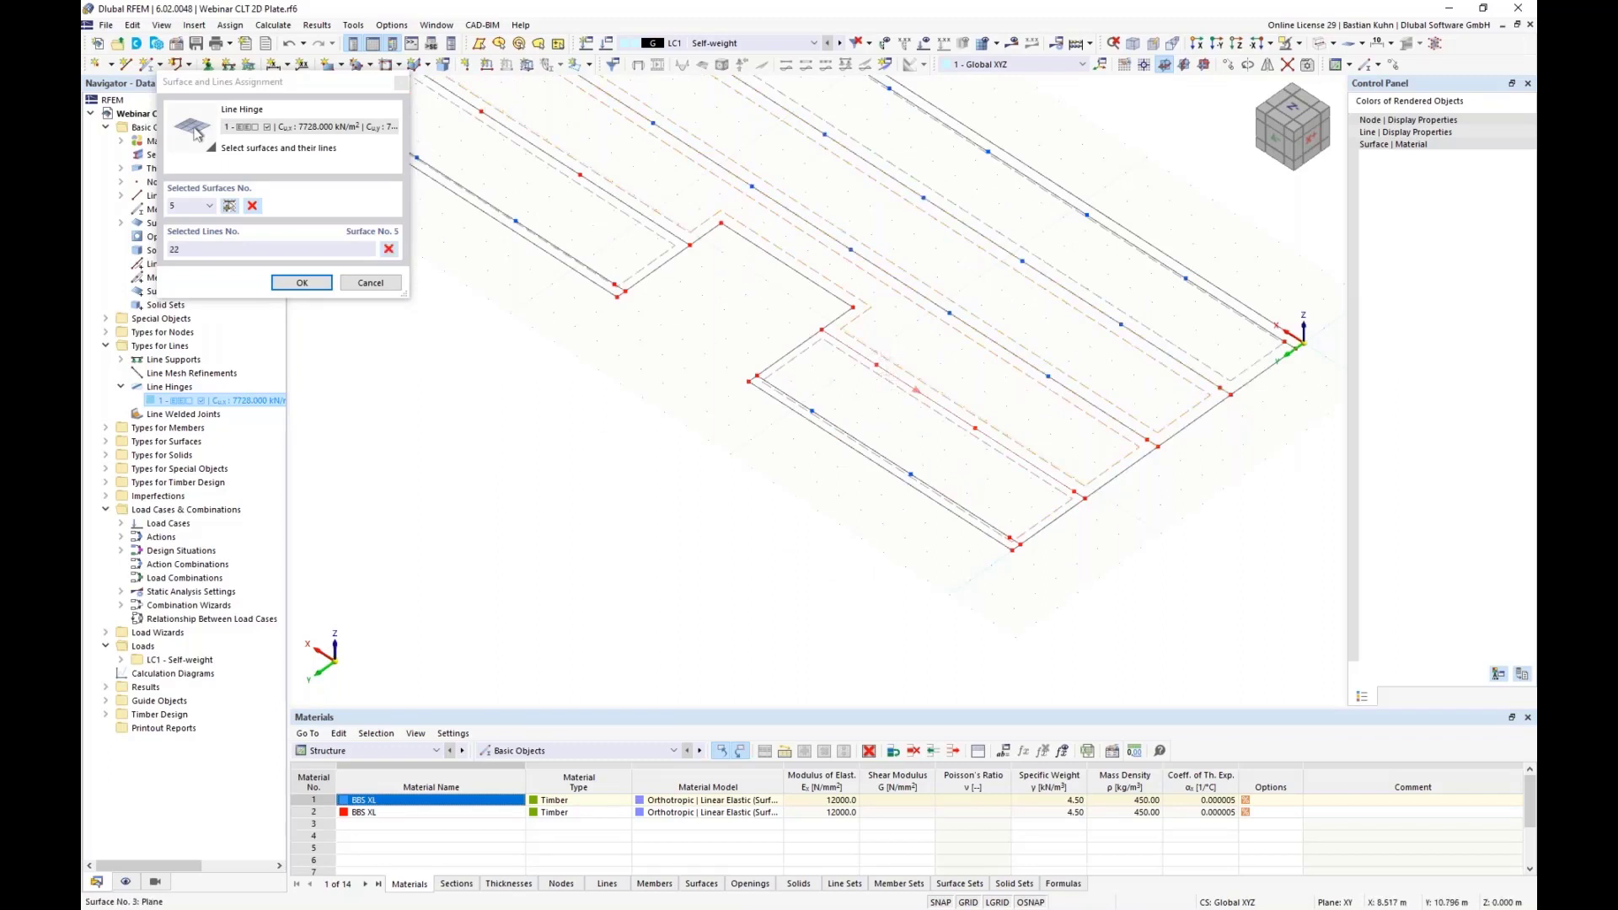
scroll(1023, 479, "up", 3)
left_click(975, 435)
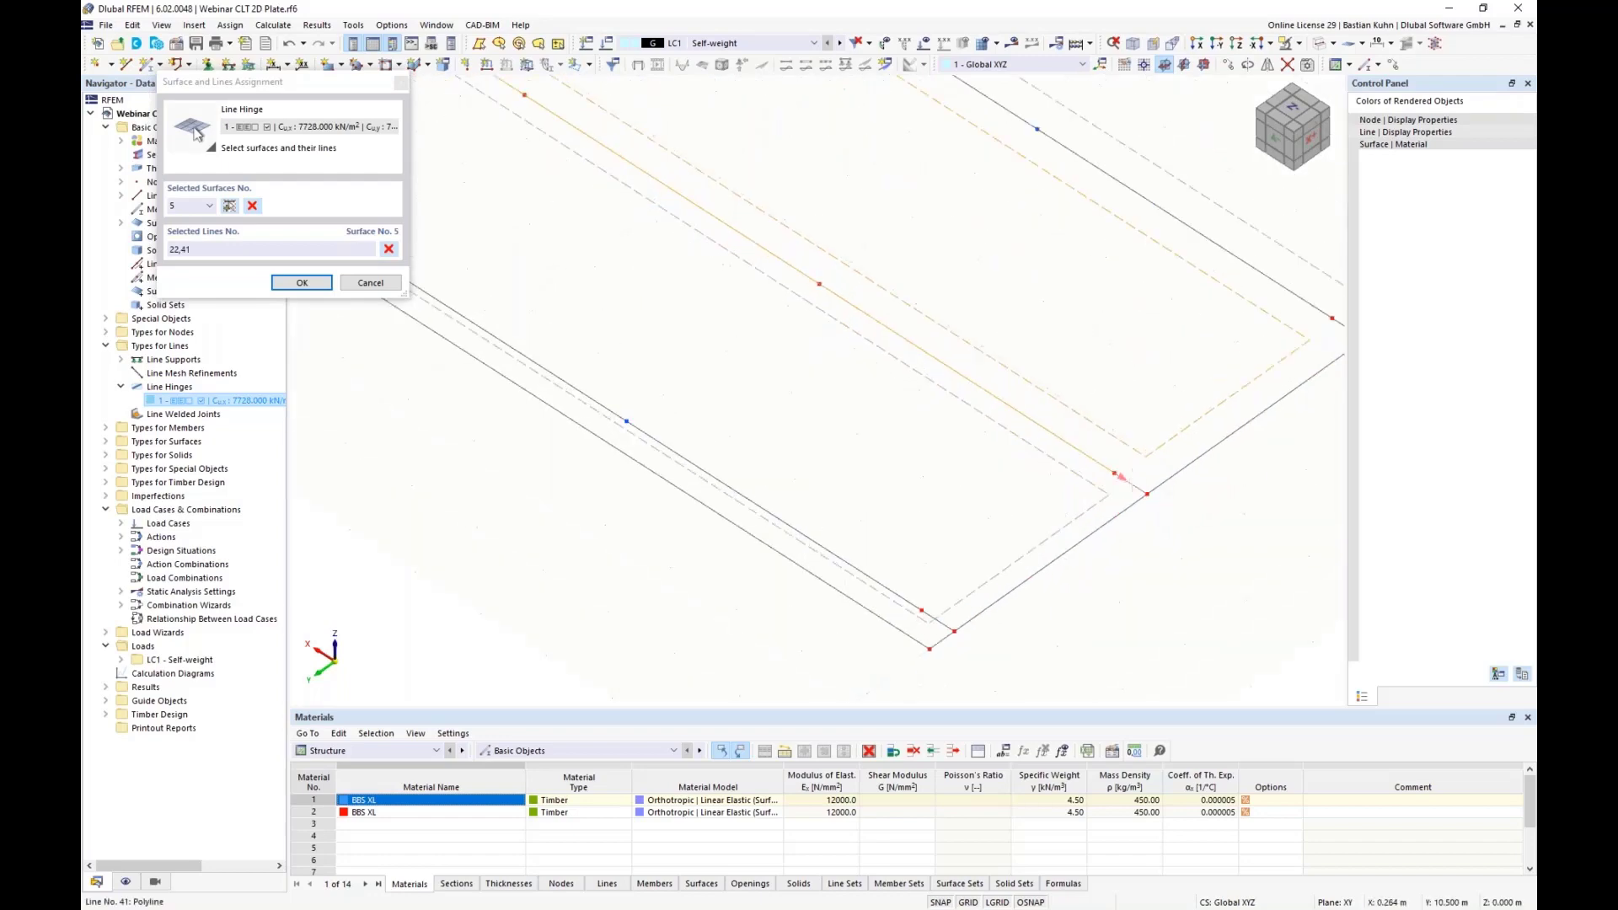
Add lines 20, 44 and 16 of surface 5 to the hinge selection and confirm the assignment
scroll(975, 434, "down", 3)
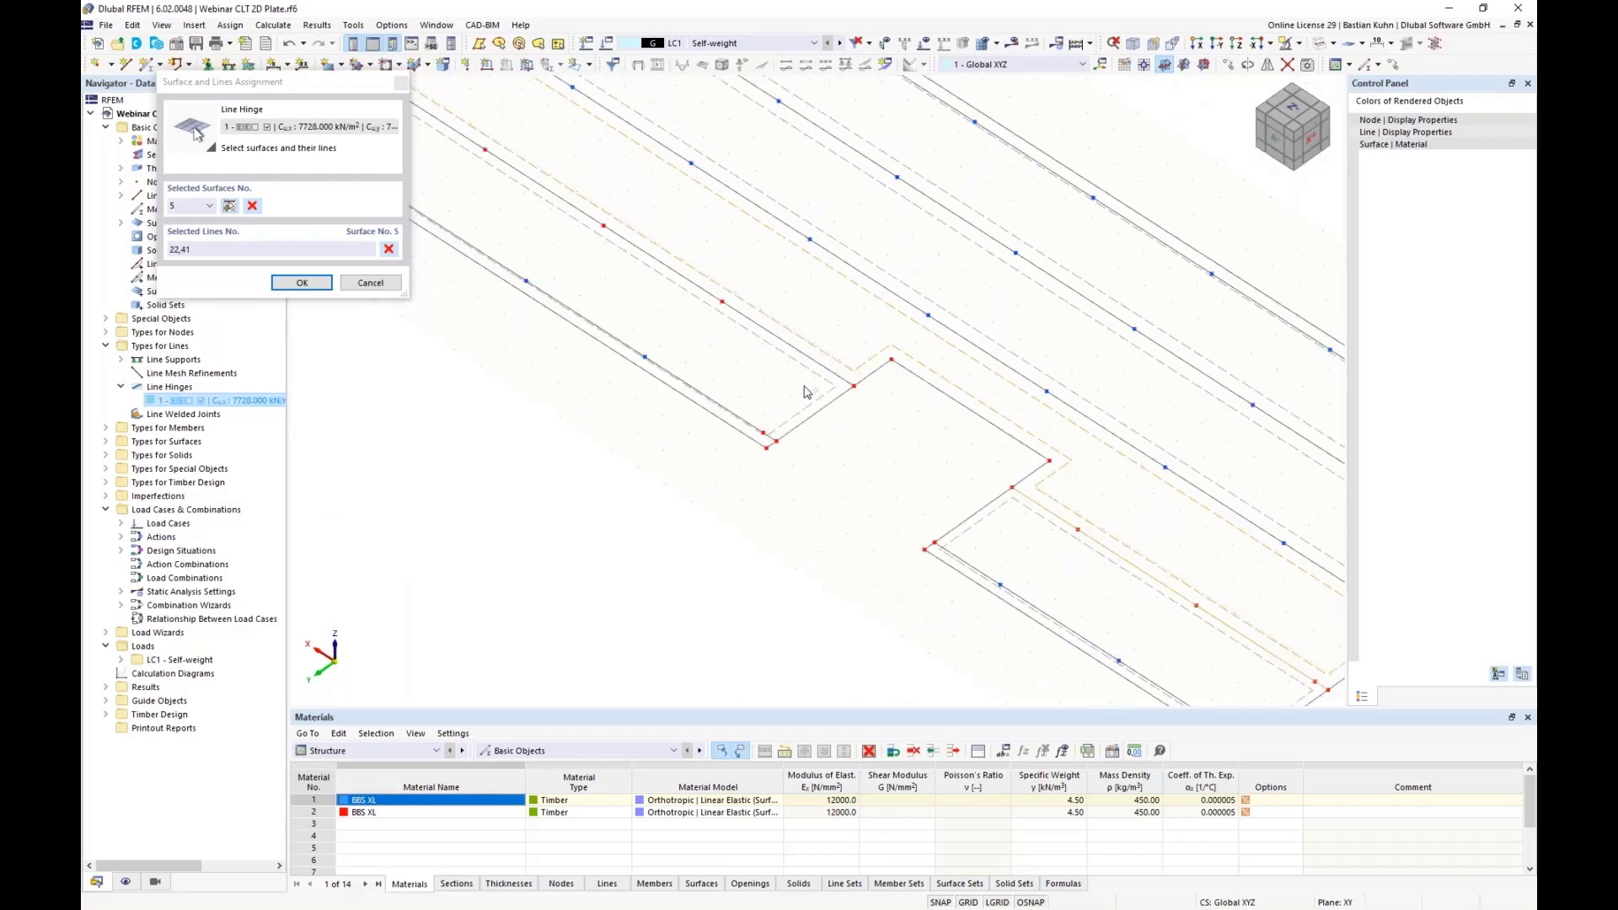
left_click(807, 392)
scroll(655, 315, "down", 3)
middle_click_drag(854, 516, 862, 579)
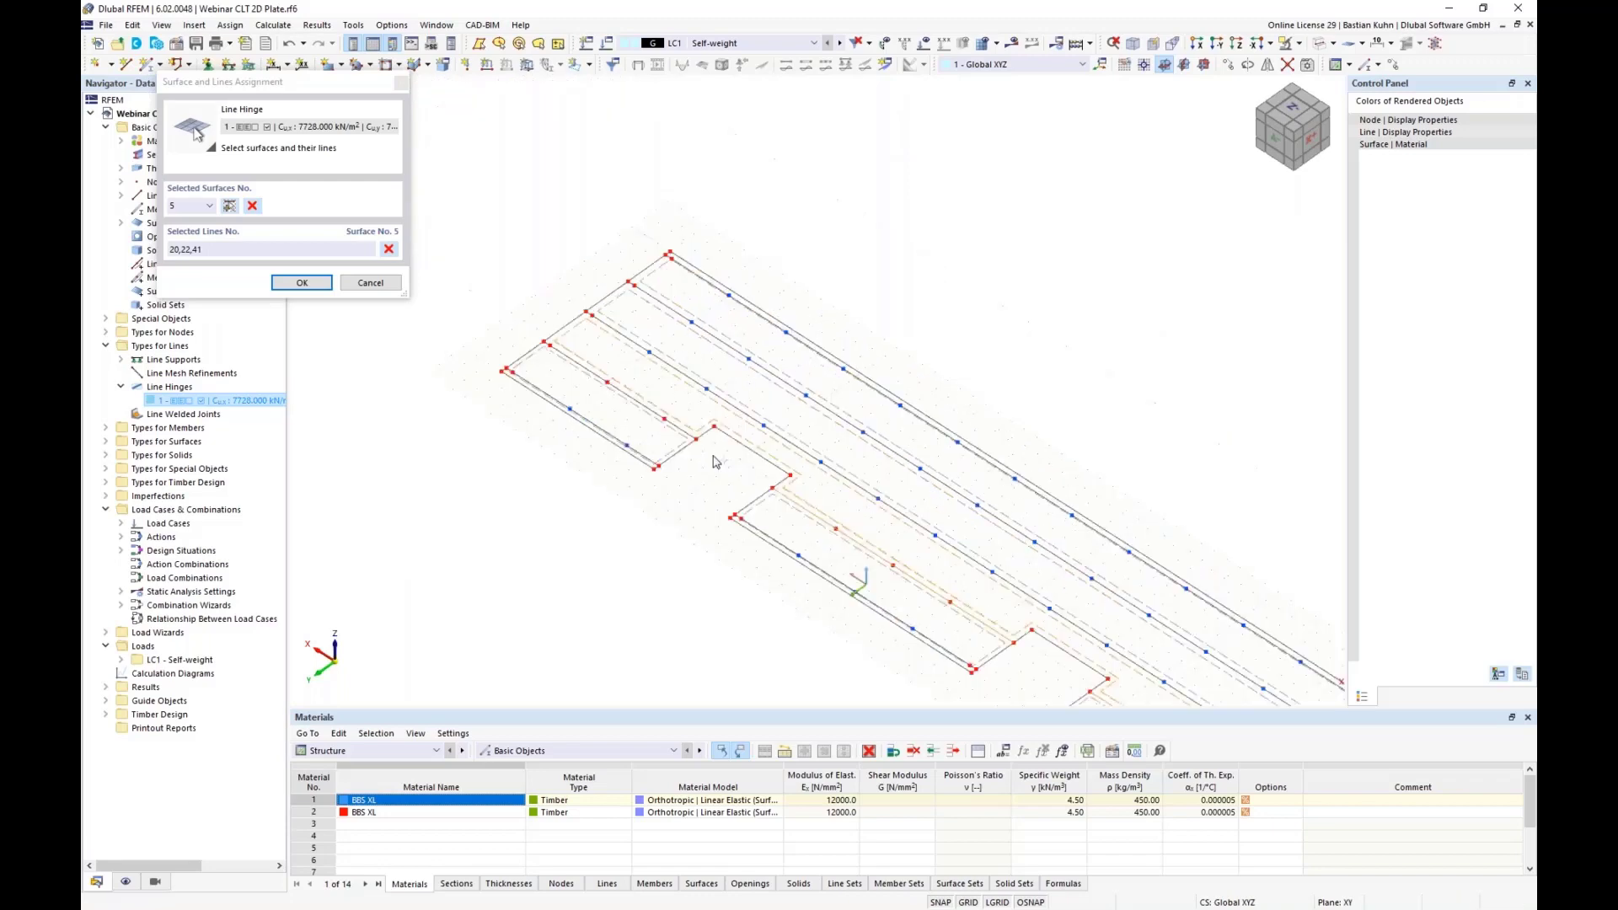
scroll(712, 452, "up", 5)
left_click(656, 392)
middle_click_drag(716, 450, 1043, 640)
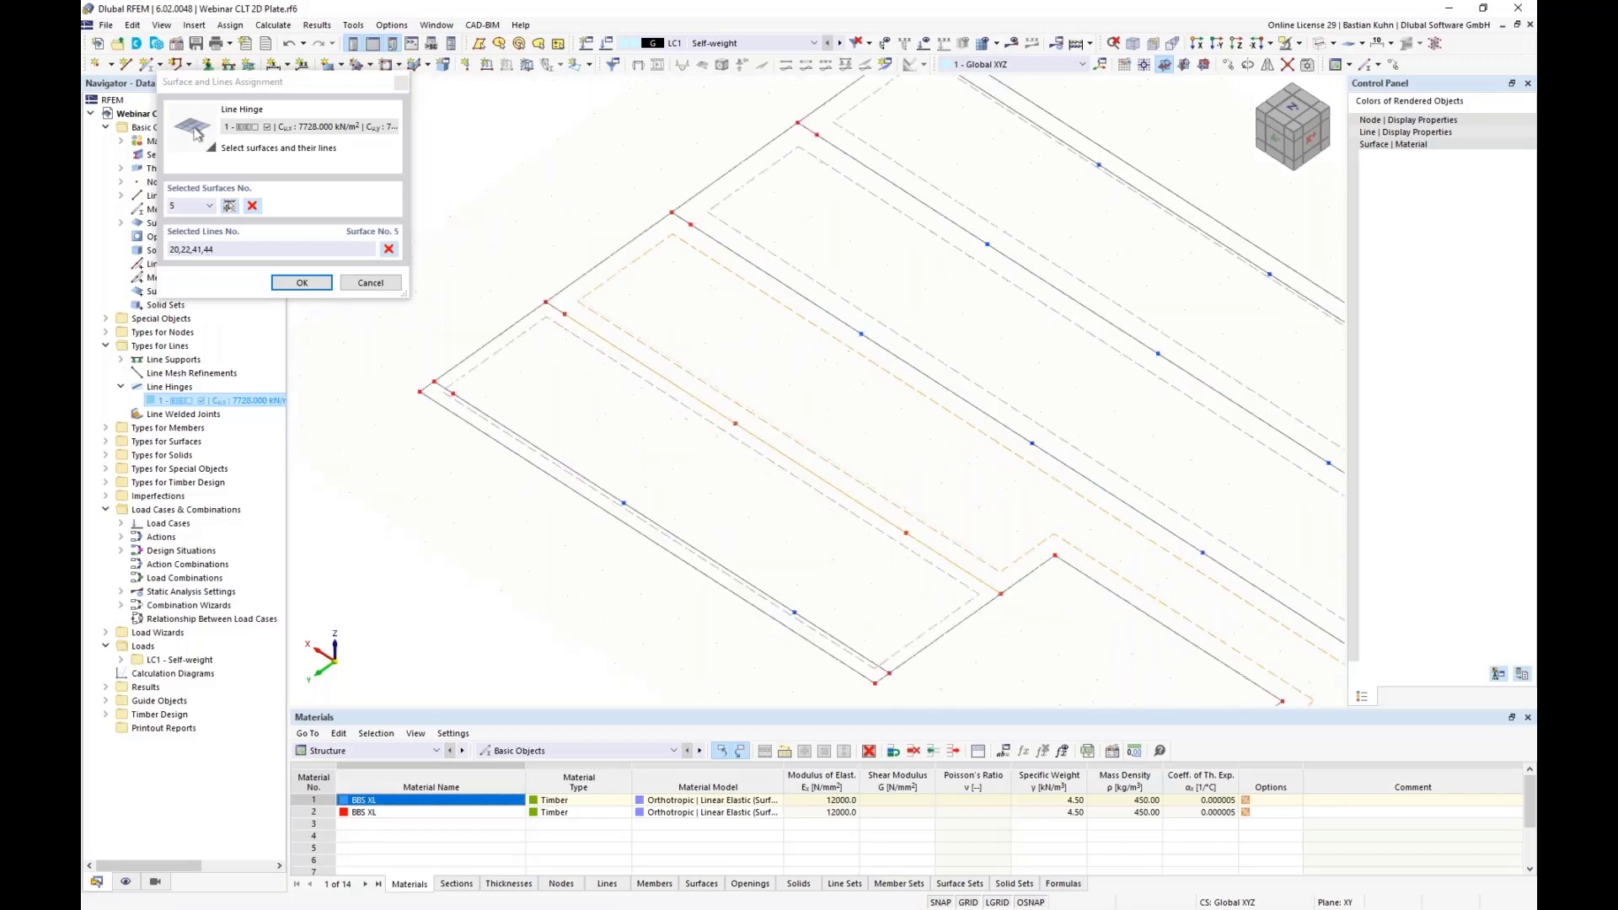
scroll(589, 328, "up", 3)
left_click(535, 293)
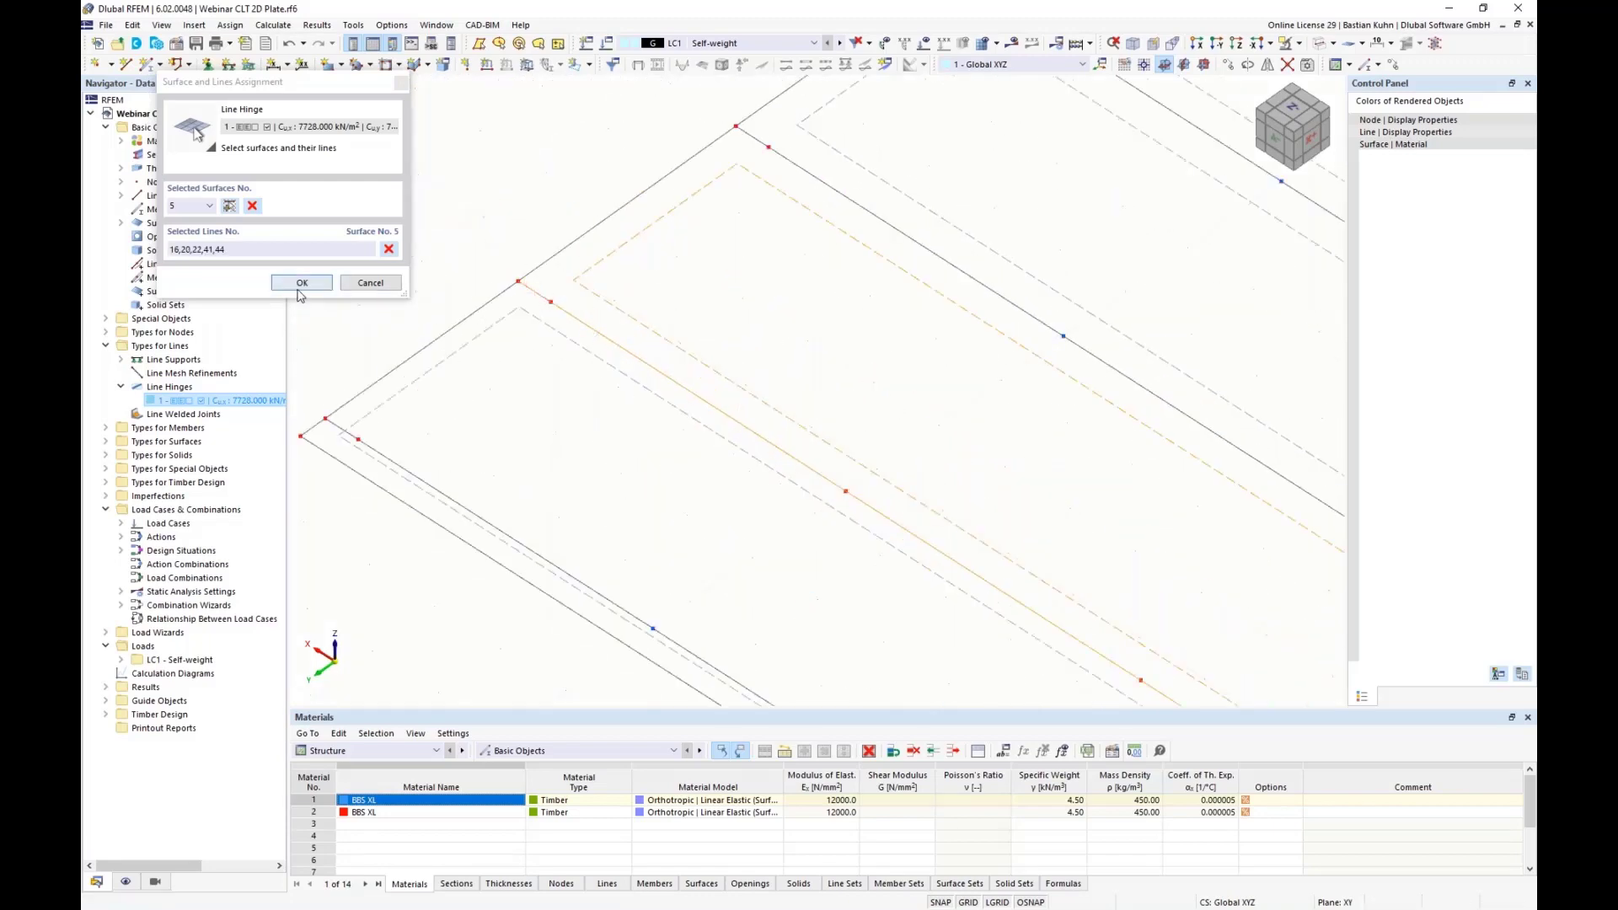
left_click(302, 283)
Enlarge the graphic symbols of the line hinges in the model view
left_click(1232, 772)
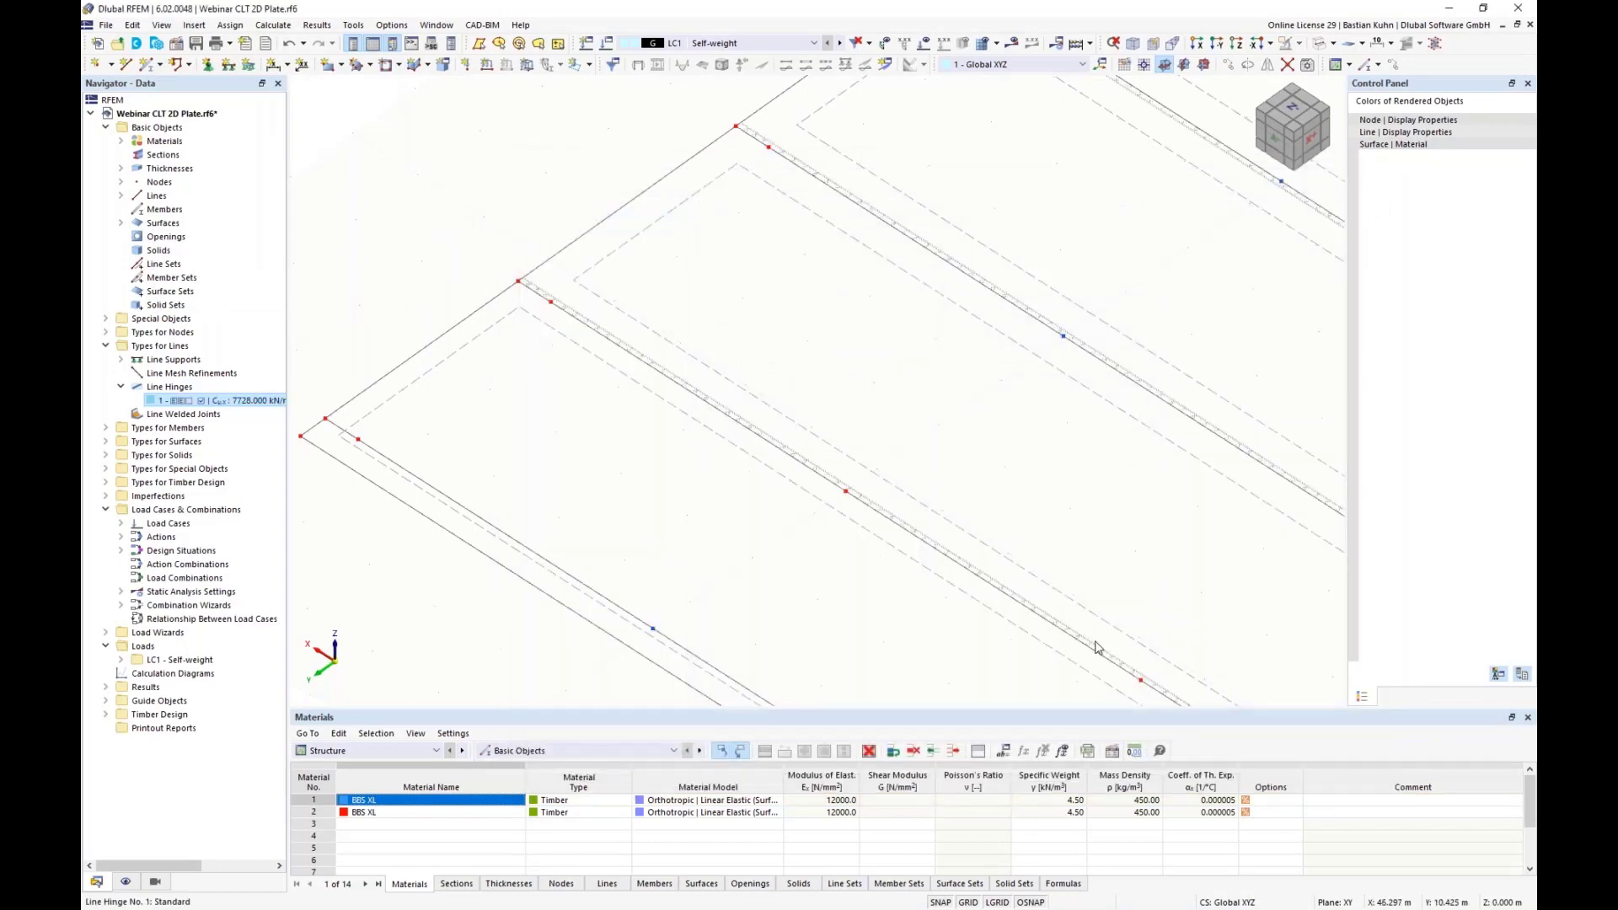
right_click(800, 459)
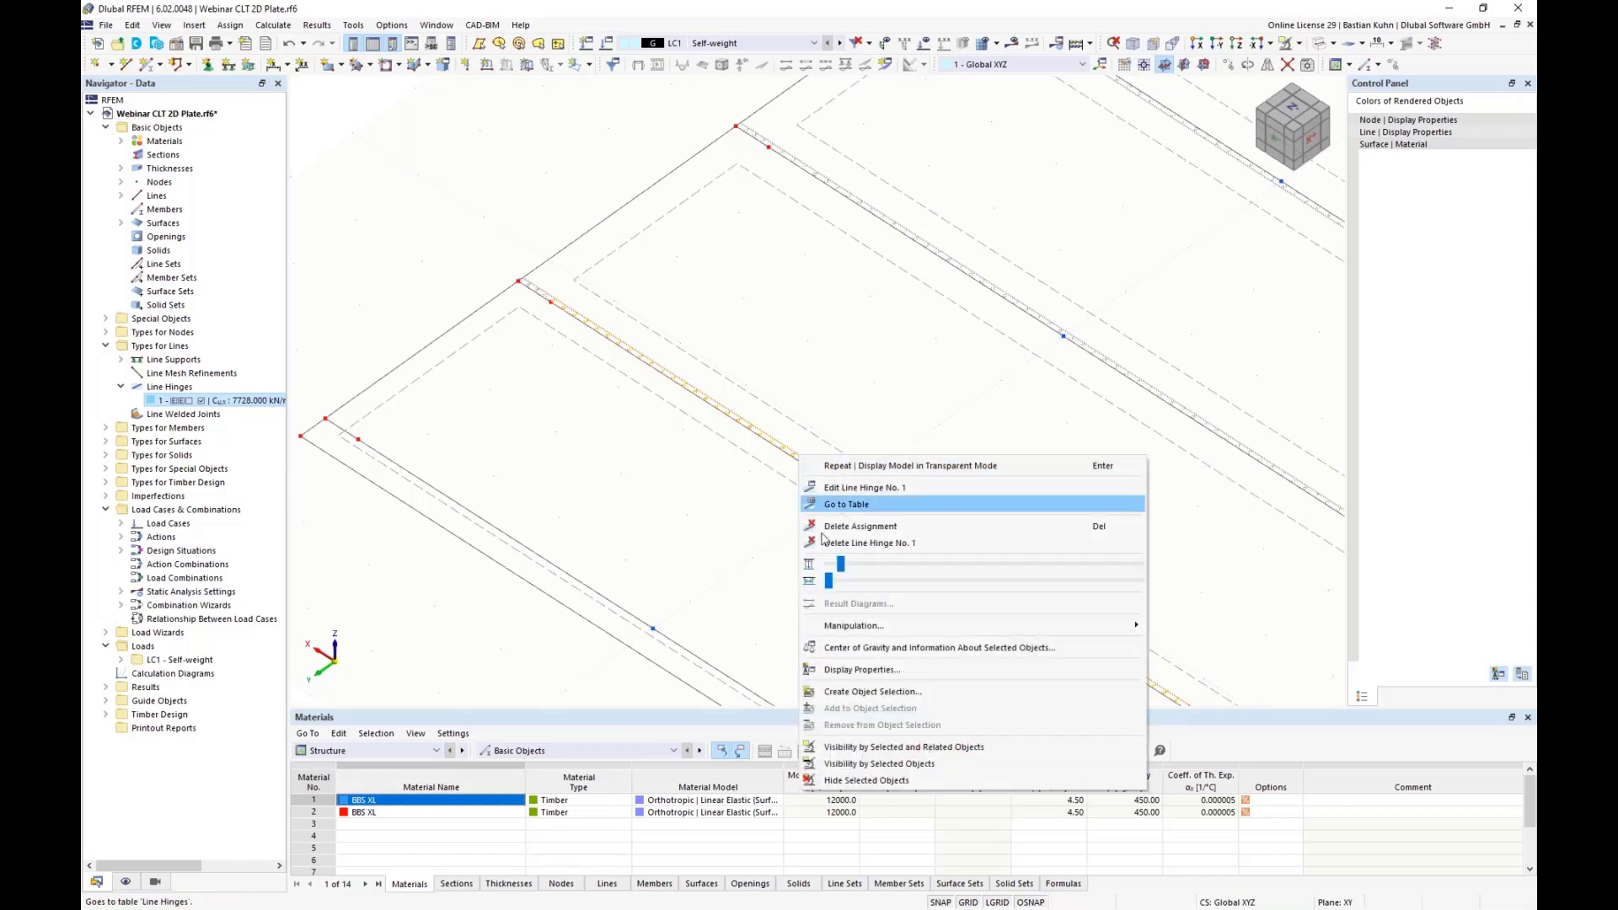
left_click_drag(840, 564, 884, 567)
left_click(706, 522)
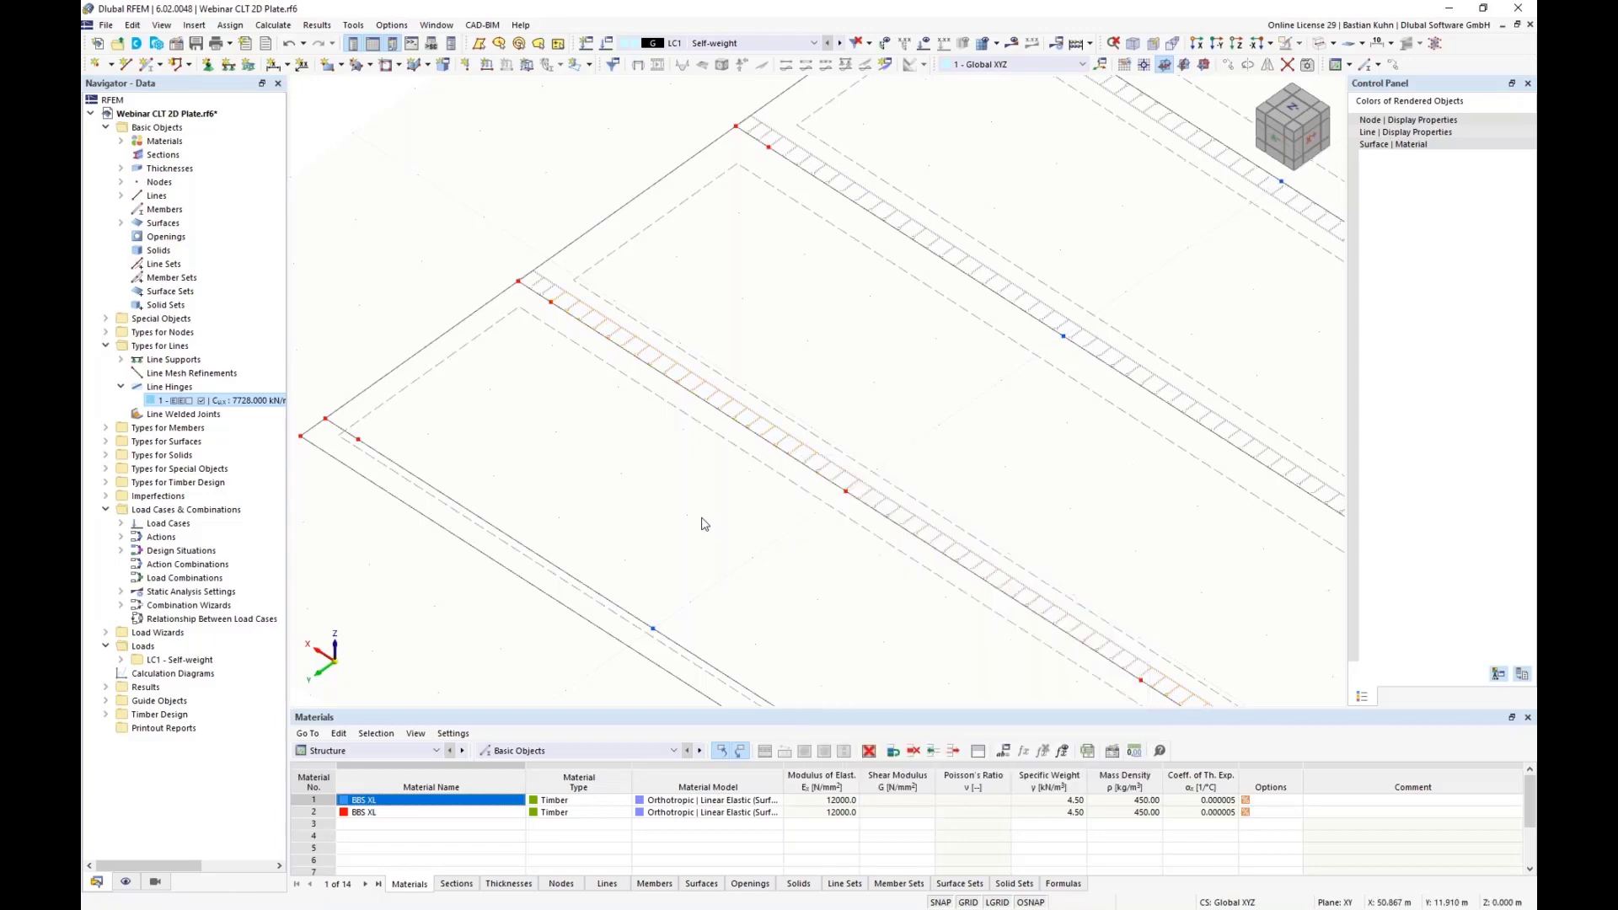
In a Z-direction view, set up the Hinged nodal support to fix only u_Z, releasing u_X, u_Y and φ_Z, and start placing it
left_click(1236, 43)
scroll(1049, 337, "down", 2)
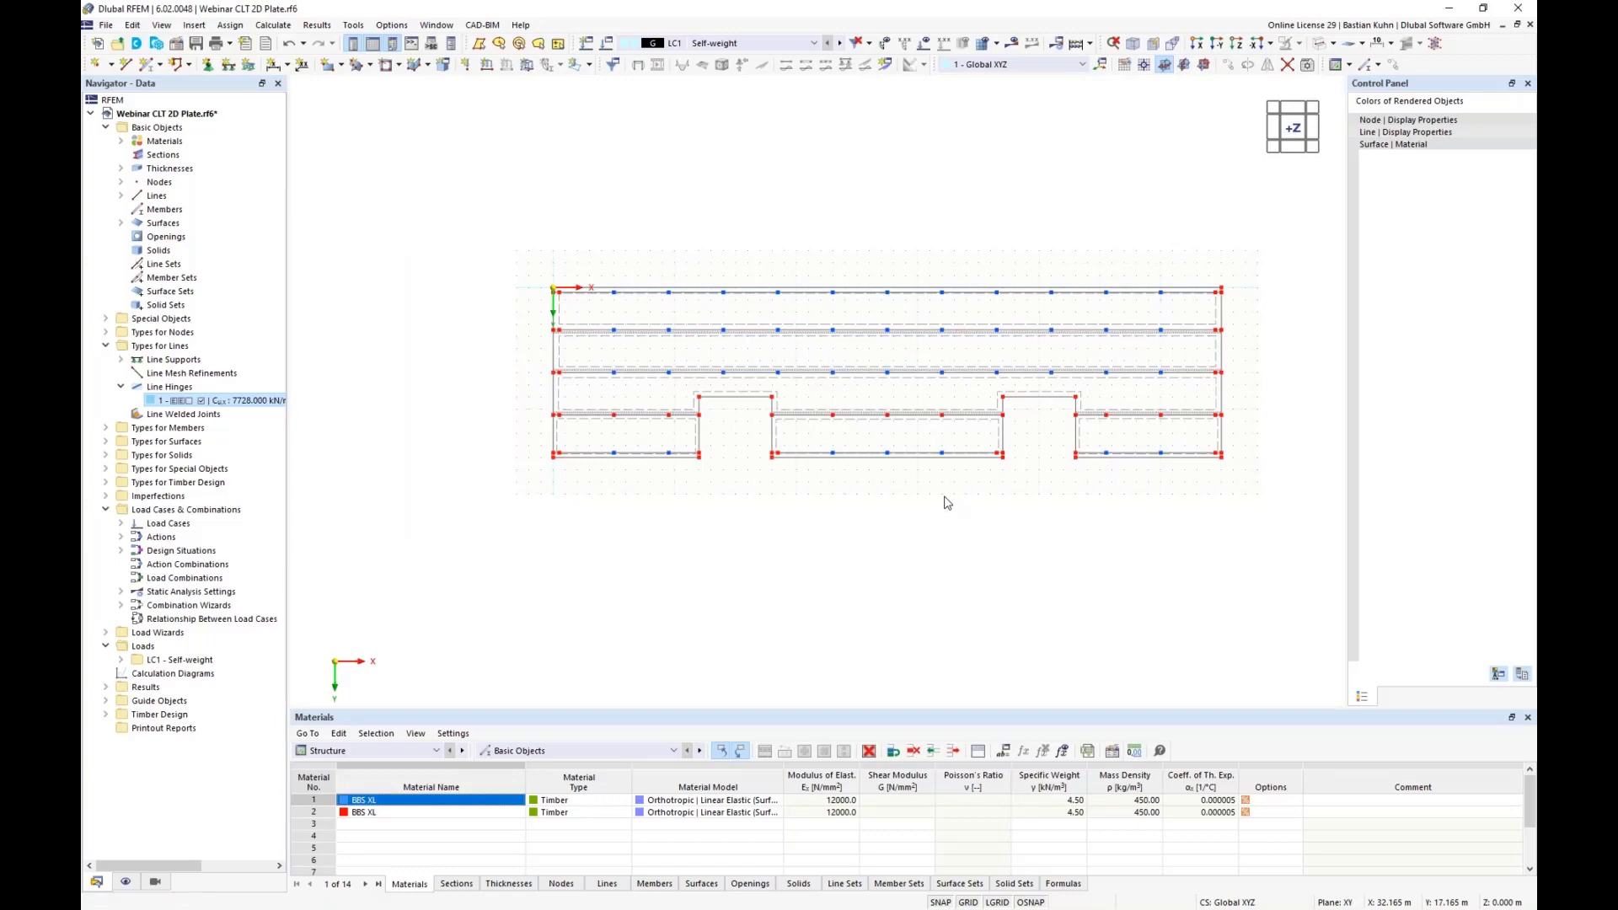
left_click(208, 64)
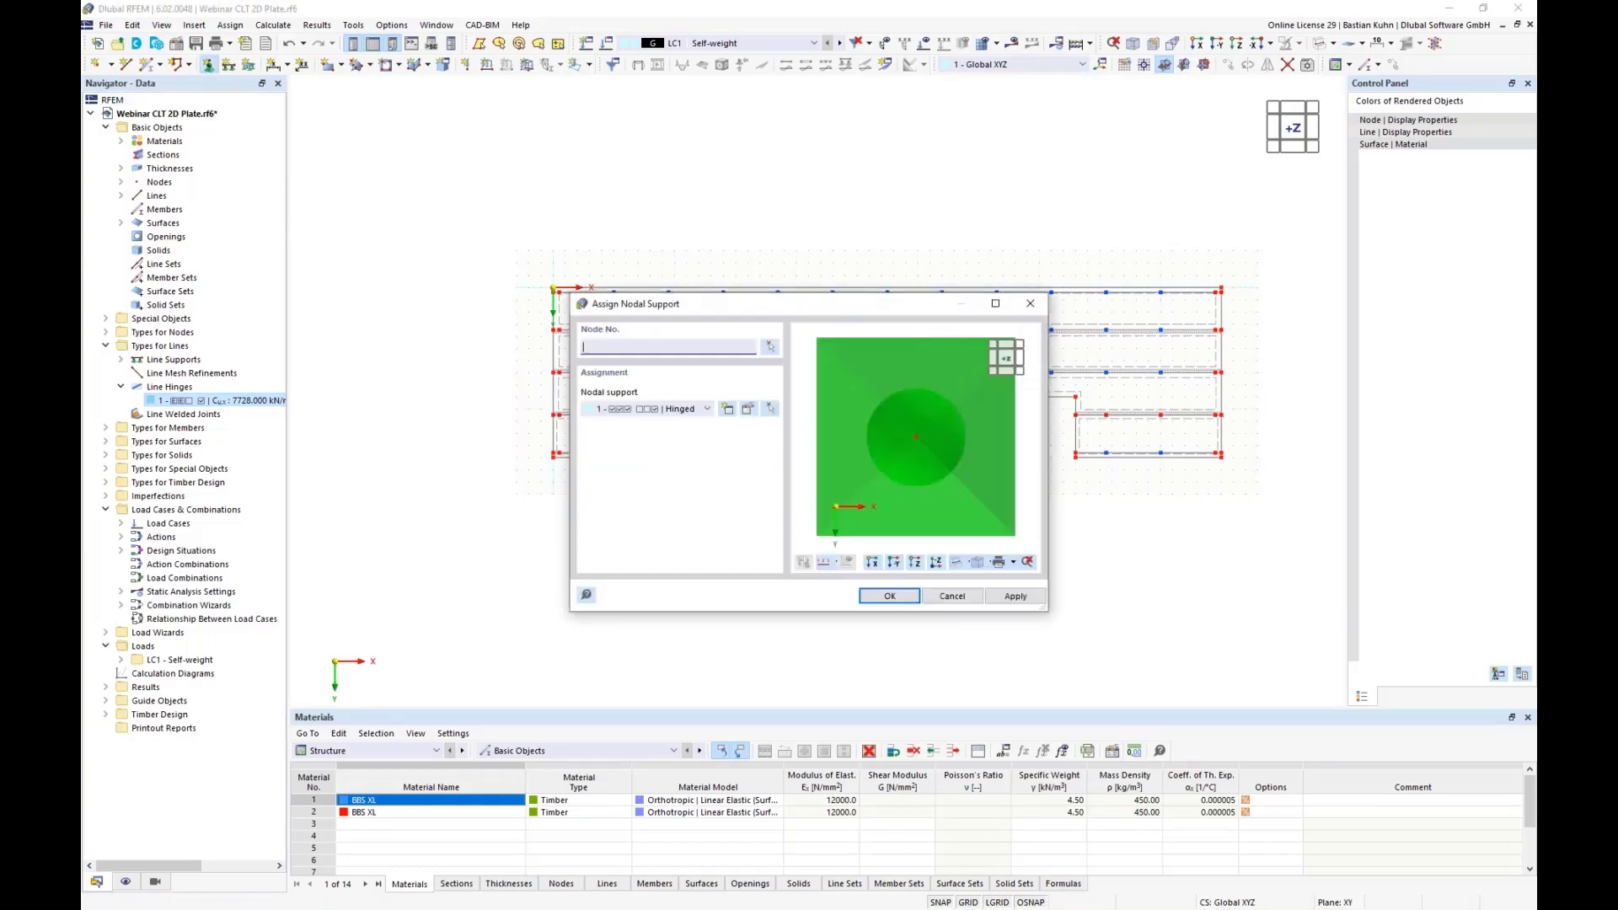
left_click(749, 410)
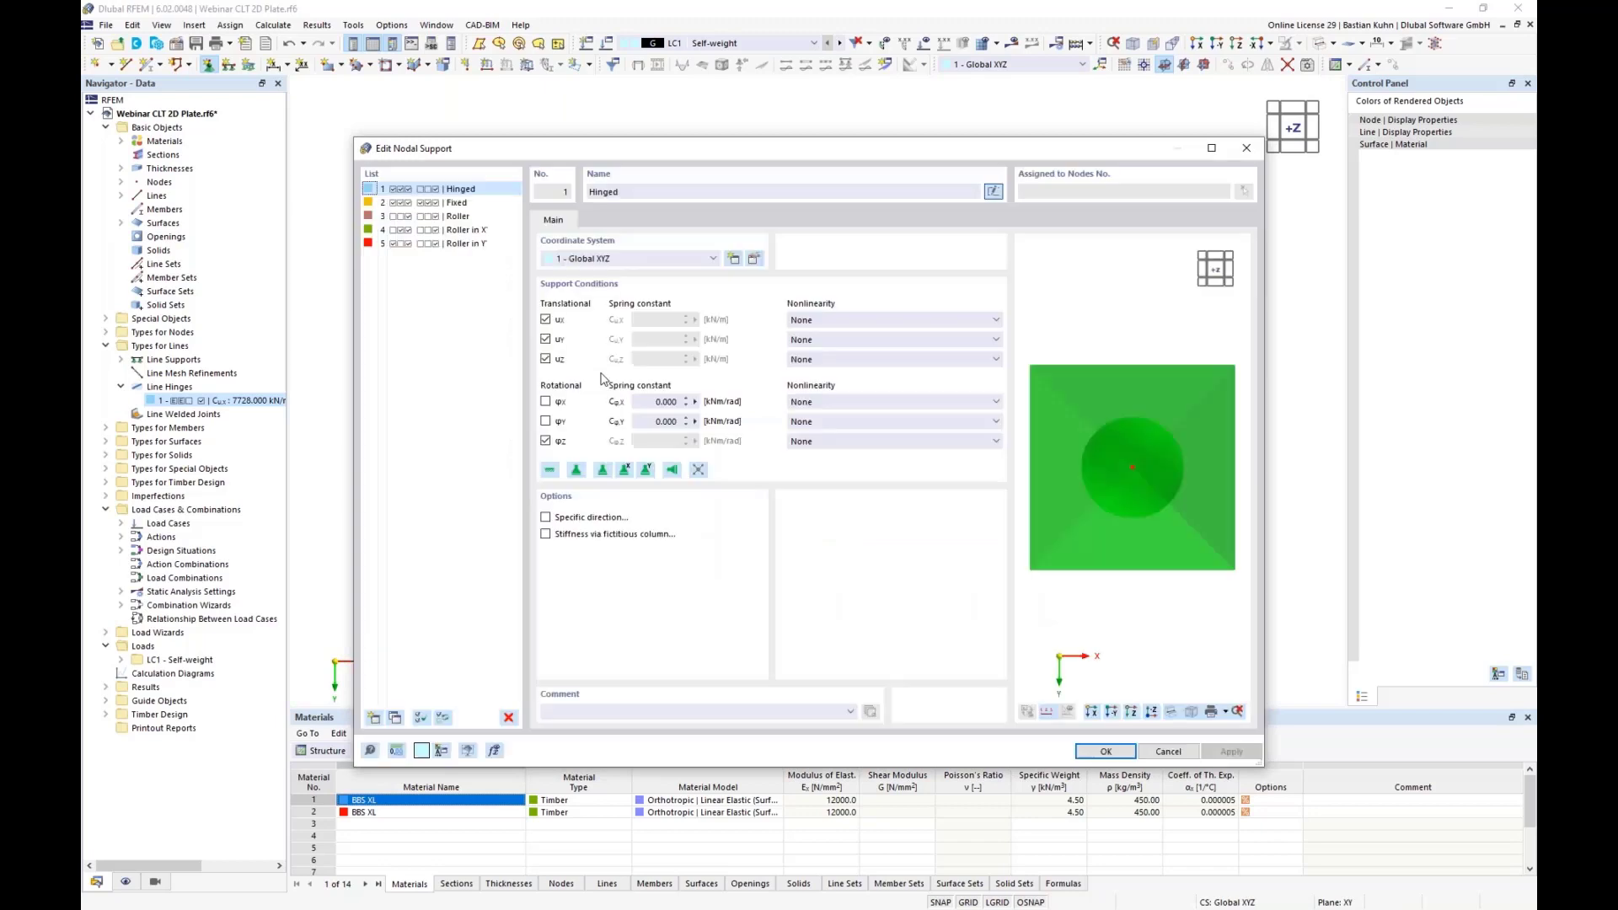
left_click(548, 321)
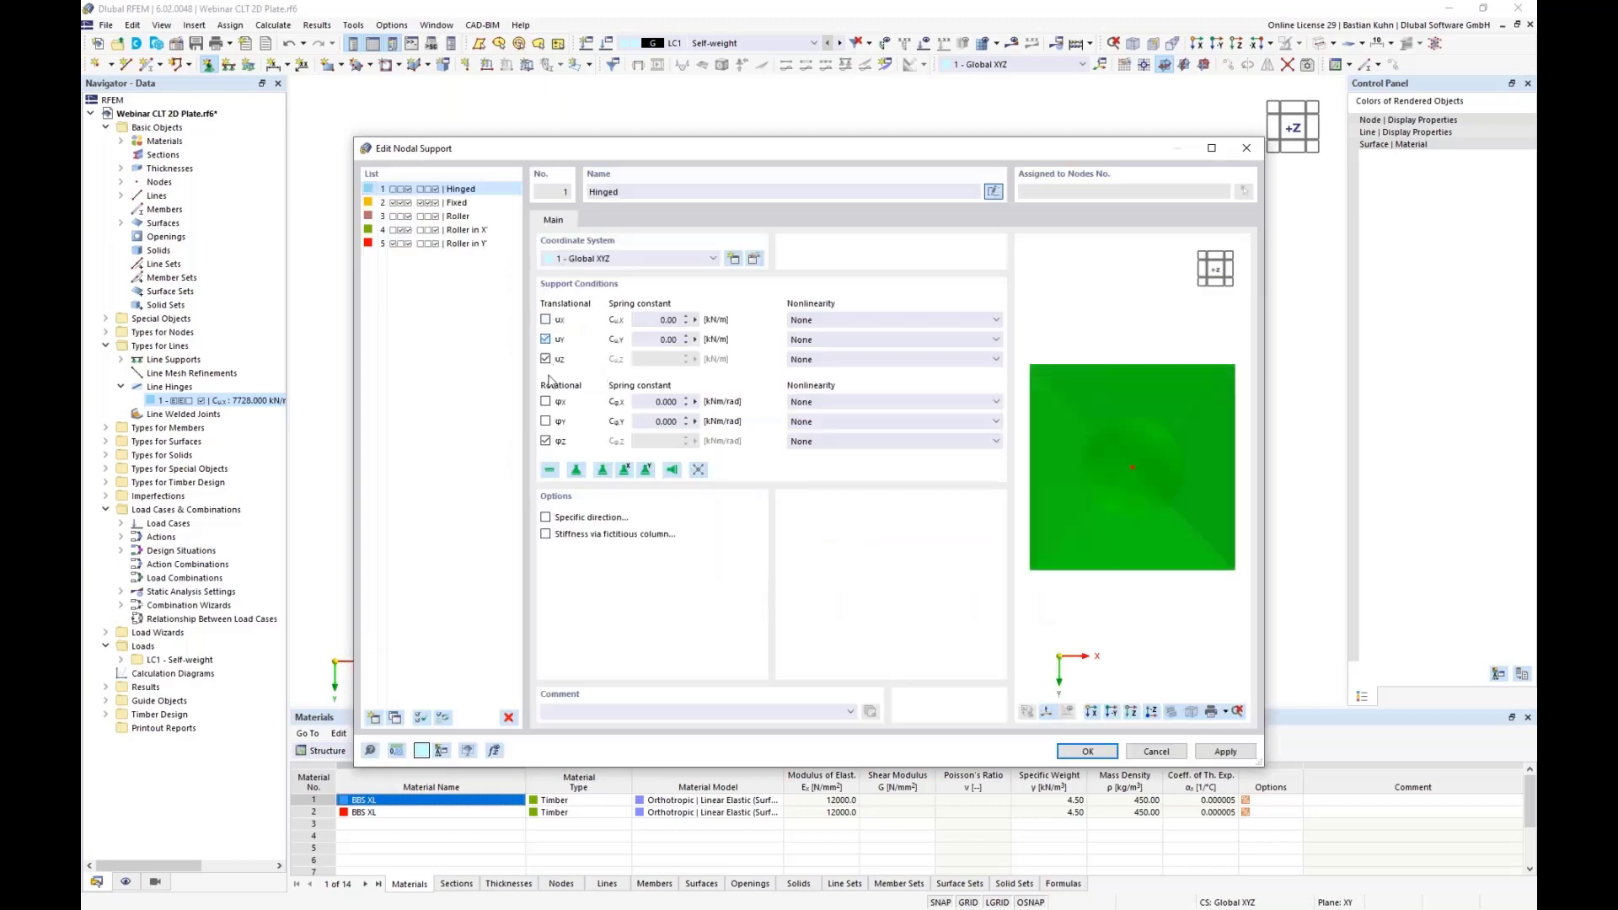
left_click(546, 442)
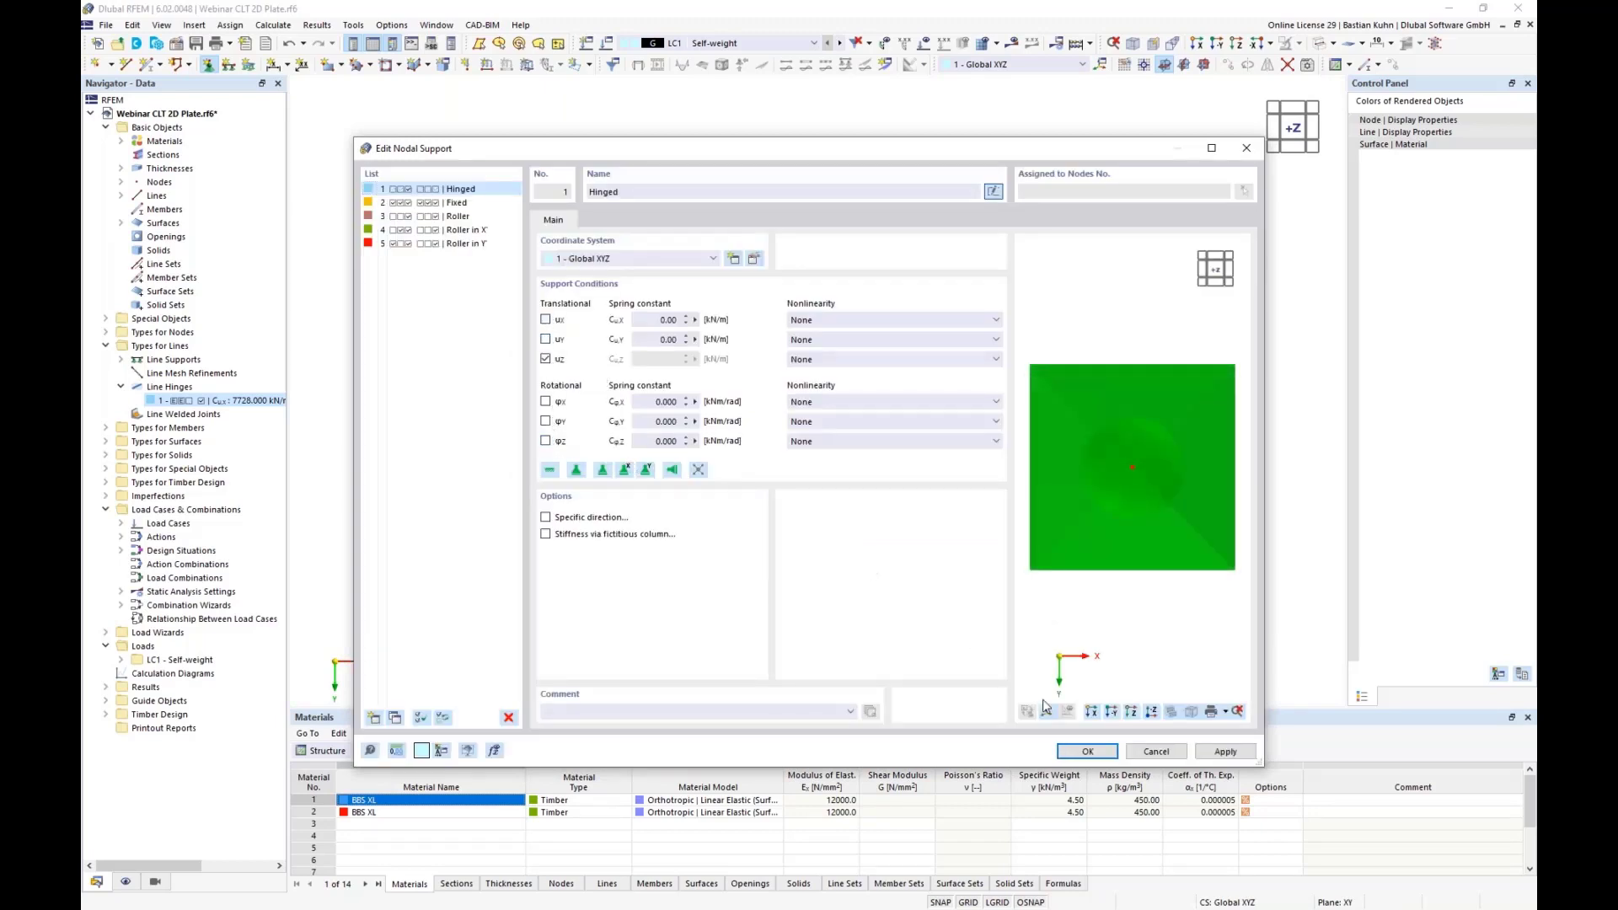
left_click(1085, 752)
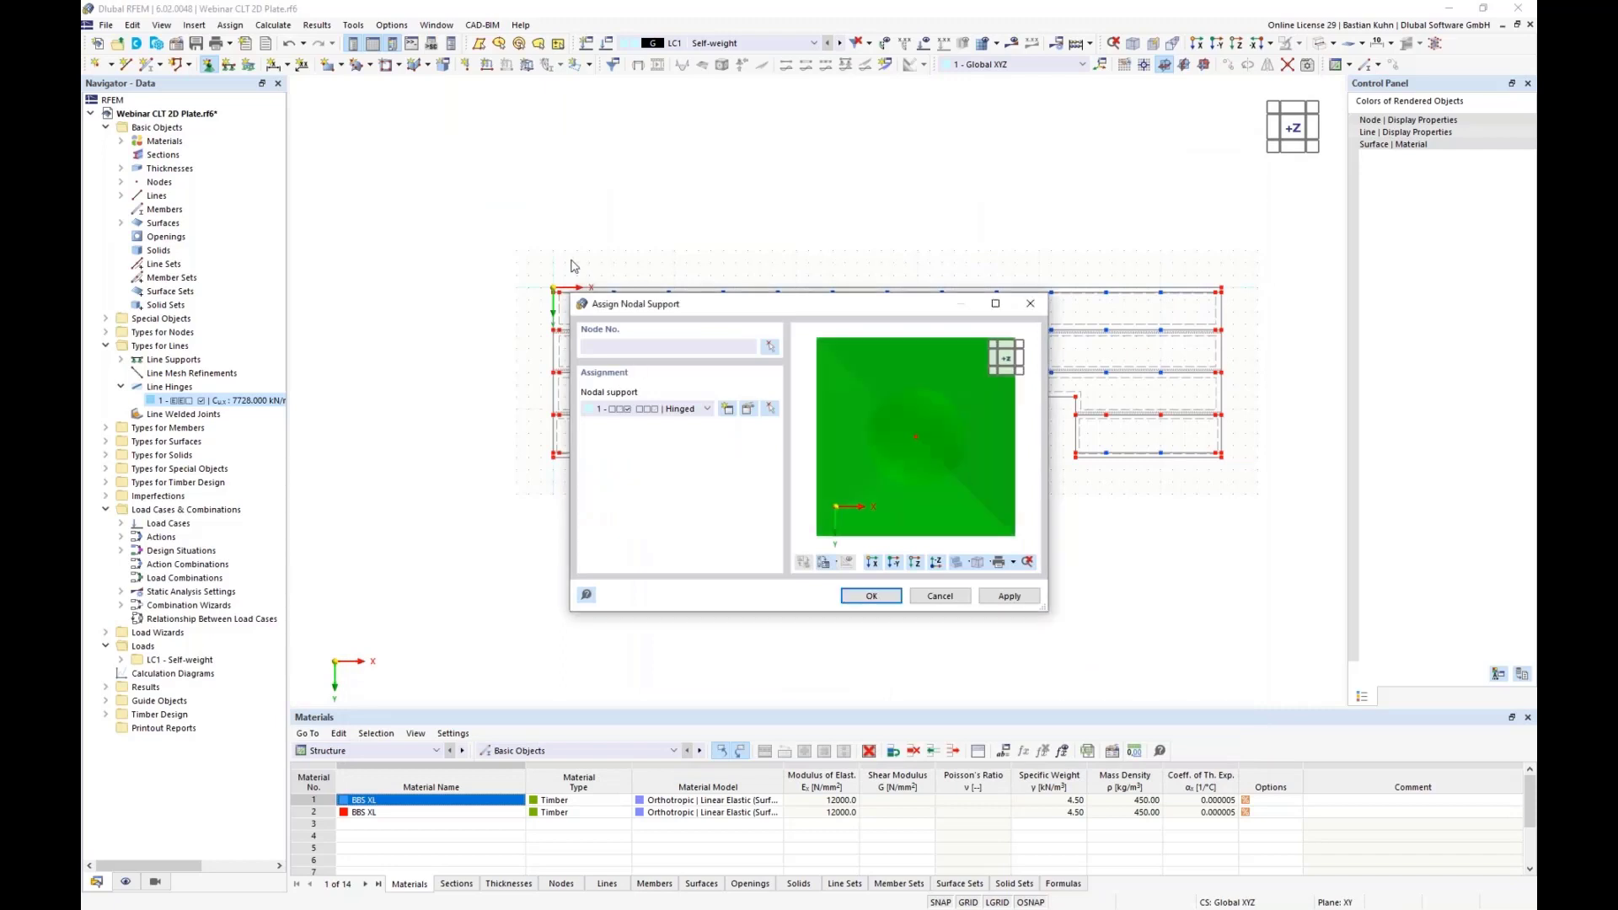
key("Return")
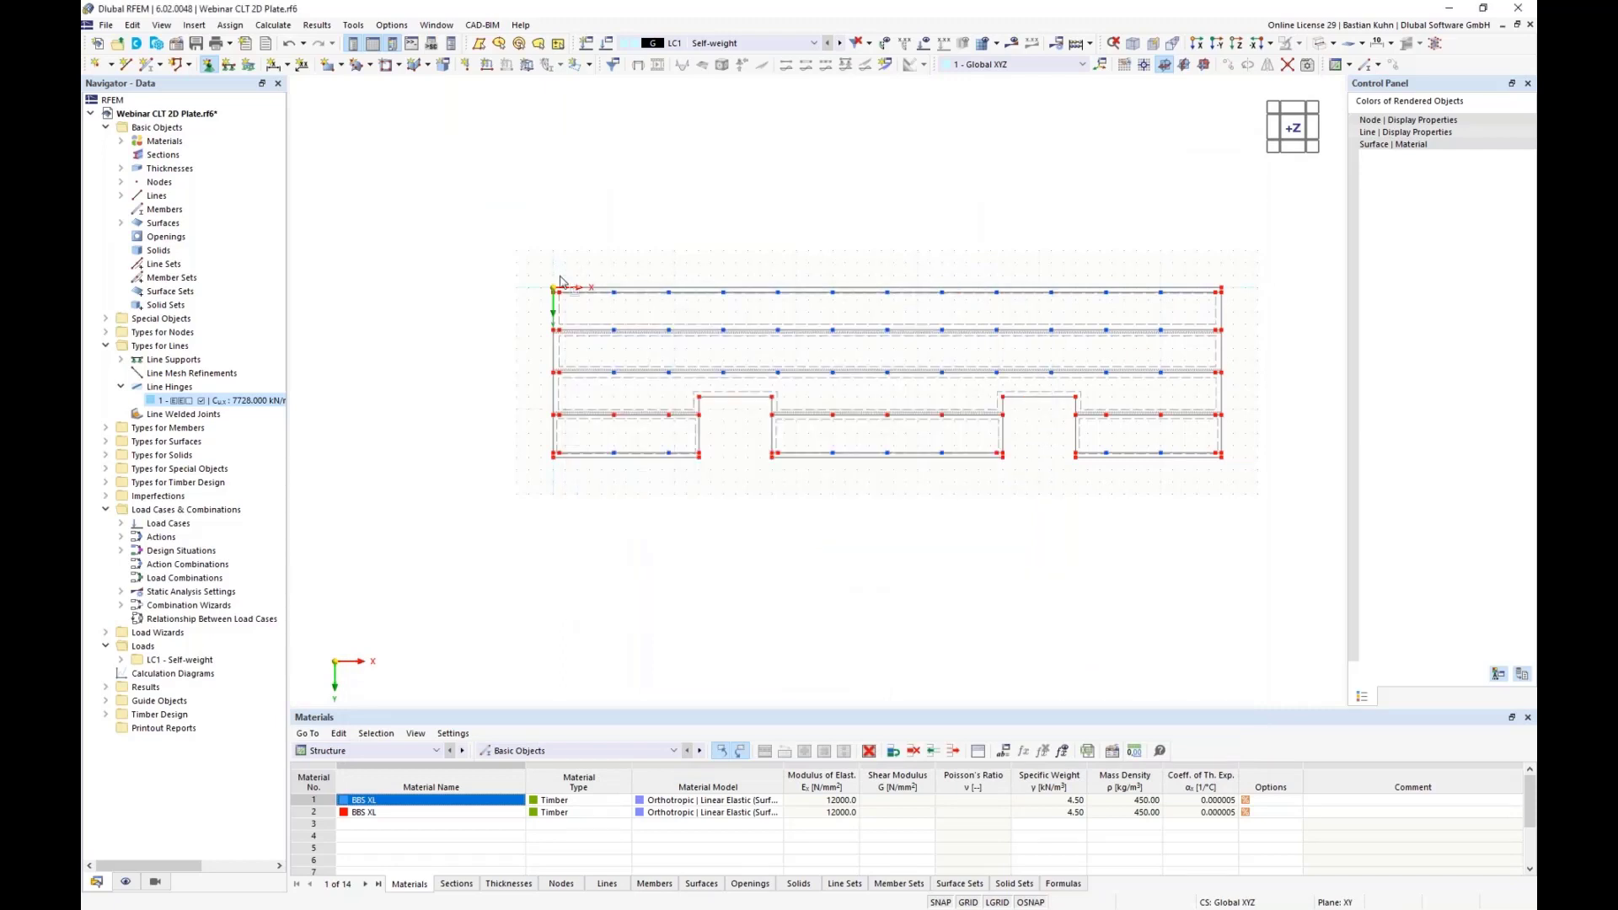
Assign the nodal support to the nodes along the three full-length strip rows and to the nodes of the three short strips between the recesses
left_click_drag(557, 269, 1226, 395)
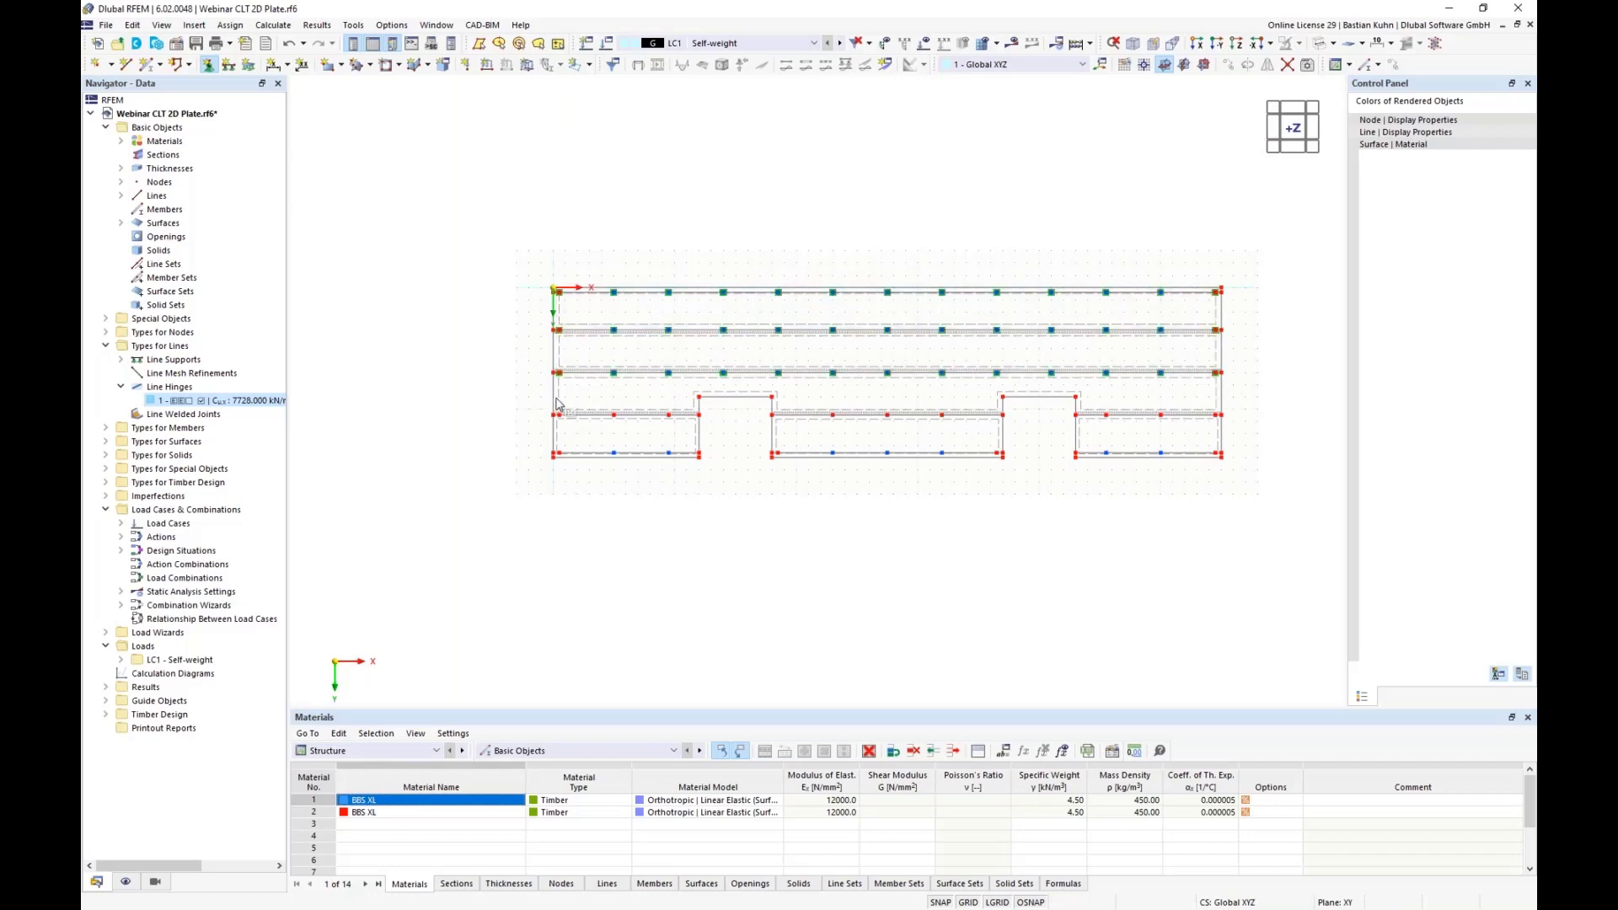
left_click_drag(554, 394, 677, 498)
left_click_drag(822, 411, 992, 495)
left_click_drag(1096, 410, 1178, 505)
key("Escape")
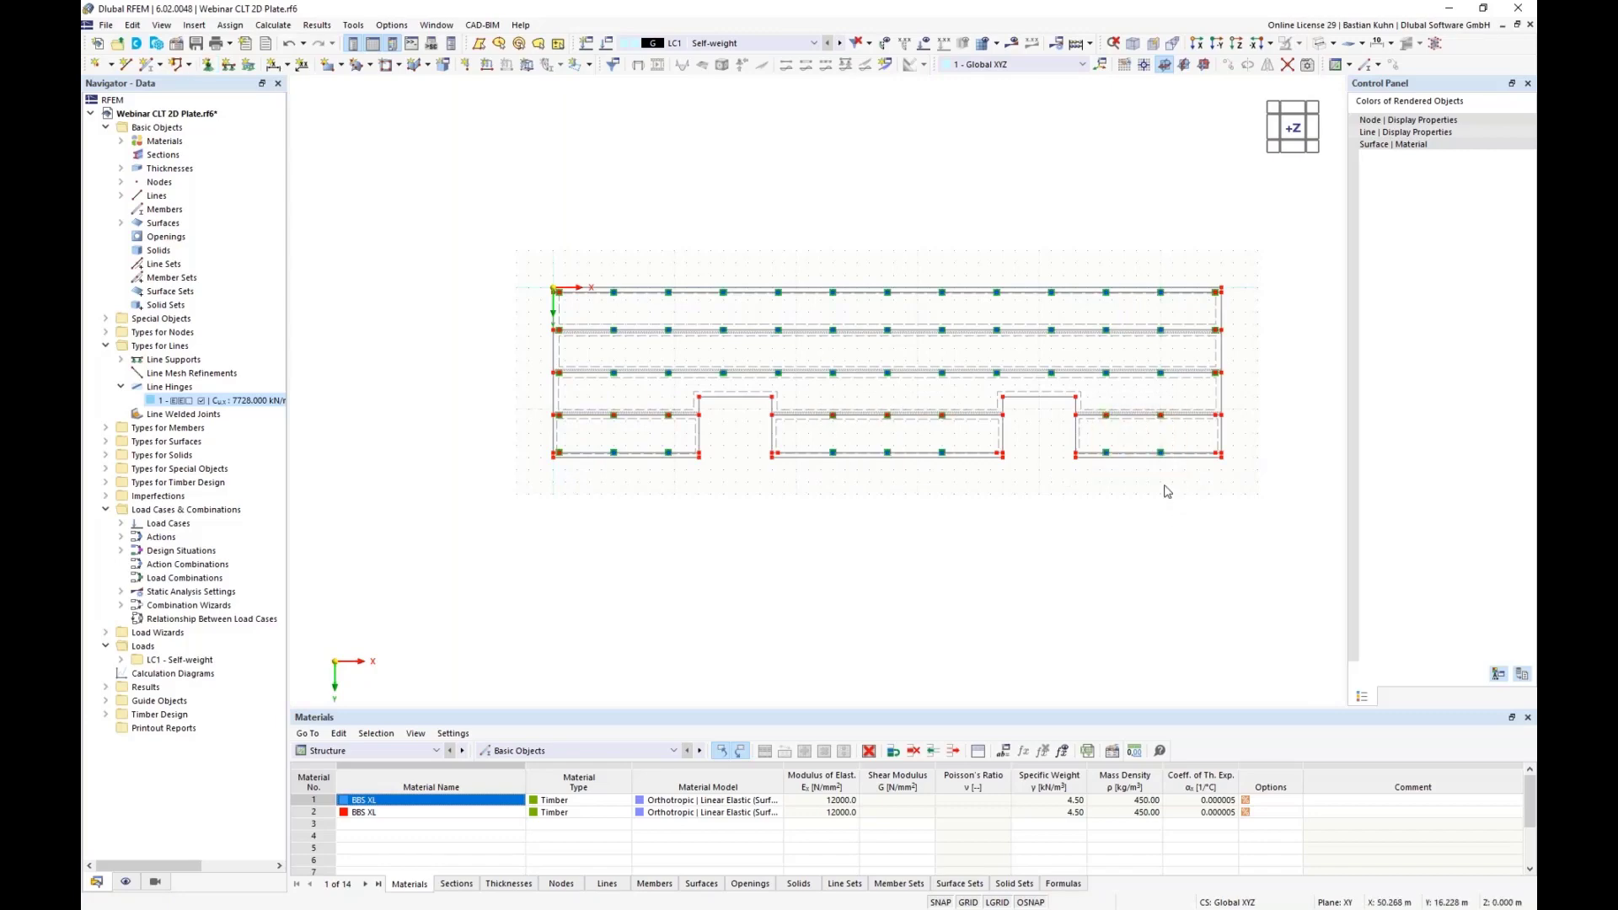
Adjust the display size of the nodal support symbols and check the supports in a tilted 3D view
middle_click_drag(1145, 477, 1097, 310)
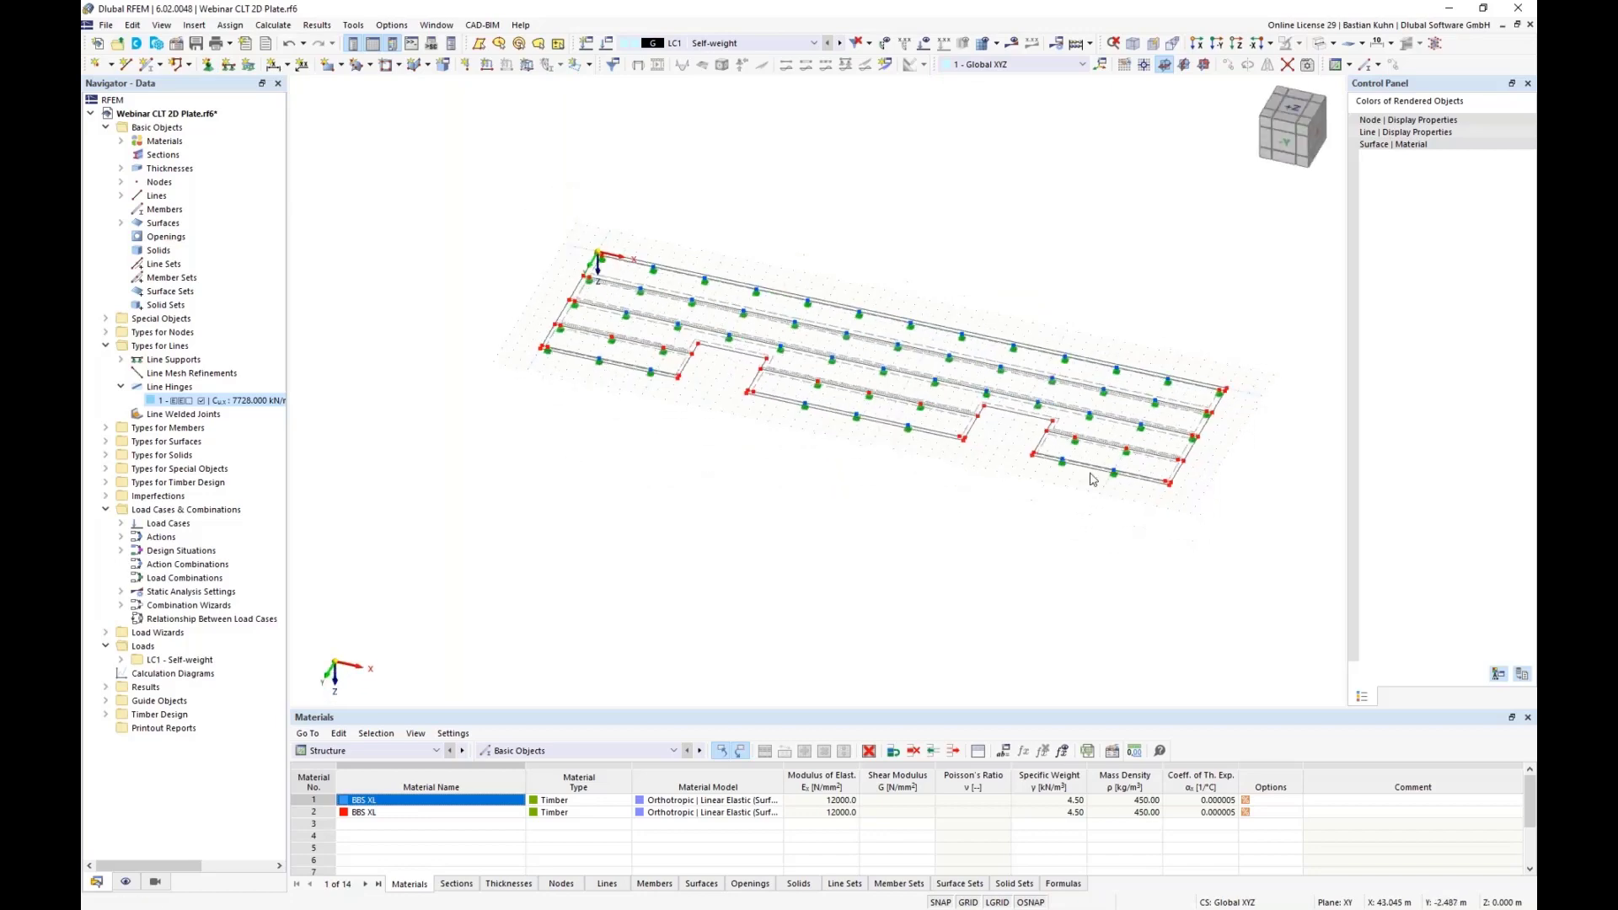
scroll(1101, 483, "up", 3)
right_click(1129, 466)
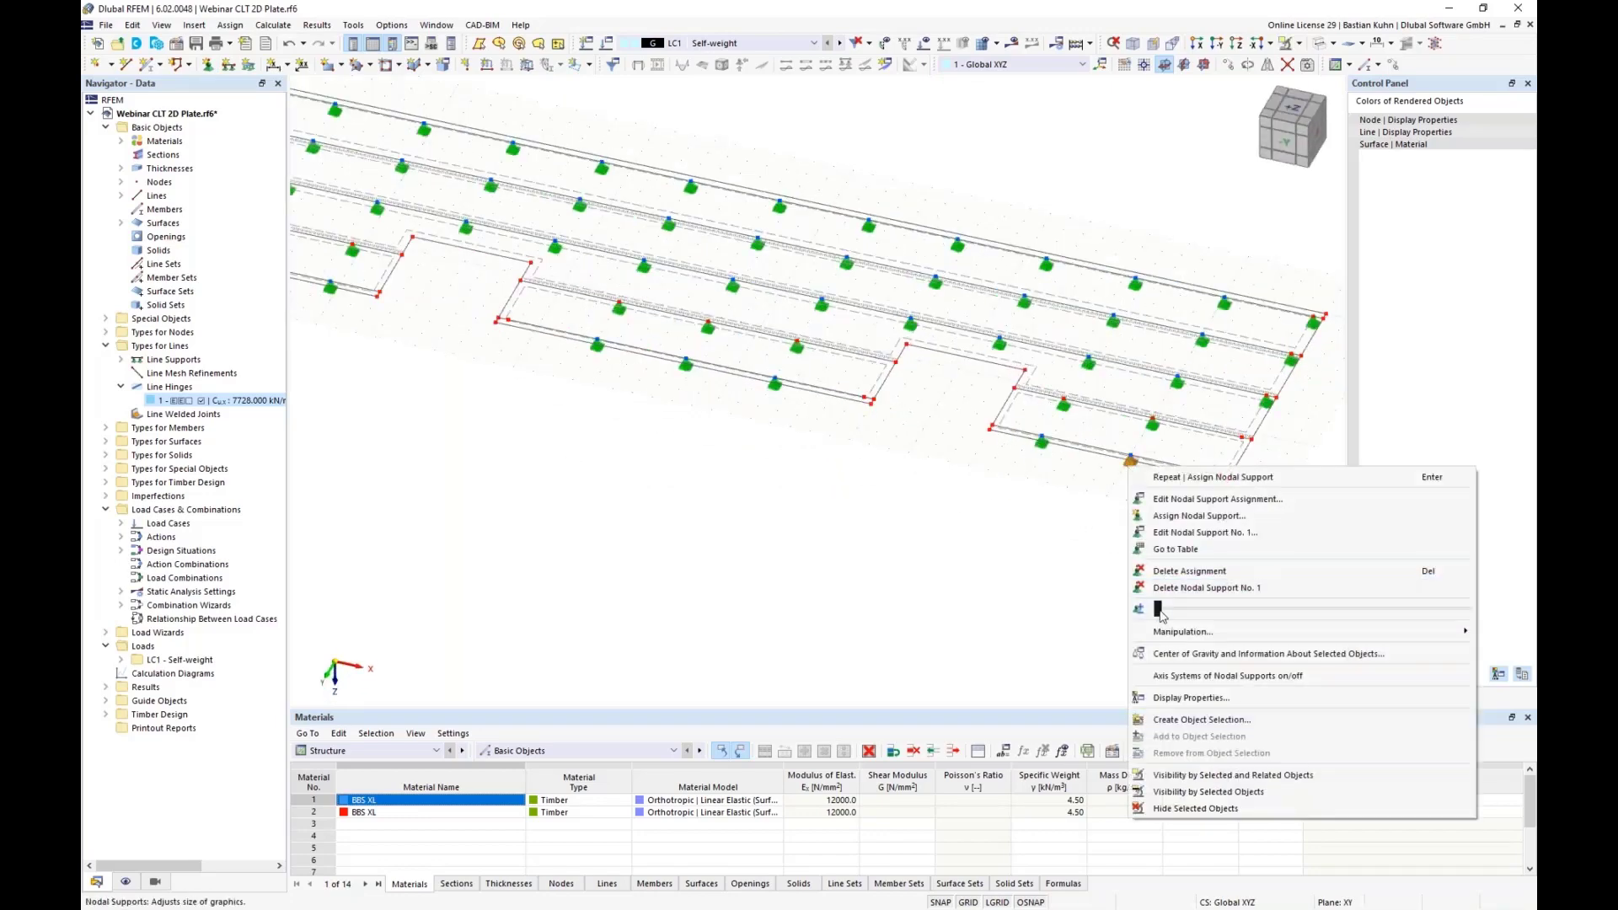
left_click(936, 614)
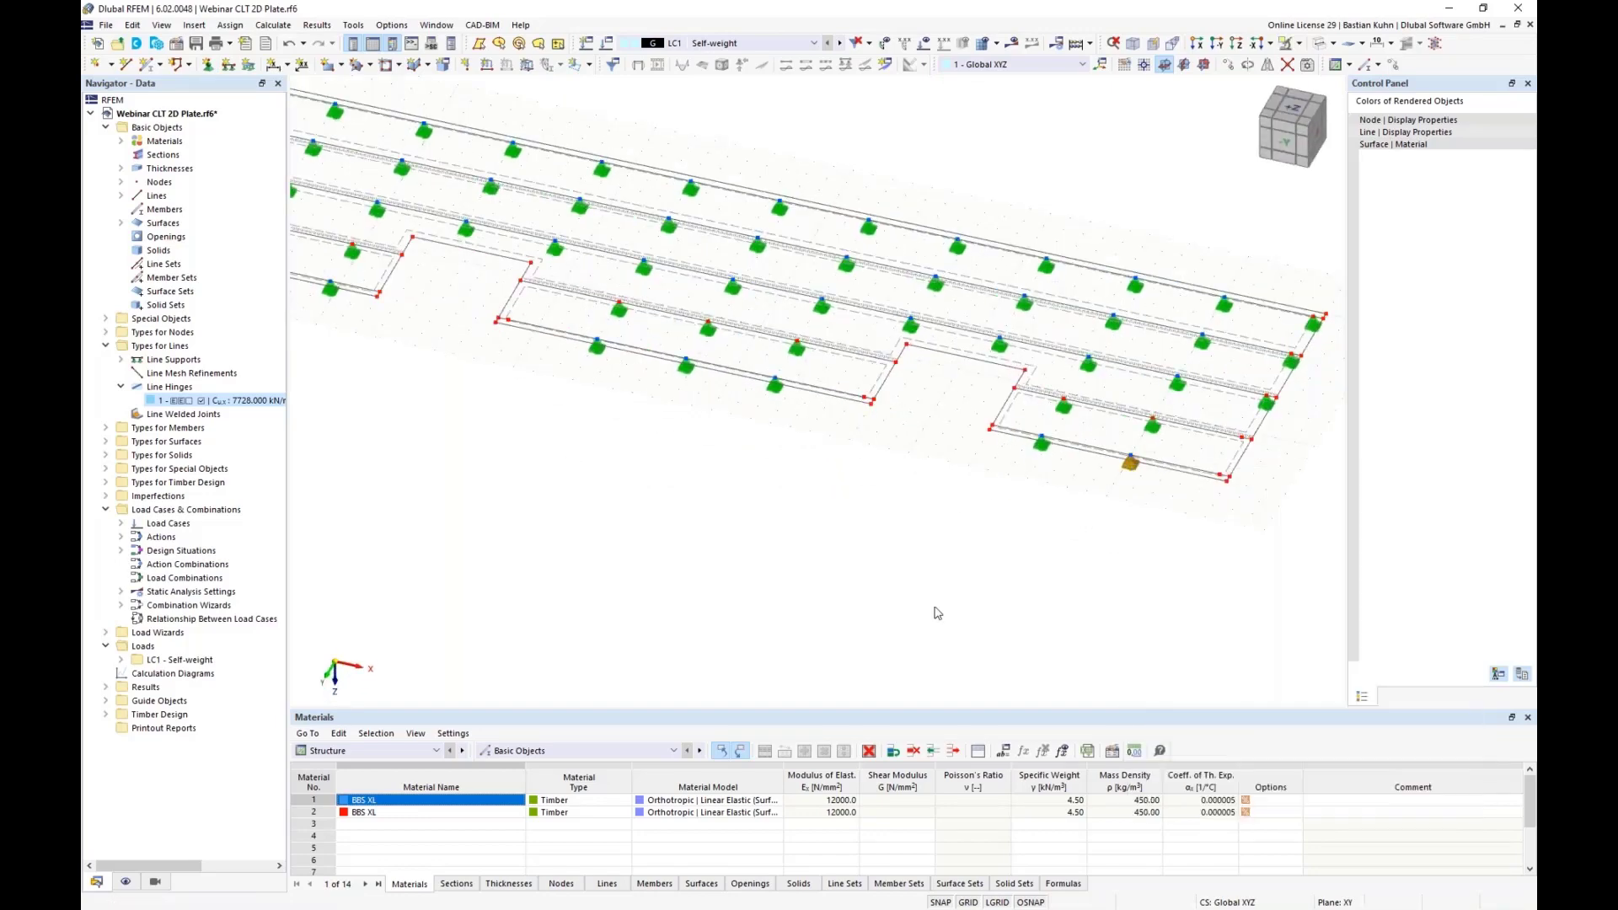
left_click(882, 456)
scroll(883, 455, "down", 3)
middle_click_drag(837, 460, 910, 493)
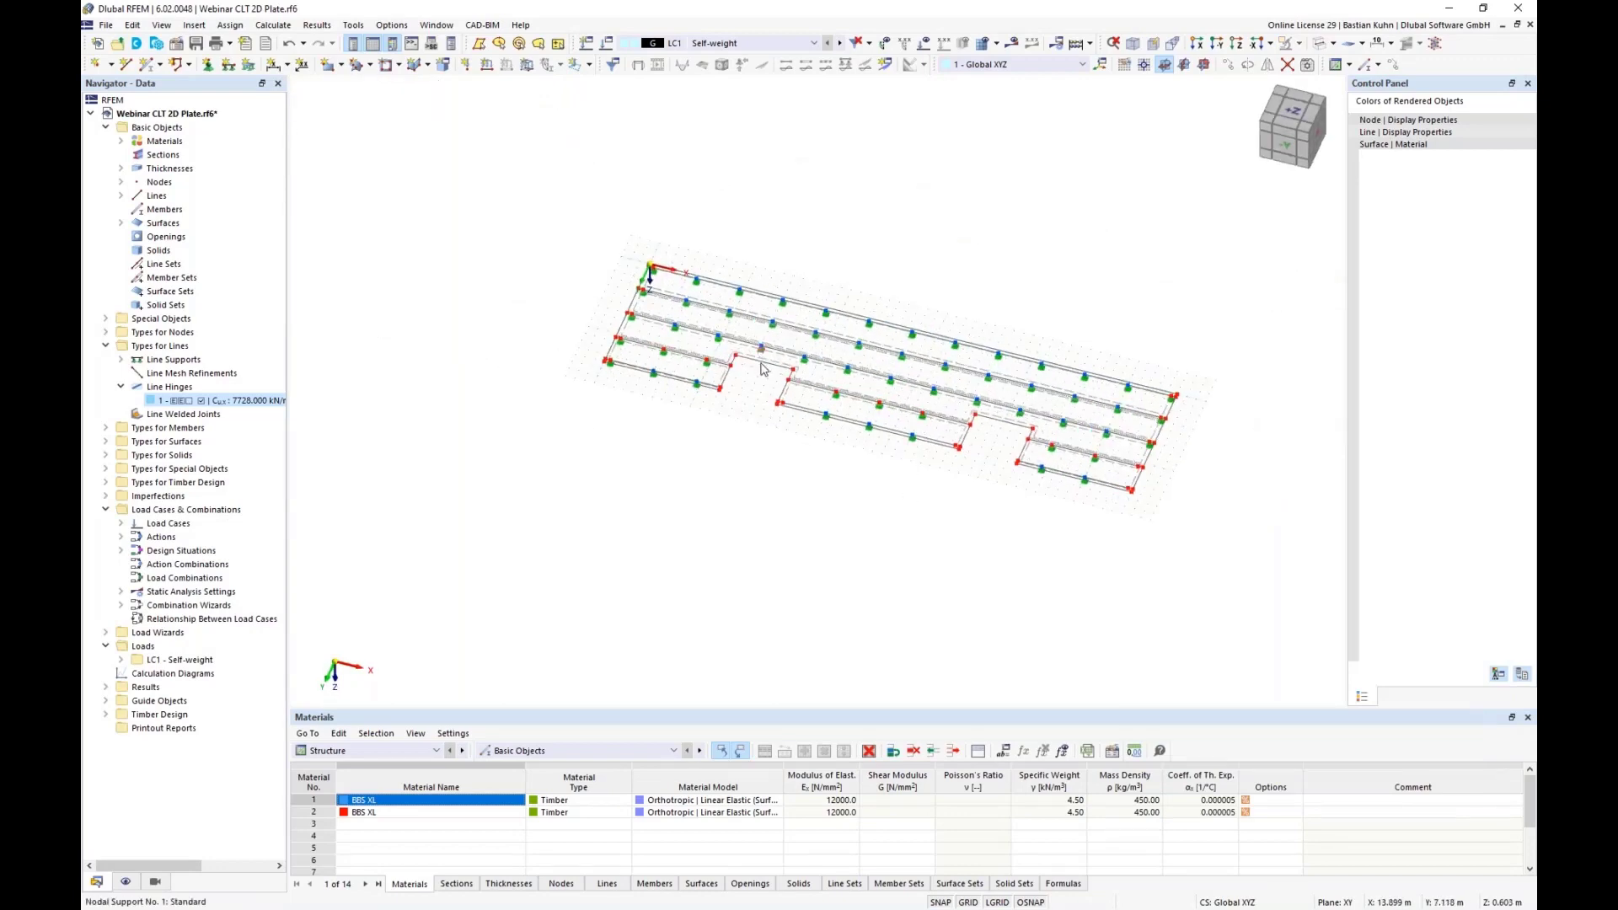
scroll(750, 388, "up", 2)
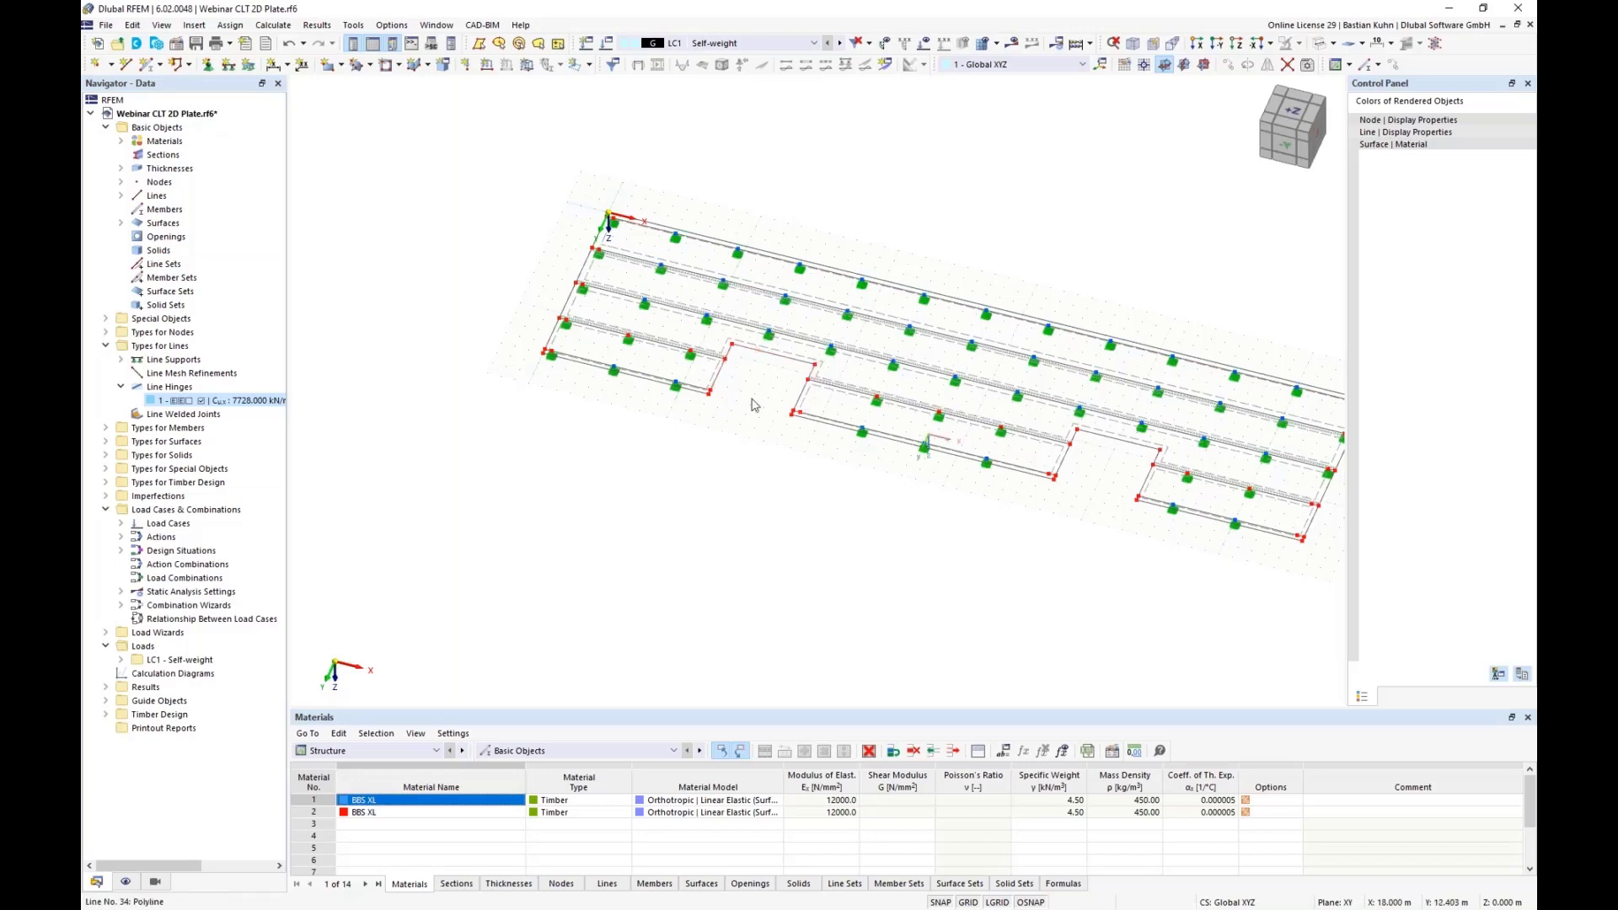
Set the Hinged line support to the Local xyz coordinate system and release u_x and u_y, keeping only u_z fixed
left_click(228, 67)
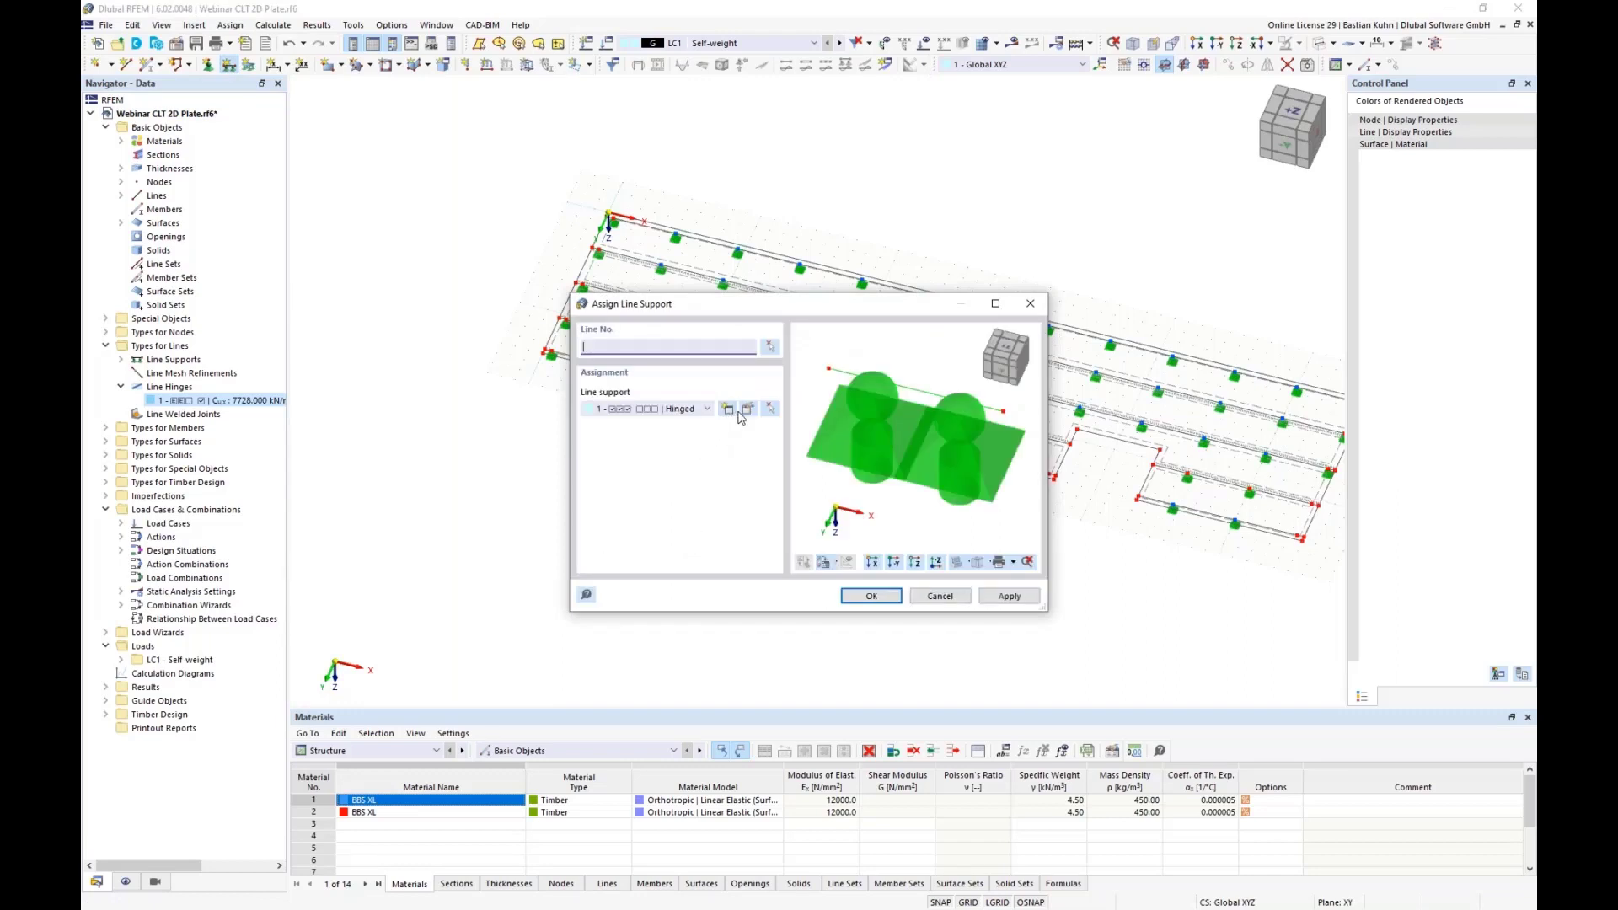
left_click(747, 412)
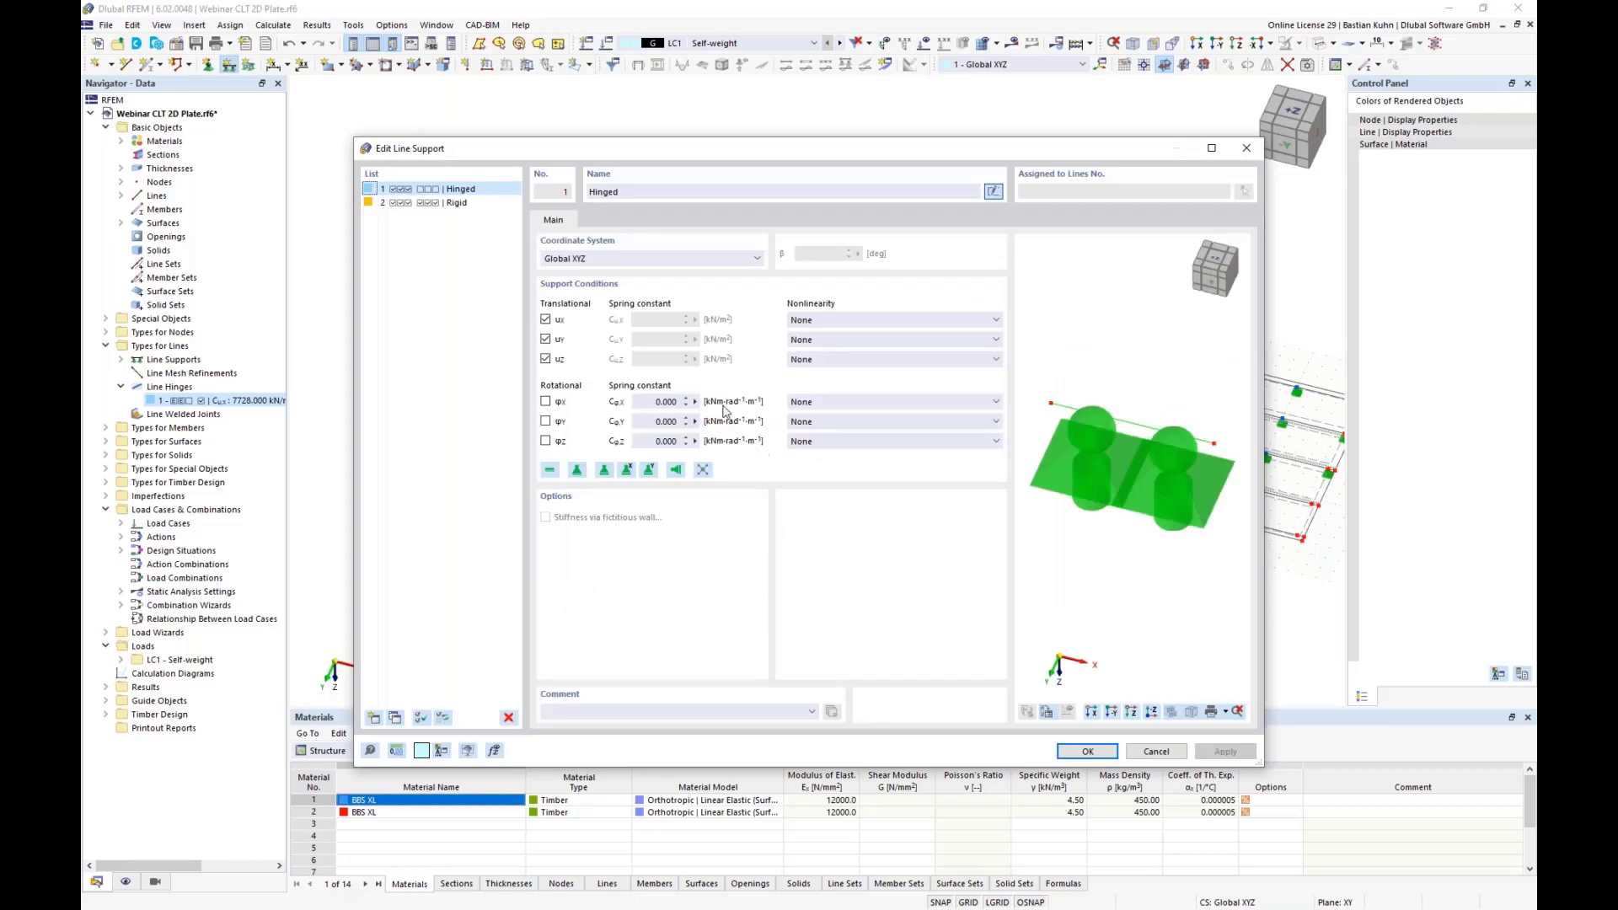
left_click(545, 339)
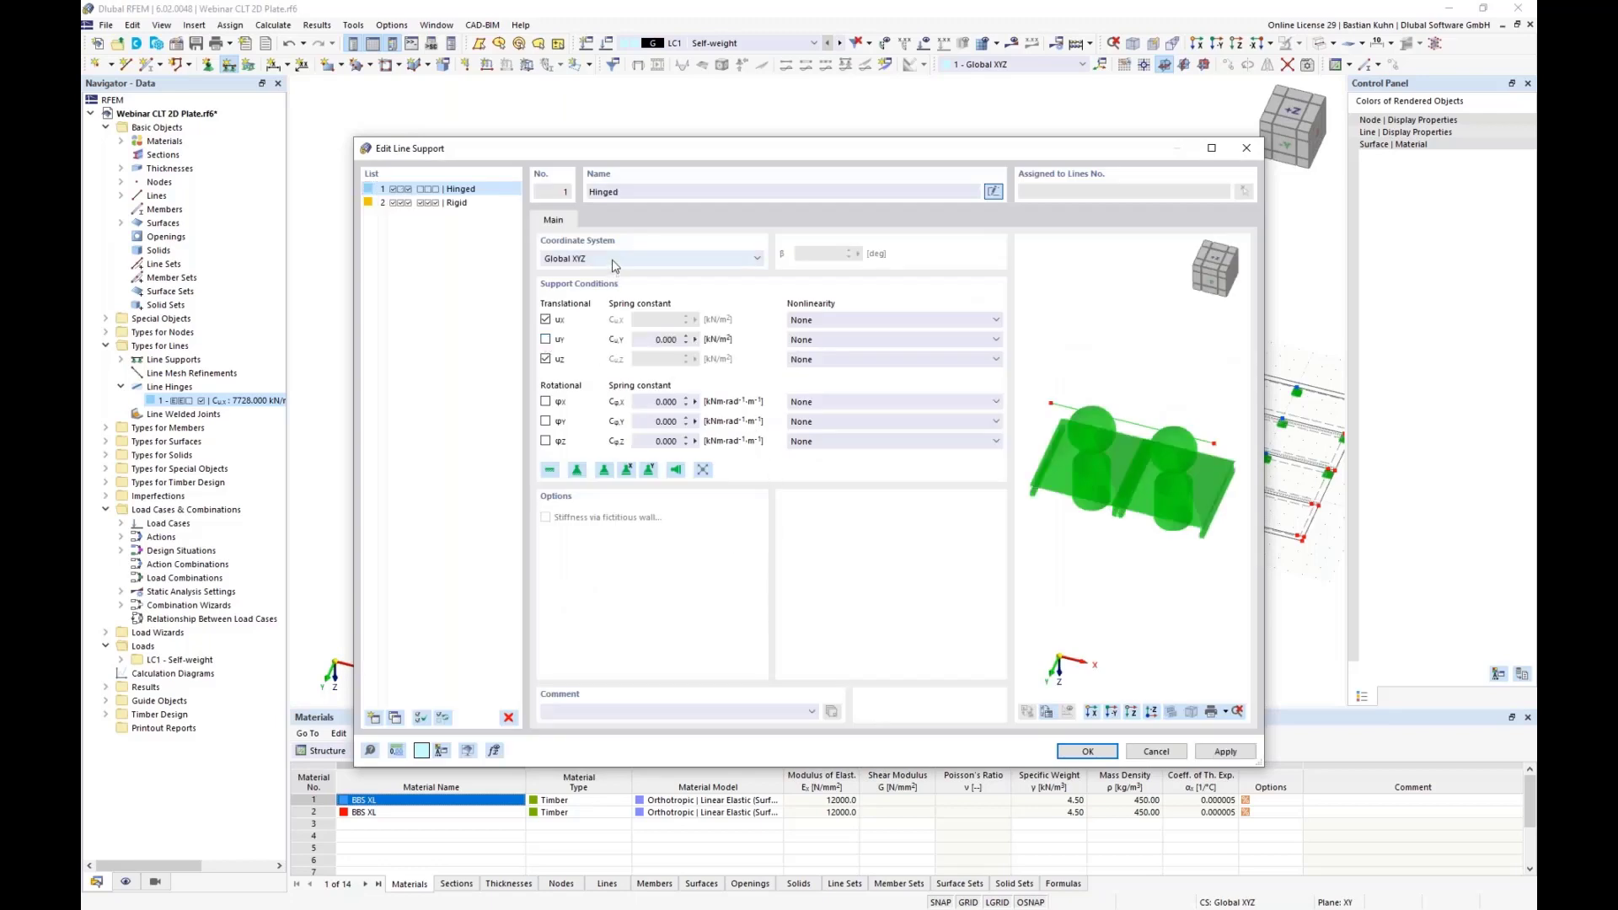
left_click(615, 267)
left_click(623, 280)
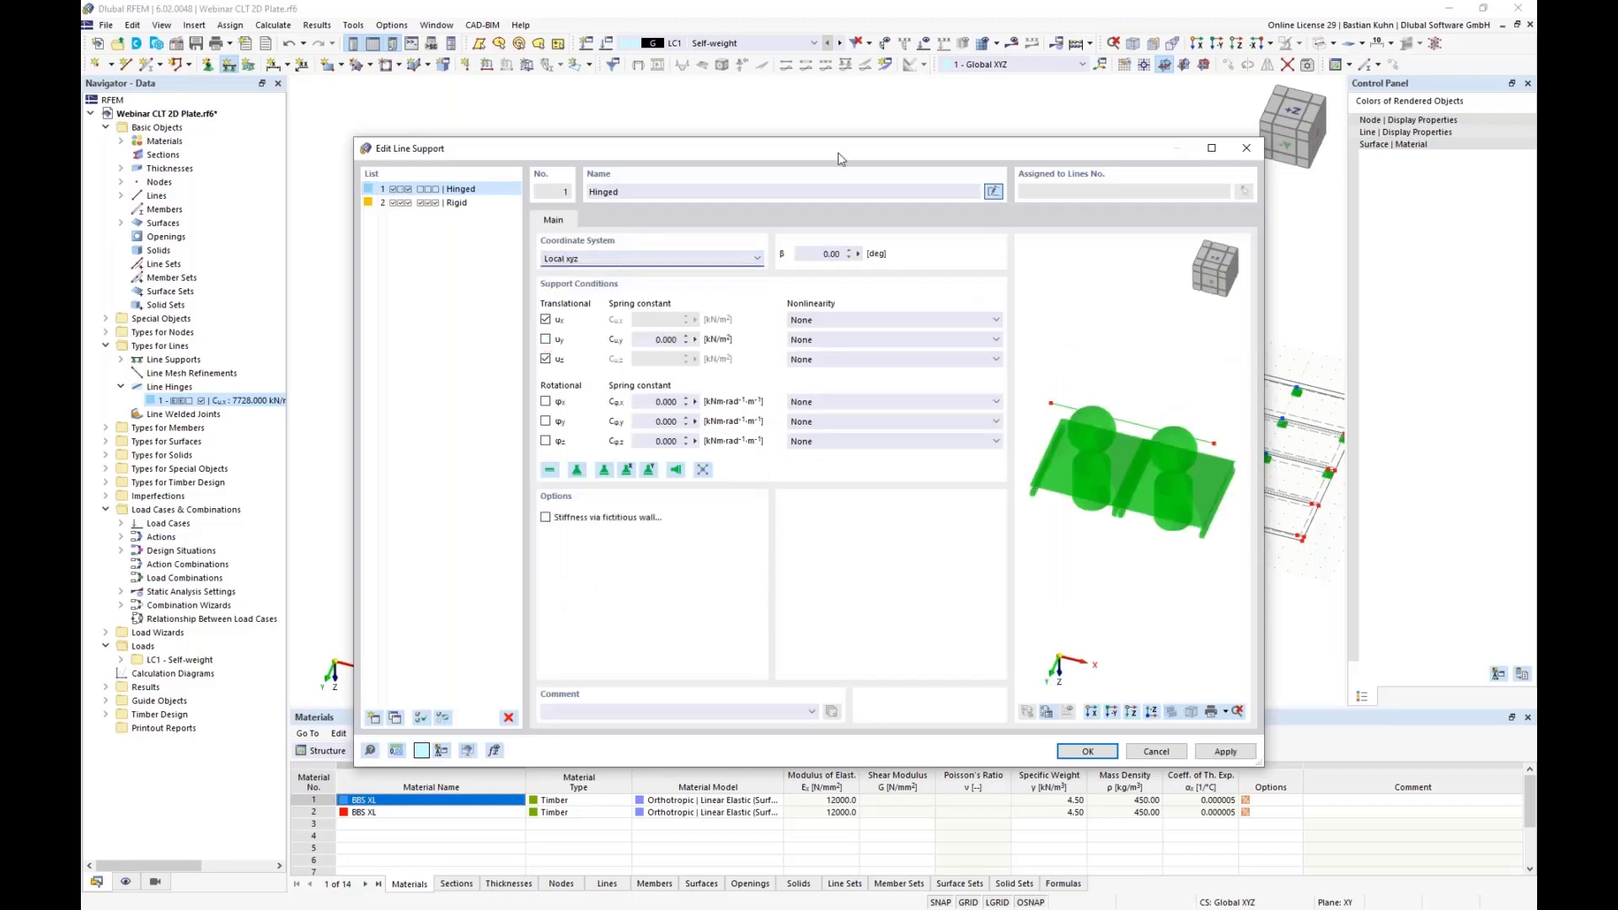
left_click_drag(843, 154, 883, 501)
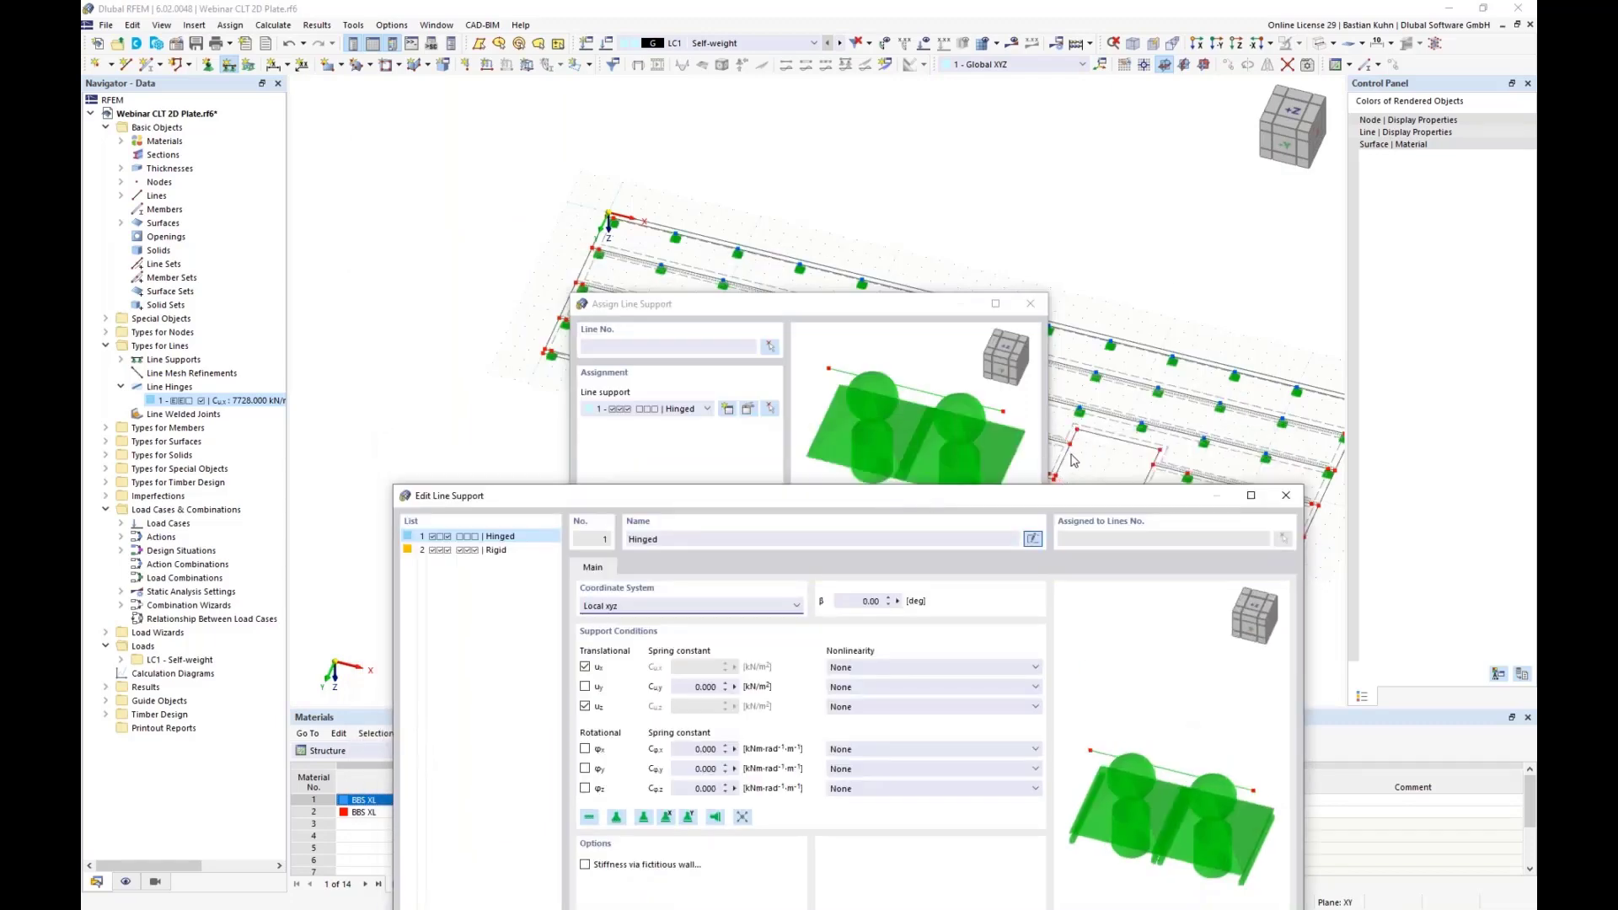
left_click_drag(961, 497, 918, 232)
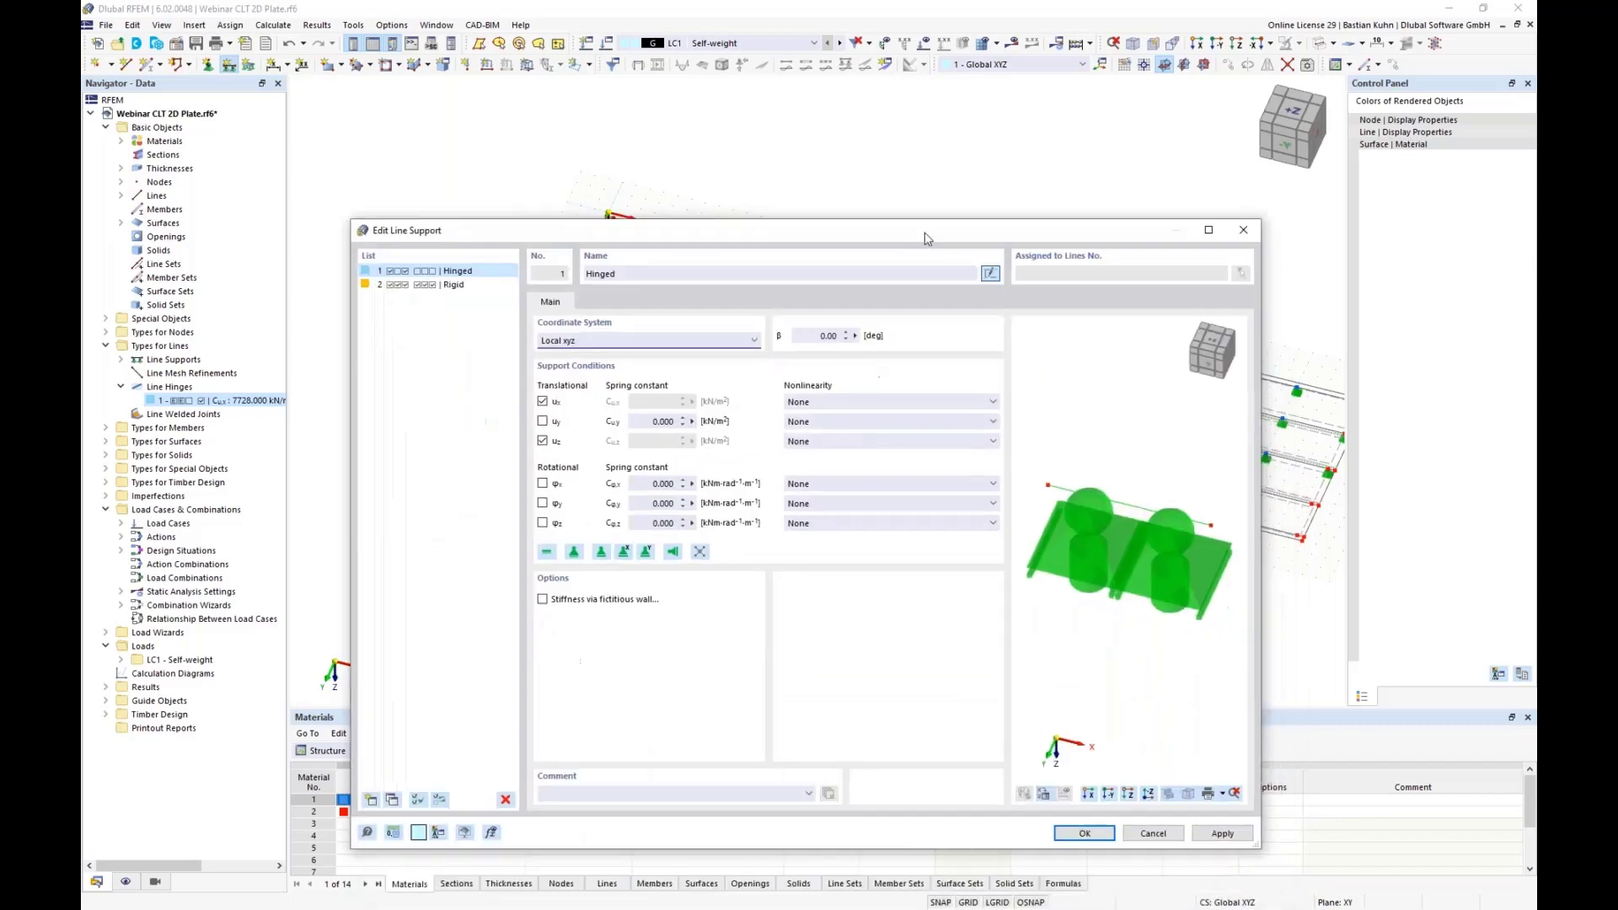
left_click(542, 402)
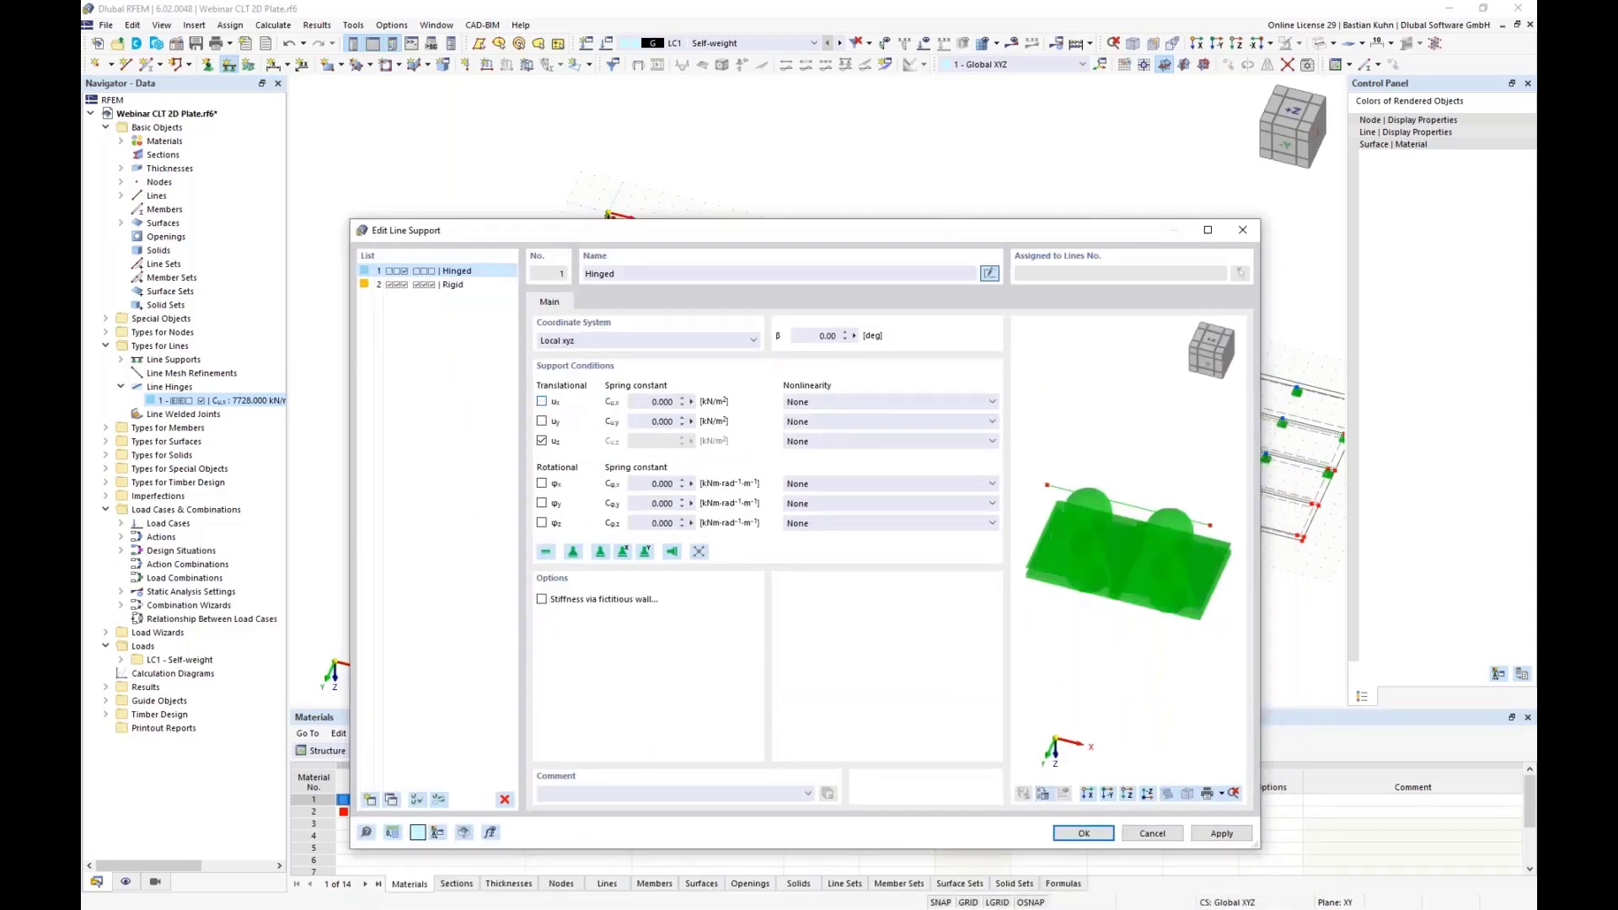
Start a formula for the Hinged line support's C_u,x spring constant with the global parameter k_ser followed by a multiplication sign
left_click(691, 403)
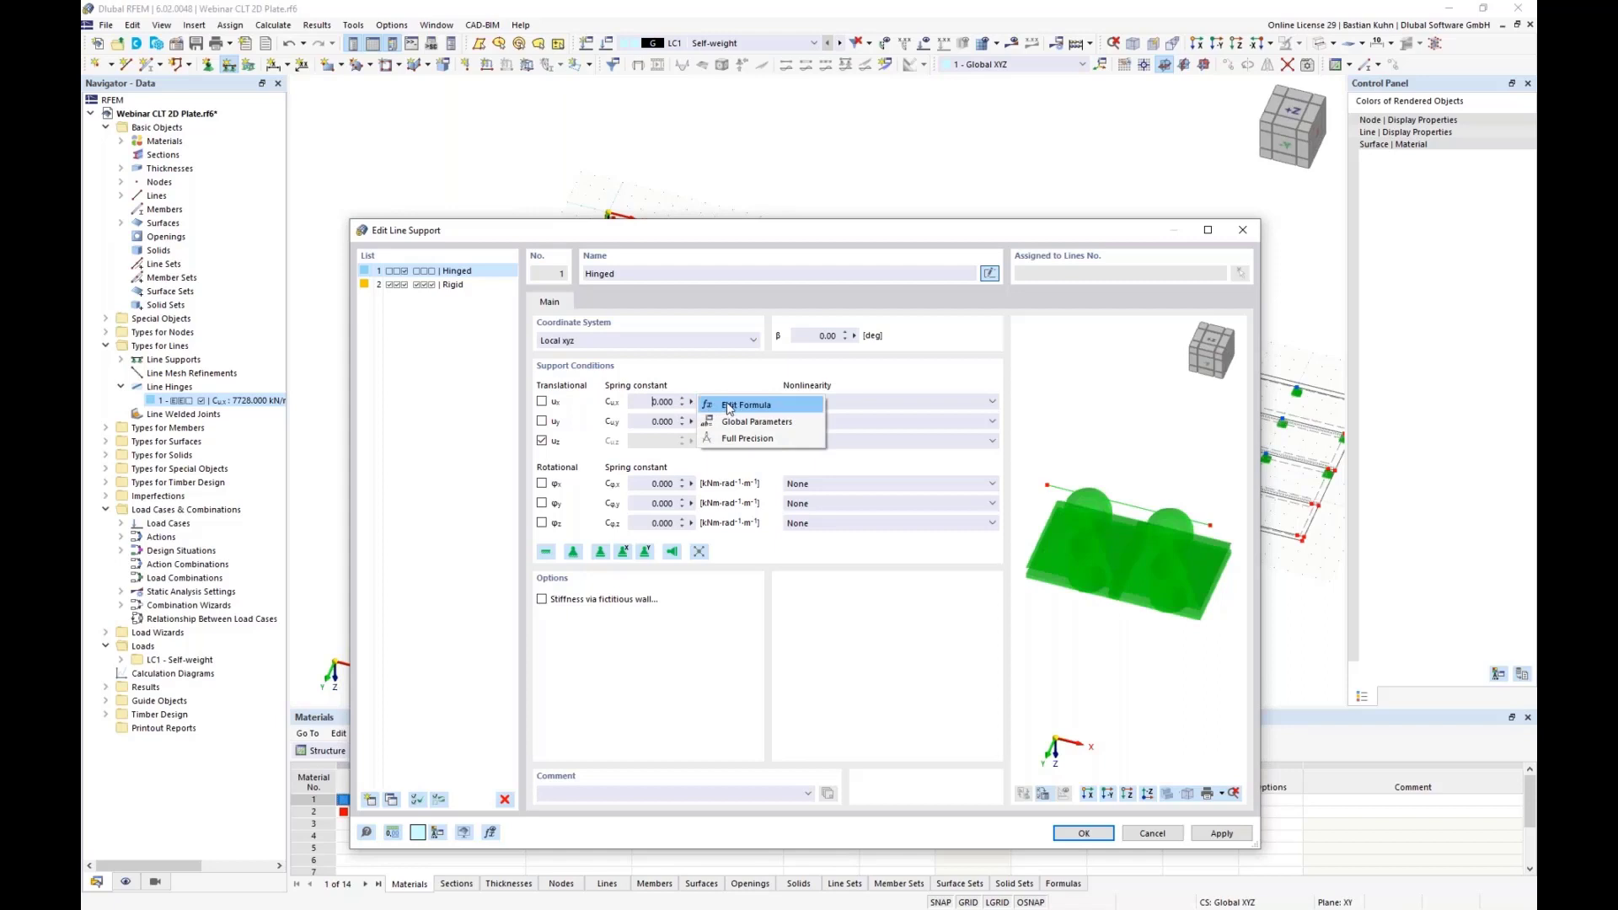
left_click(730, 406)
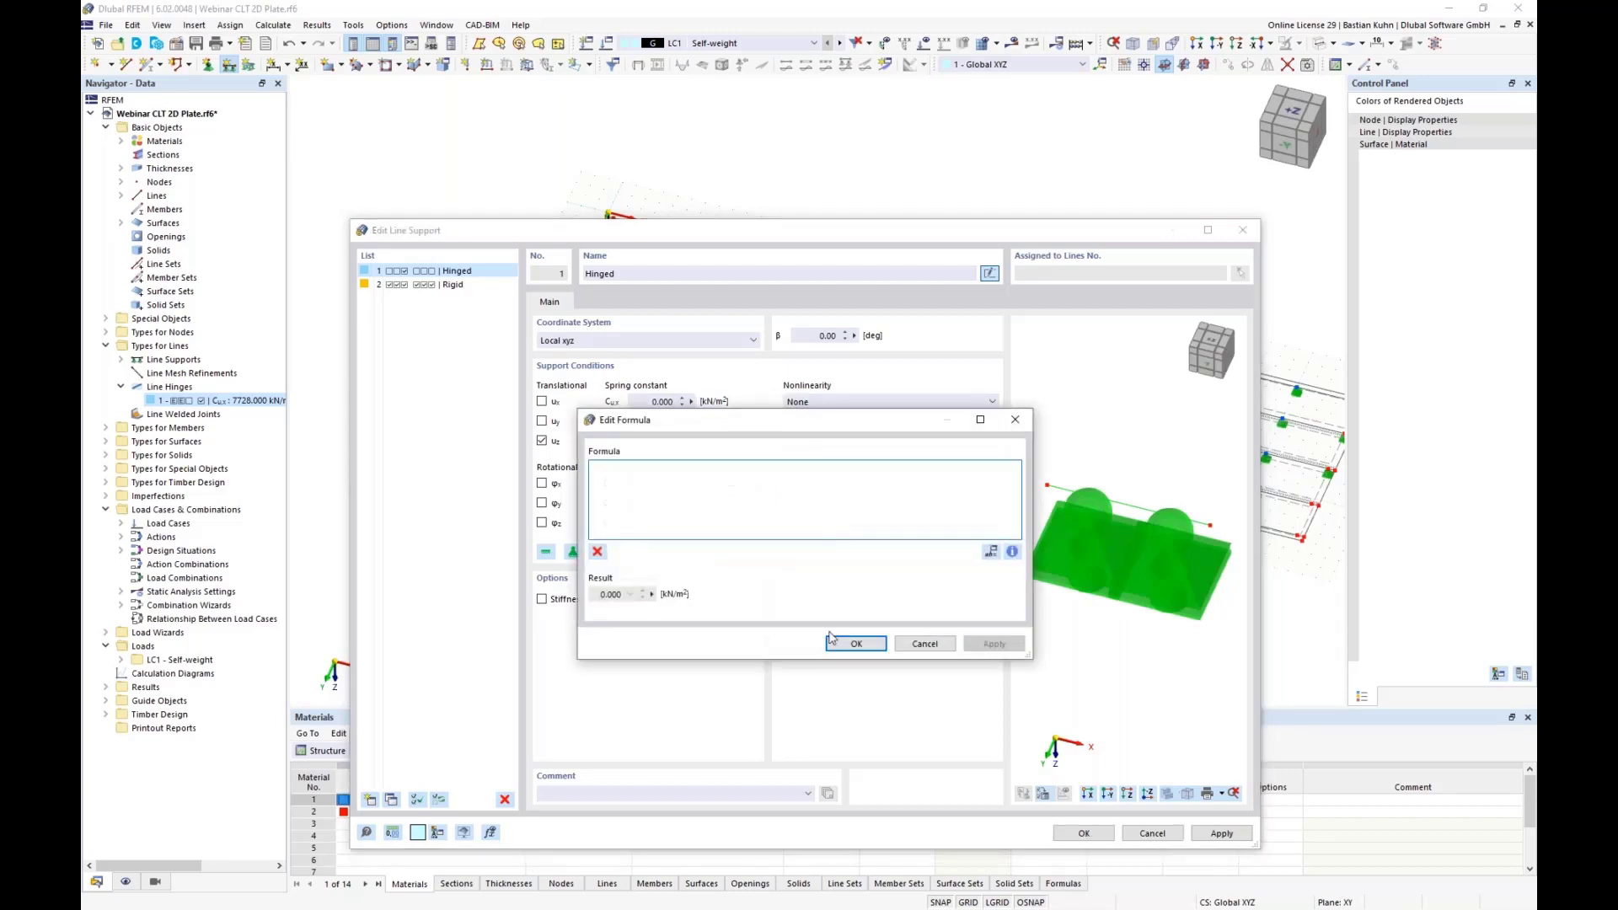
left_click(992, 552)
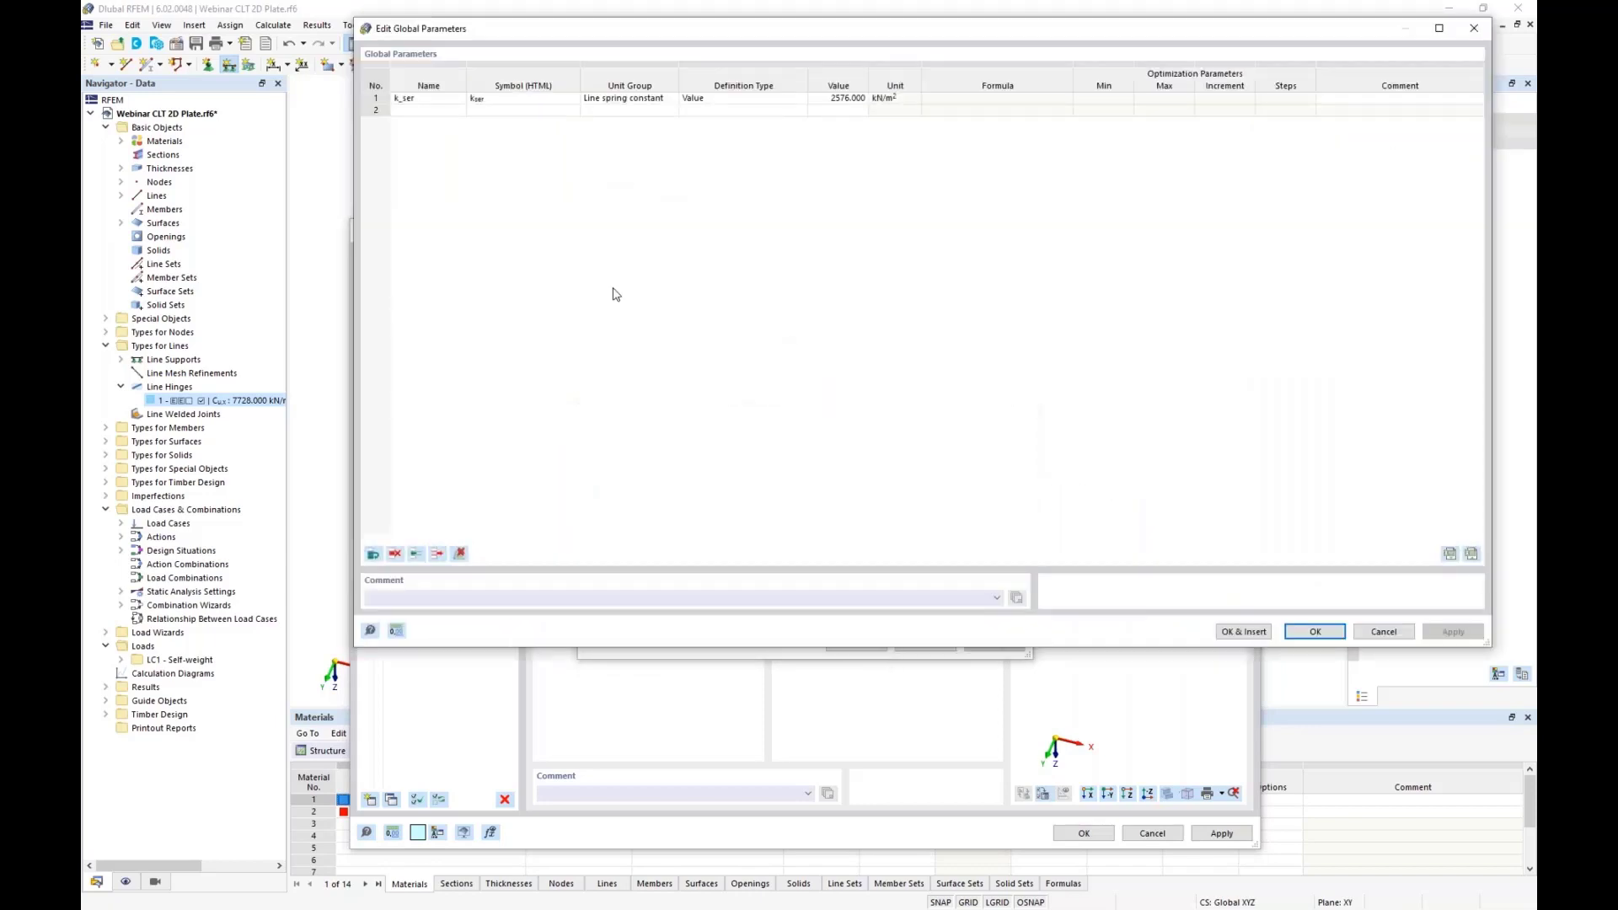
double_click(406, 99)
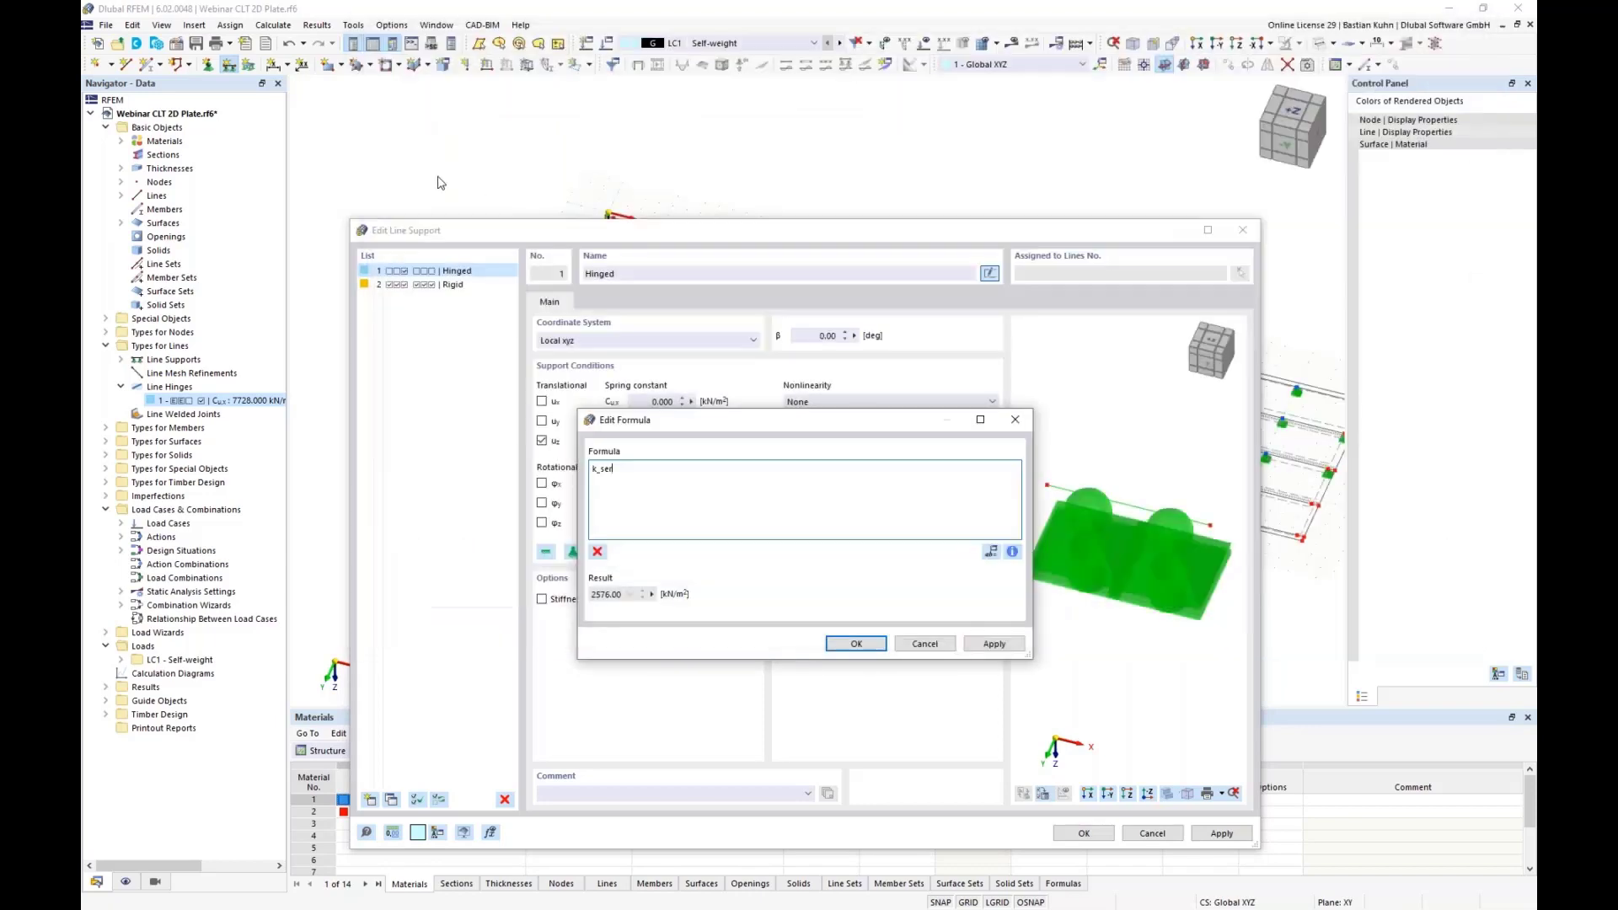
type("*")
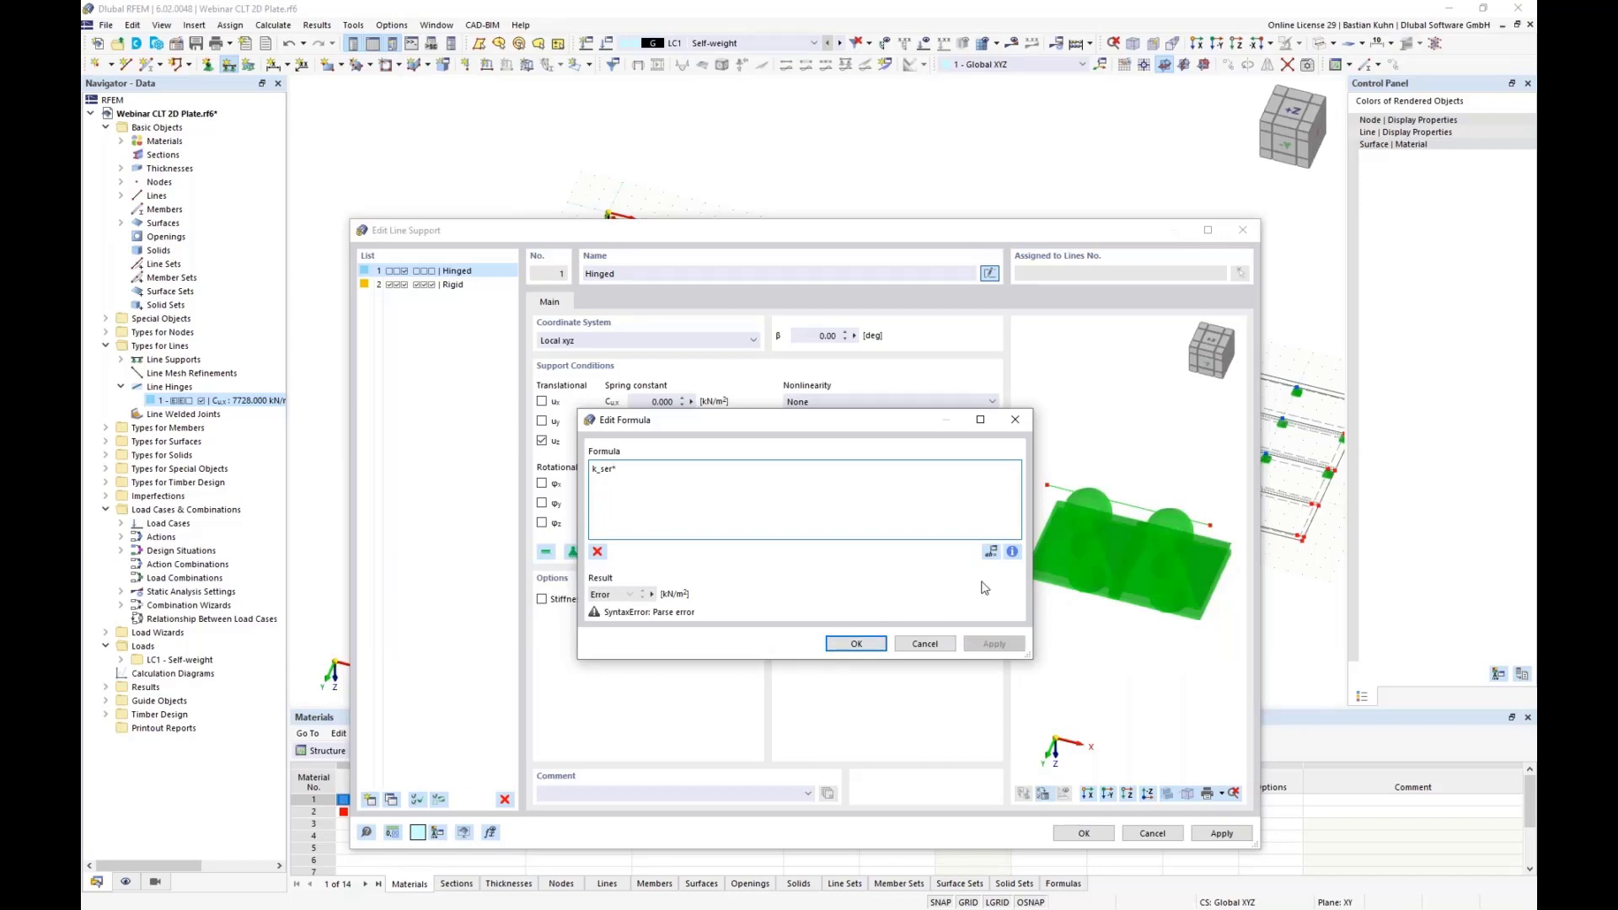
Append the comment property of line_supports to the spring constant formula
left_click(1012, 553)
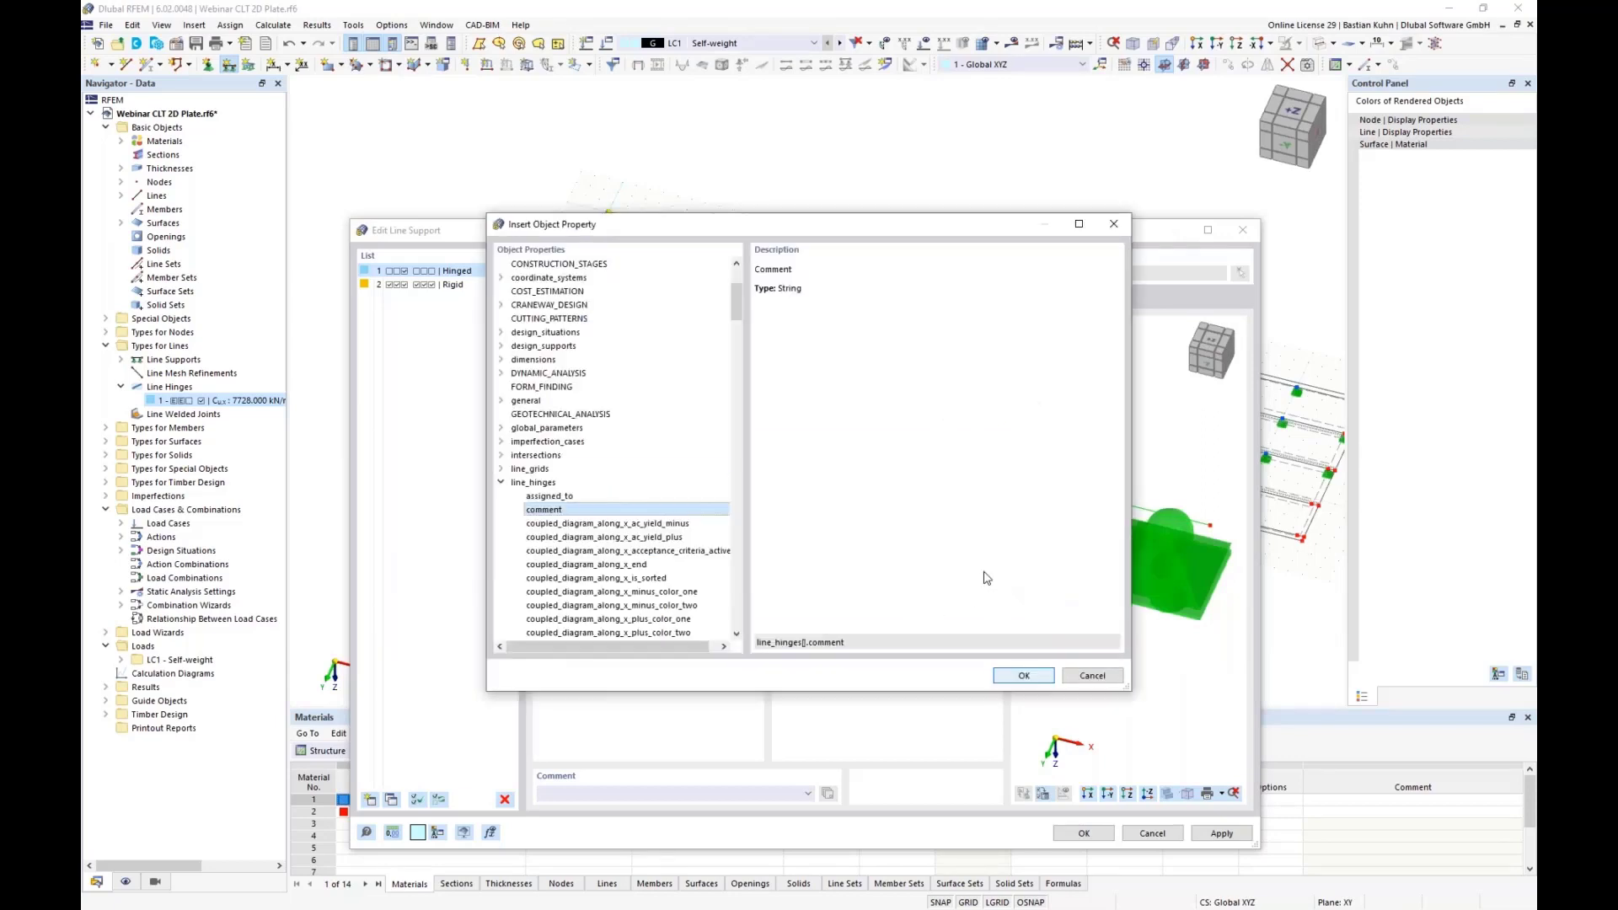
left_click(502, 484)
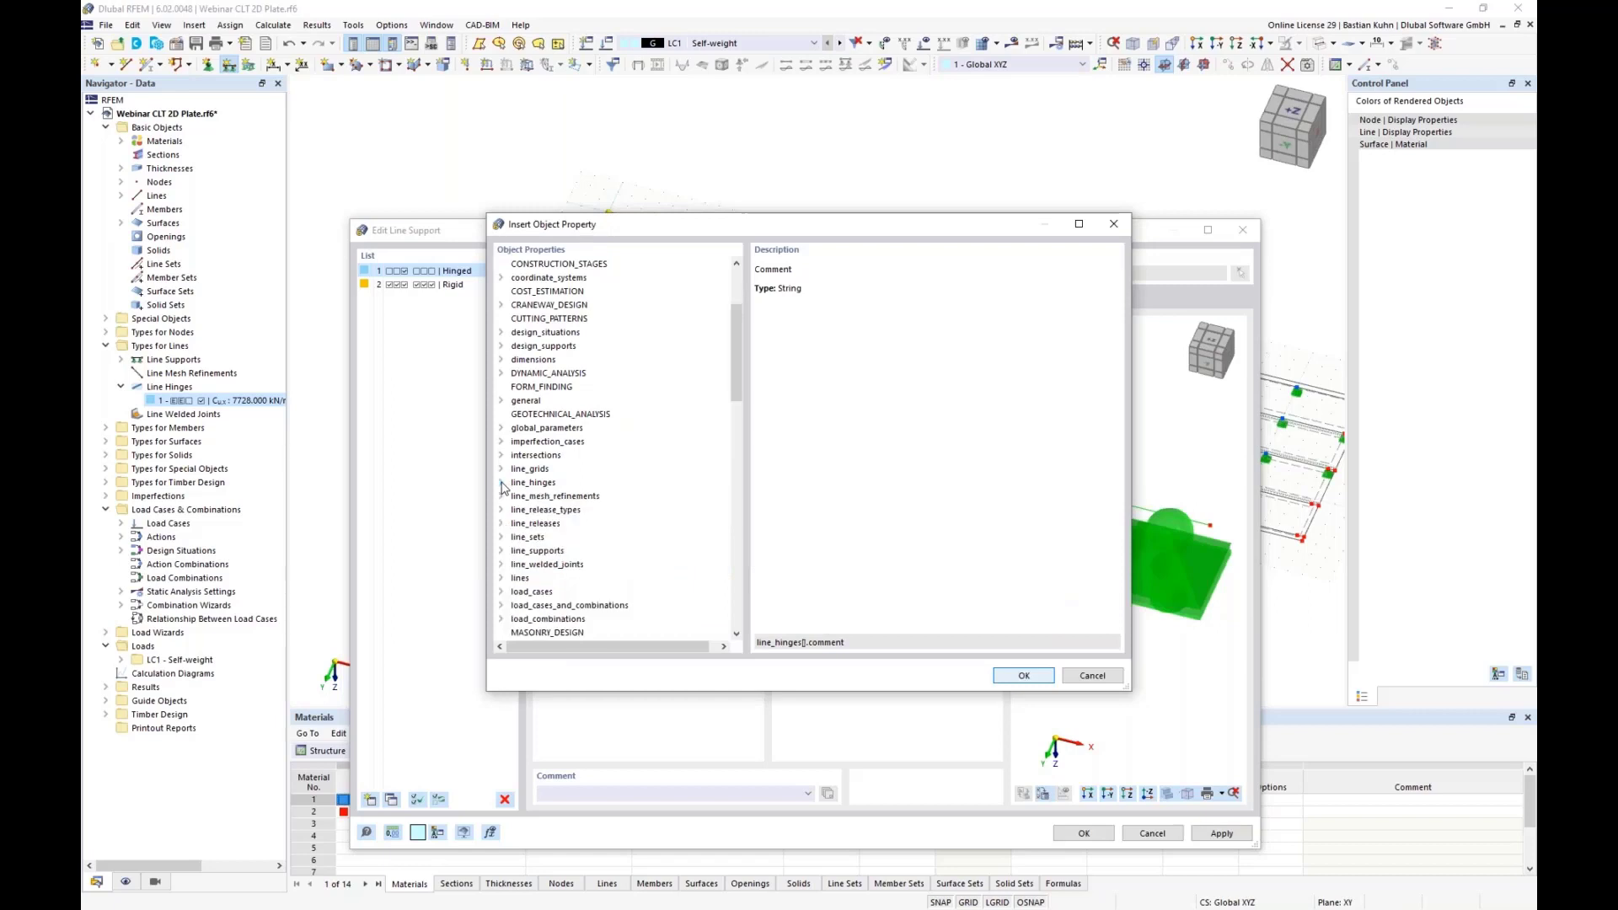
left_click(502, 551)
scroll(520, 571, "down", 4)
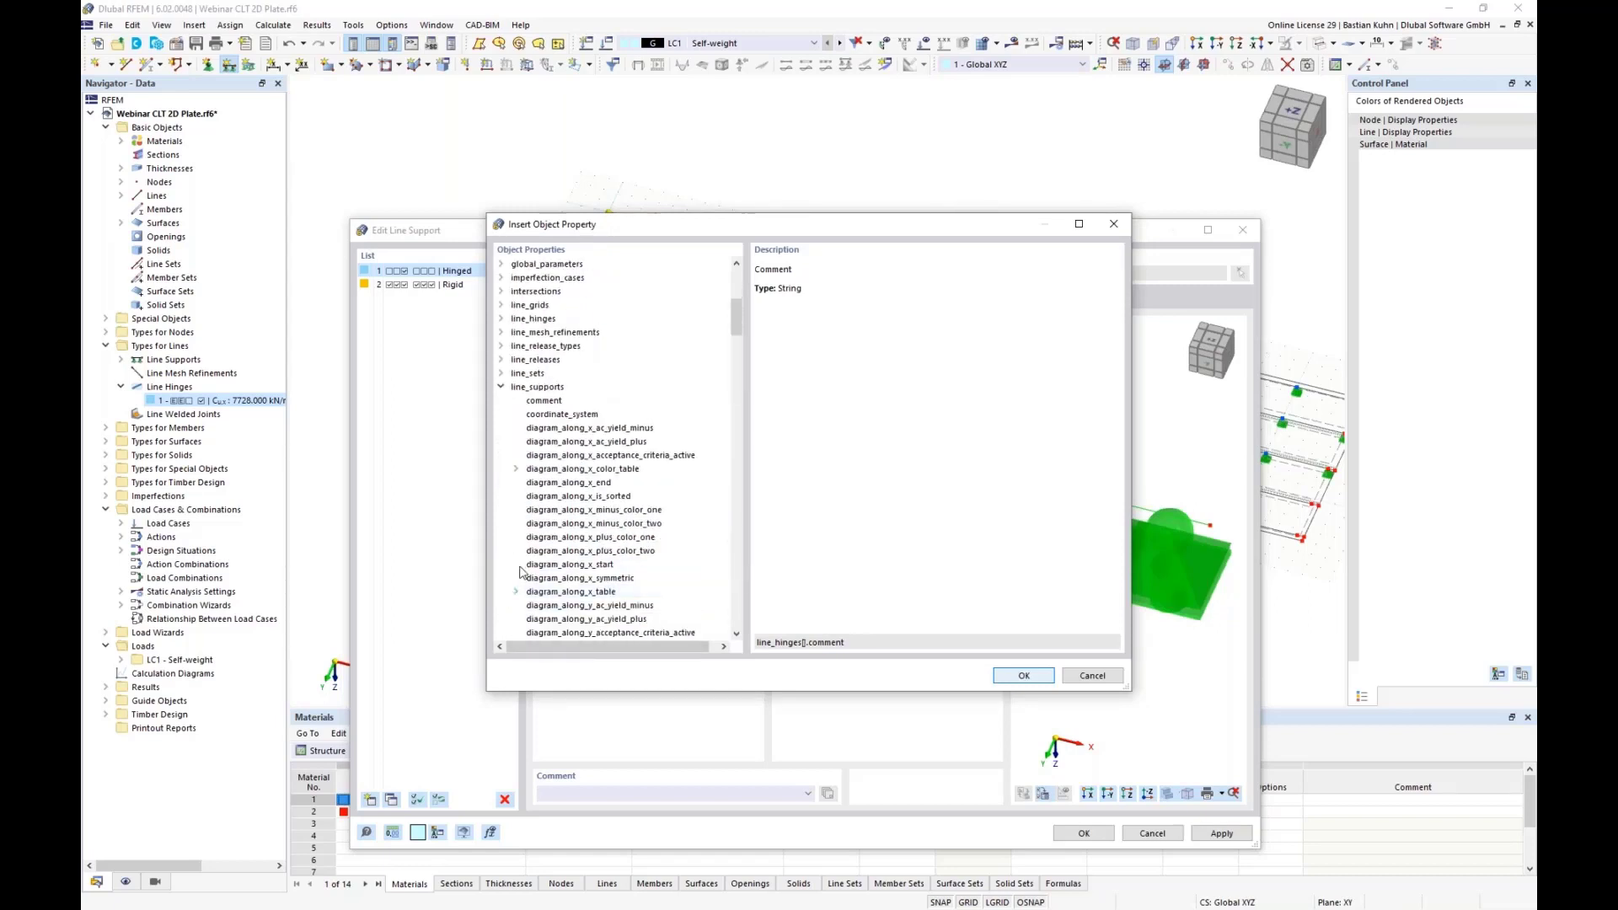
left_click(546, 400)
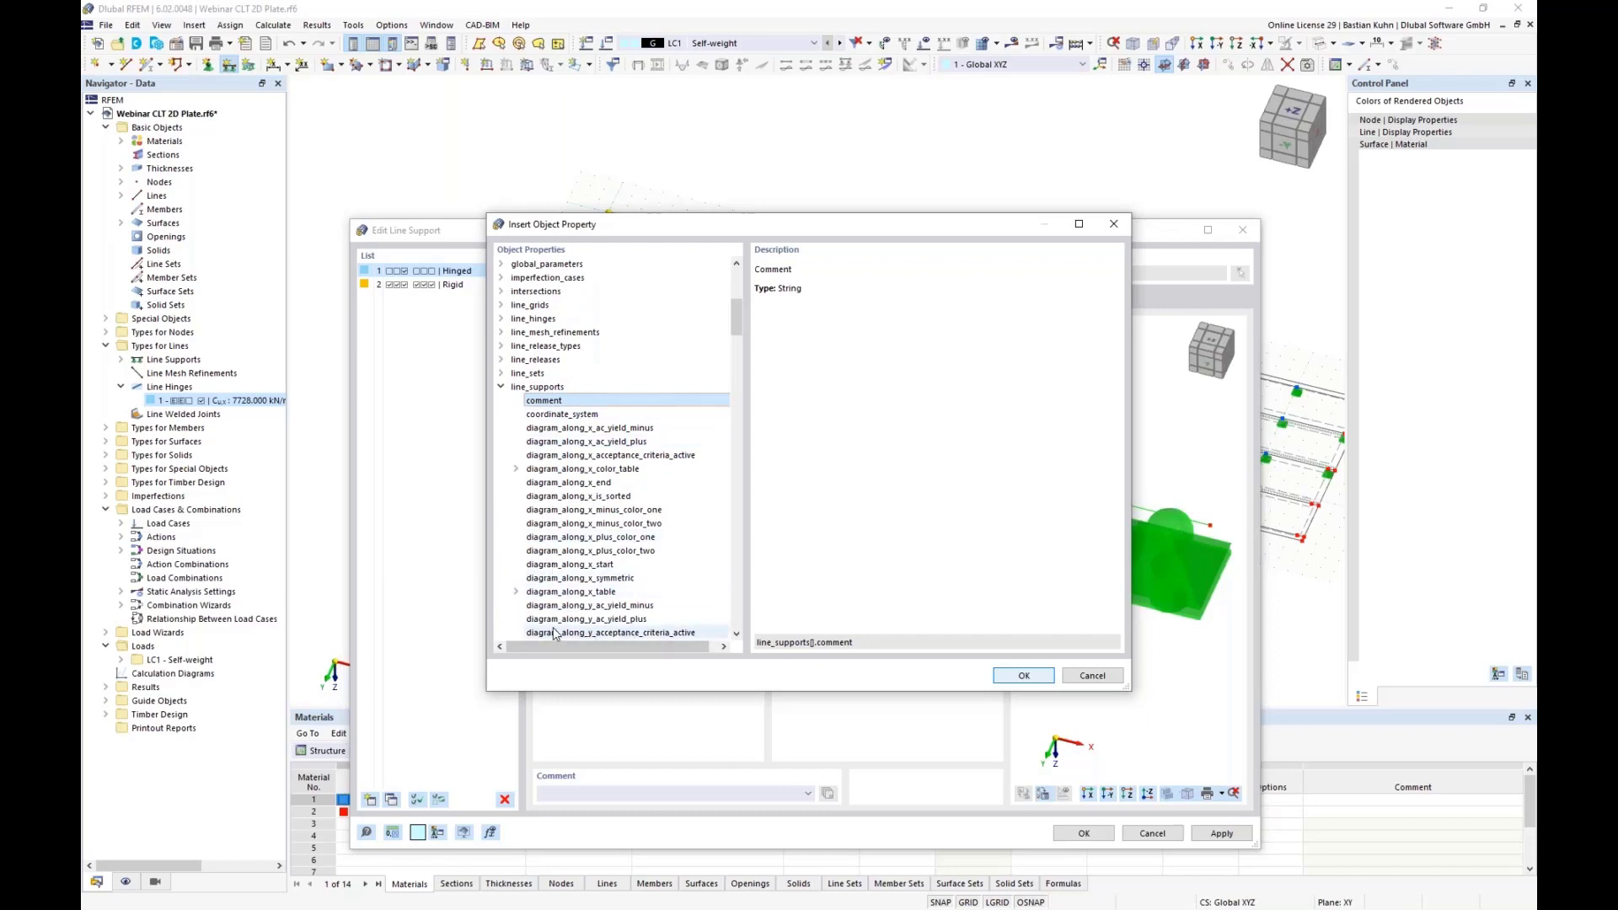
scroll(594, 529, "down", 7)
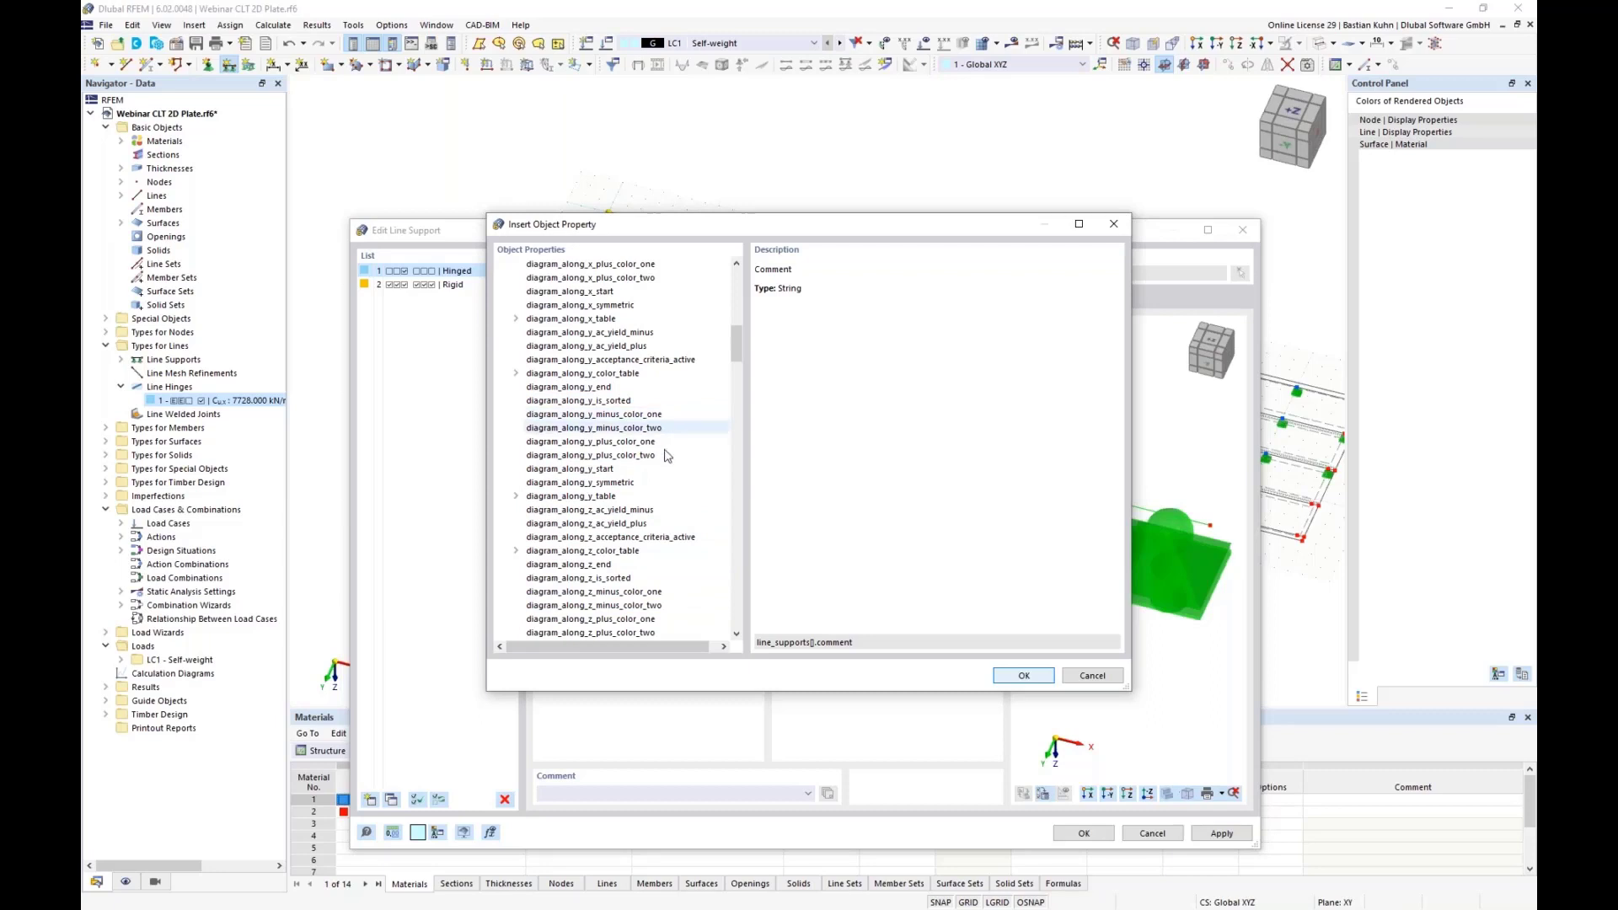
scroll(665, 425, "down", 6)
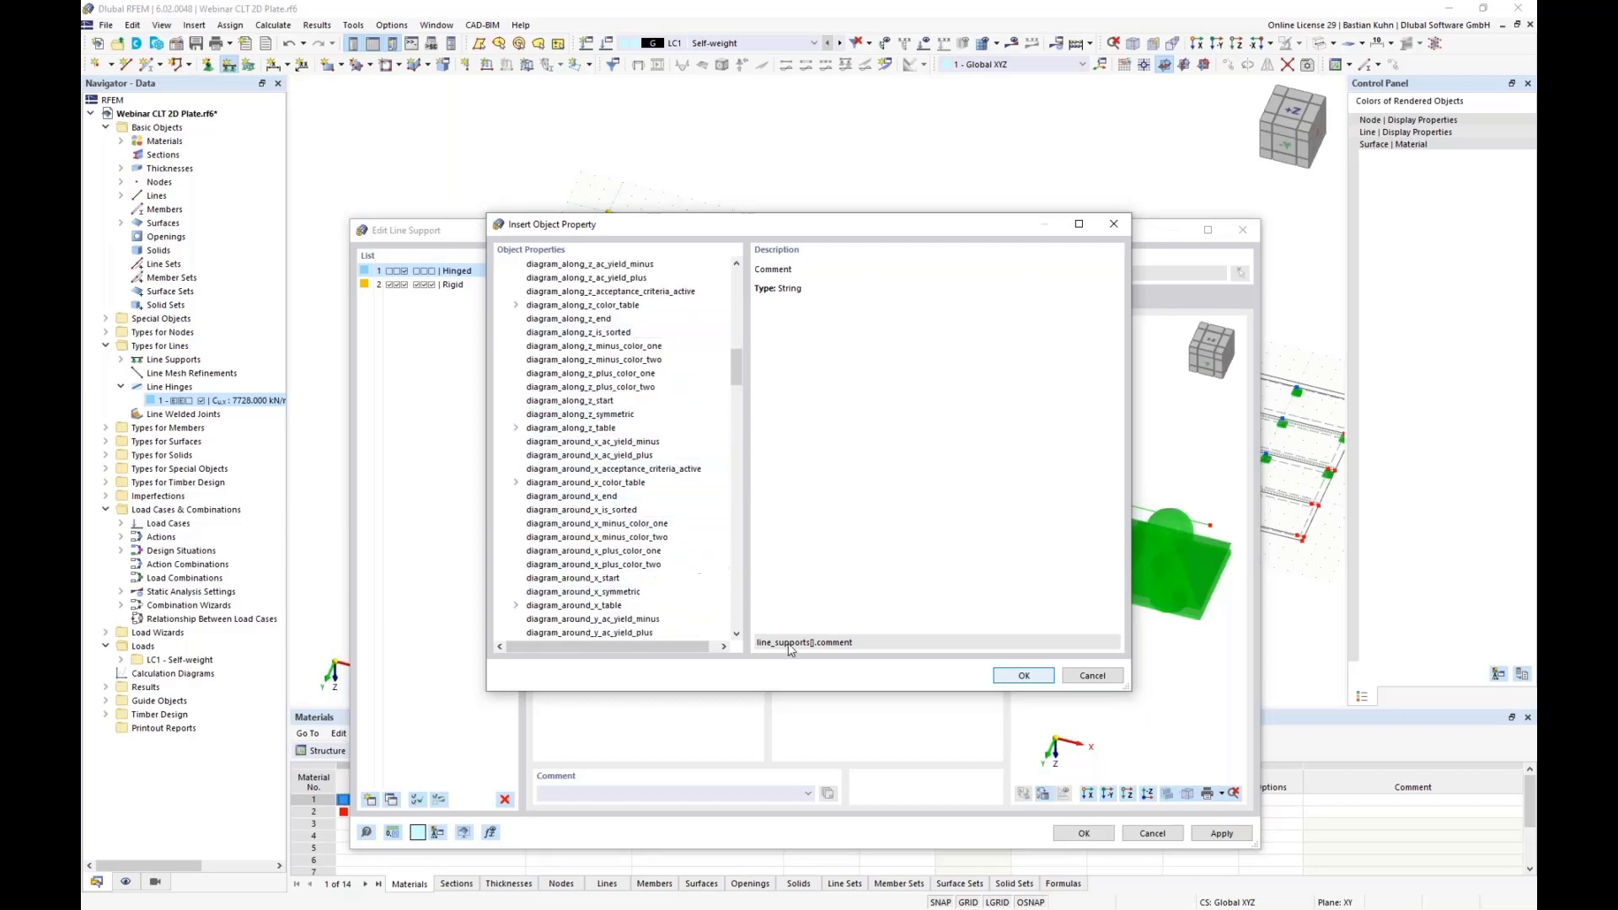
left_click(1000, 678)
Complete the C_u,x formula as k_ser*line_supports[1].comment.slice(0,1) and enter the line support comment 3 Screws
type("1].comment")
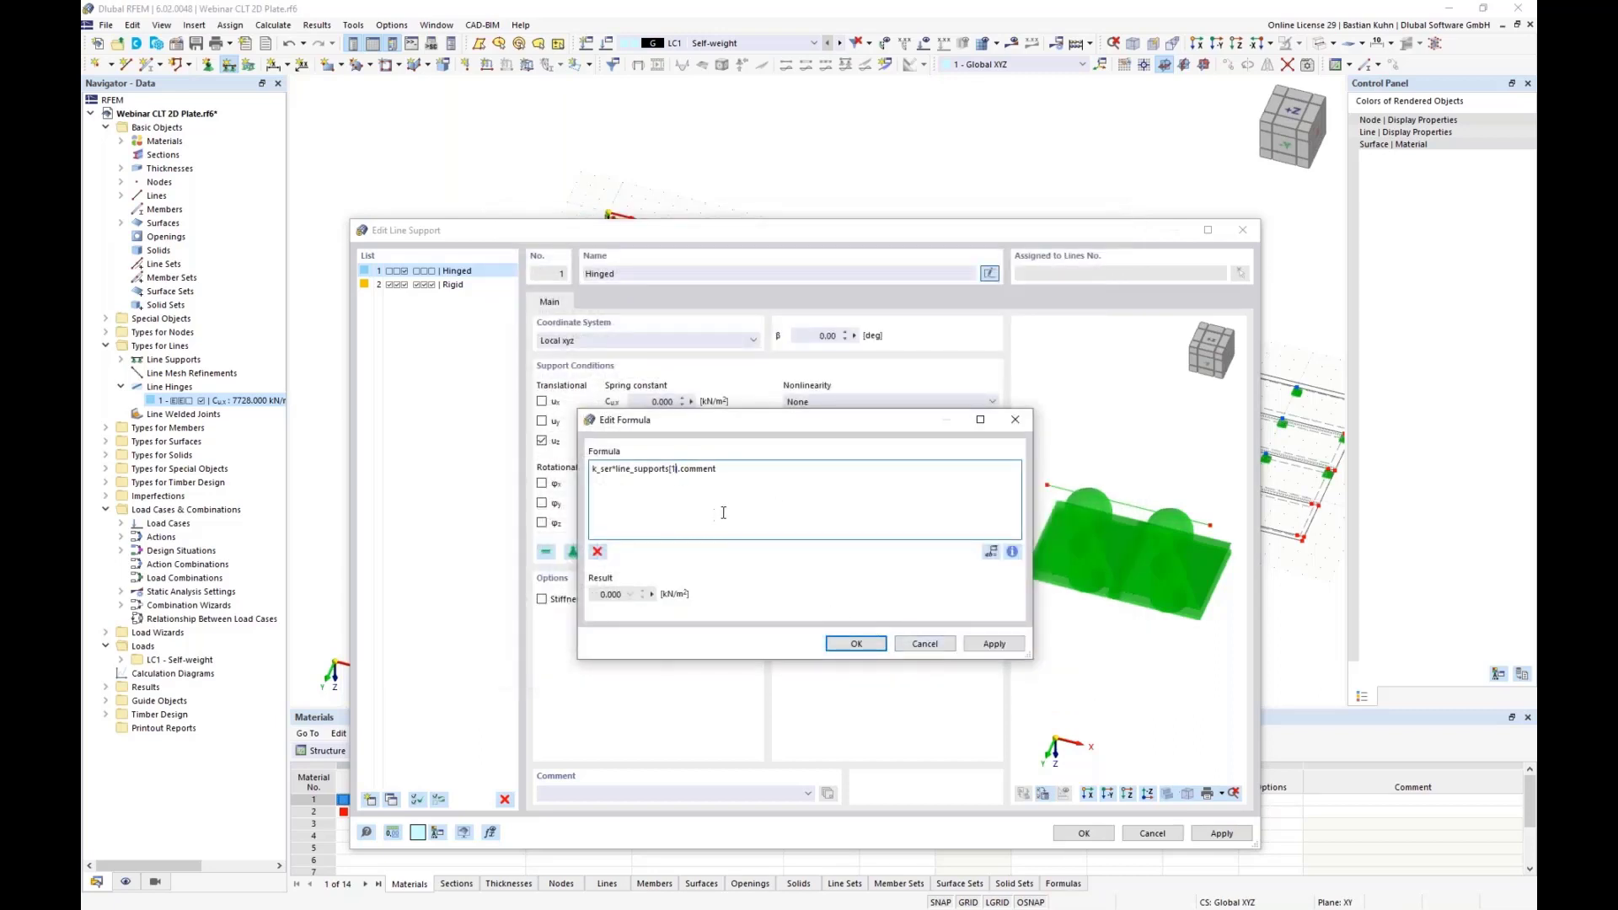
type(".slice(0,1")
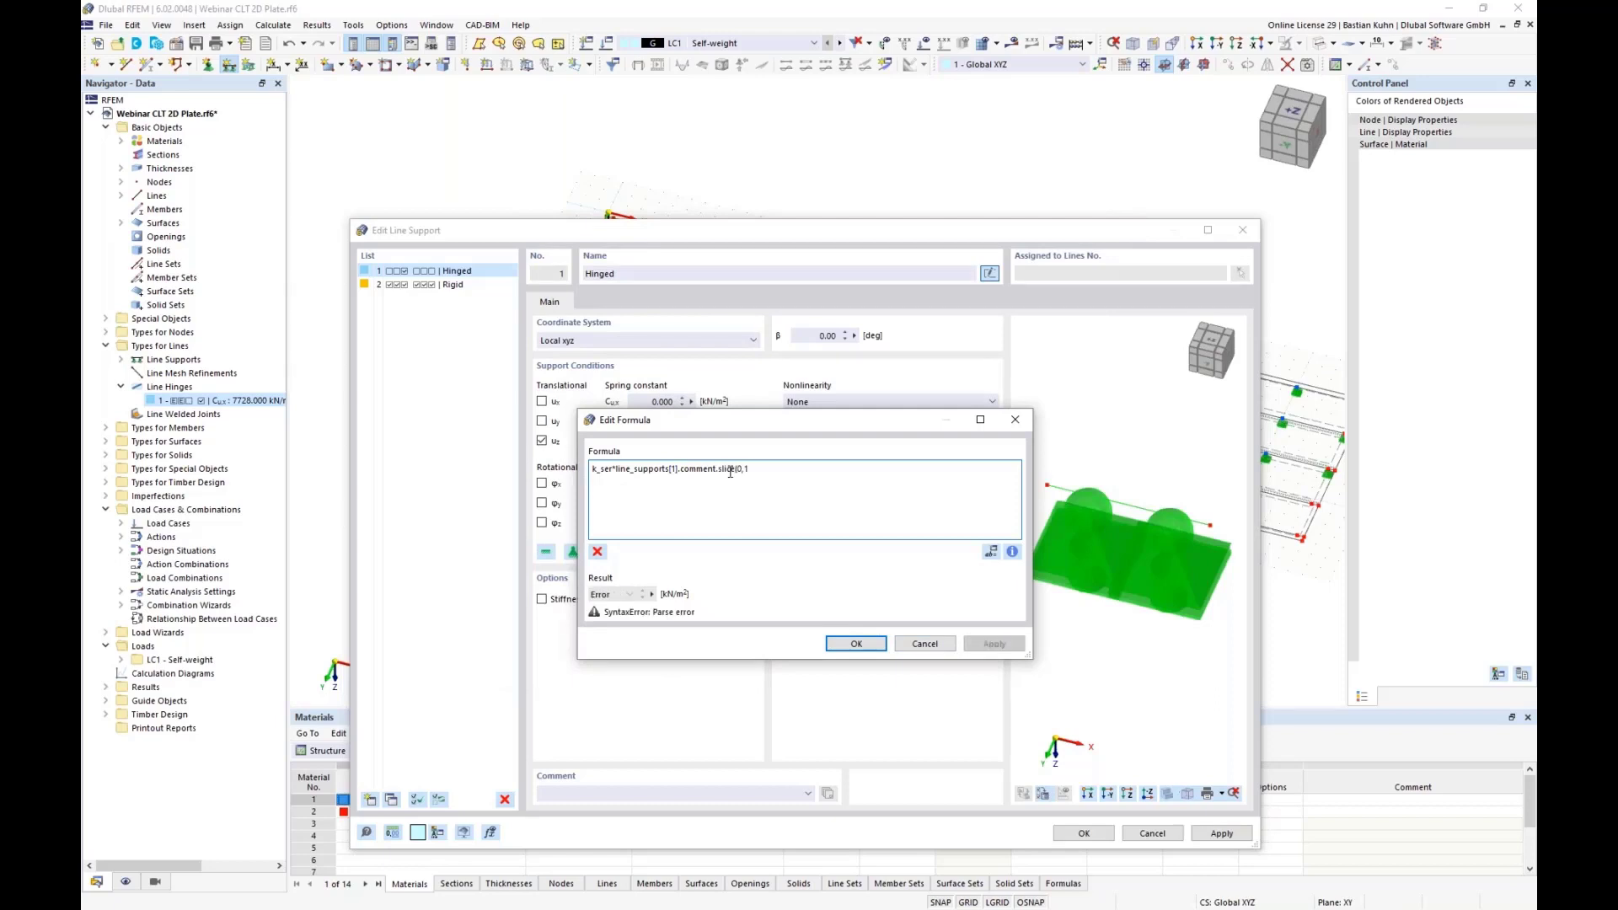
type(")")
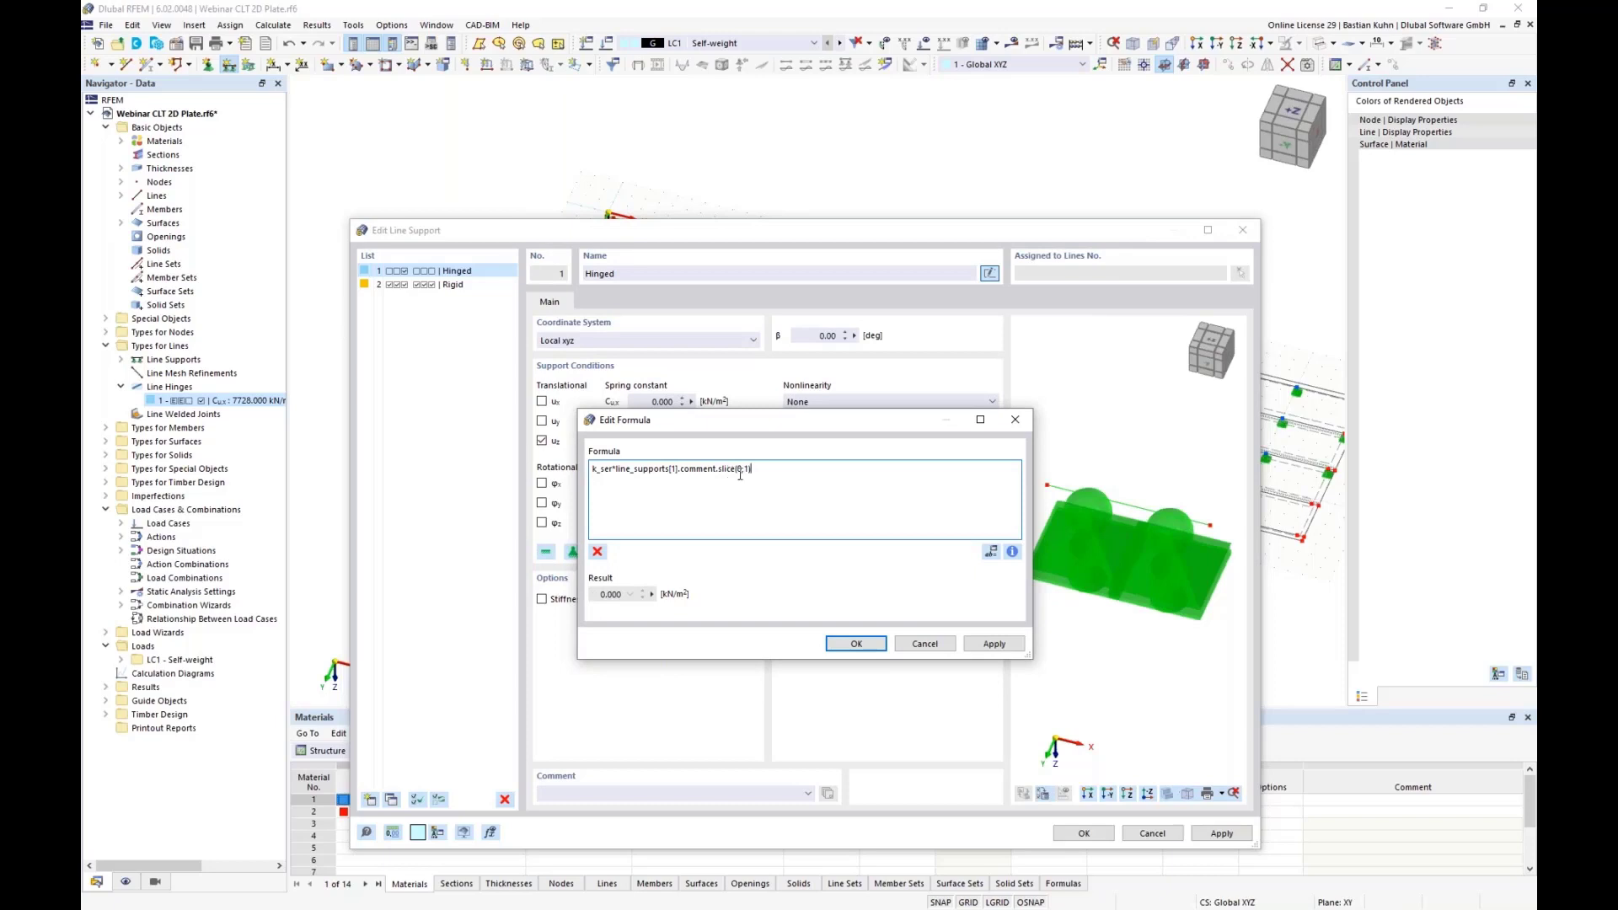
left_click(834, 646)
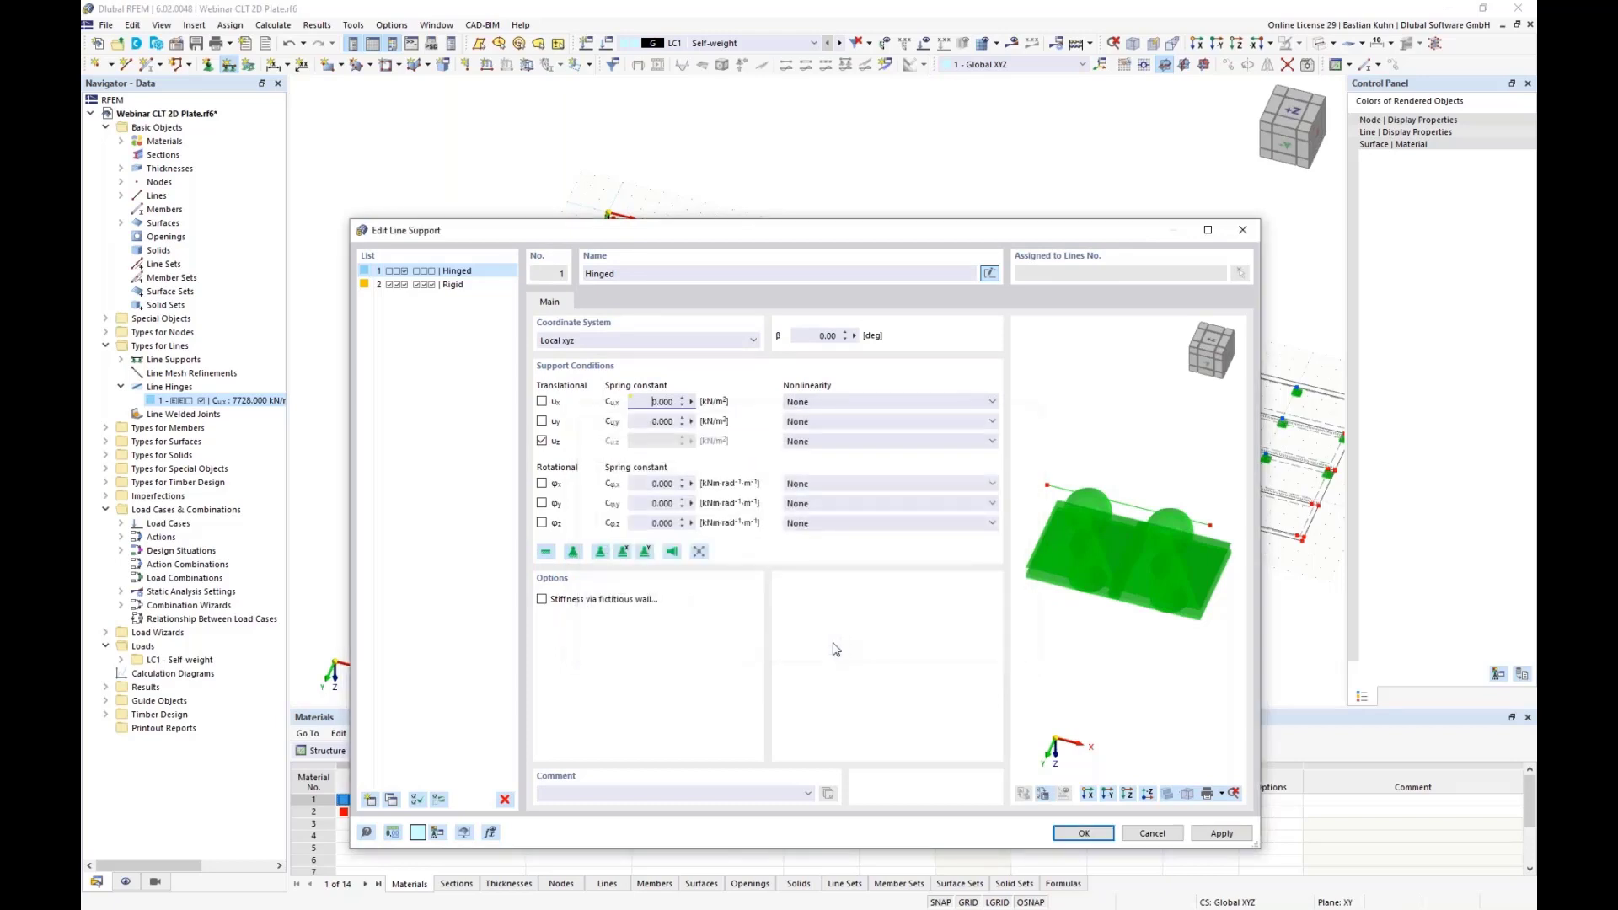
left_click(549, 794)
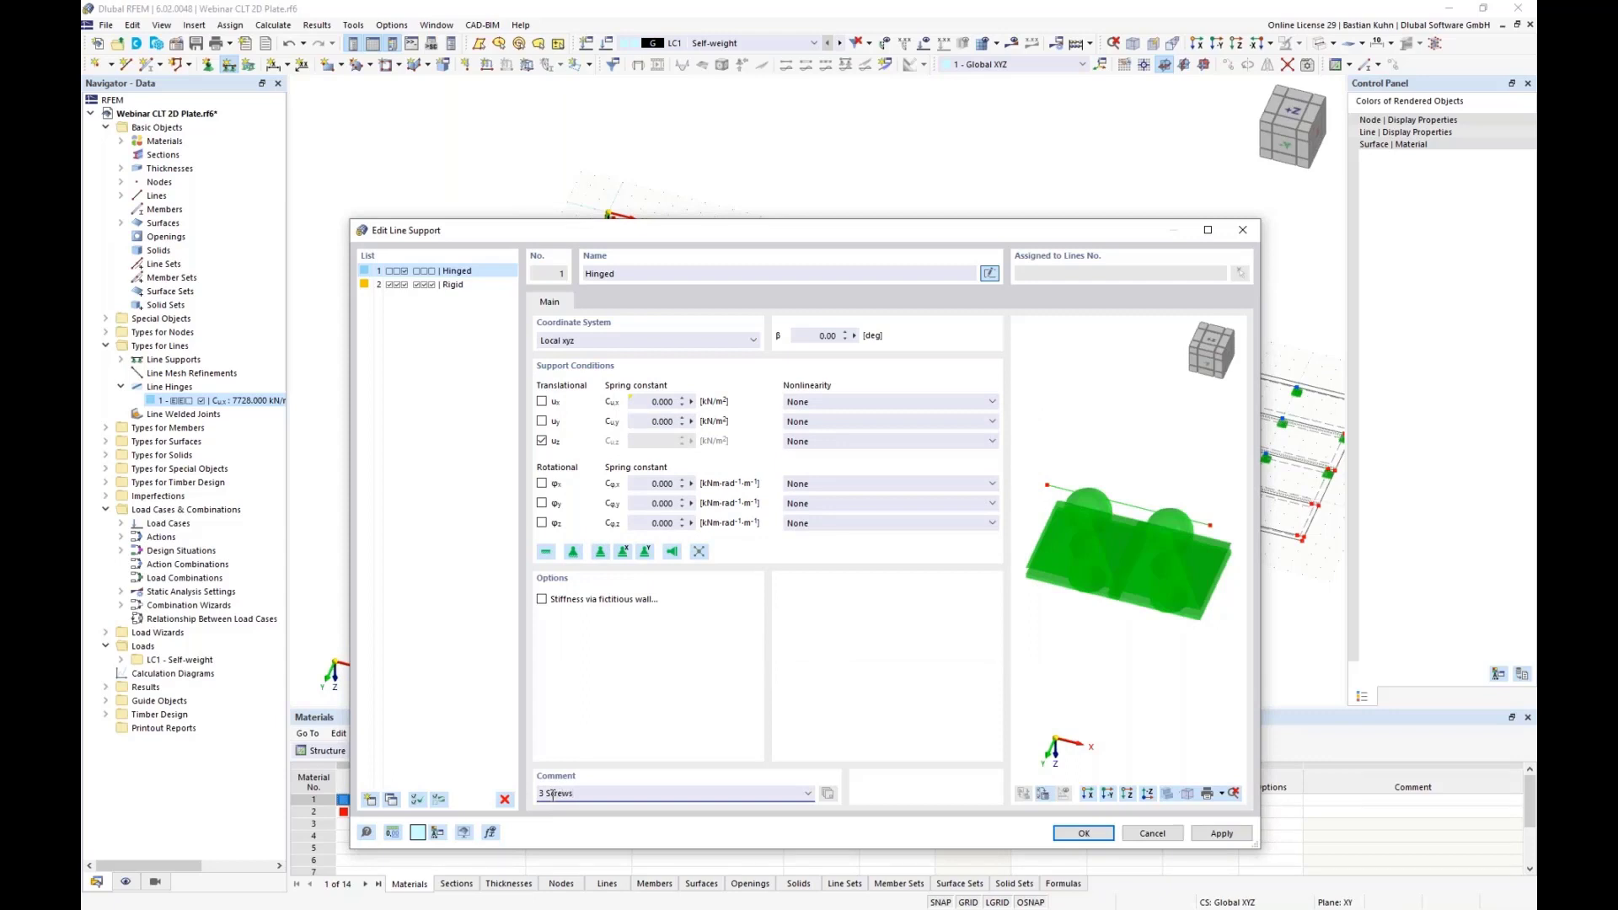
left_click(642, 408)
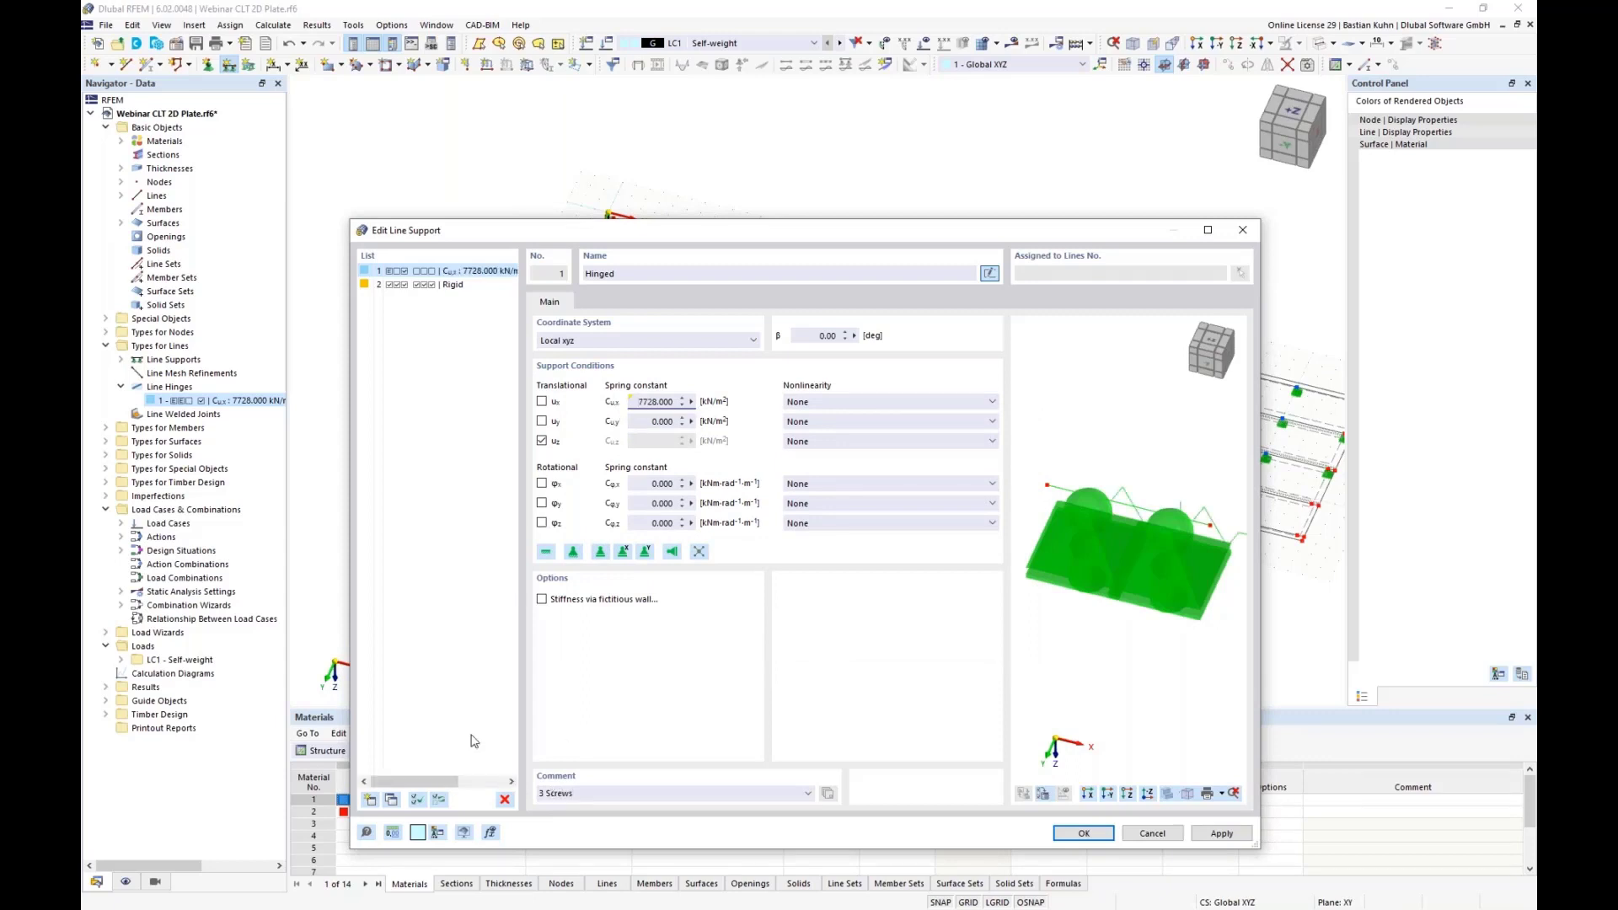
Test the spring constant formula by switching the comment's screw number to 4 and back to 3
left_click(541, 793)
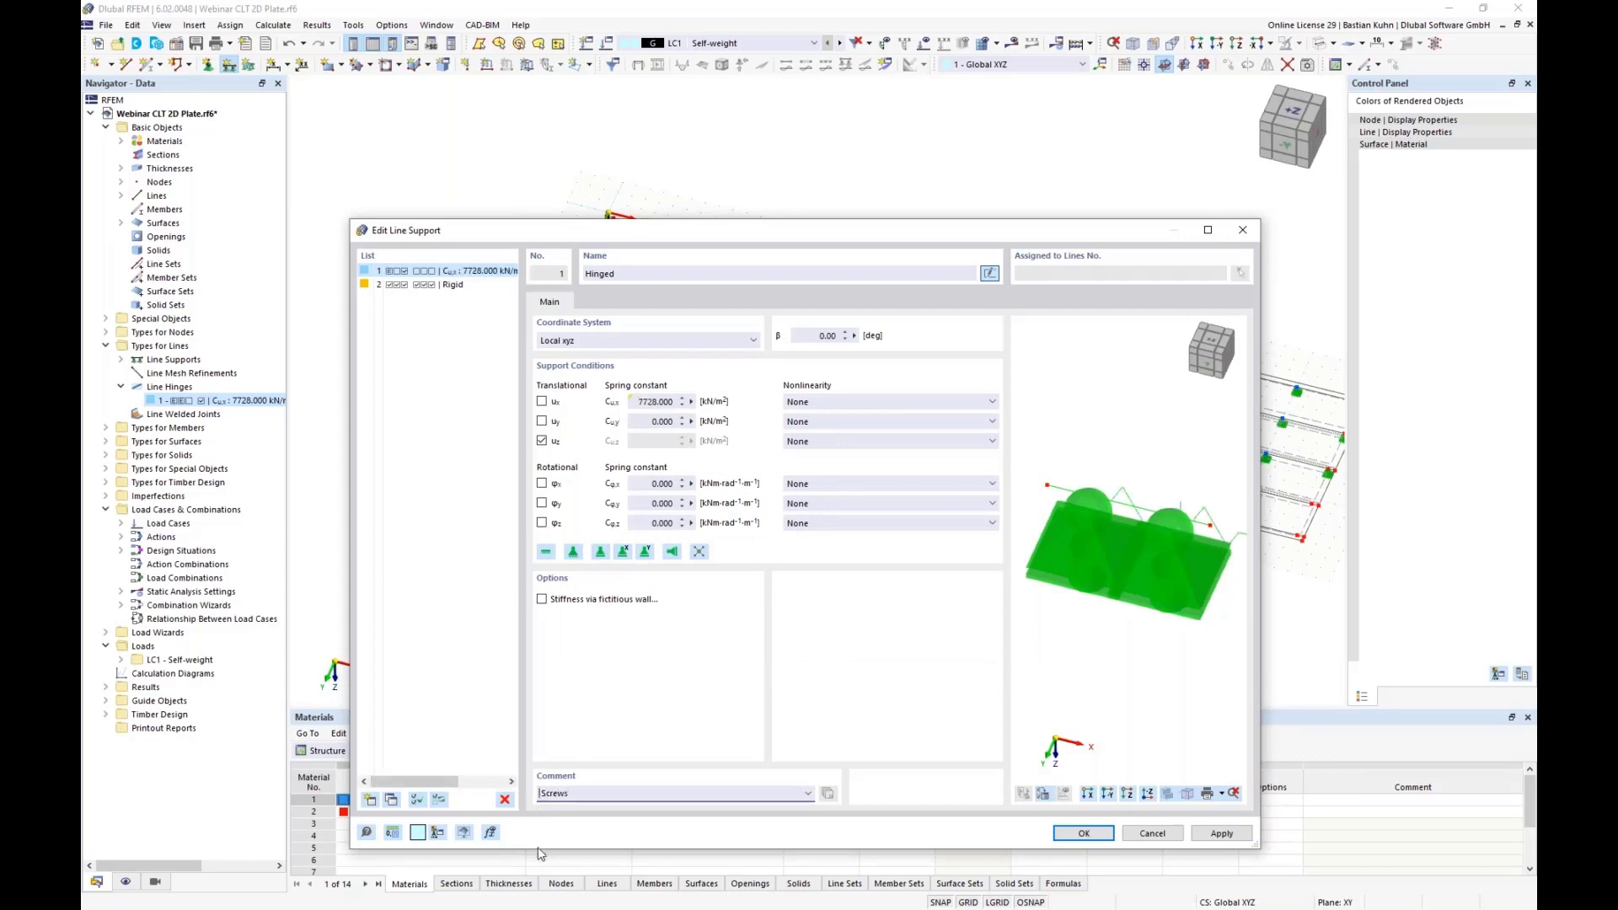
type("4")
left_click(635, 401)
left_click(537, 797)
key("Delete")
key("Delete")
type("3")
left_click(640, 401)
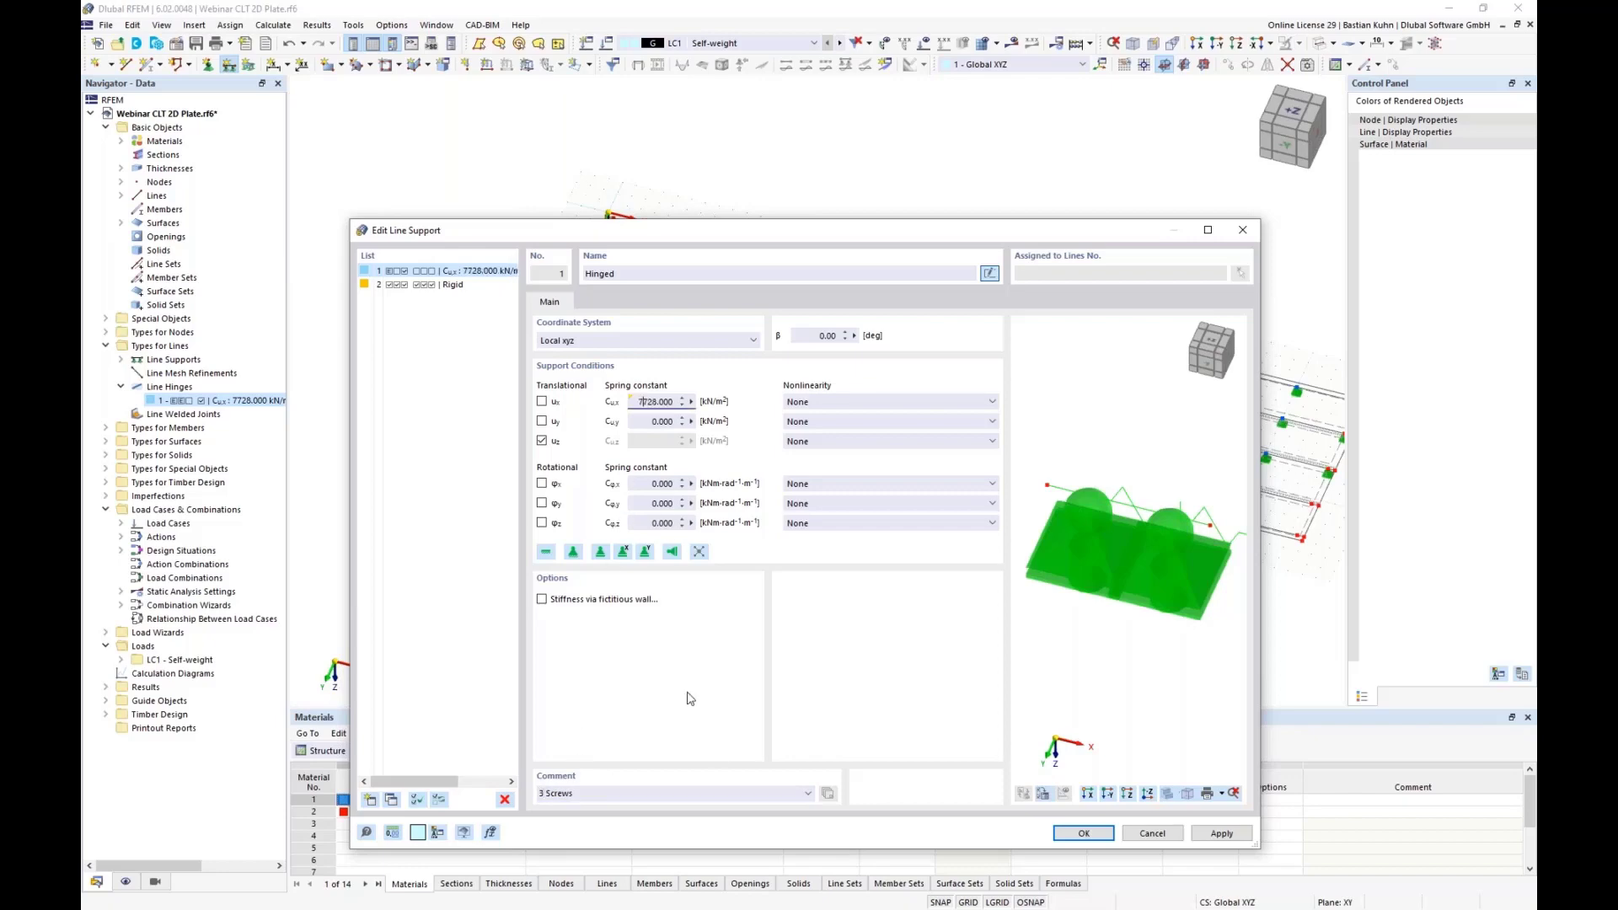
Accept the line support settings and assign the support to the side and inner edges of the recess nearest the origin
left_click(1084, 833)
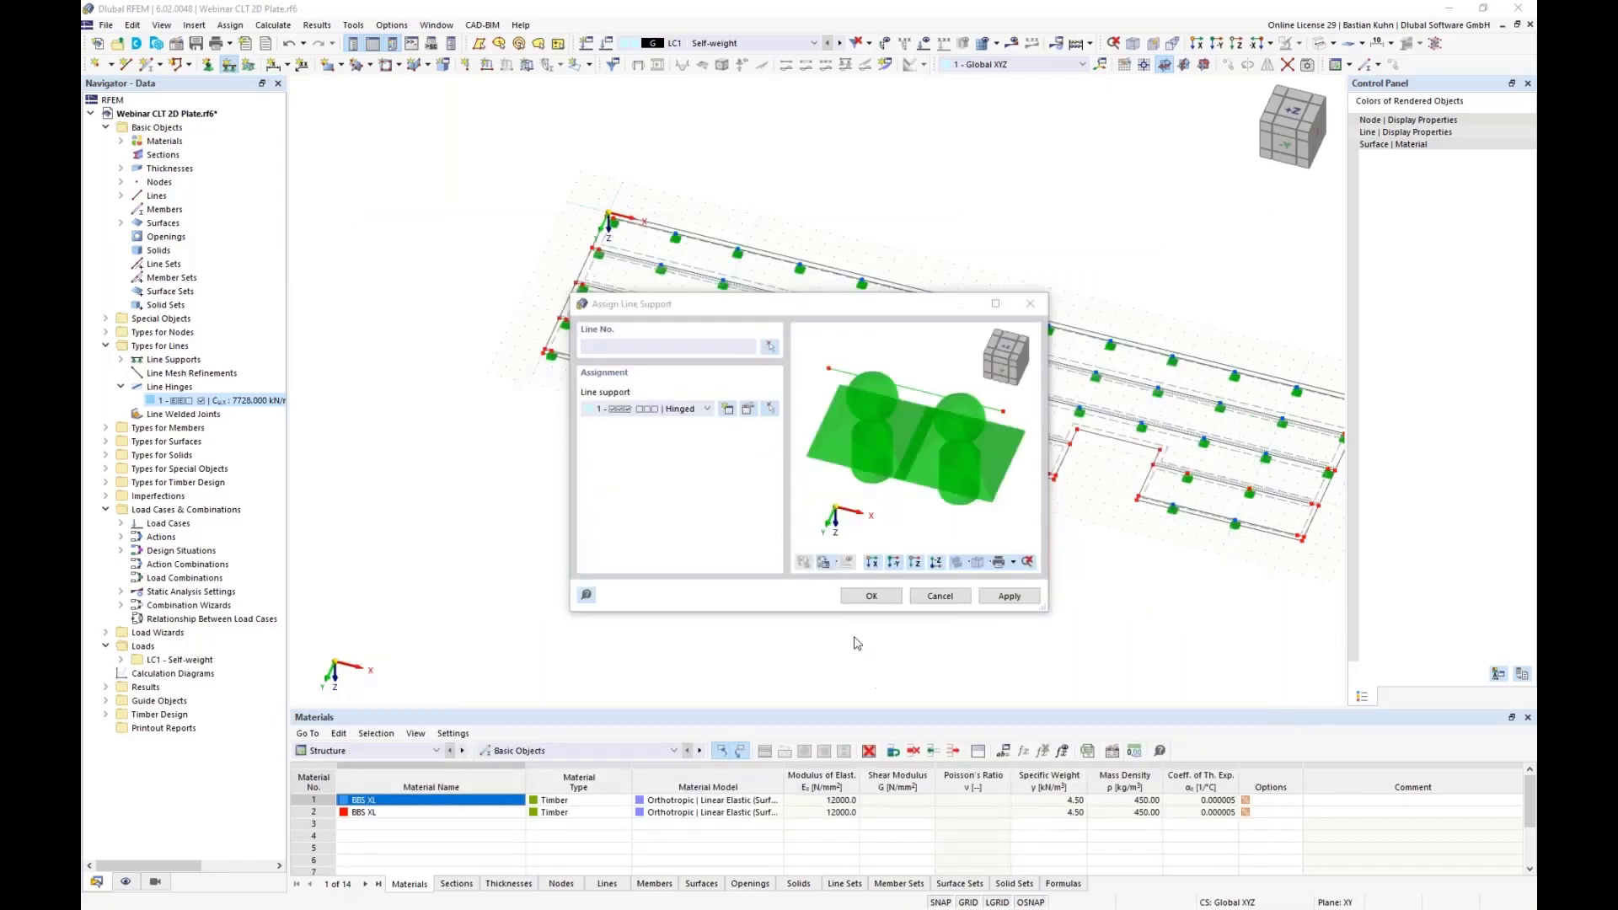
left_click(870, 596)
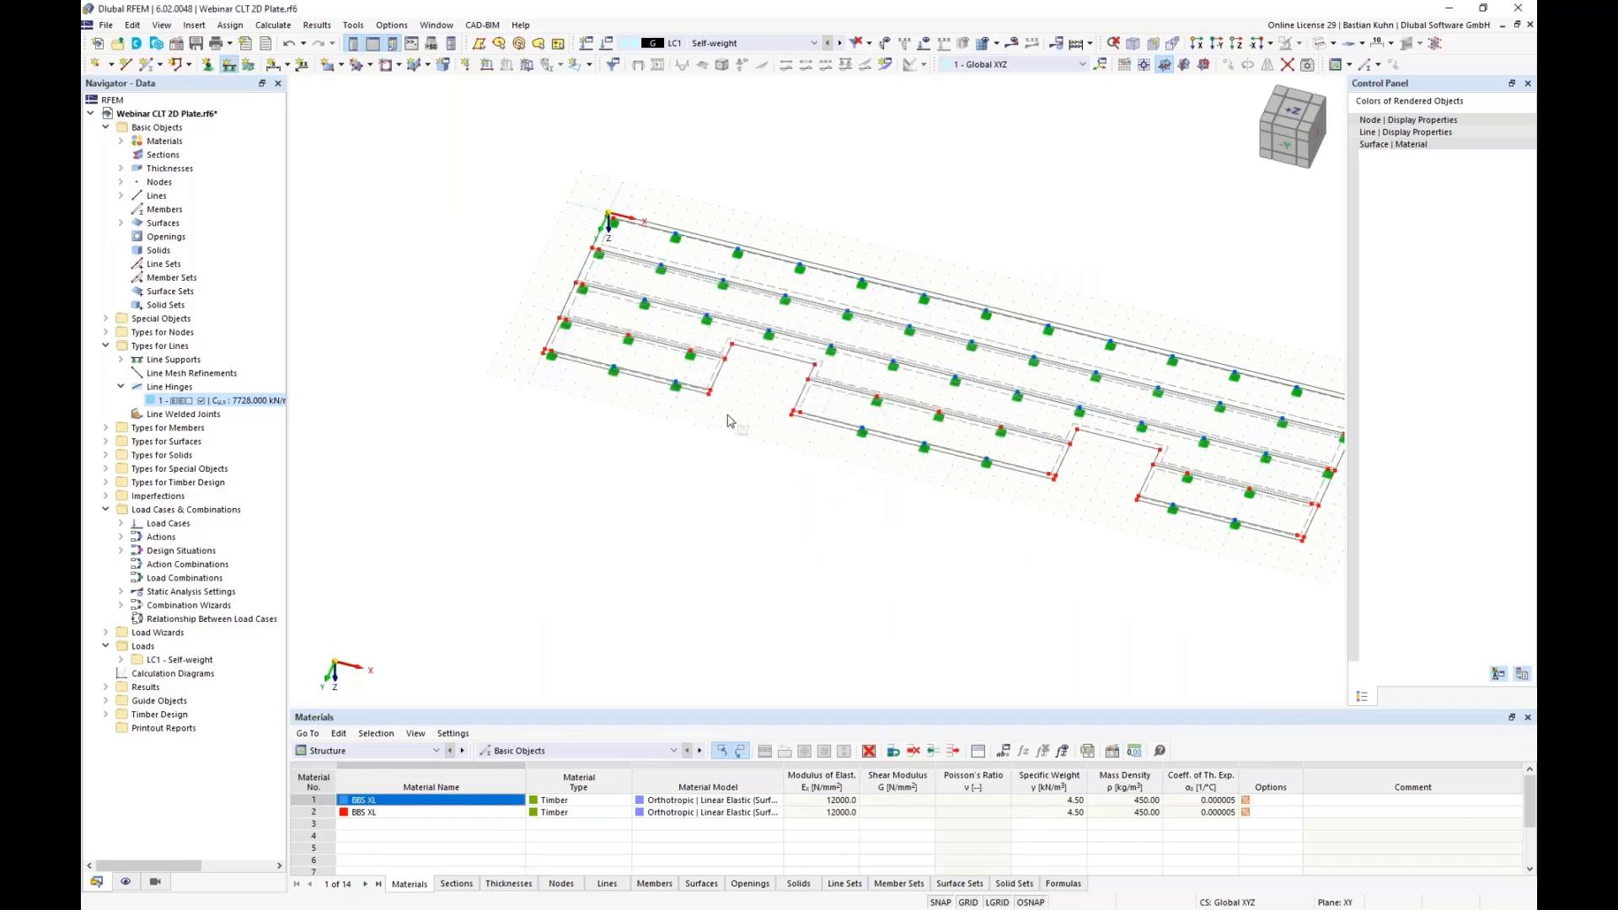
scroll(723, 409, "up", 3)
scroll(723, 409, "up", 3)
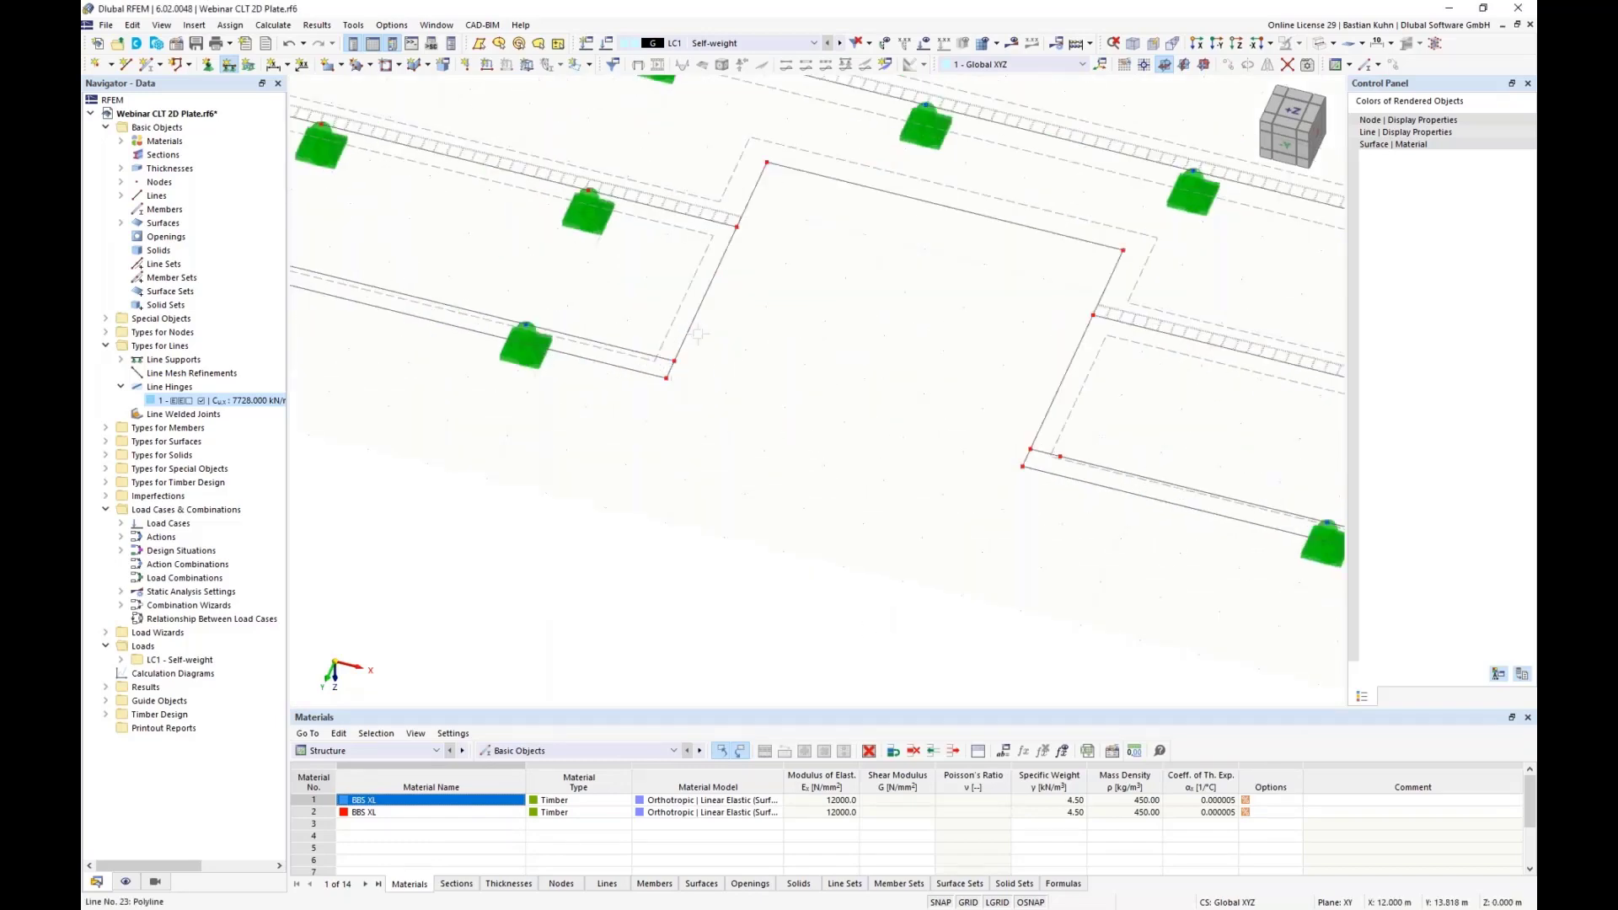
left_click(696, 334)
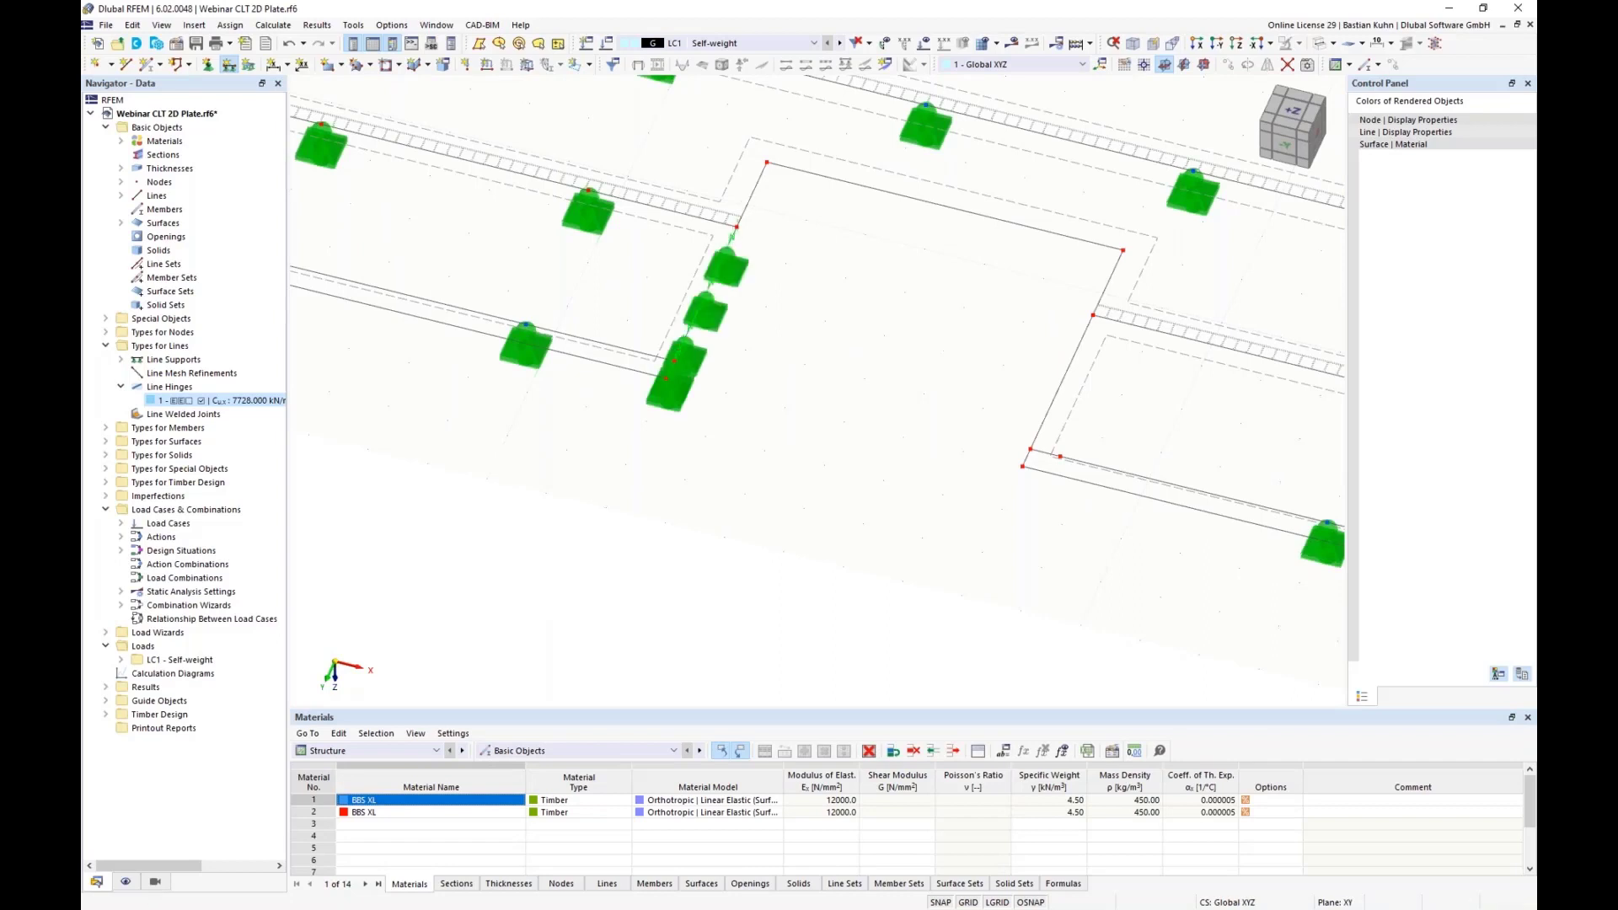
left_click(757, 190)
left_click(1037, 233)
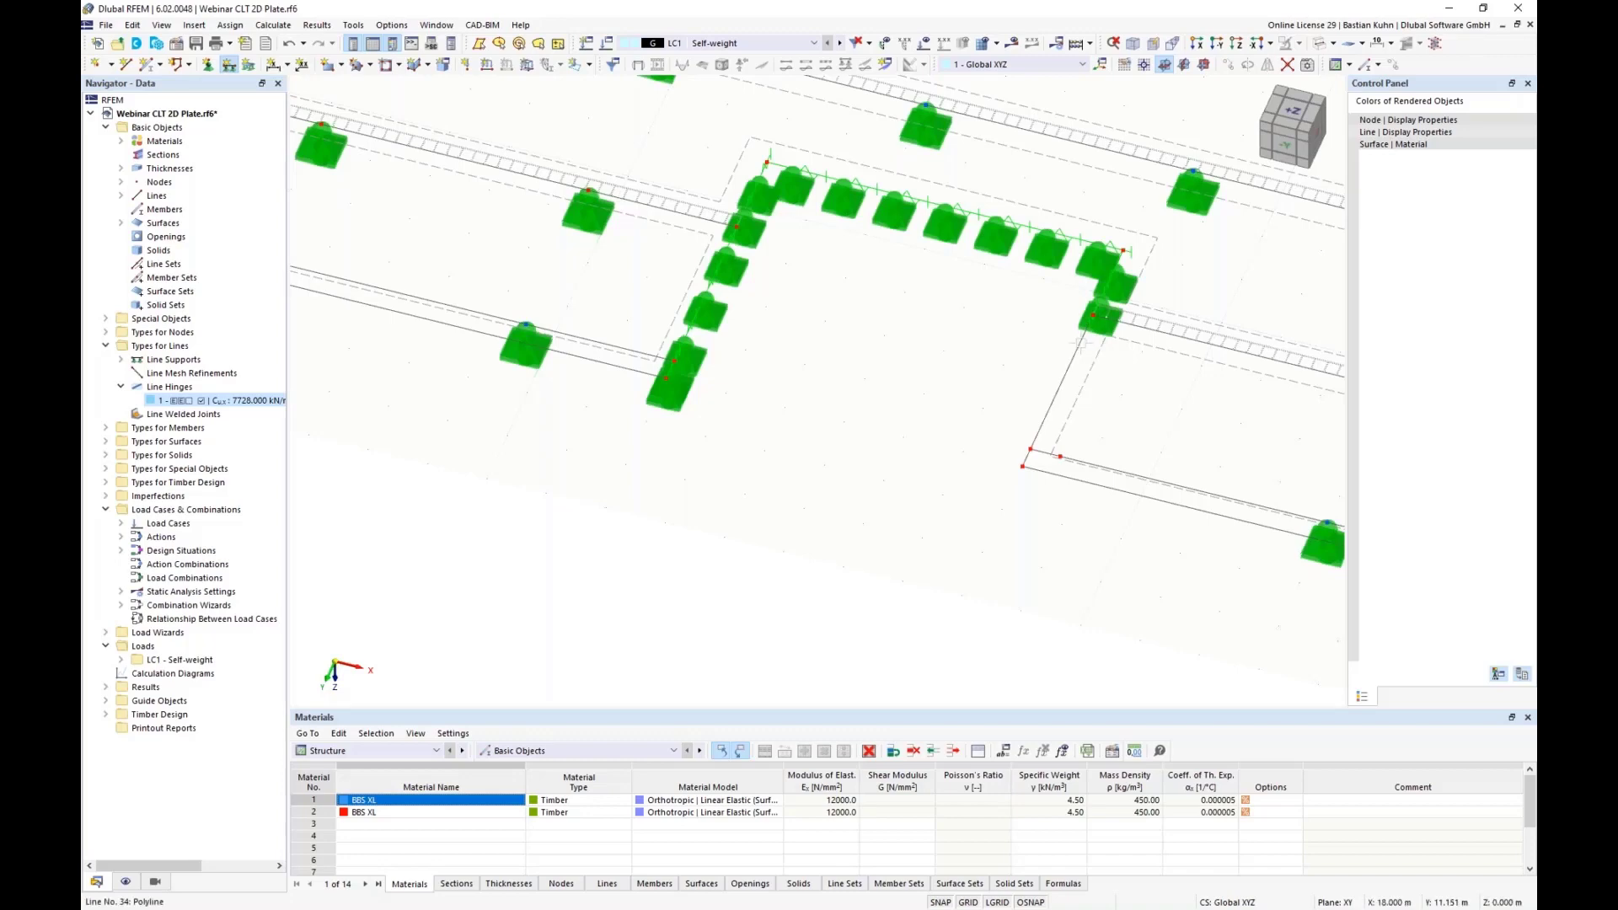
left_click(1082, 347)
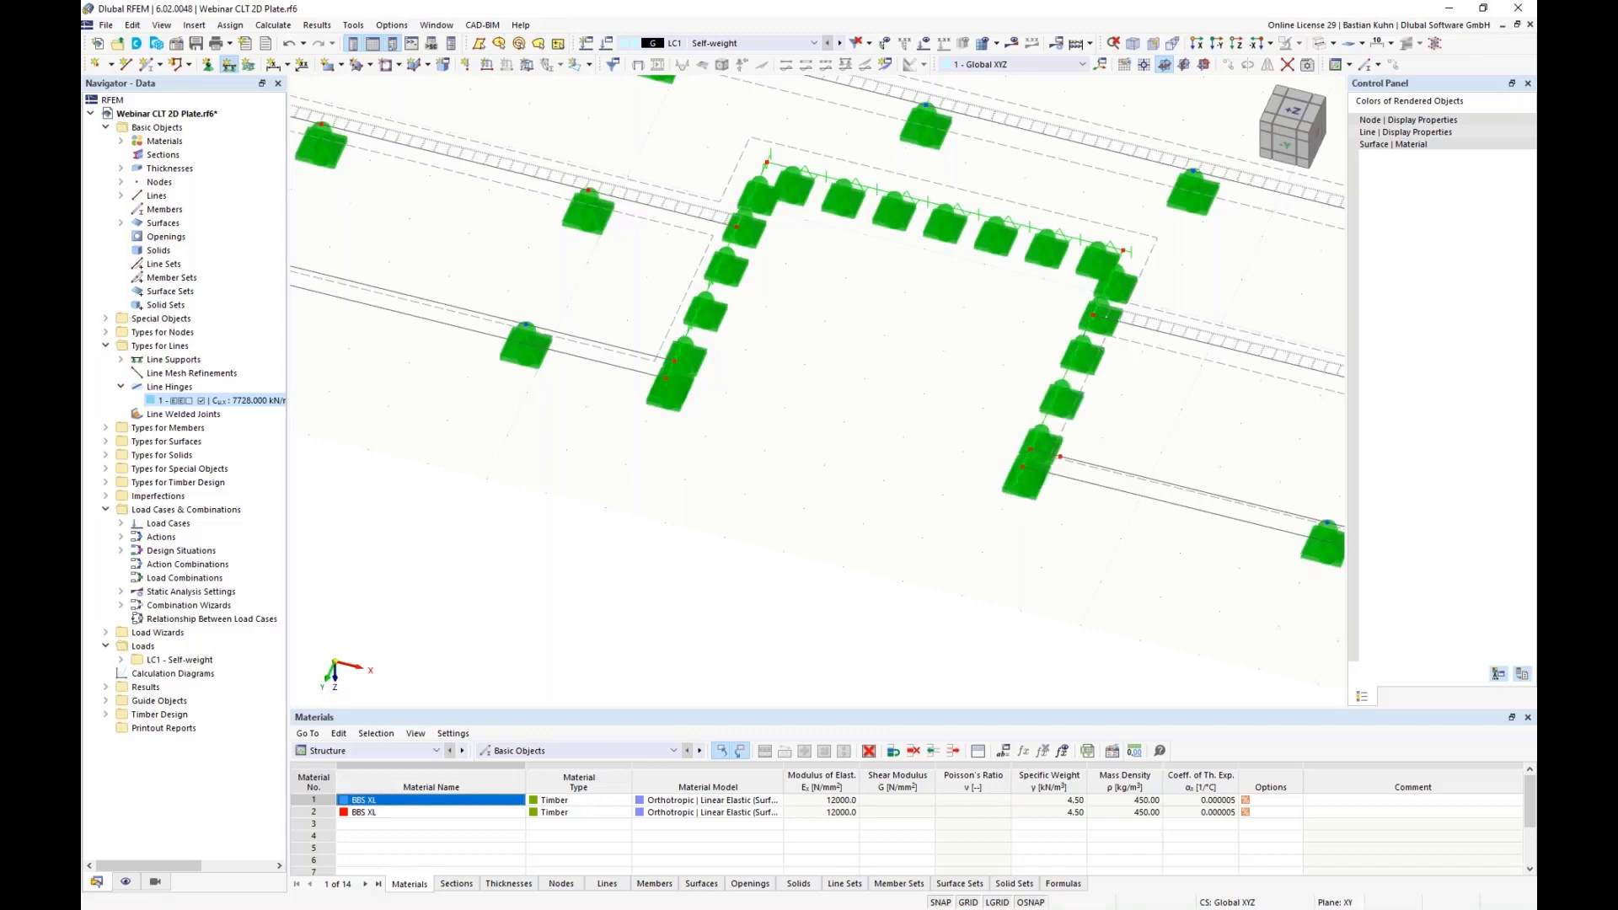
Assign the same line support to the side and inner edges of the second recess, including the short end segments
scroll(1028, 460, "down", 3)
middle_click_drag(685, 451, 618, 436)
scroll(618, 436, "down", 3)
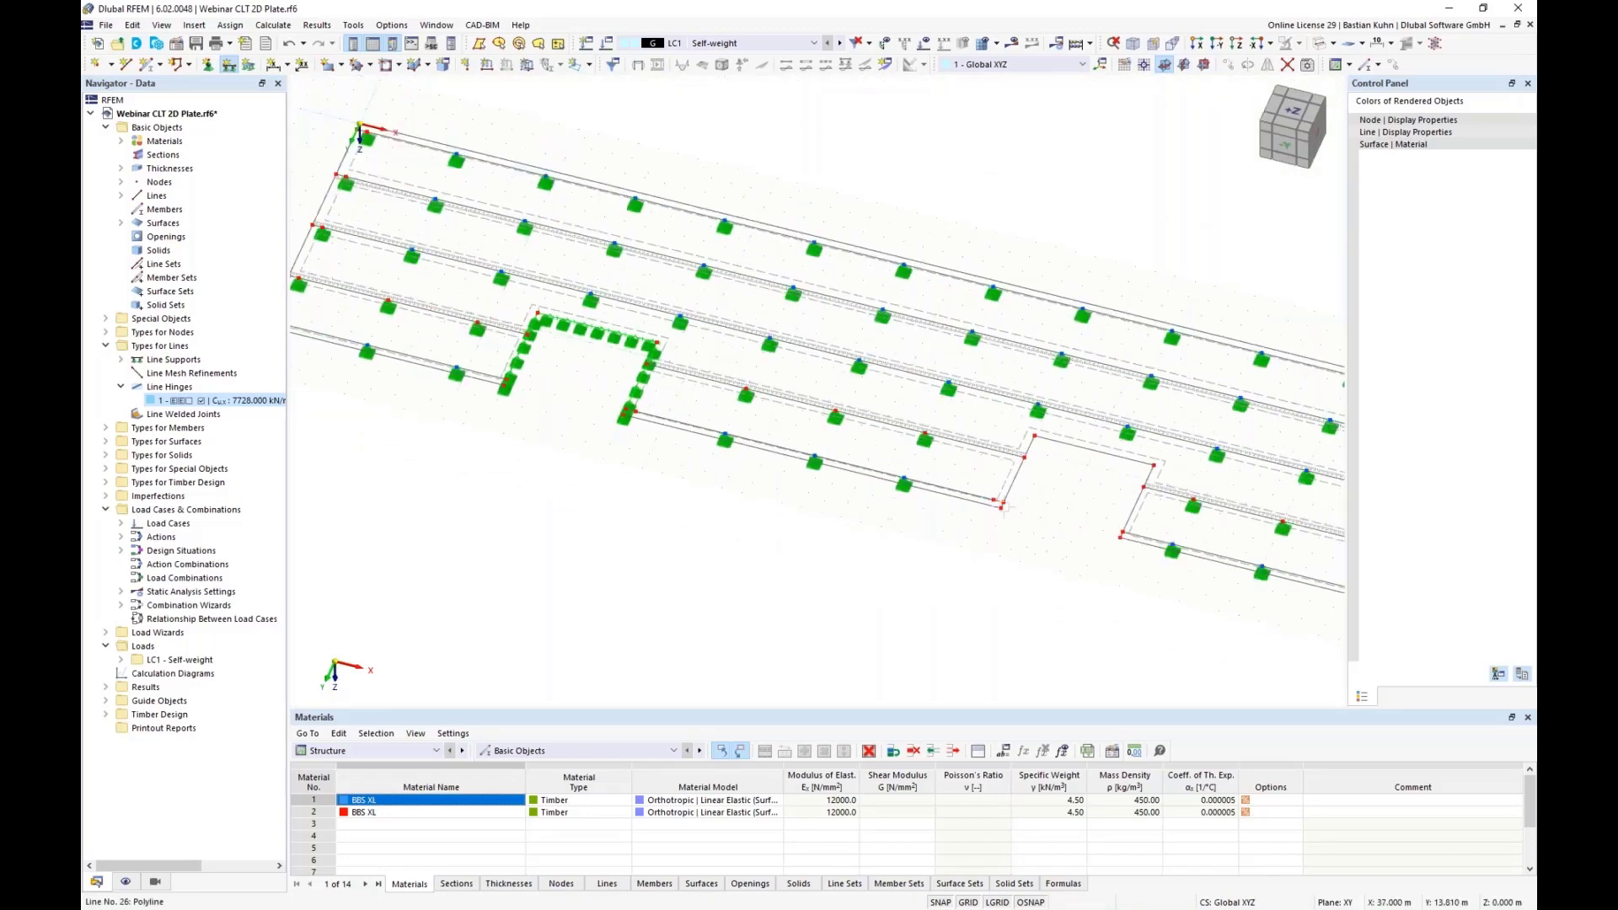
scroll(1015, 508, "up", 5)
left_click(992, 461)
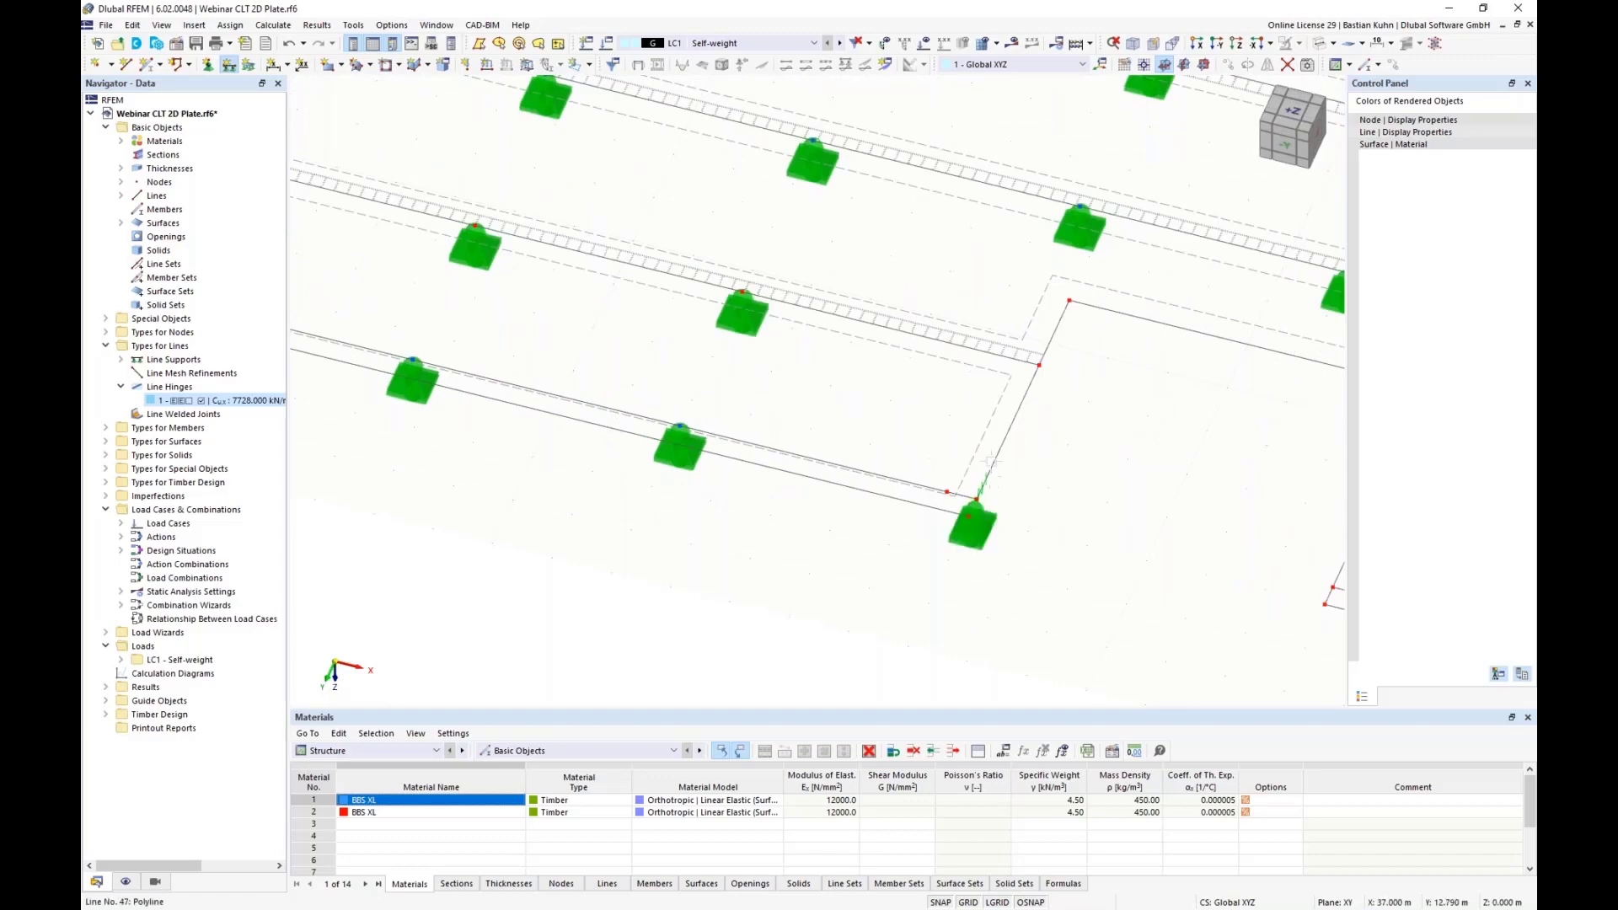
left_click(1053, 333)
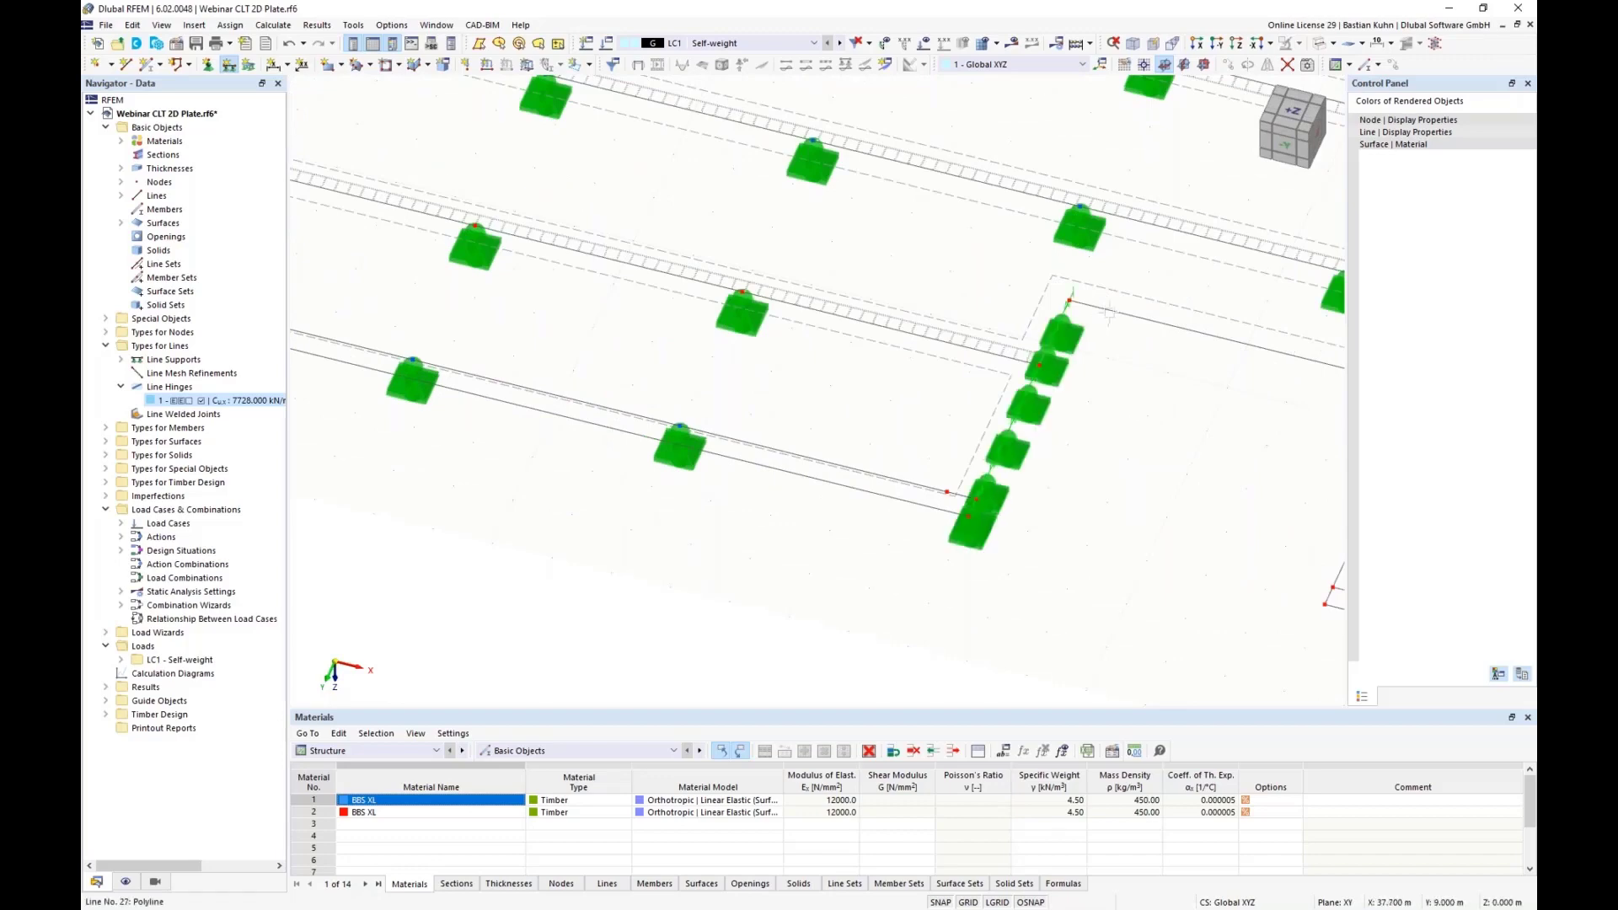
scroll(1098, 382, "down", 3)
middle_click_drag(1098, 382, 752, 394)
left_click(932, 406)
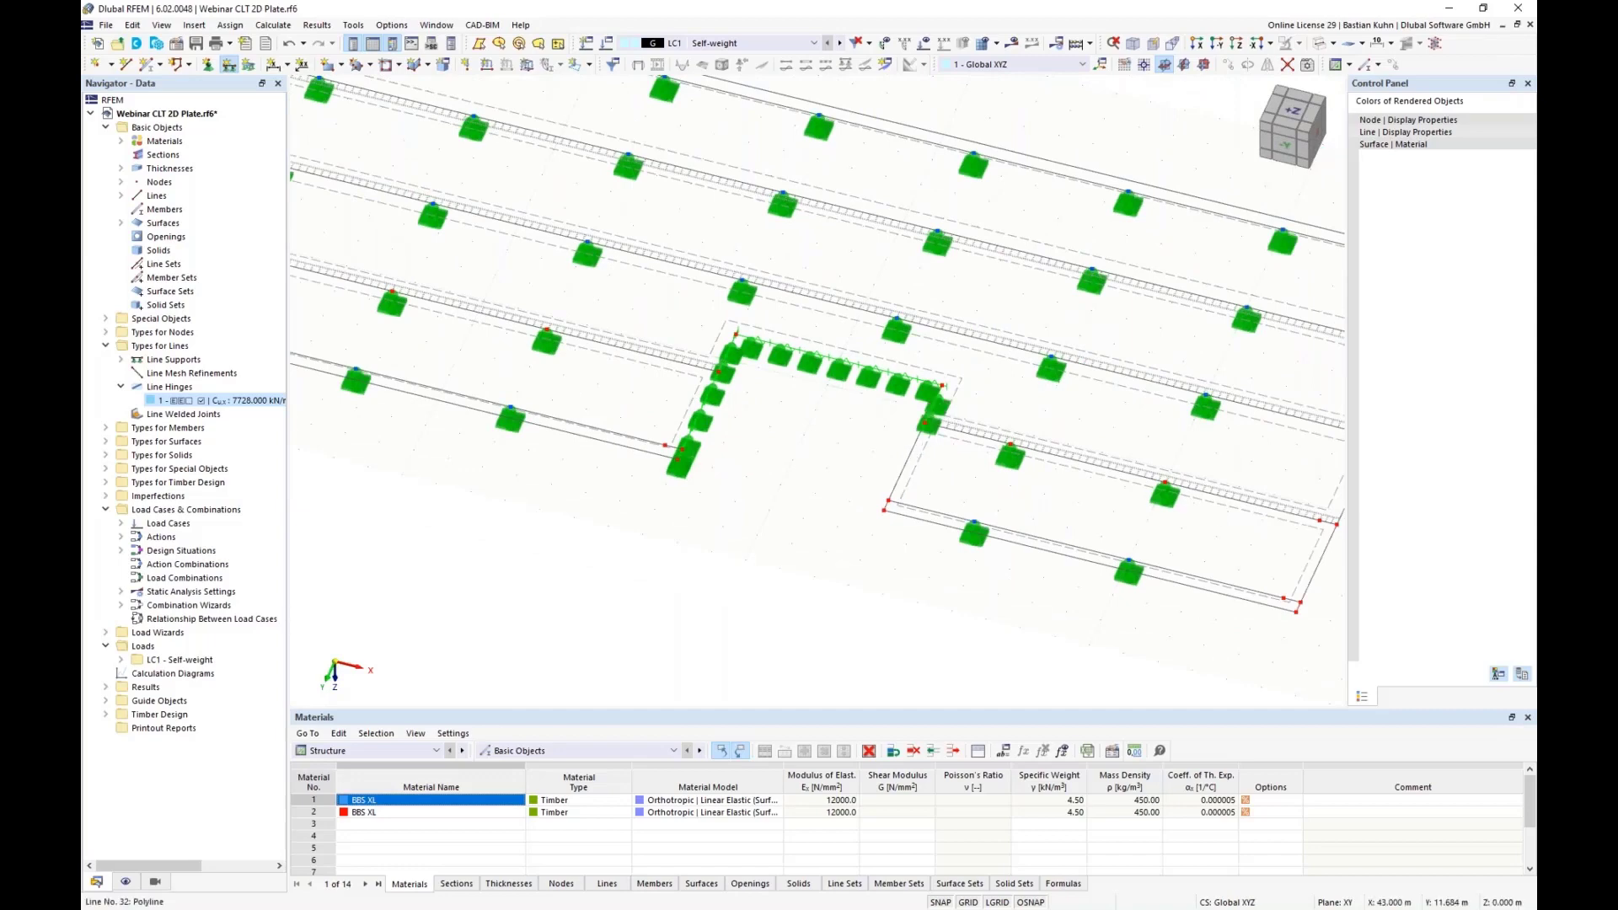
left_click(896, 482)
scroll(881, 503, "up", 3)
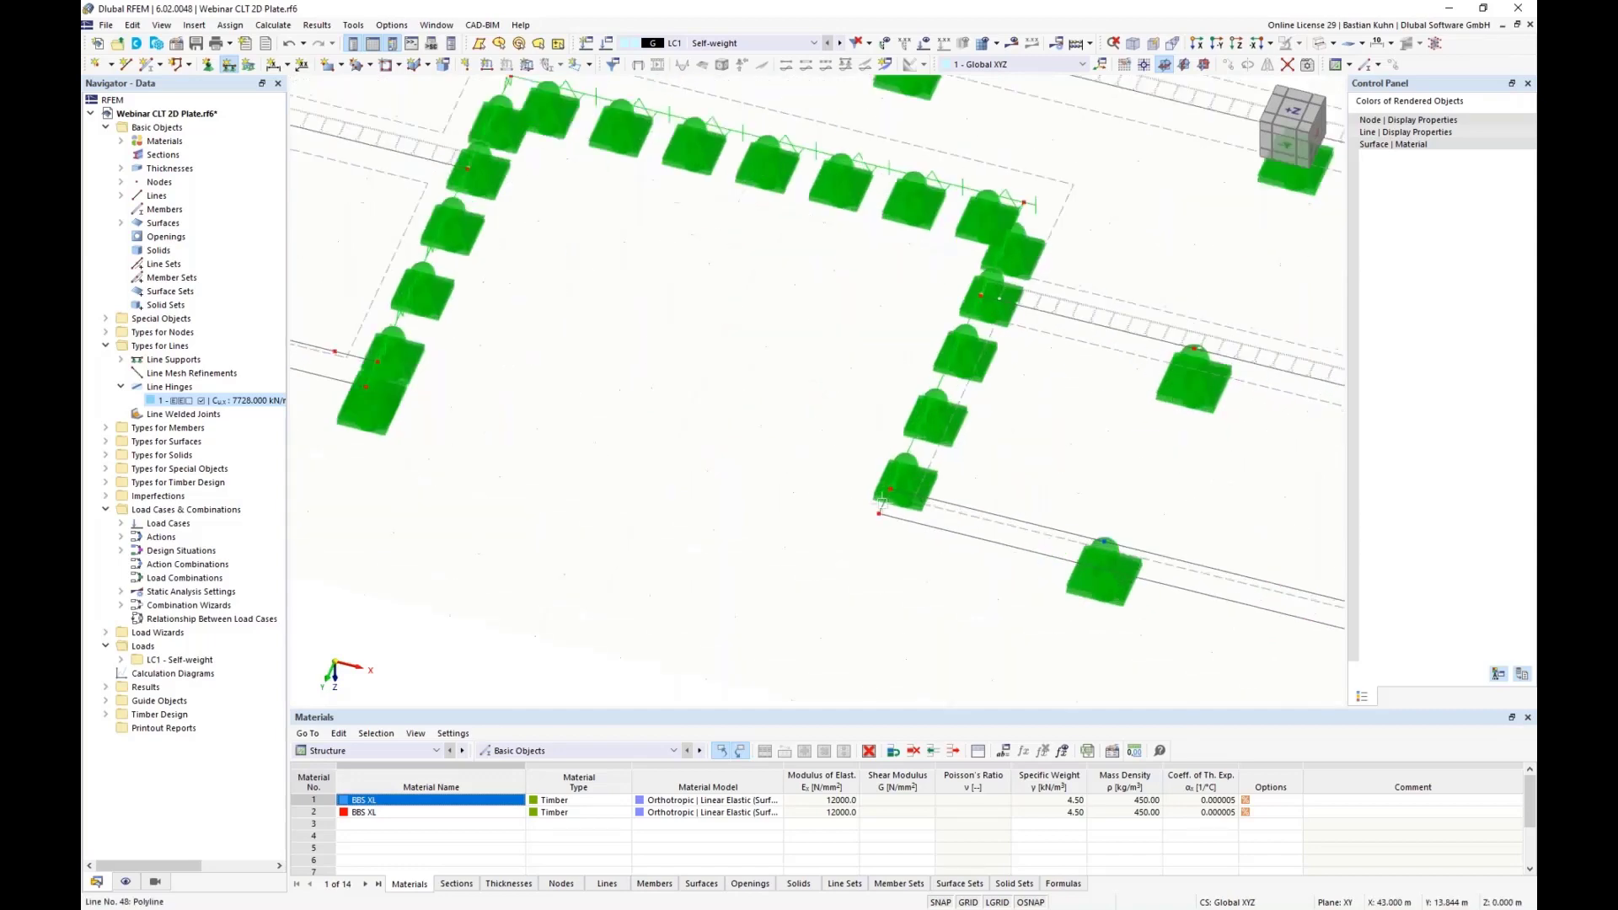
left_click(880, 507)
scroll(880, 506, "down", 2)
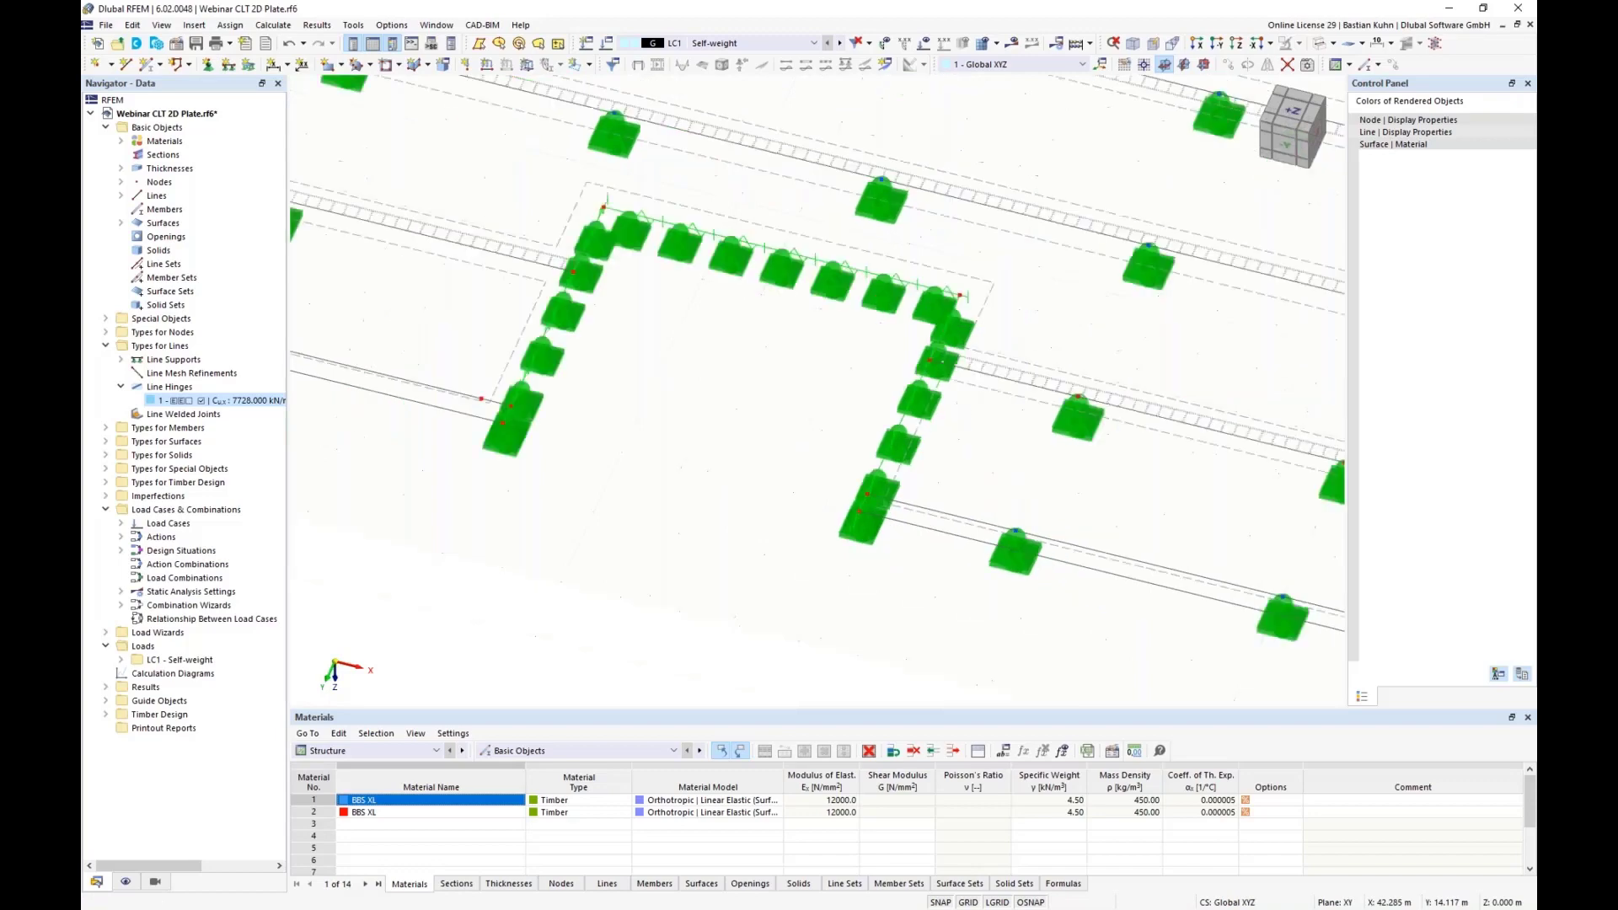
Create a linear dimension chain along the plate's recessed long edge, from end to end through the recess corners, offset about 2.6 m
scroll(816, 513, "down", 5)
middle_click_drag(816, 513, 1016, 529)
middle_click_drag(1016, 529, 956, 504, "ctrl")
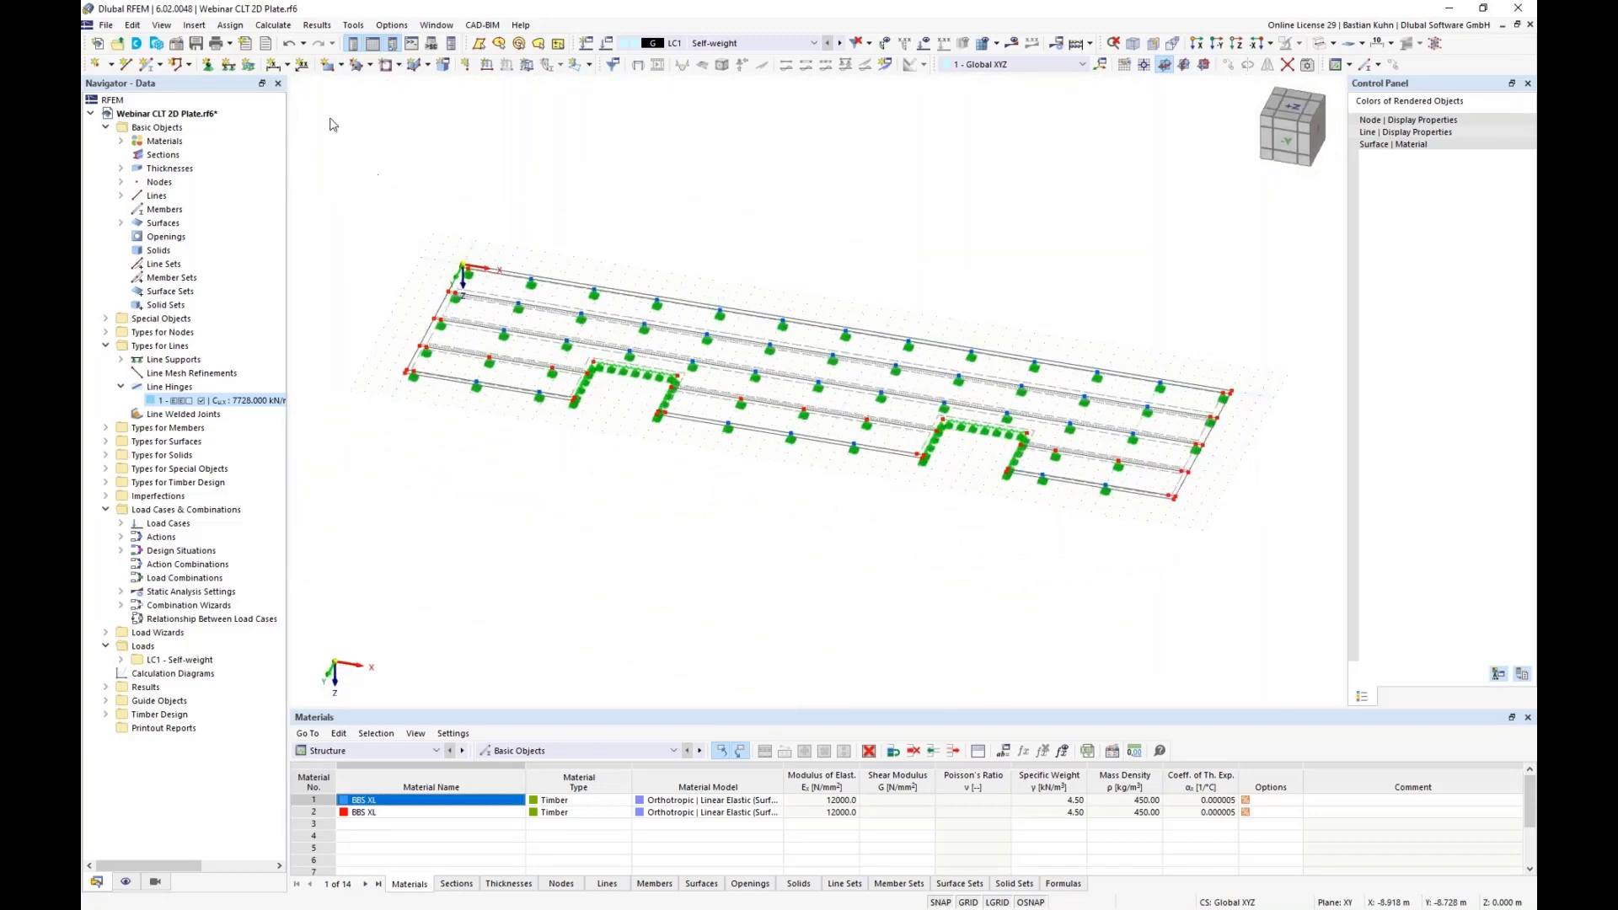
left_click(276, 69)
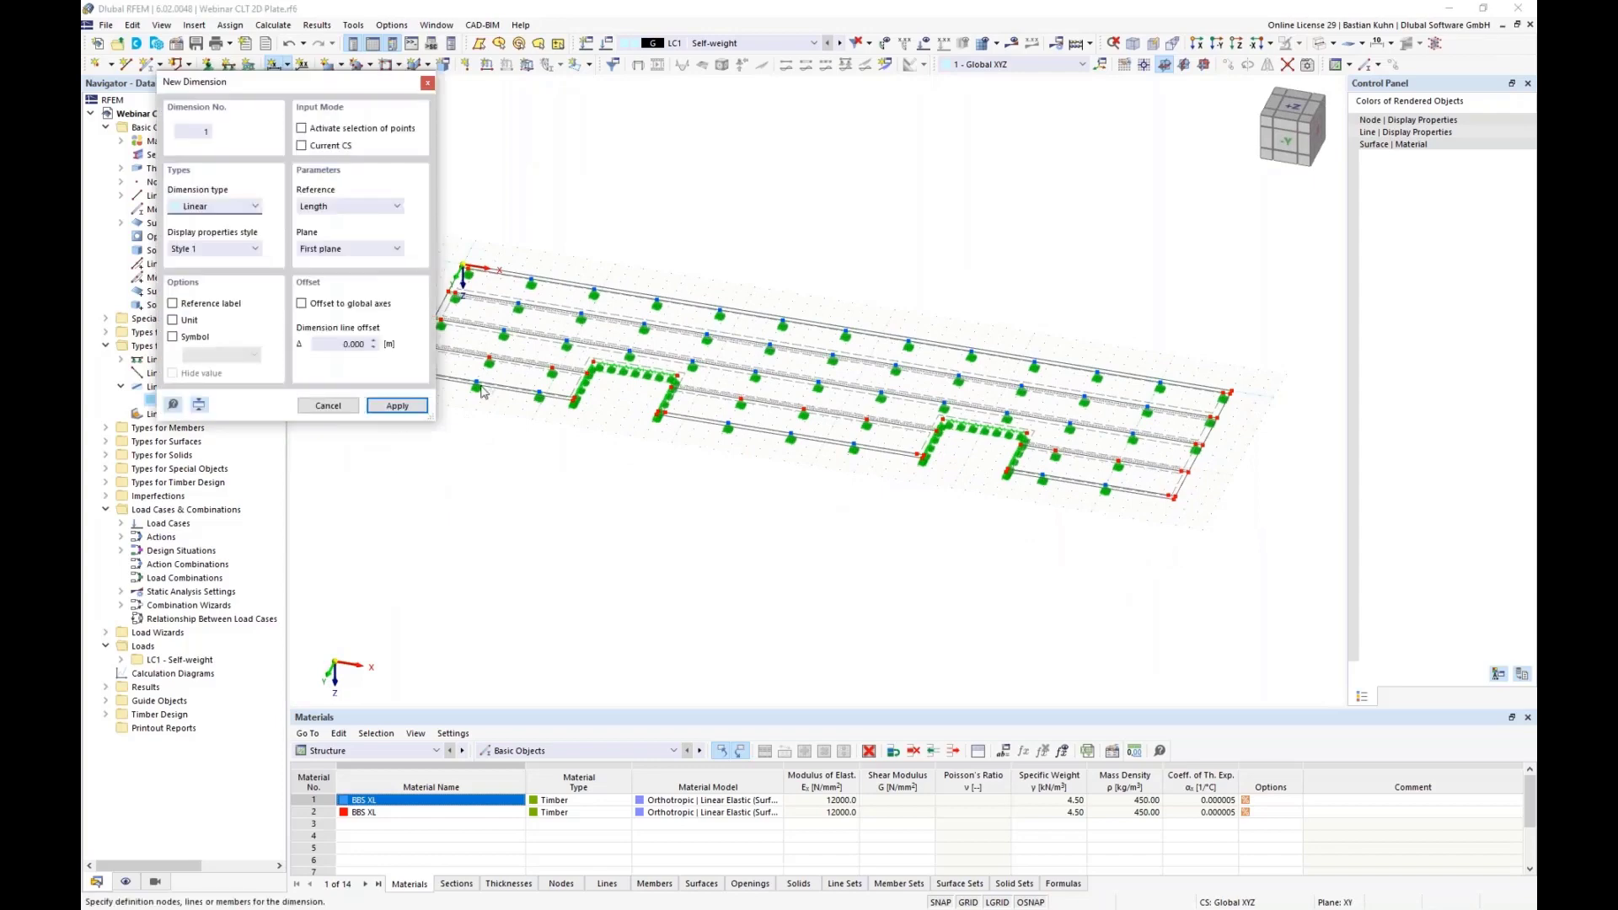
middle_click_drag(735, 204, 753, 193)
scroll(484, 323, "up", 4)
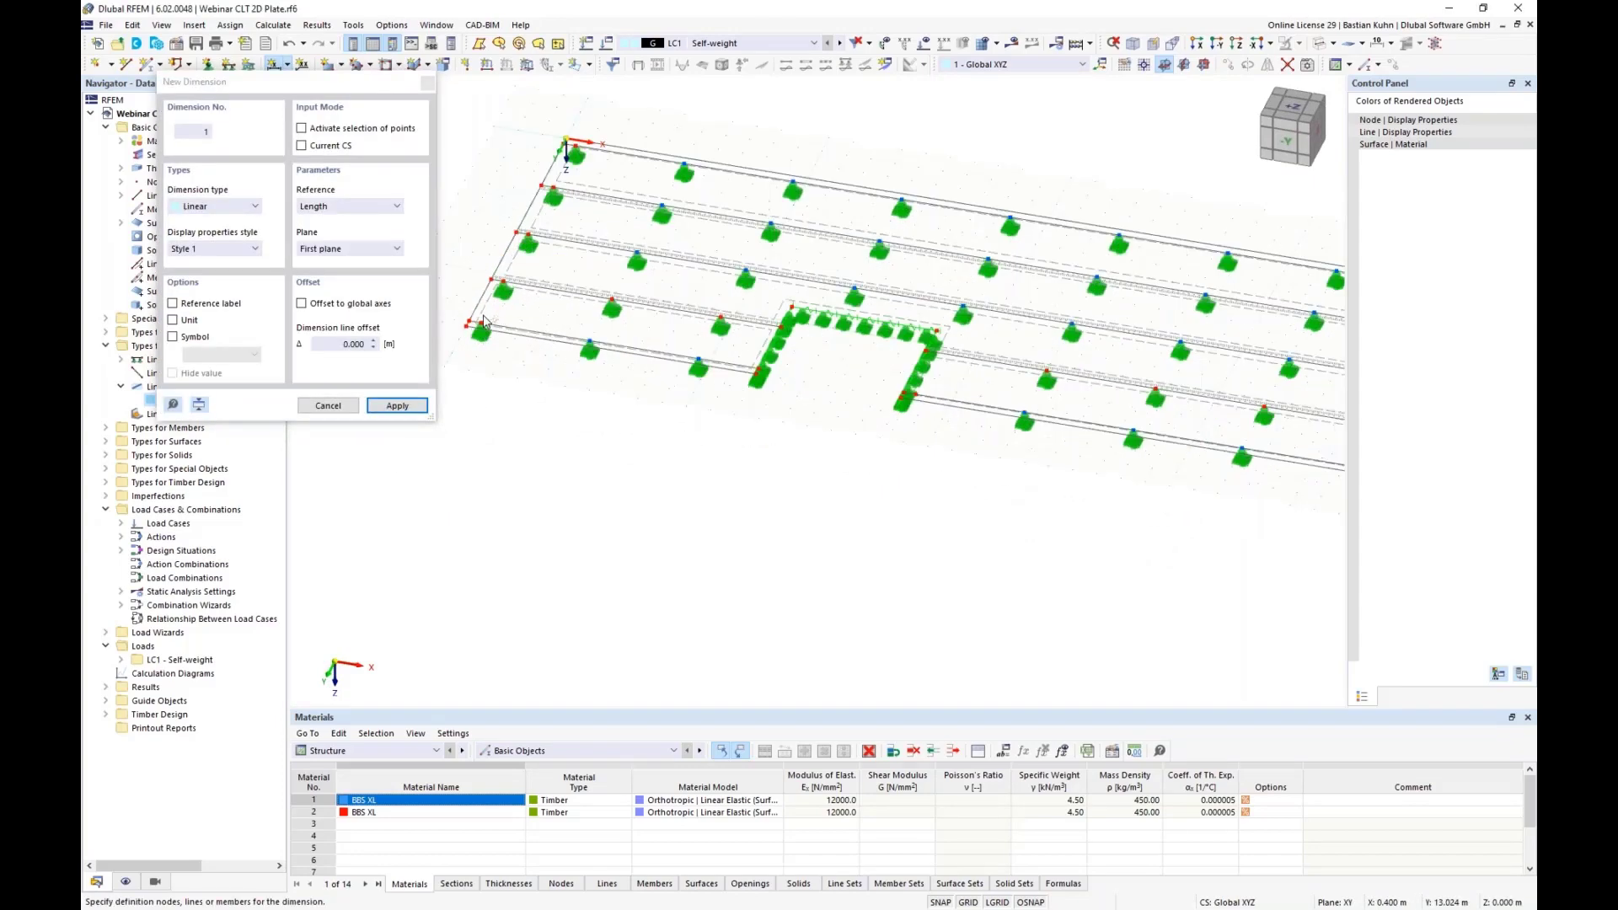
left_click(459, 331)
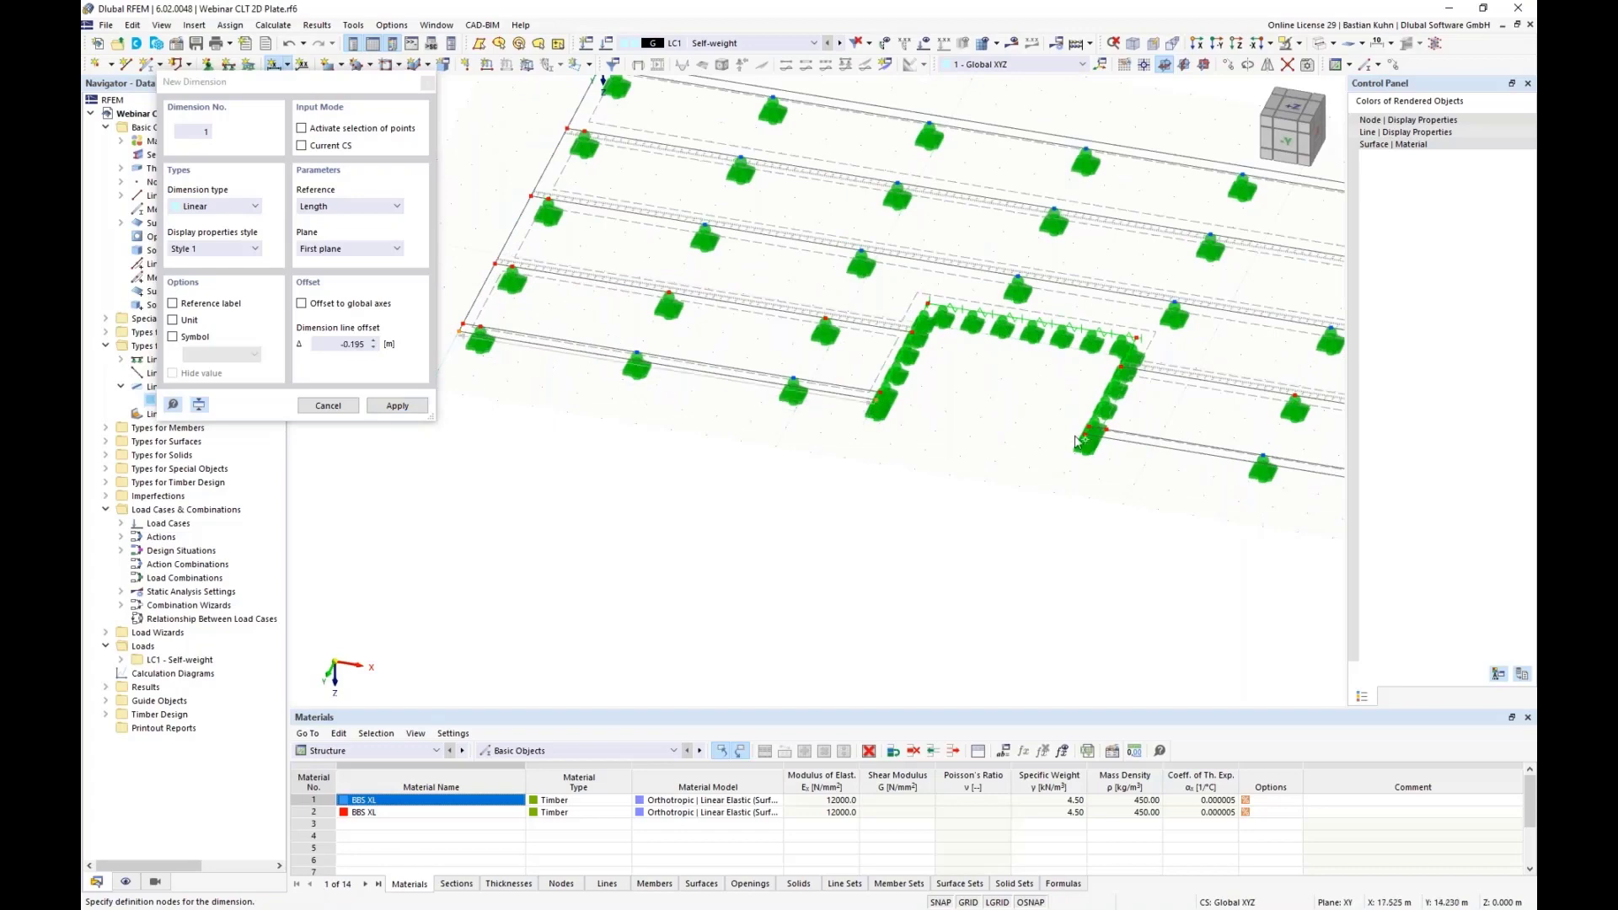
scroll(1083, 464, "down", 2)
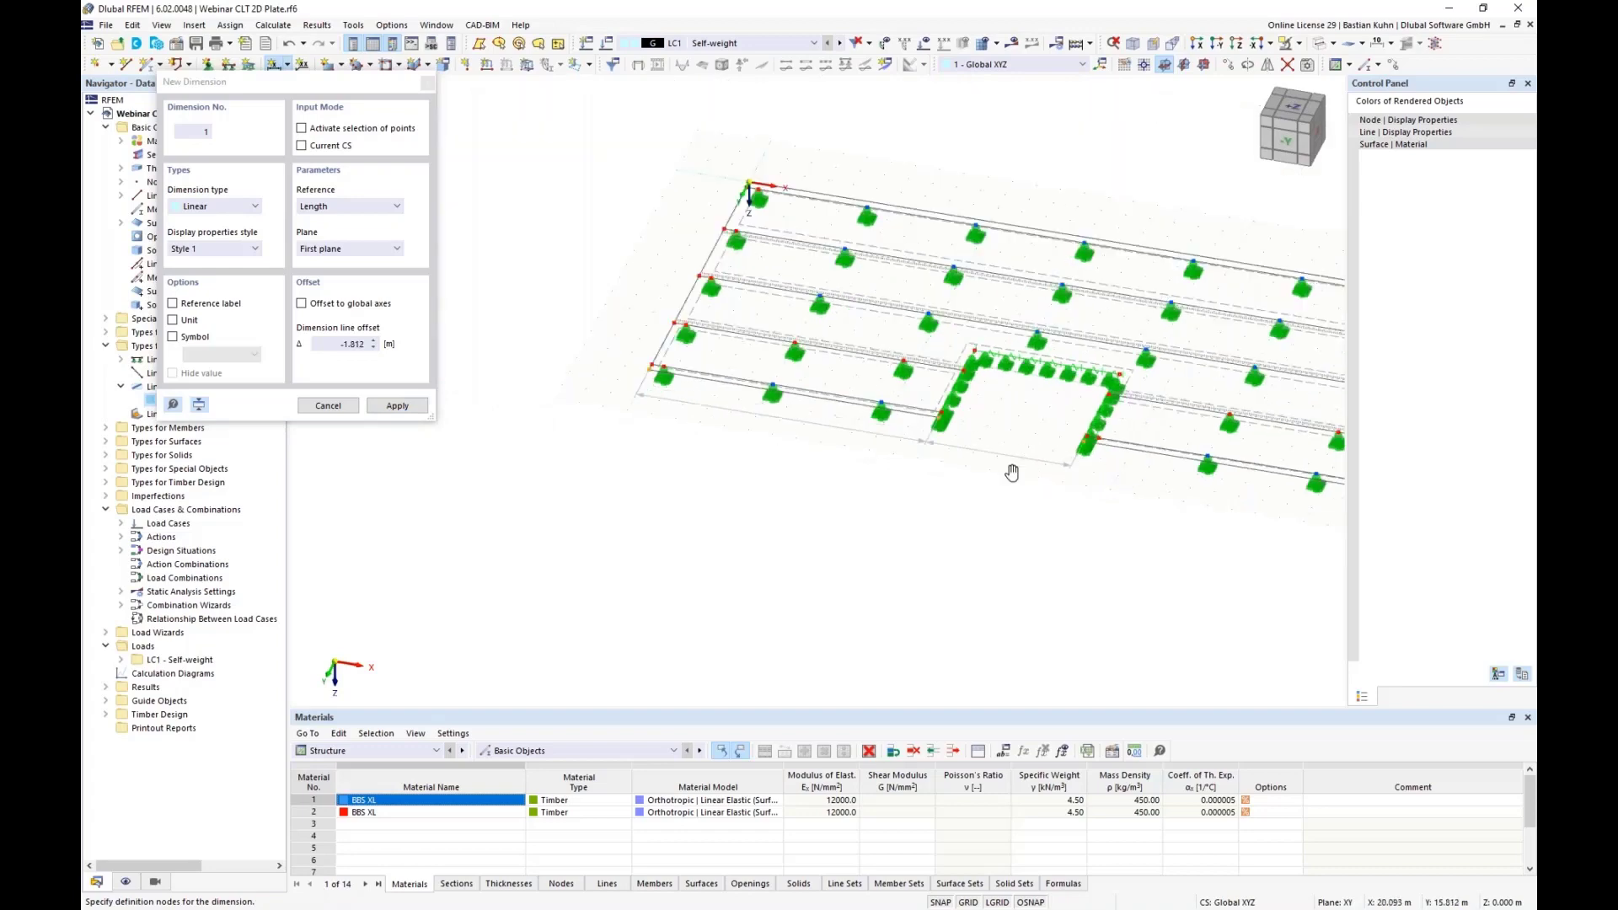
scroll(1196, 489, "up", 3)
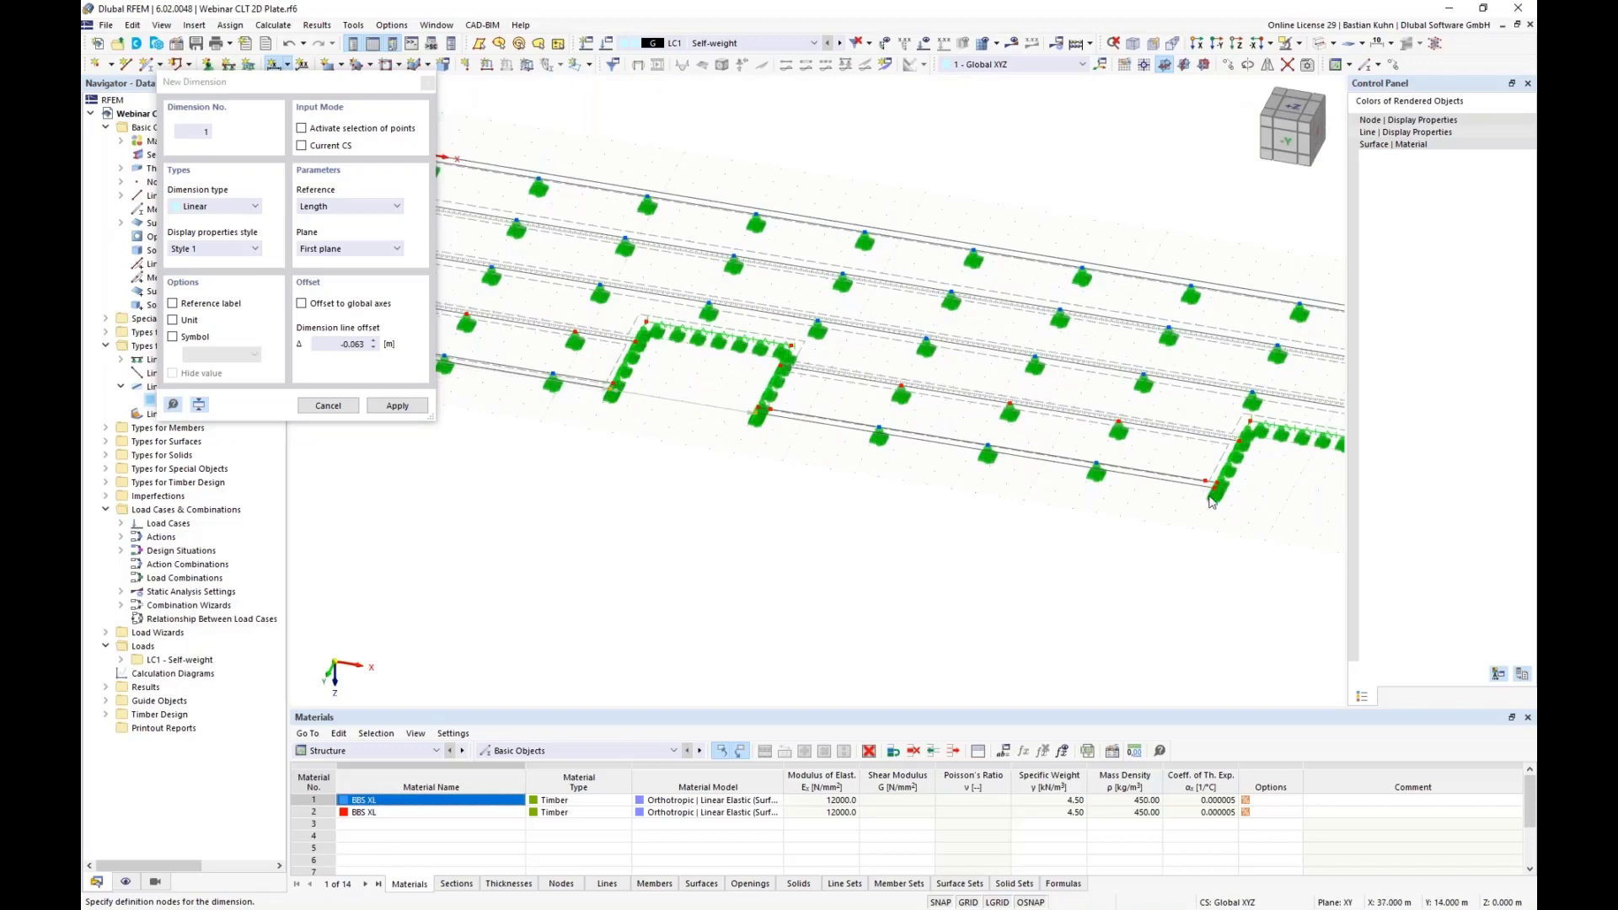
middle_click_drag(1244, 536, 883, 473)
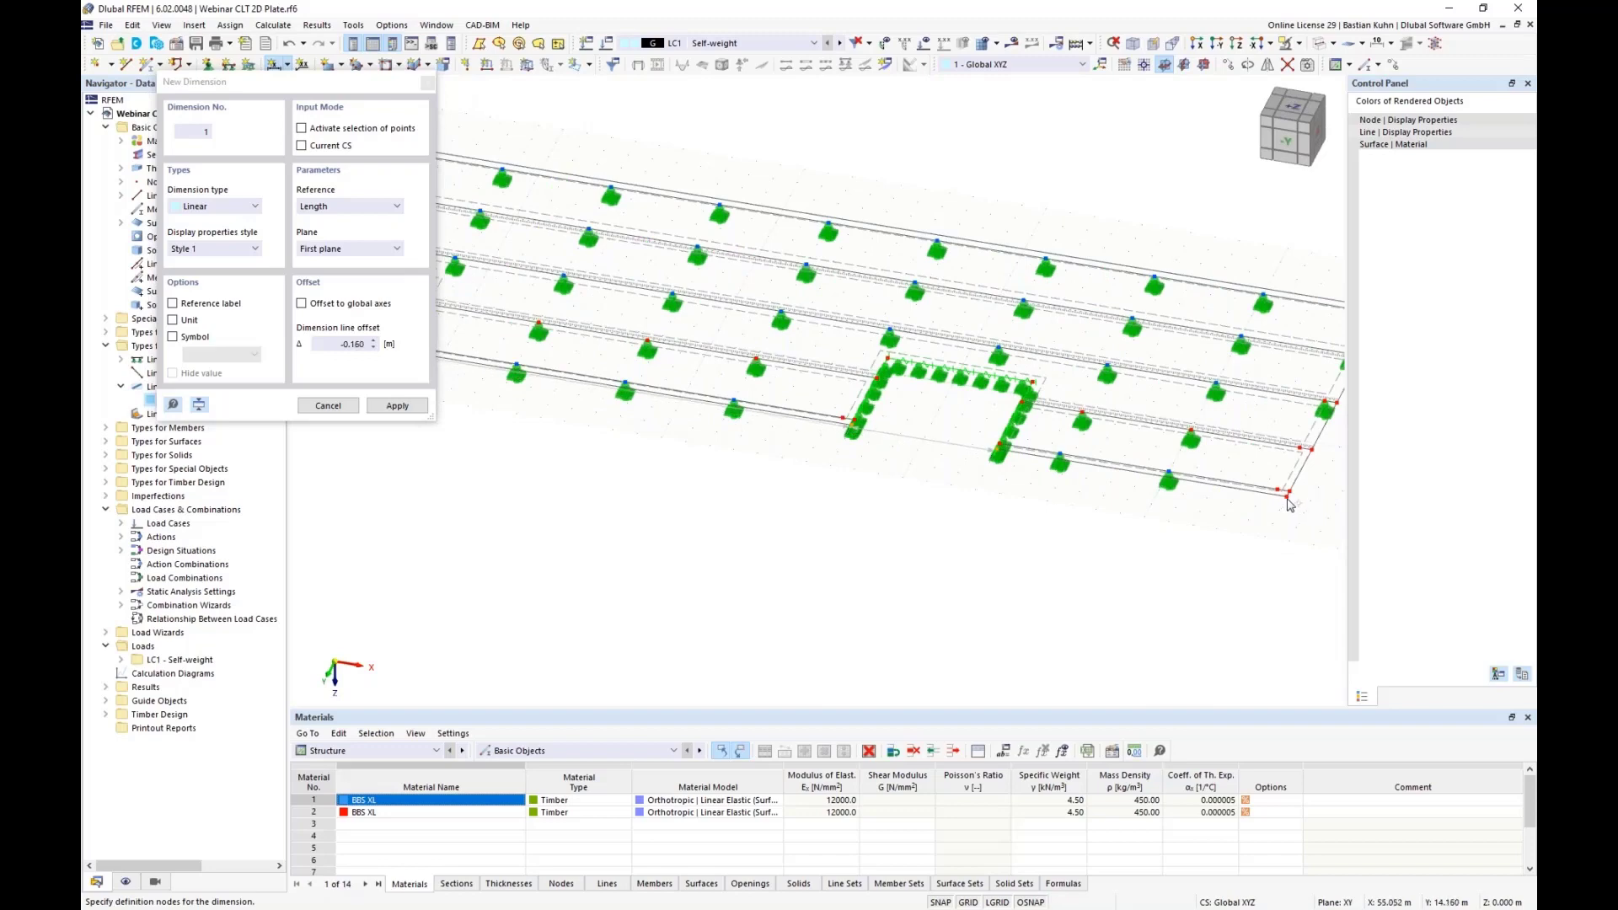
left_click(1277, 537)
scroll(1227, 559, "down", 3)
scroll(1264, 530, "up", 2)
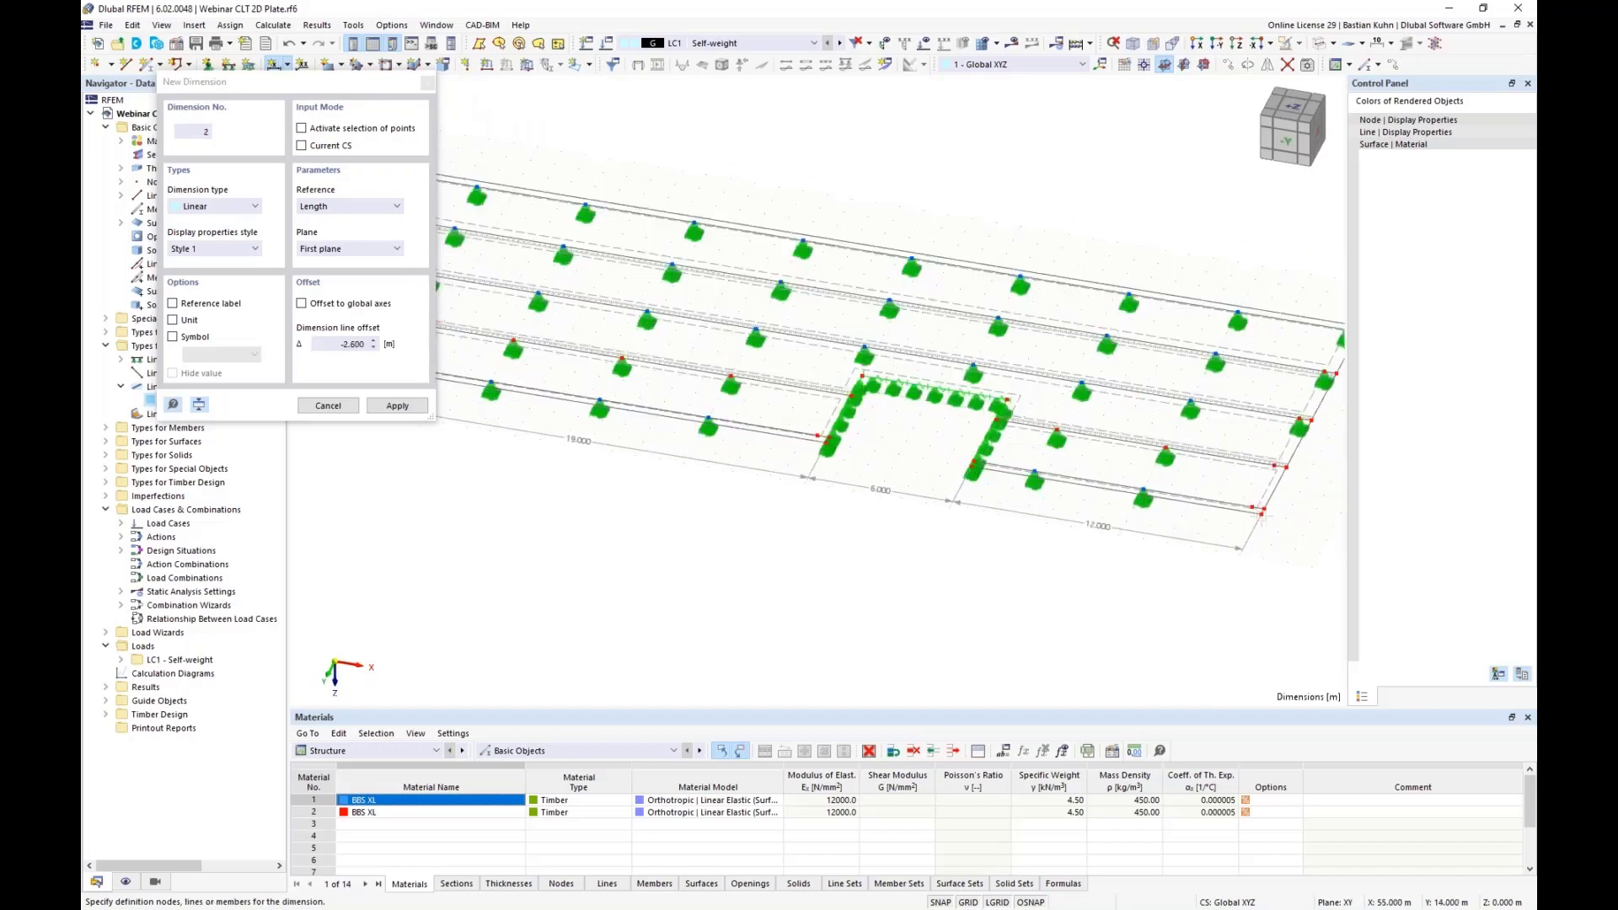
Dimension the plate's full width with a linear dimension placed outside the short edge farthest from the origin
left_click(1262, 515)
middle_click_drag(1264, 515, 1016, 544)
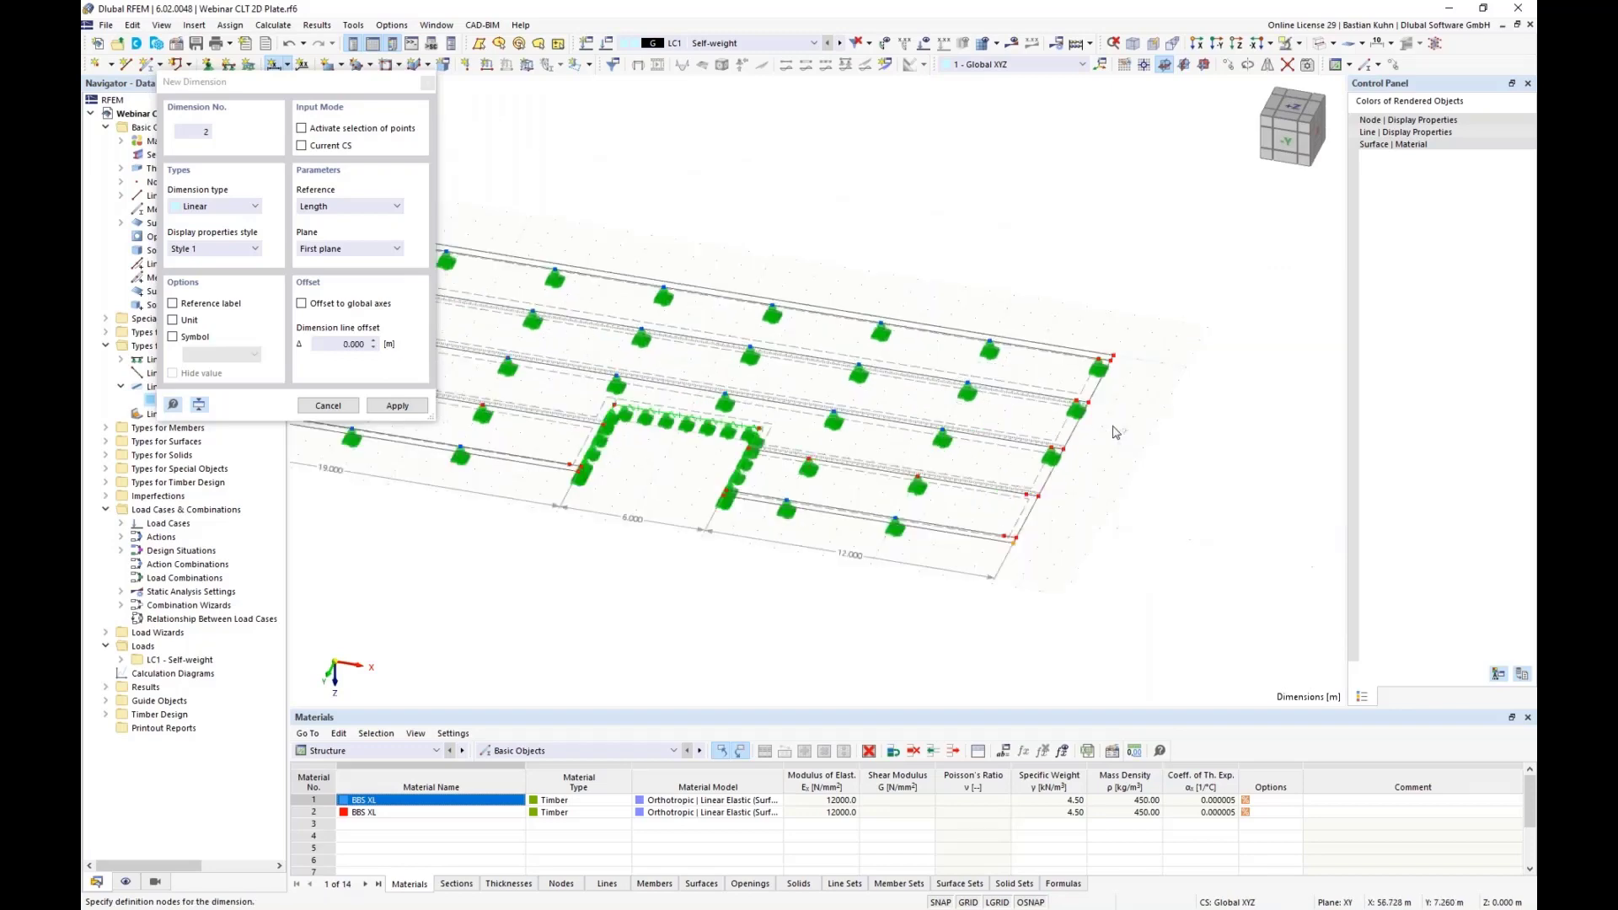
left_click(1135, 375)
left_click(1166, 404)
scroll(823, 643, "down", 2)
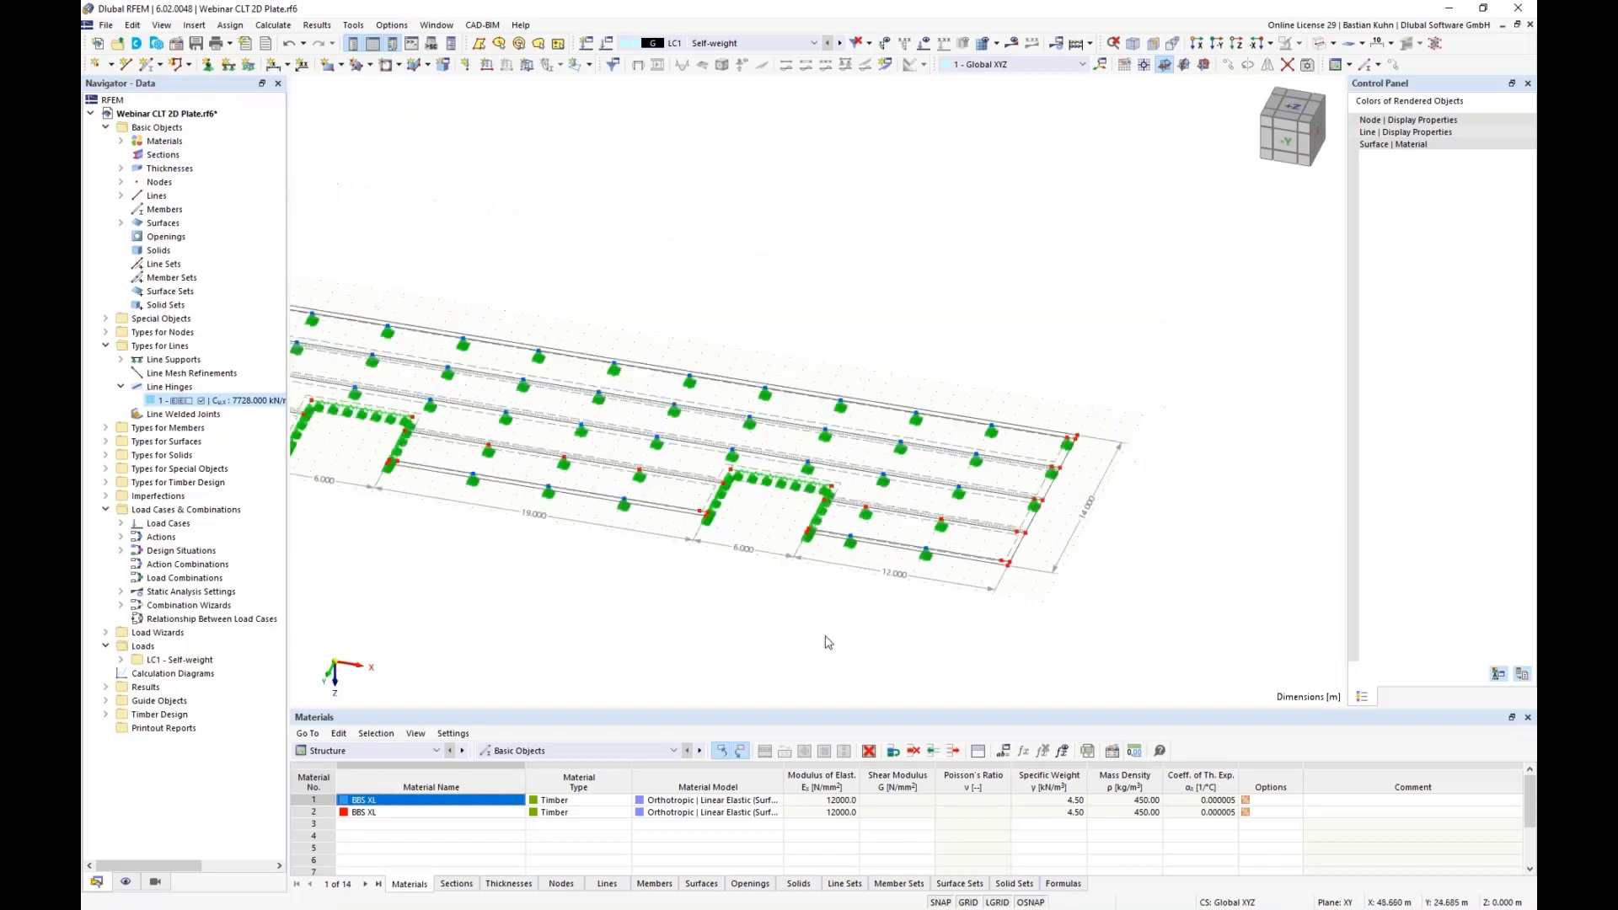
Switch the model display from line view to filled, solid-coloured surfaces and show the whole plate at an oblique angle
middle_click_drag(823, 643, 985, 605)
scroll(921, 610, "down", 2)
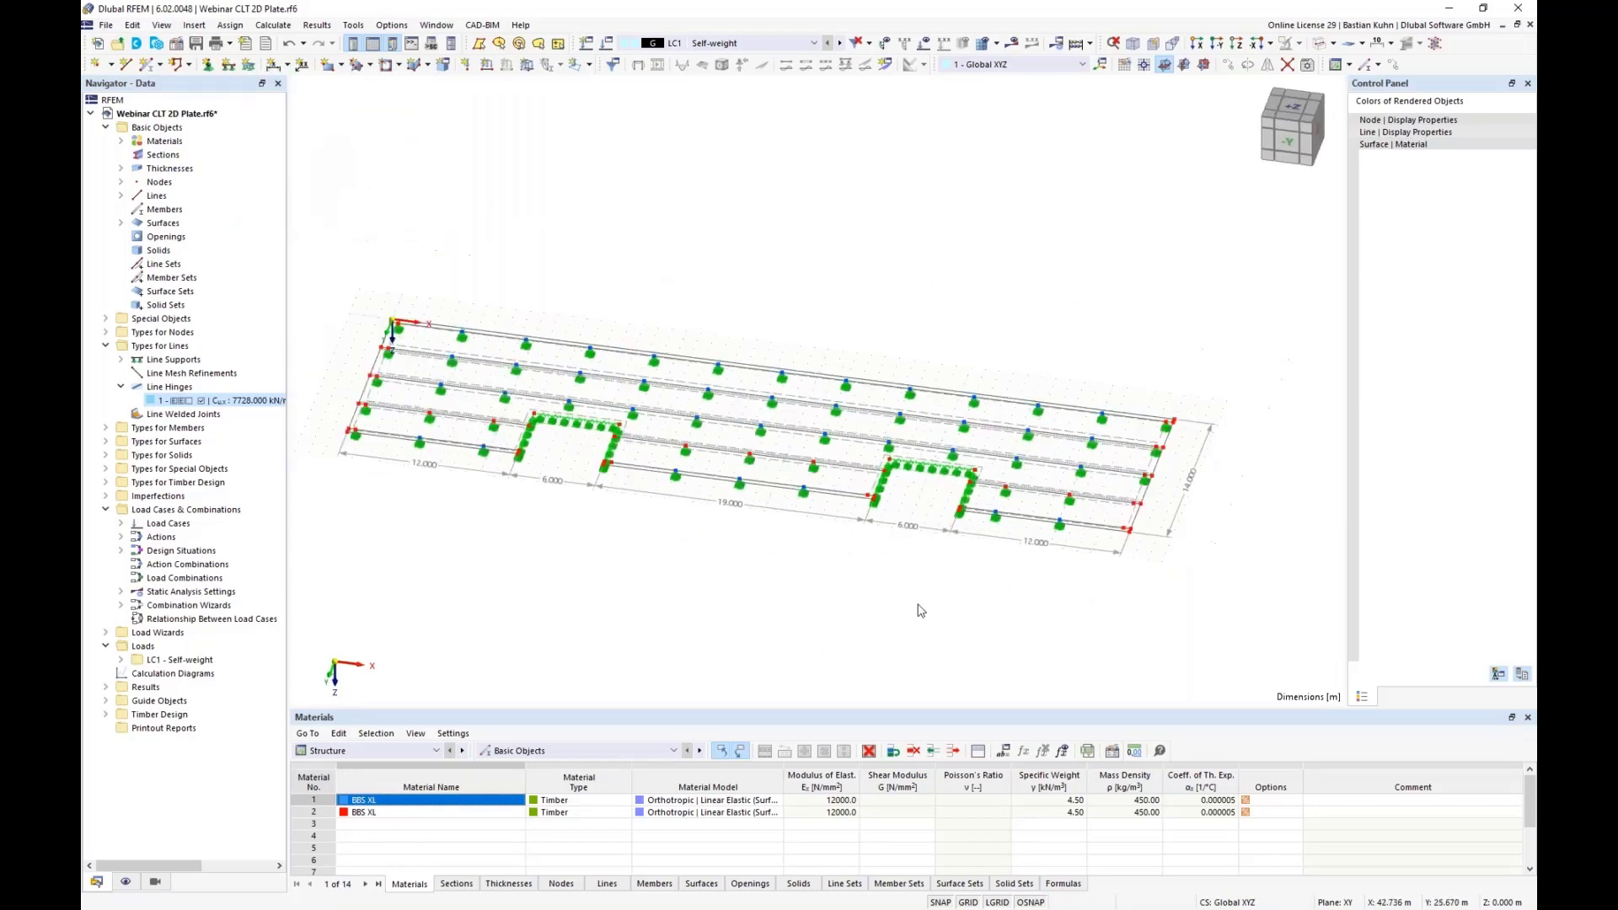
middle_click_drag(860, 593, 939, 546)
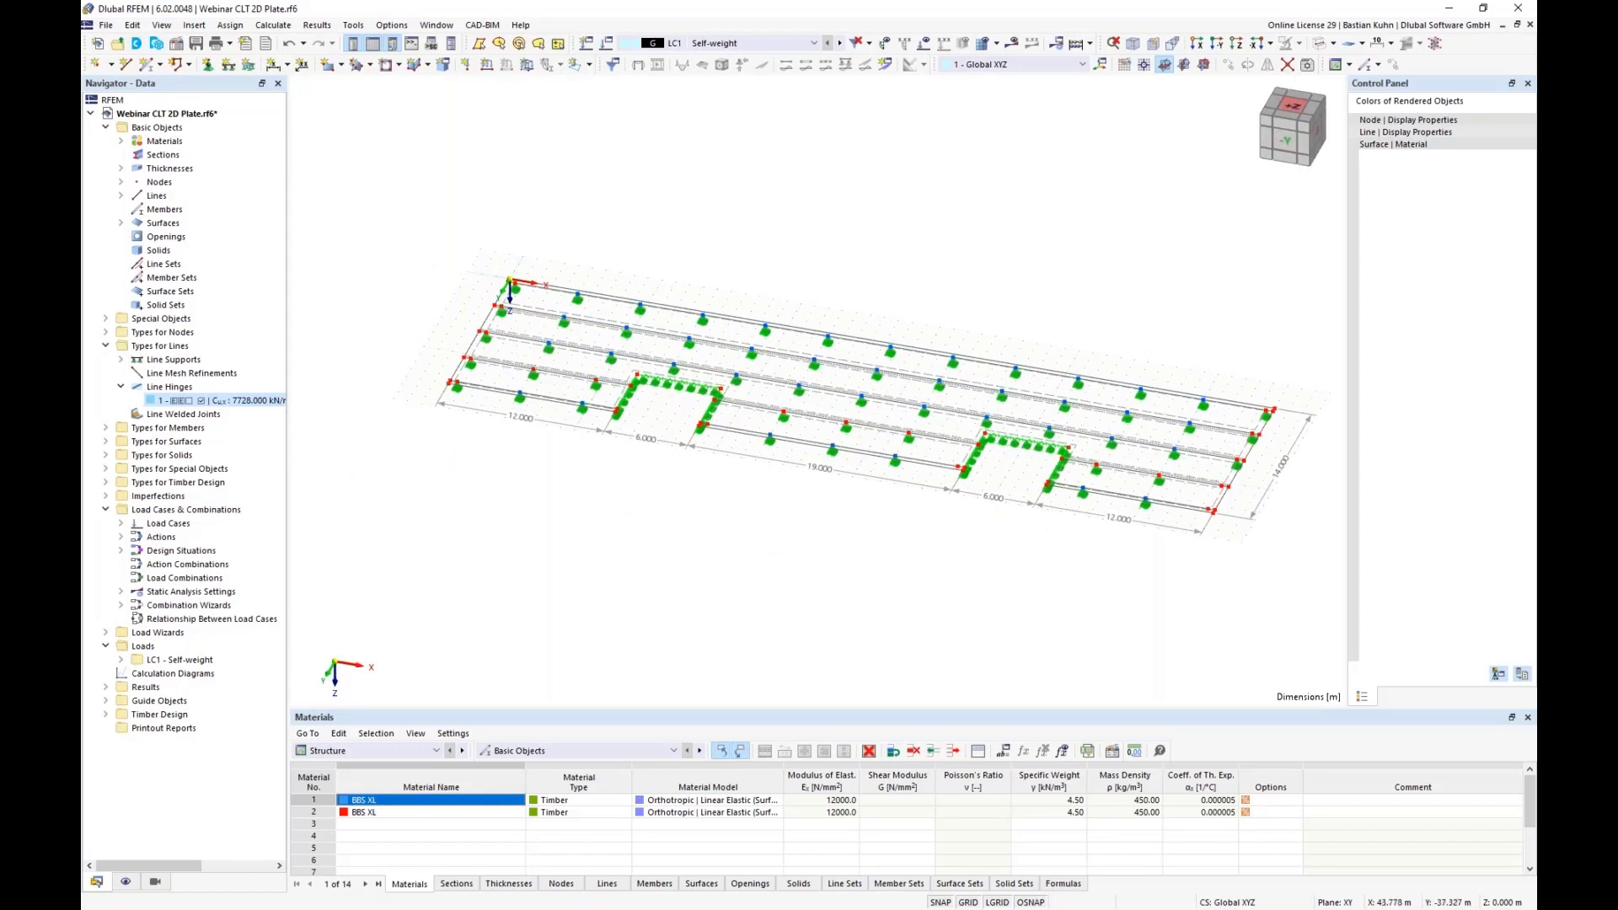
left_click(1316, 43)
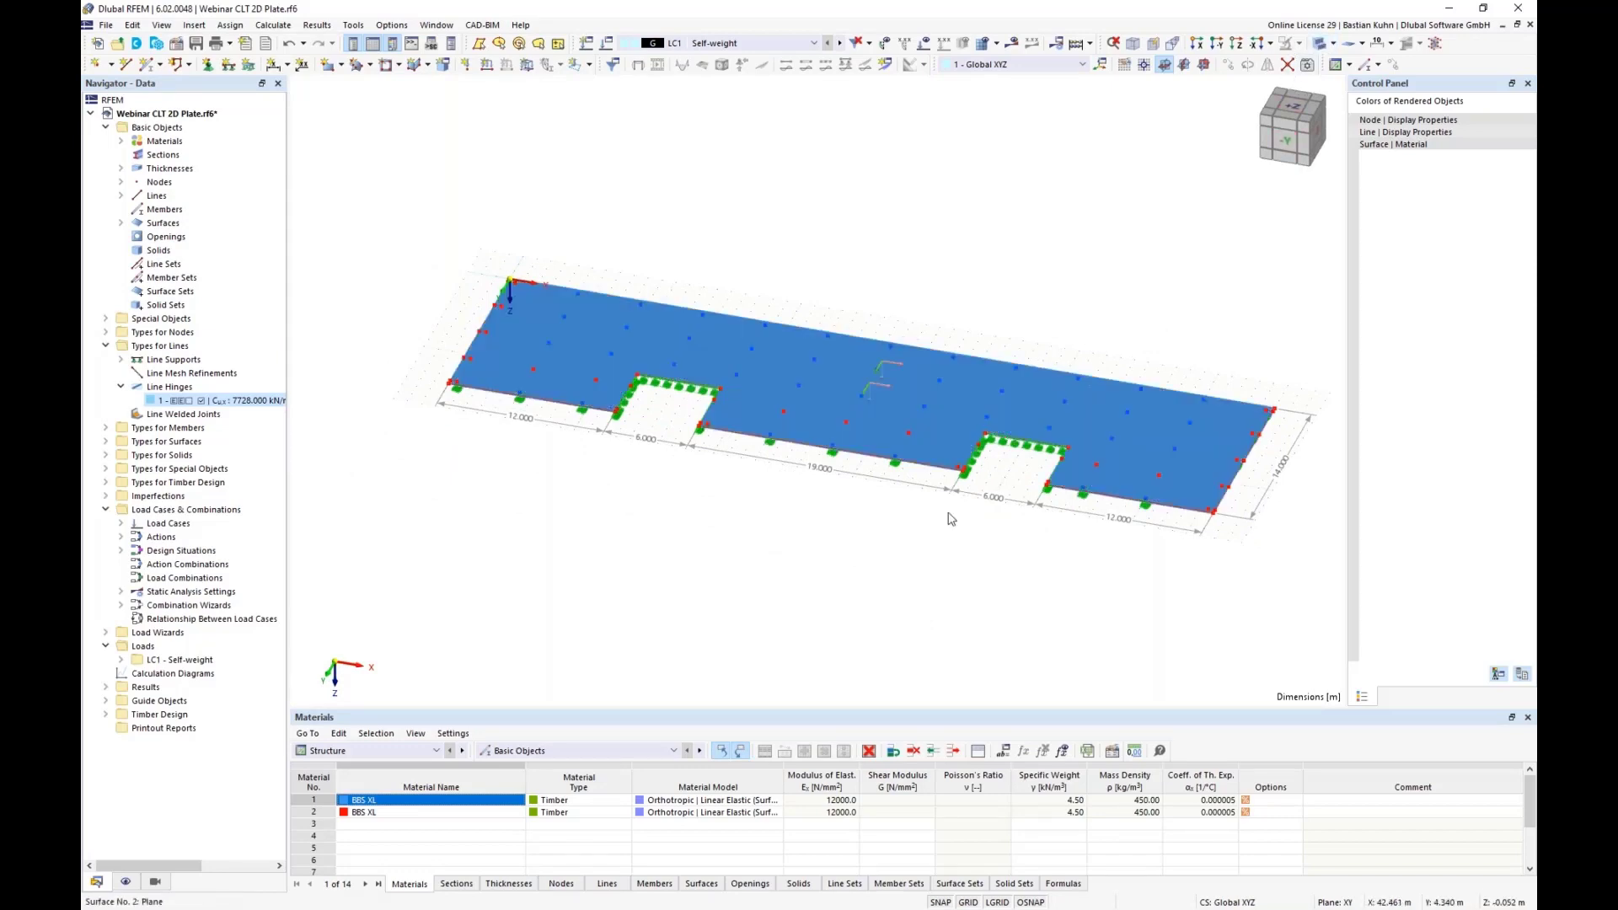
middle_click_drag(939, 541, 845, 459)
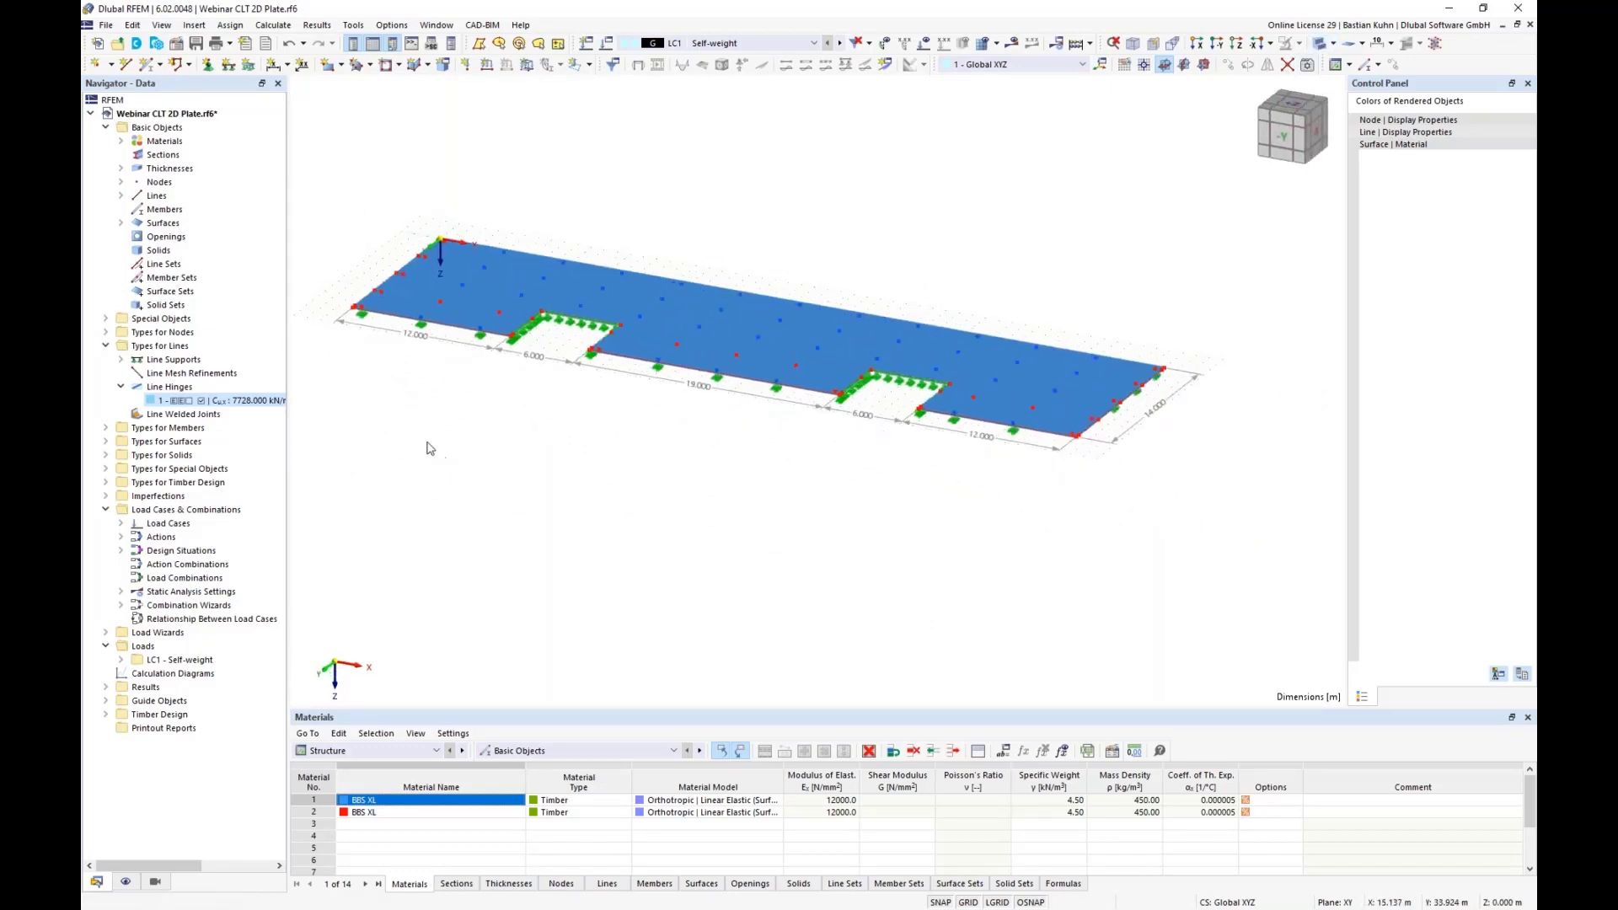
Send the current model graphic to a new printout report, using window filling, full page width and a height ratio of 40 %
left_click(230, 43)
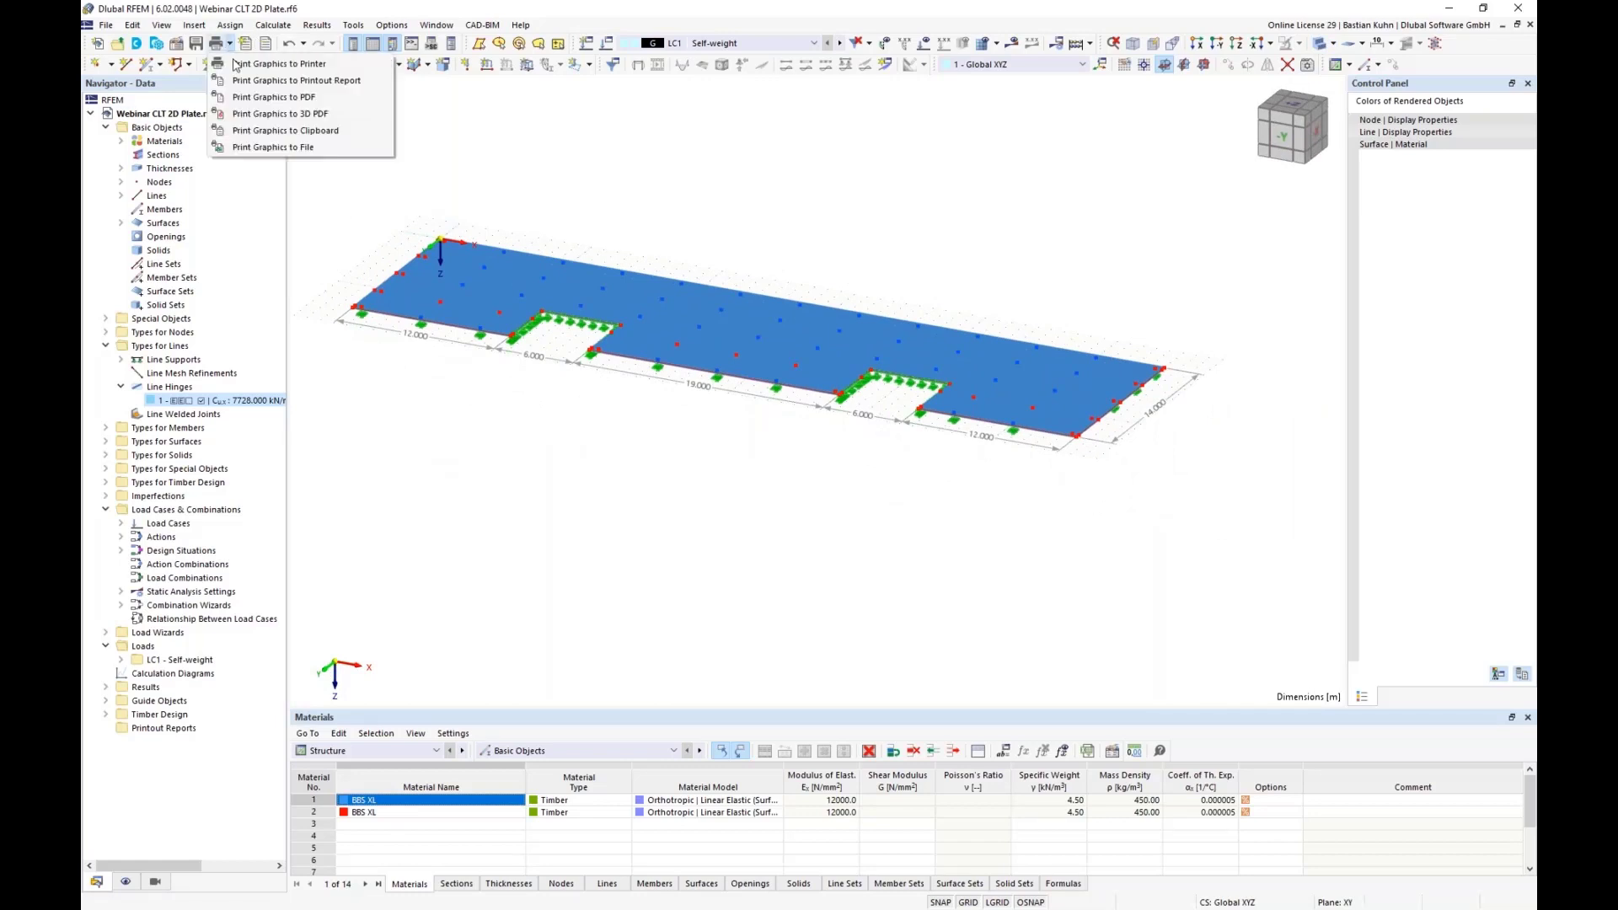
left_click(241, 80)
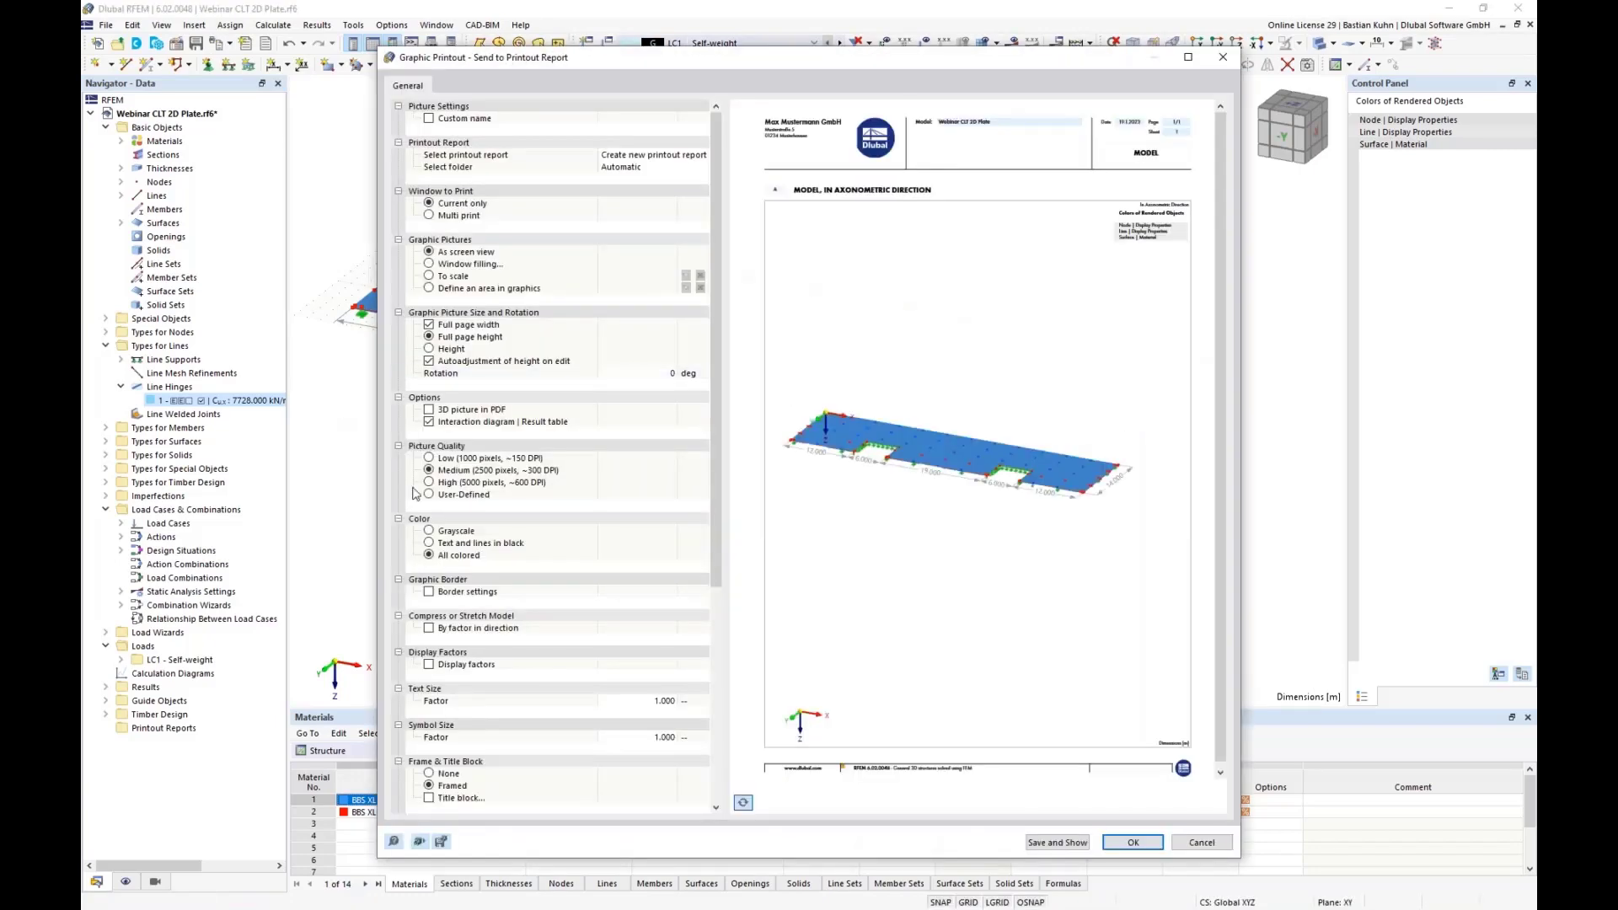
left_click(431, 350)
left_click(429, 349)
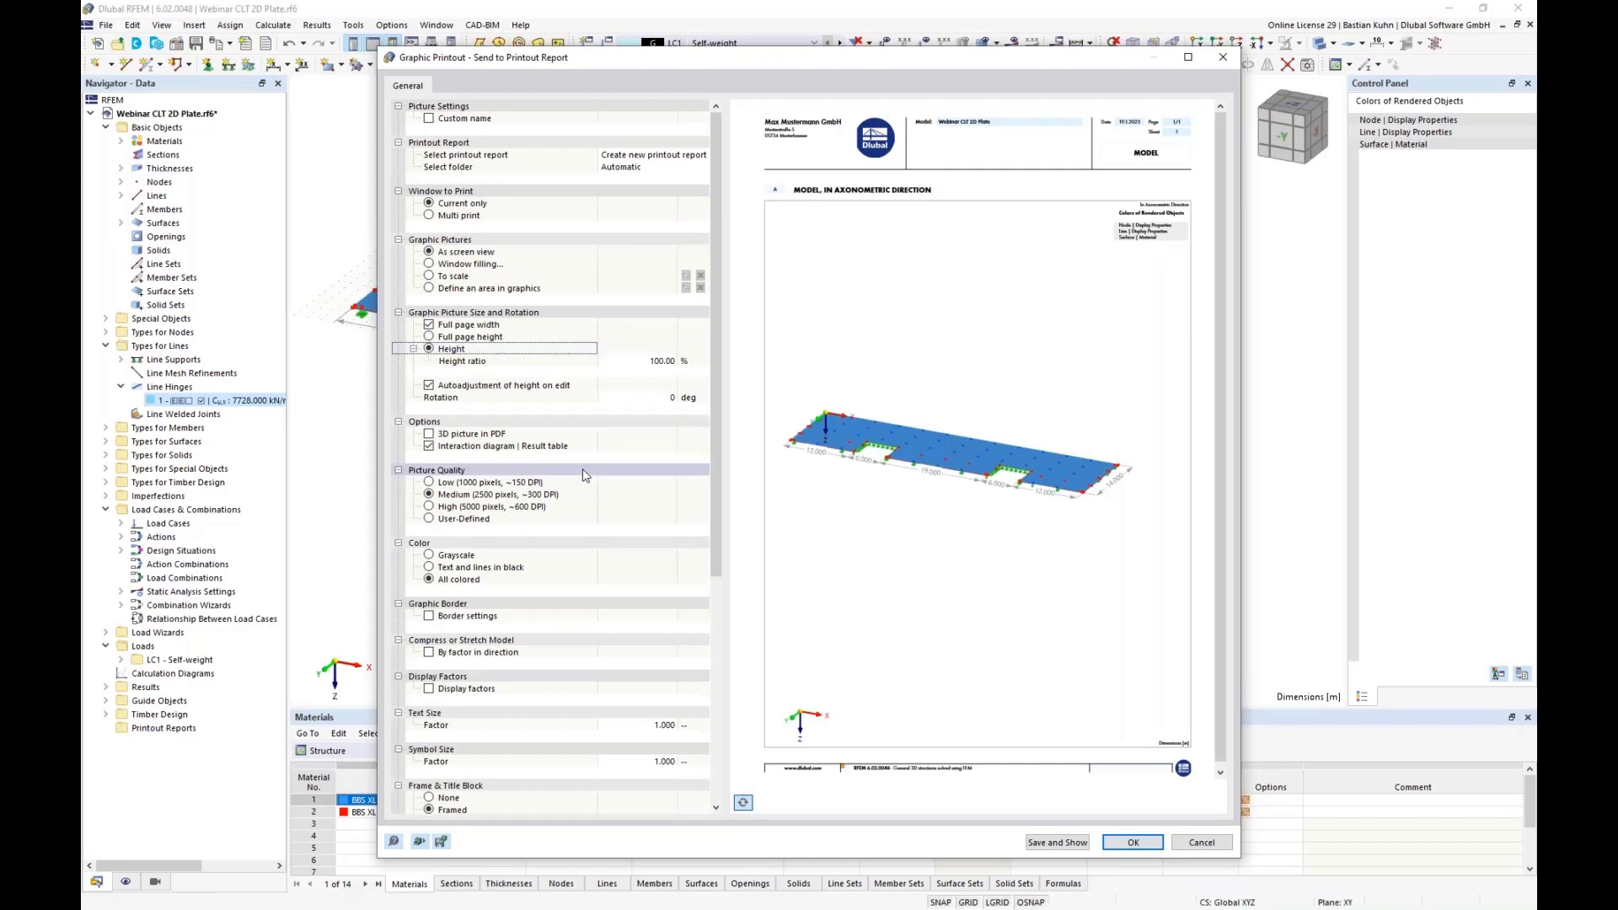
left_click(430, 266)
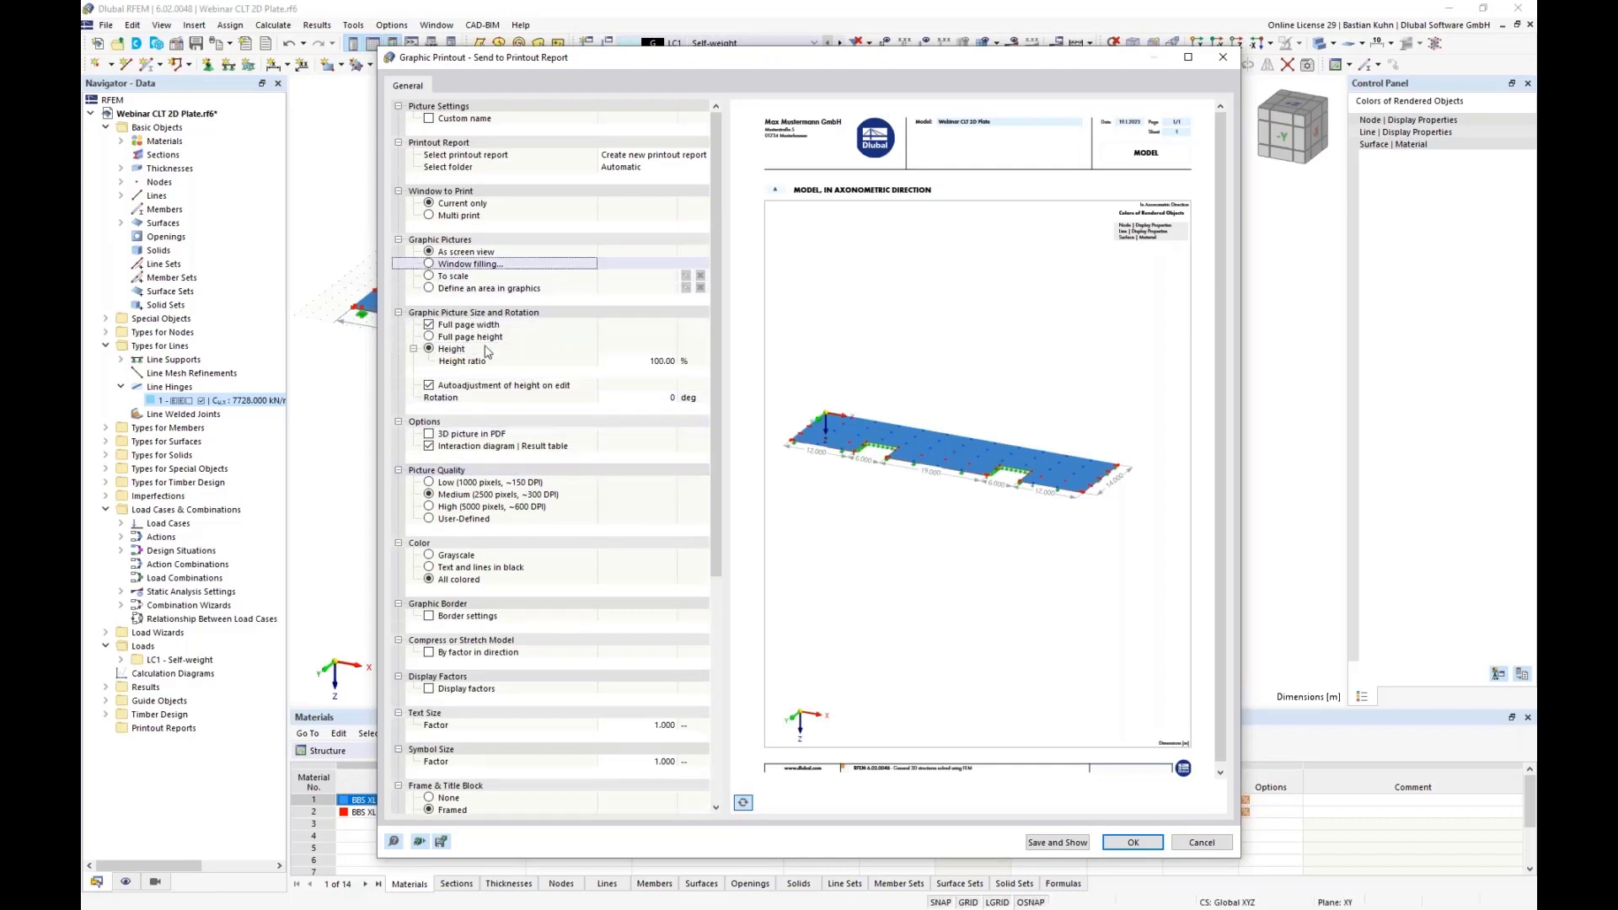
left_click(626, 361)
type("4")
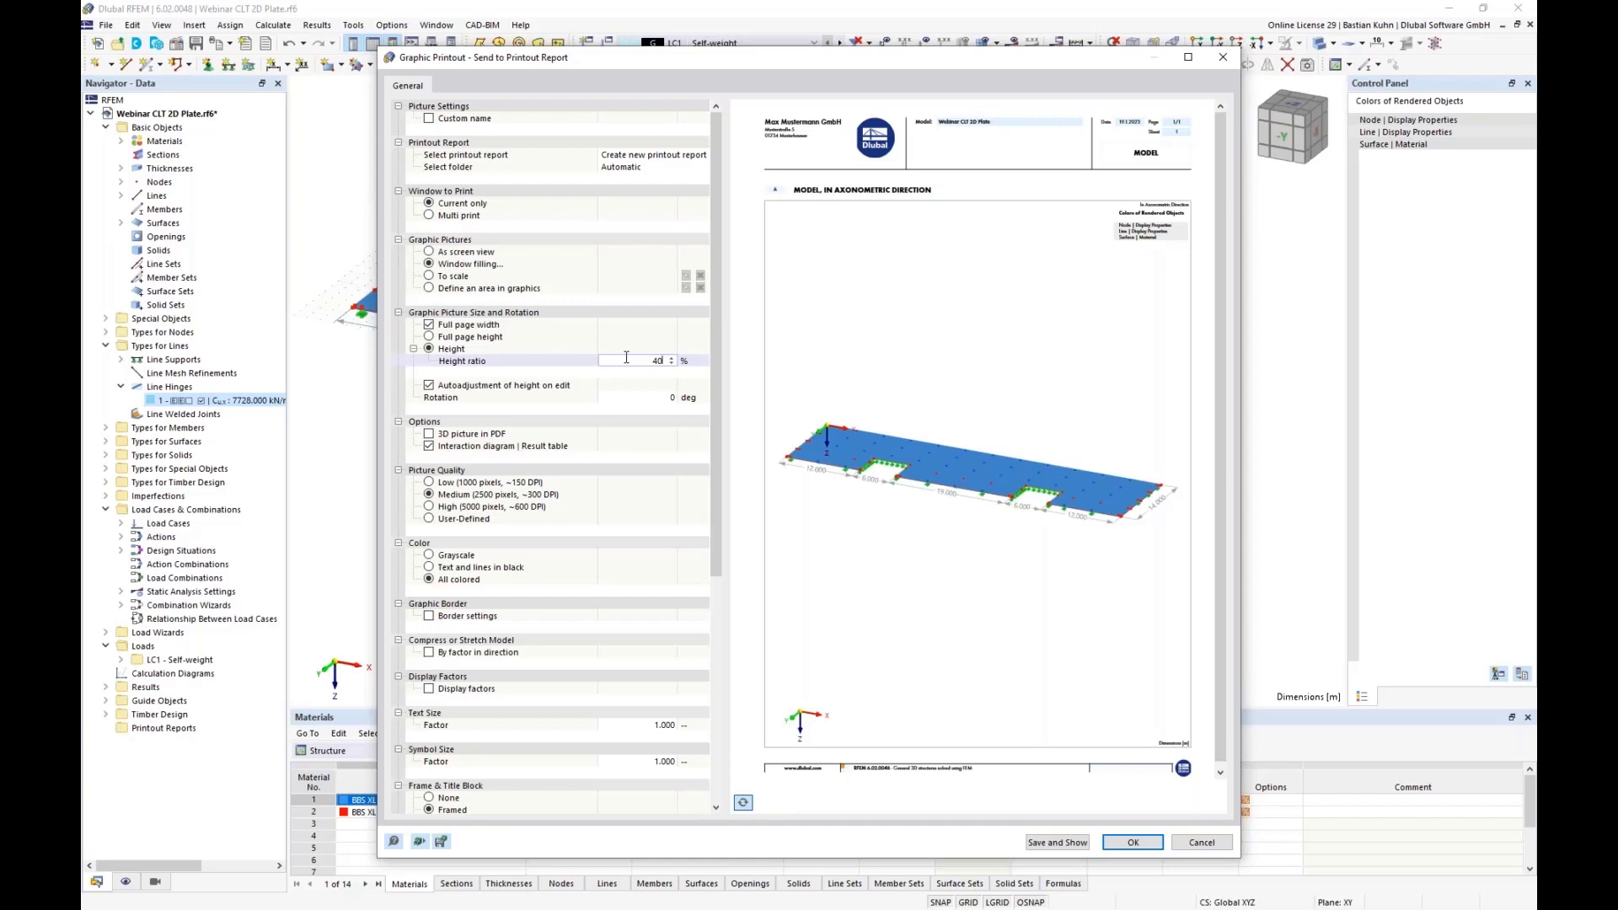
type("0")
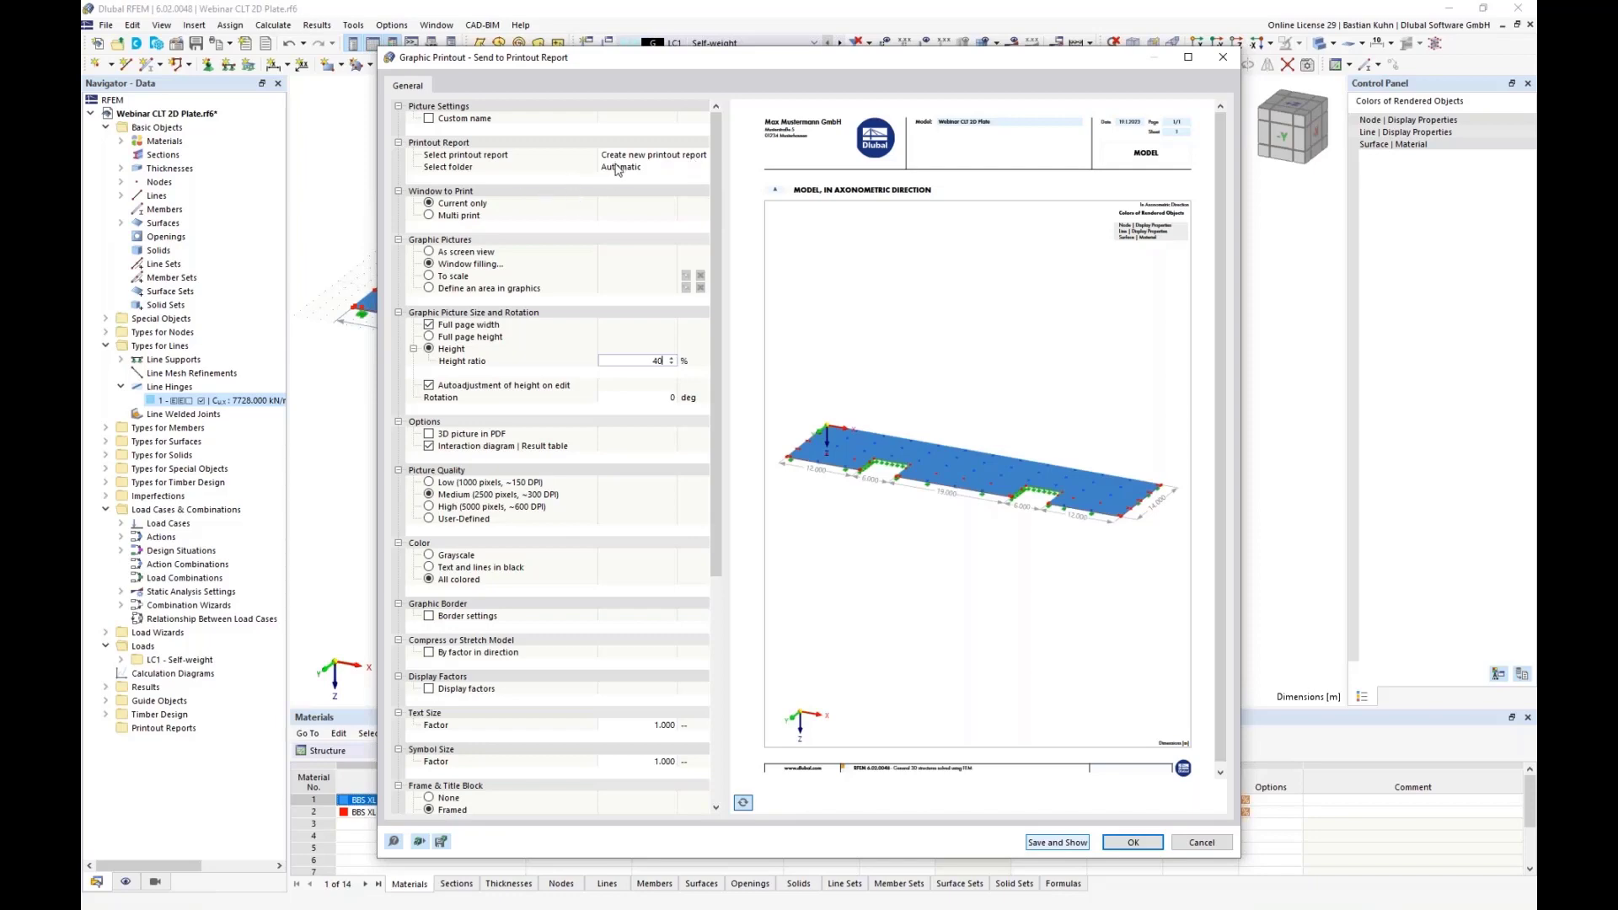
key("Return")
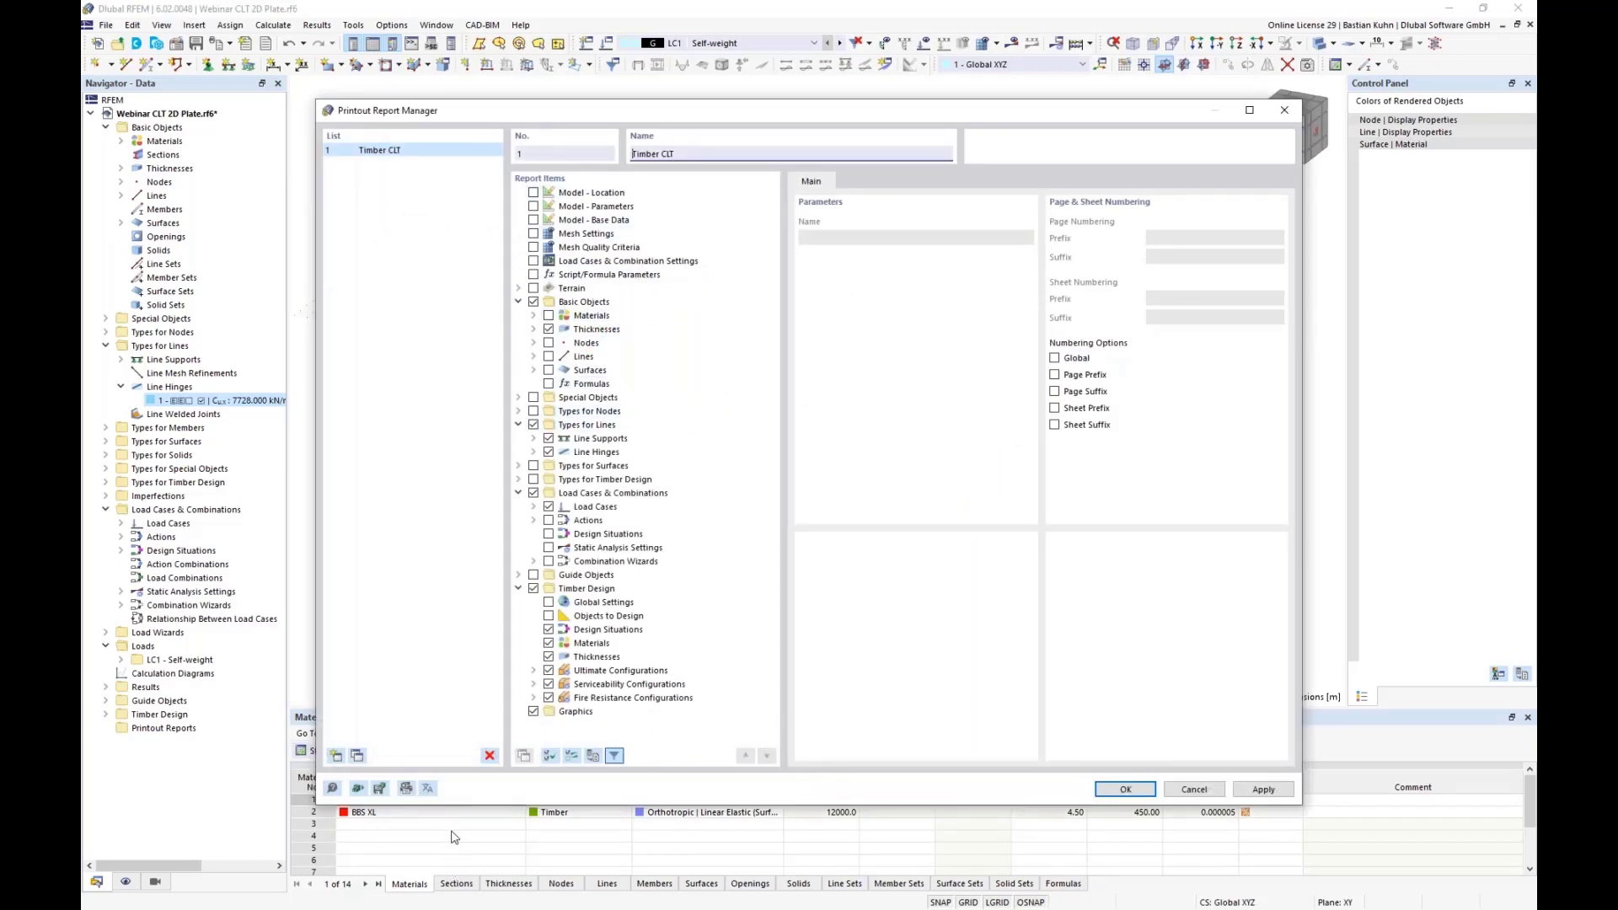
Examine which report items the Timber CLT printout report template includes, from basic objects to timber design
left_click(358, 789)
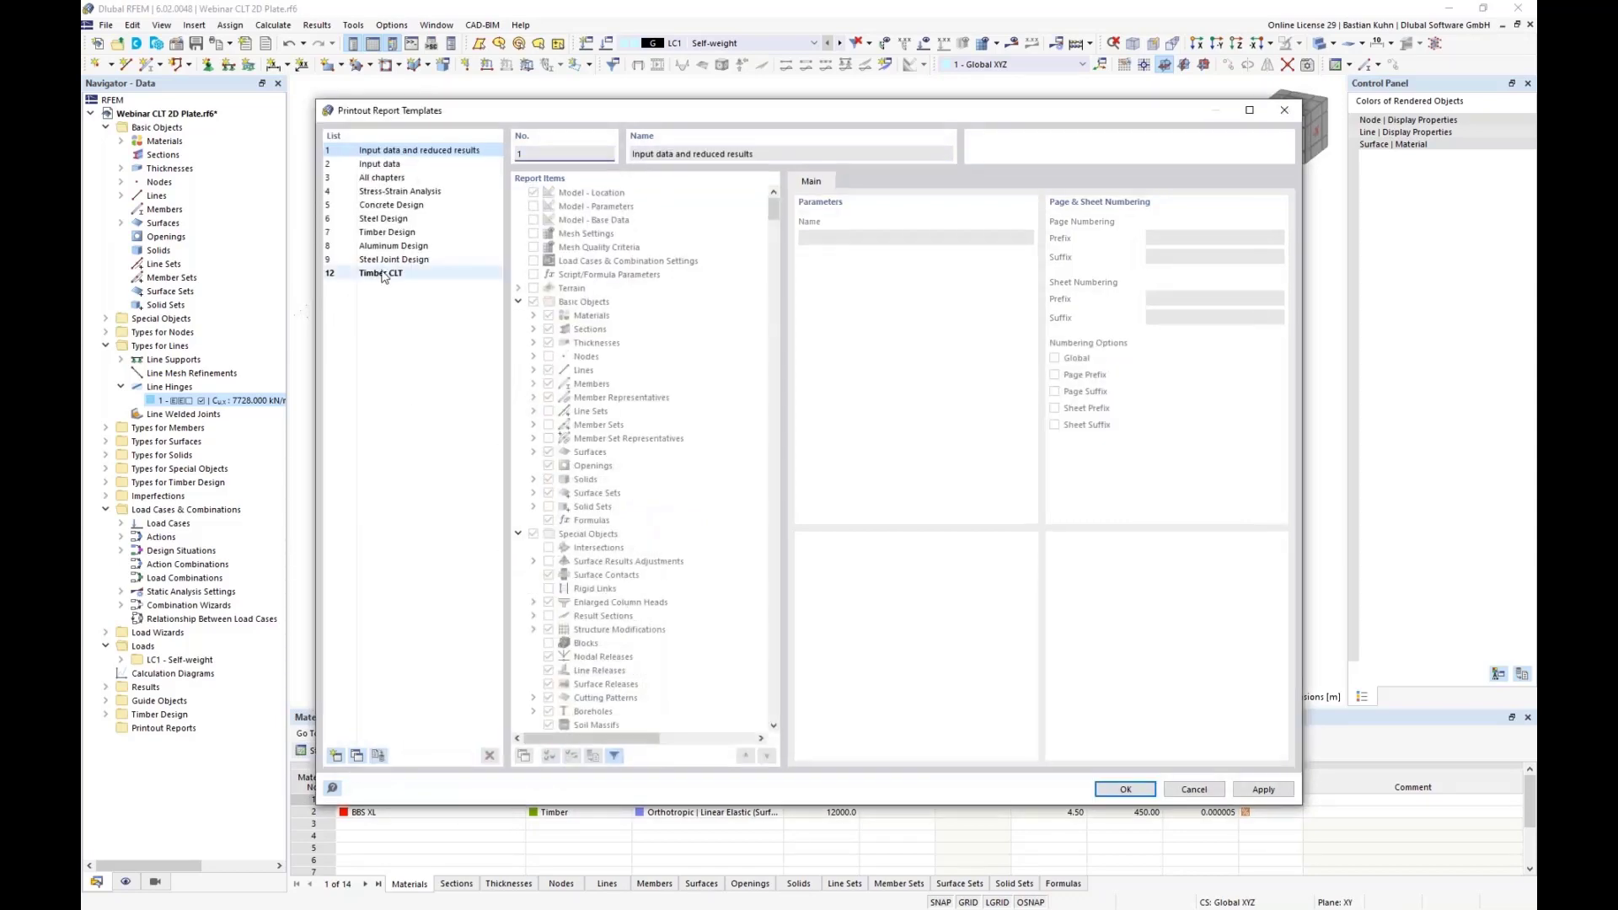
left_click(382, 274)
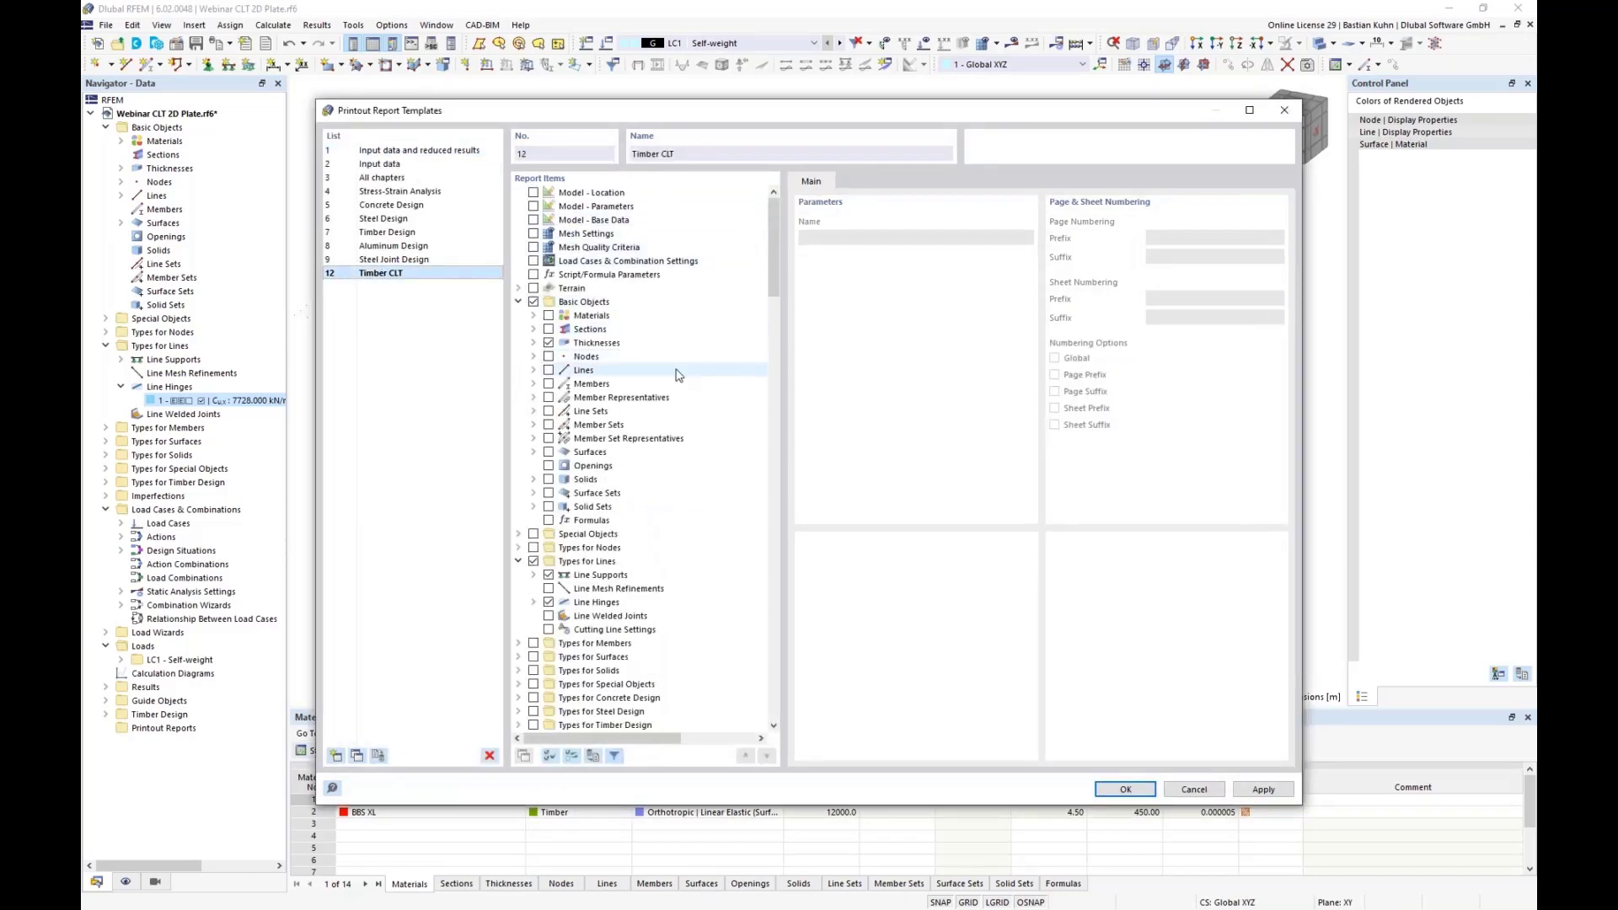
left_click_drag(774, 264, 776, 301)
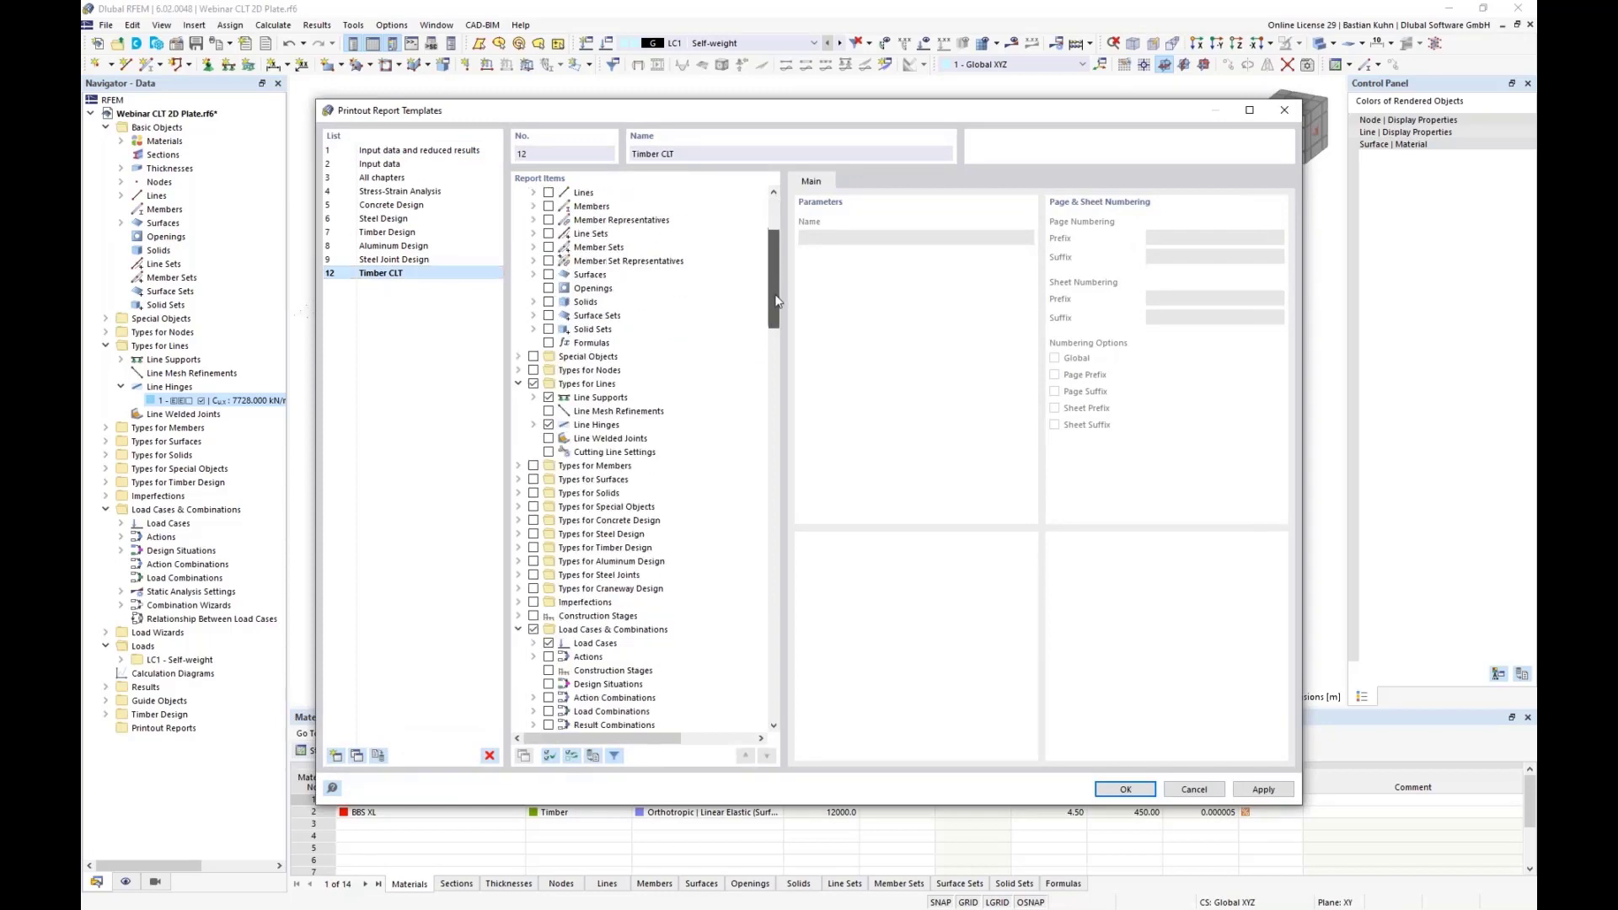
scroll(726, 401, "down", 7)
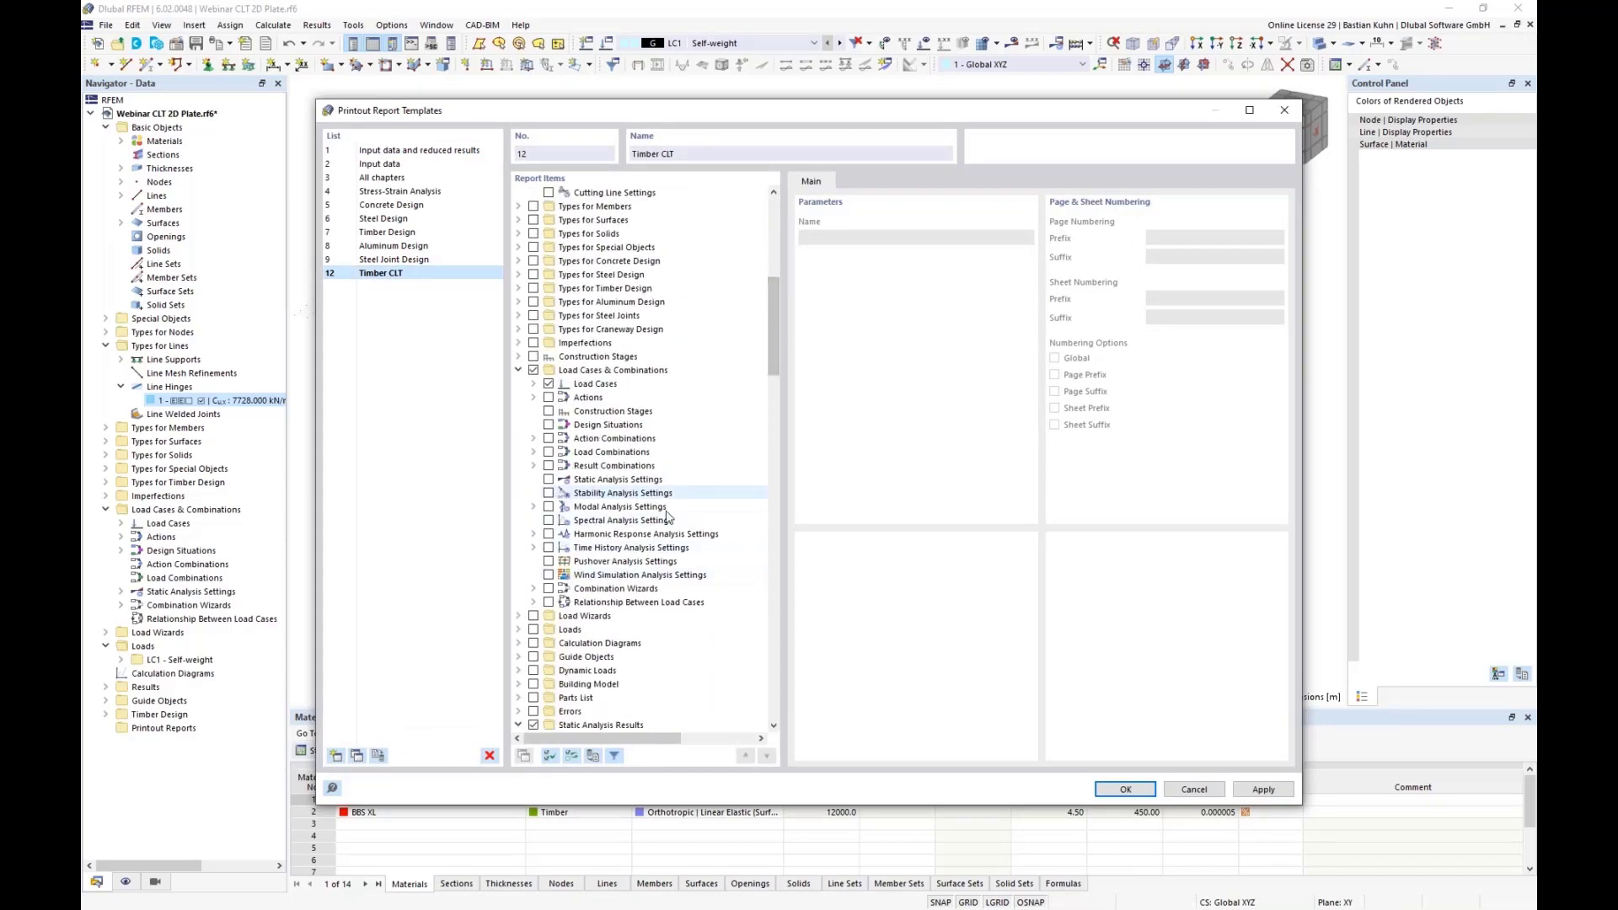
scroll(716, 508, "down", 18)
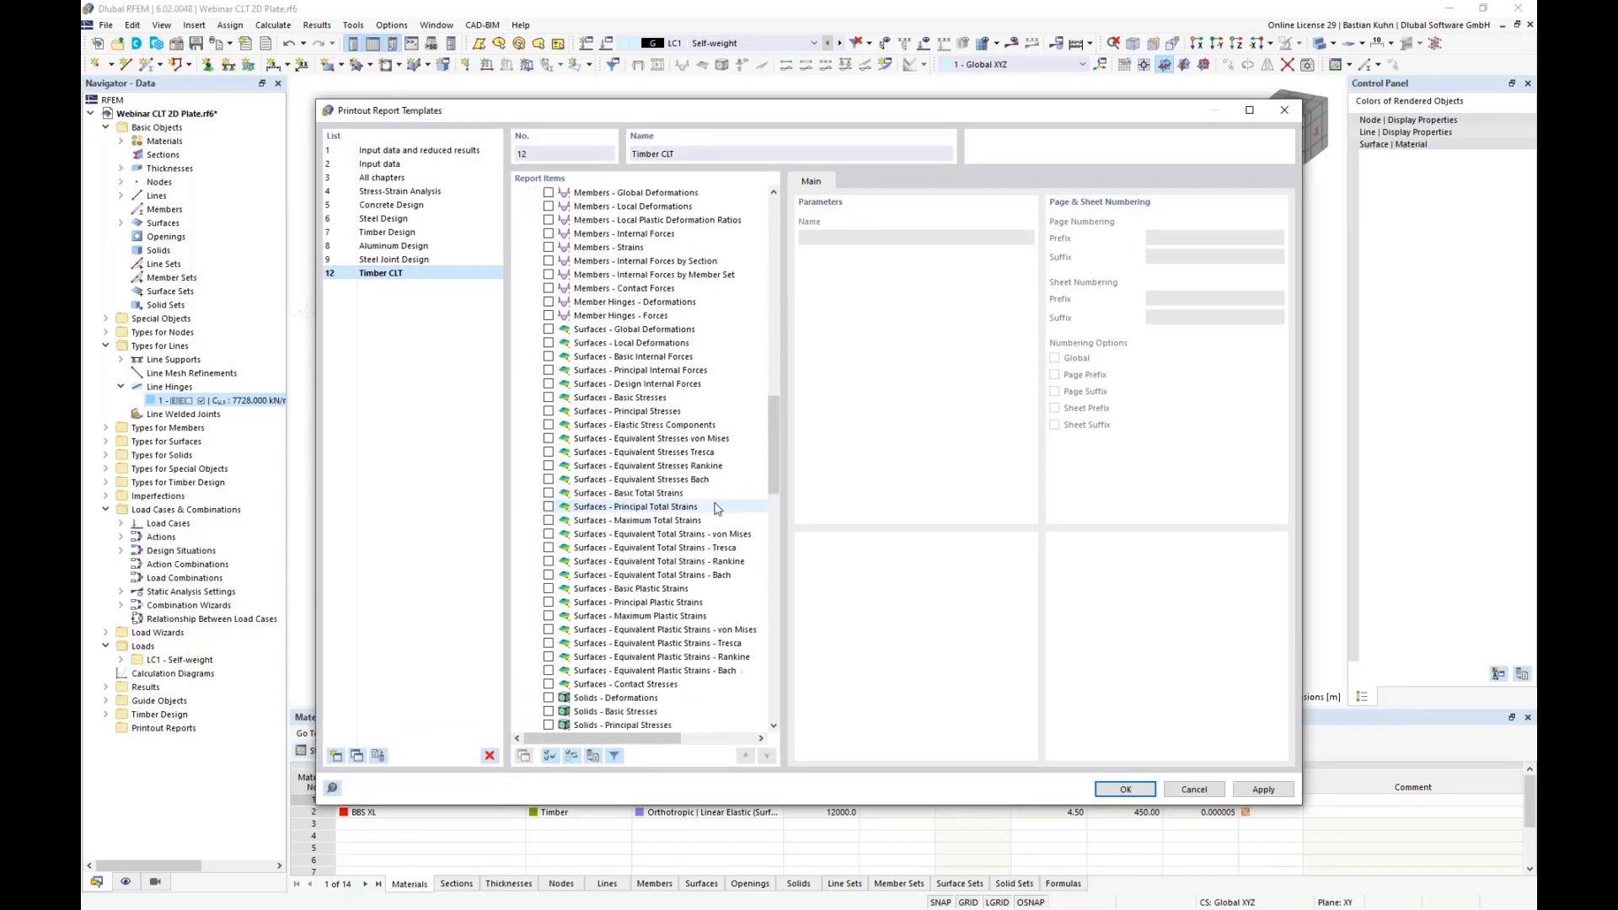
scroll(715, 508, "down", 7)
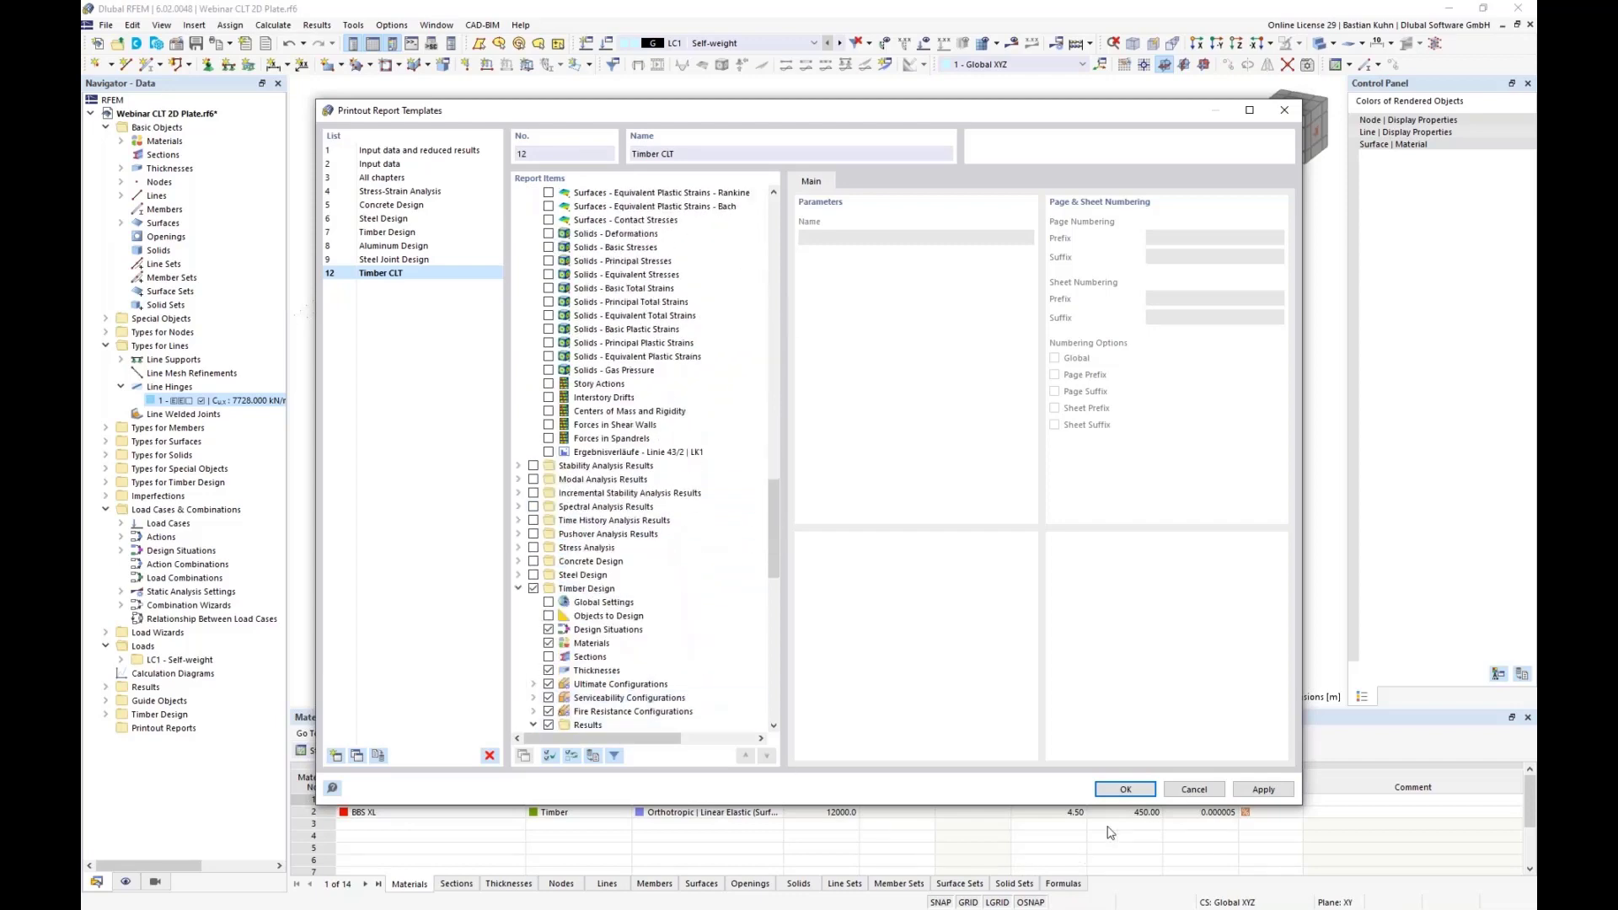
left_click(1124, 789)
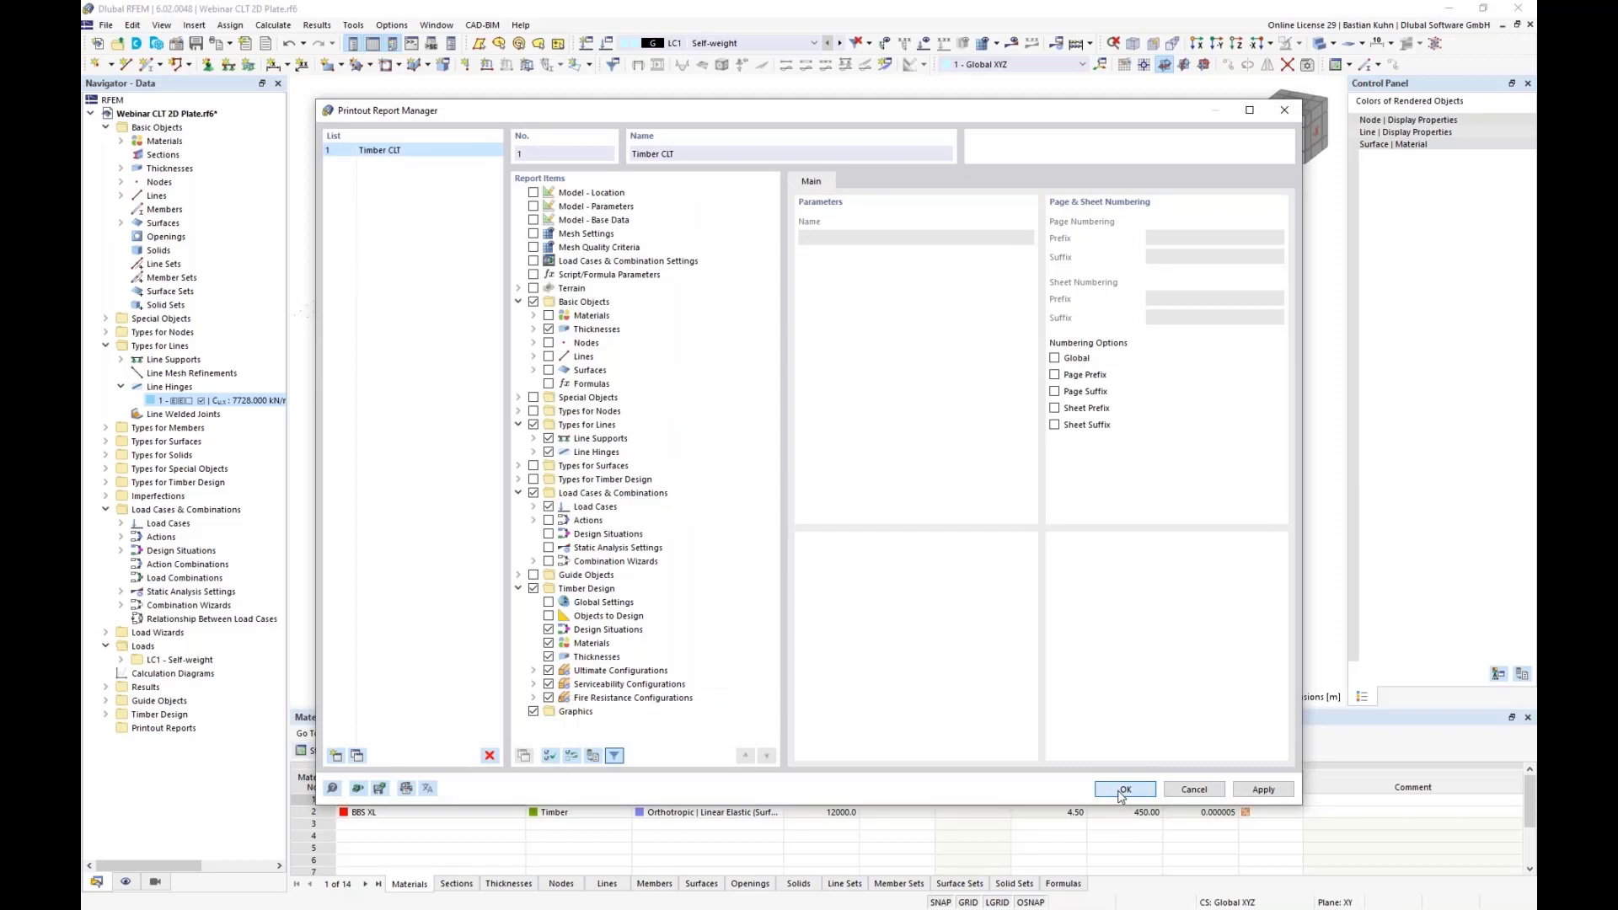
Accept the Timber CLT report selection and open this printout report to view its cover and contents pages
left_click(1124, 790)
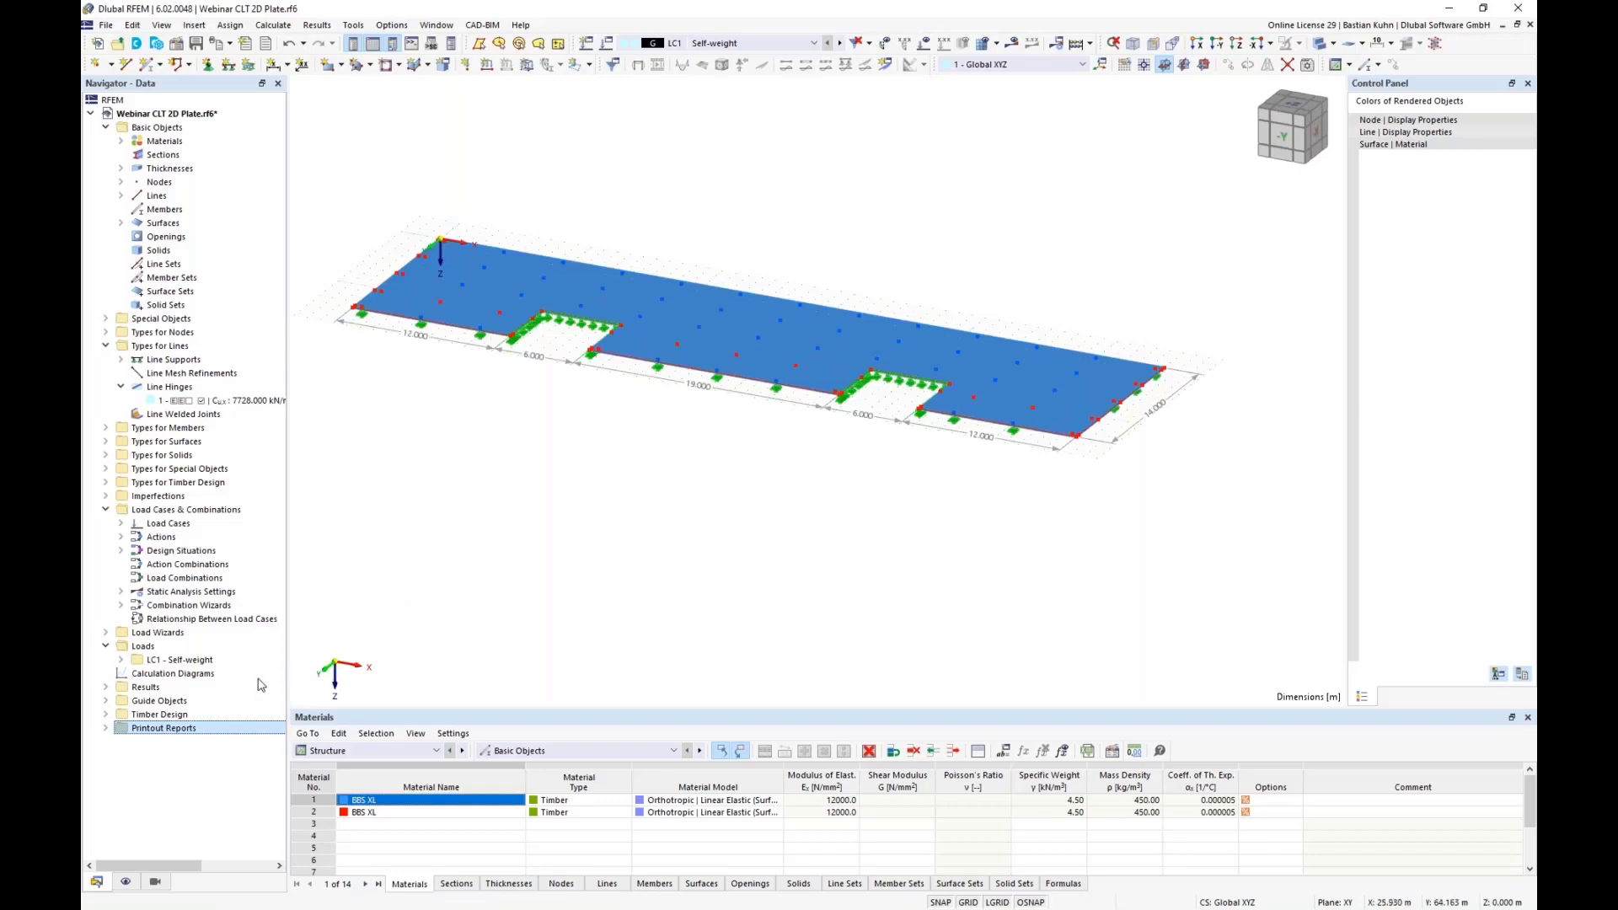
left_click(106, 728)
double_click(156, 743)
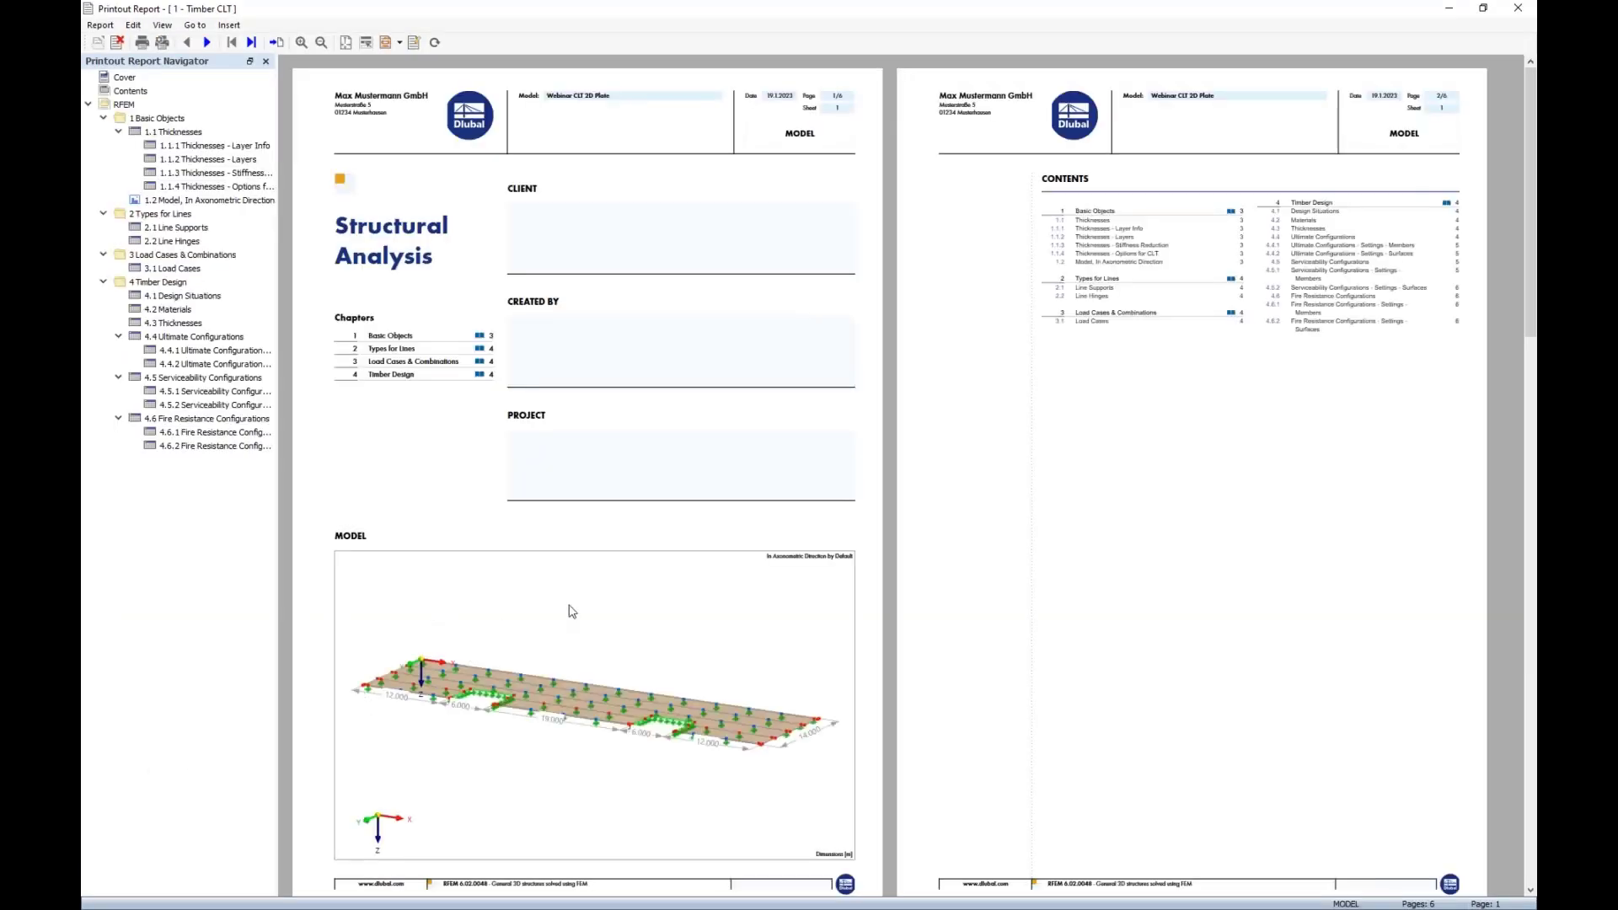
scroll(568, 610, "down", 2)
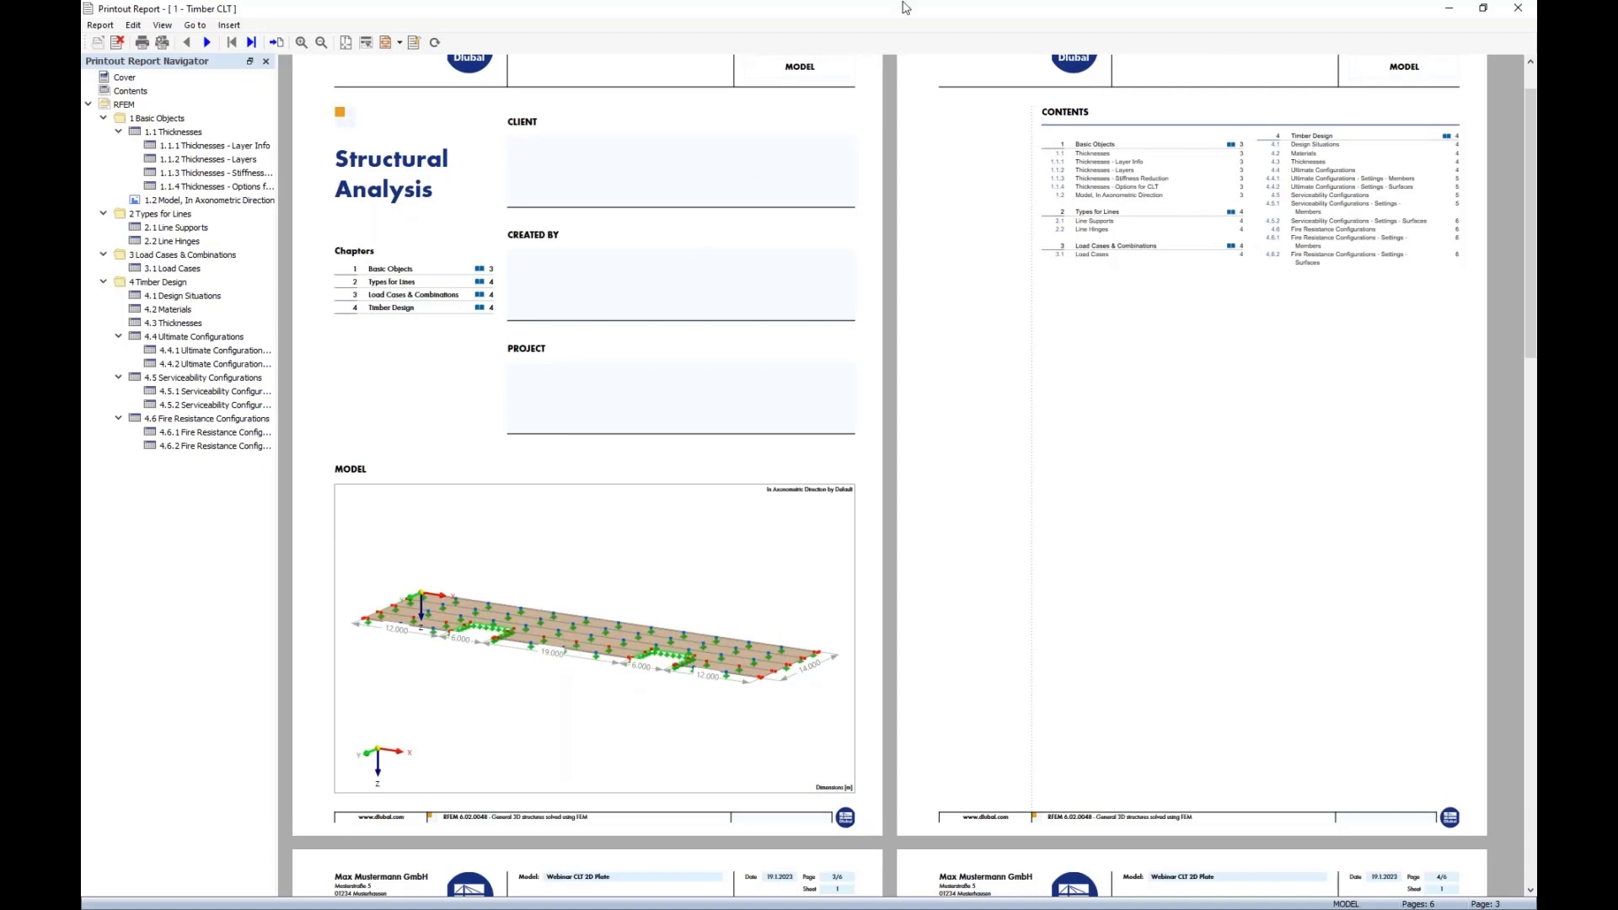
Move the report window aside, return to the model and hide its dimensions
left_click_drag(905, 17, 958, 19)
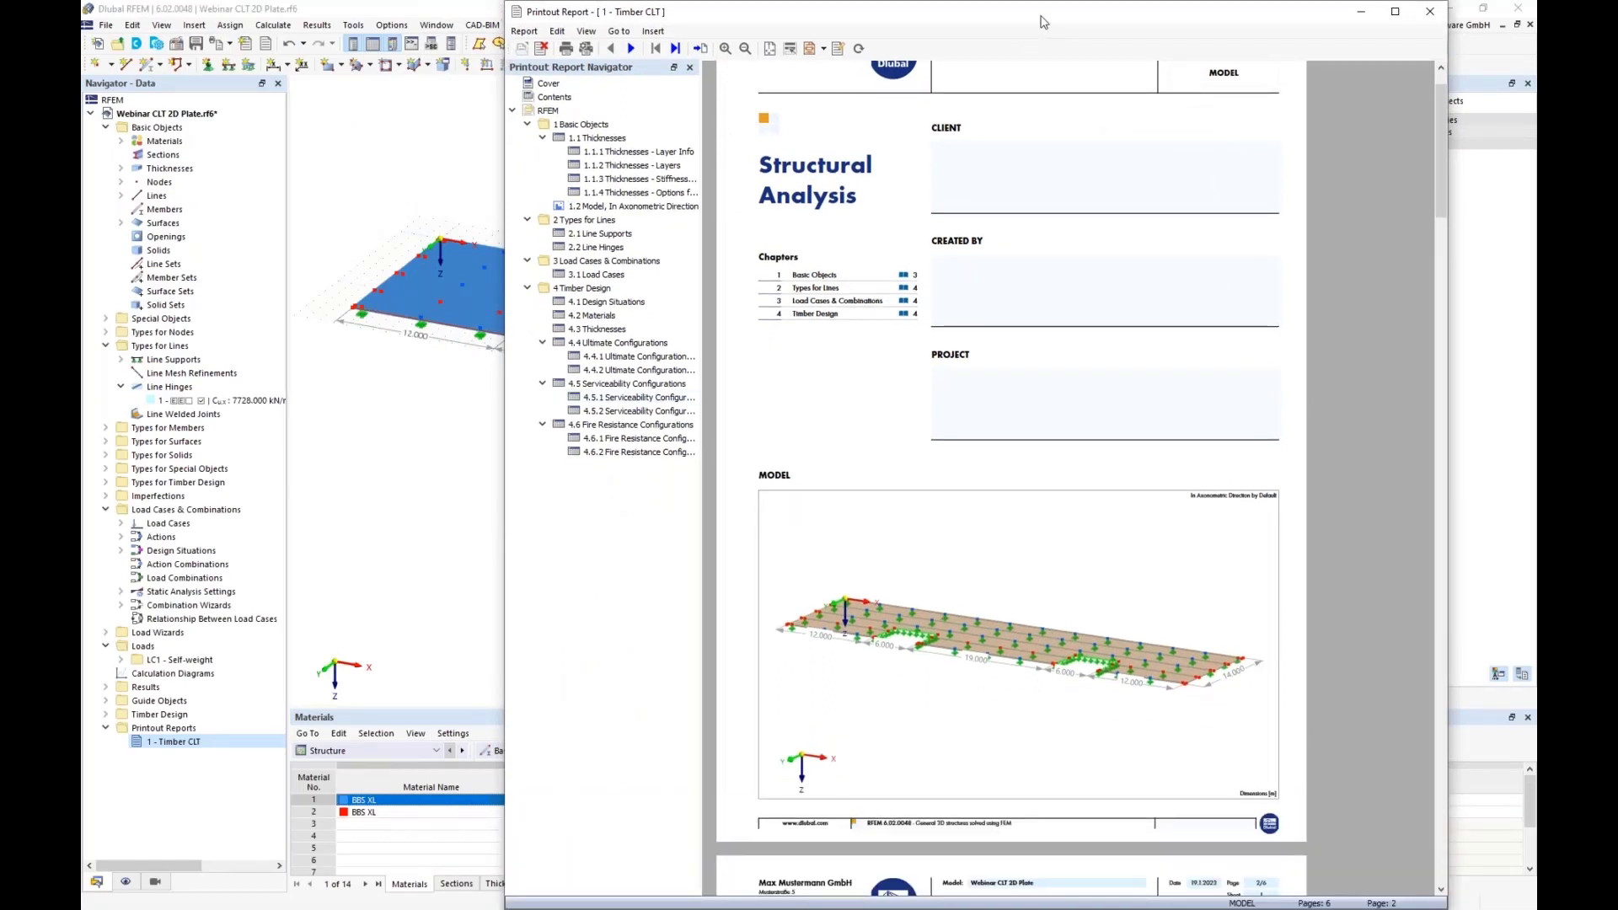
left_click_drag(1044, 21, 1126, 21)
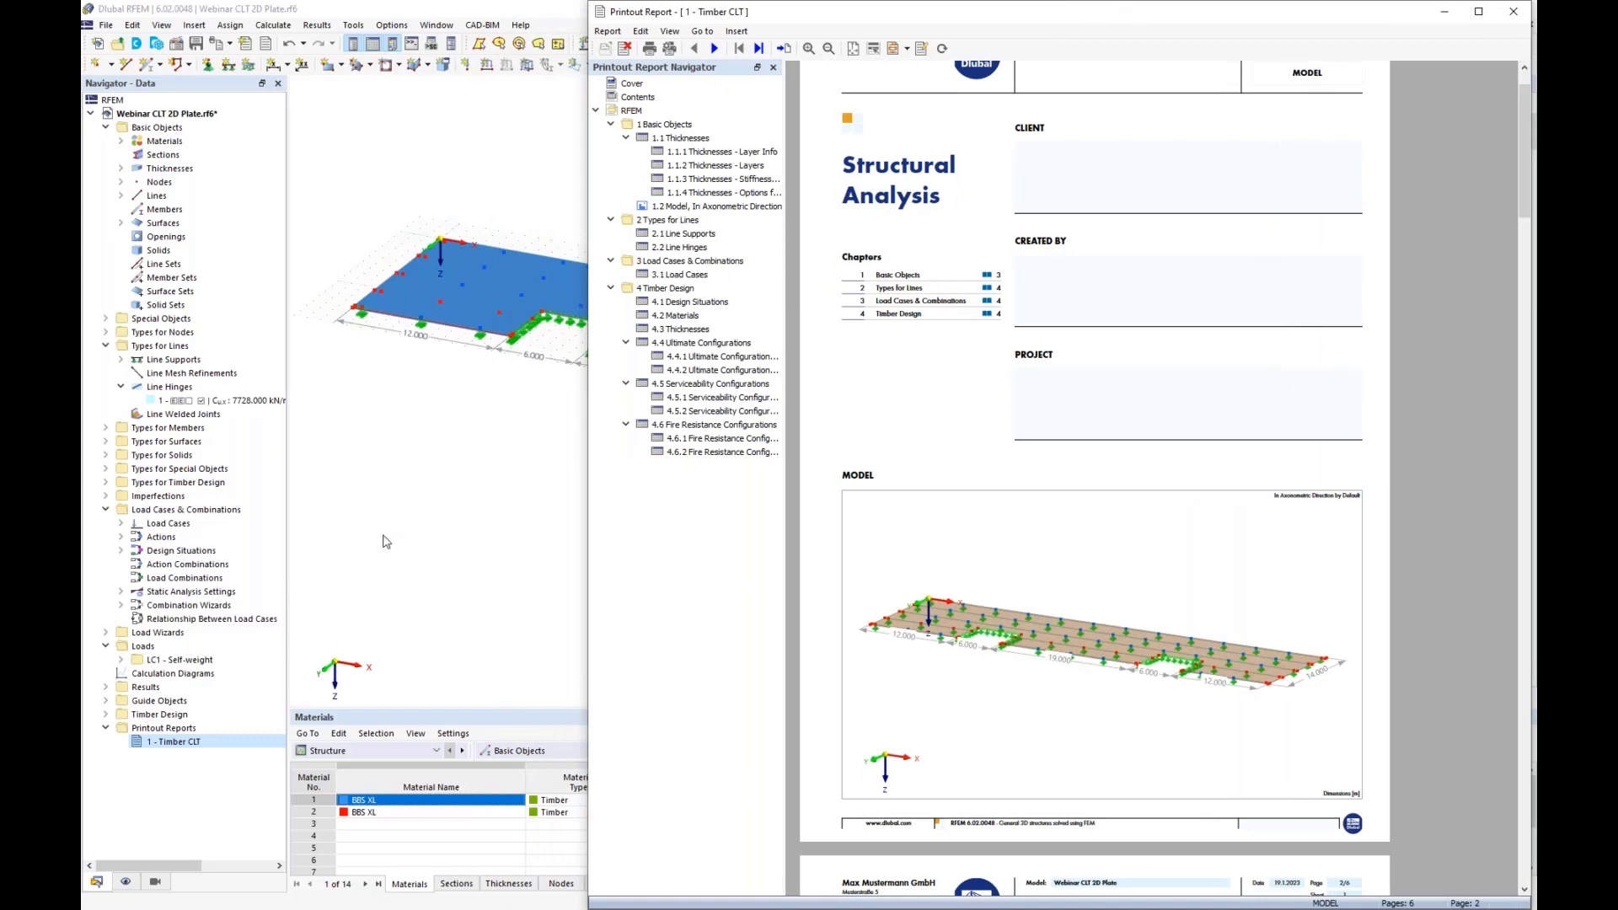
left_click(558, 380)
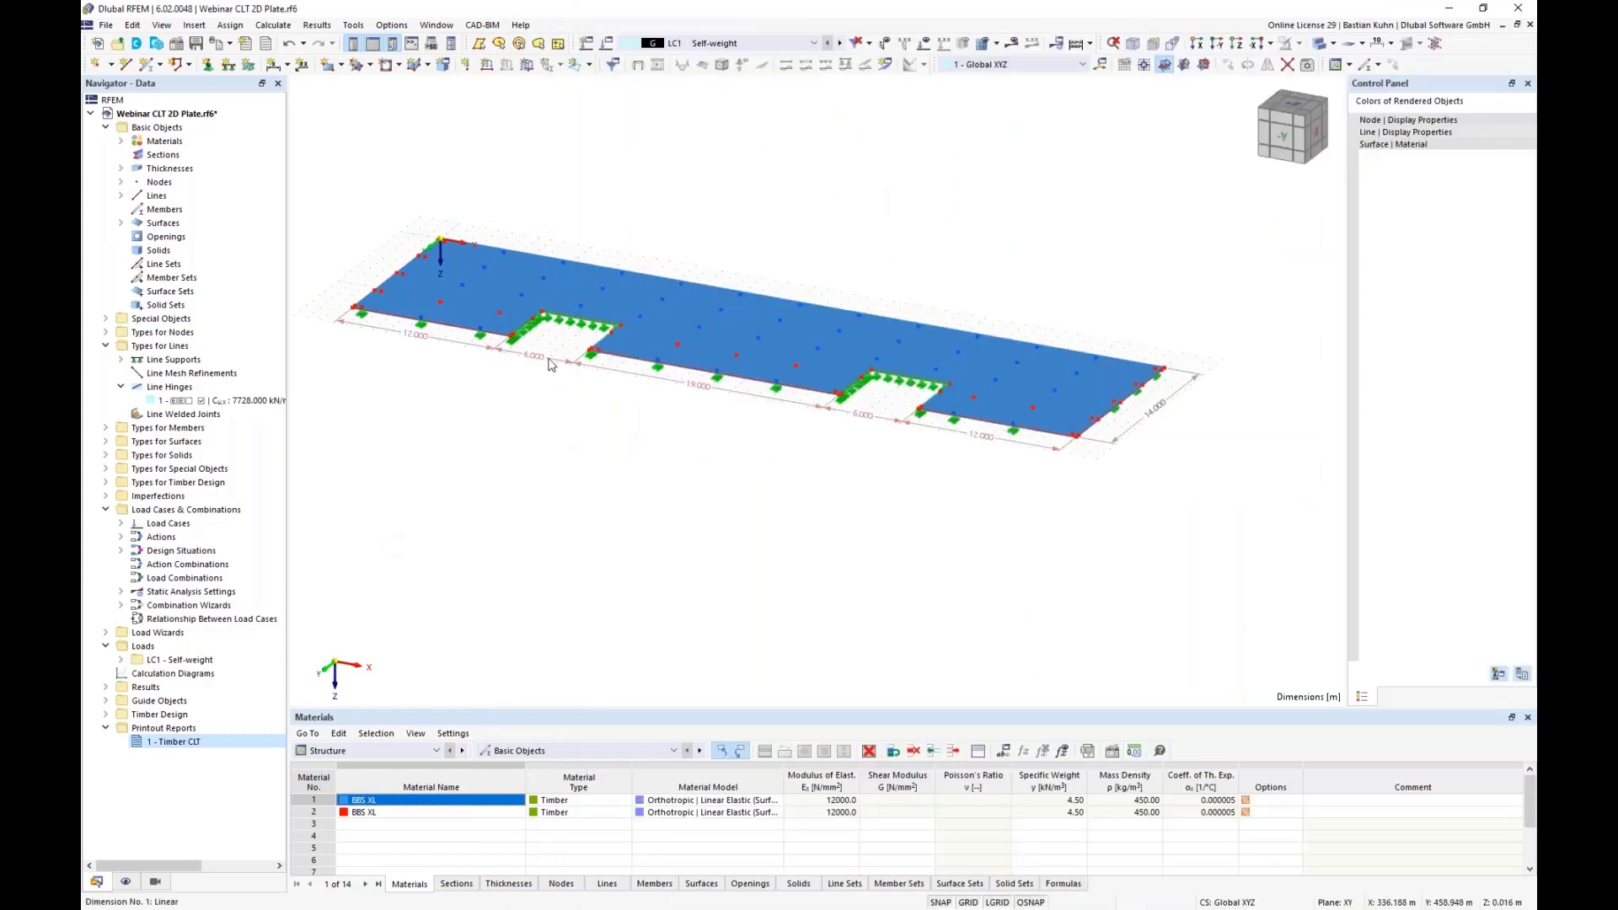
right_click(549, 364)
mouse_move(638, 496)
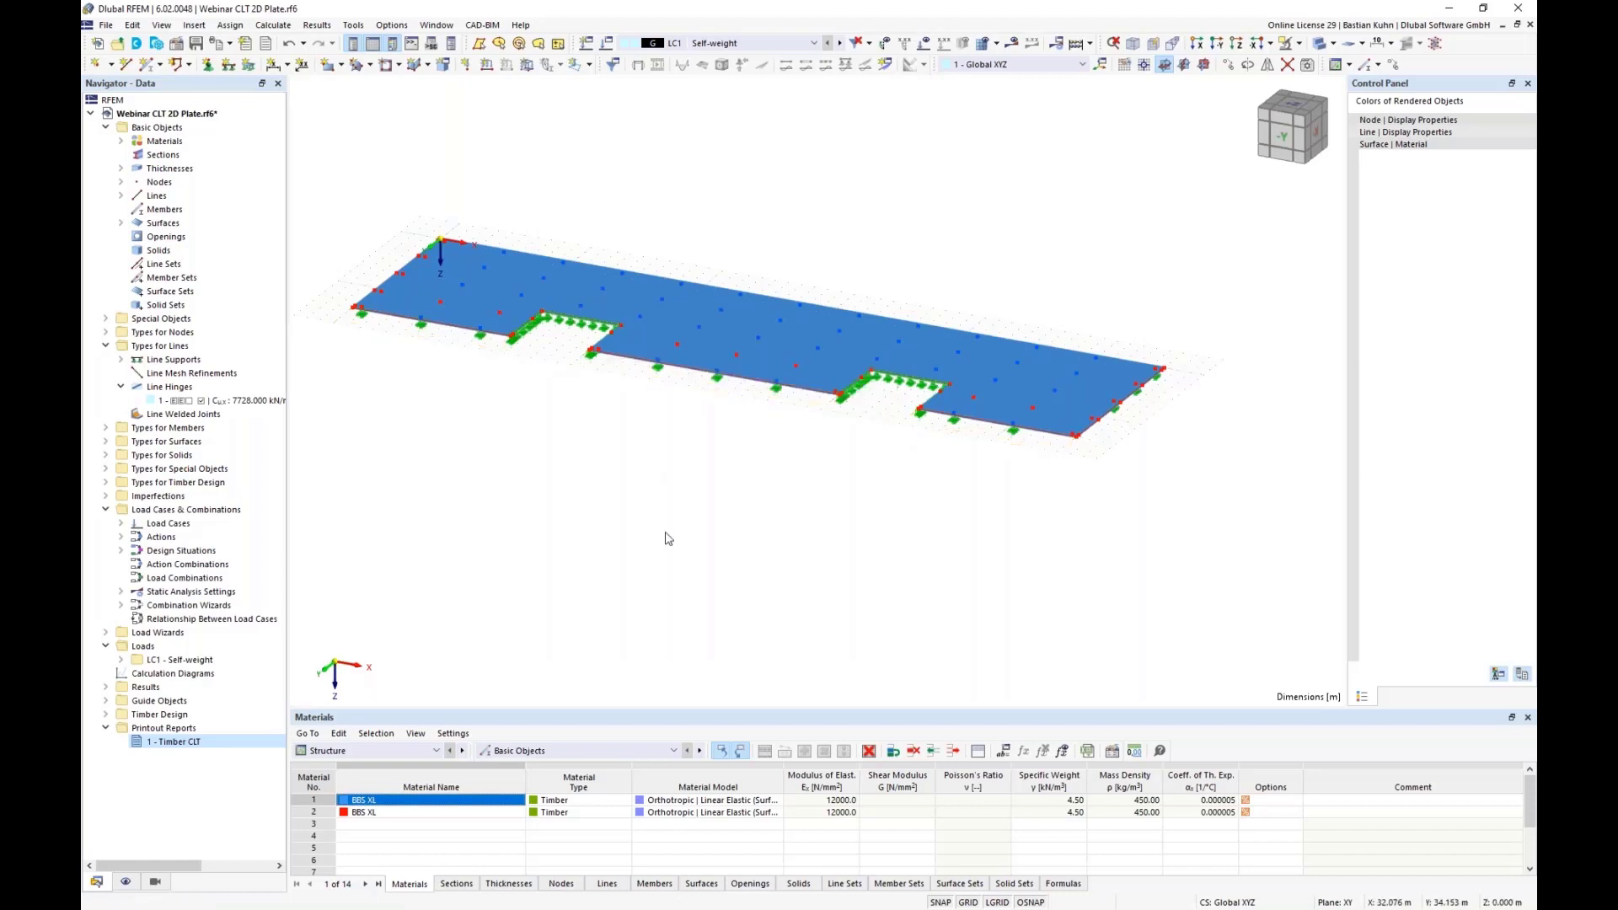
Apply a uniform 1 kN/m line load in direction YL to the plate's rear long edge, line 4, in load case LC1
left_click(641, 463)
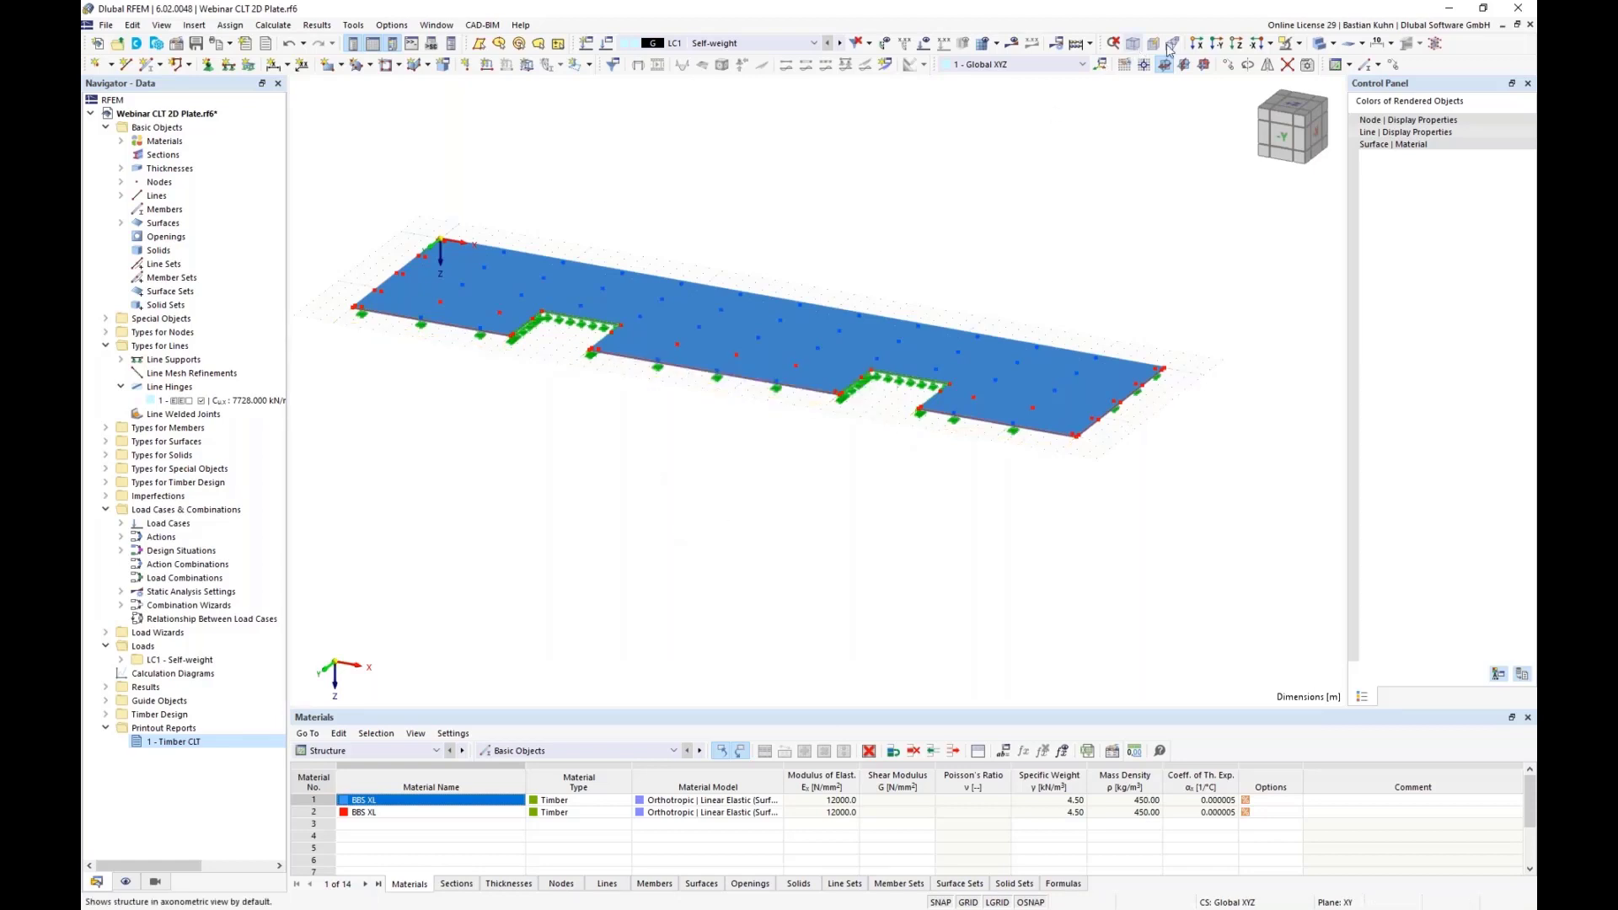
left_click(1319, 45)
left_click(1319, 45)
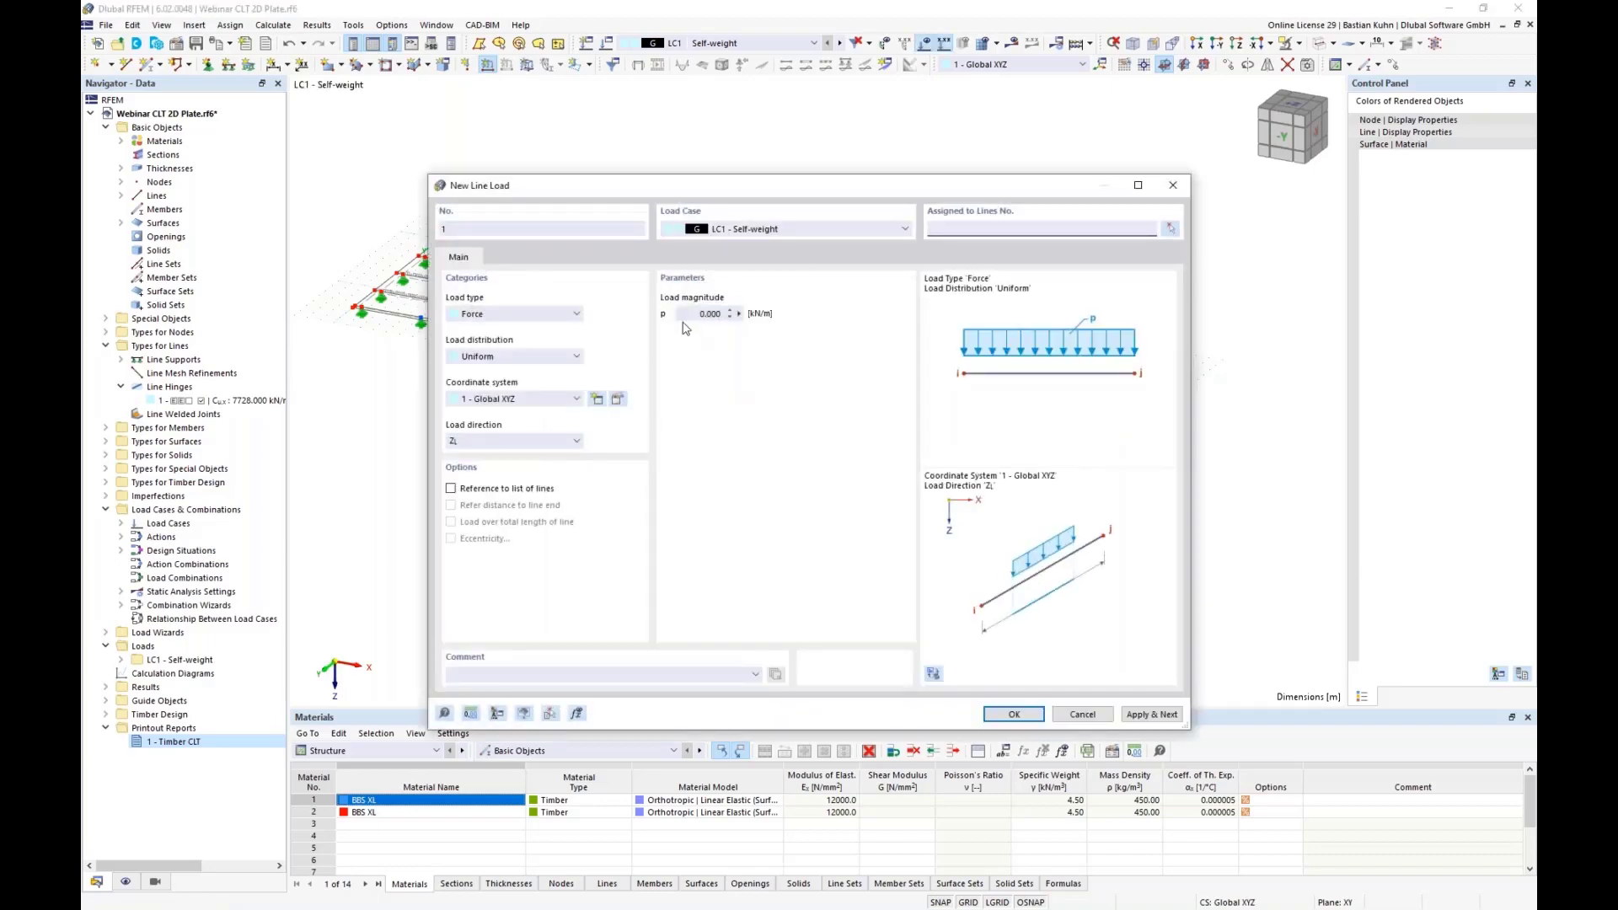
left_click_drag(689, 315, 789, 329)
type("1")
left_click(556, 441)
left_click(505, 461)
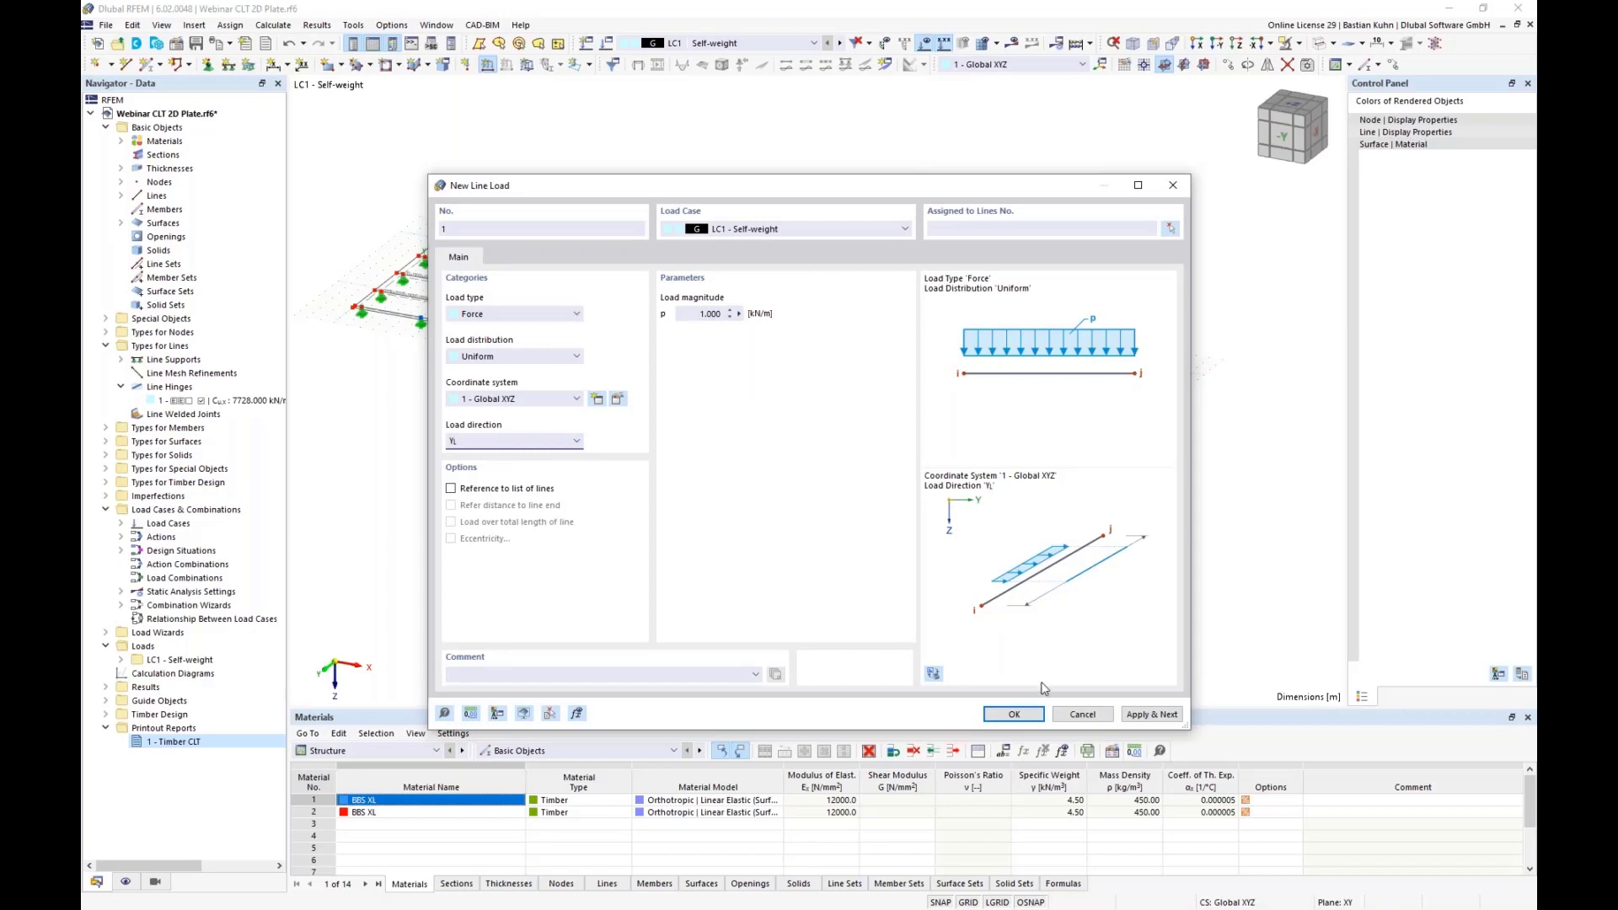
left_click(1013, 714)
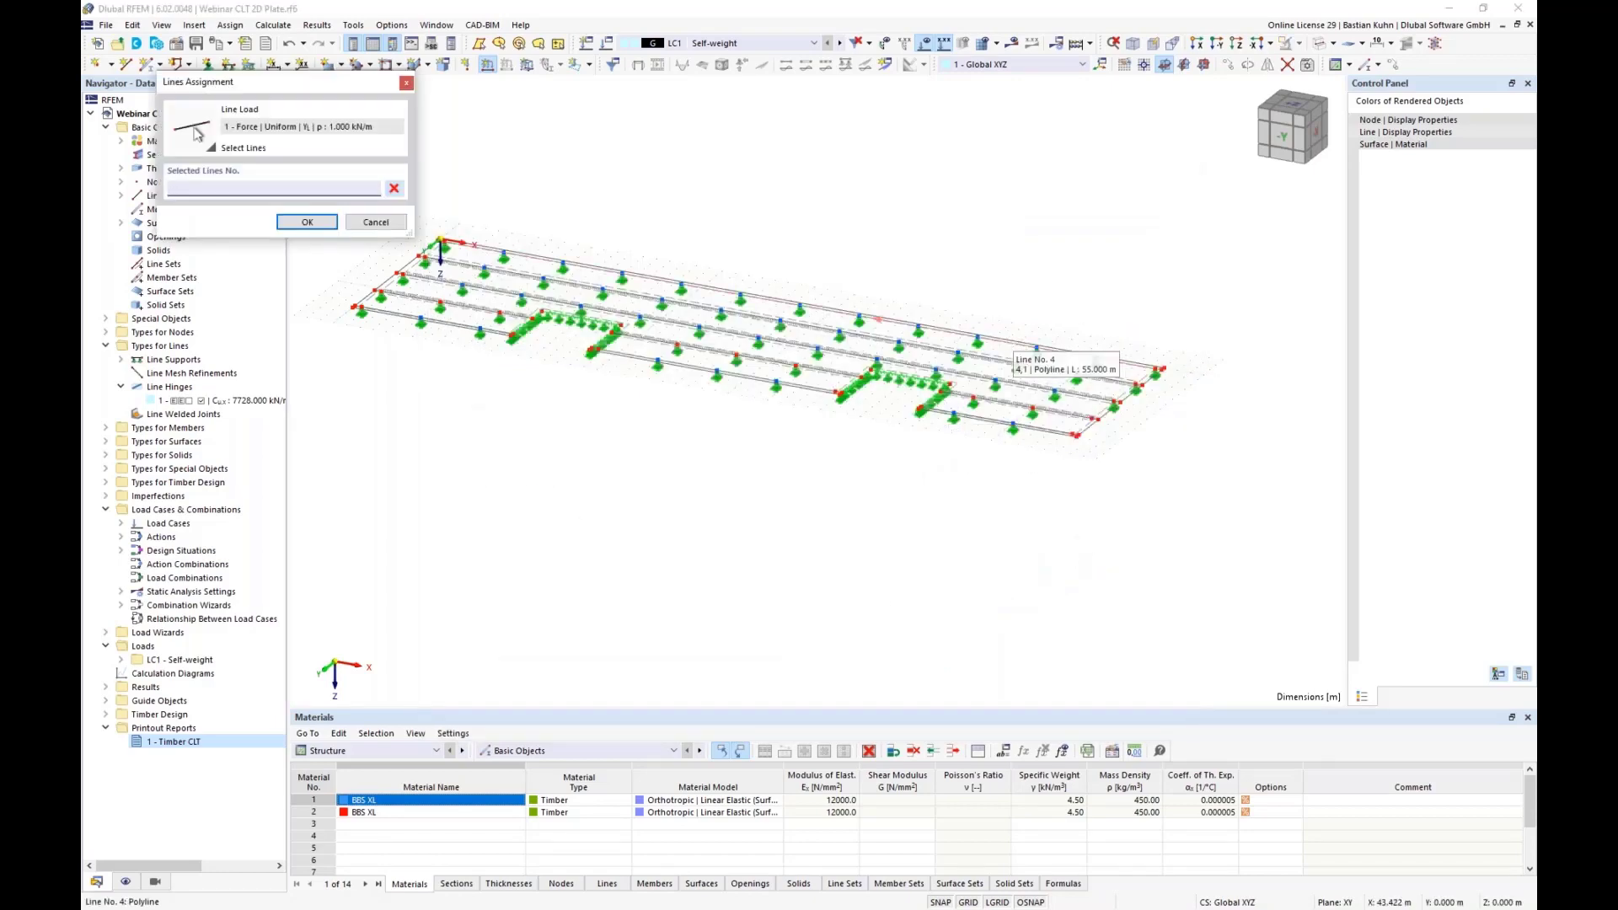
left_click(1007, 344)
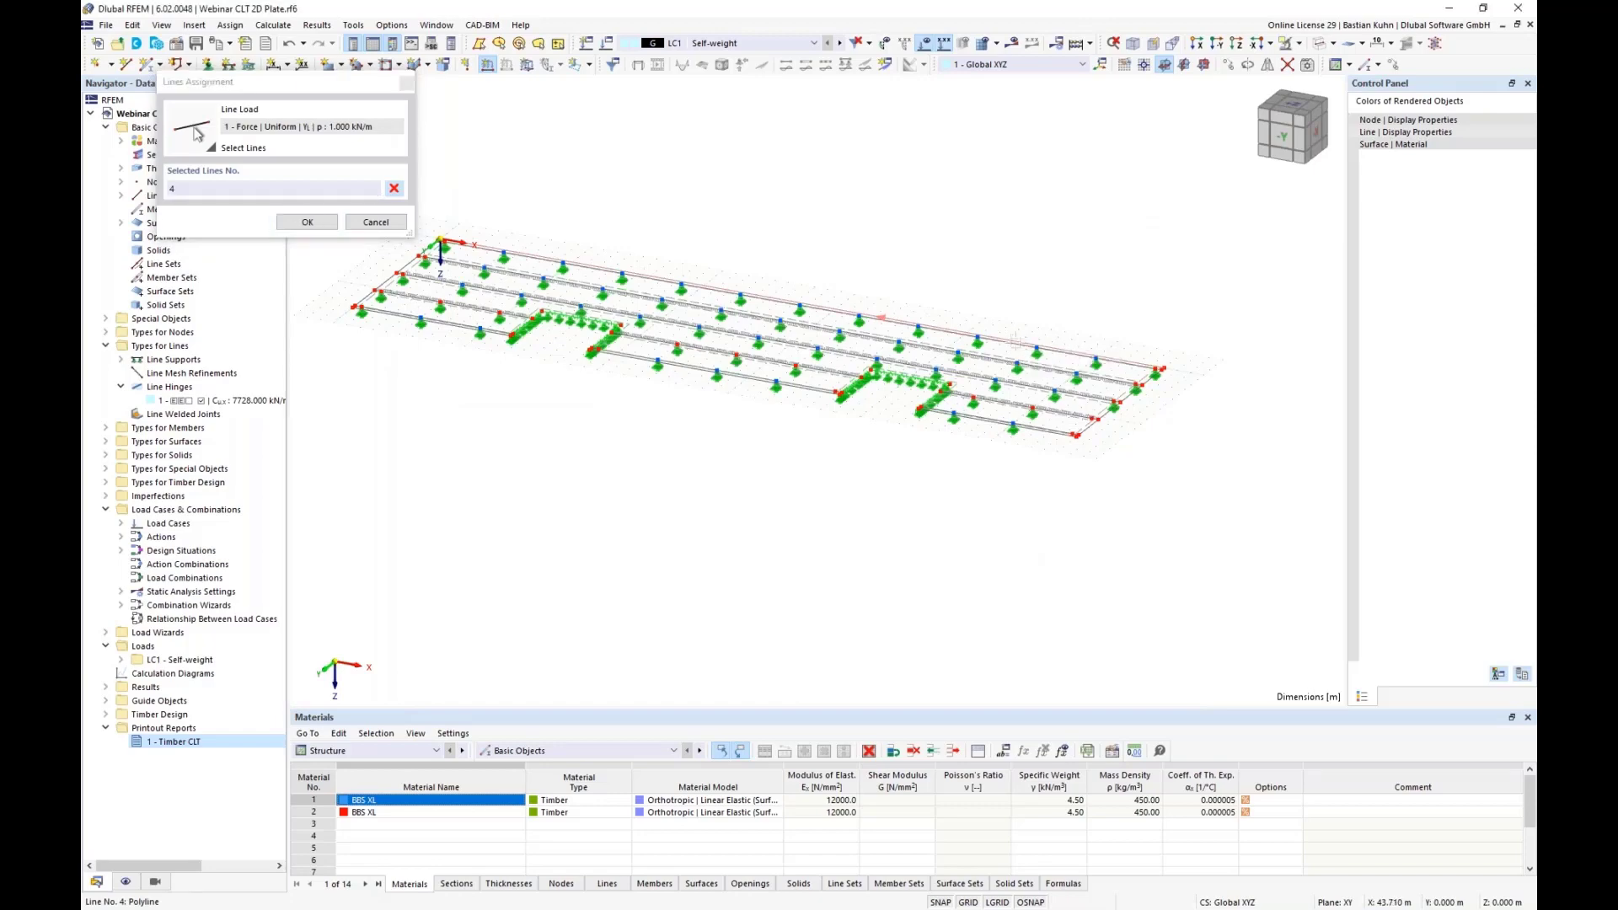
left_click(307, 222)
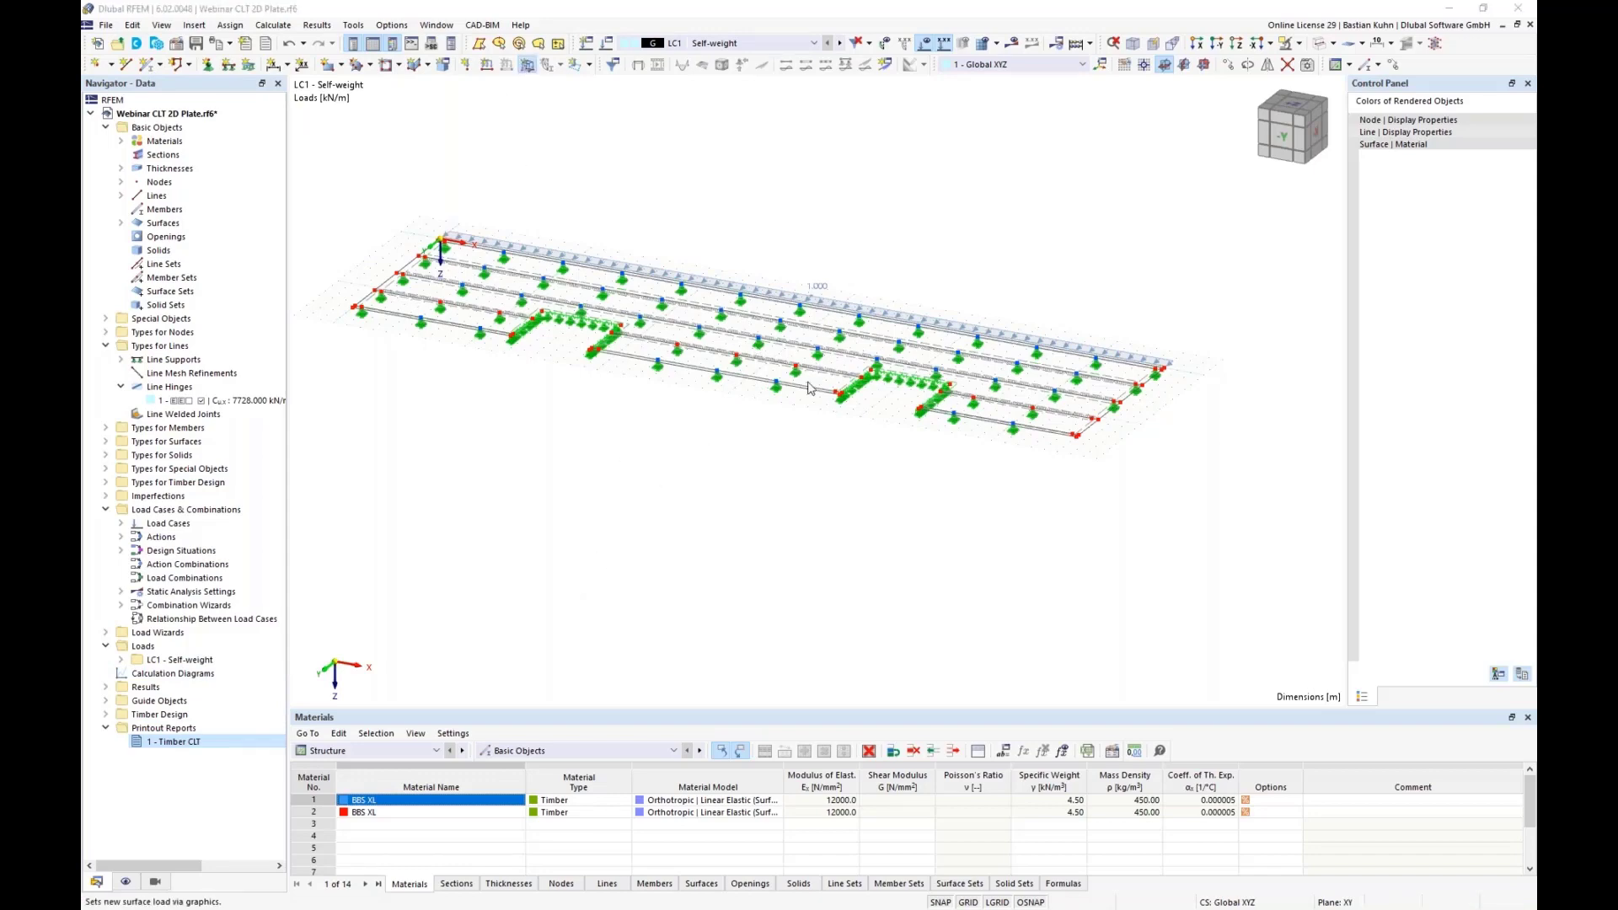
Apply a uniform 1 kN/m² surface load in direction ZA to all plate surfaces in load case LC1
left_click_drag(684, 303, 771, 313)
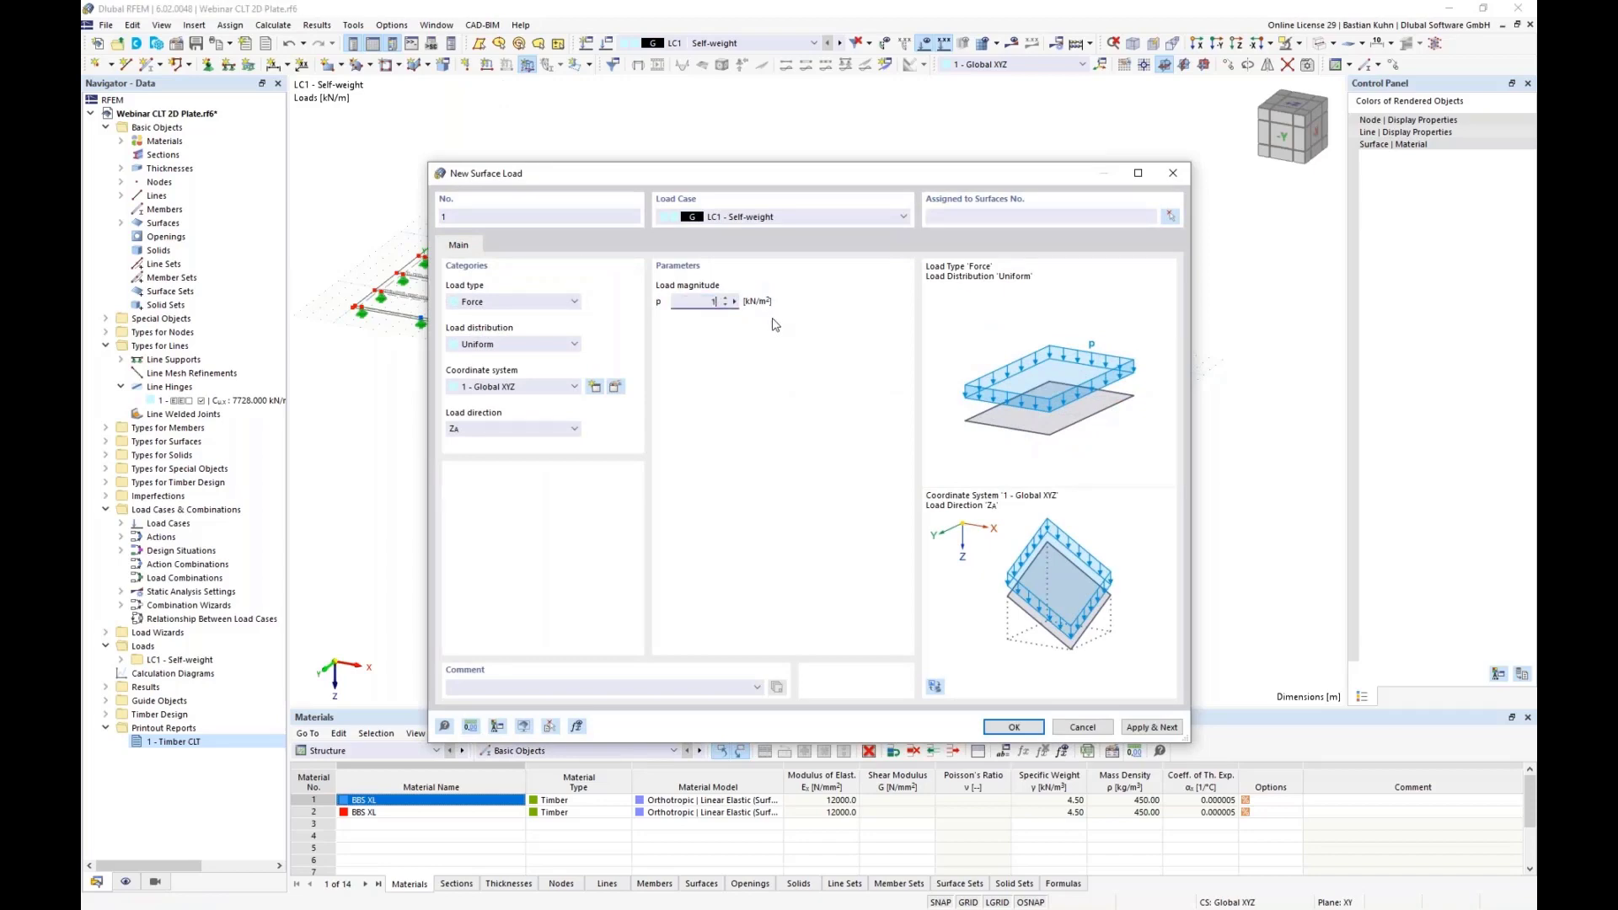
key("Return")
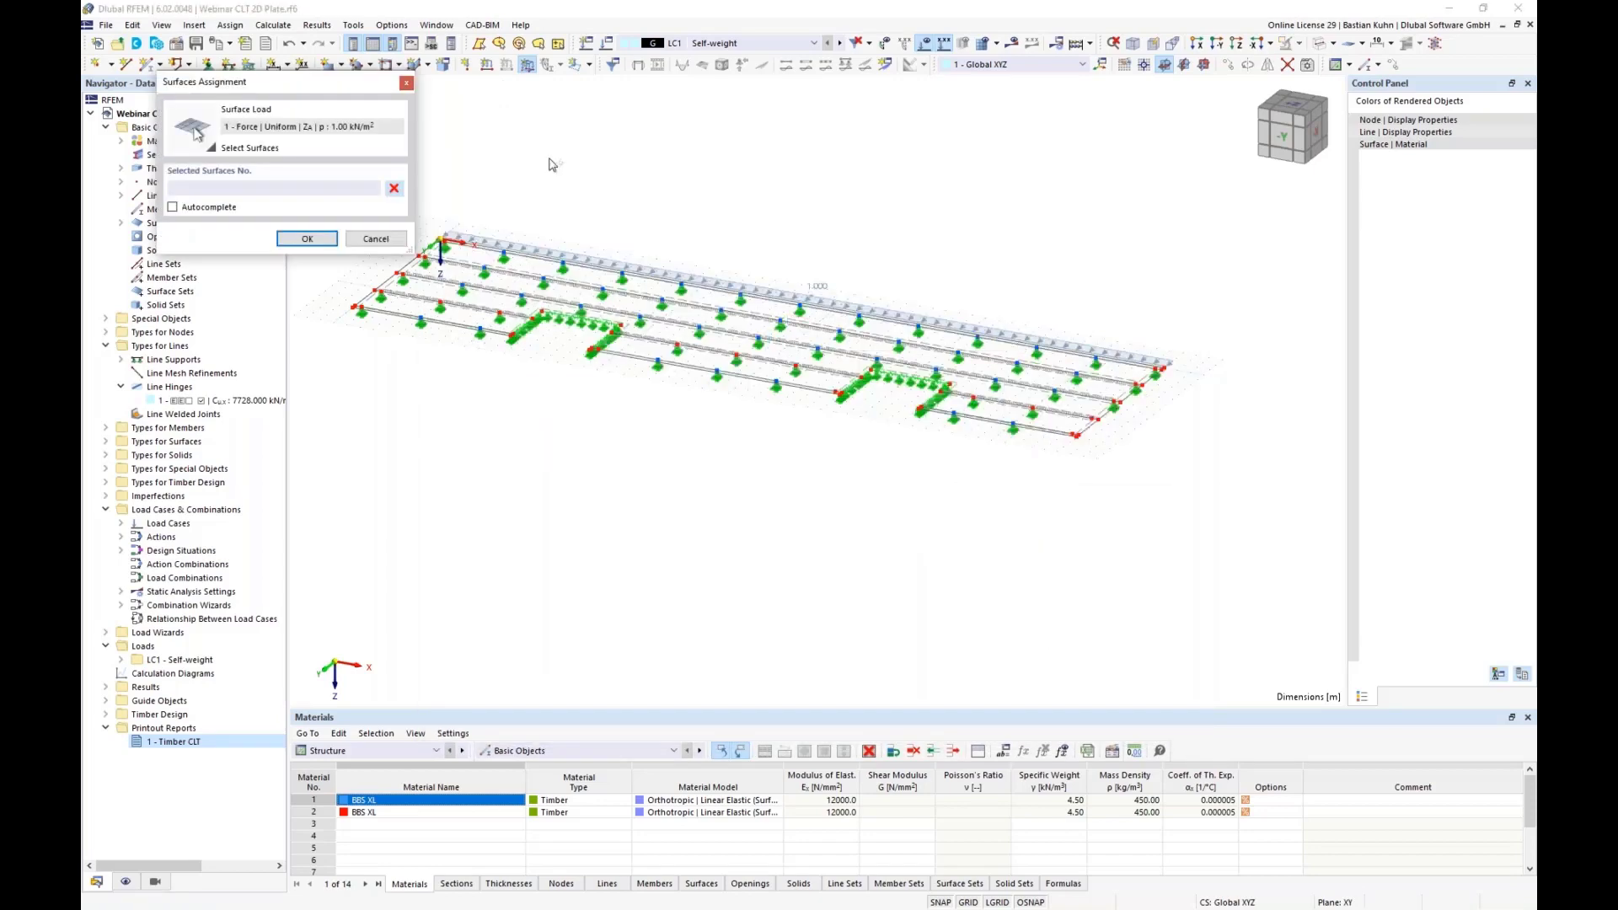
left_click_drag(540, 124, 1152, 419)
left_click(308, 239)
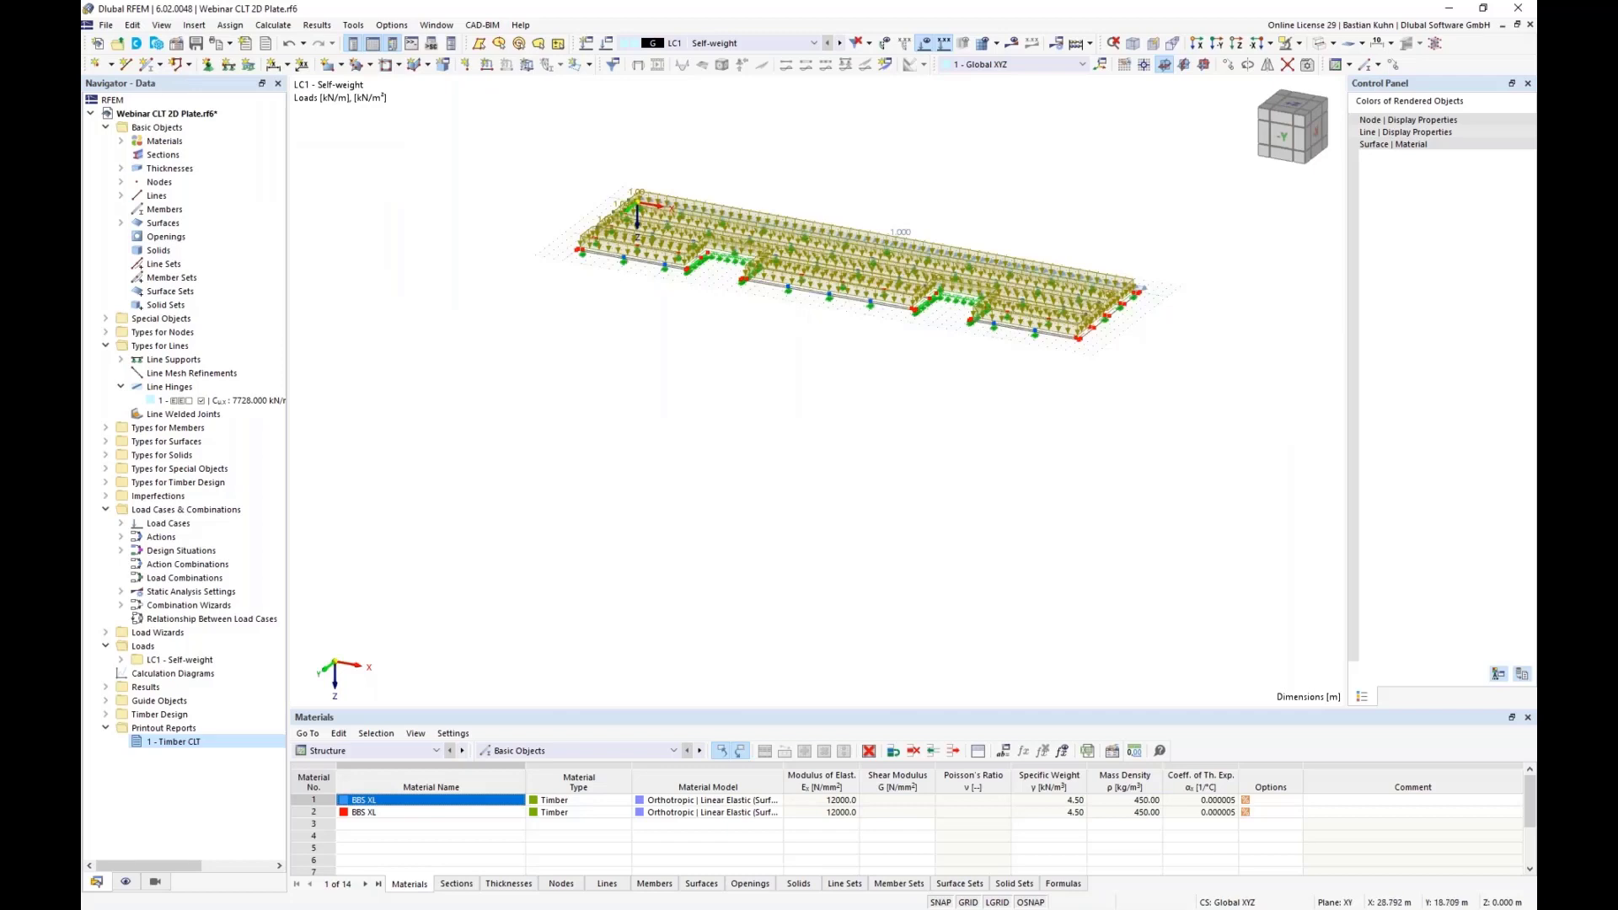
Create load cases LC2 to LC5 with the action category Imposed loads - category A: domestic, residential areas
middle_click_drag(793, 318, 741, 377)
left_click(586, 46)
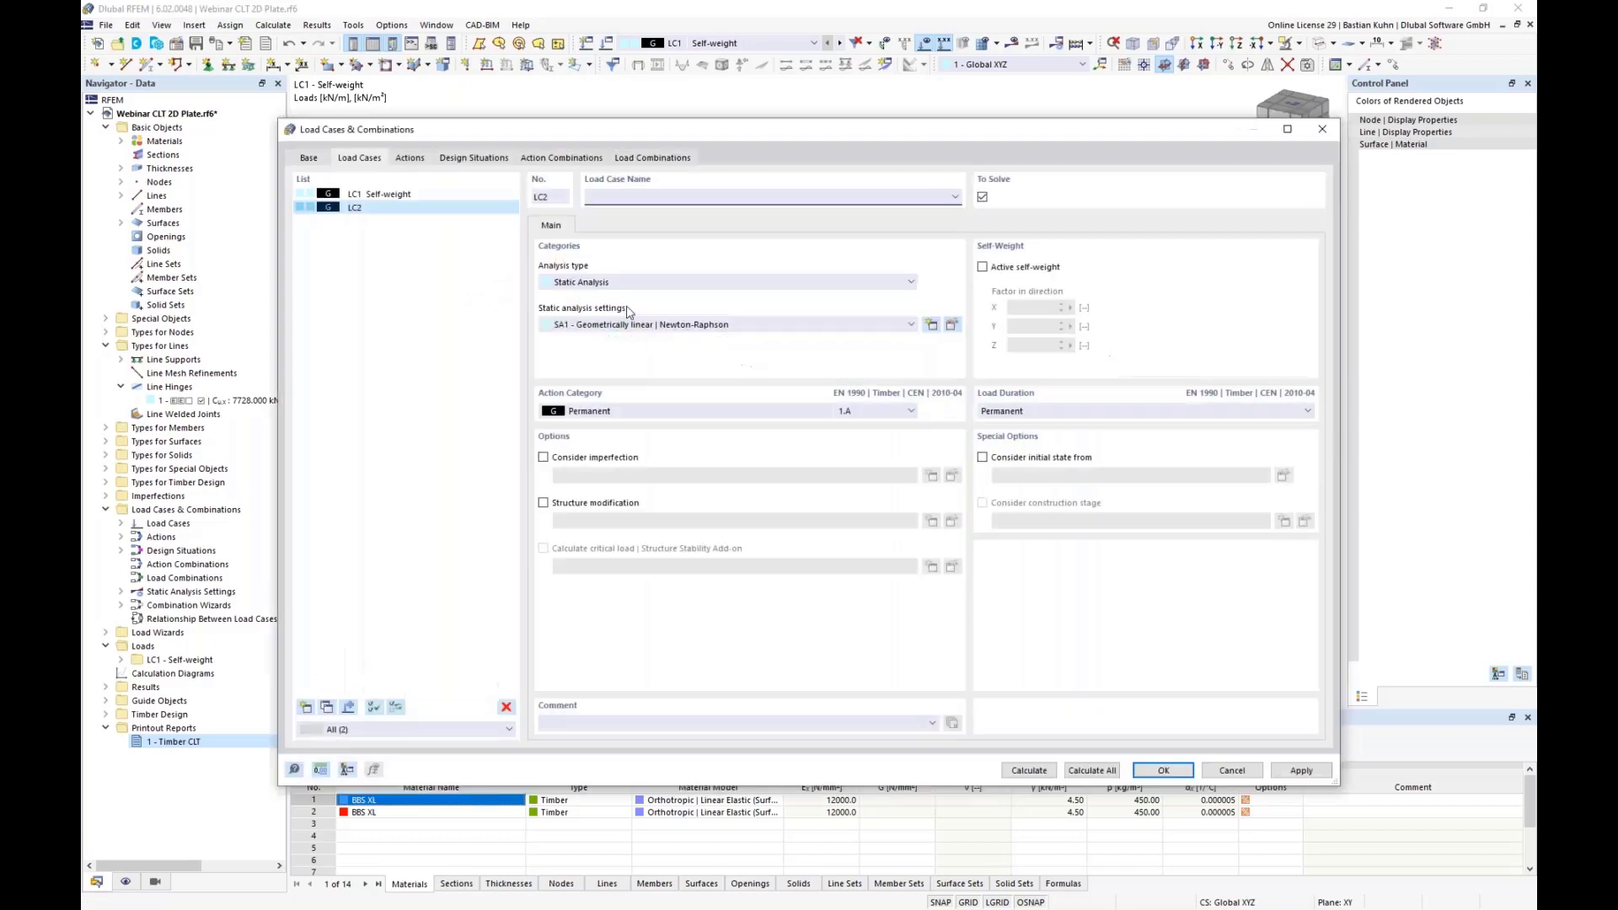
left_click(601, 411)
left_click(605, 462)
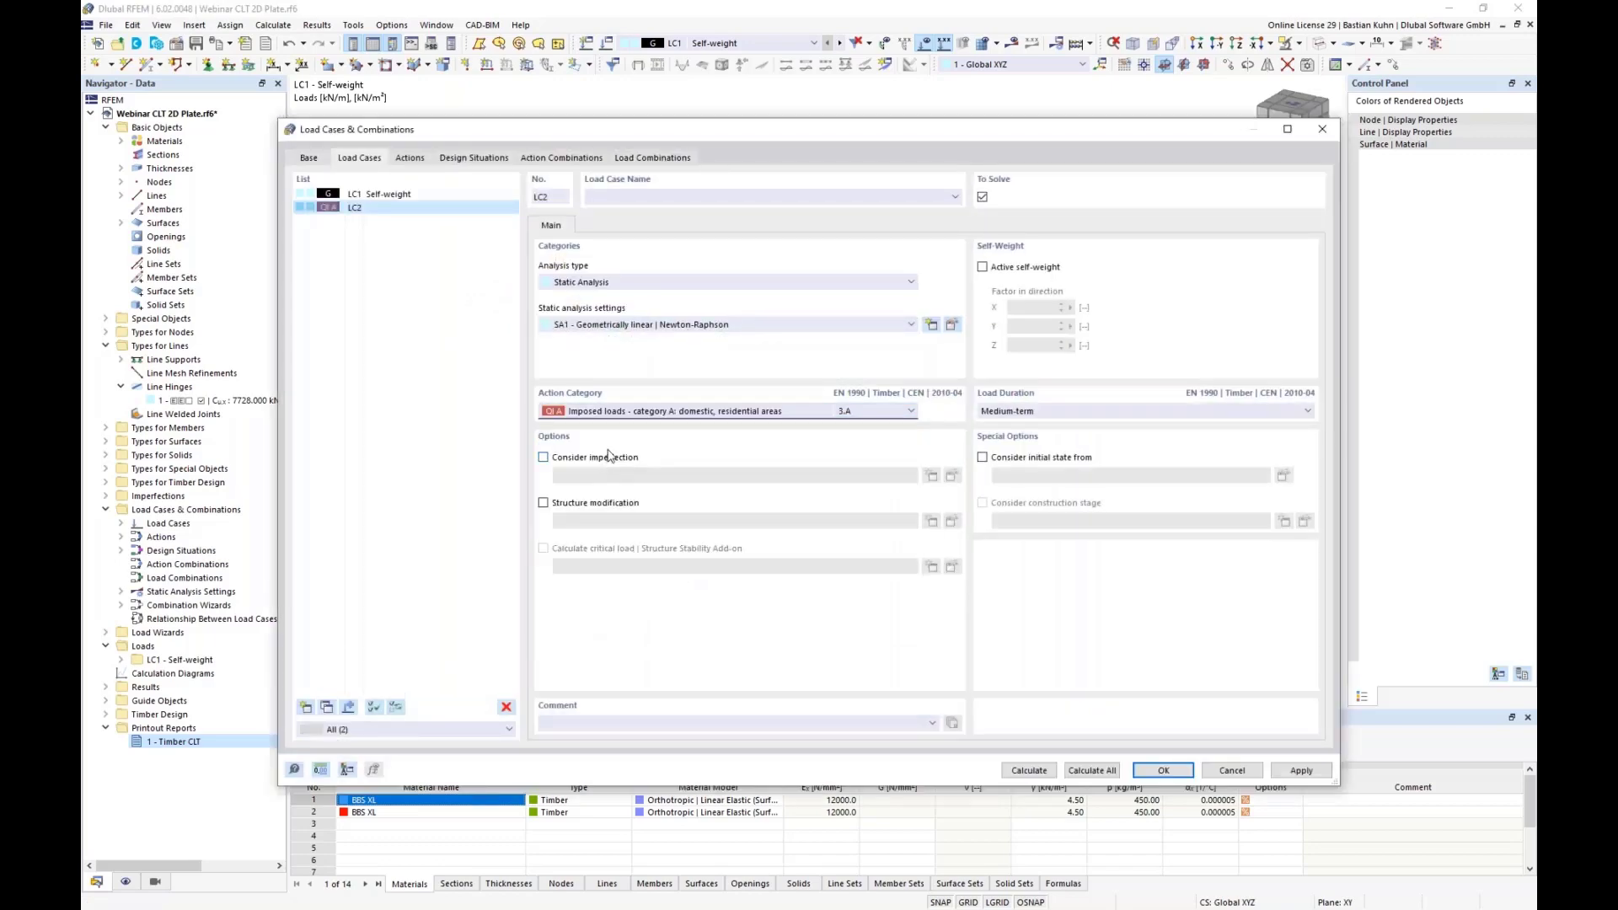
left_click(310, 712)
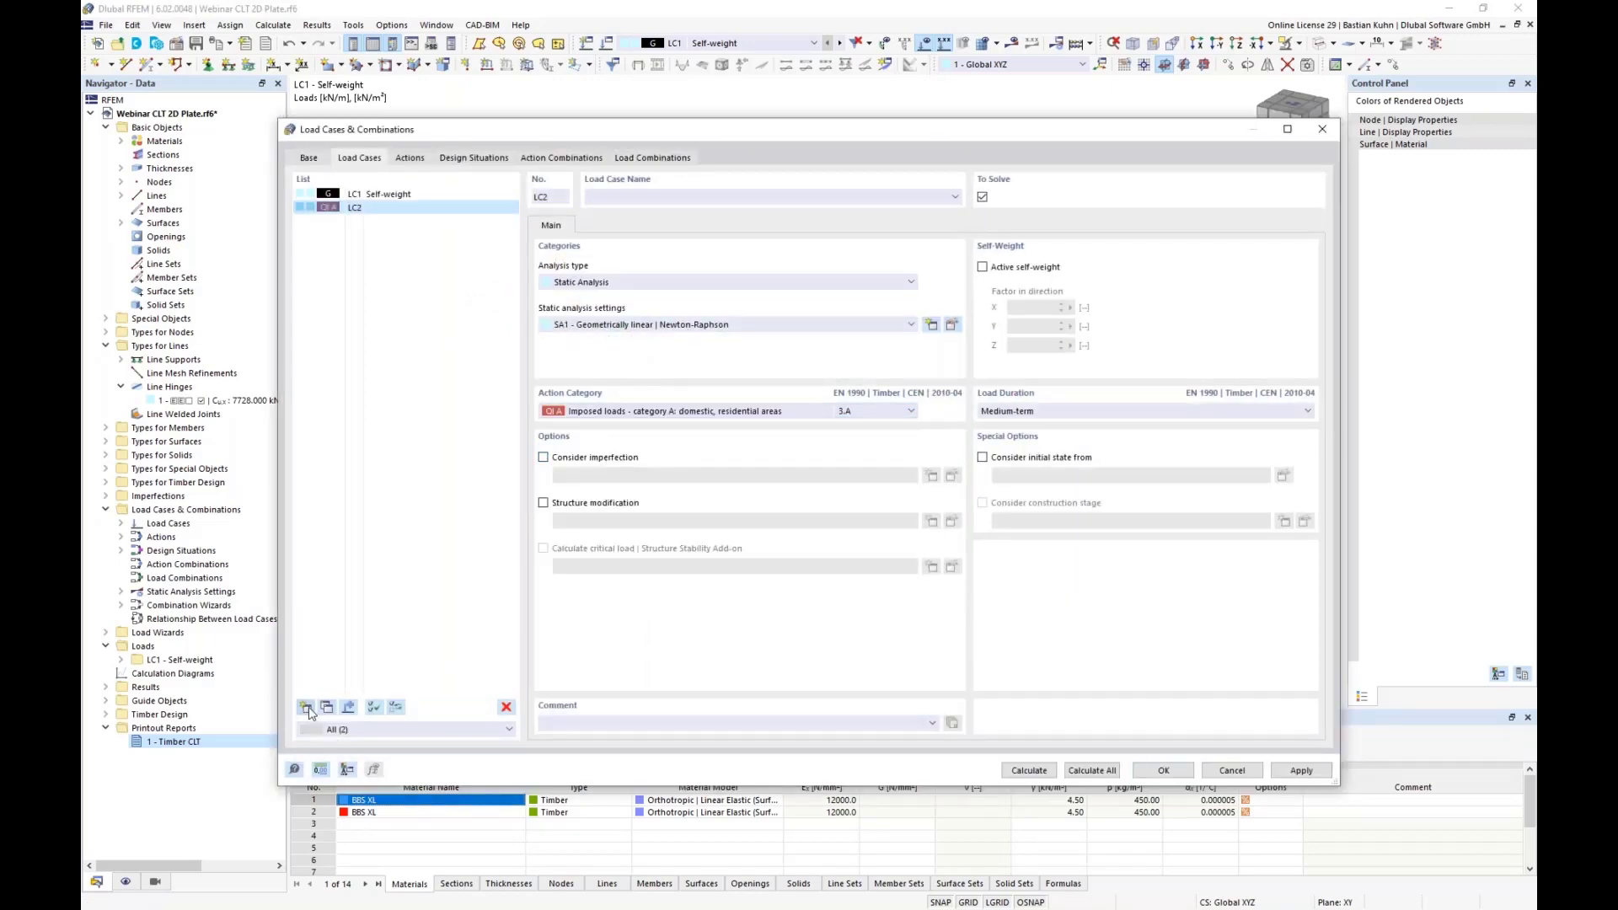
left_click(307, 707)
left_click(306, 708)
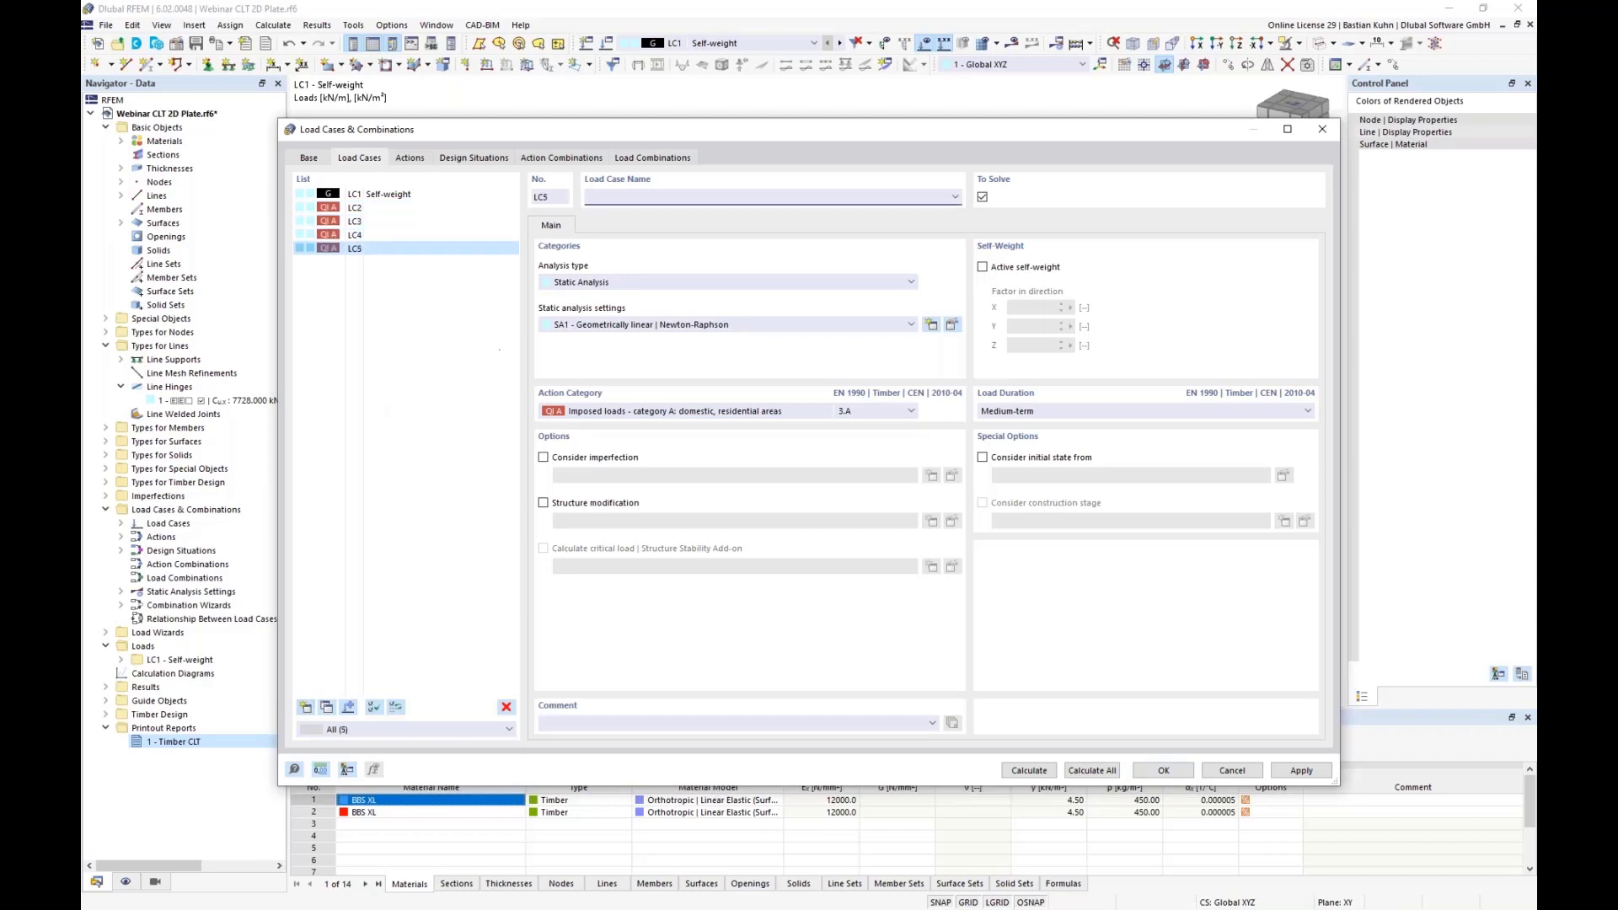
left_click(1163, 770)
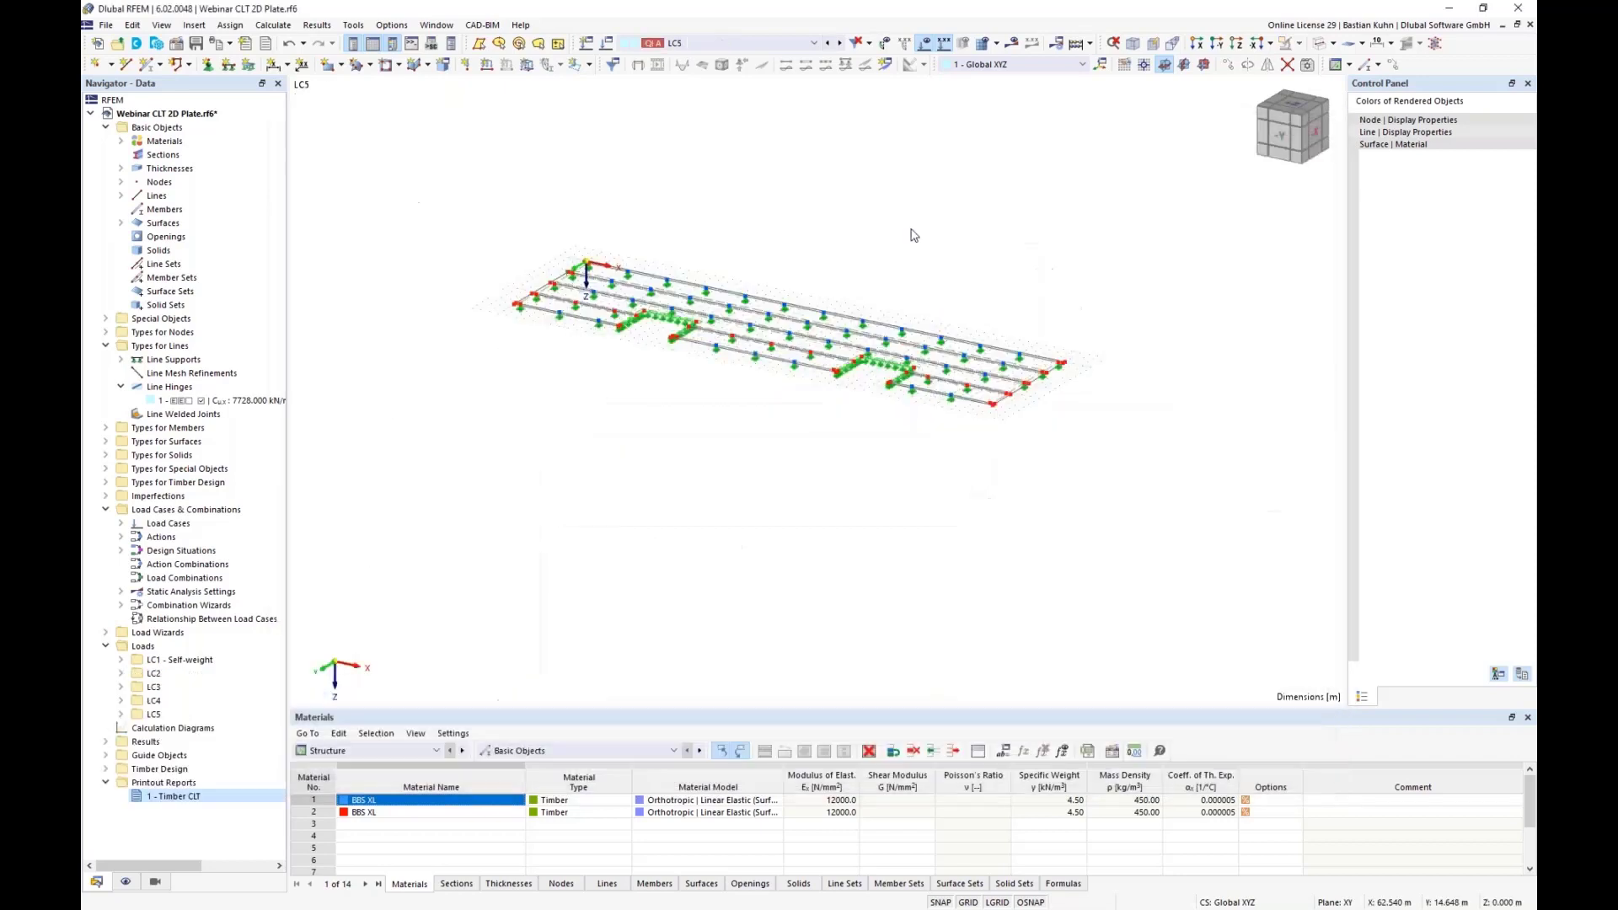
In load case LC2, define a uniform 1.5 kN/m² surface load in direction ZA on surface 1
left_click(809, 44)
left_click(758, 70)
left_click(527, 66)
left_click(706, 302)
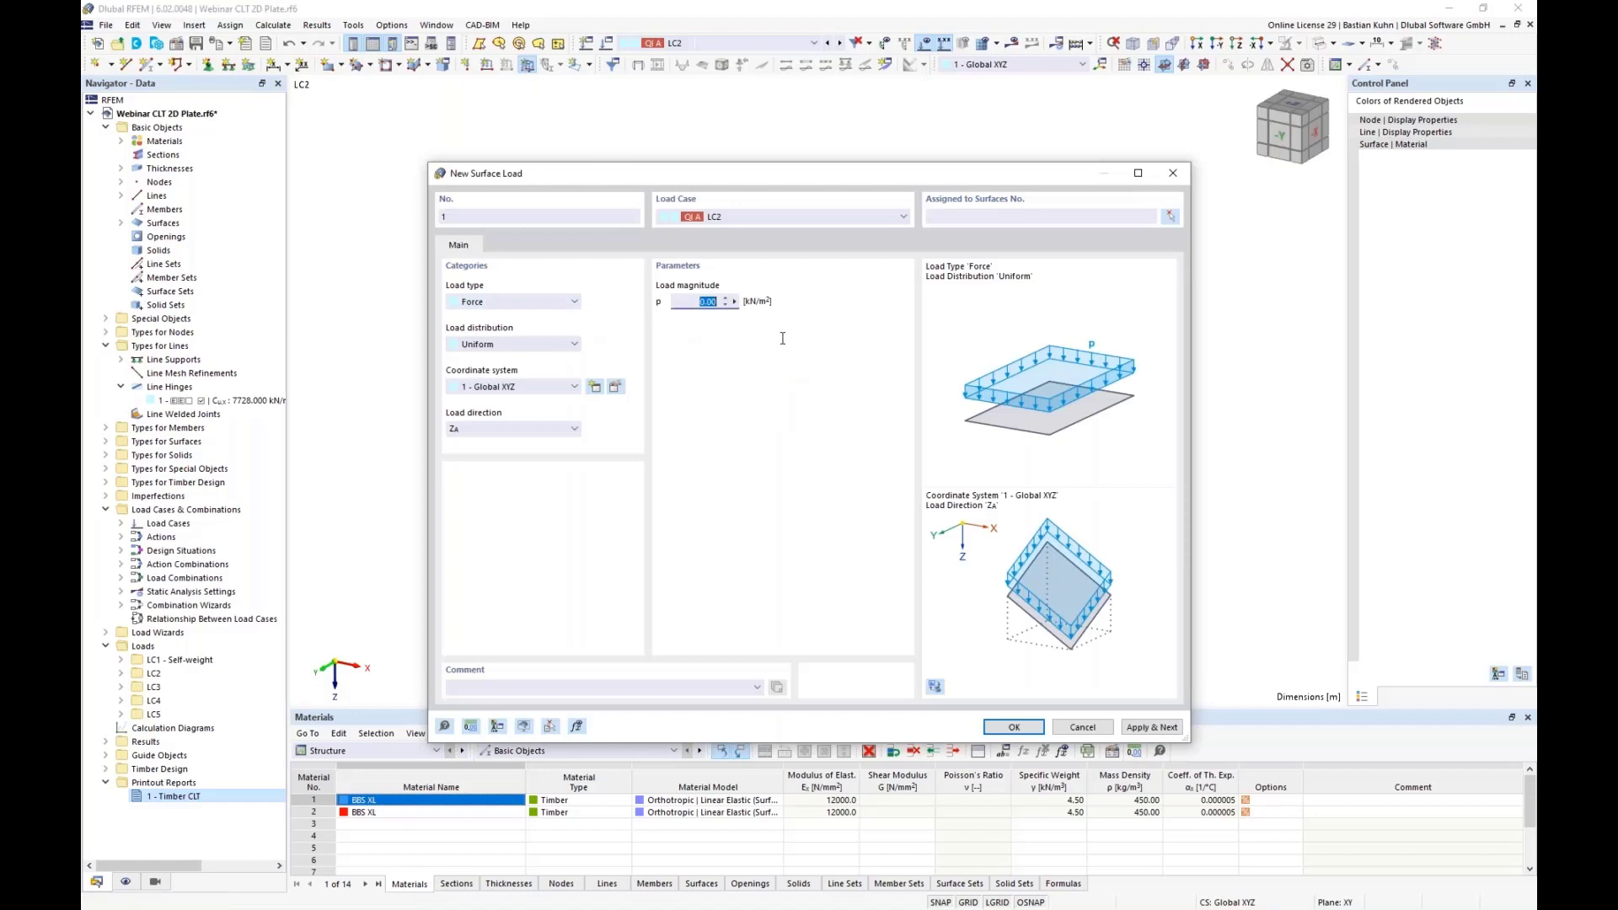
type("1,5")
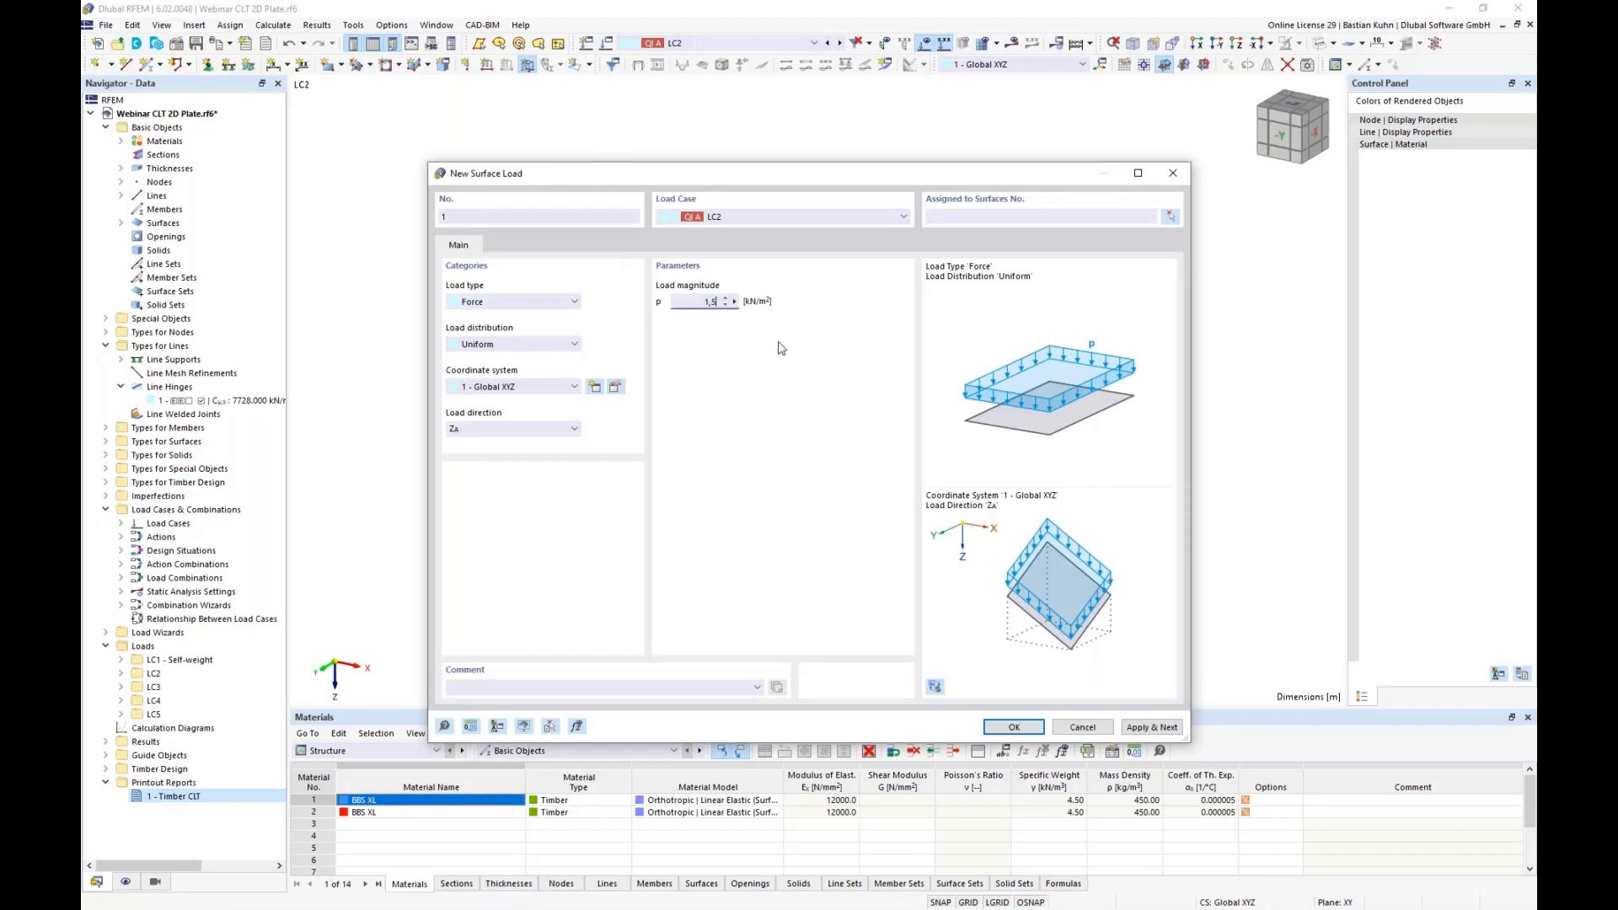
left_click(1172, 218)
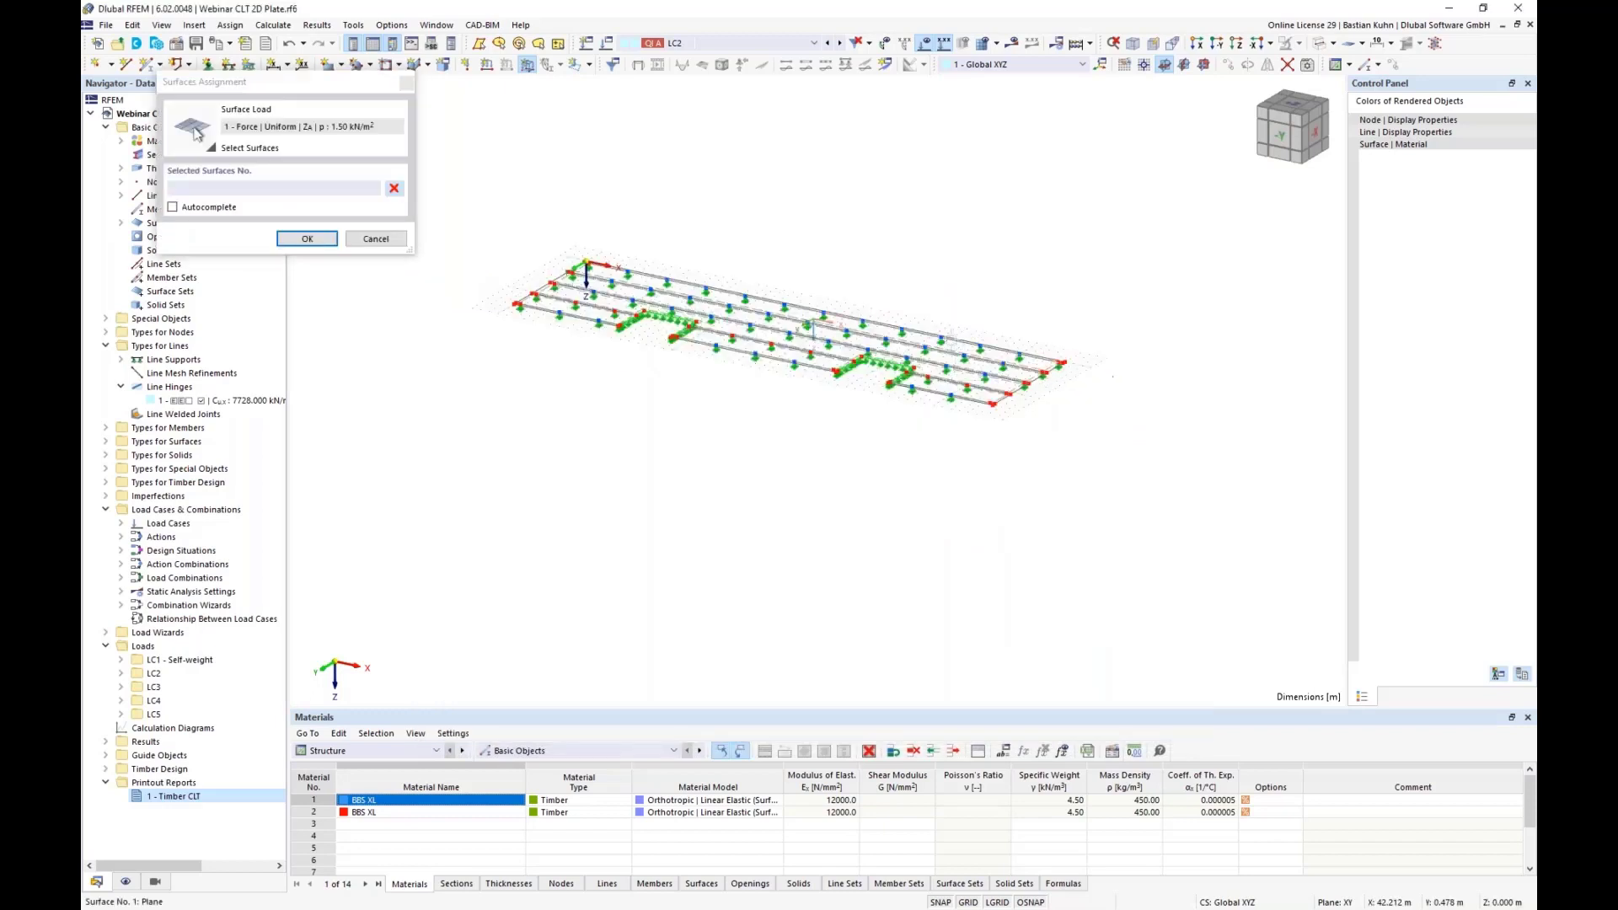
left_click(307, 239)
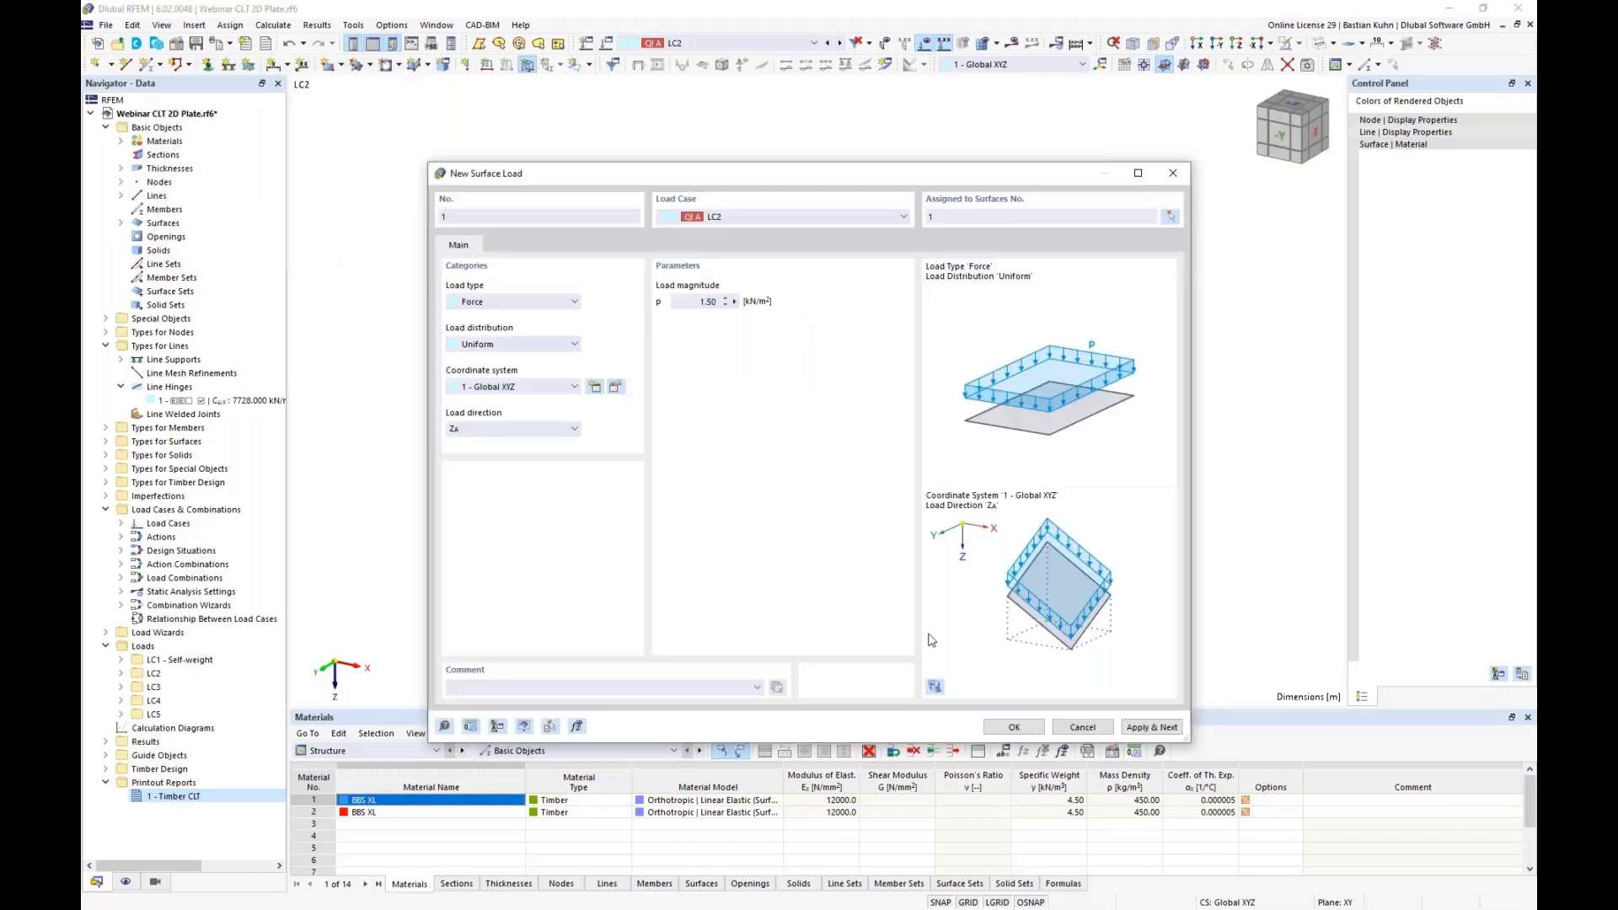
Add the same 1.5 kN/m² surface load to surface 2 in load case LC3
left_click(903, 216)
left_click(885, 254)
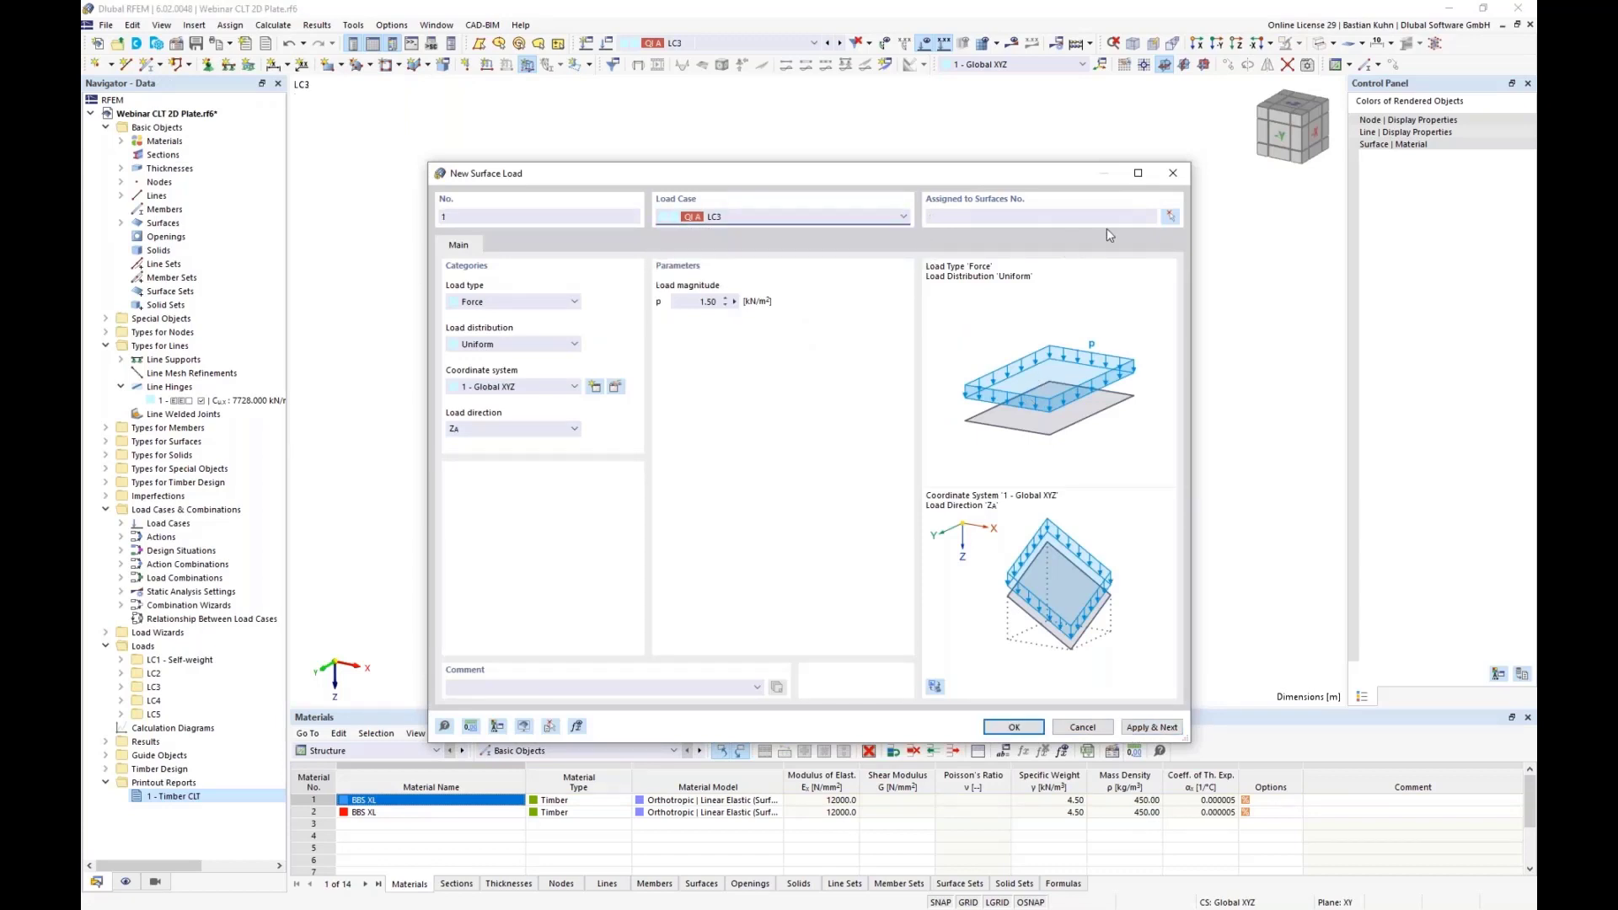
left_click(1169, 217)
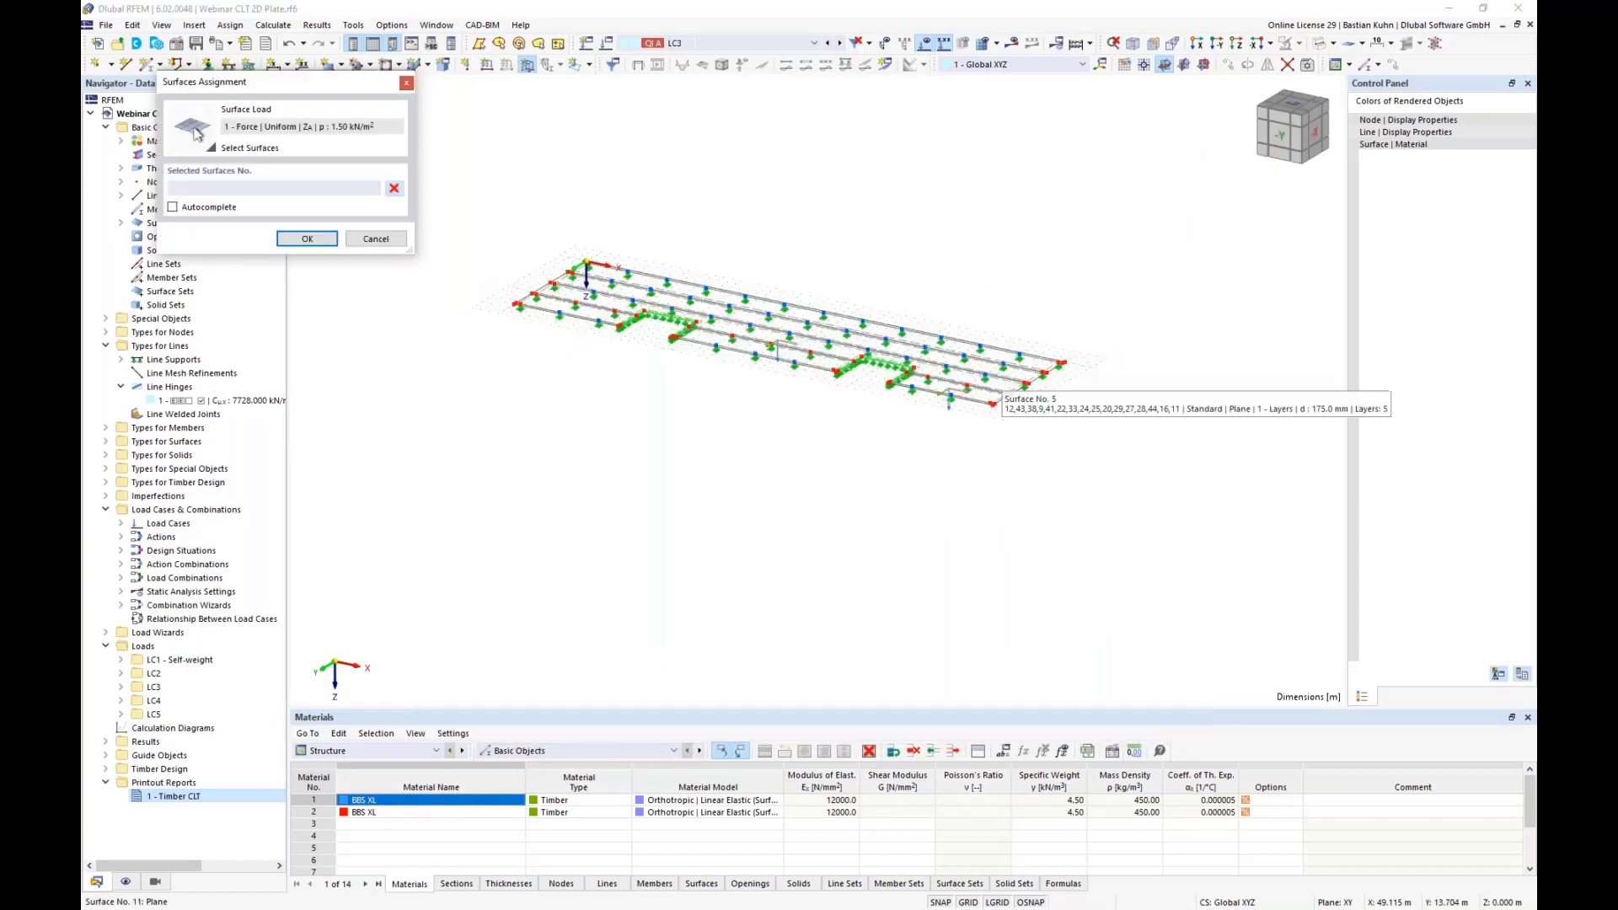
left_click(798, 339)
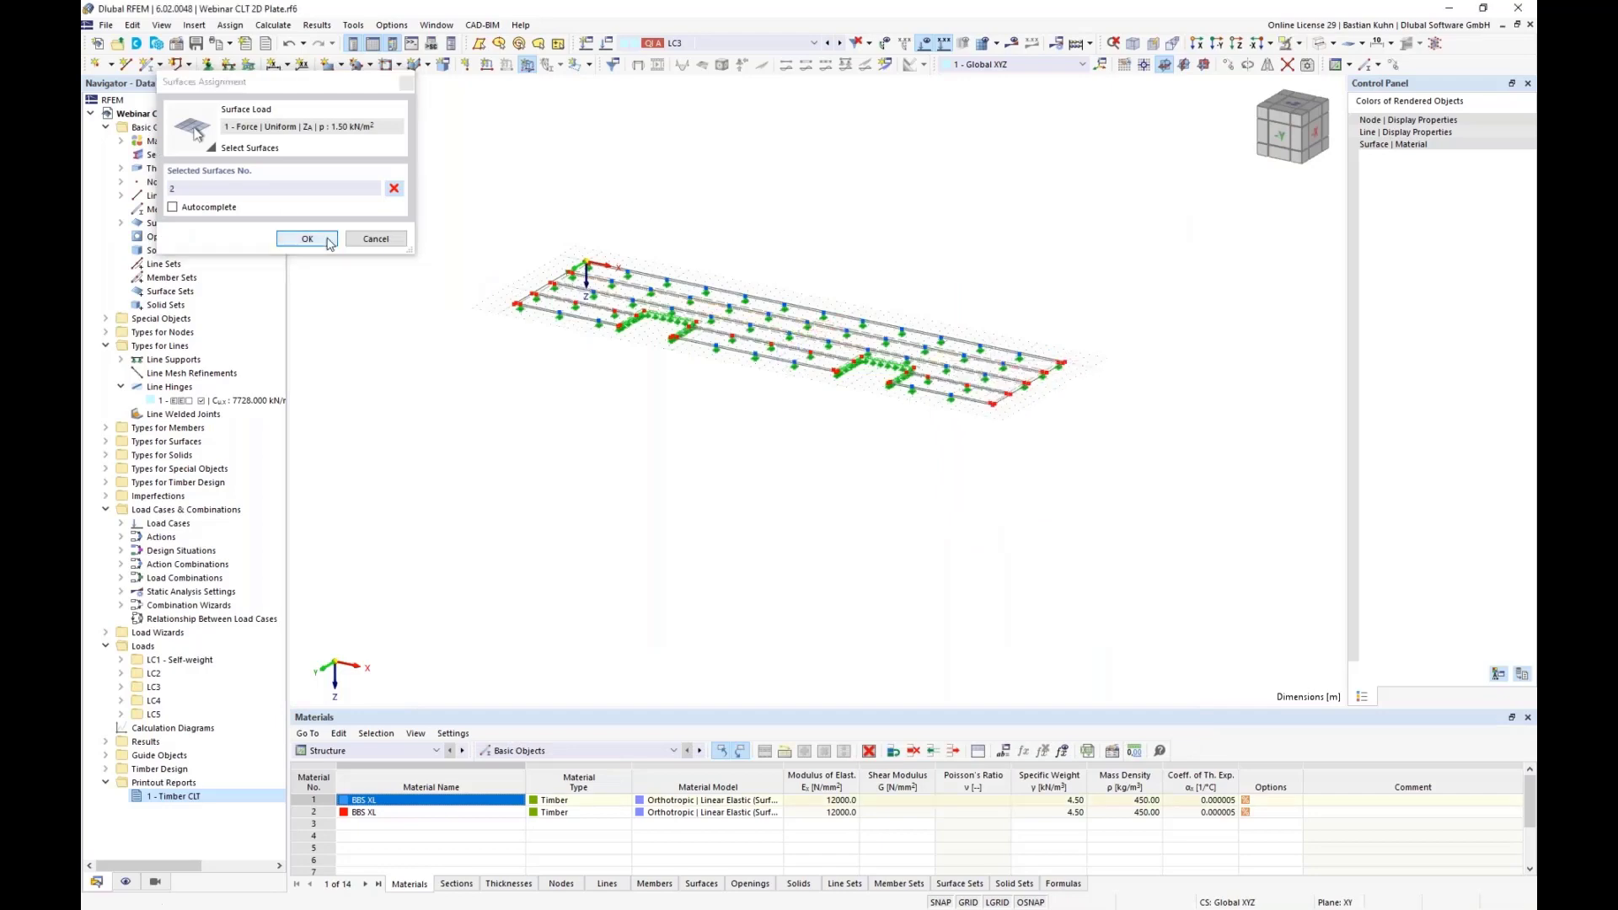
left_click(307, 238)
left_click(1133, 729)
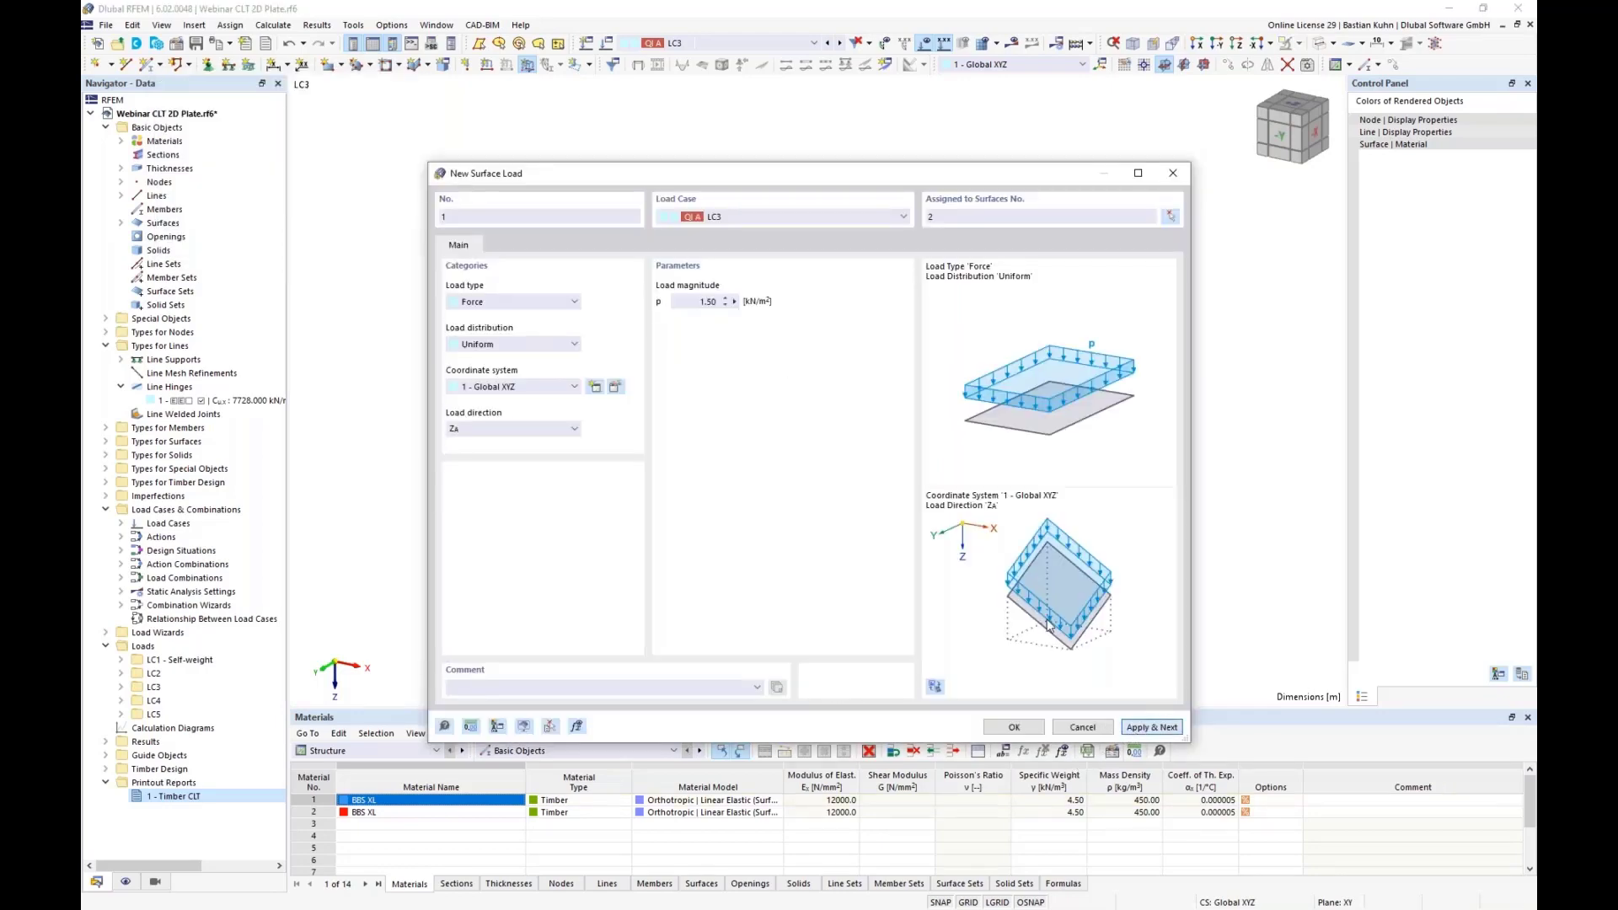
Add the same 1.5 kN/m² surface load to surface 5 in load case LC4
left_click(837, 217)
left_click(758, 271)
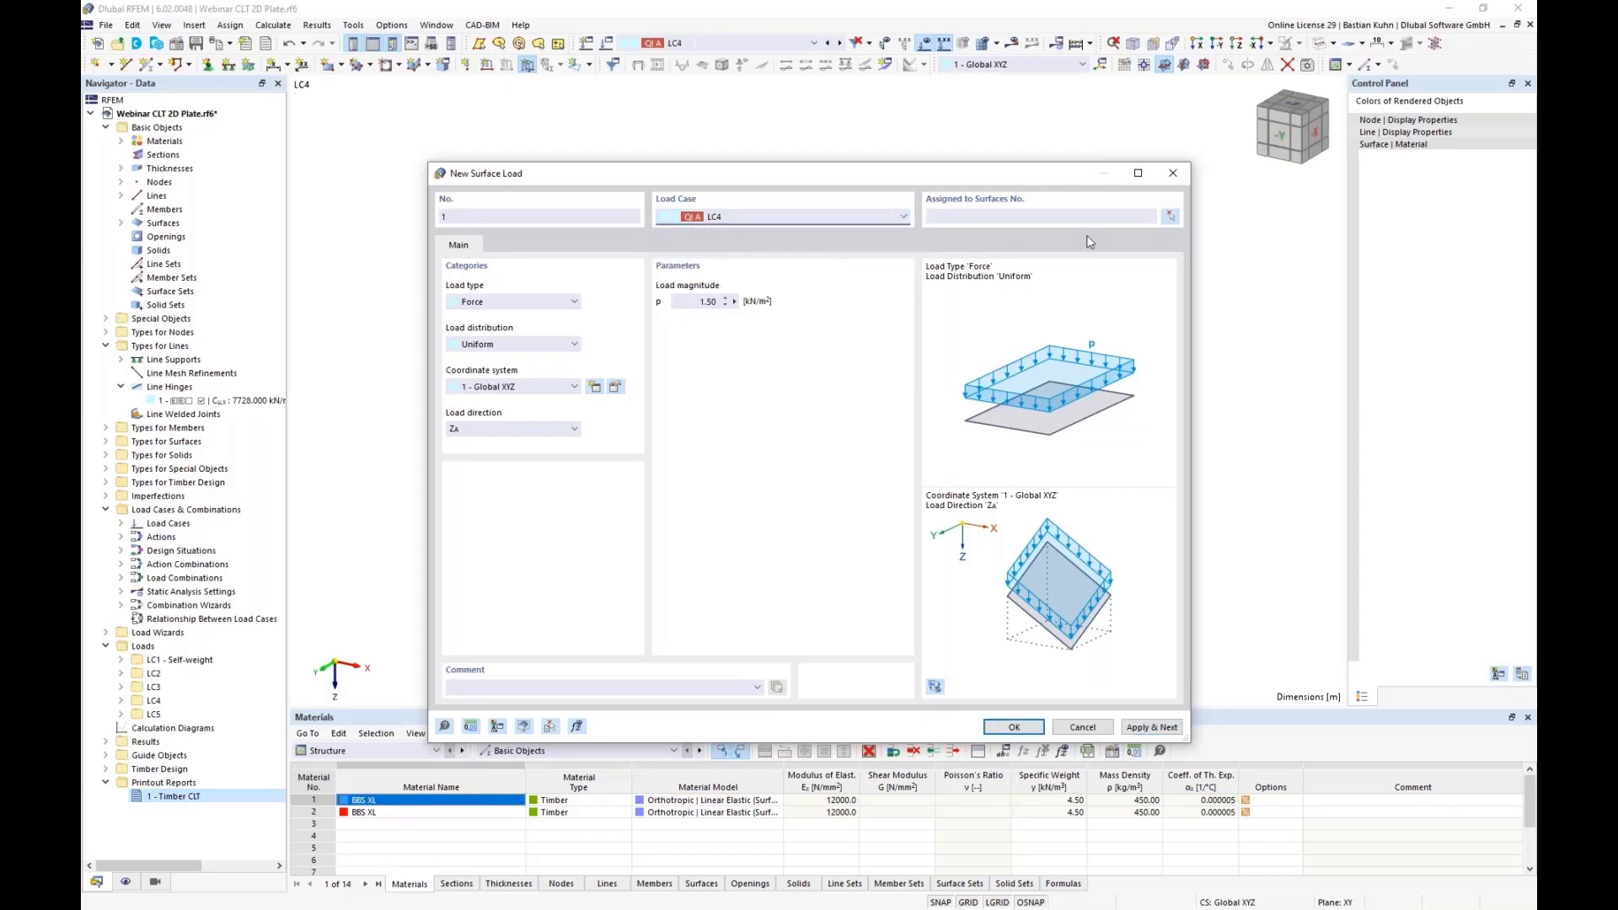
left_click(1170, 216)
left_click(936, 381)
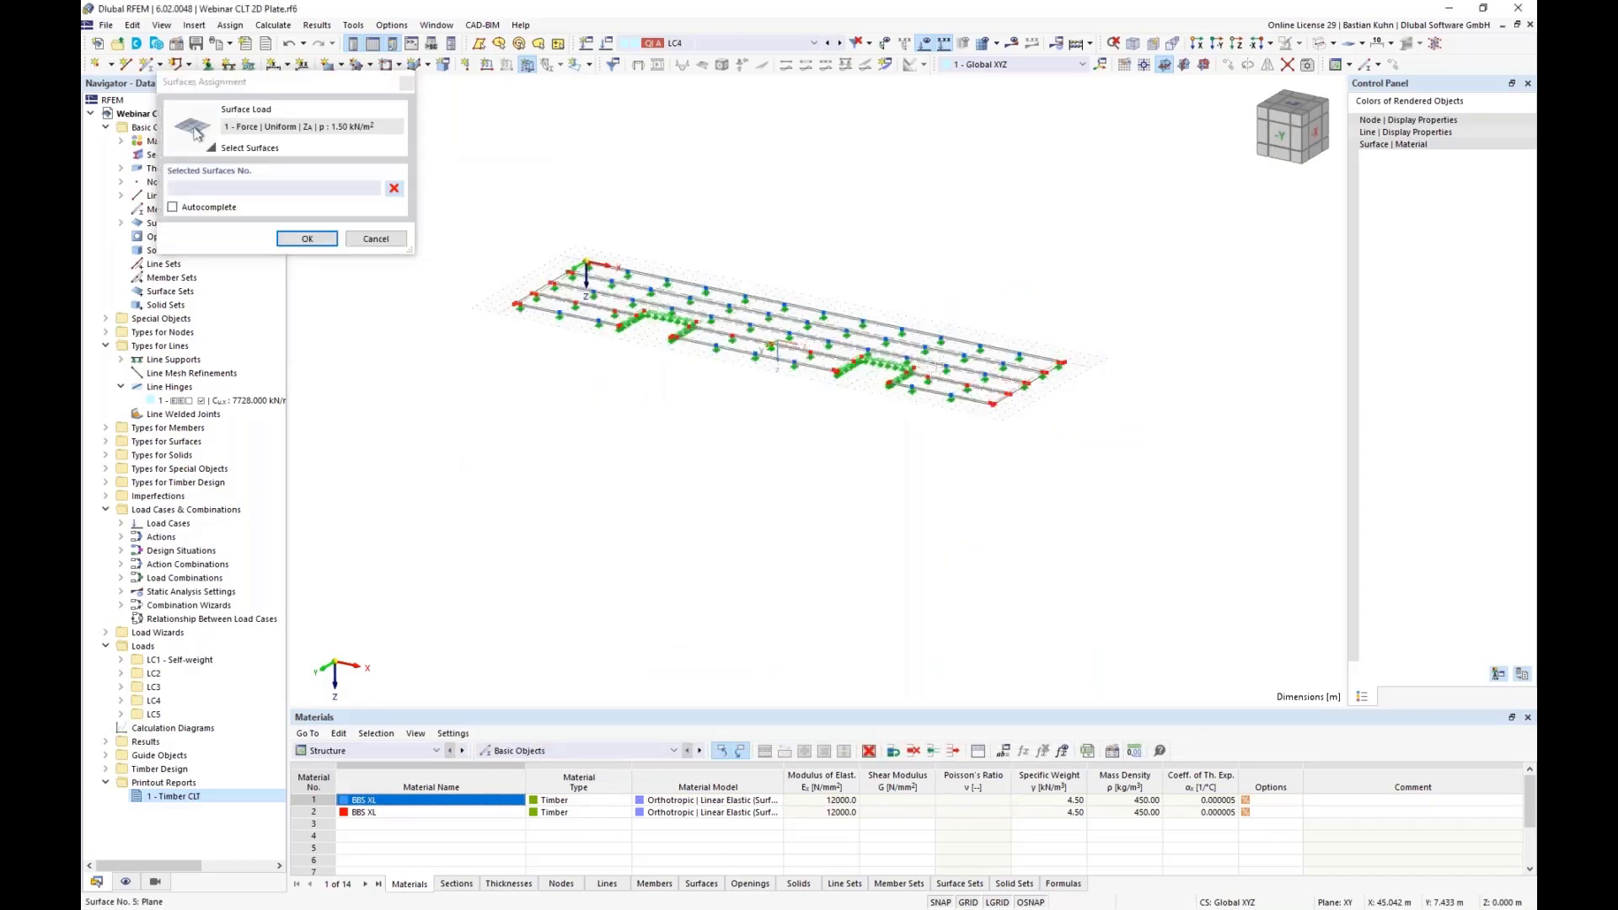
left_click(306, 238)
left_click(1151, 727)
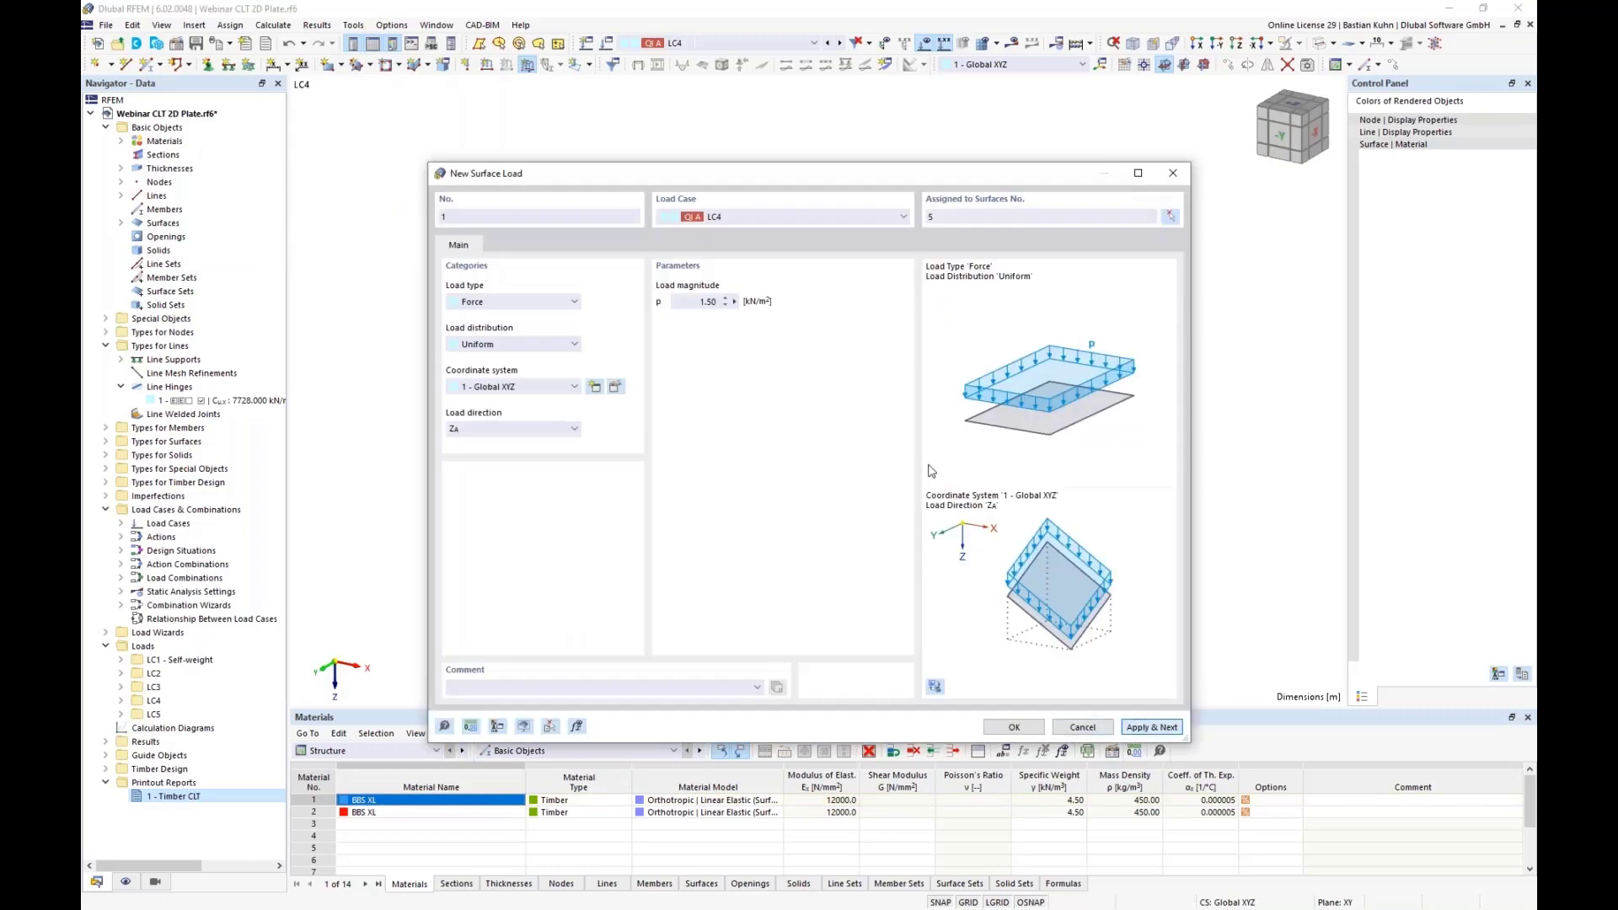
Assign the 1.5 kN/m² surface load to the front strip's surfaces 3, 9 and 11 in load case LC5
left_click(830, 217)
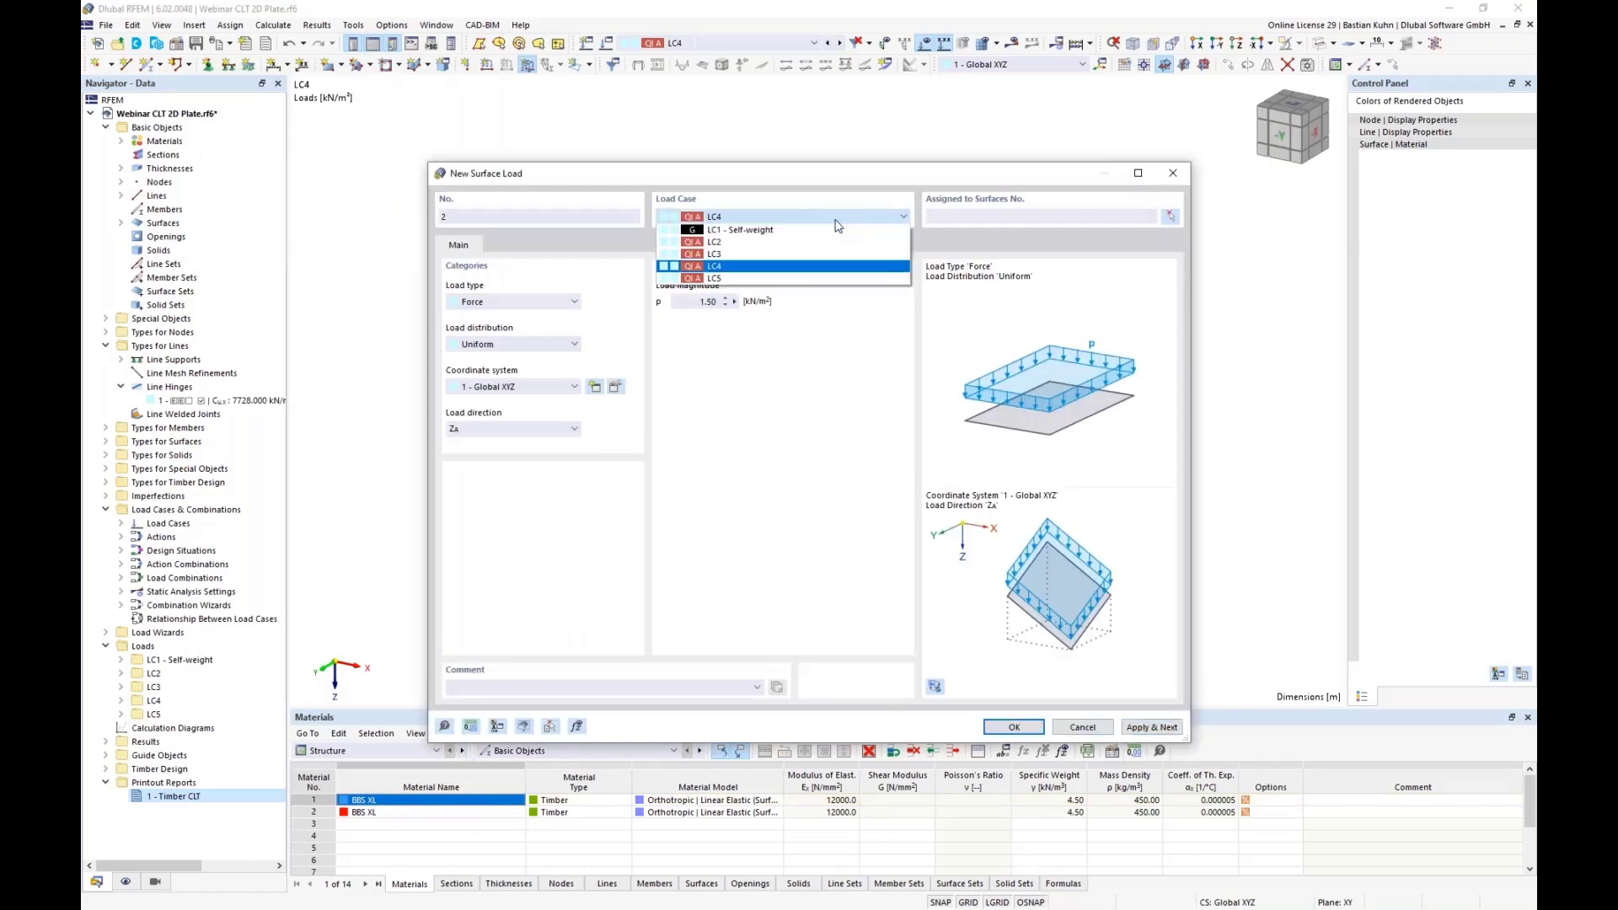
left_click(826, 277)
left_click(1171, 218)
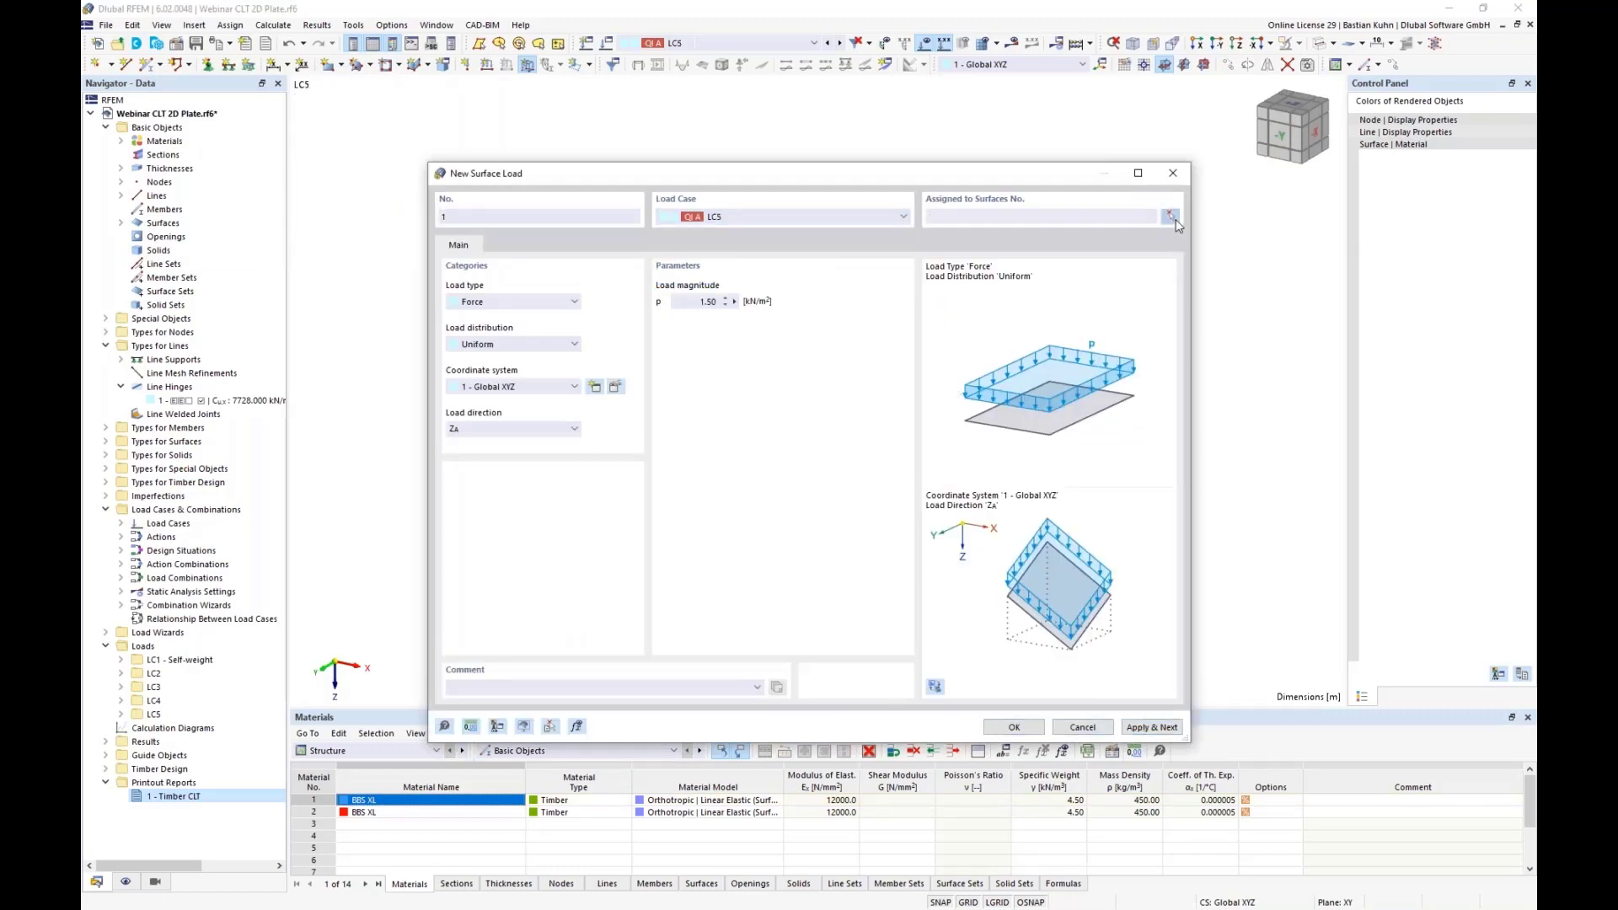
left_click(553, 303)
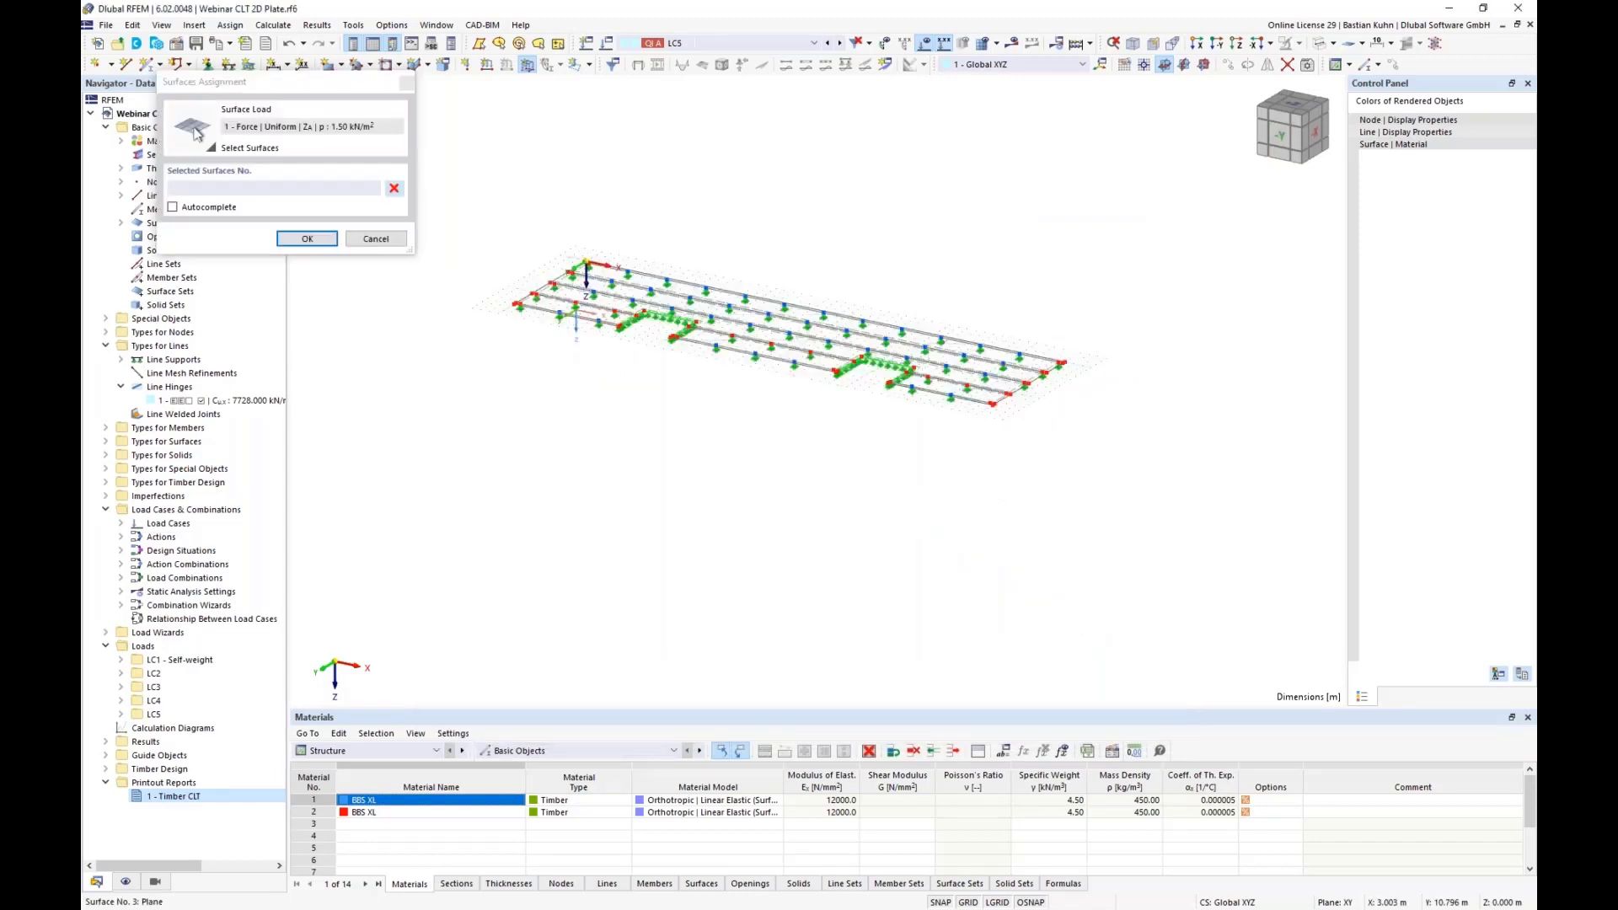
left_click(760, 354)
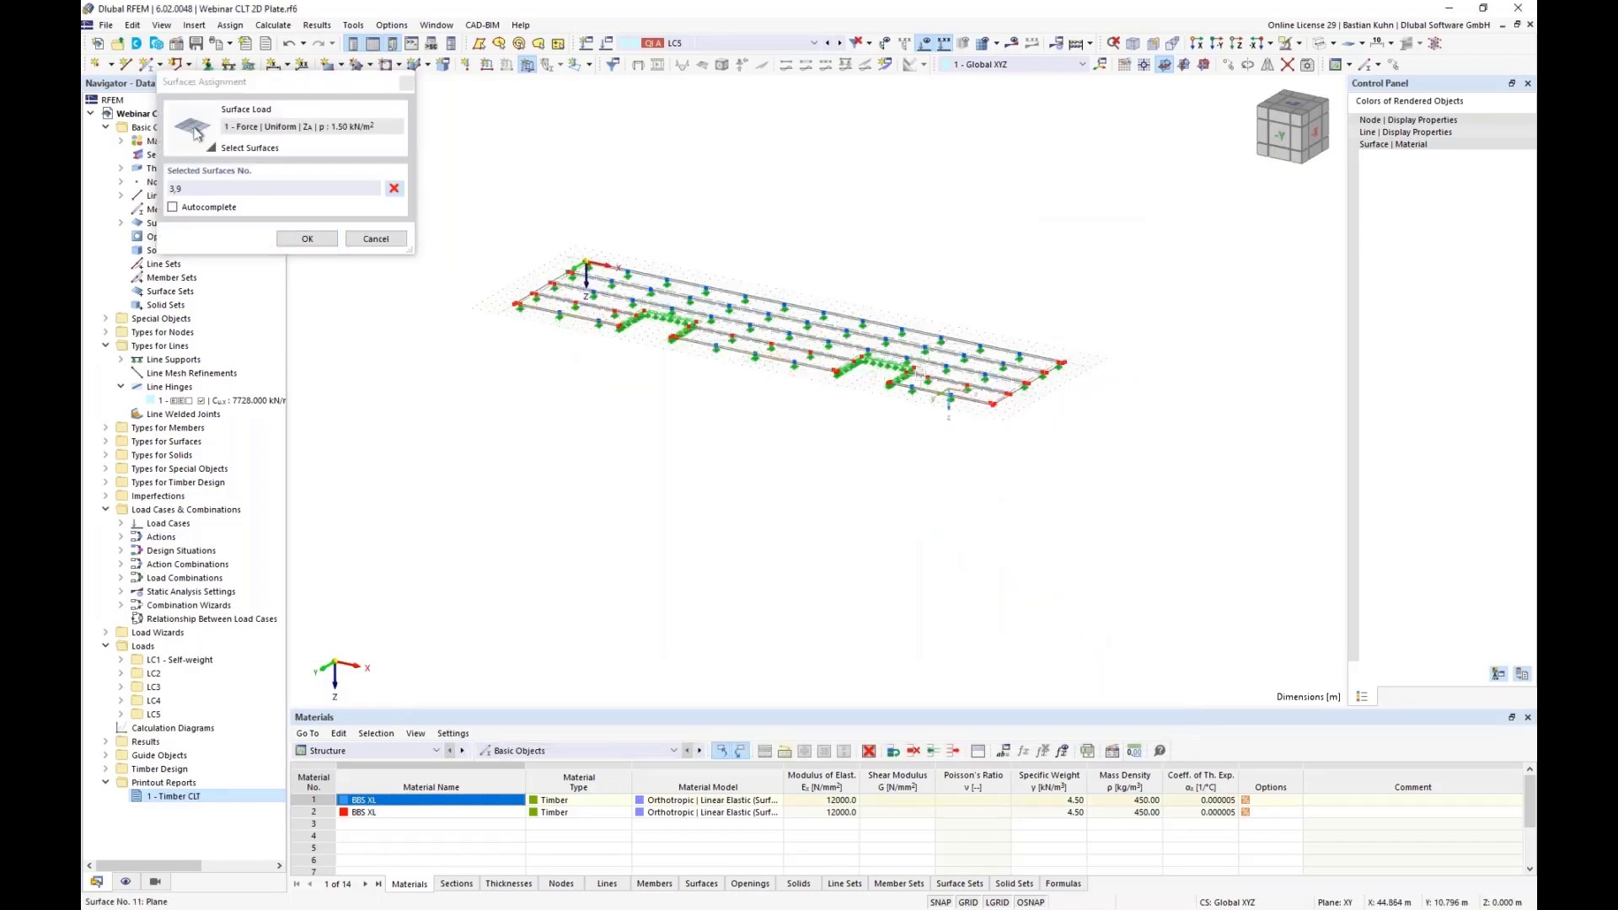
left_click(307, 239)
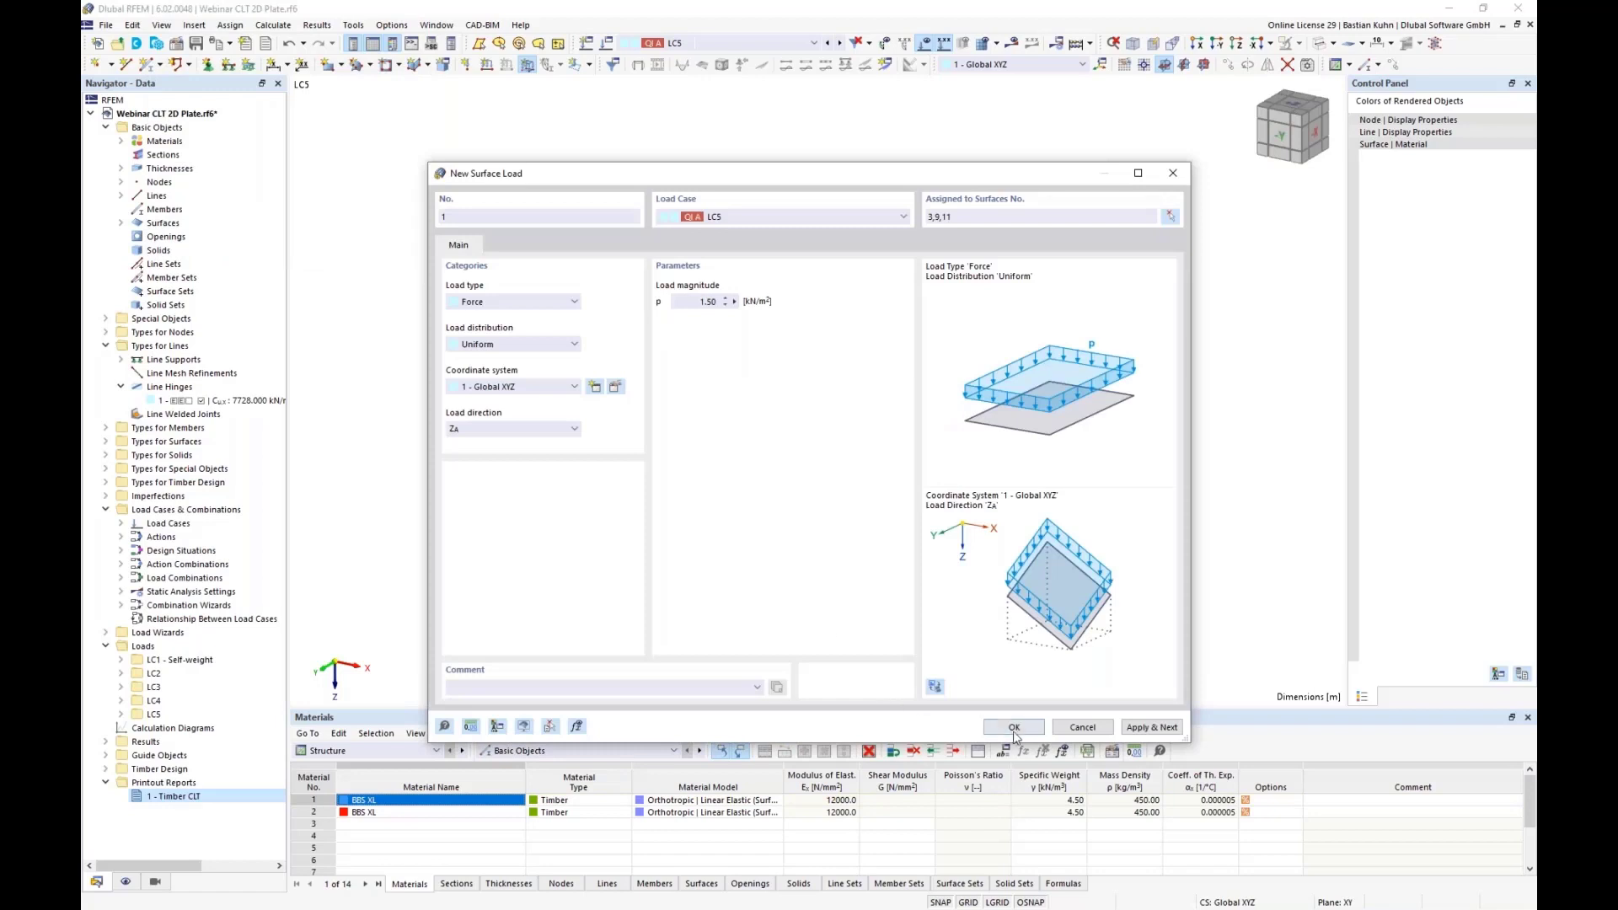
Apply the uniform 1.50 kN/m² surface load to surfaces 3, 9 and 11 in LC5, and review the preceding load cases back to LC2
left_click(988, 723)
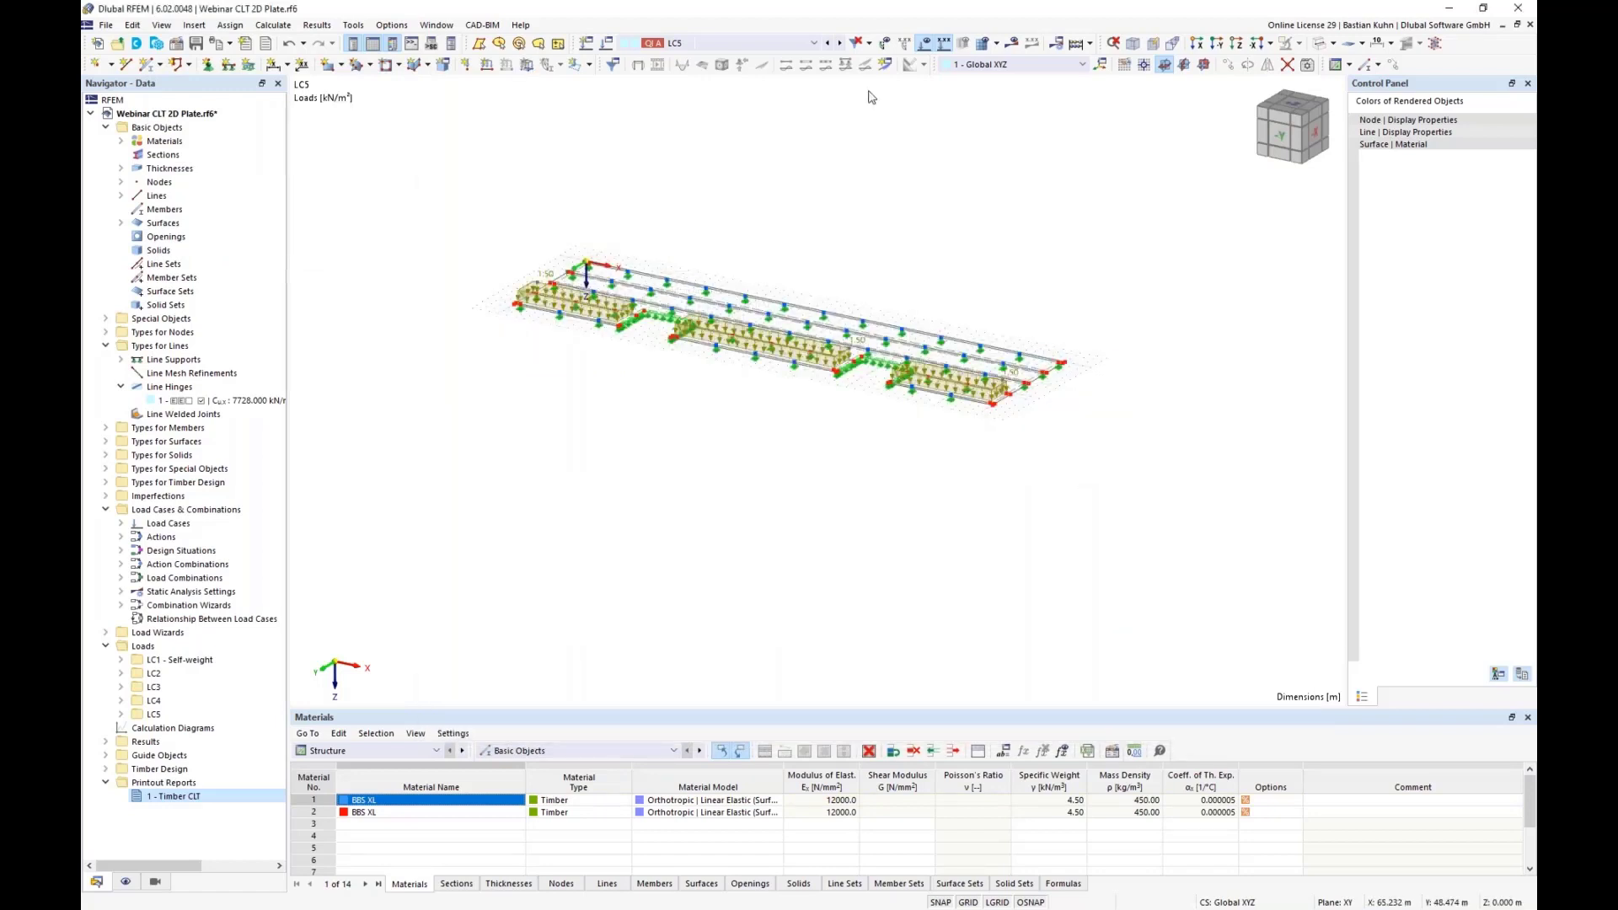
left_click(830, 44)
left_click(830, 44)
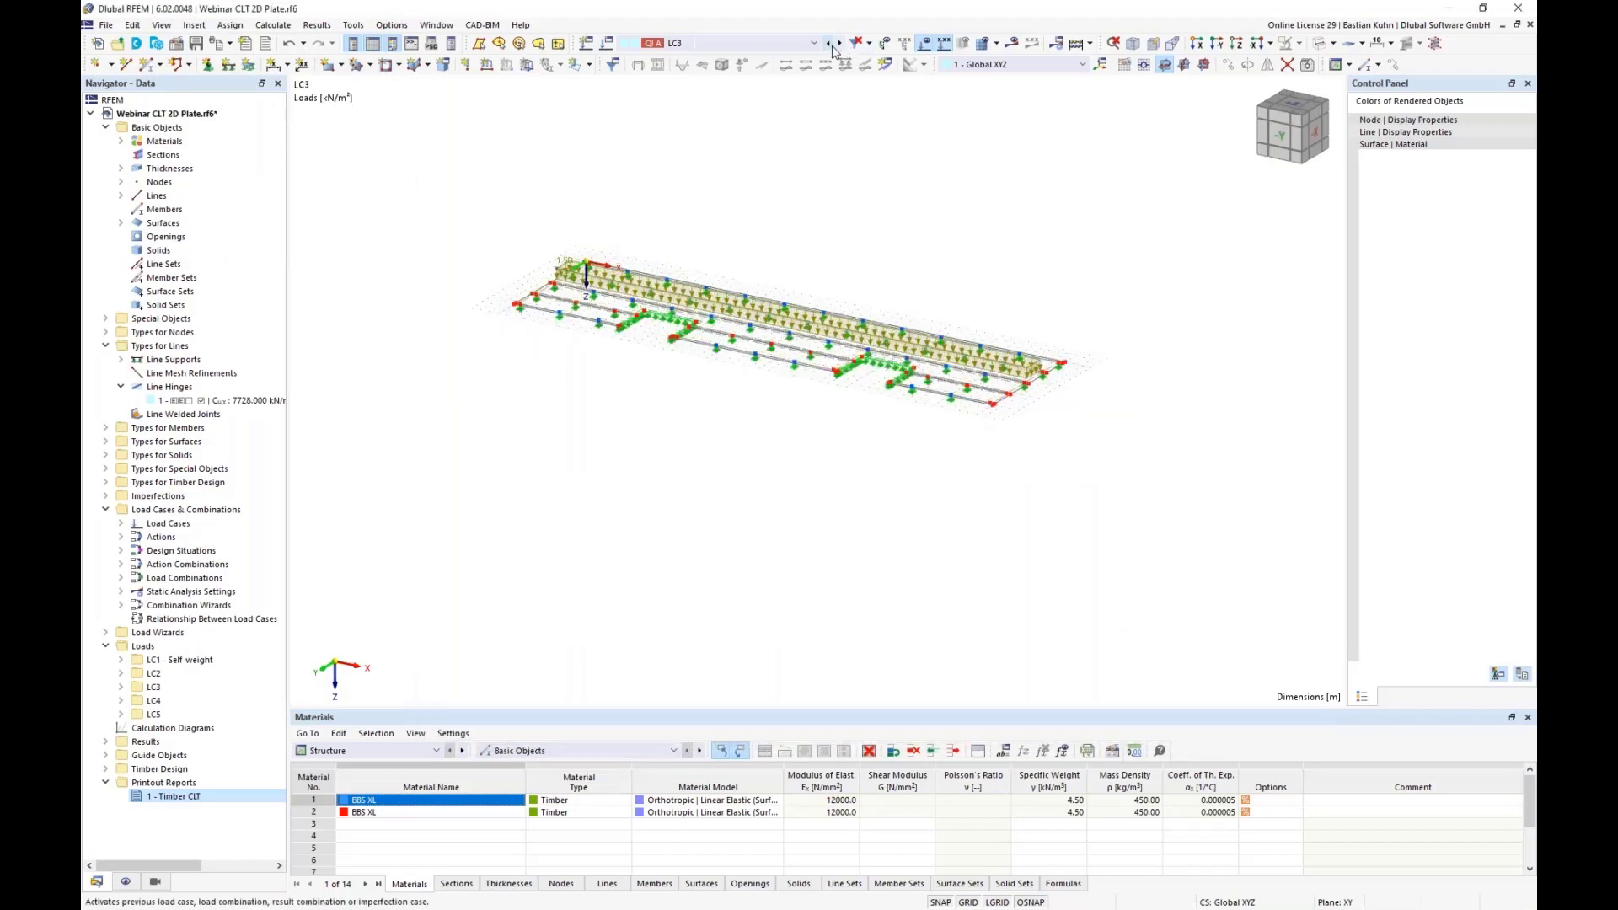
left_click(831, 45)
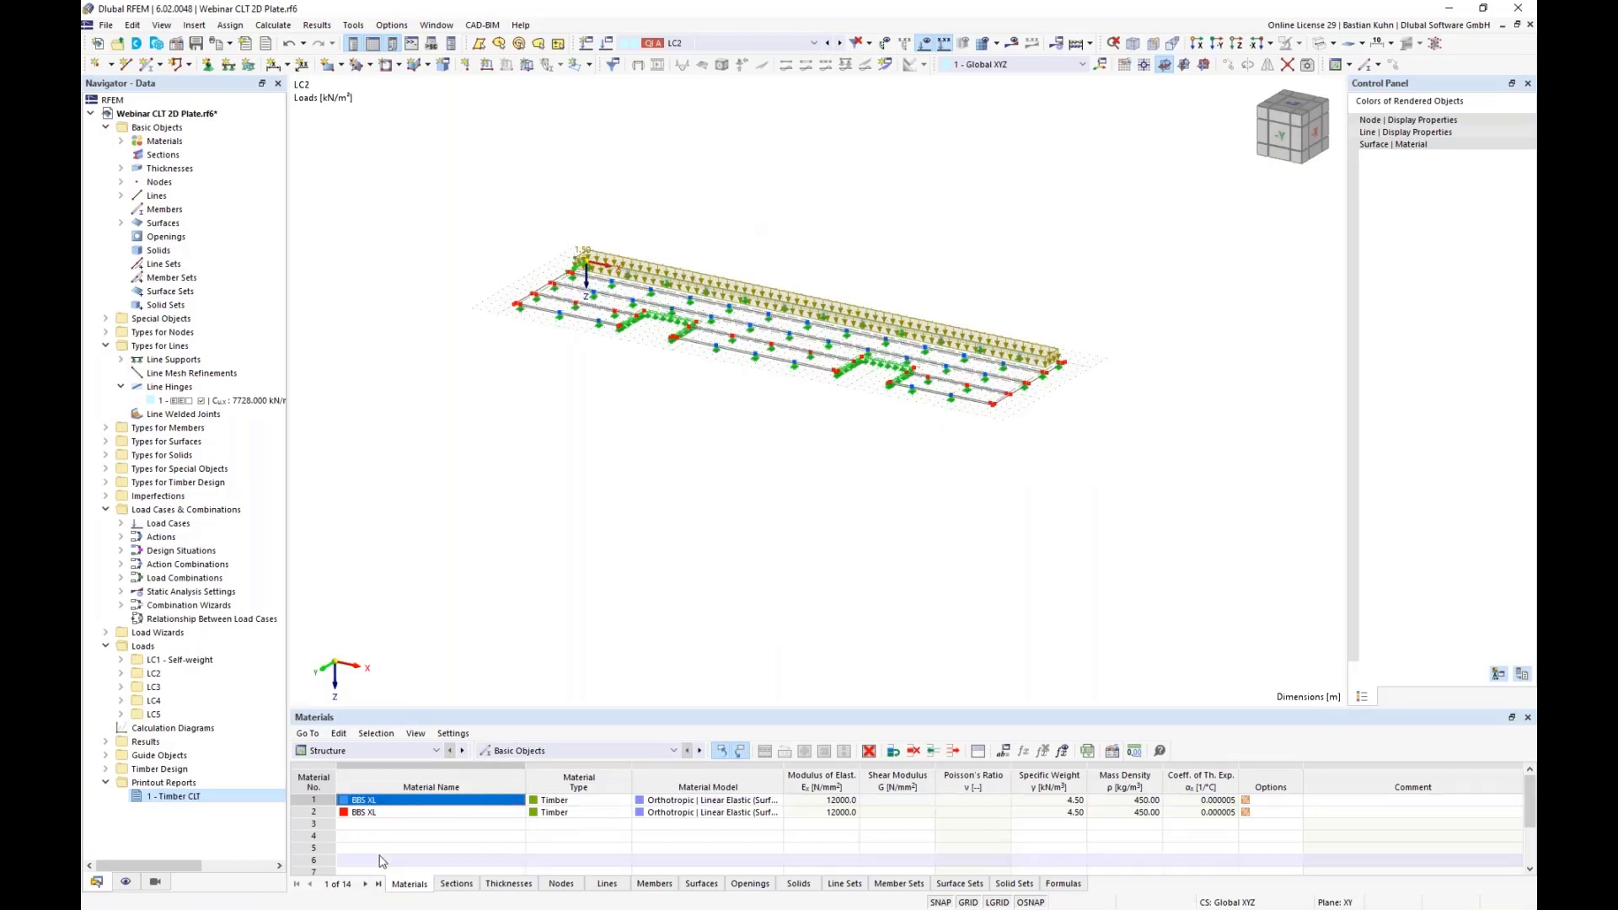
Delete the SLS - Characteristic design situation from the load cases and combinations
right_click(208, 511)
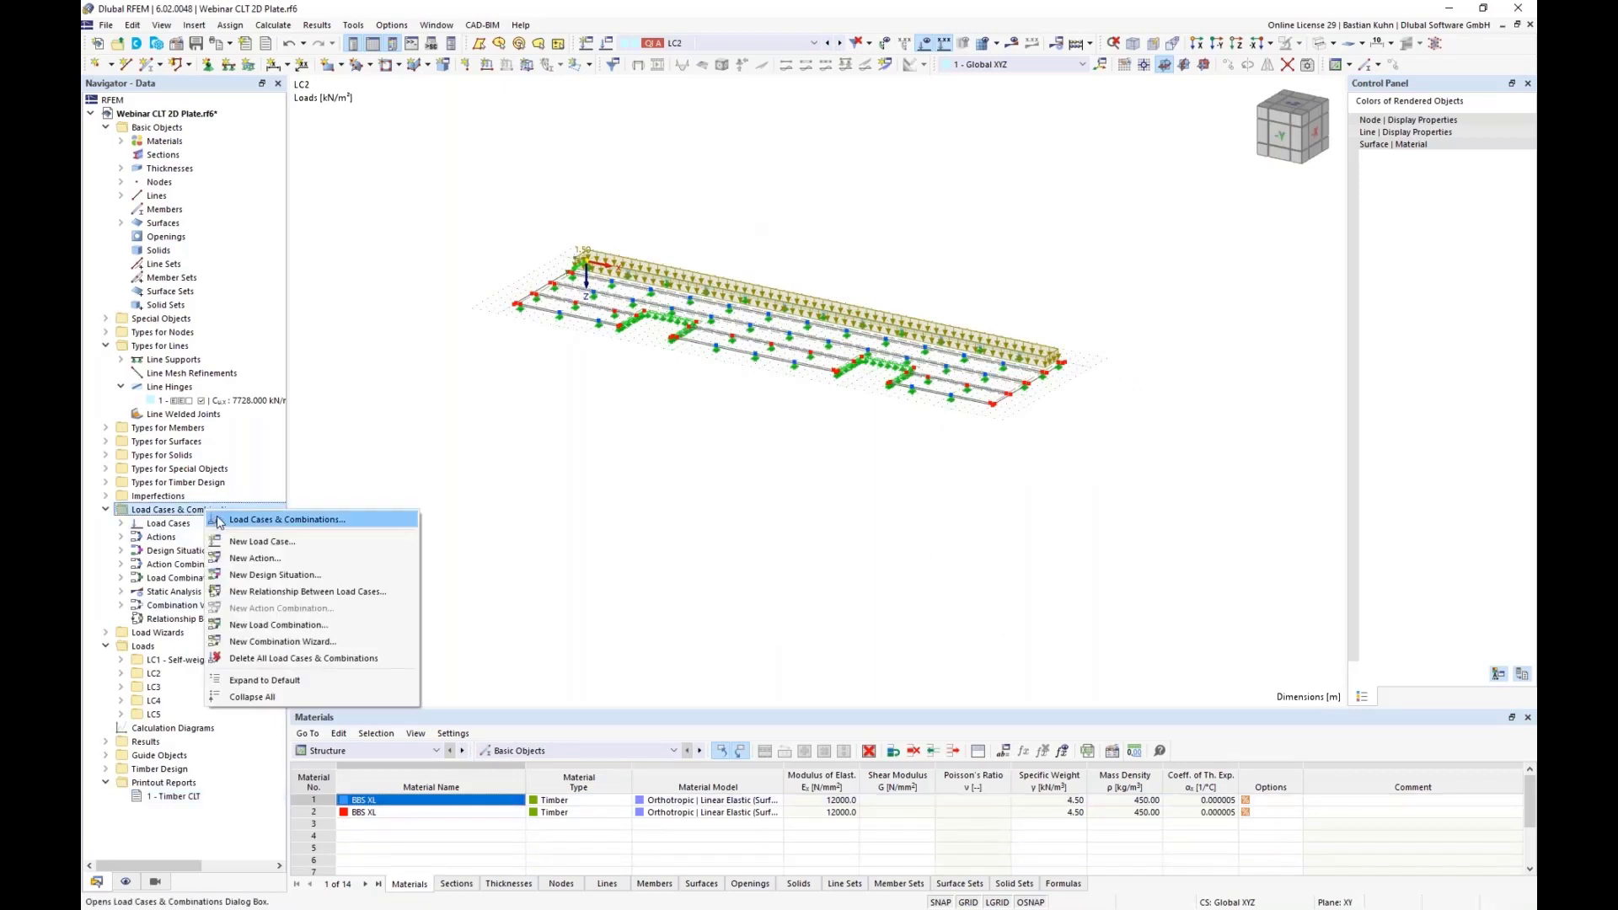
left_click(220, 521)
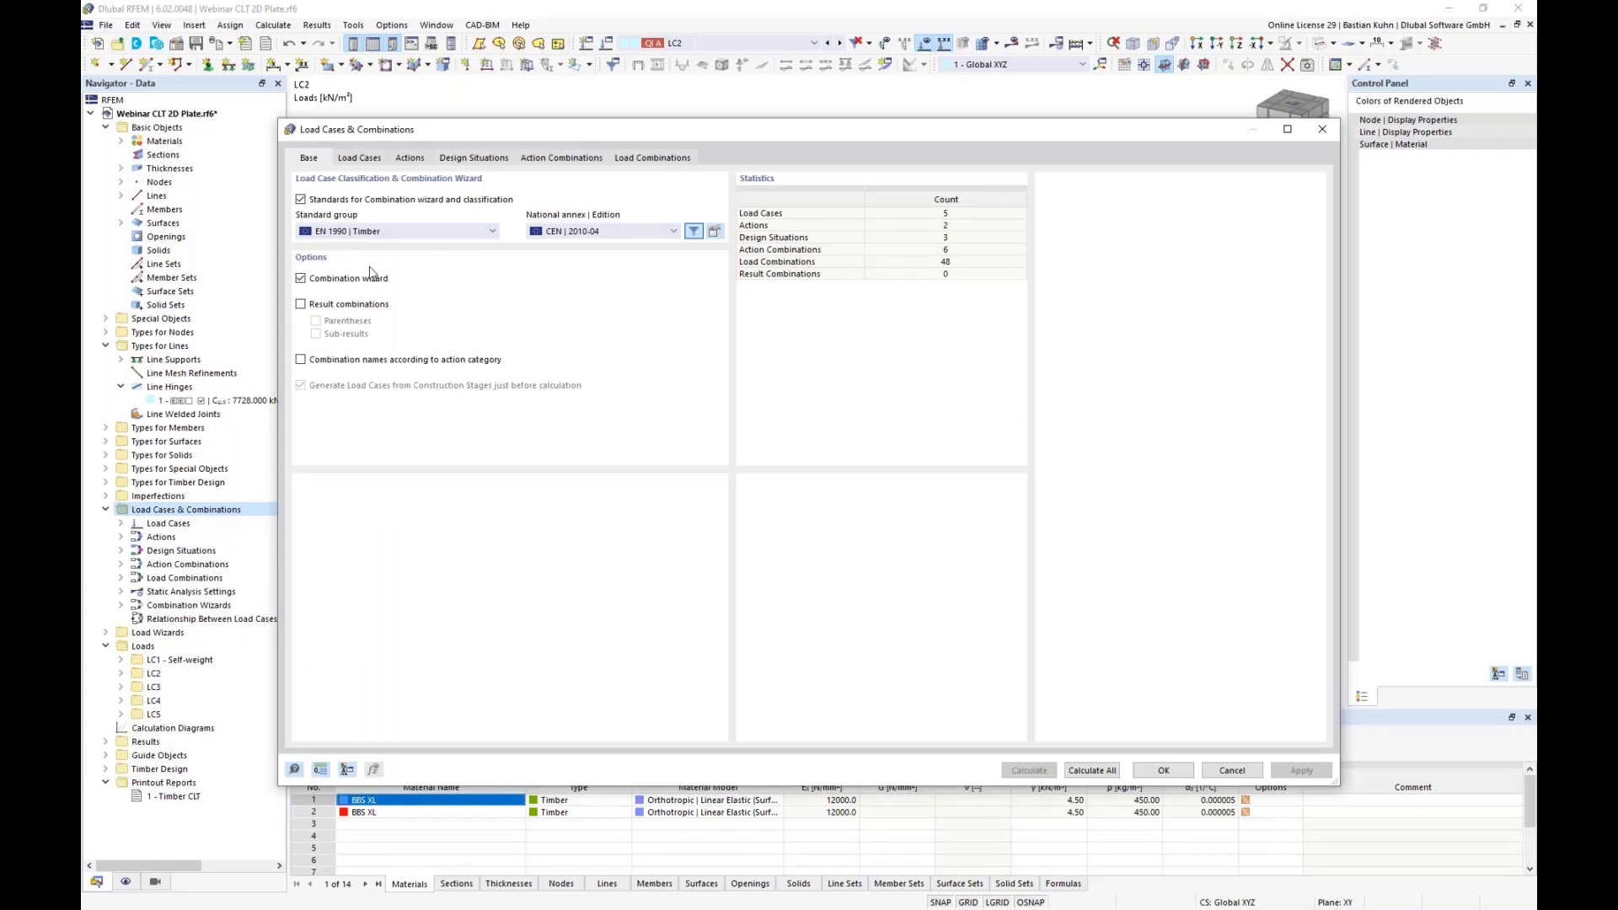
left_click(470, 159)
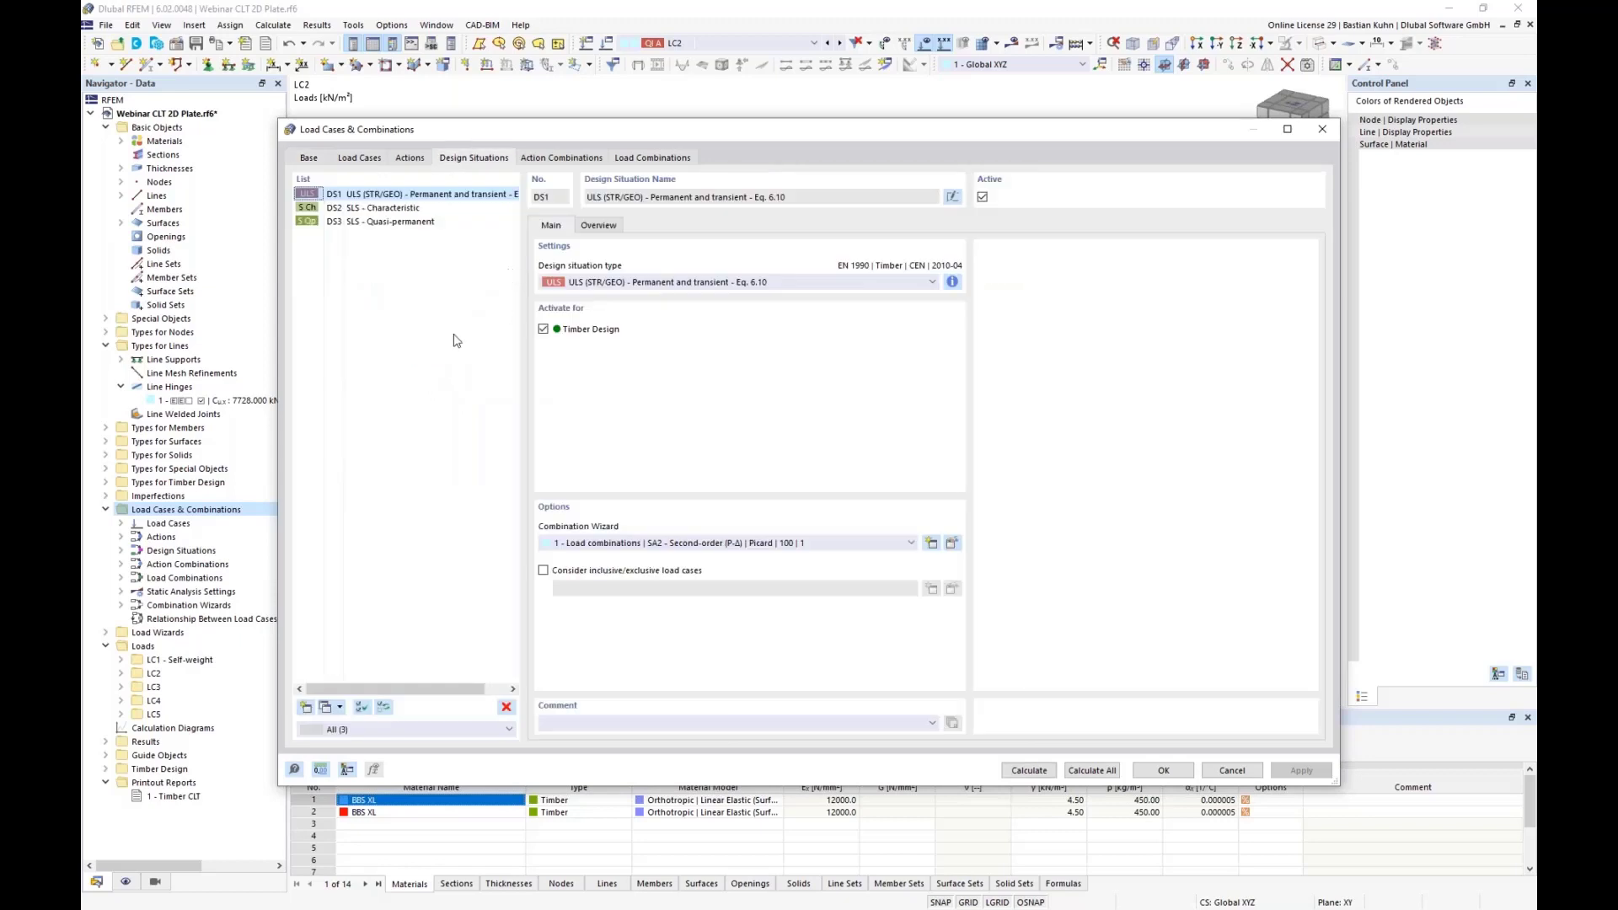
left_click(383, 209)
left_click(506, 706)
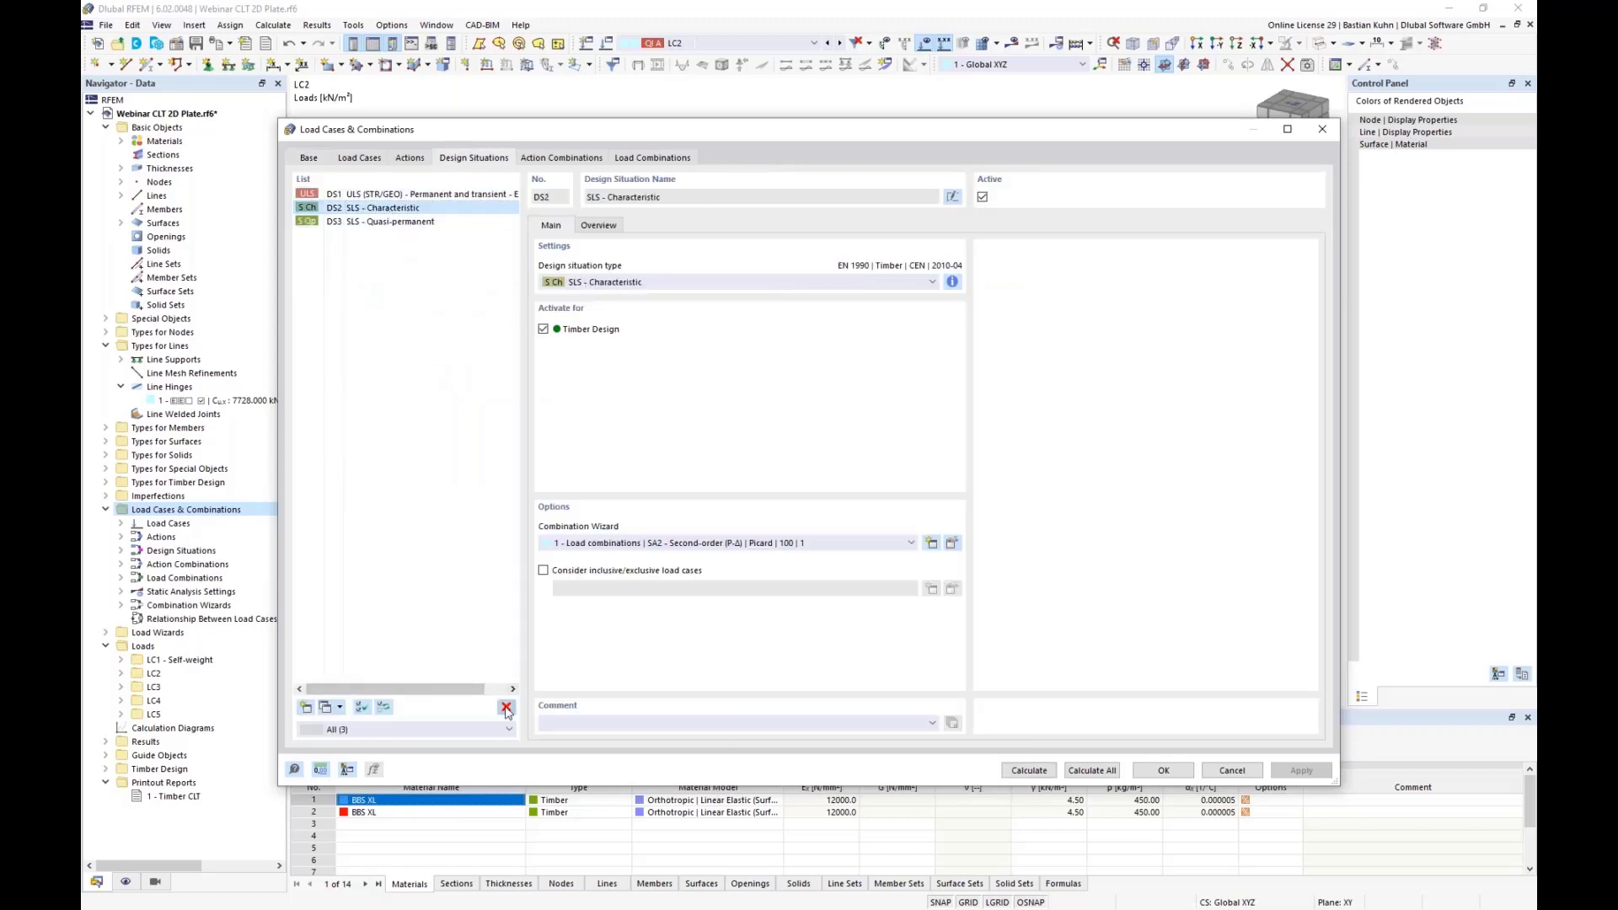
left_click(805, 517)
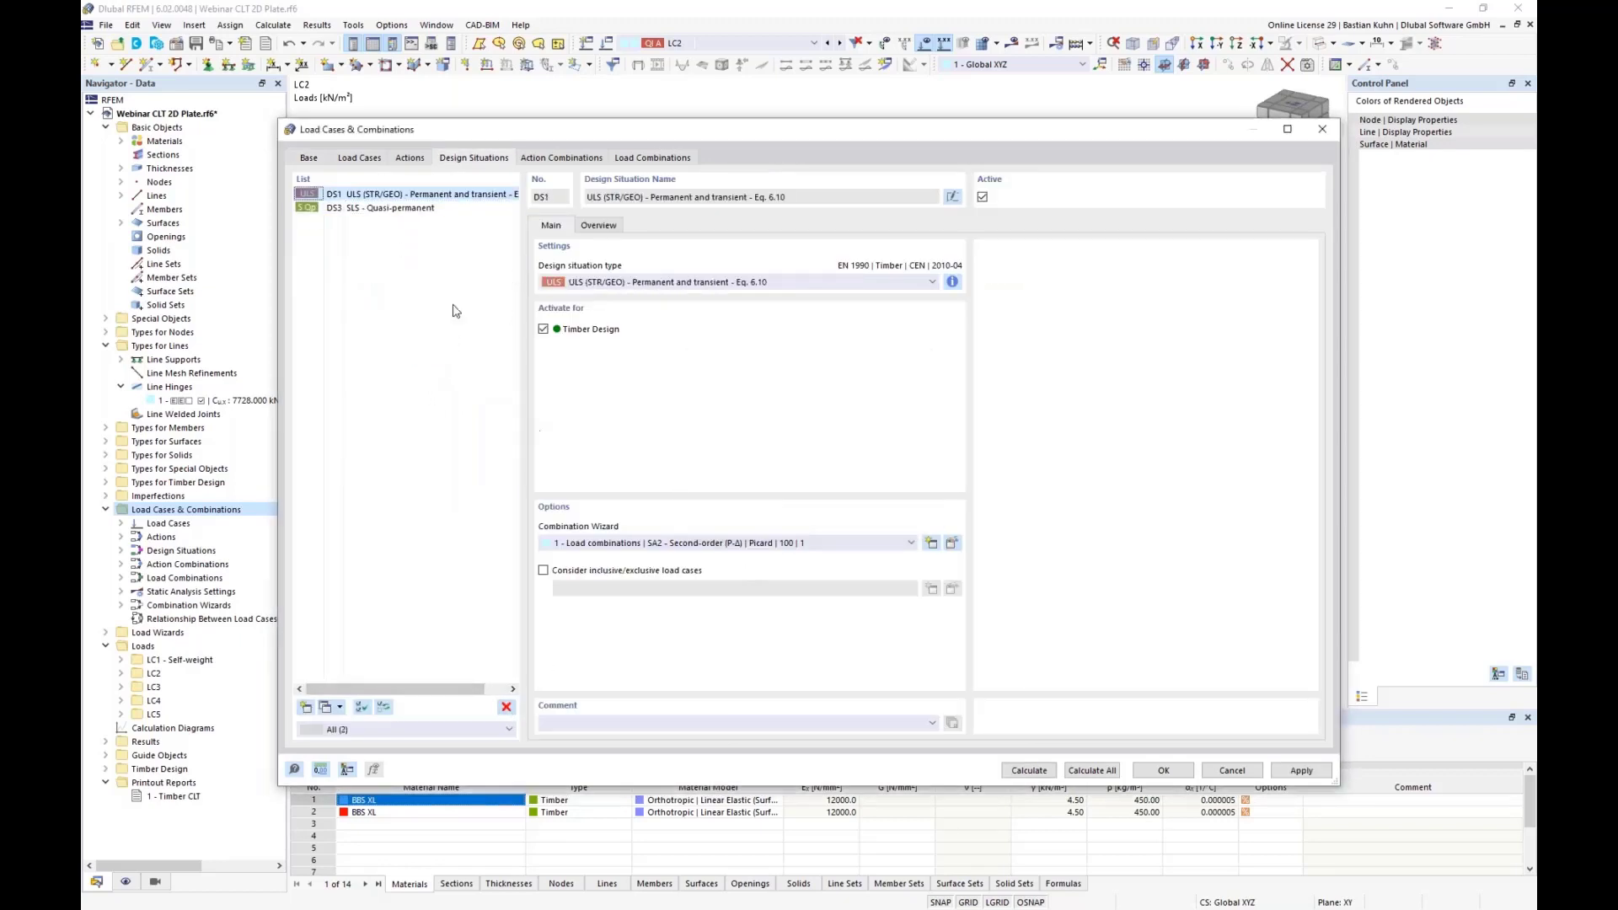
Assign combination wizard 2 with geometrically linear Newton-Raphson analysis to both remaining design situations and generate their load combinations
left_click(399, 210, "shift")
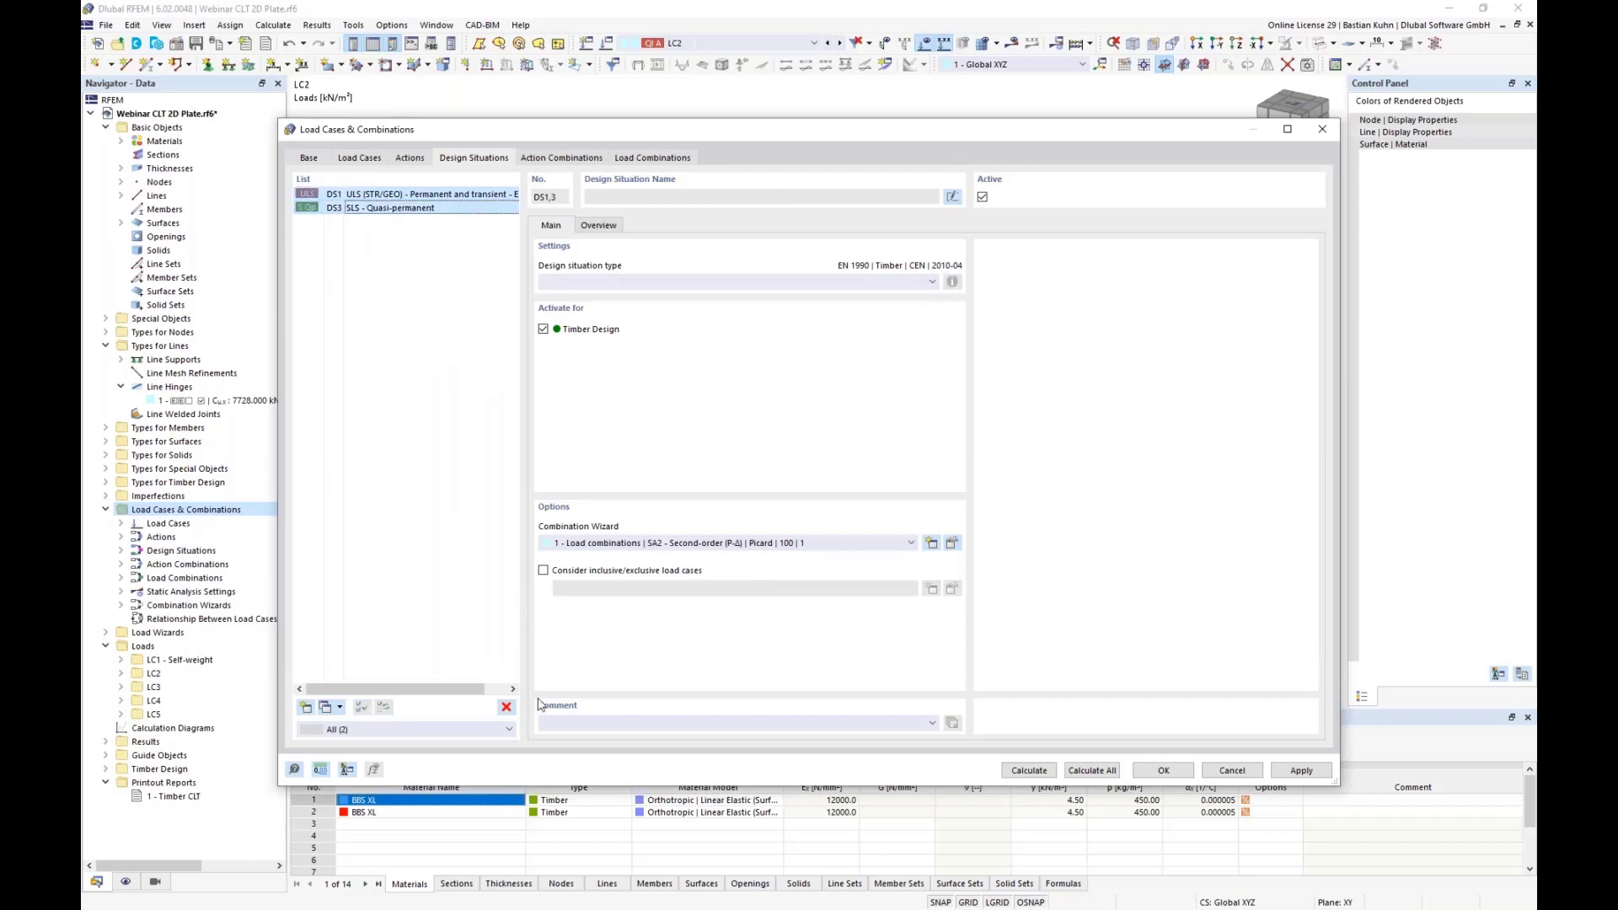
left_click(787, 544)
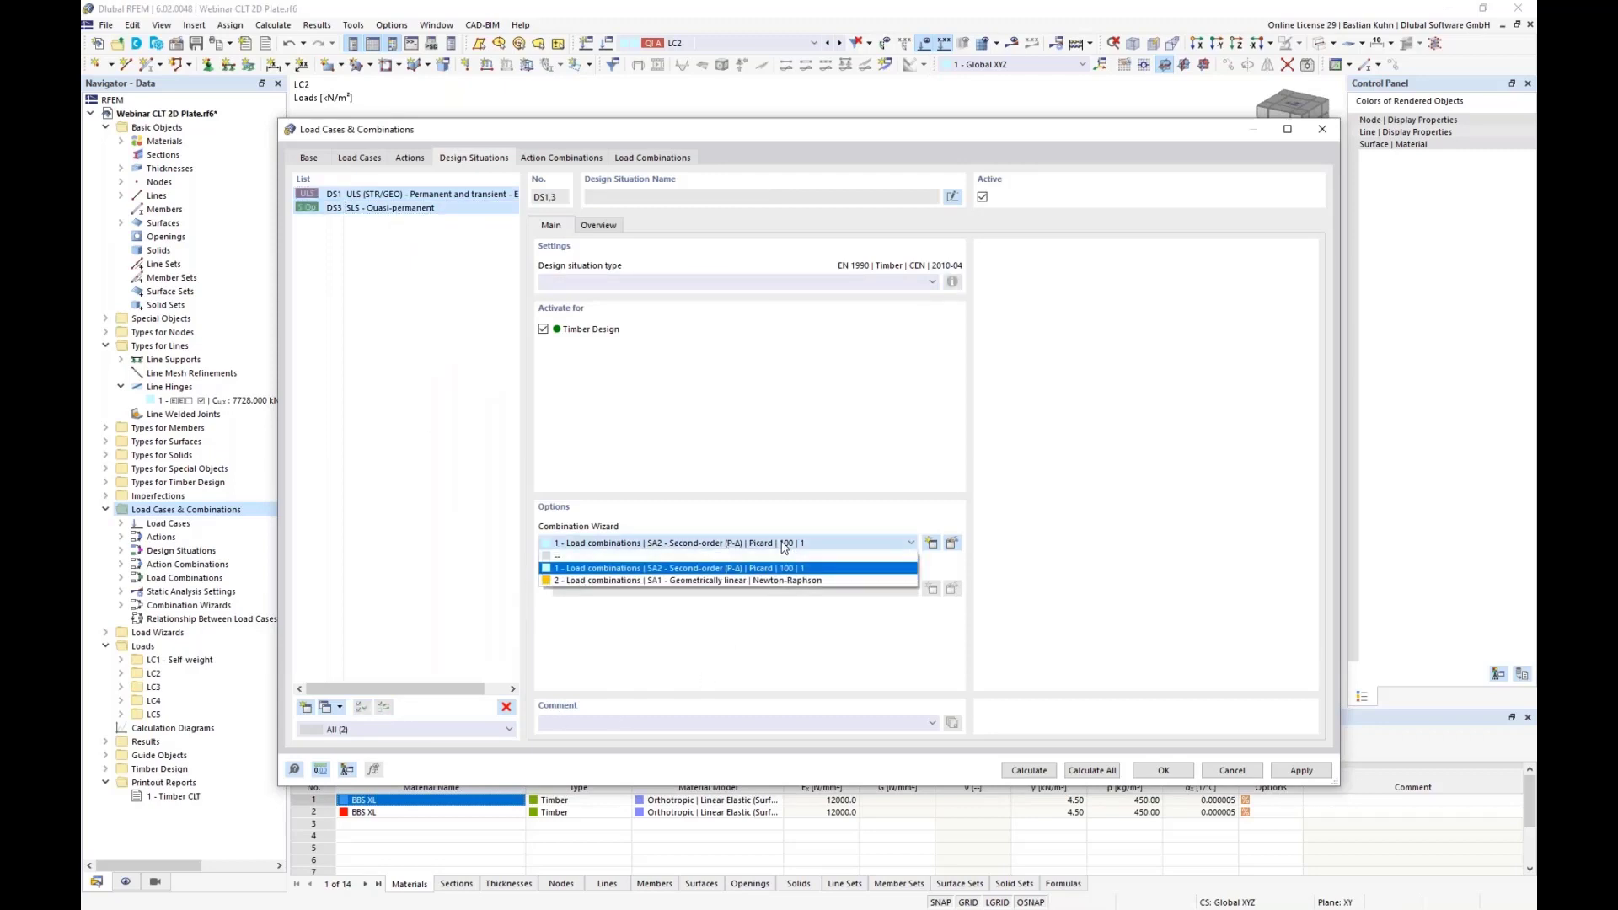
left_click(781, 582)
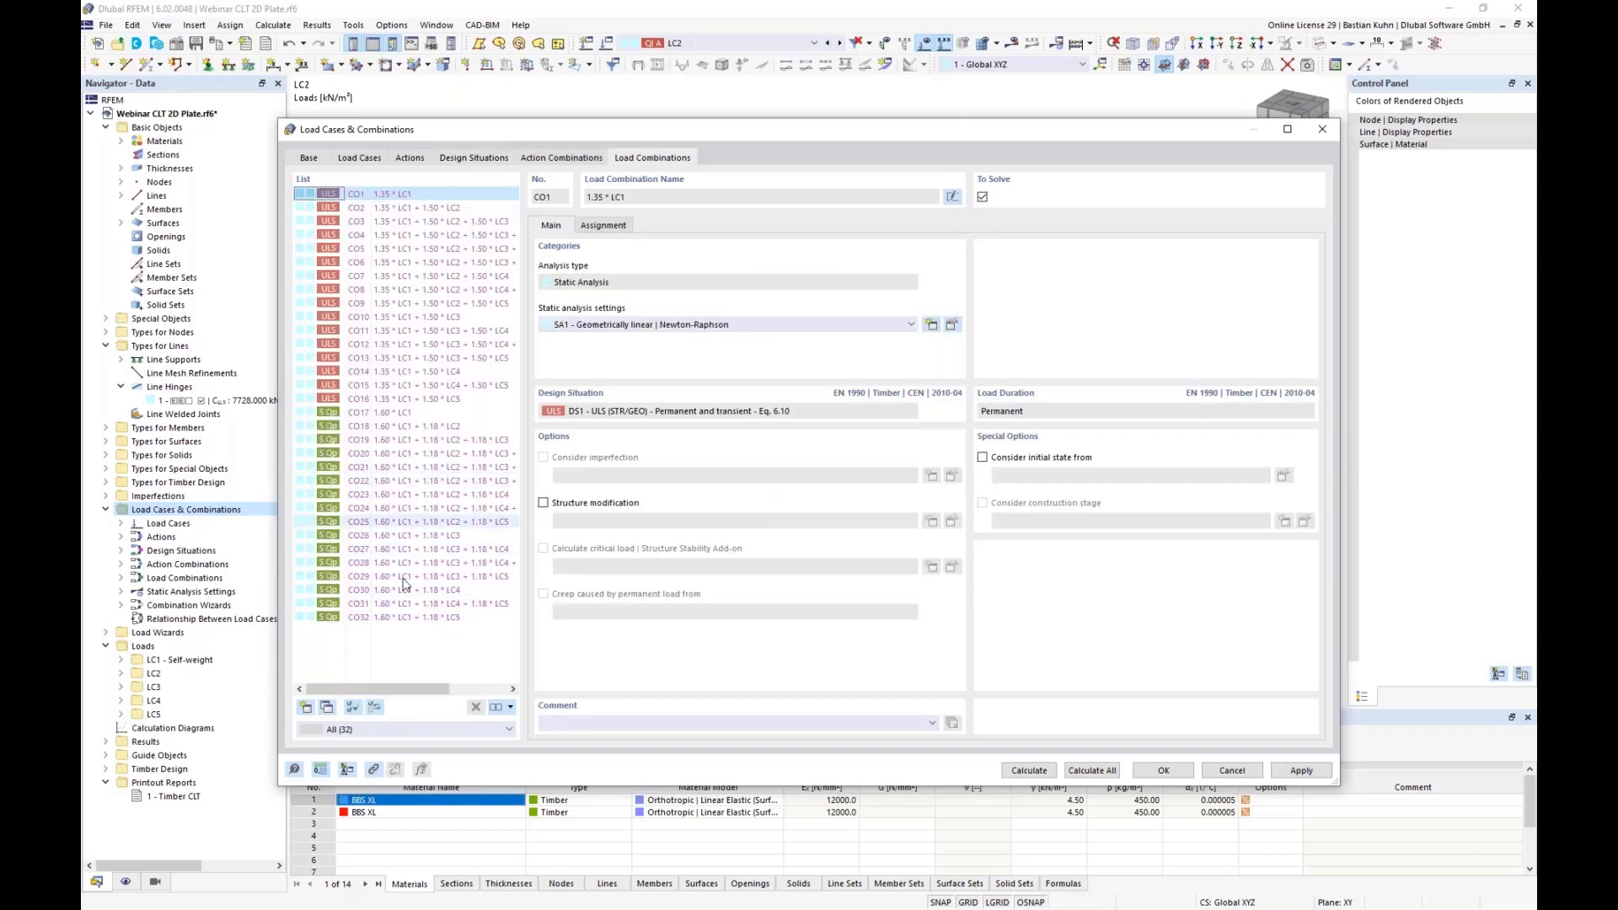
left_click(1159, 773)
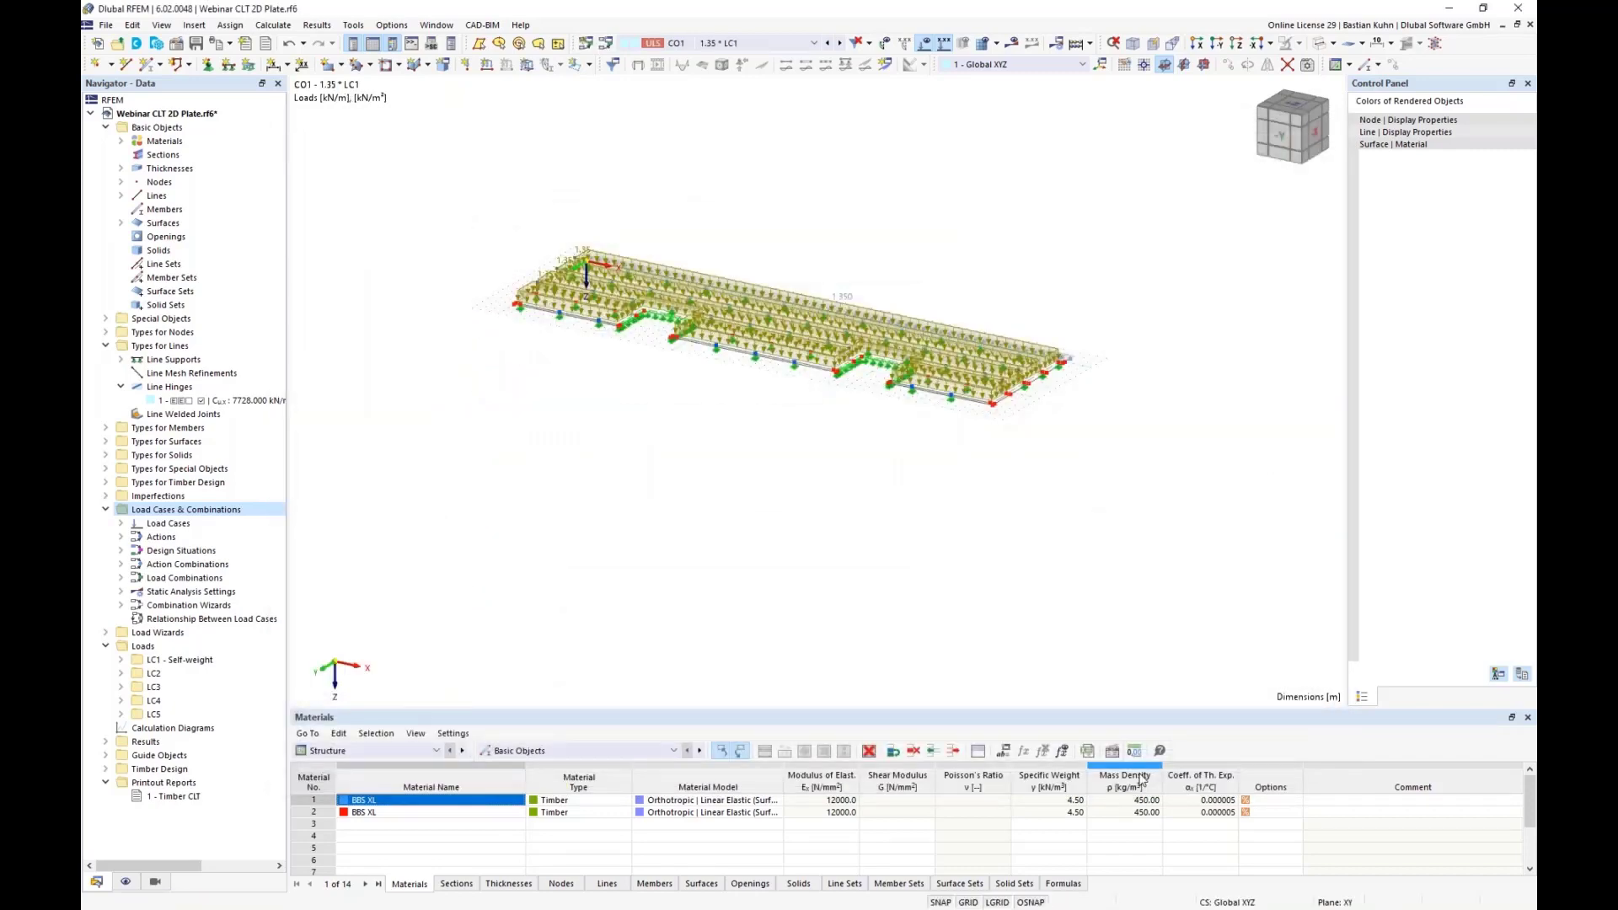
Display the Timber Design input data tables in place of the Structure tables
left_click(370, 751)
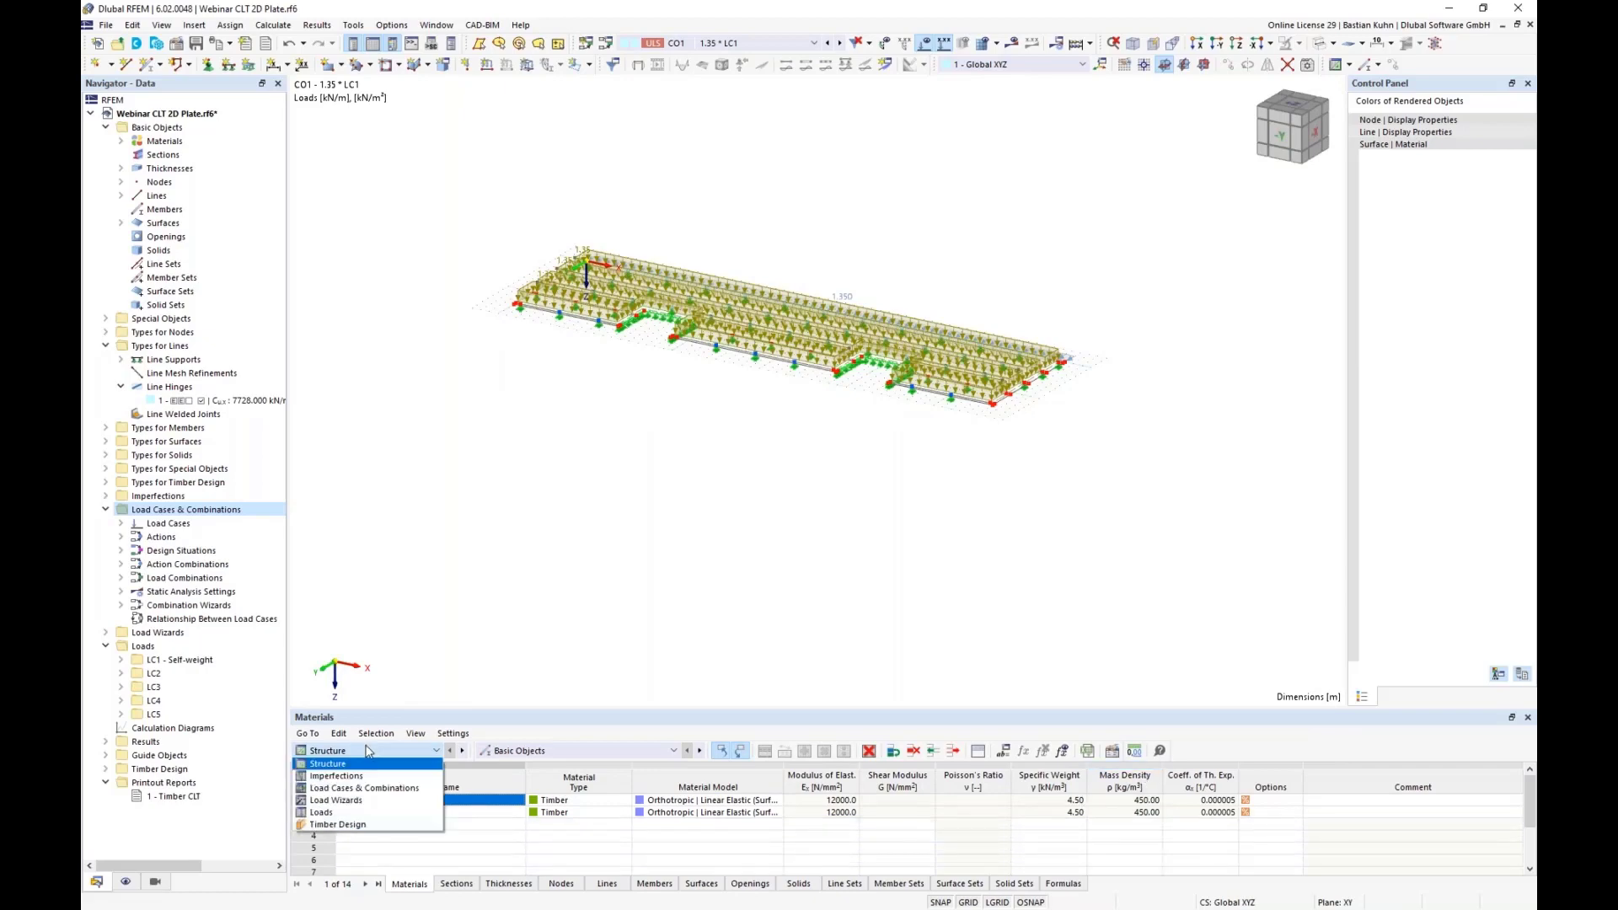
left_click(367, 824)
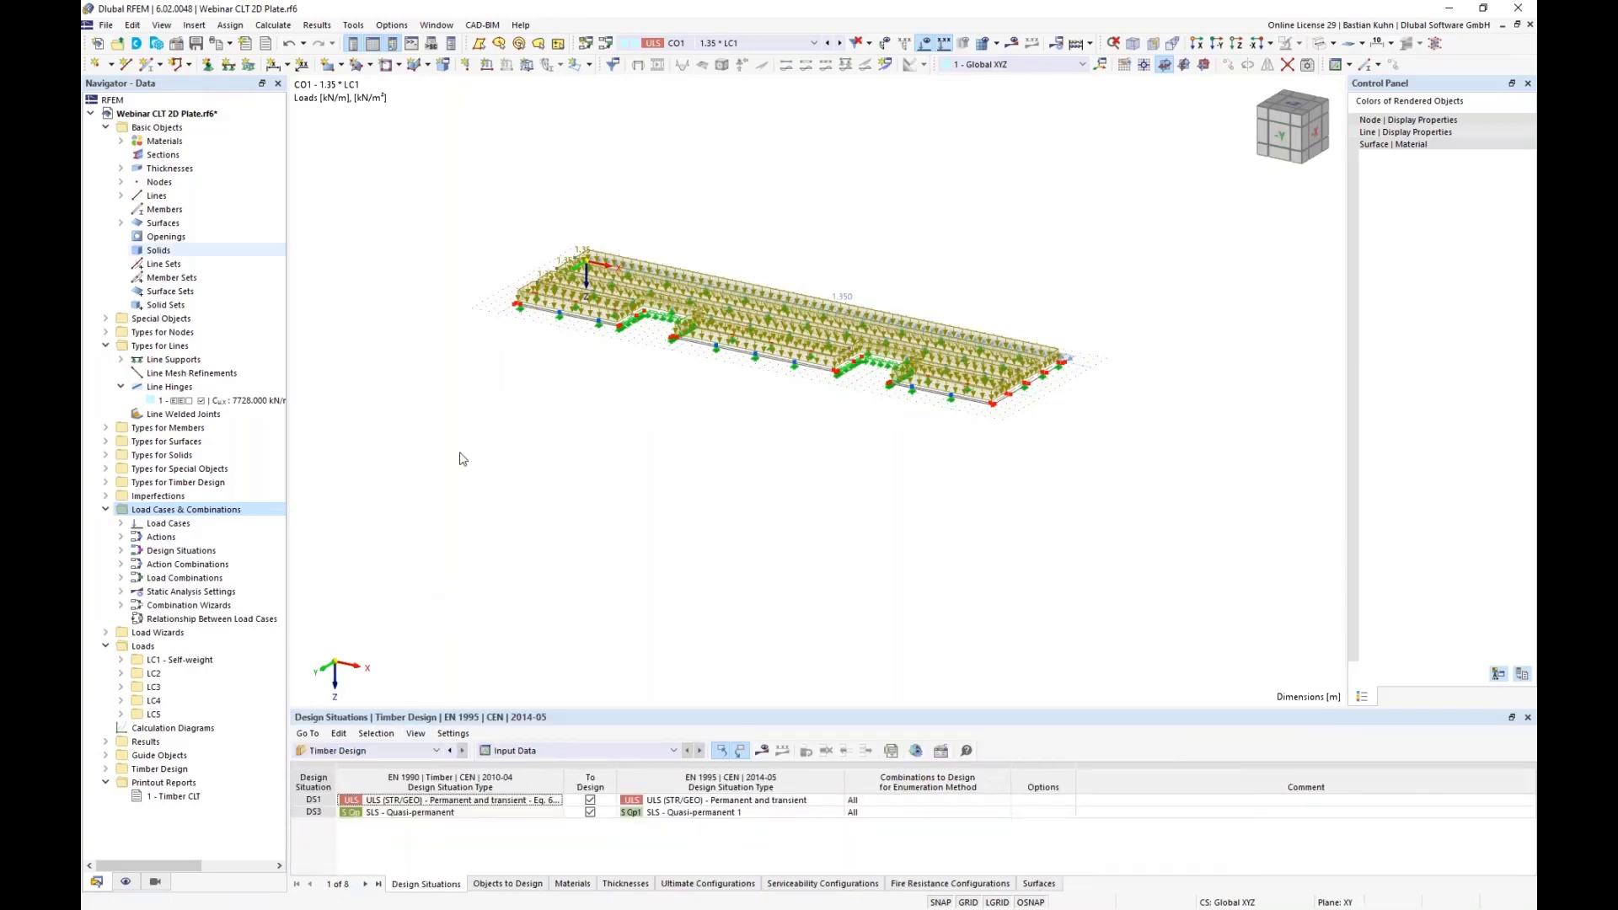
Select the entire plate model, hide the loads and open all six surfaces together for editing
mouse_move(706, 389)
middle_mouse_down()
mouse_move(649, 380)
mouse_move(692, 395)
middle_mouse_up()
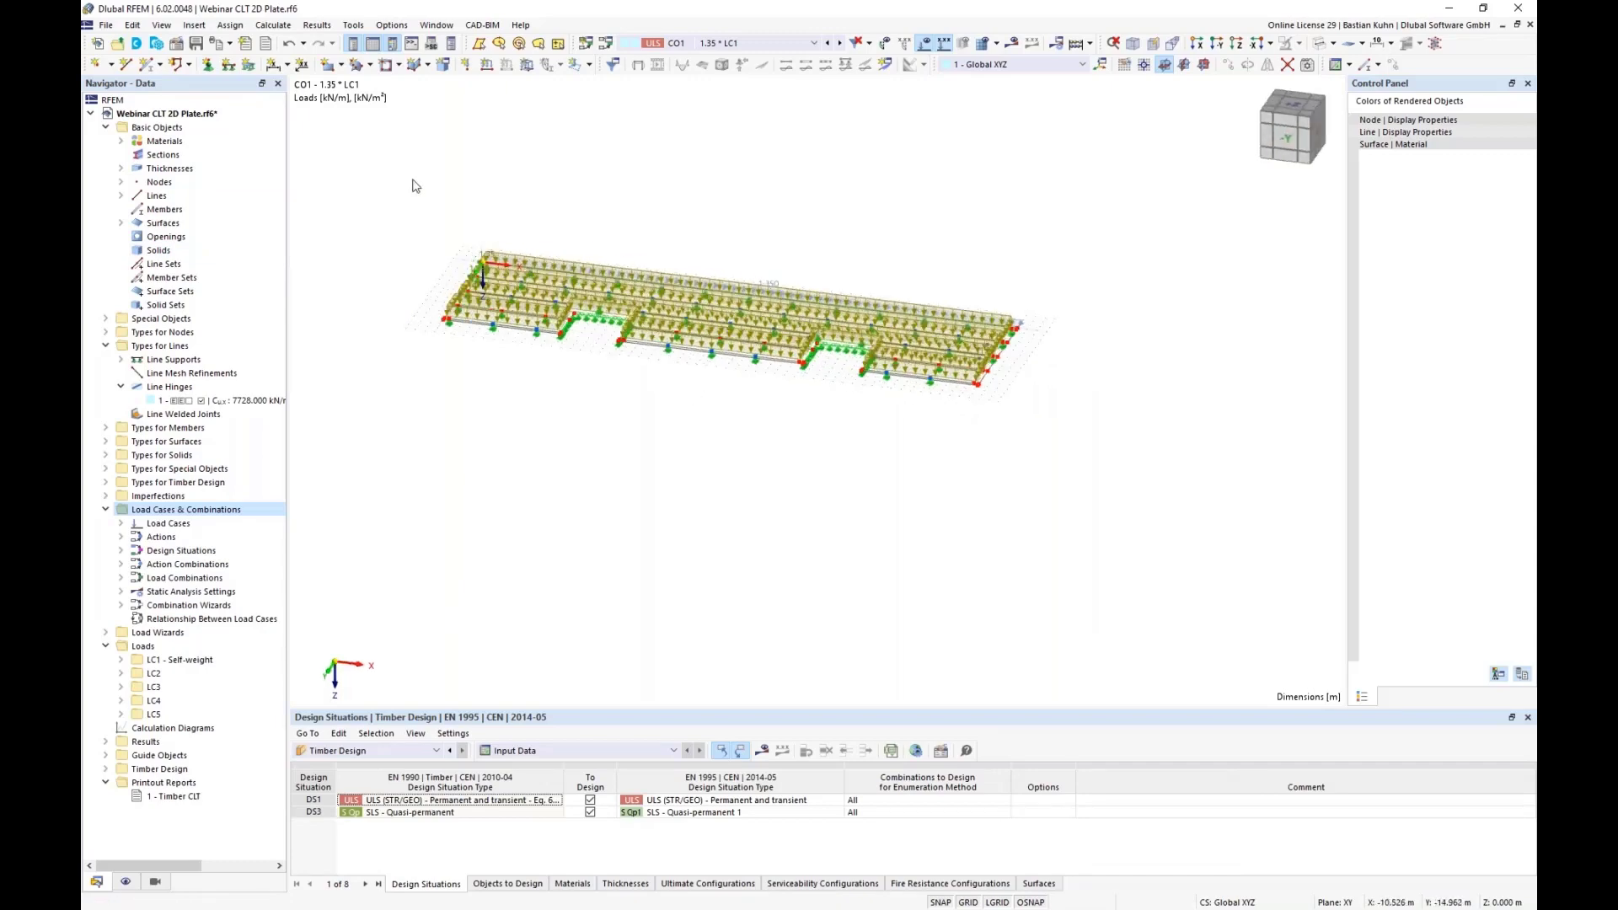
left_click_drag(411, 178, 1058, 426)
scroll(1013, 363, "up", 5)
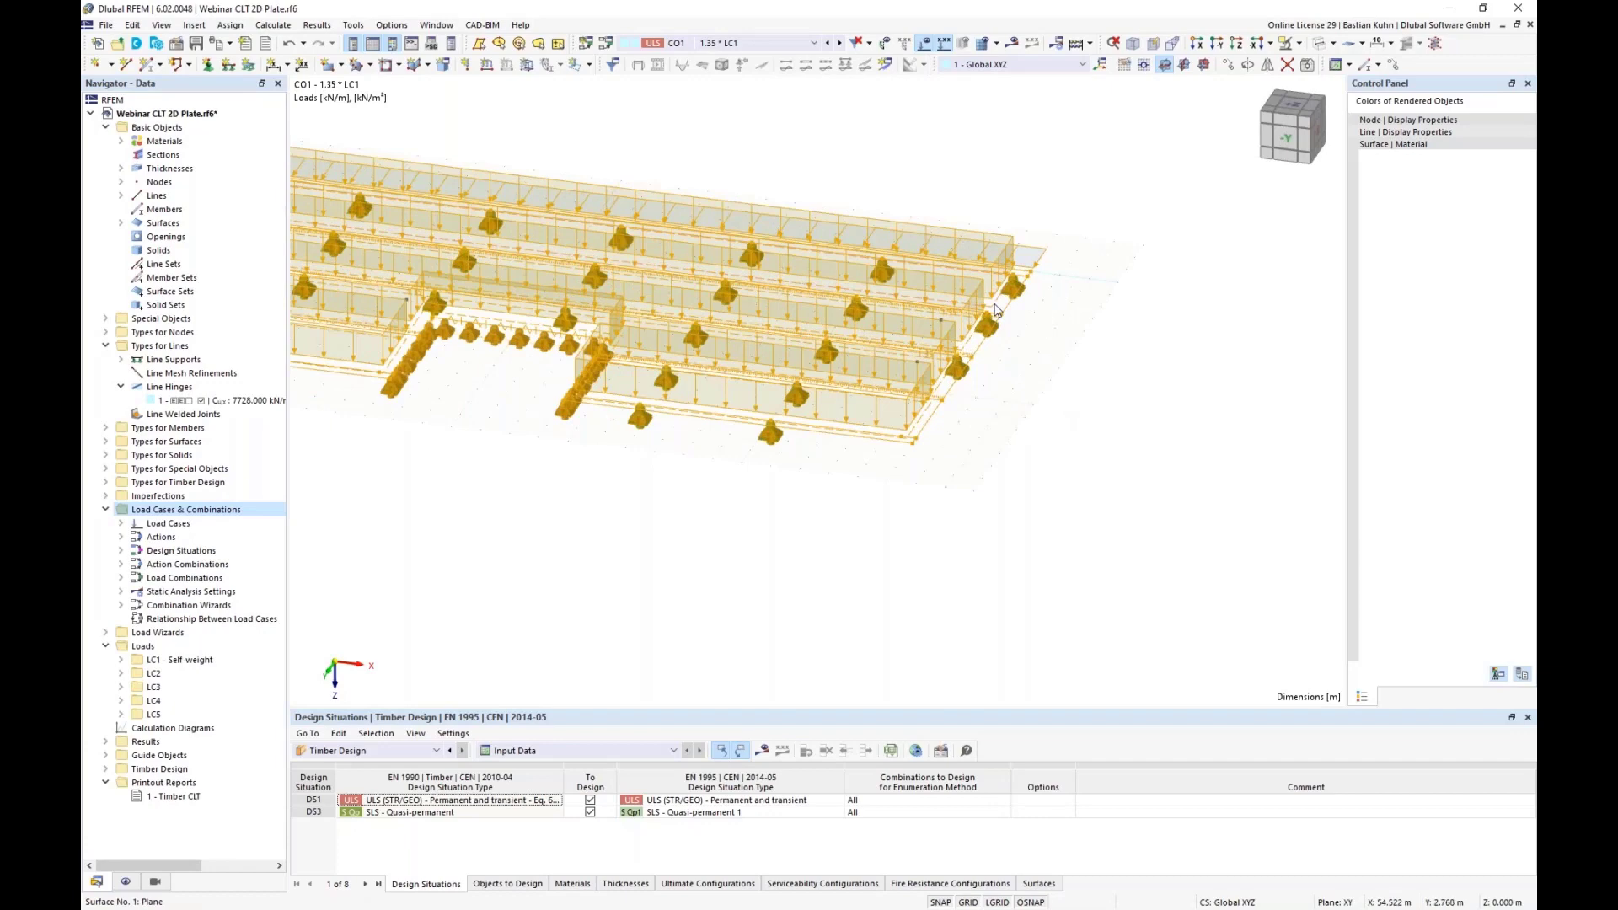
right_click(997, 310)
left_click(925, 45)
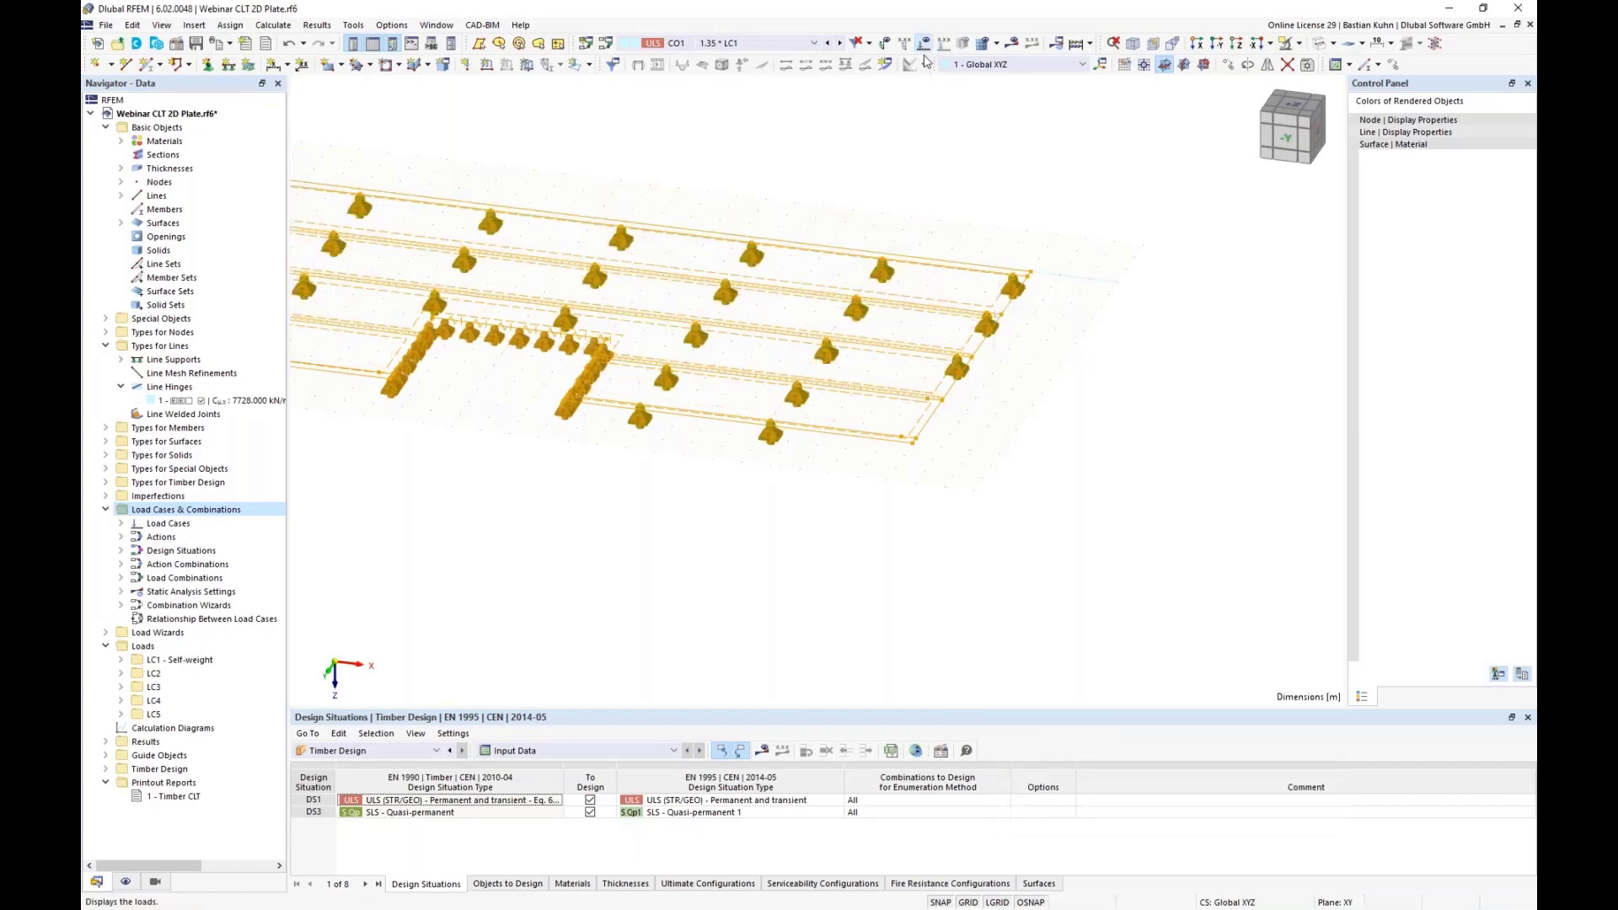
right_click(924, 301)
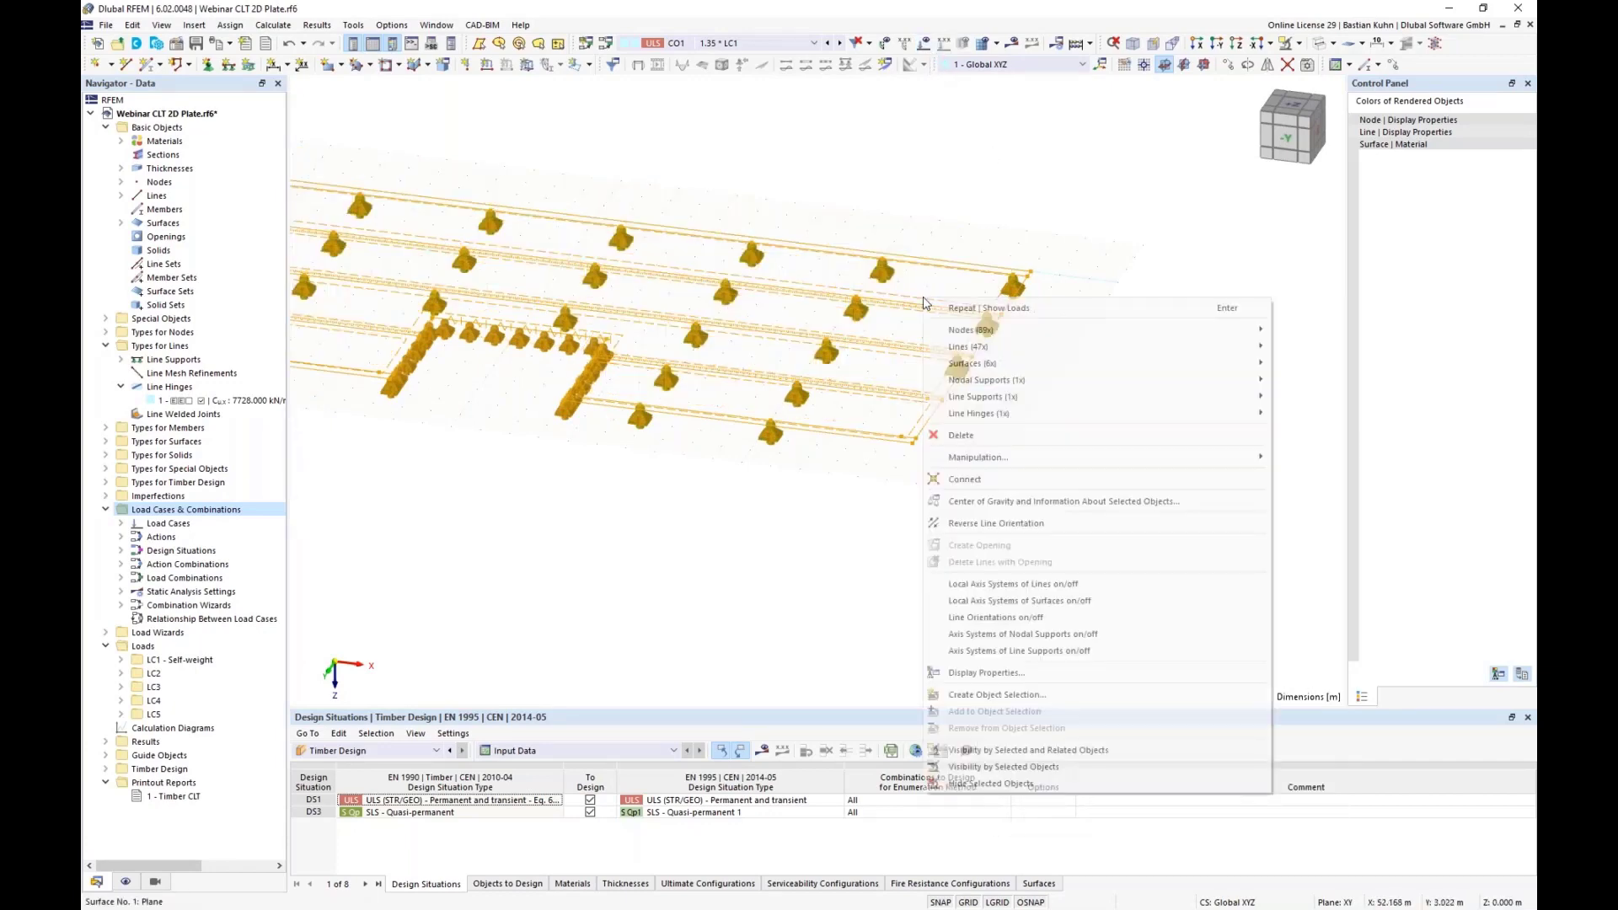
mouse_move(960, 333)
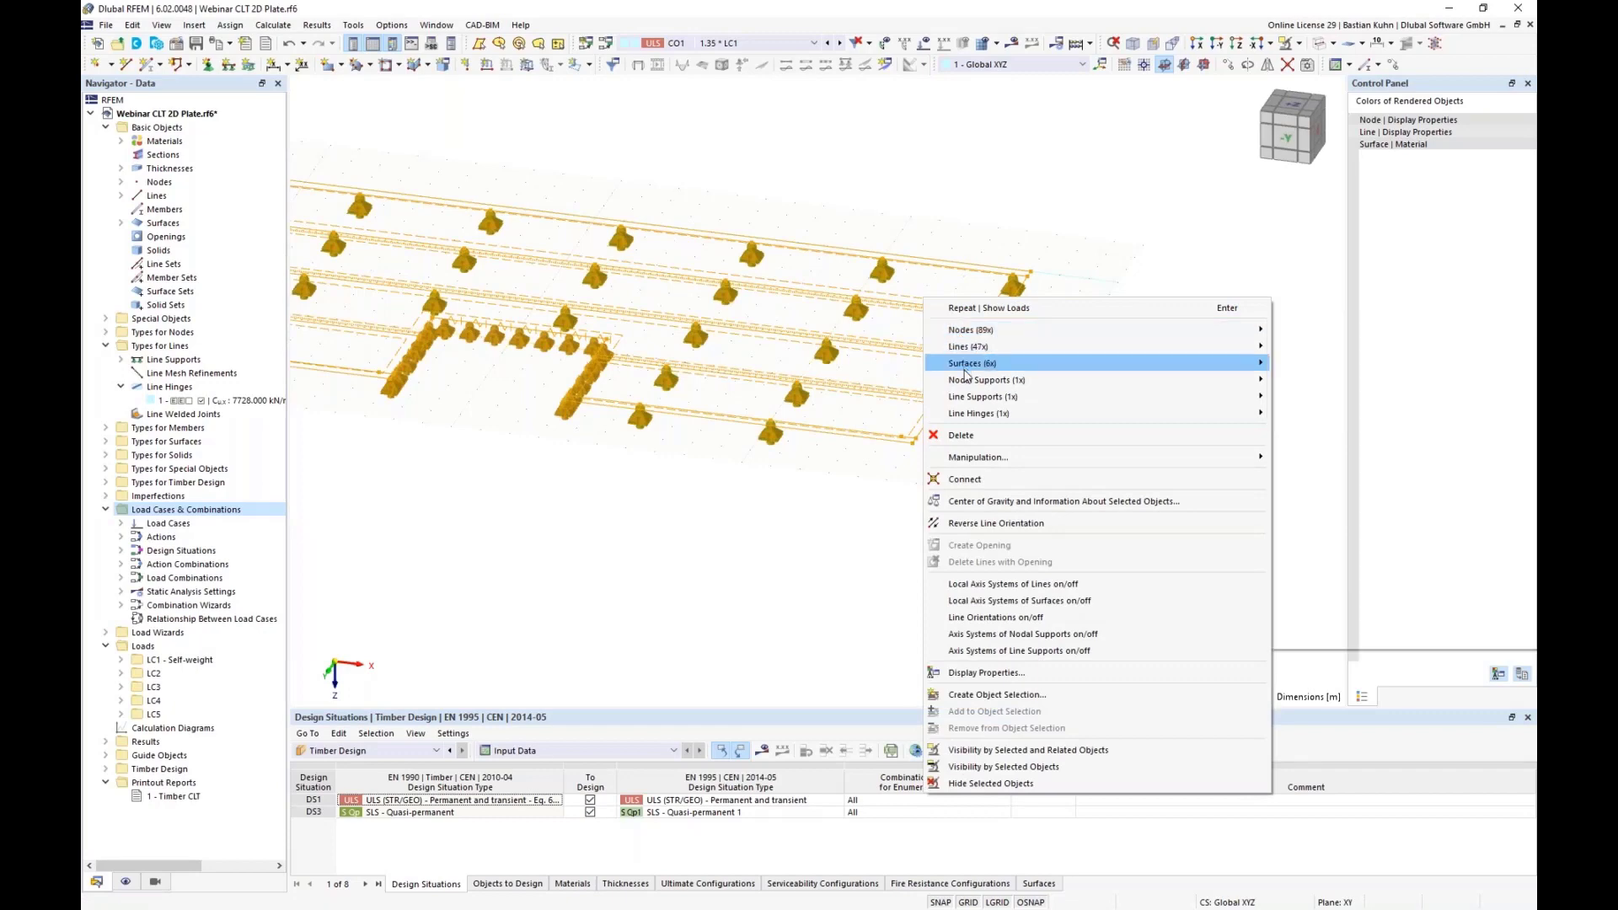
mouse_move(966, 373)
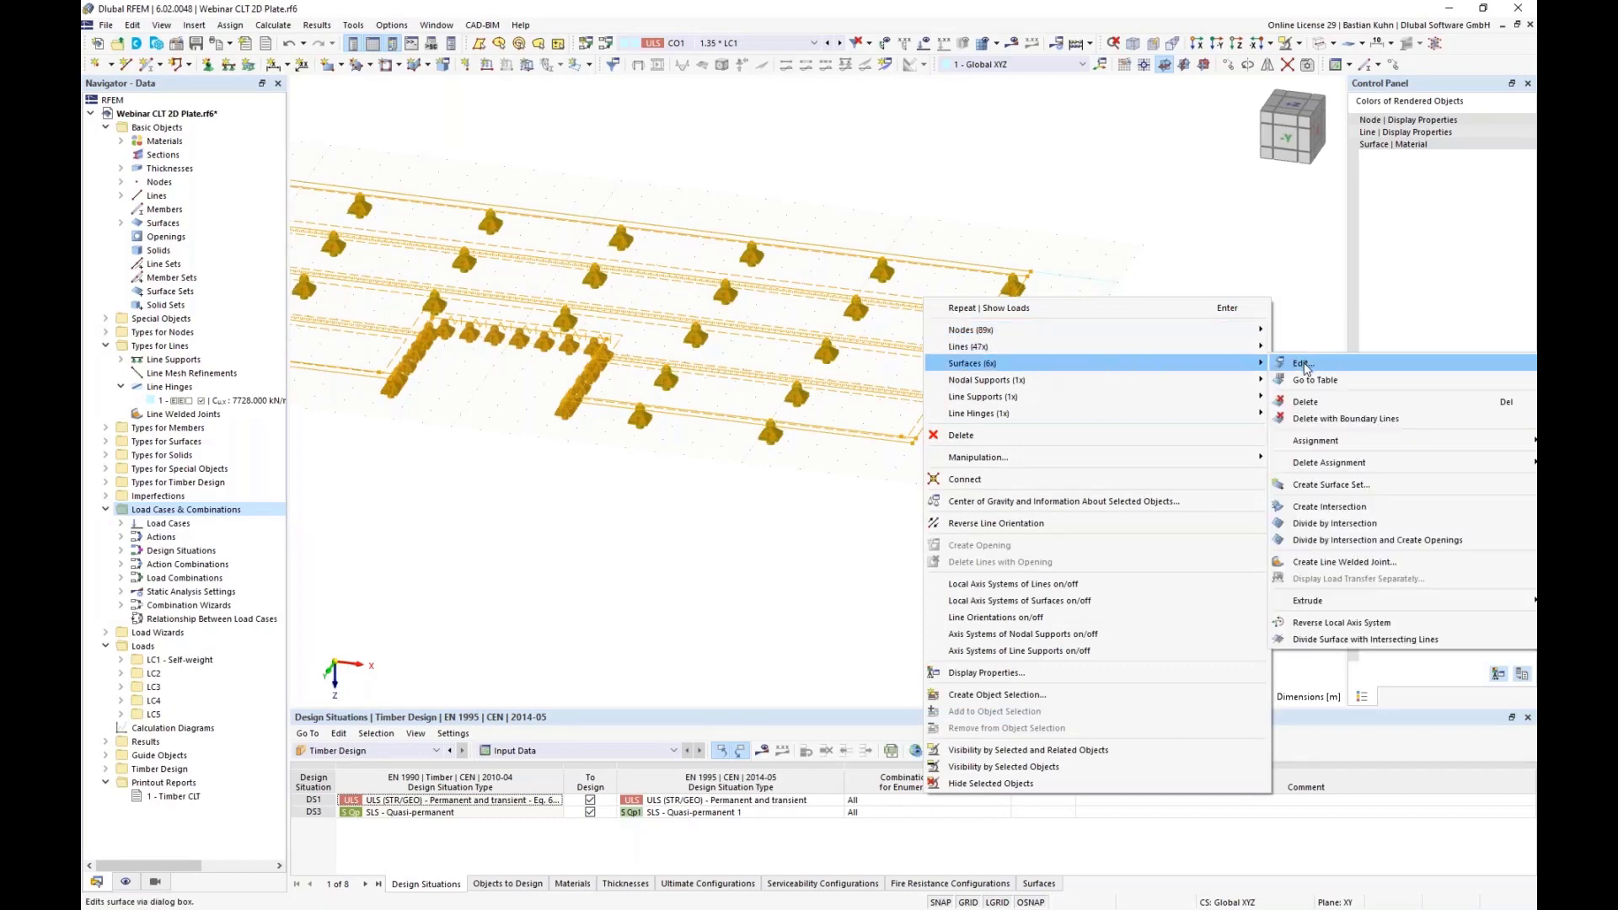
left_click(1302, 365)
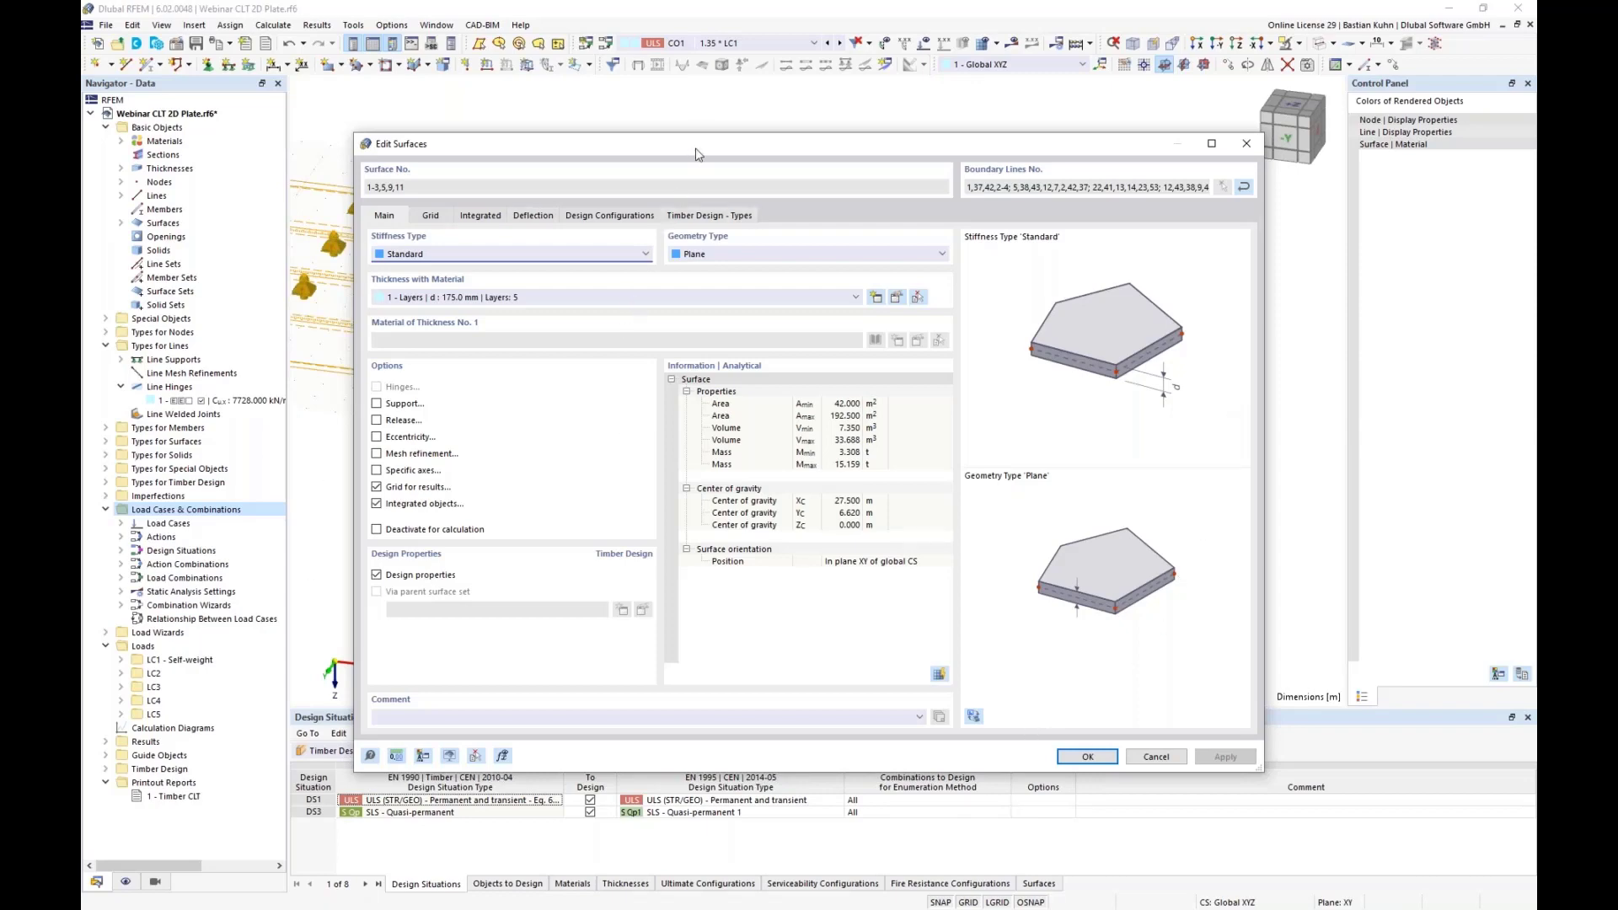
left_click_drag(816, 145, 1122, 84)
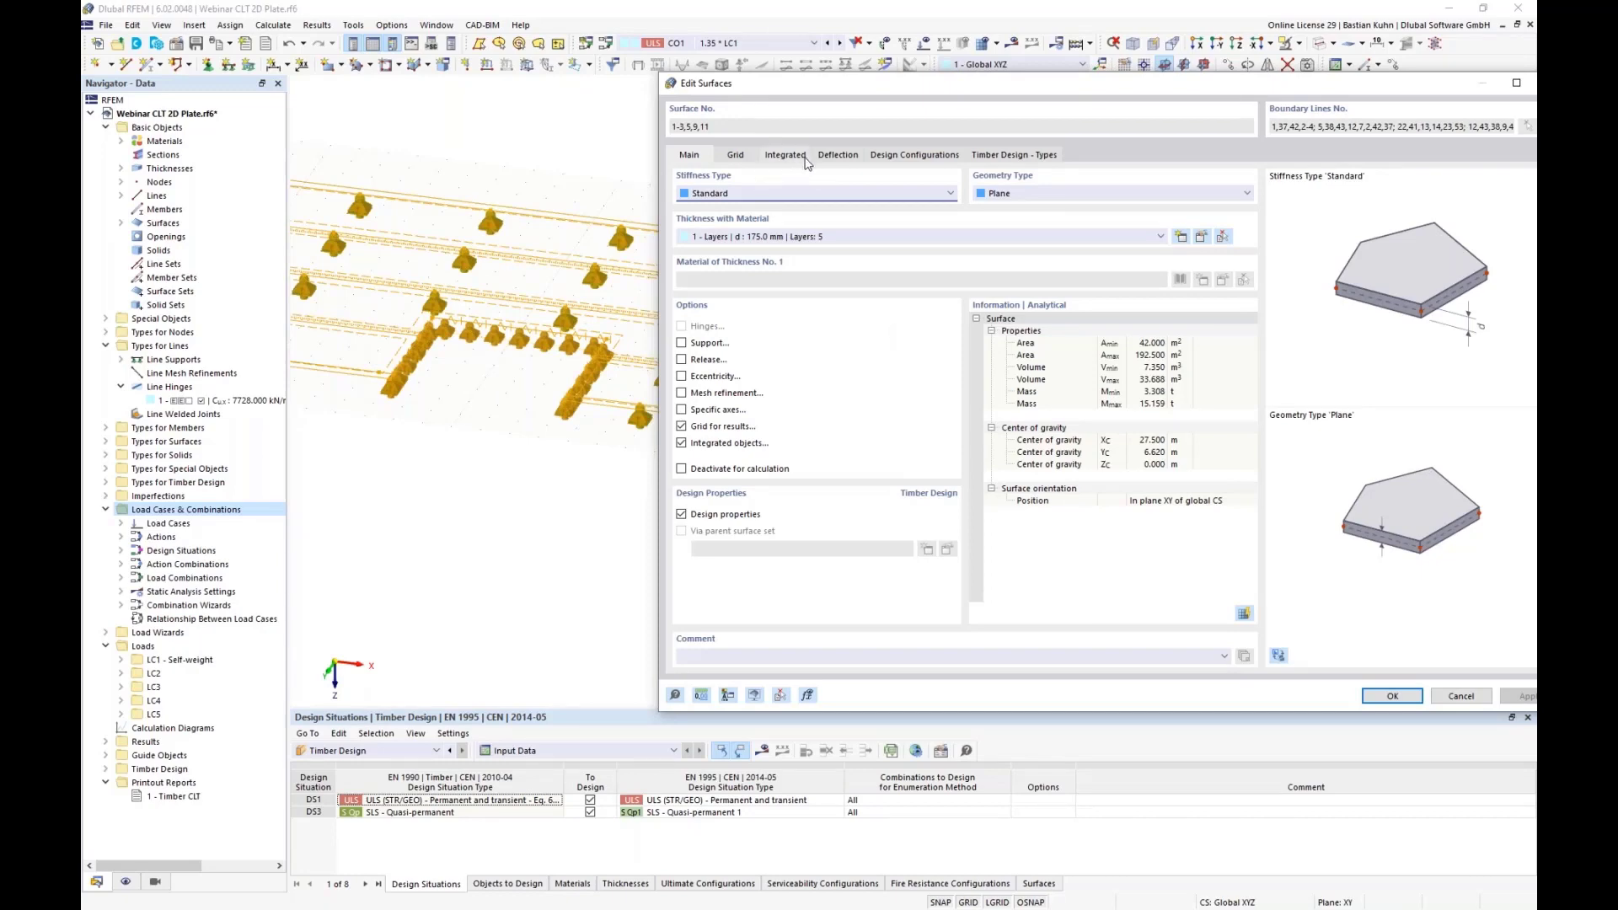
Define the surfaces' deflection reference length manually as 5.000 m, keeping the undeformed system as displacement reference
left_click(835, 155)
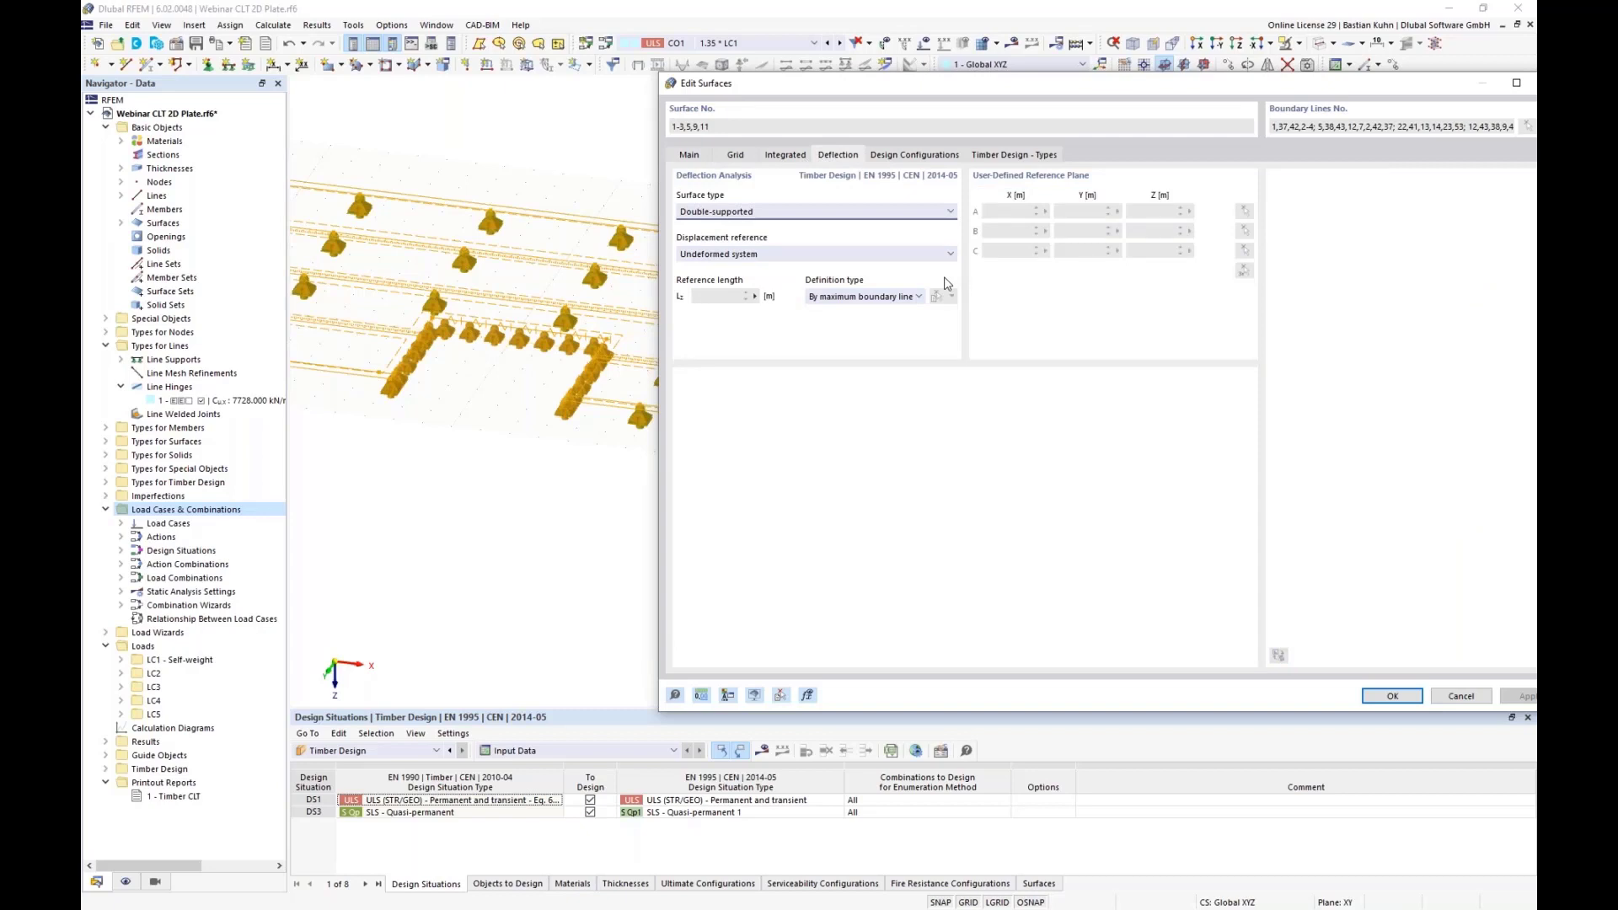
left_click(859, 254)
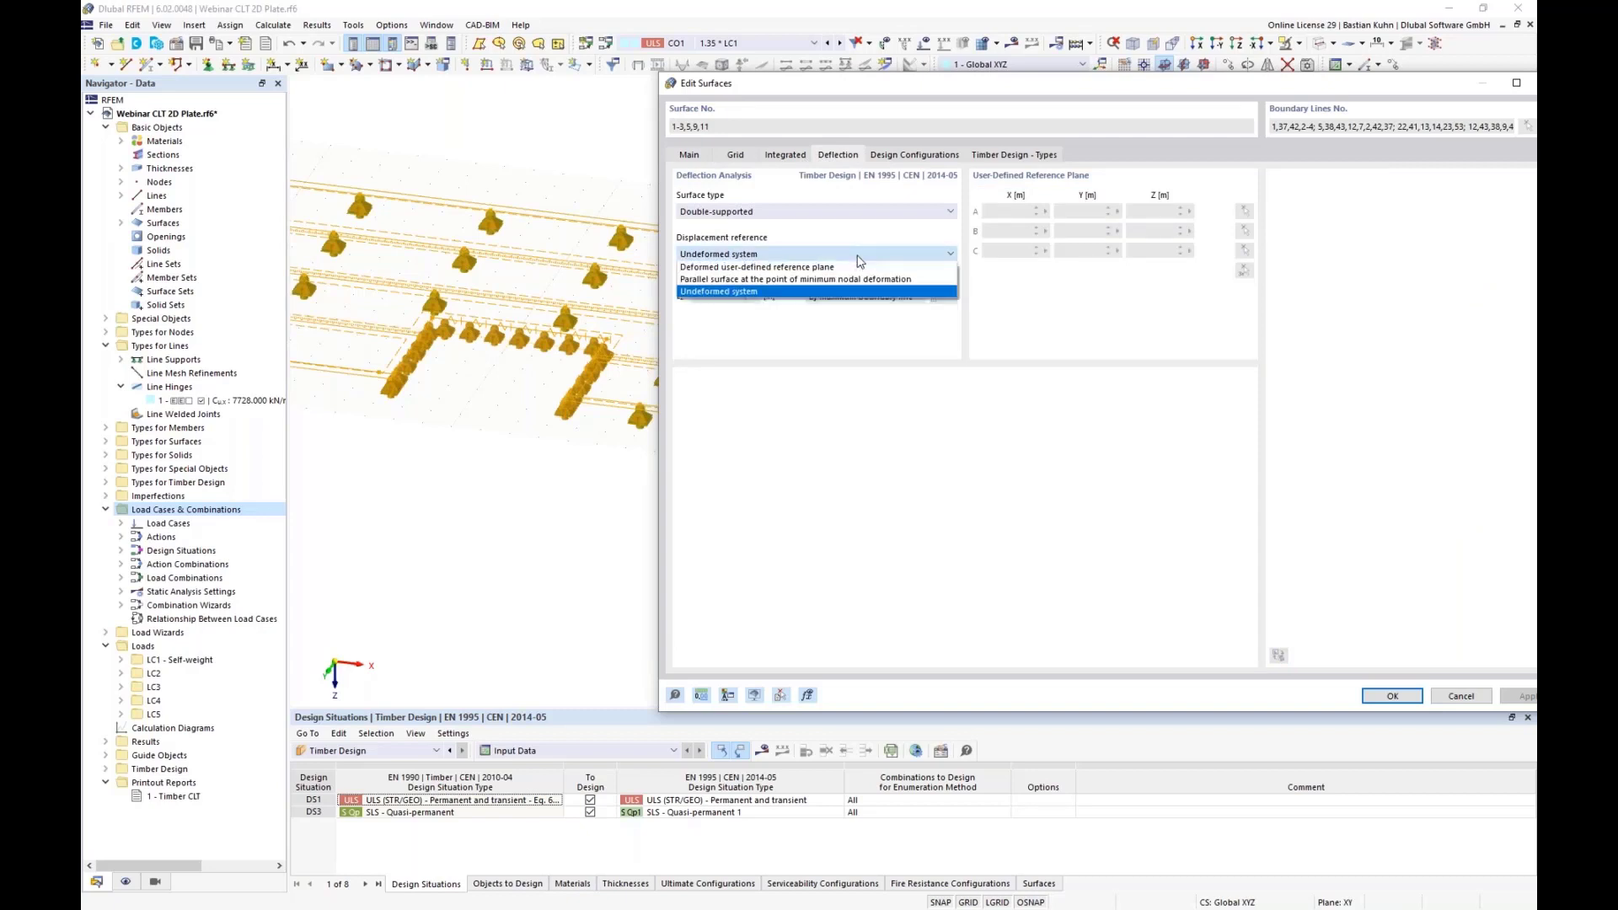
left_click(859, 251)
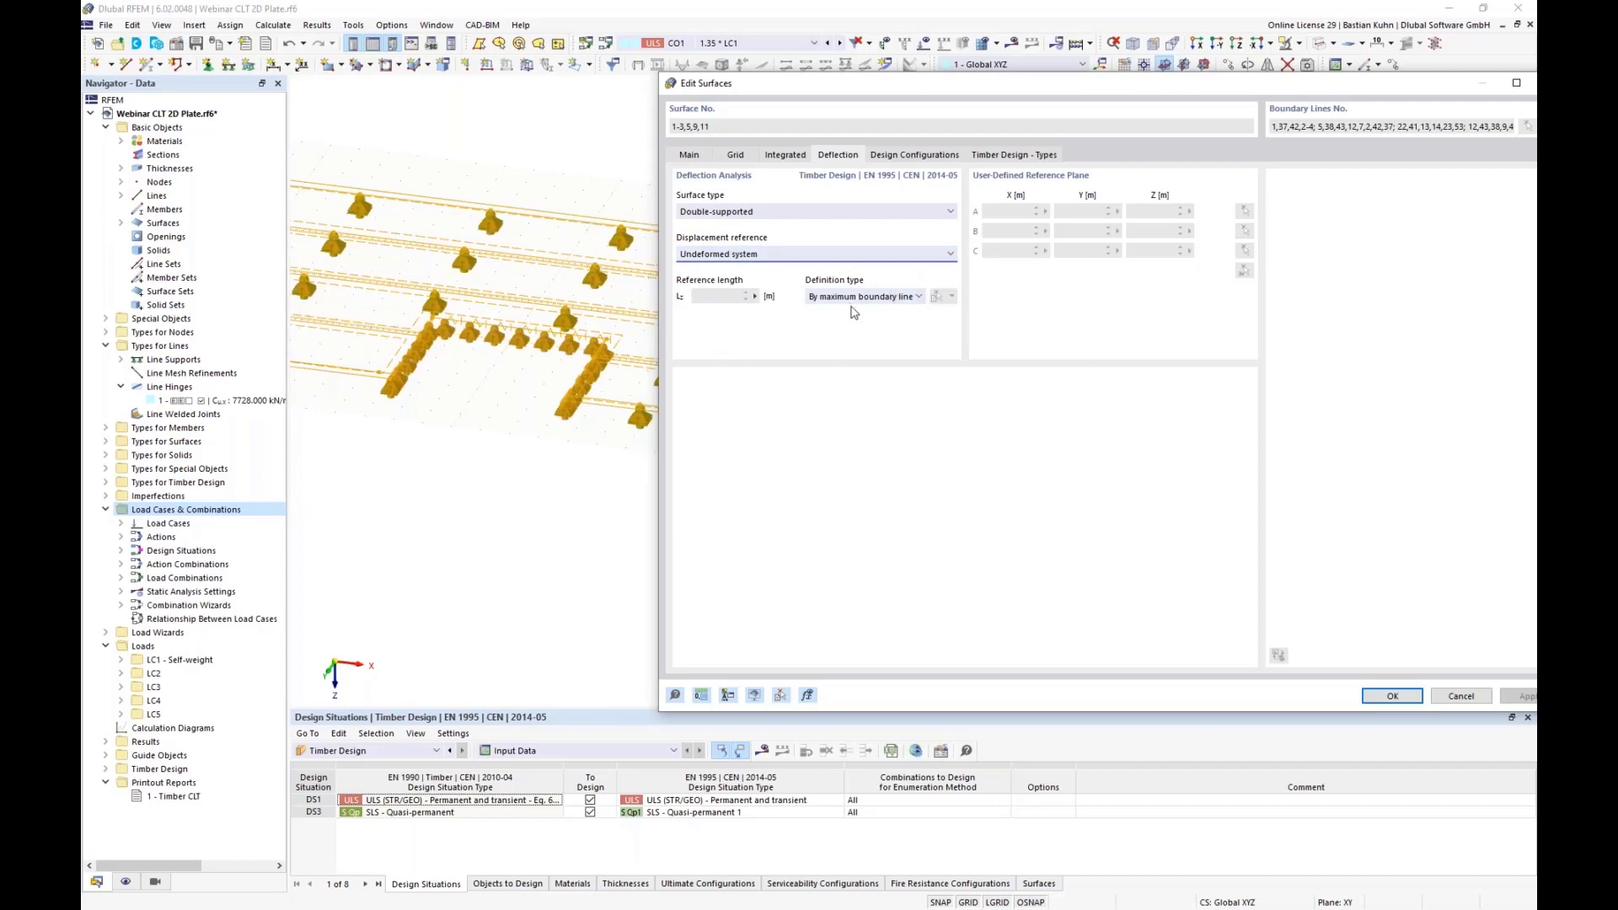
left_click(866, 299)
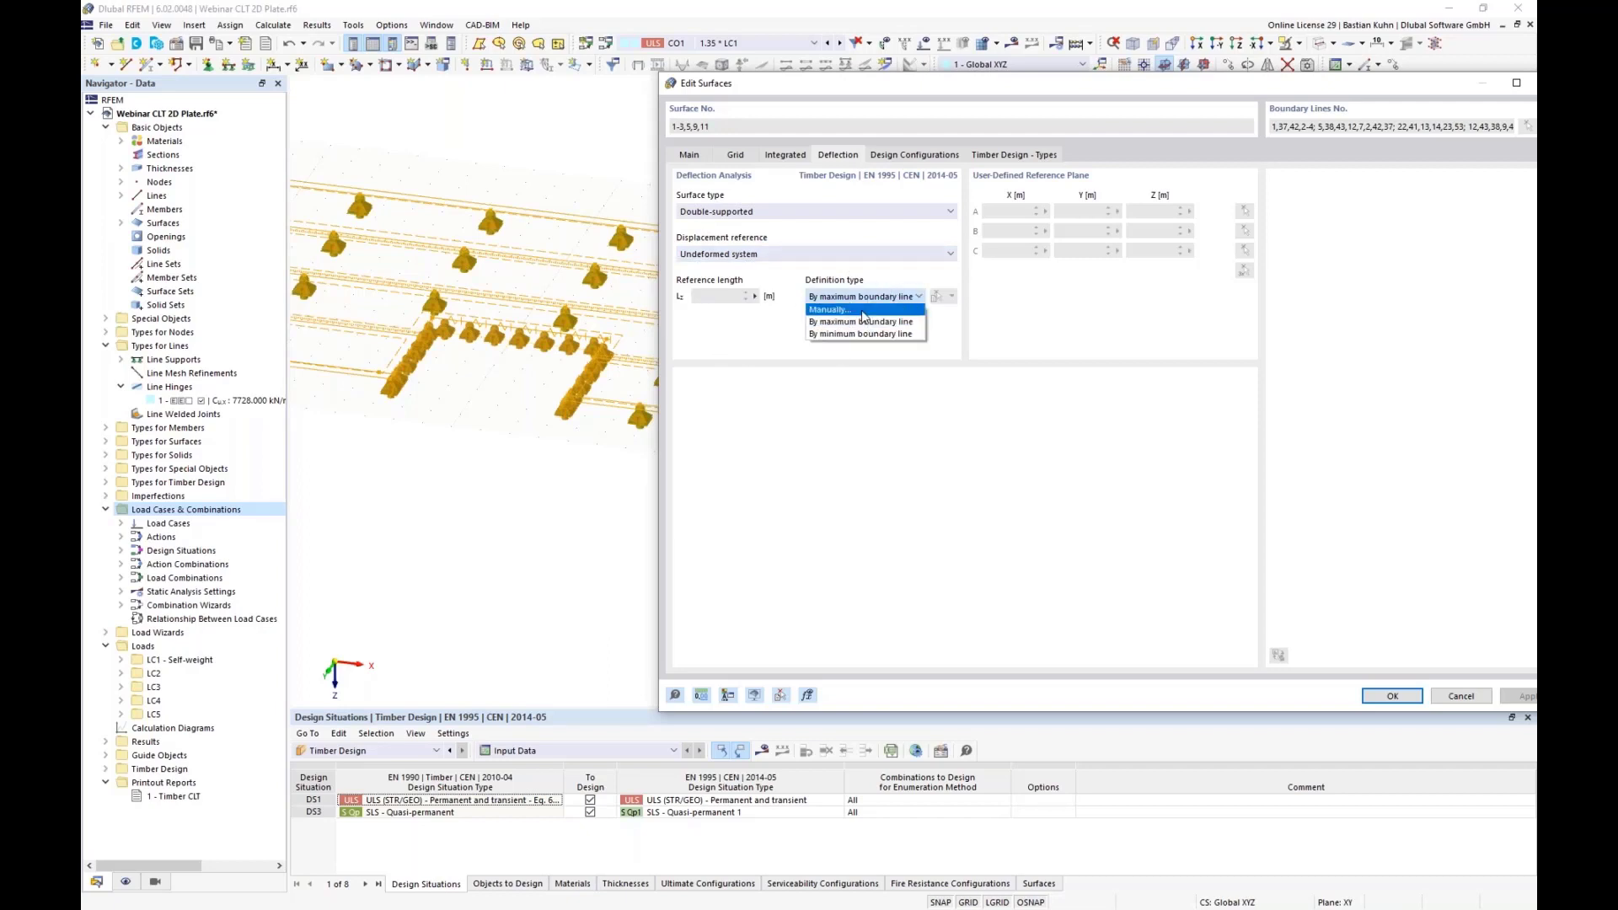
left_click(855, 331)
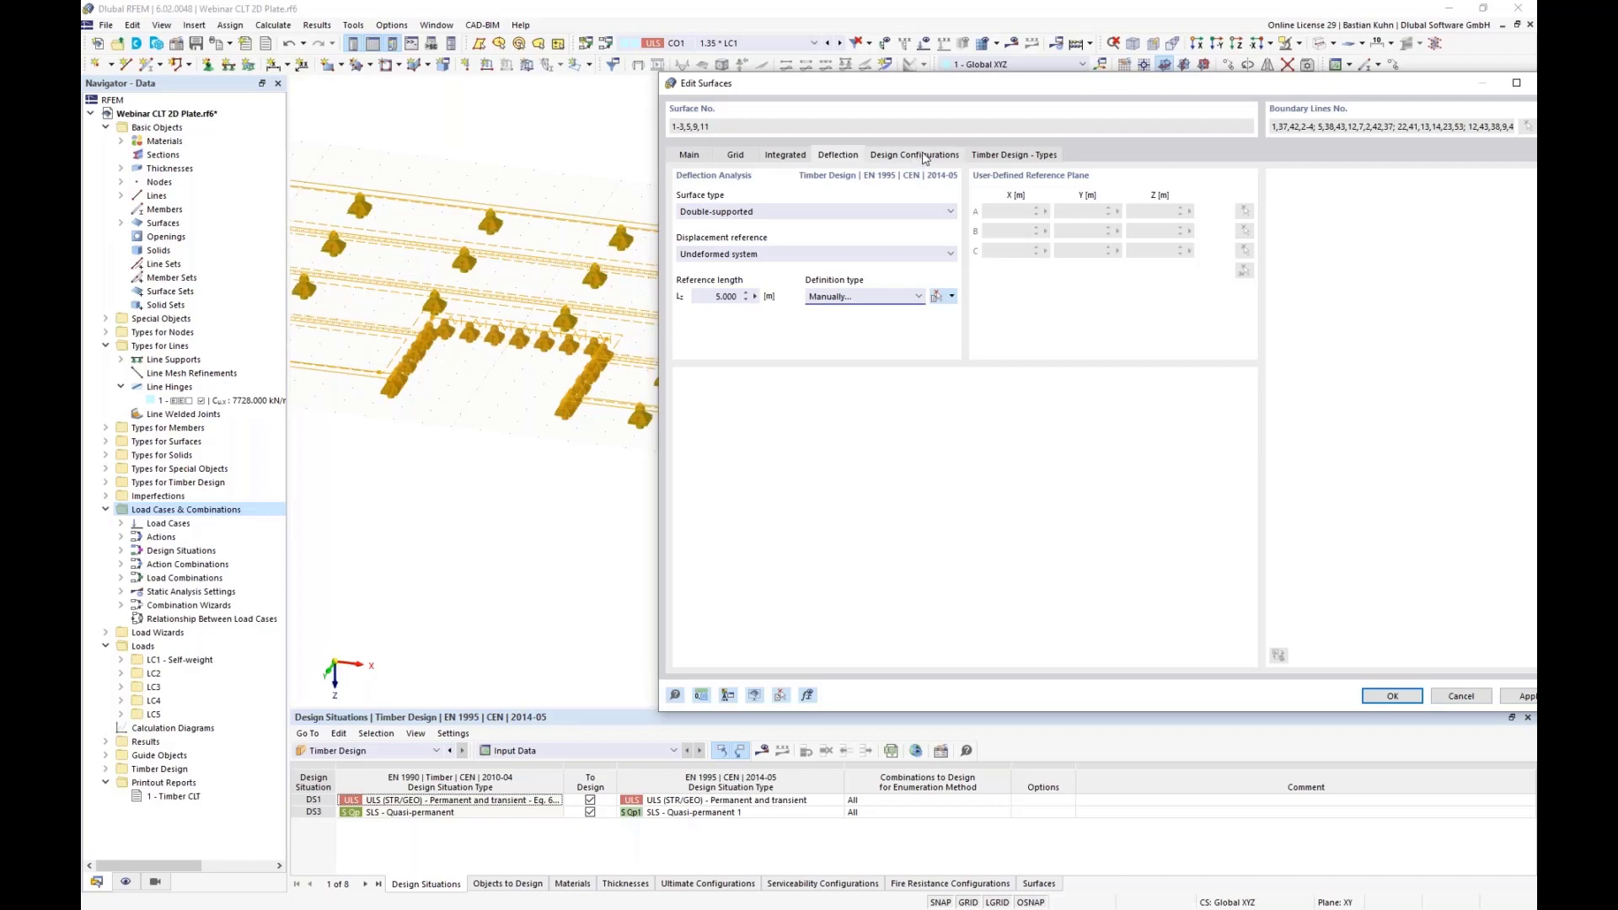
Examine the default ultimate configuration's surface limit values, system strength factor option and standard parameters
left_click(923, 157)
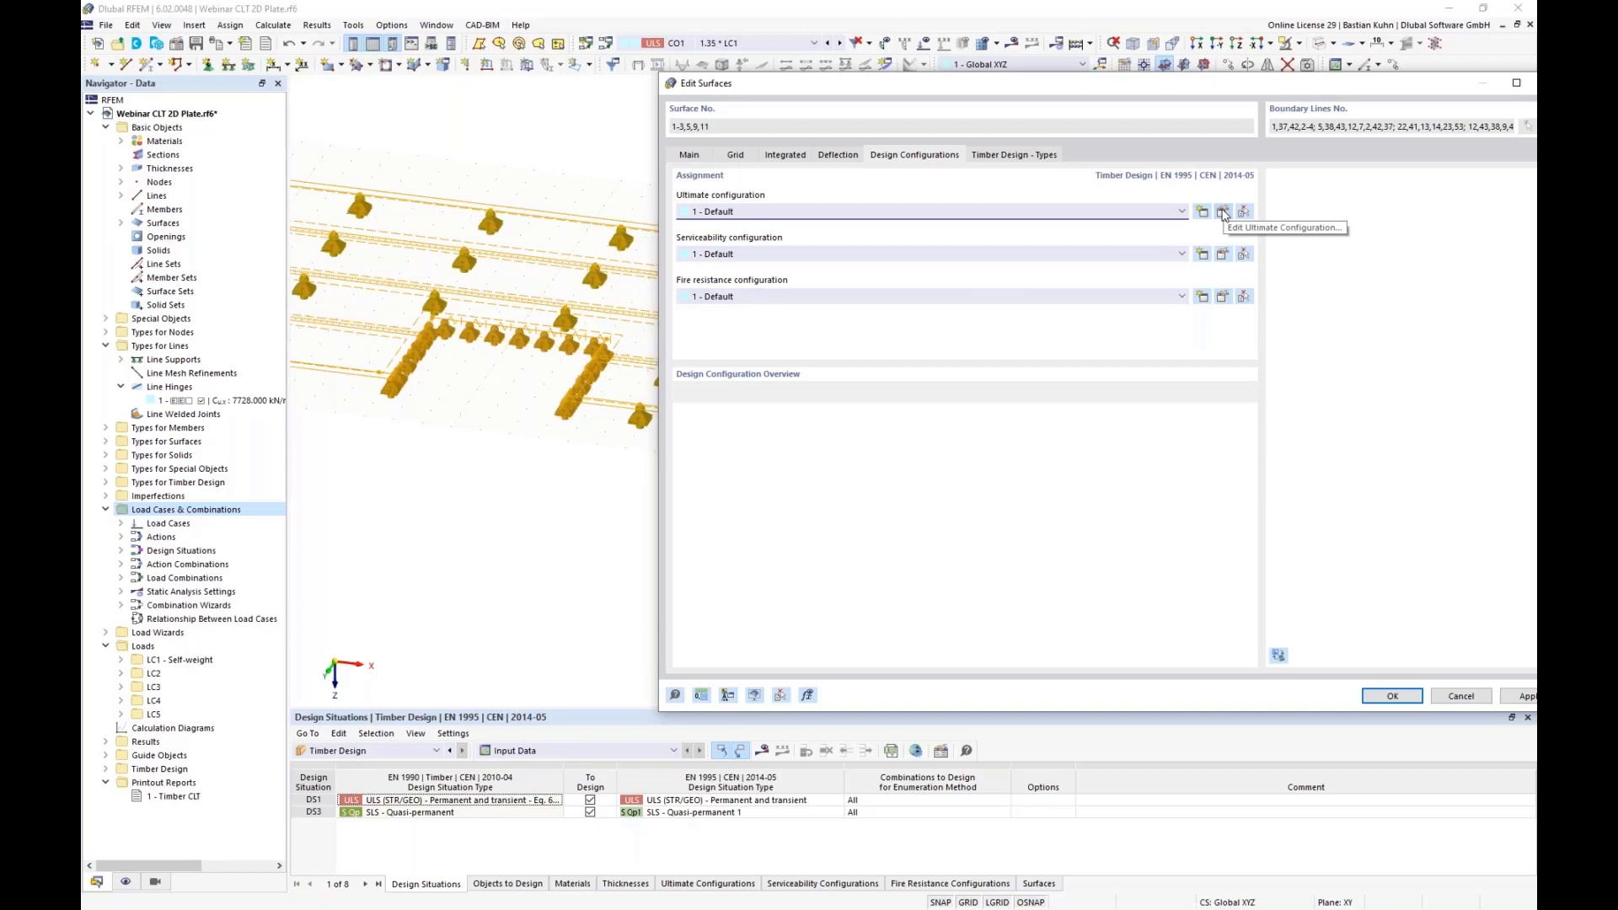
left_click(1223, 212)
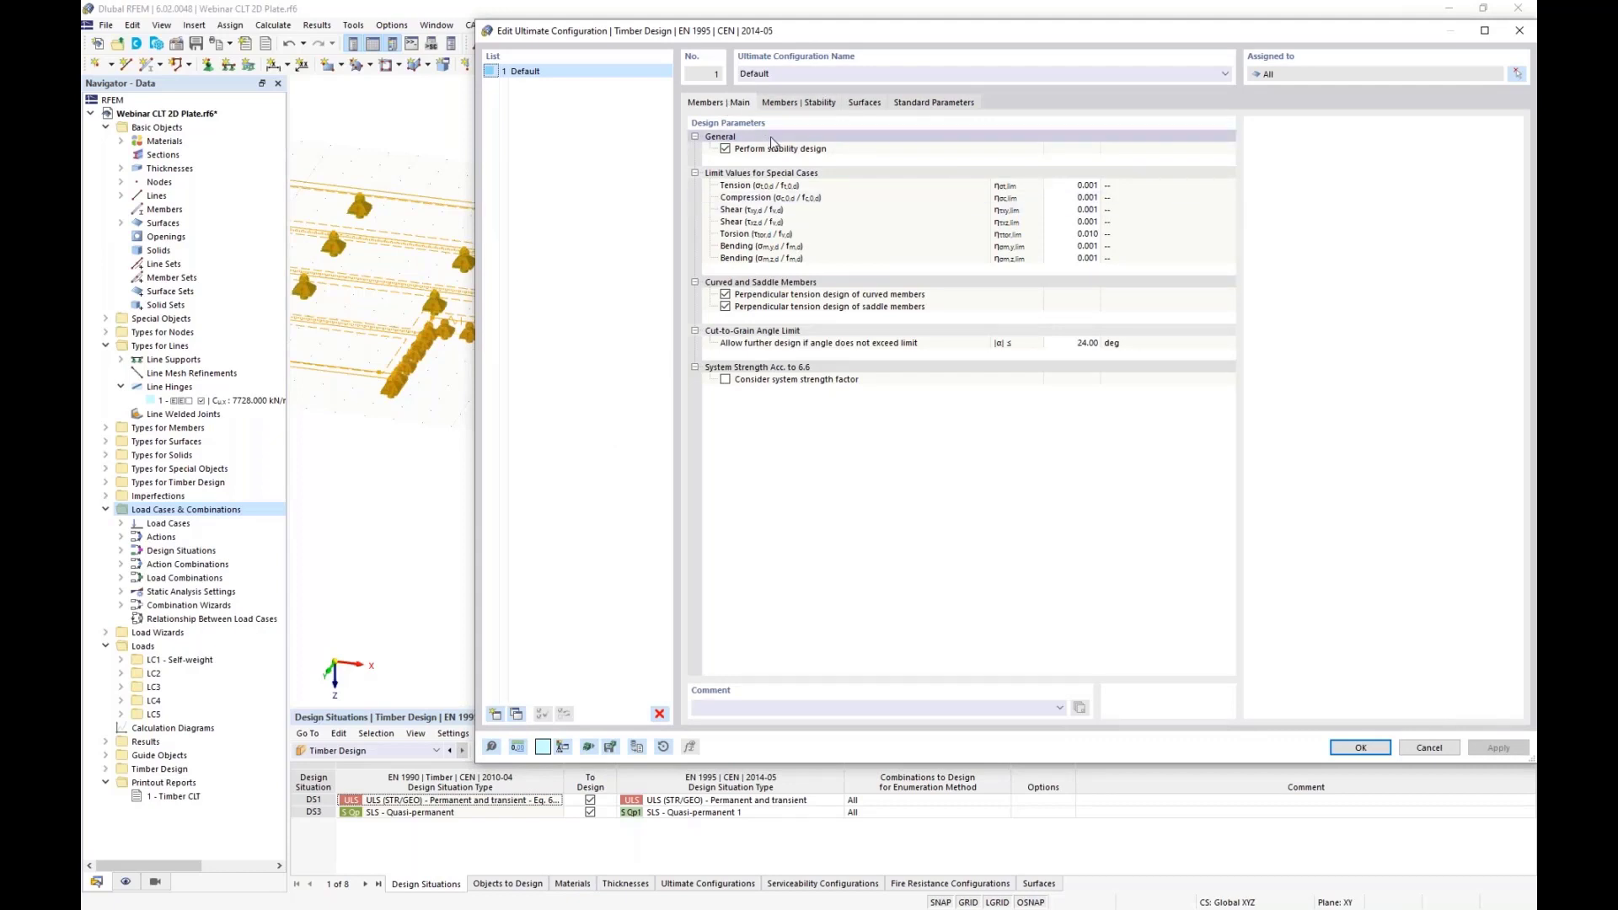
left_click(855, 102)
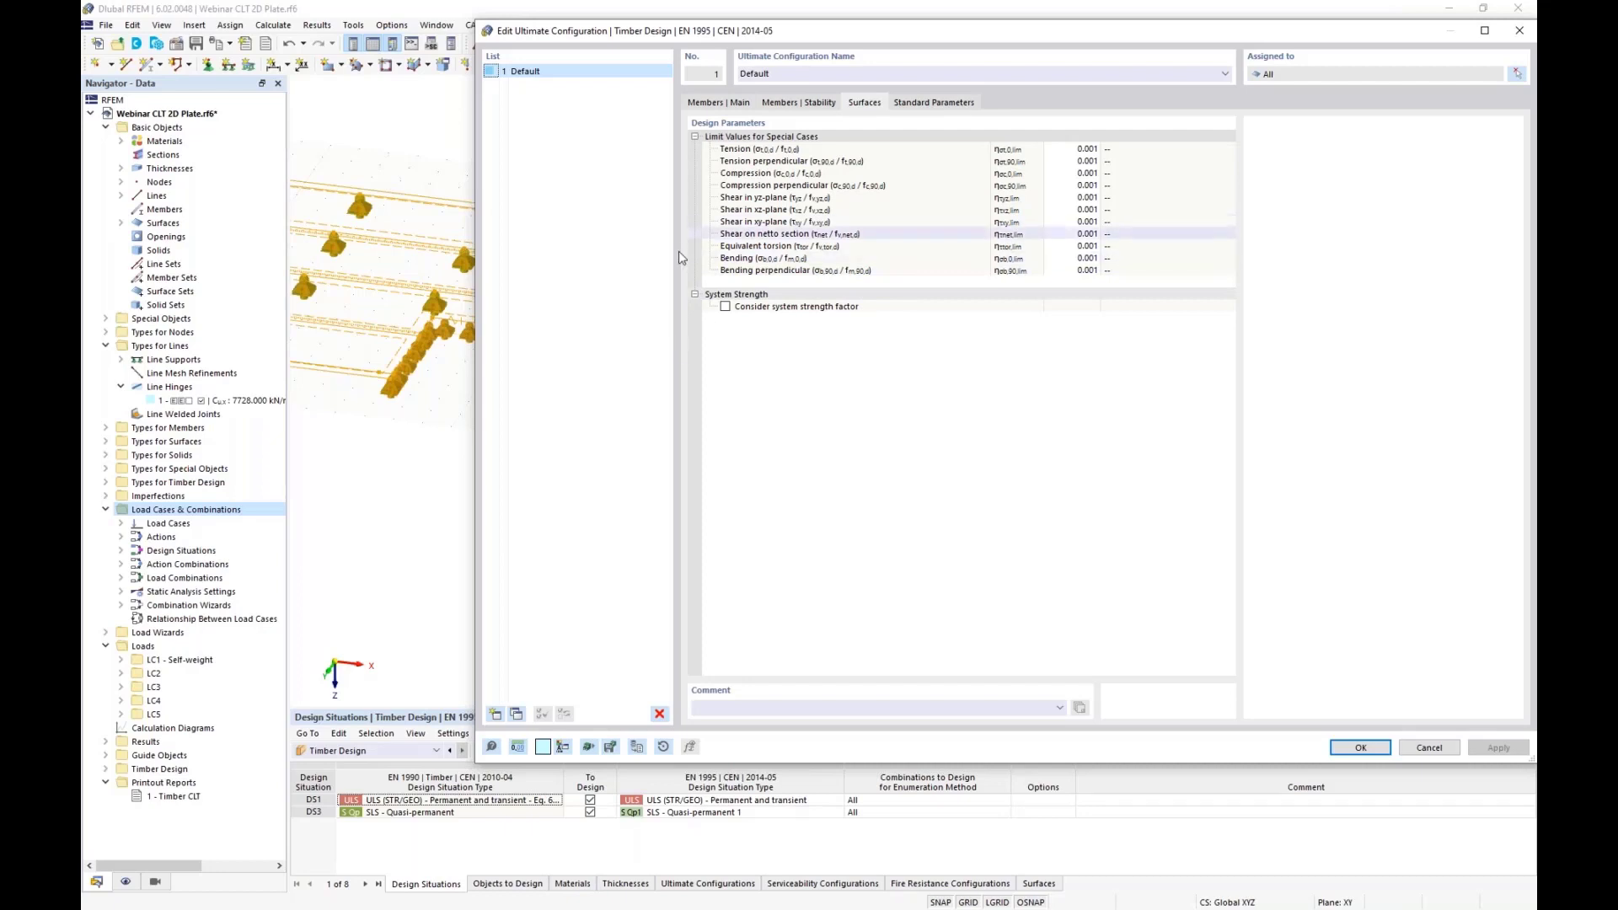
left_click(725, 306)
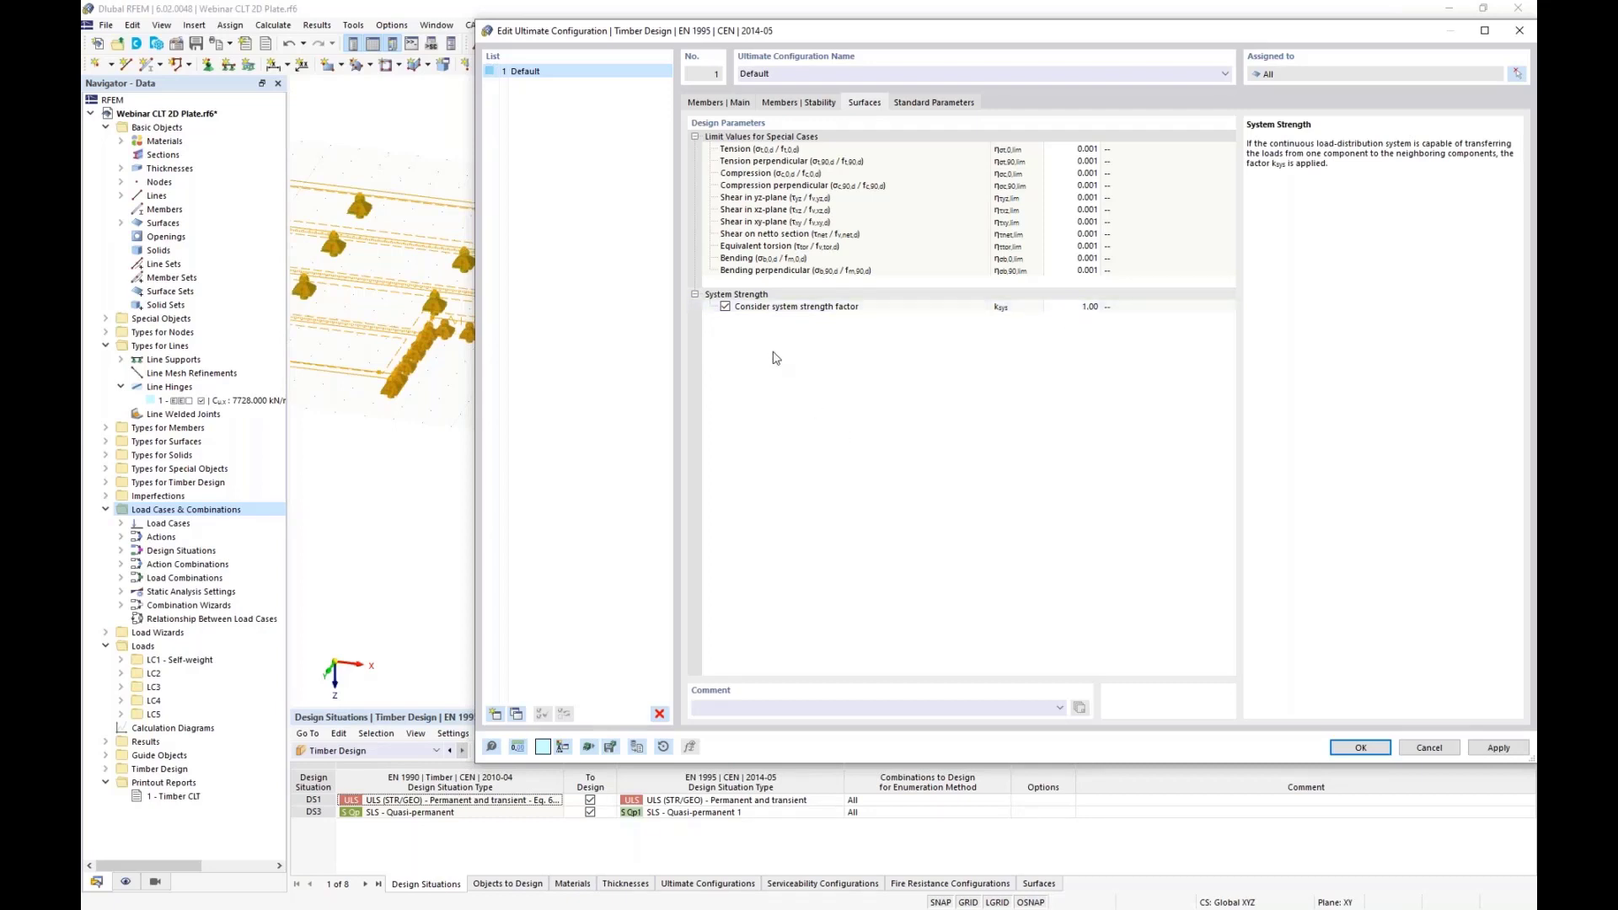
left_click(725, 306)
left_click(943, 102)
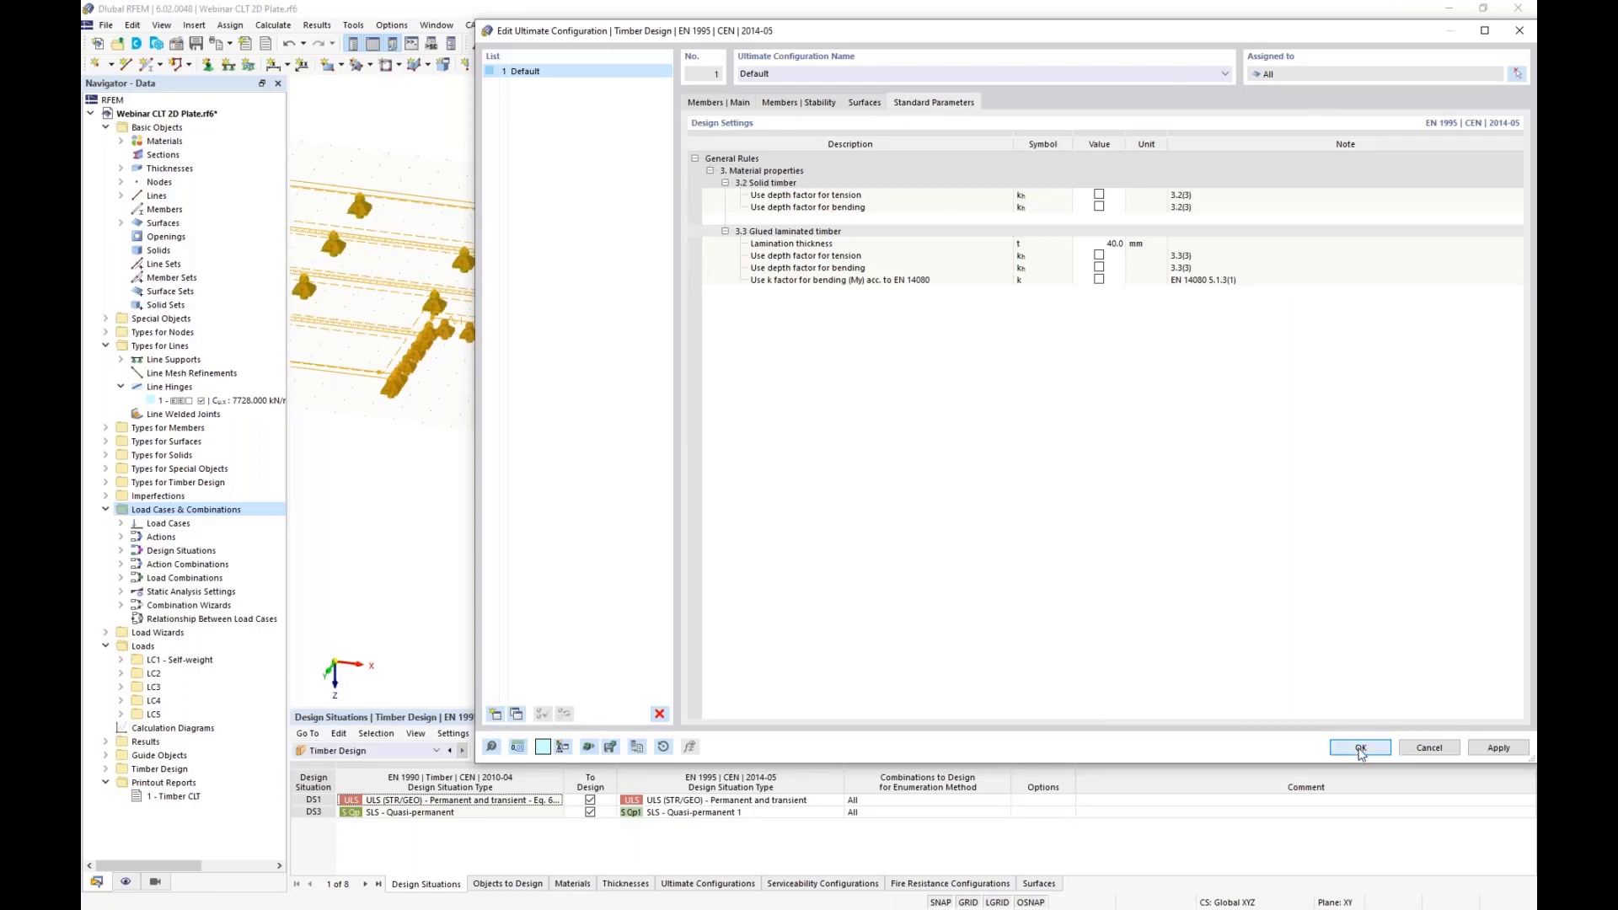
left_click(1360, 749)
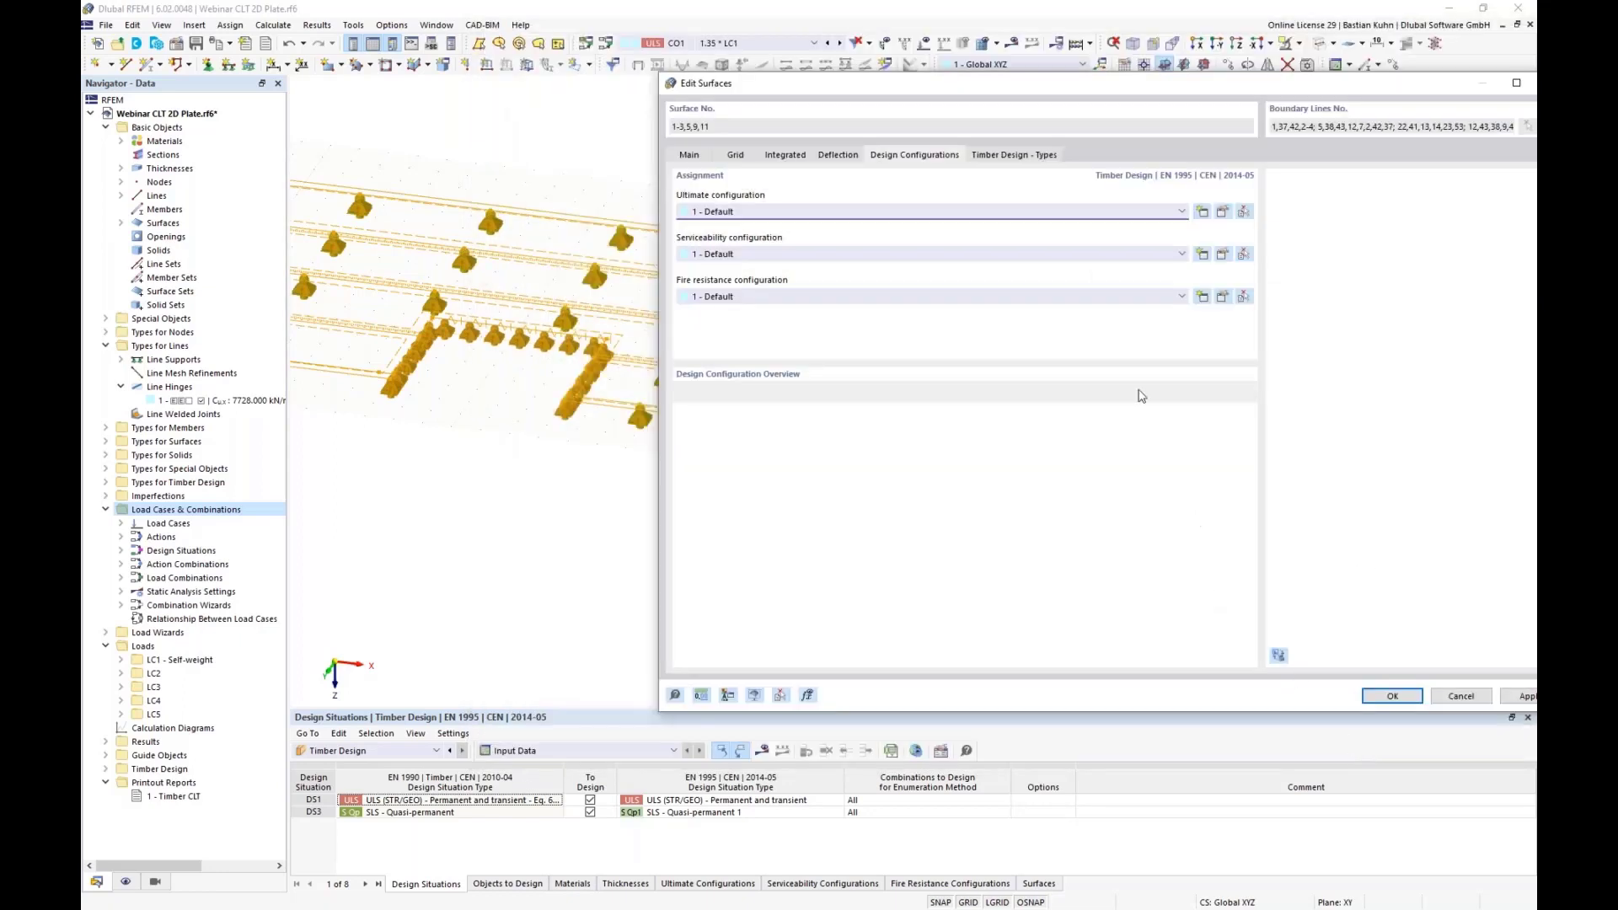
Review the surface deflection limits in the default serviceability configuration for double-supported and cantilever surfaces
left_click(1222, 255)
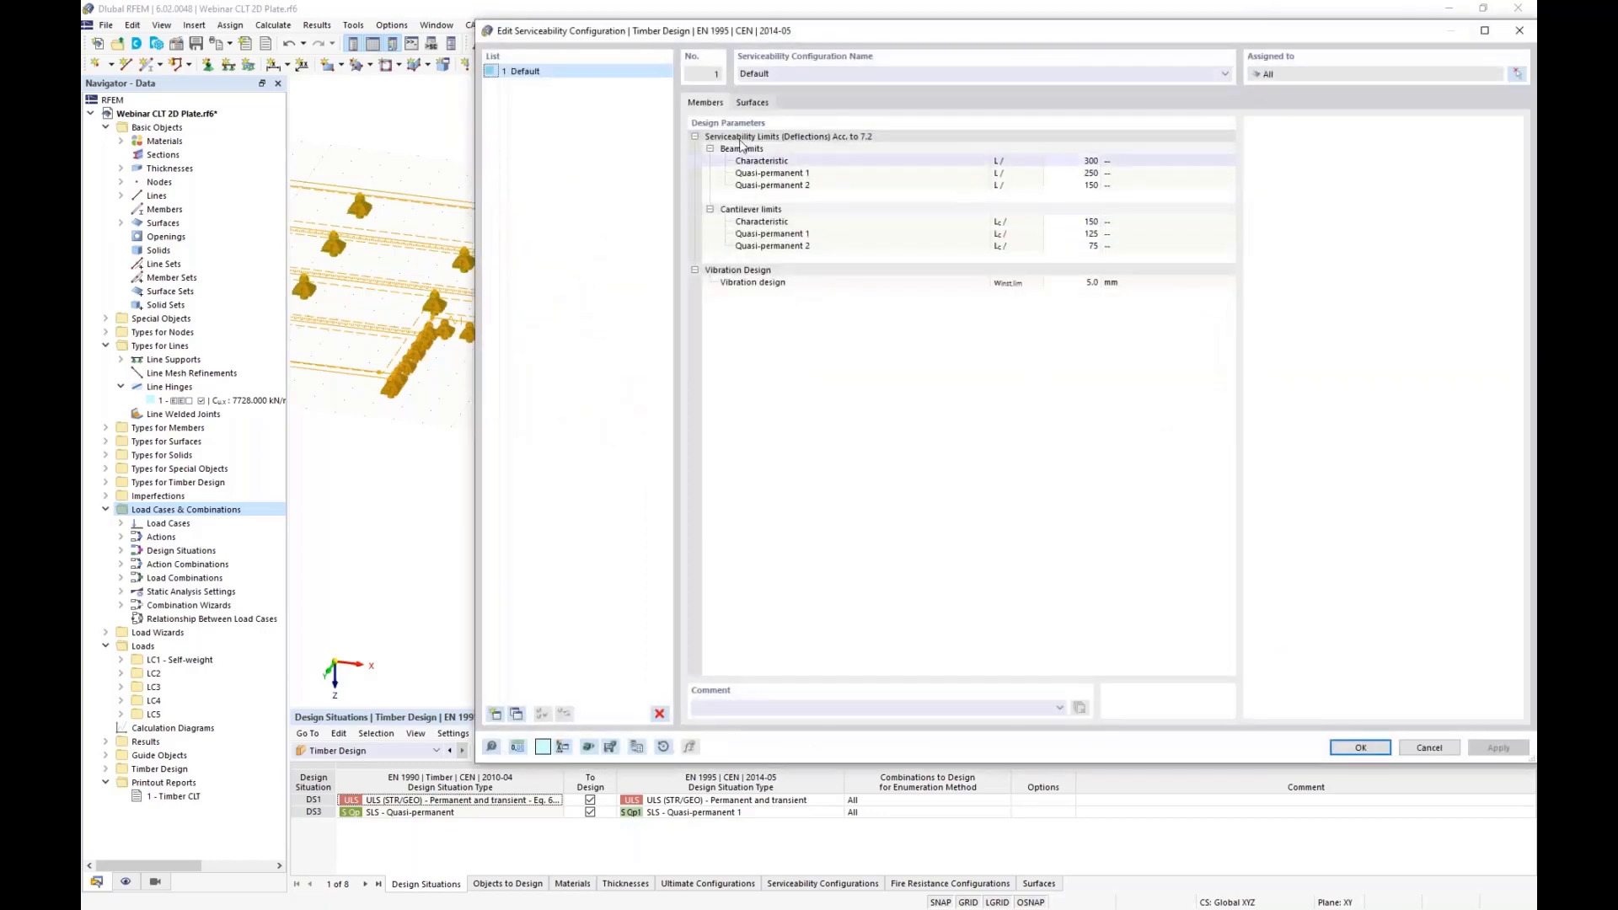
left_click(741, 104)
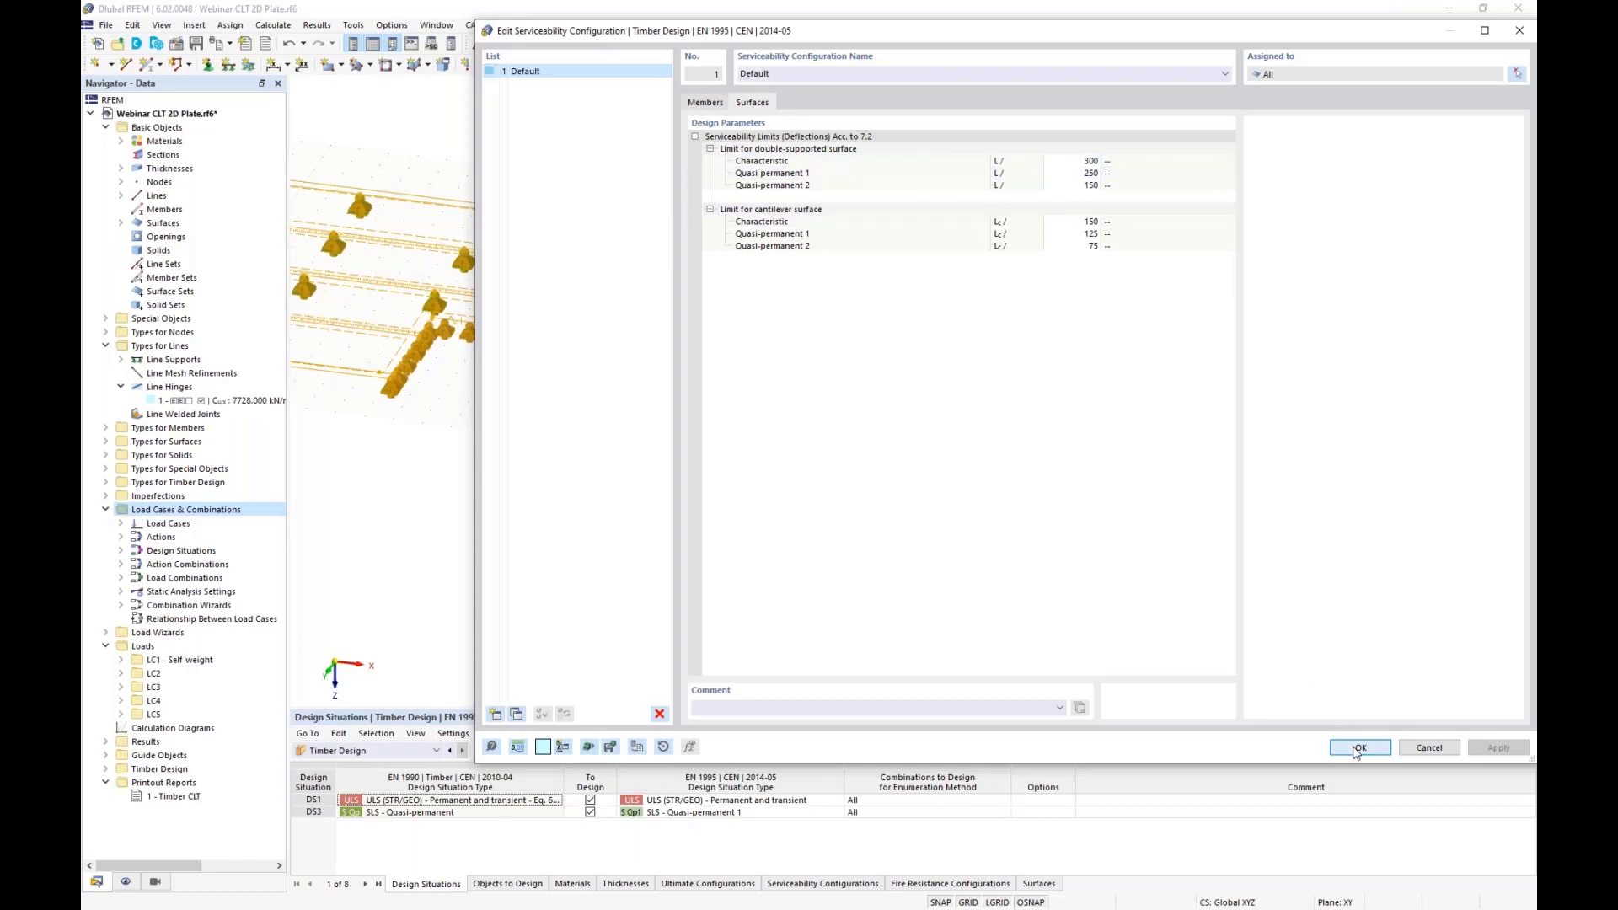
left_click(1359, 749)
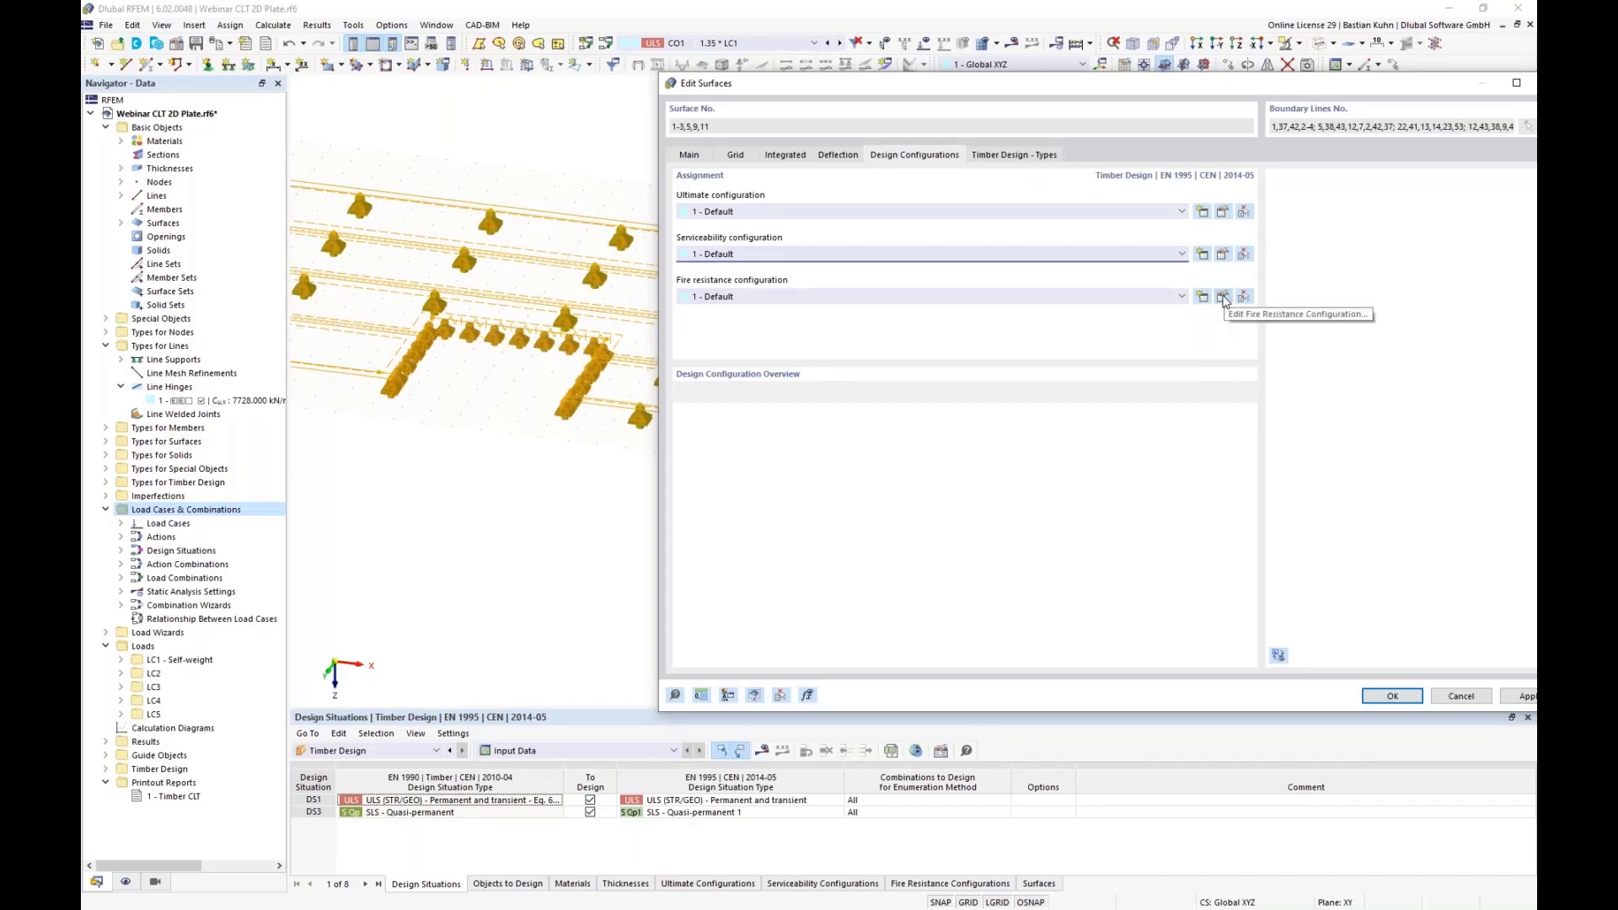
In the default fire resistance configuration for surfaces, require 30 min resistance, disable bottom (+z) exposure and enable initial fire protection from top (-z)
left_click(1223, 298)
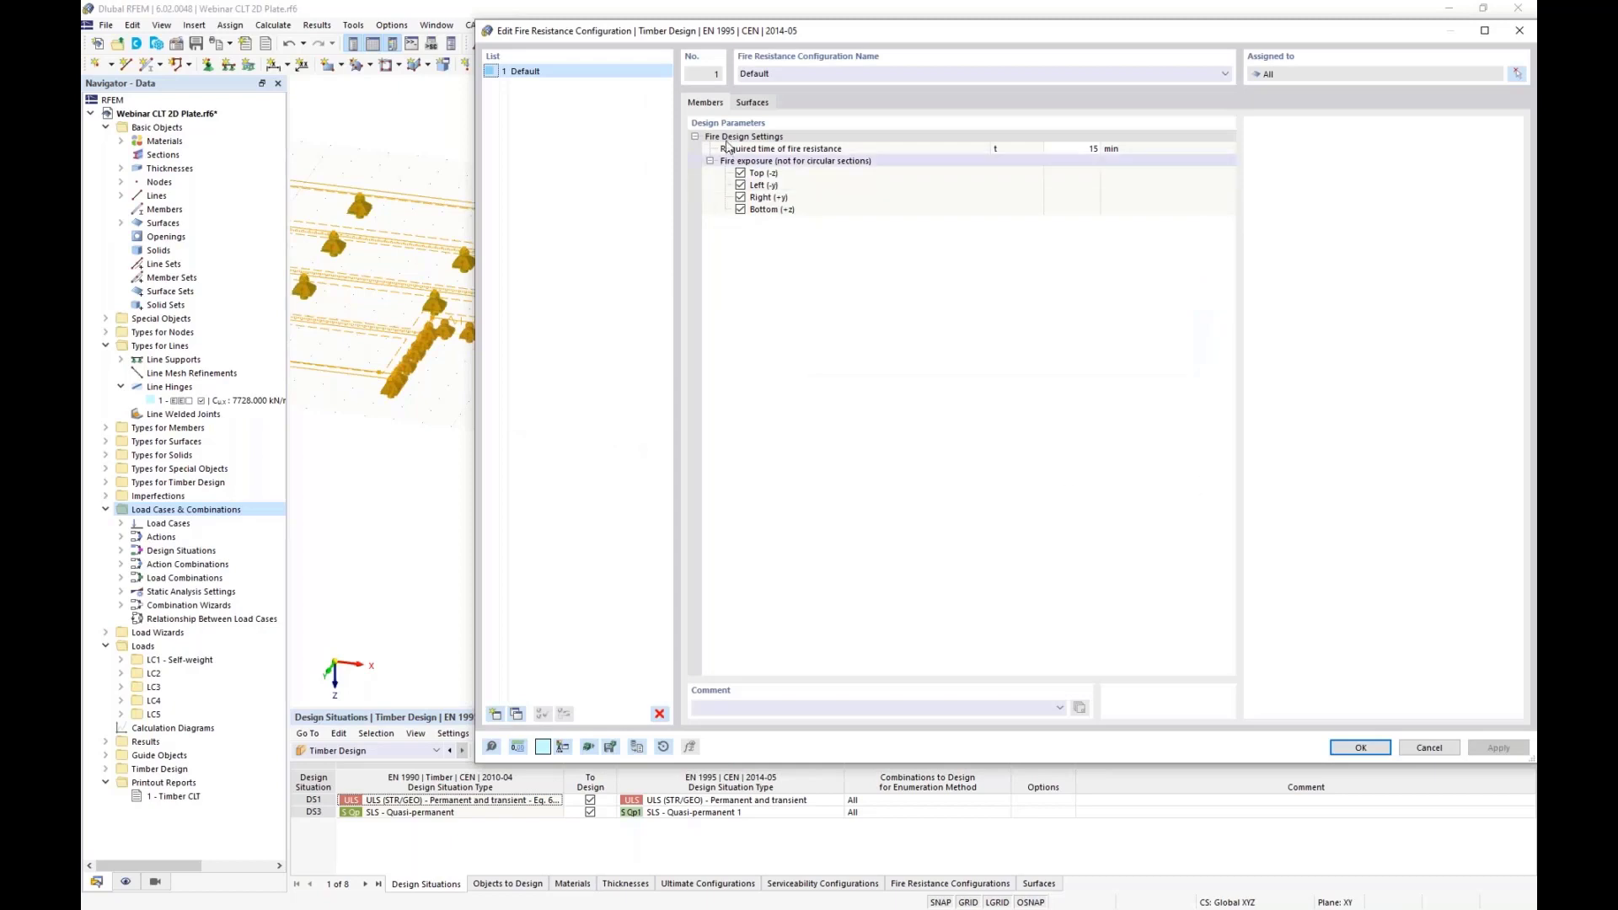
left_click(752, 102)
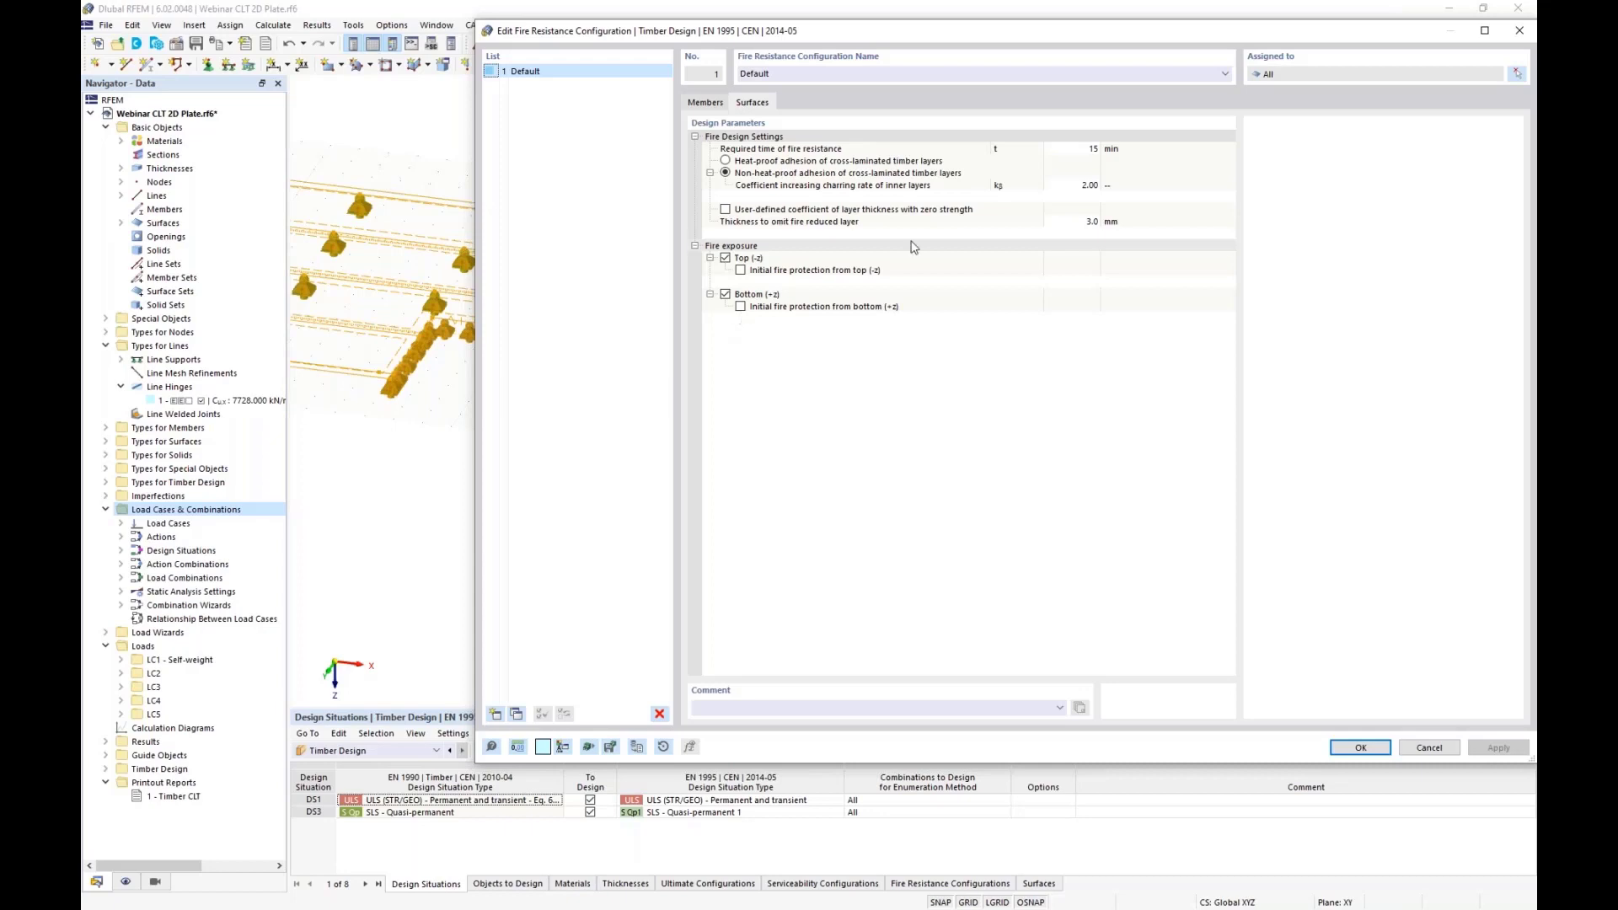
left_click(1058, 148)
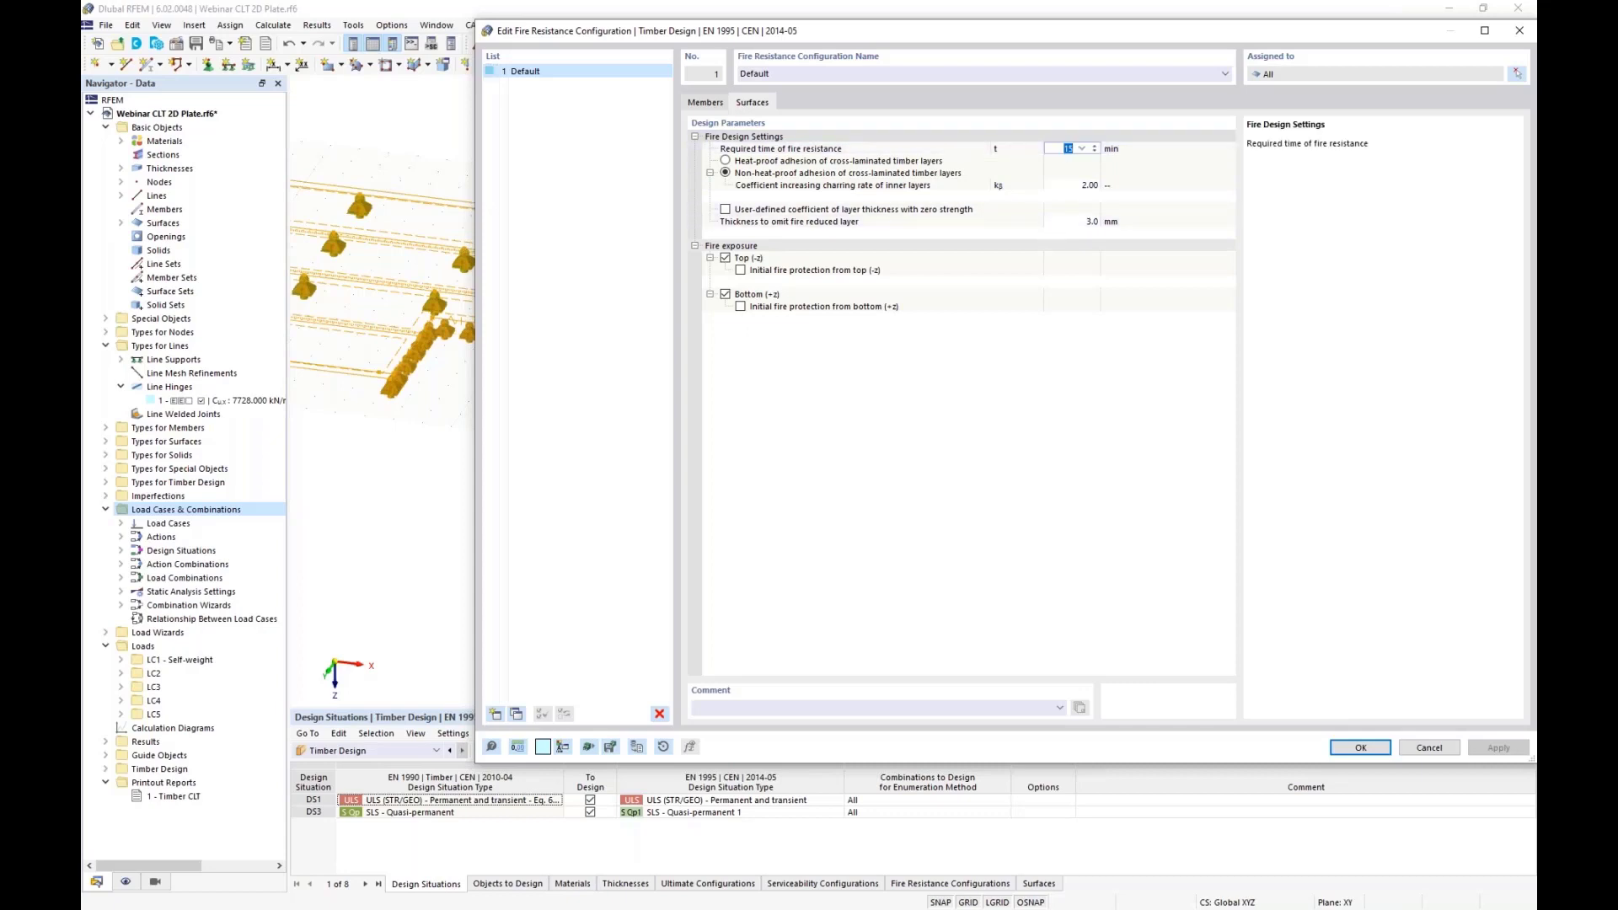
type("30")
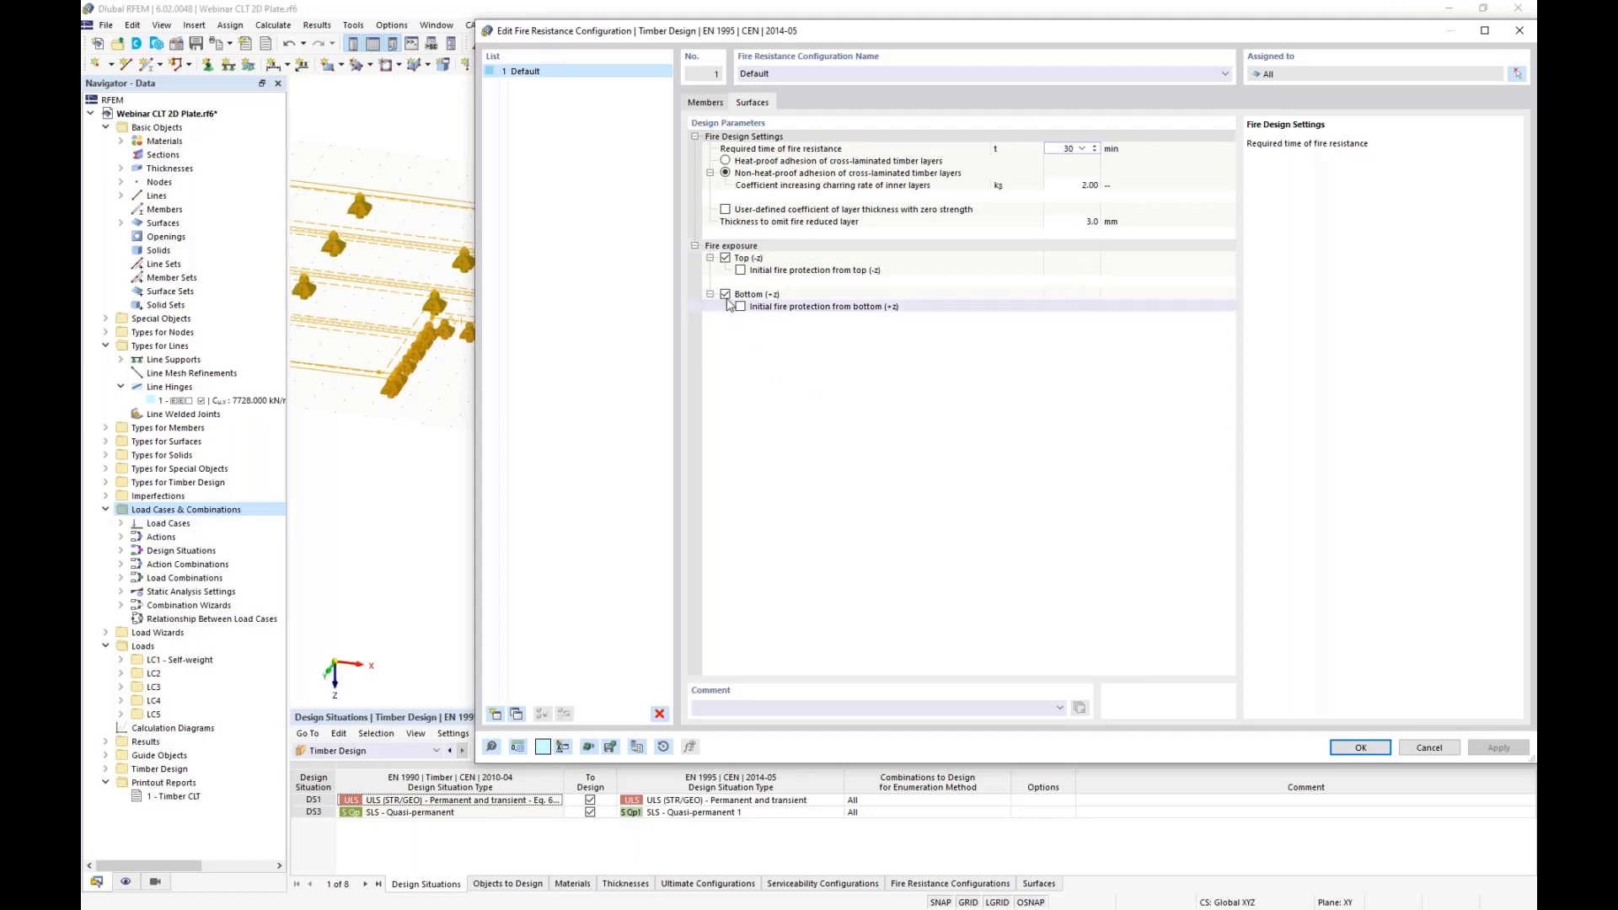
left_click(725, 294)
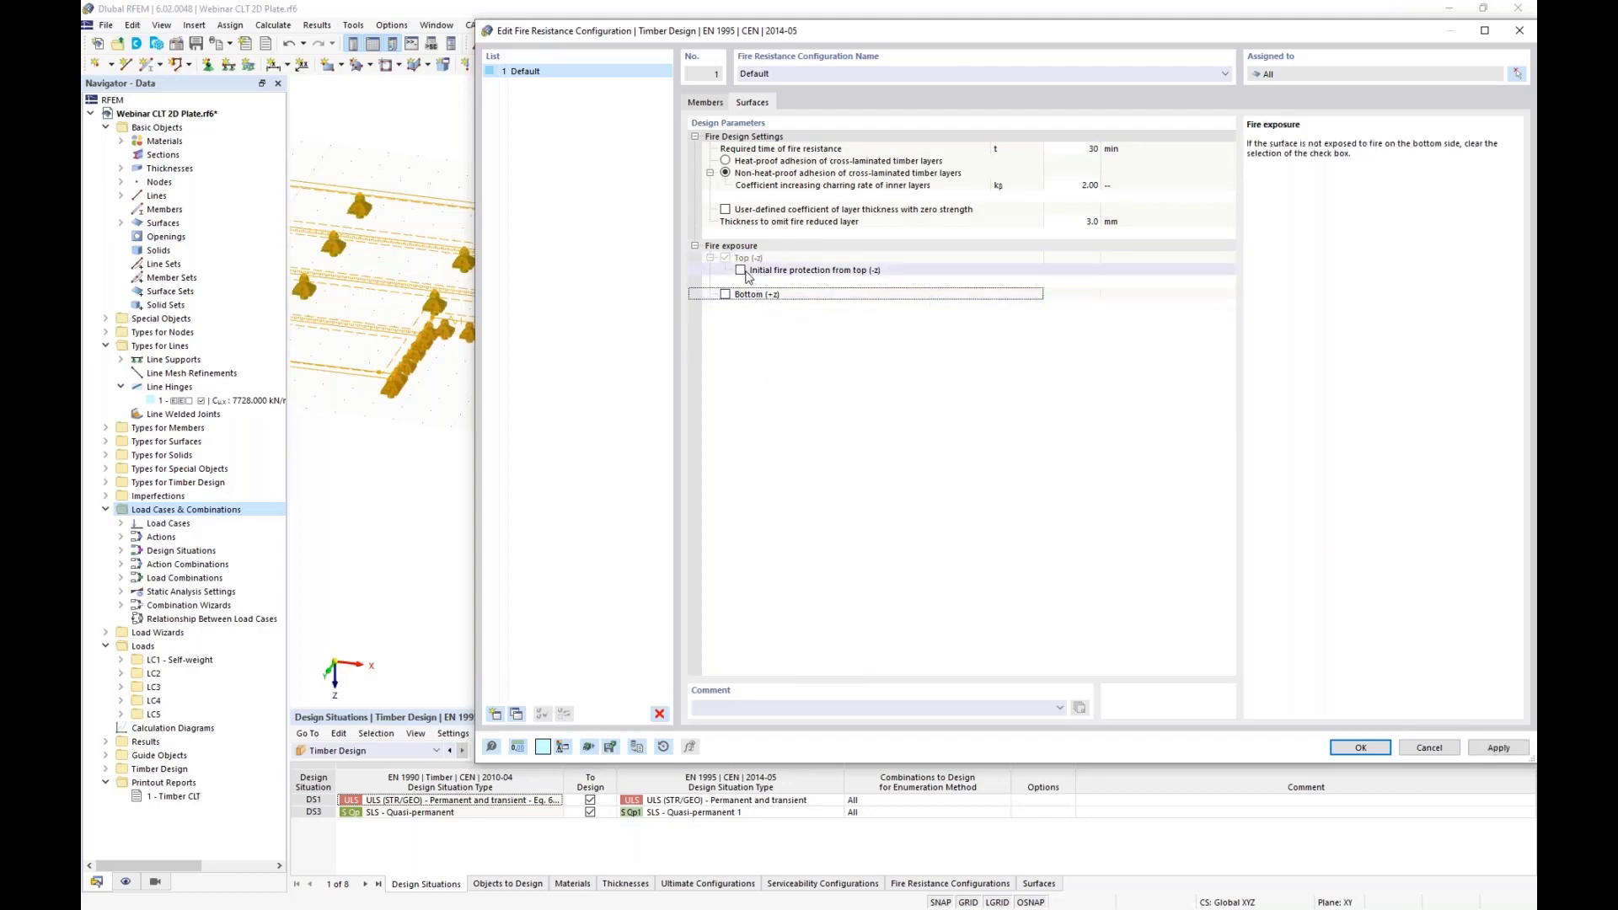
left_click(740, 271)
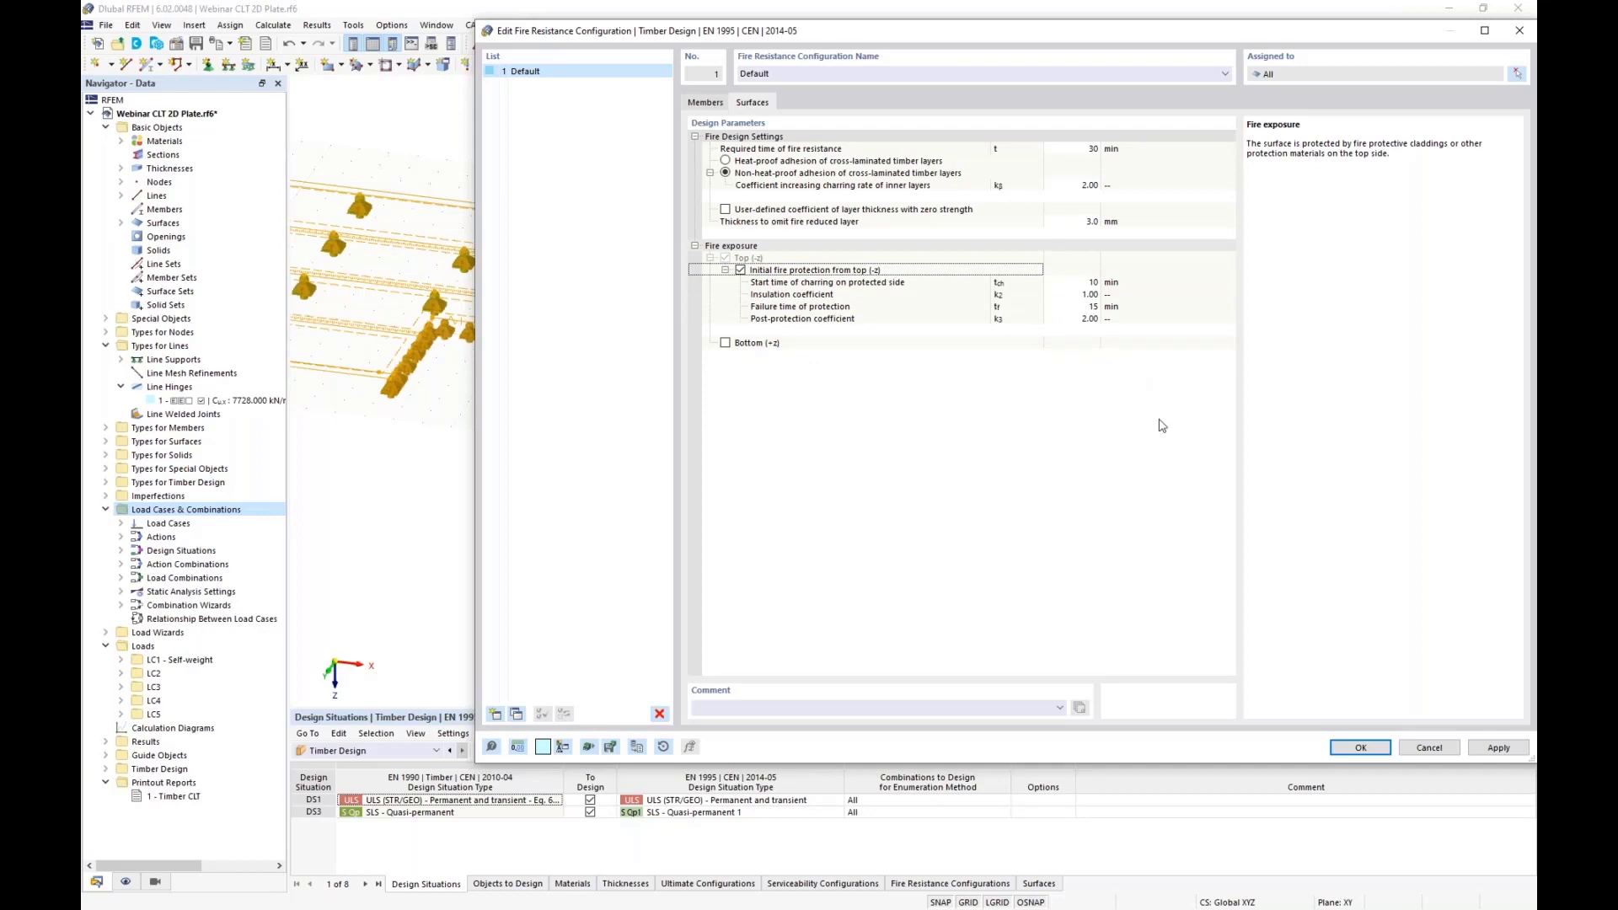
left_click(1322, 749)
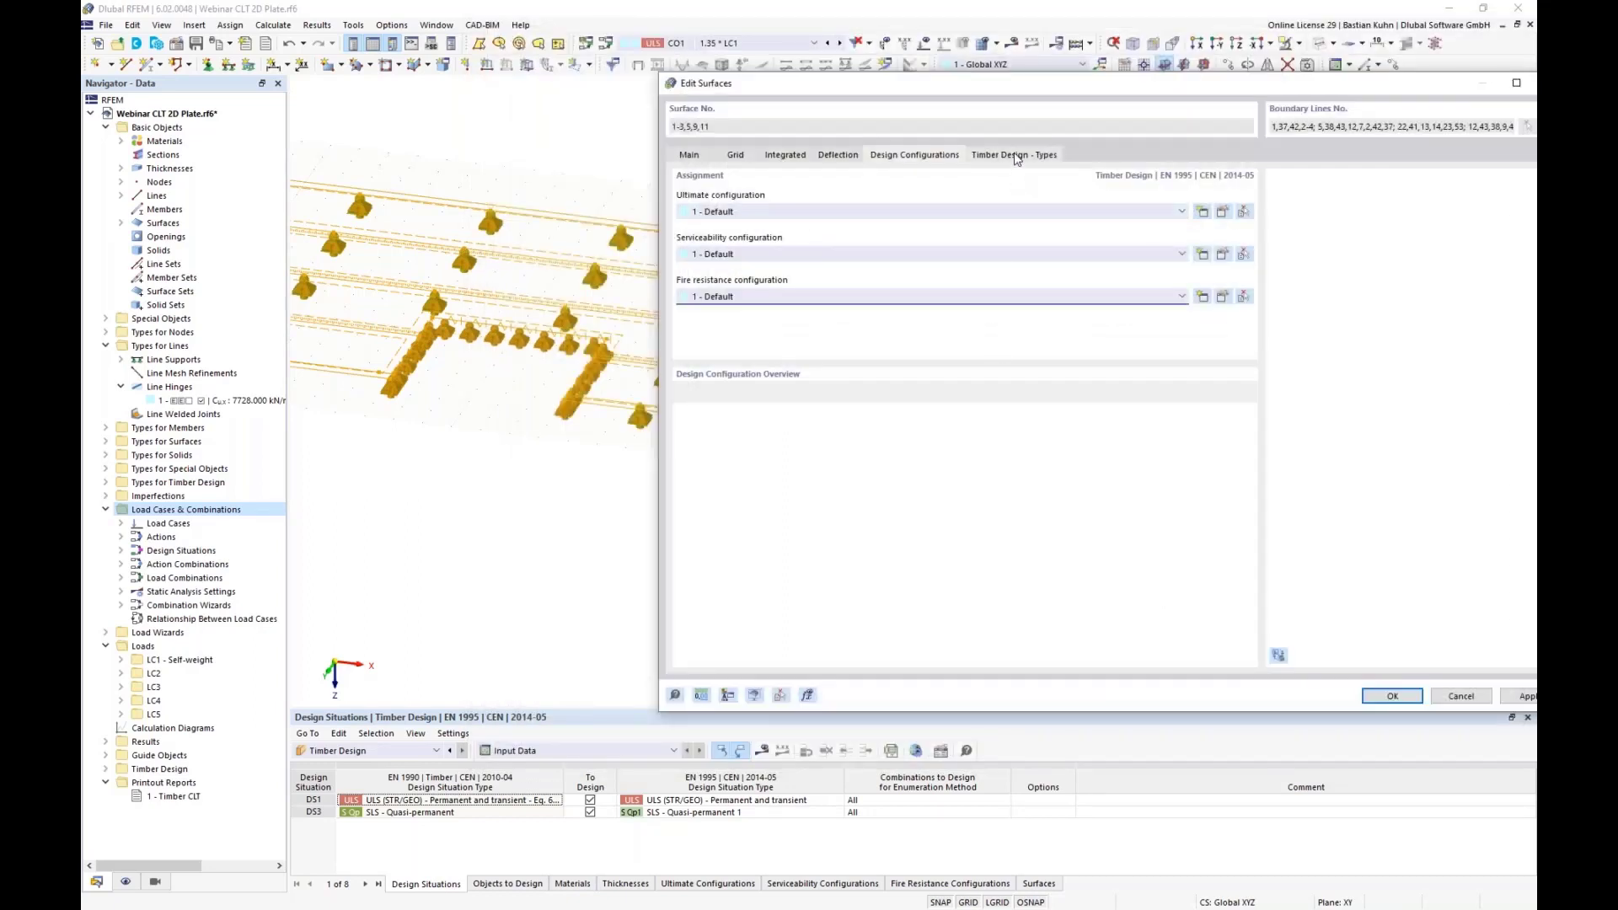
Check the surfaces' service class options, keep class 1 - Dry, and confirm the surface edits
left_click(1015, 156)
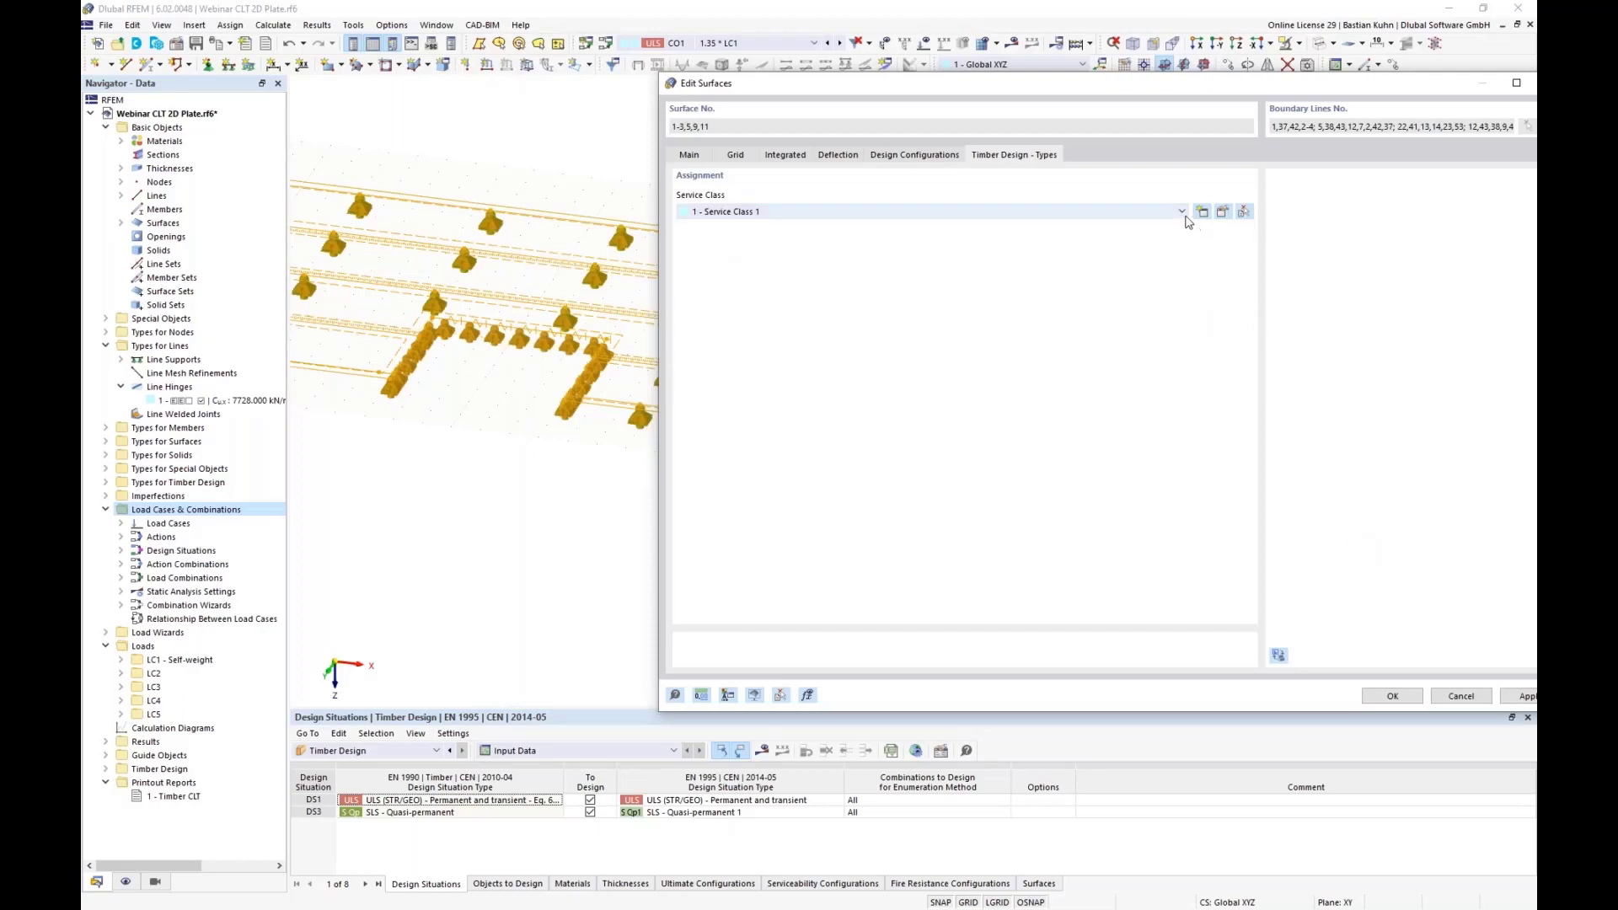
left_click(1224, 213)
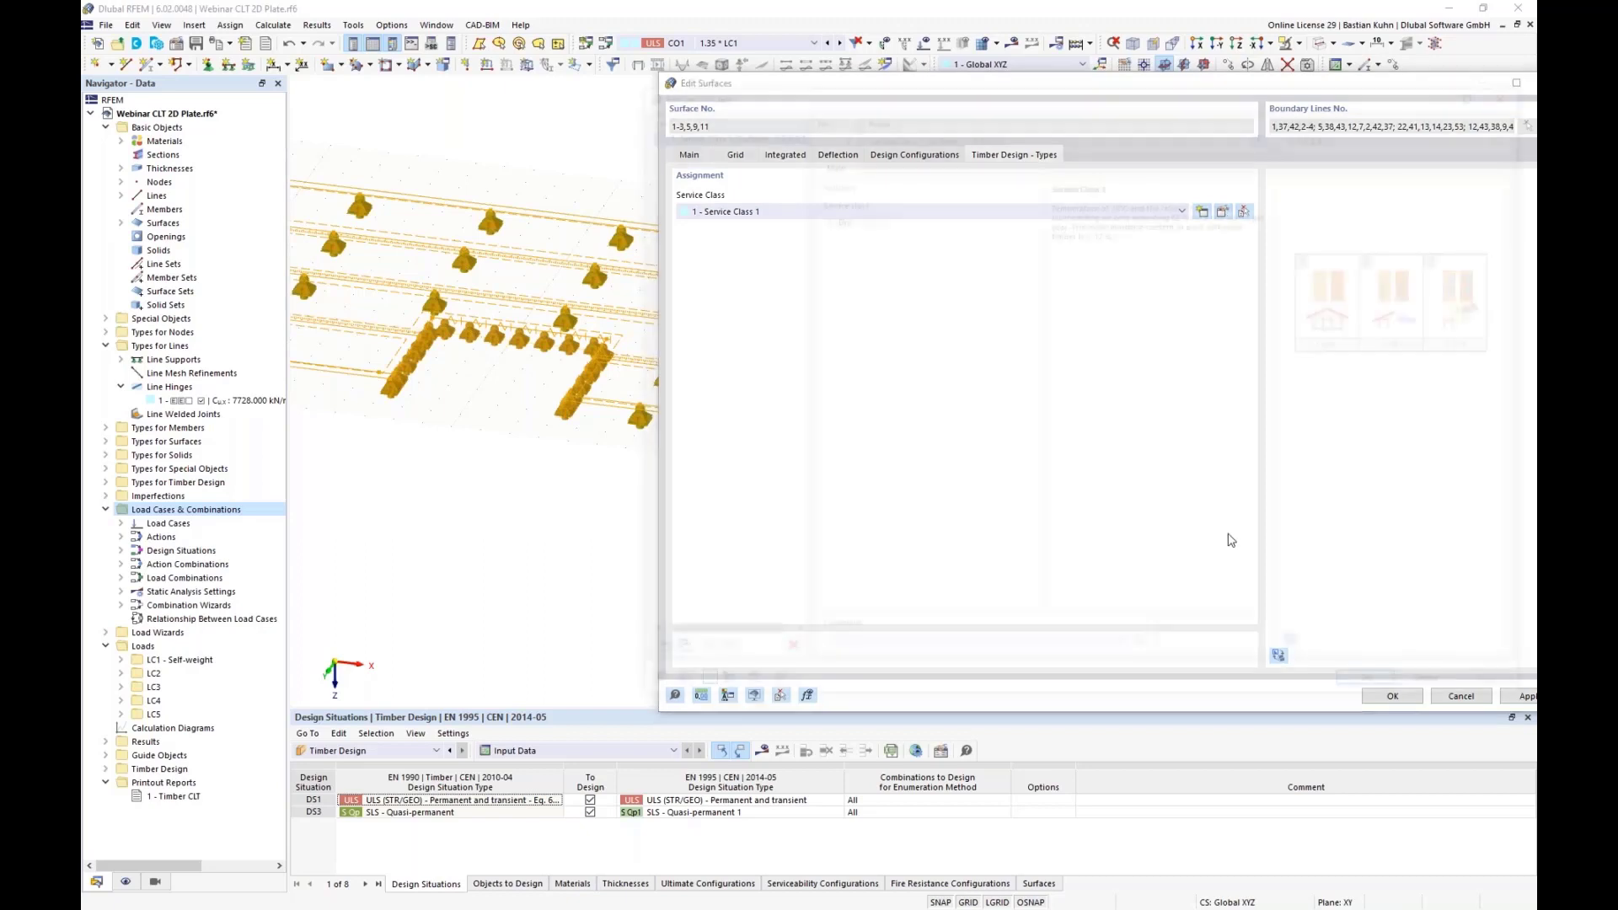
left_click(880, 216)
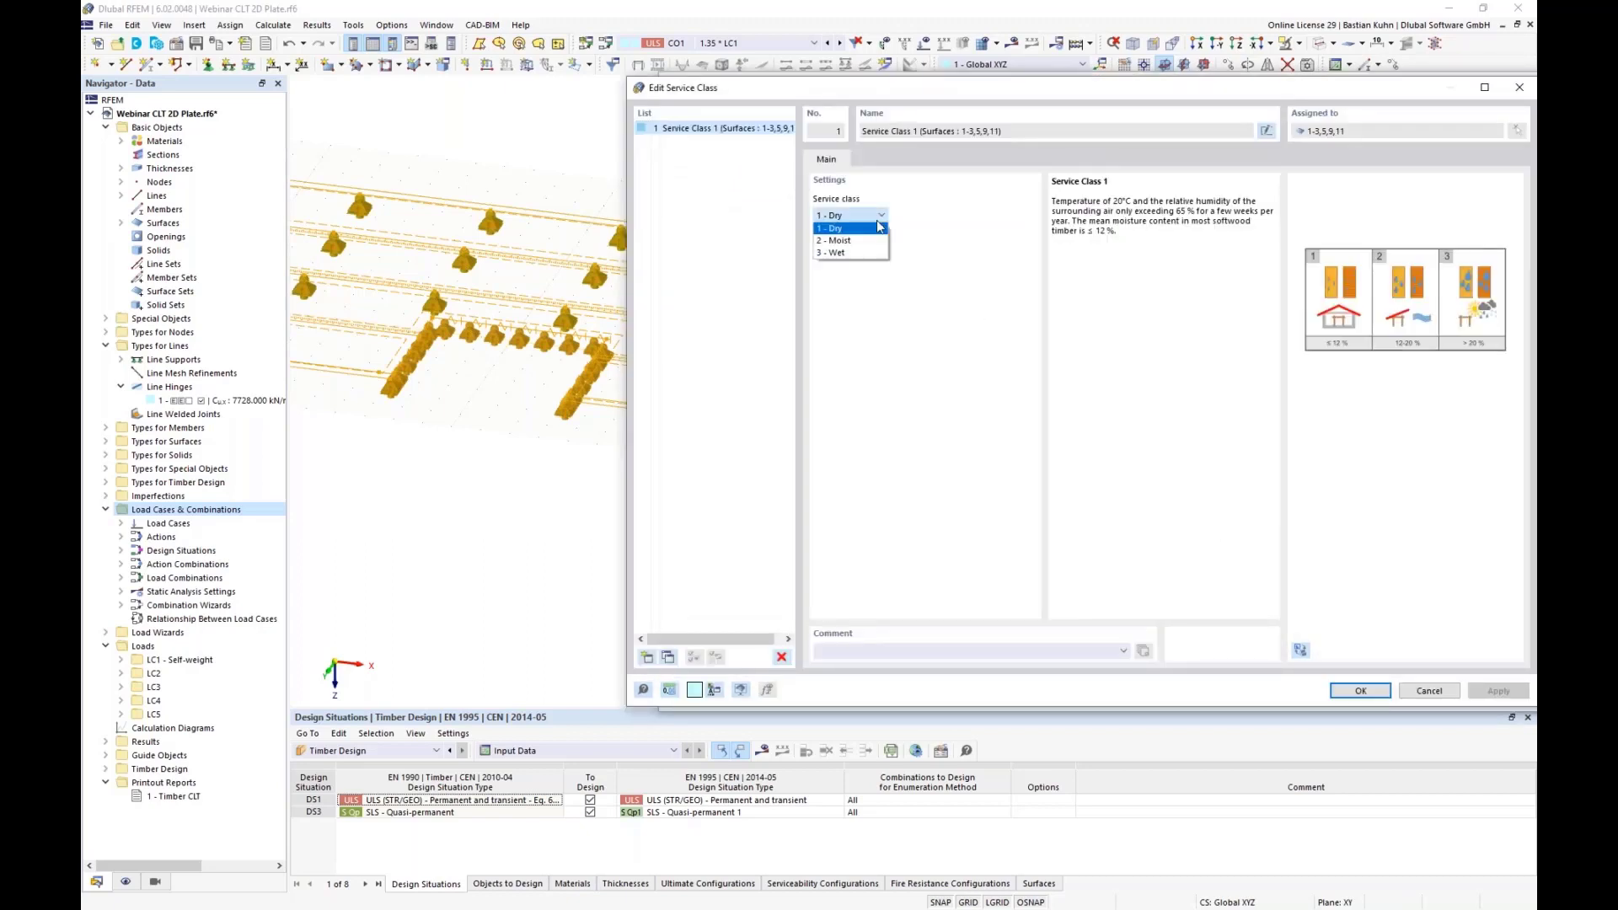
left_click(1003, 252)
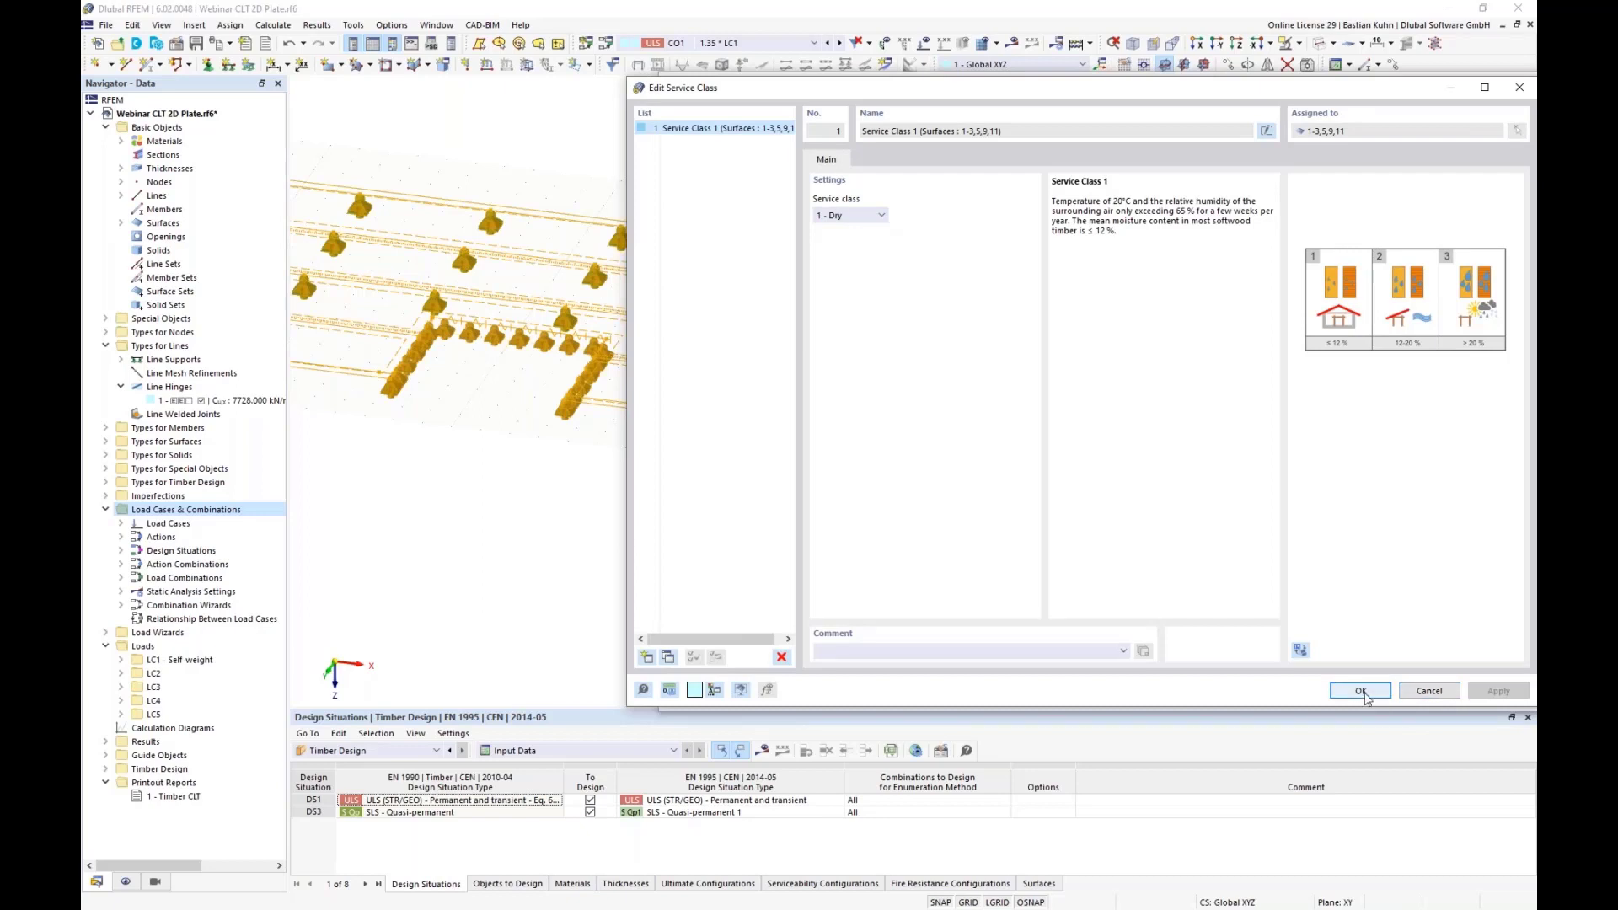
left_click(1361, 692)
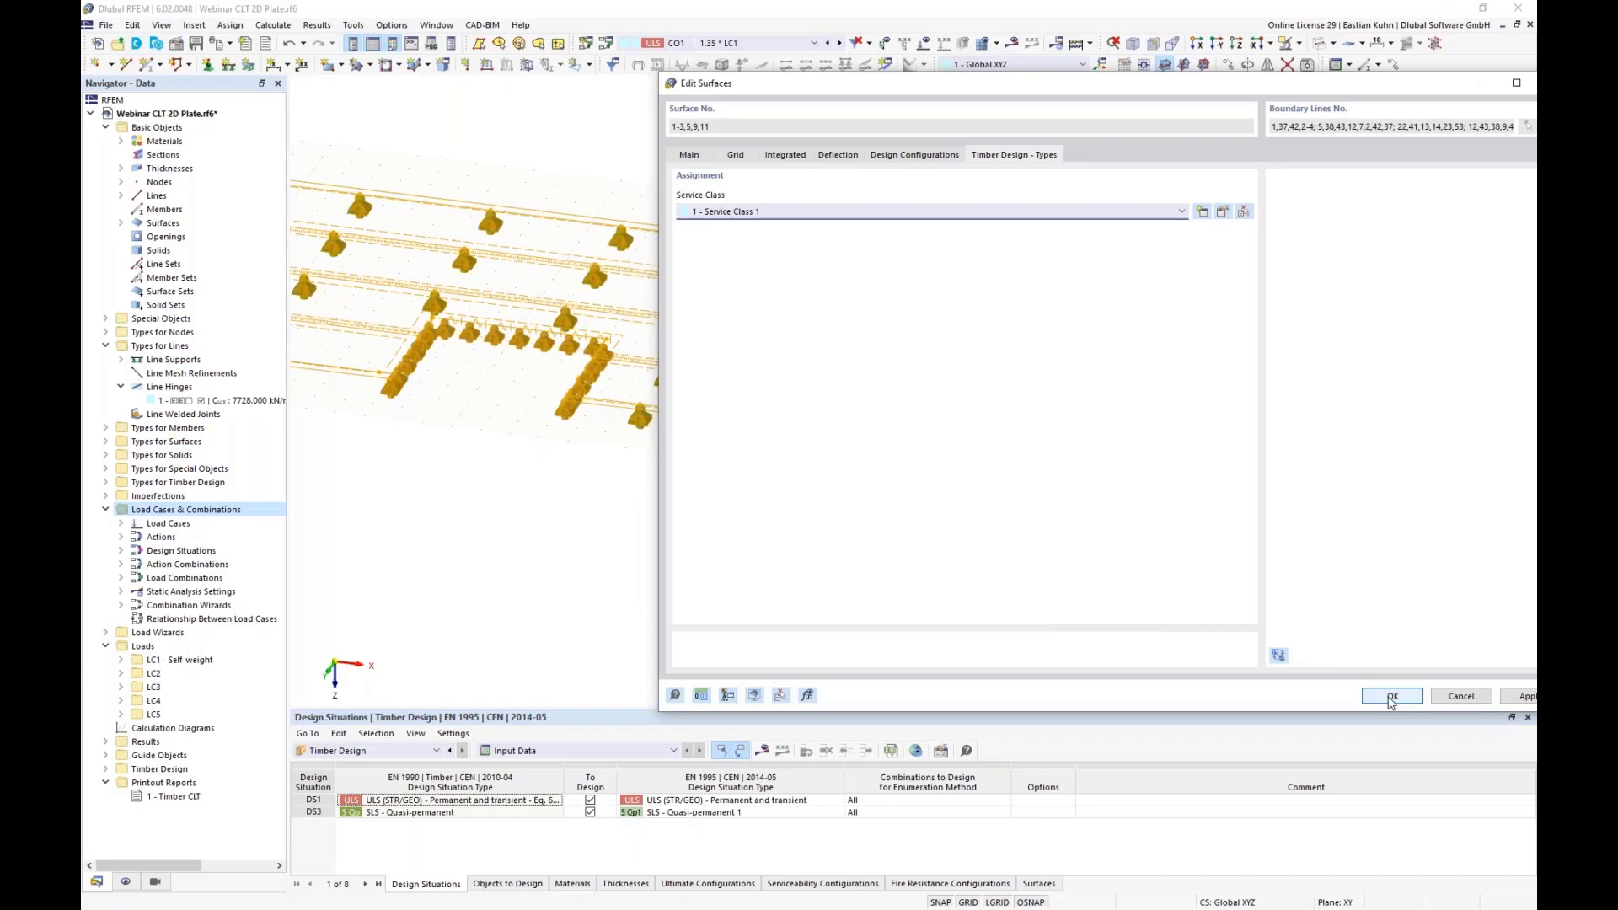
left_click(1392, 698)
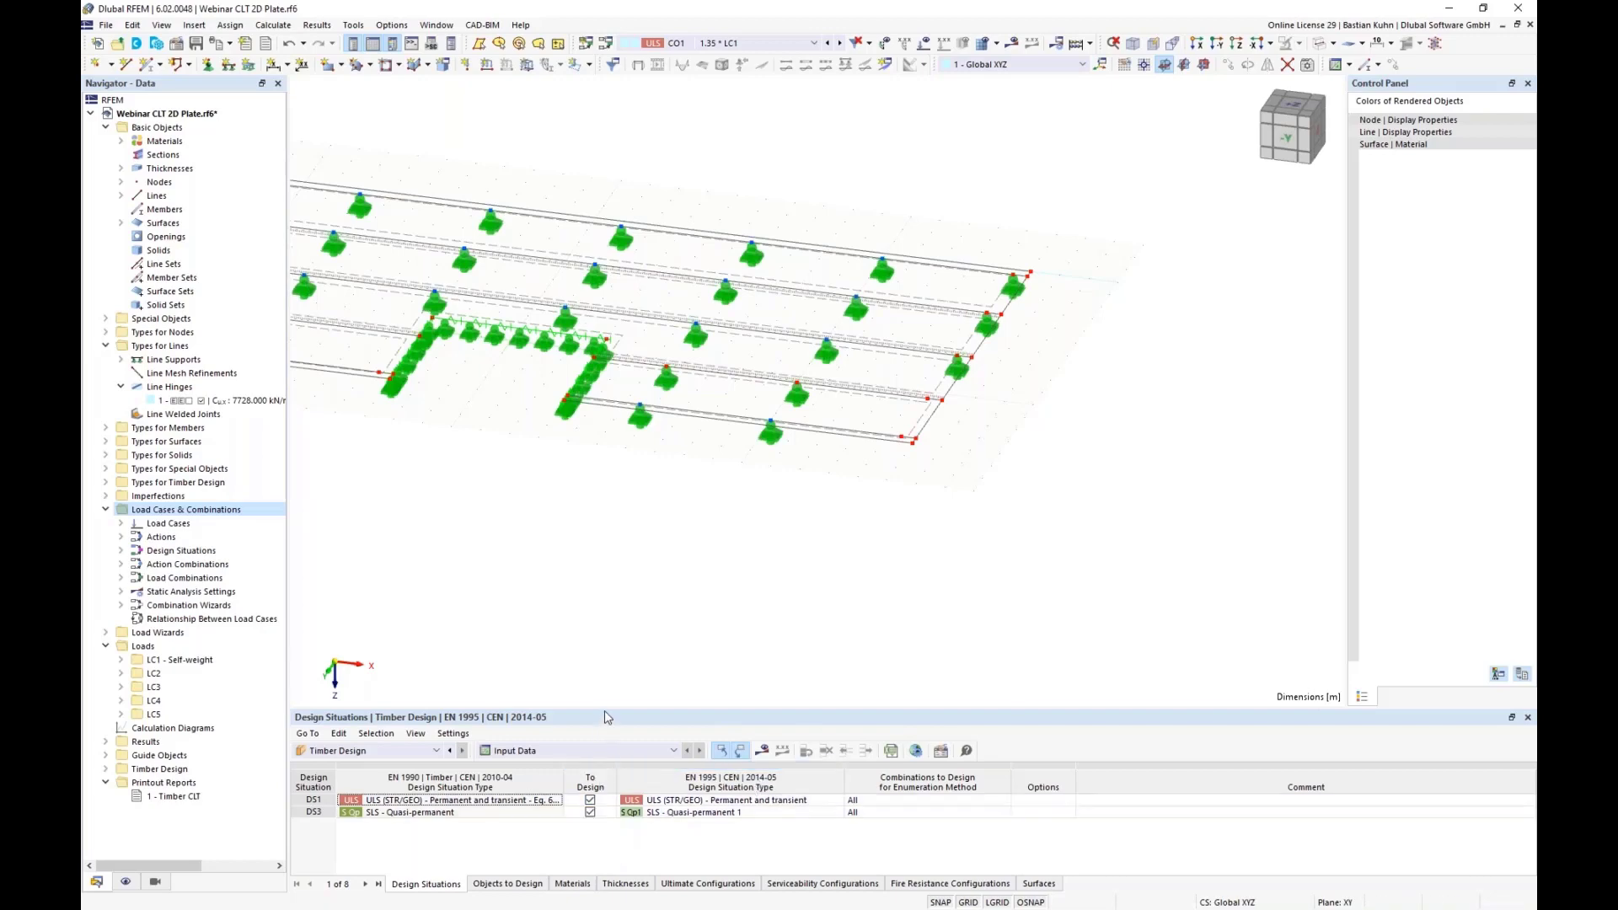
Exclude the SLS quasi-permanent design situation DS3 from the timber design and run the timber design calculation
left_click_drag(605, 707, 645, 406)
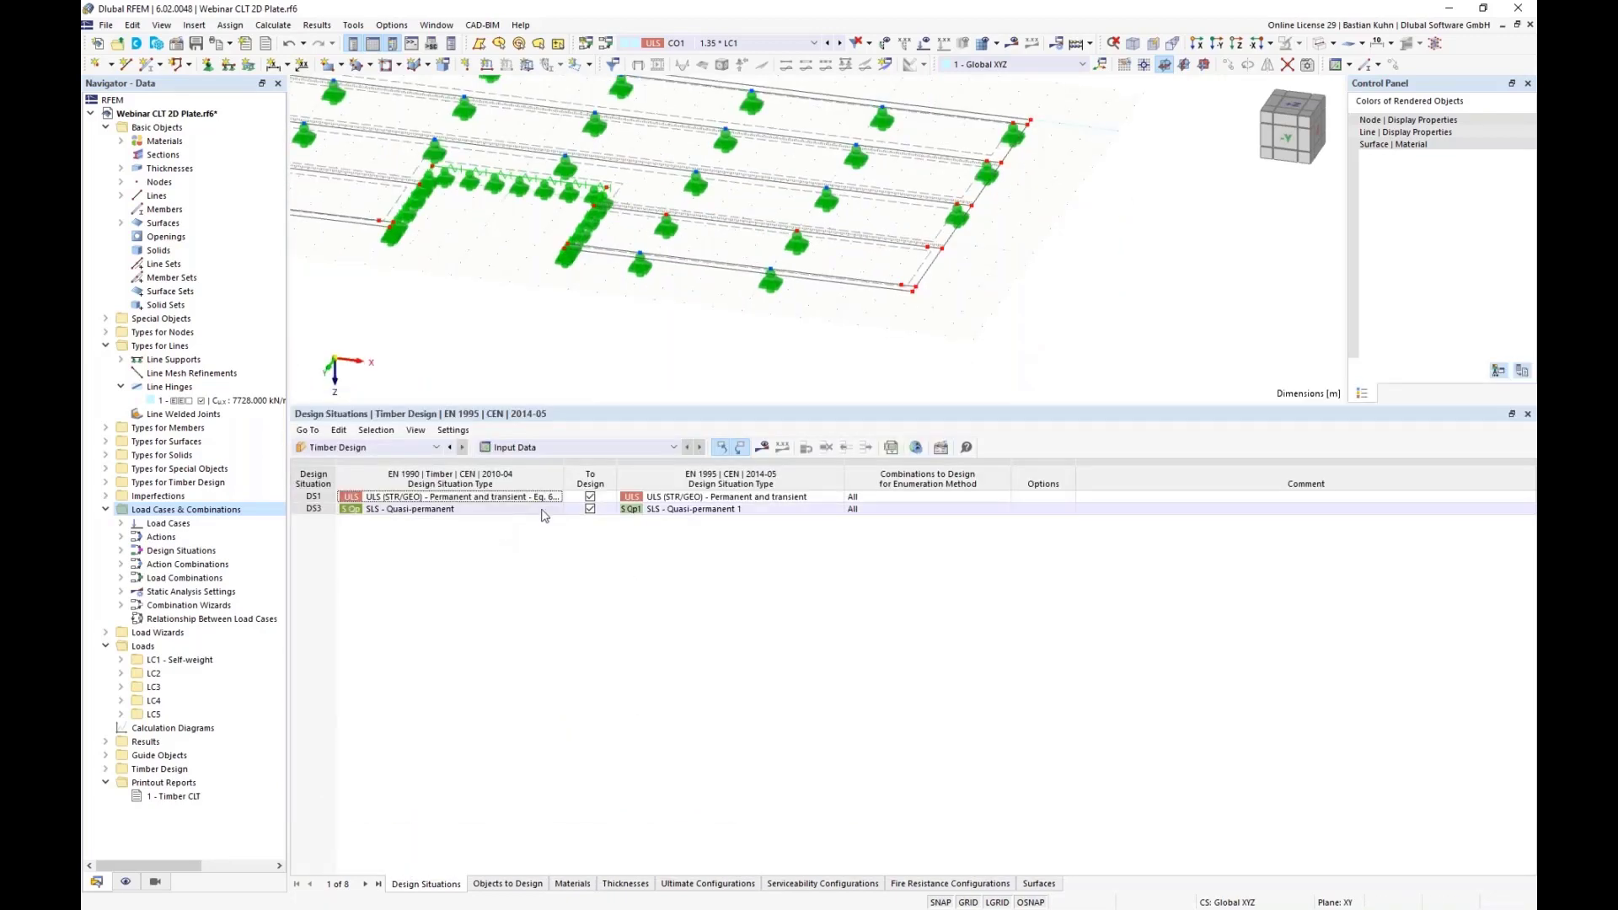
left_click(590, 510)
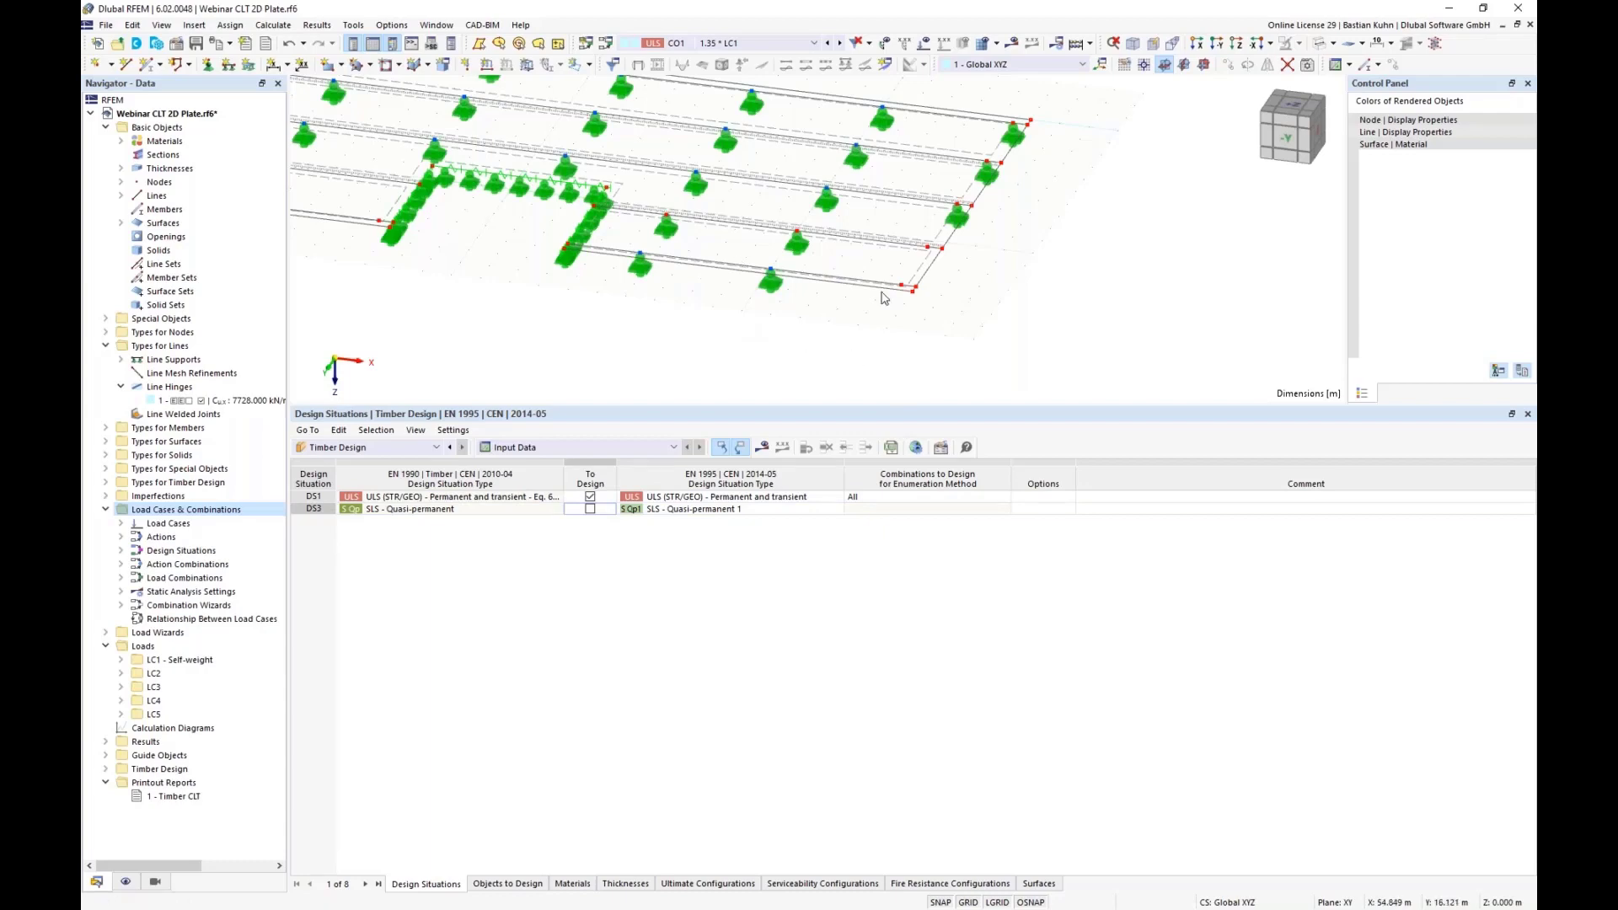
scroll(884, 297, "up", 2)
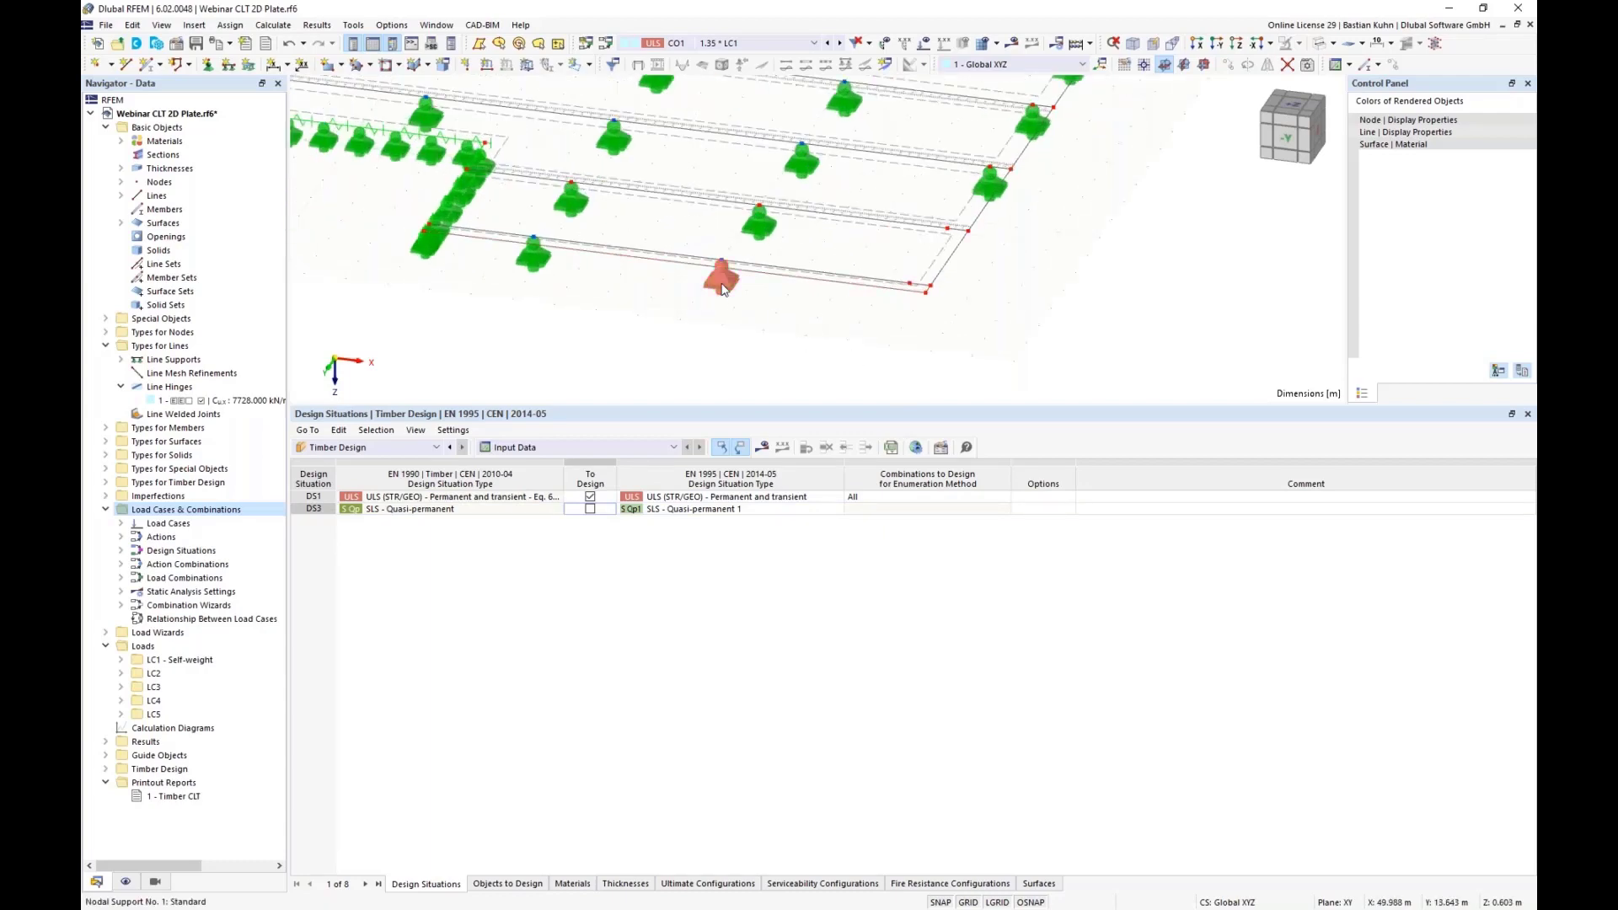
left_click_drag(725, 285, 947, 229, "ctrl")
left_click(1036, 308)
scroll(1035, 308, "down", 5)
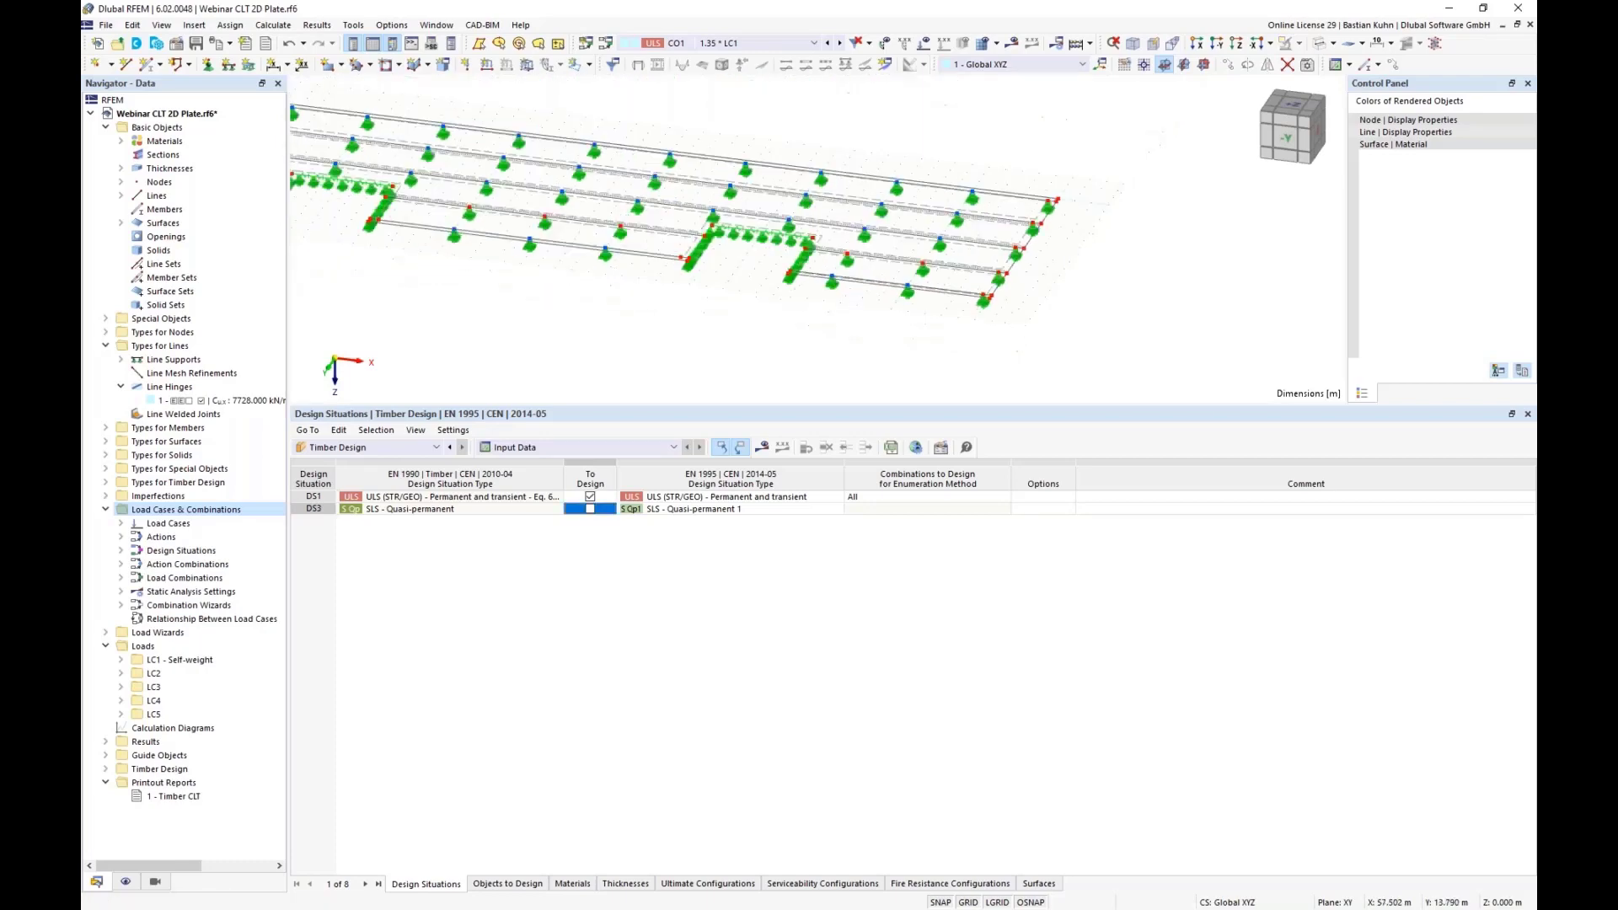
middle_click_drag(528, 286, 568, 292)
scroll(587, 257, "up", 3)
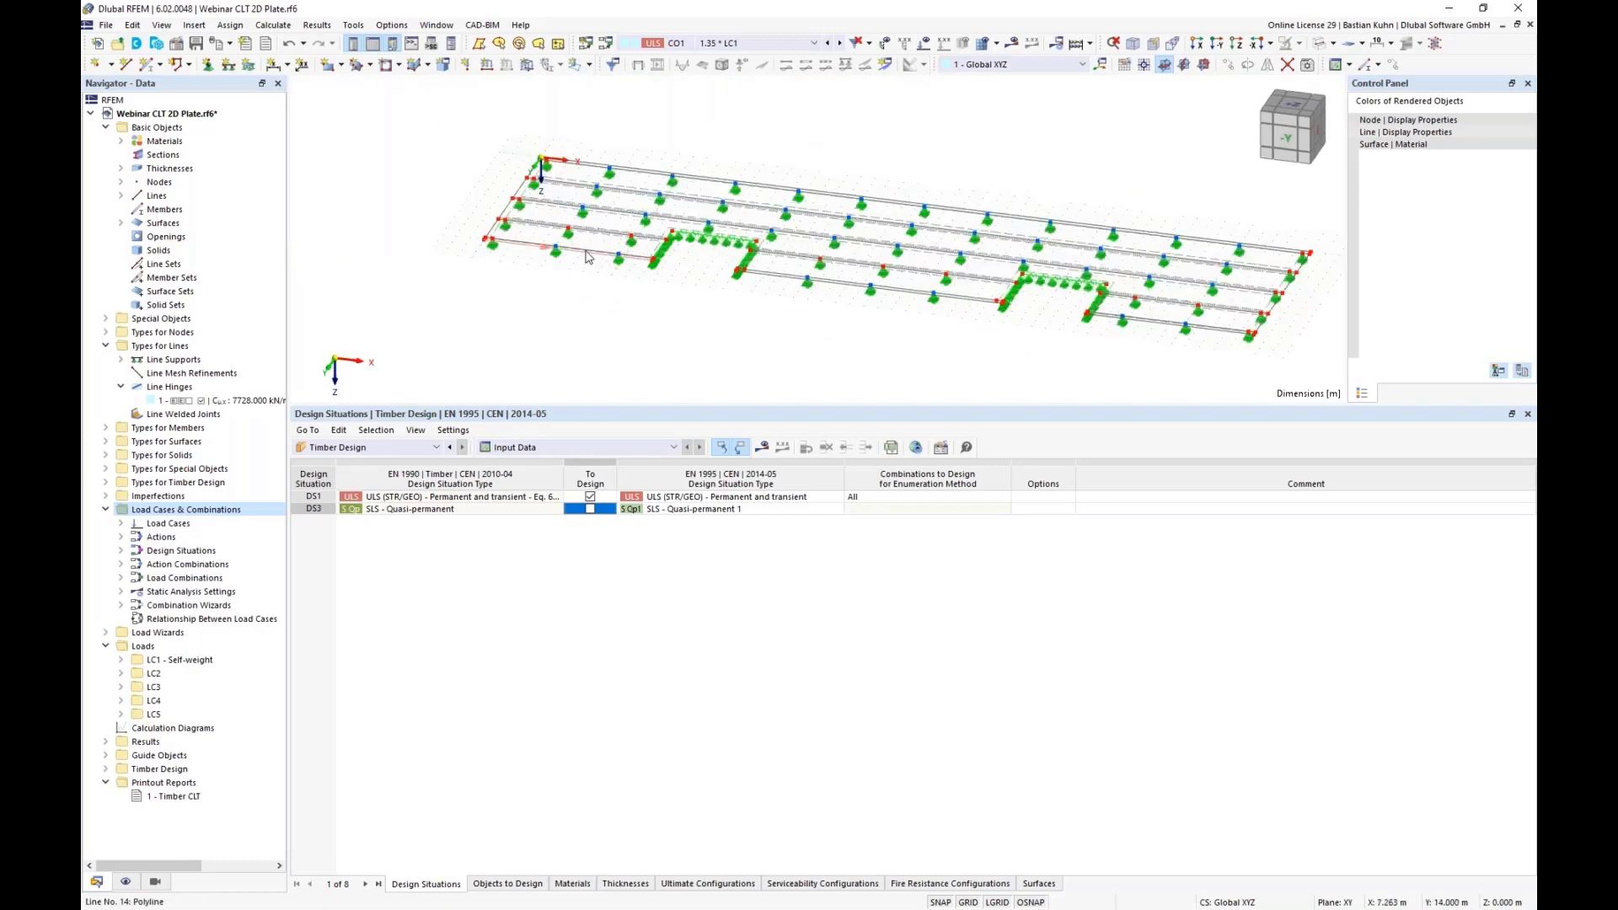
scroll(836, 311, "down", 2)
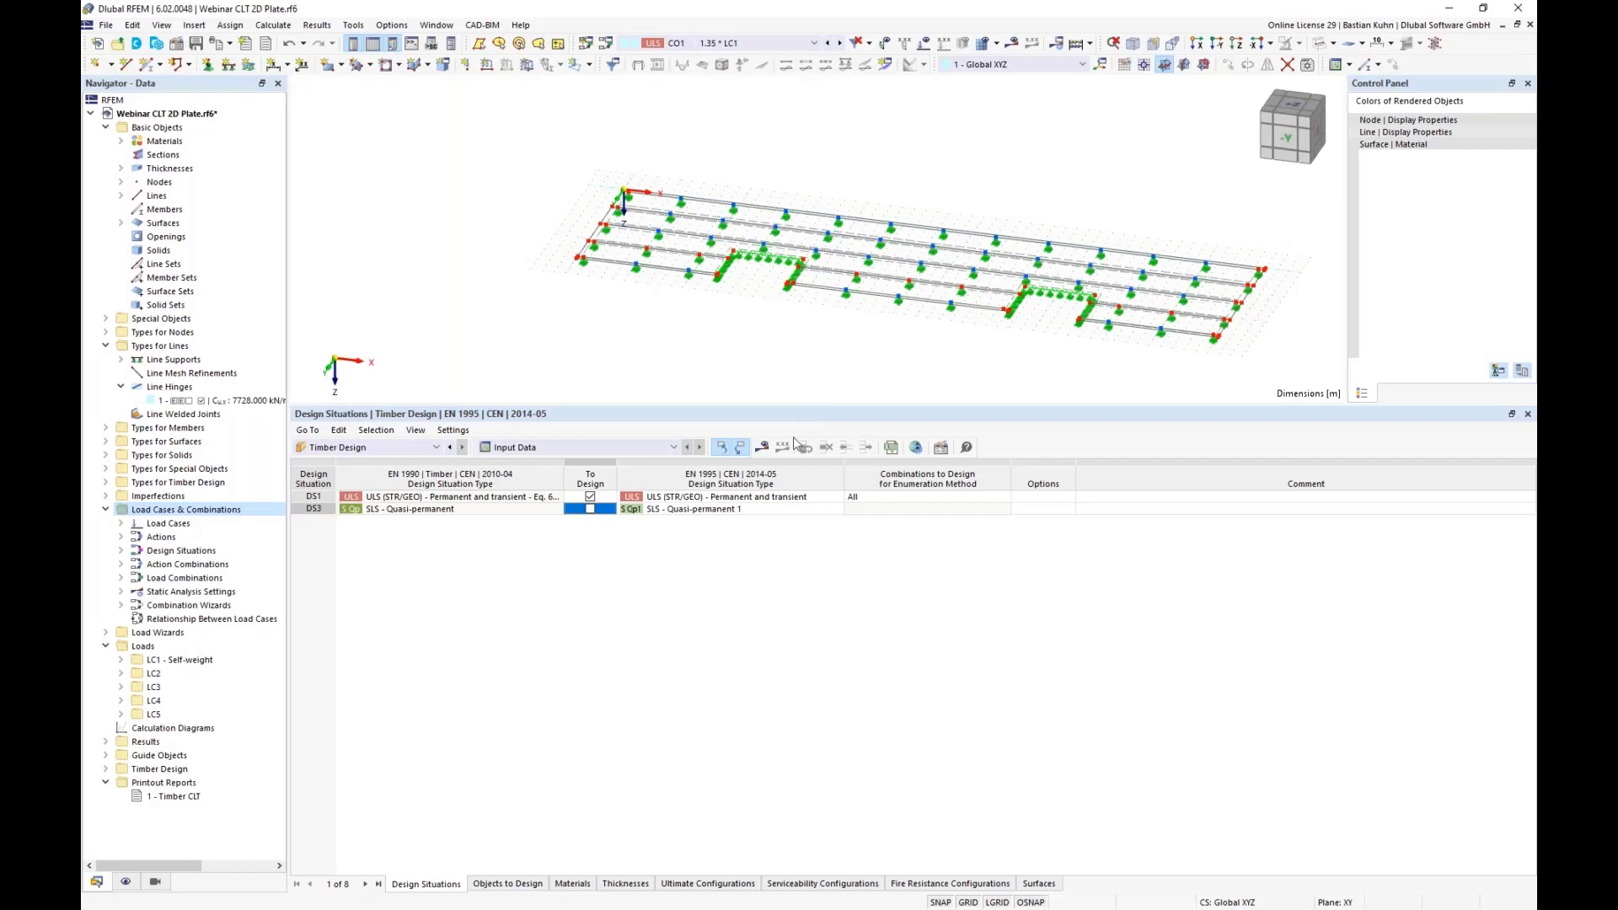
left_click(763, 449)
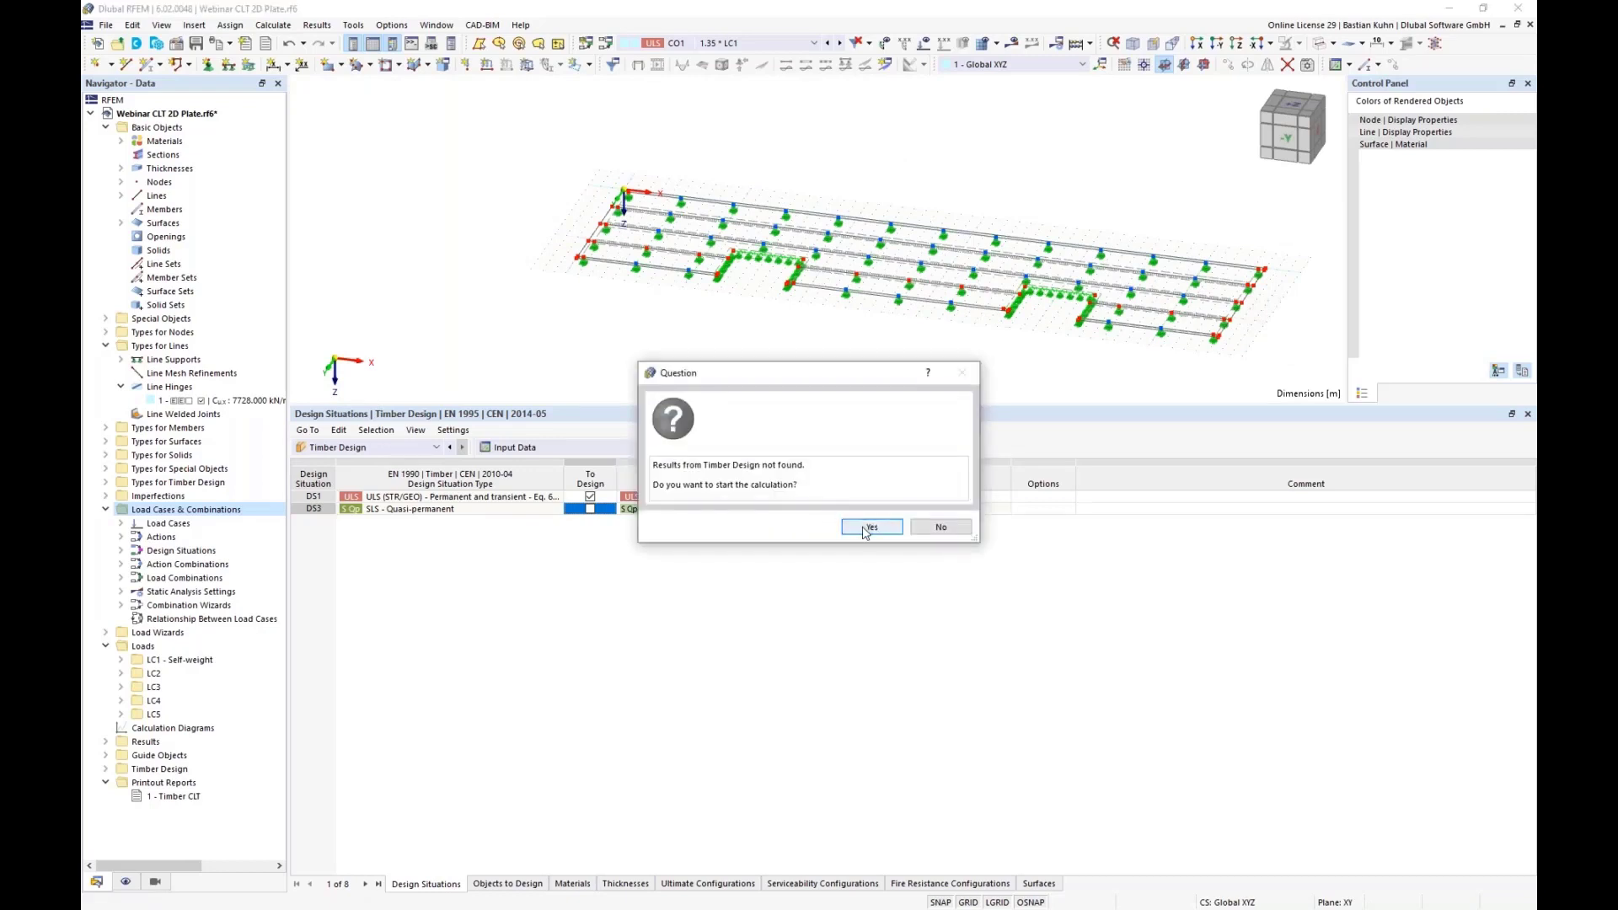
left_click(868, 527)
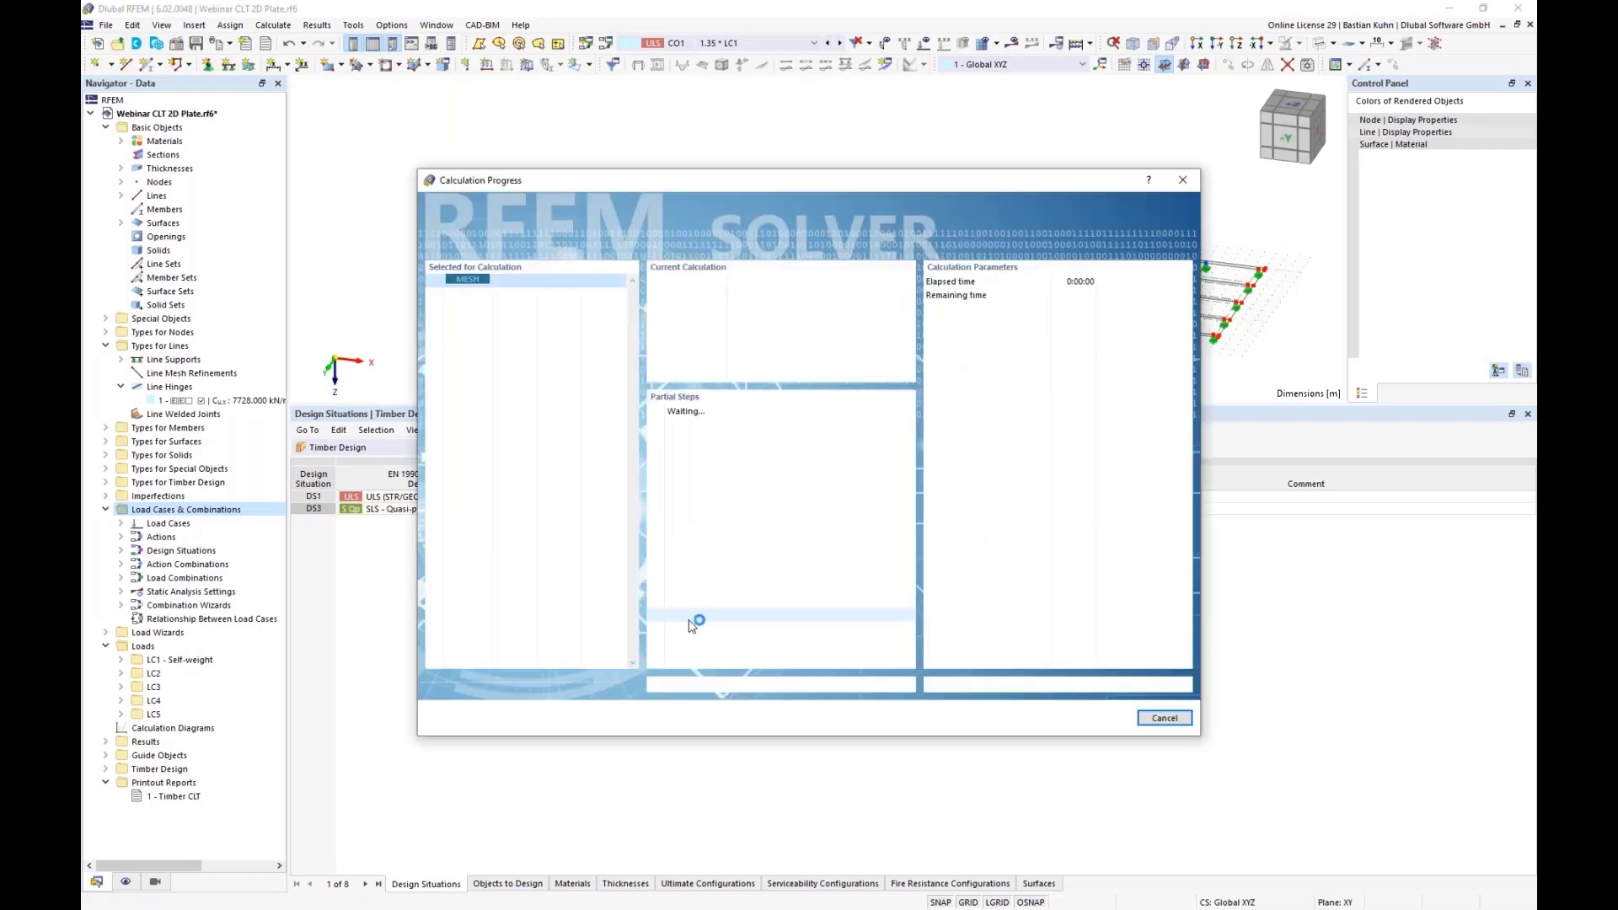
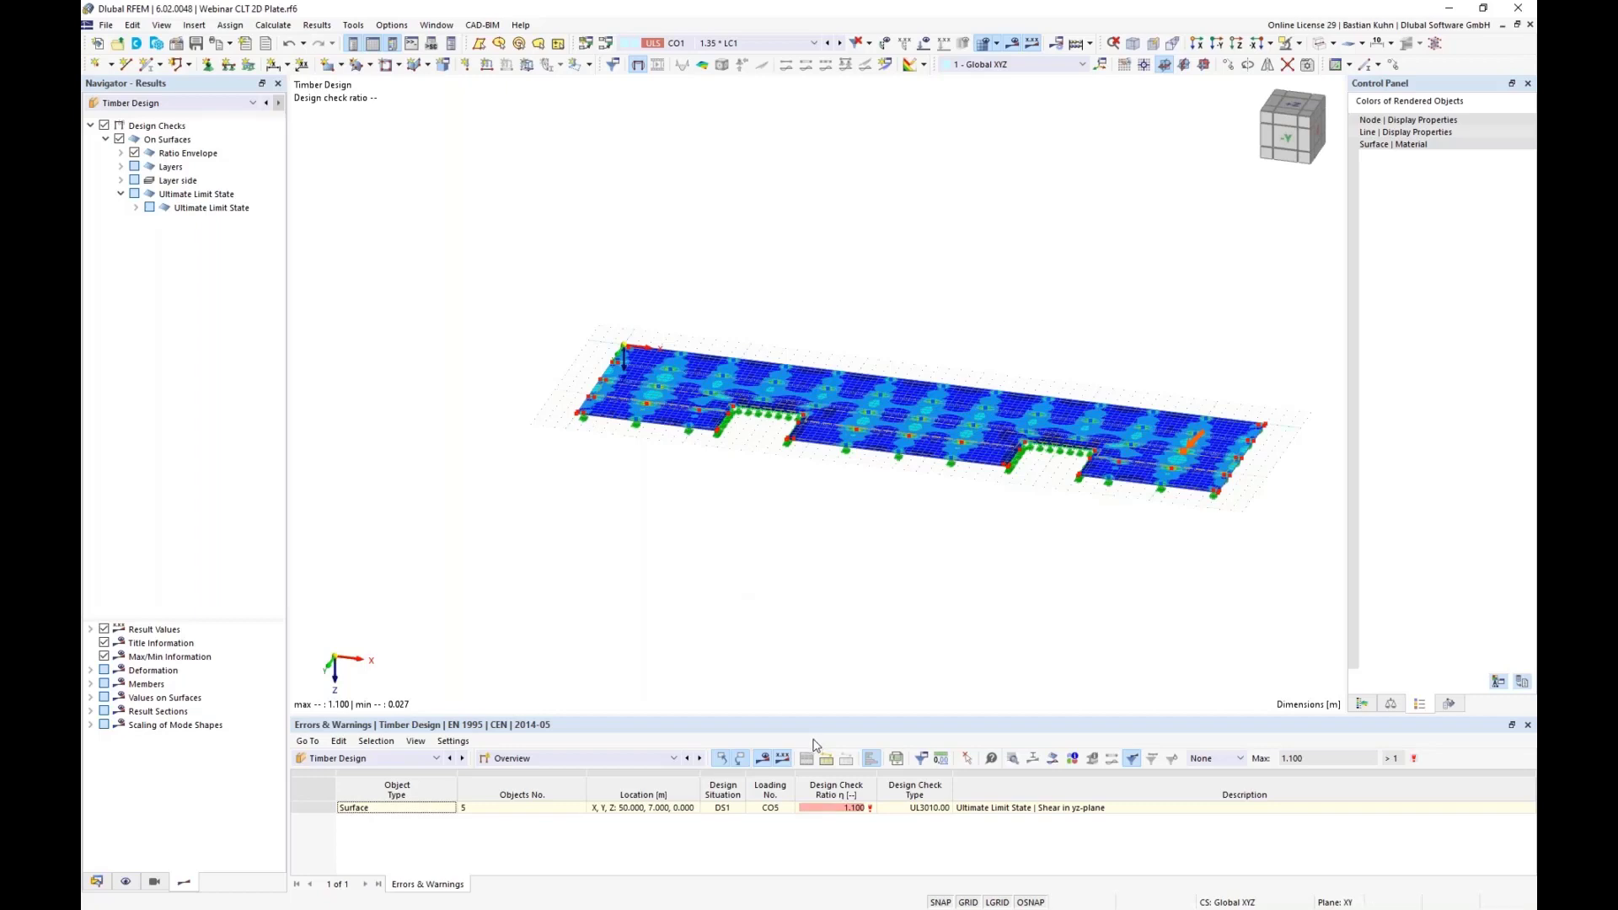
Show the design ratios on surfaces by design situation and locate the governing shear in yz-plane check in the model
left_click_drag(814, 723, 795, 460)
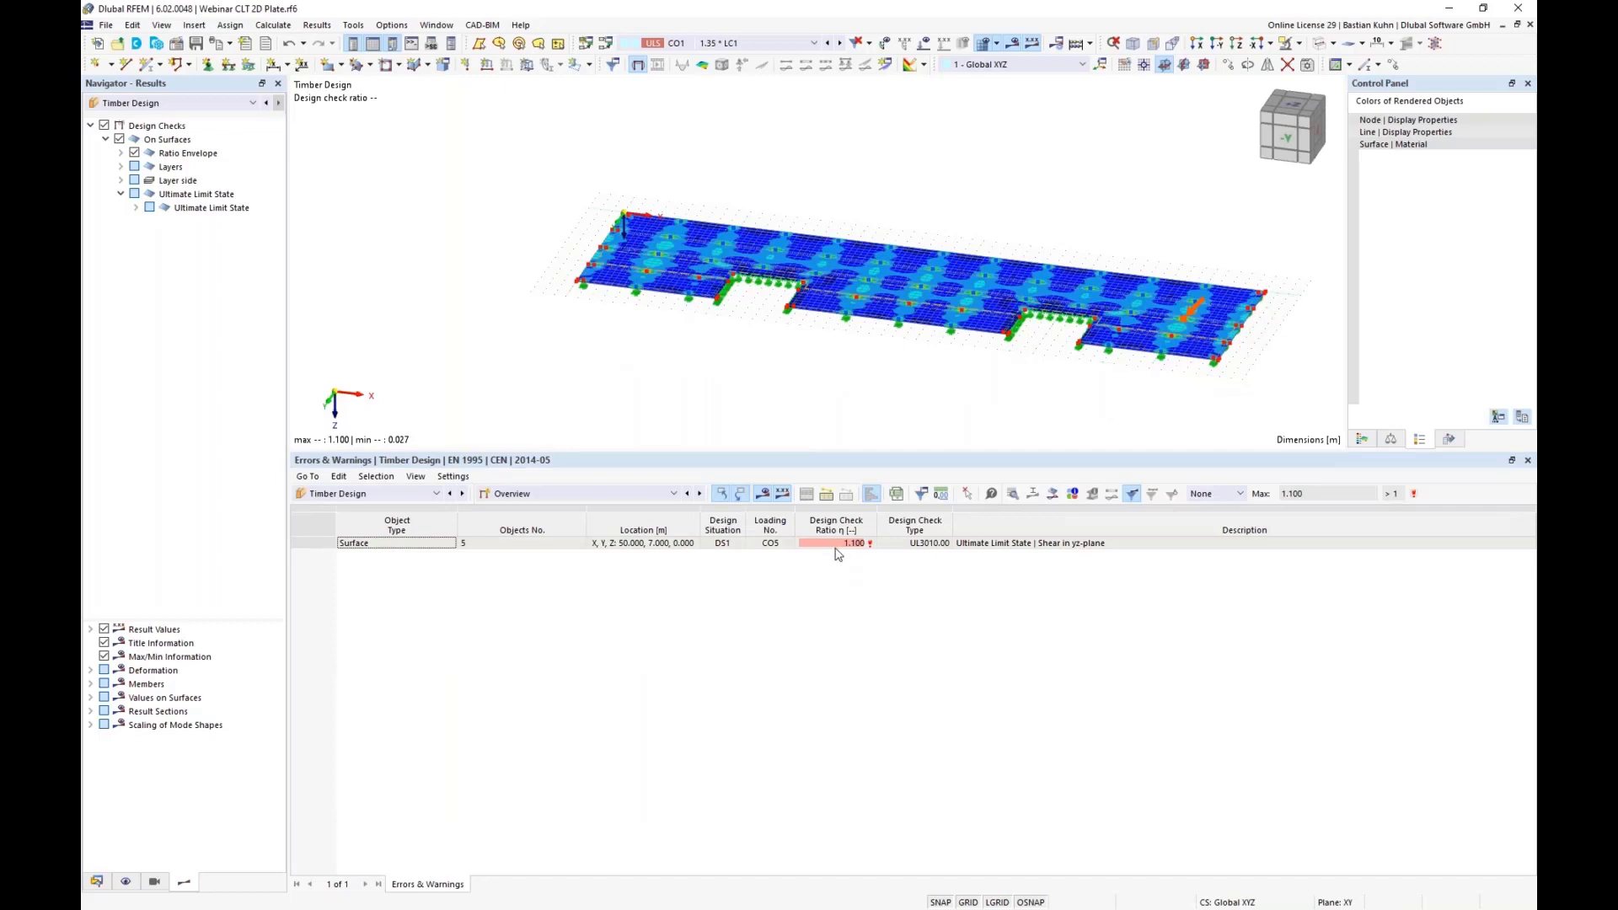
left_click(1060, 546)
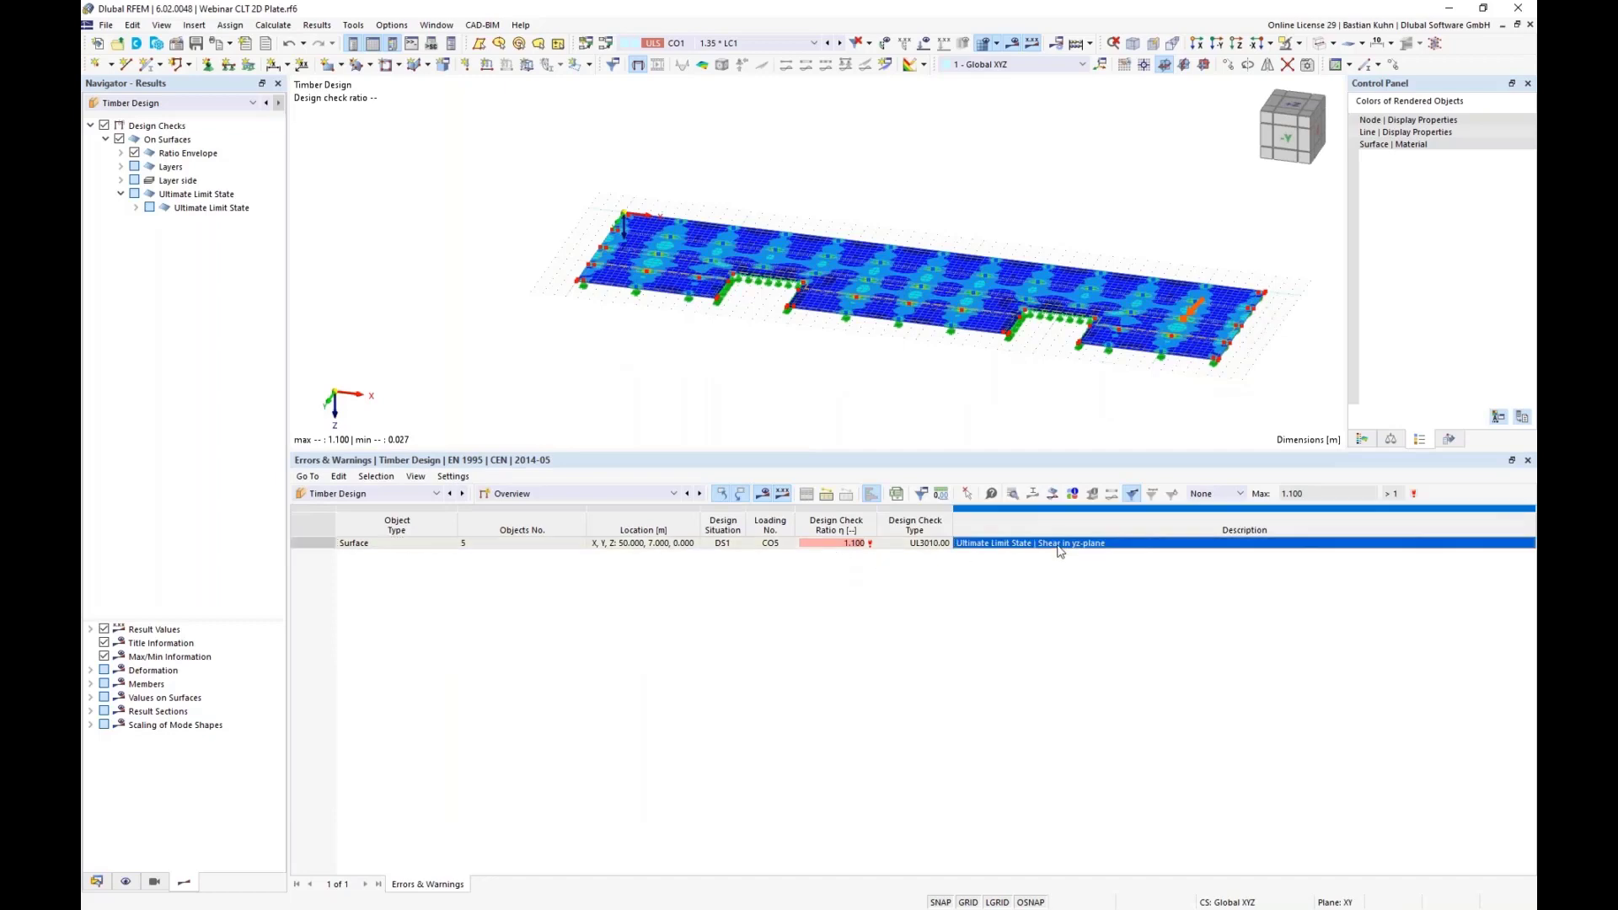
left_click(699, 494)
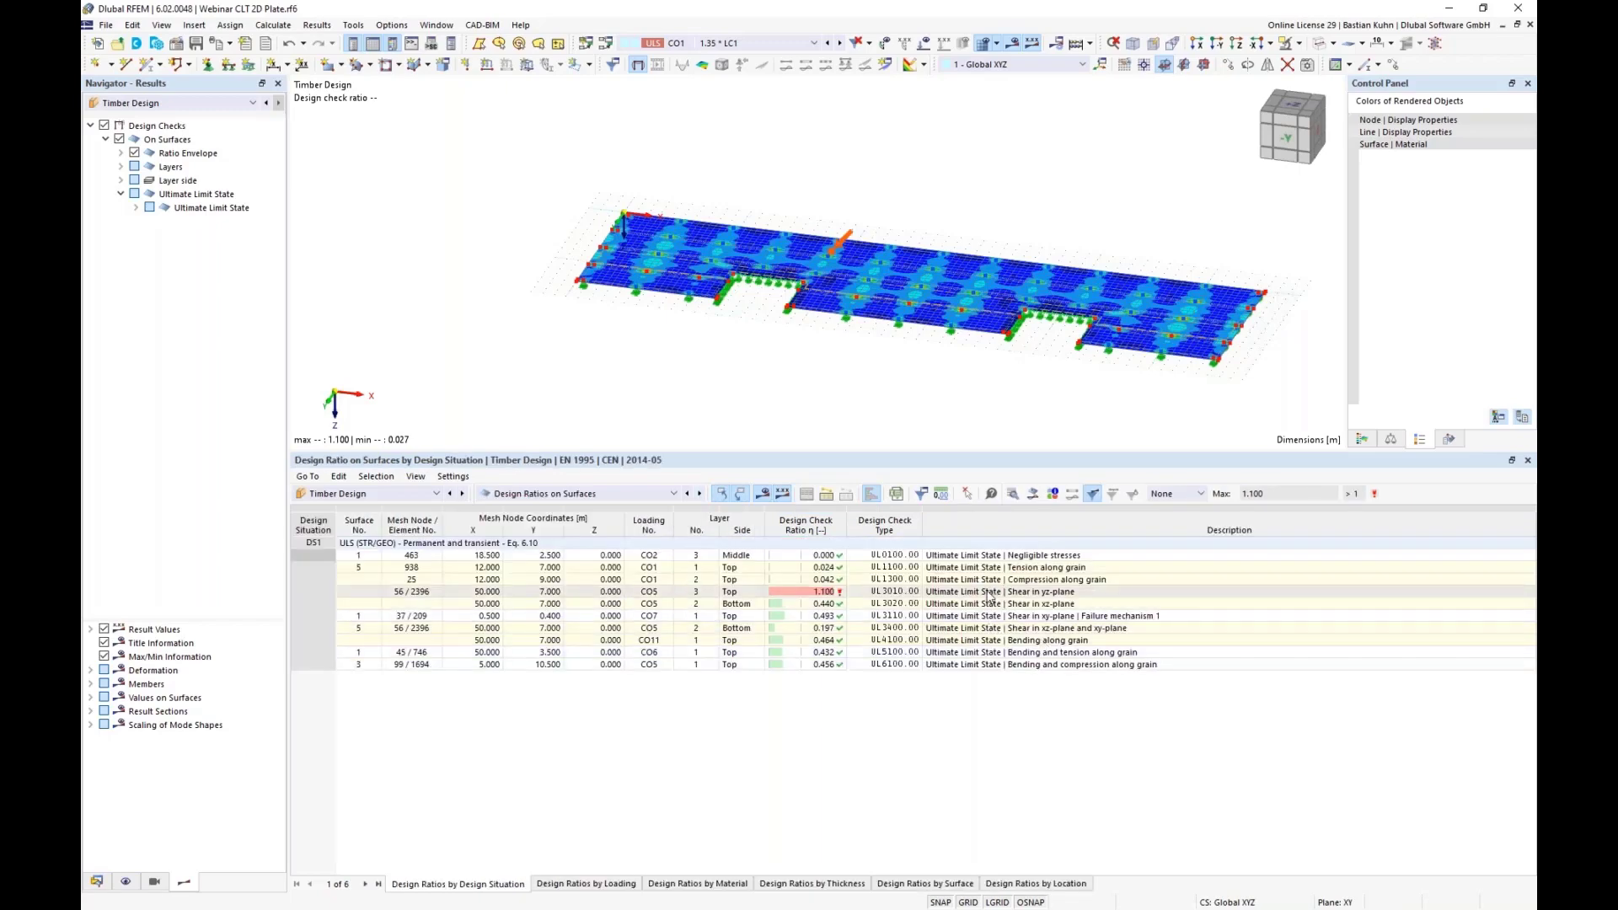
left_click(989, 593)
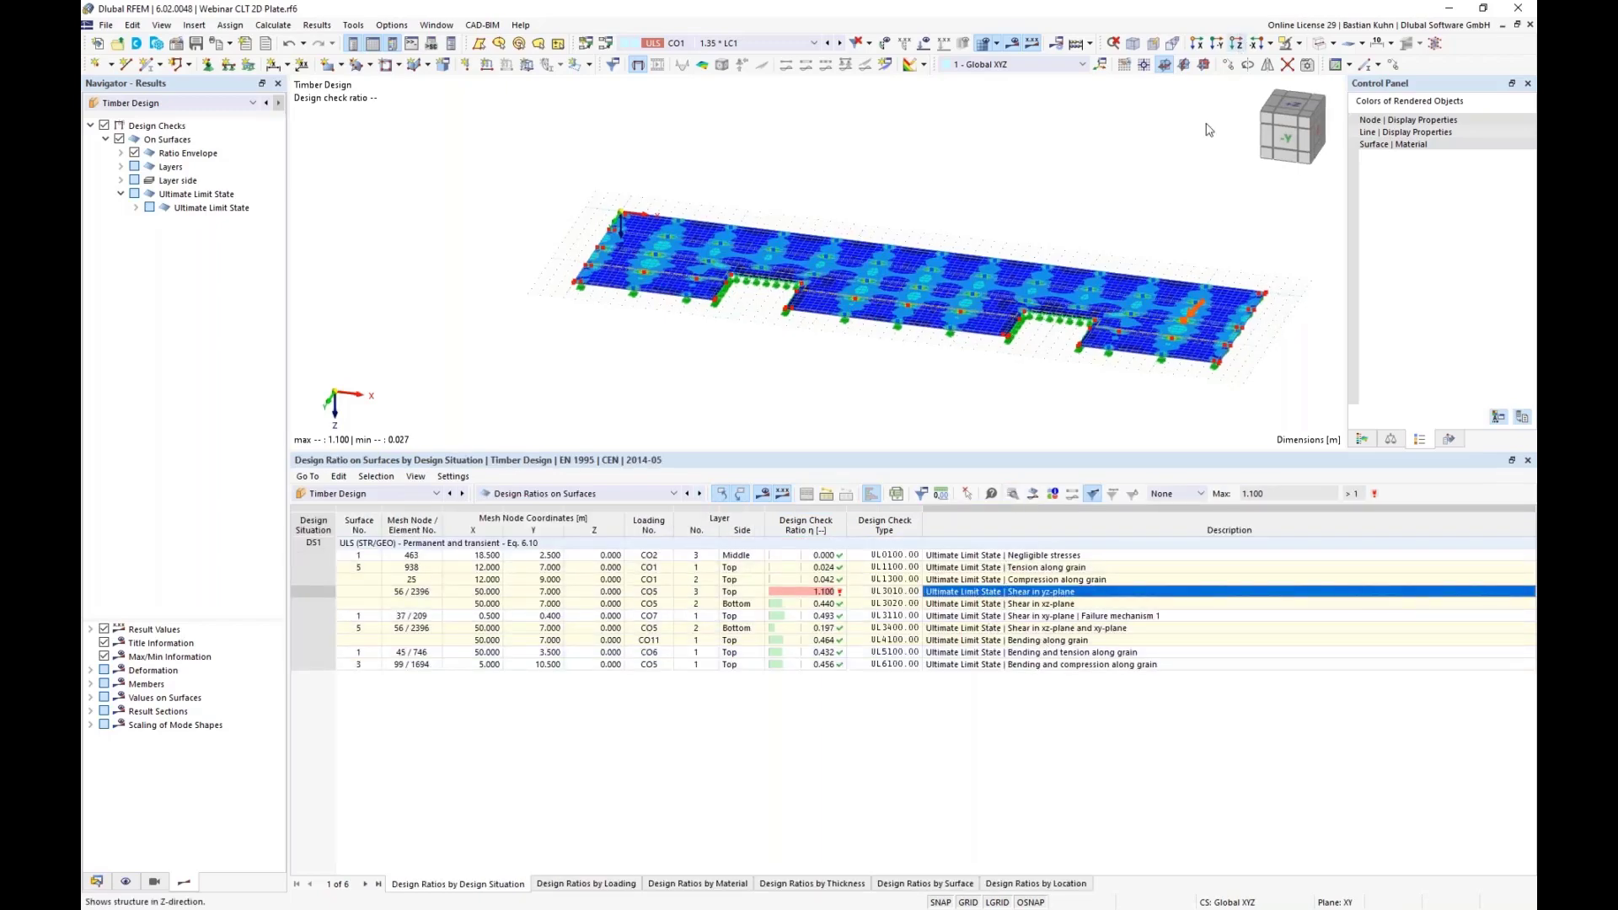
View the plate in the Z-direction and hide the nodal supports to expose the design ratio peak at the governing support
scroll(1219, 263, "up", 5)
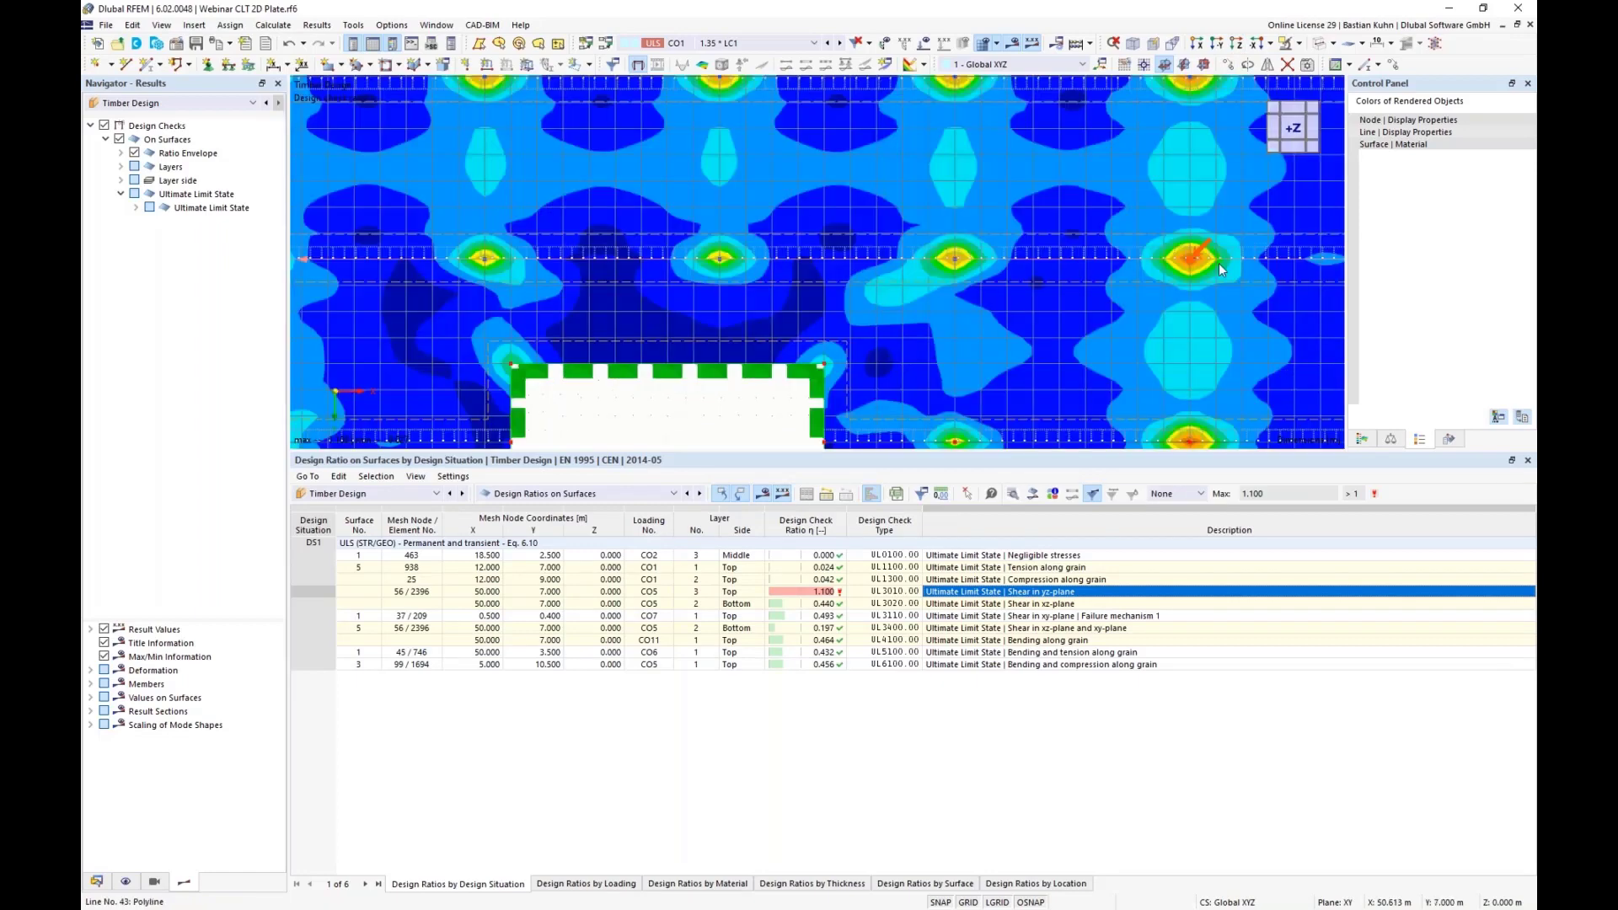
scroll(1218, 262, "up", 5)
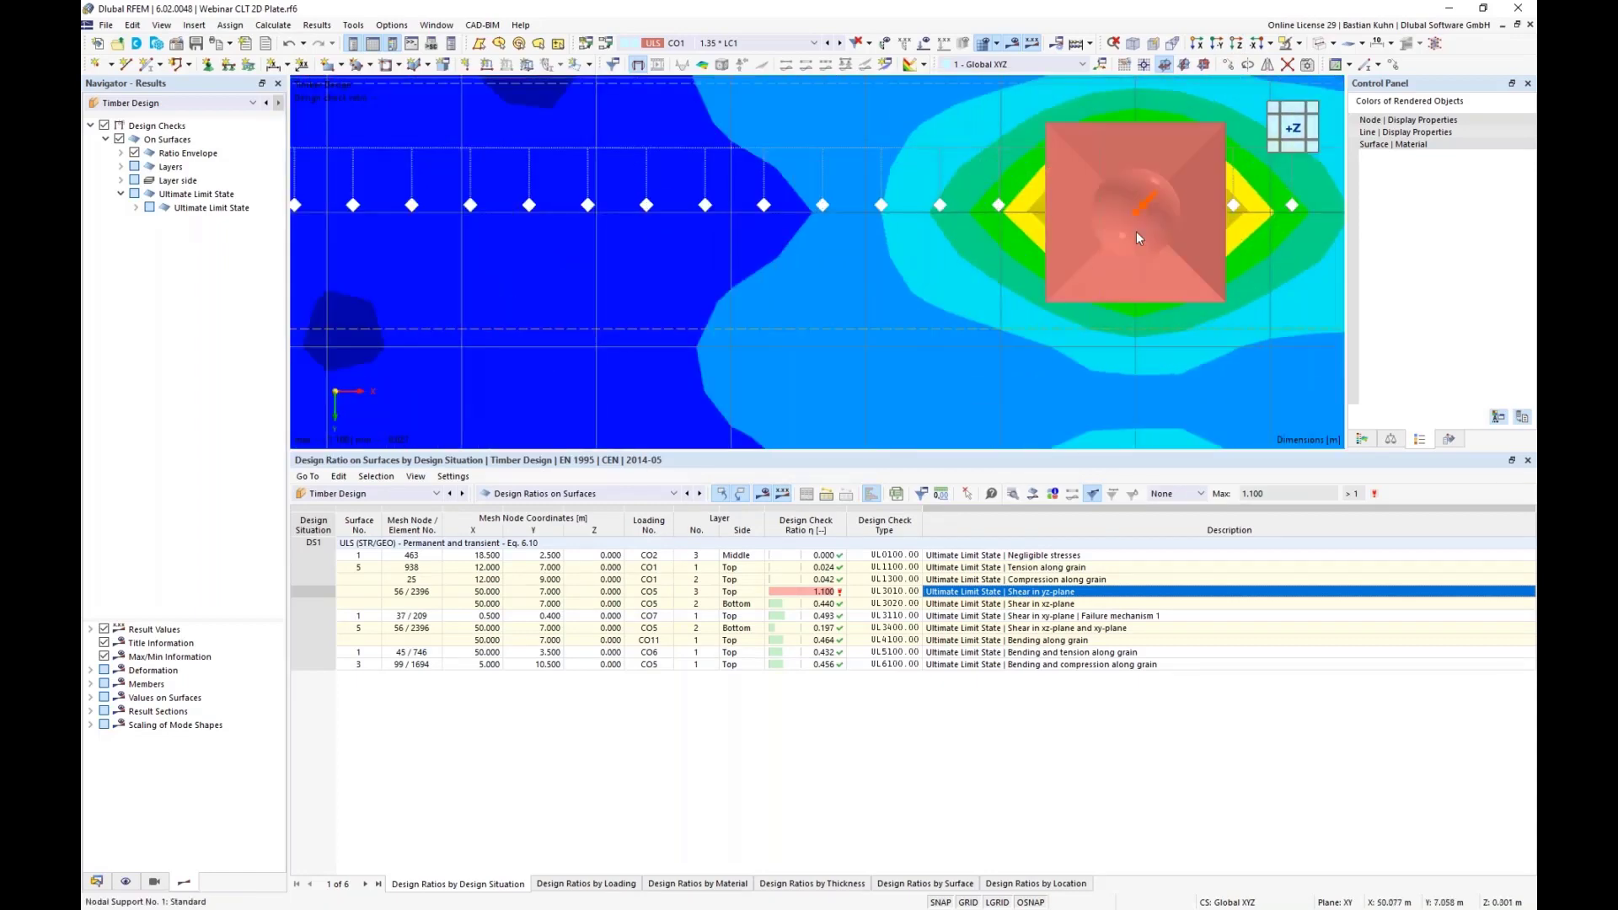
left_click(126, 881)
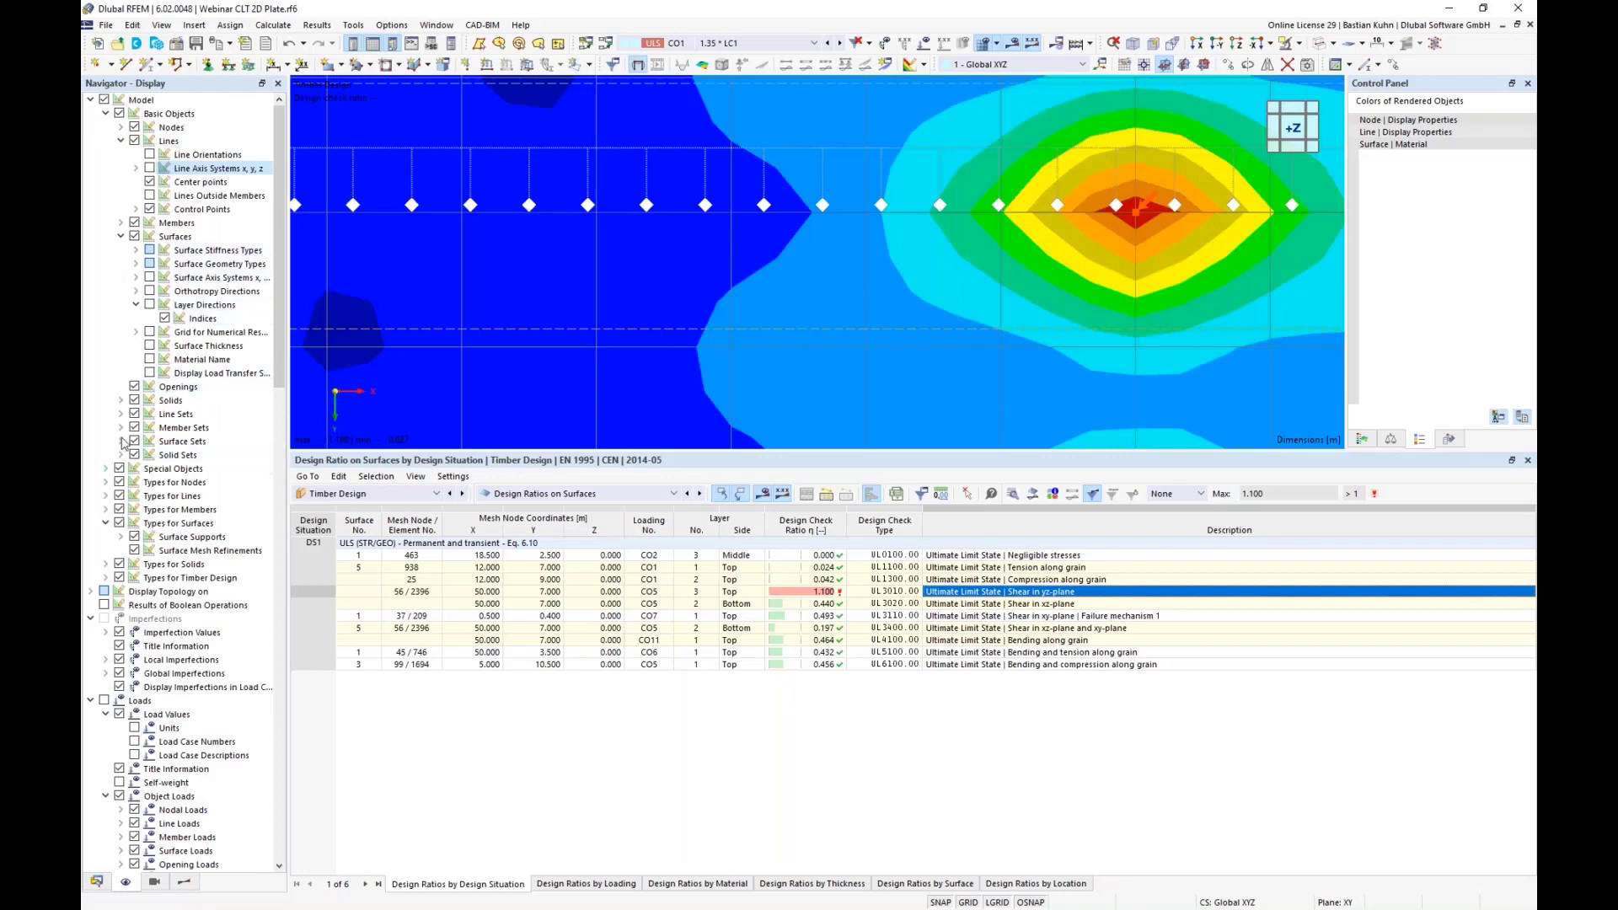
left_click(106, 484)
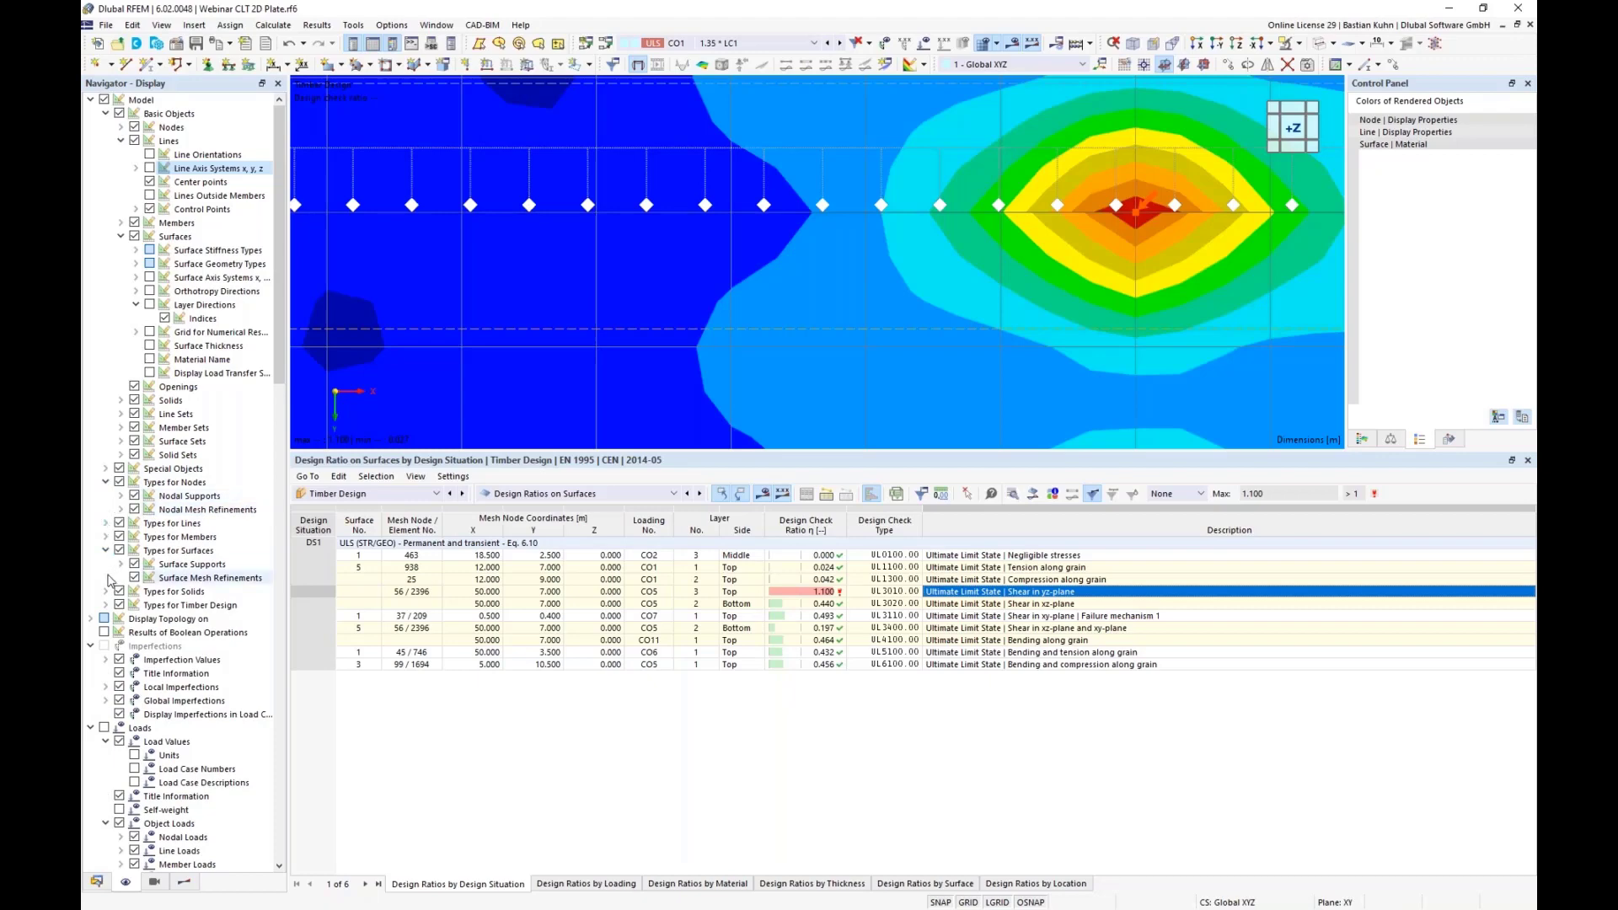
left_click(134, 497)
scroll(825, 250, "down", 4)
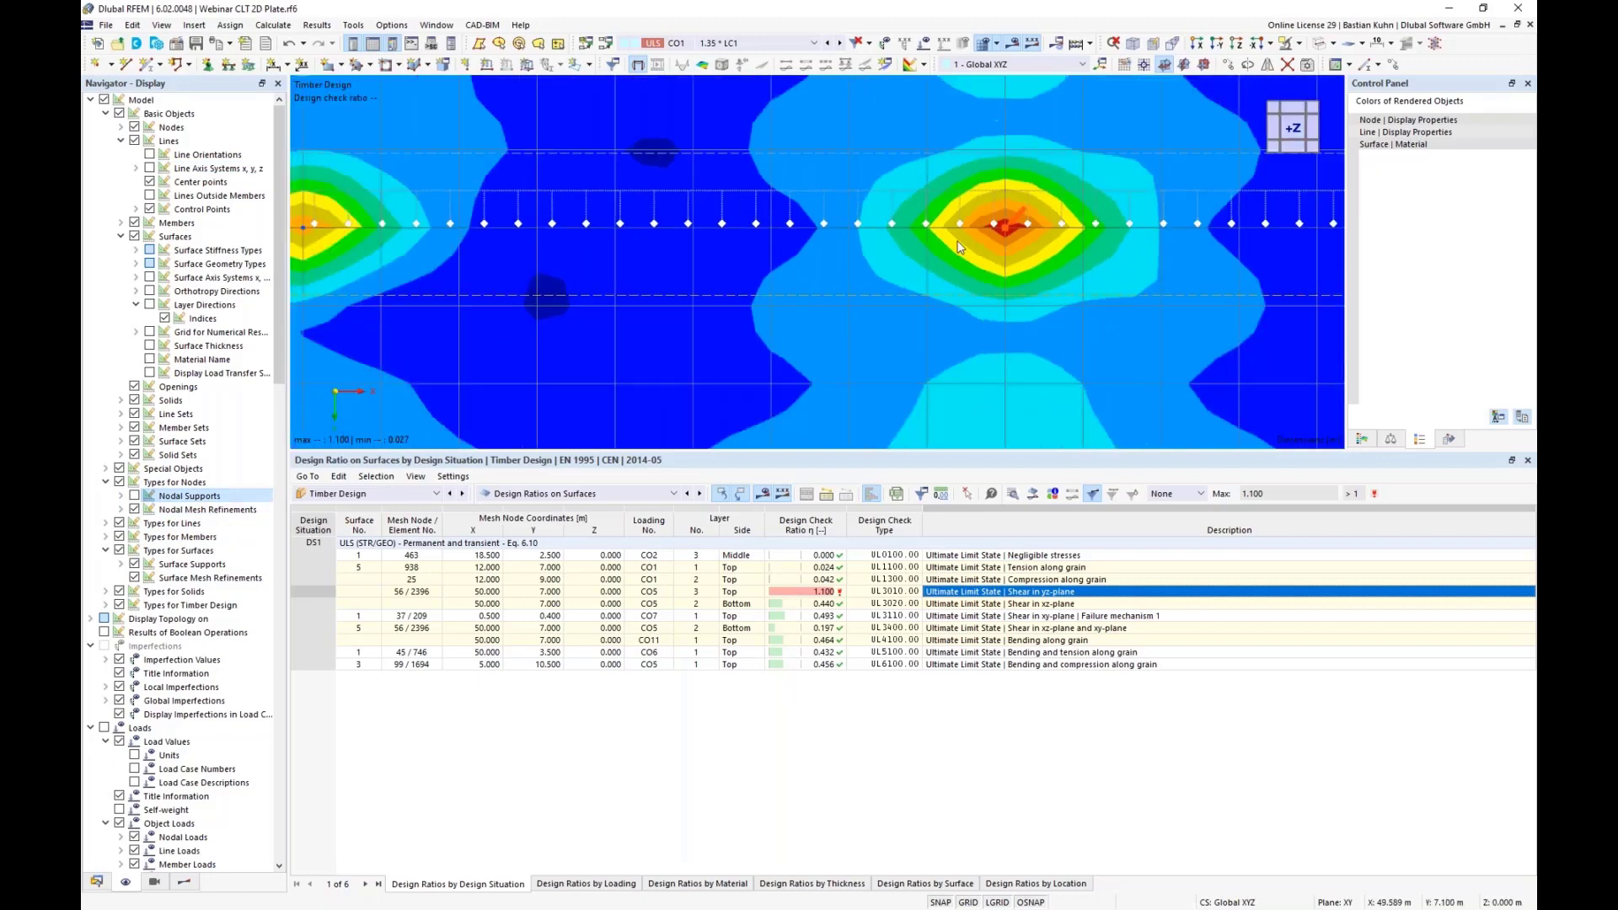
scroll(1011, 234, "down", 2)
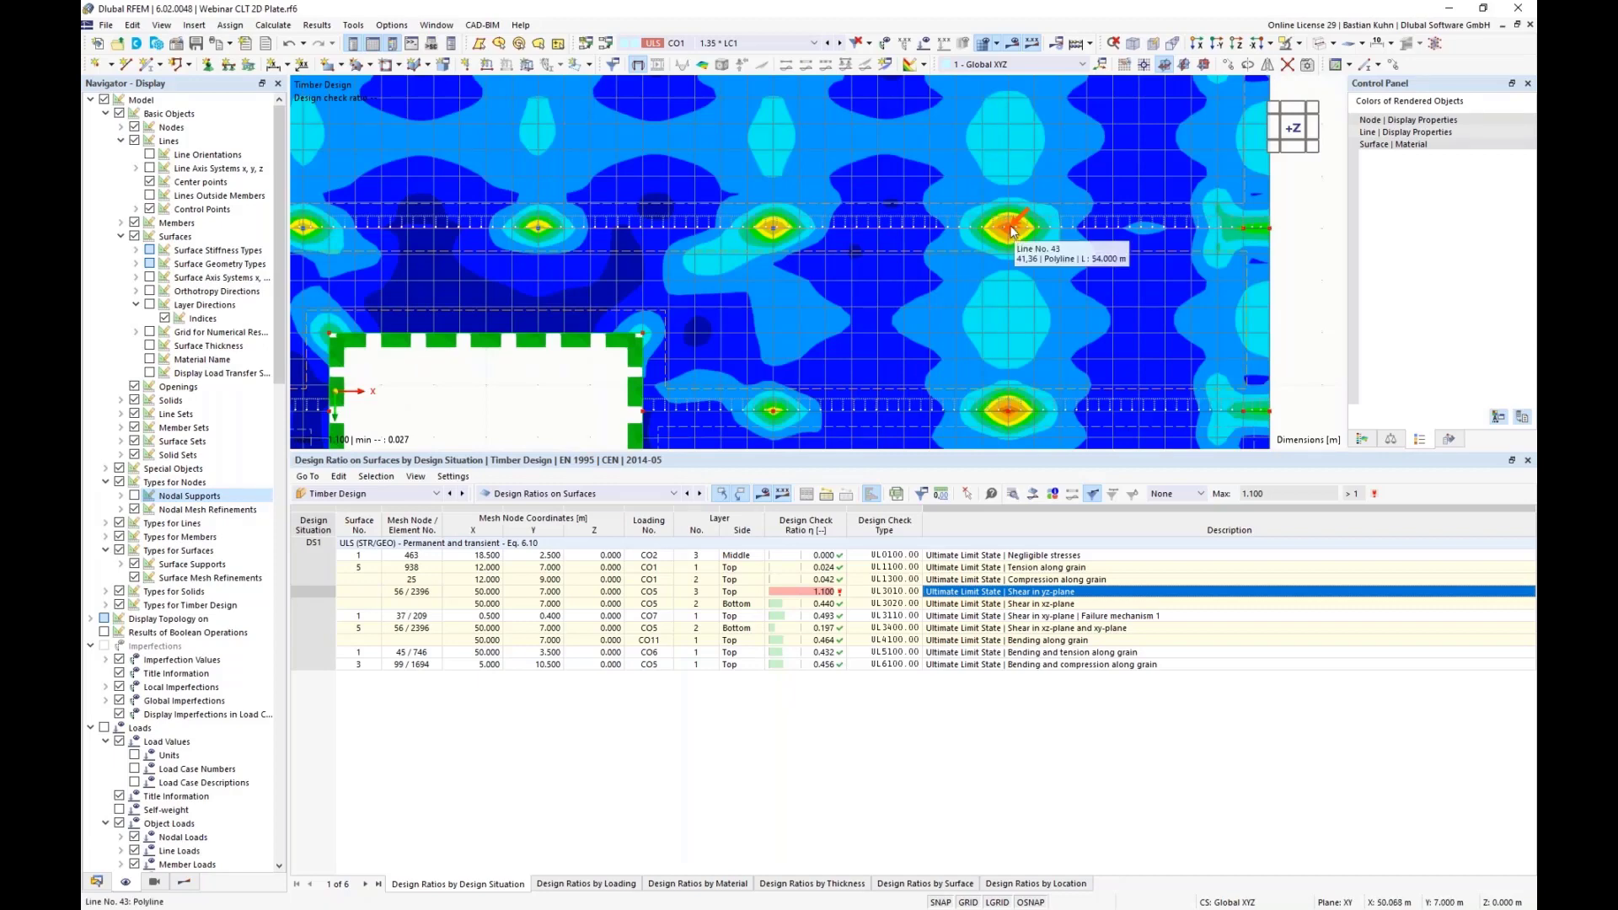
Inspect the design ratio peak at the governing support and review the design check details for shear in yz-plane
scroll(1010, 227, "up", 4)
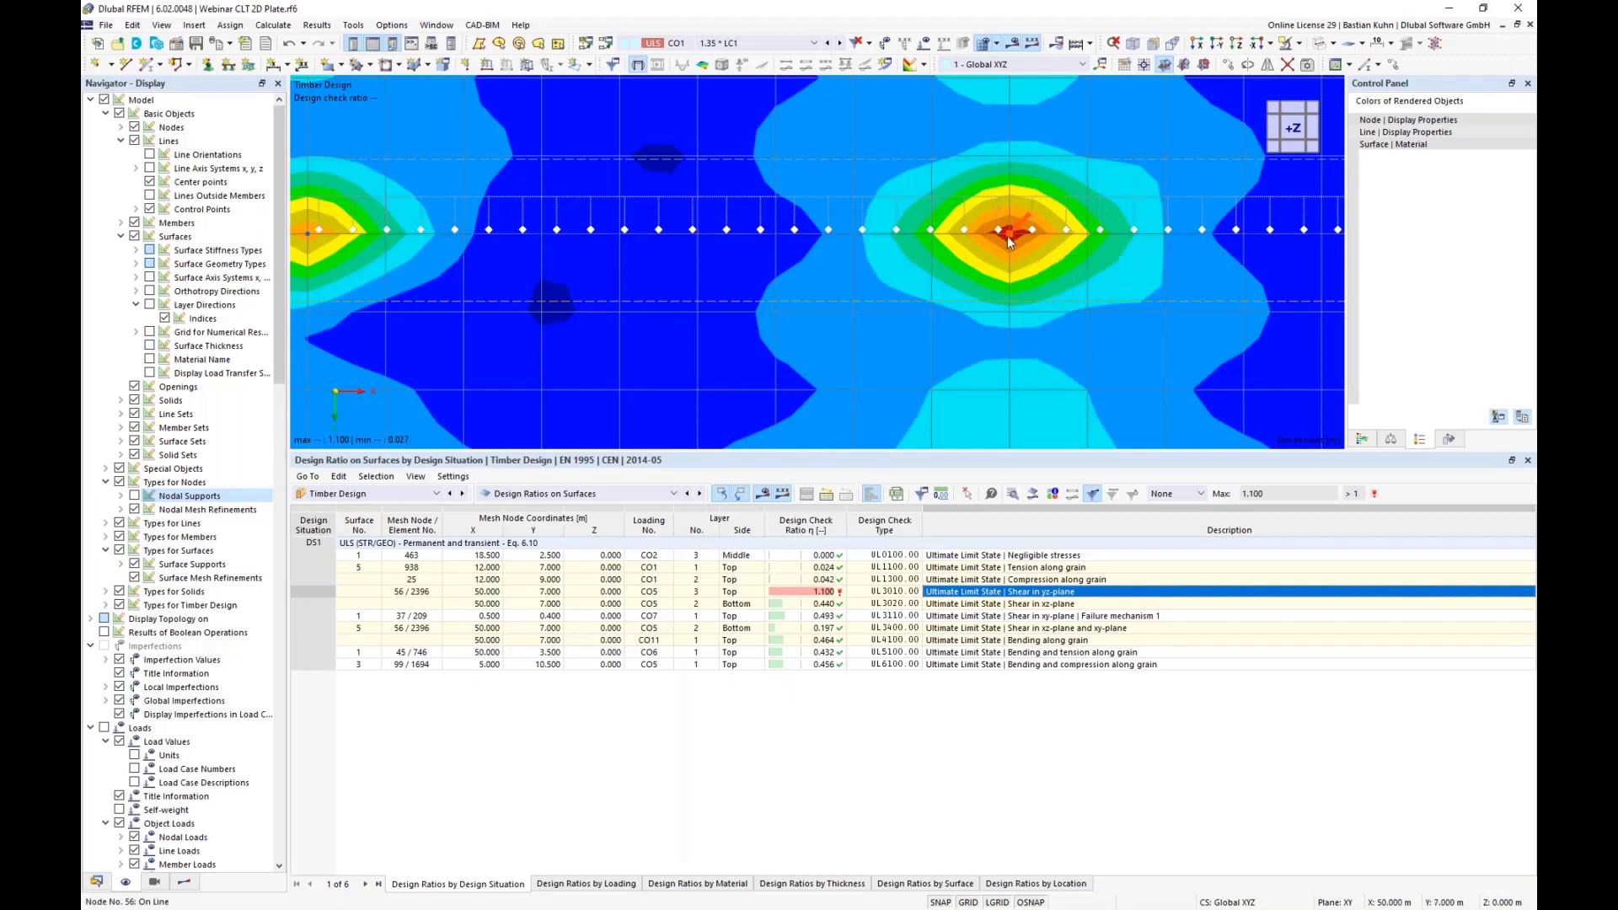
scroll(1015, 241, "up", 2)
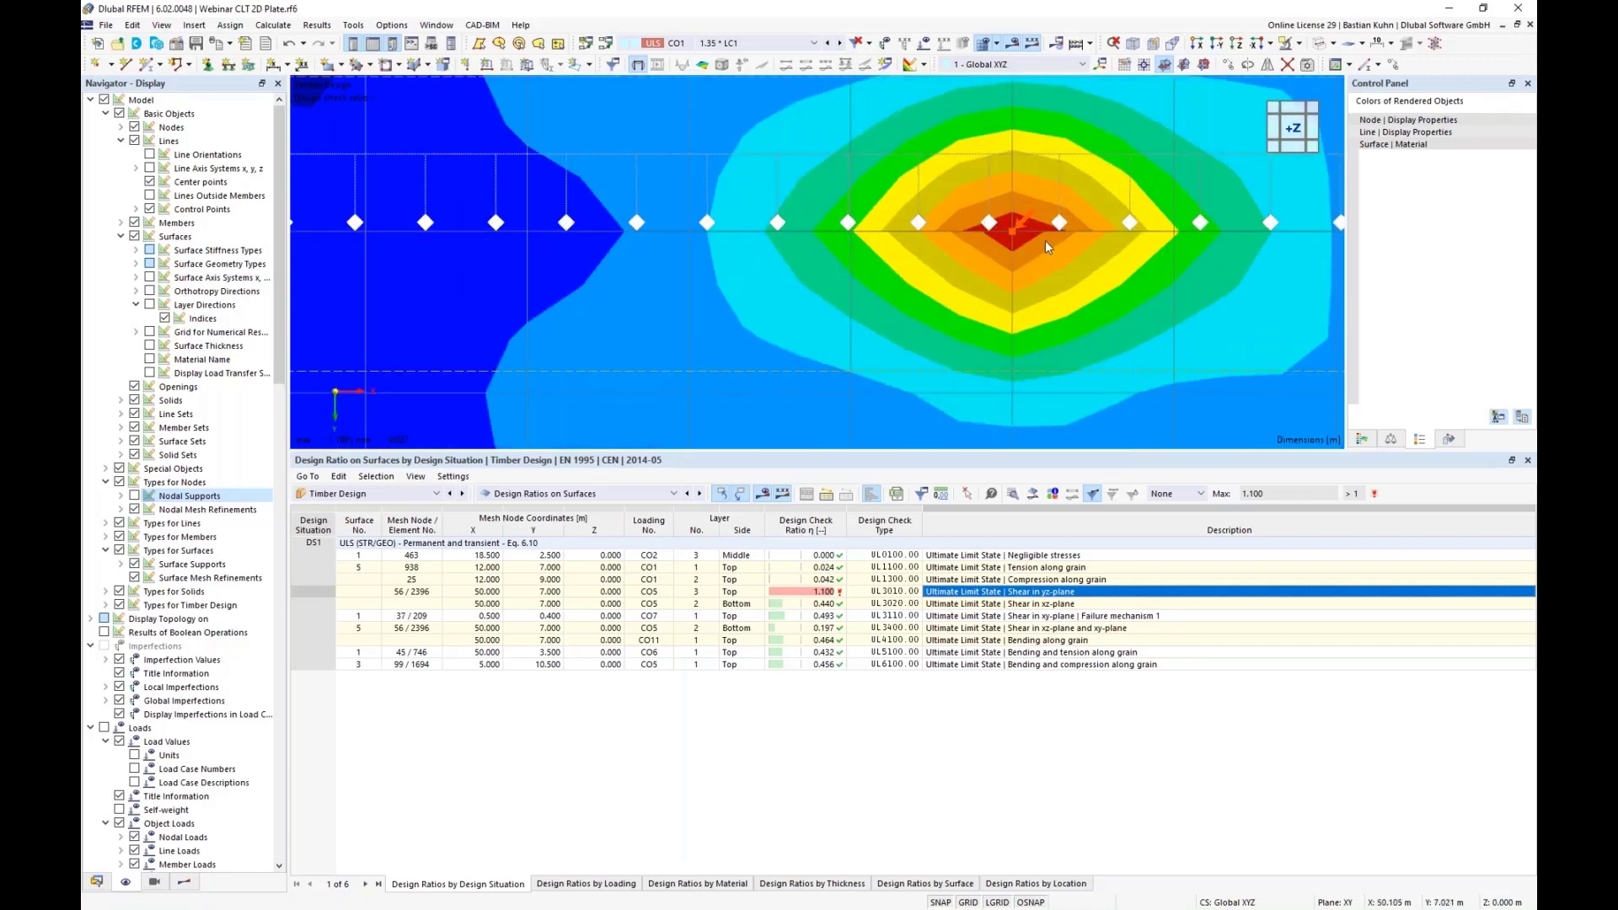
scroll(979, 249, "down", 2)
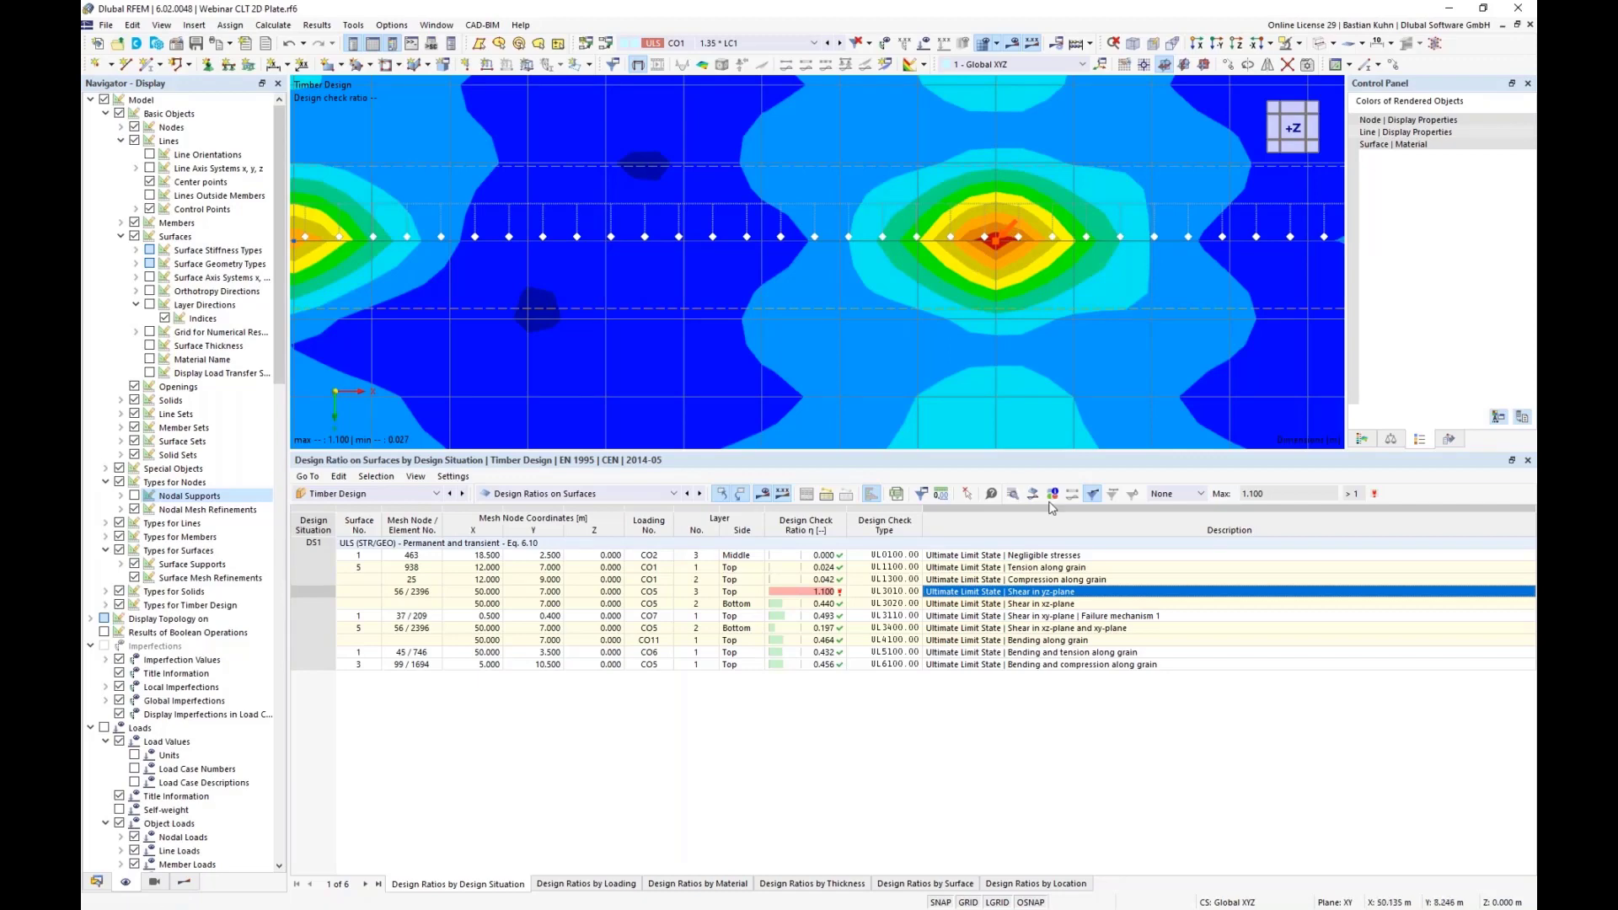
double_click(1042, 592)
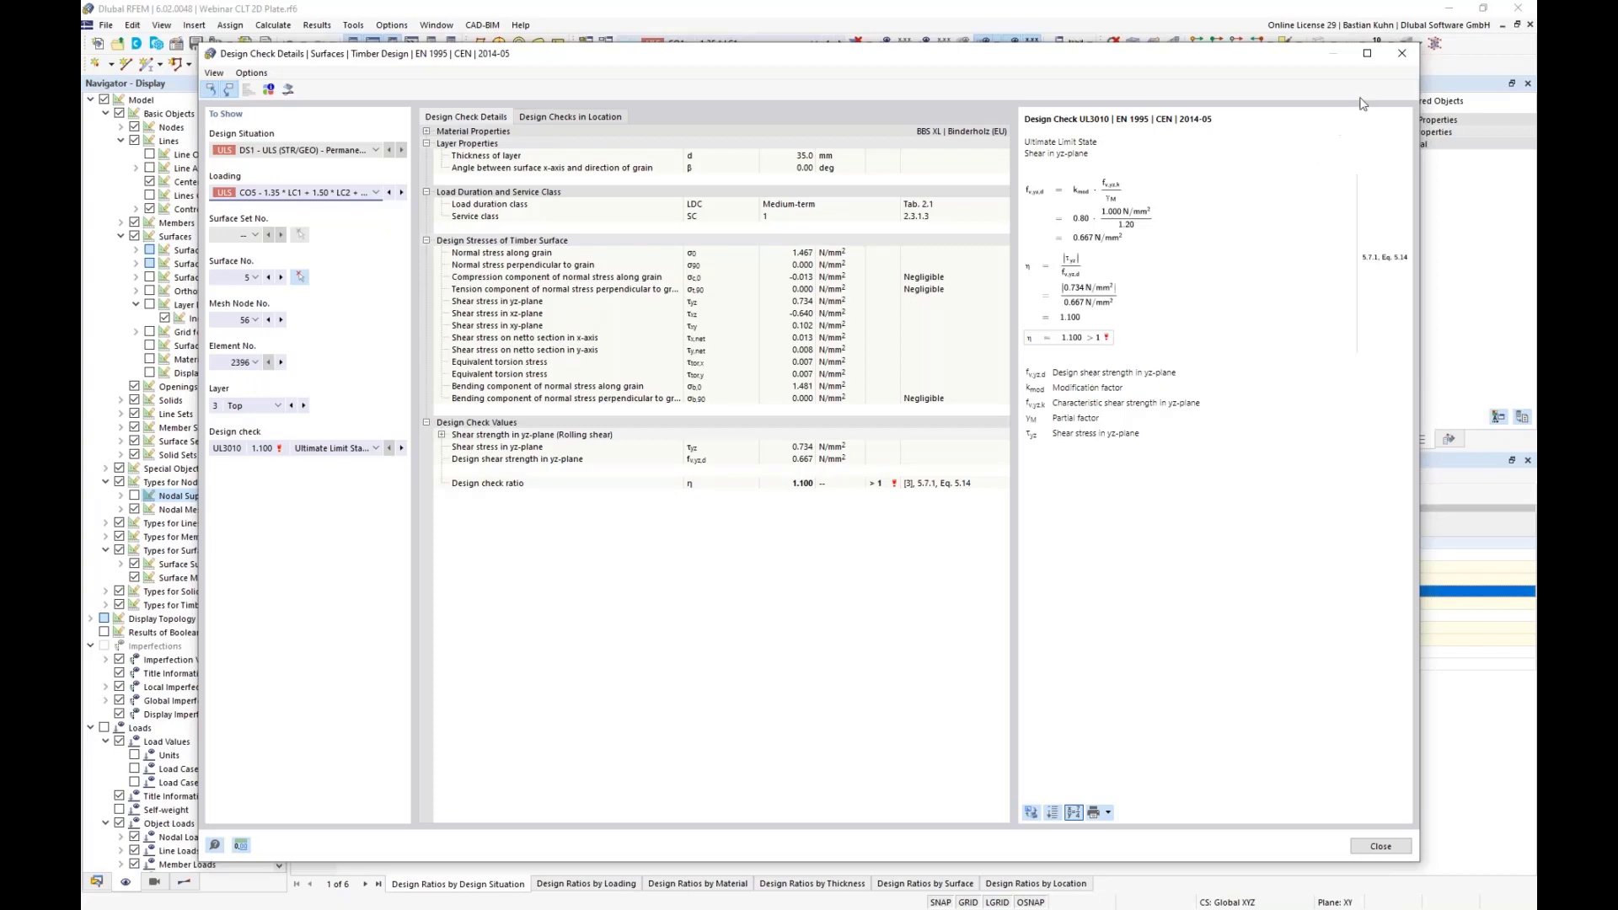
left_click(1402, 55)
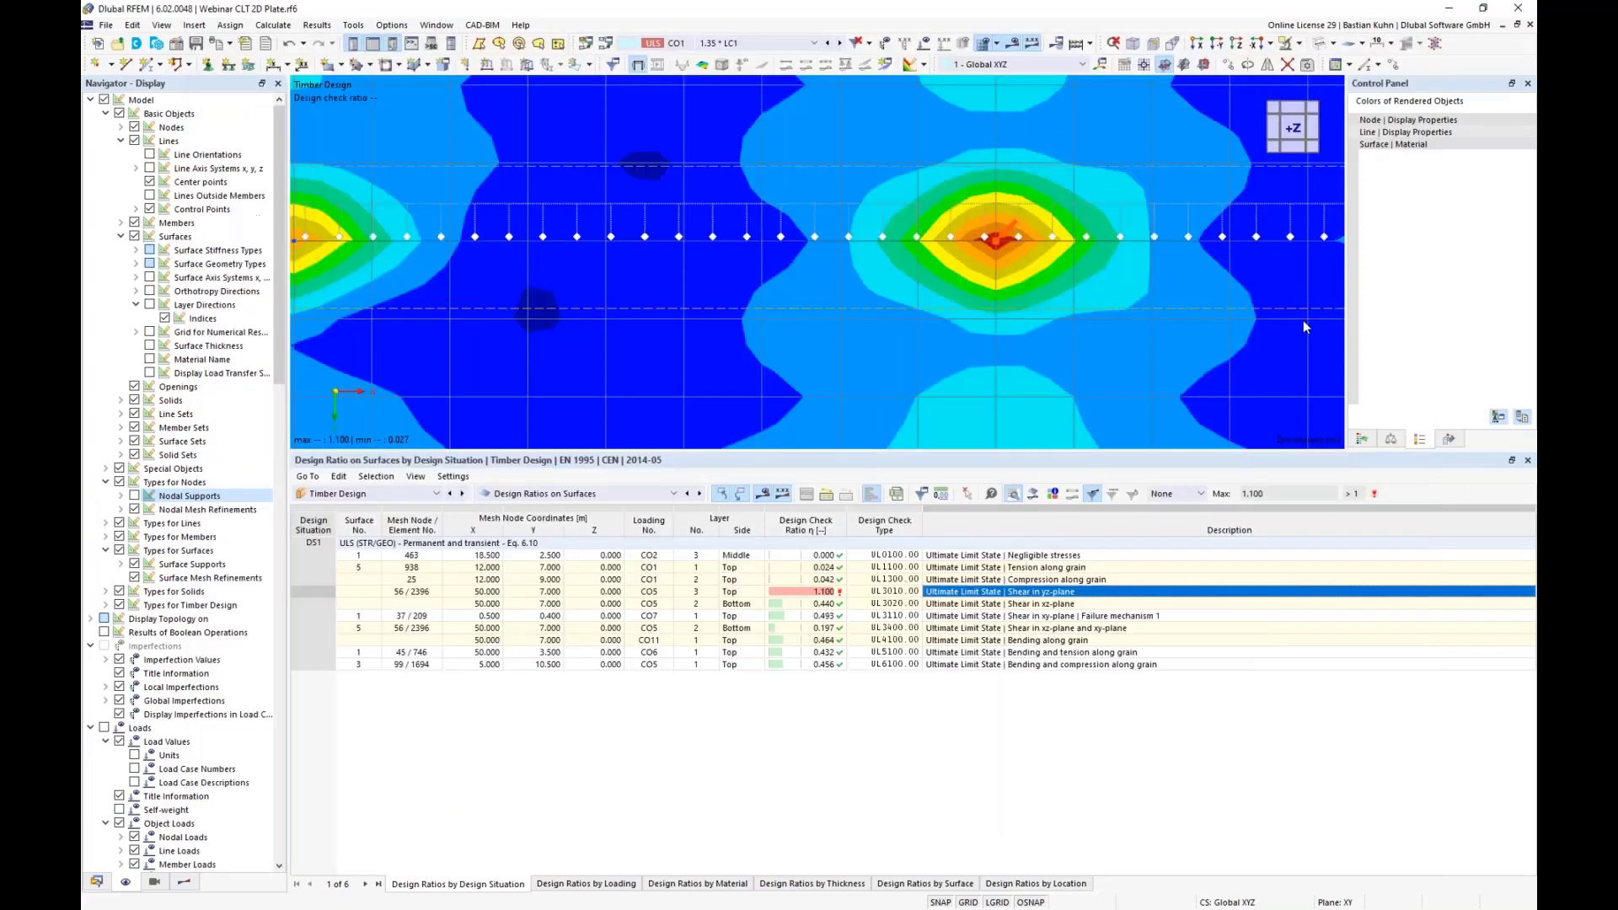
View the result diagrams through the layers at the governing surface point for design ratio, normal stress along grain and shear stress τyz
left_click(1033, 494)
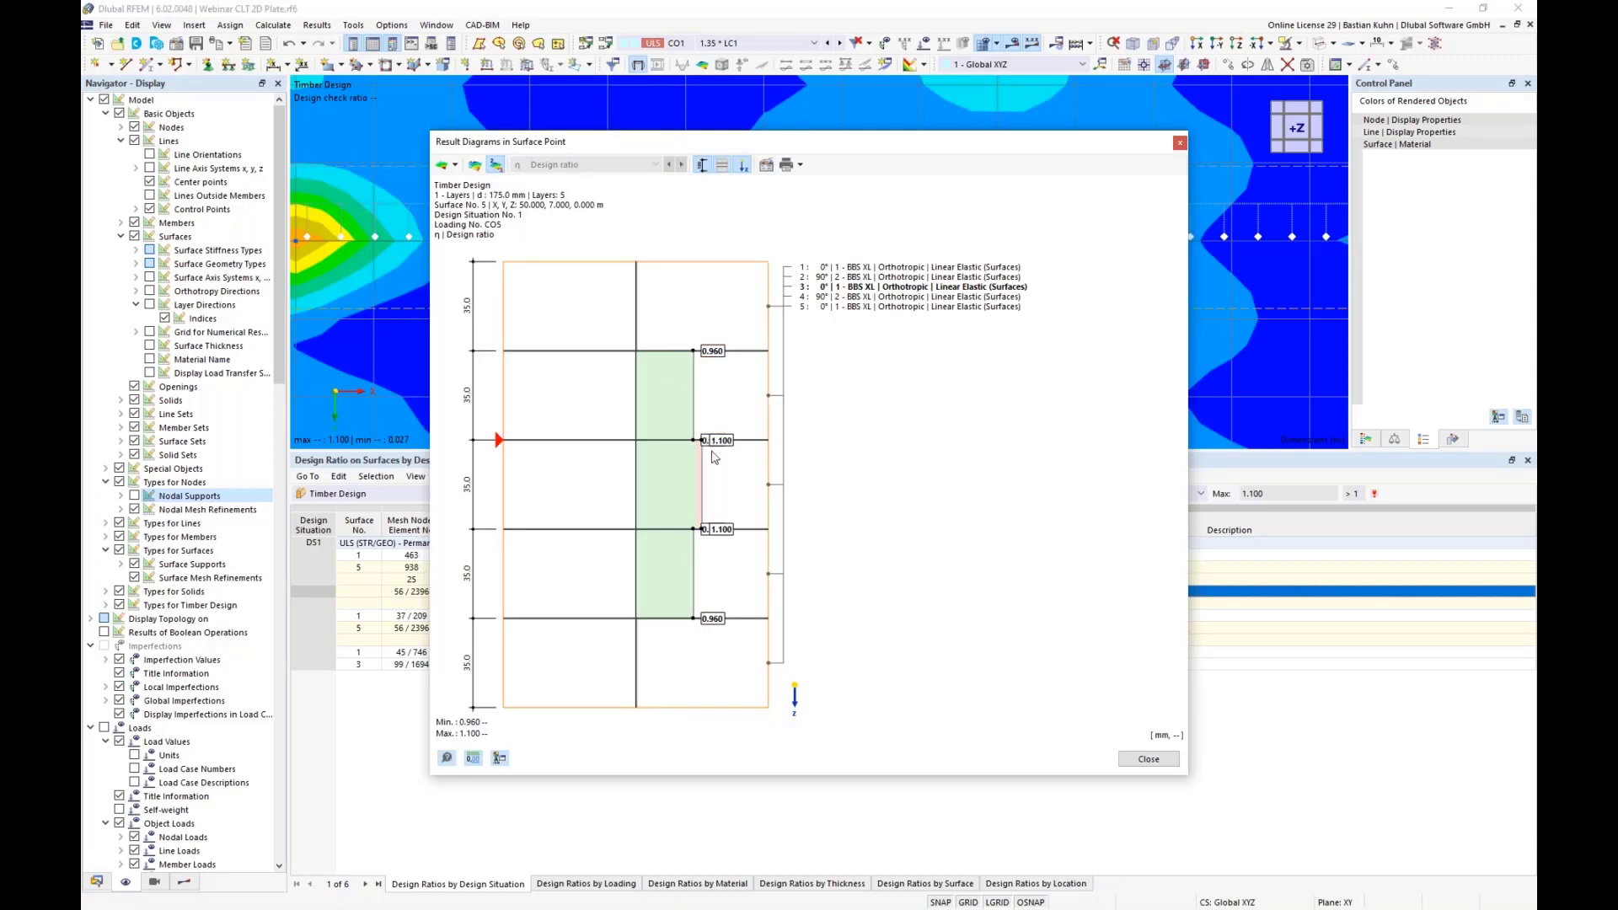
left_click(455, 166)
left_click(473, 201)
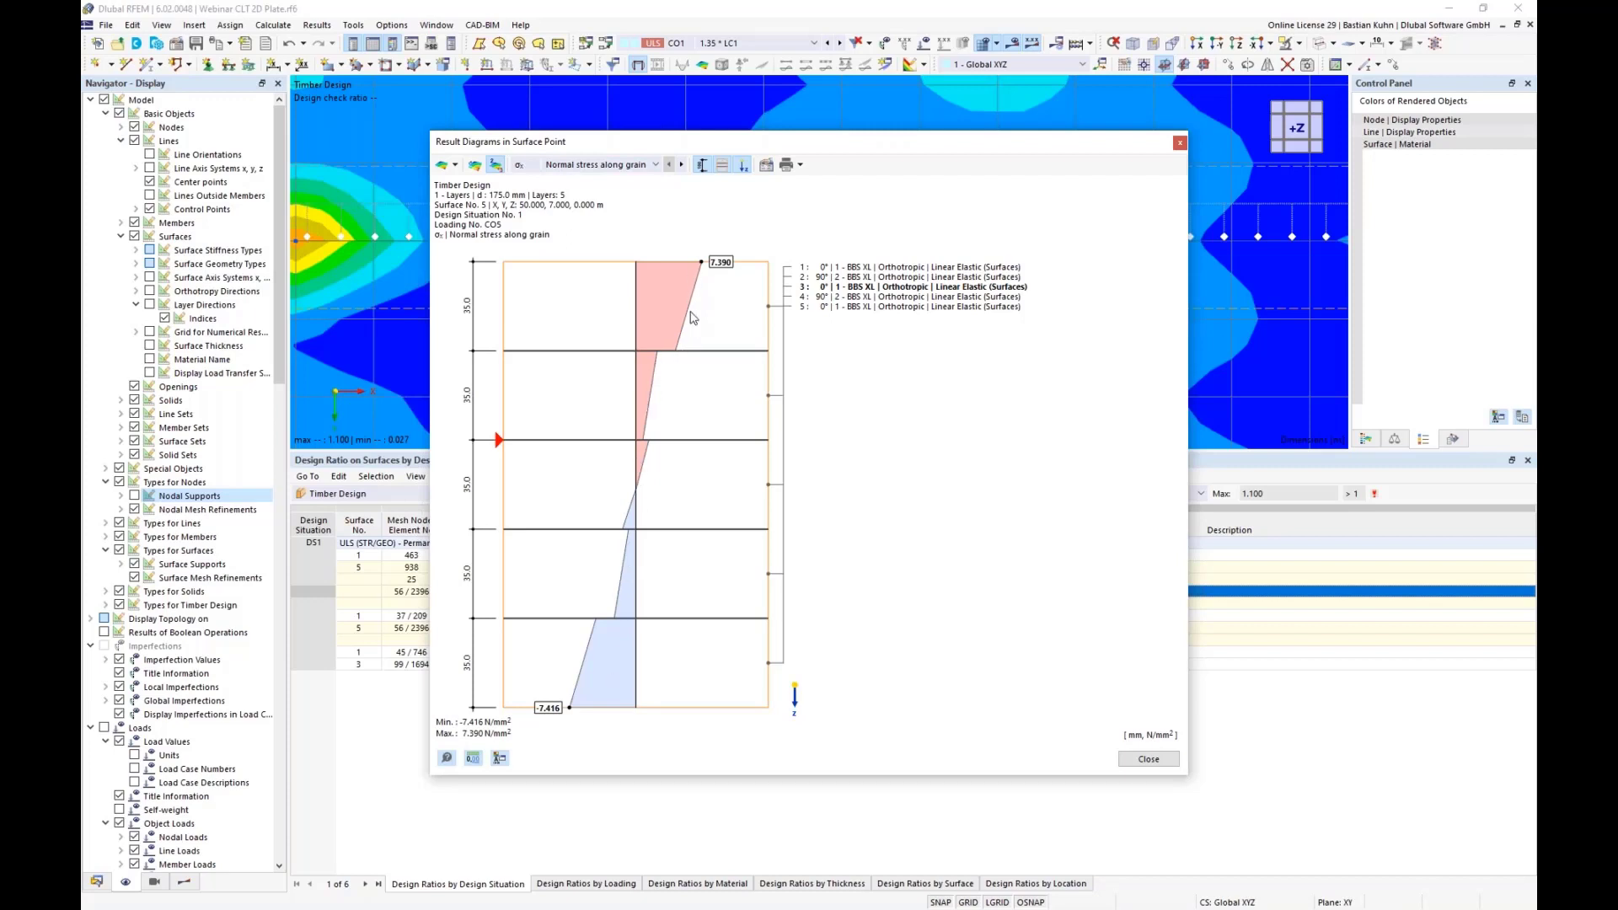
left_click(647, 166)
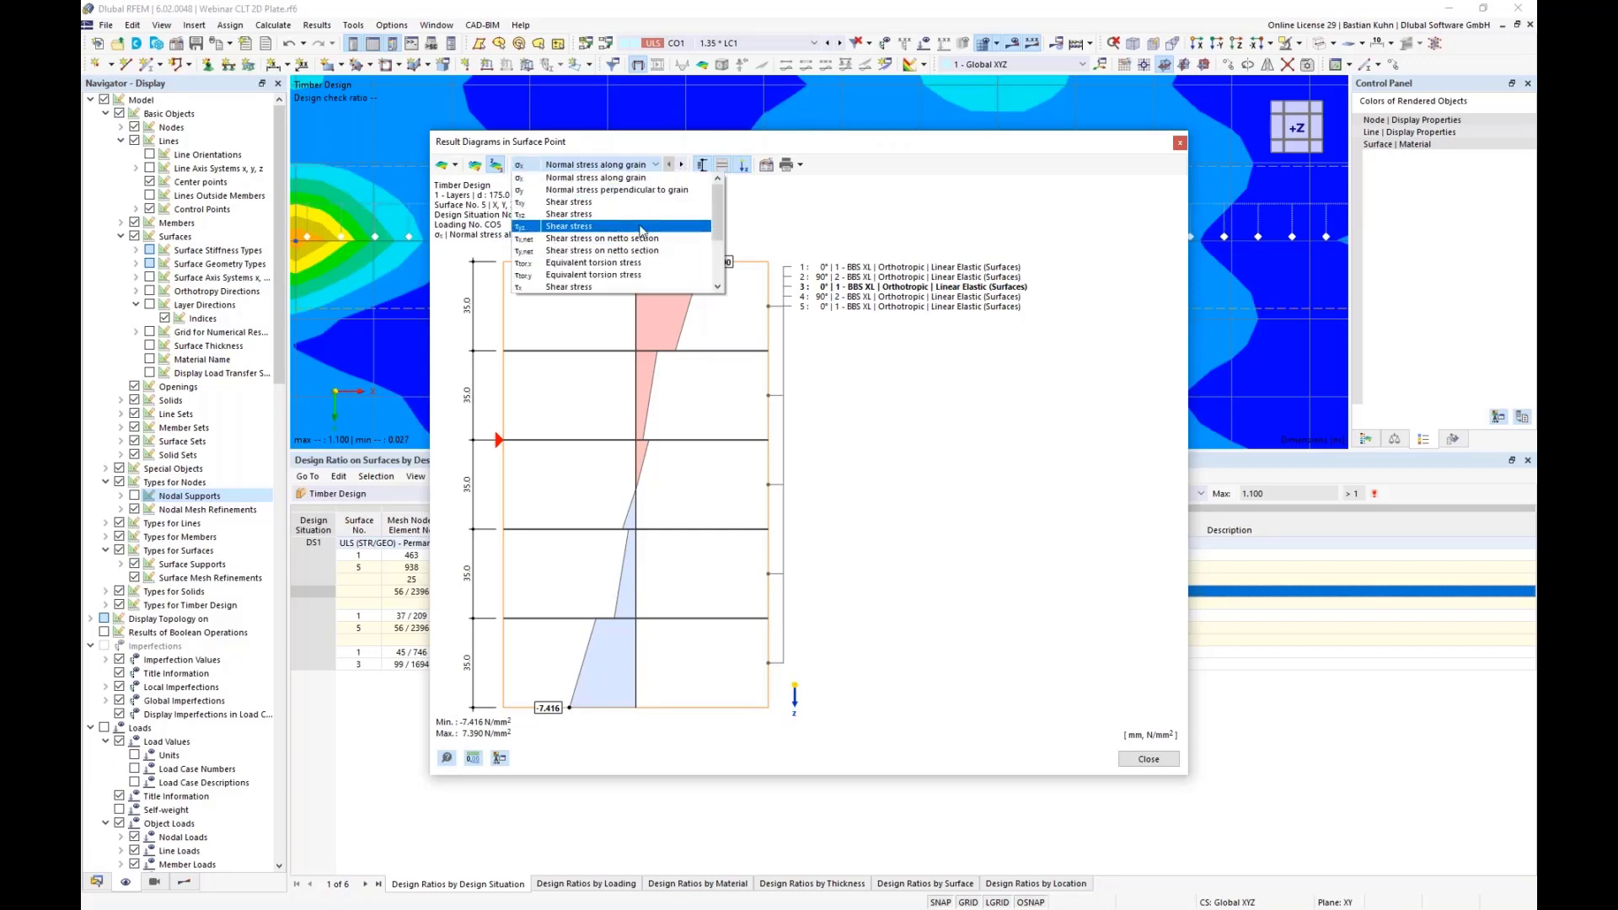
key("Escape")
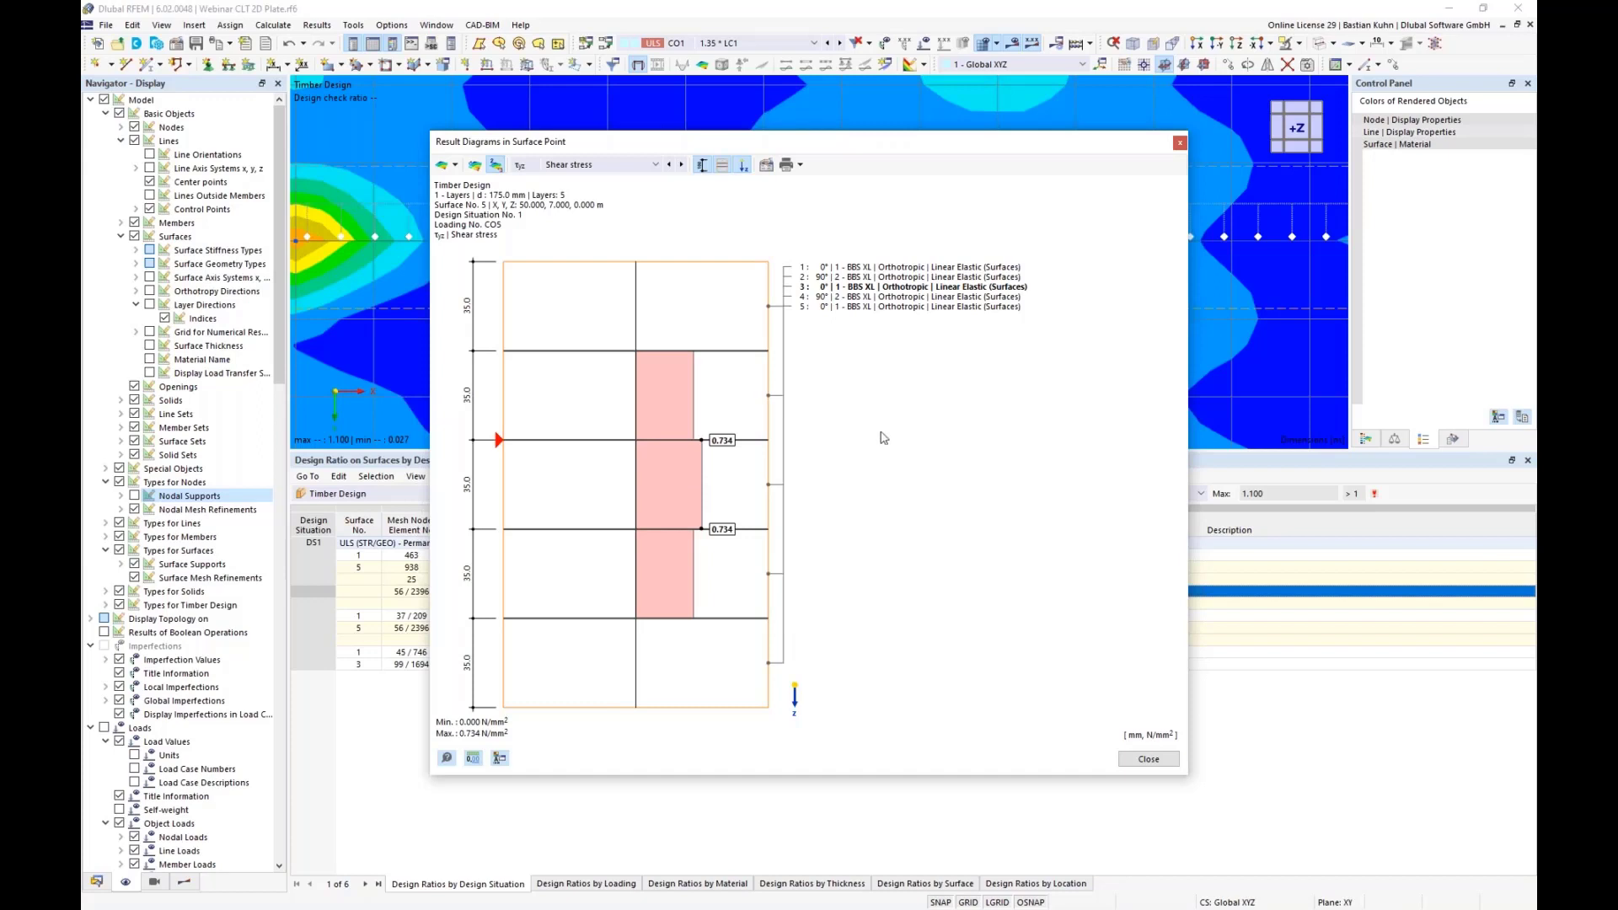
Send the normal stress along grain diagram to the Timber CLT printout report with a 40 % height ratio and close the result diagrams
left_click(799, 165)
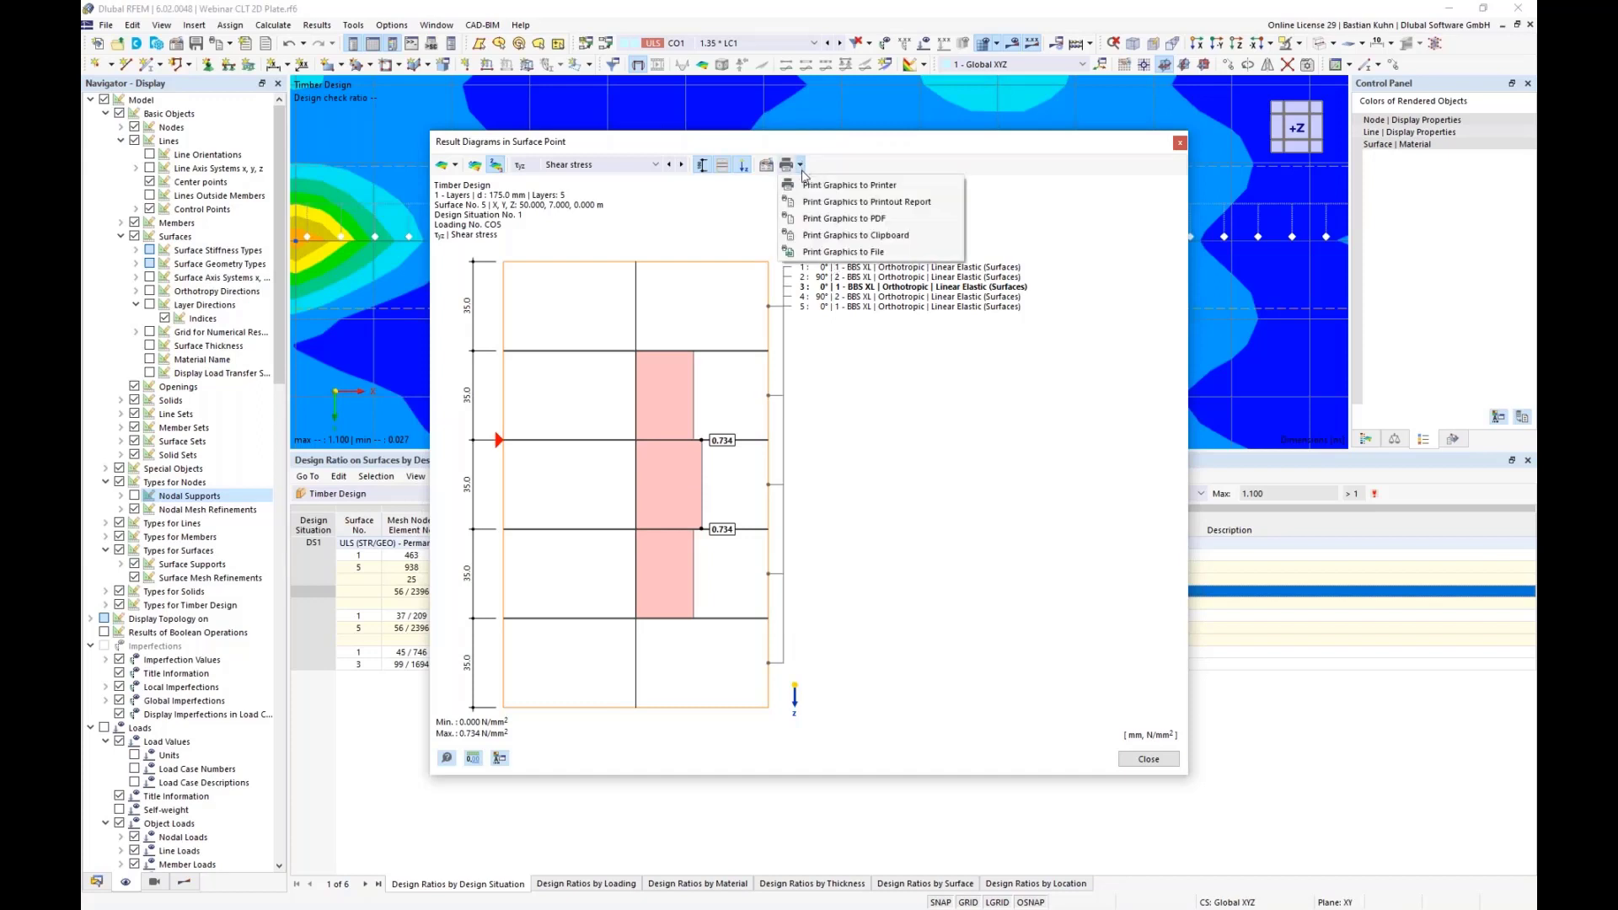
left_click(820, 151)
left_click(600, 170)
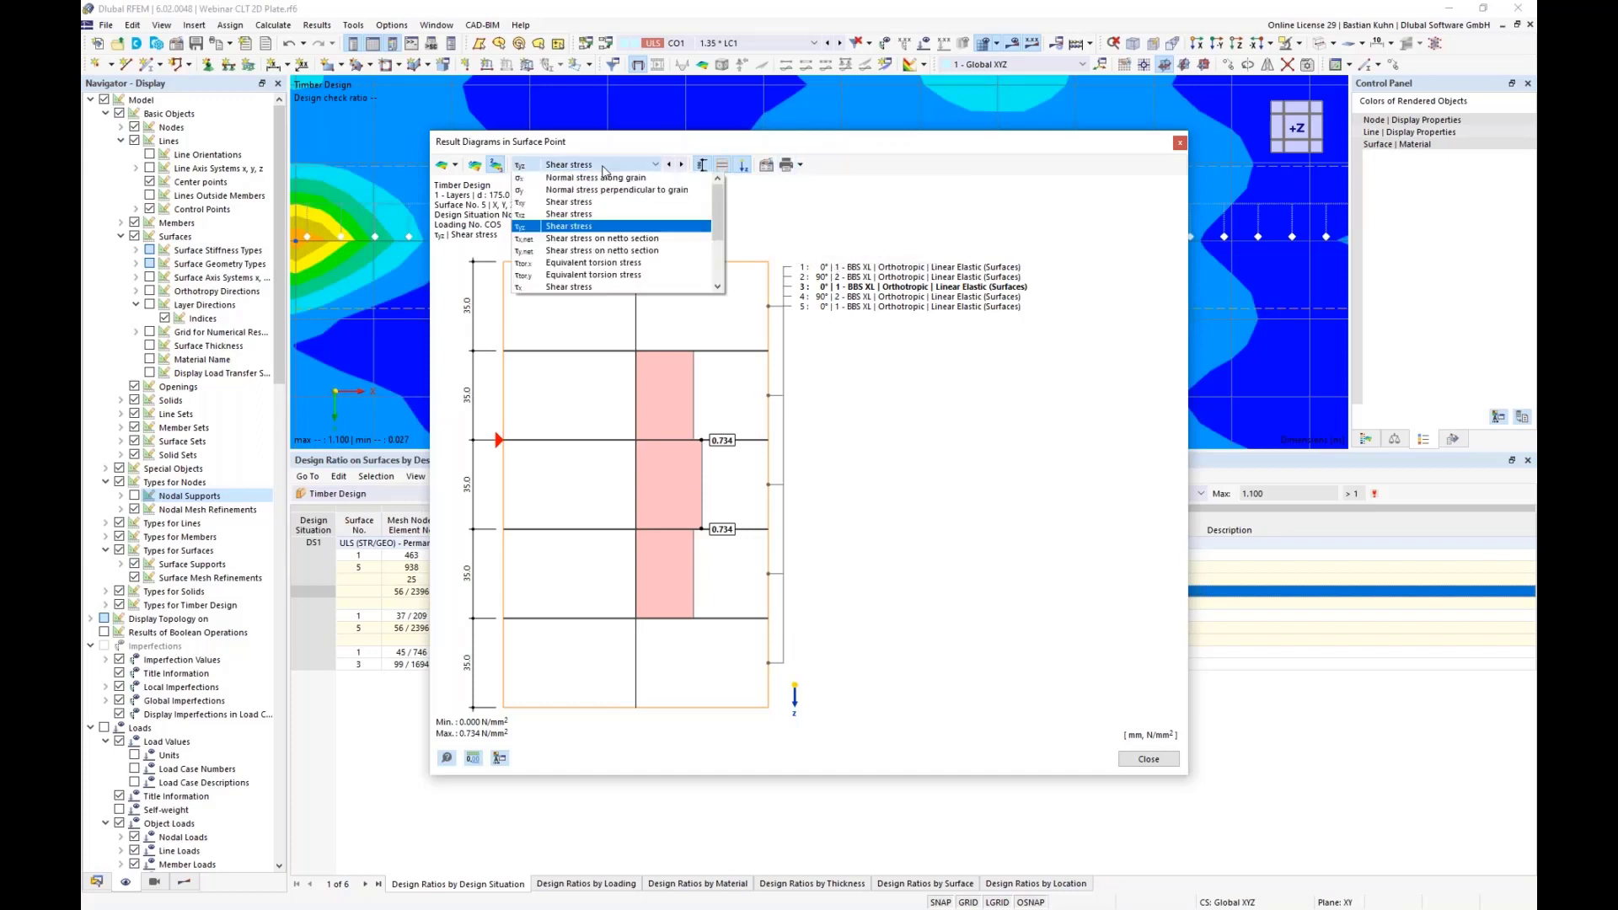
left_click(730, 194)
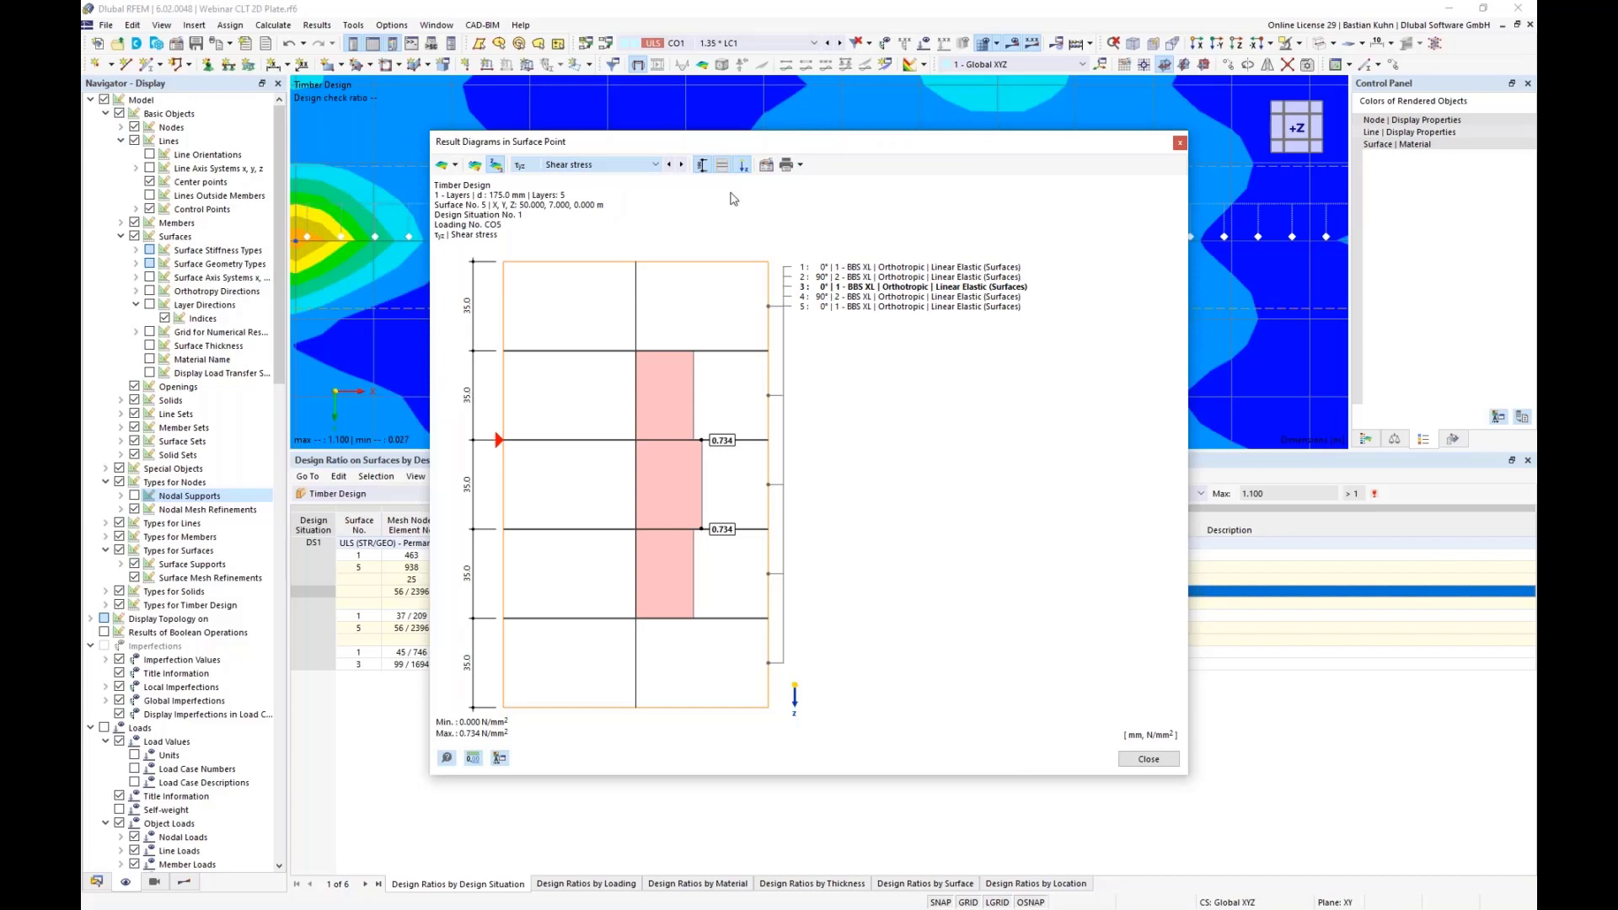
left_click(801, 165)
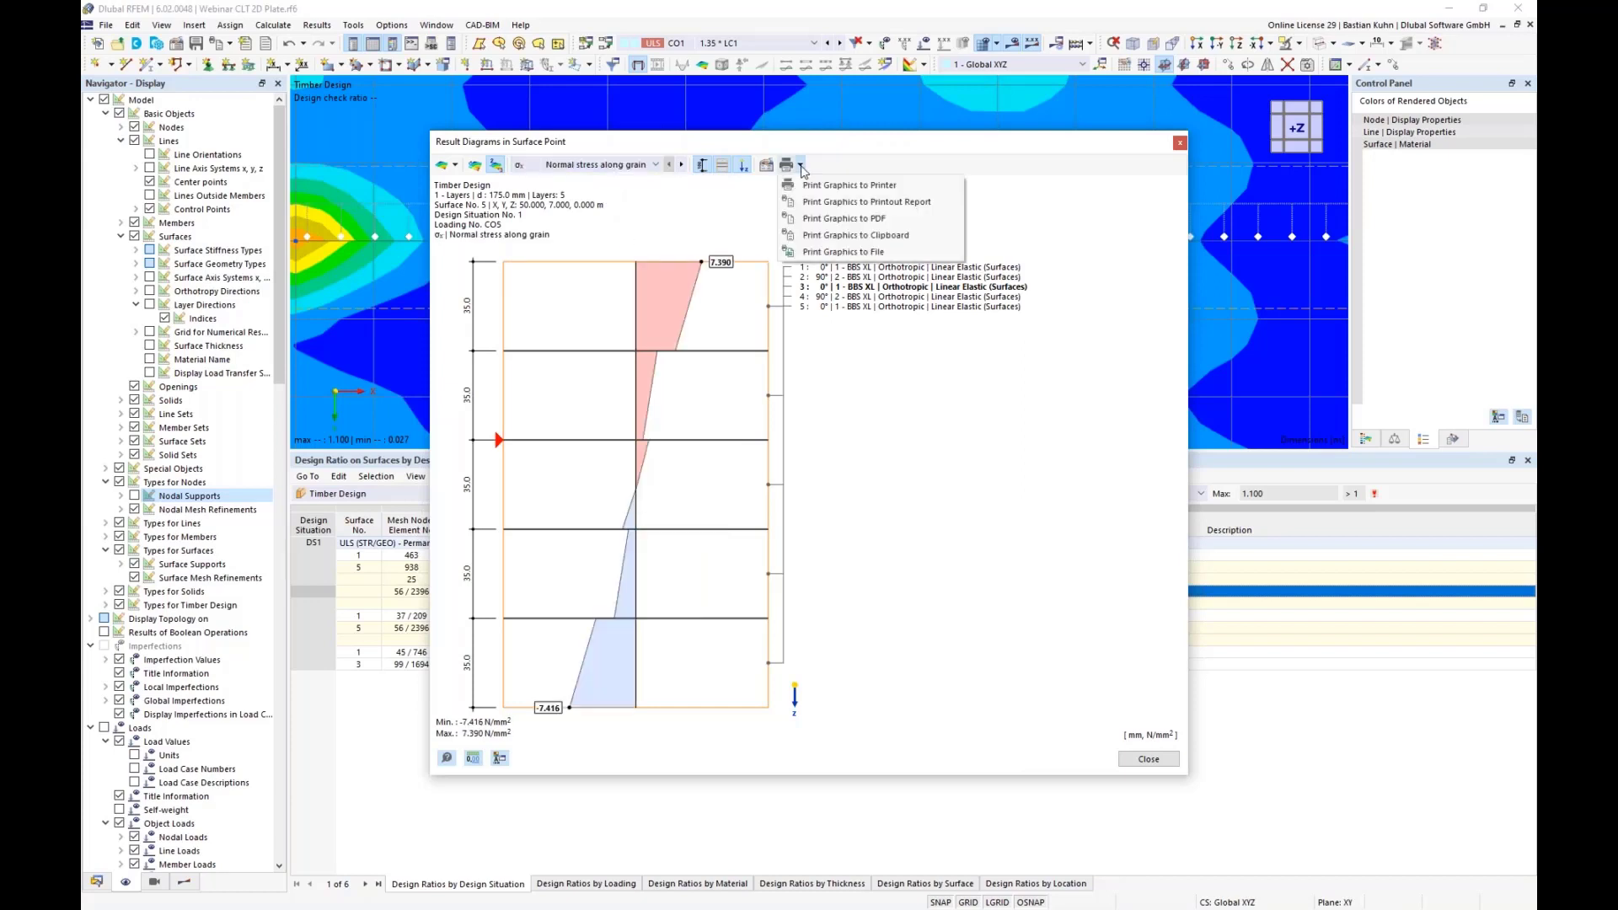
left_click(816, 203)
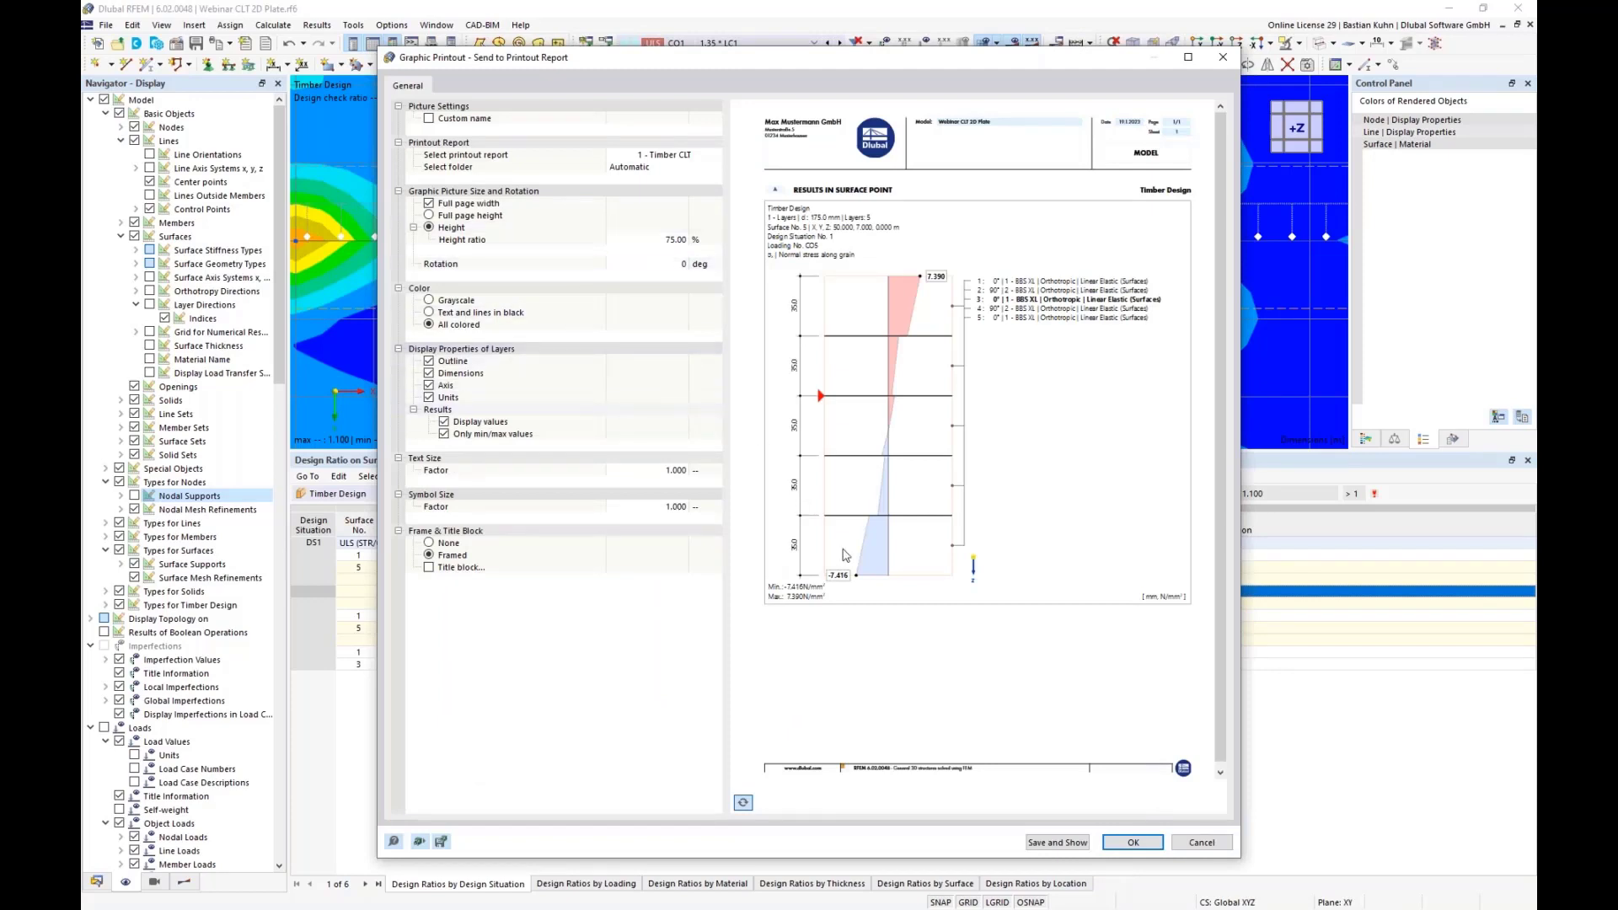
left_click(663, 240)
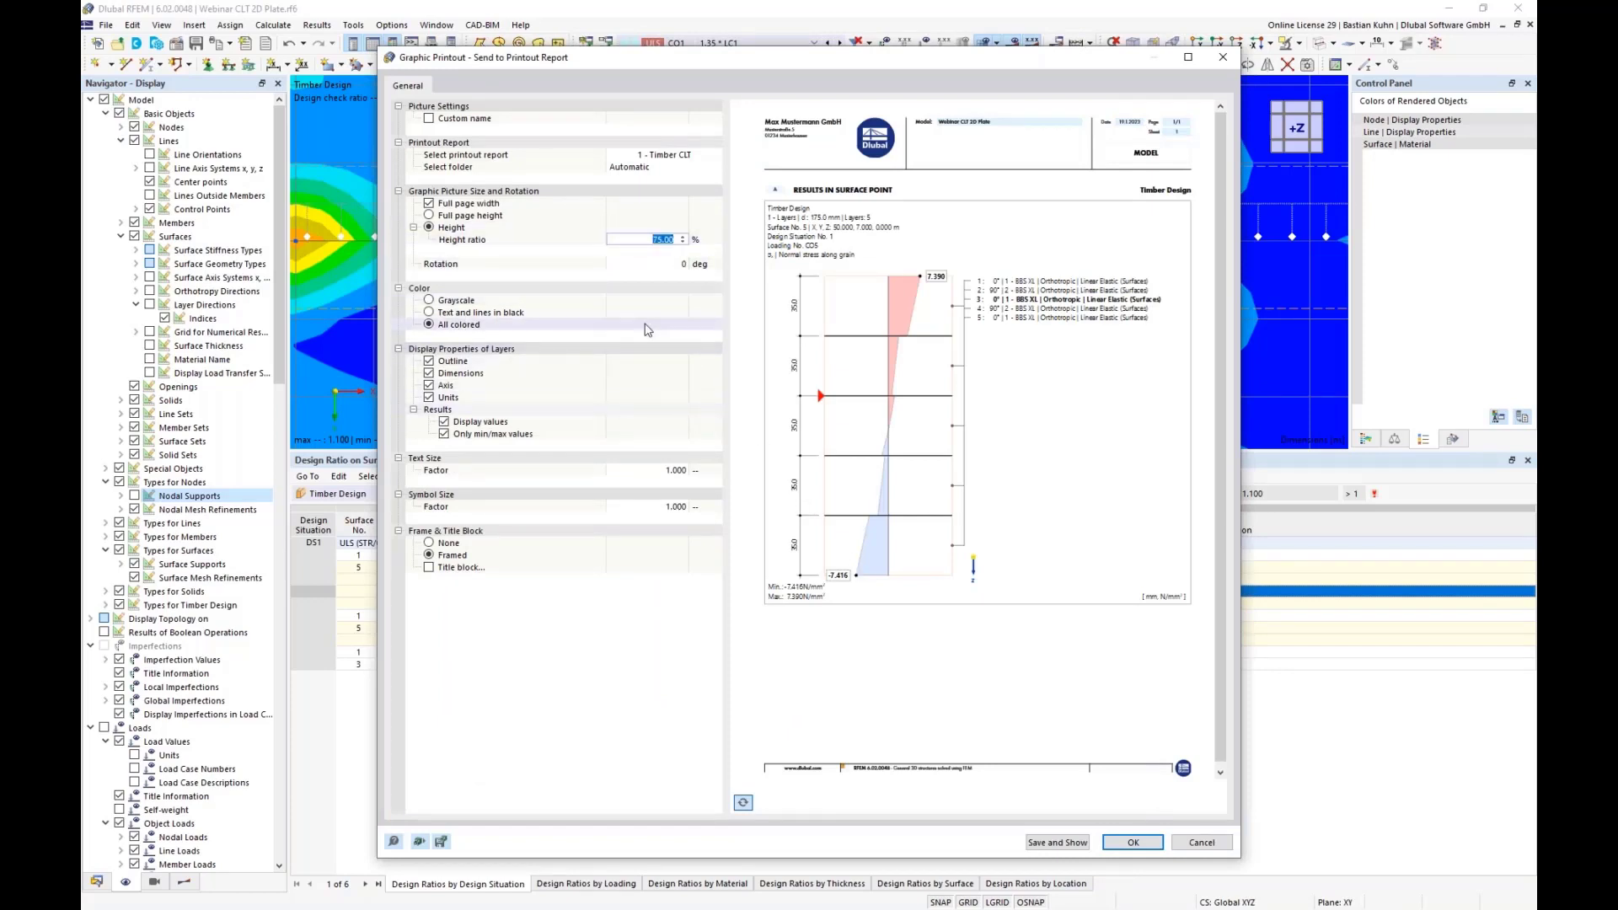
type("40")
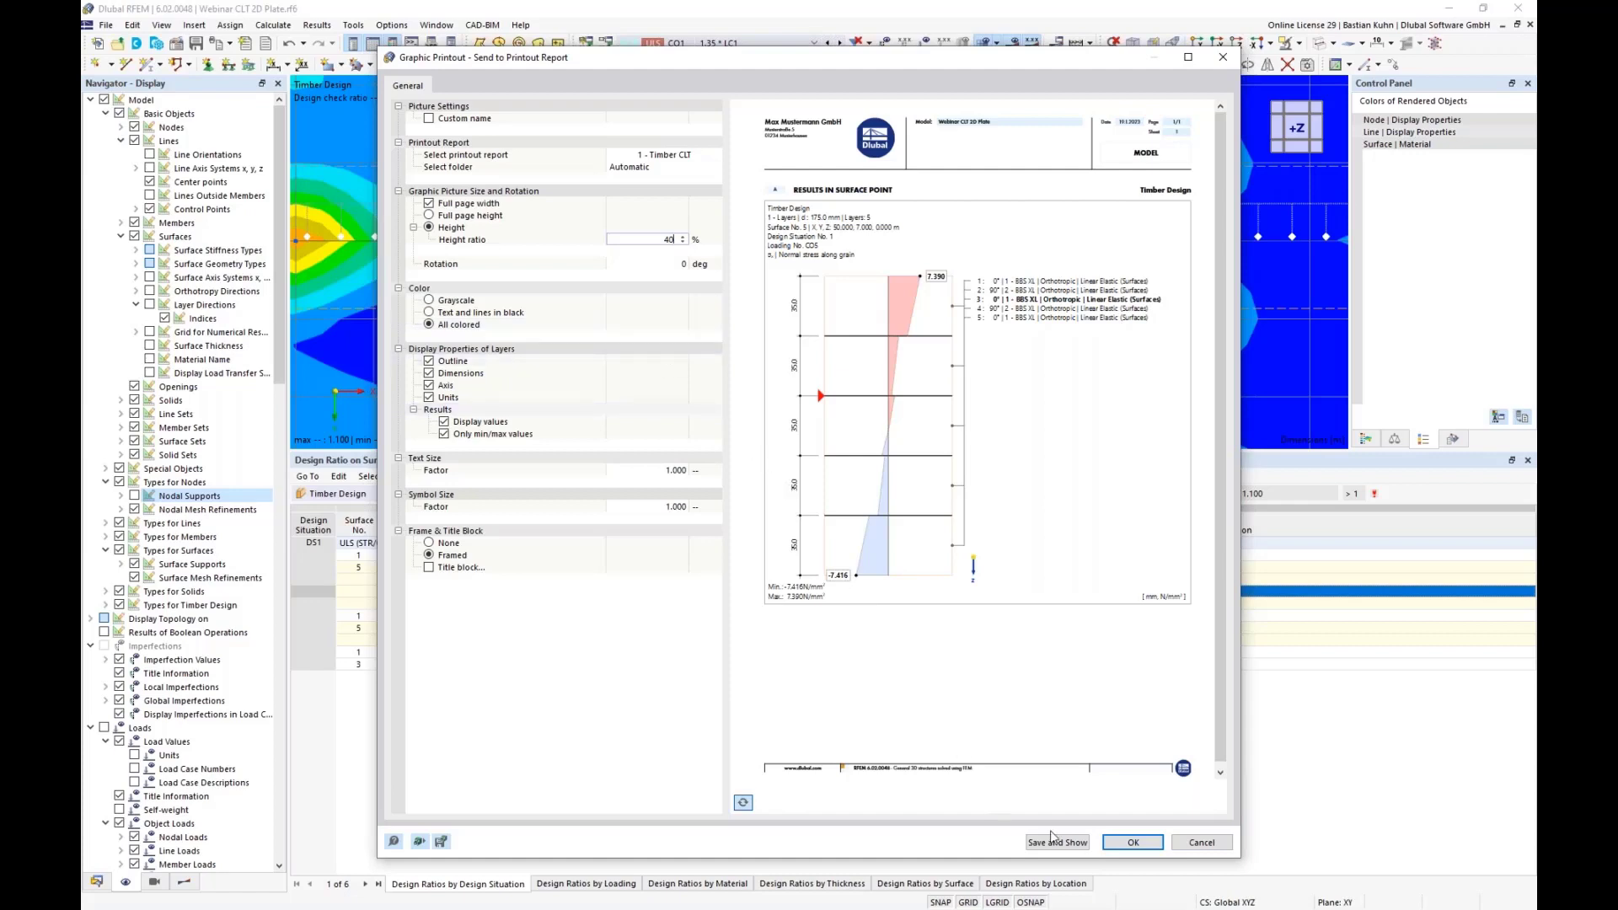
left_click(1133, 843)
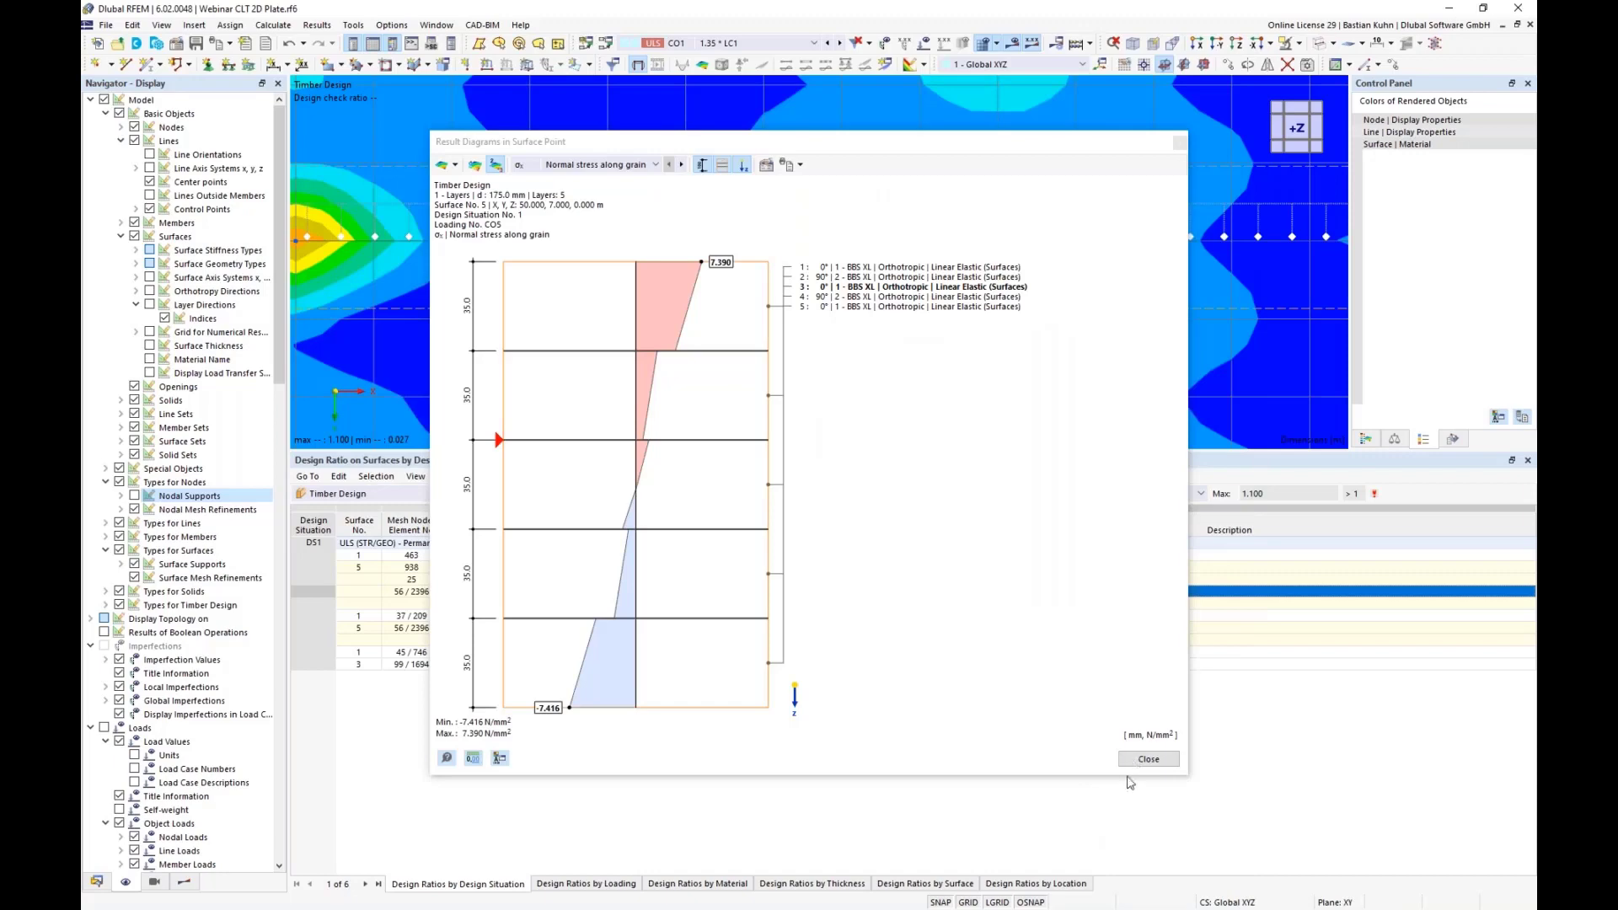
key("Escape")
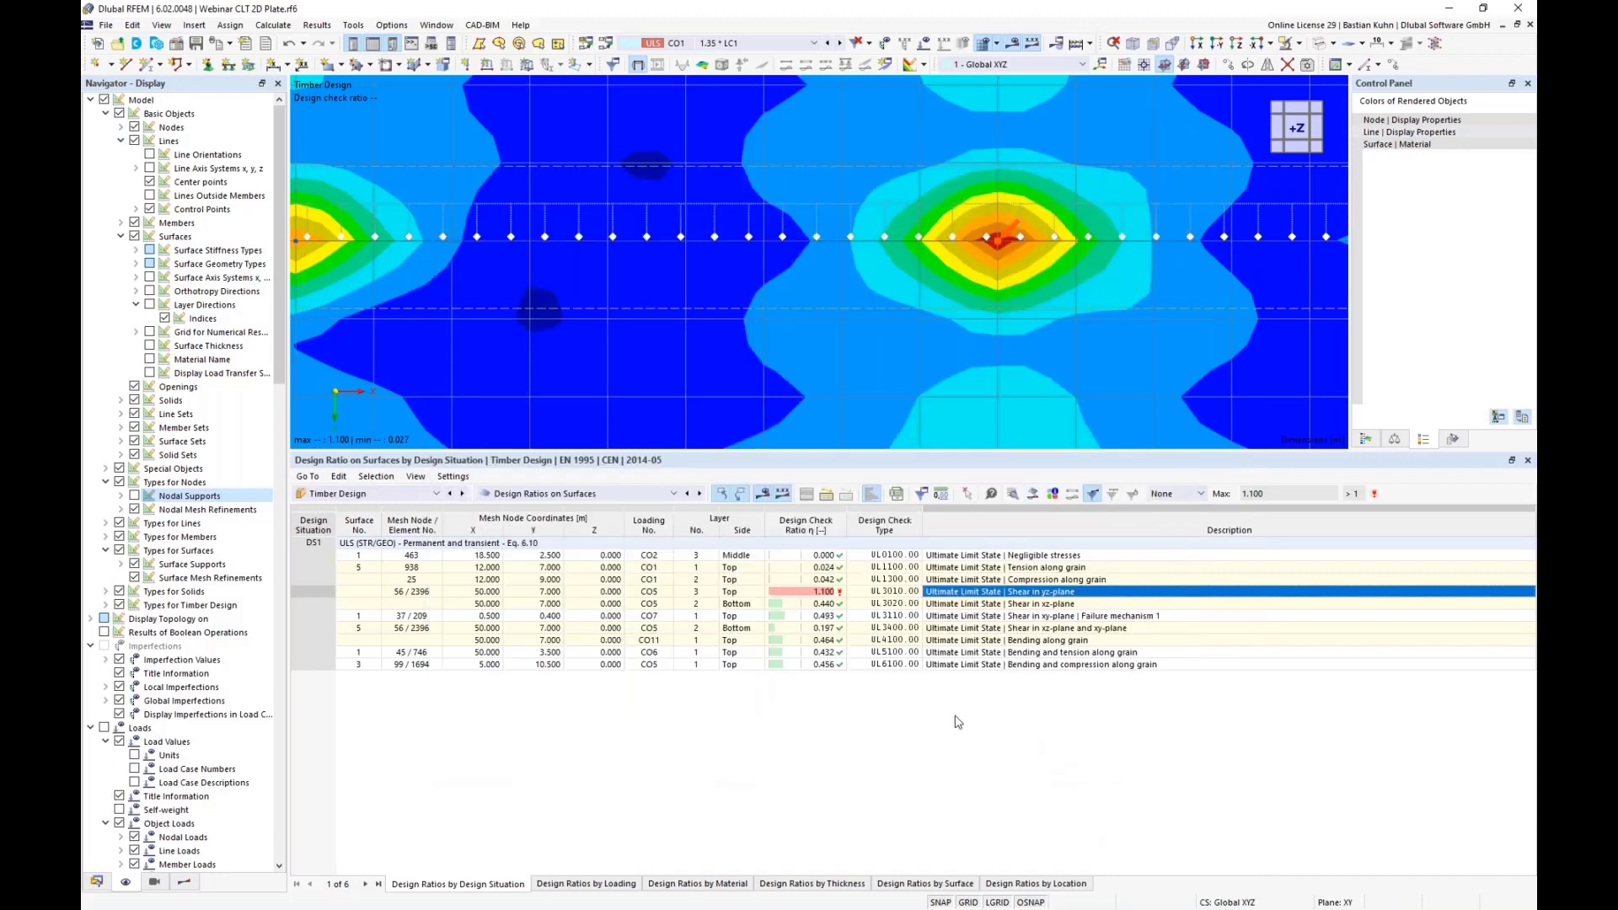
Enlarge the model view, show the whole plate in 3D and set the surface ratio envelope to the maximum of selected design checks
scroll(863, 307, "down", 3)
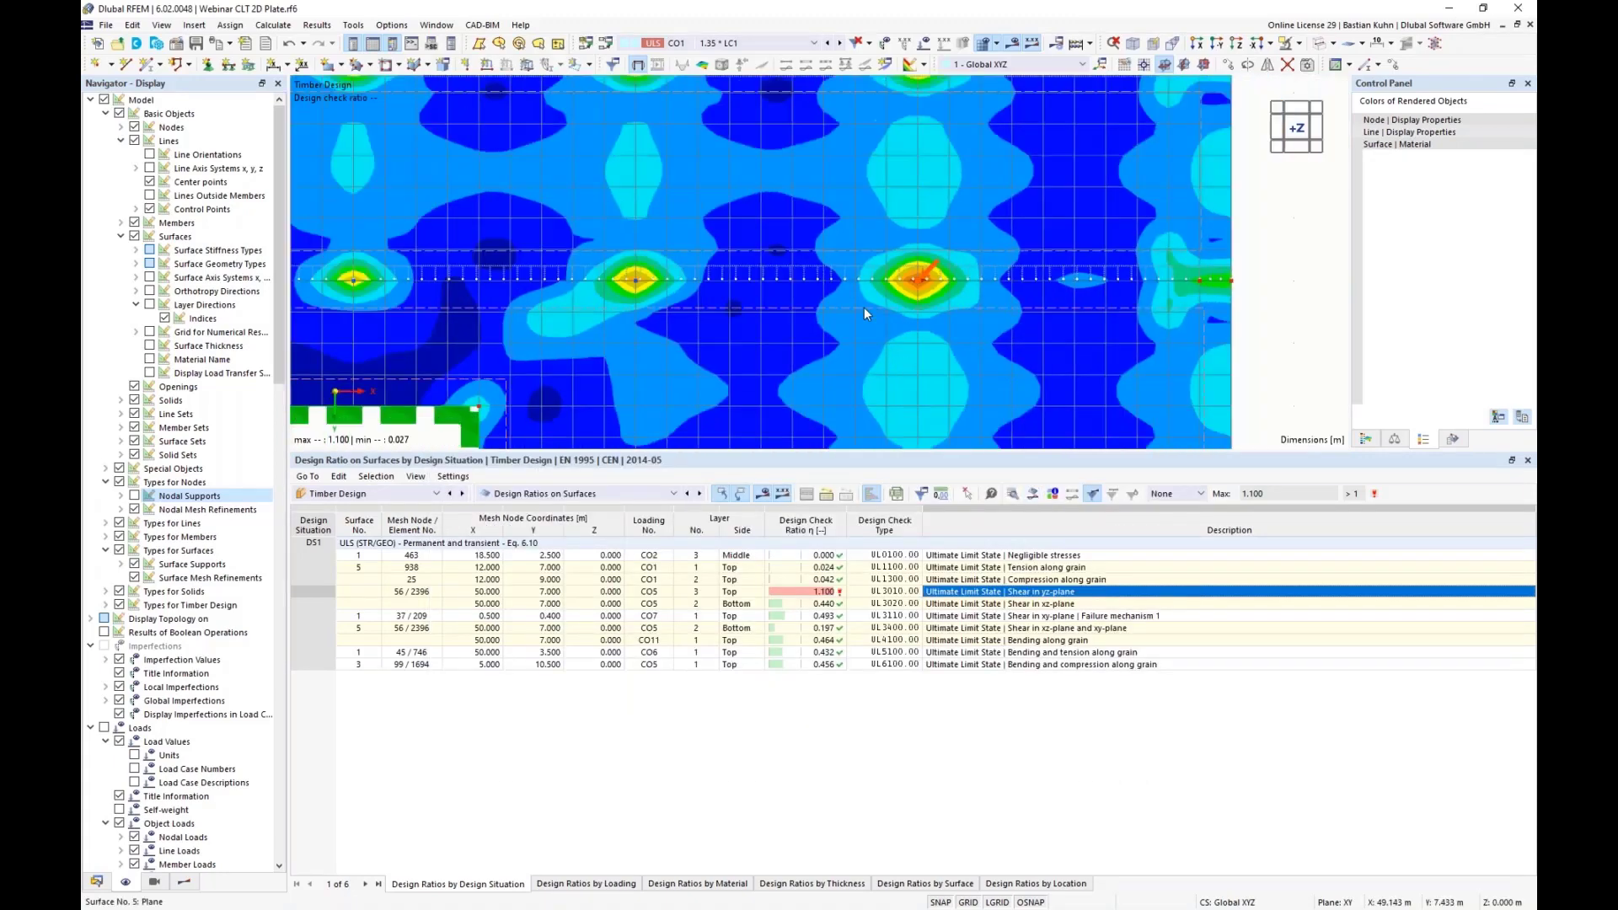
scroll(795, 320, "down", 3)
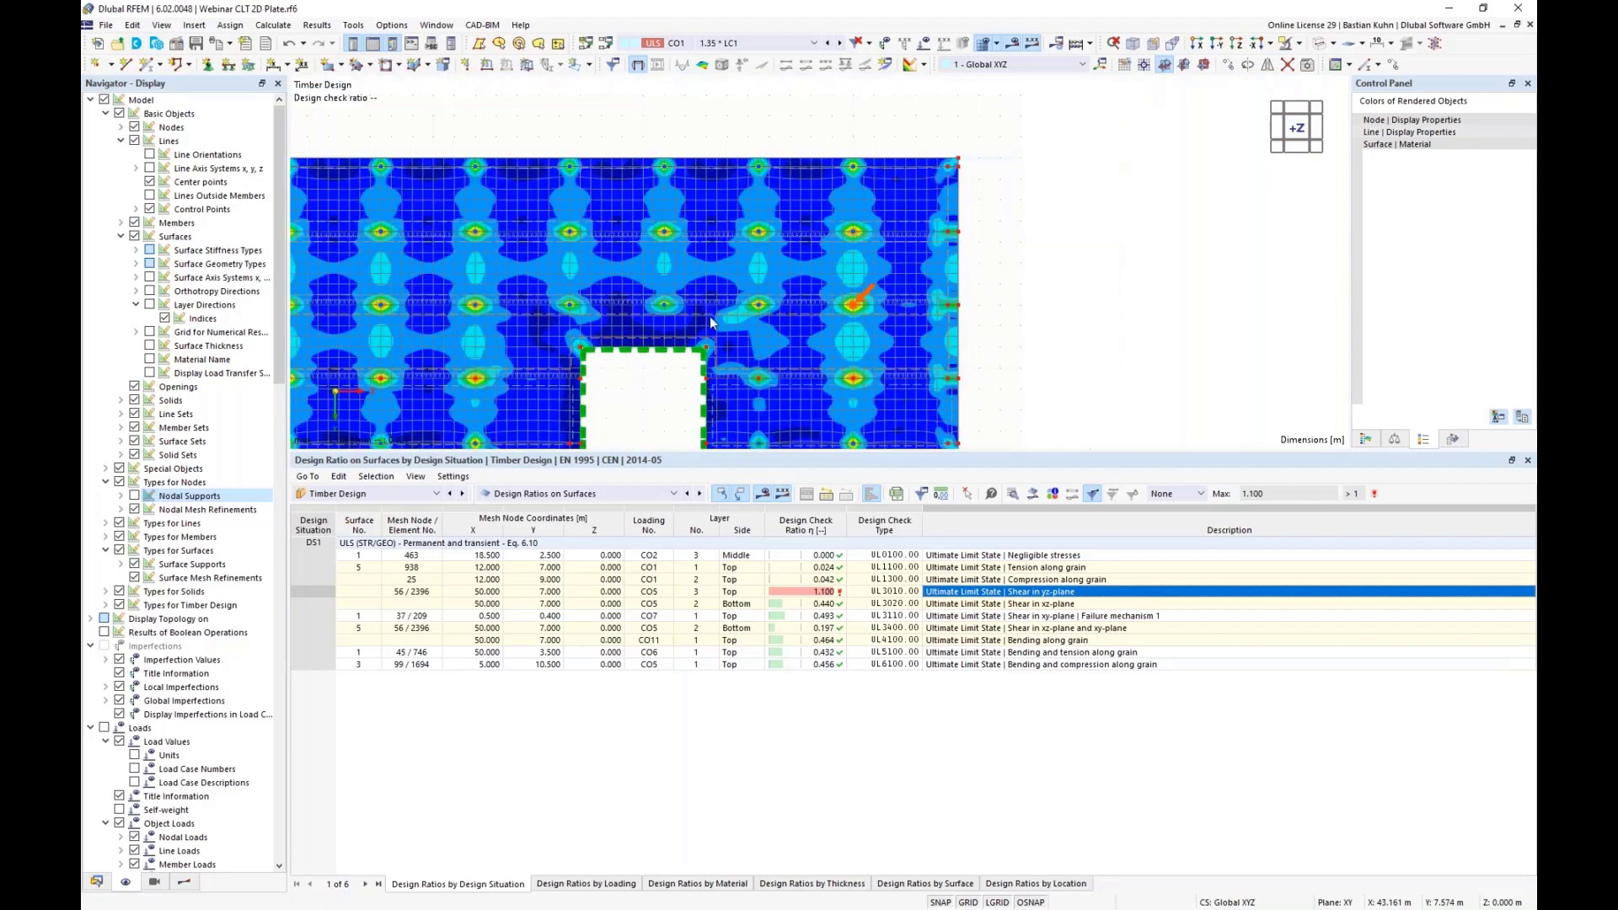
middle_click_drag(827, 297, 1109, 266)
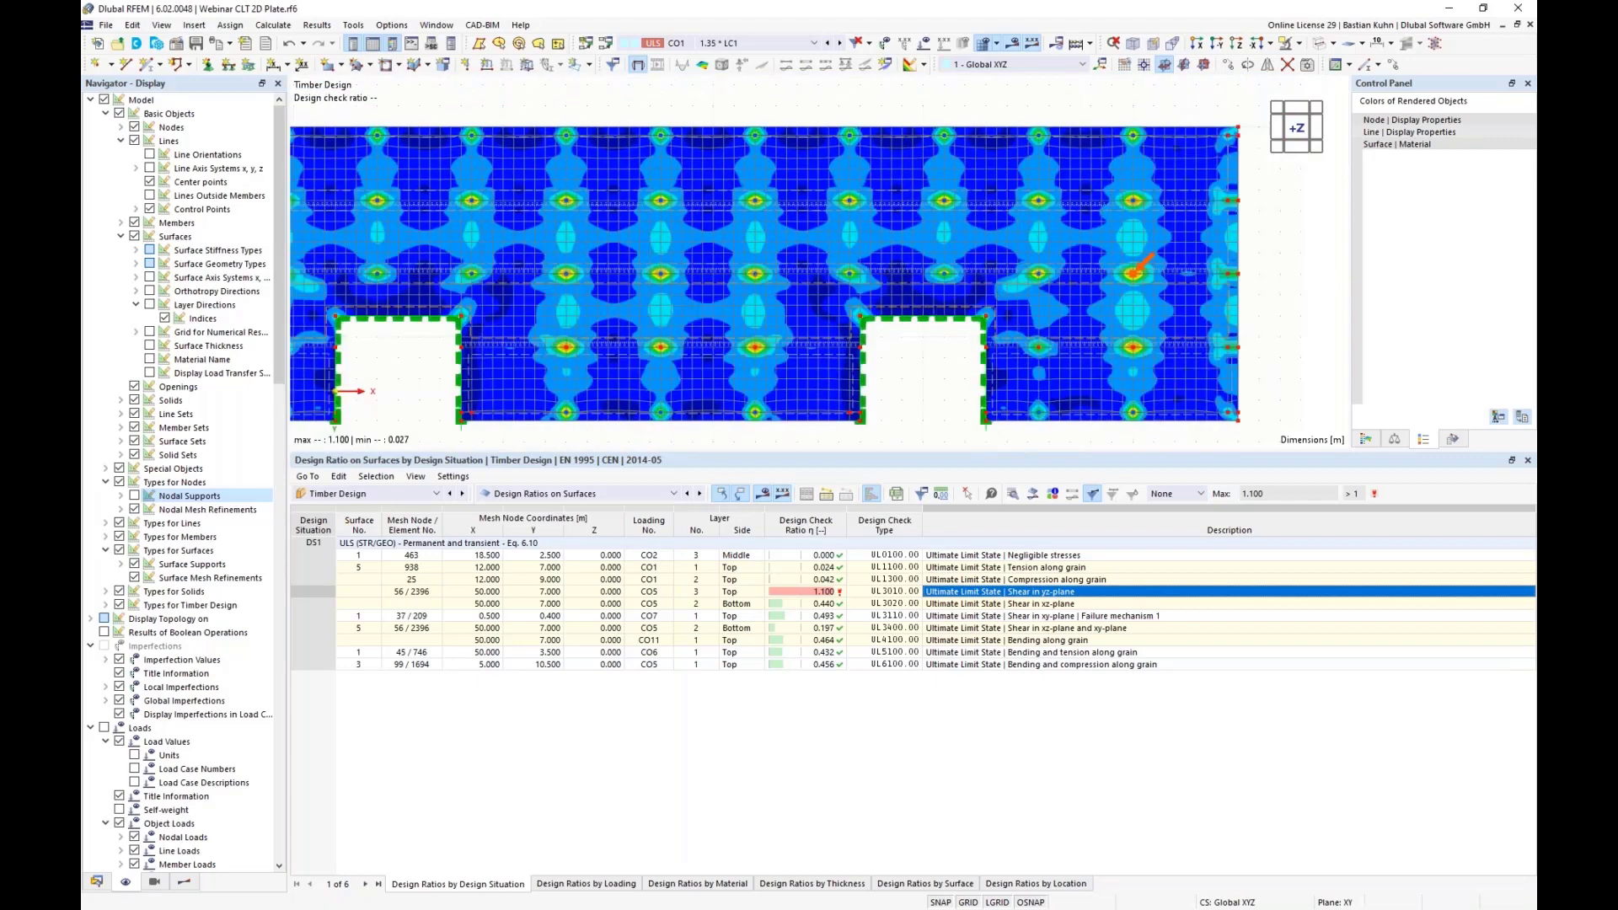
left_click_drag(1016, 451, 1017, 587)
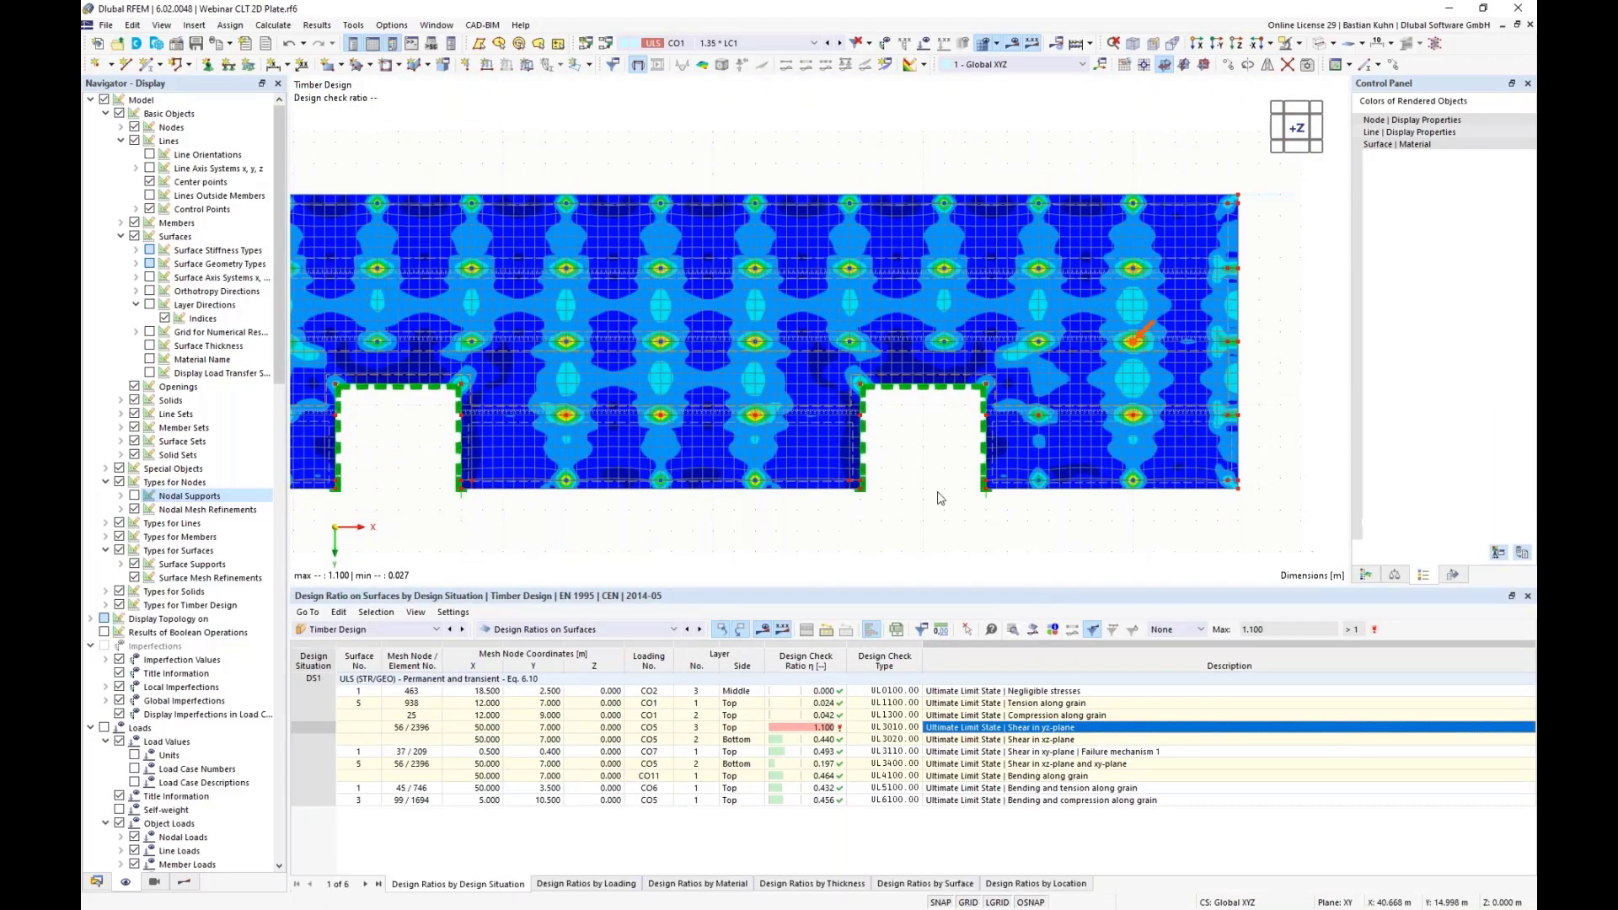
middle_click_drag(990, 492, 899, 278)
scroll(1024, 385, "down", 2)
left_click(186, 882)
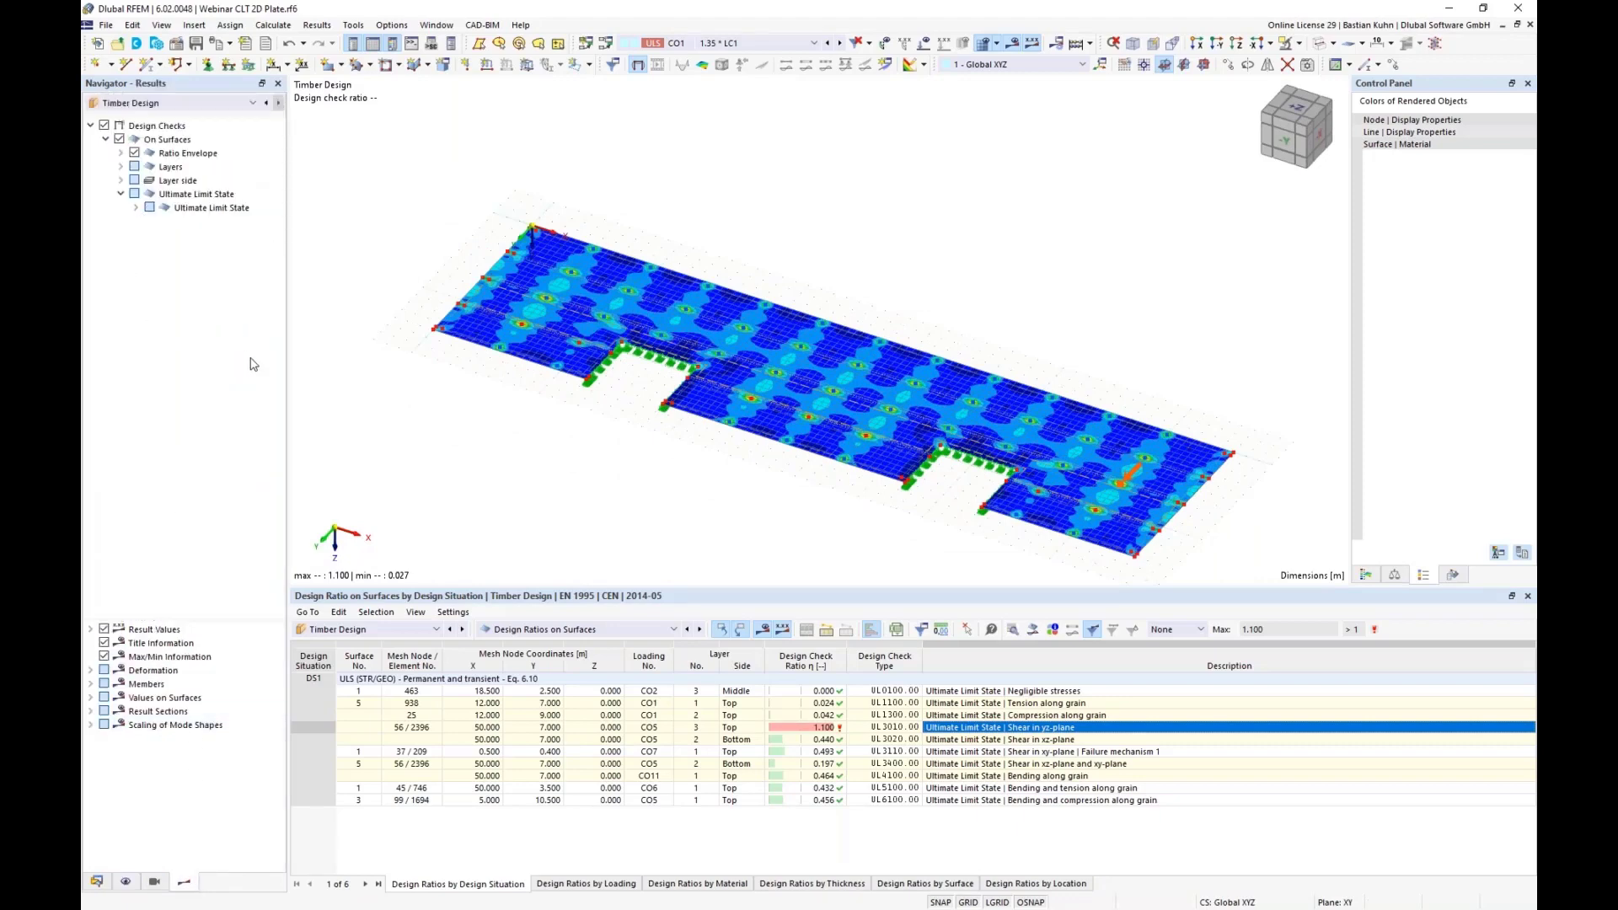
left_click(121, 153)
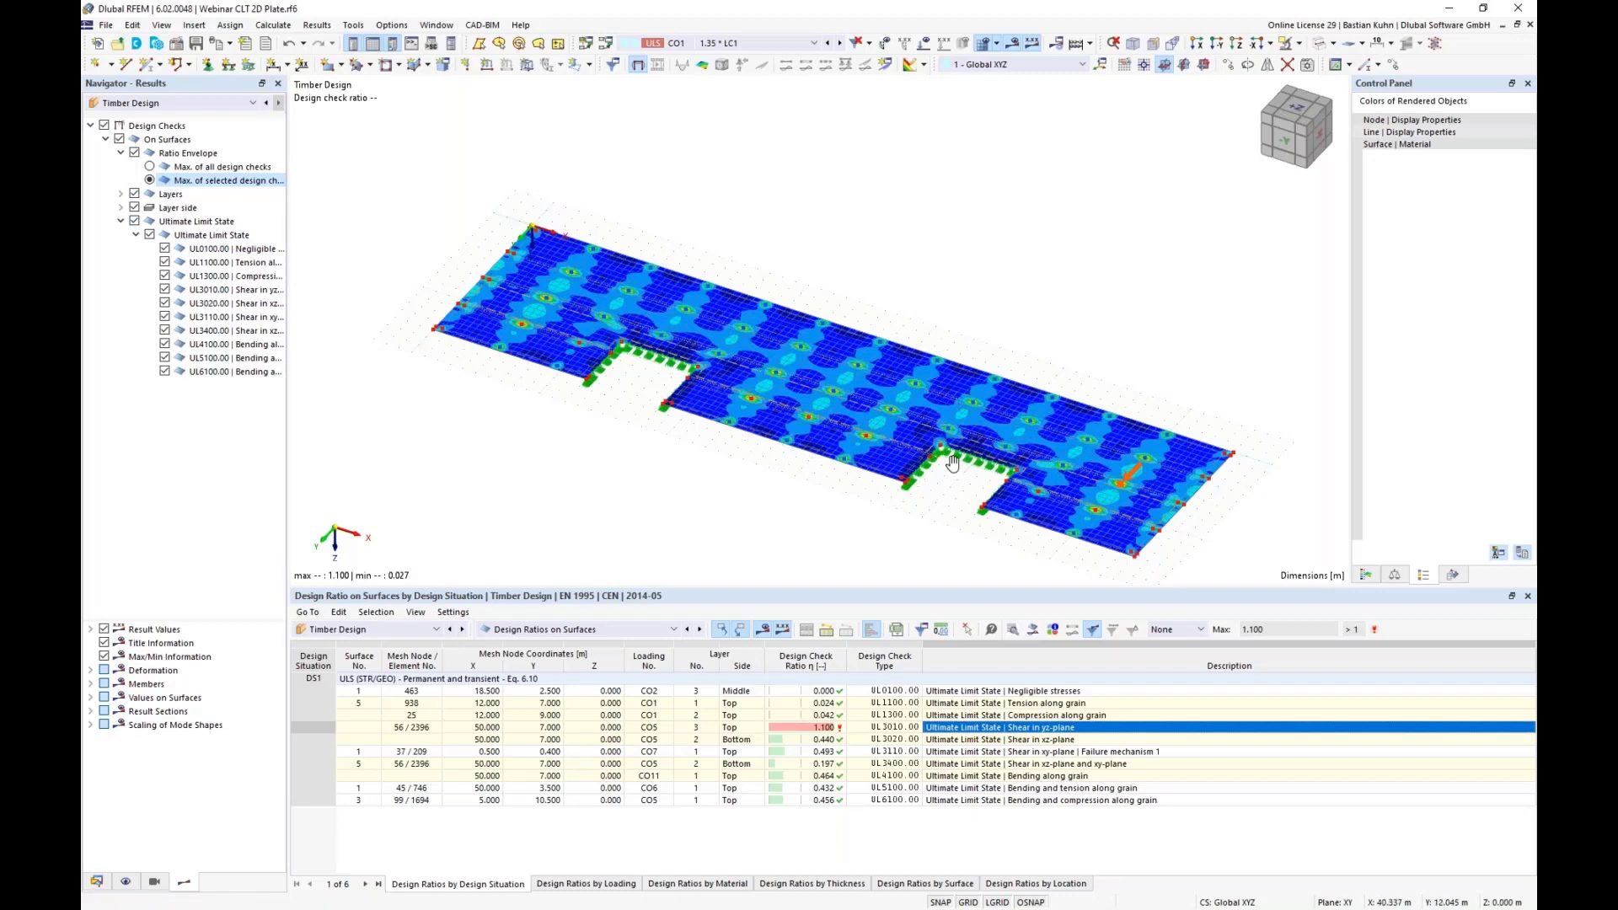
Widen the results navigator and list the individual CLT layers and layer sides available for the timber design ratios
middle_click_drag(948, 459, 942, 405)
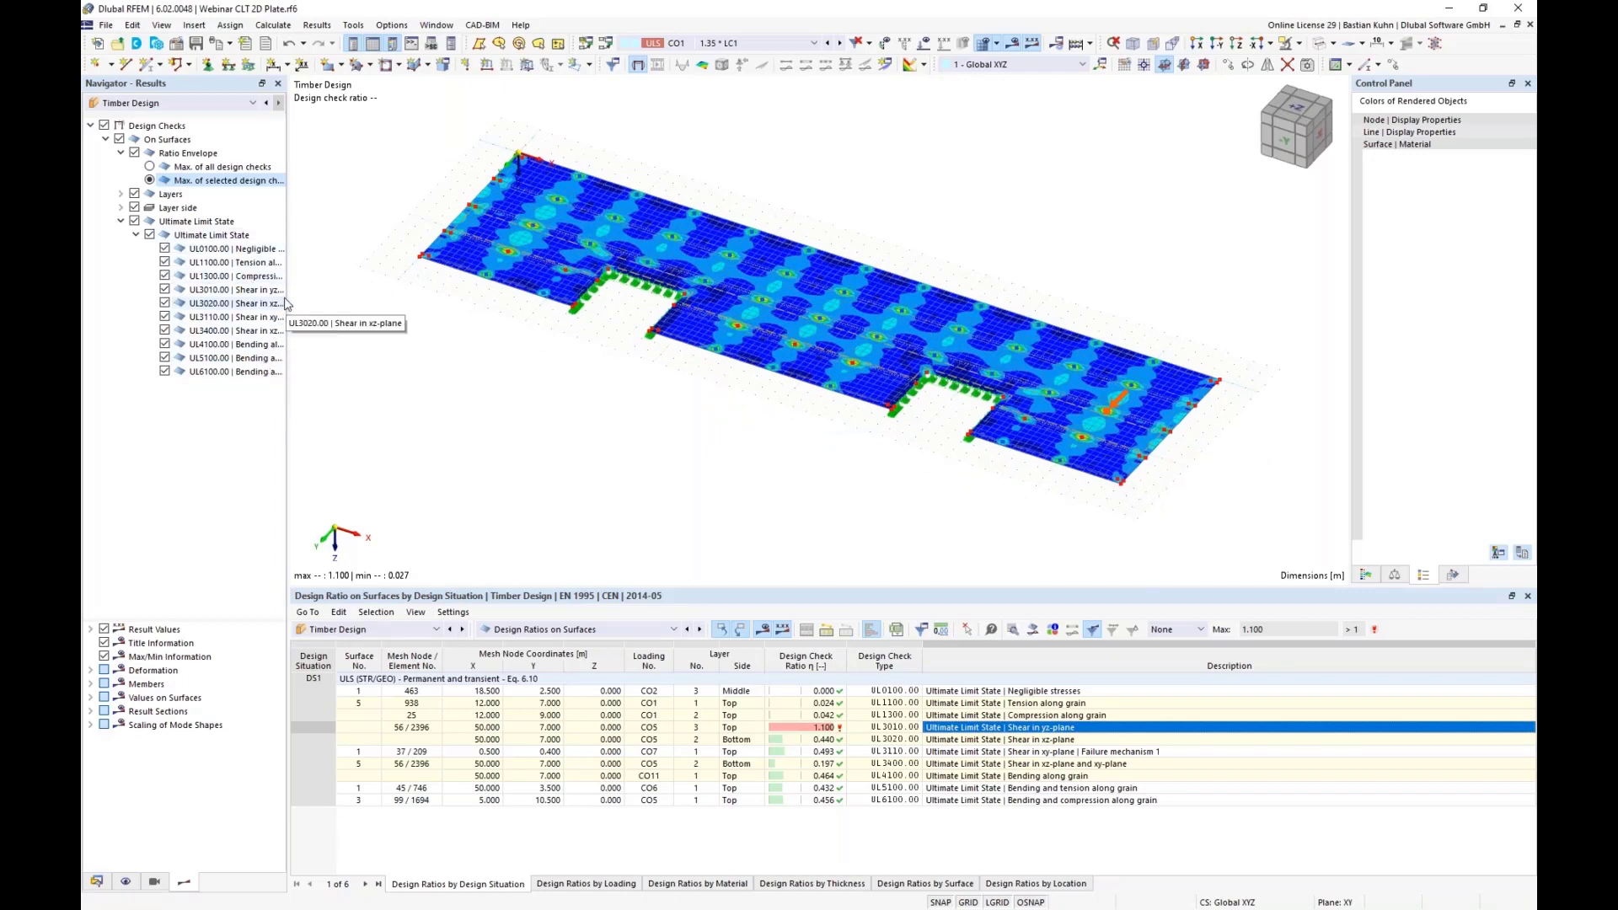
left_click_drag(293, 290, 354, 289)
left_click(121, 194)
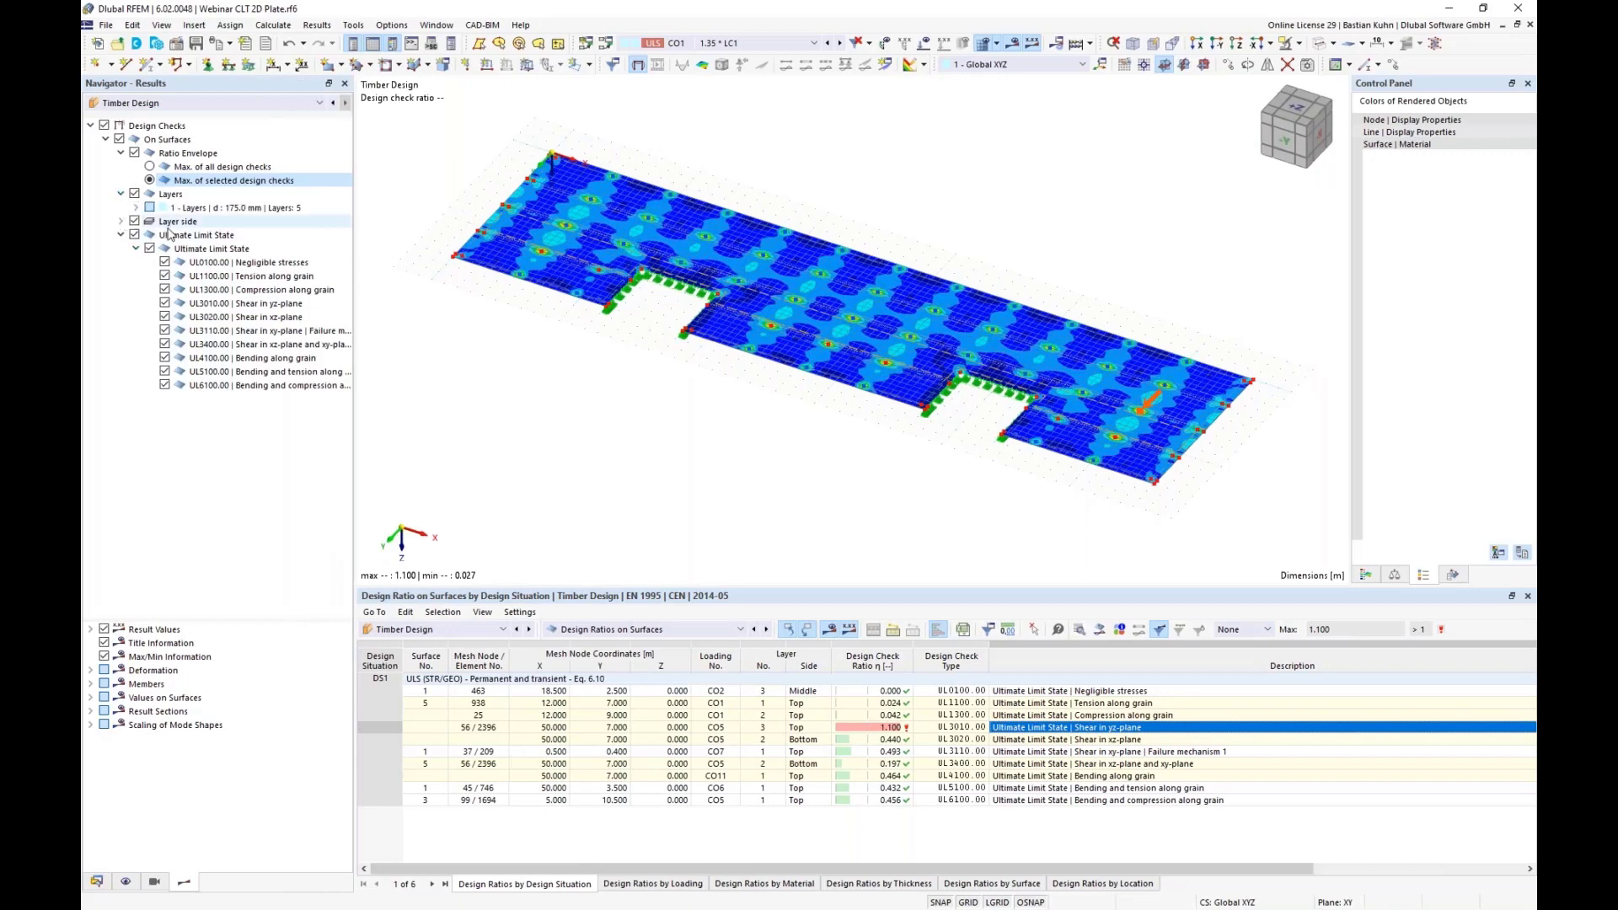
left_click(121, 222)
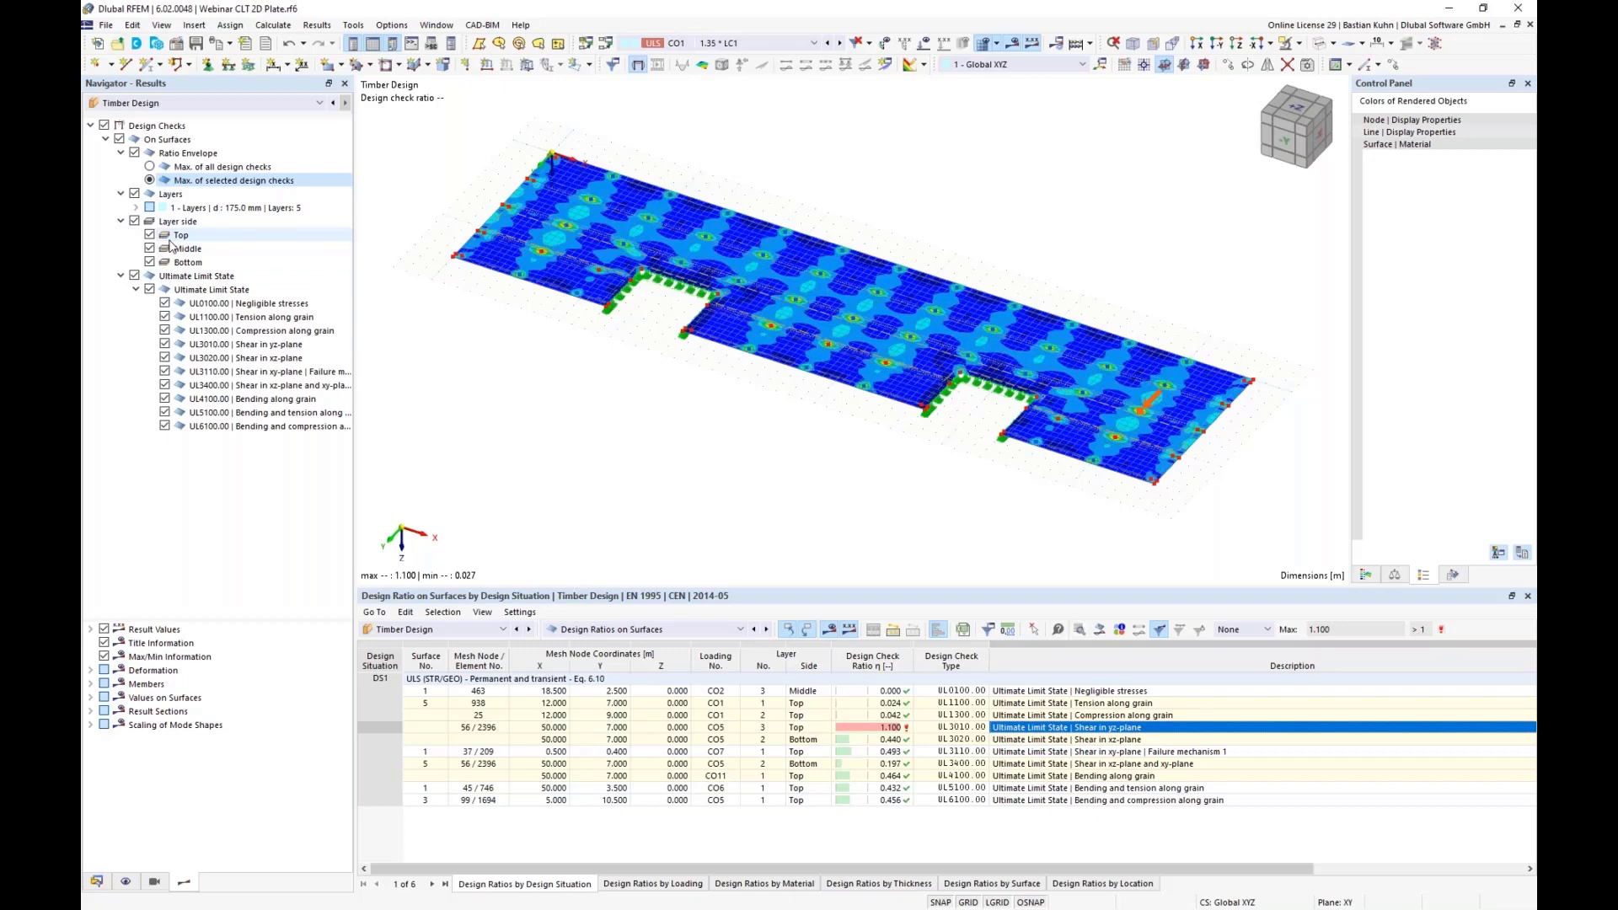
left_click(135, 208)
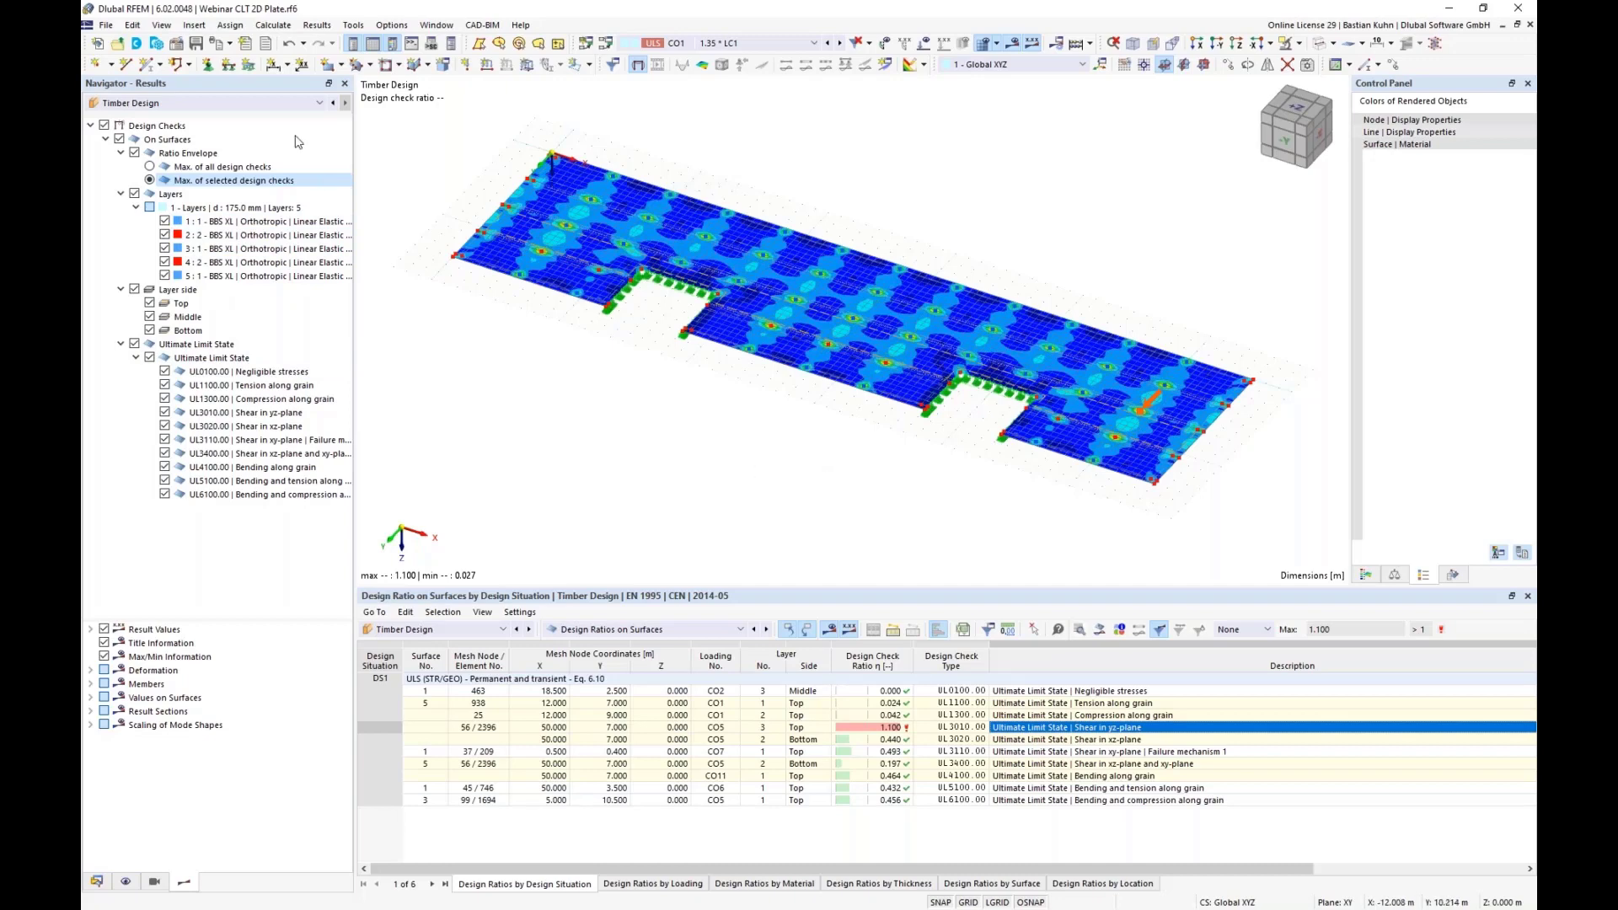
Switch the results navigator from timber design to the static analysis results and view the plate's displacements
left_click(293, 104)
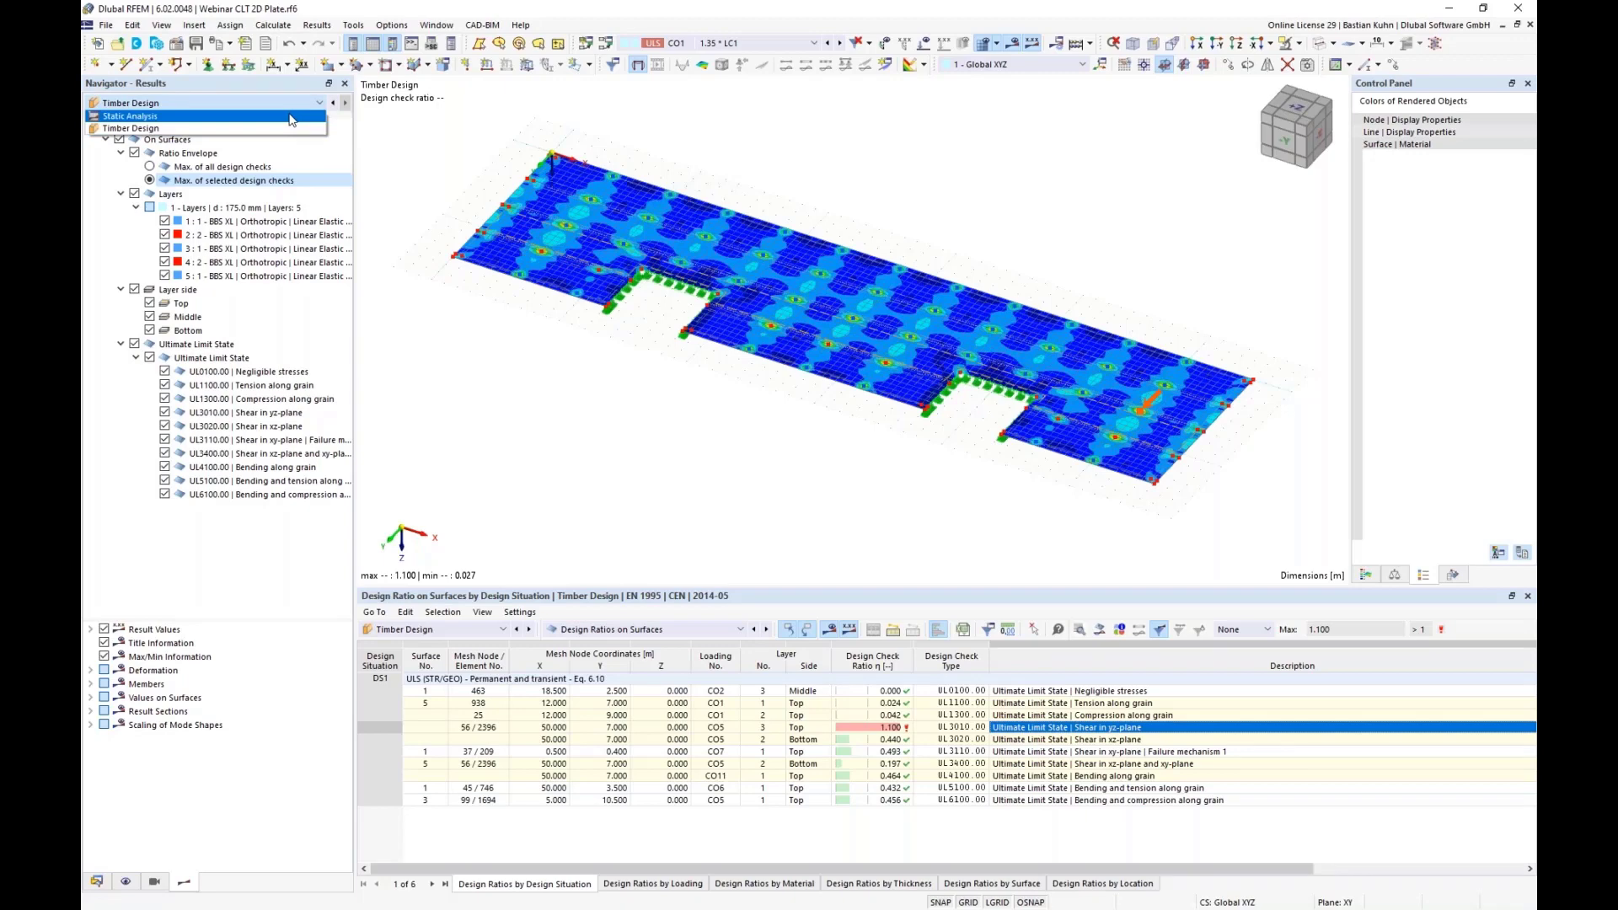
left_click(291, 117)
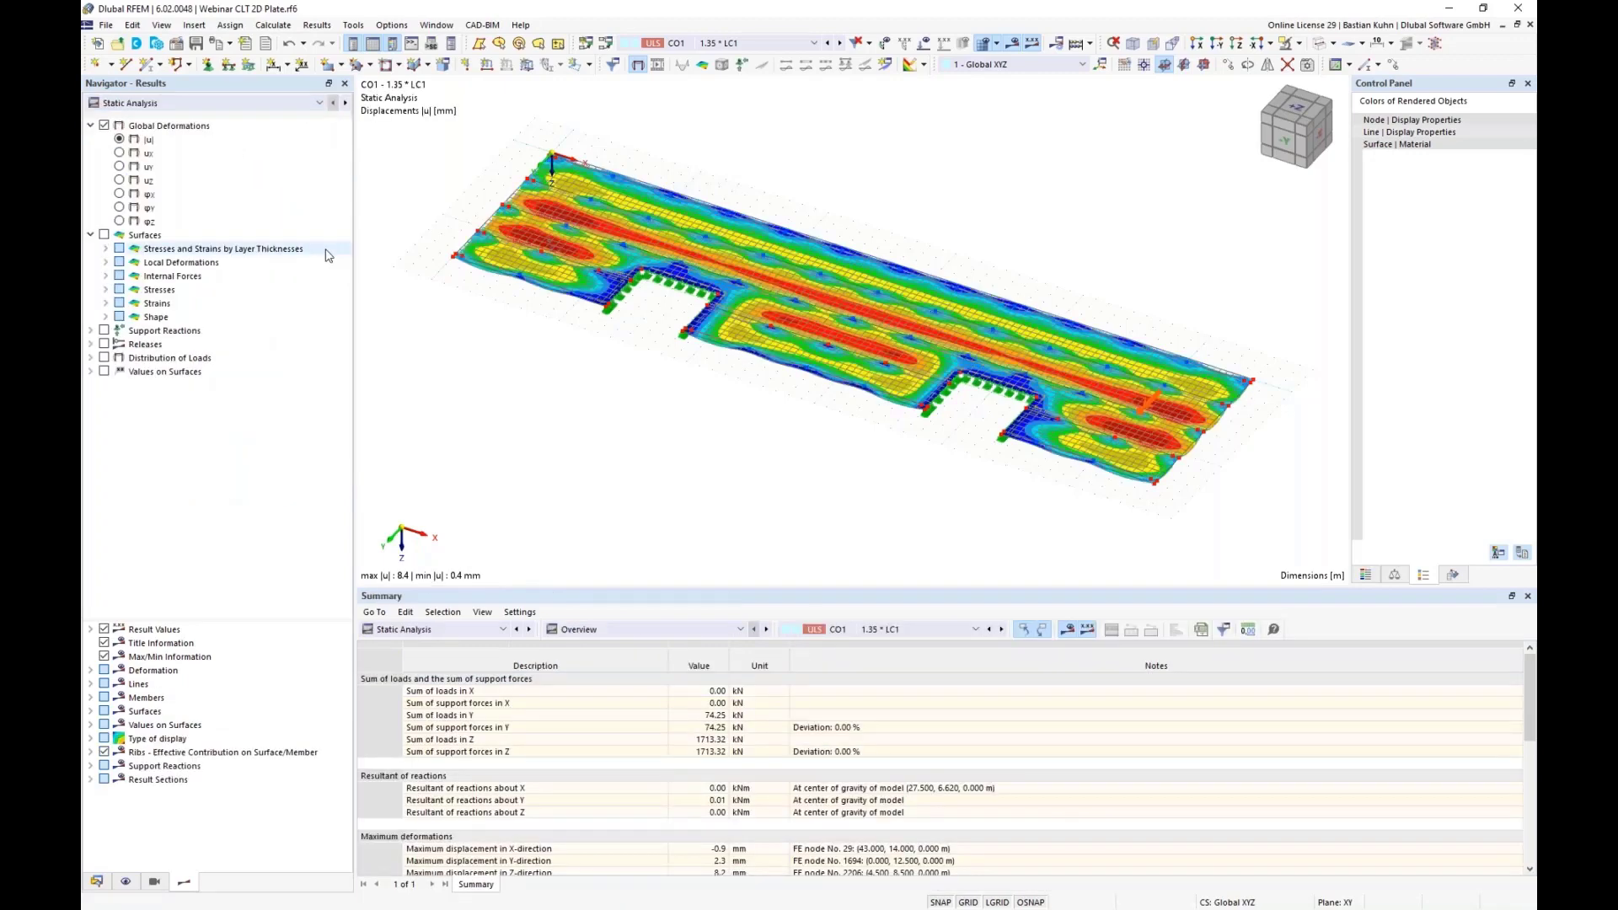
middle_click_drag(699, 432, 628, 439)
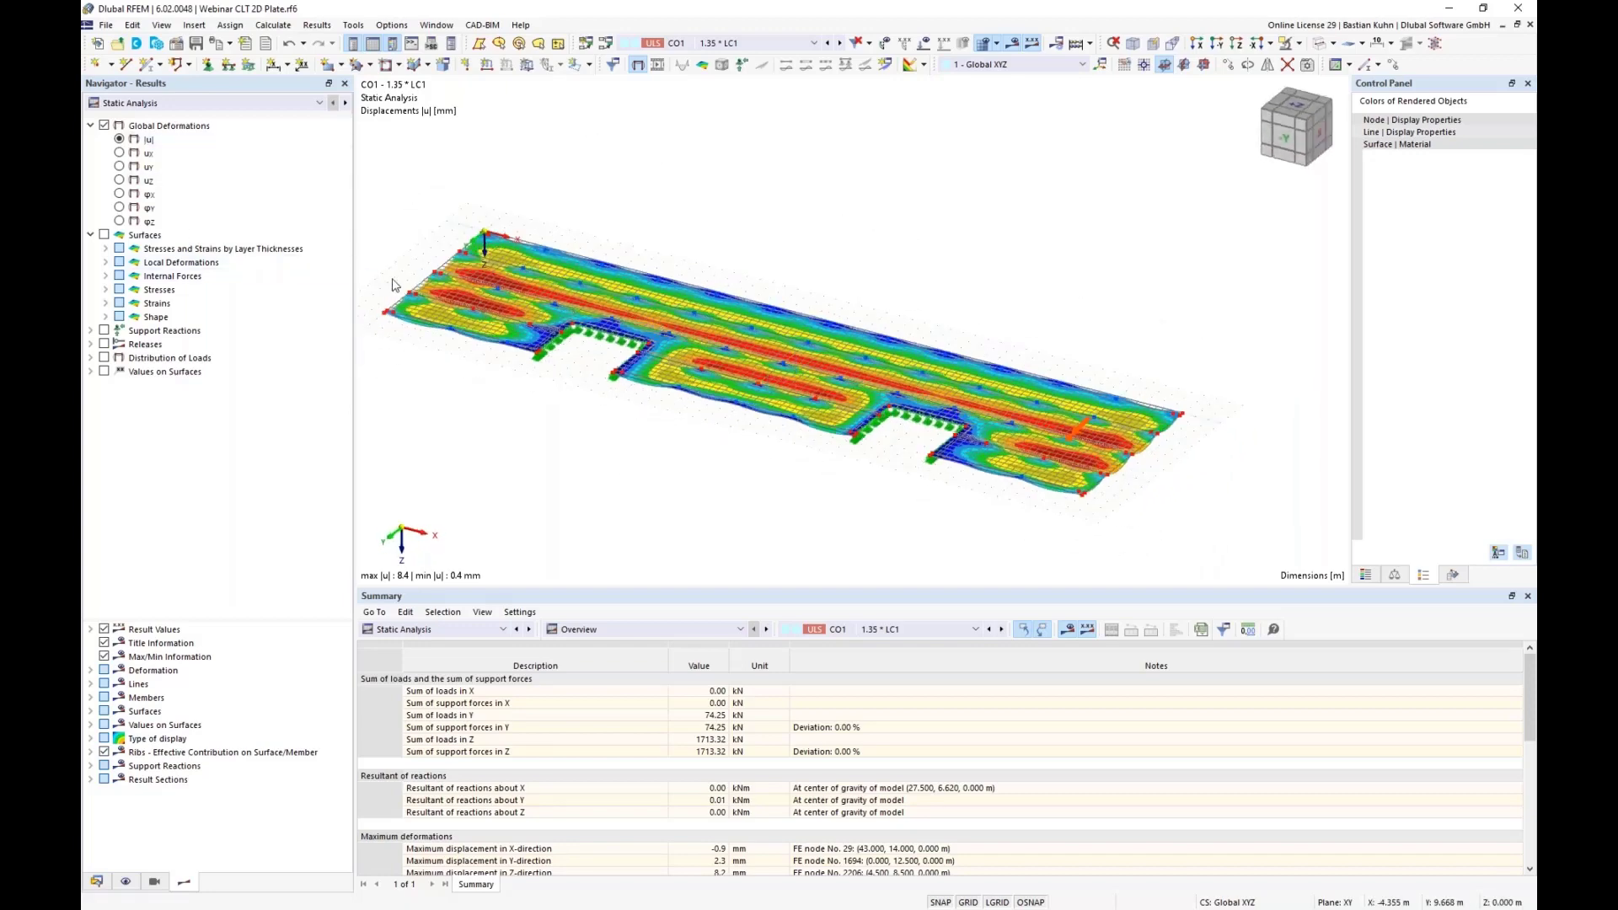
scroll(509, 279, "up", 3)
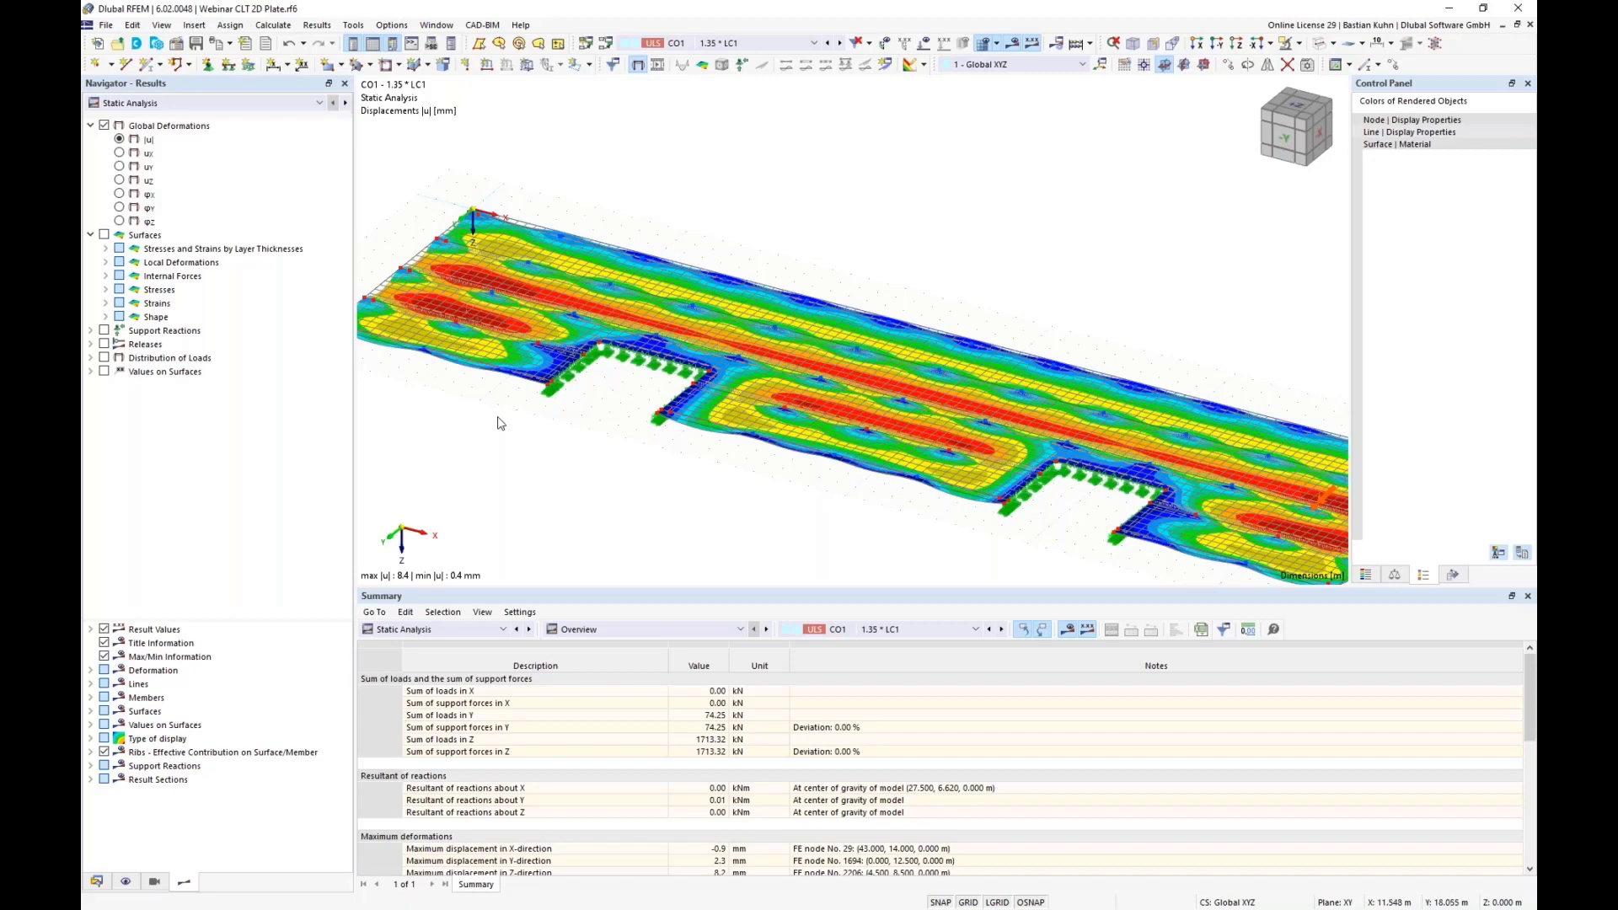
List the CLT layers and basic stresses of the surfaces and display the axial stress σx,- for layer 1
left_click(106, 250)
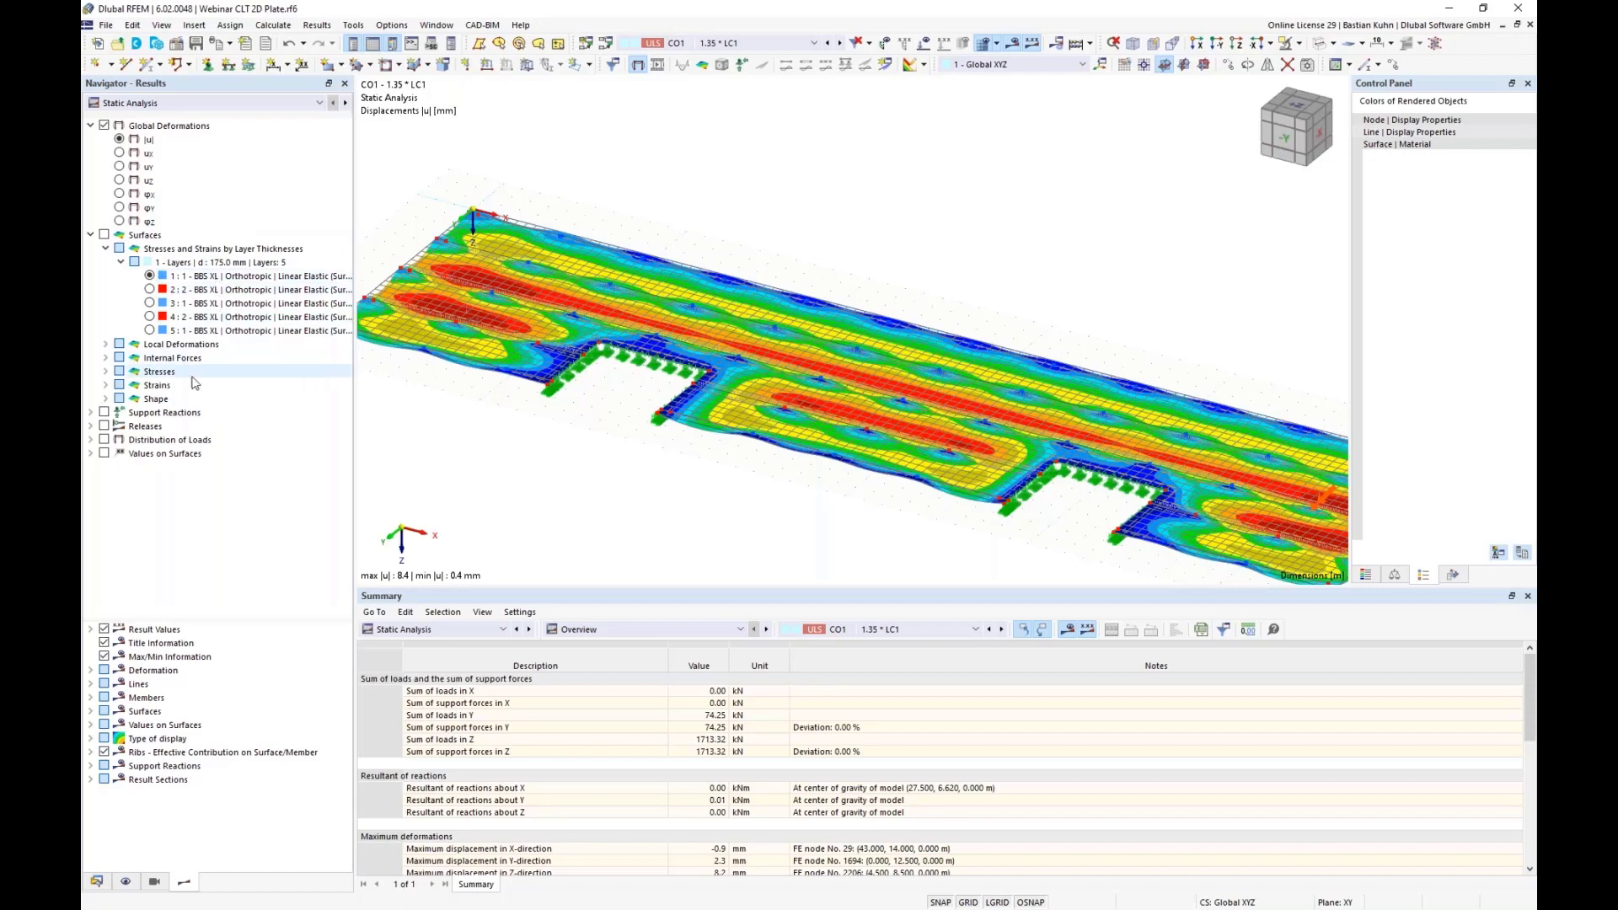
left_click(106, 372)
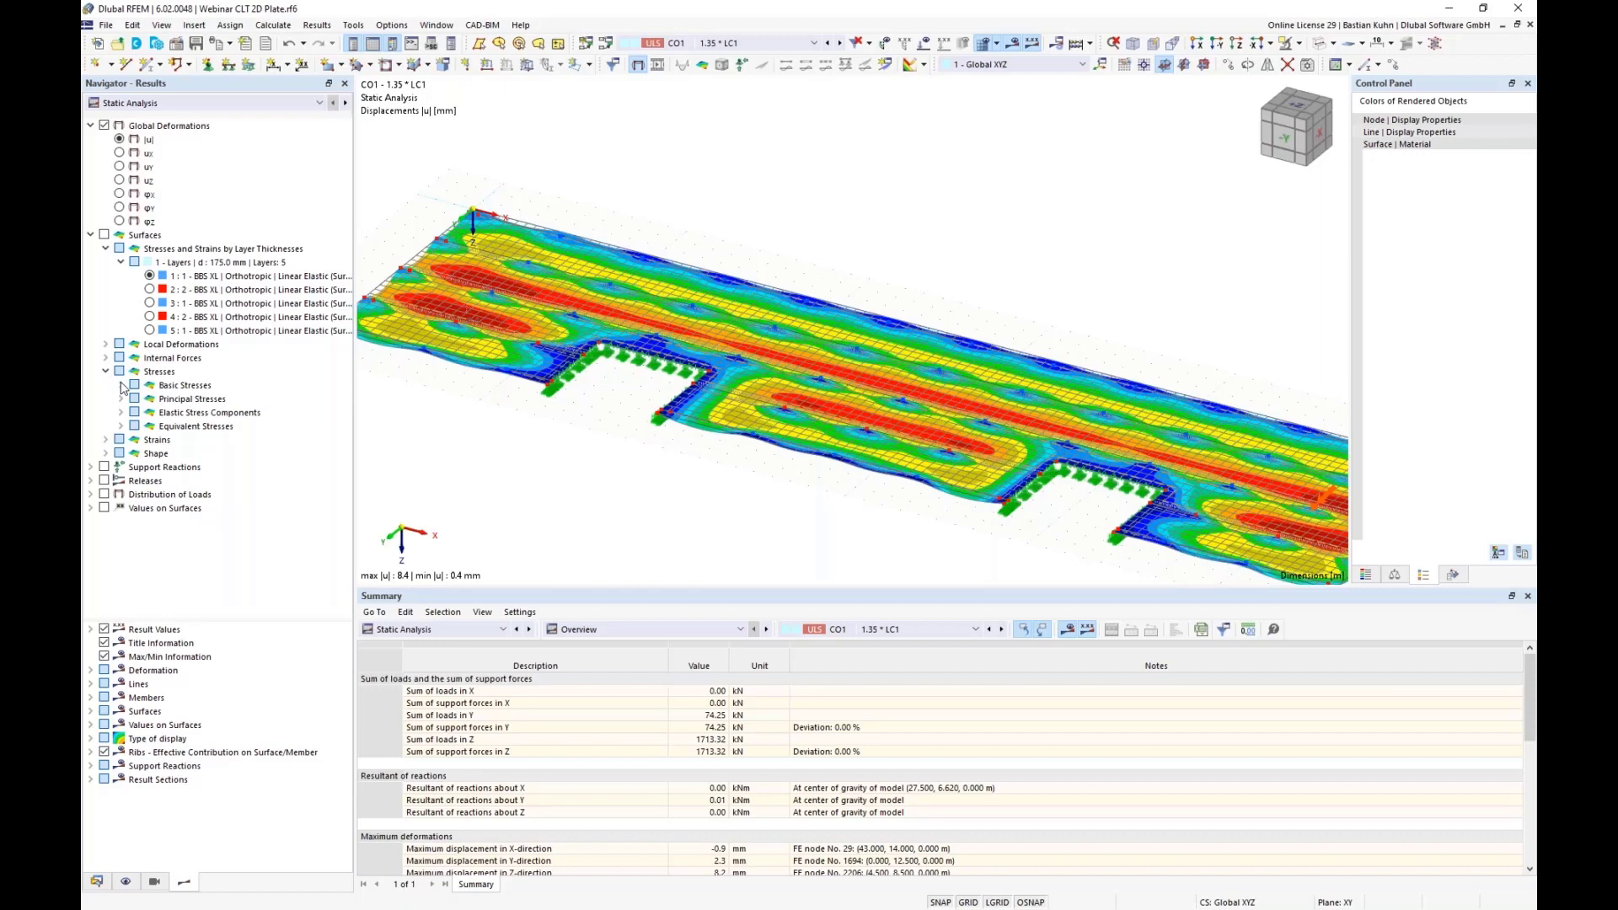
left_click(121, 385)
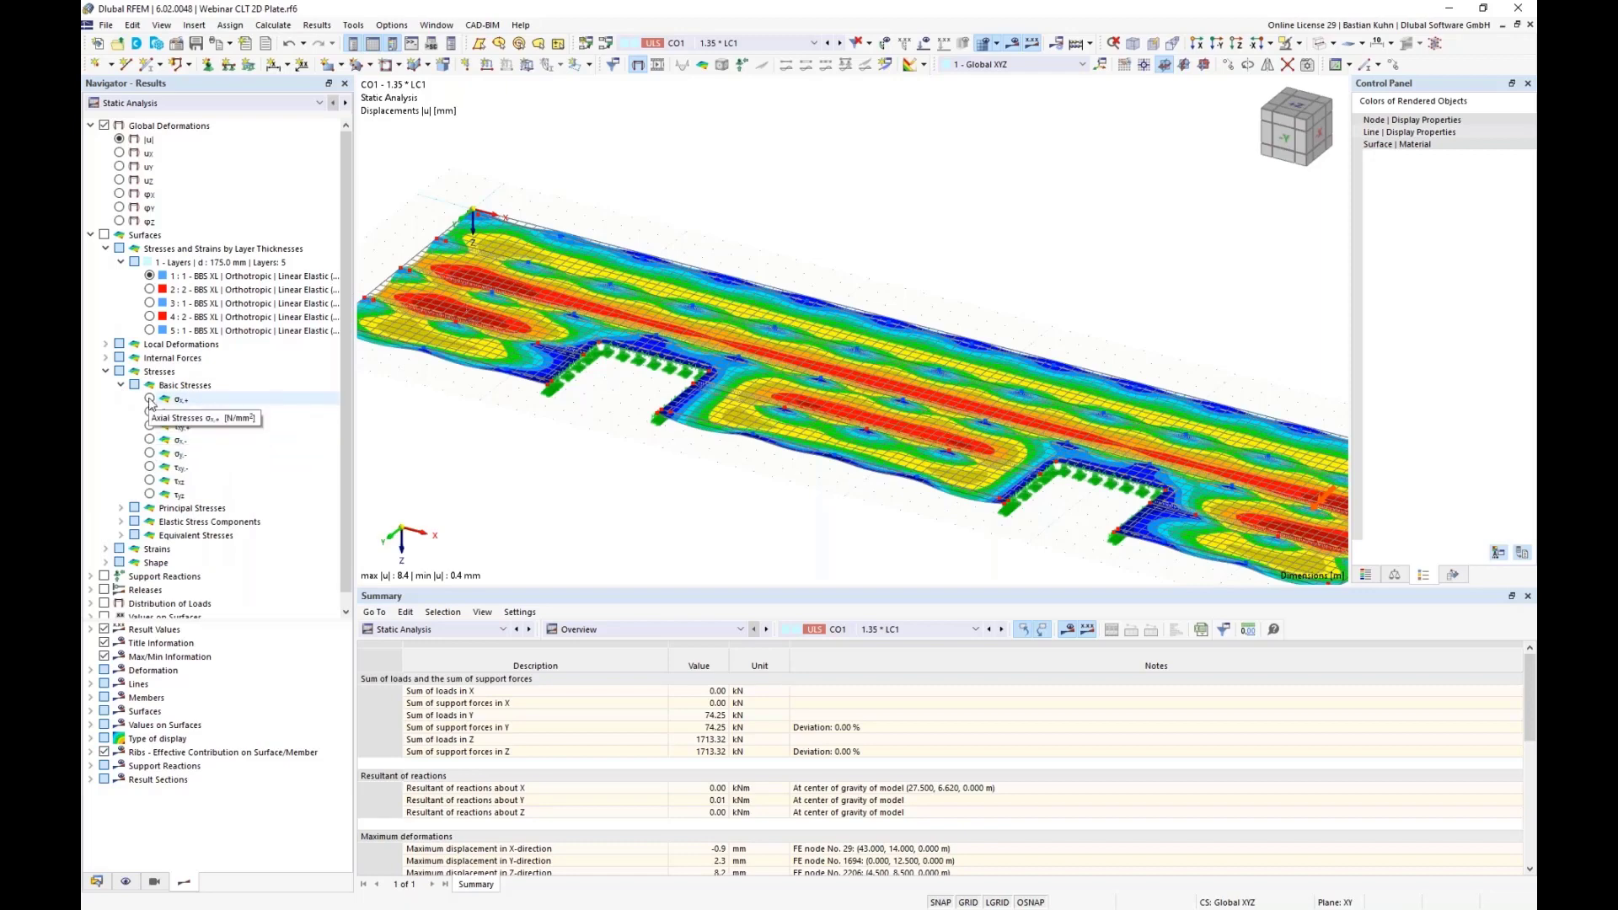
left_click(149, 399)
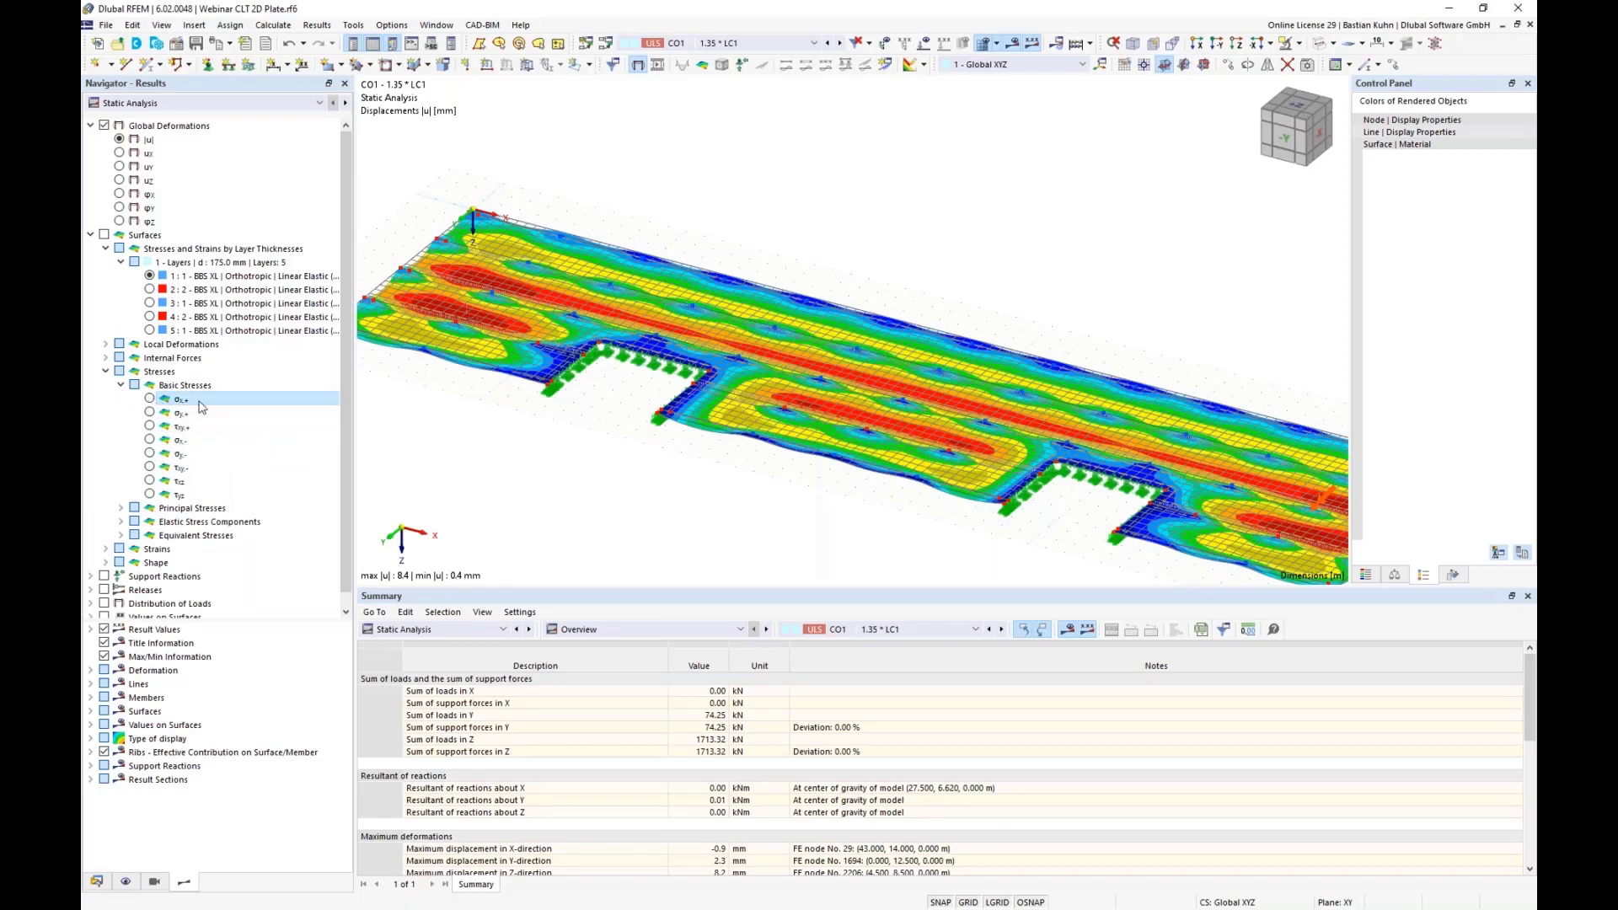
left_click(149, 440)
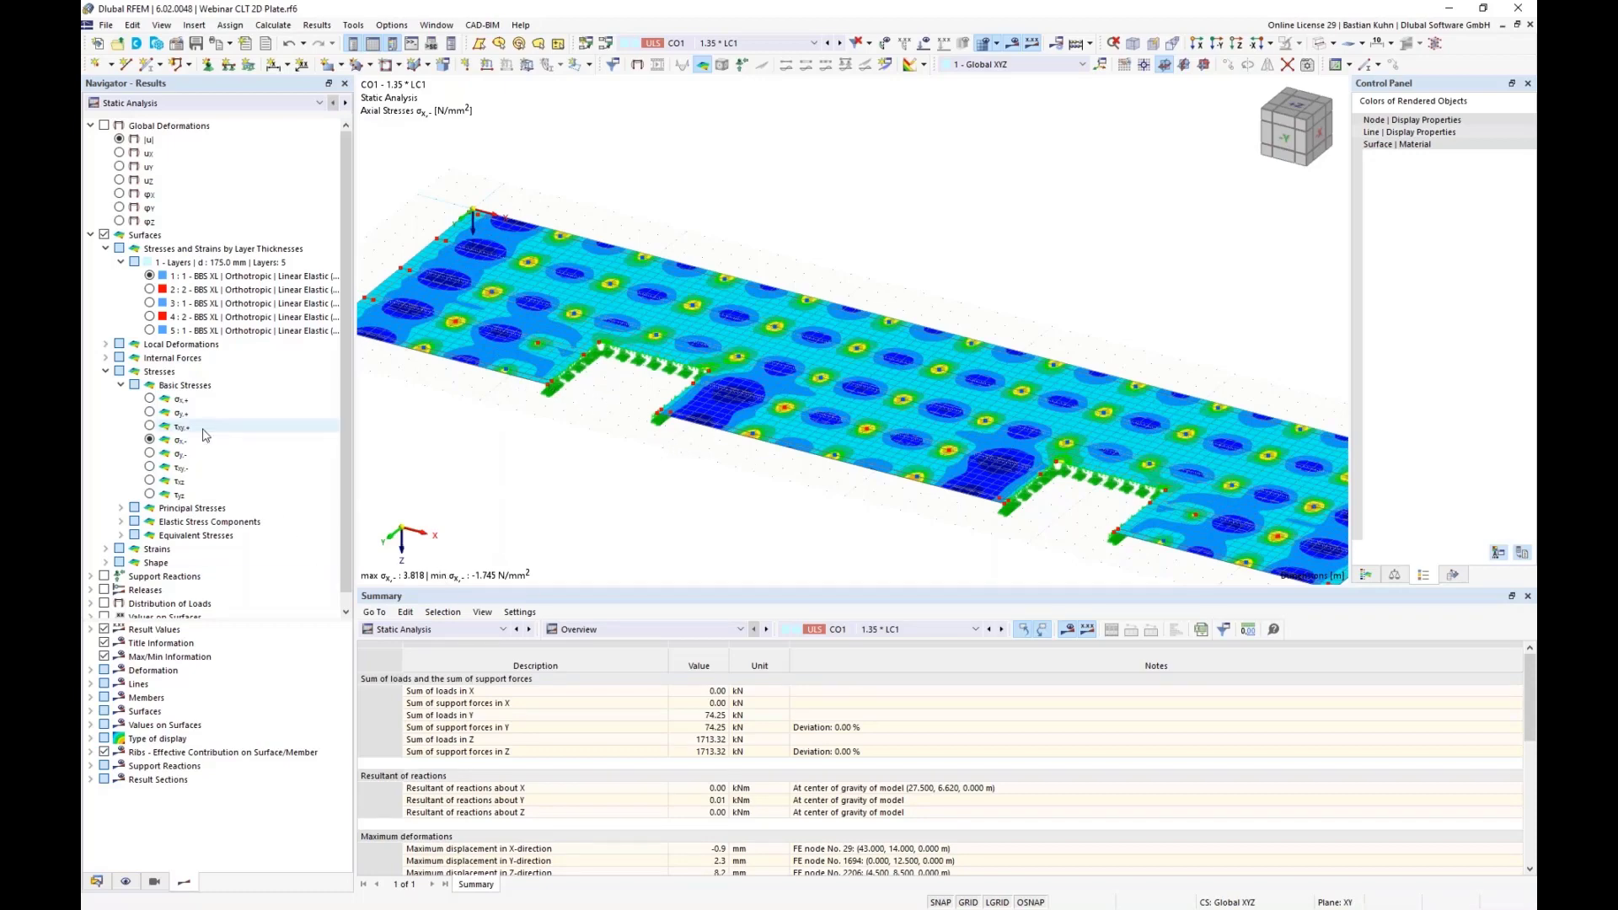
View the axial stress σx,- in layers 3 and 5, and display σx,+ for layer 5
left_click(150, 303)
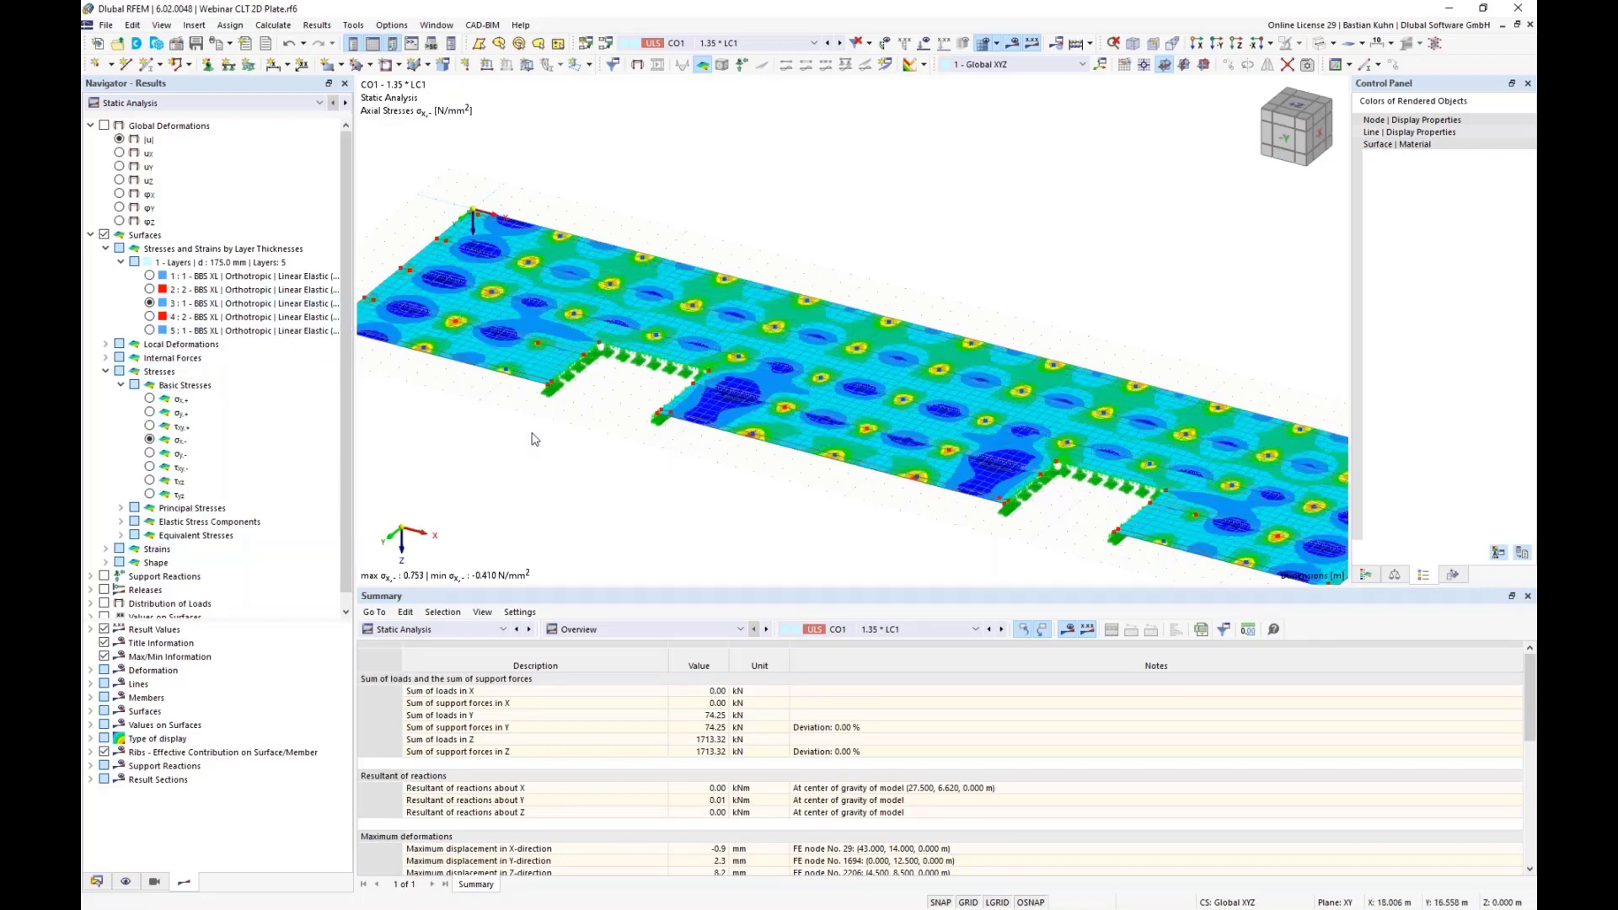
left_click(150, 331)
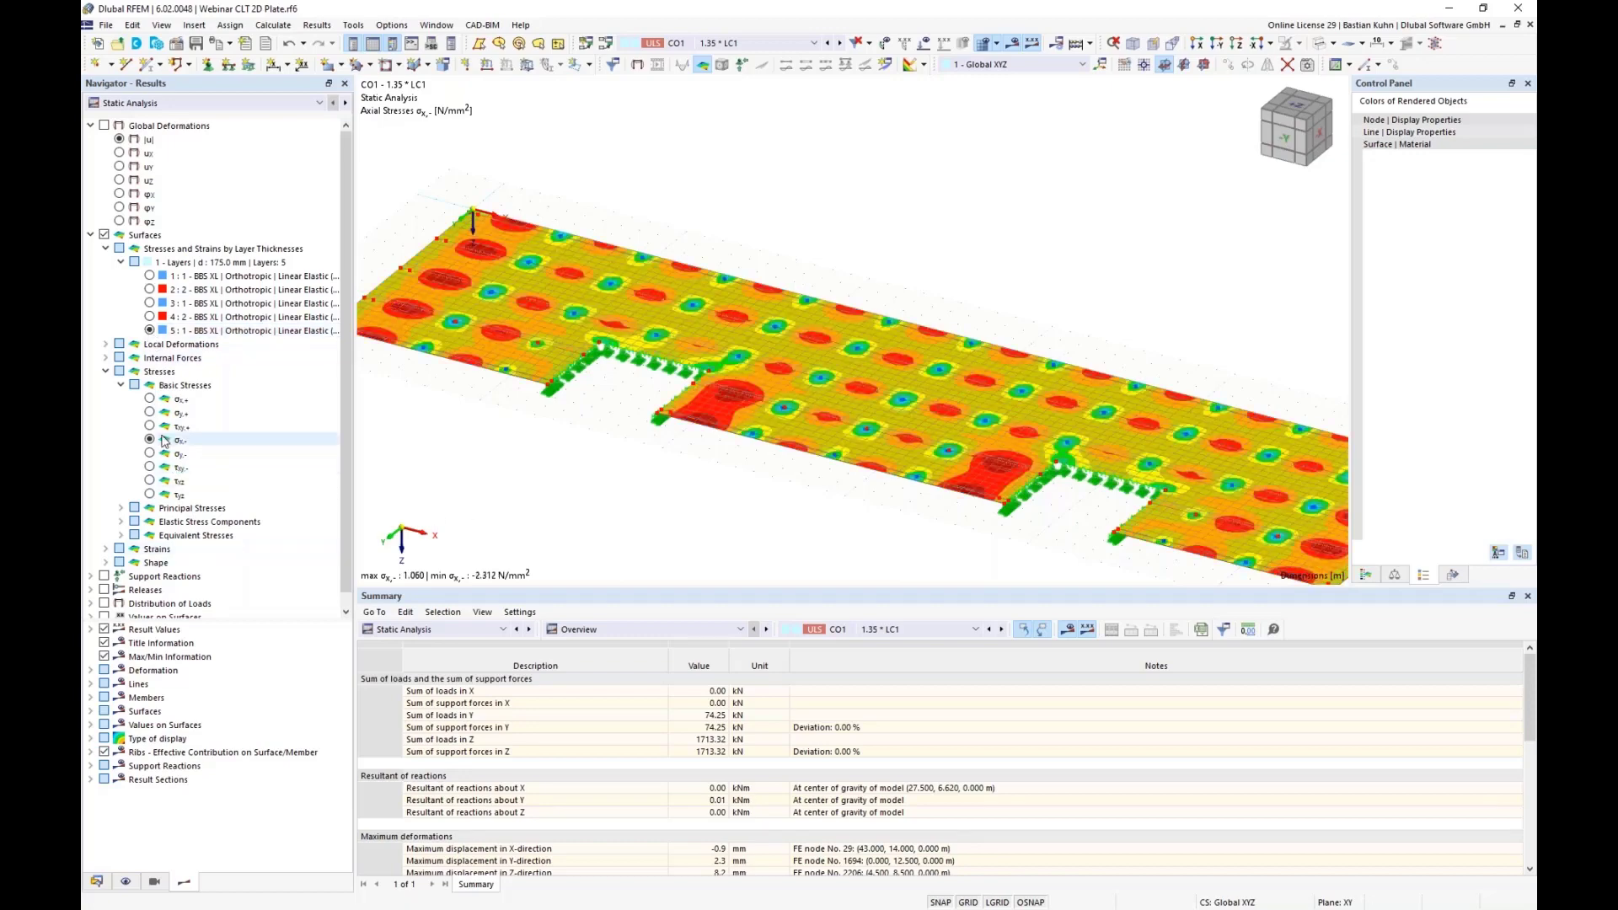
left_click(150, 400)
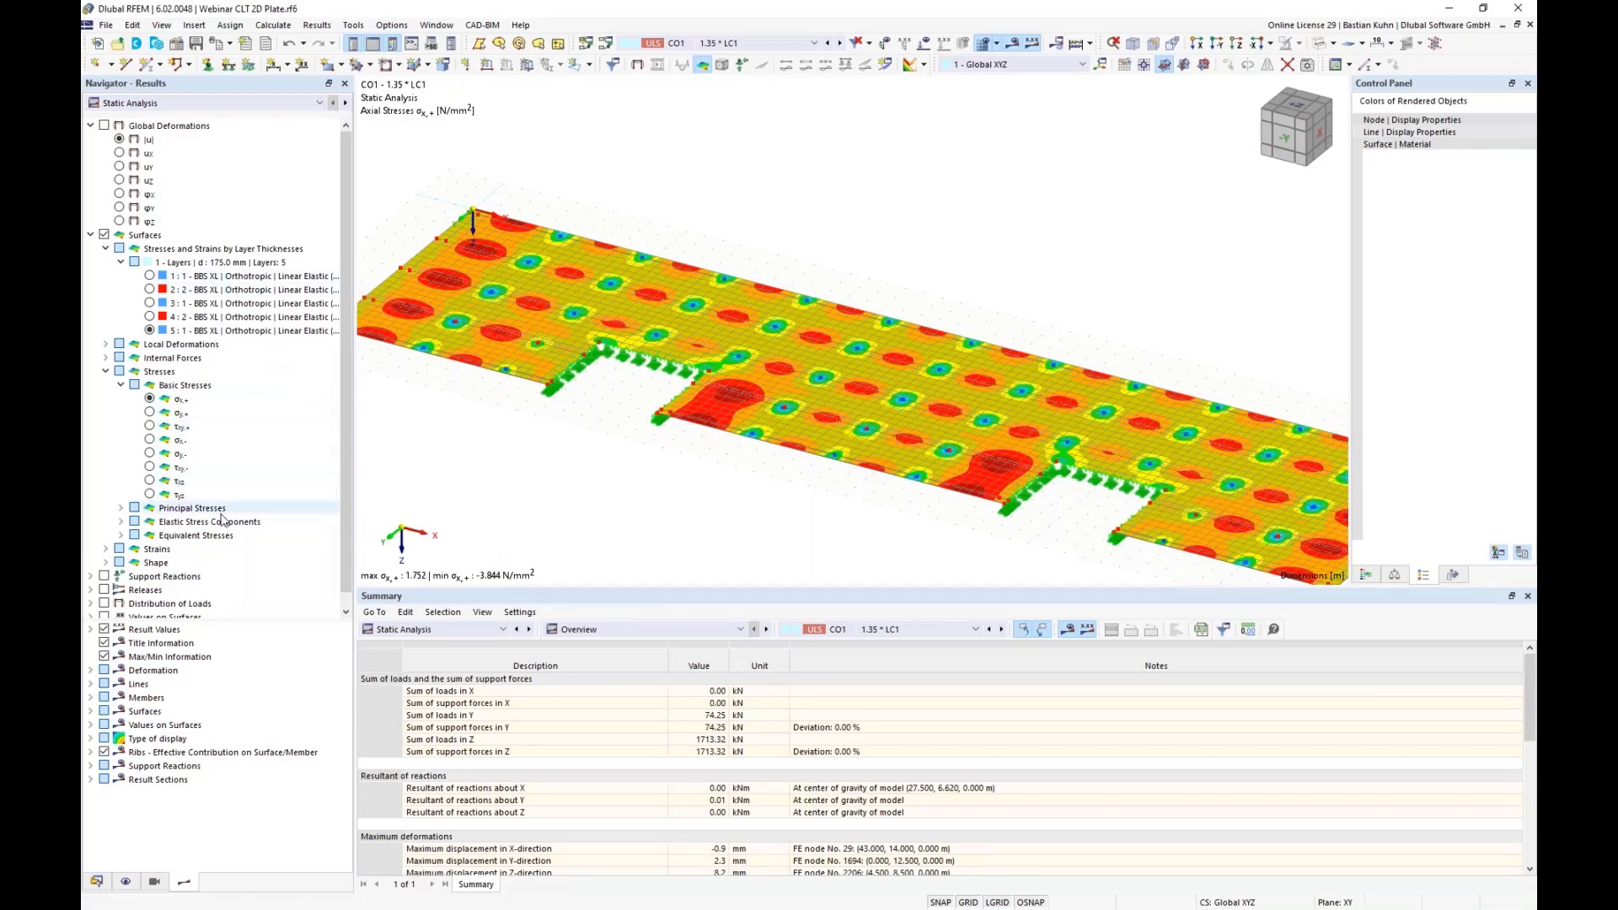
Display the support reactions on the whole plate and list the result components of the supports and releases
scroll(251, 528, "down", 1)
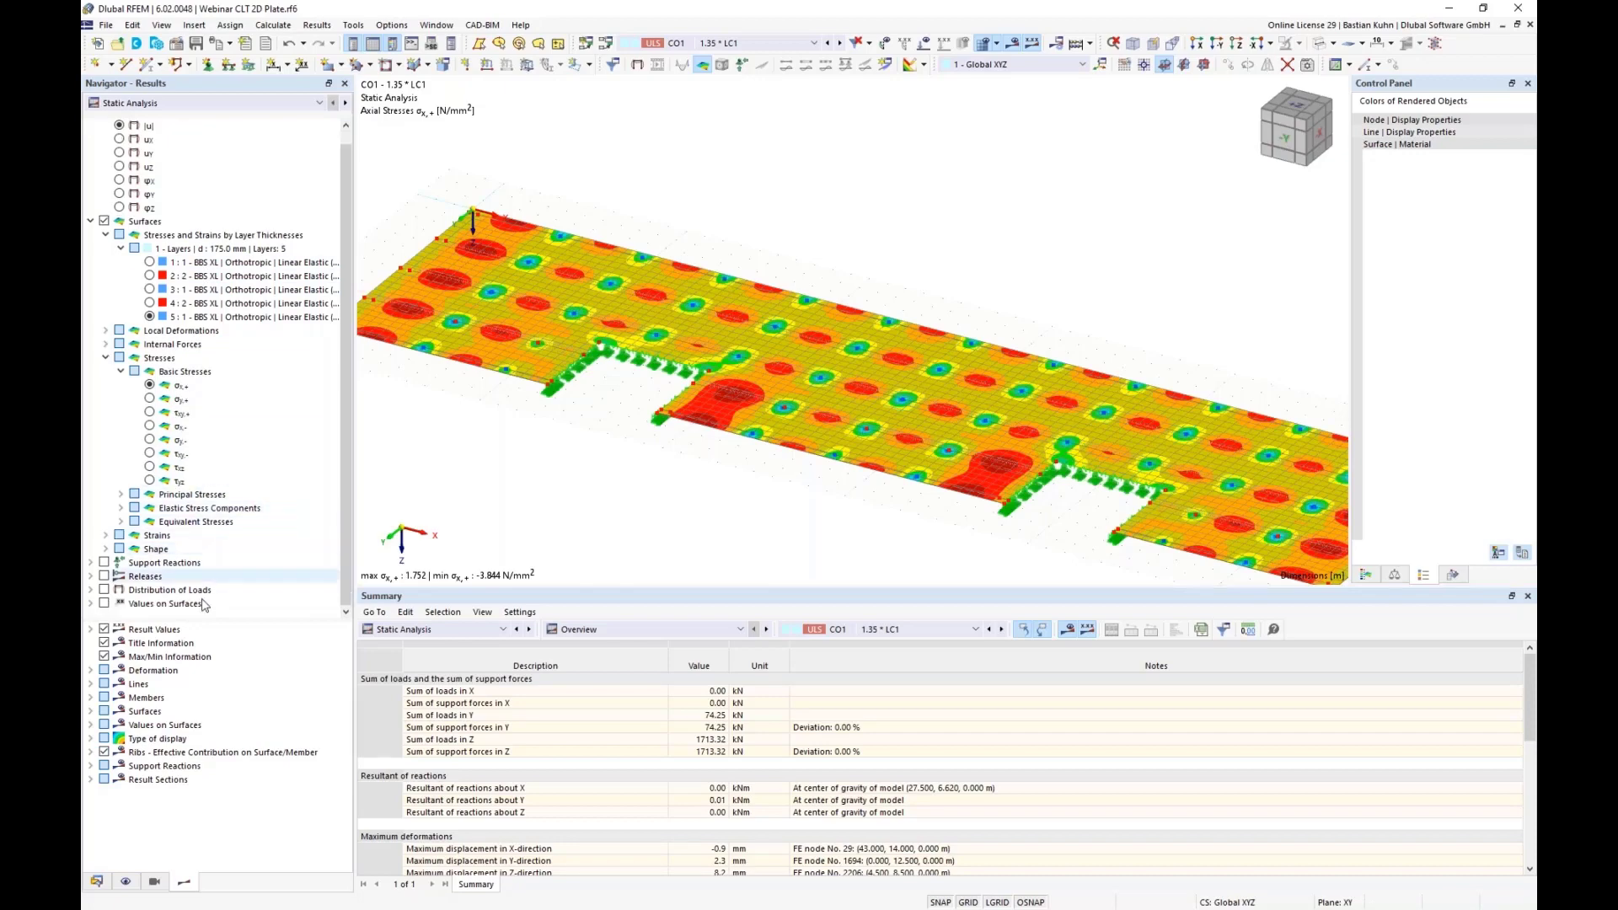
scroll(566, 415, "down", 2)
middle_click_drag(567, 416, 618, 305)
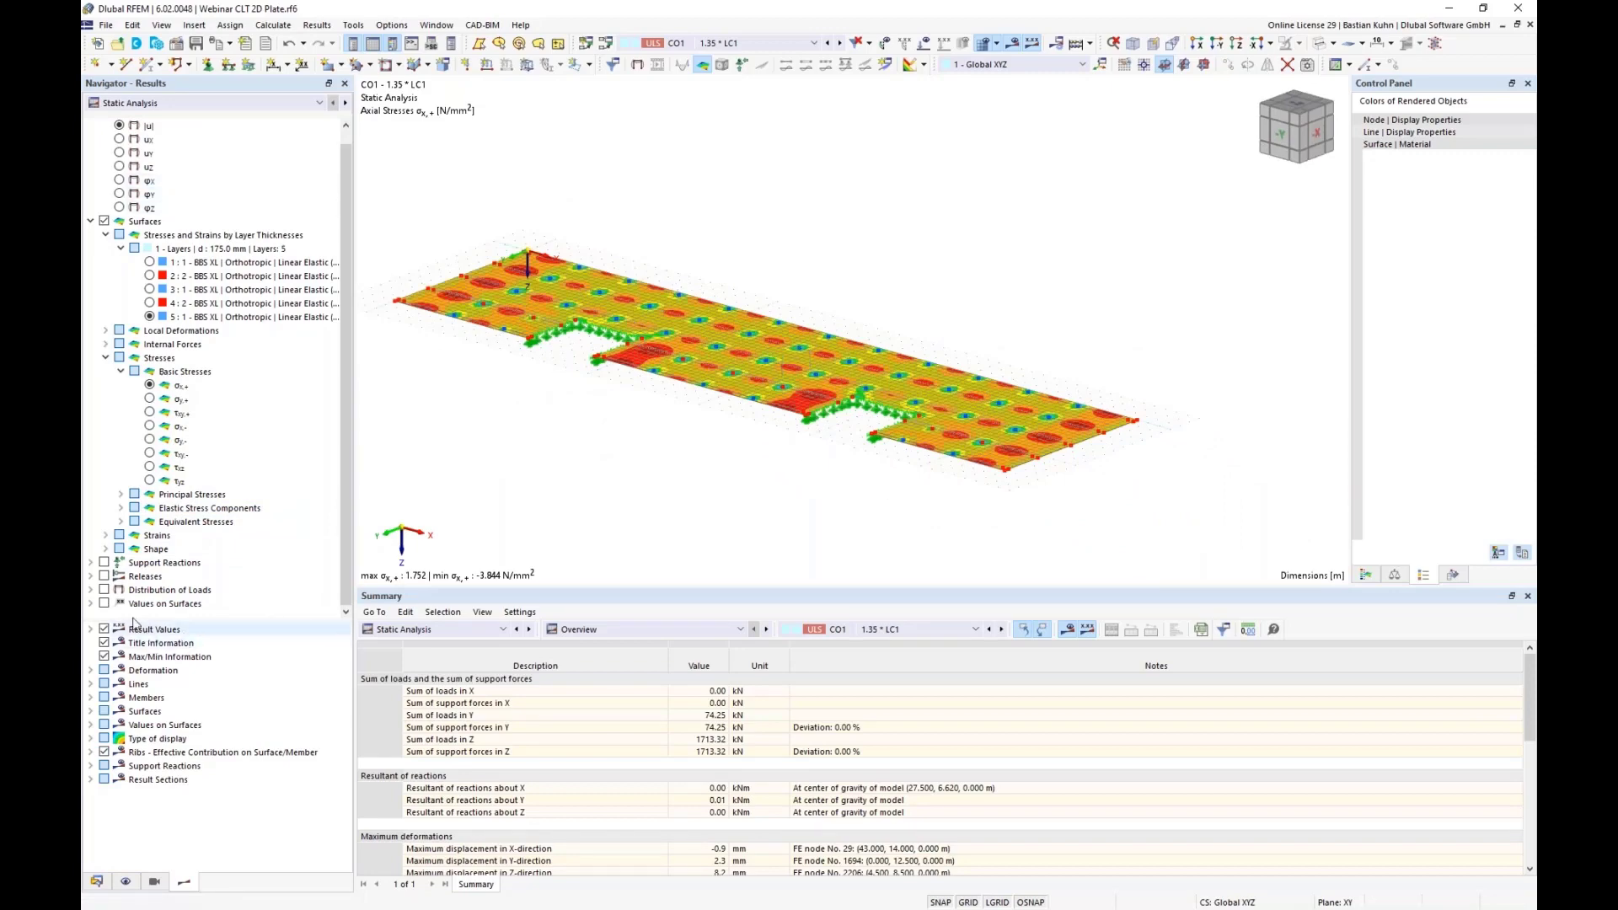
left_click(91, 577)
scroll(257, 395, "down", 1)
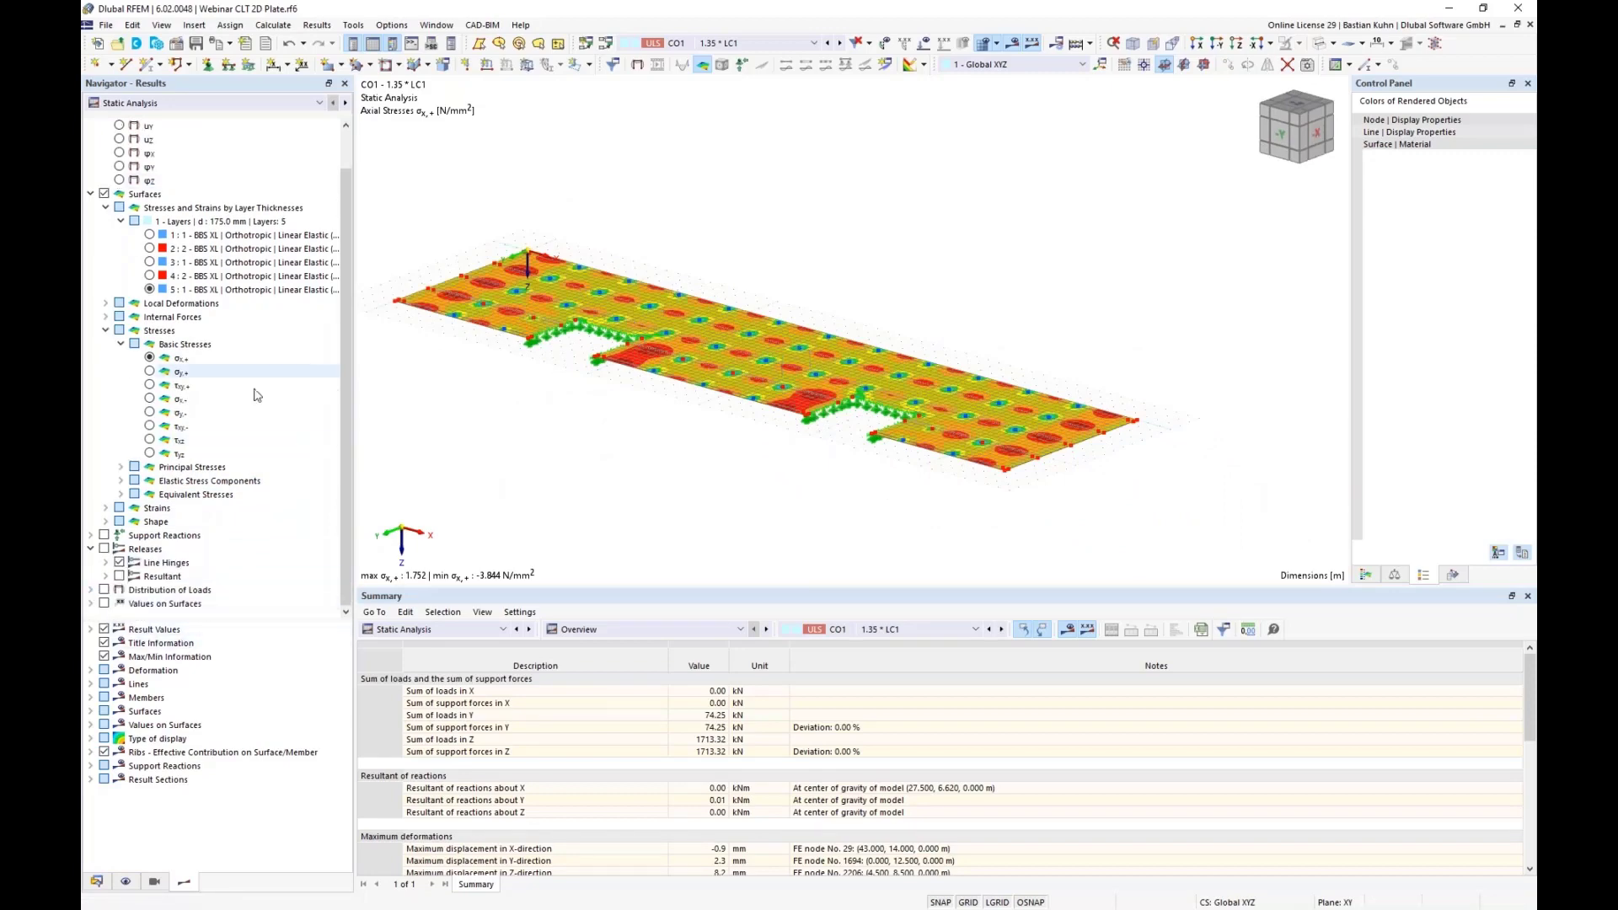
left_click(104, 535)
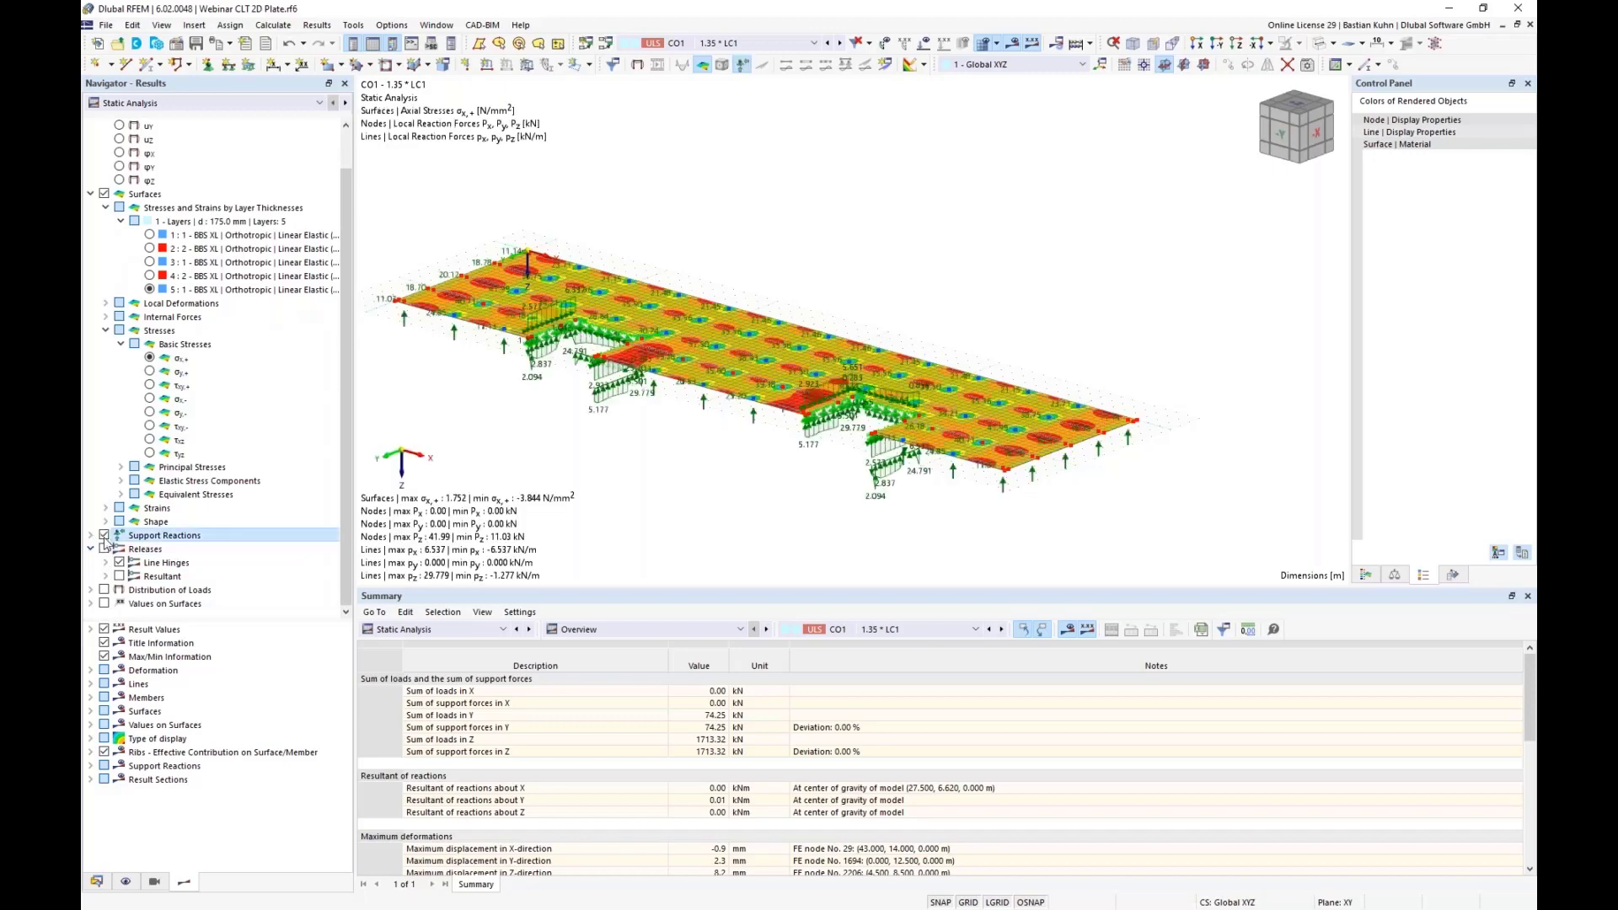
left_click(90, 535)
scroll(131, 581, "down", 1)
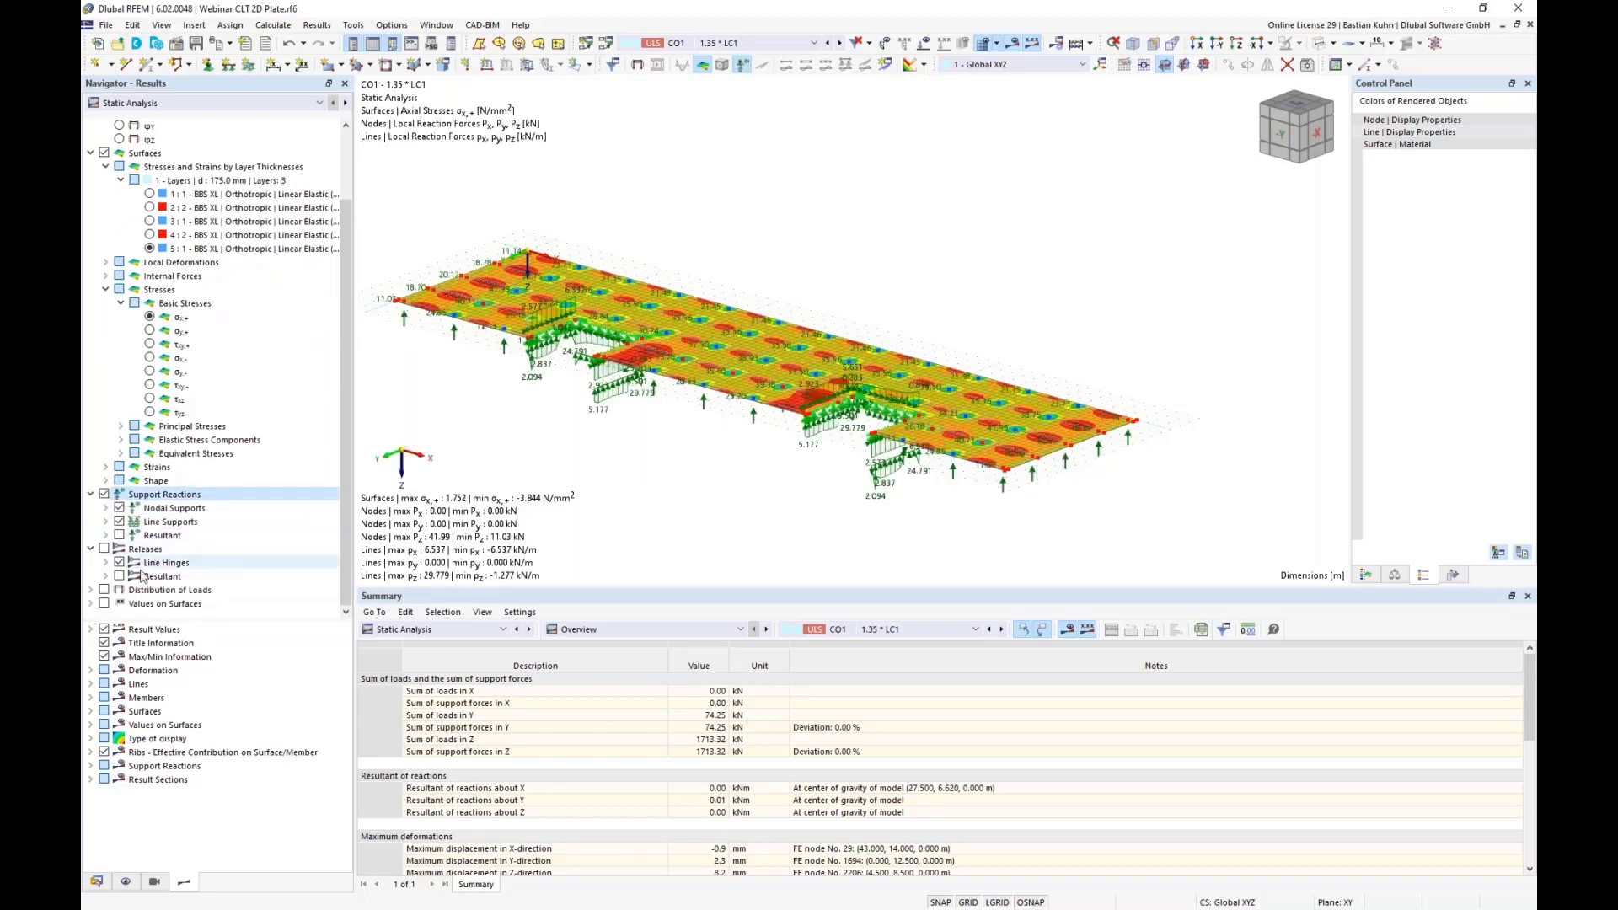
Hide the nodal support reactions and limit the line support reactions to the local component px
left_click(119, 508)
left_click(105, 521)
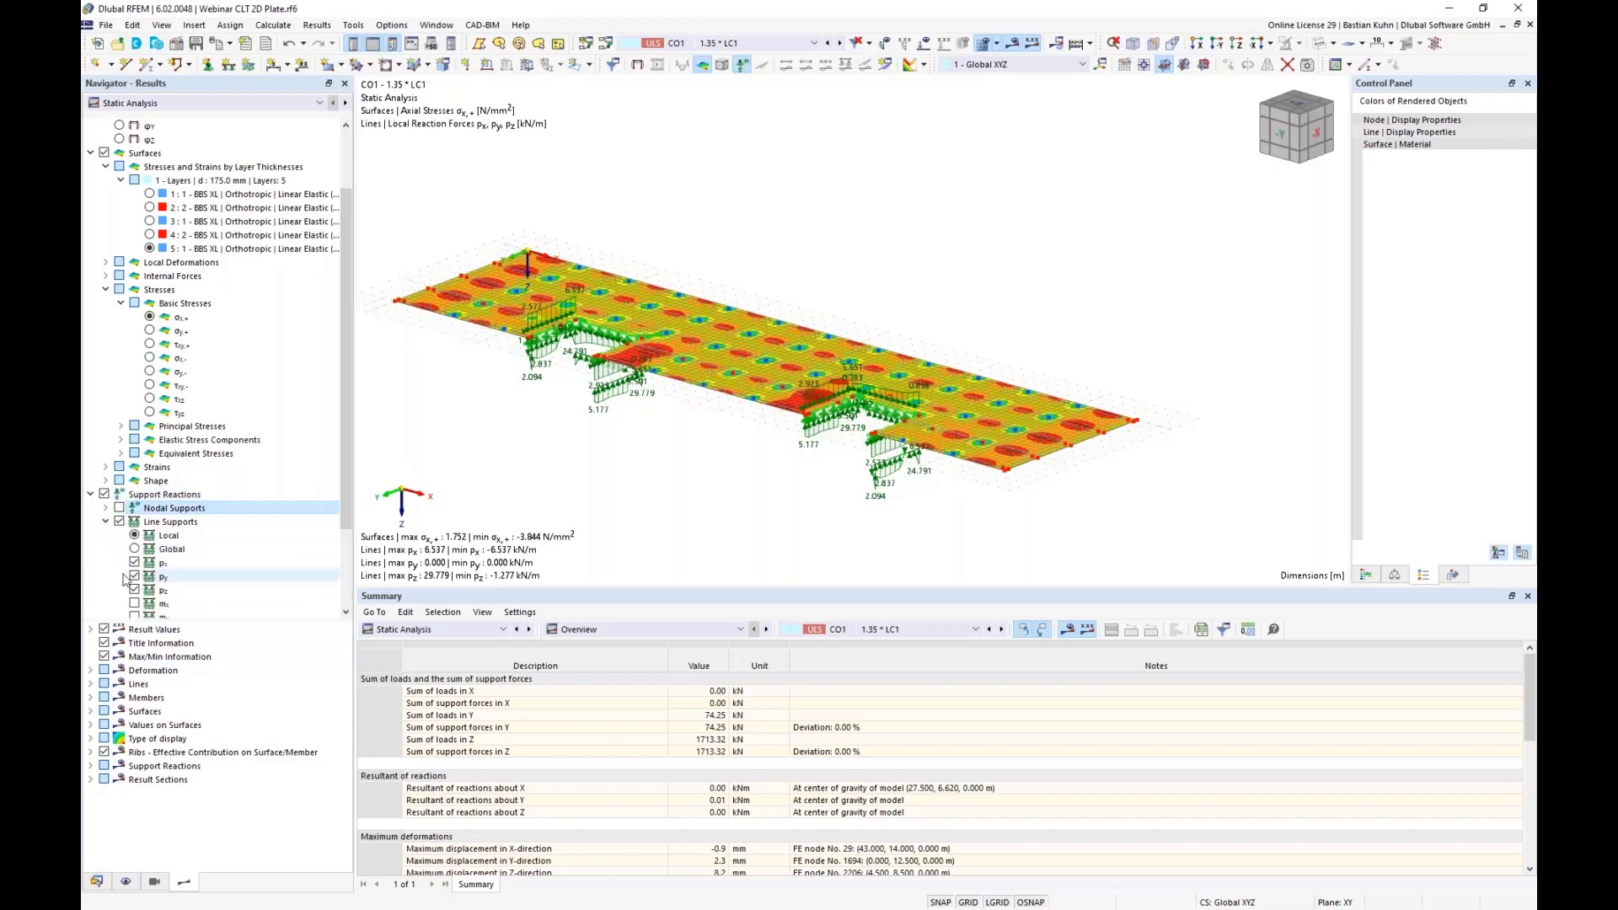
scroll(131, 566, "down", 3)
left_click(134, 467)
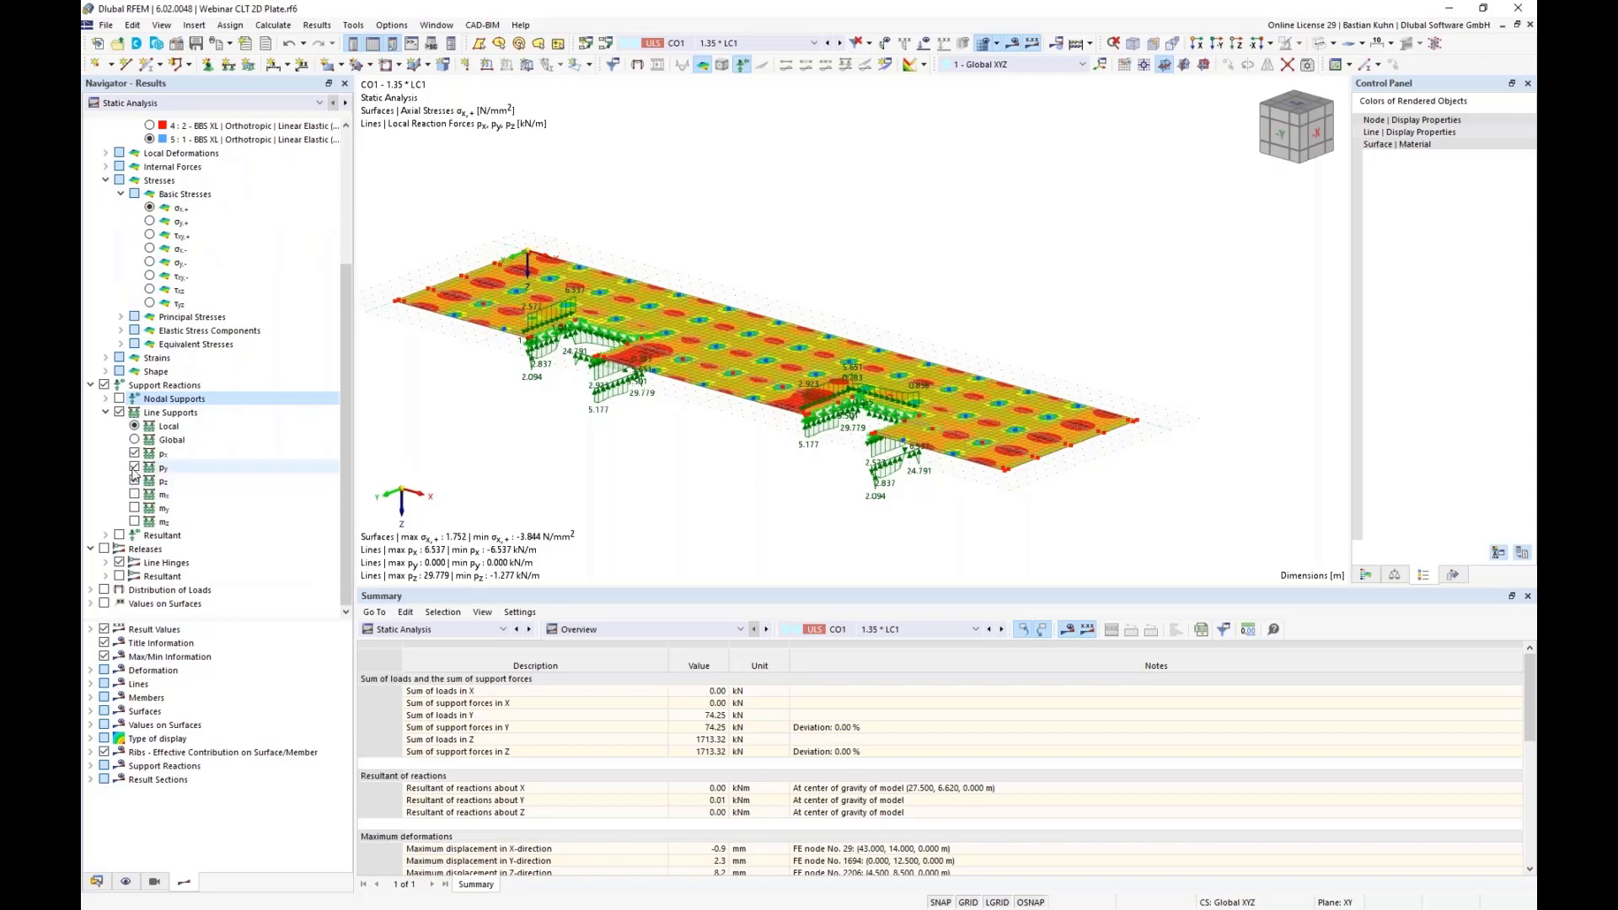
left_click(134, 480)
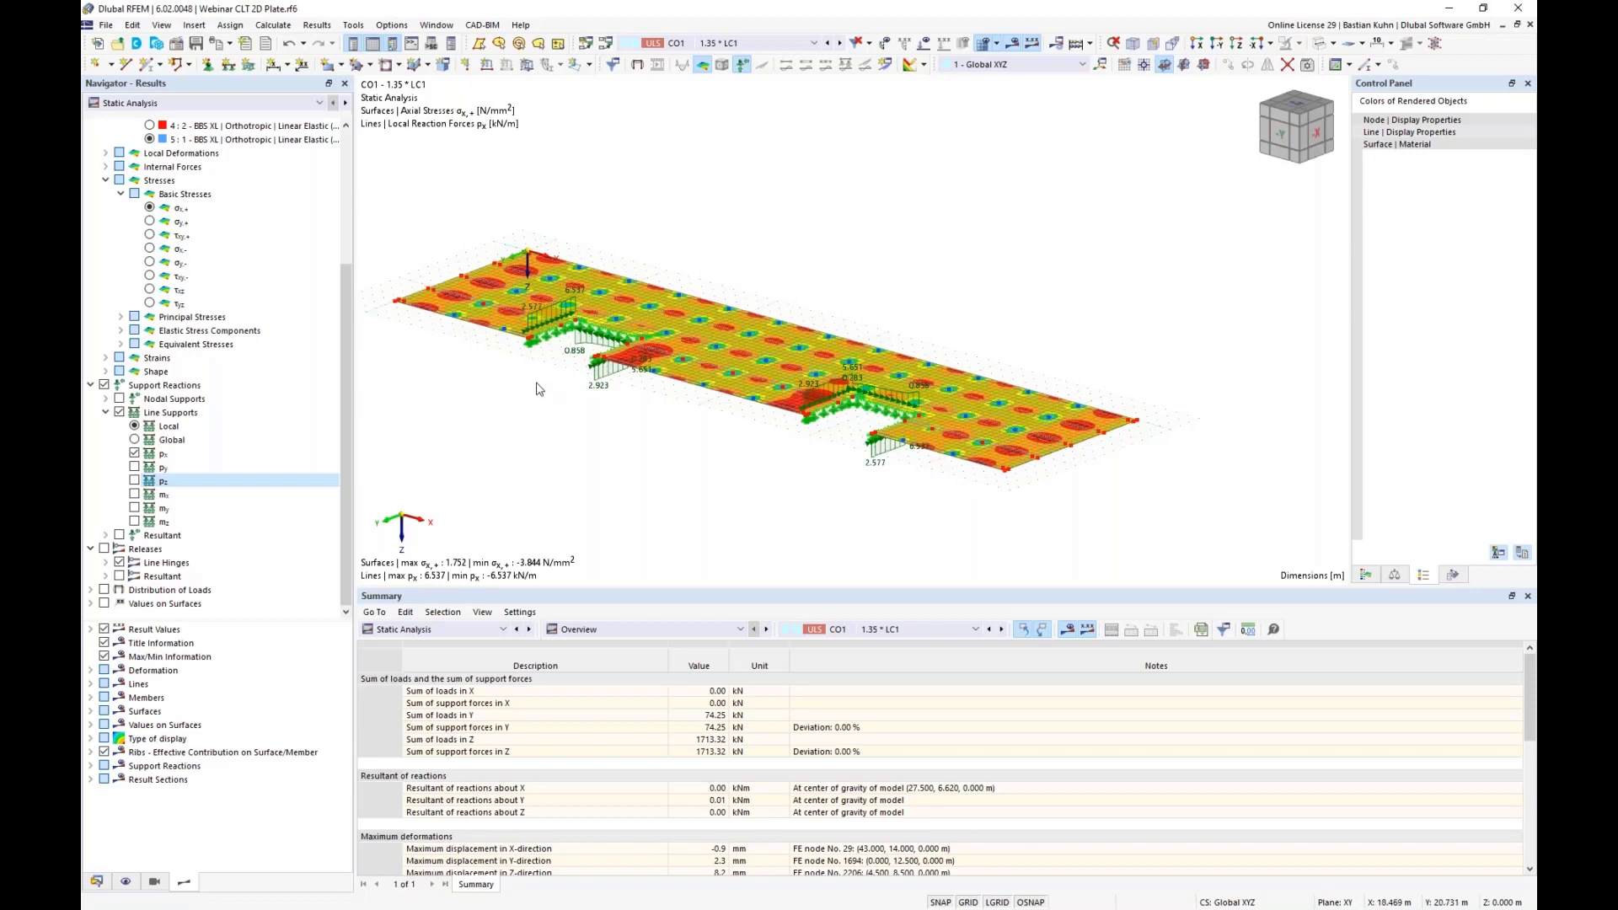
Display the line hinge force n and examine its distribution near the end of the plate
left_click(106, 563)
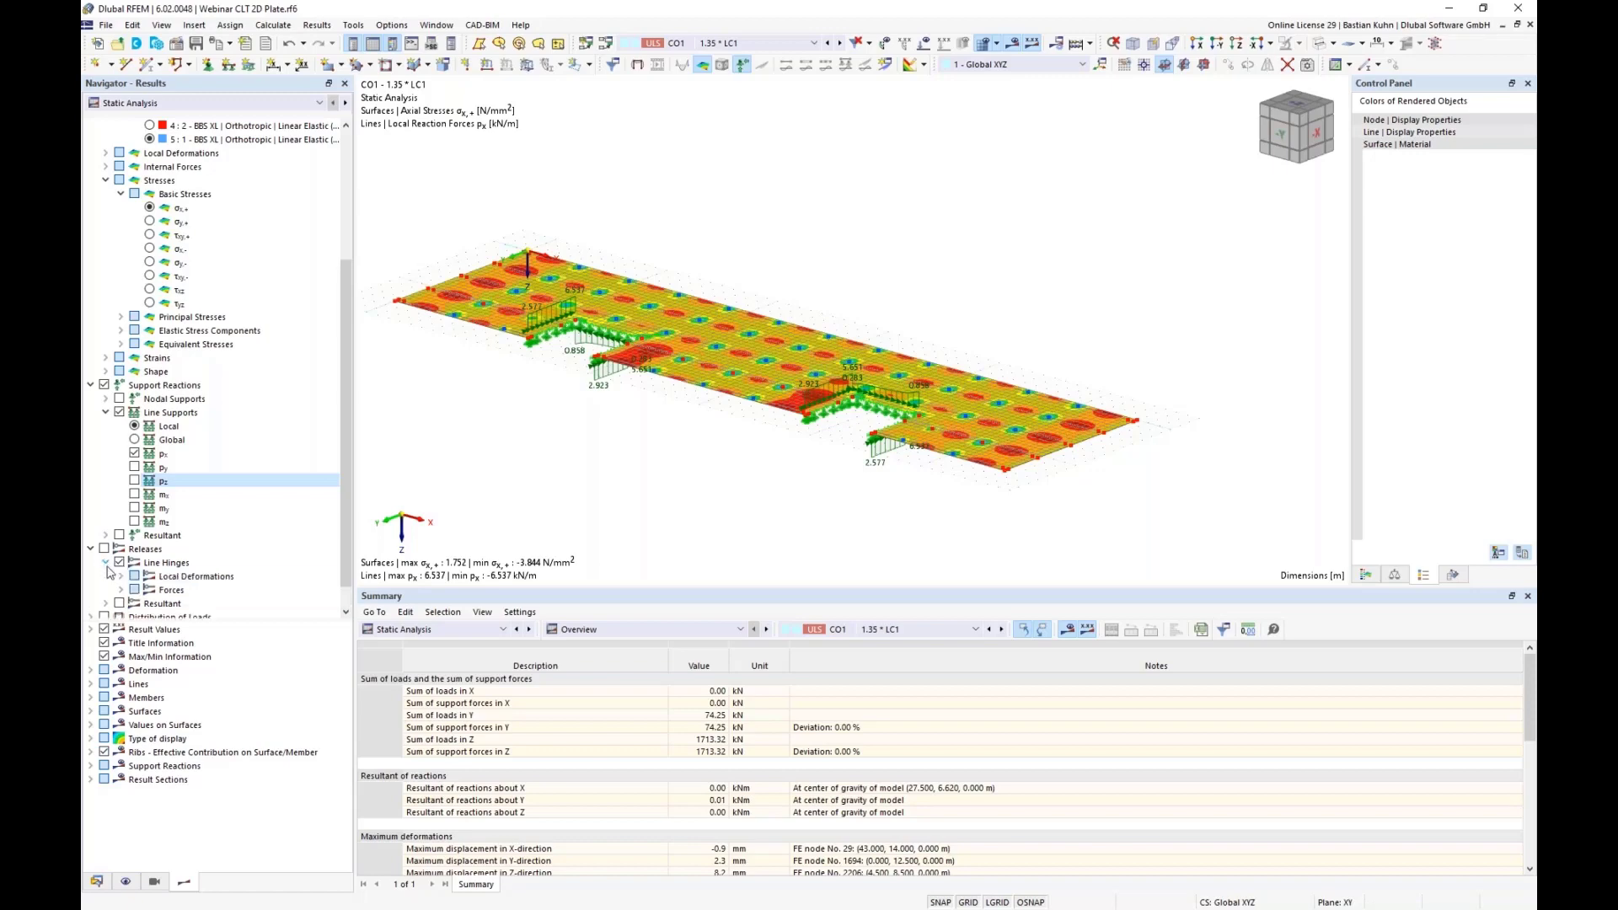
left_click(121, 590)
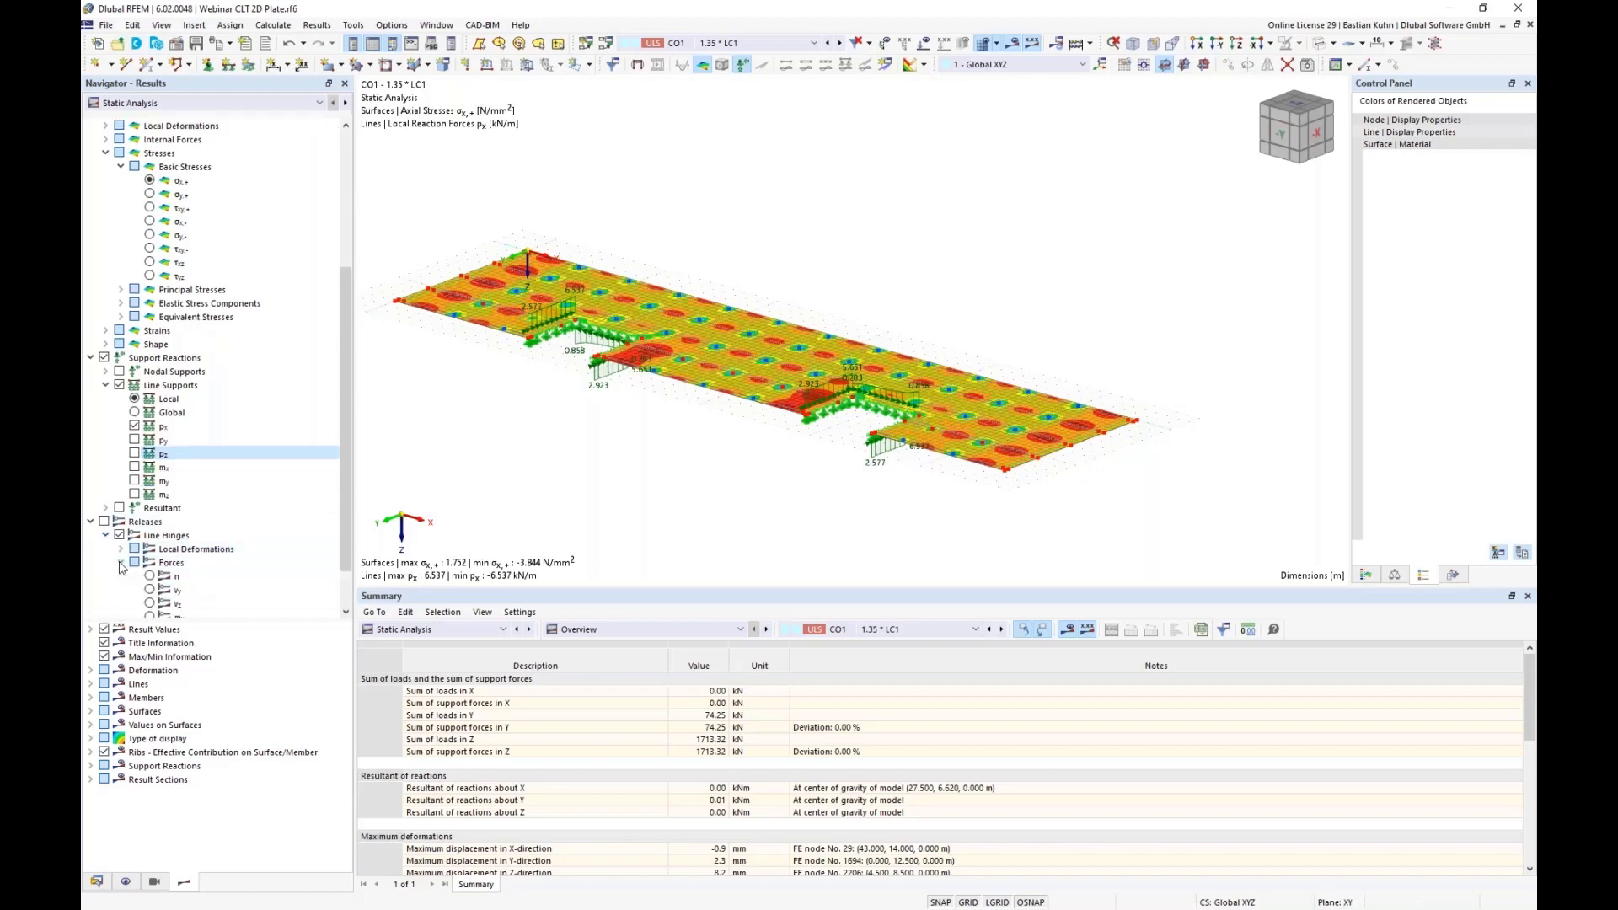
left_click(149, 575)
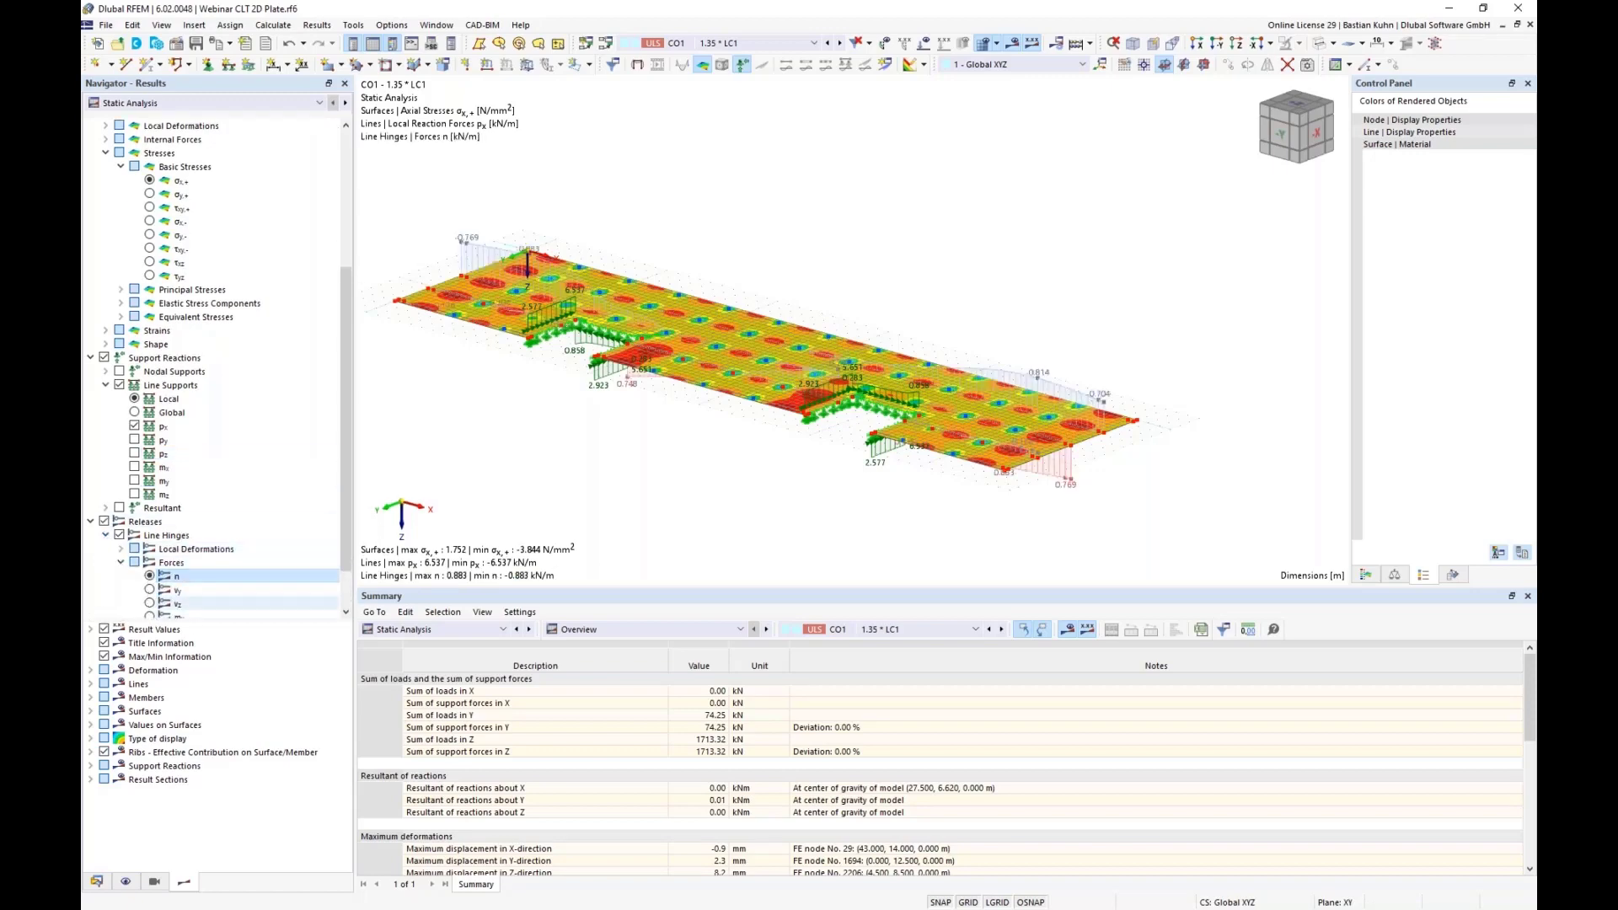
middle_click_drag(929, 455, 834, 389)
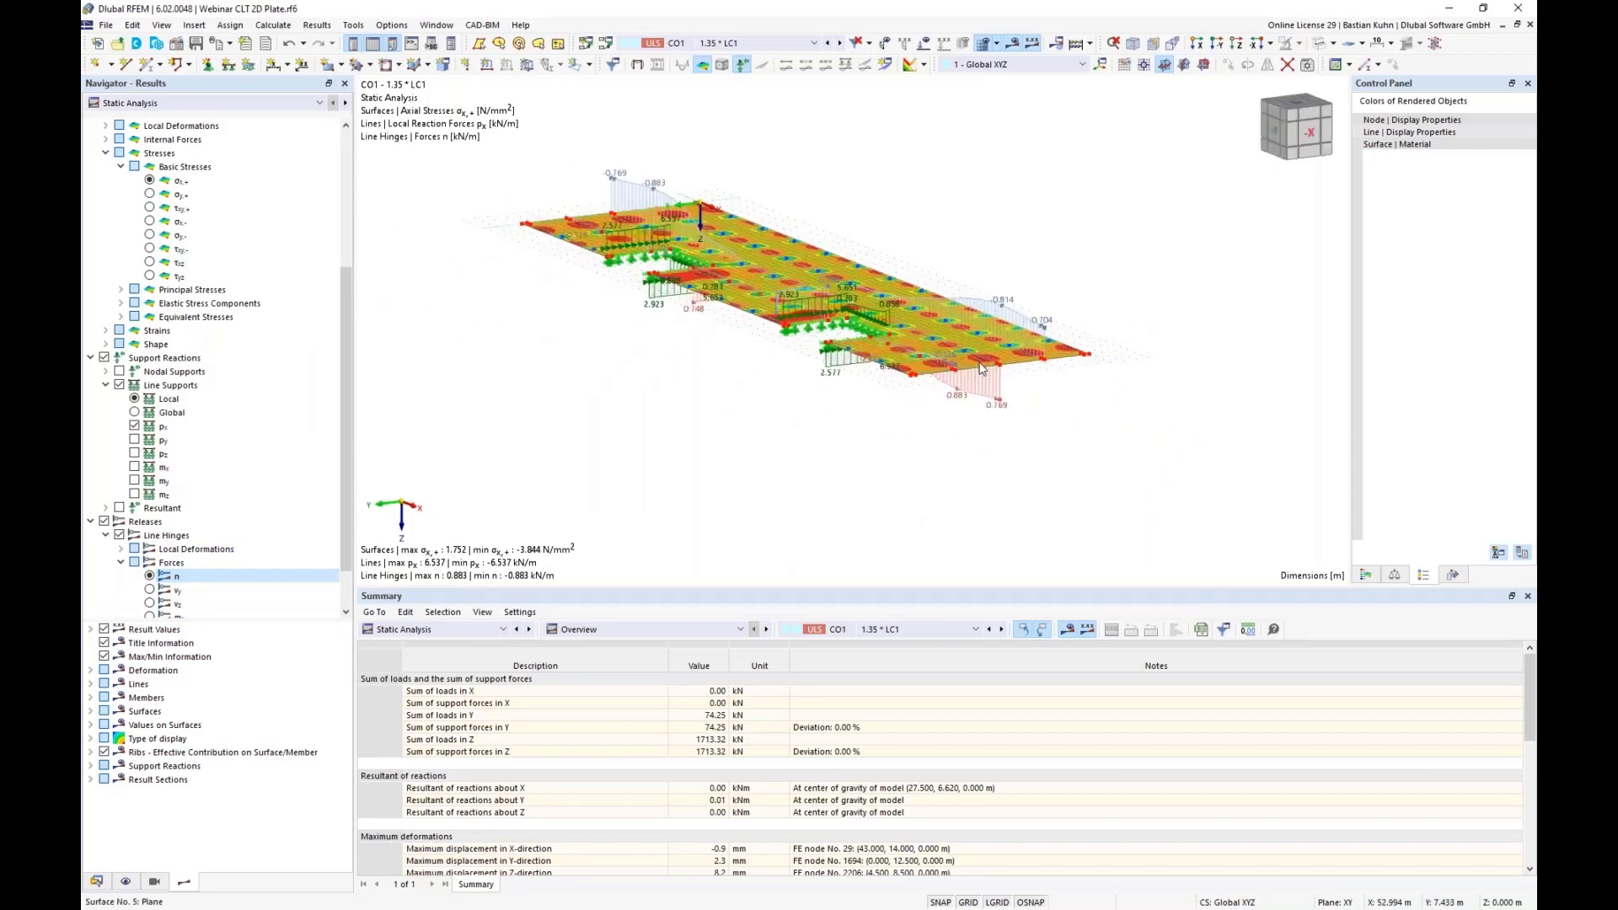
scroll(981, 371, "up", 5)
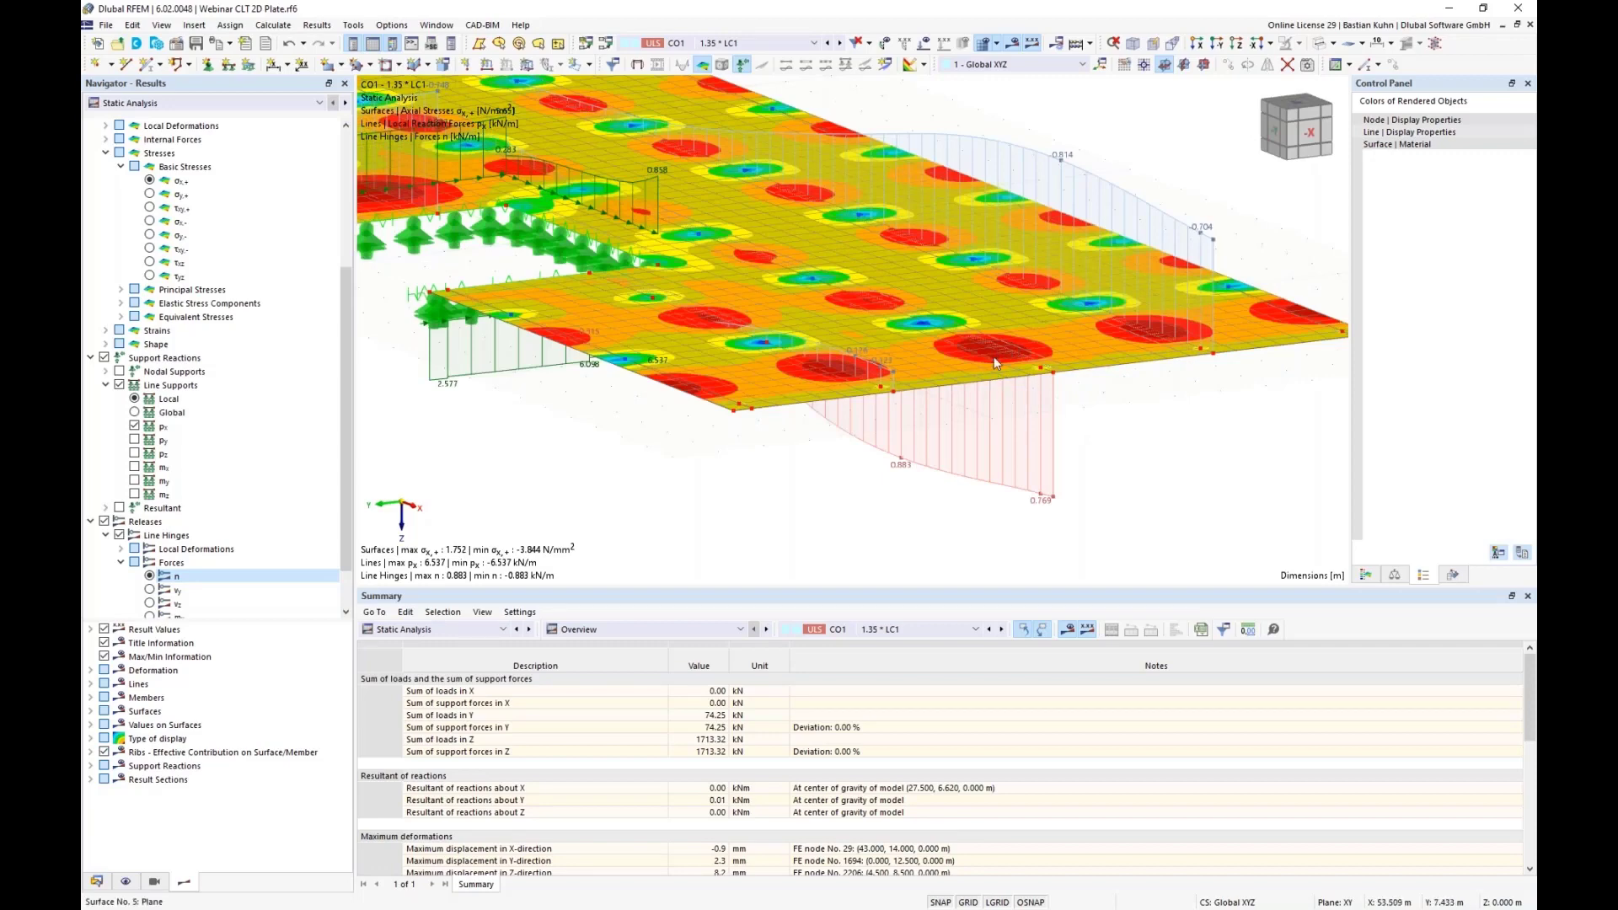
scroll(992, 356, "up", 2)
scroll(989, 347, "down", 5)
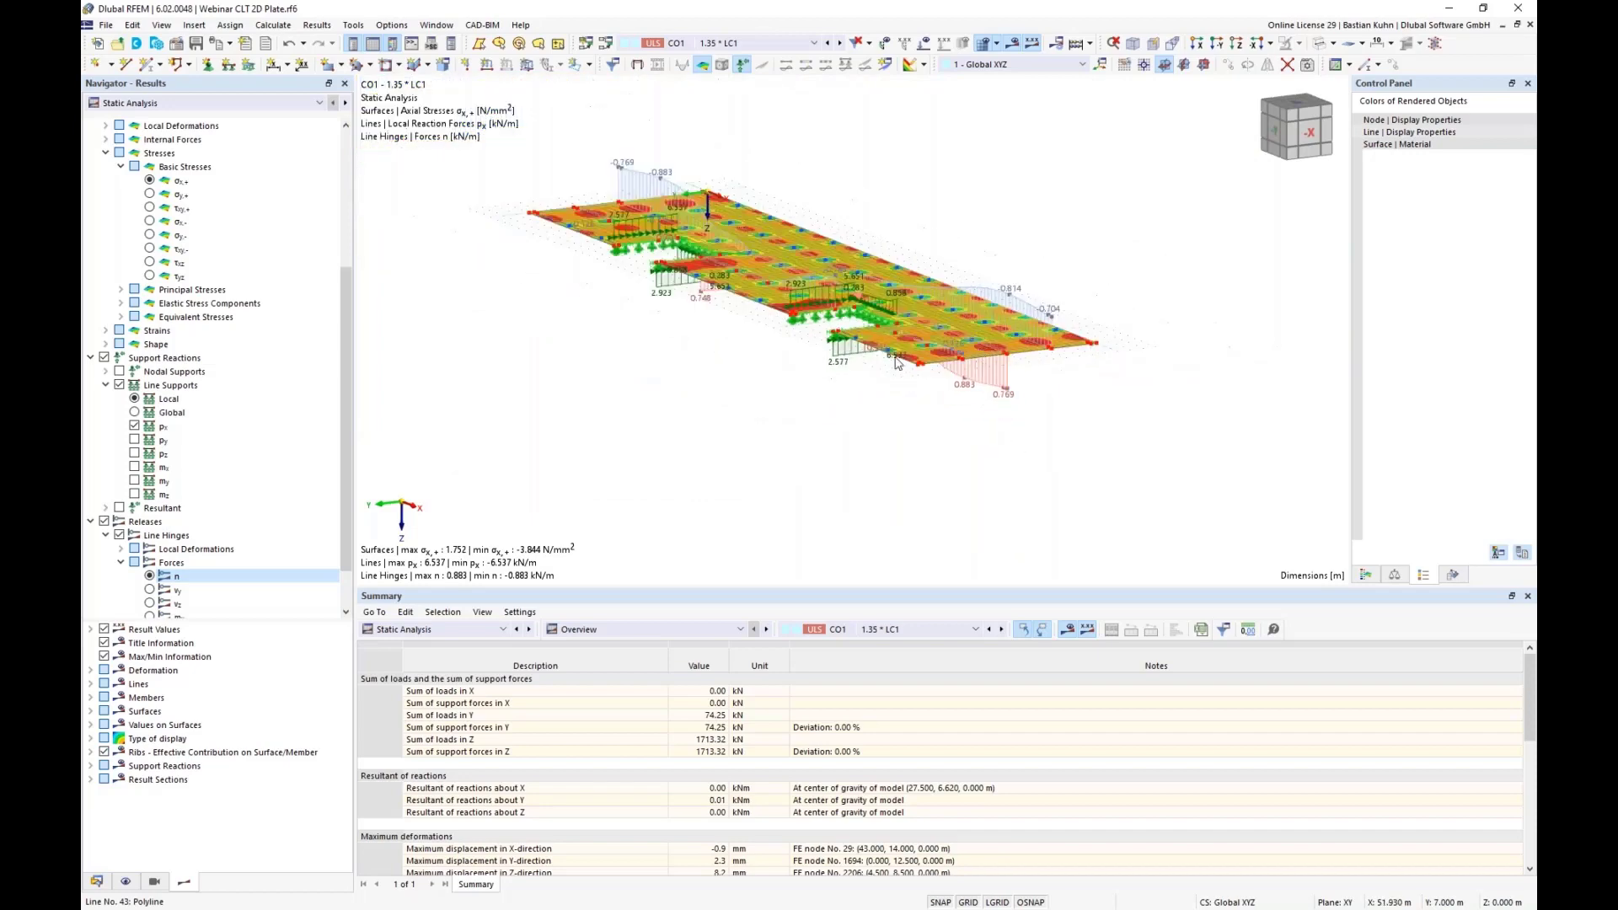
Set the load combination to CO5 and open the result diagrams for line hinge no. 1
middle_click_drag(816, 416, 852, 441)
scroll(1069, 423, "up", 6)
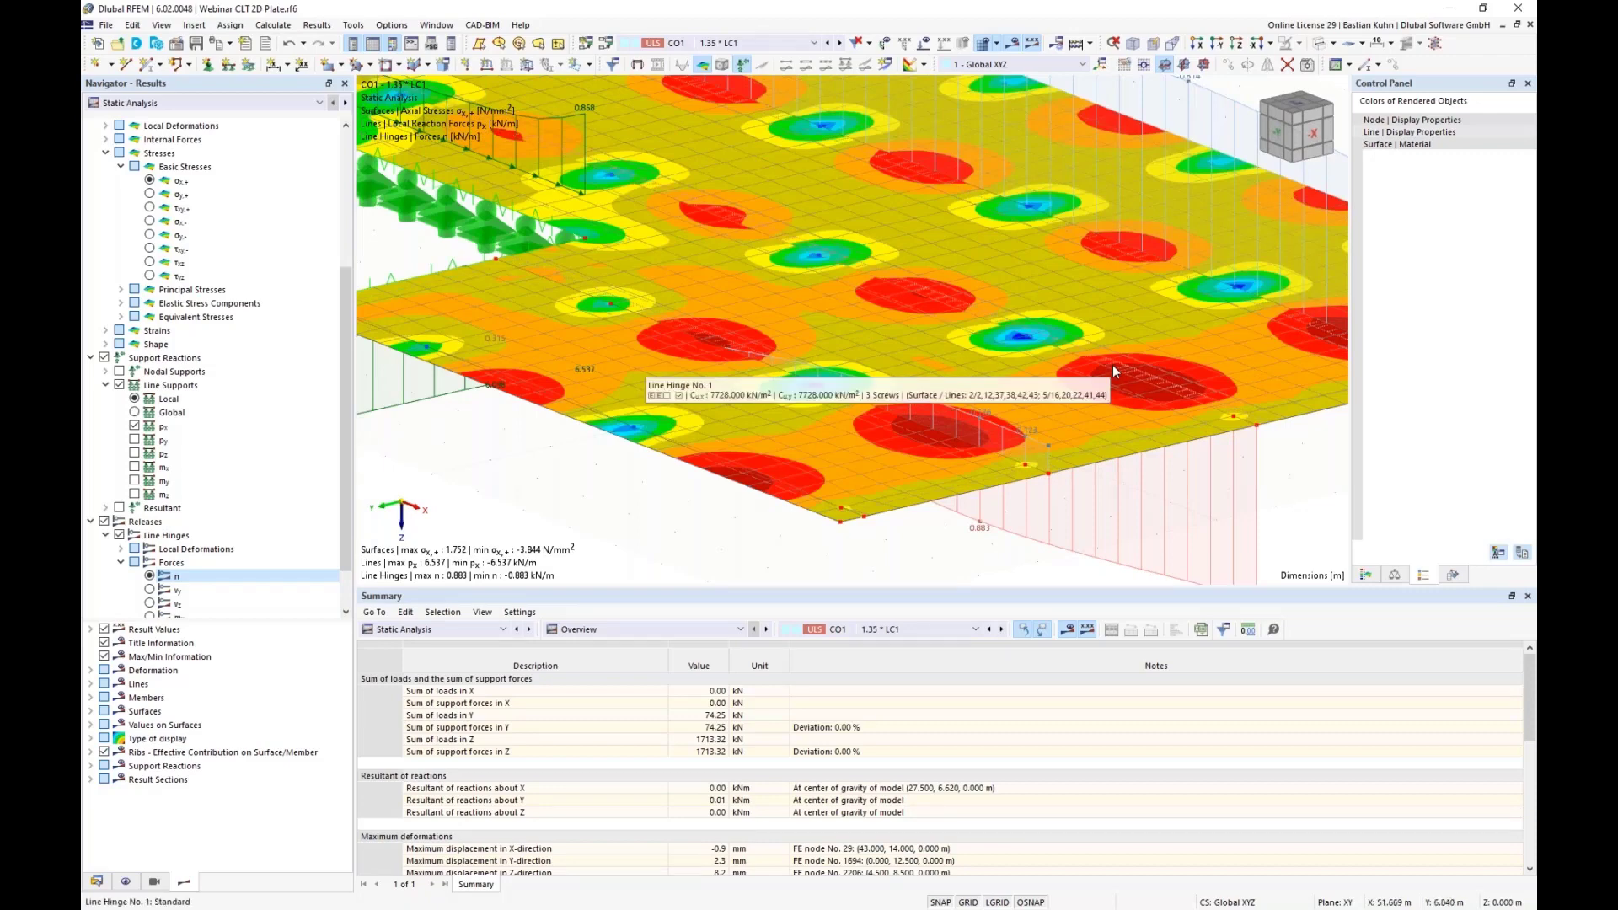
scroll(1113, 367, "down", 5)
scroll(1112, 367, "up", 4)
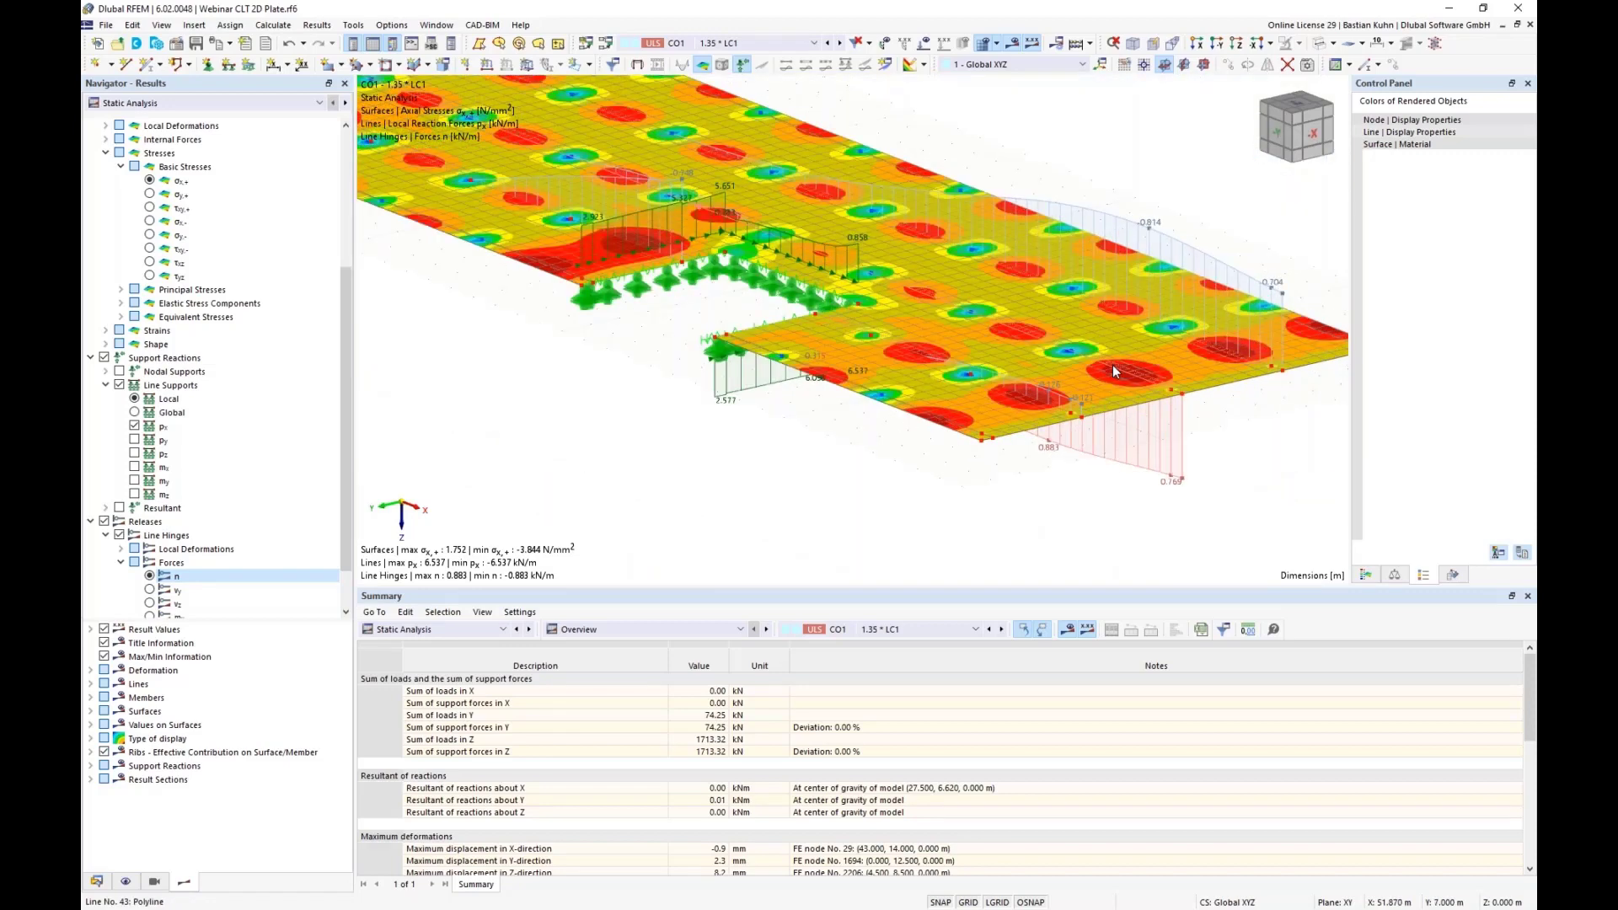
mouse_move(1113, 362)
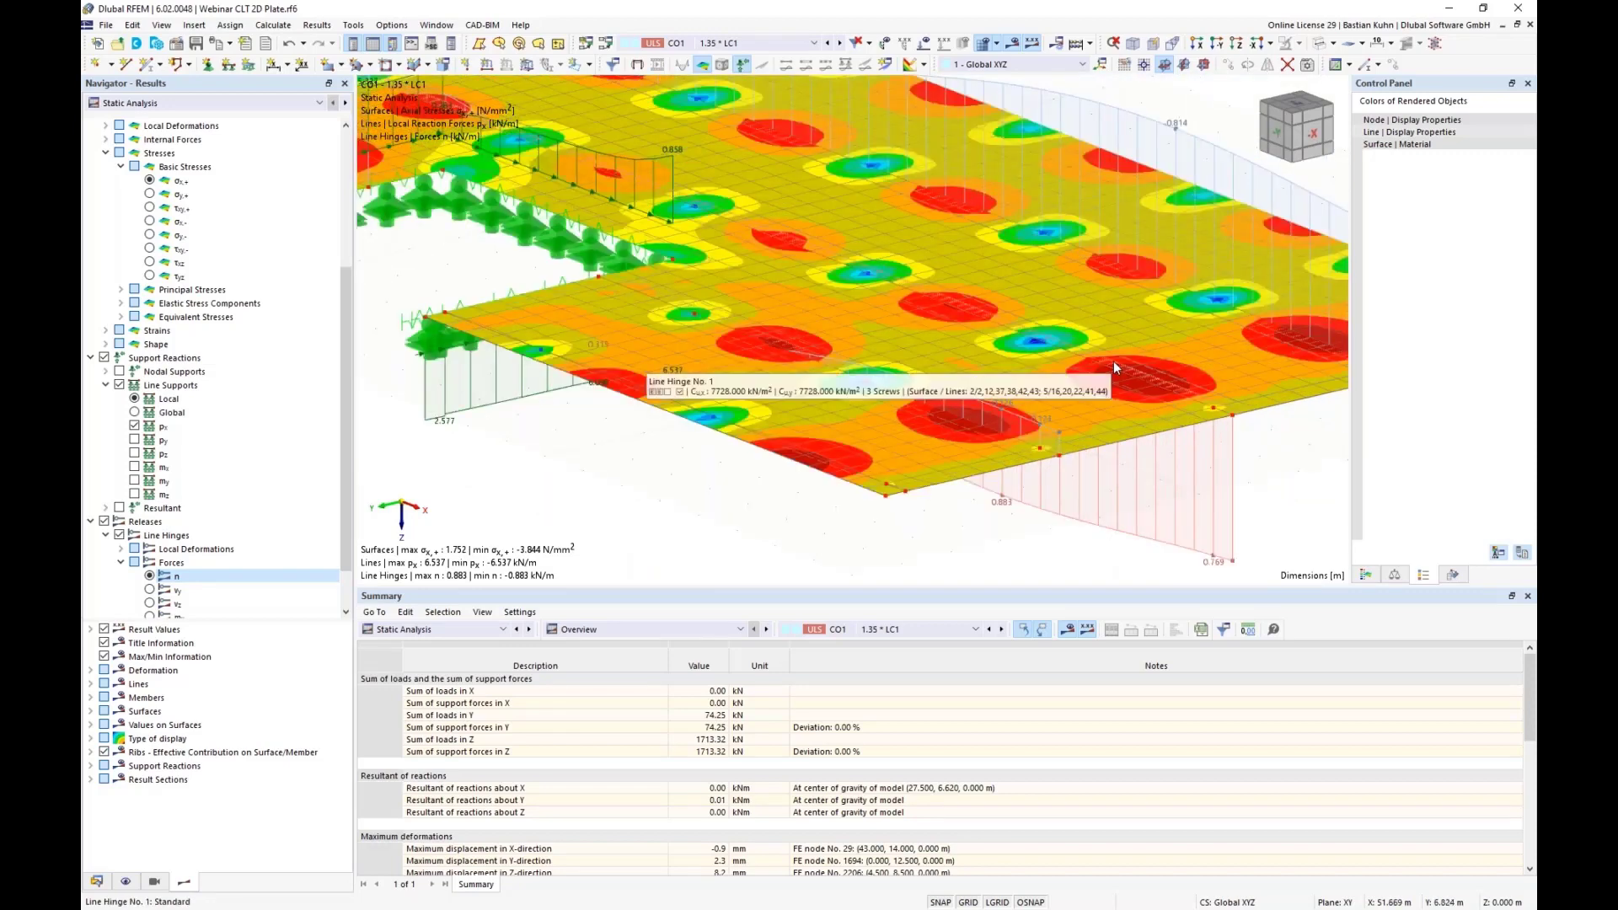
right_click(1114, 364)
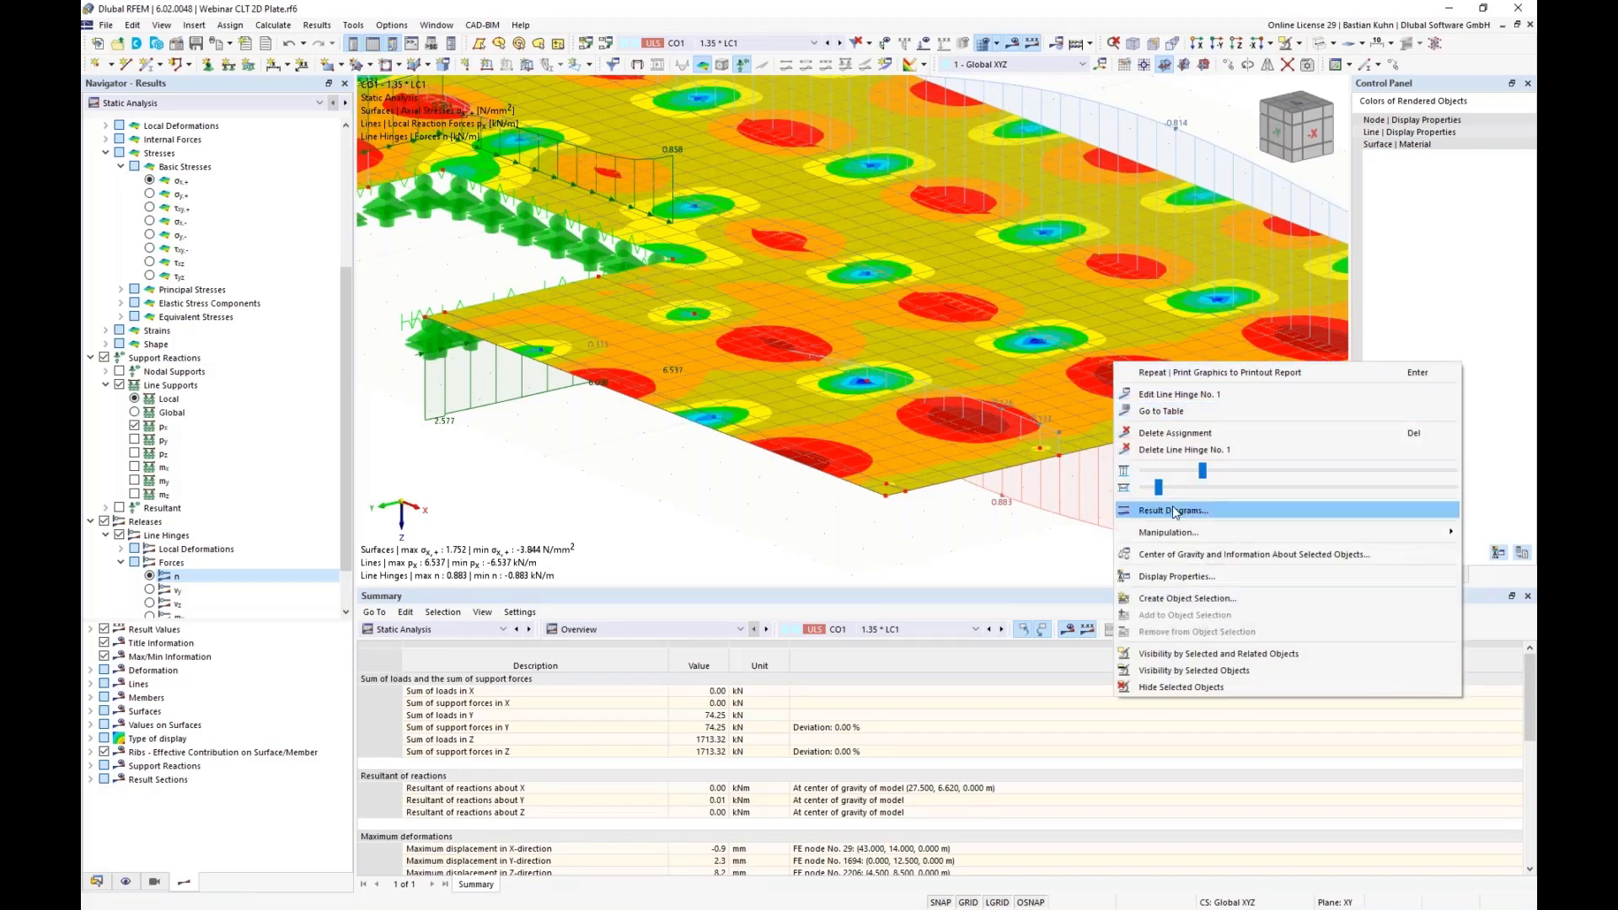
left_click(1042, 556)
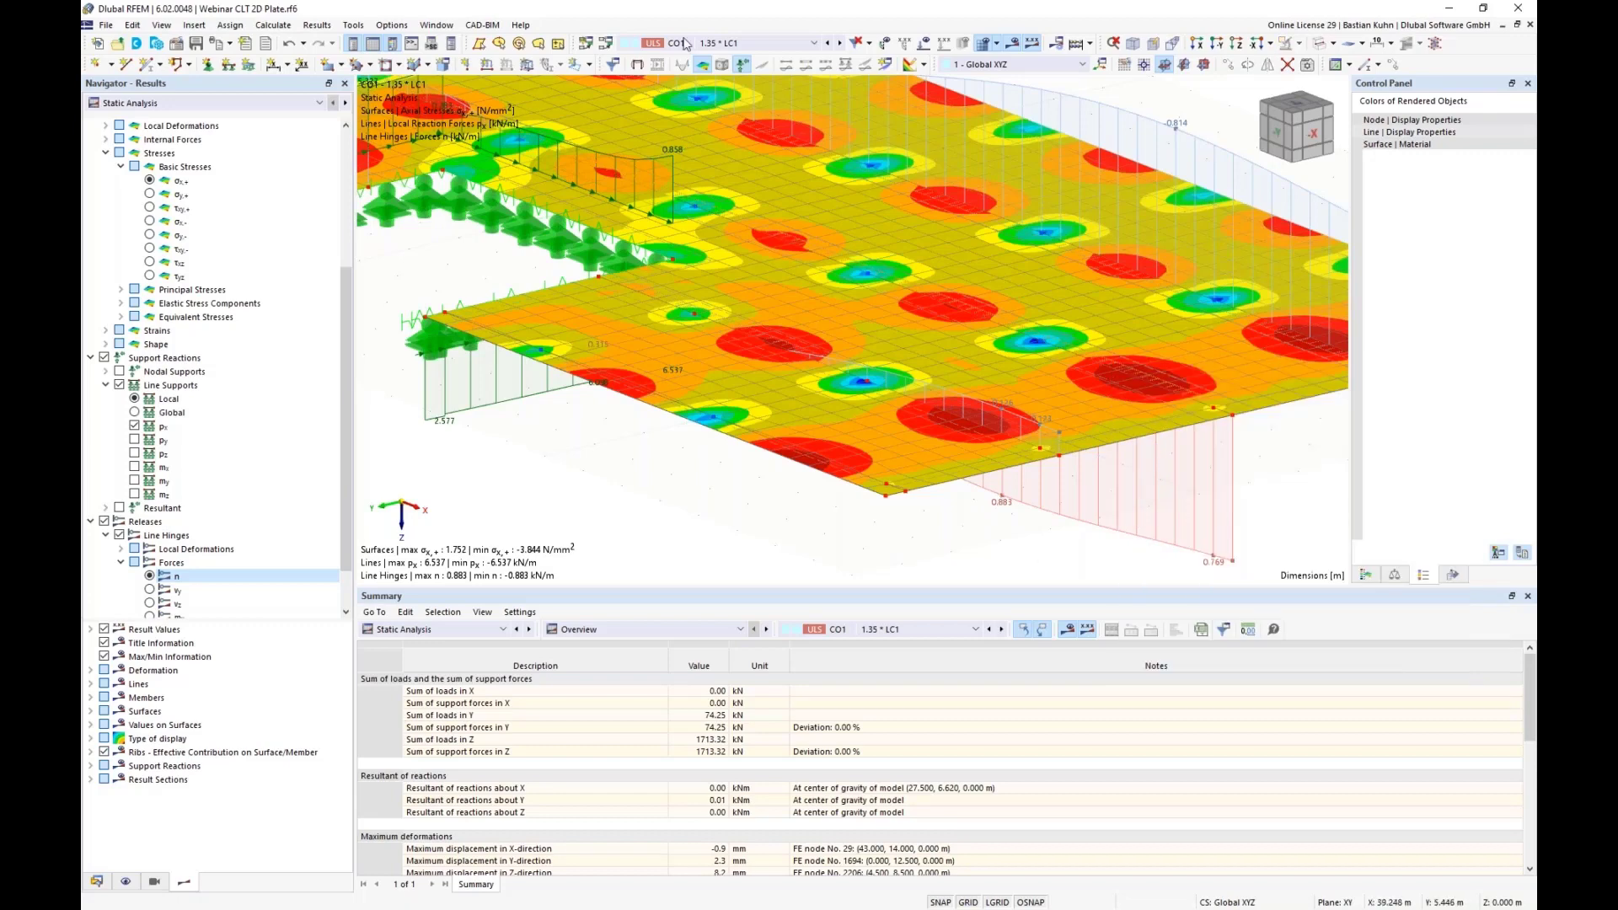
left_click(716, 43)
left_click(787, 189)
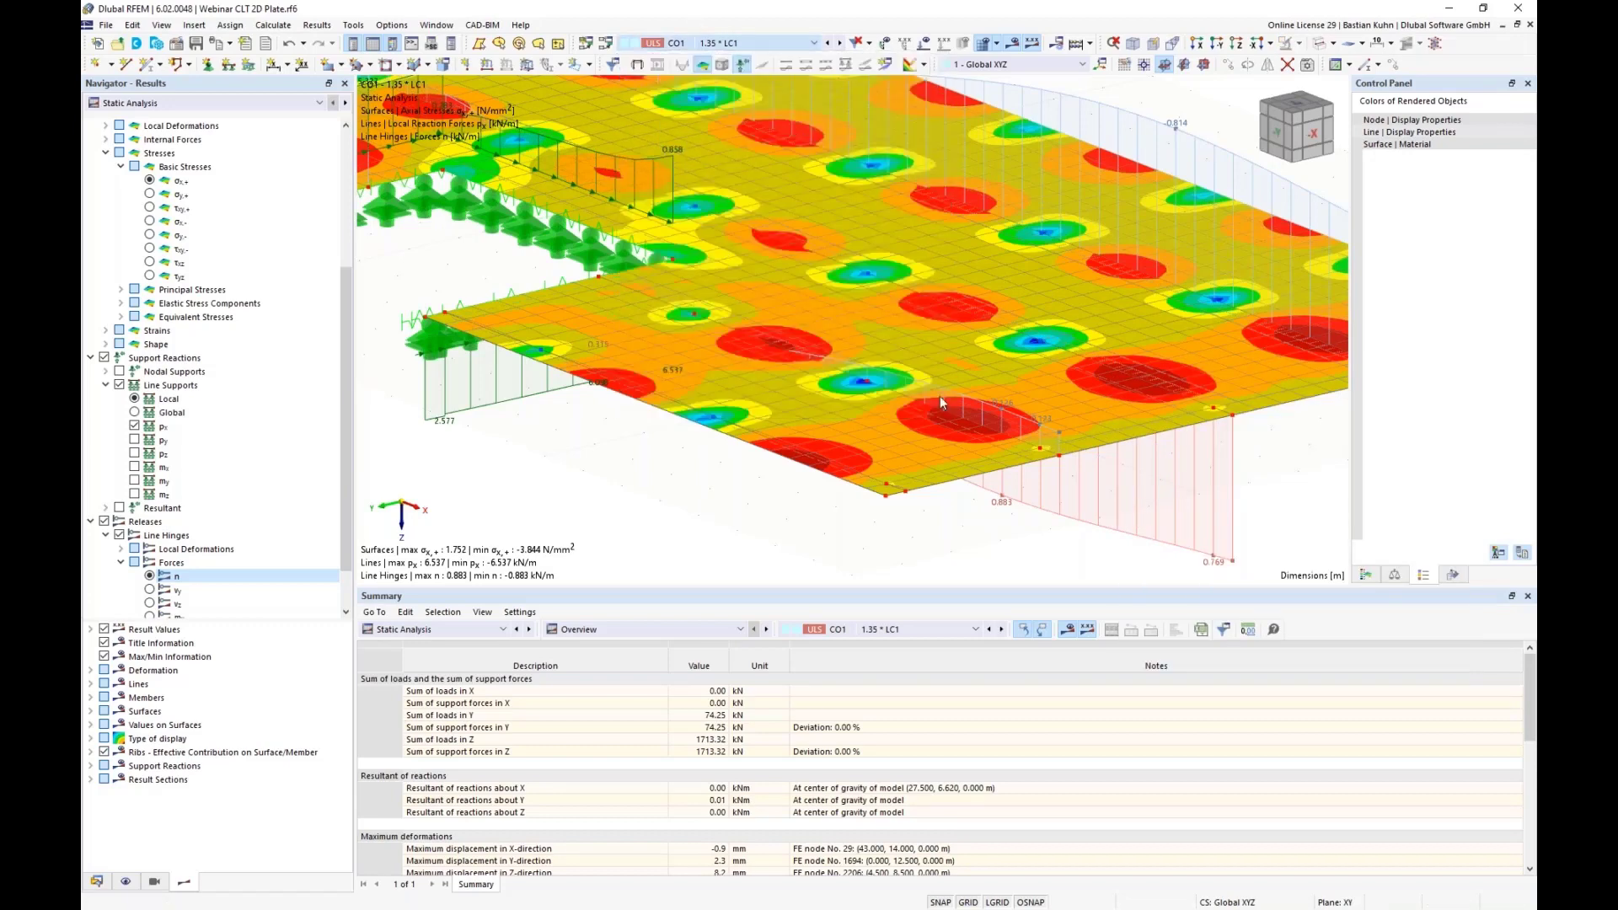
right_click(1119, 371)
left_click(1144, 516)
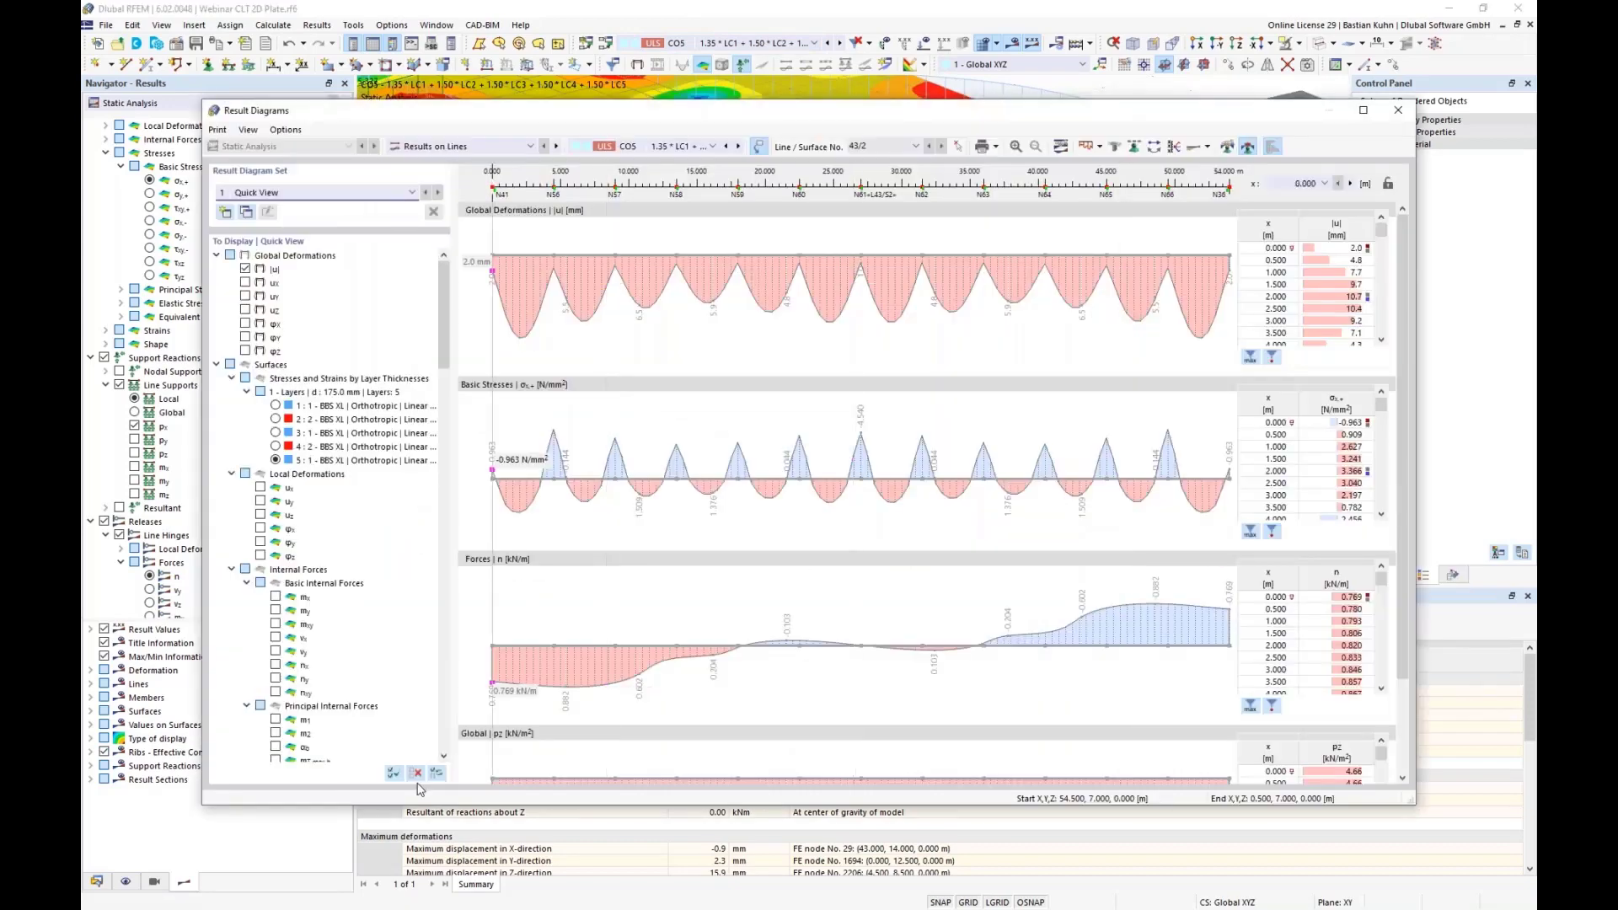
Clear all displayed result diagrams and show only the line hinge force n
left_click(417, 773)
left_click_drag(447, 358, 453, 729)
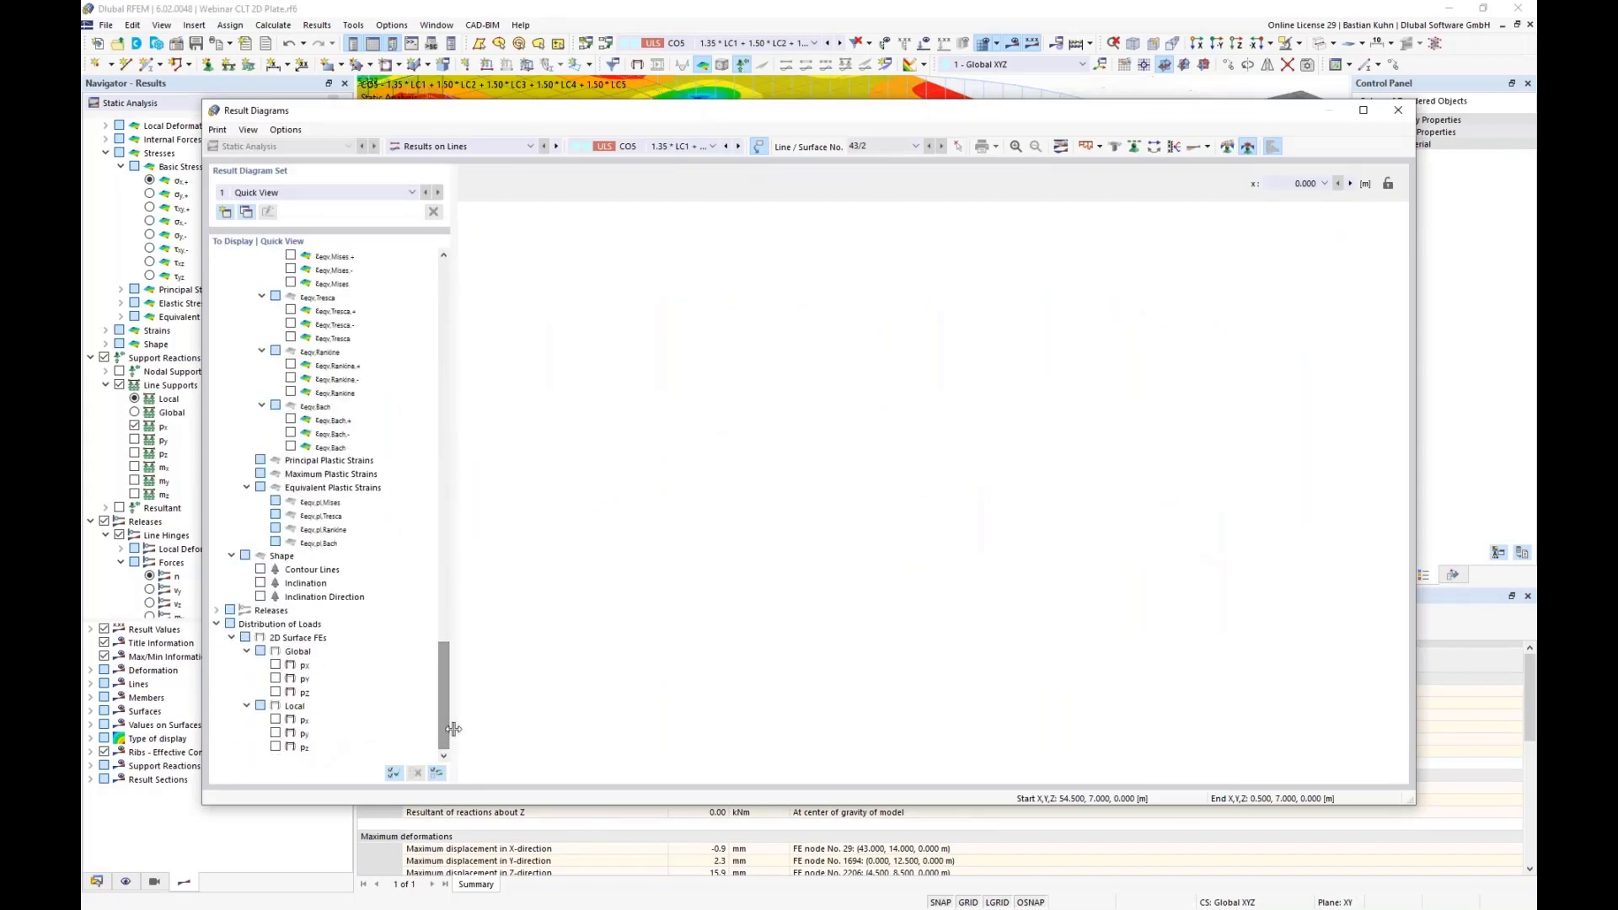
left_click(216, 610)
left_click(232, 625)
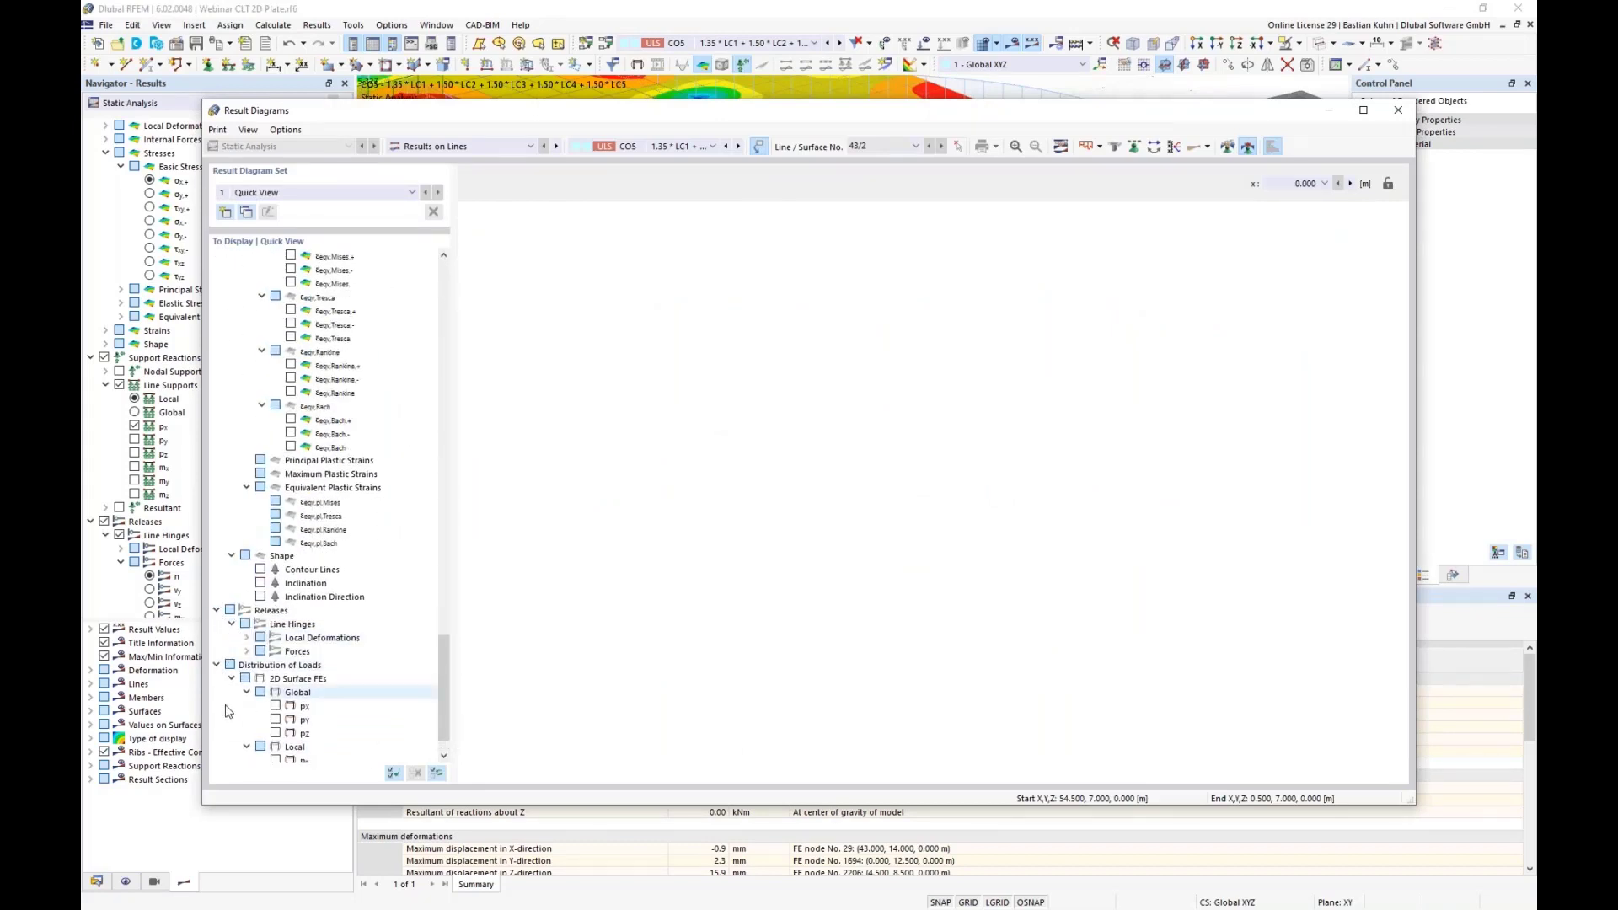
left_click(247, 652)
left_click(275, 665)
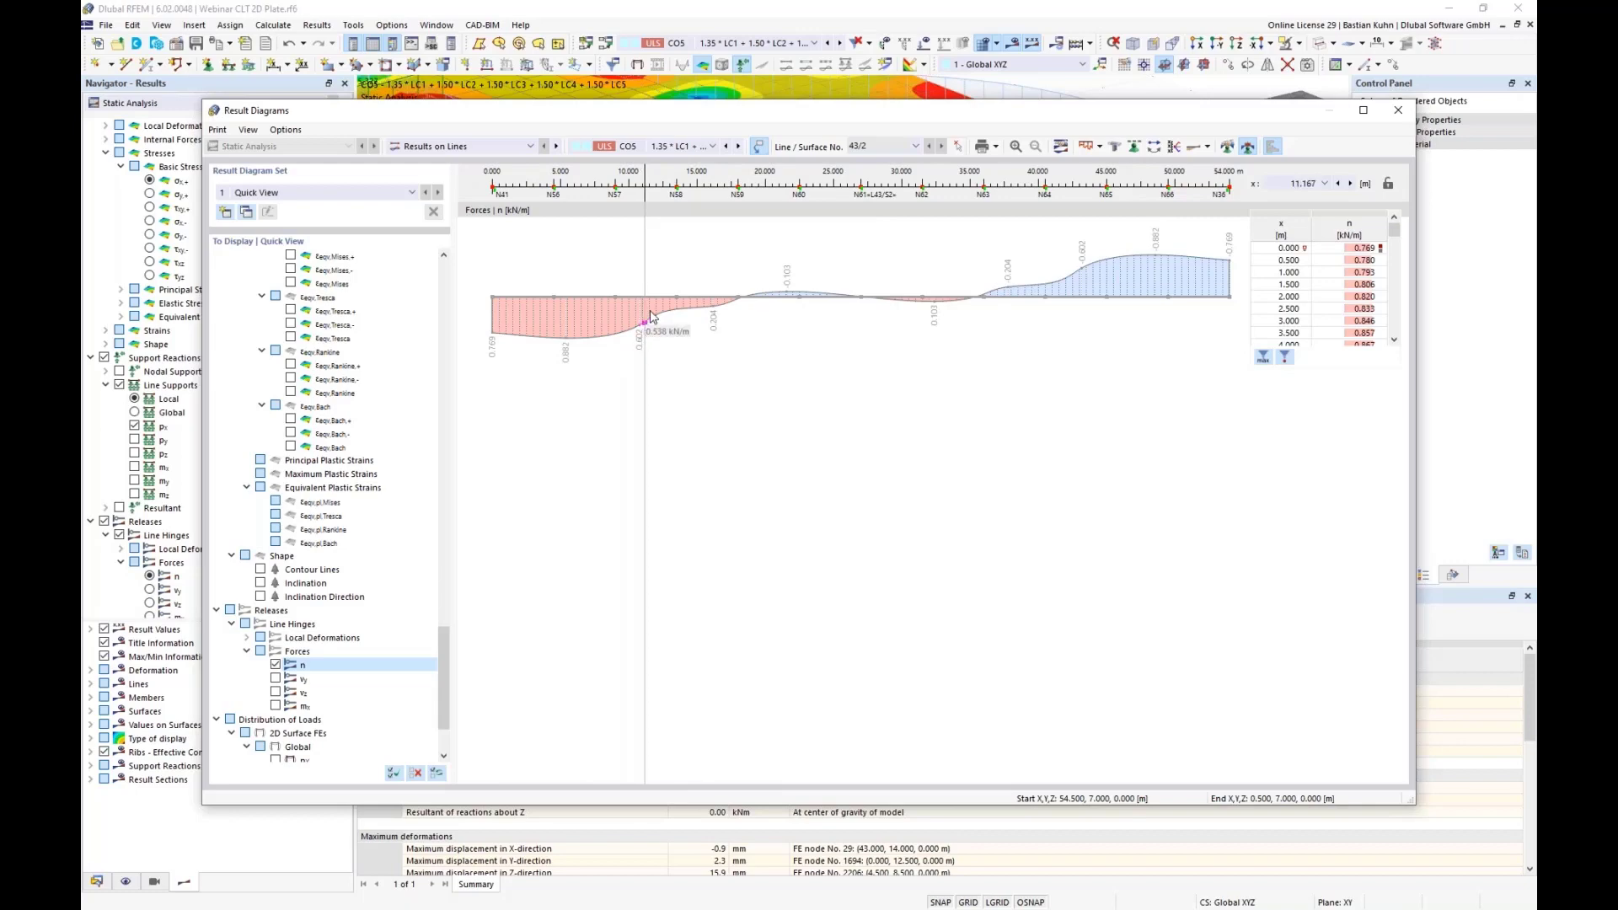
Define a constant smooth range from 0 to 12 m for the line hinge force diagram
left_click(1228, 148)
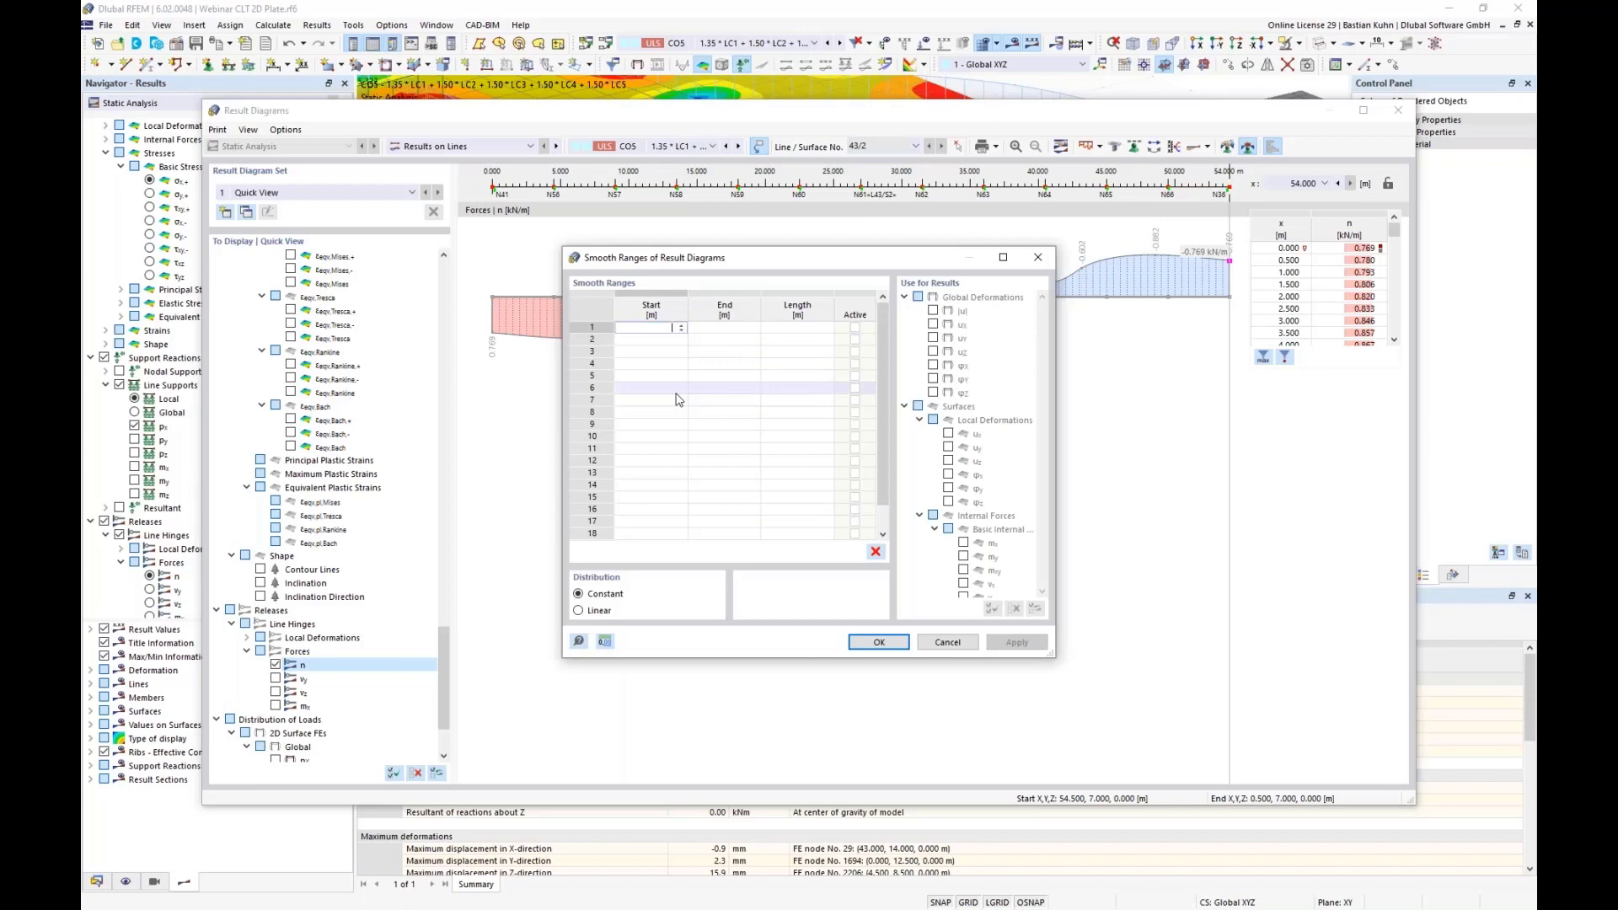
key("Tab")
type("1")
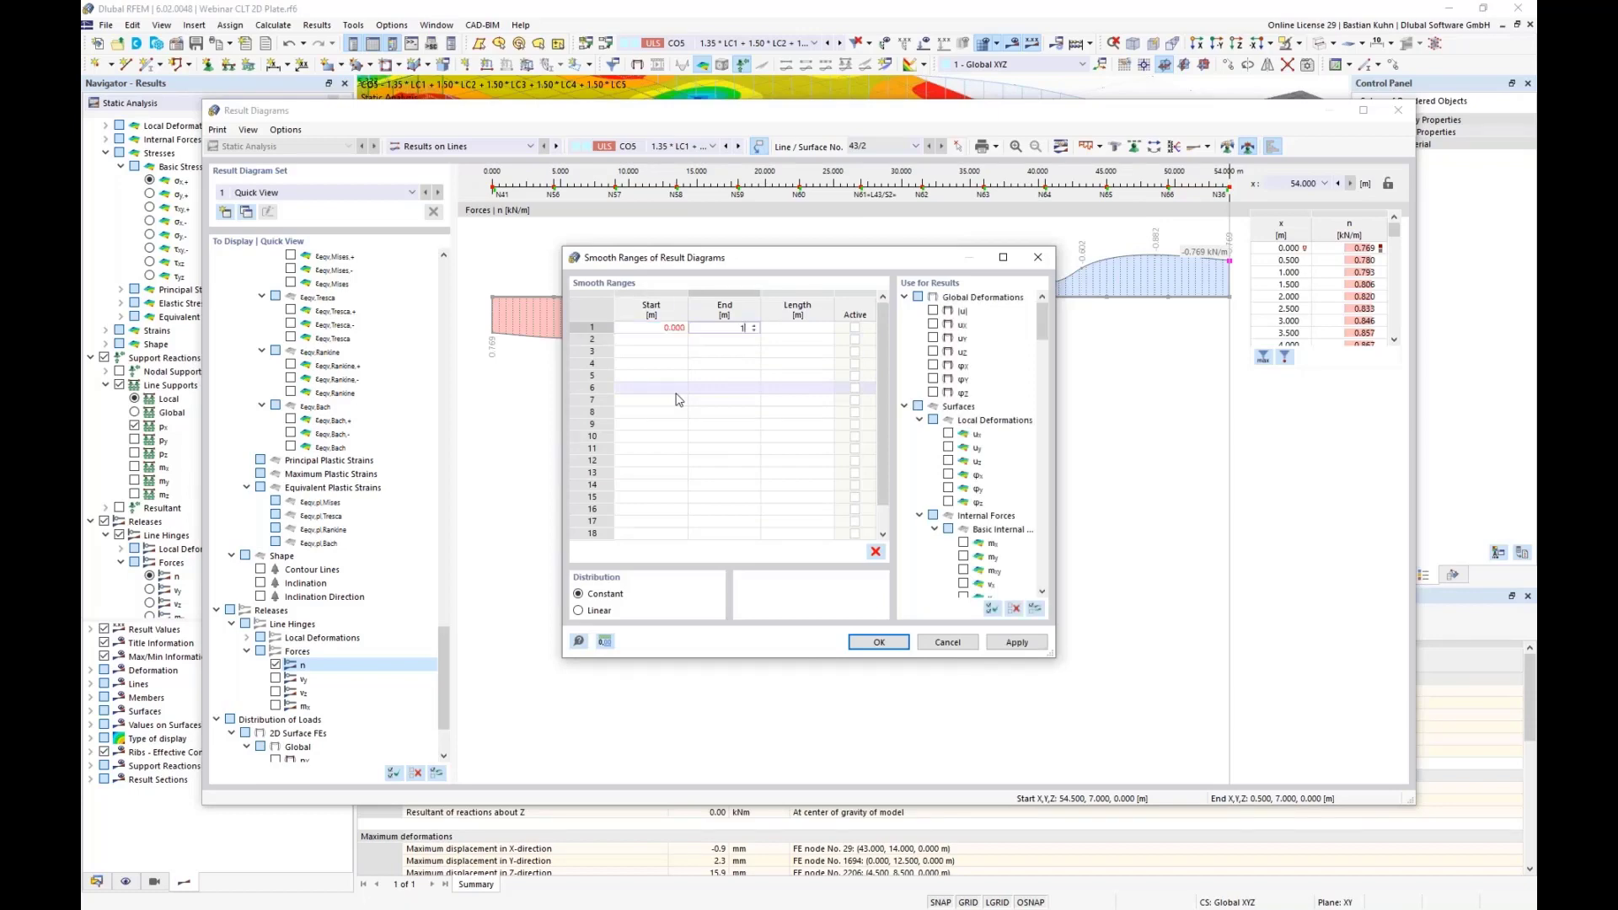
type("2")
key("Tab")
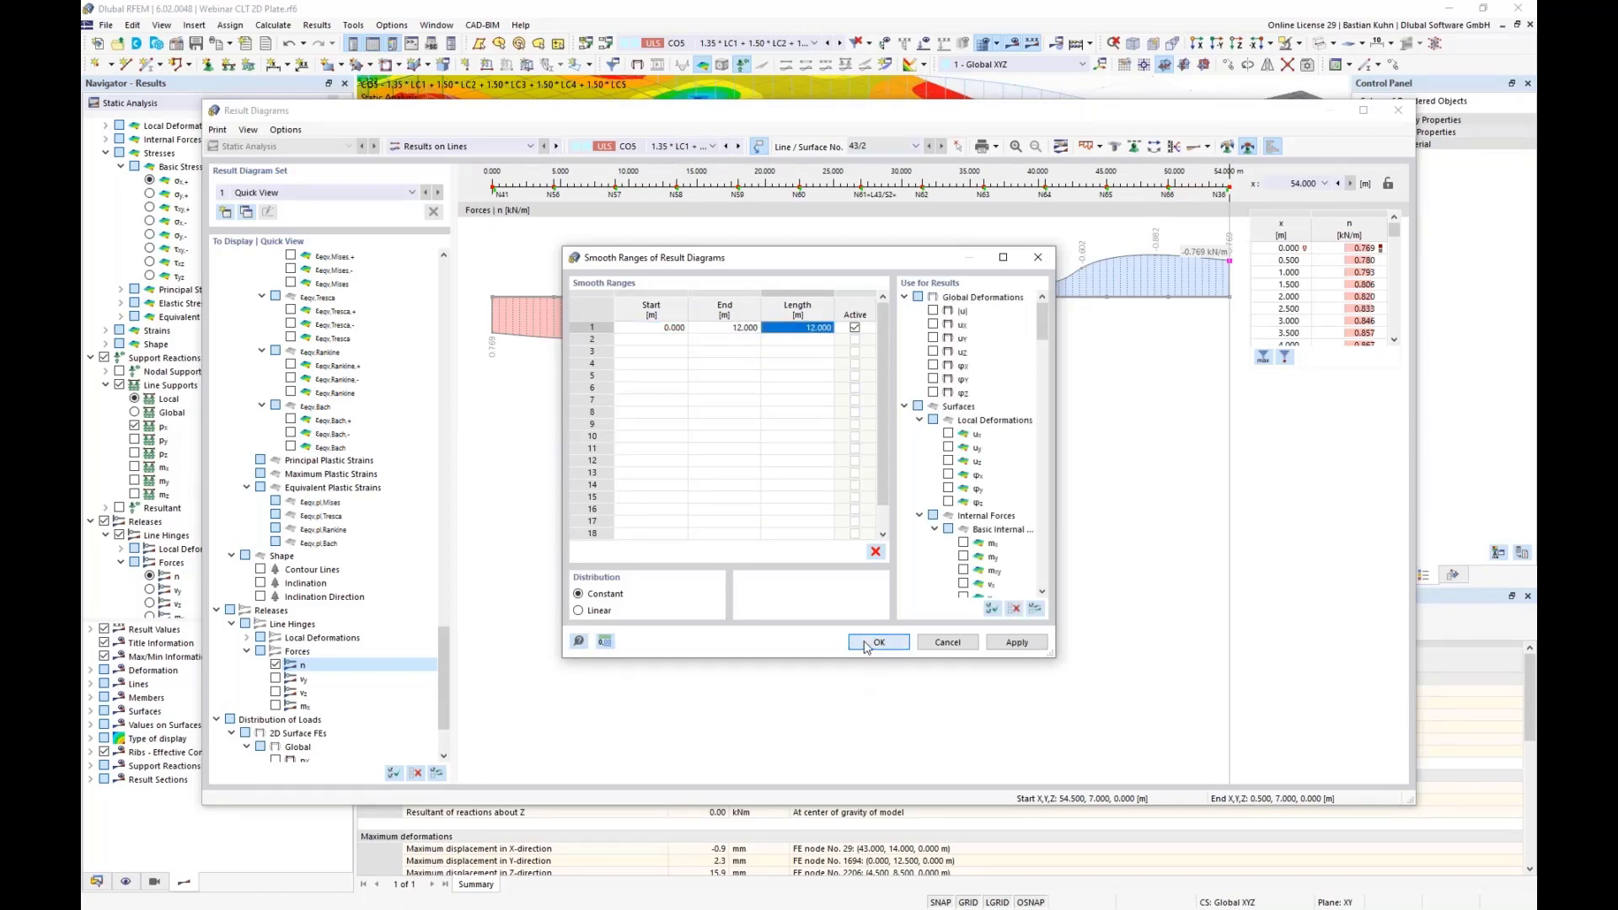
left_click(878, 643)
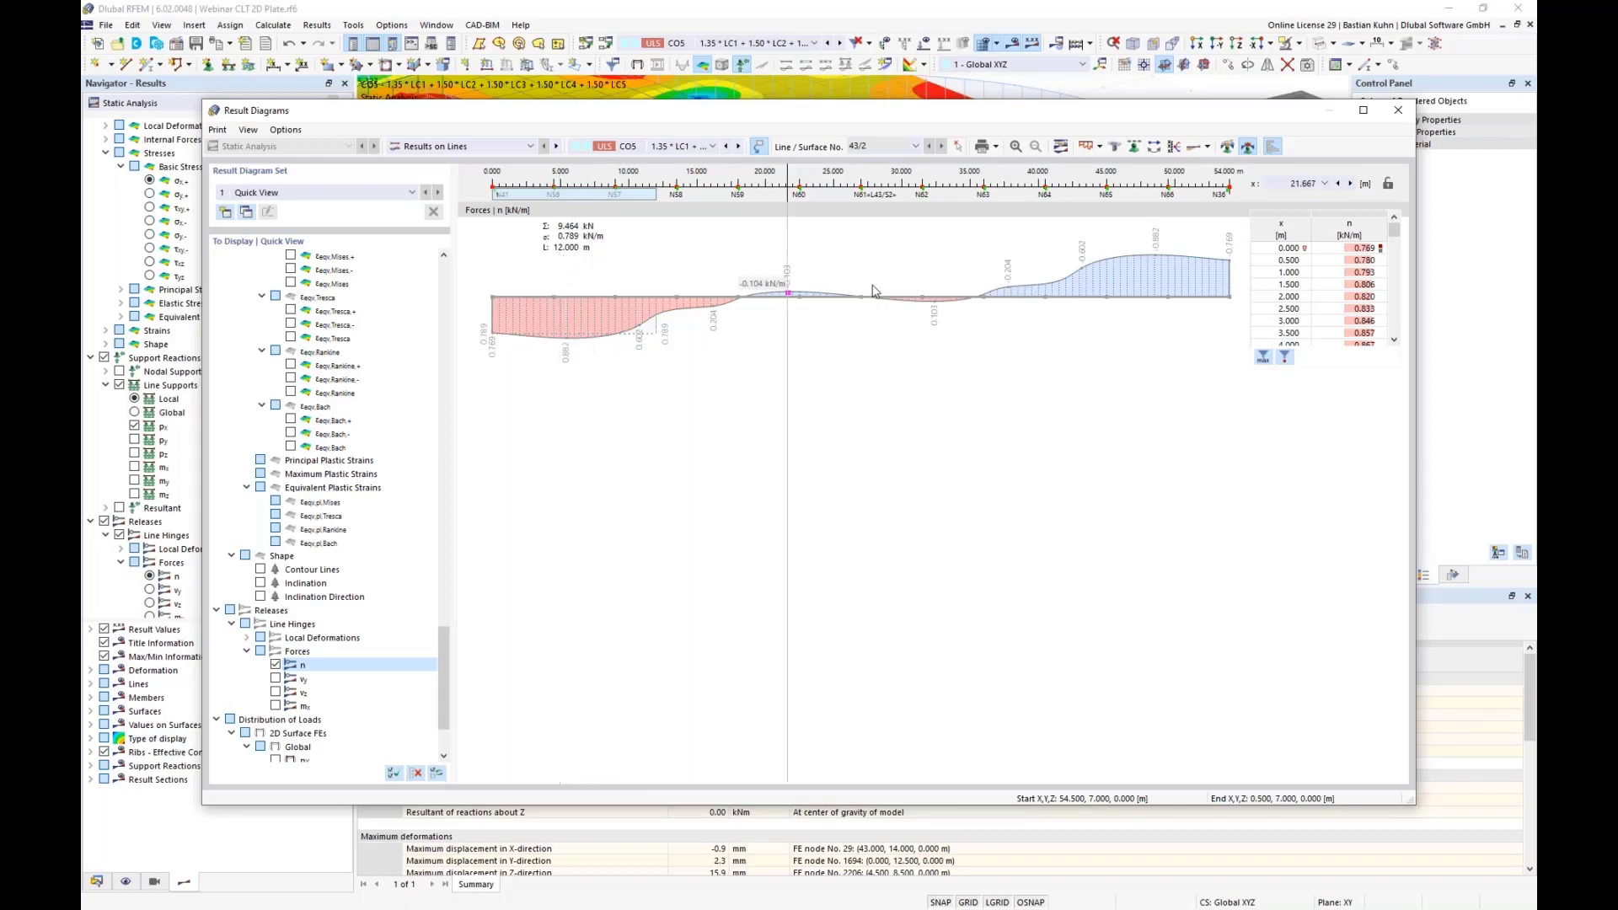
Send the hinge force diagram to the Timber CLT printout report with a picture height ratio of 40 %
left_click(986, 147)
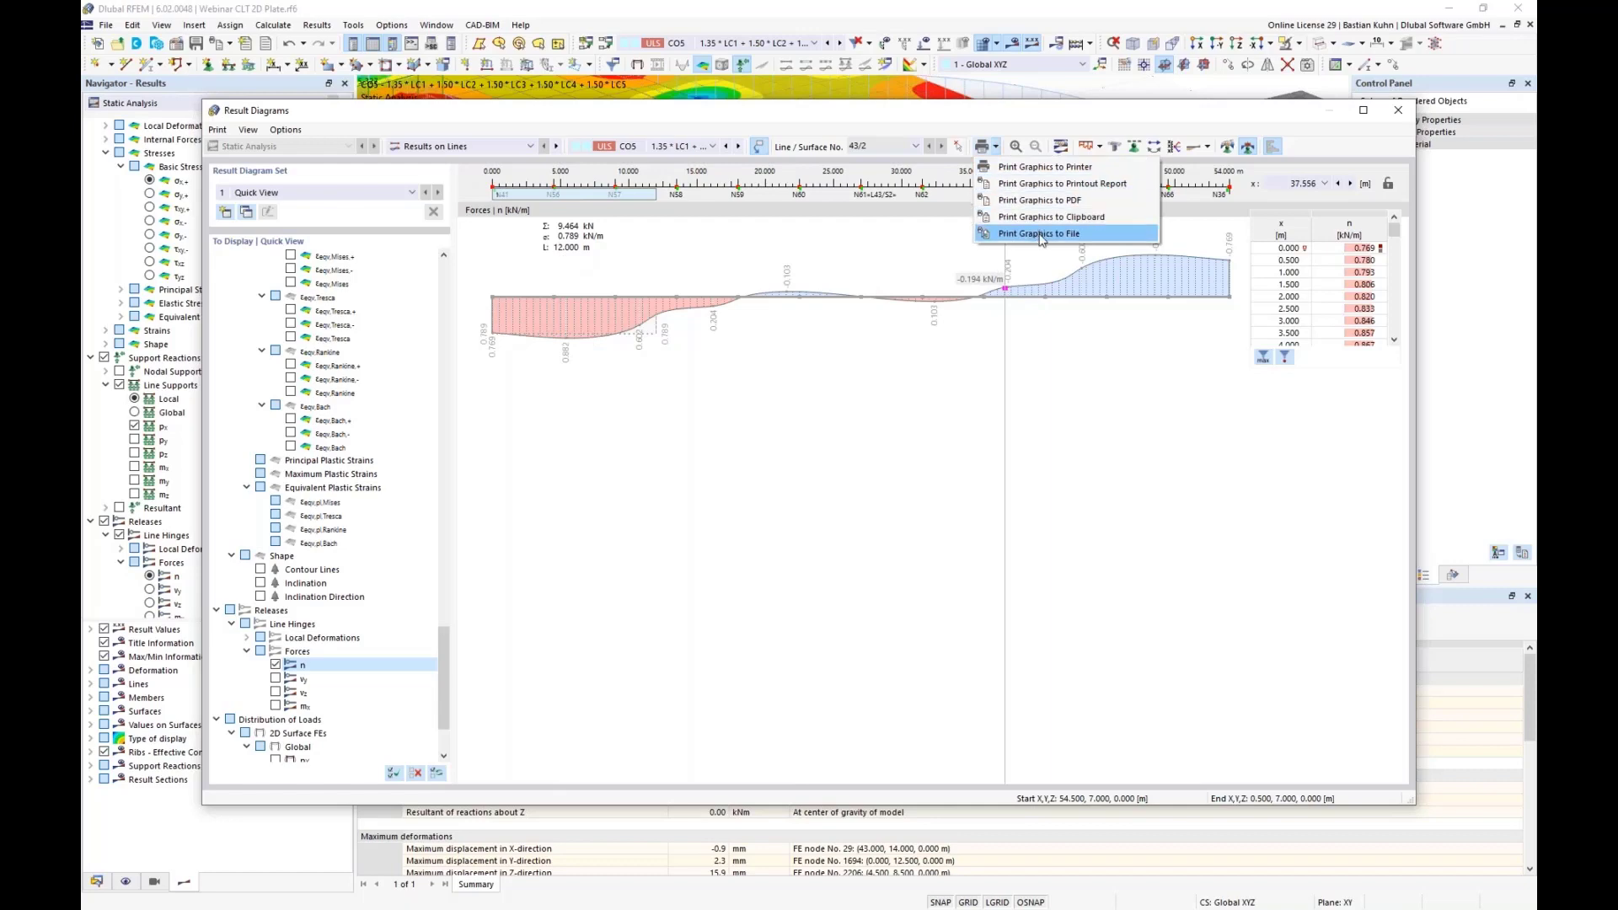
left_click(1049, 183)
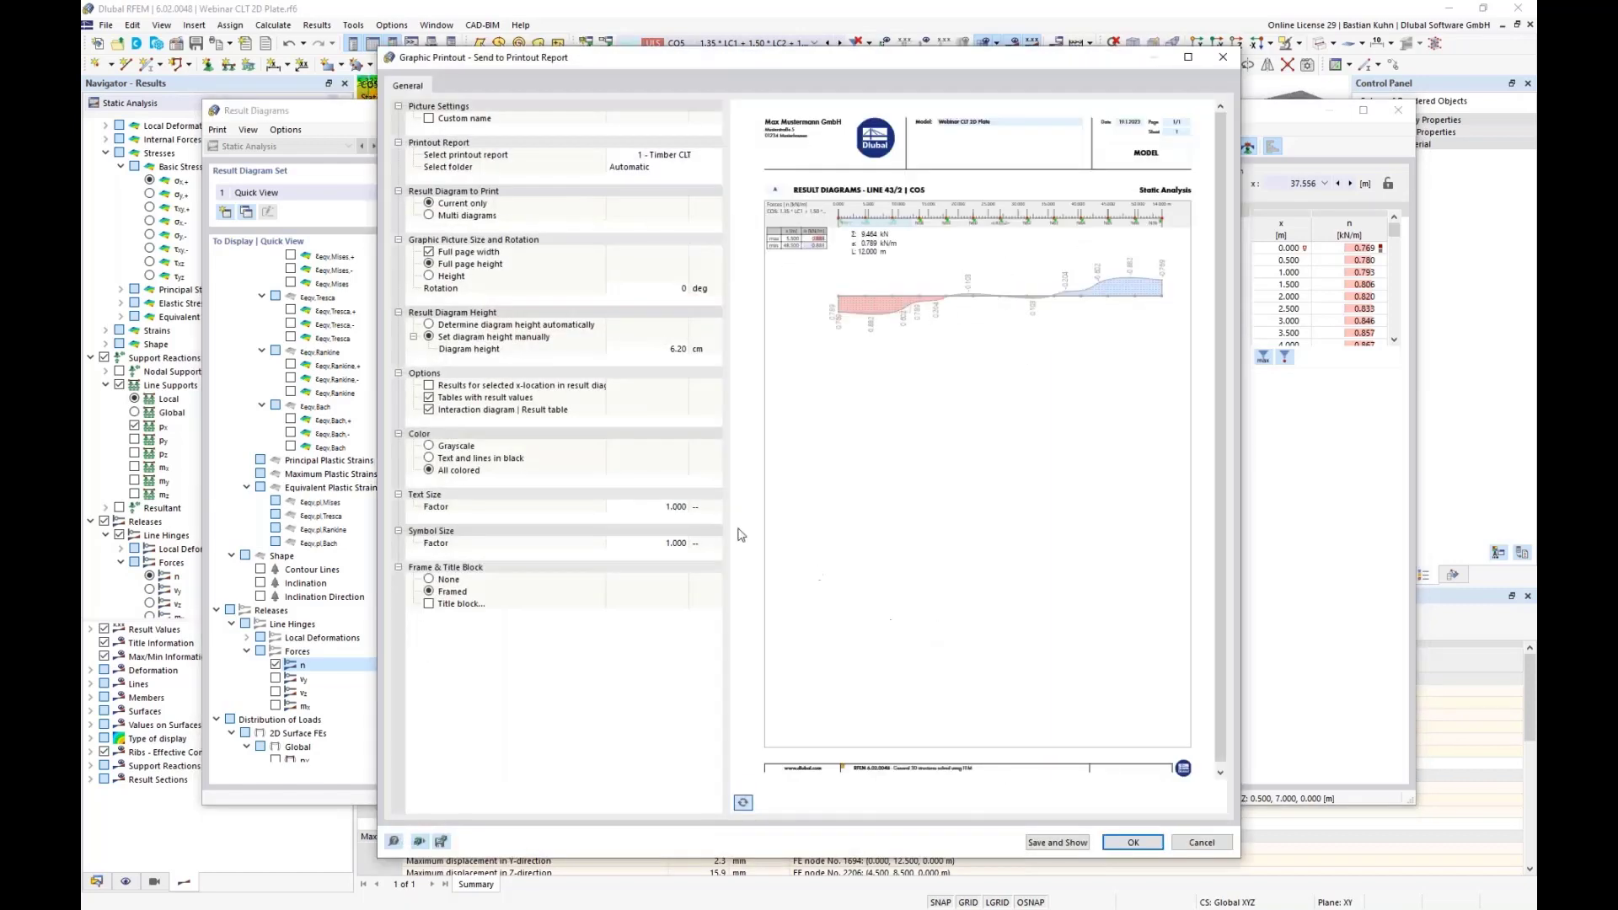
left_click(429, 276)
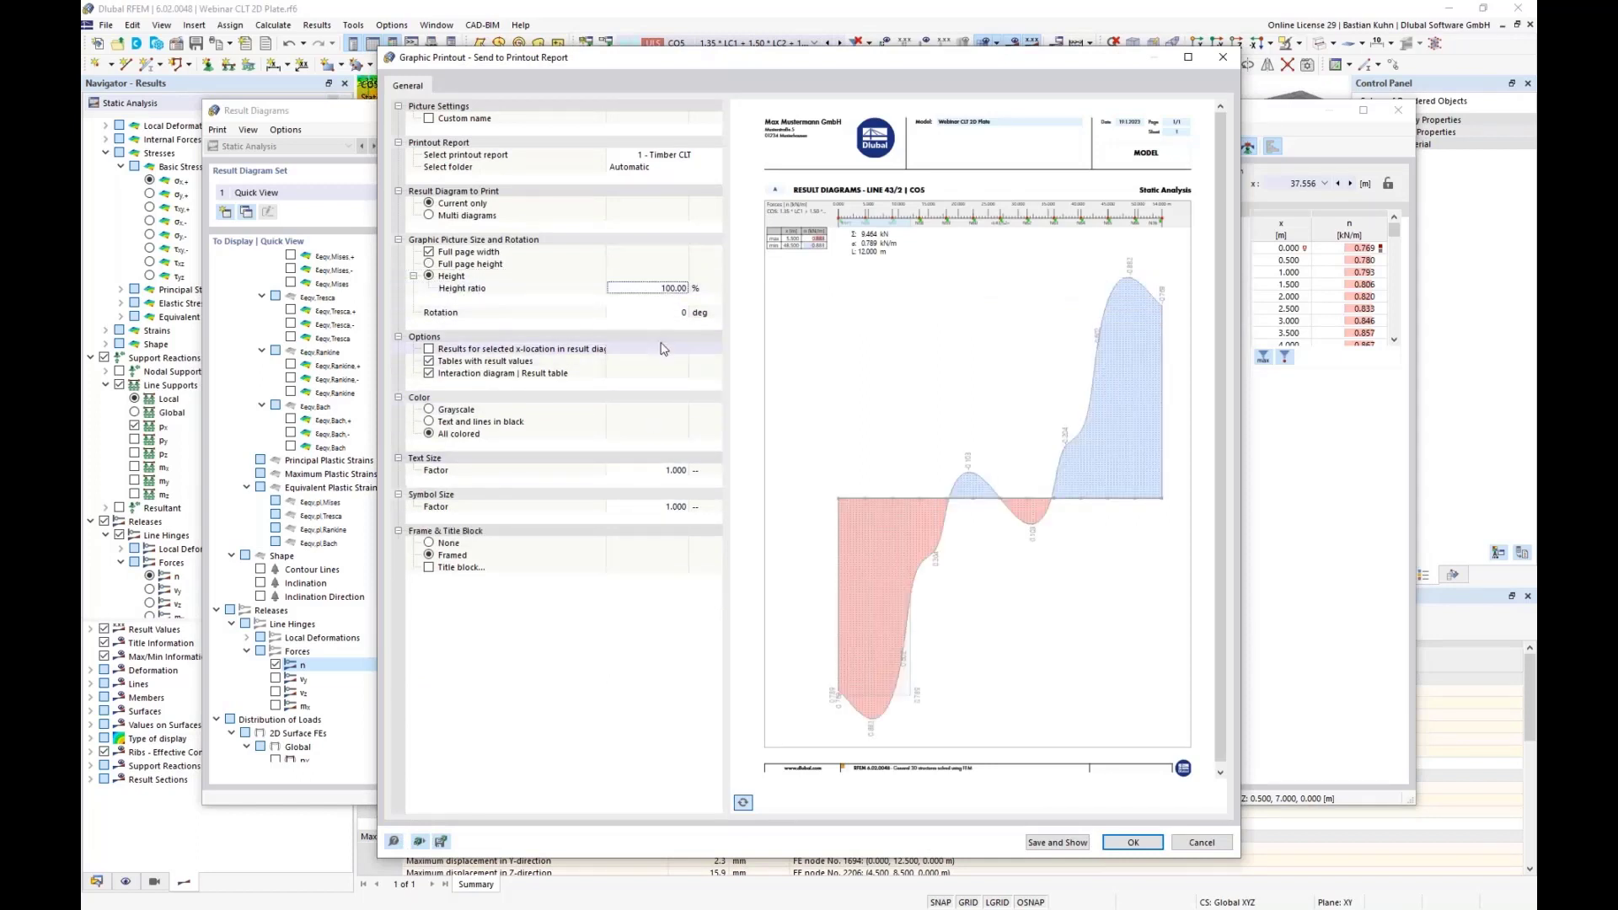
double_click(661, 288)
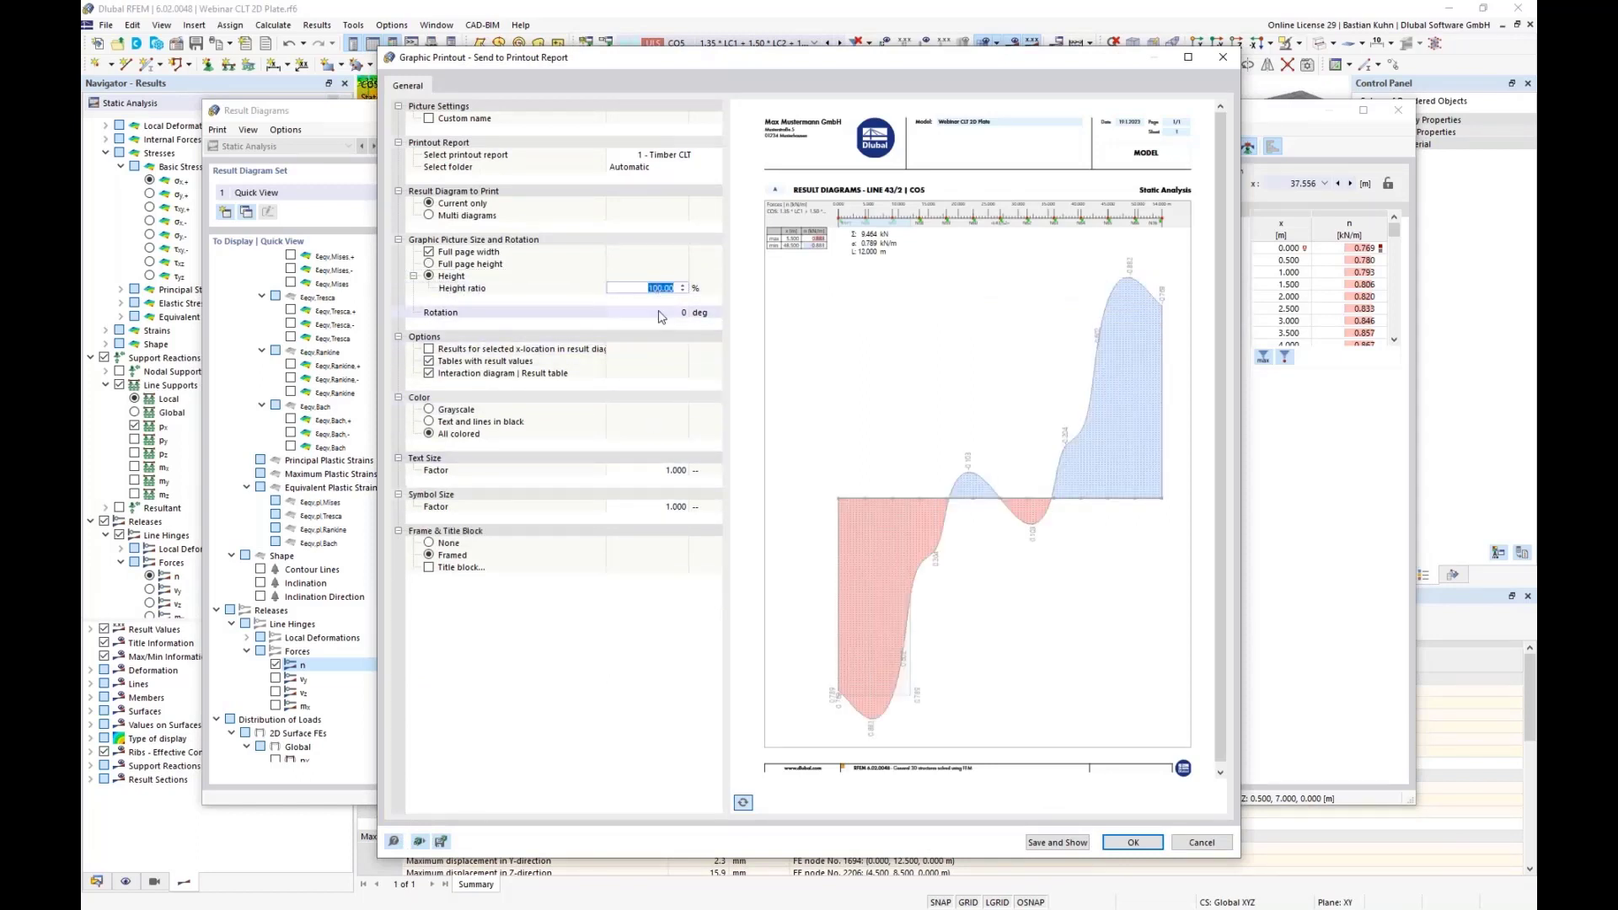
type("40")
left_click(662, 317)
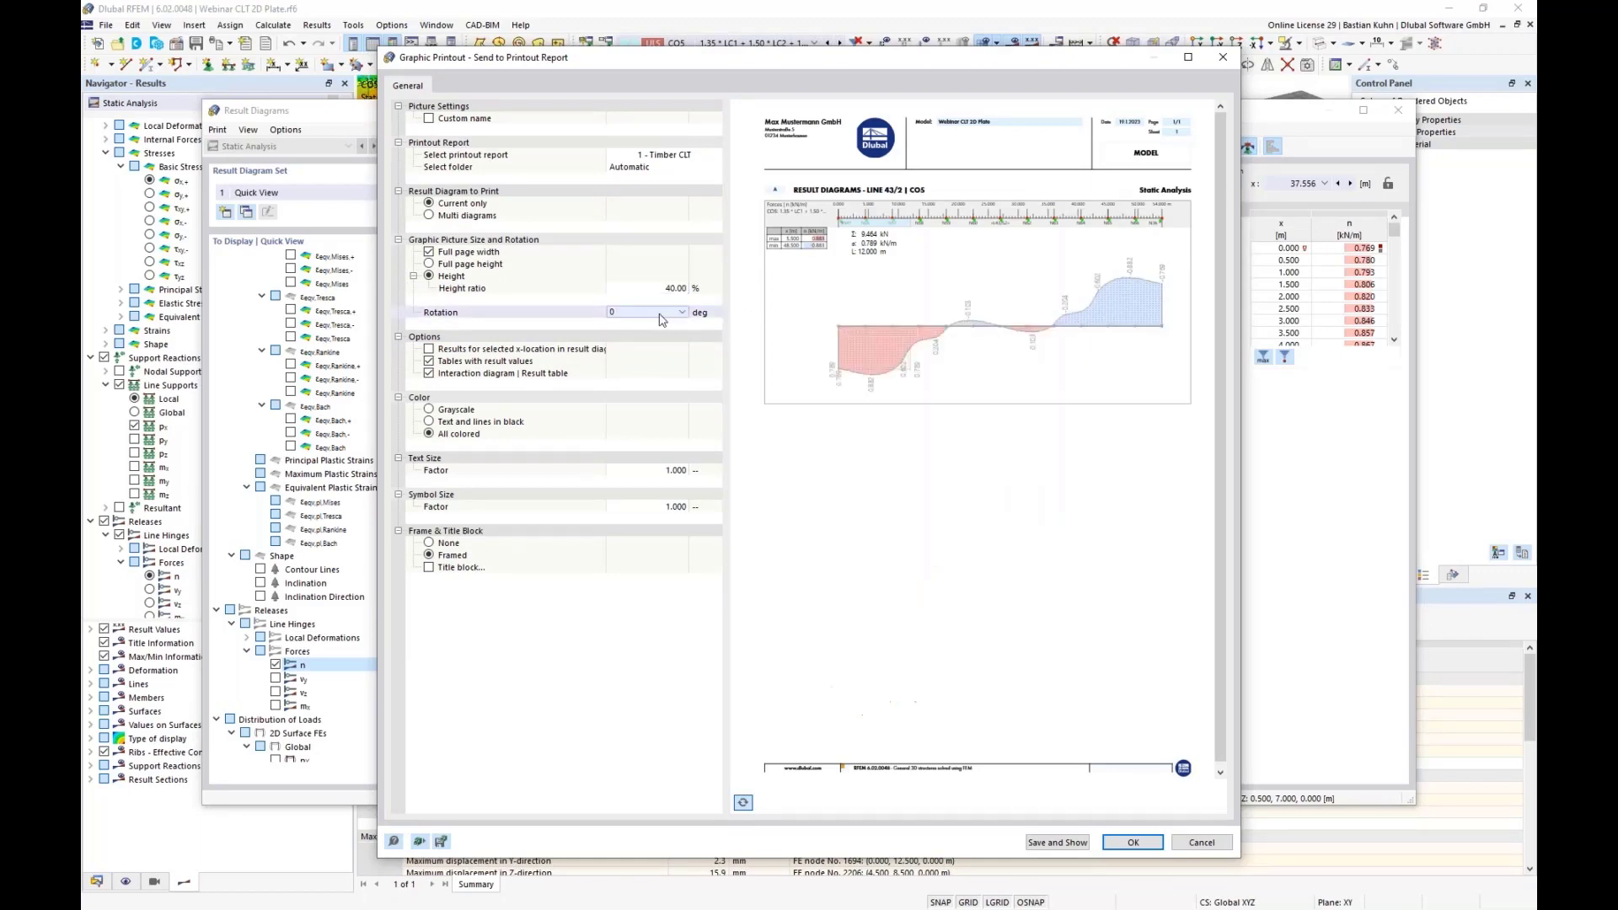
left_click(1114, 844)
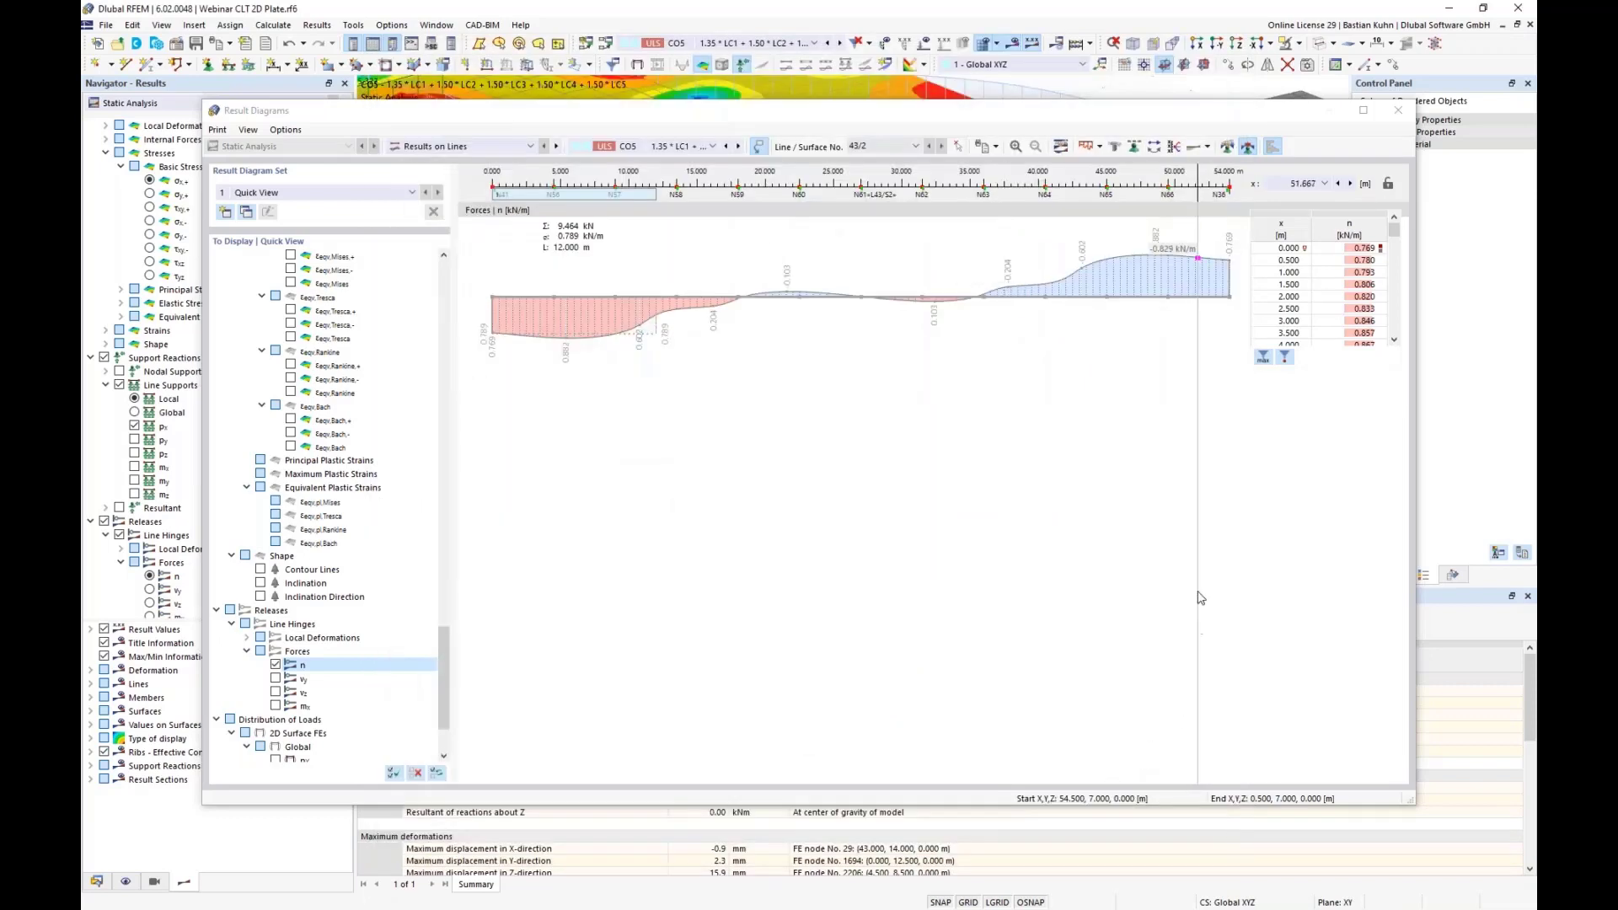
Close the result diagrams and switch the displayed results from static analysis to Timber Design
left_click_drag(1023, 118, 947, 105)
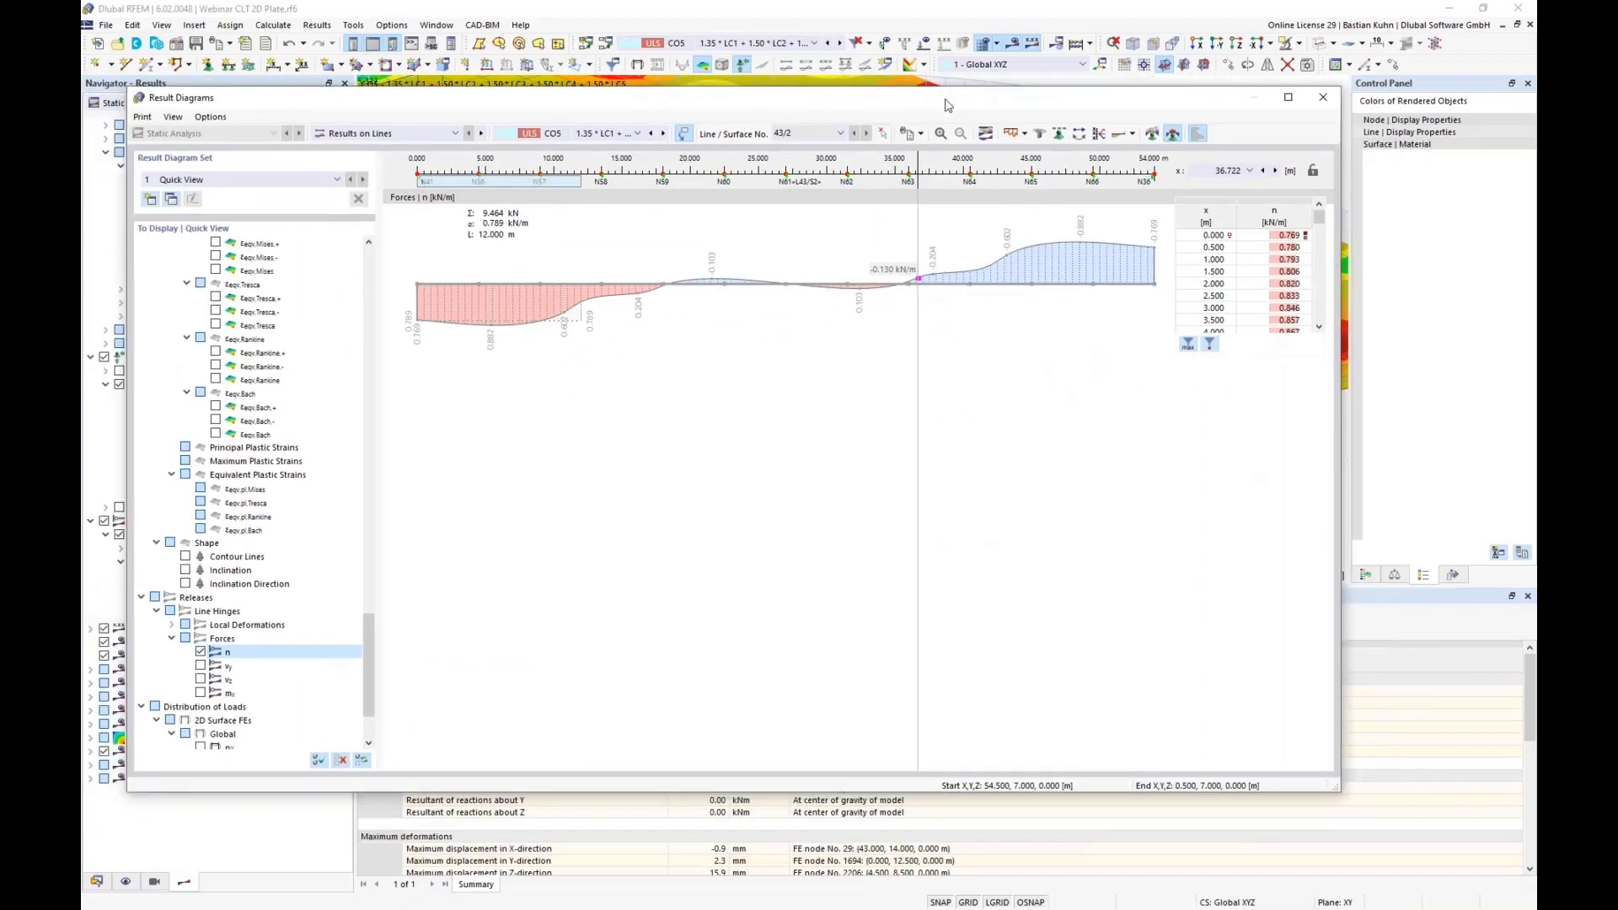
left_click(1327, 100)
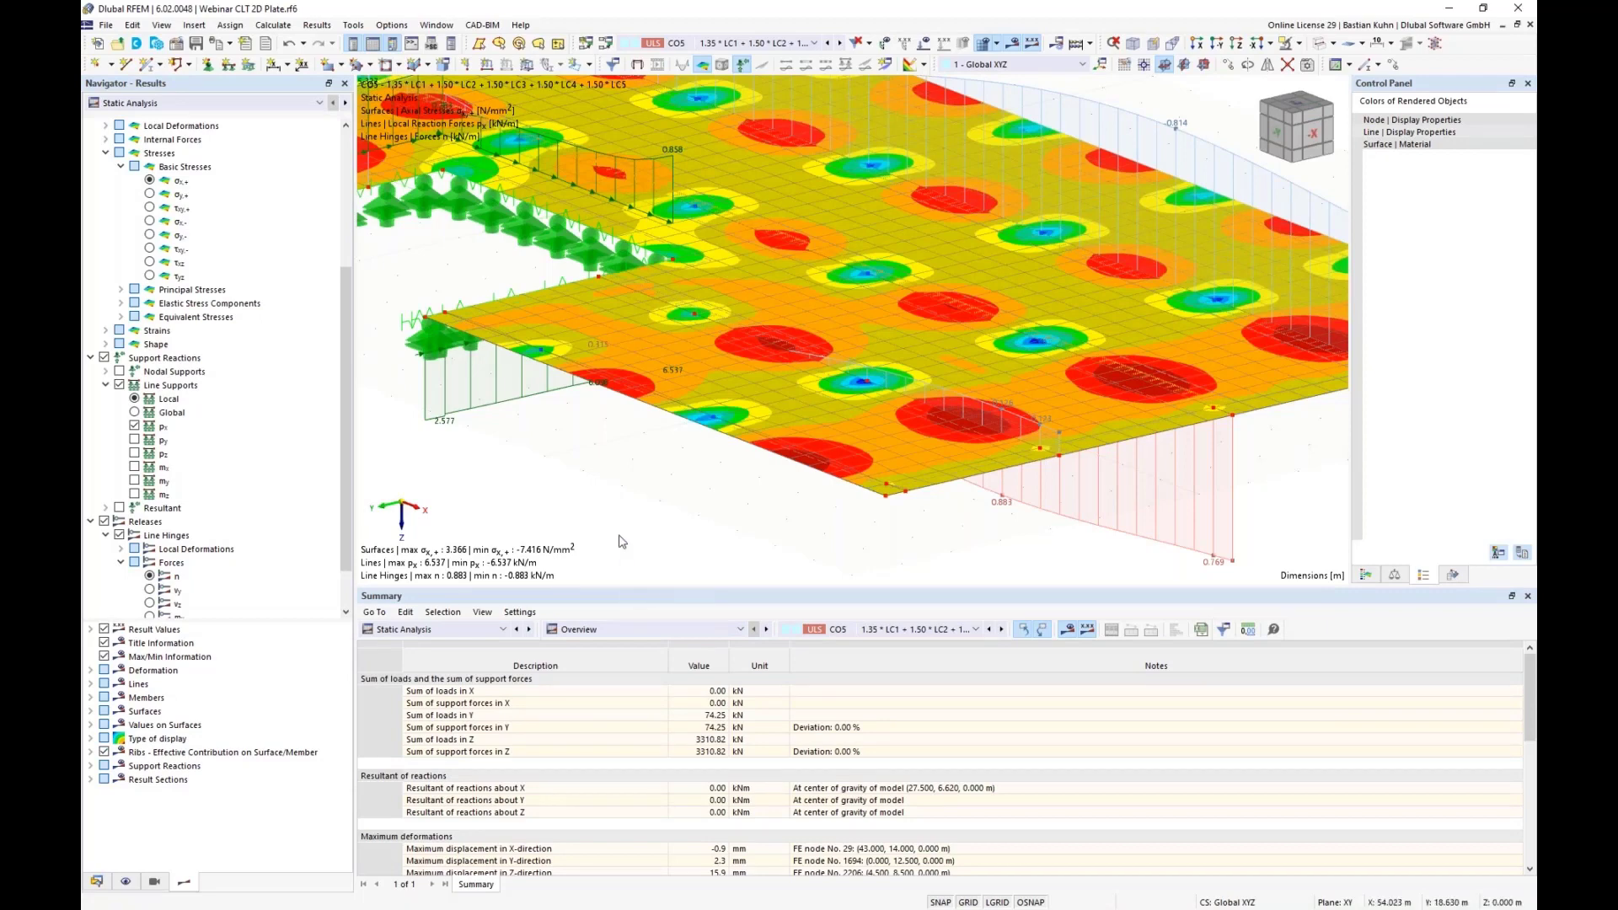
scroll(642, 503, "down", 1)
scroll(642, 504, "down", 3)
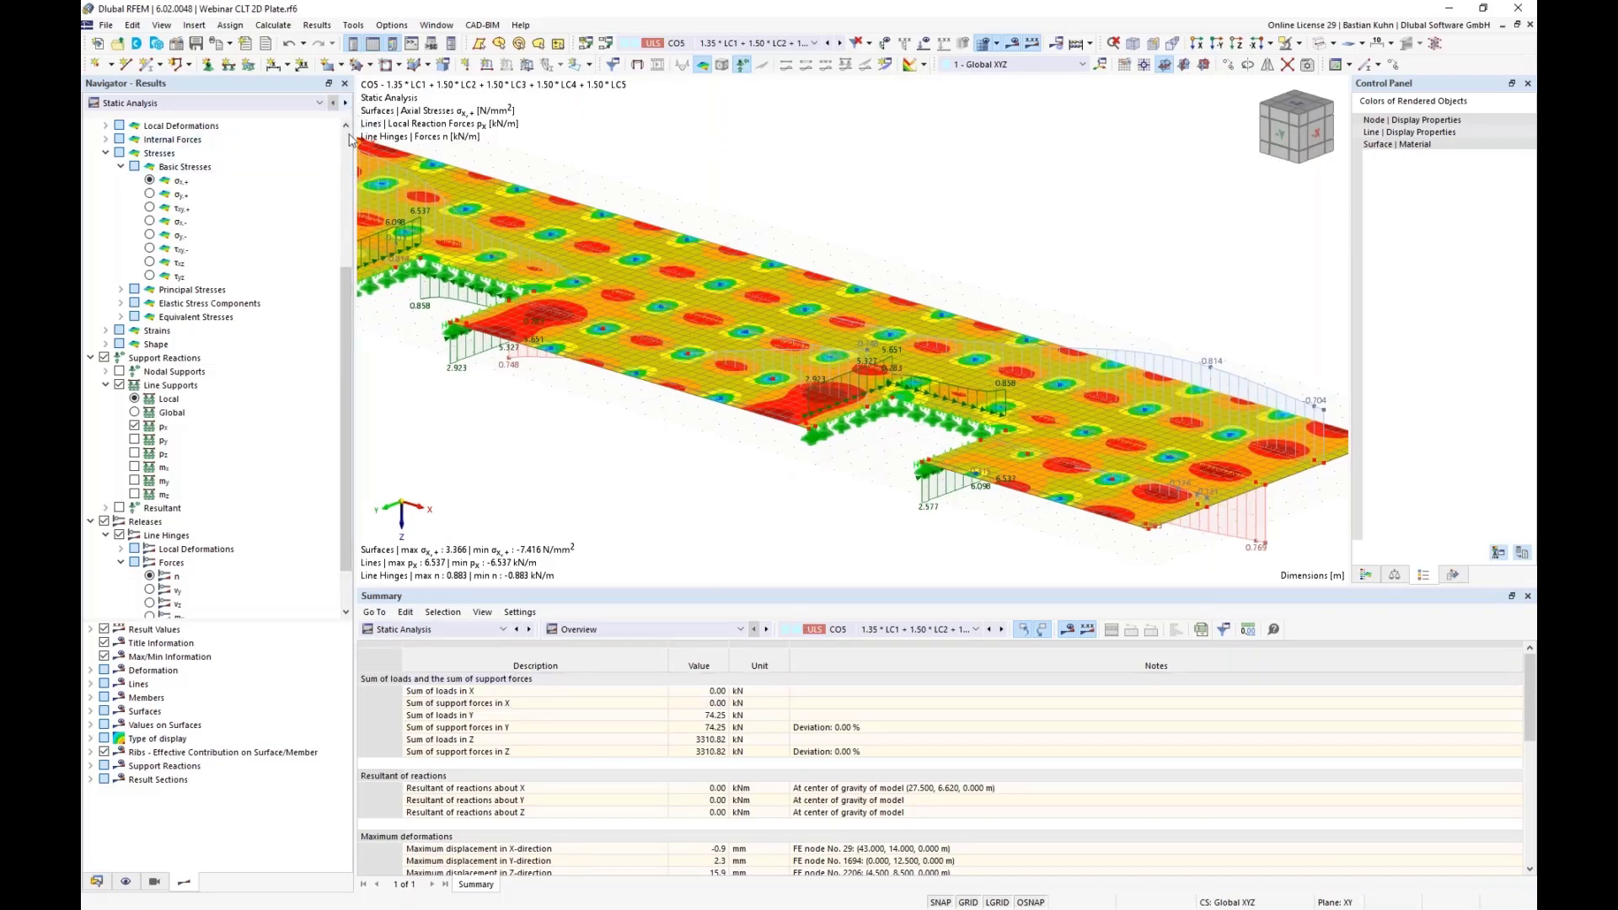
left_click(344, 102)
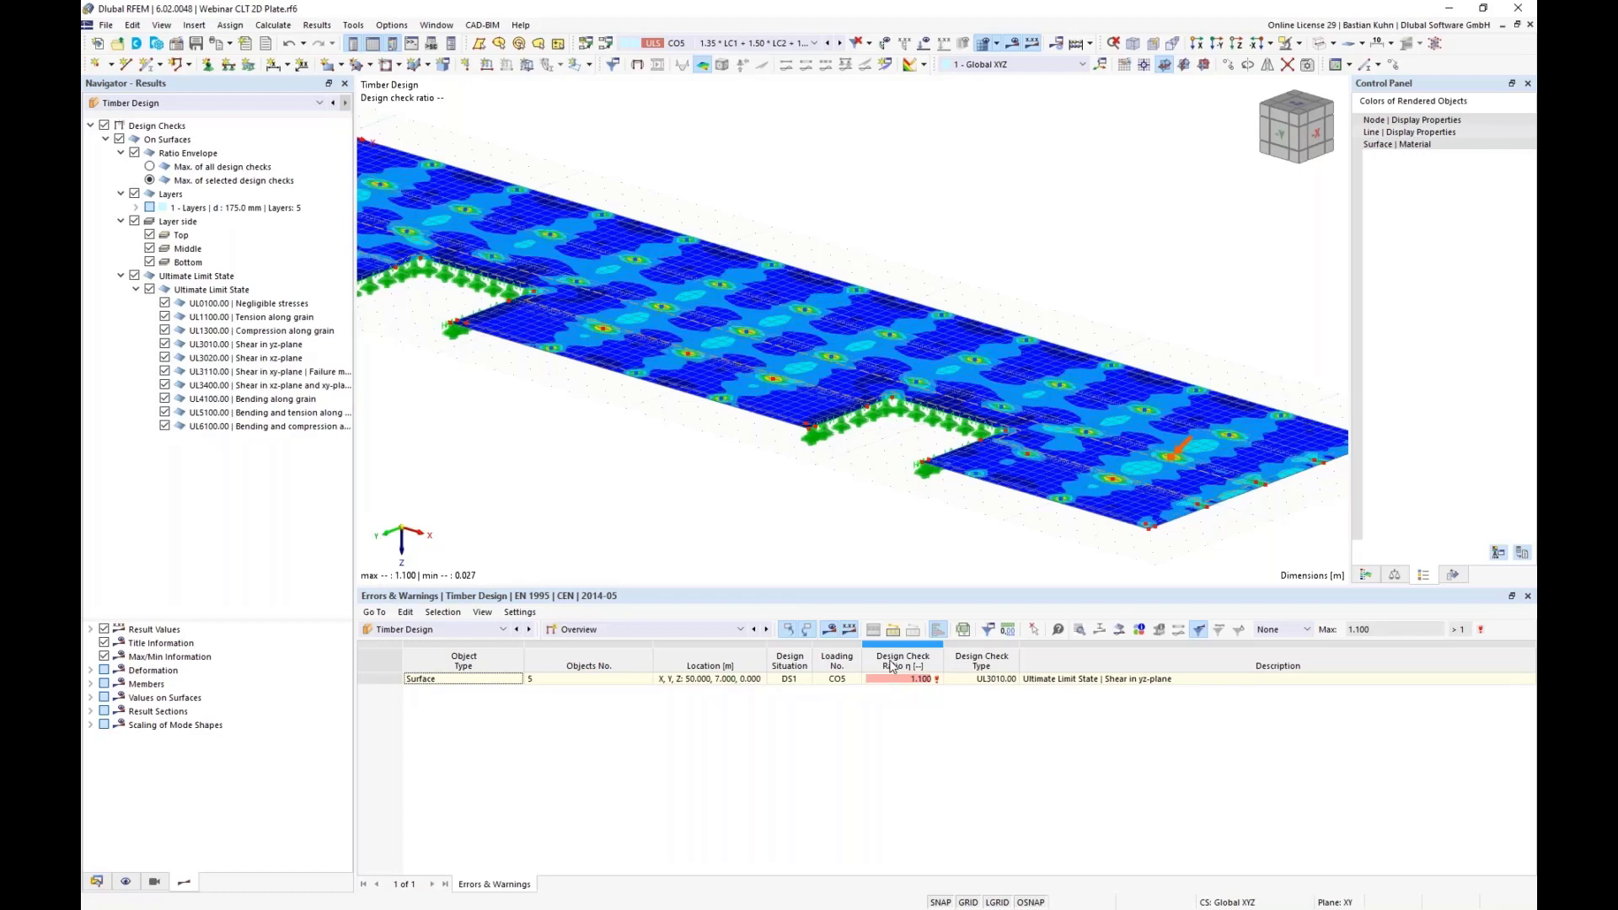
Start a new surface results adjustment with a circular shape and a diameter of 0.6 m
scroll(780, 476, "down", 5)
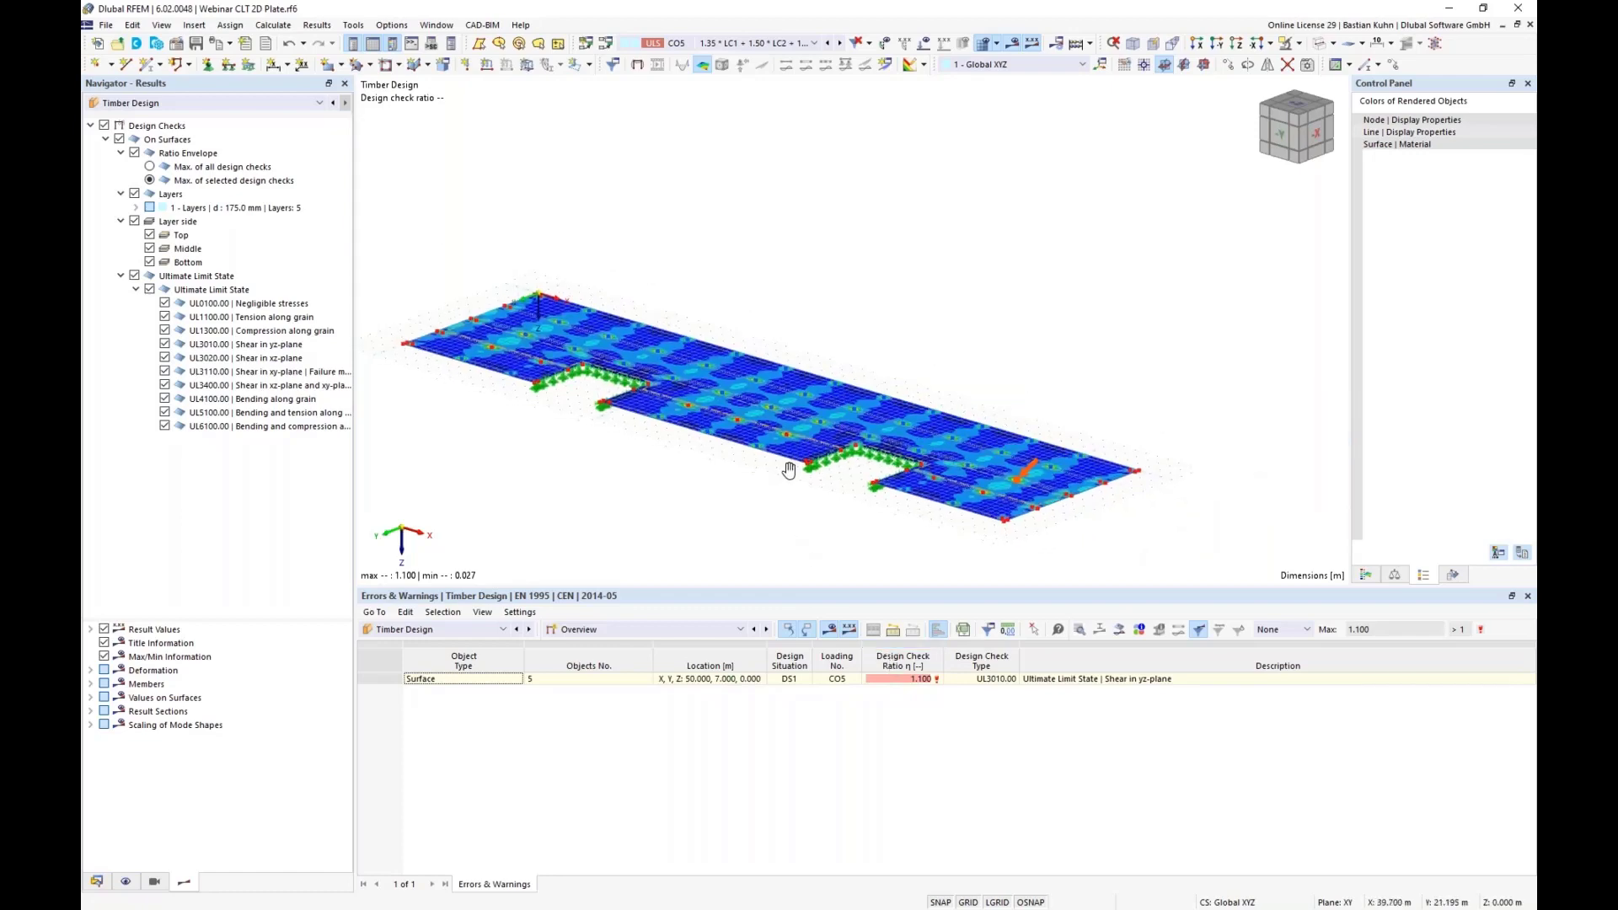
middle_click_drag(797, 473, 843, 500, "ctrl")
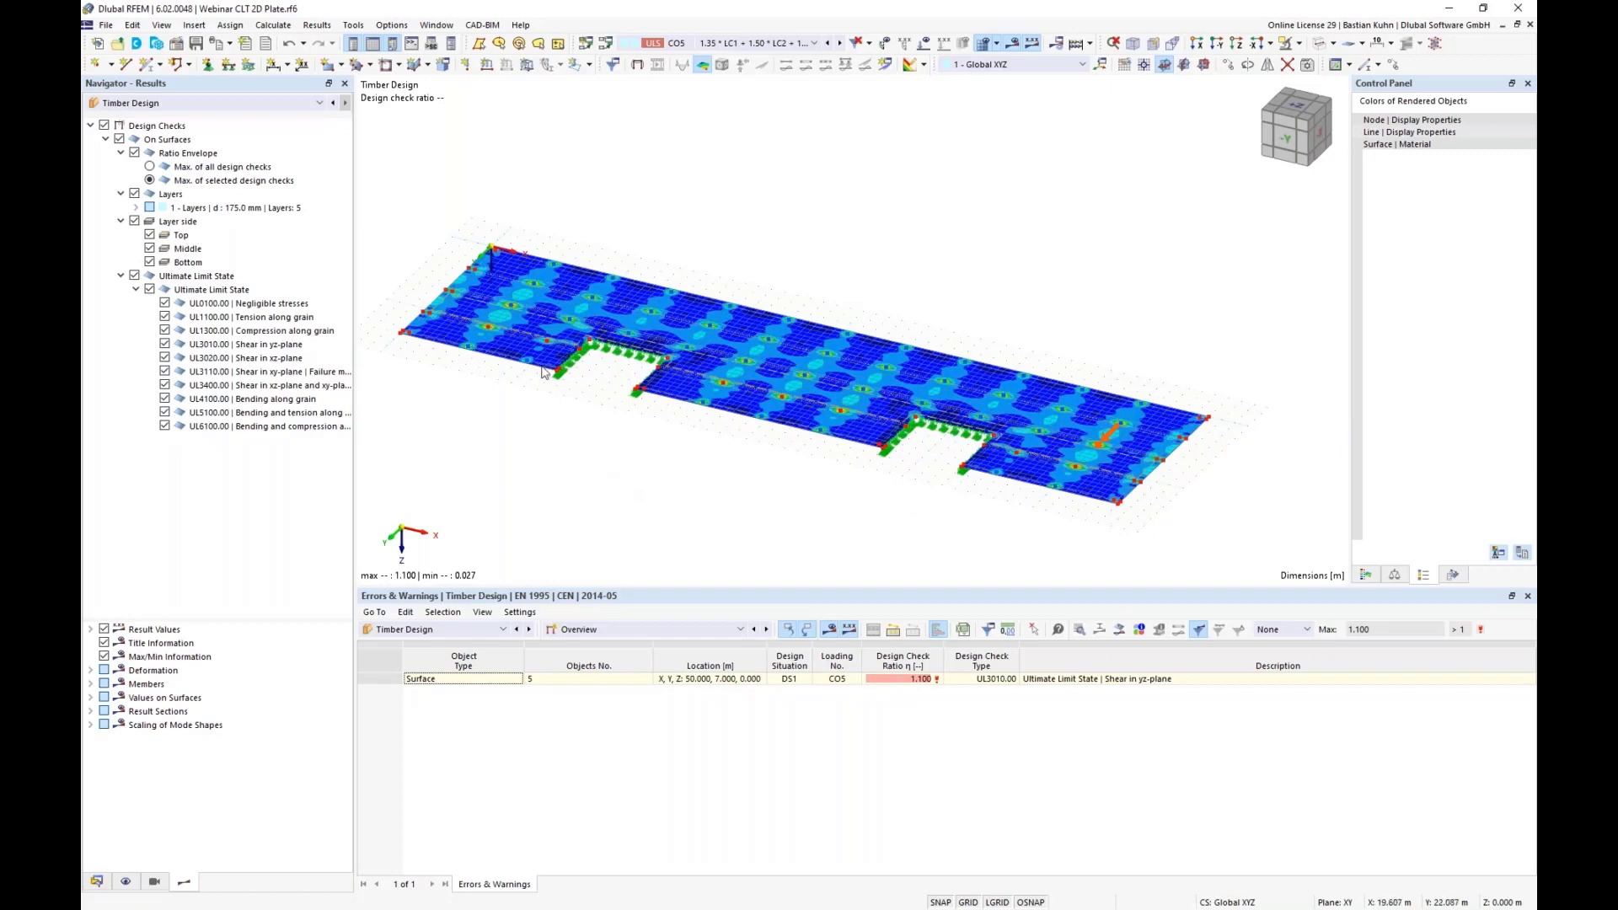
scroll(500, 260, "up", 4)
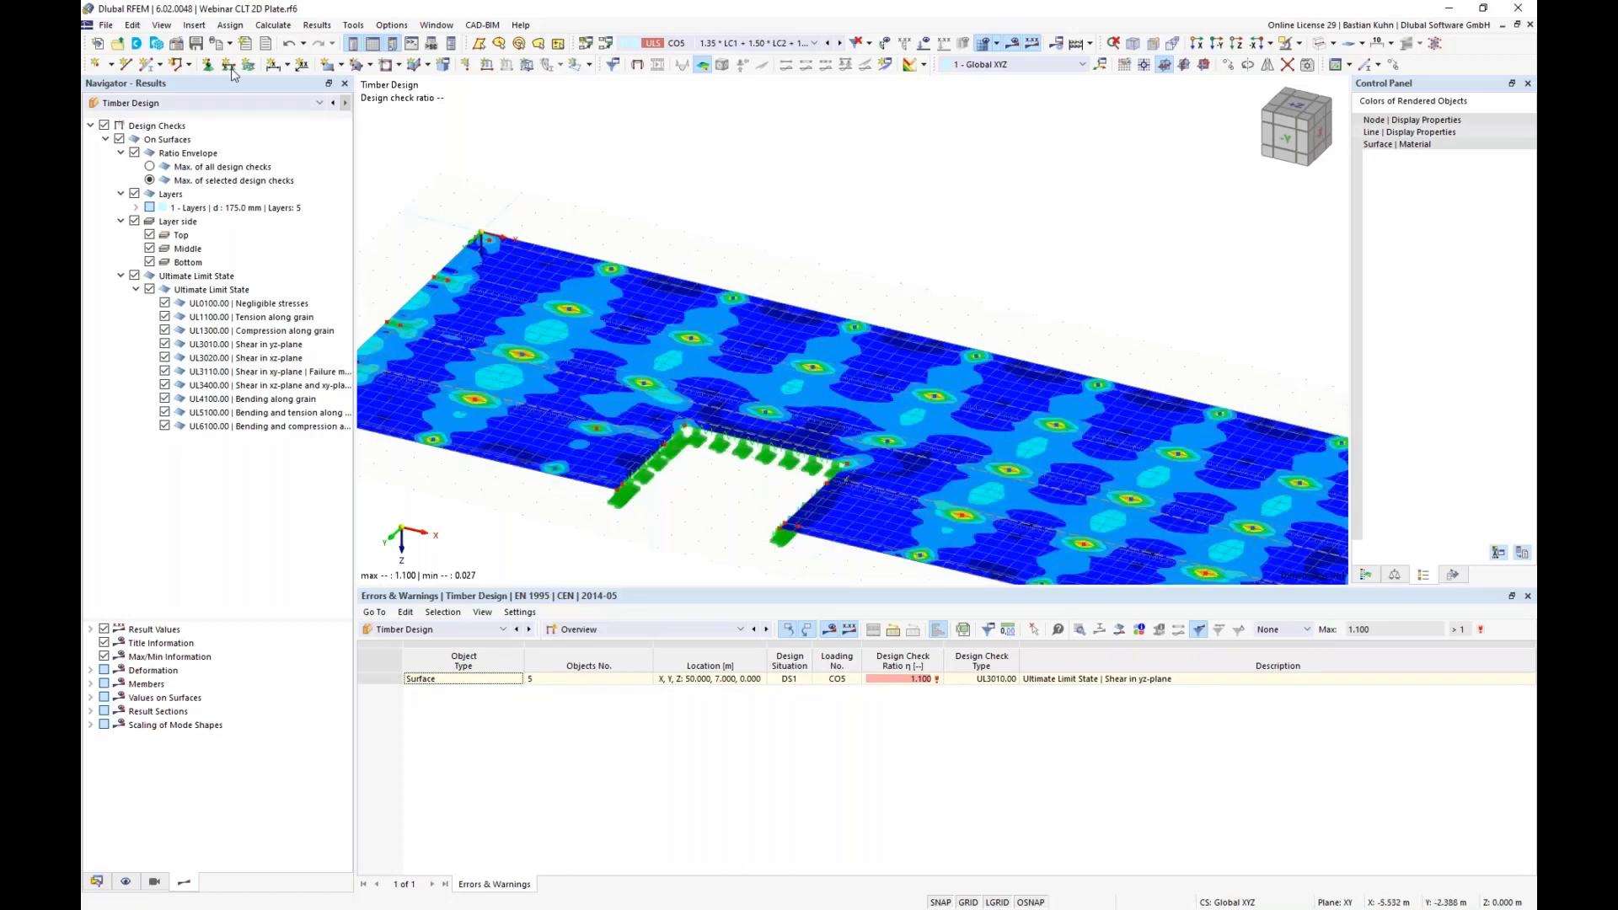
left_click(194, 25)
mouse_move(216, 44)
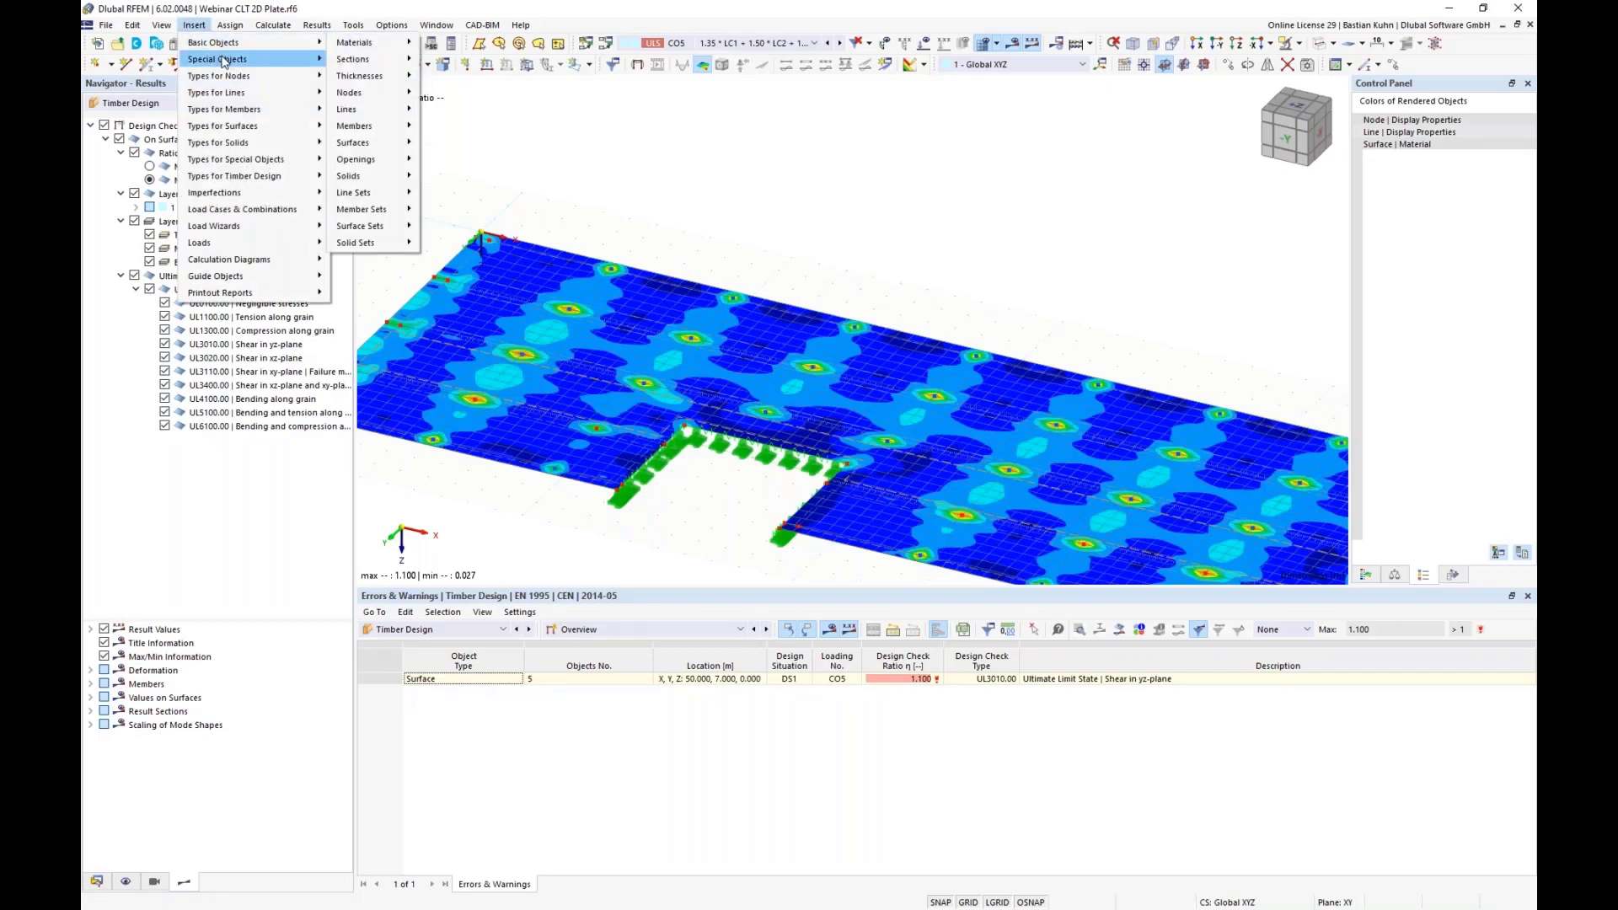
mouse_move(396, 76)
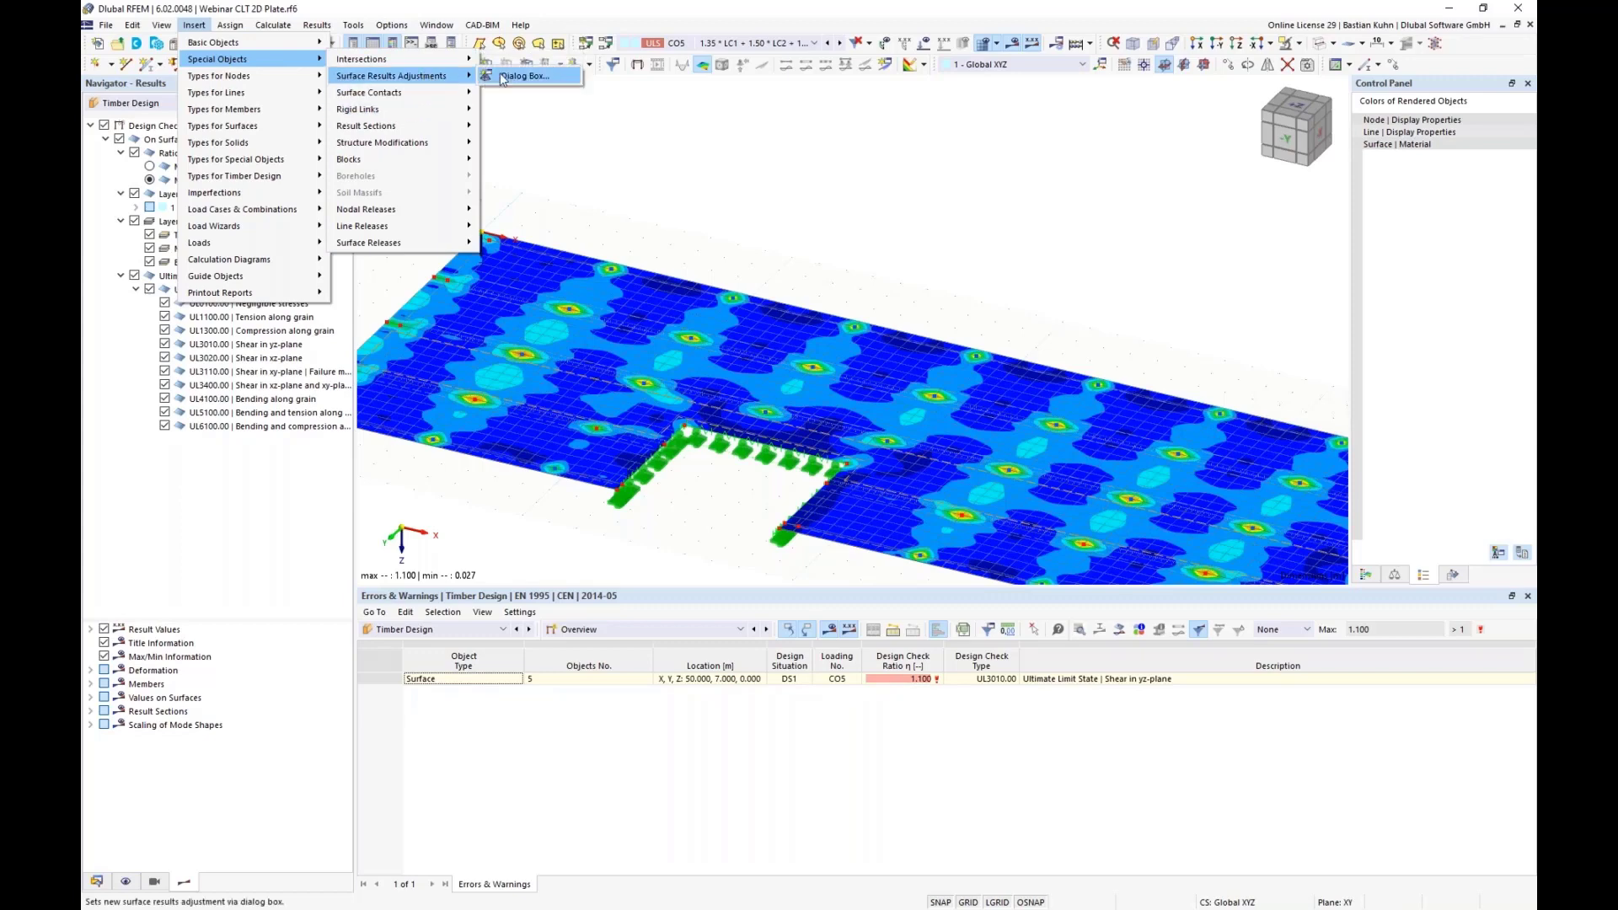
left_click(506, 76)
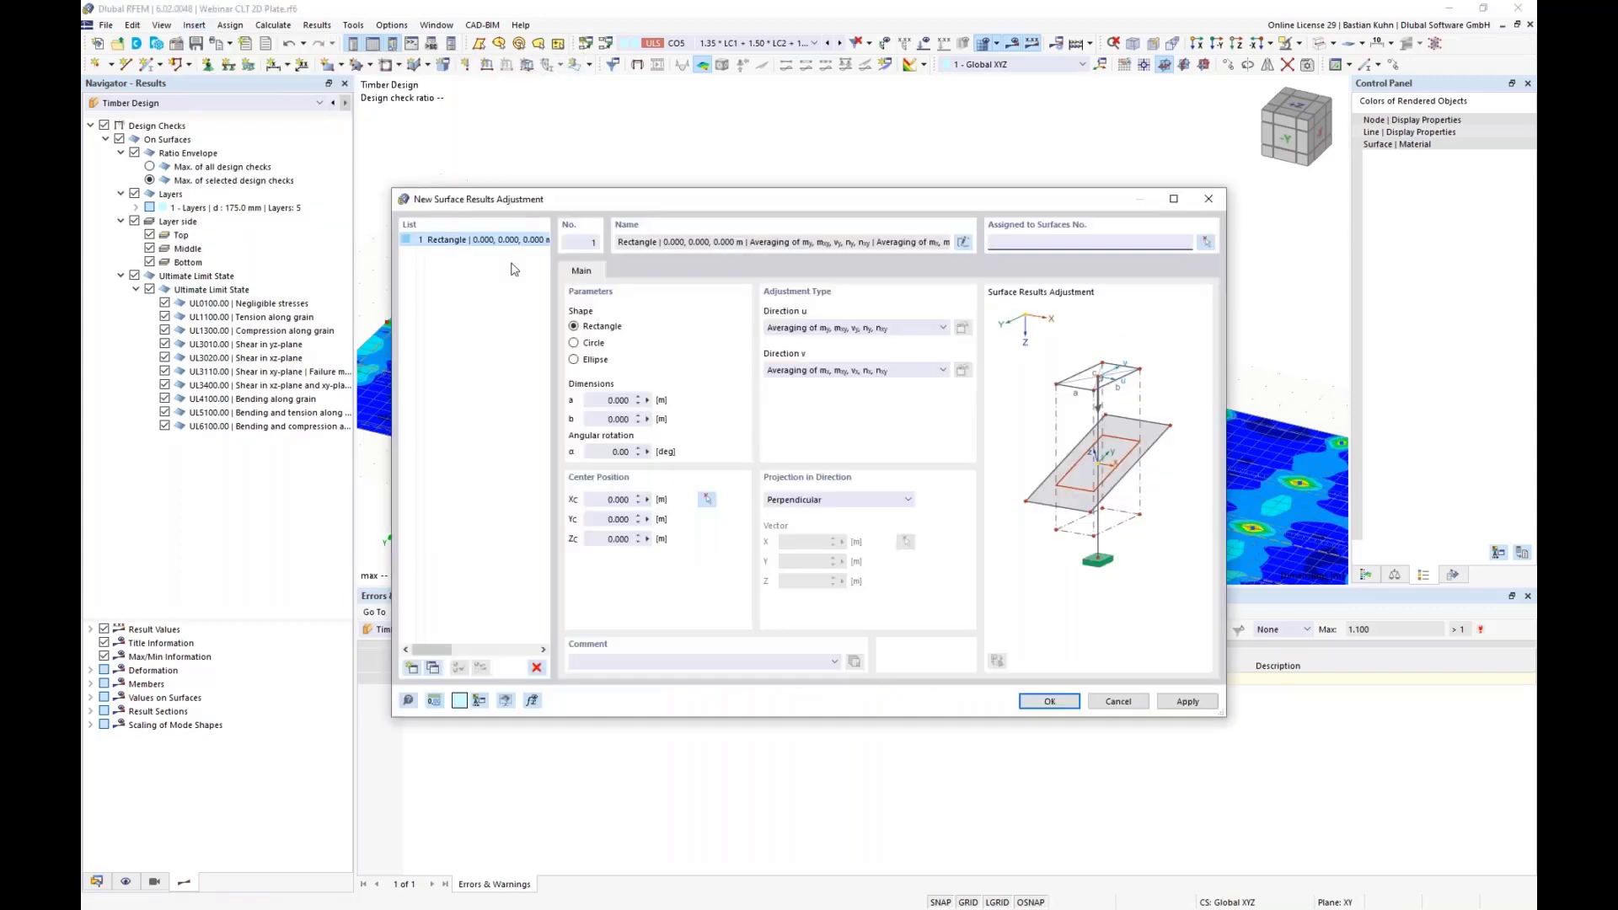
left_click(574, 343)
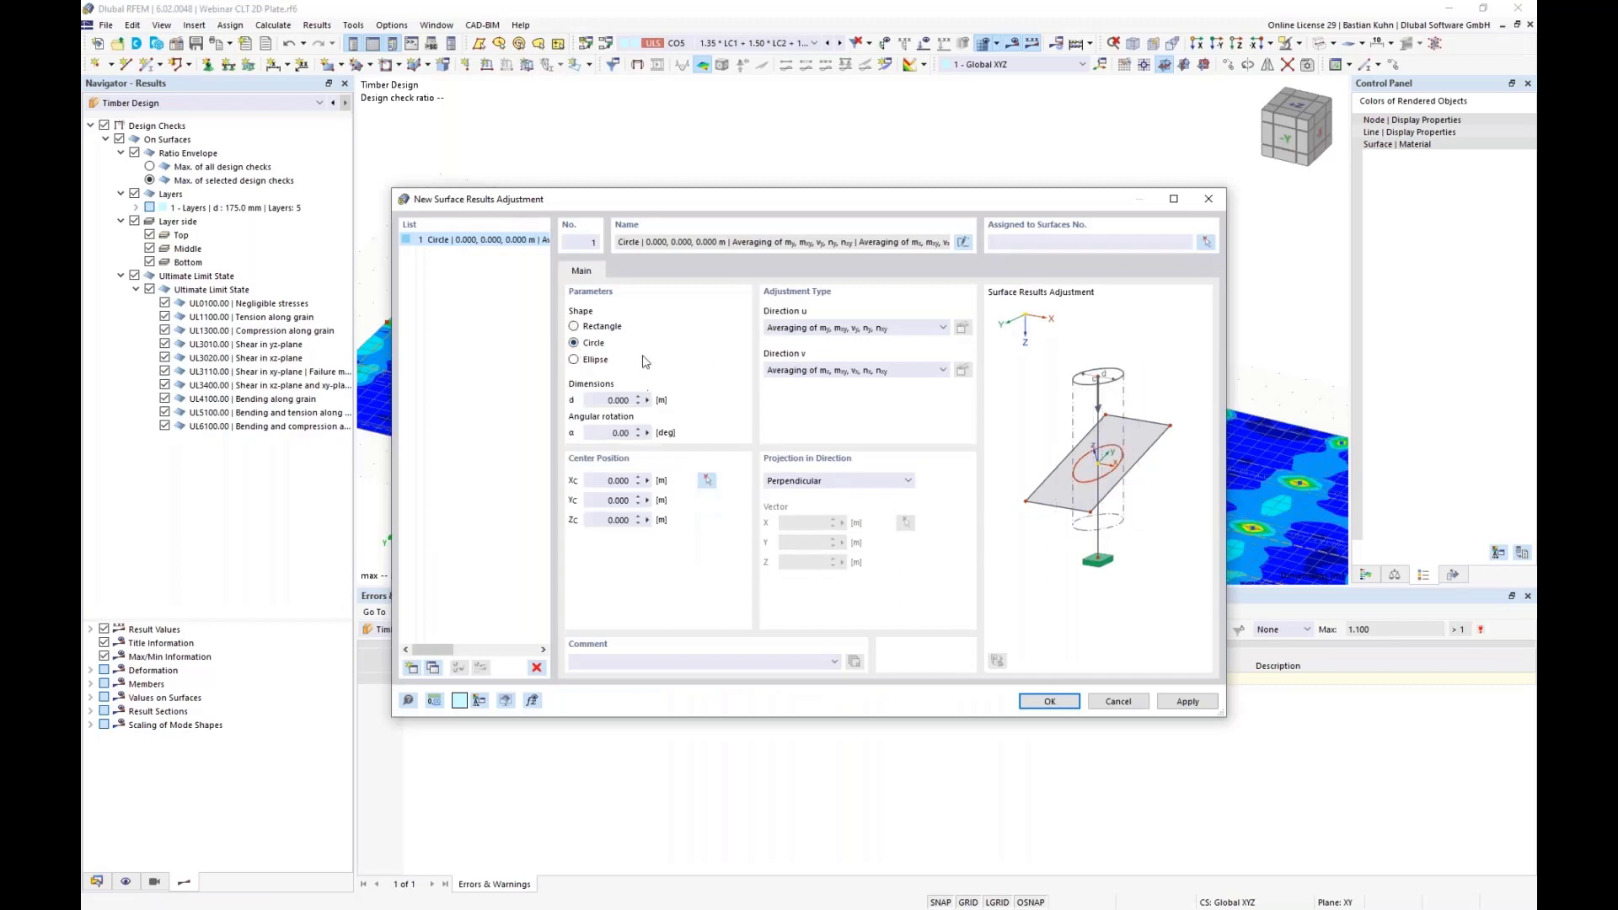
left_click(597, 401)
Assign the surface results adjustment to all plate surfaces, numbers 1-3, 5, 9 and 11
left_click(1206, 244)
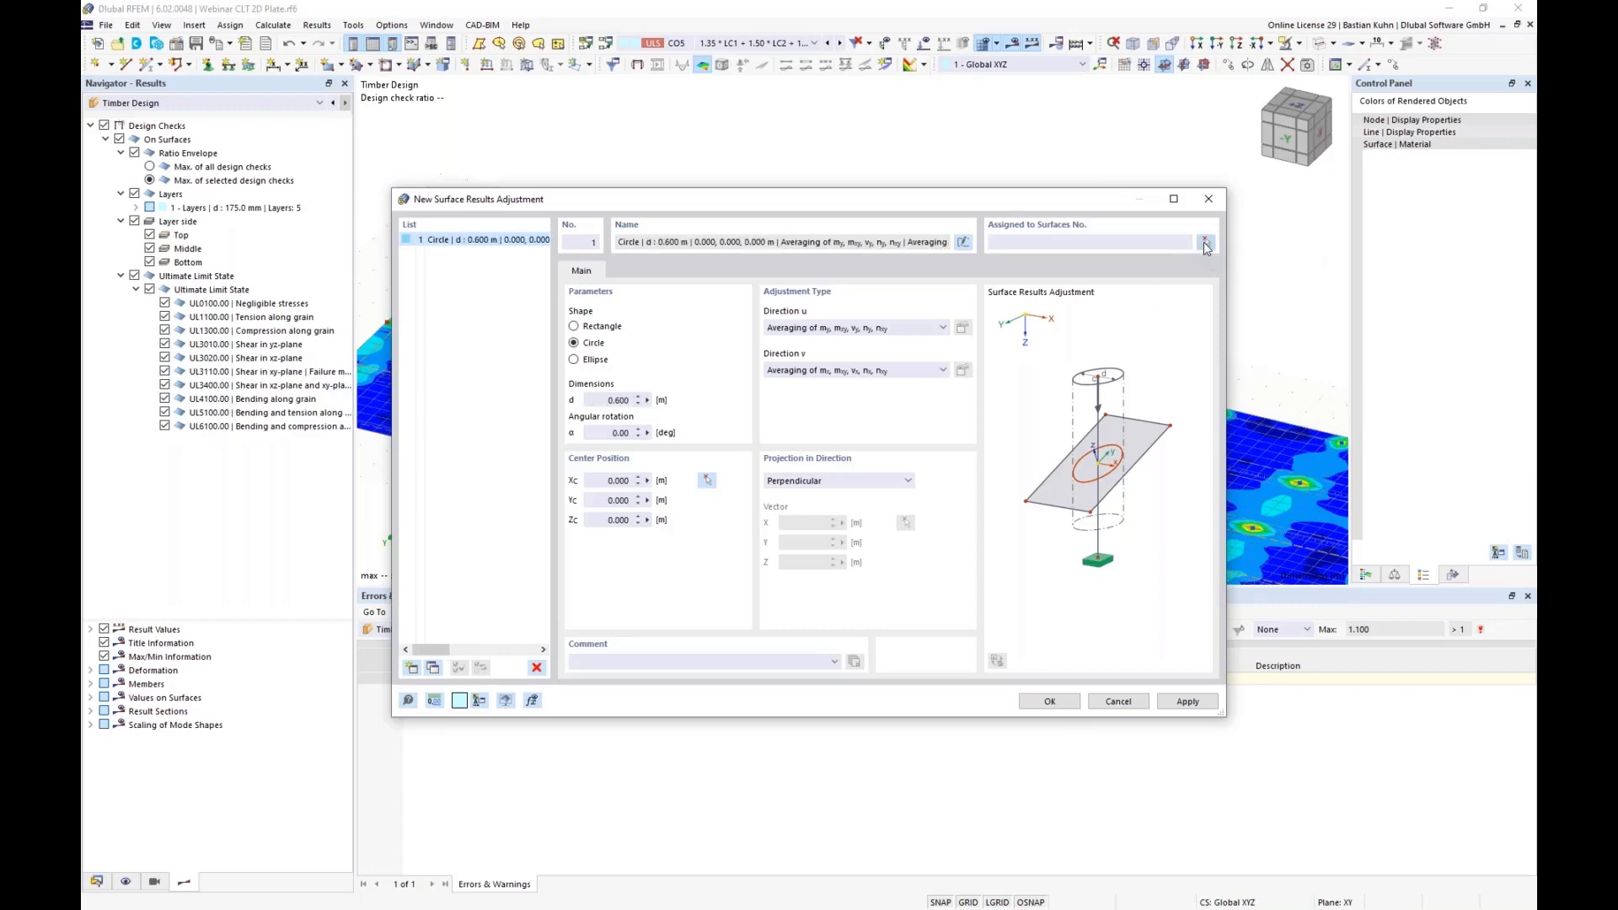
scroll(963, 234, "down", 5)
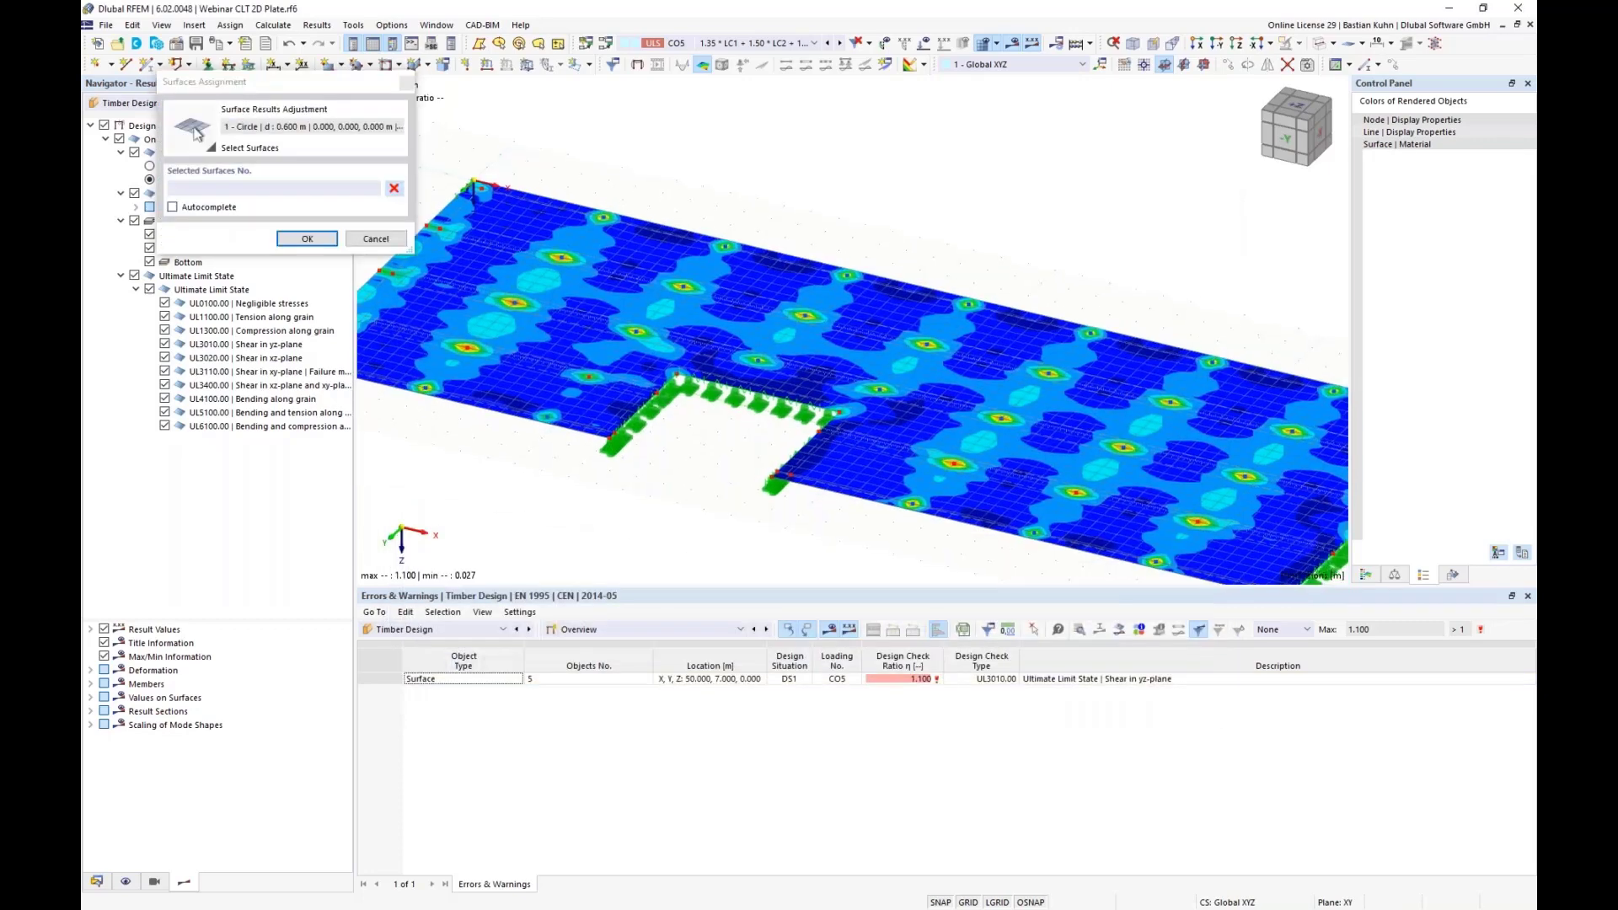
left_click_drag(706, 173, 1255, 438)
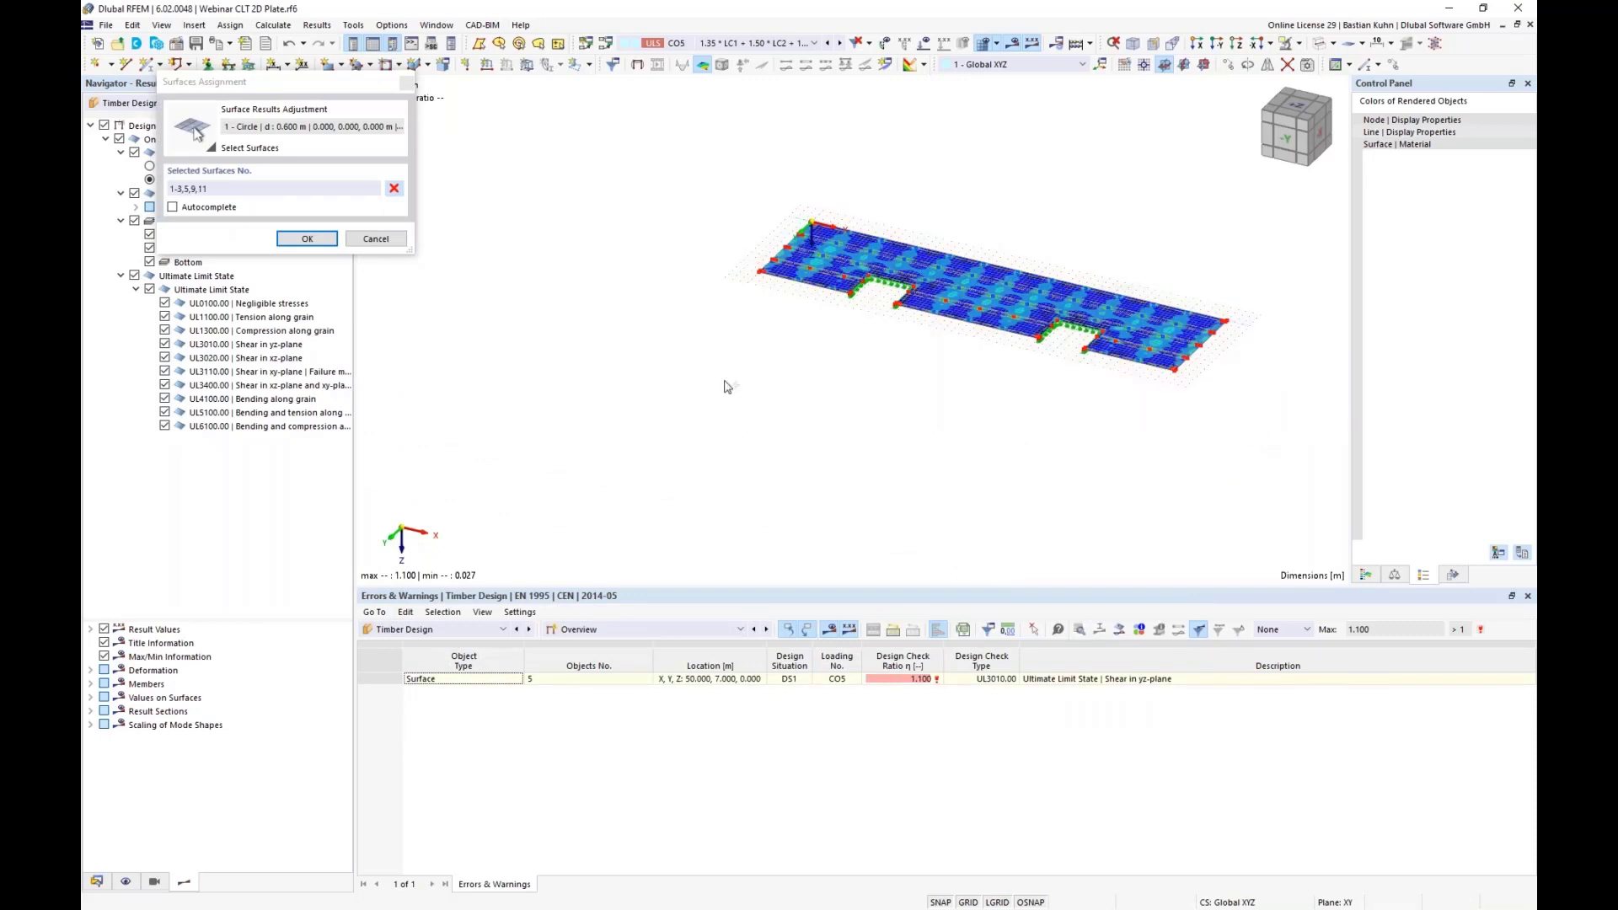
left_click(306, 239)
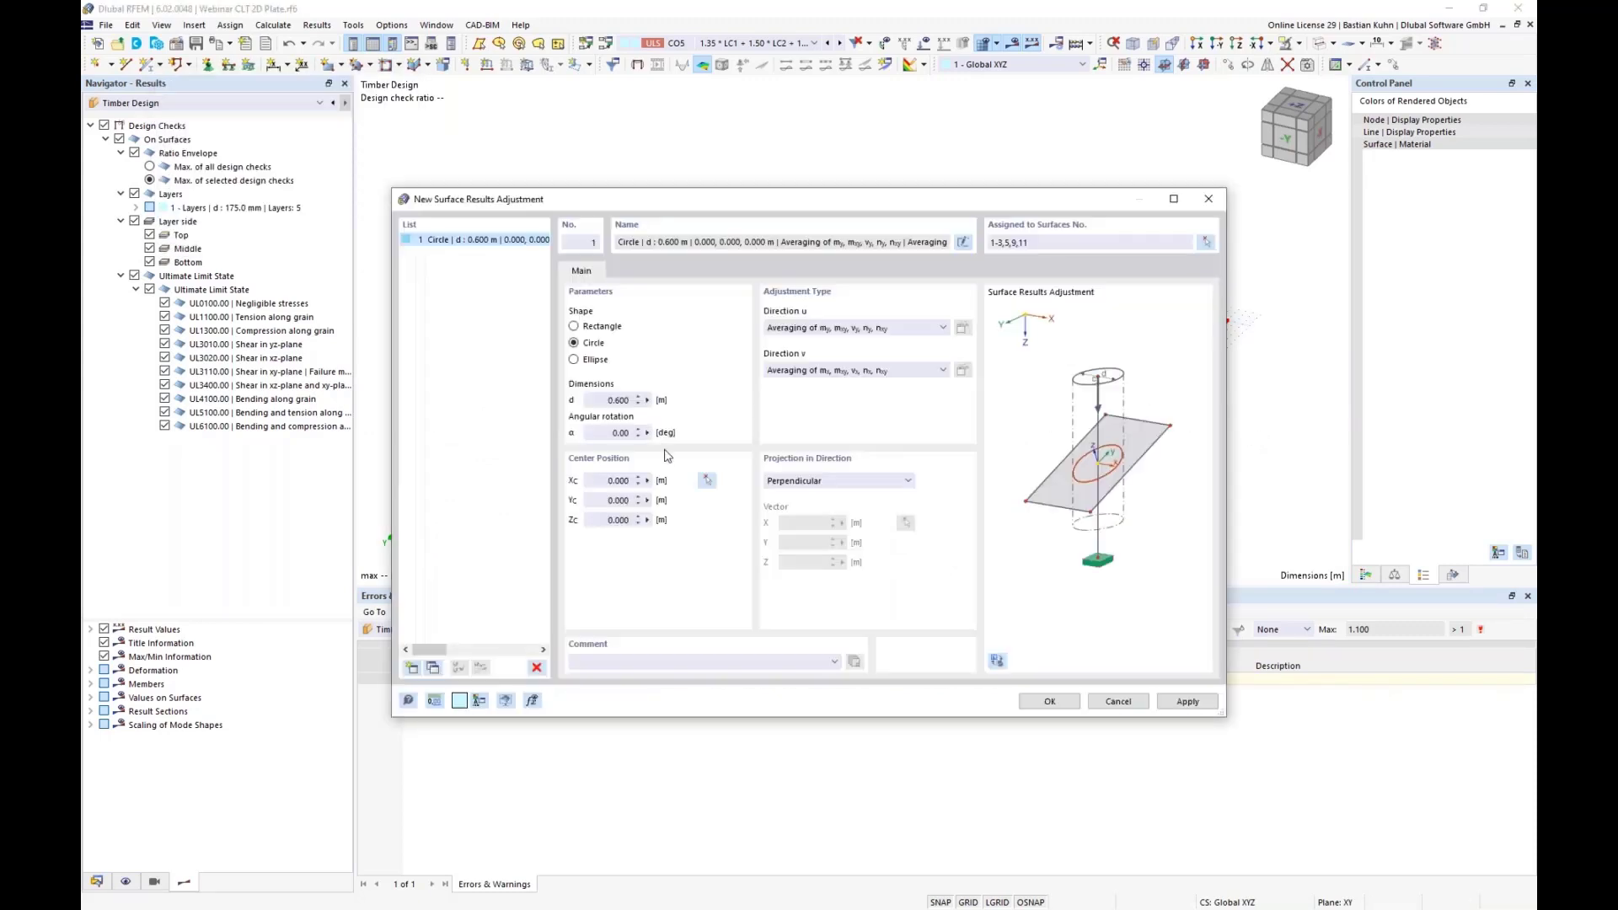
Center the adjustment on the plate's corner support node at X 0.5, Y 0.4, Z 0 m and create it
left_click(709, 481)
scroll(814, 274, "up", 8)
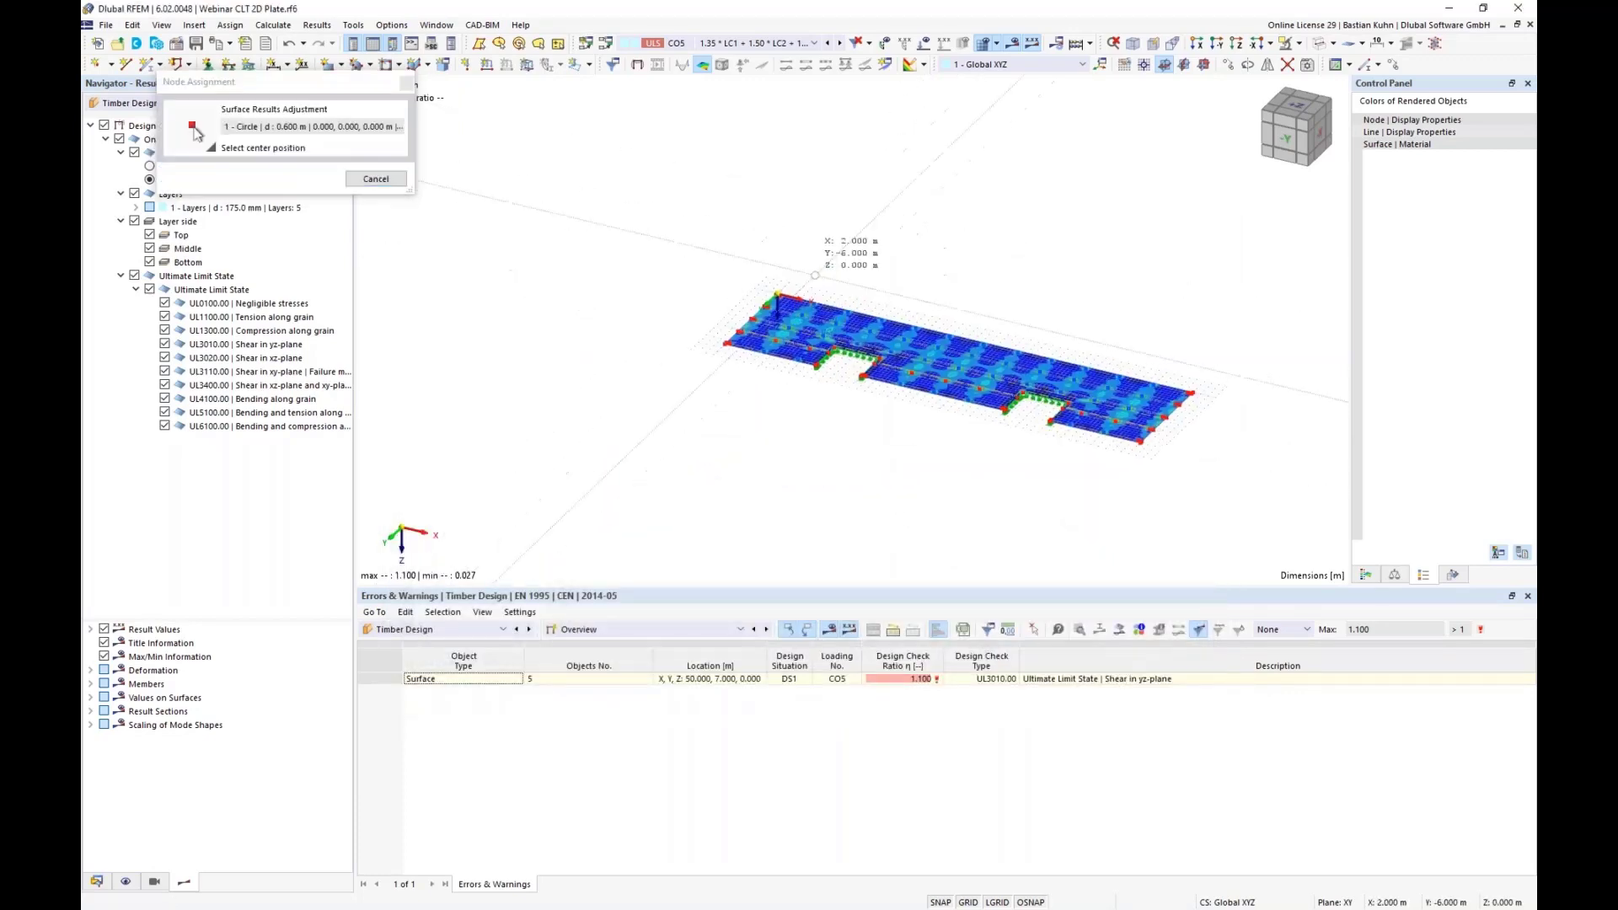
left_click(696, 337)
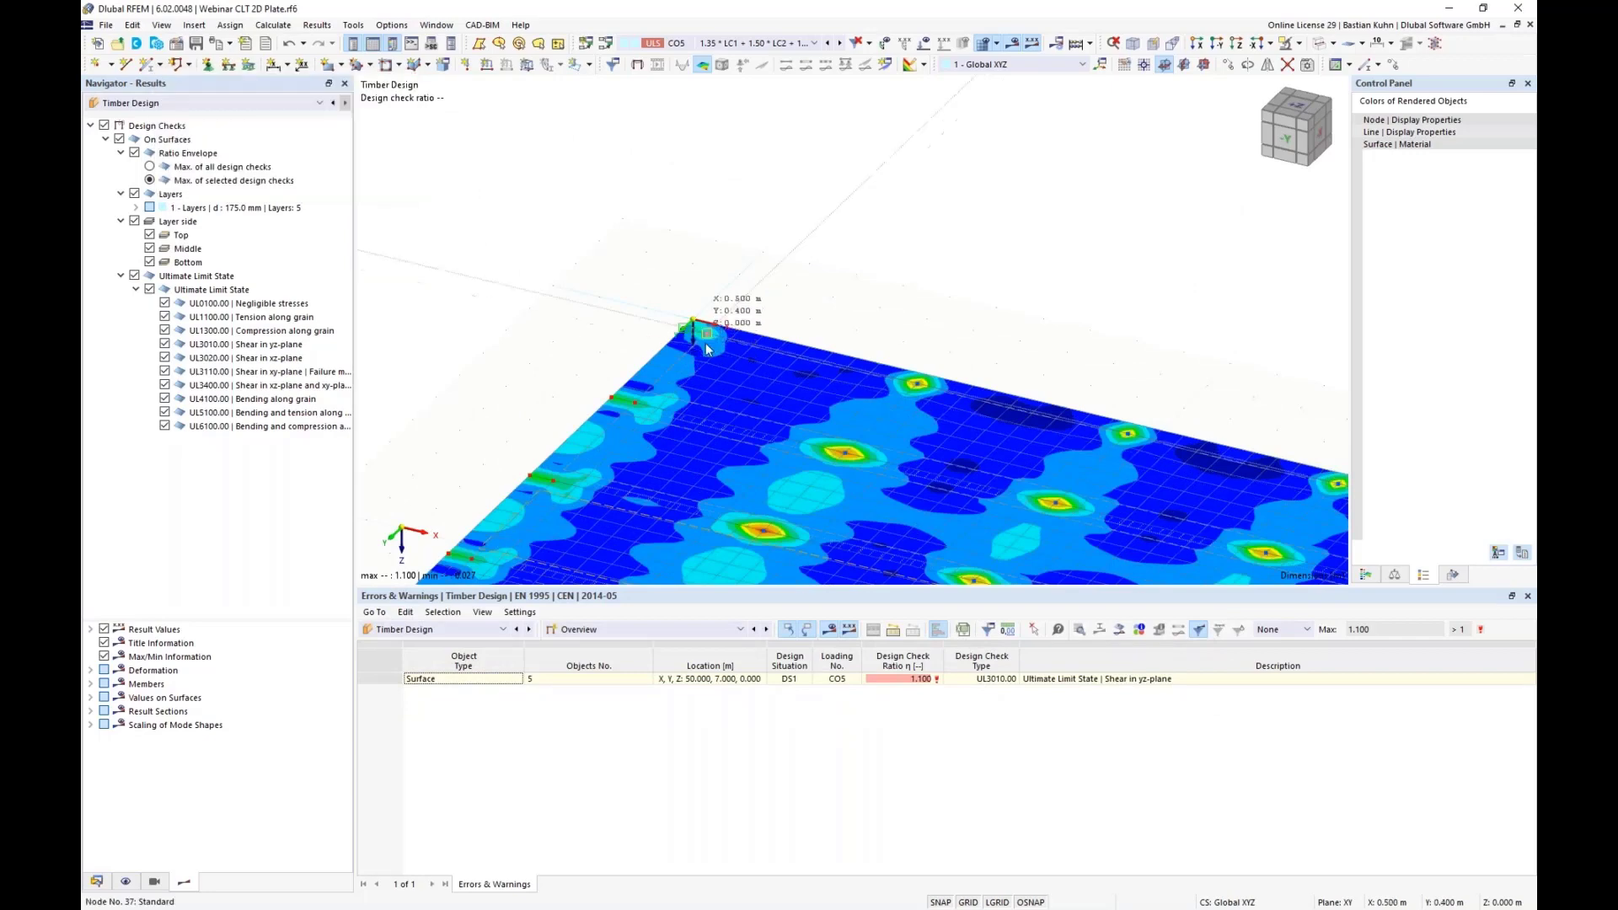
left_click(1049, 701)
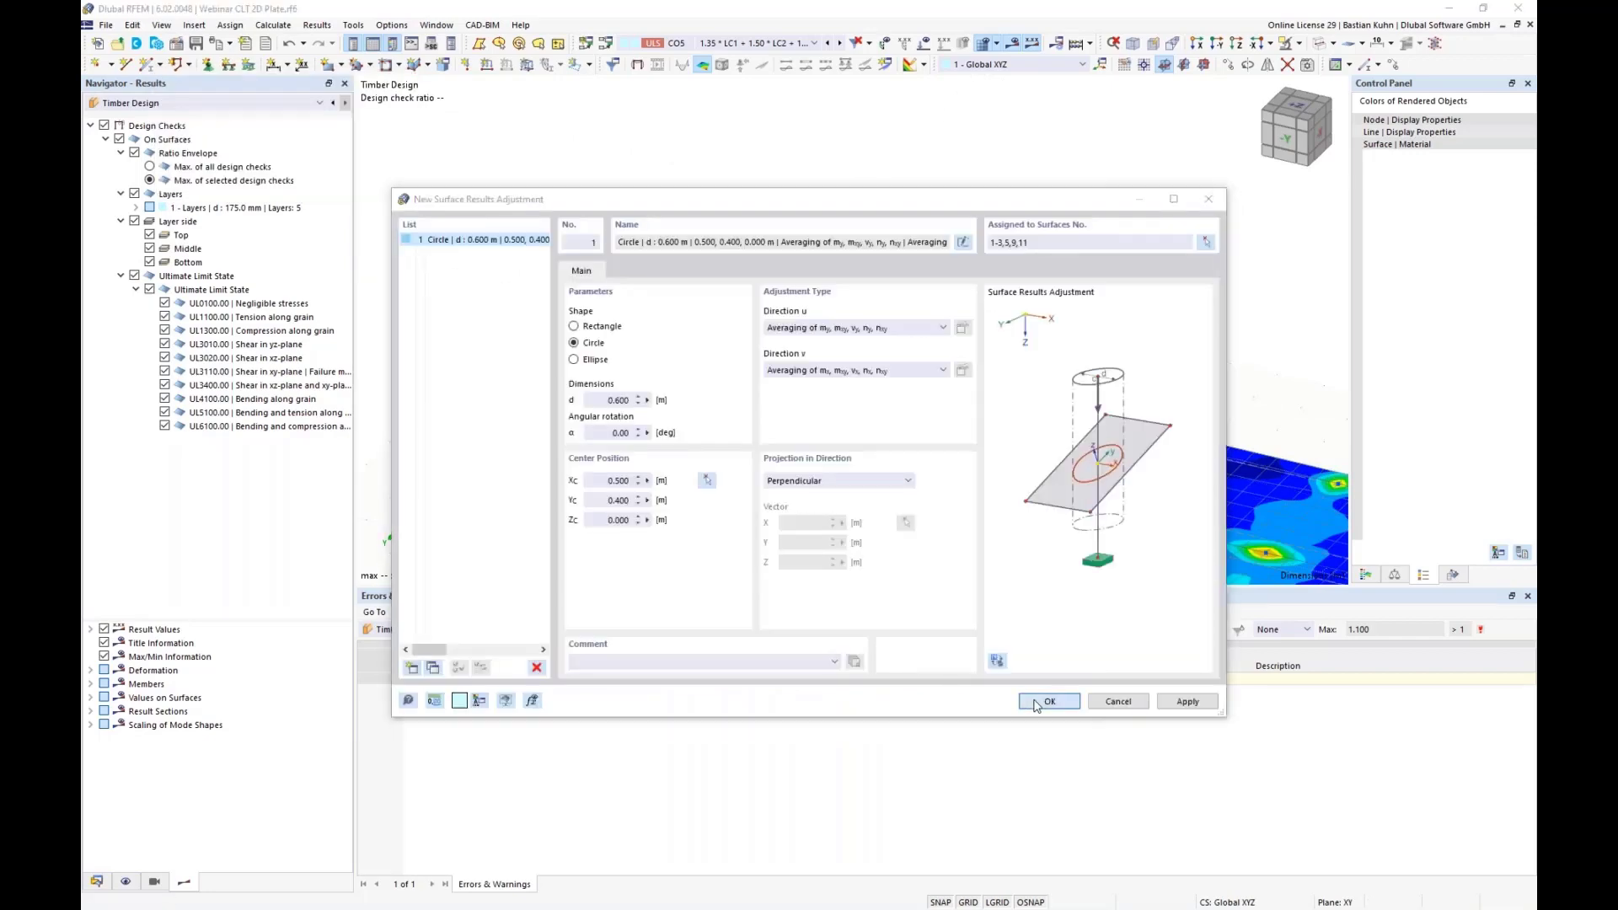
left_click(869, 529)
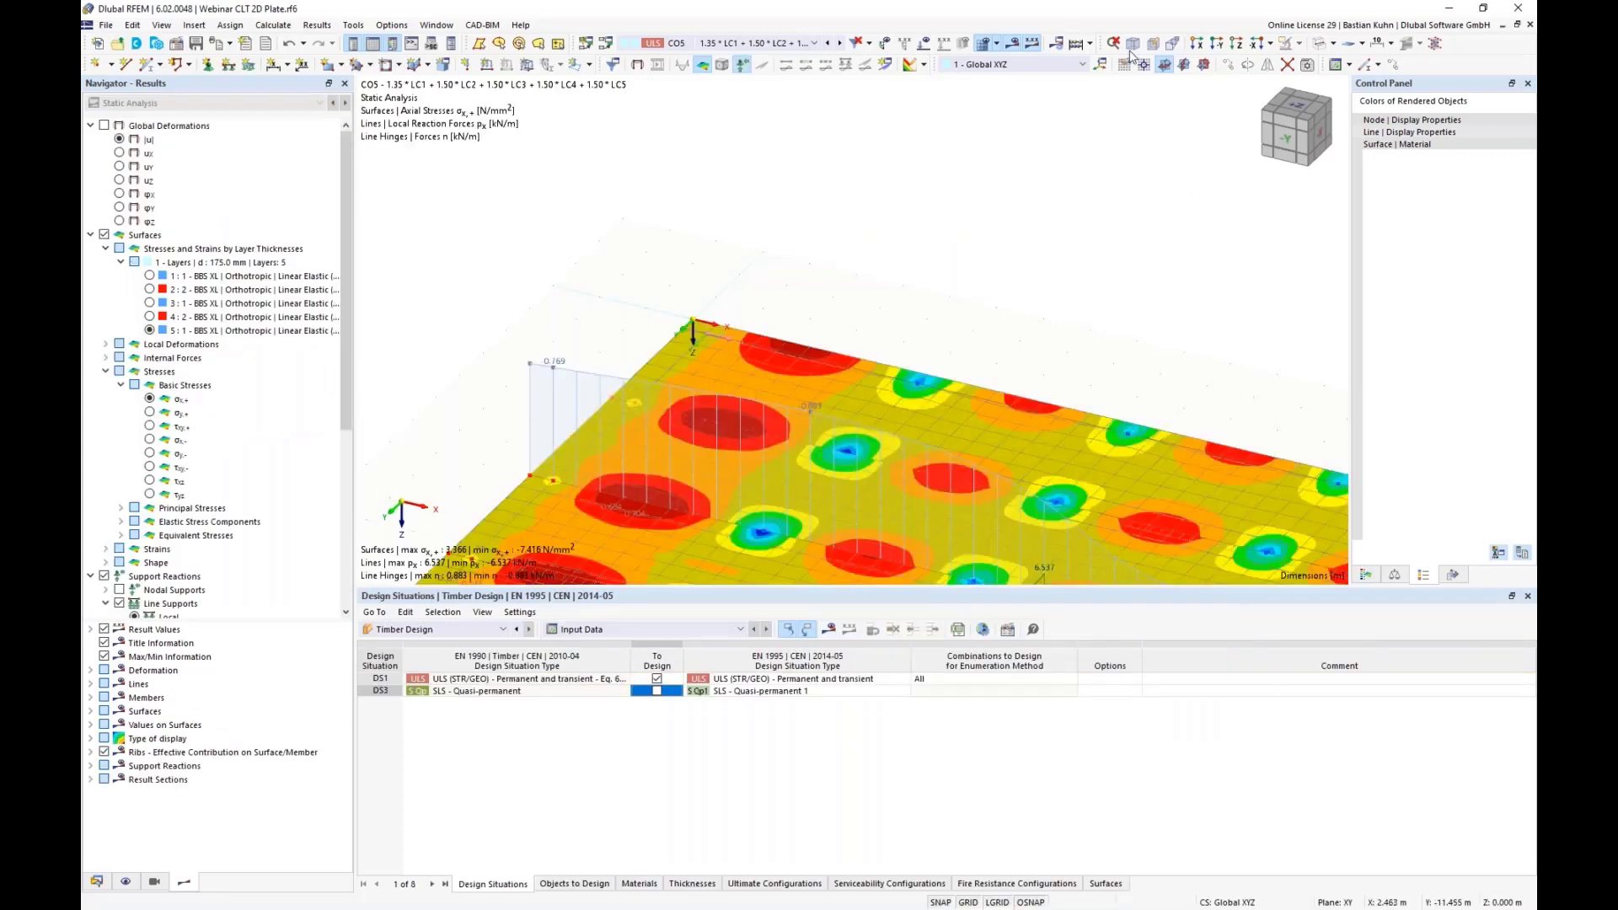
Hide the results and copy the circular results adjustment to the next two support nodes along the plate's short edge
left_click(1012, 56)
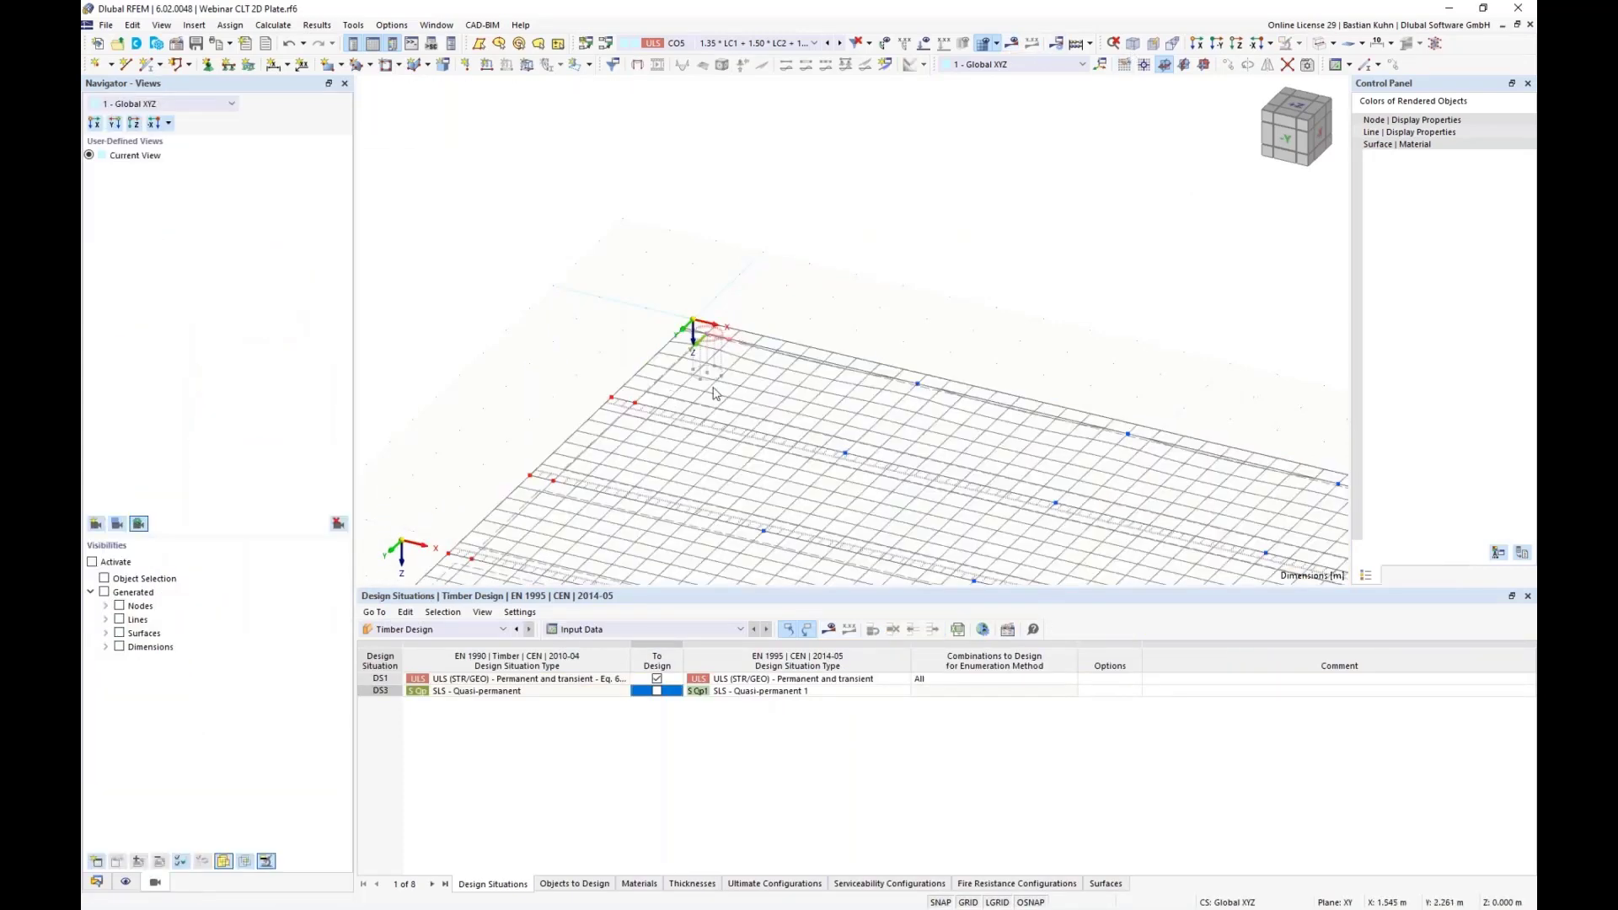
scroll(714, 393, "up", 2)
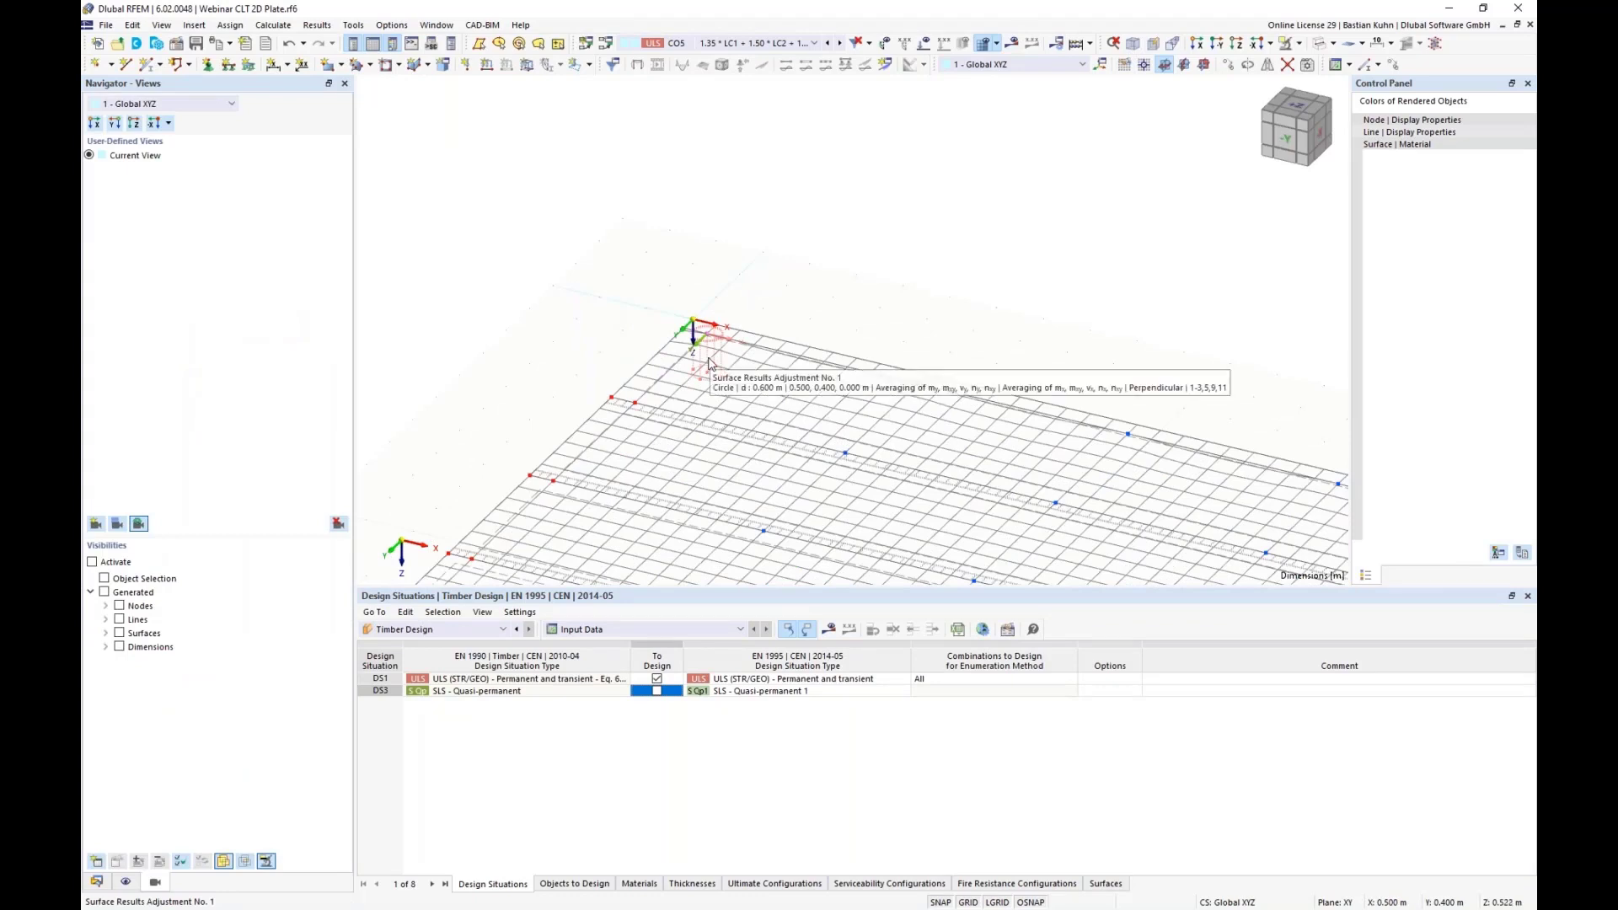
left_click_drag(709, 360, 559, 491, "ctrl")
scroll(740, 276, "down", 3)
middle_click_drag(741, 276, 794, 195)
scroll(710, 308, "up", 4)
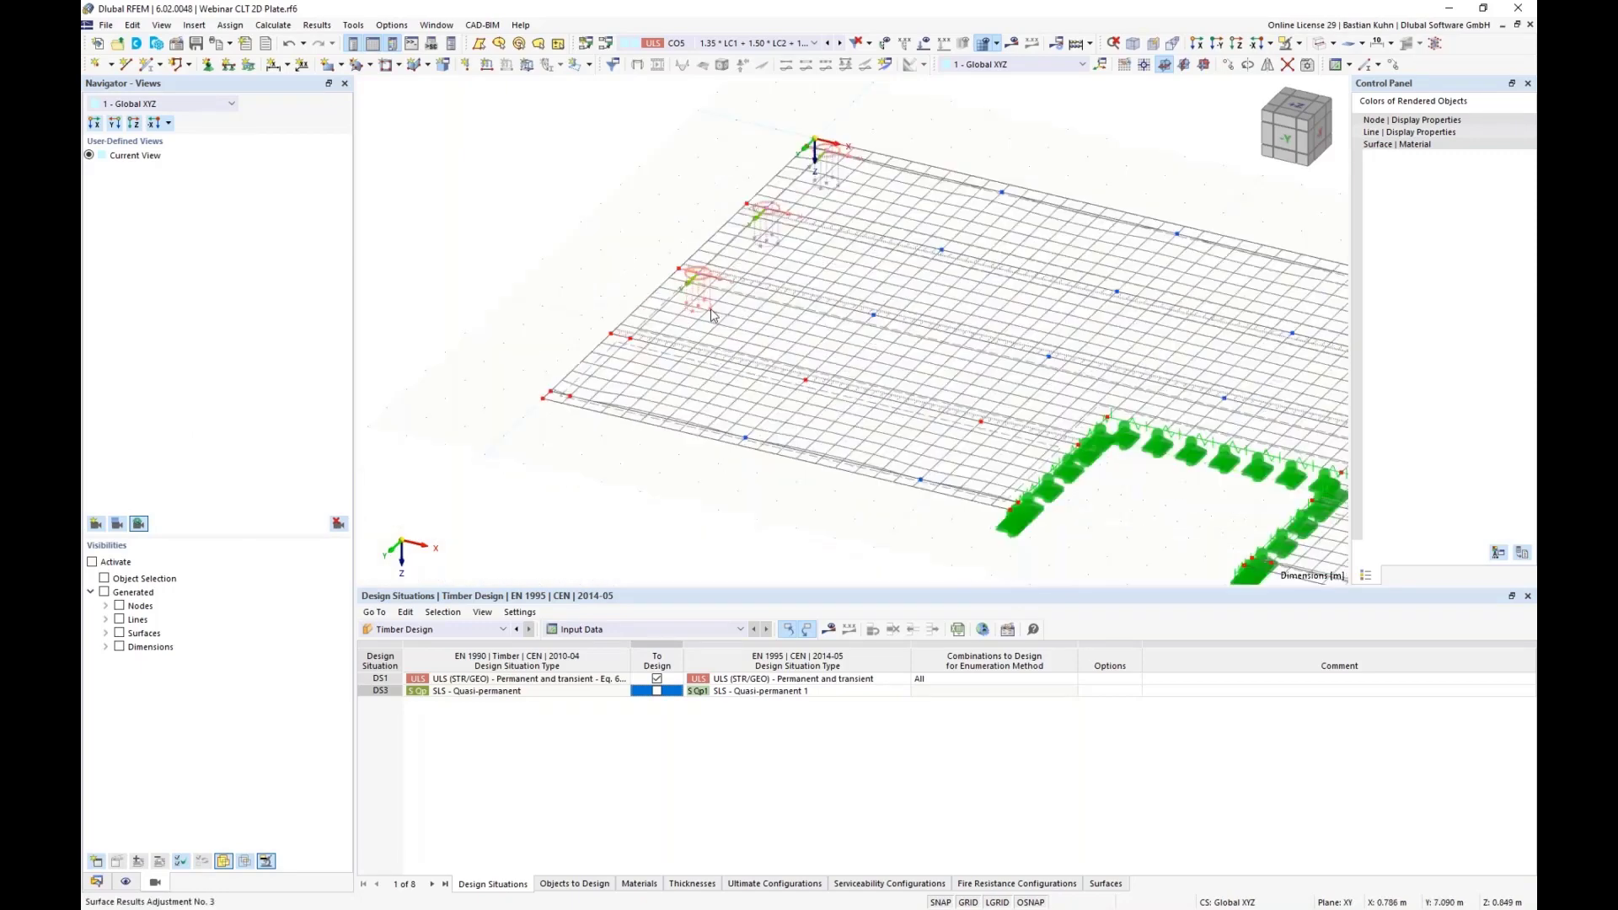
Copy the circular results adjustment to the last two support nodes along the plate's short edge
left_click_drag(621, 376, 614, 346, "ctrl")
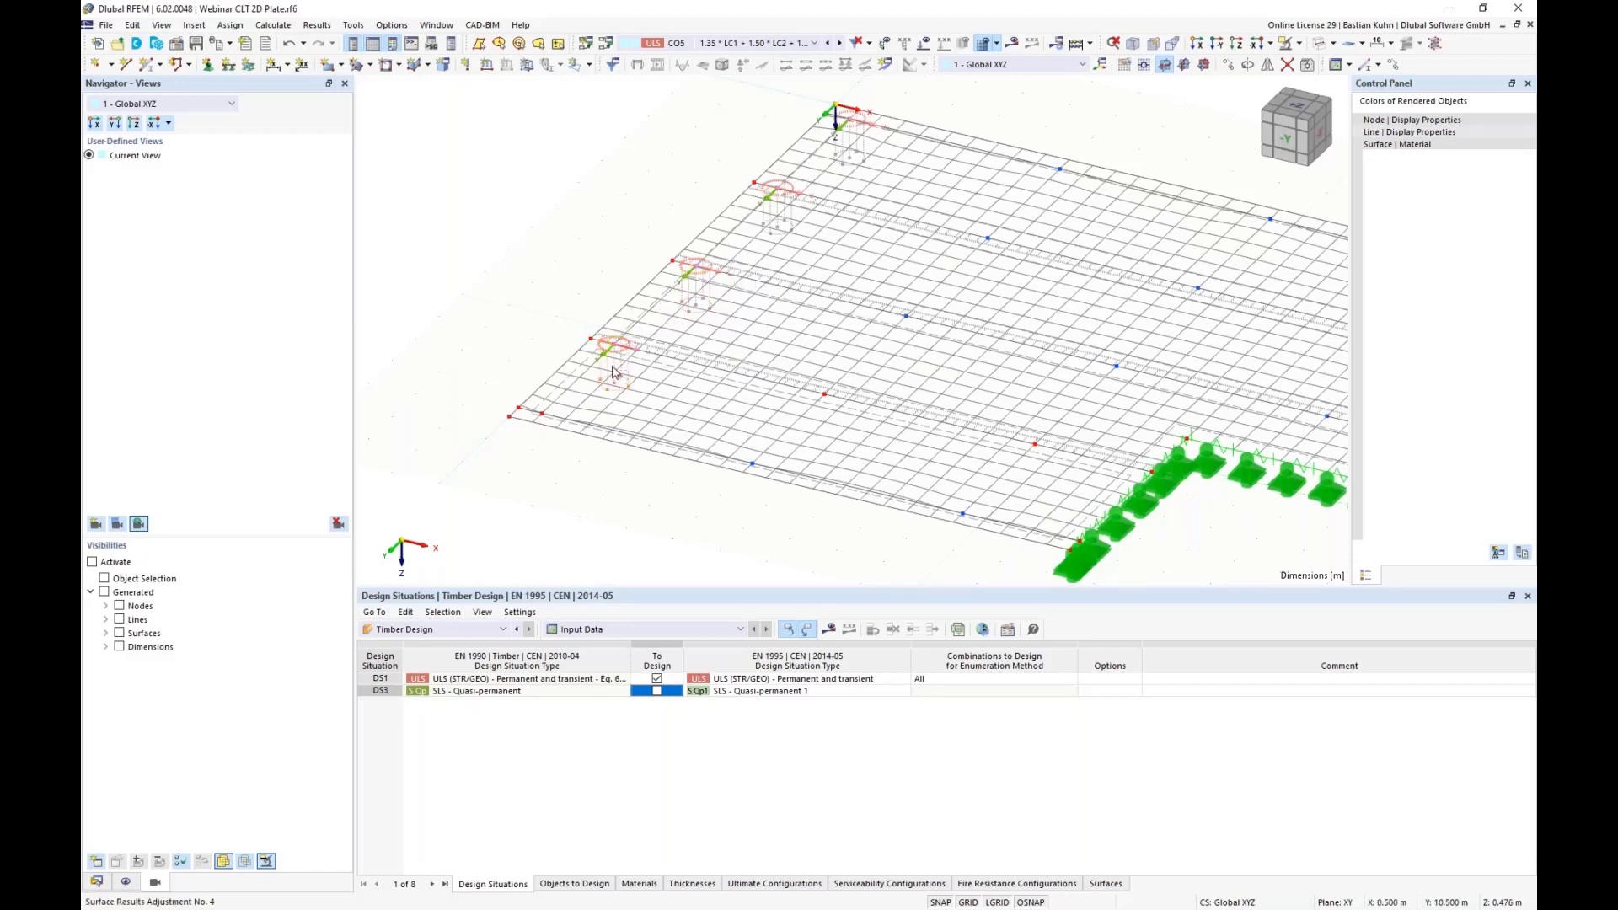
left_click_drag(613, 367, 544, 417, "ctrl")
Copy all five circular results adjustments on the short edge in 12 steps with a displacement of X 4.5 m and Y 0 m
left_click(624, 373, "ctrl")
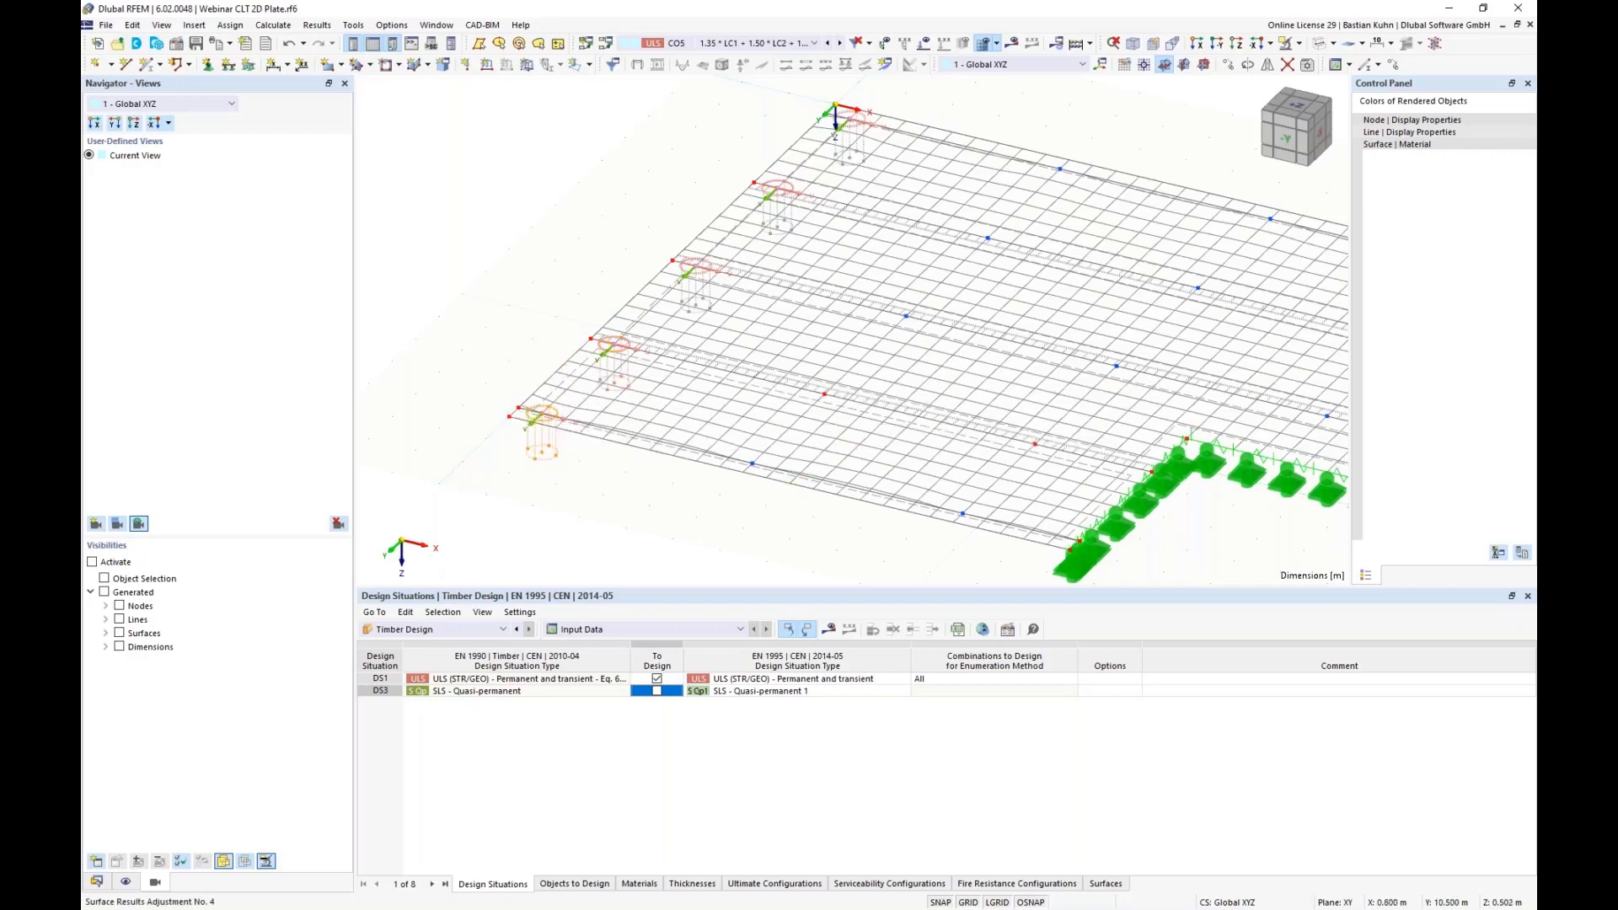
left_click(708, 305, "ctrl")
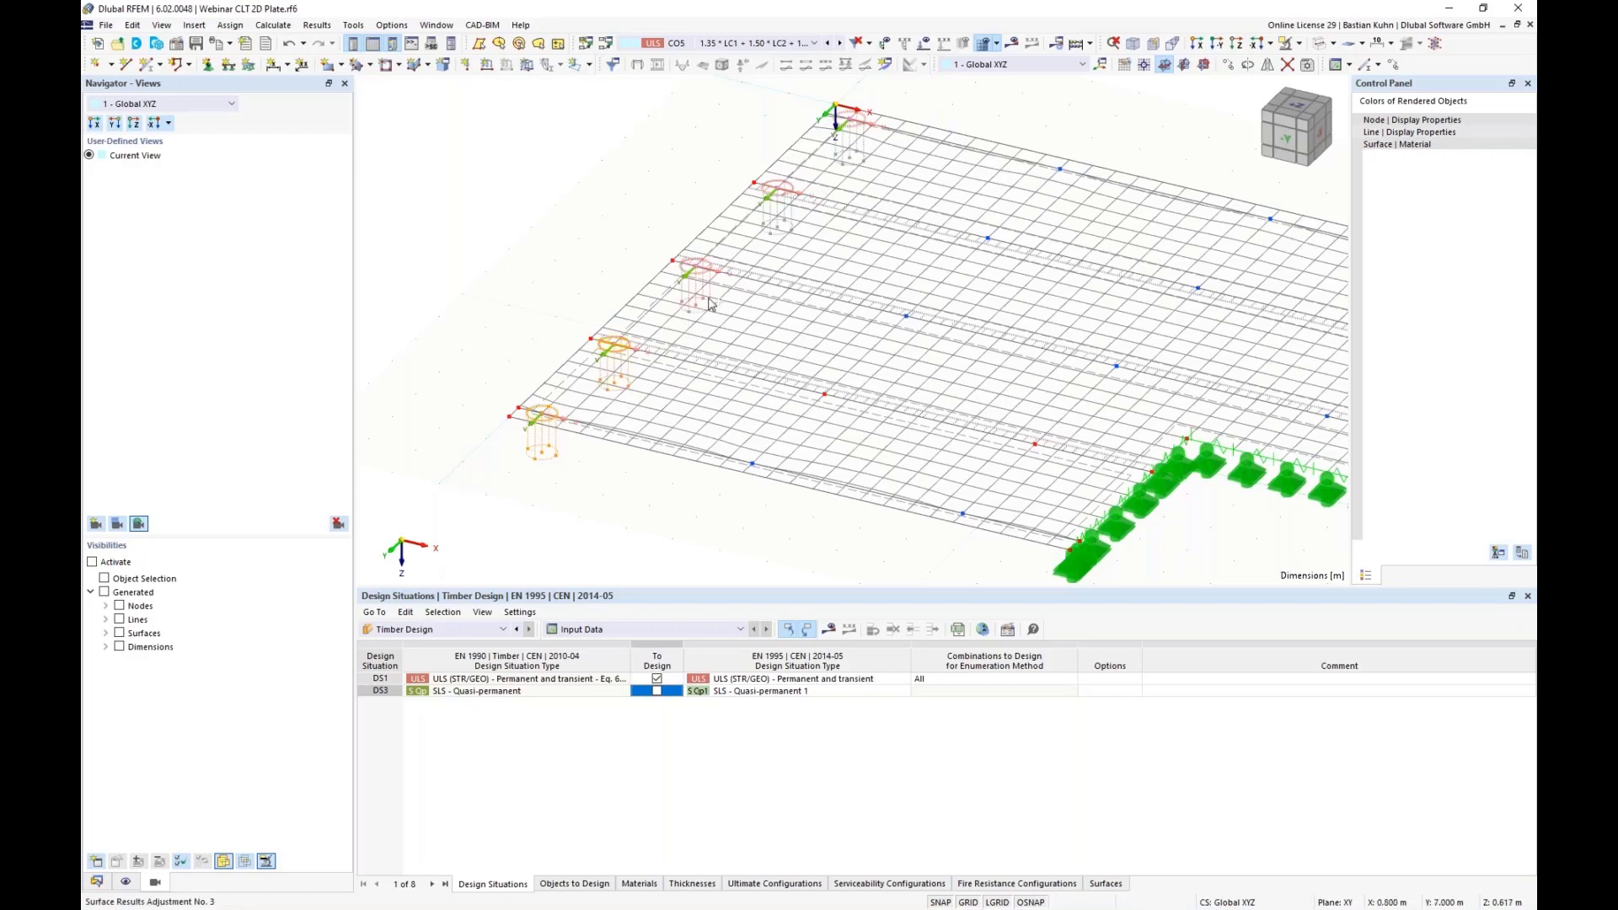
left_click(779, 230, "ctrl")
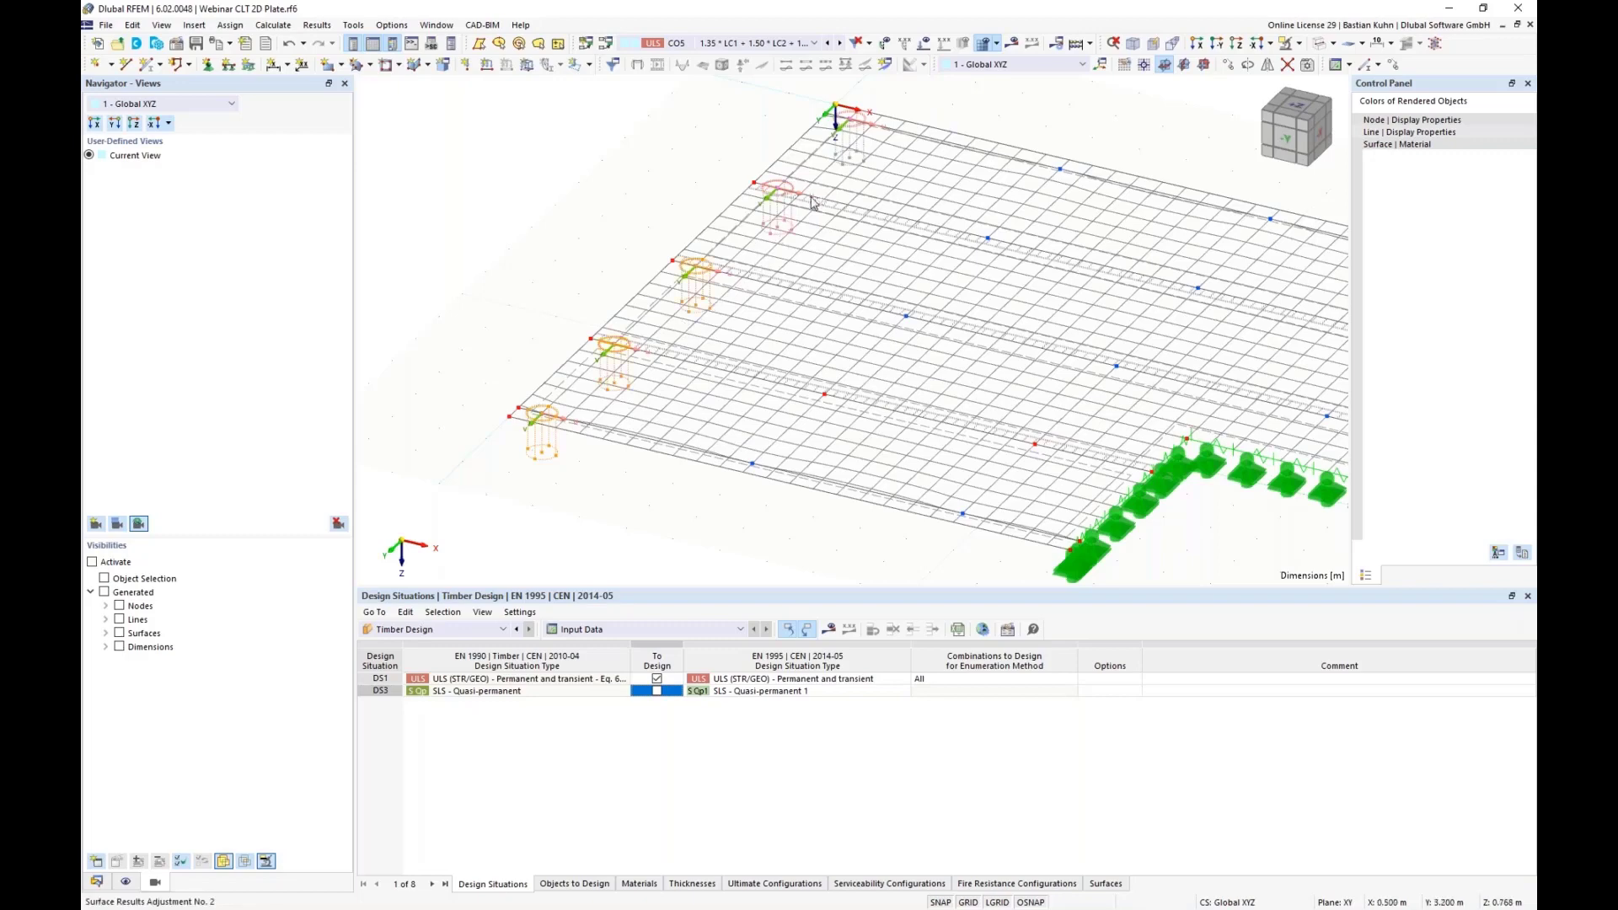
right_click(851, 151)
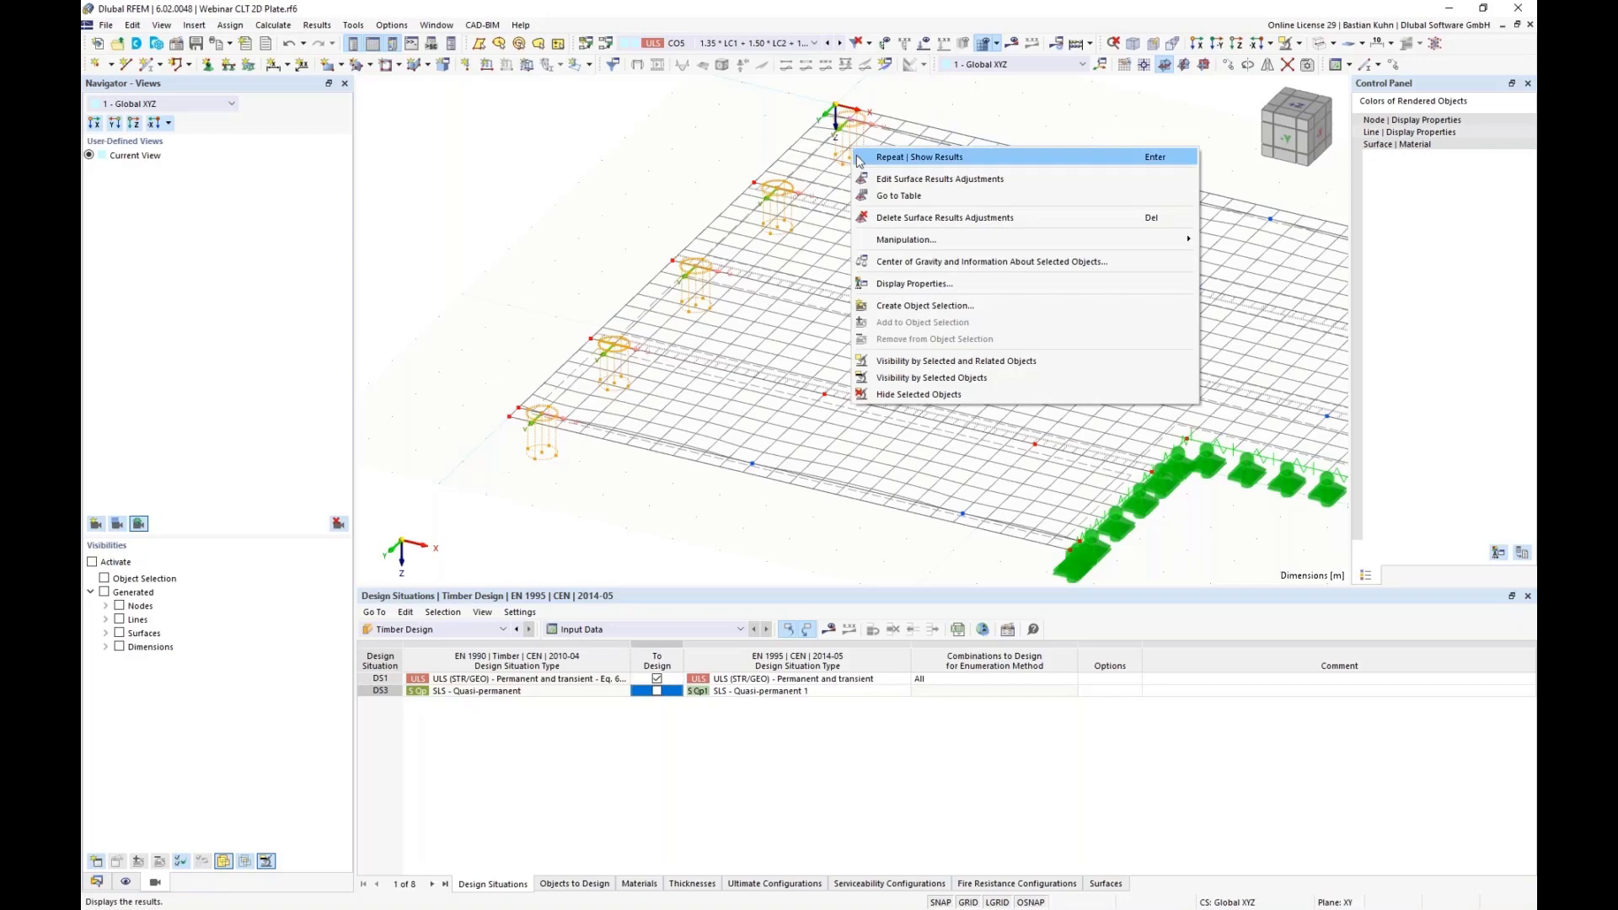
left_click(1393, 66)
left_click(1393, 65)
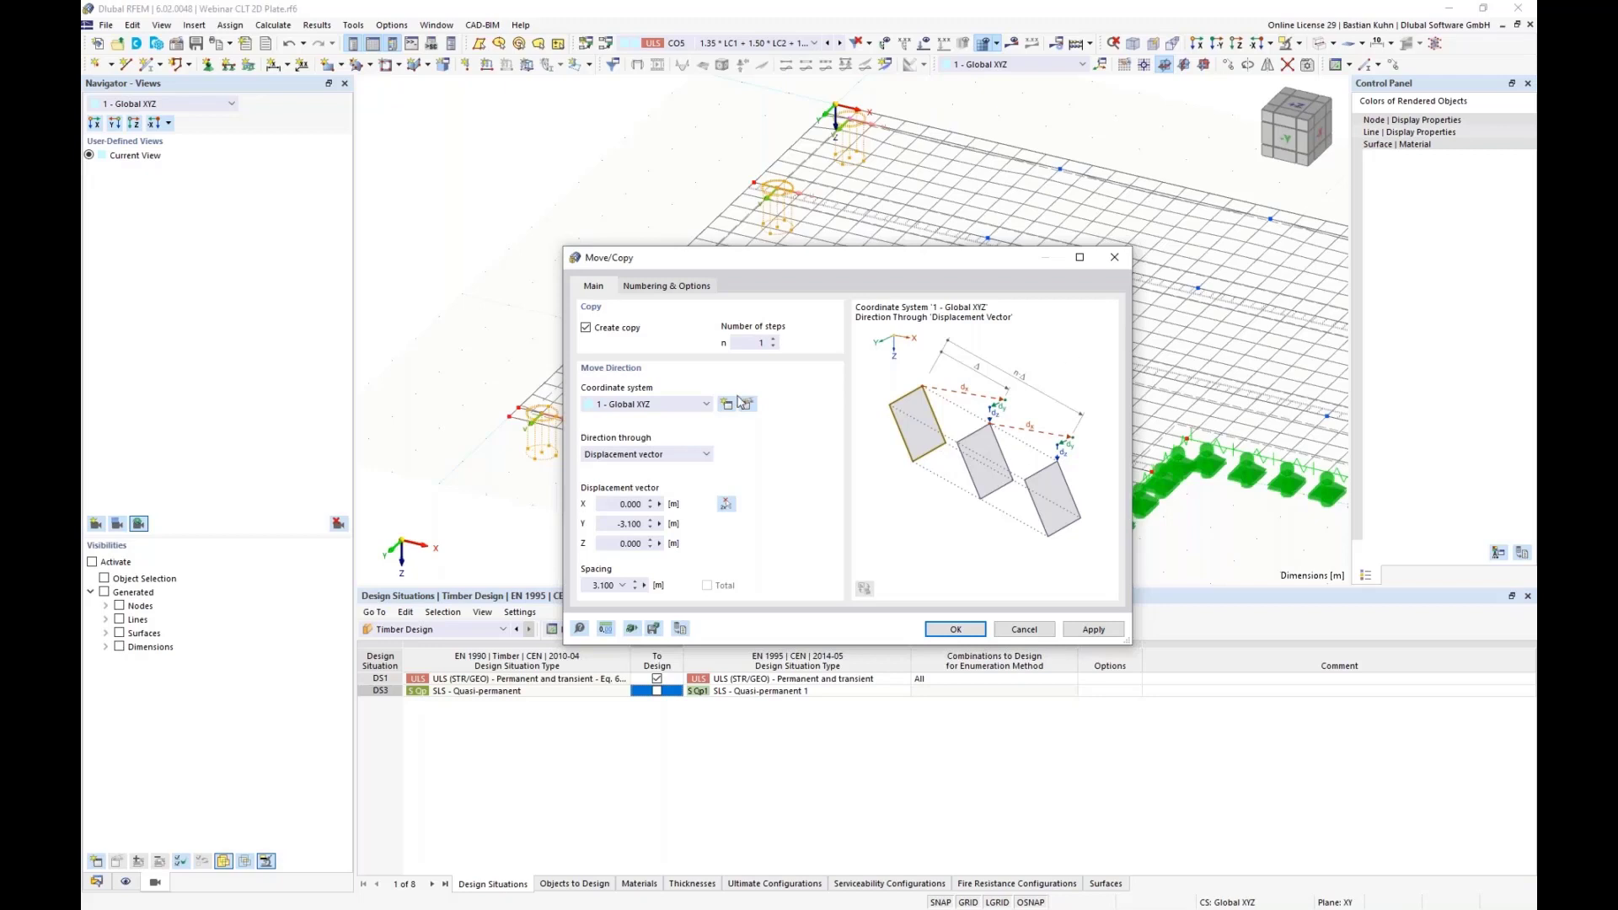
left_click_drag(741, 343, 806, 347)
type("12")
double_click(623, 524)
type("0")
double_click(620, 504)
type("4,5")
left_click(952, 632)
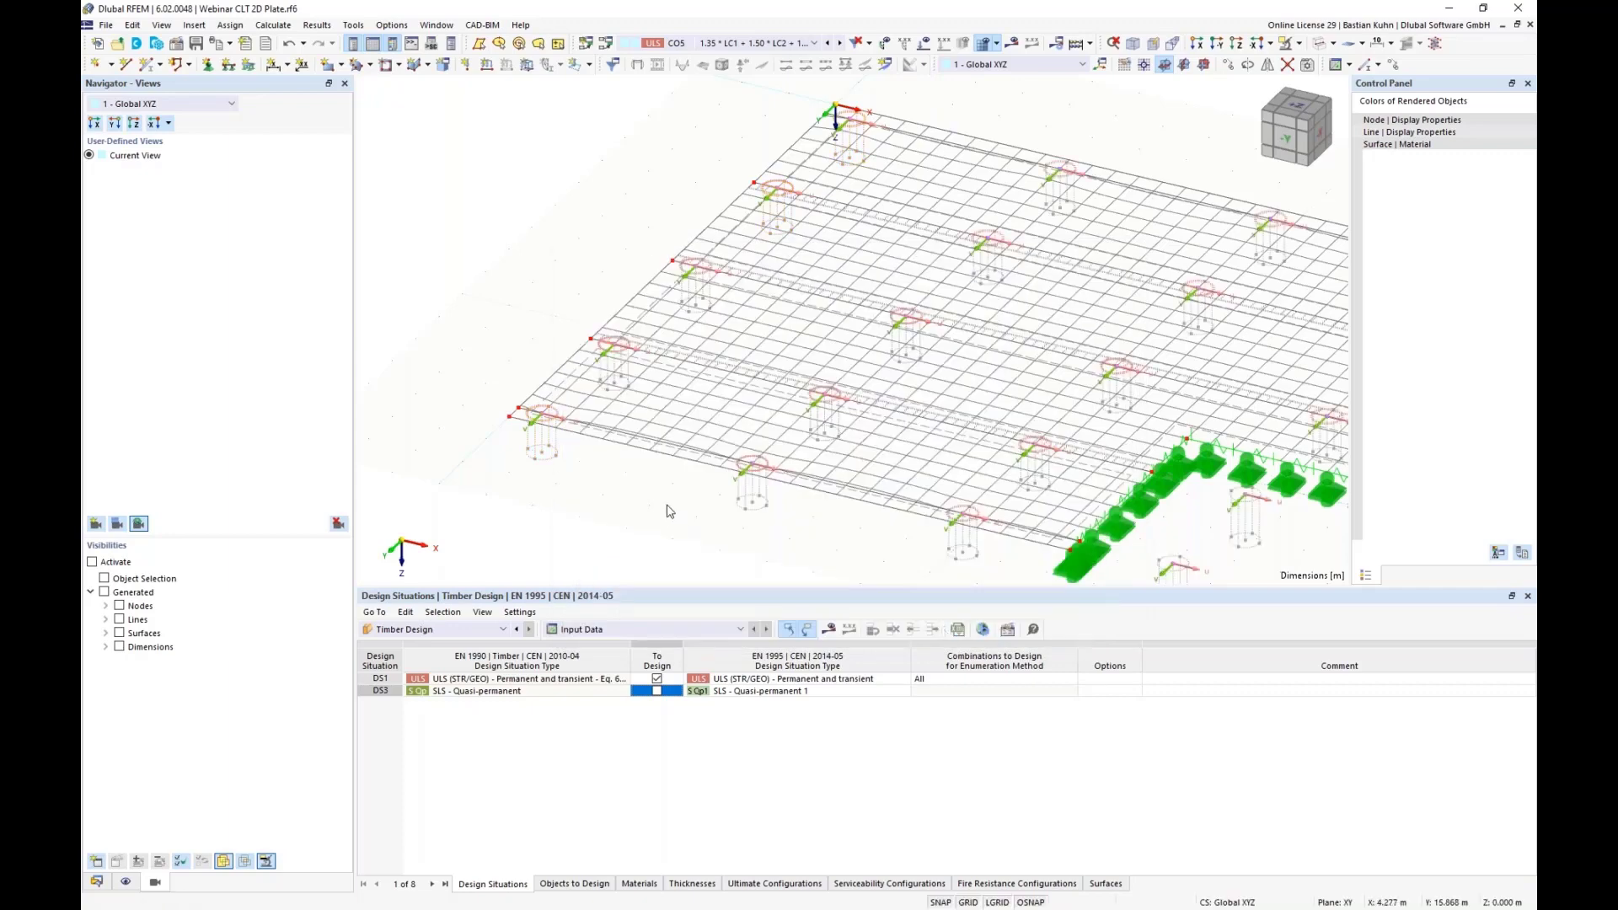
Delete the four results adjustments lying inside the plate's two line-supported openings, working in the plan view
scroll(710, 491, "down", 4)
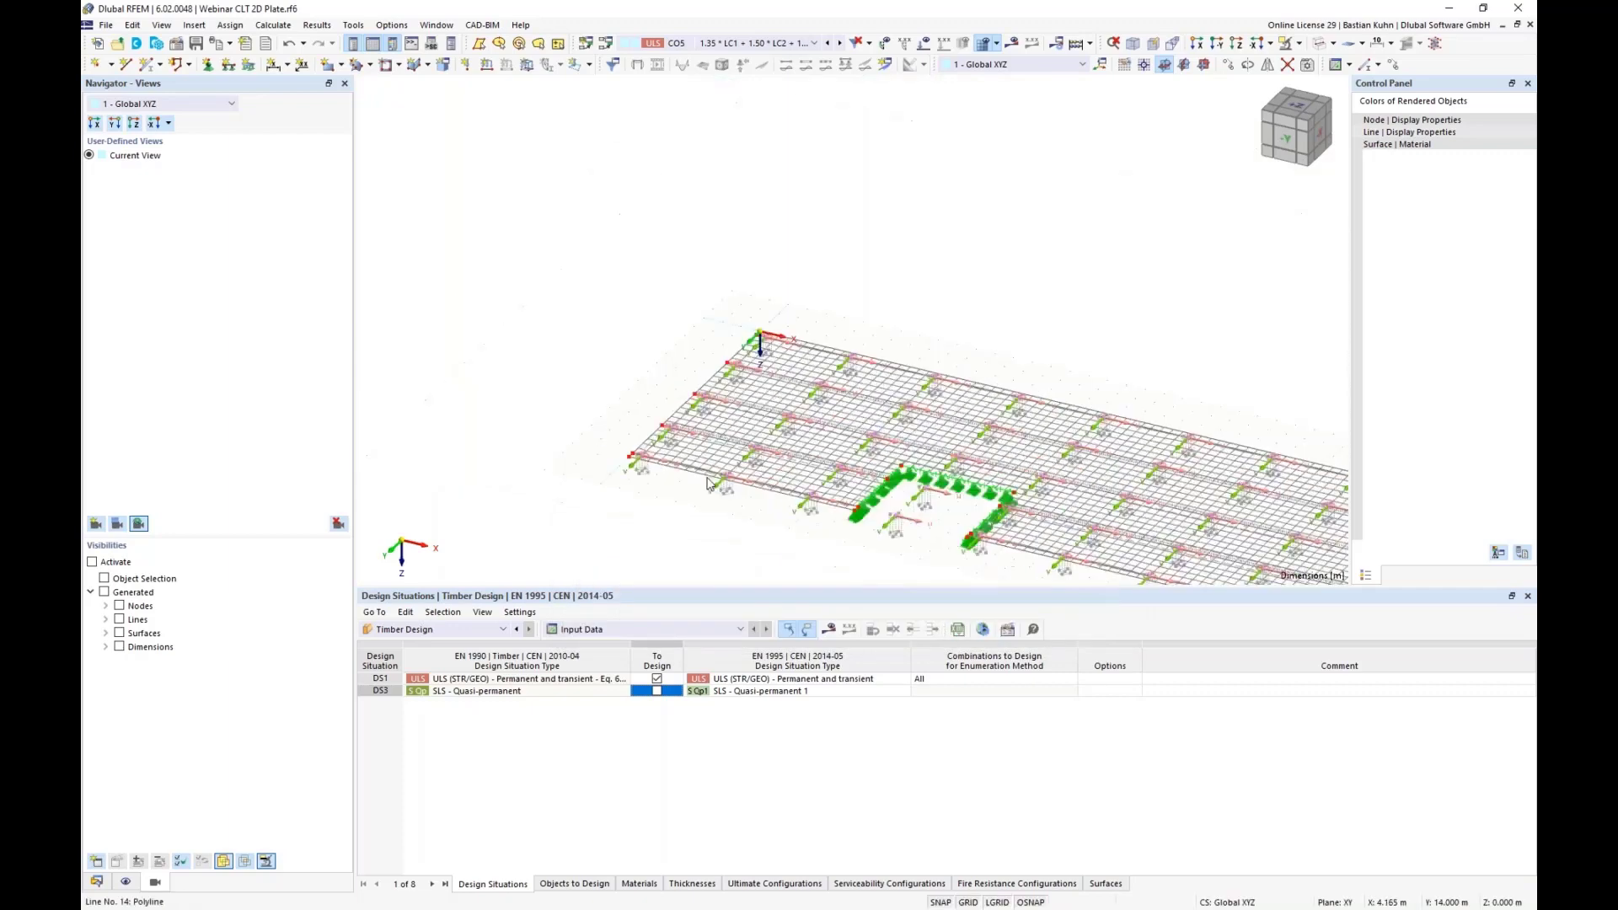
left_click(1237, 46)
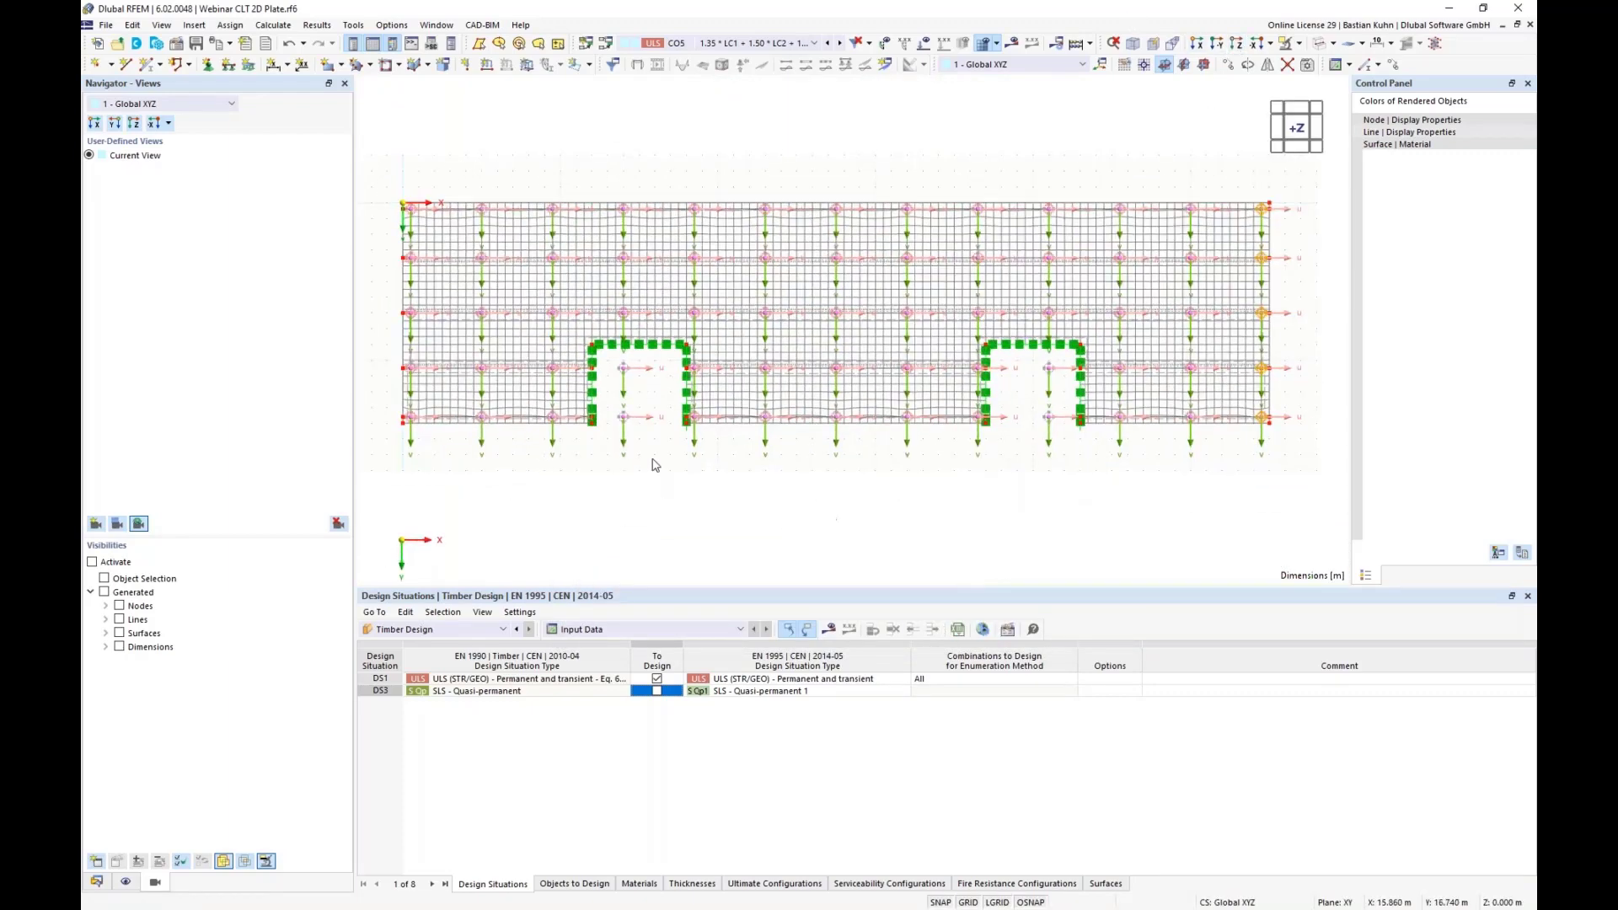
left_click_drag(654, 461, 610, 357)
left_click_drag(1062, 445, 1030, 360)
key("Delete")
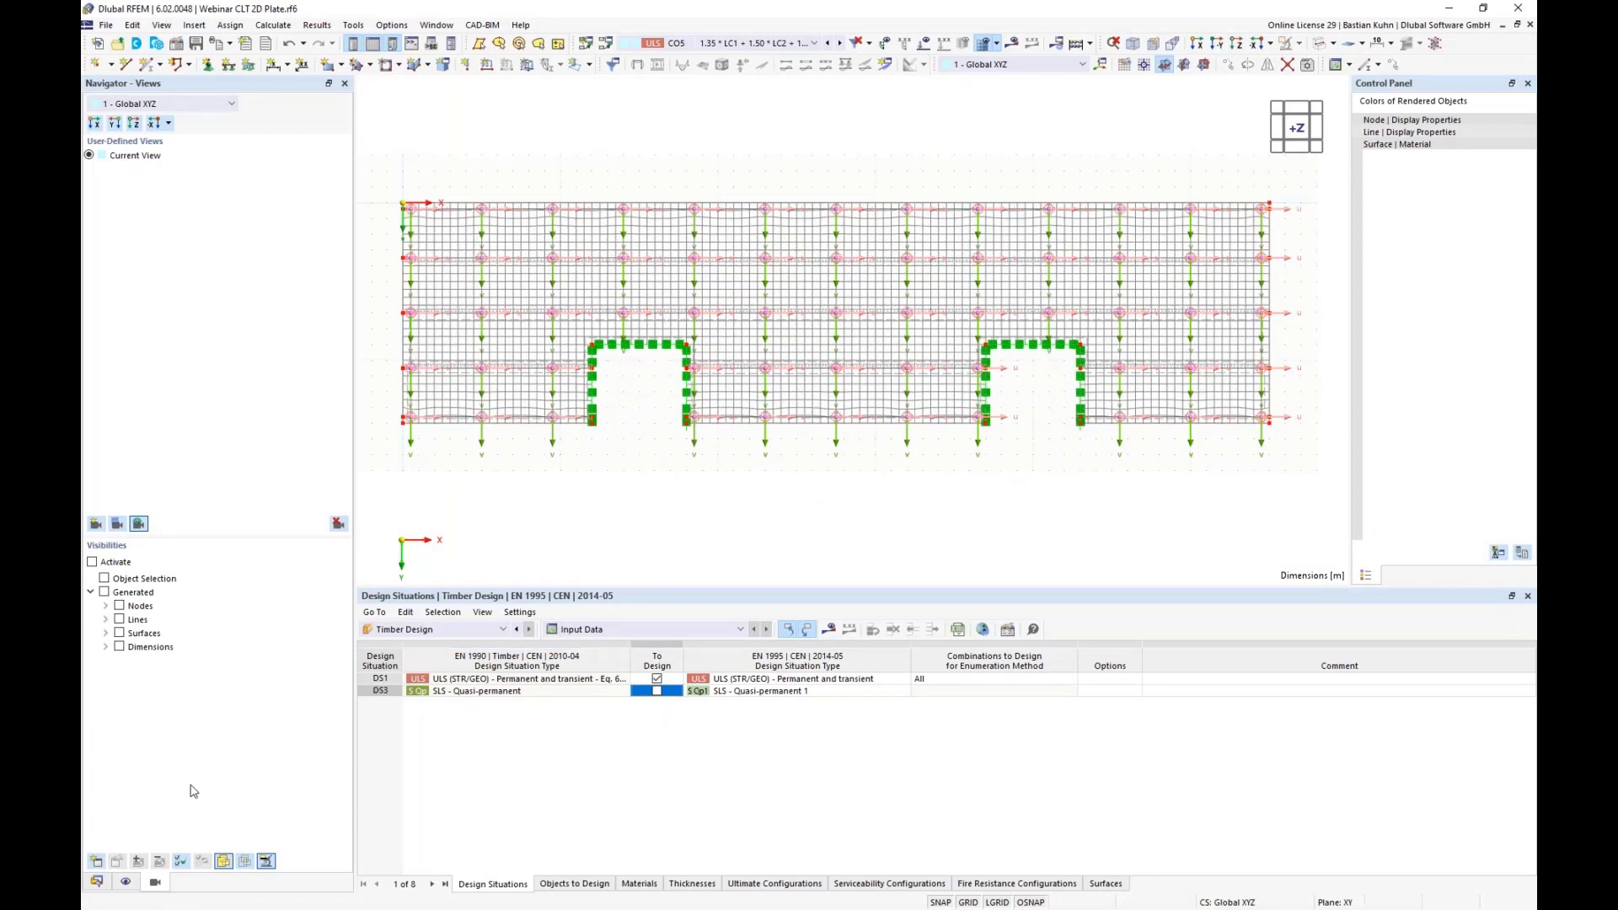
Hide the u, v axis systems of the surface results adjustments in the display settings
left_click(127, 881)
scroll(198, 570, "down", 5)
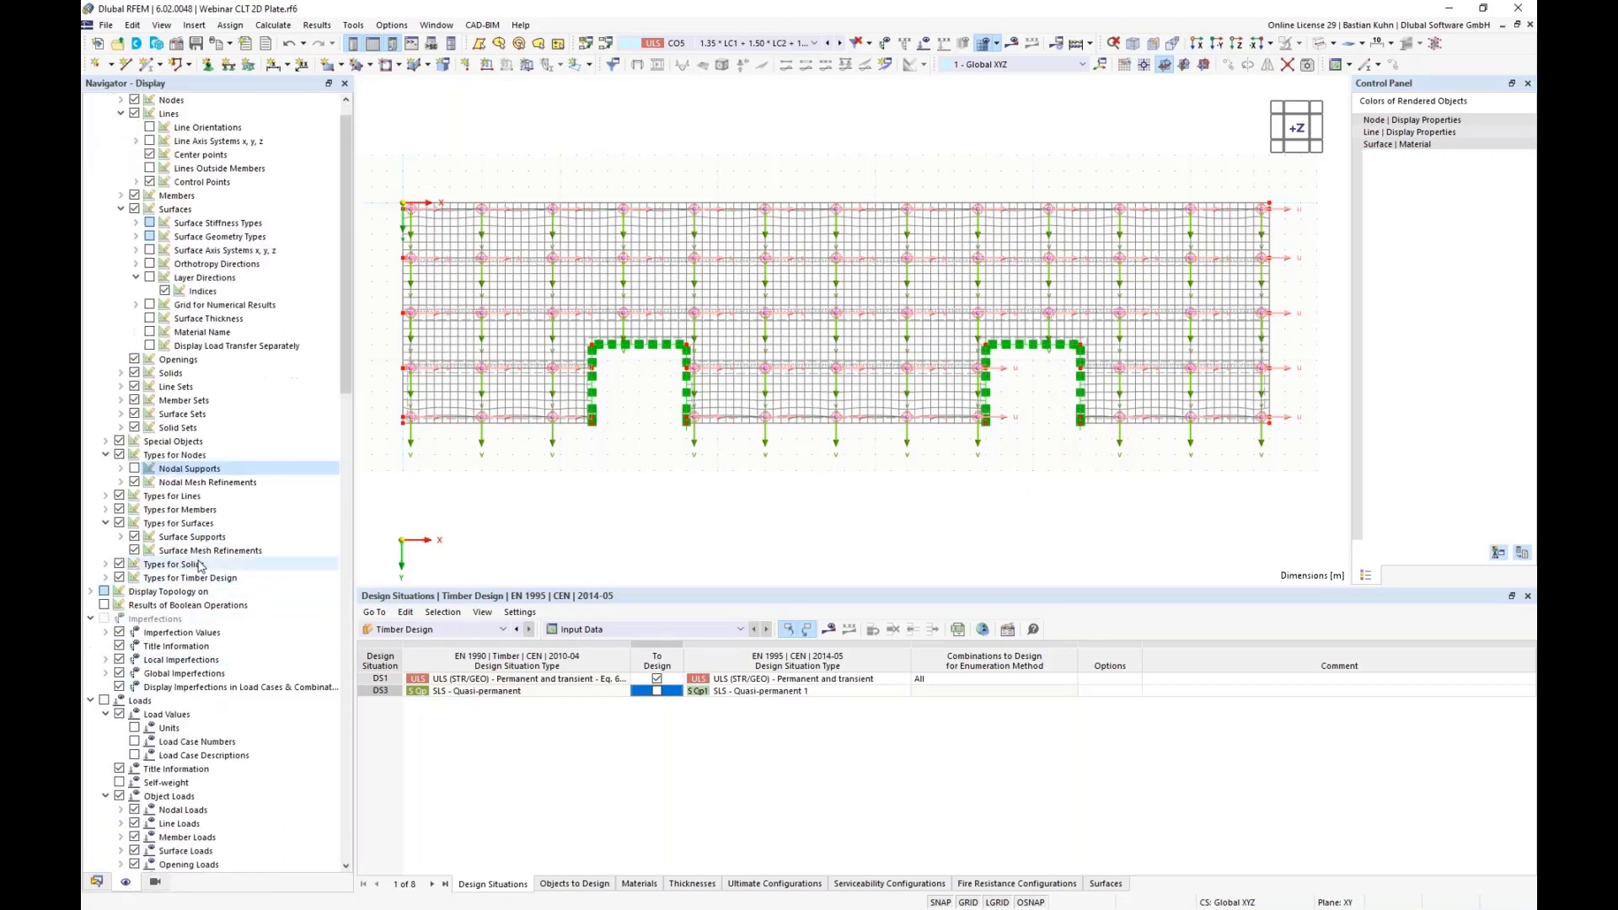
scroll(197, 571, "down", 7)
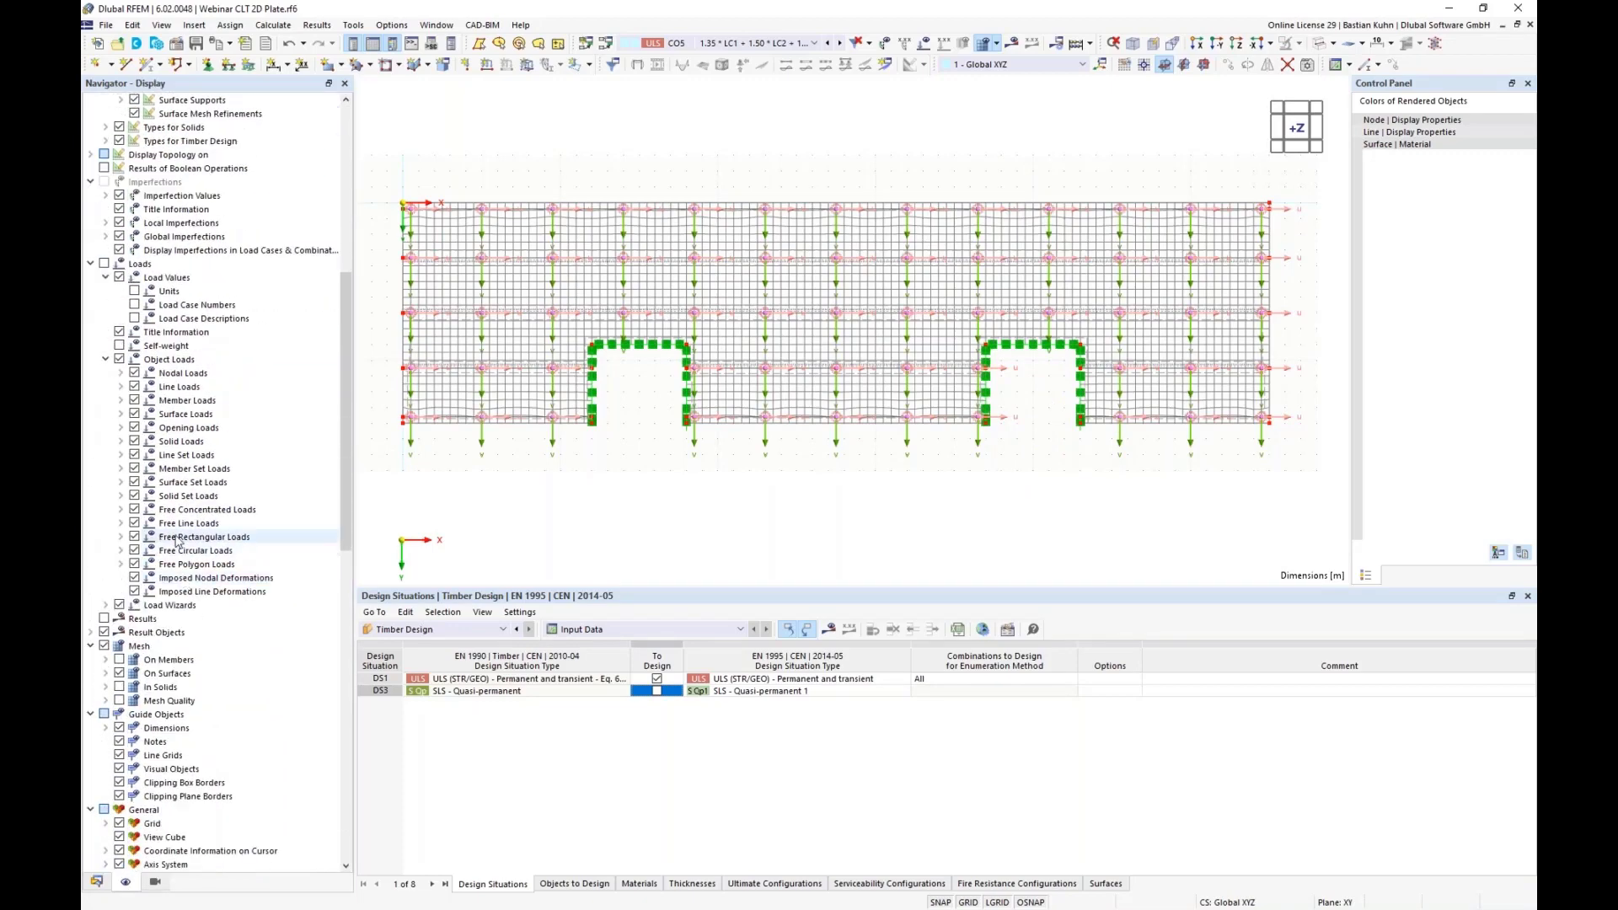
scroll(175, 556, "down", 2)
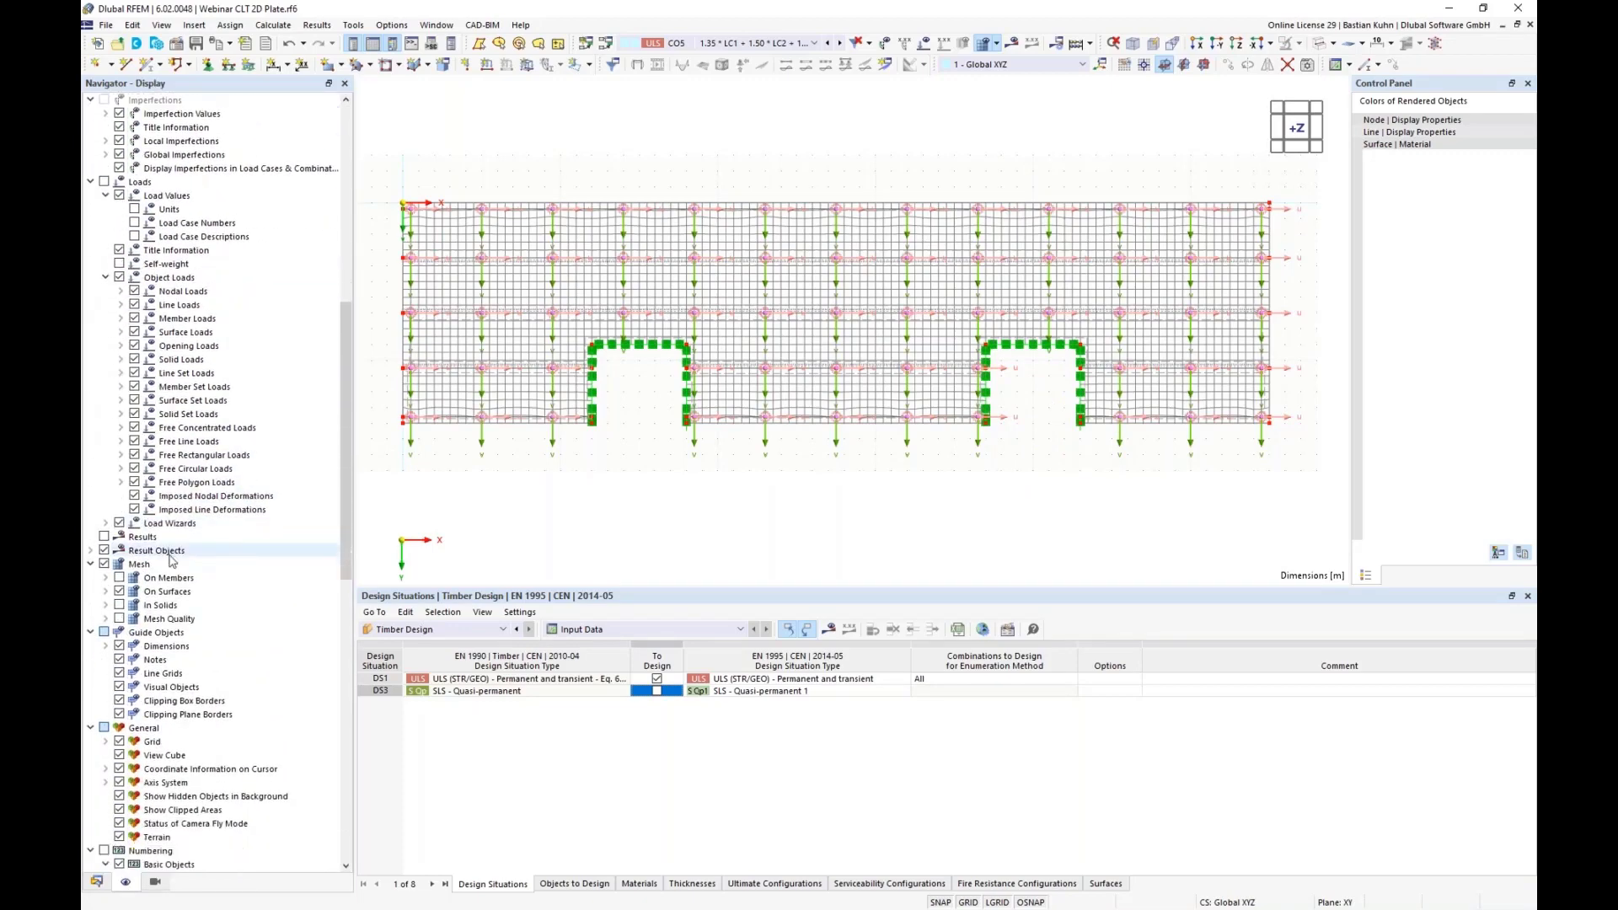
left_click(90, 550)
left_click(105, 563)
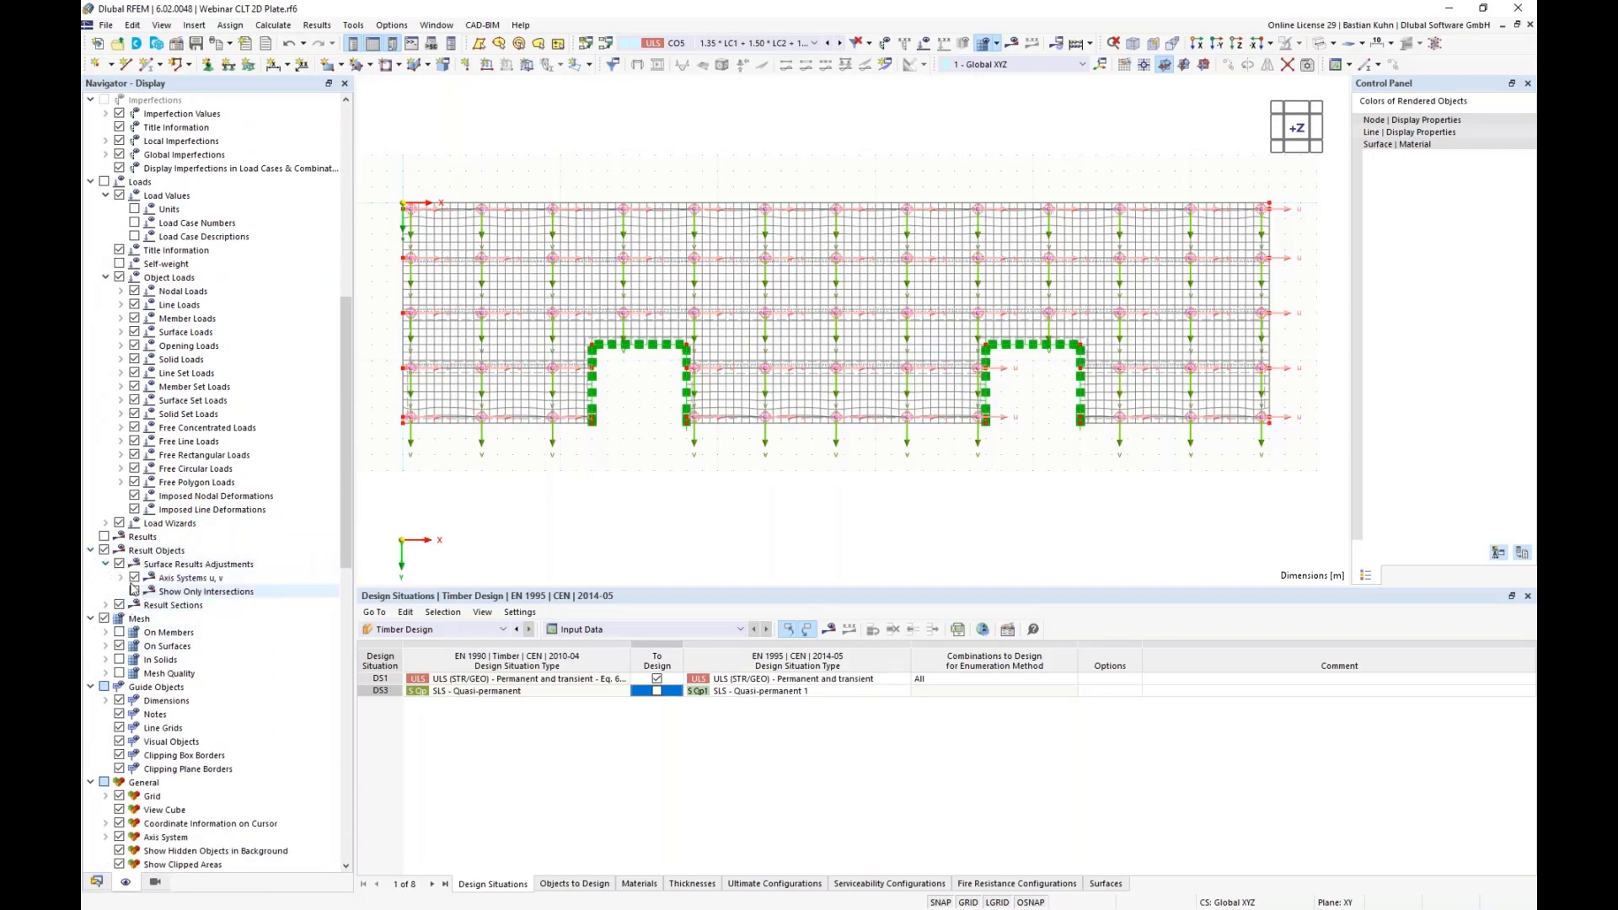
left_click(134, 578)
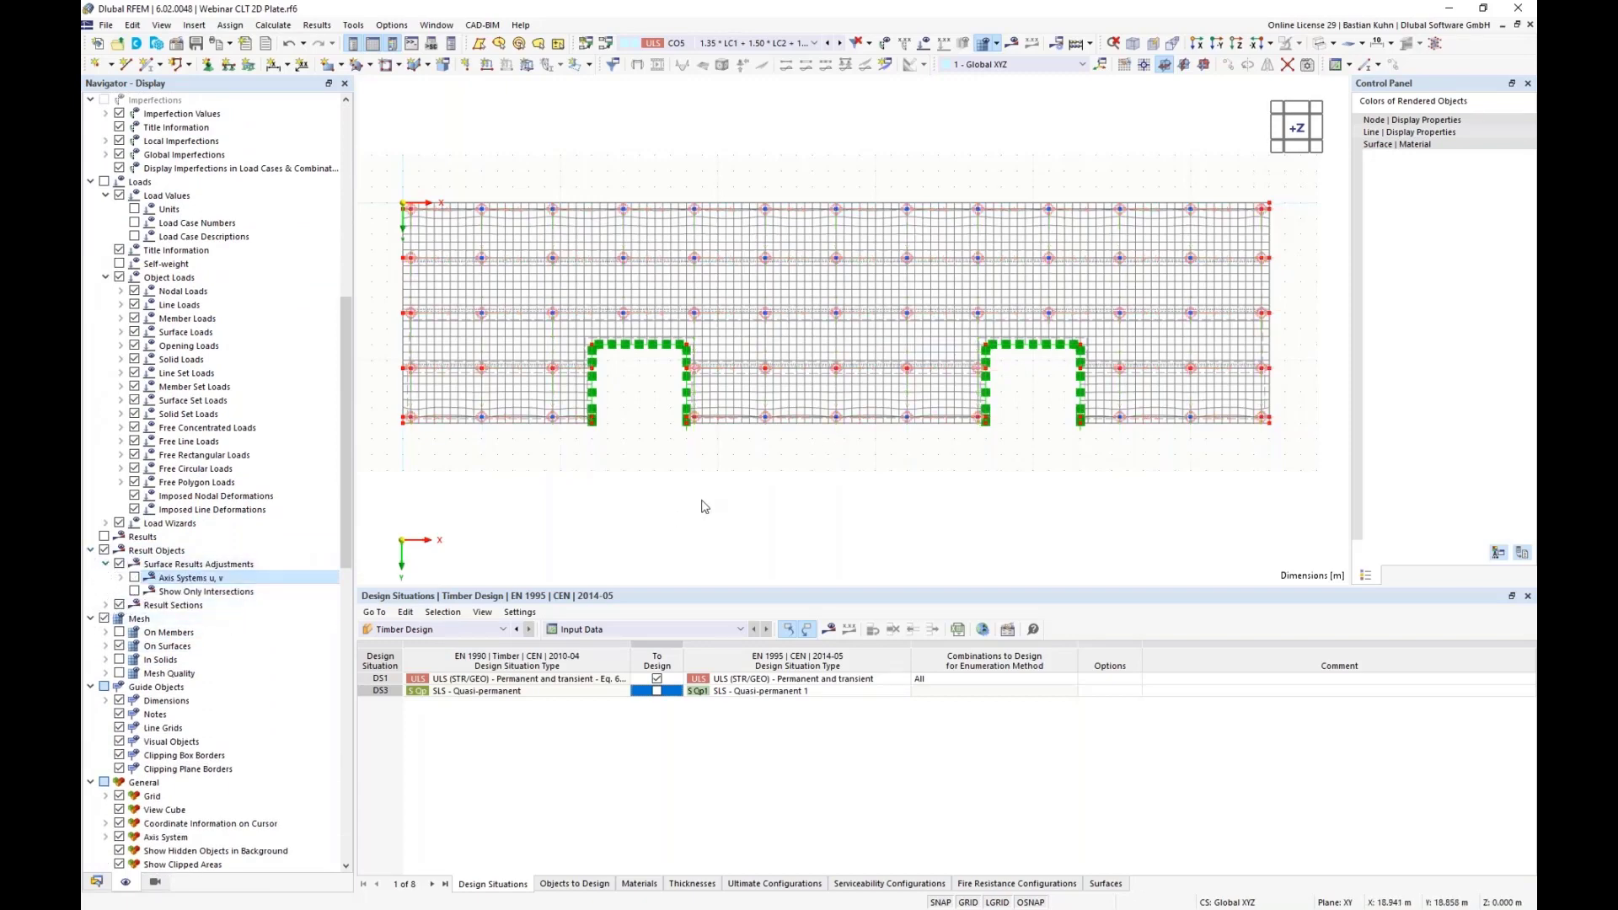
Include the SLS quasi-permanent design situation in the timber design and start the calculation
scroll(867, 513, "down", 2)
middle_click_drag(894, 510, 689, 519)
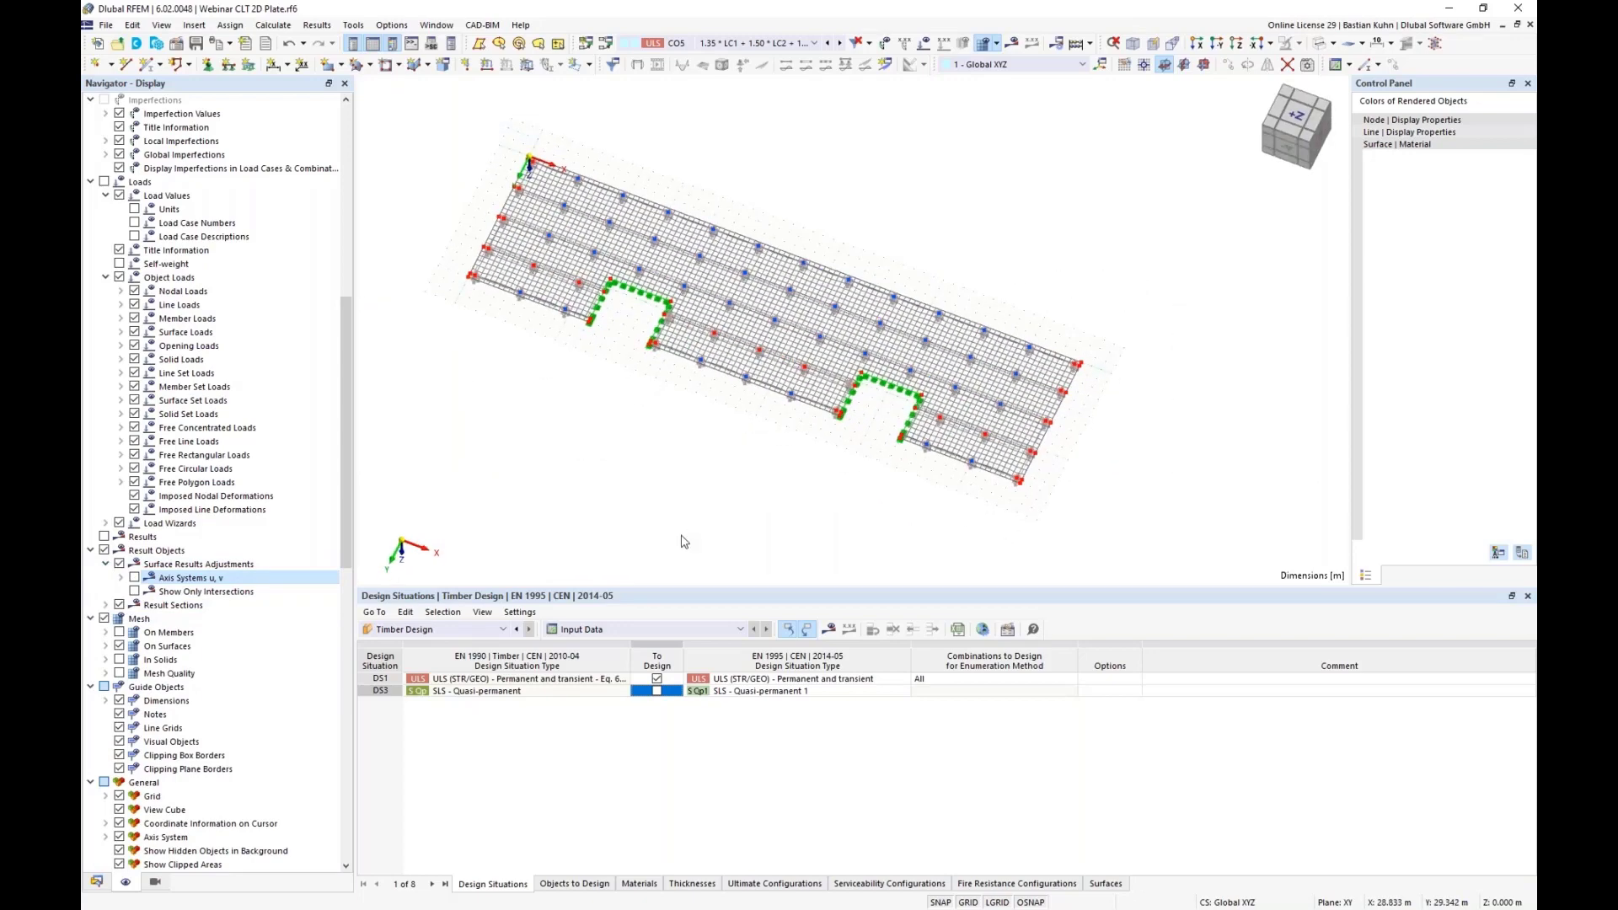
left_click(657, 691)
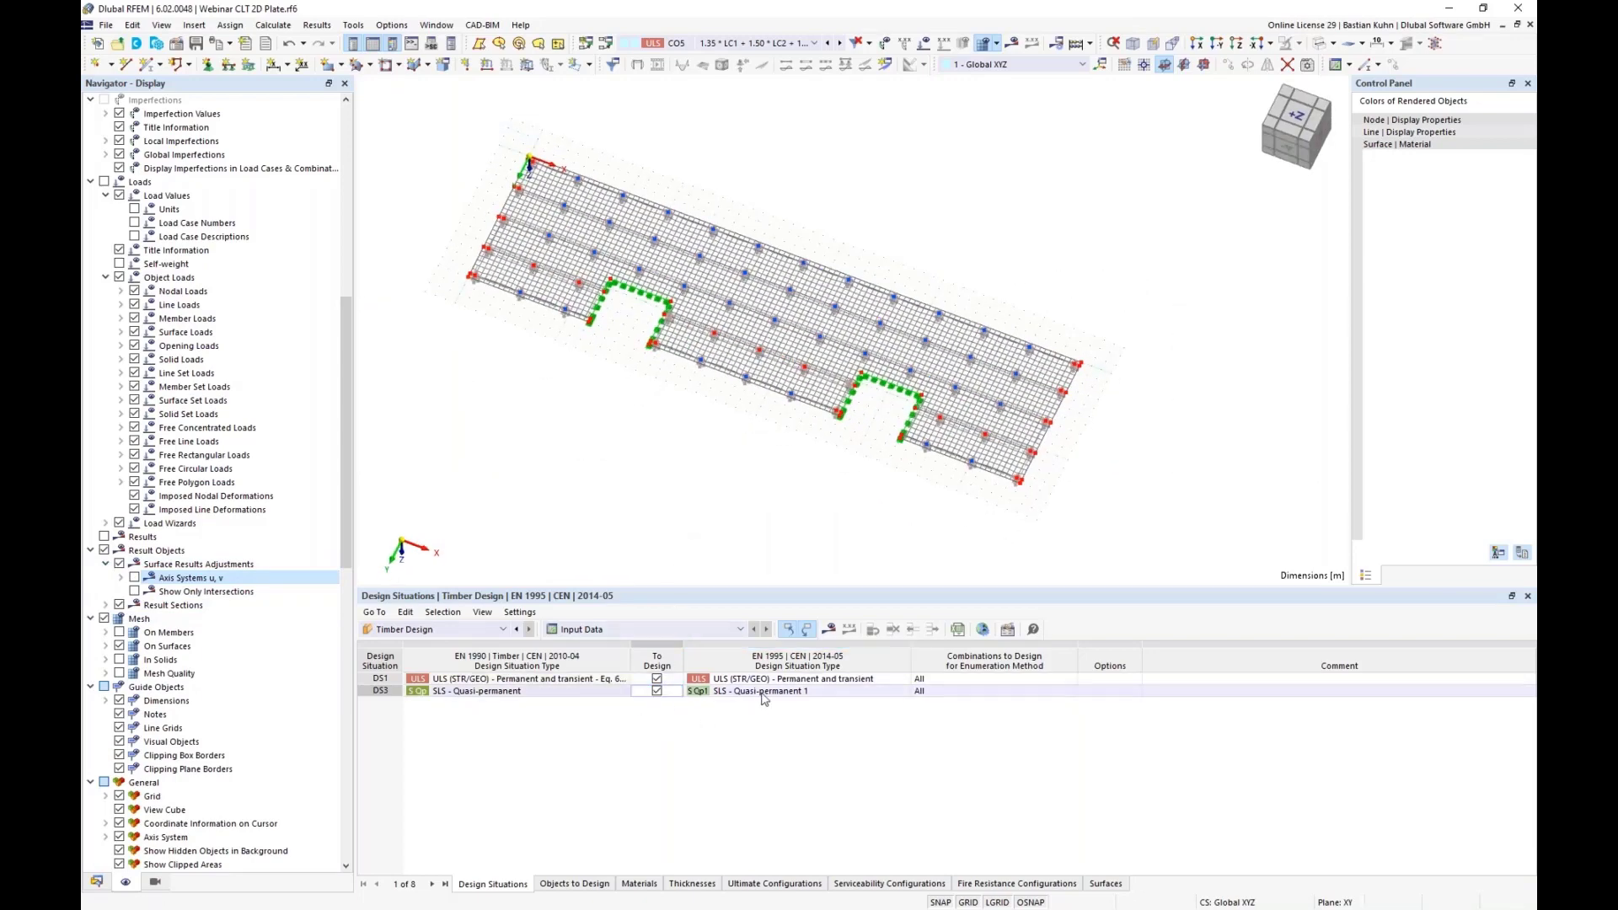
left_click(829, 629)
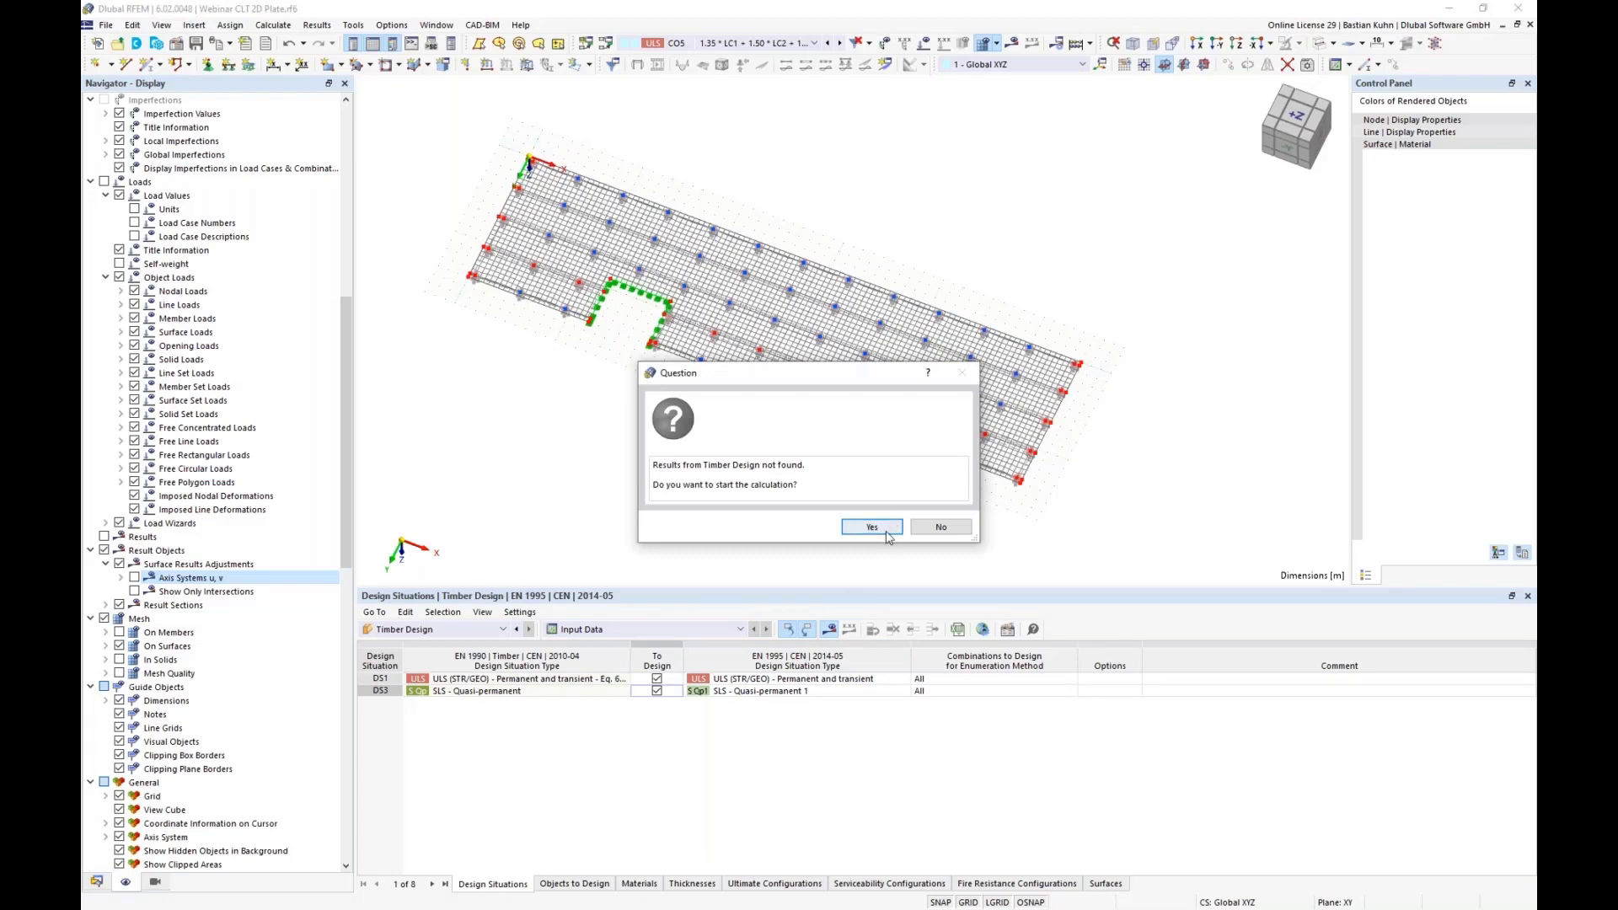
left_click(872, 527)
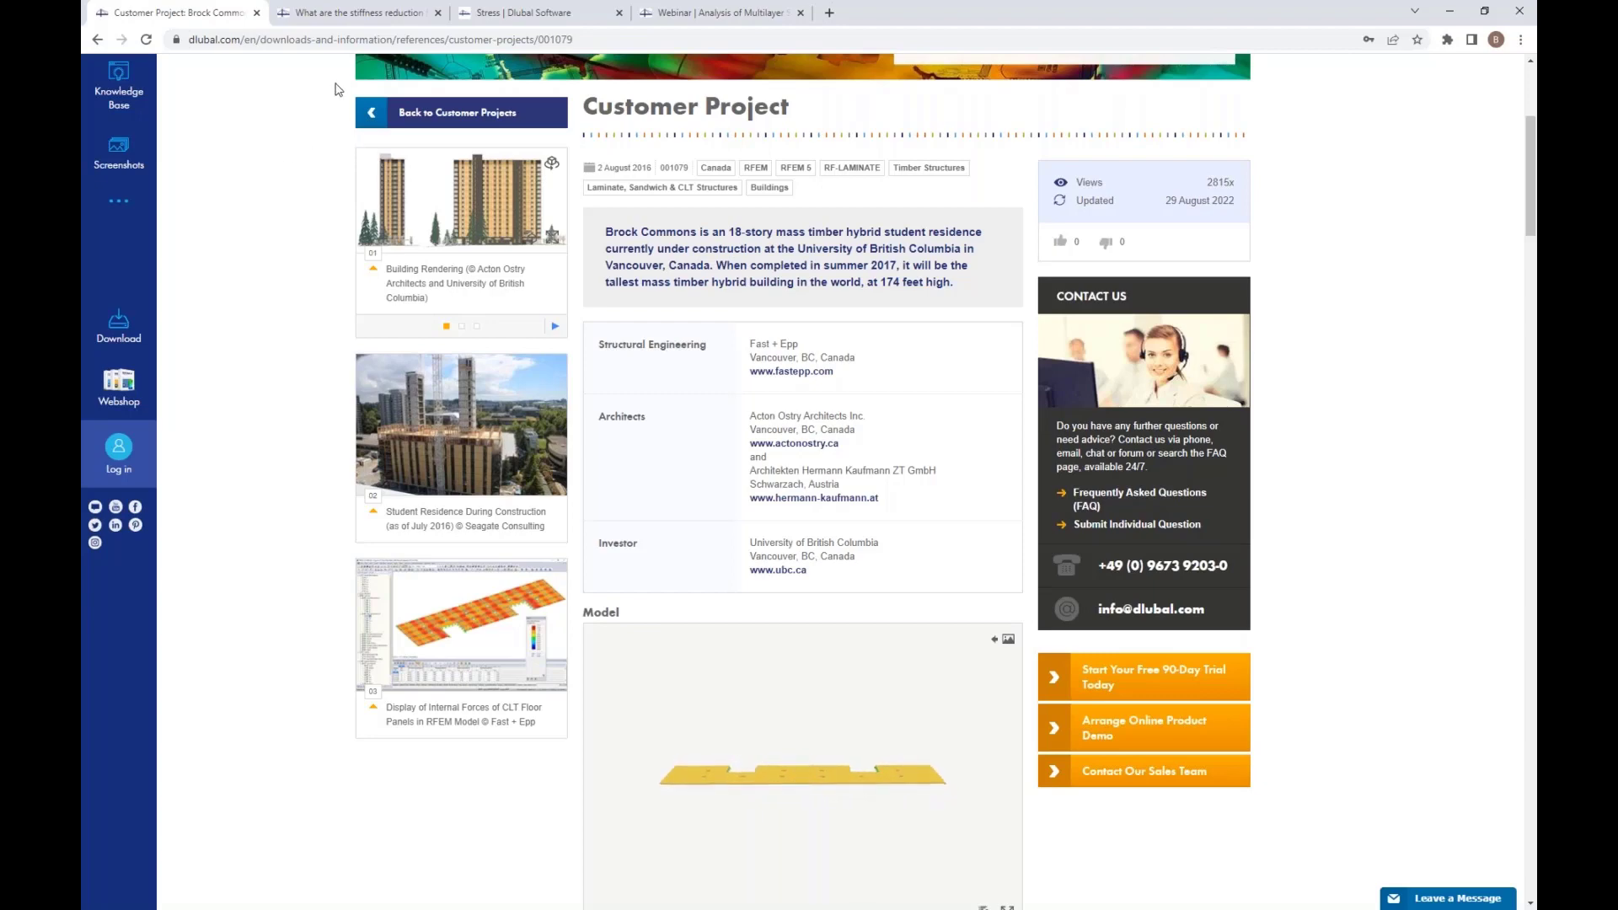
Read FAQ 004119 on the stiffness reduction factors k33 and k88, including its formulas and Excel download
left_click(381, 15)
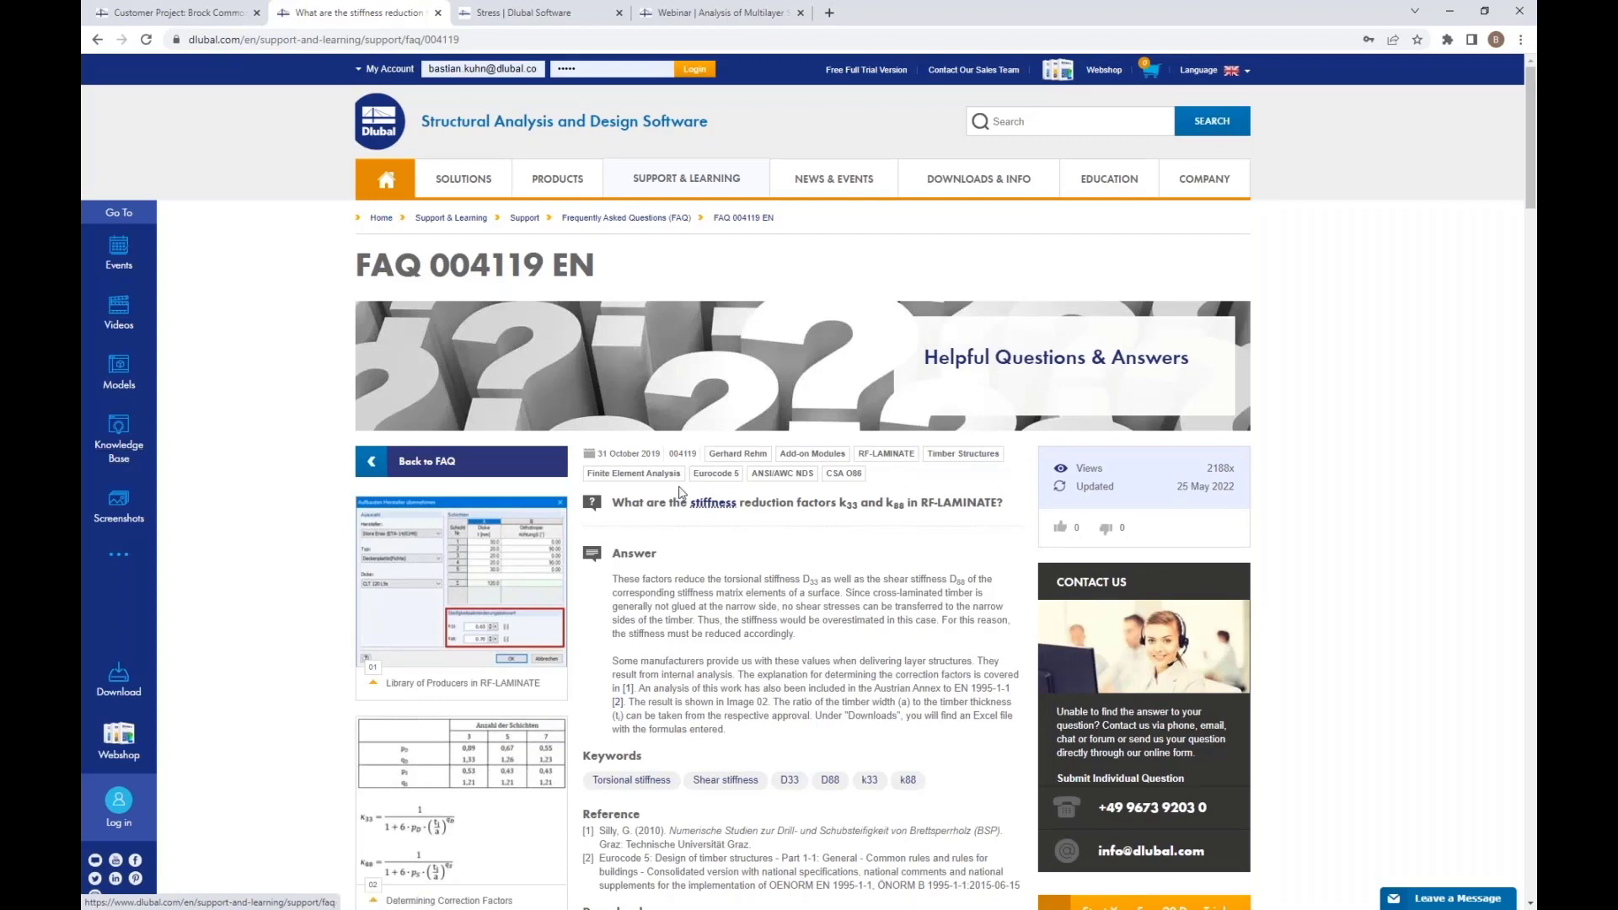
scroll(337, 470, "down", 2)
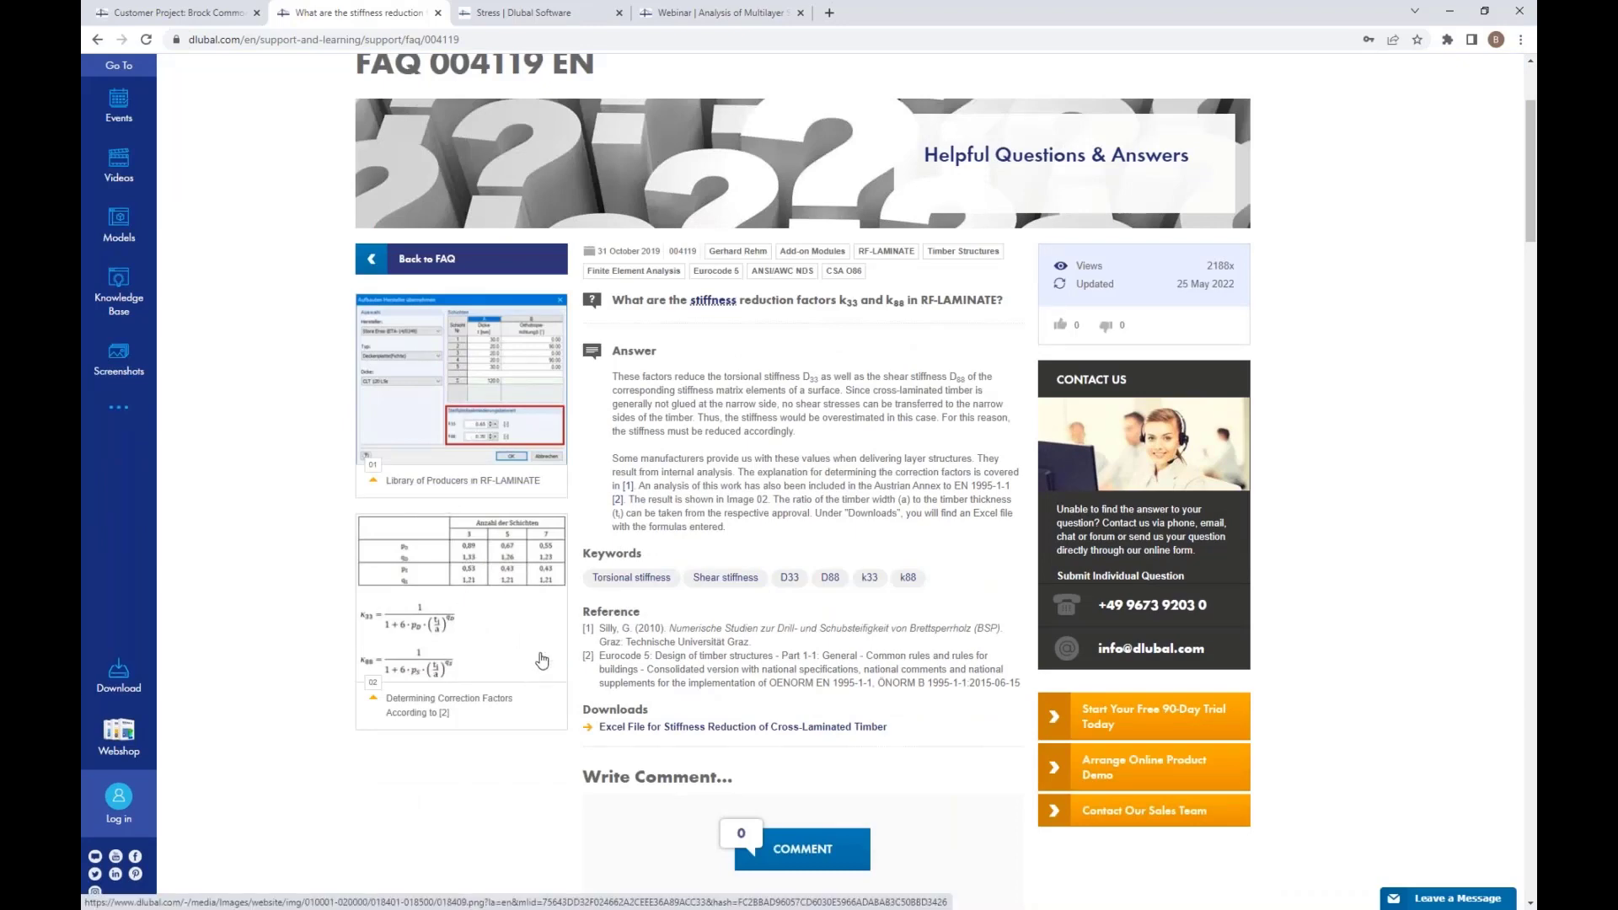
scroll(589, 219, "down", 1)
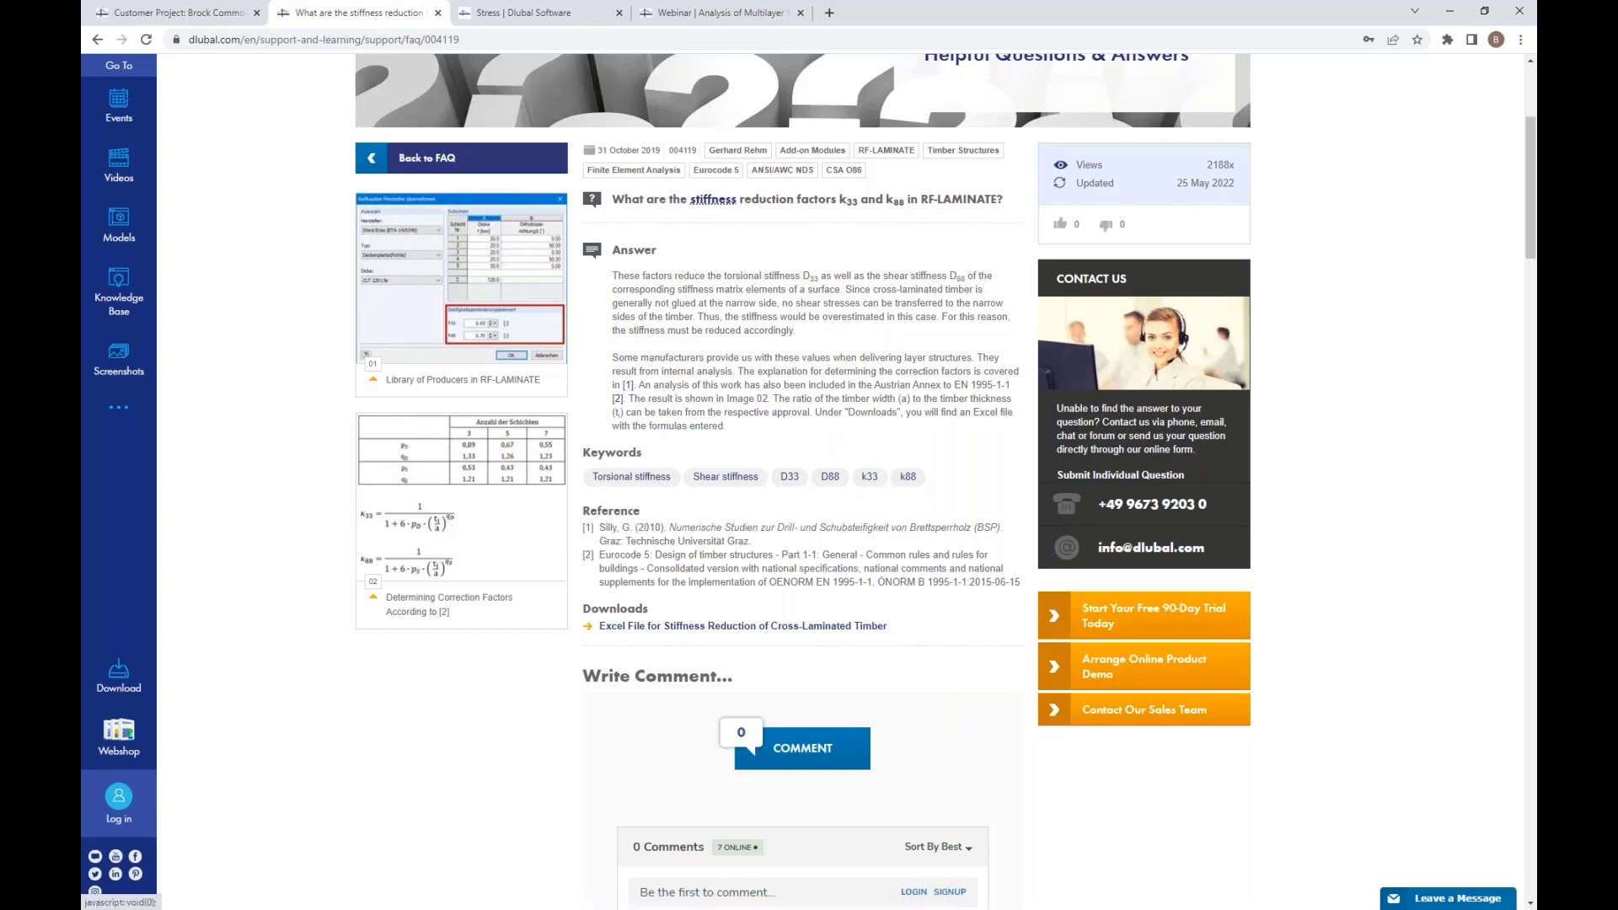
Examine the Stress chapter of the RFEM 6 Multilayer Surfaces manual, covering CLT strengths and shear failure mechanisms
left_click(570, 15)
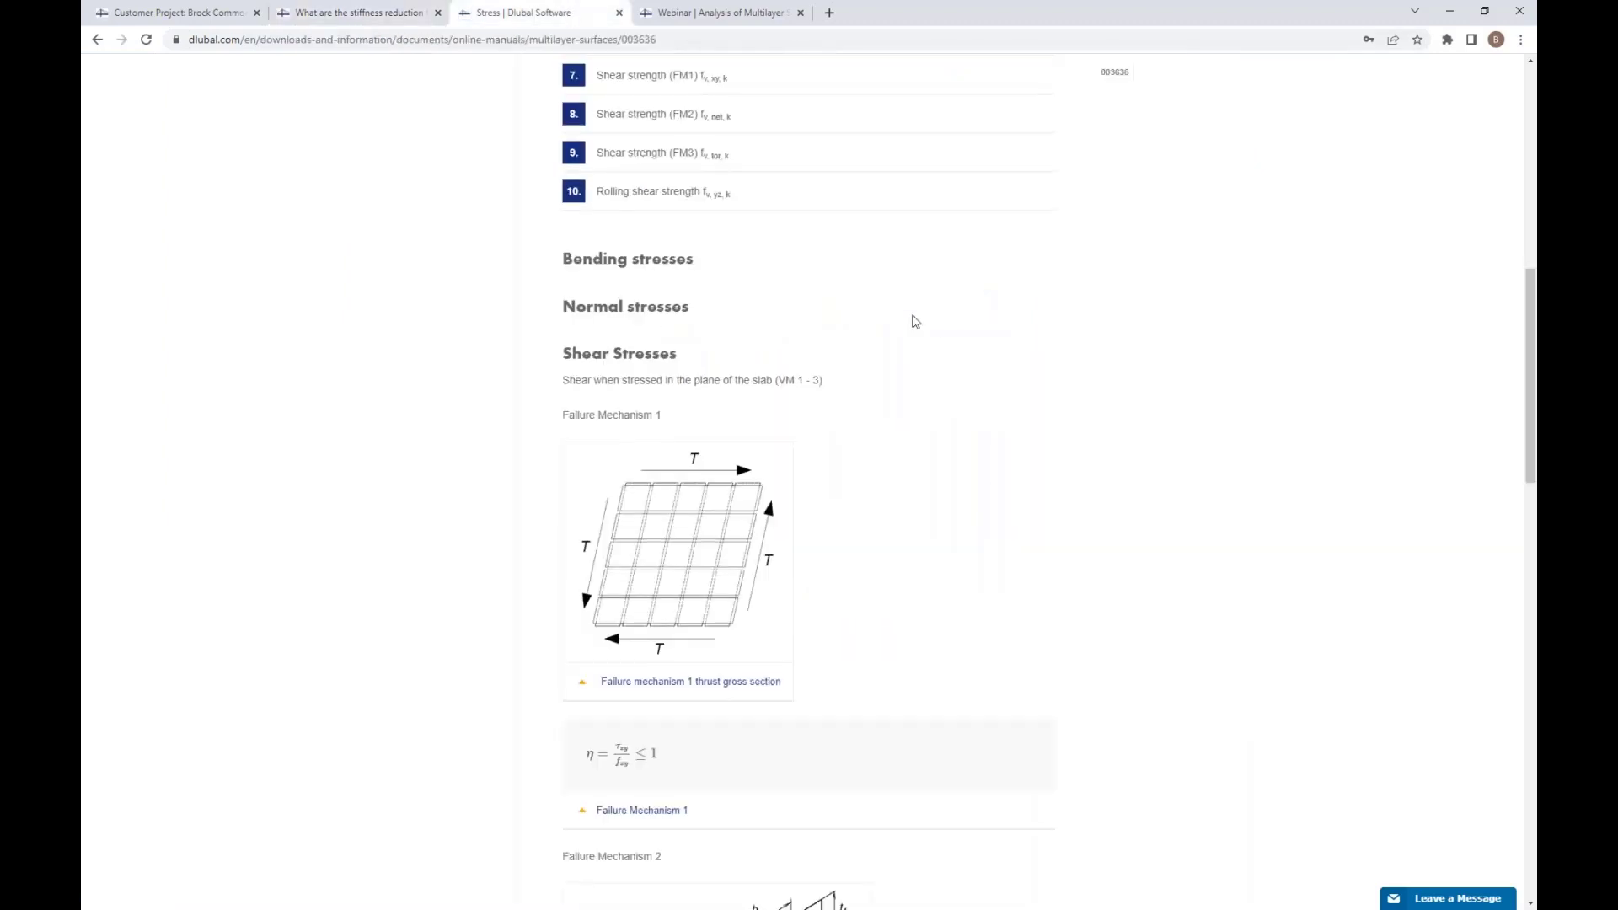
scroll(910, 407, "up", 2)
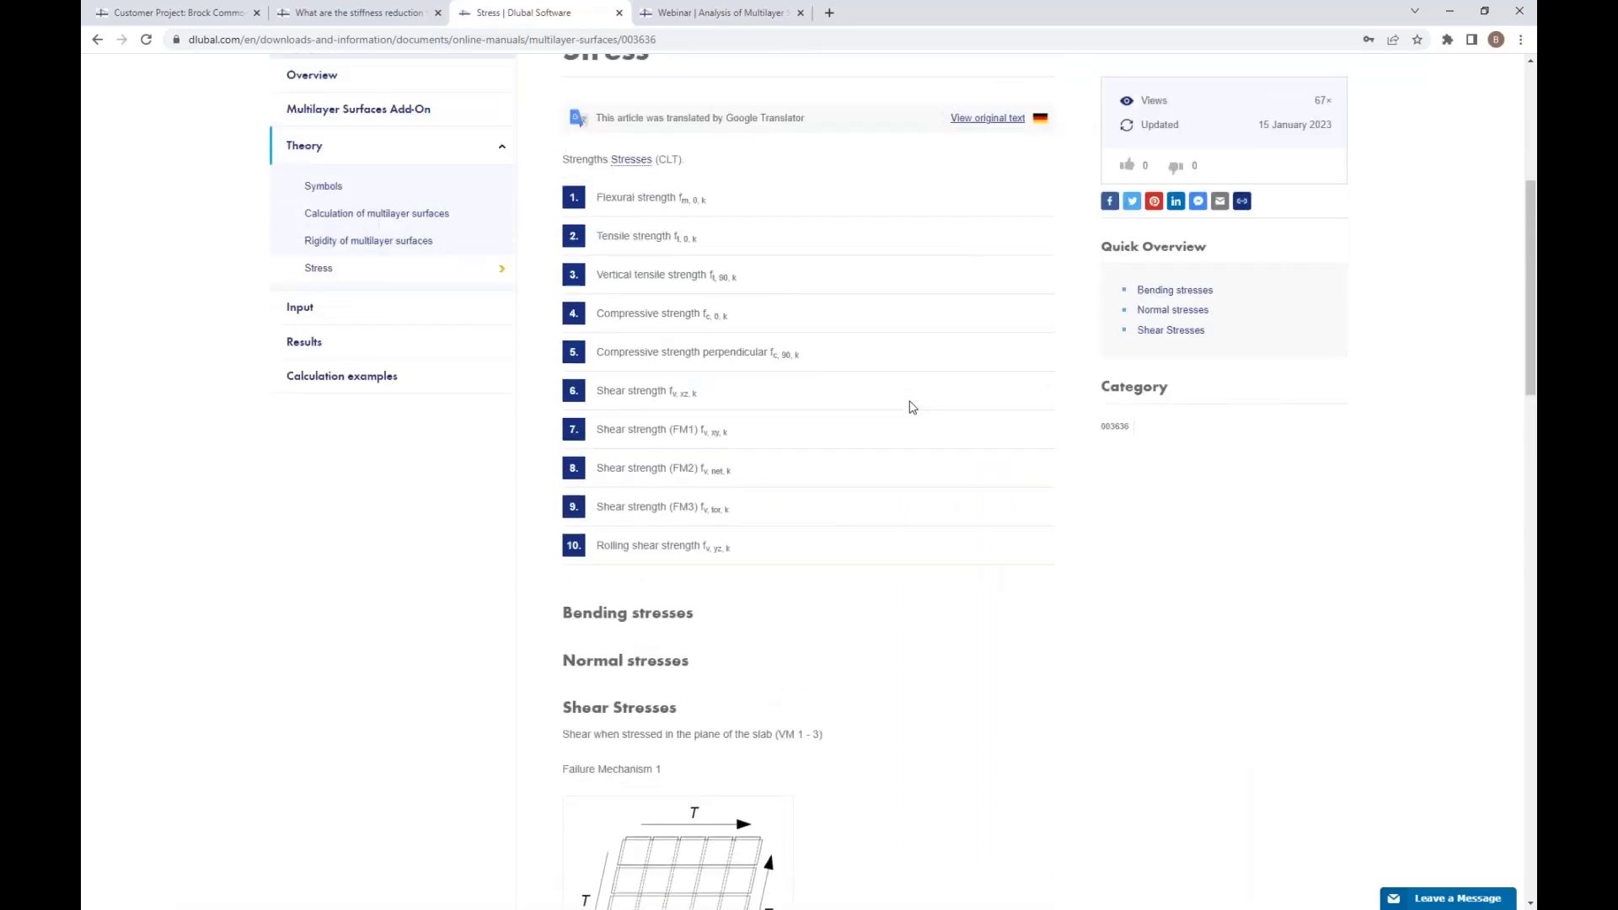
scroll(910, 407, "down", 3)
scroll(910, 407, "up", 7)
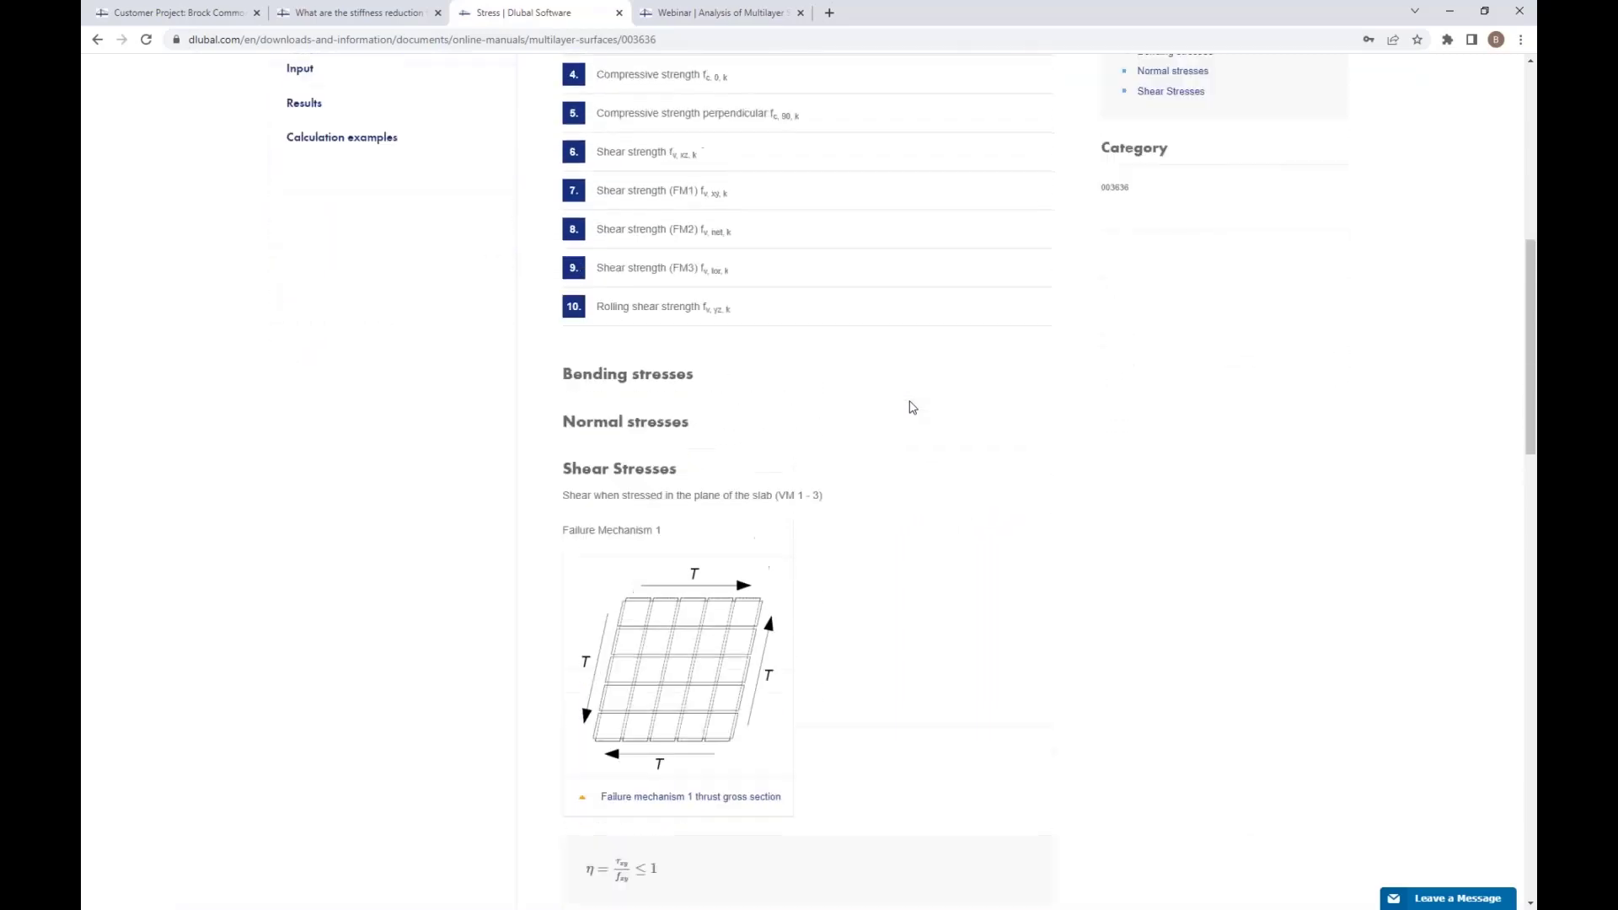
scroll(910, 407, "up", 2)
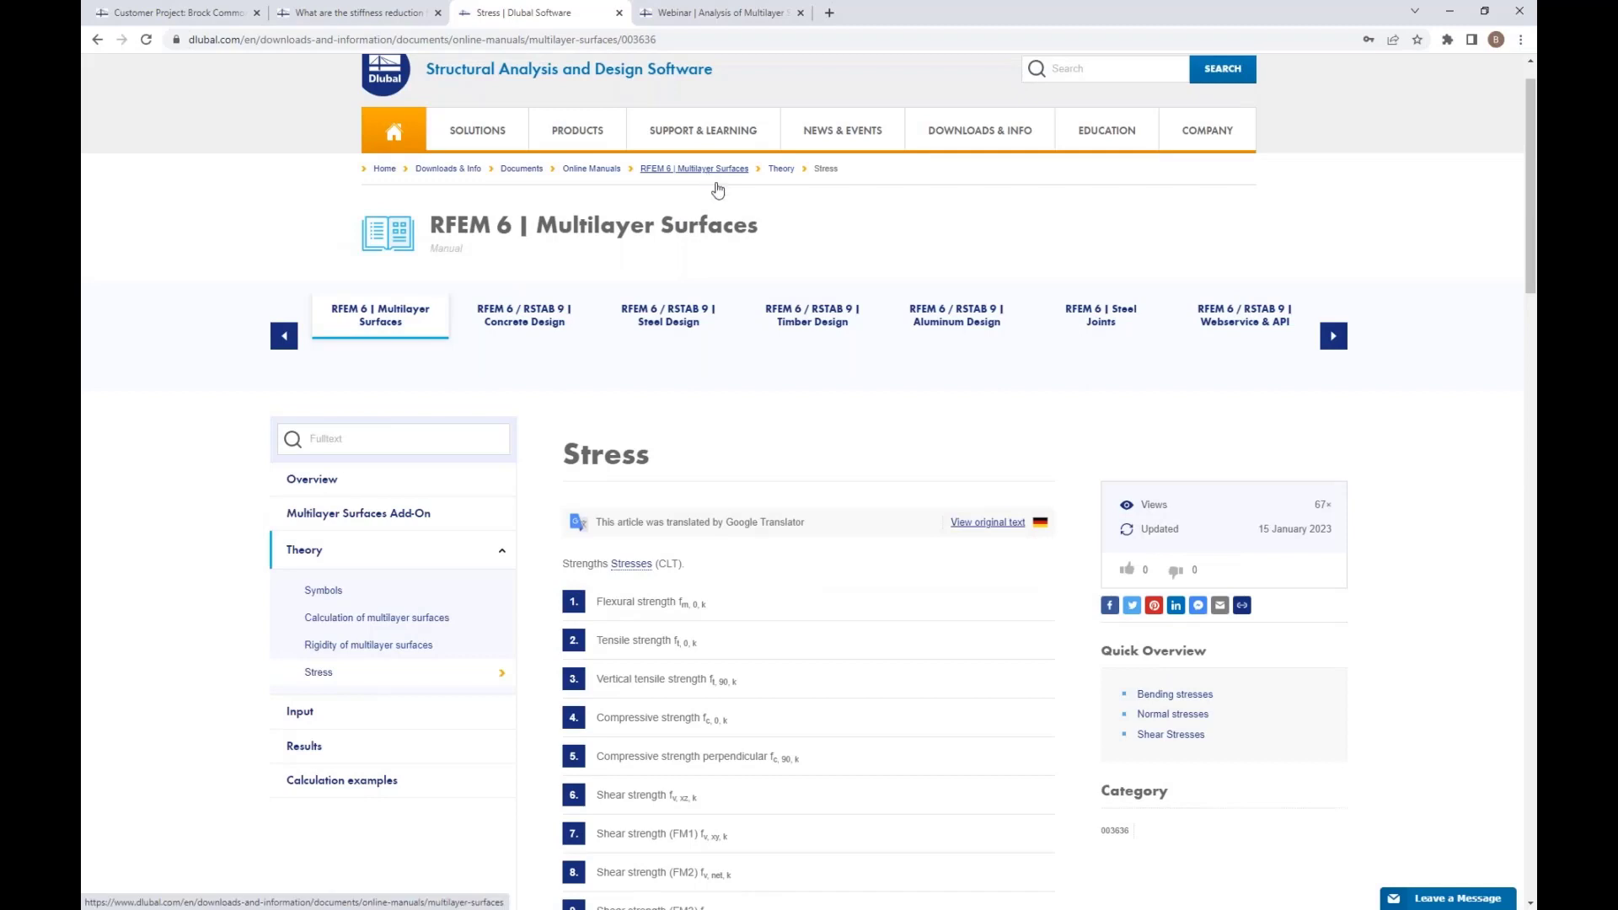
scroll(758, 312, "down", 4)
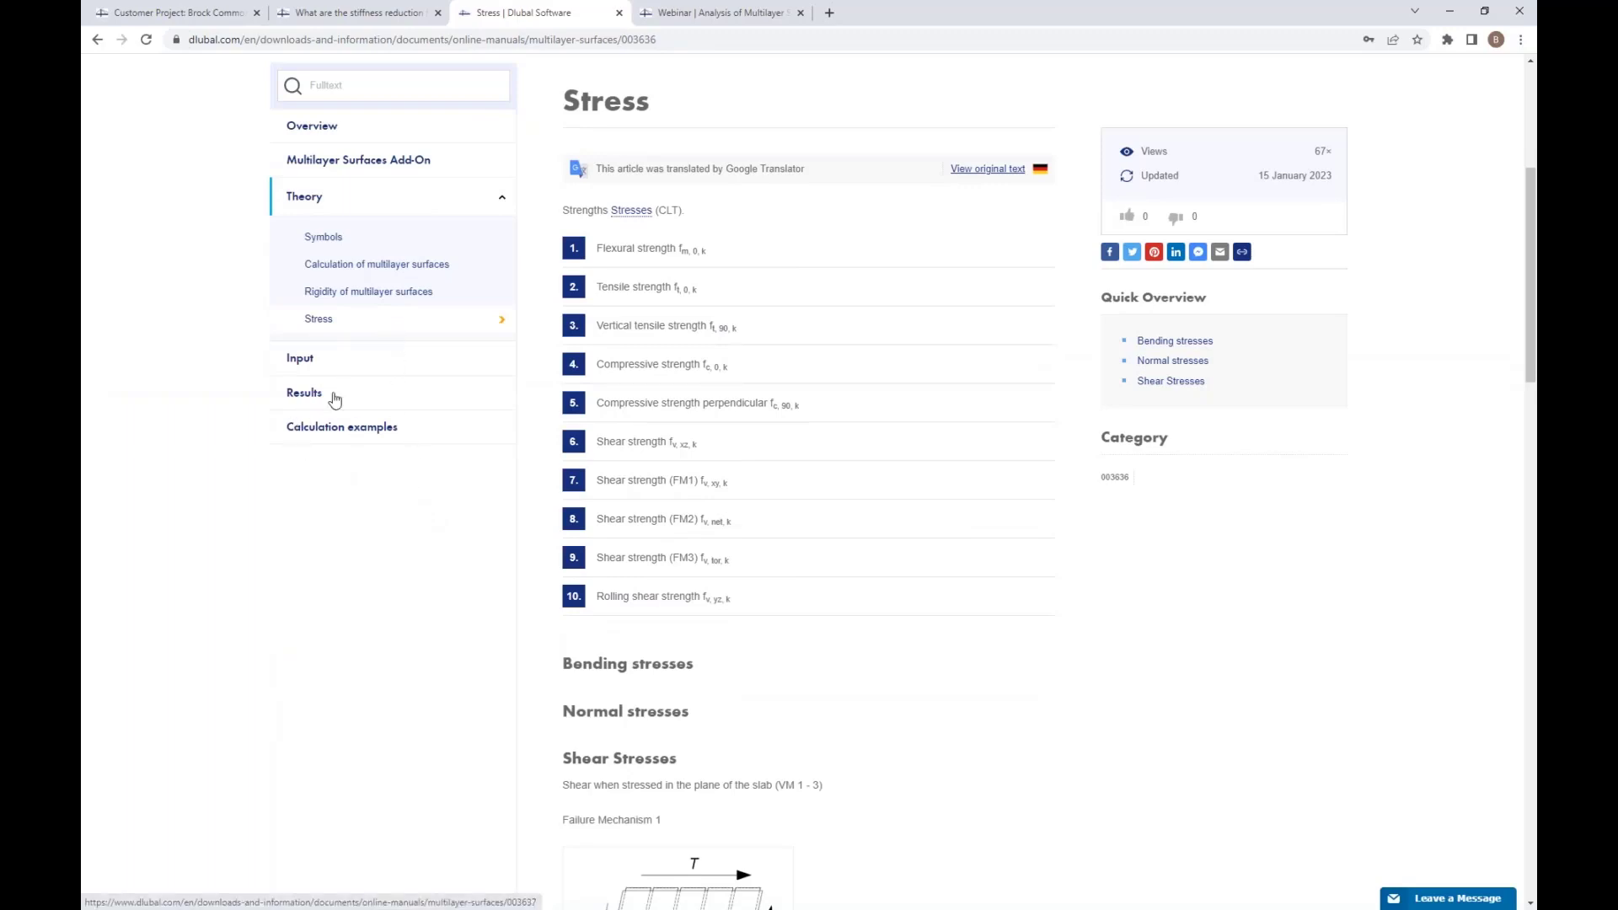
Read the manual's Input chapter on layers, stiffness reduction and the stiffness matrix plug-in, and view the enlarged Stiffness Matrix - Layers image
left_click(302, 360)
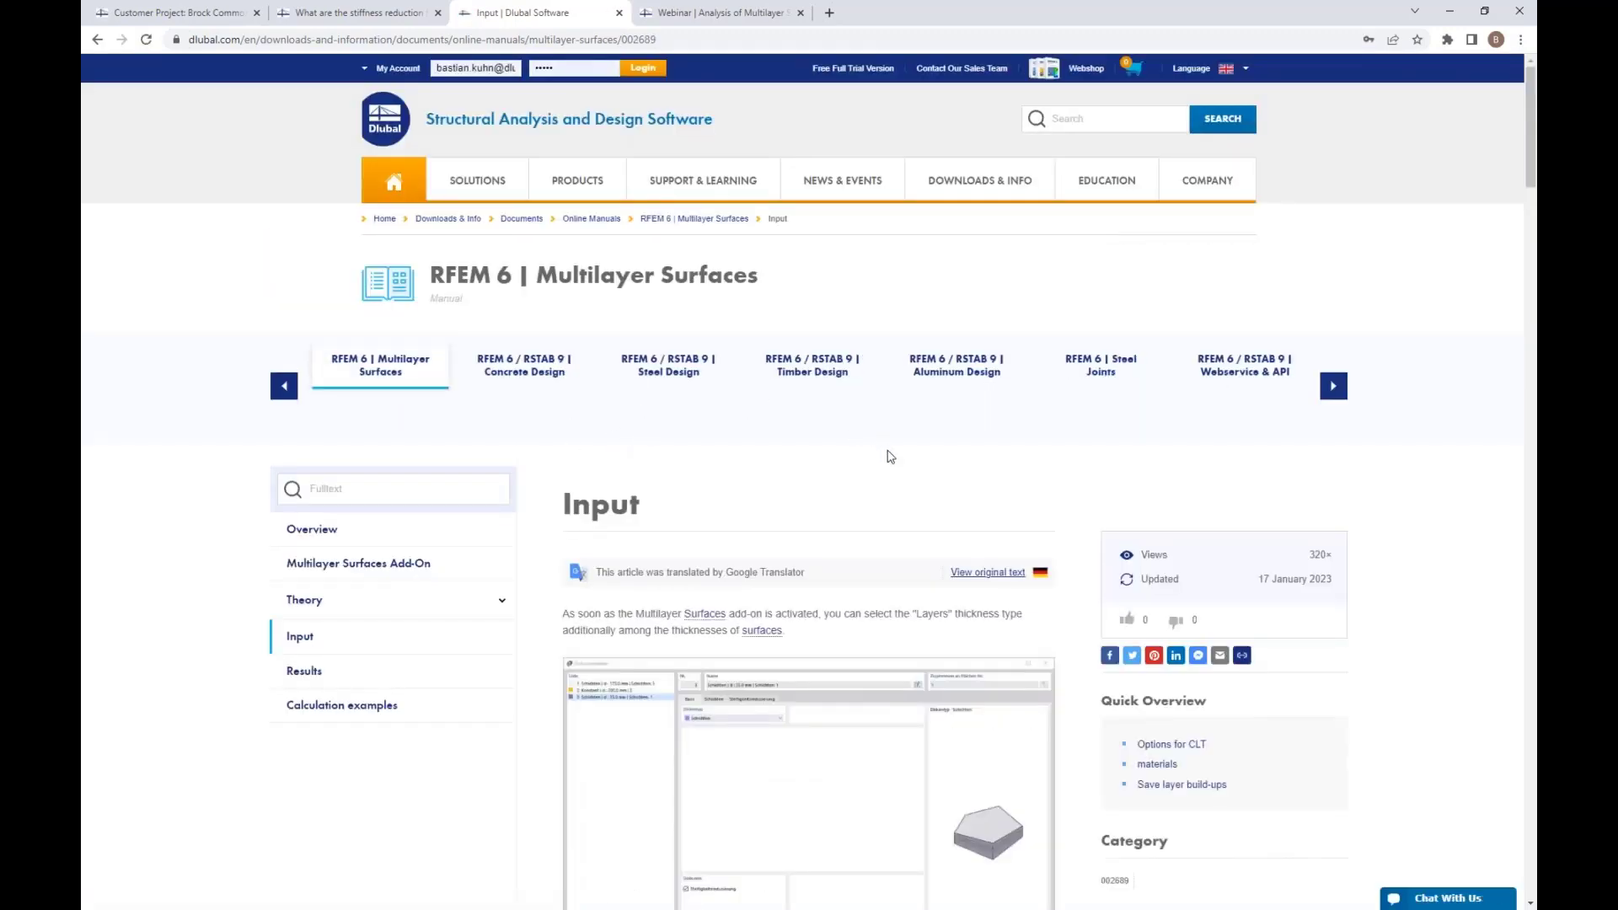
scroll(889, 456, "down", 1)
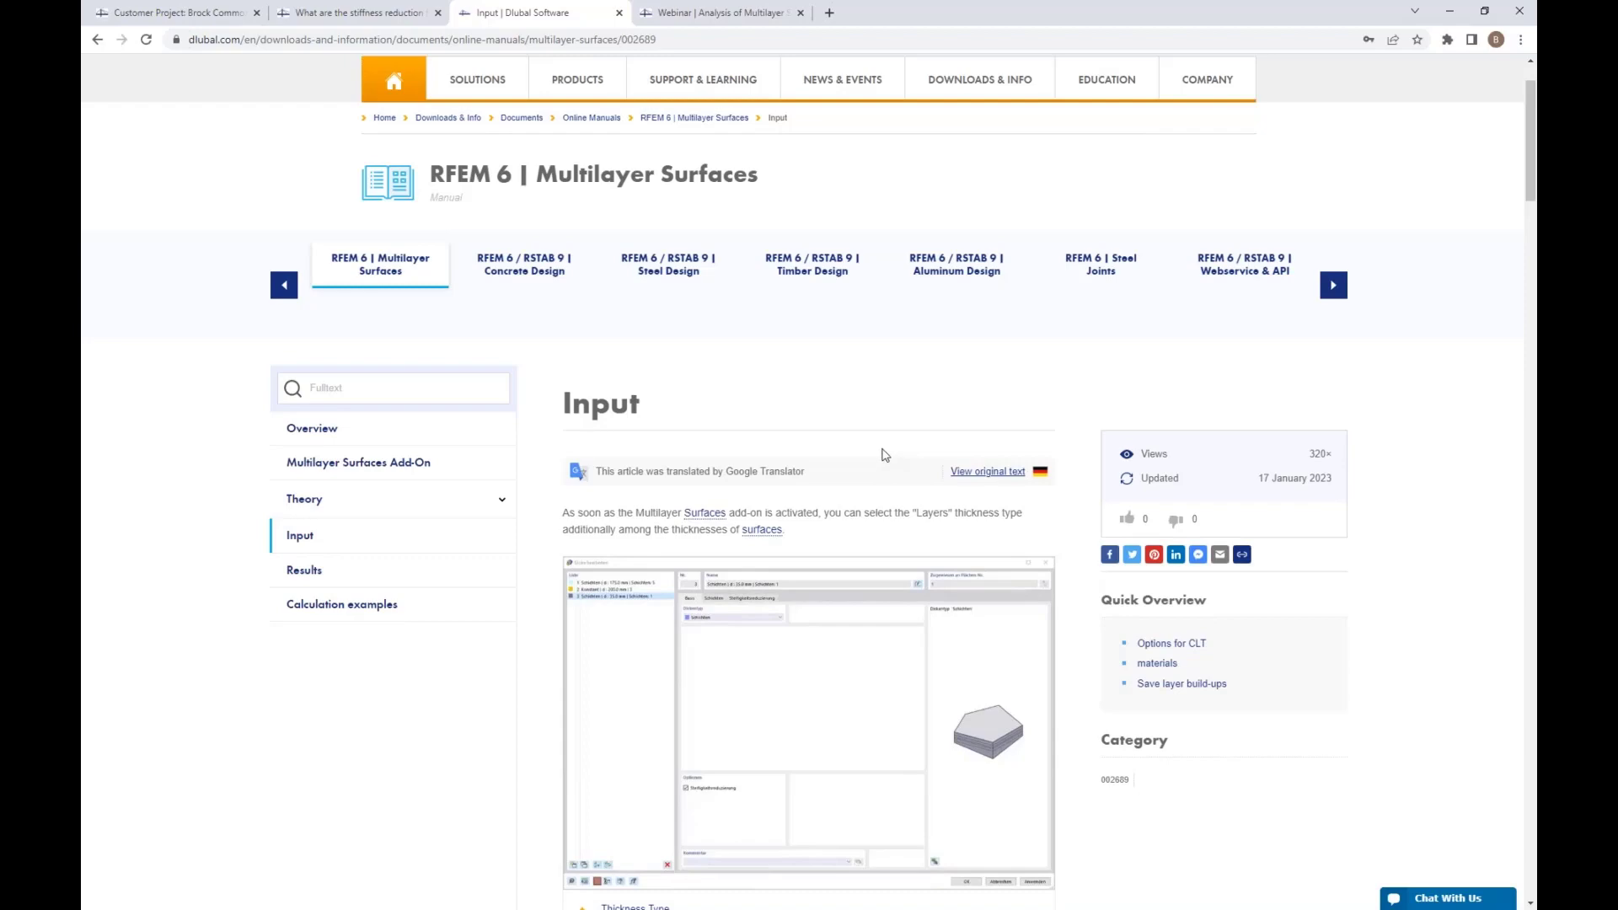
scroll(888, 456, "down", 7)
scroll(885, 455, "down", 9)
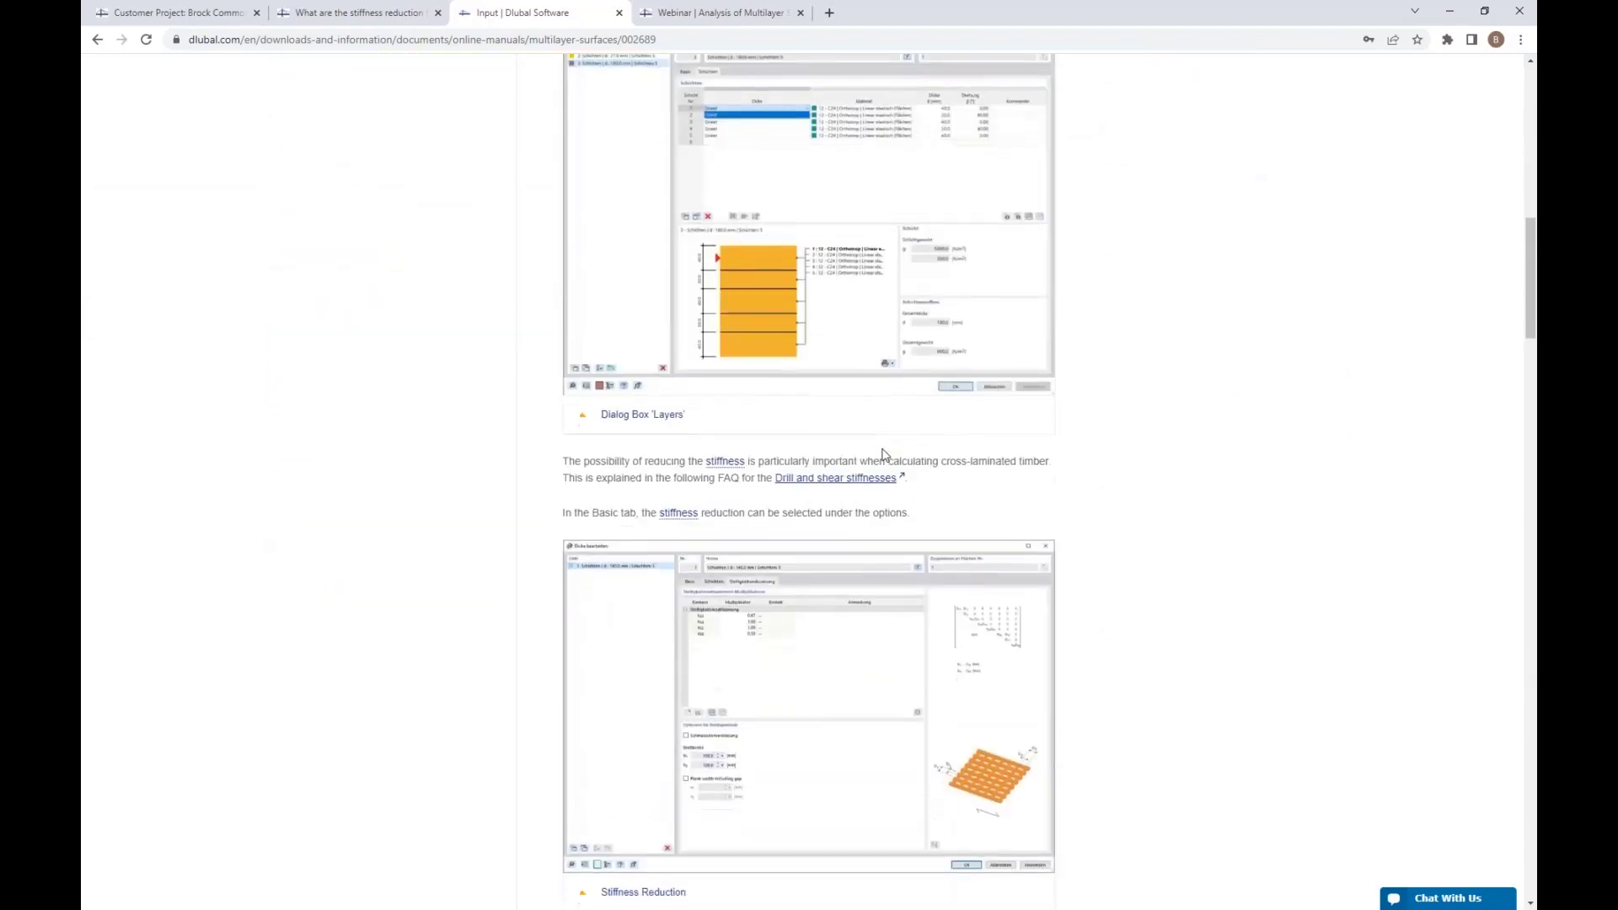
scroll(784, 613, "down", 4)
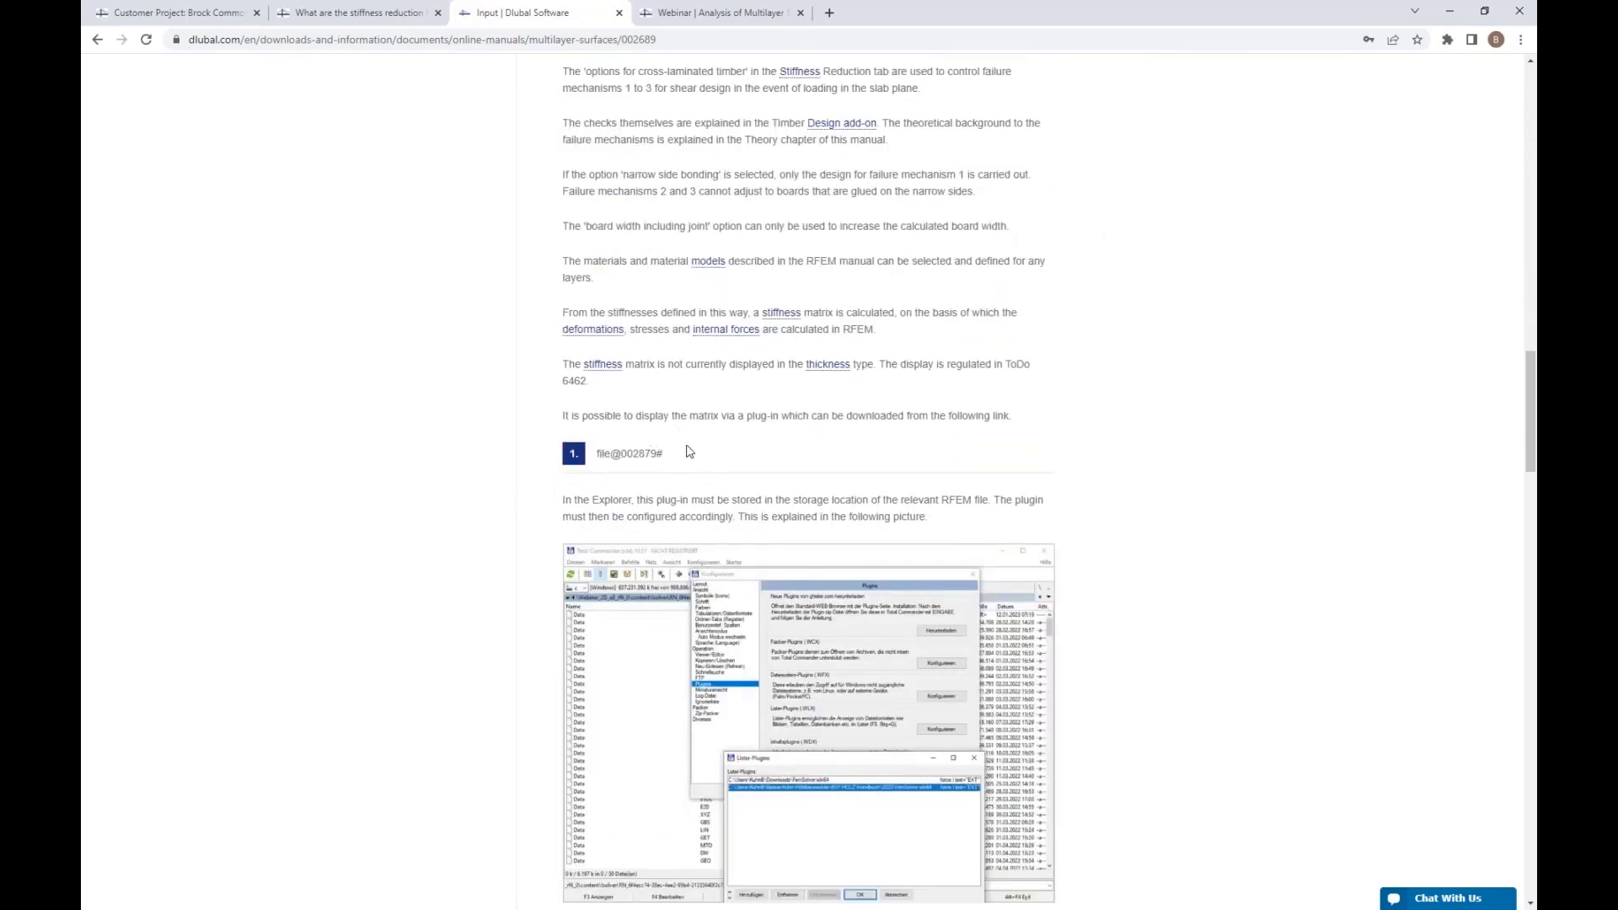
scroll(661, 516, "down", 2)
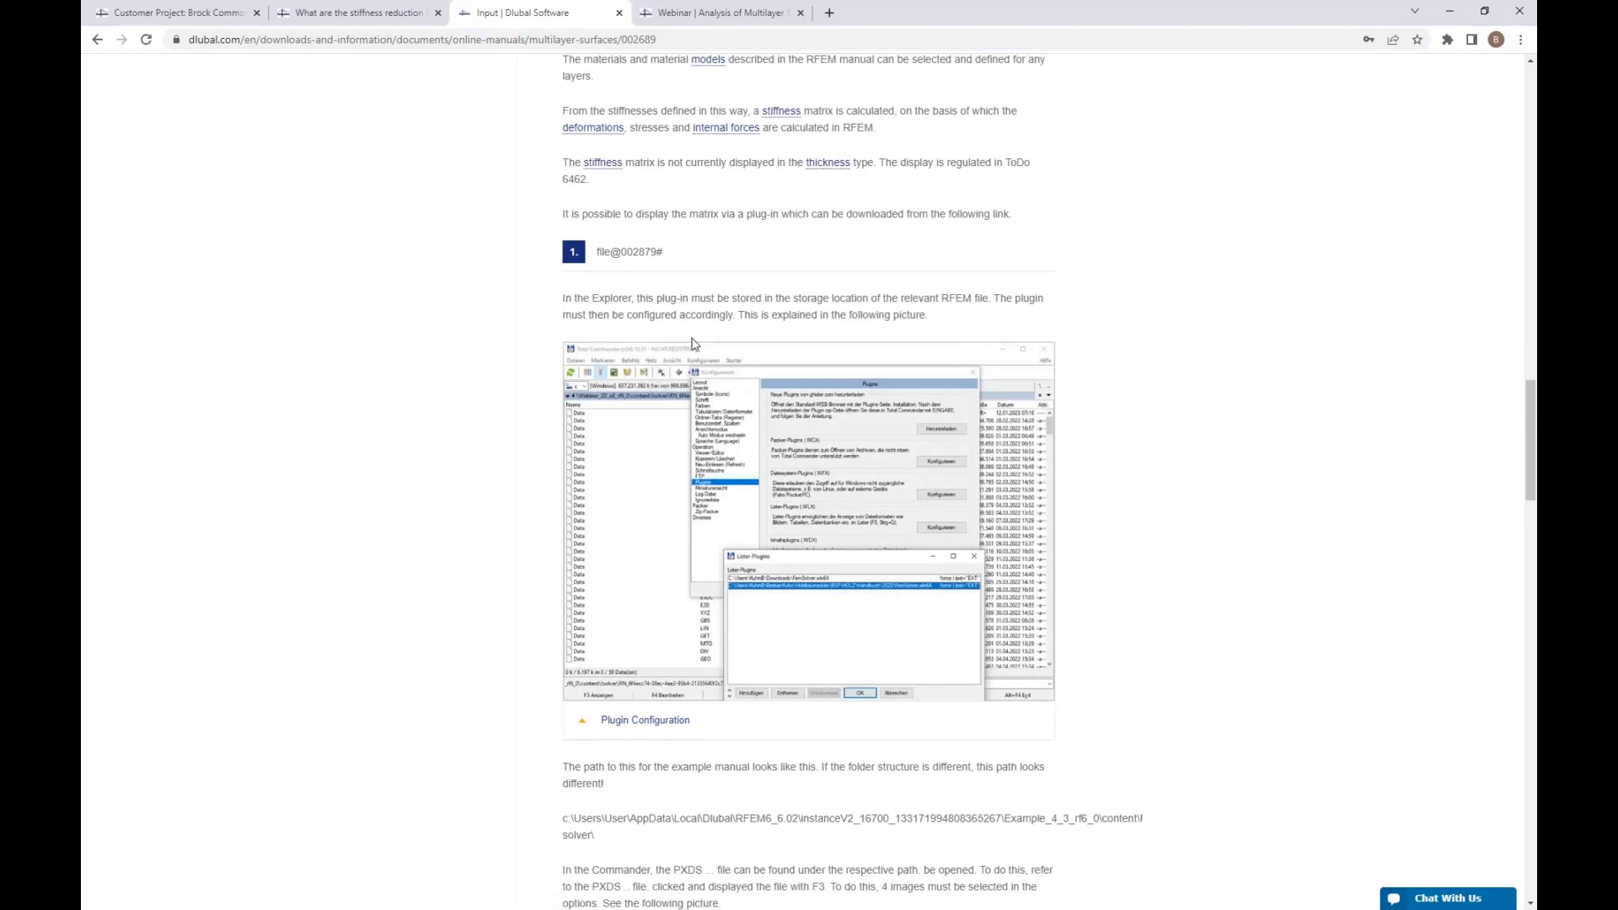
scroll(693, 342, "down", 6)
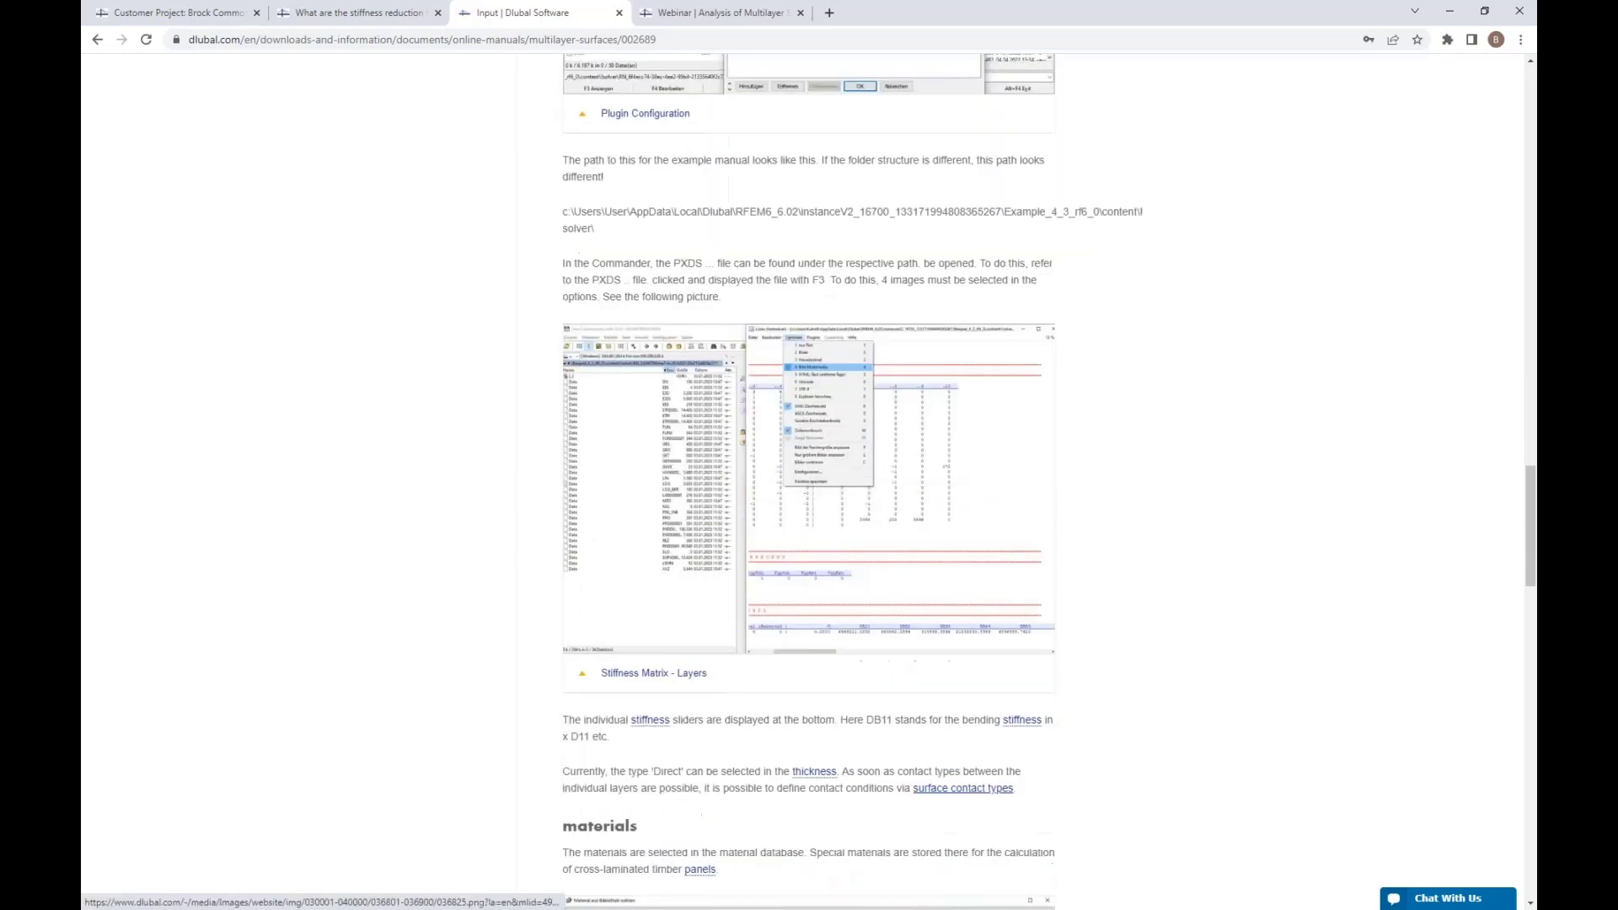
scroll(895, 318, "down", 3)
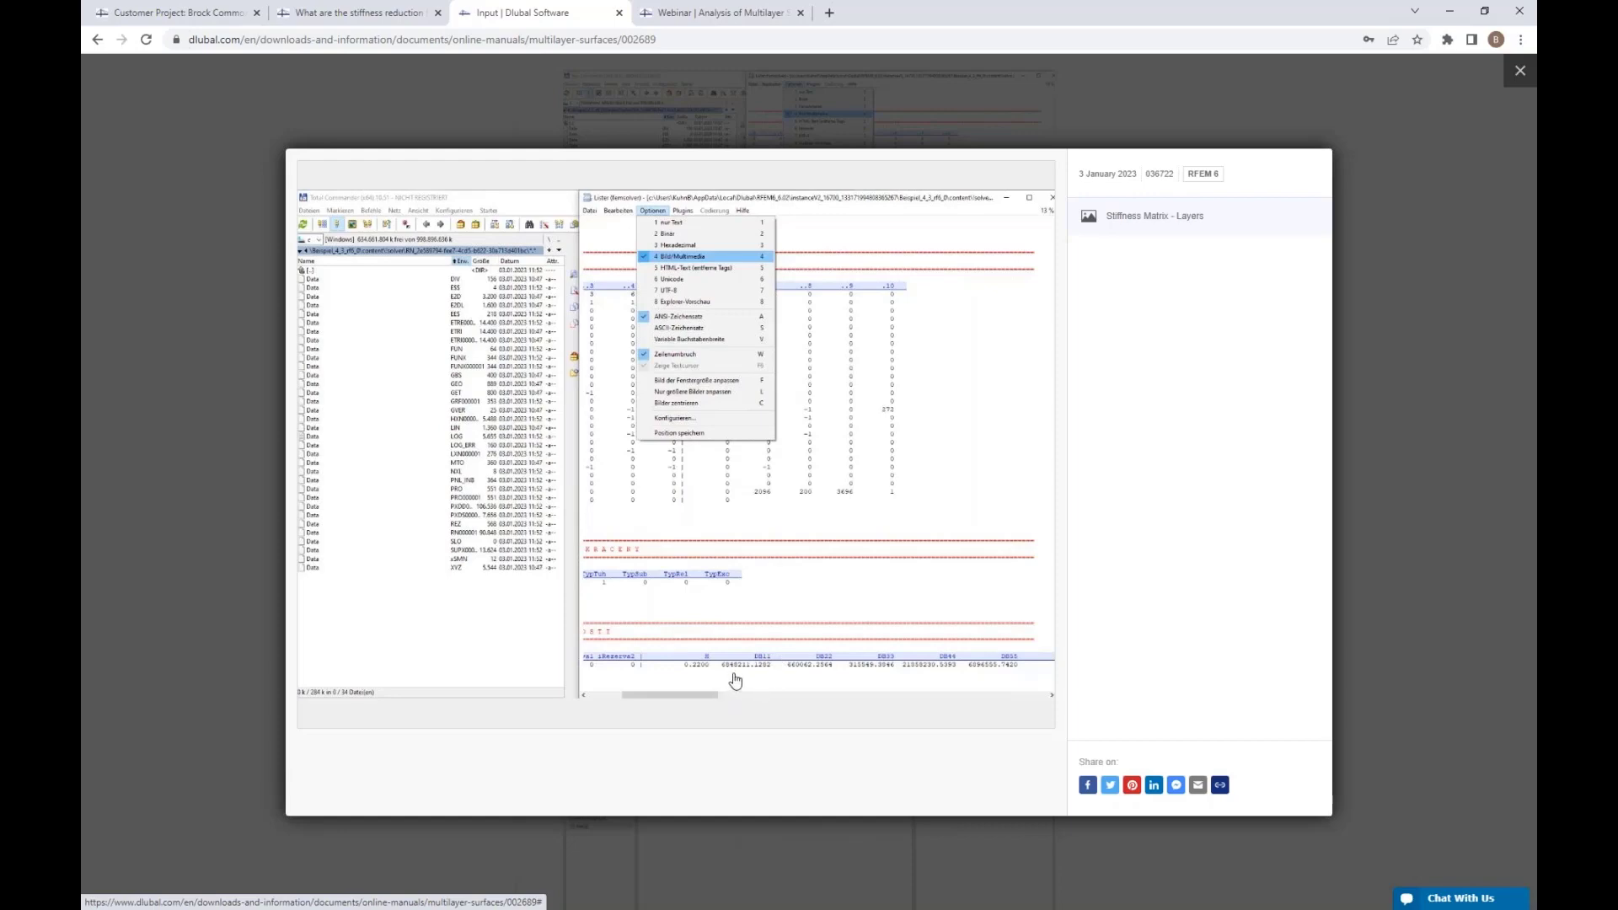
left_click(1522, 75)
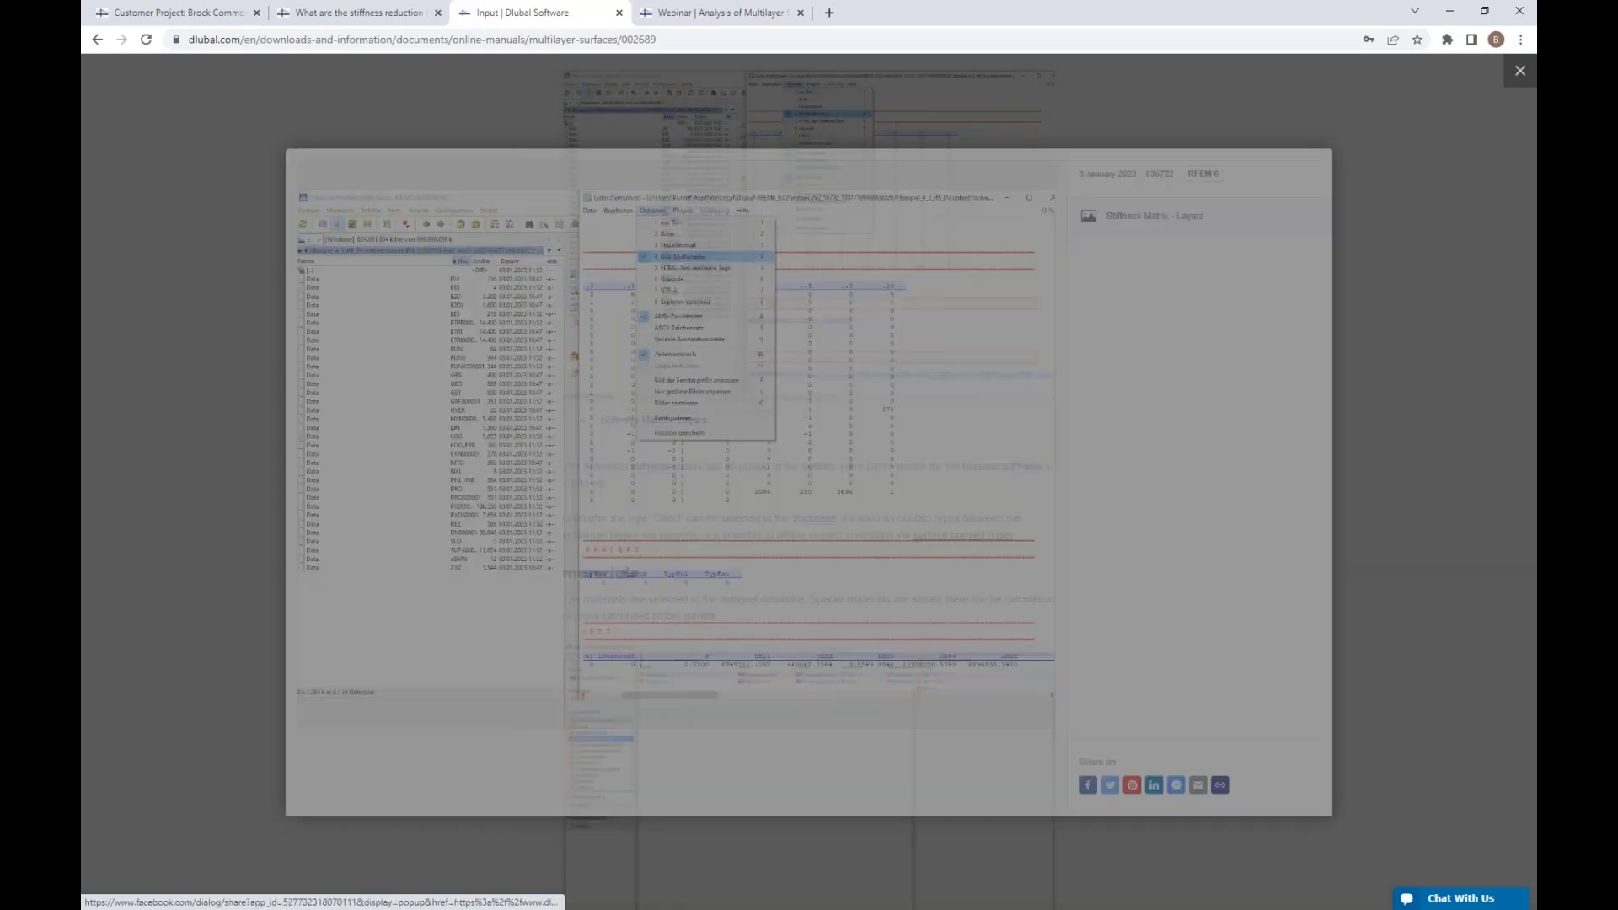
Leave the enlarged image in the Input chapter and open the Stress chapter under Theory in the Multilayer Surfaces manual
scroll(1333, 289, "up", 8)
scroll(1332, 289, "up", 20)
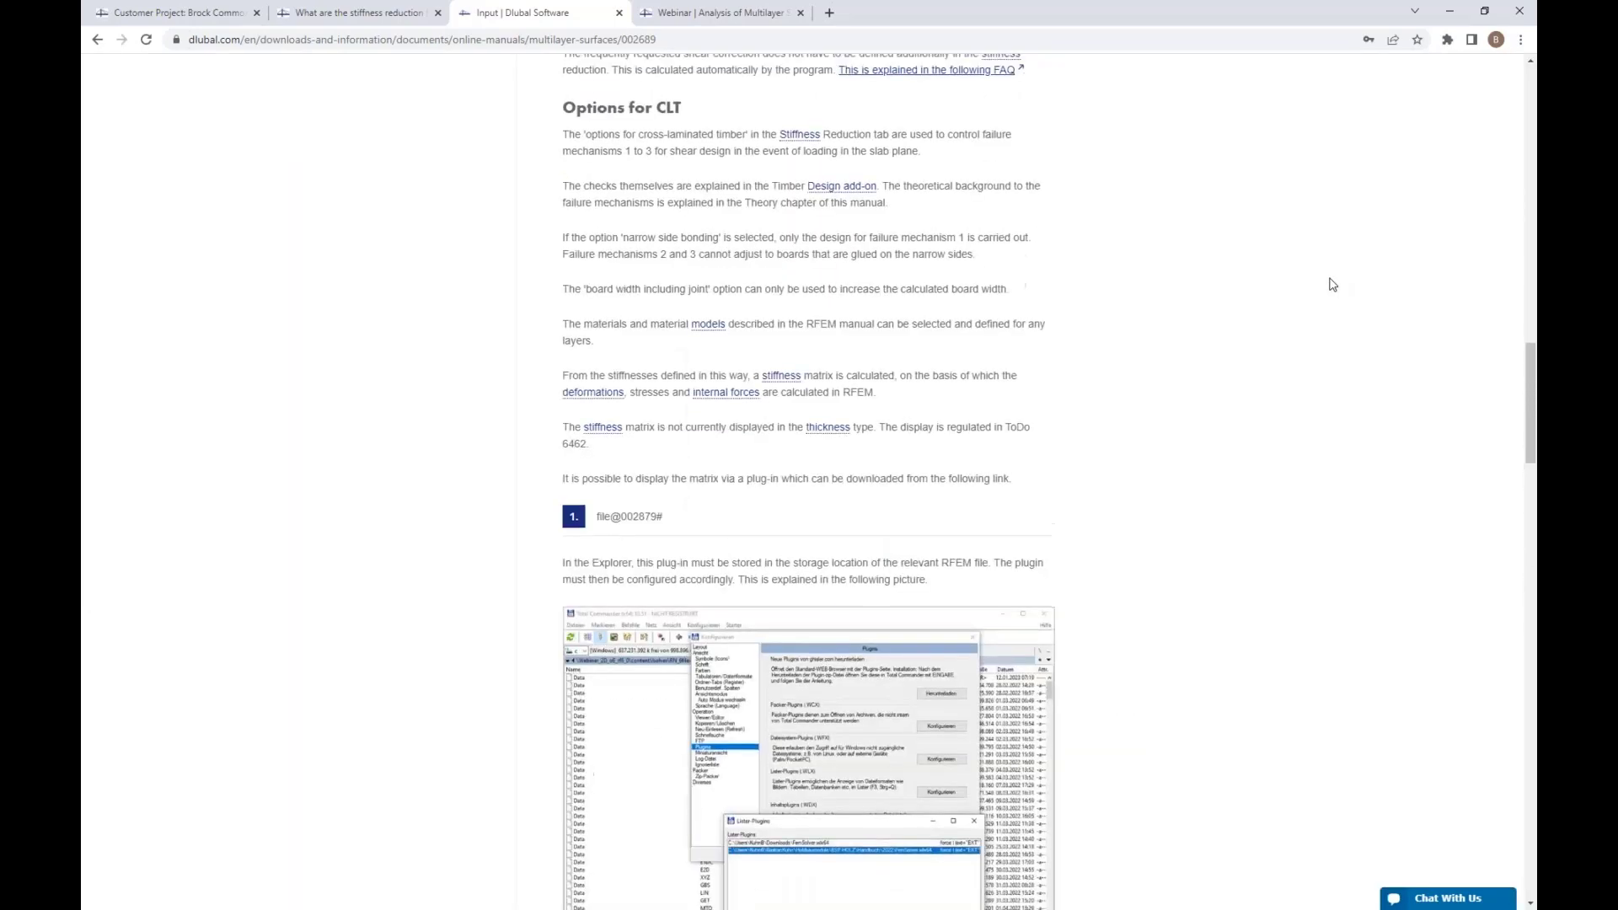
scroll(1332, 284, "up", 6)
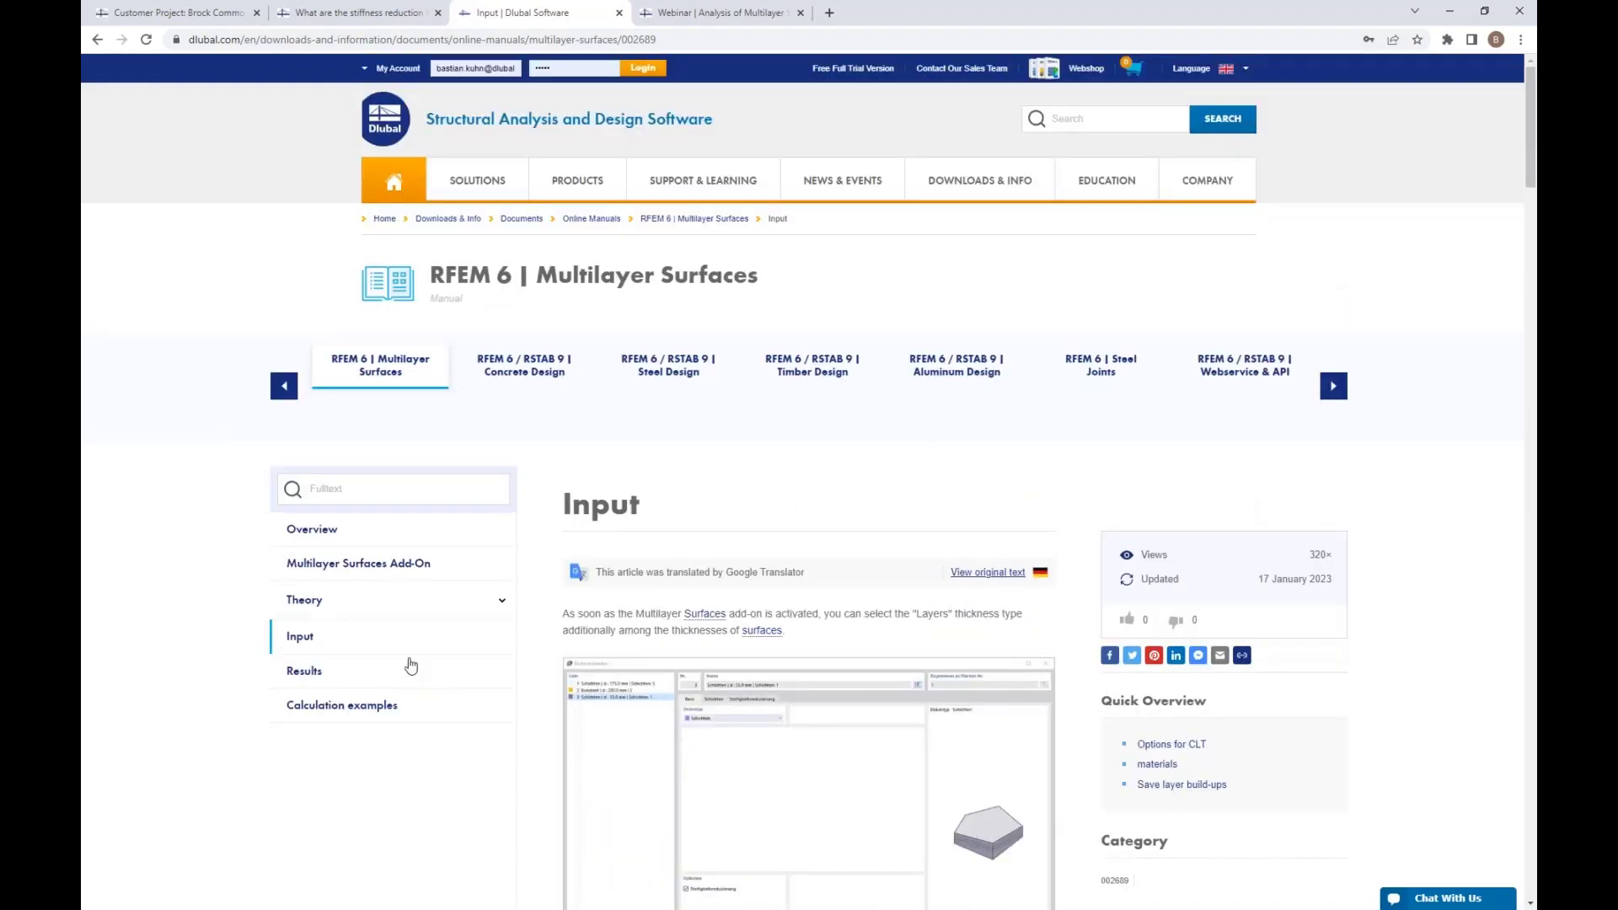
left_click(397, 602)
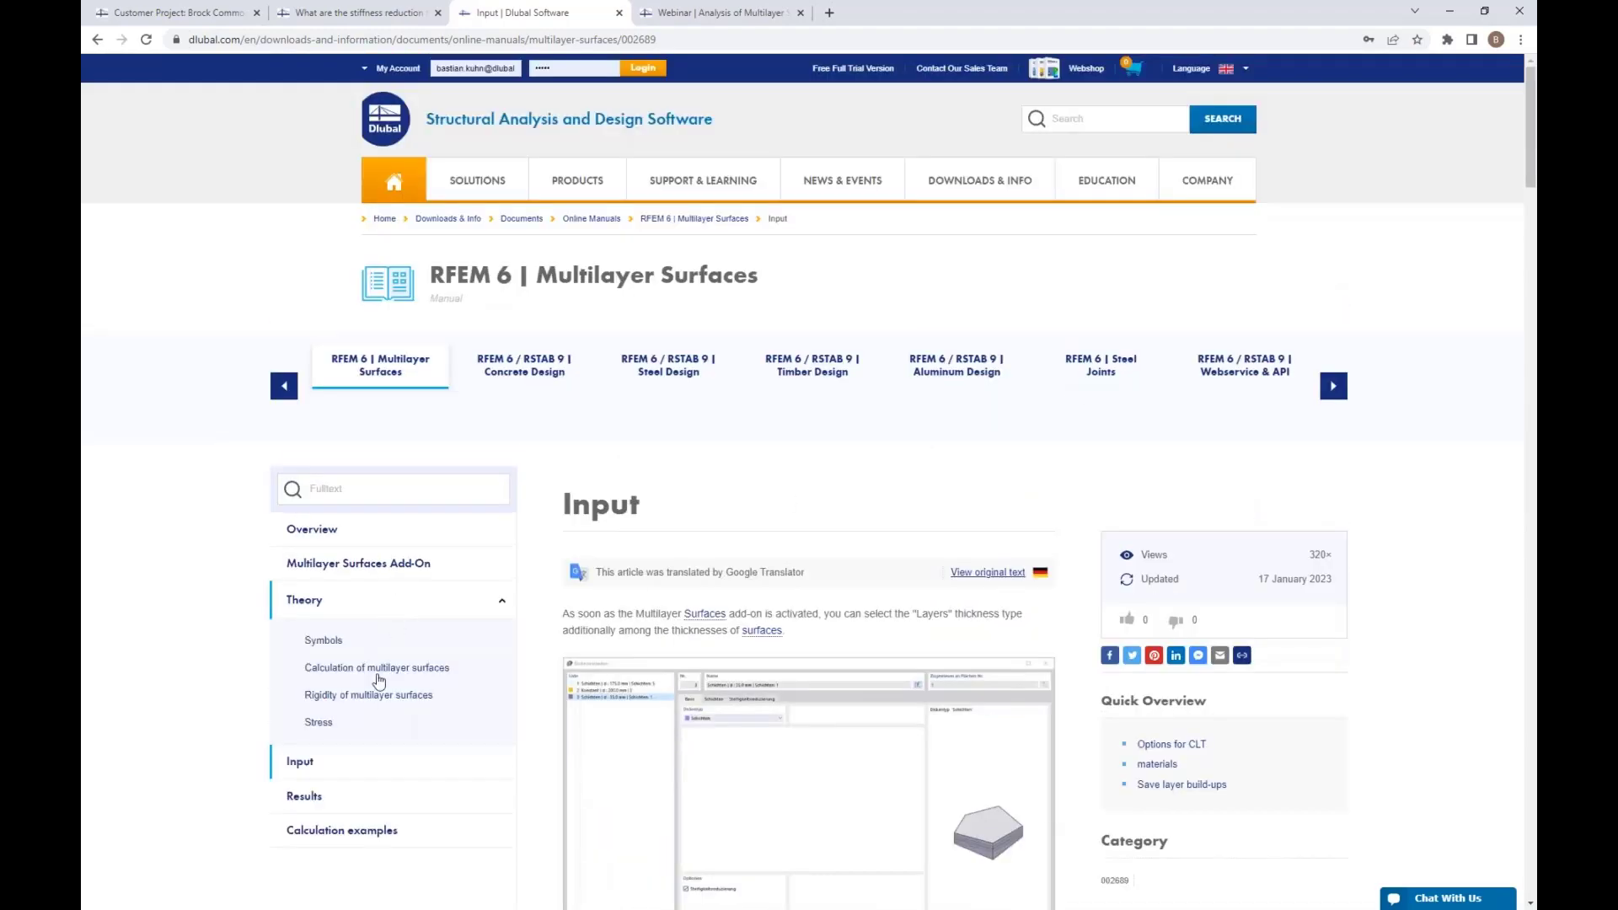
left_click(318, 723)
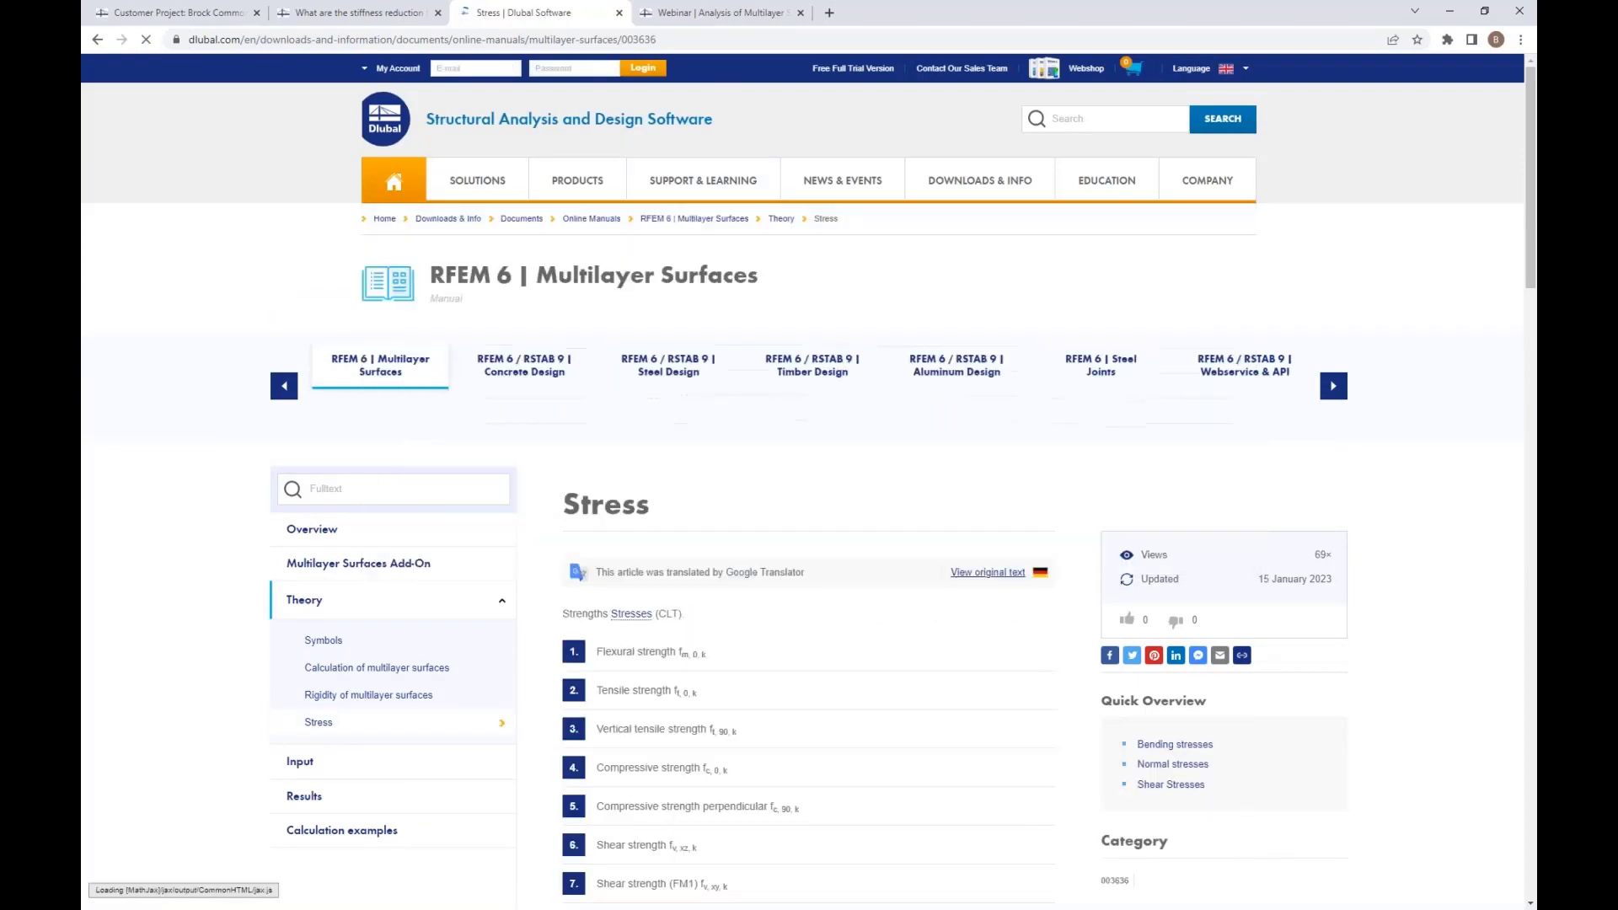
Check the multilayer surfaces webinar page, and open the Dlubal Online Training overview in place of the stiffness reduction FAQ
left_click(748, 14)
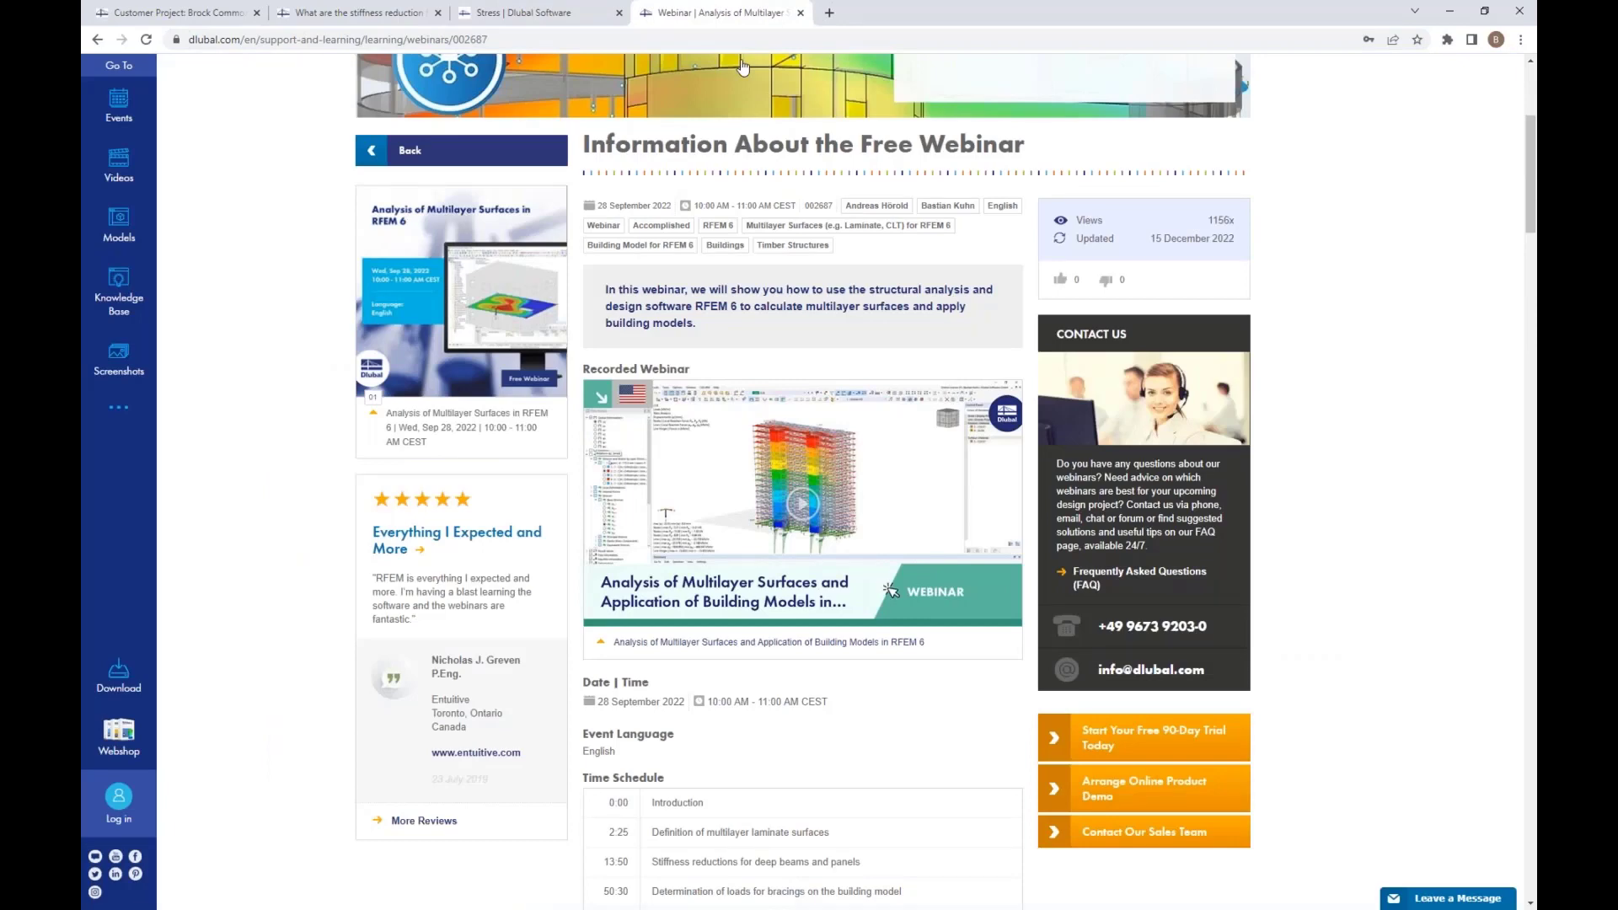
left_click(376, 12)
scroll(851, 202, "up", 3)
mouse_move(853, 187)
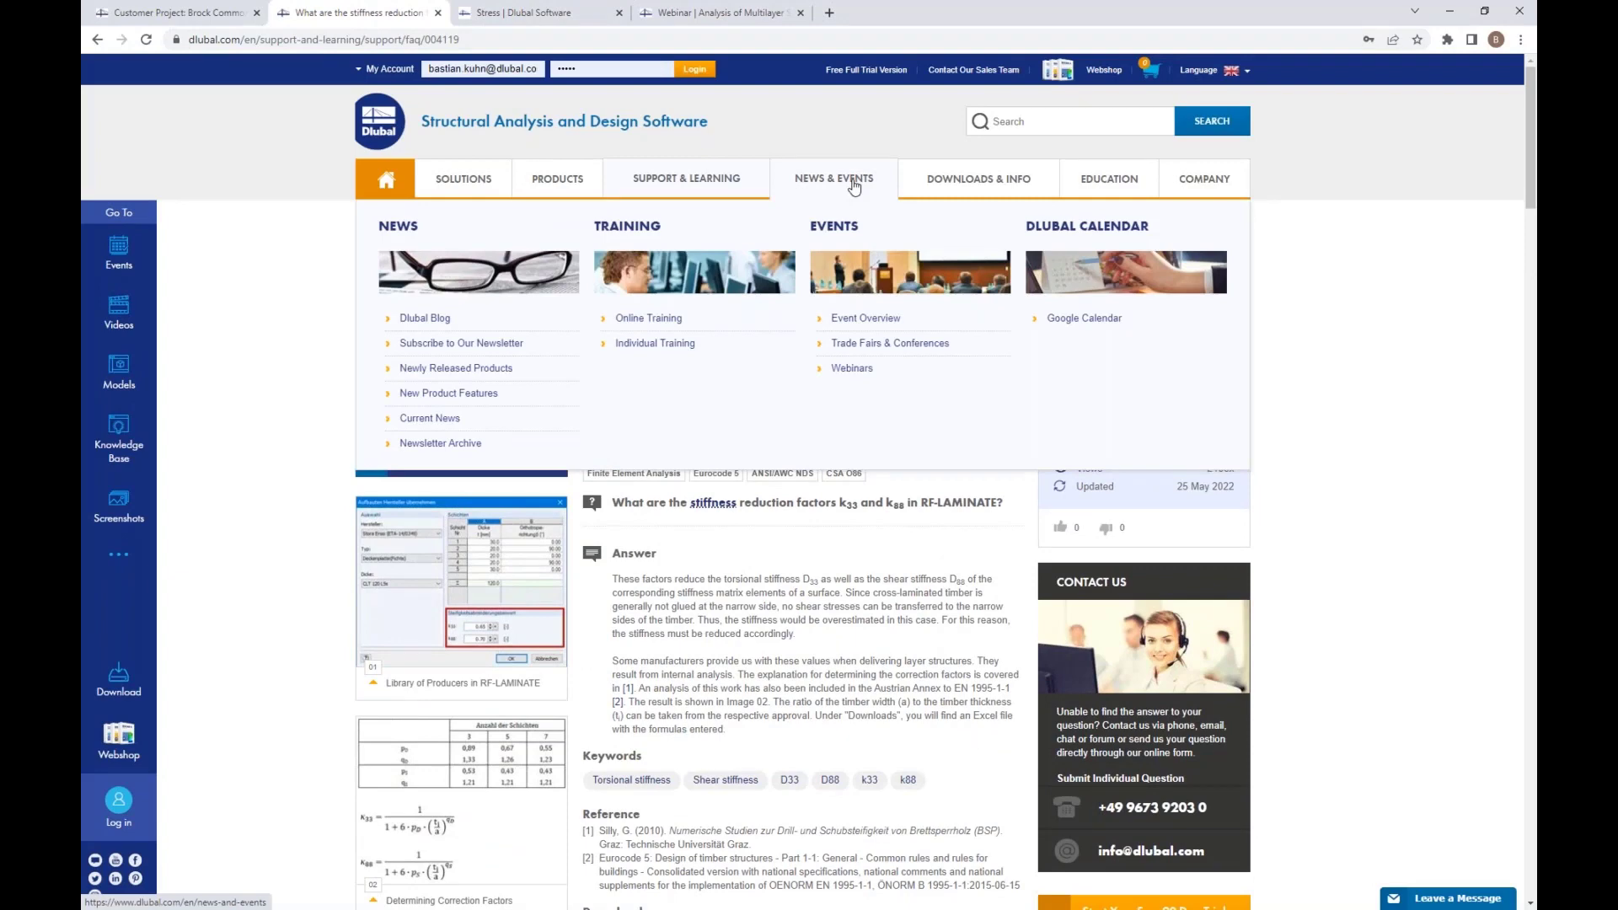
left_click(646, 319)
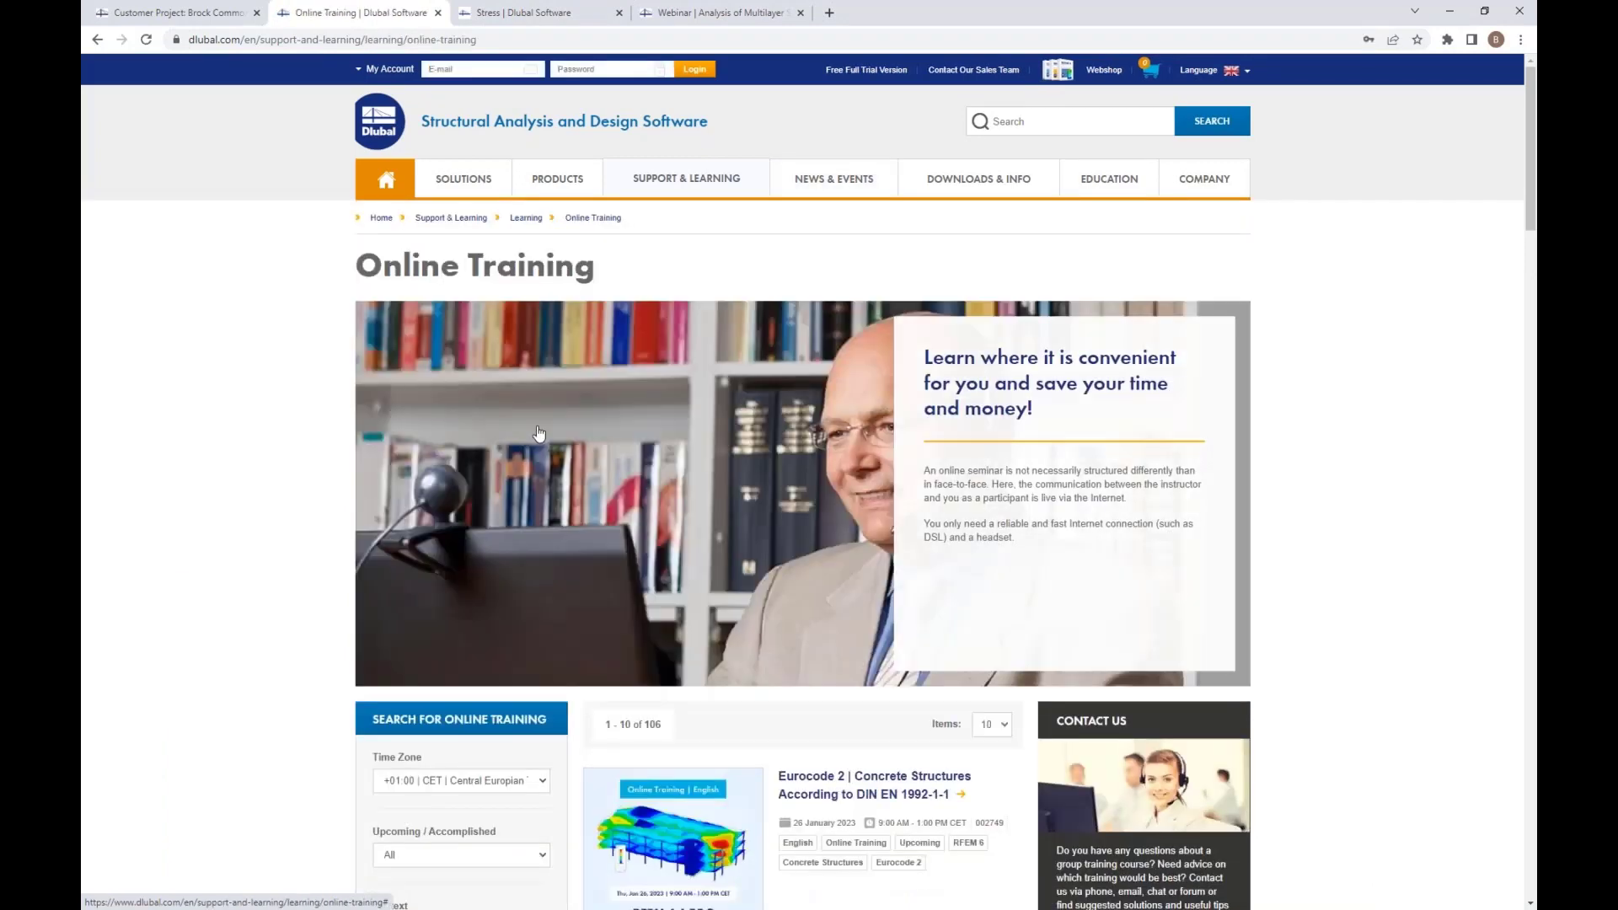
Search the online trainings for the training type Eurocode 5 and view the matching courses
scroll(539, 433, "down", 1)
scroll(540, 433, "down", 5)
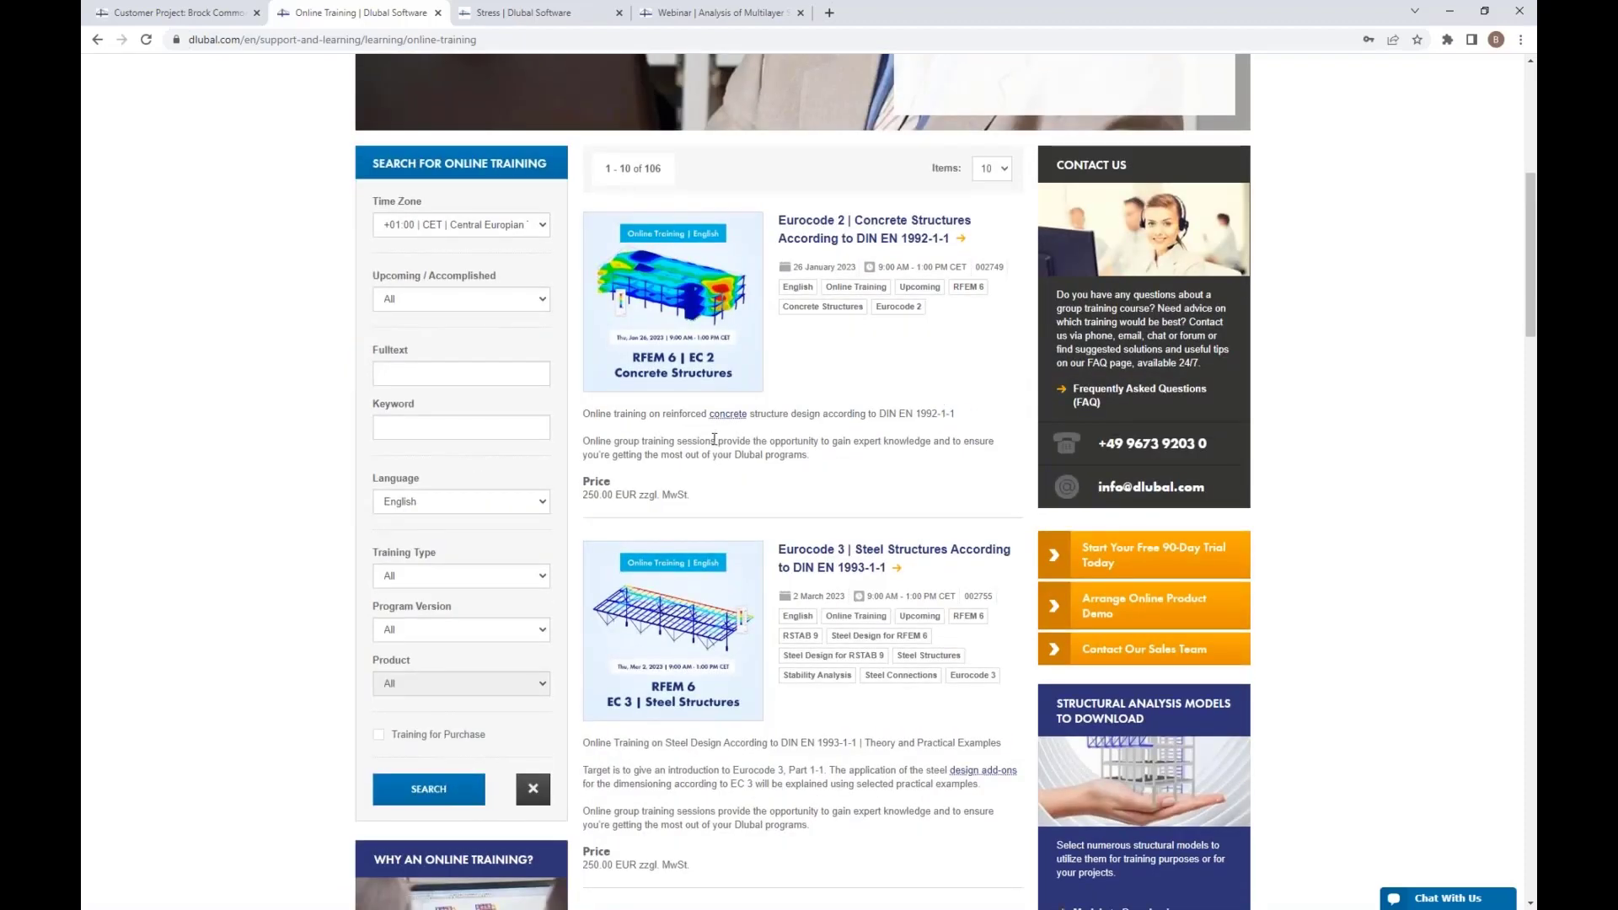
scroll(715, 439, "down", 2)
left_click(505, 426)
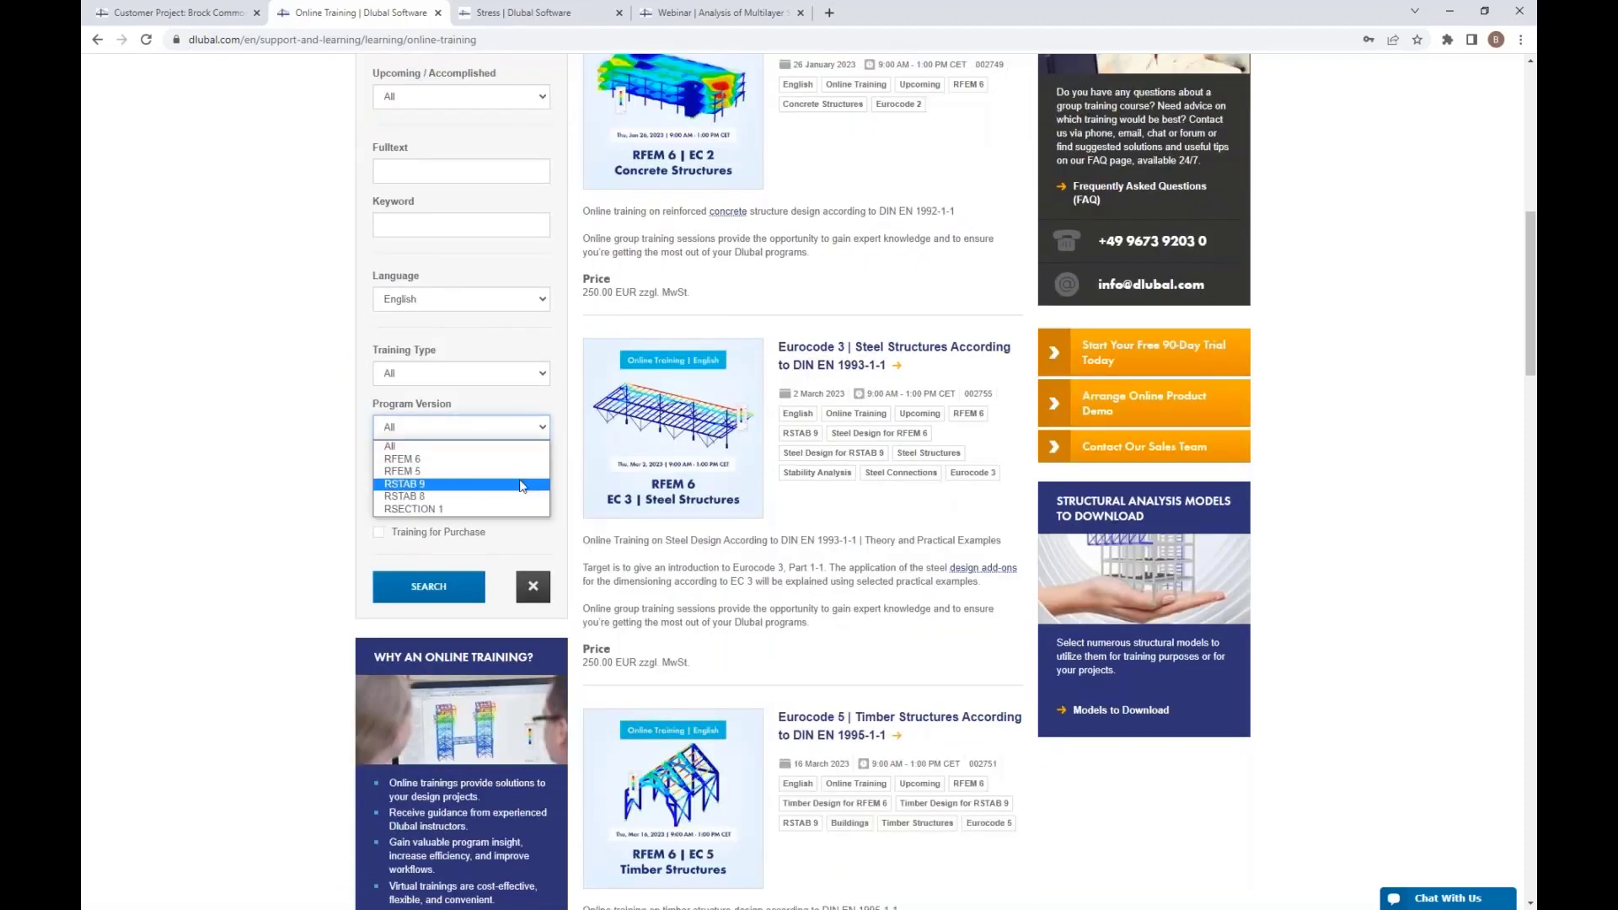
left_click(512, 373)
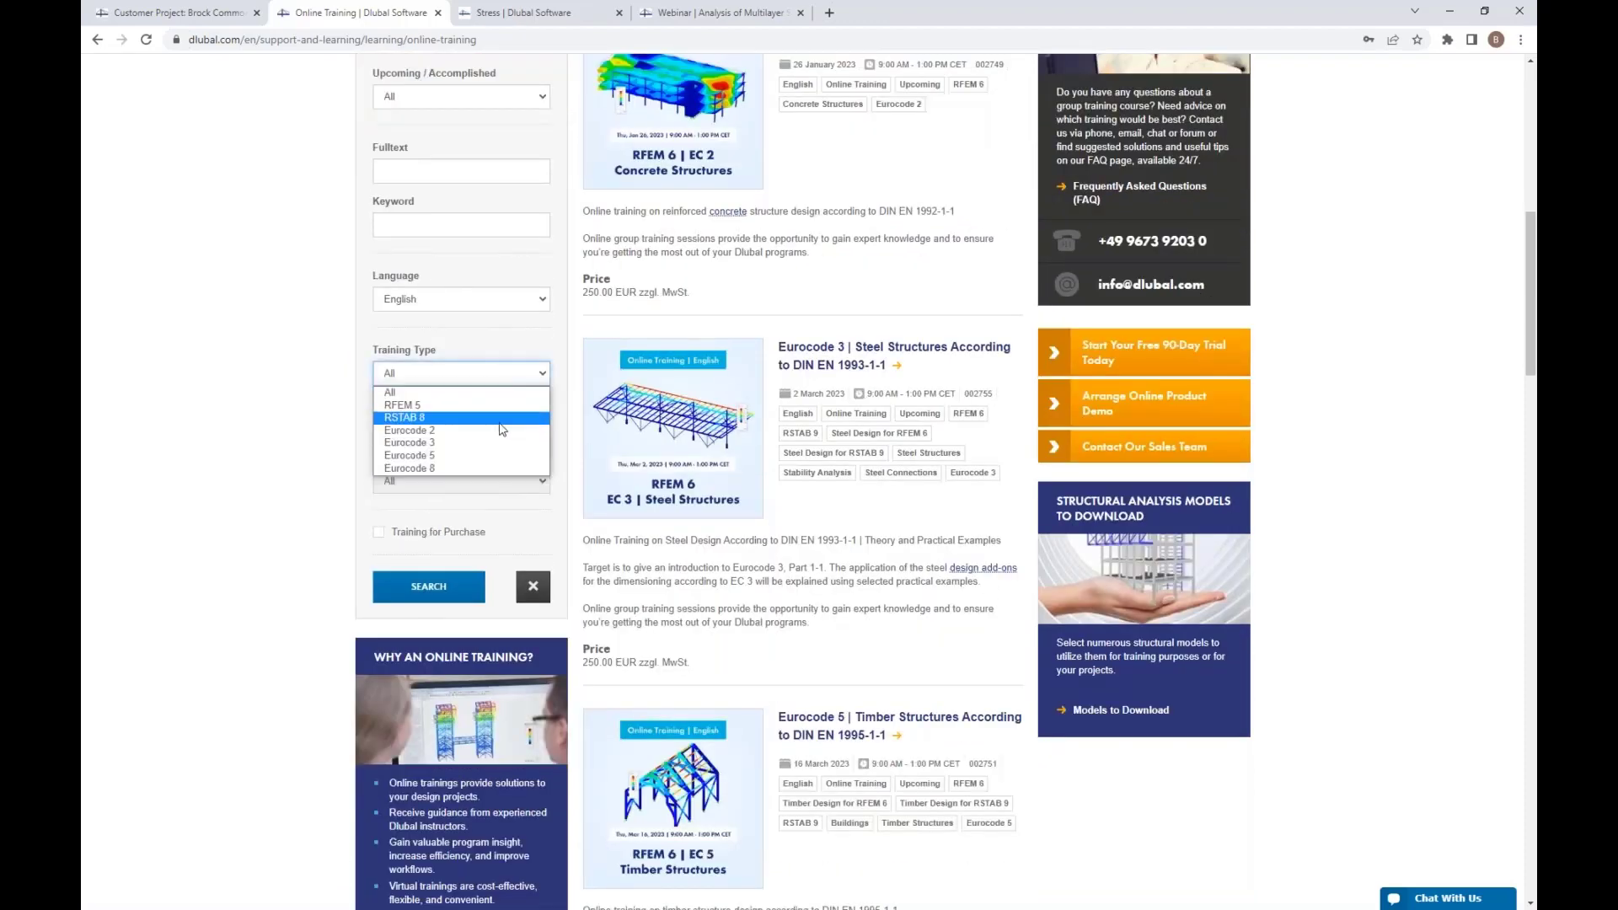
left_click(498, 455)
left_click(438, 587)
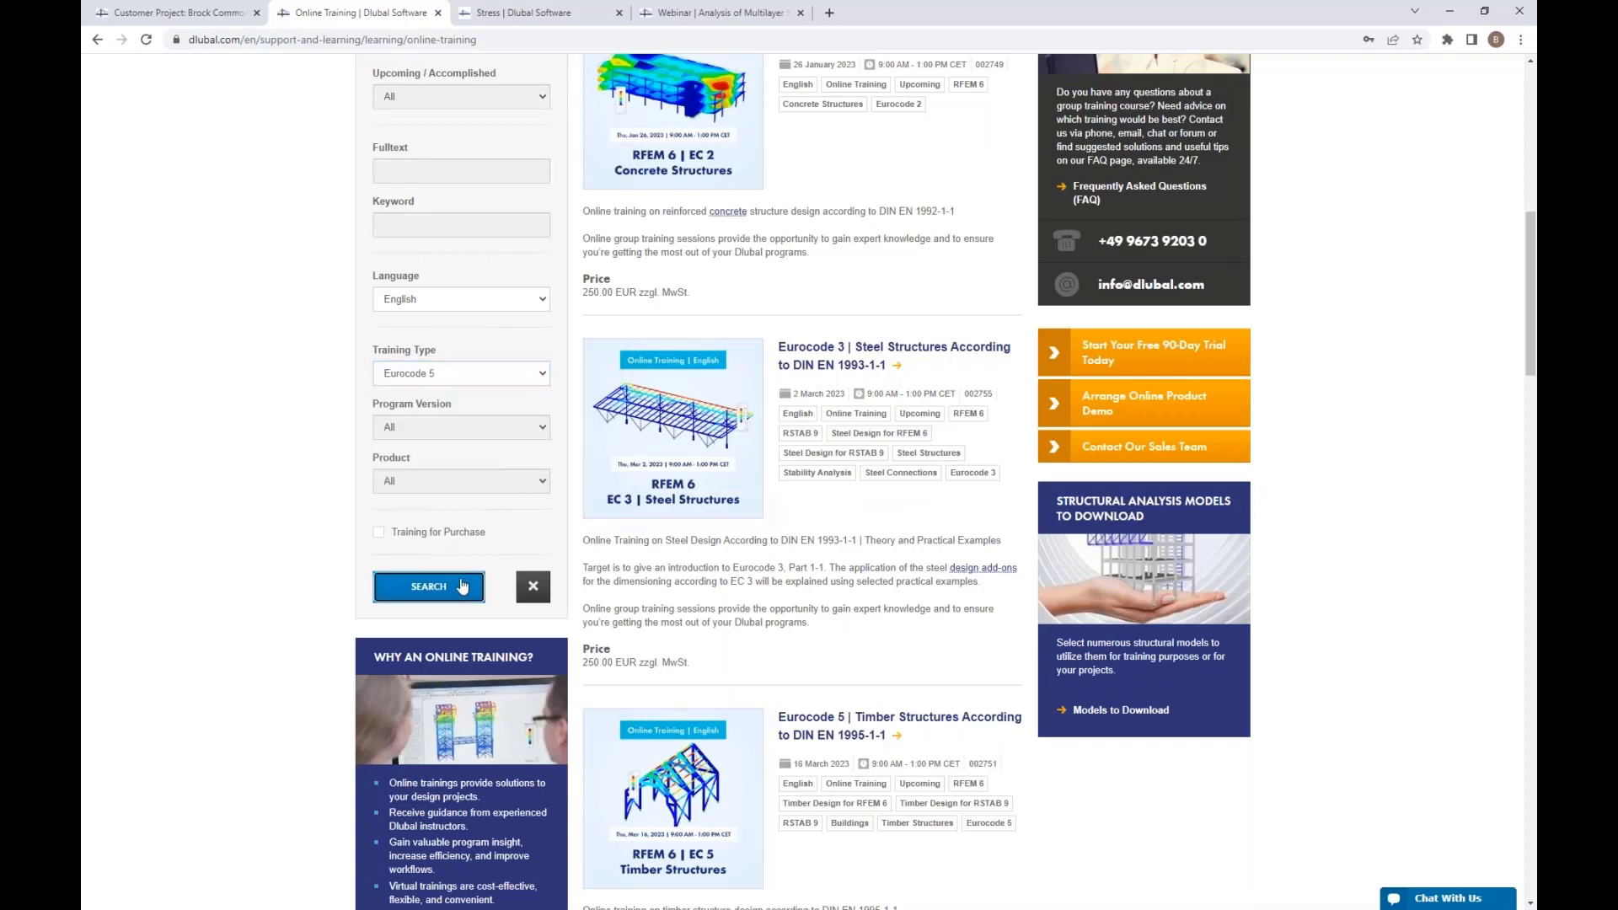
scroll(780, 504, "down", 4)
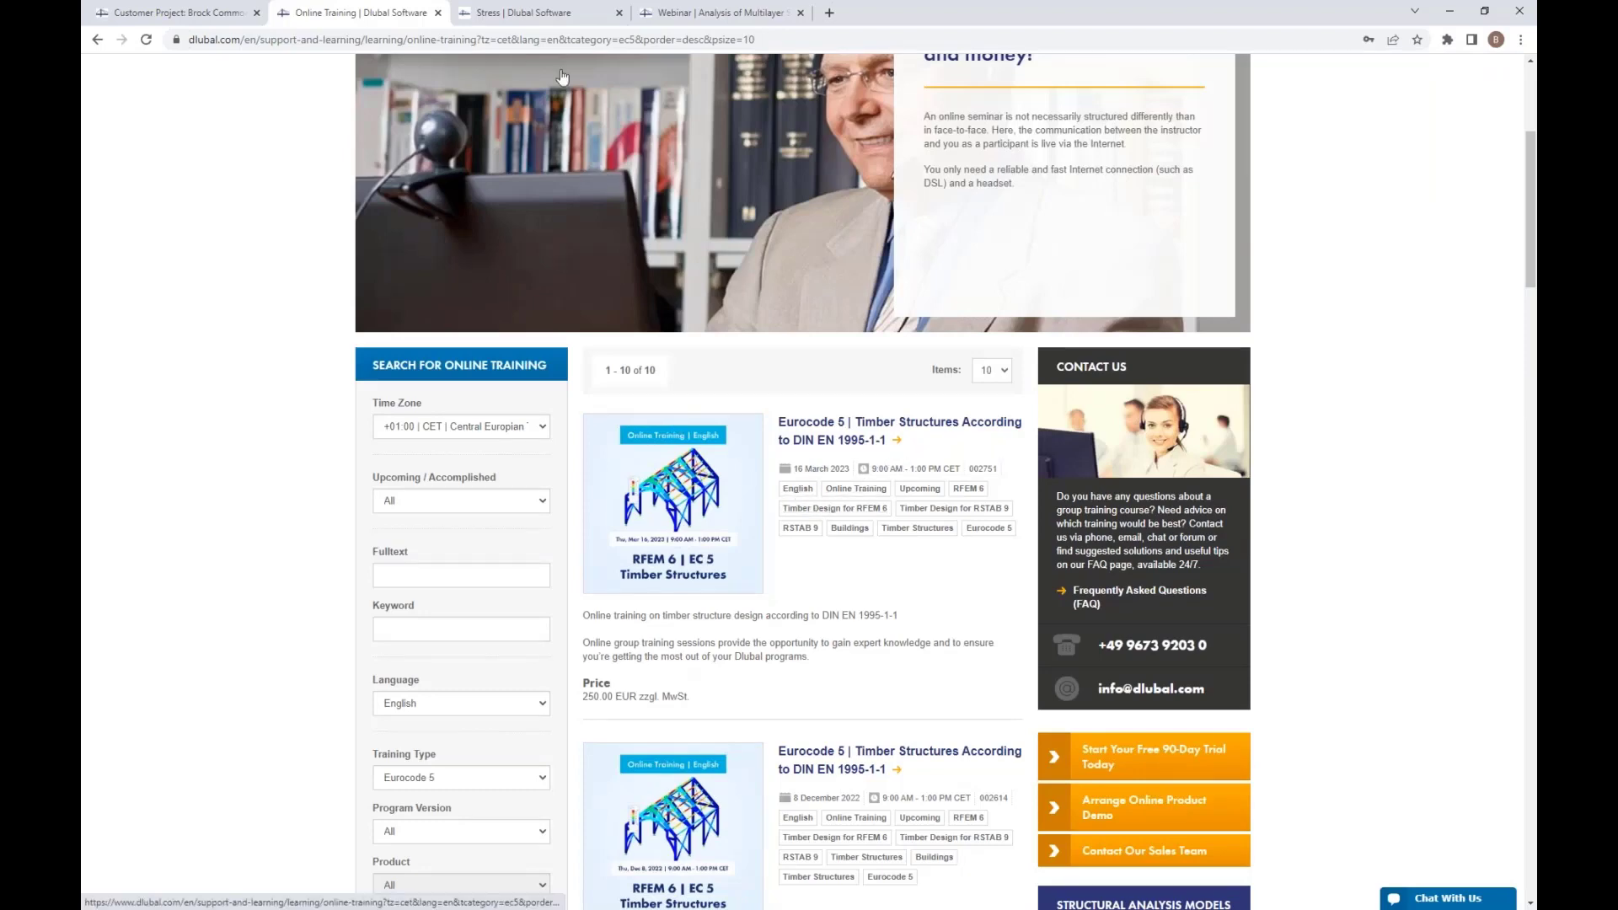
Revisit the webinar page on multilayer surfaces and the Brock Commons customer project page
left_click(685, 13)
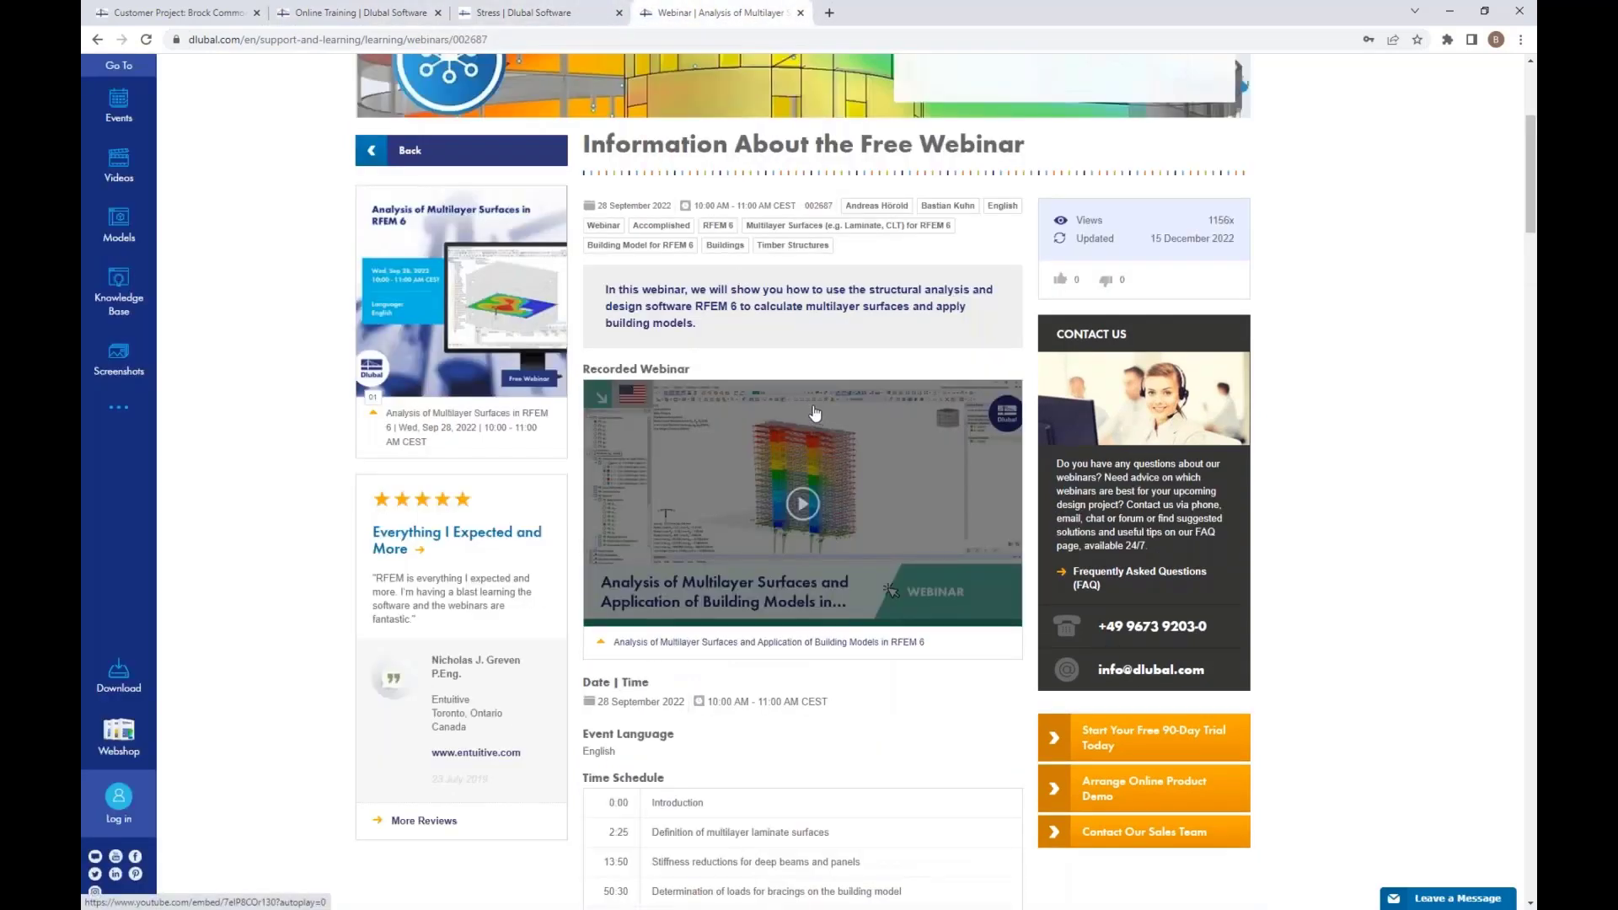
left_click(207, 13)
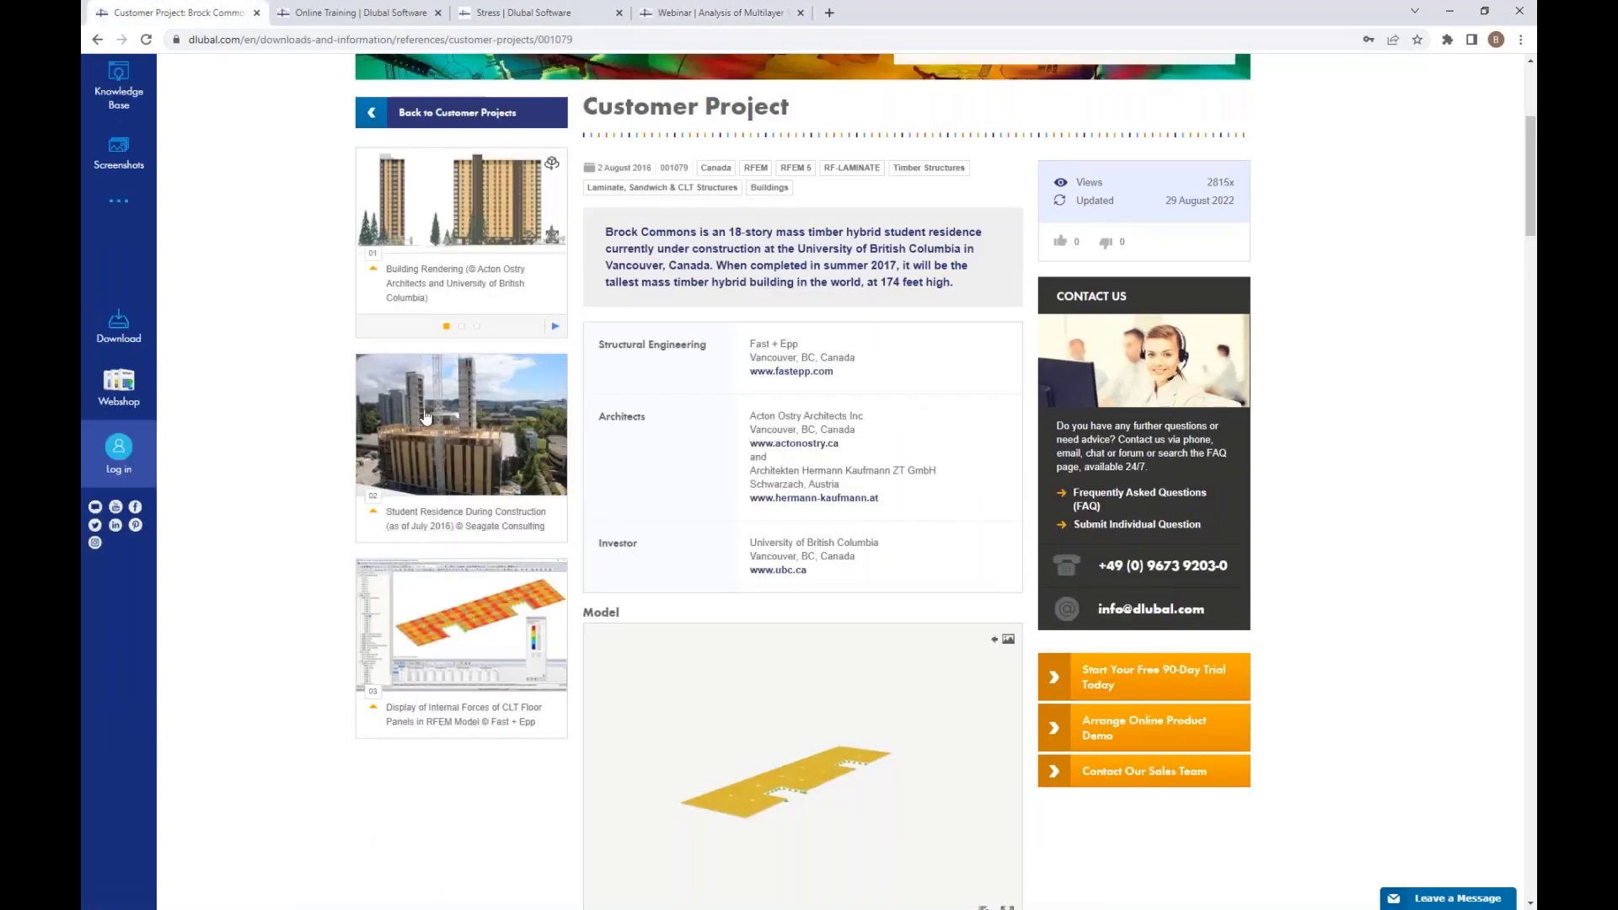
left_click(687, 13)
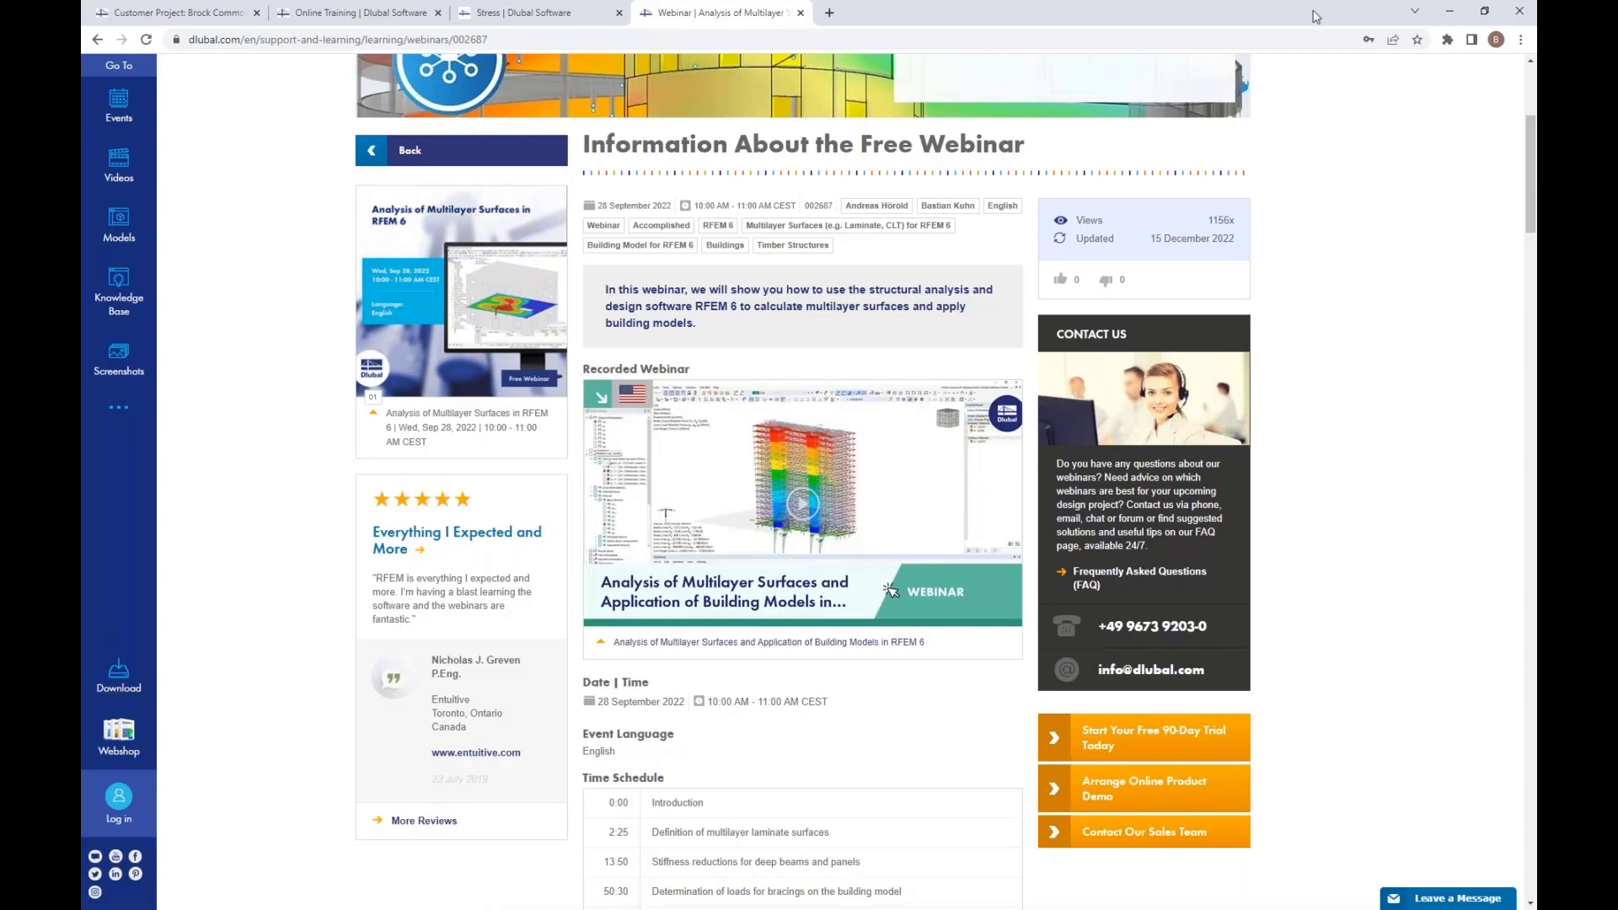
Switch to RFEM and display the surface loads of load case LC2 on the CLT plate
left_click(1450, 11)
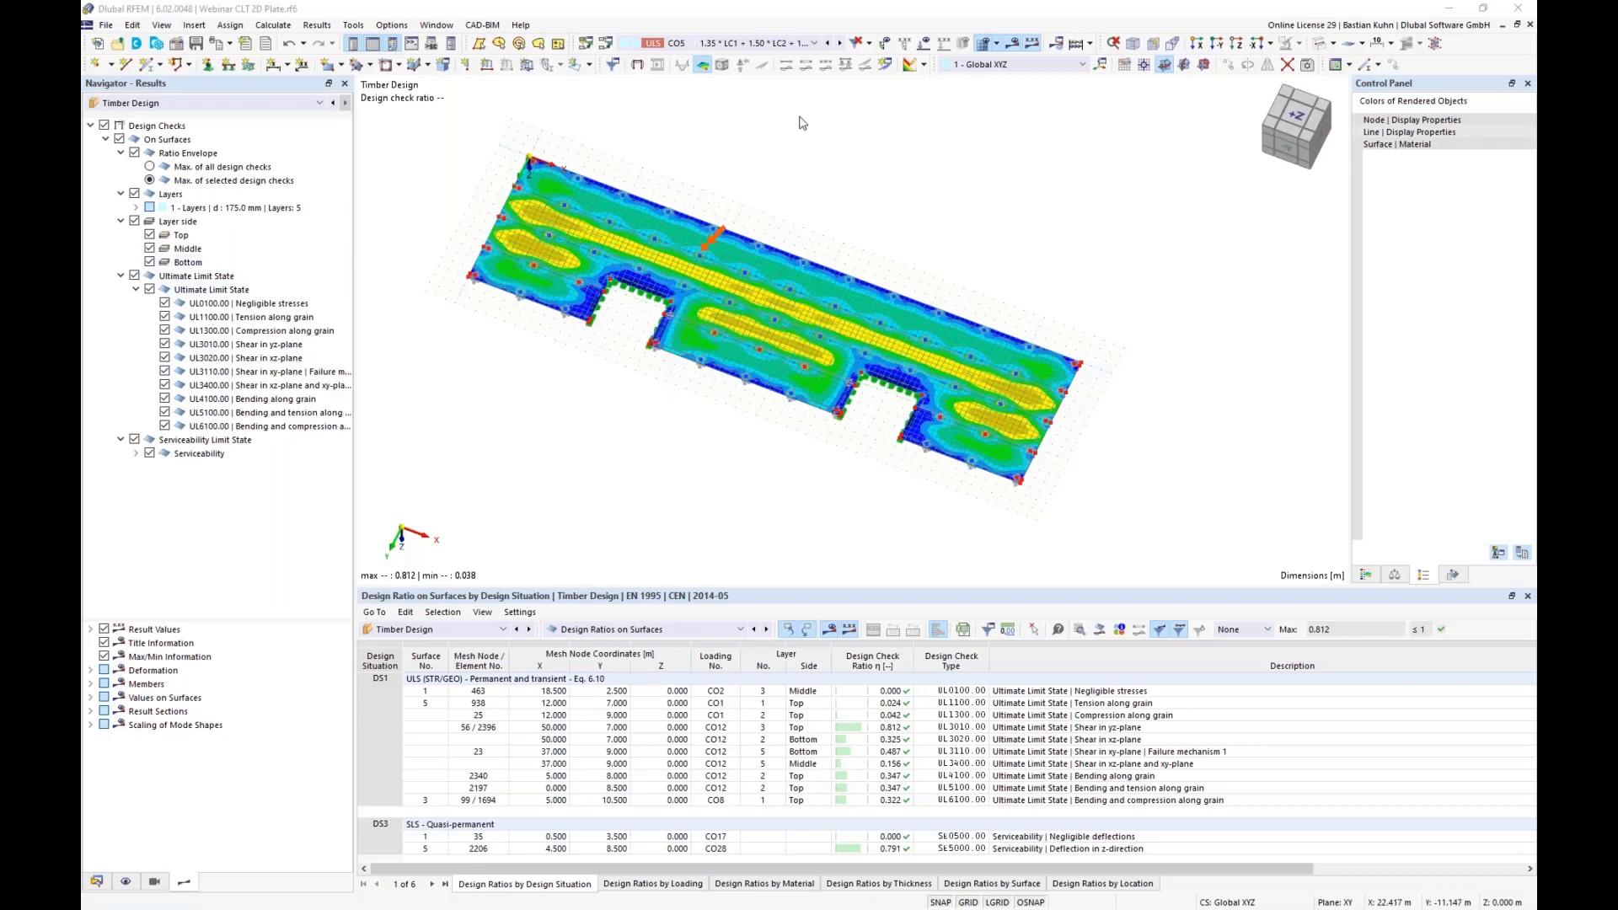
left_click(805, 46)
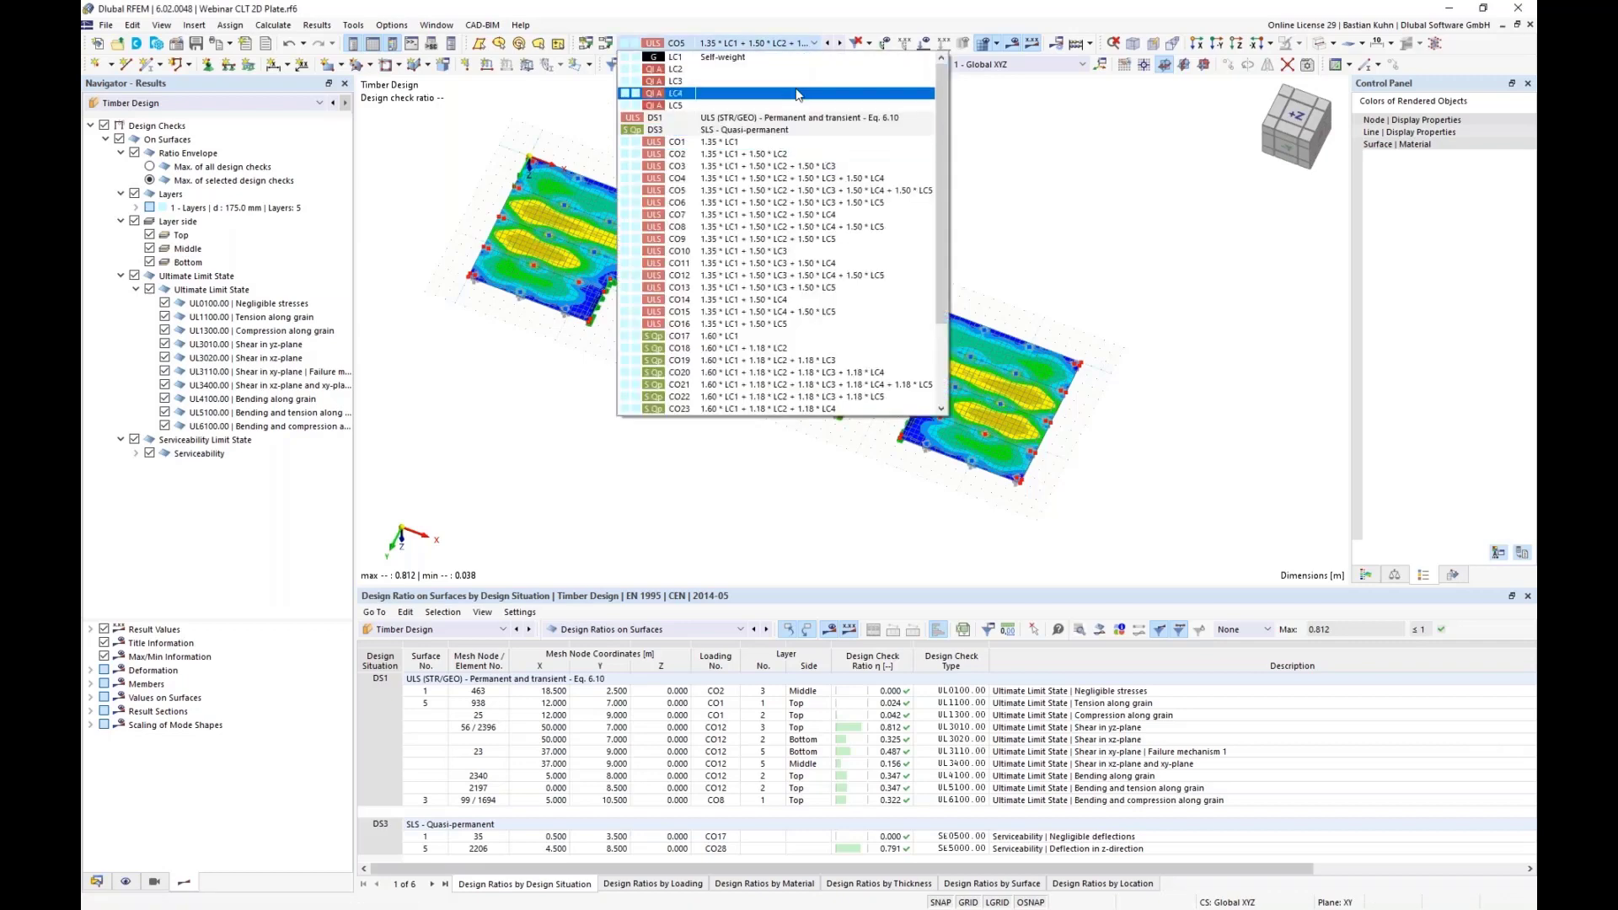
left_click(782, 187)
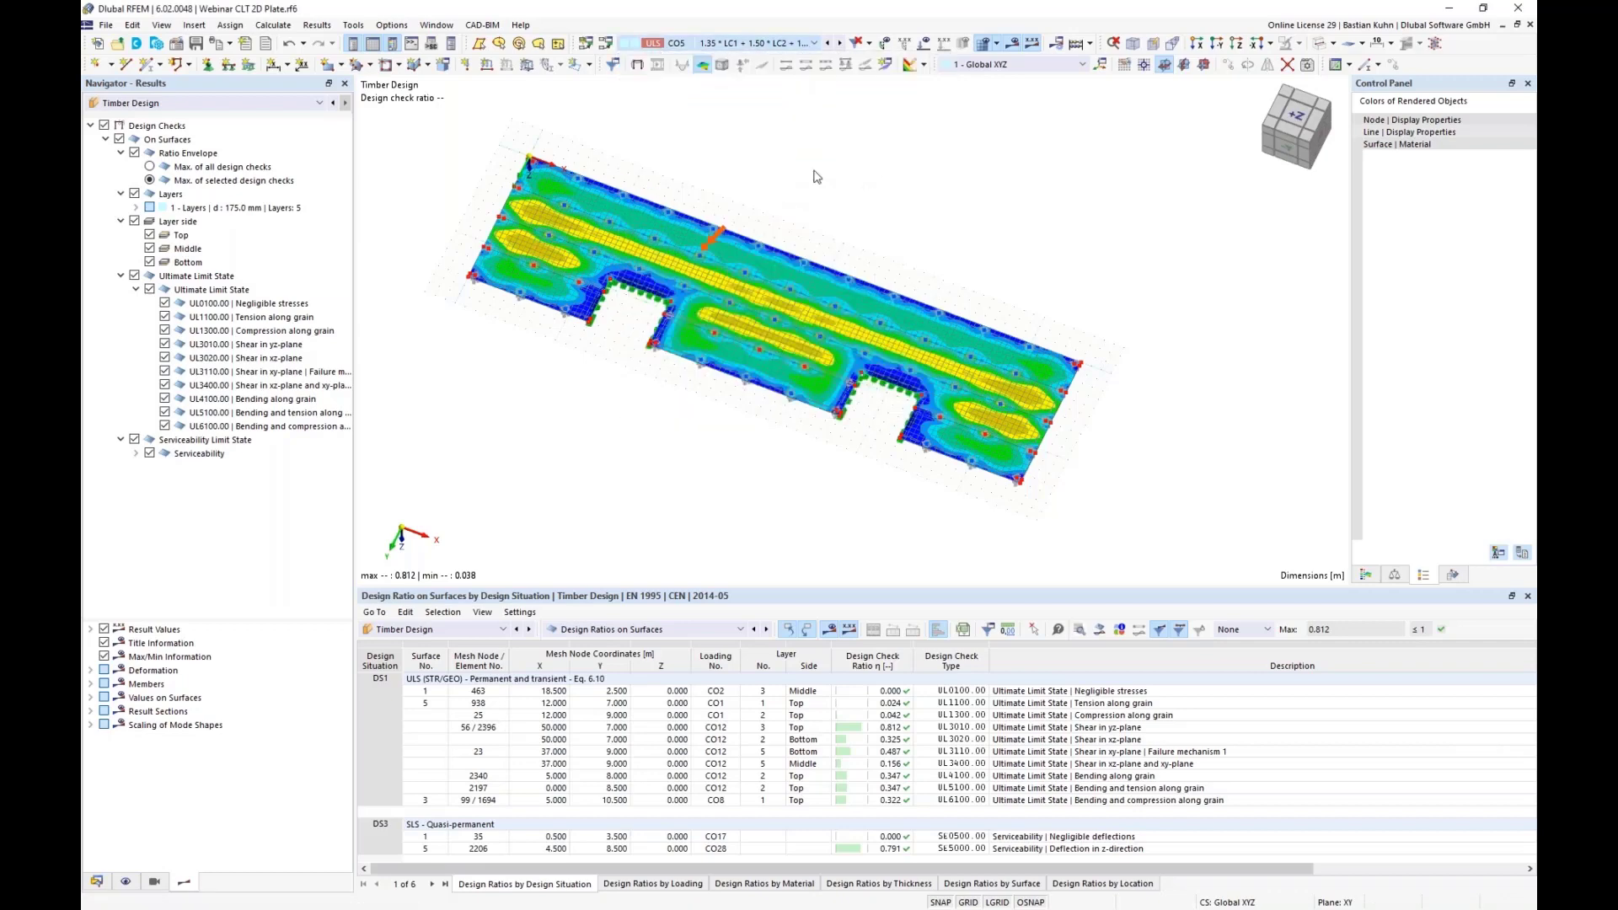
left_click(927, 42)
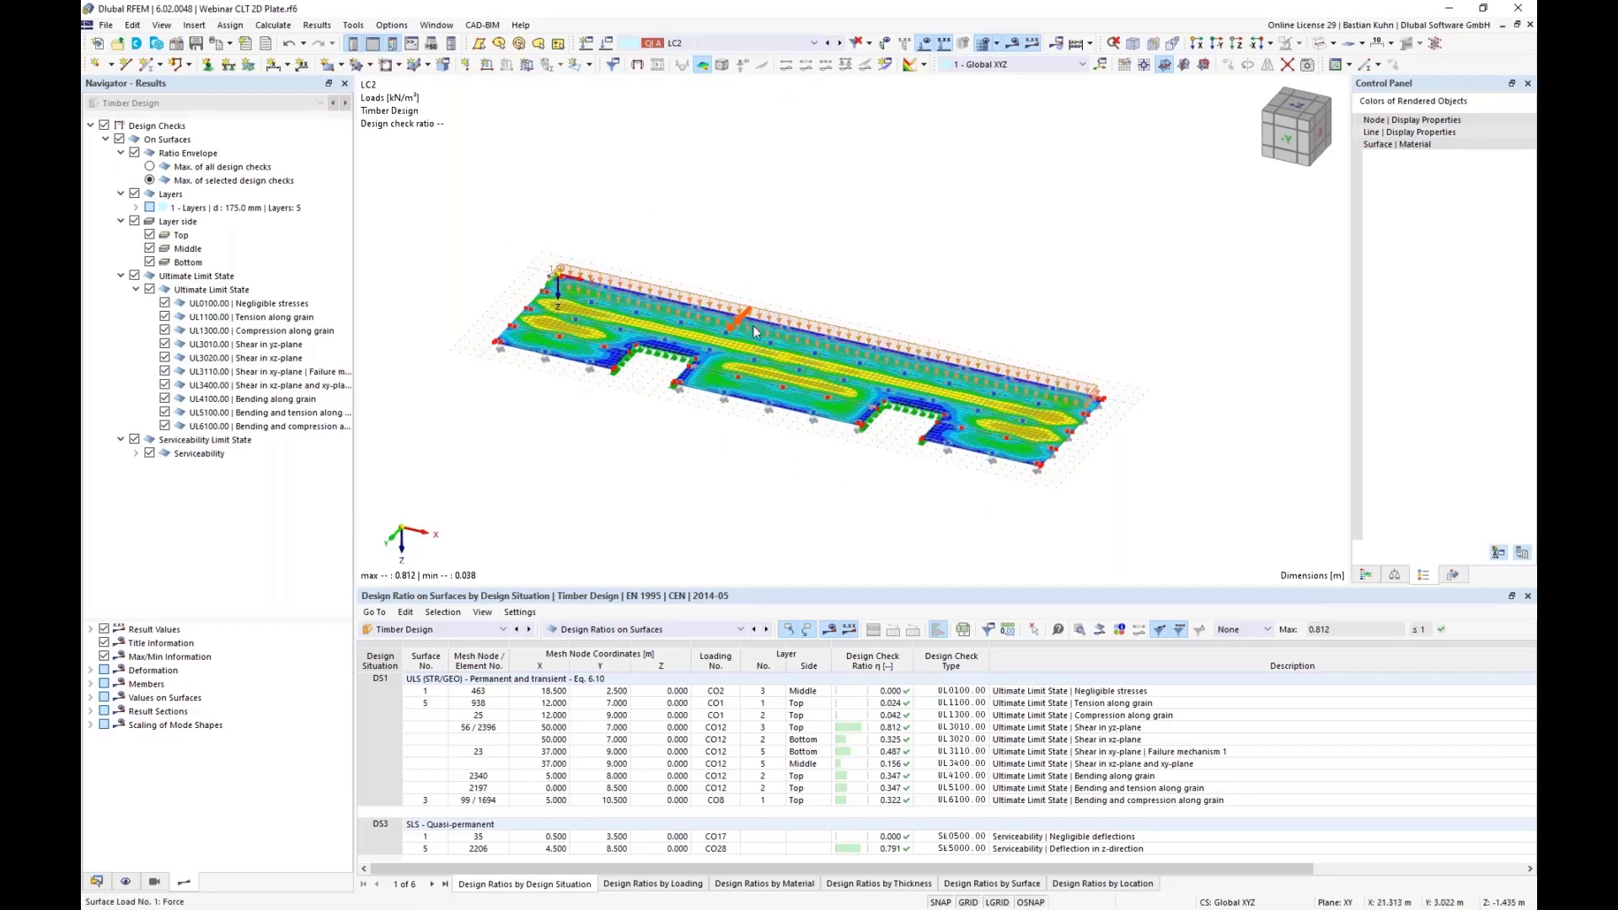
mouse_move(753, 331)
scroll(763, 328, "up", 3)
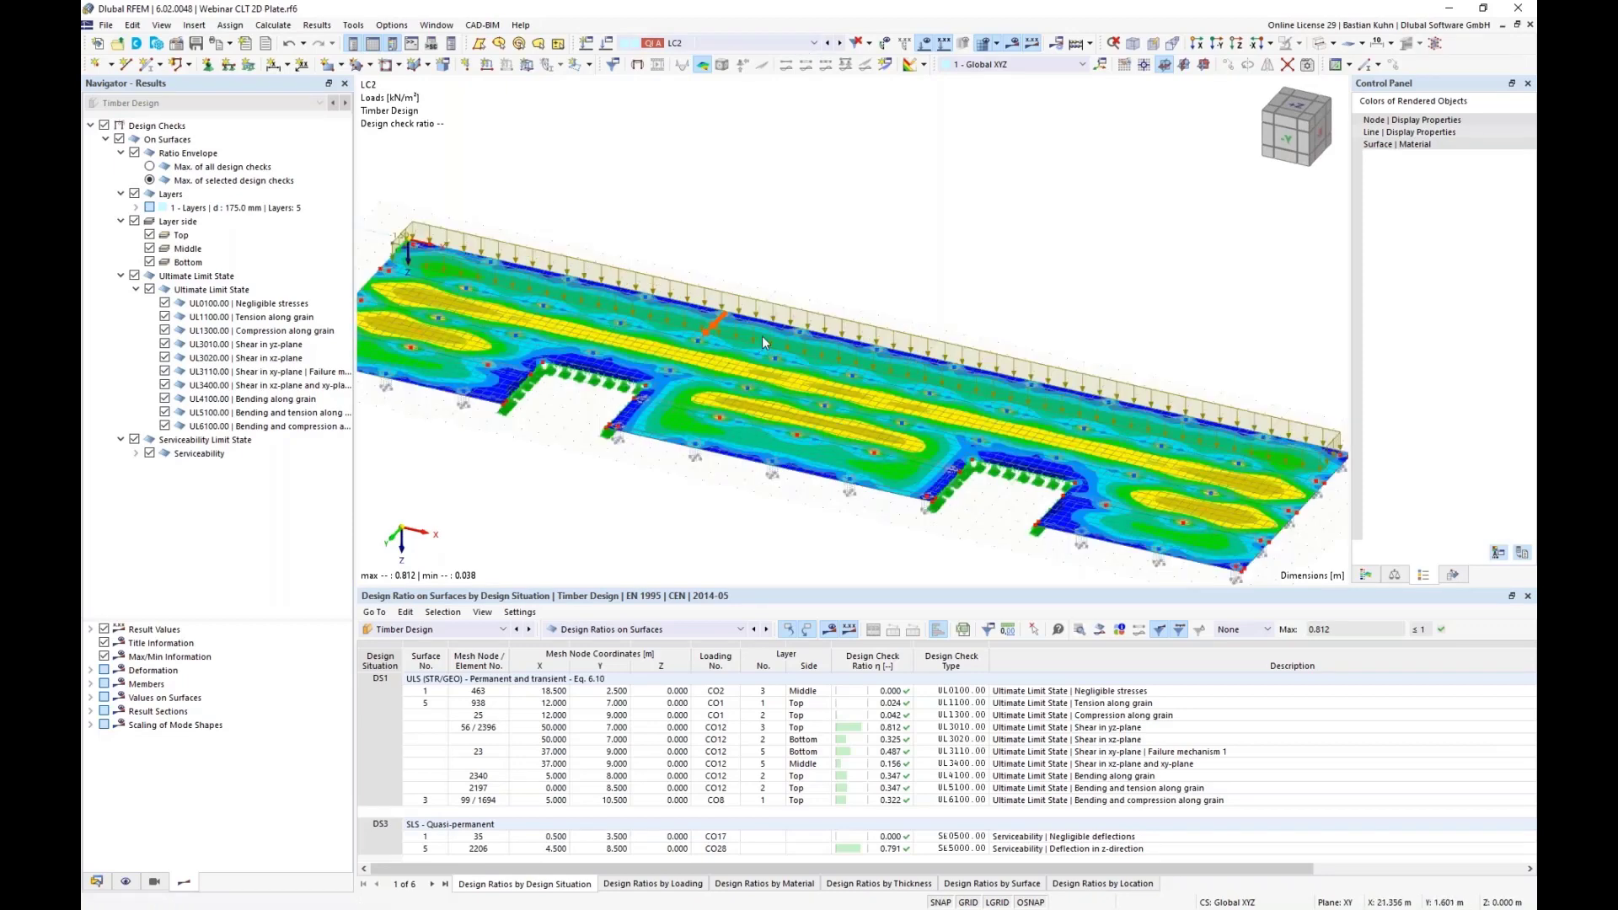
Step through the load cases after LC2 up to LC5 to view their loads on the plate
left_click(840, 43)
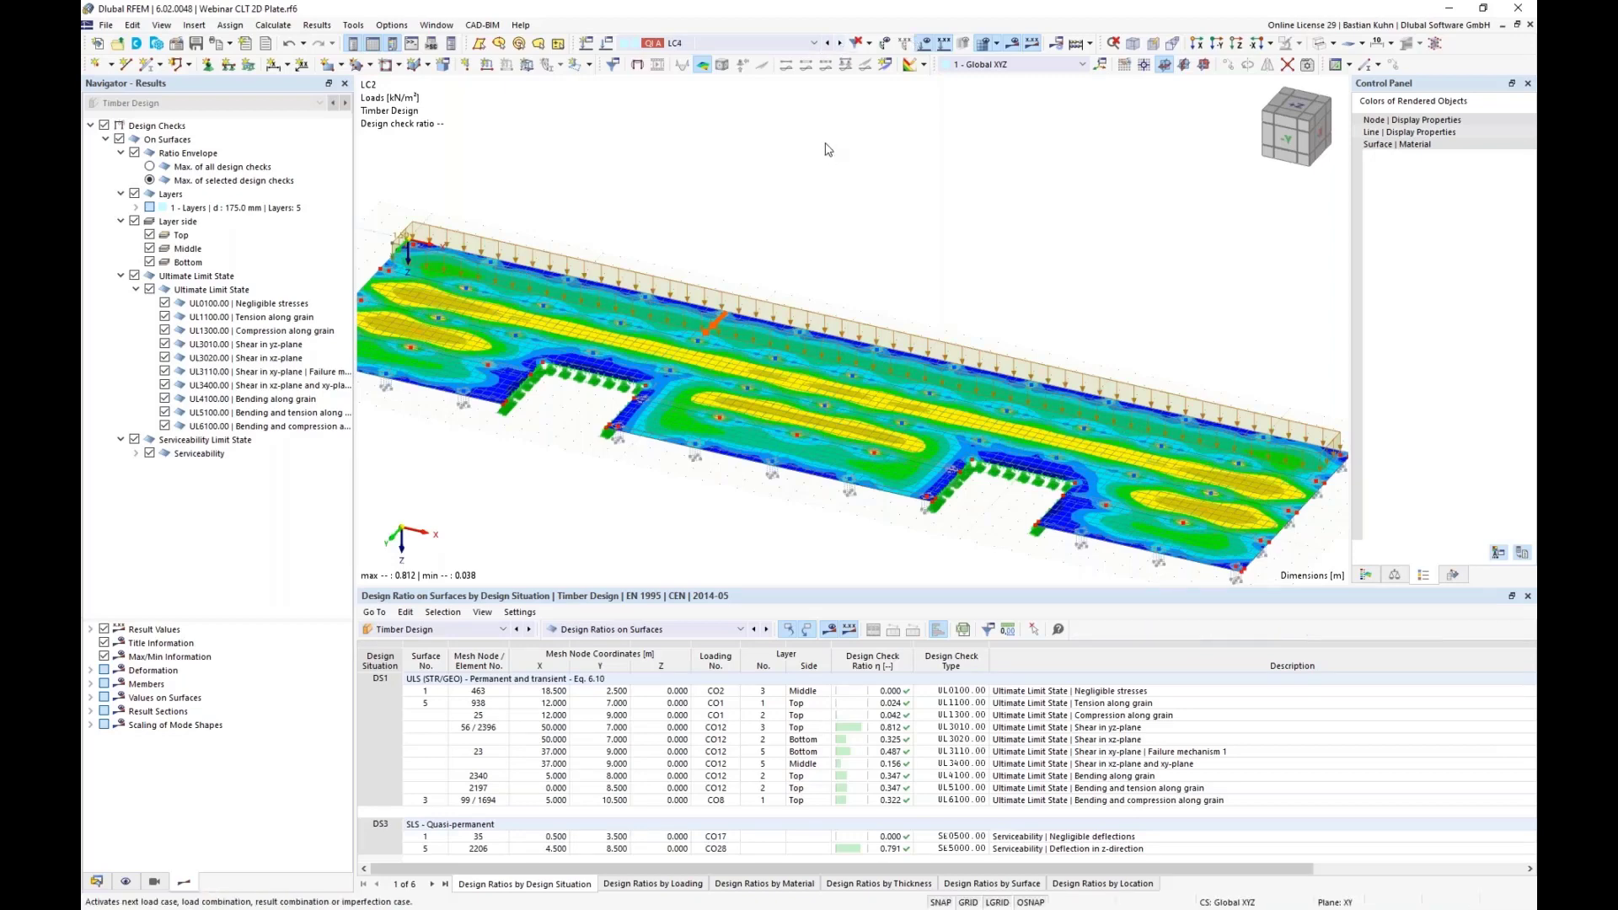
scroll(826, 144, "down", 1)
left_click(840, 44)
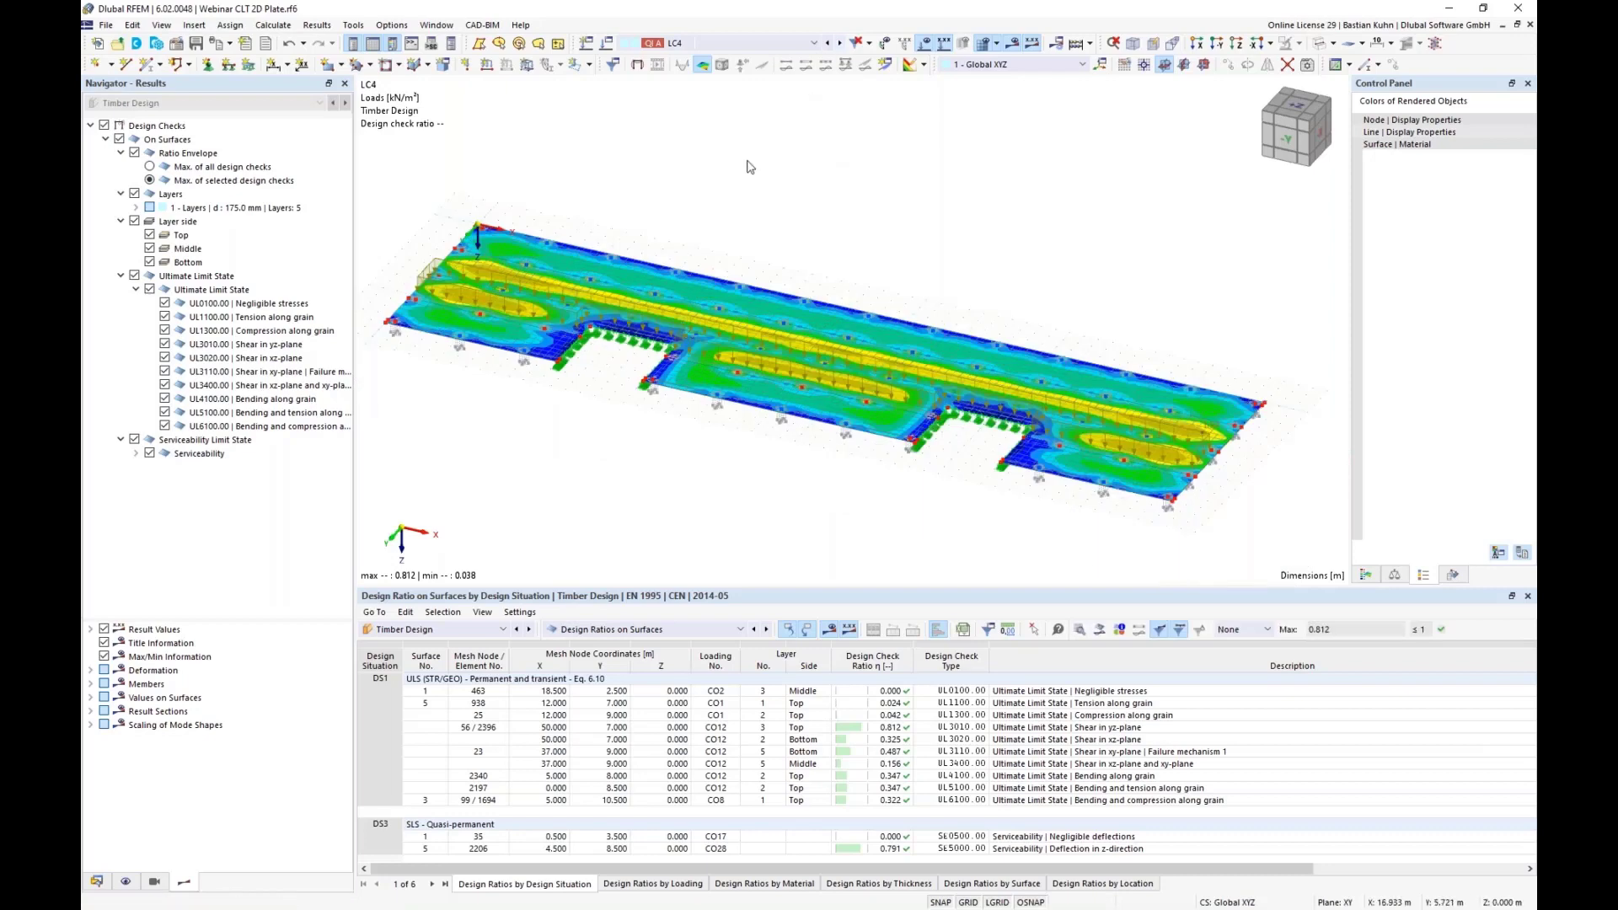
left_click(830, 44)
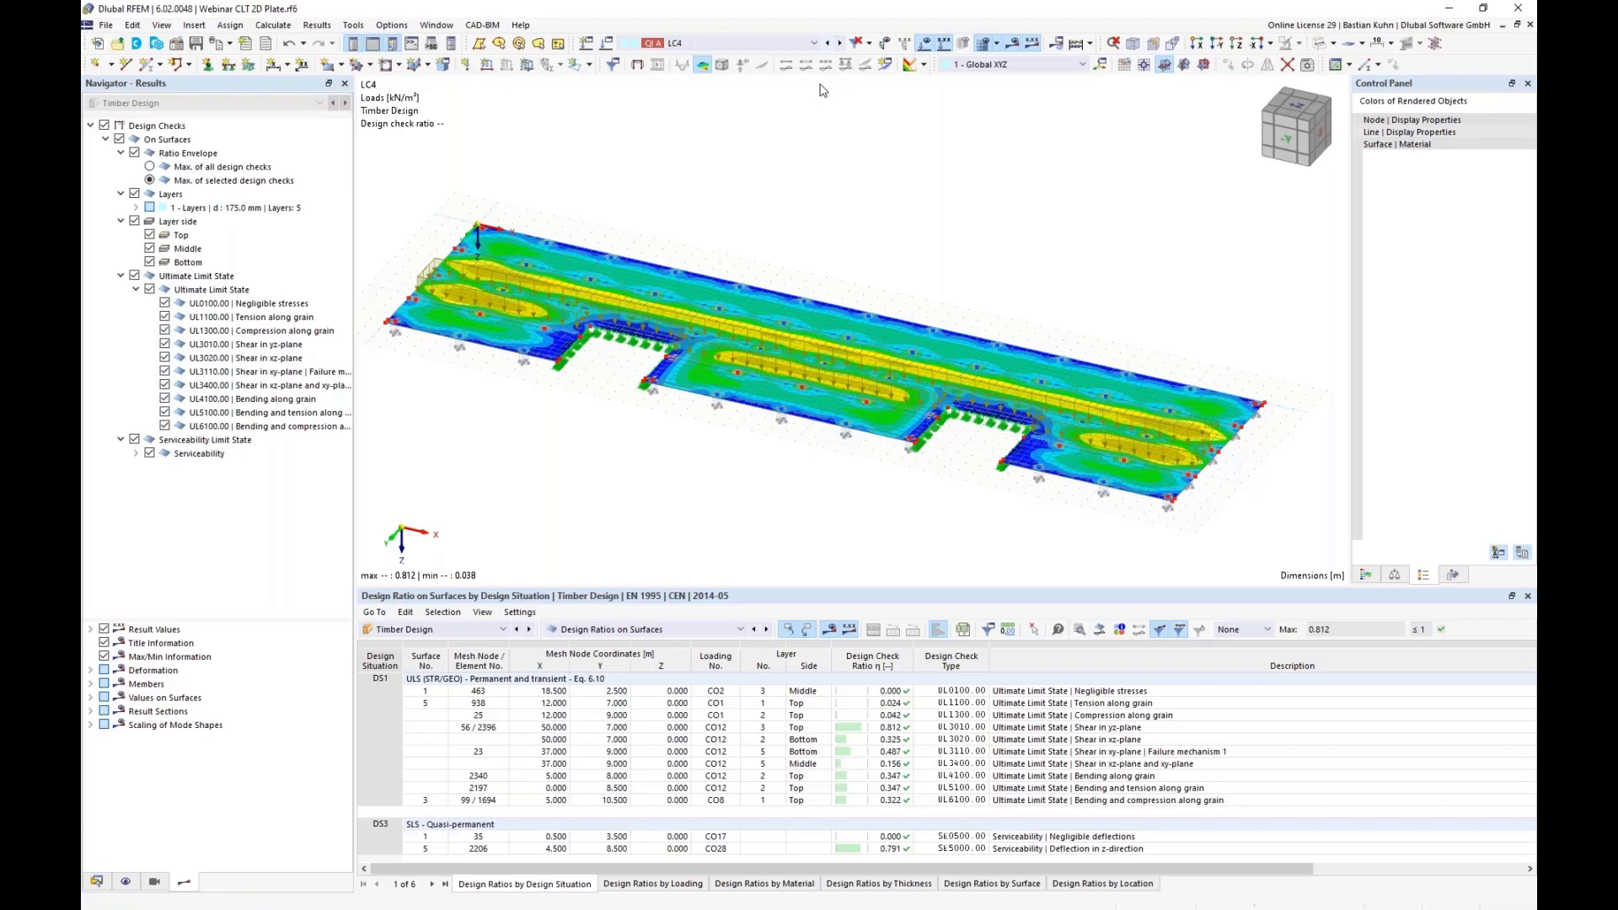
left_click(840, 43)
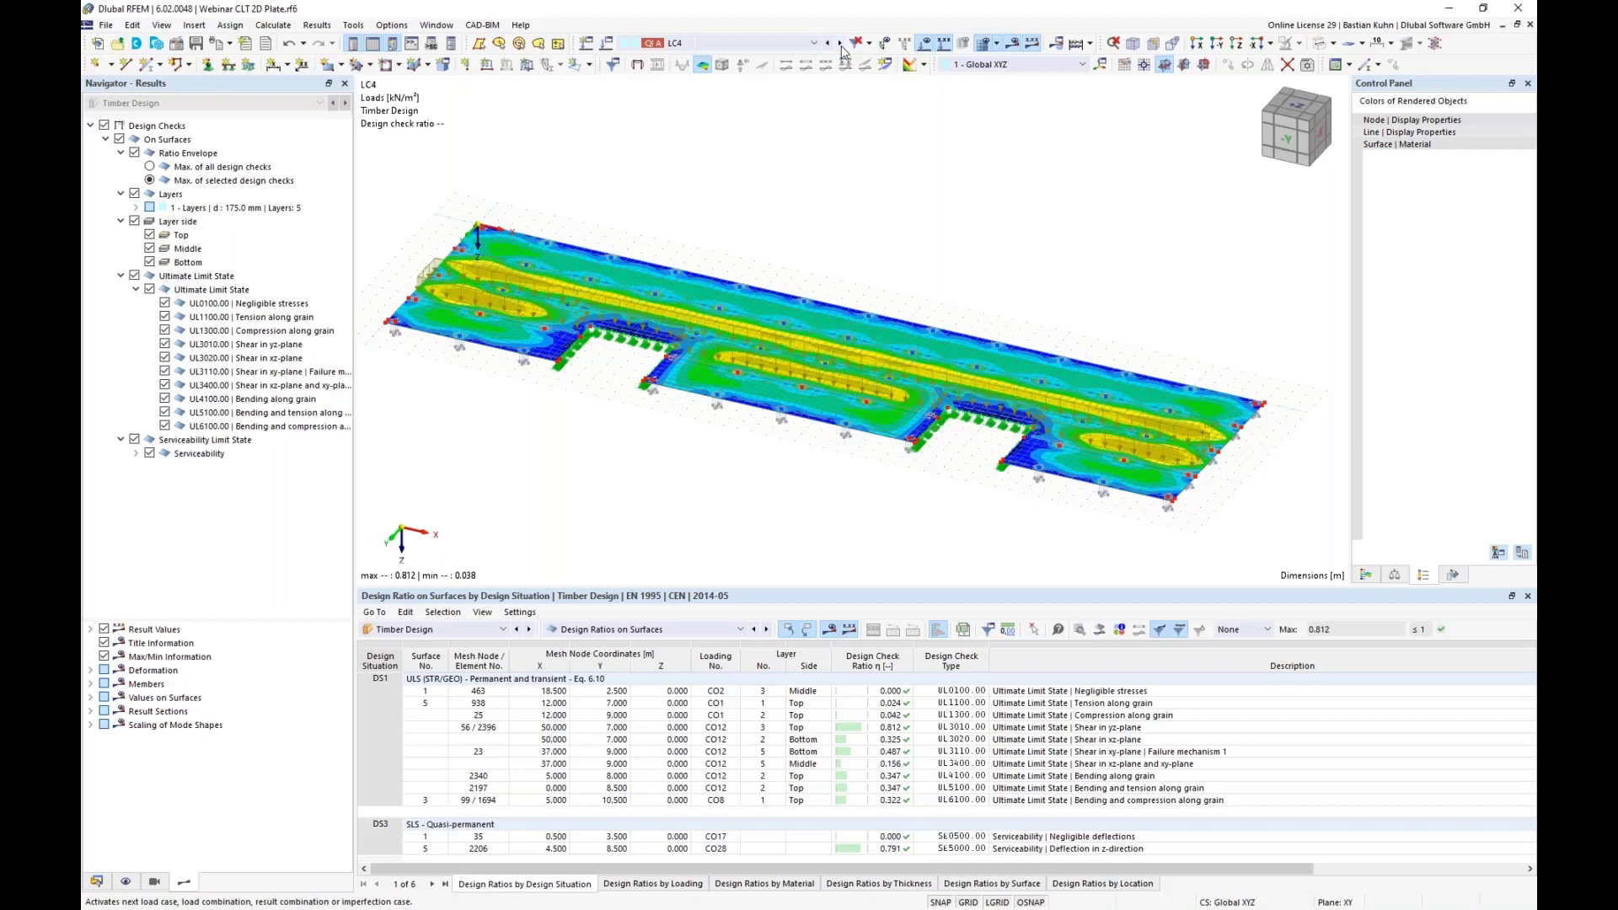
left_click(840, 43)
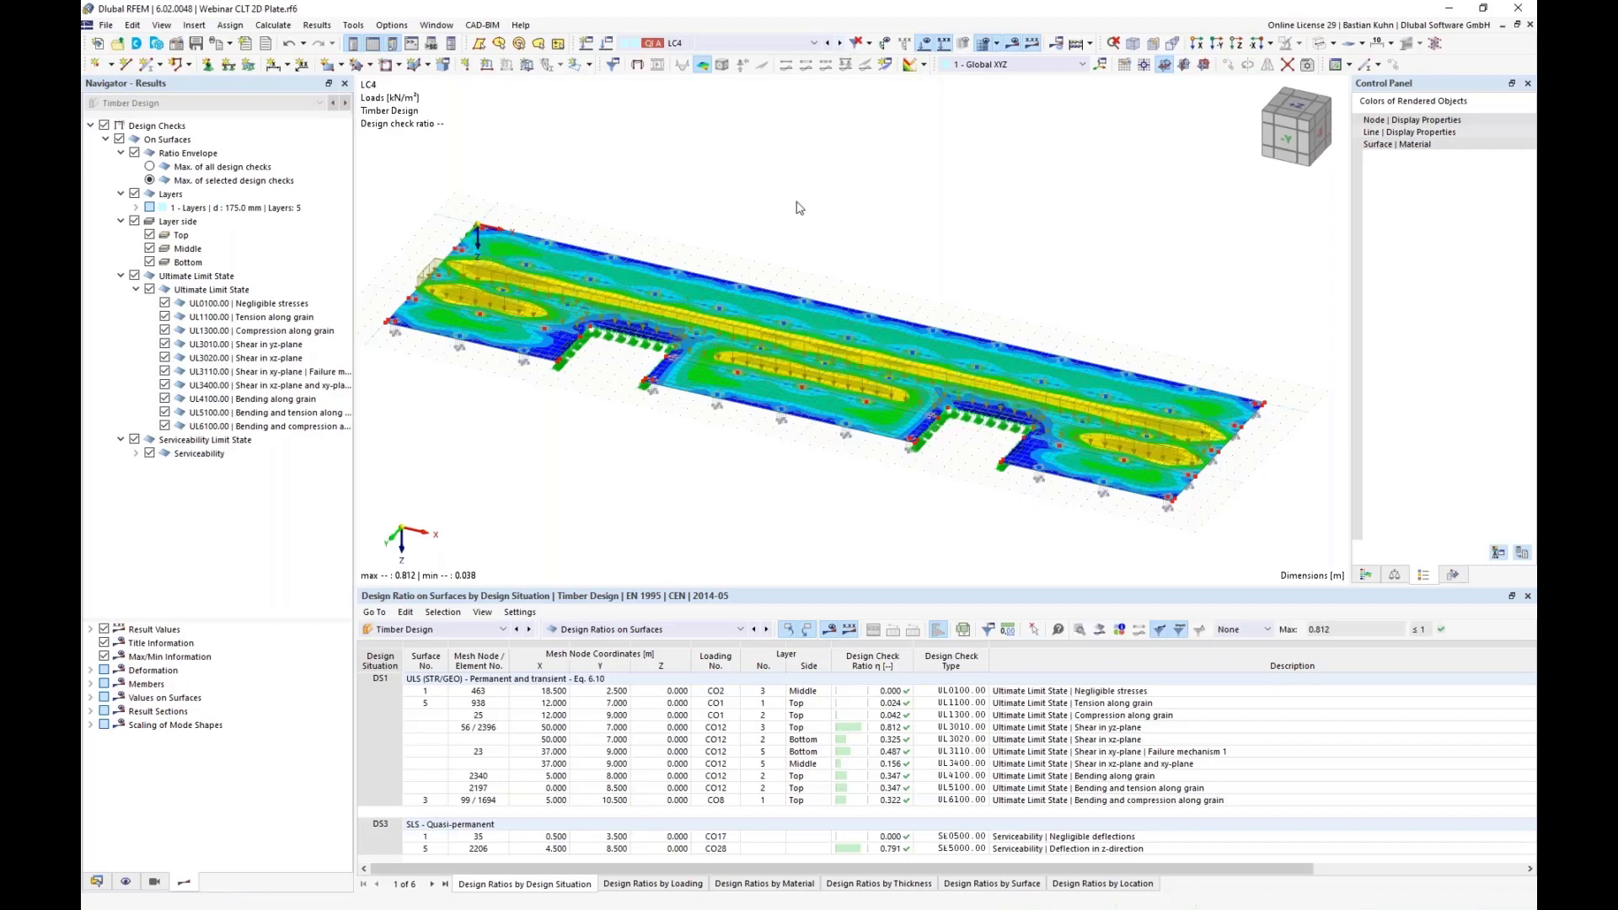
Examine the LC5 loads, supports and design ratio distribution at the plate's corner and around its two openings
mouse_move(718, 465)
middle_mouse_down("ctrl")
mouse_move(687, 406)
mouse_move(722, 448)
middle_mouse_up("ctrl")
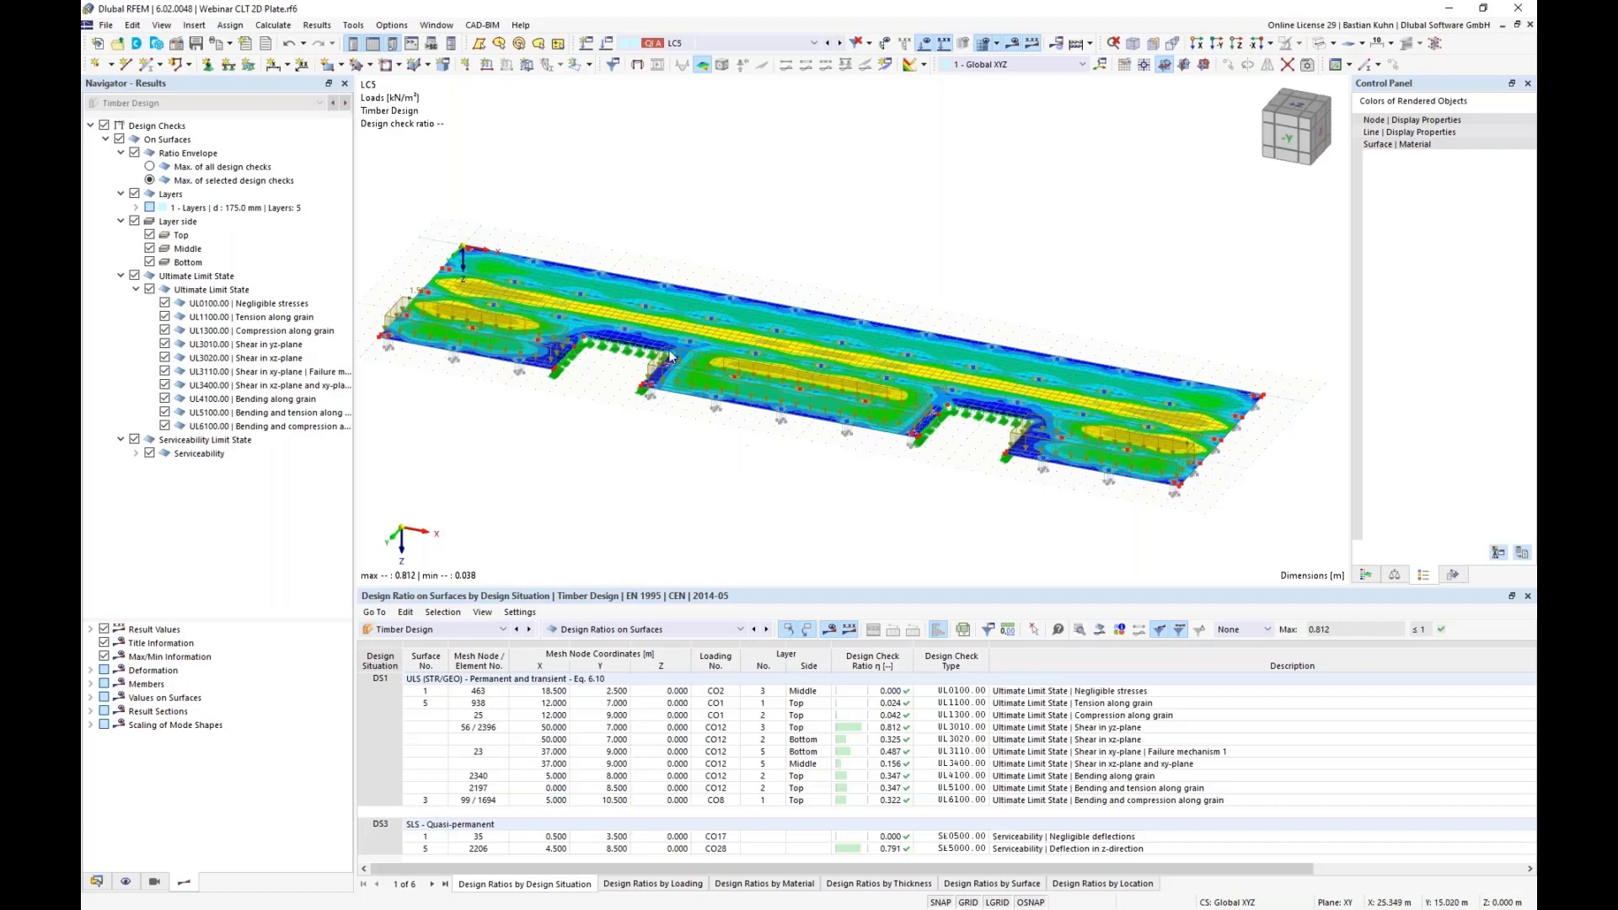
scroll(634, 337, "up", 4)
scroll(634, 337, "down", 4)
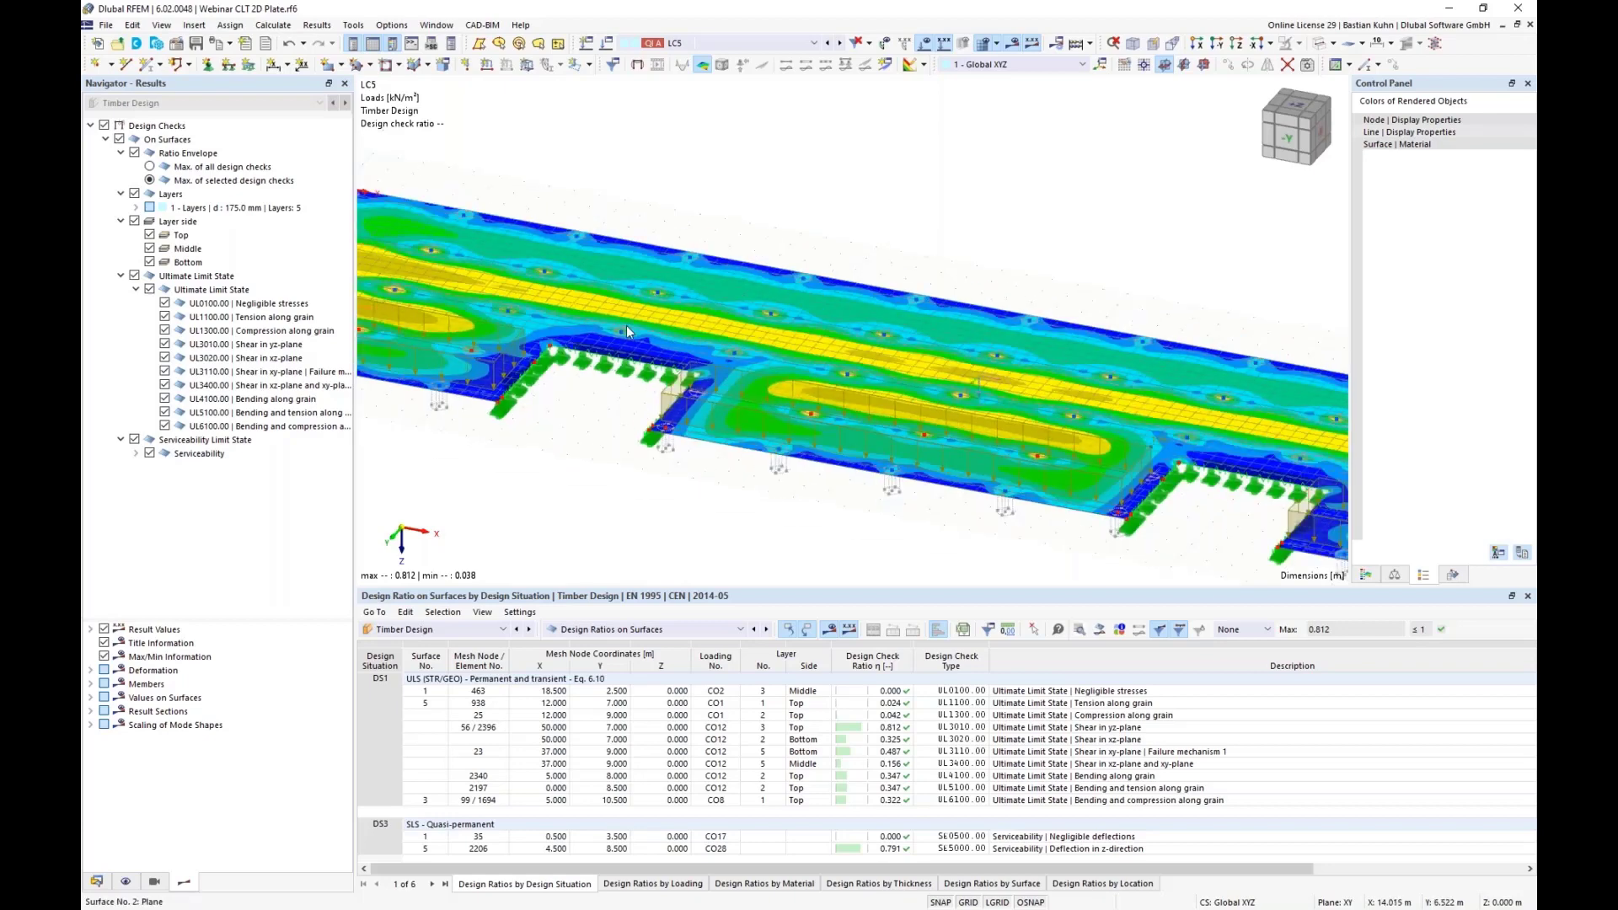
scroll(492, 274, "up", 5)
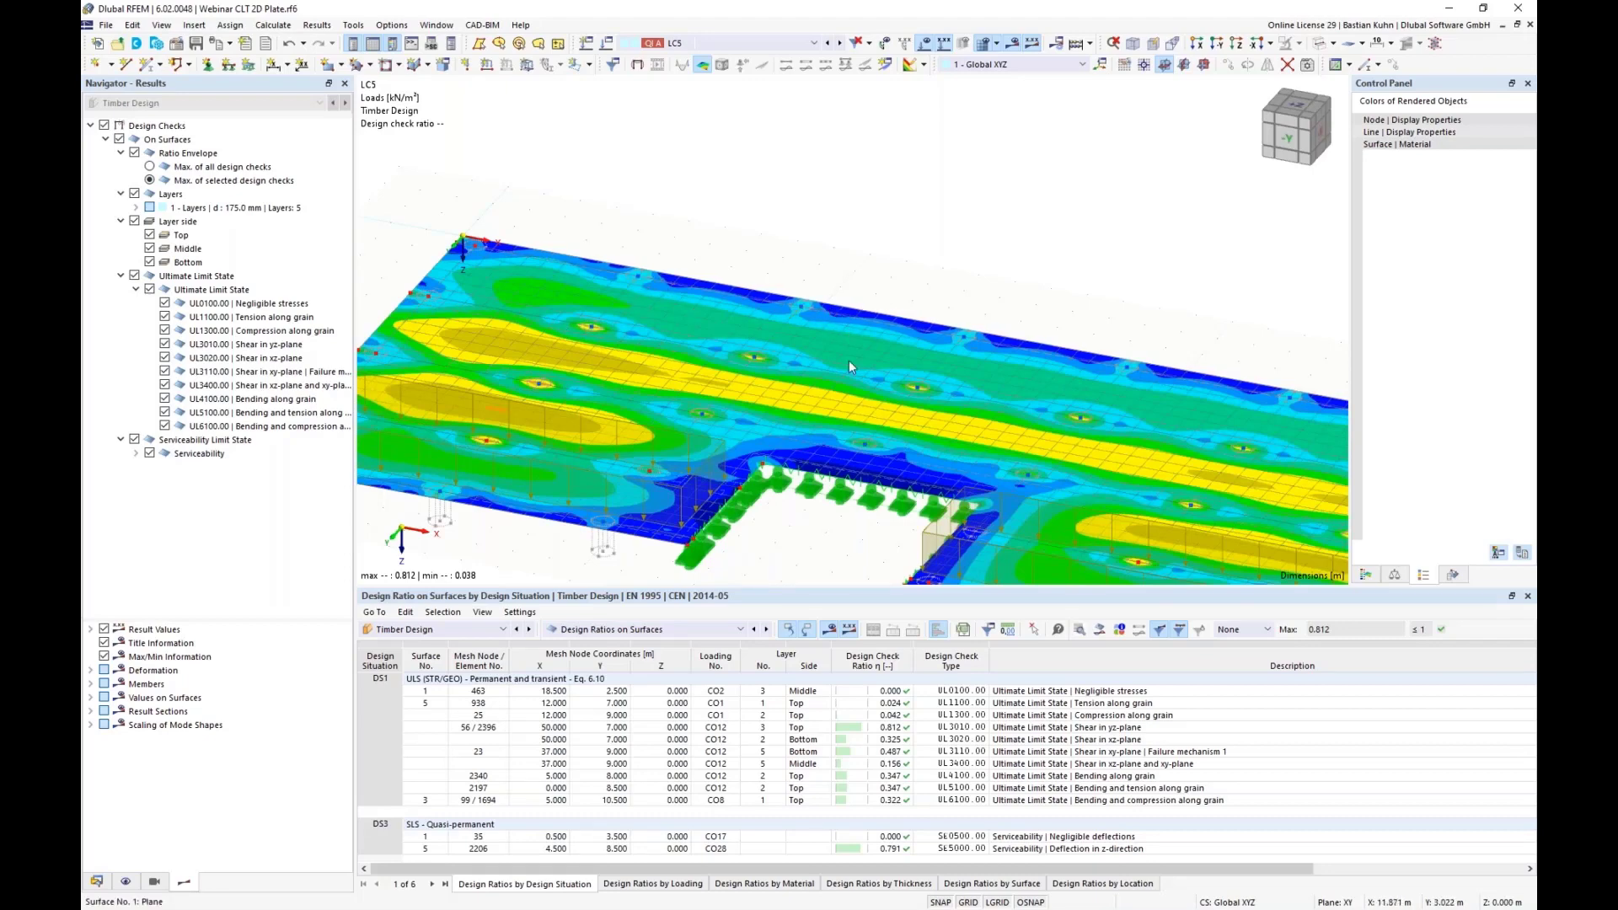
scroll(849, 358, "down", 3)
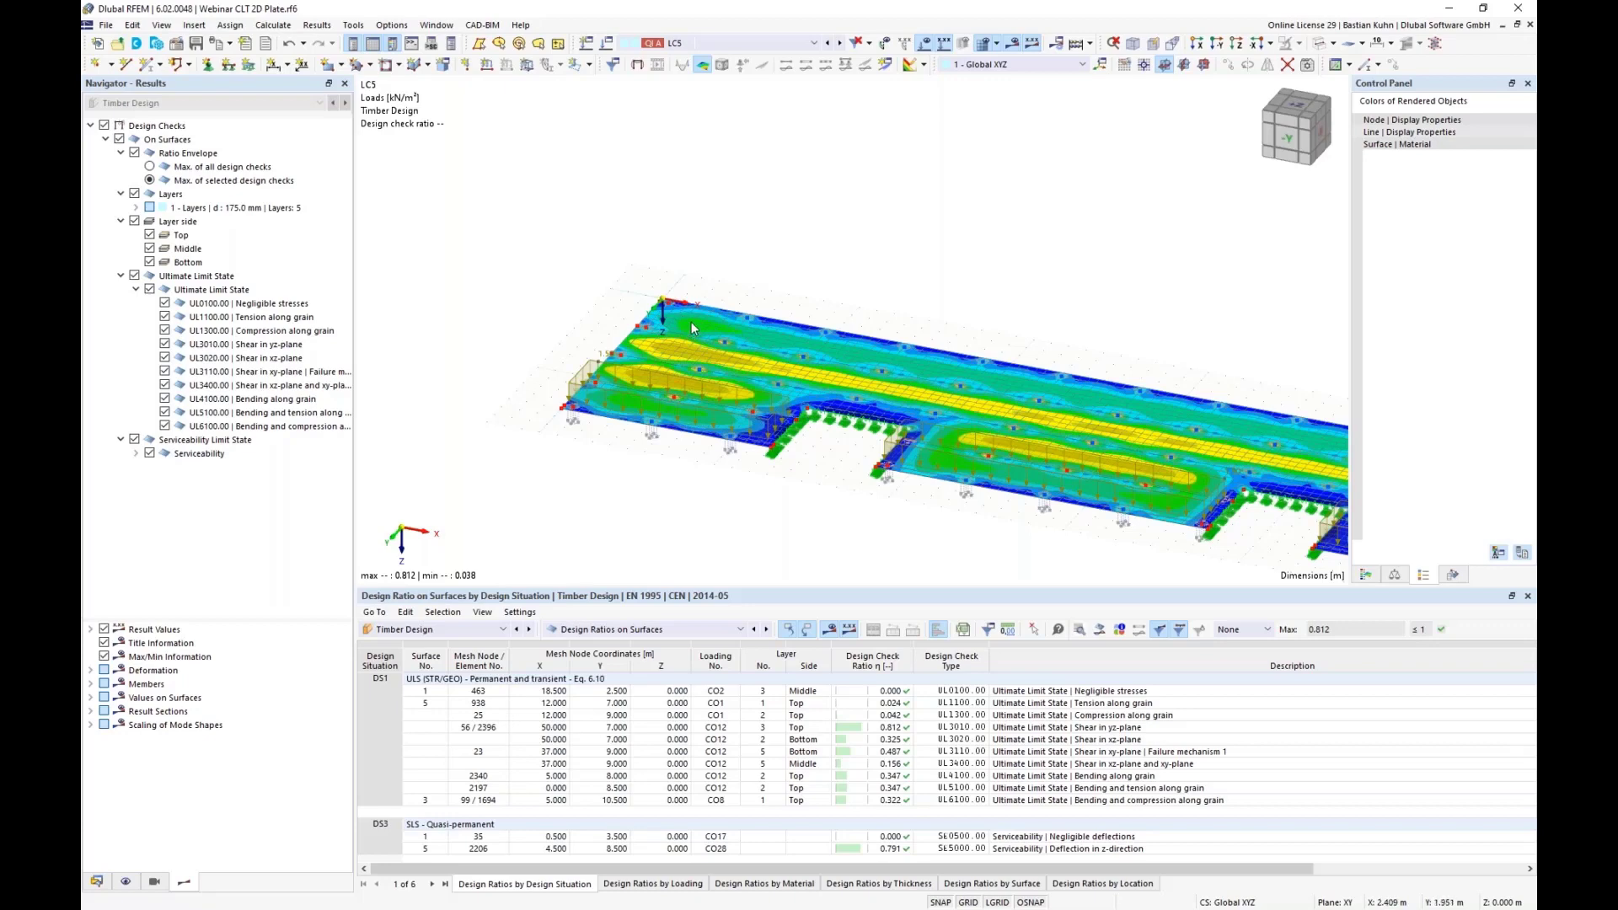
scroll(662, 326, "up", 2)
scroll(662, 326, "up", 1)
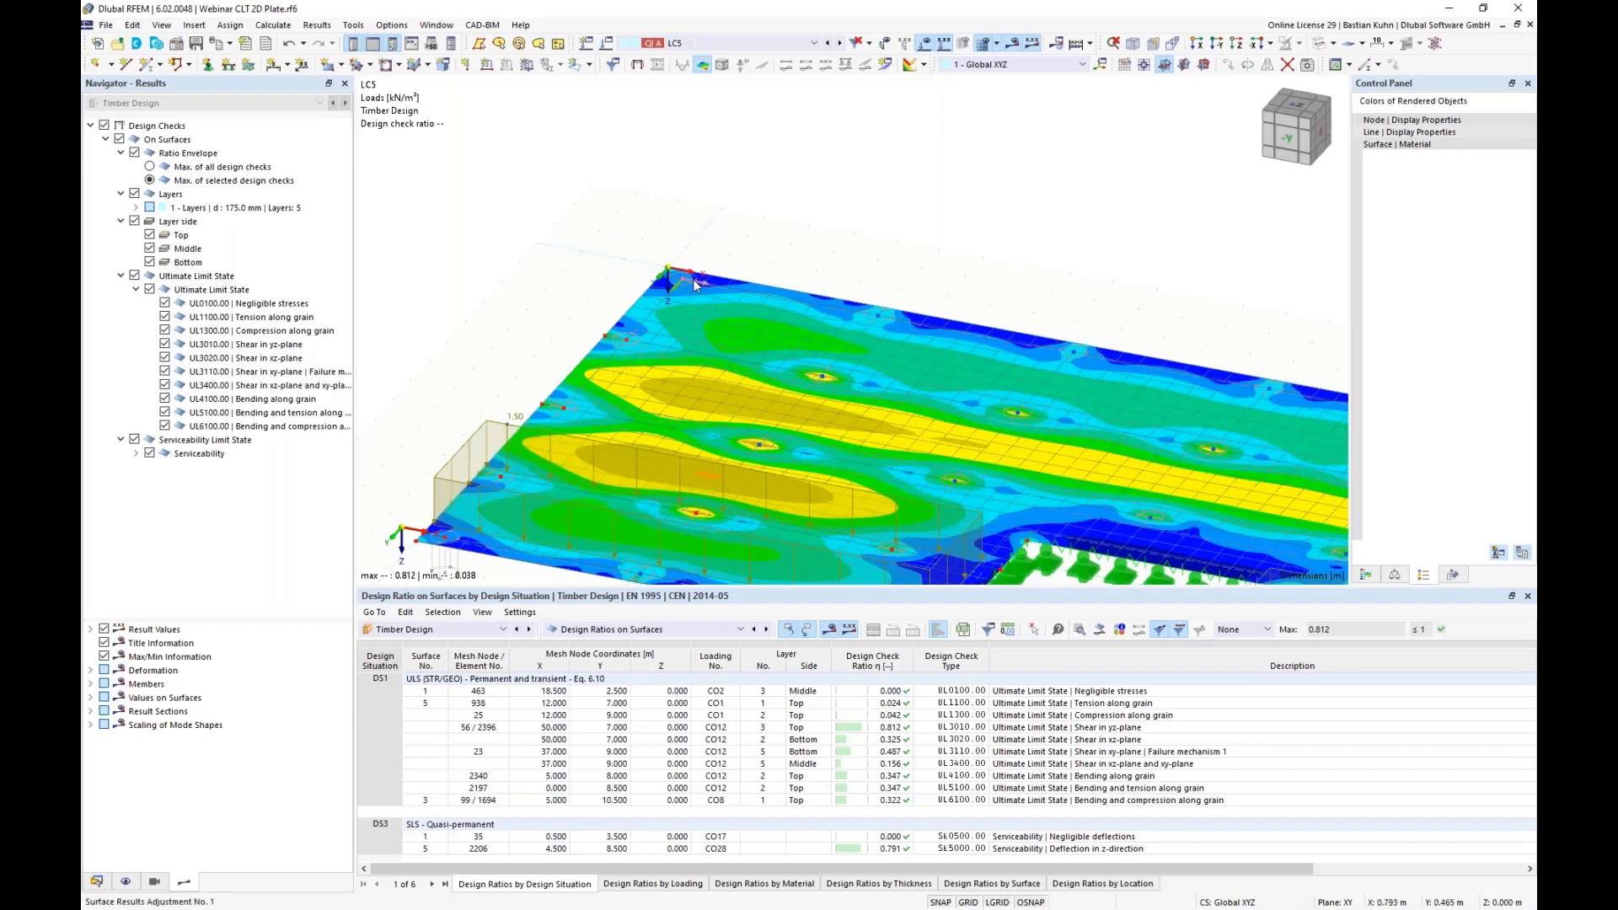
scroll(690, 285, "down", 1)
scroll(690, 281, "down", 1)
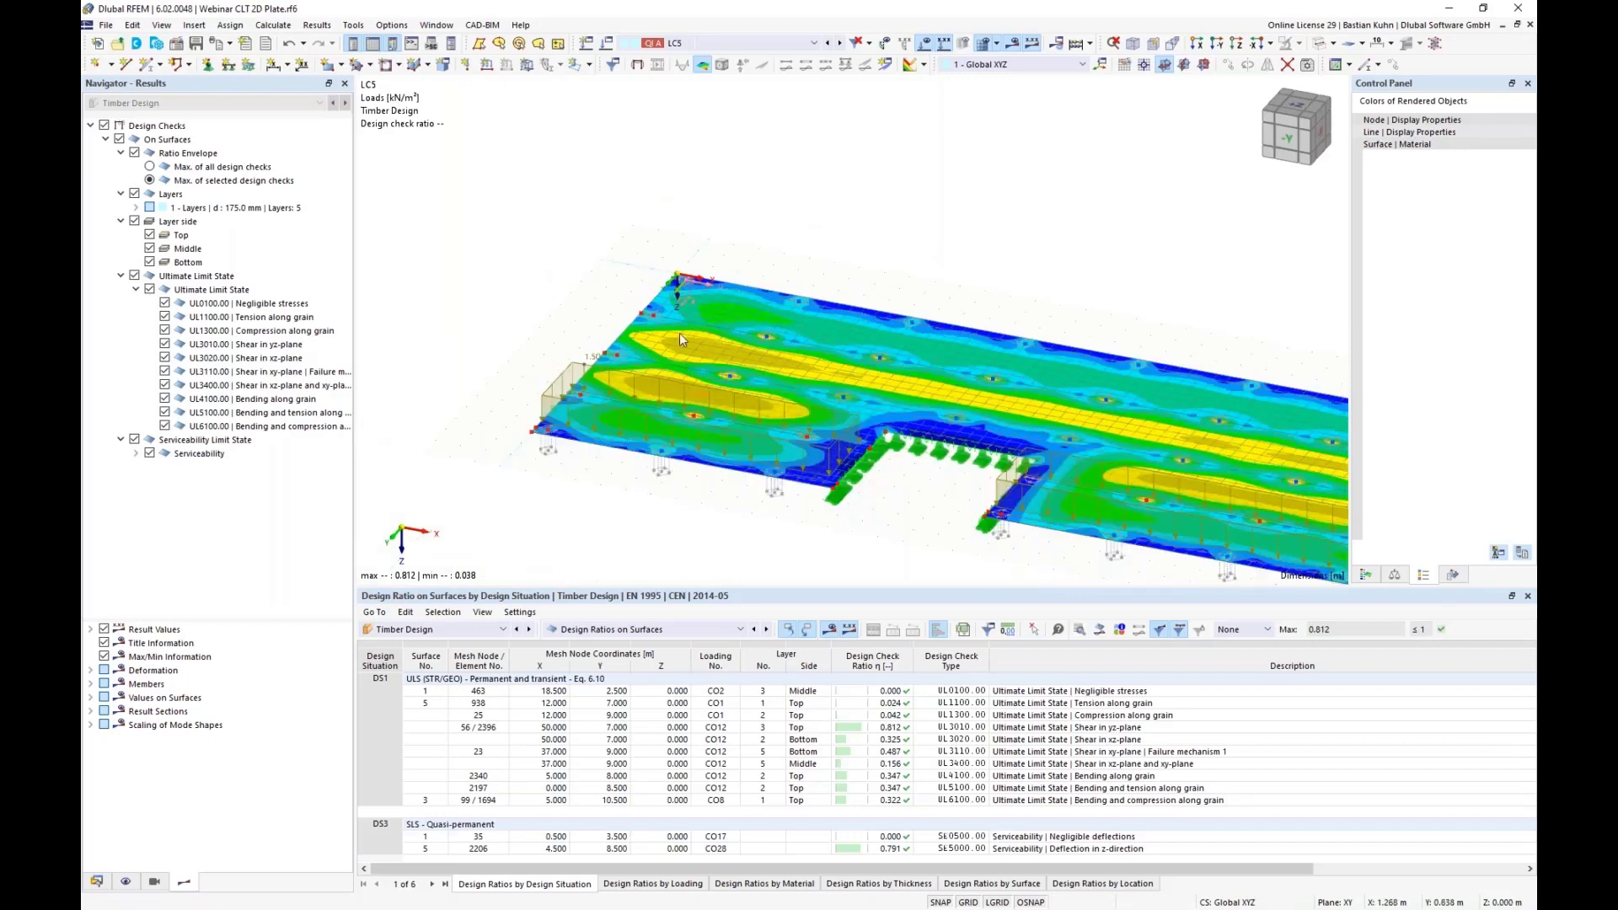
scroll(932, 365, "down", 2)
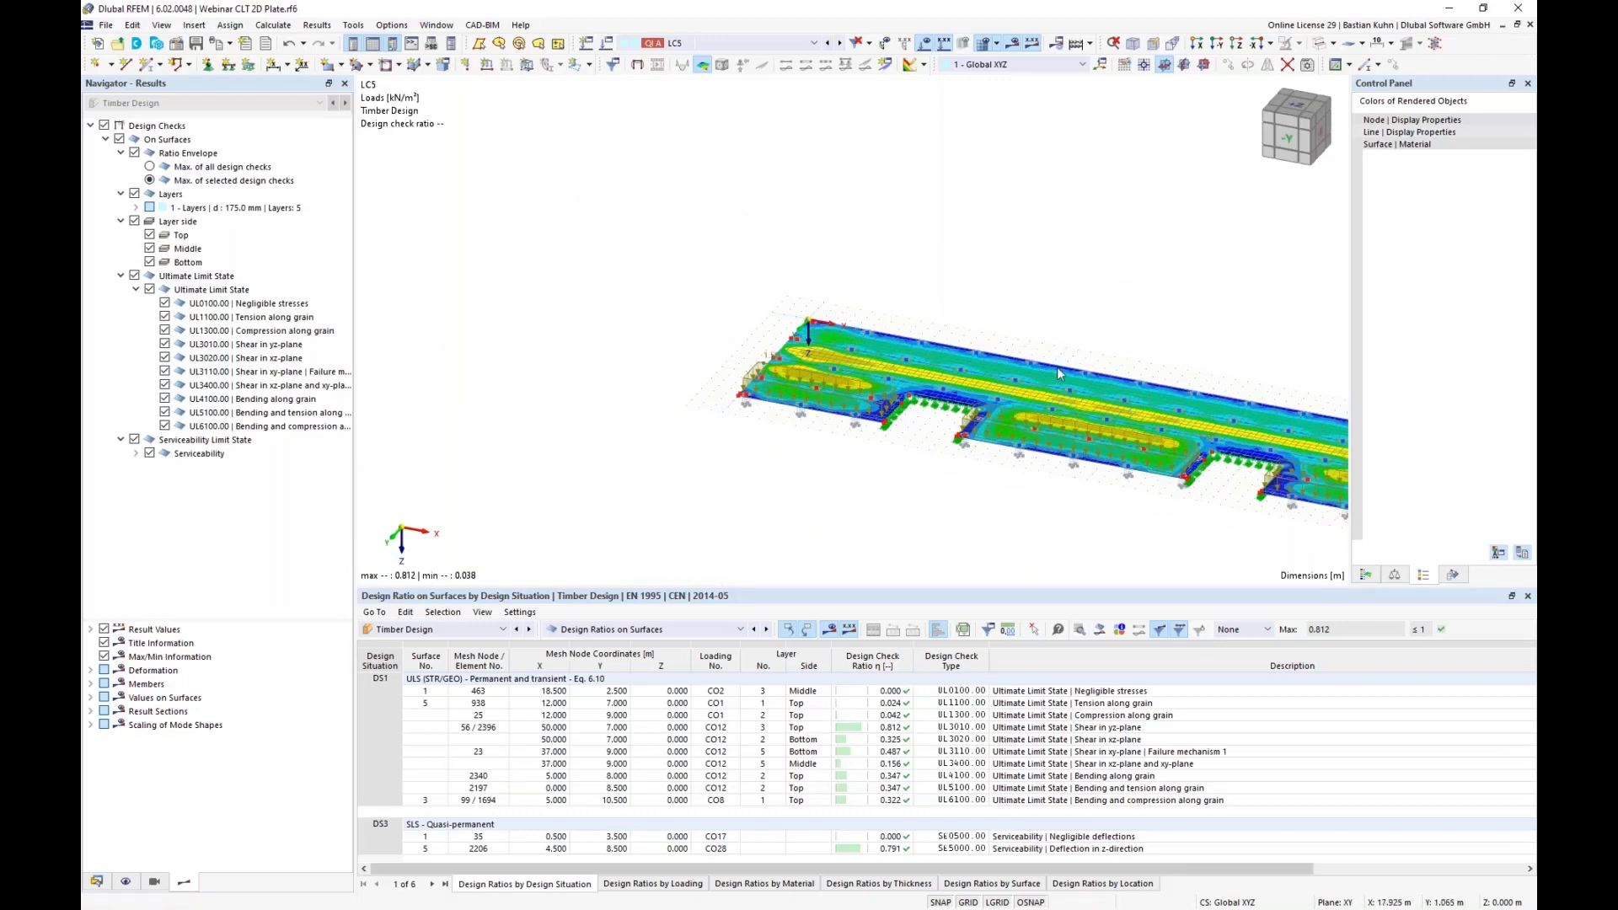
middle_click_drag(1214, 503, 962, 456)
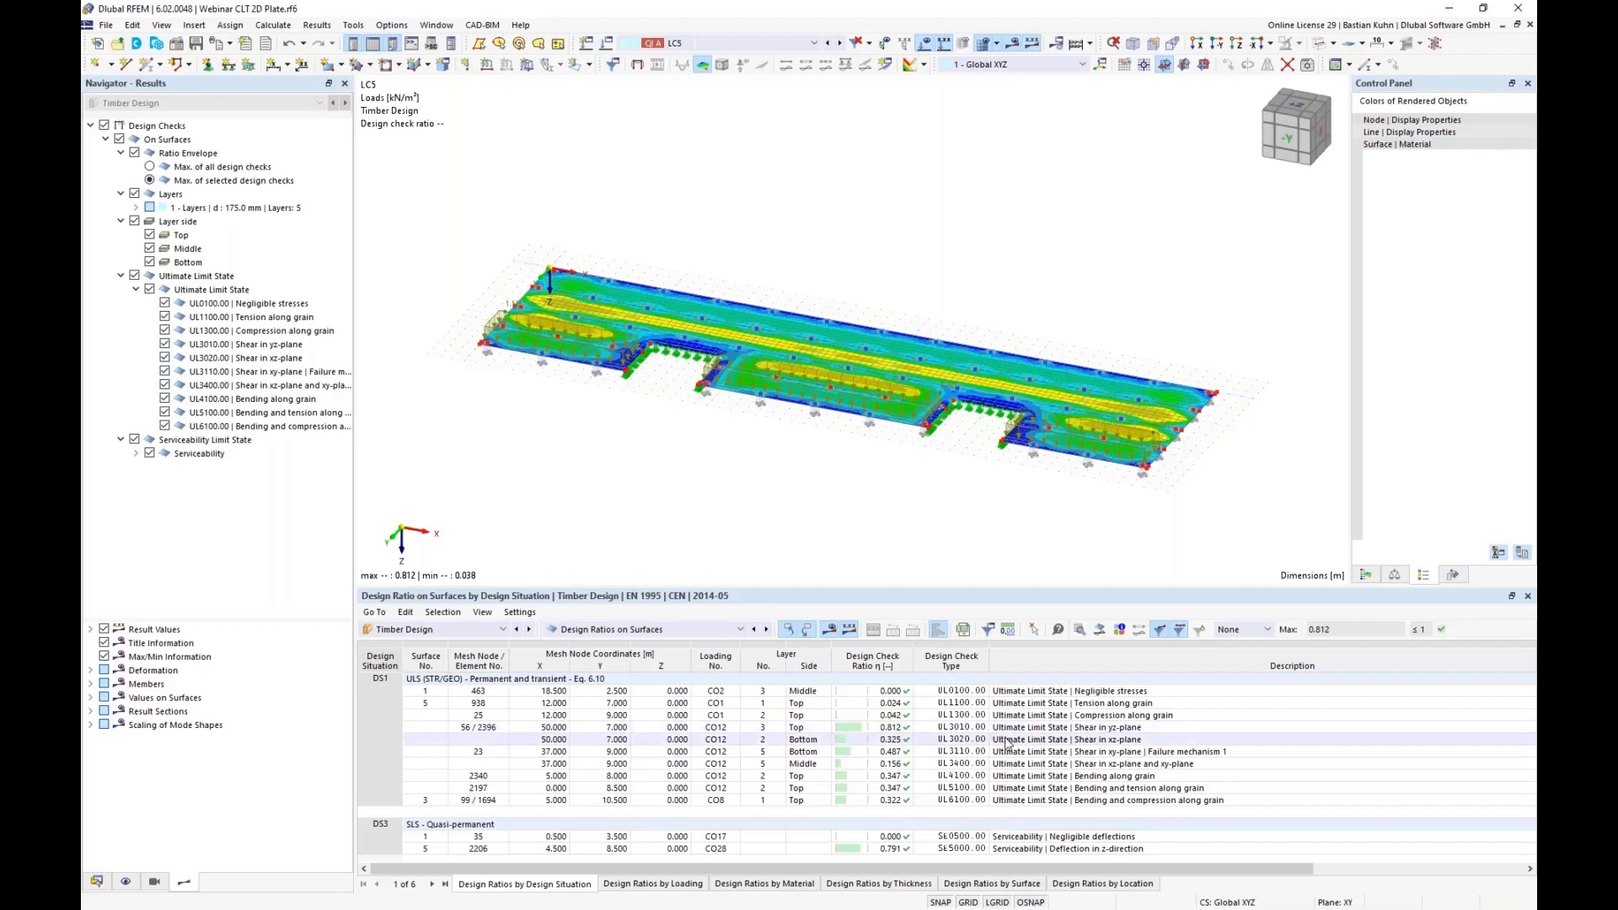
Select the UL3010.00 Shear in yz-plane check of surface 5 under DS1 and inspect its location on the plate
left_click(891, 727)
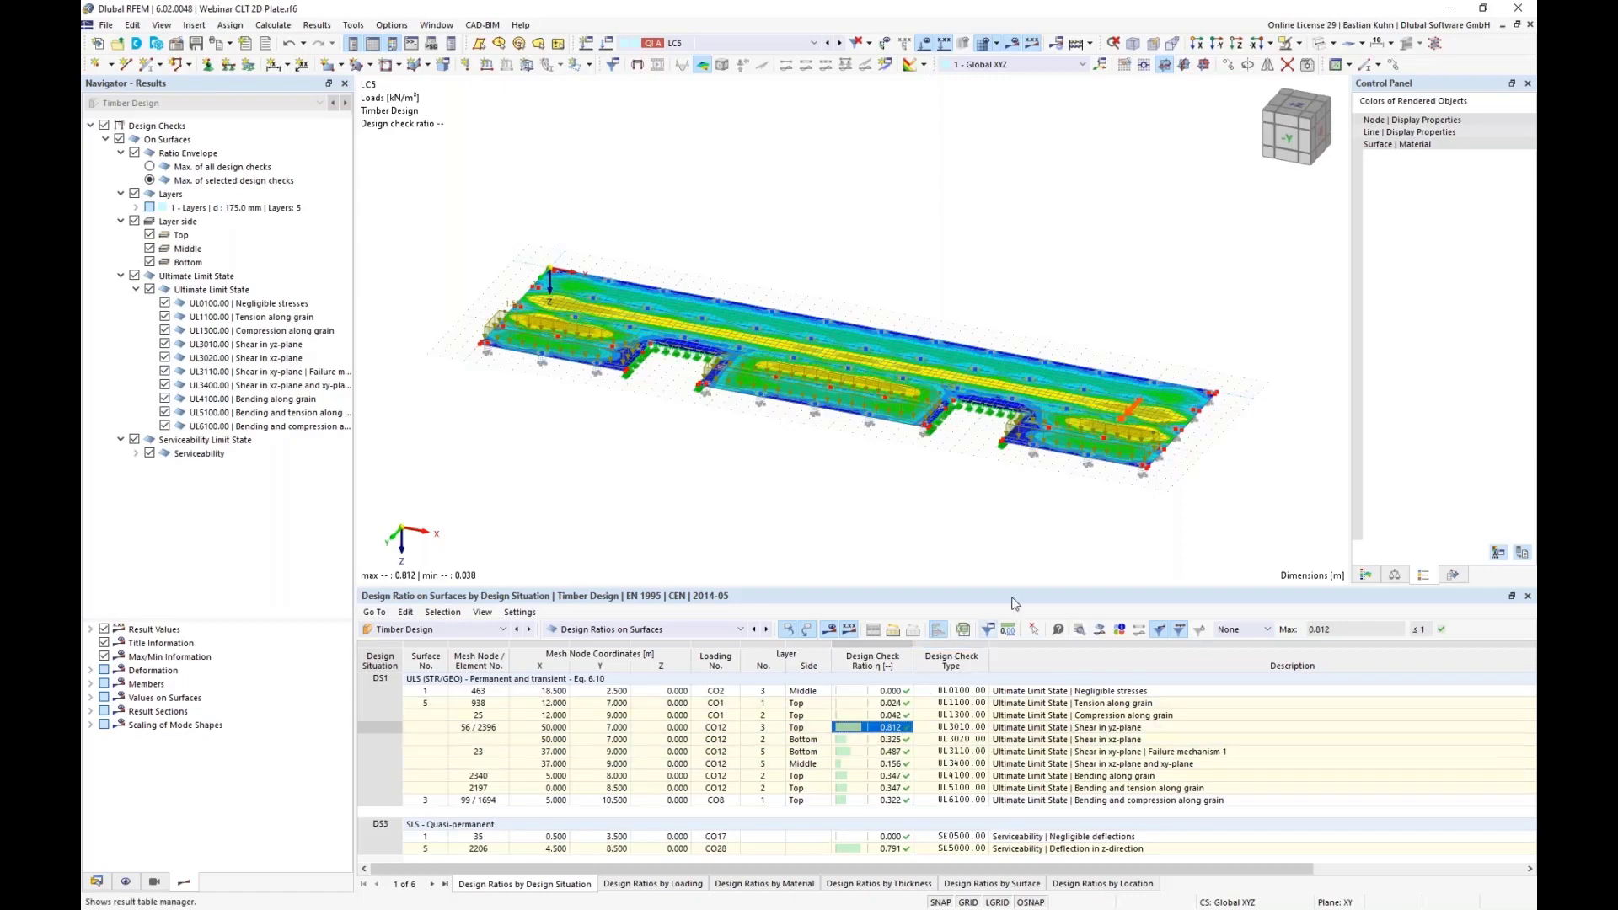
scroll(1129, 418, "up", 6)
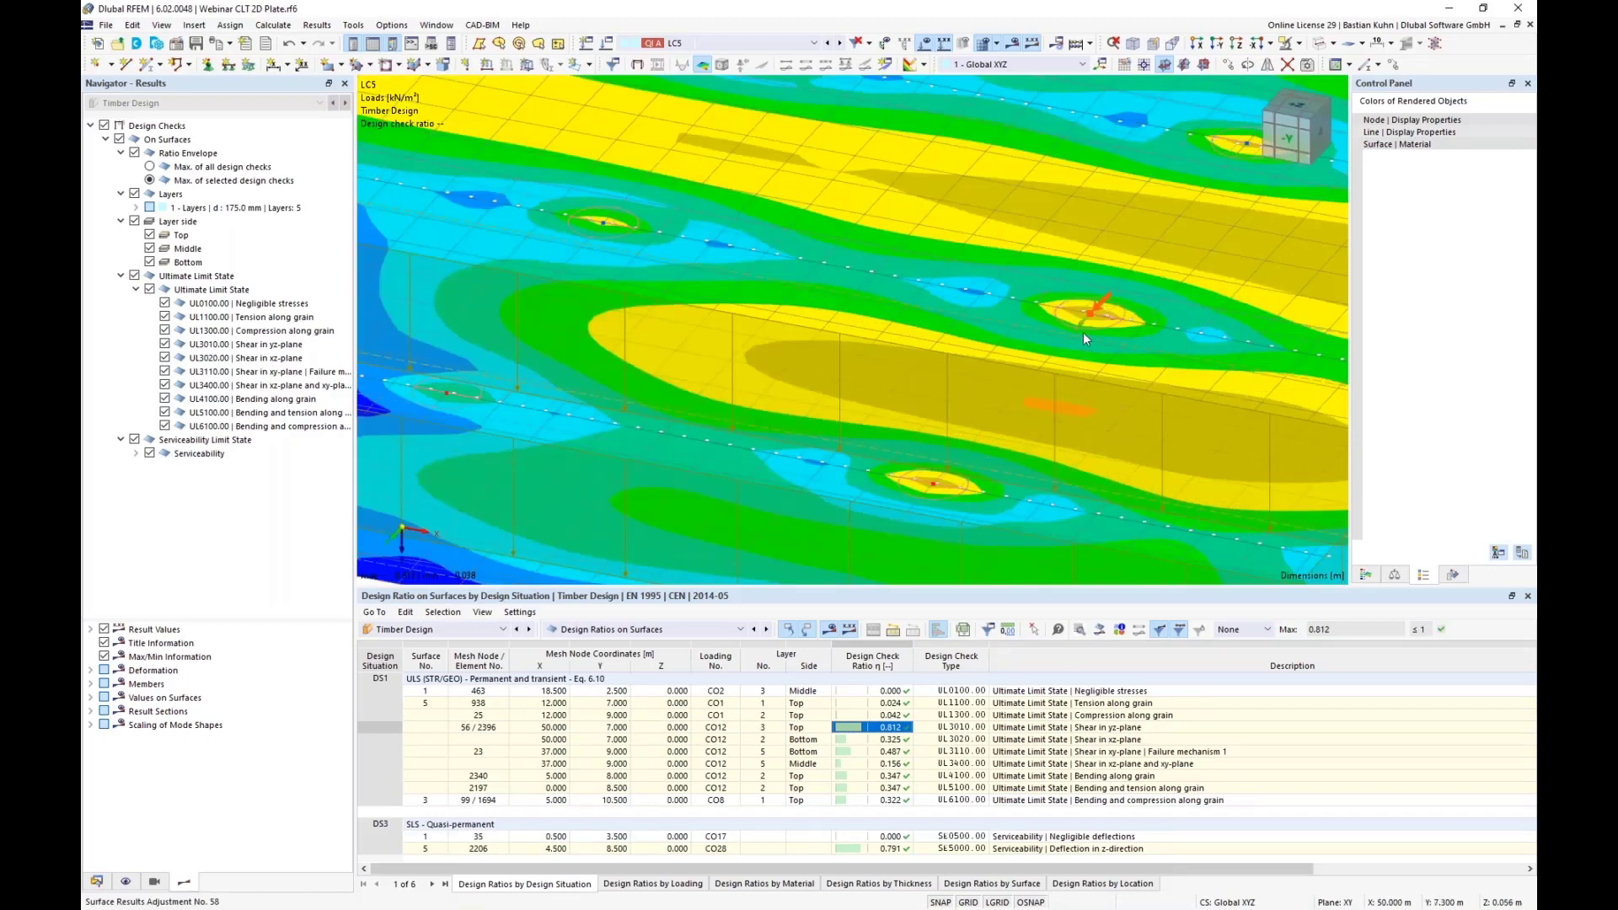
Inspect the location of the governing shear in yz-plane check on the plate from close up and in the wider surroundings
scroll(1085, 313, "up", 3)
scroll(1083, 310, "up", 2)
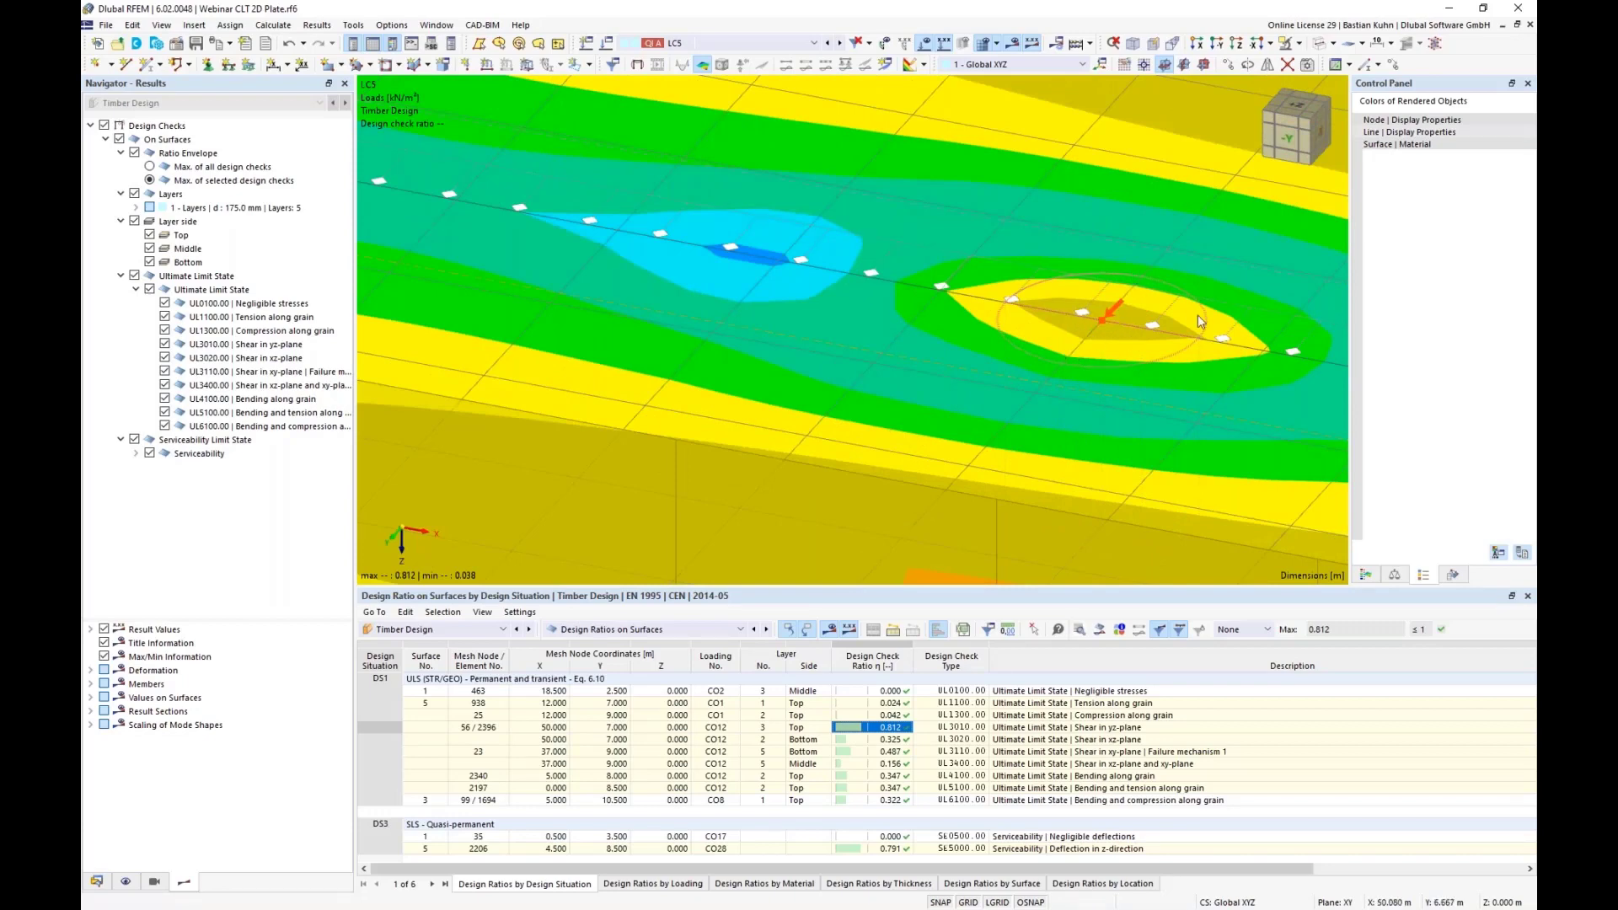
scroll(1164, 332, "down", 2)
scroll(1164, 331, "down", 4)
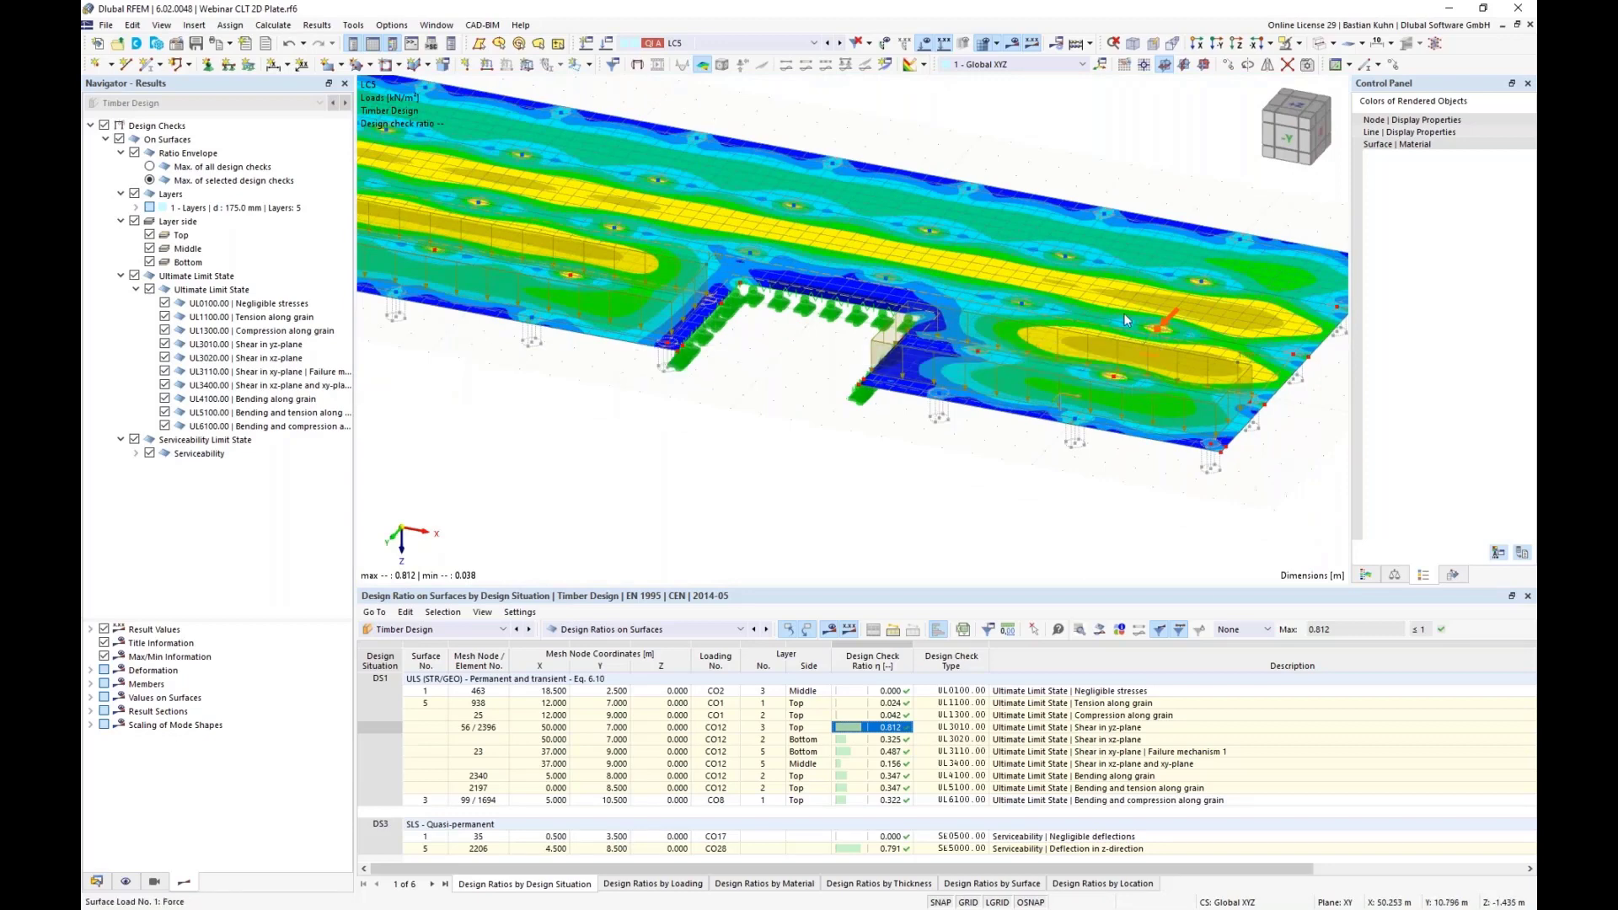
scroll(1154, 315, "up", 4)
scroll(1154, 315, "up", 2)
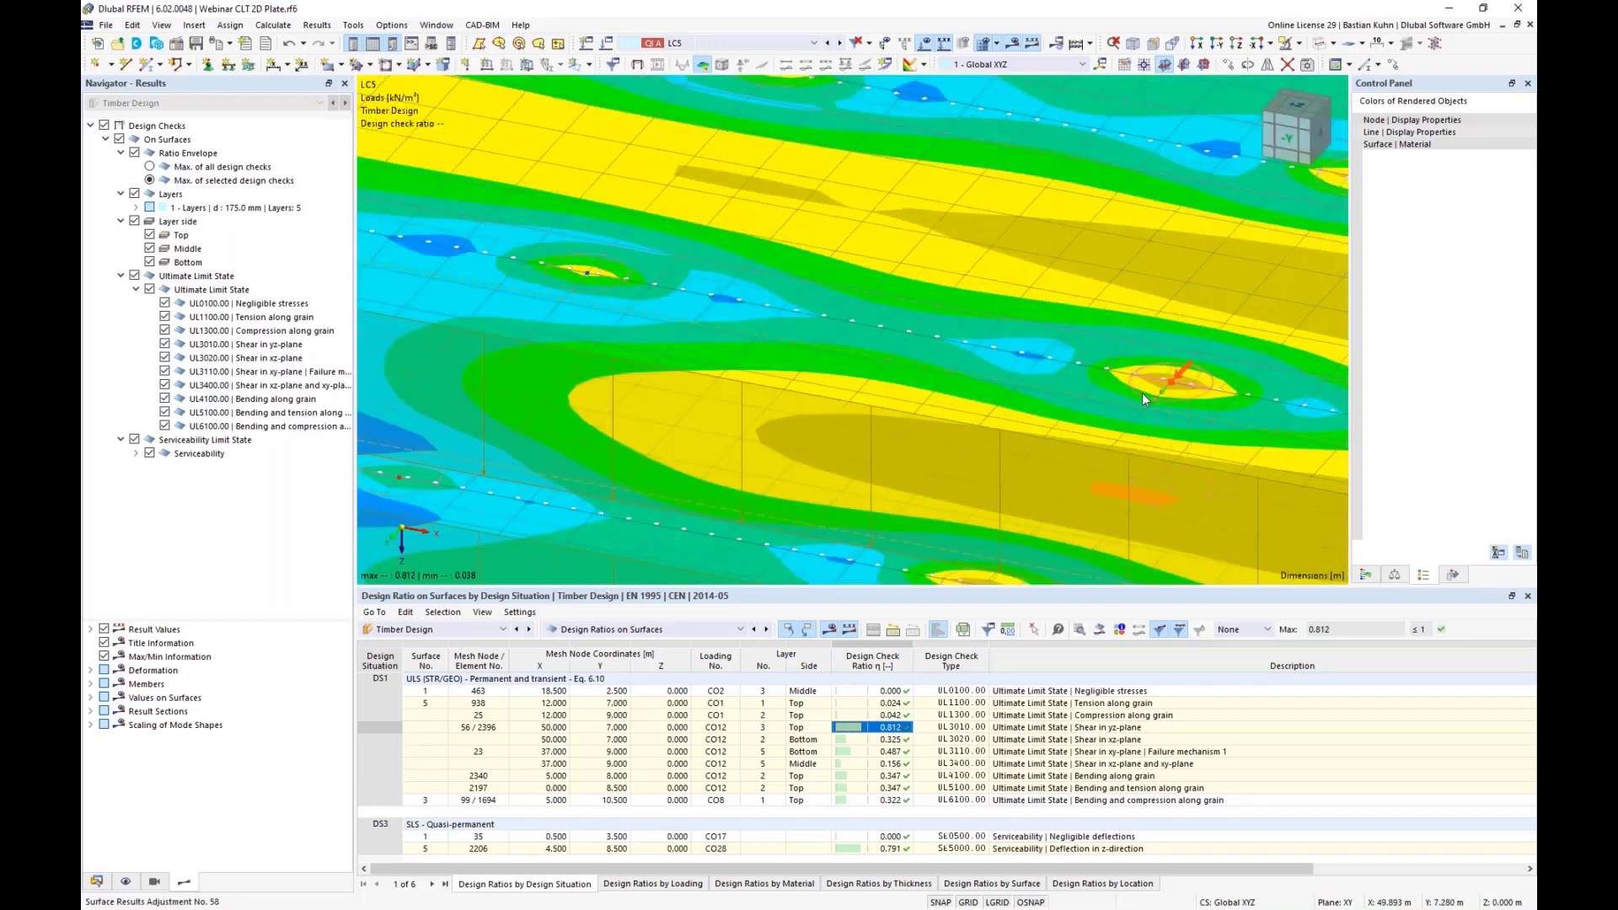
scroll(1142, 397, "down", 3)
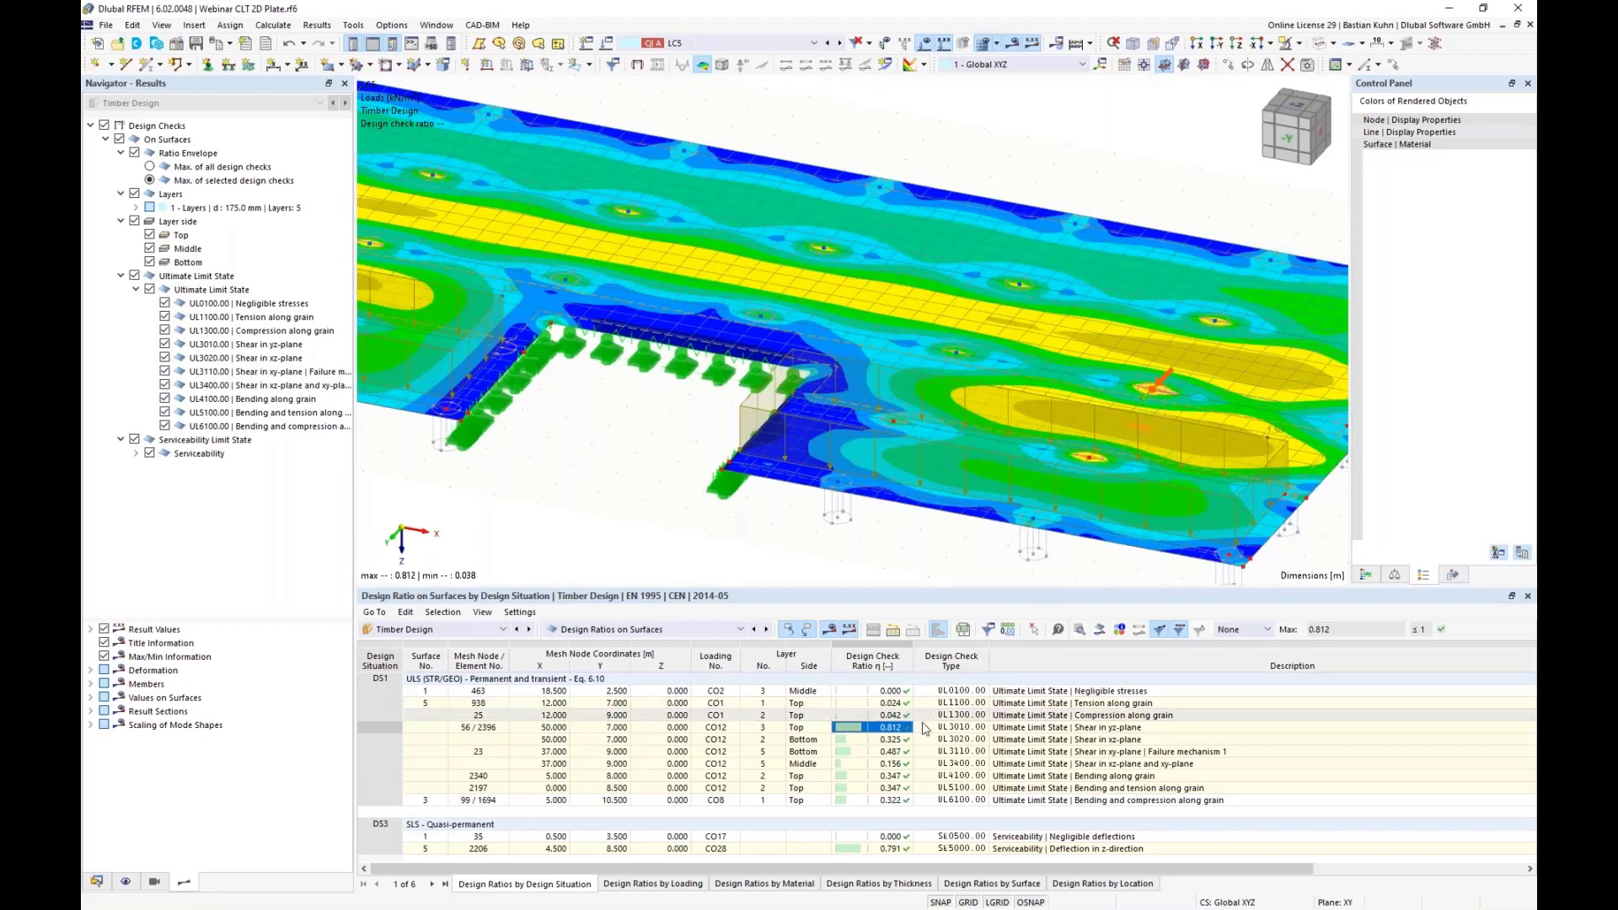
left_click(1086, 733)
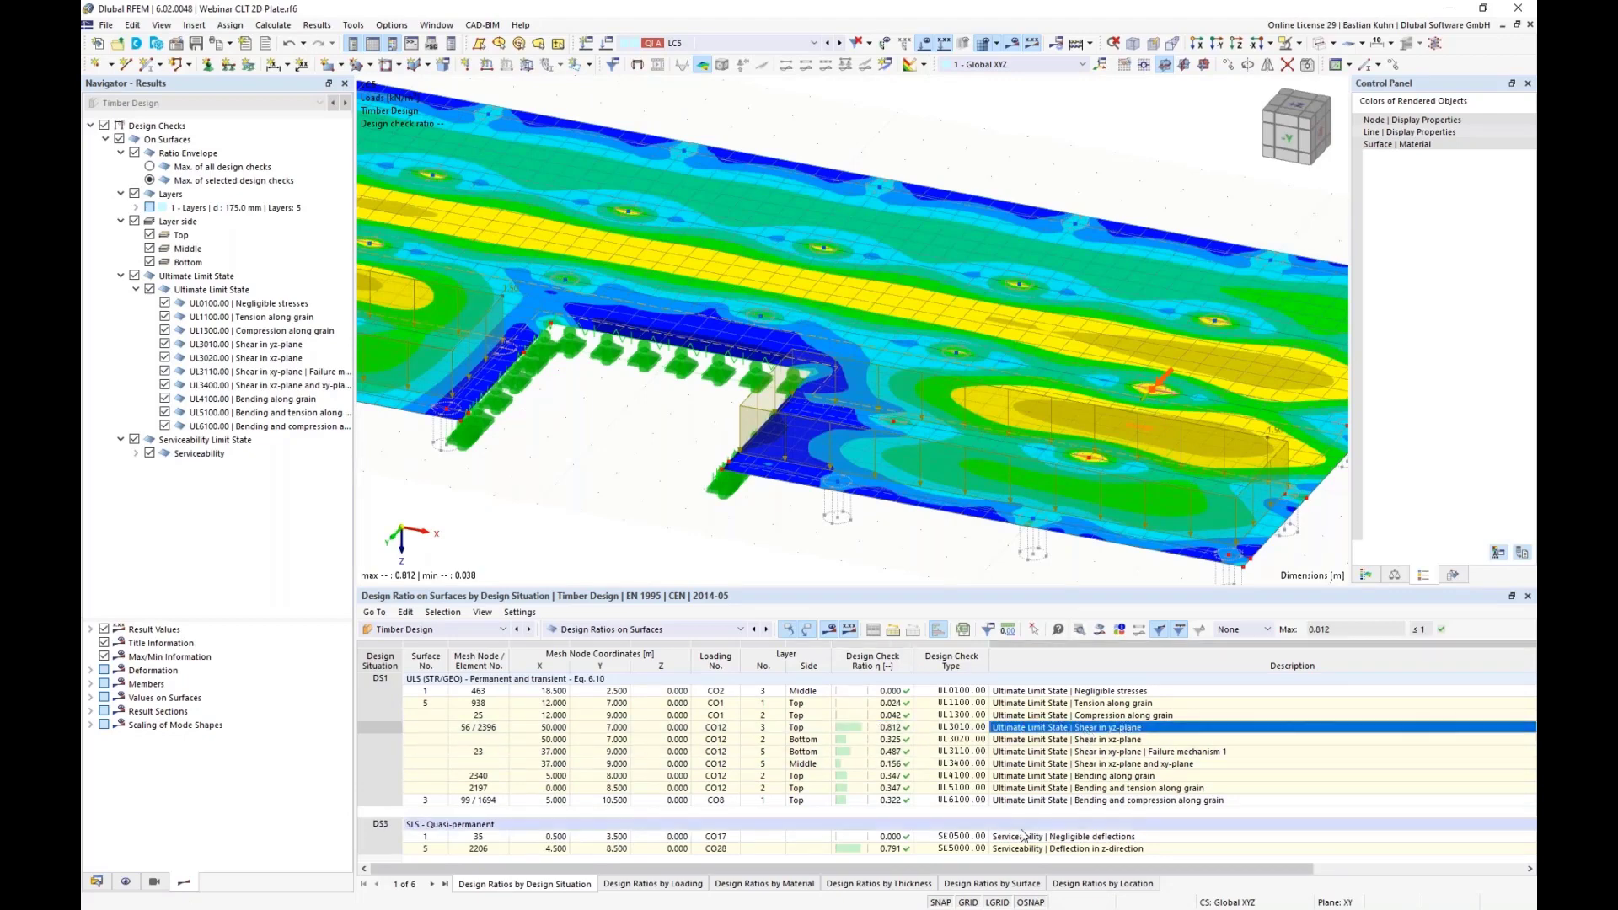
Send the SE5000.00 Deflection in z-direction check details of surface 5 under DS3 to the printout report
left_click(962, 849)
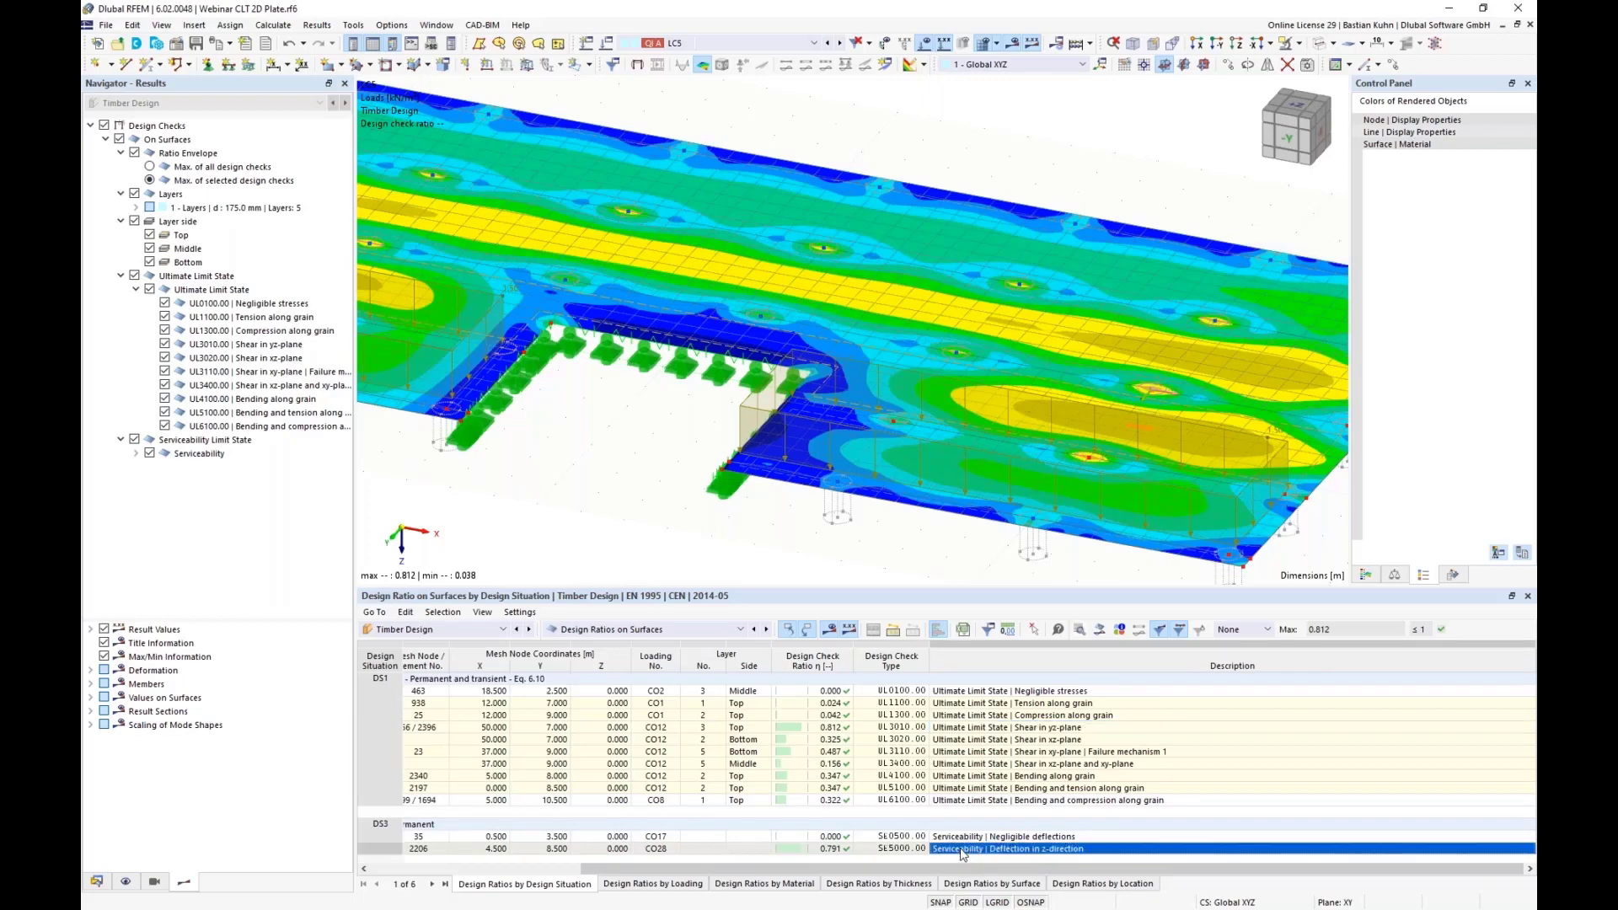
double_click(962, 850)
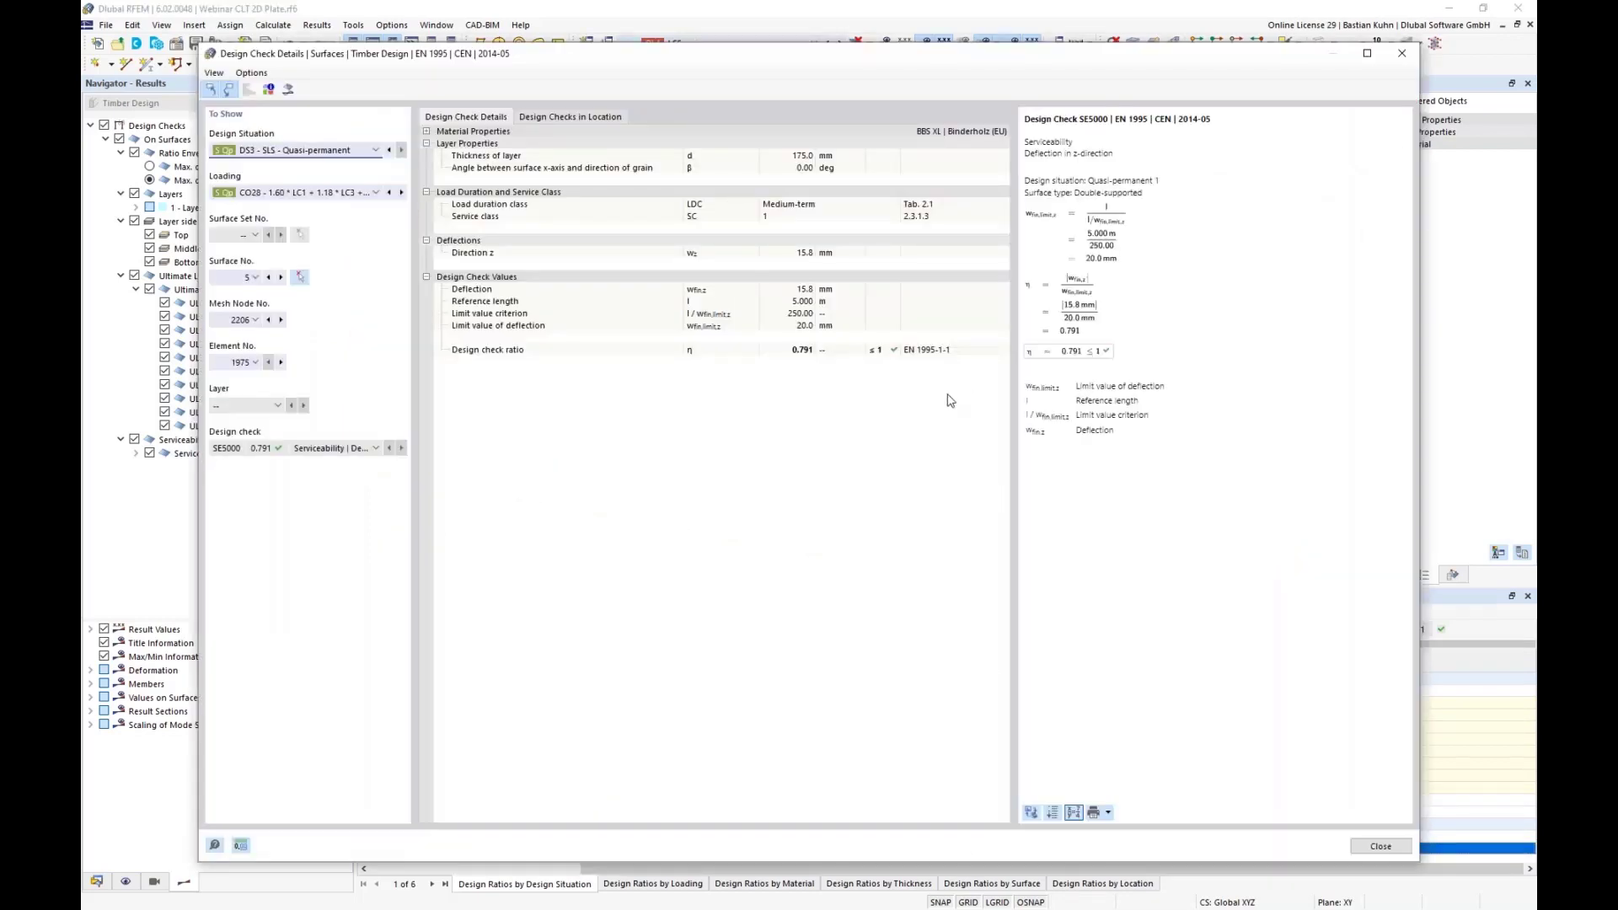
left_click(1108, 812)
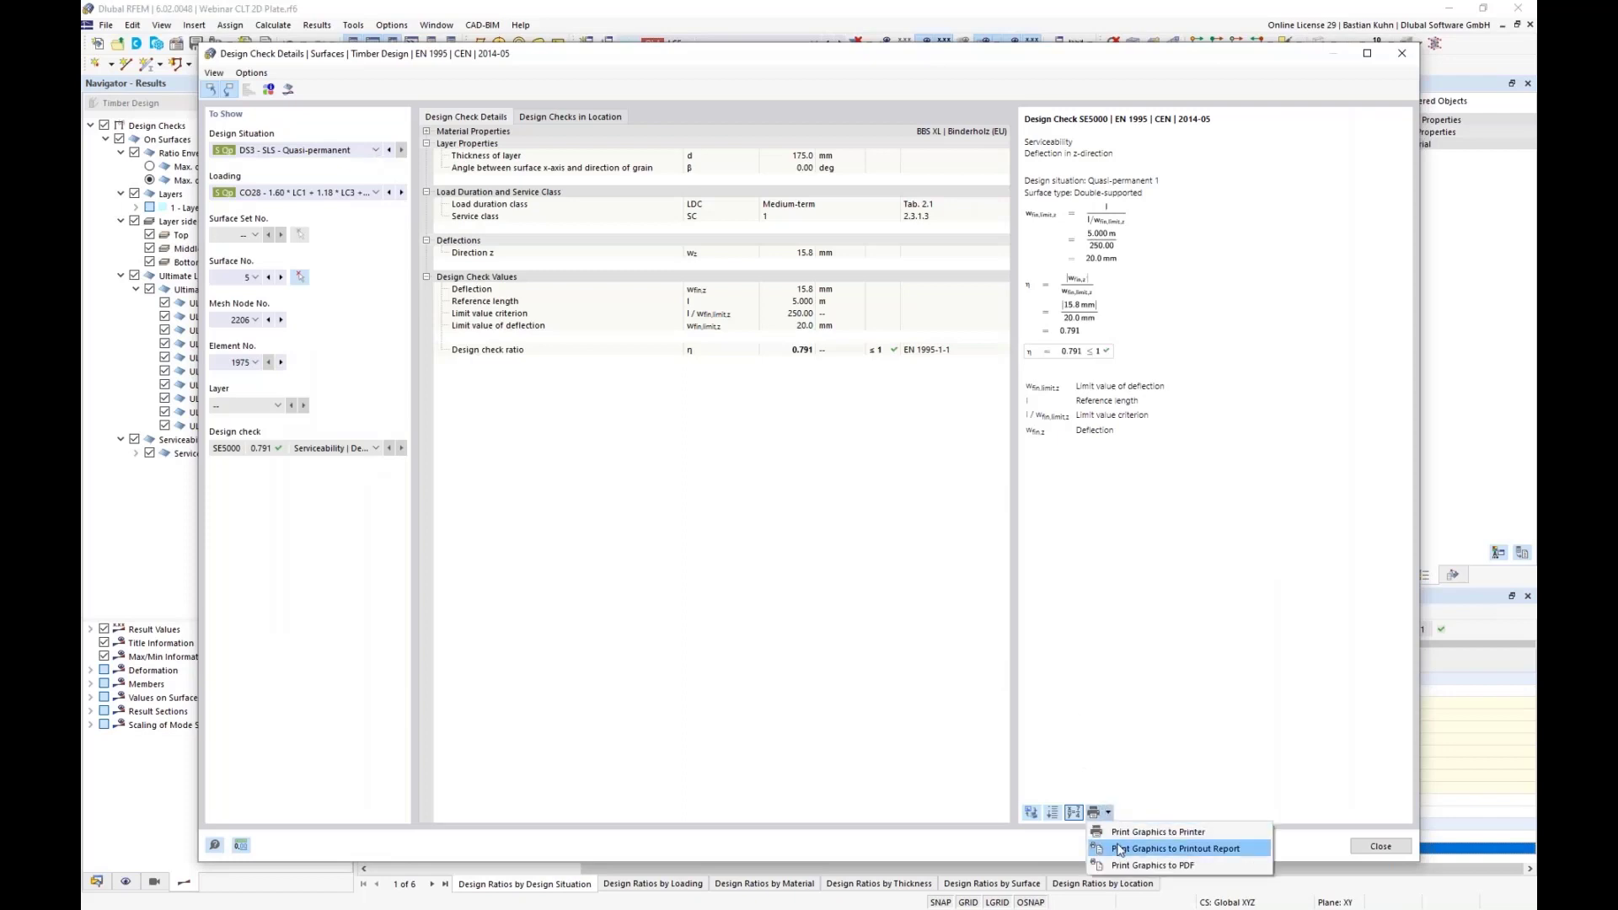
left_click(1119, 849)
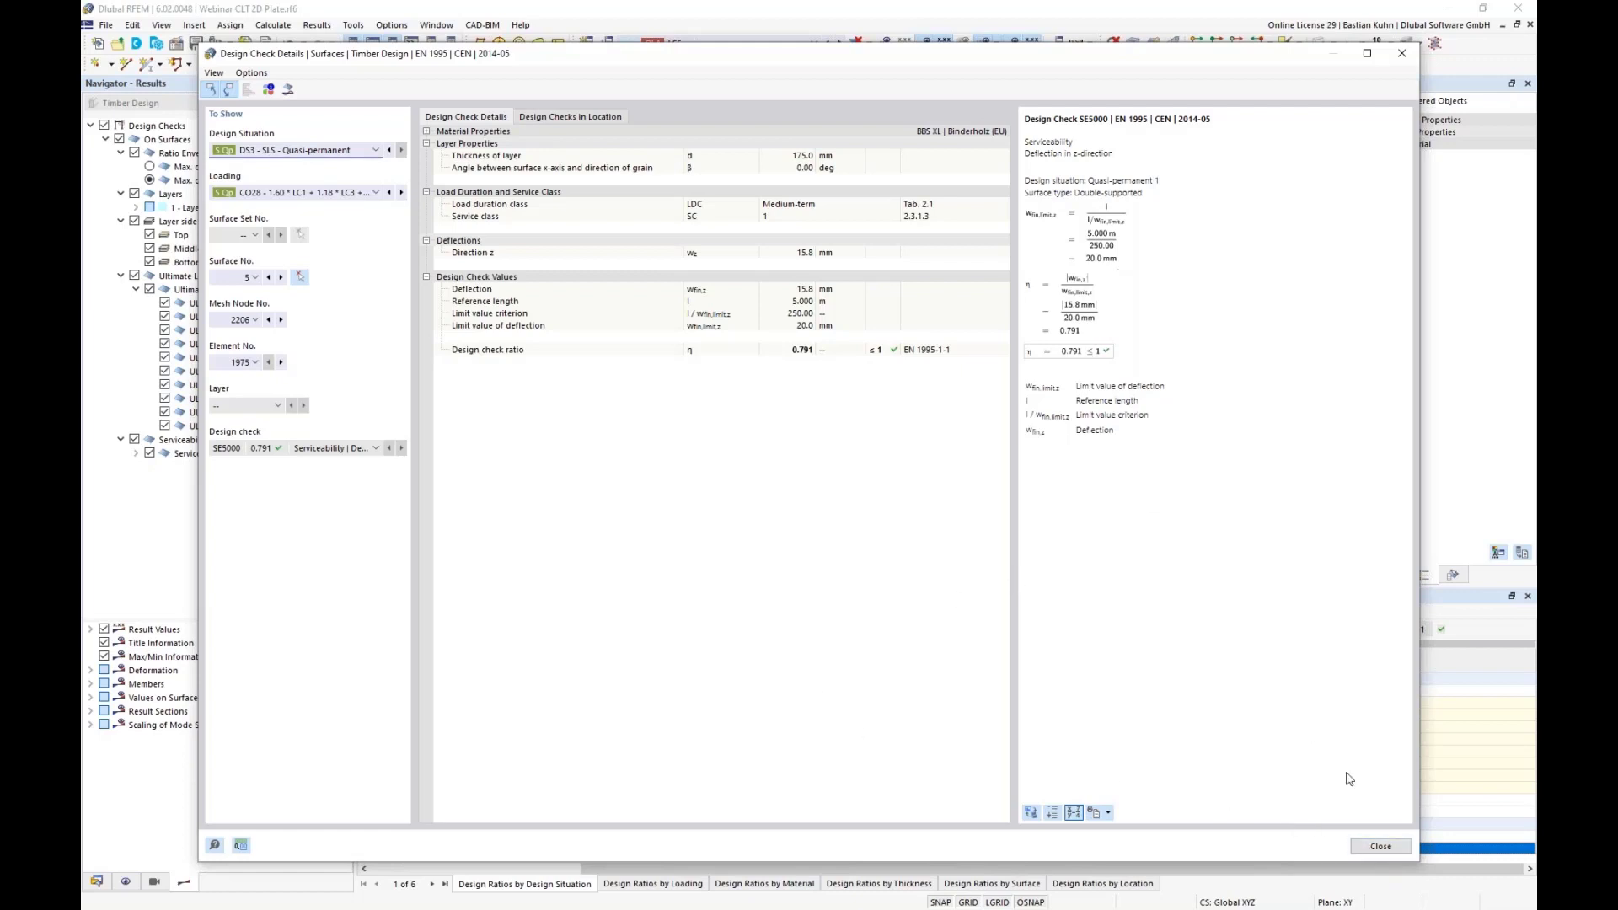
left_click(1372, 851)
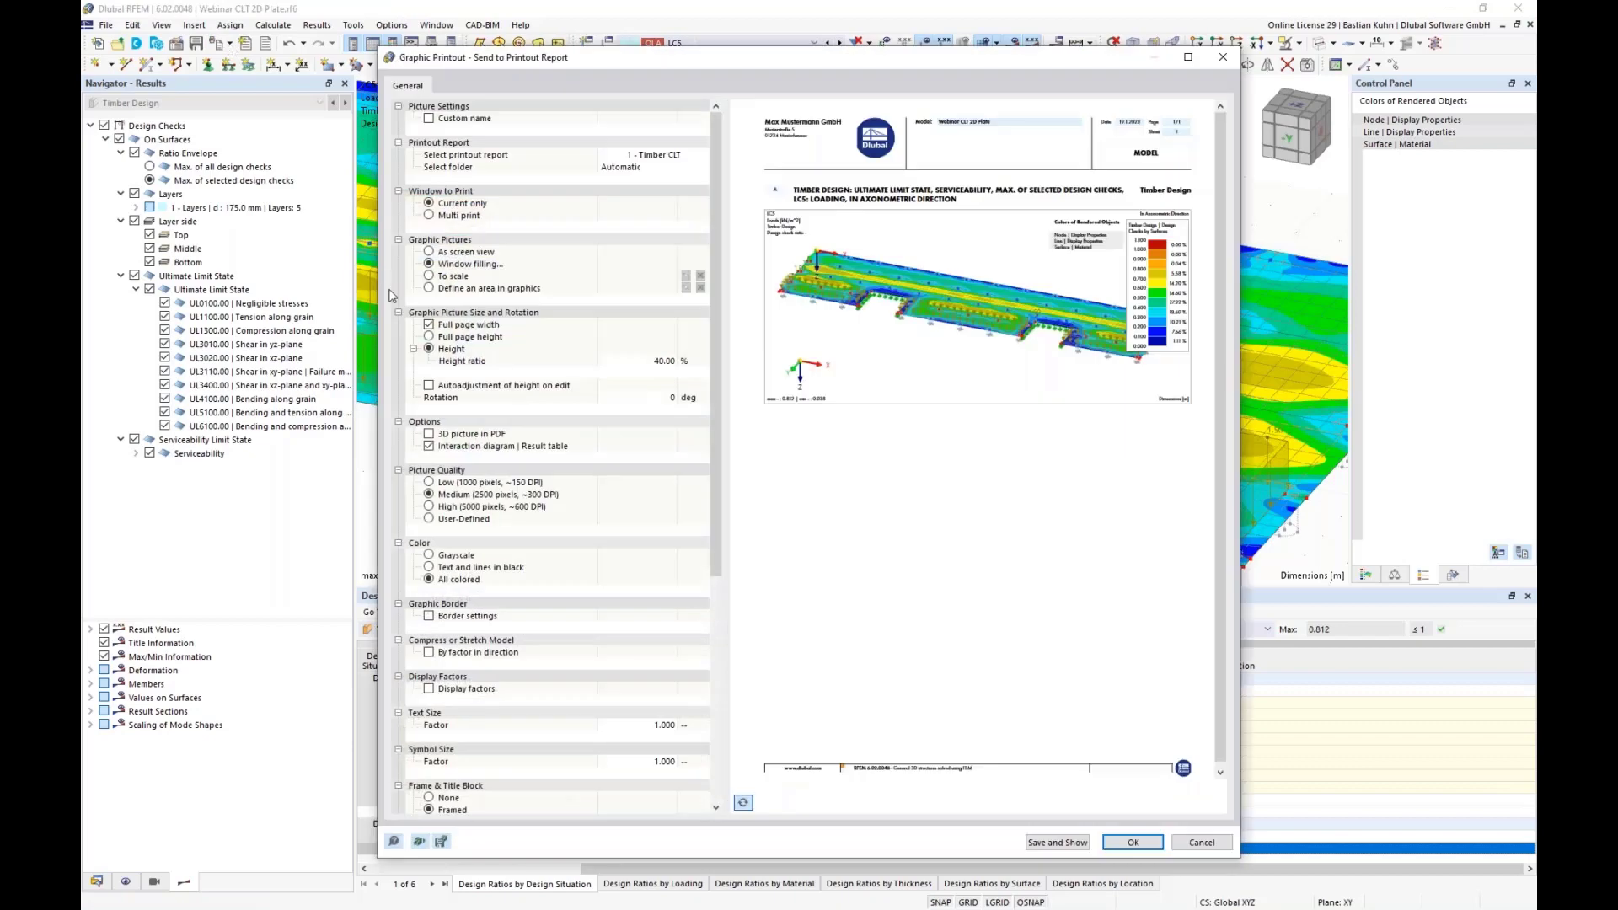
Switch the graphic printout to multi print and exclude the model views
left_click(431, 217)
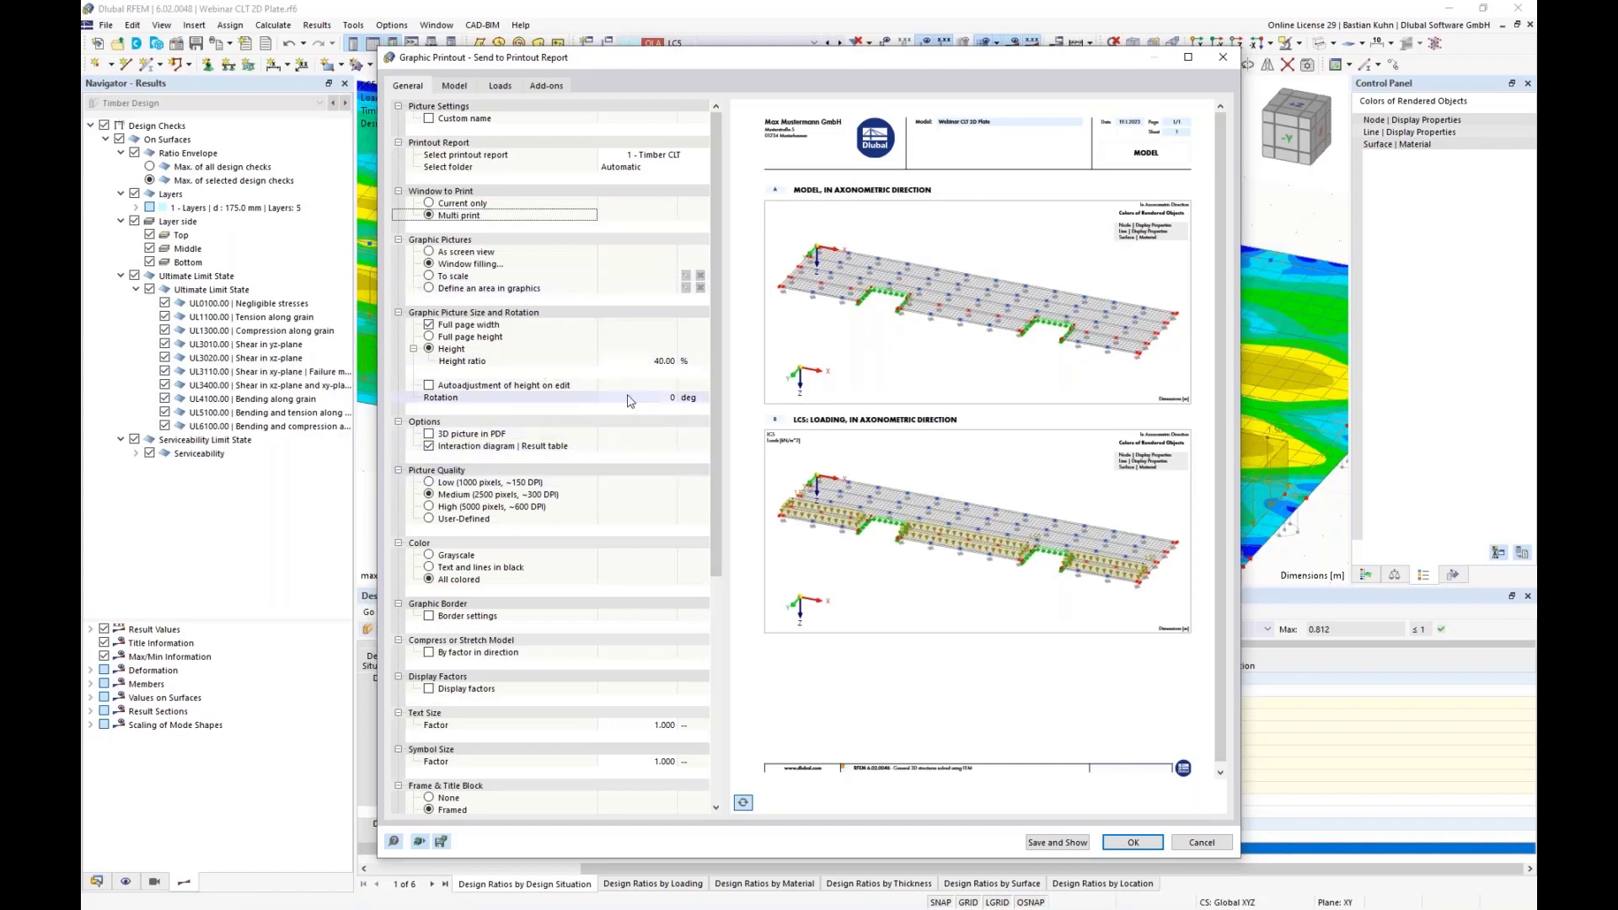
left_click(456, 87)
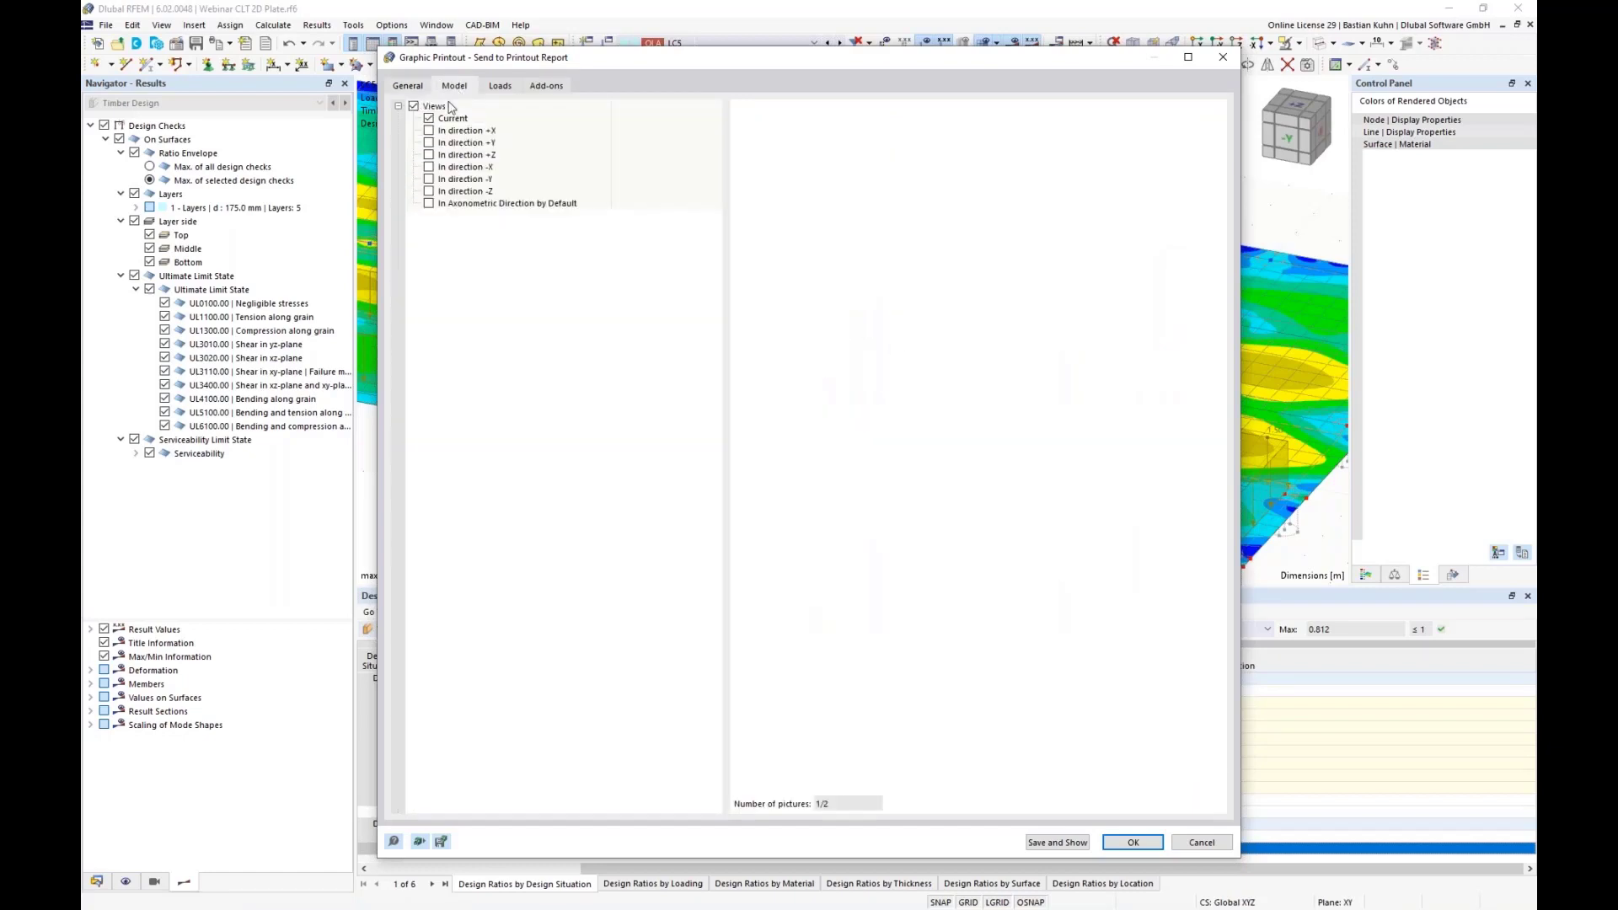
left_click(414, 107)
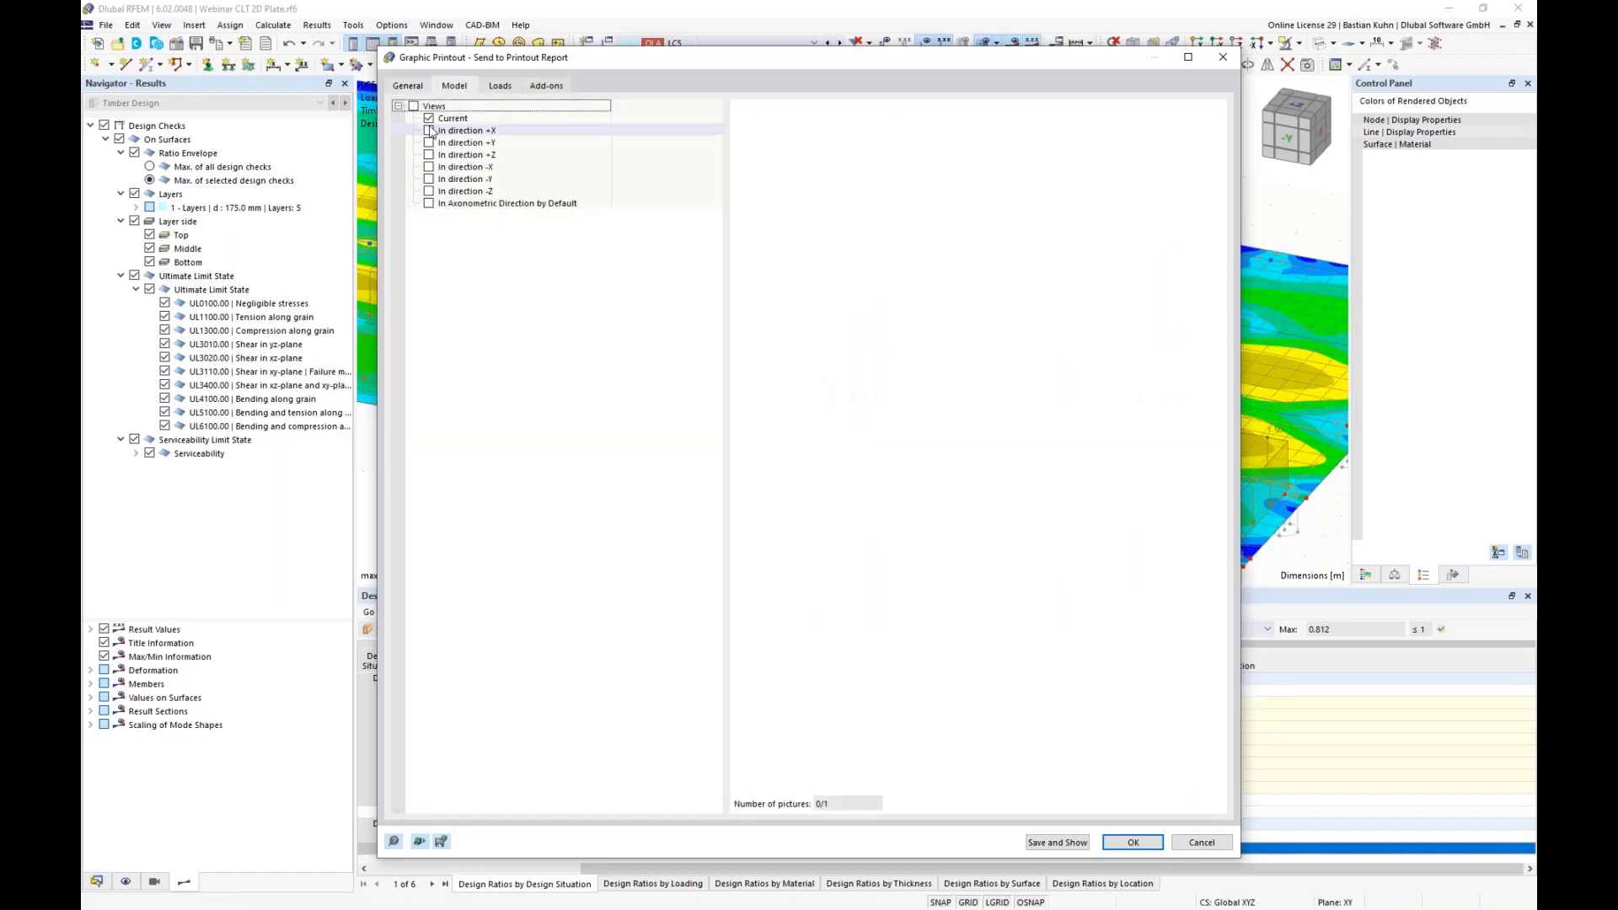
Print the loading graphics of LC1-5 without Timber Design pictures, then save them to the Timber CLT printout report and show it
left_click(499, 86)
left_click(429, 143)
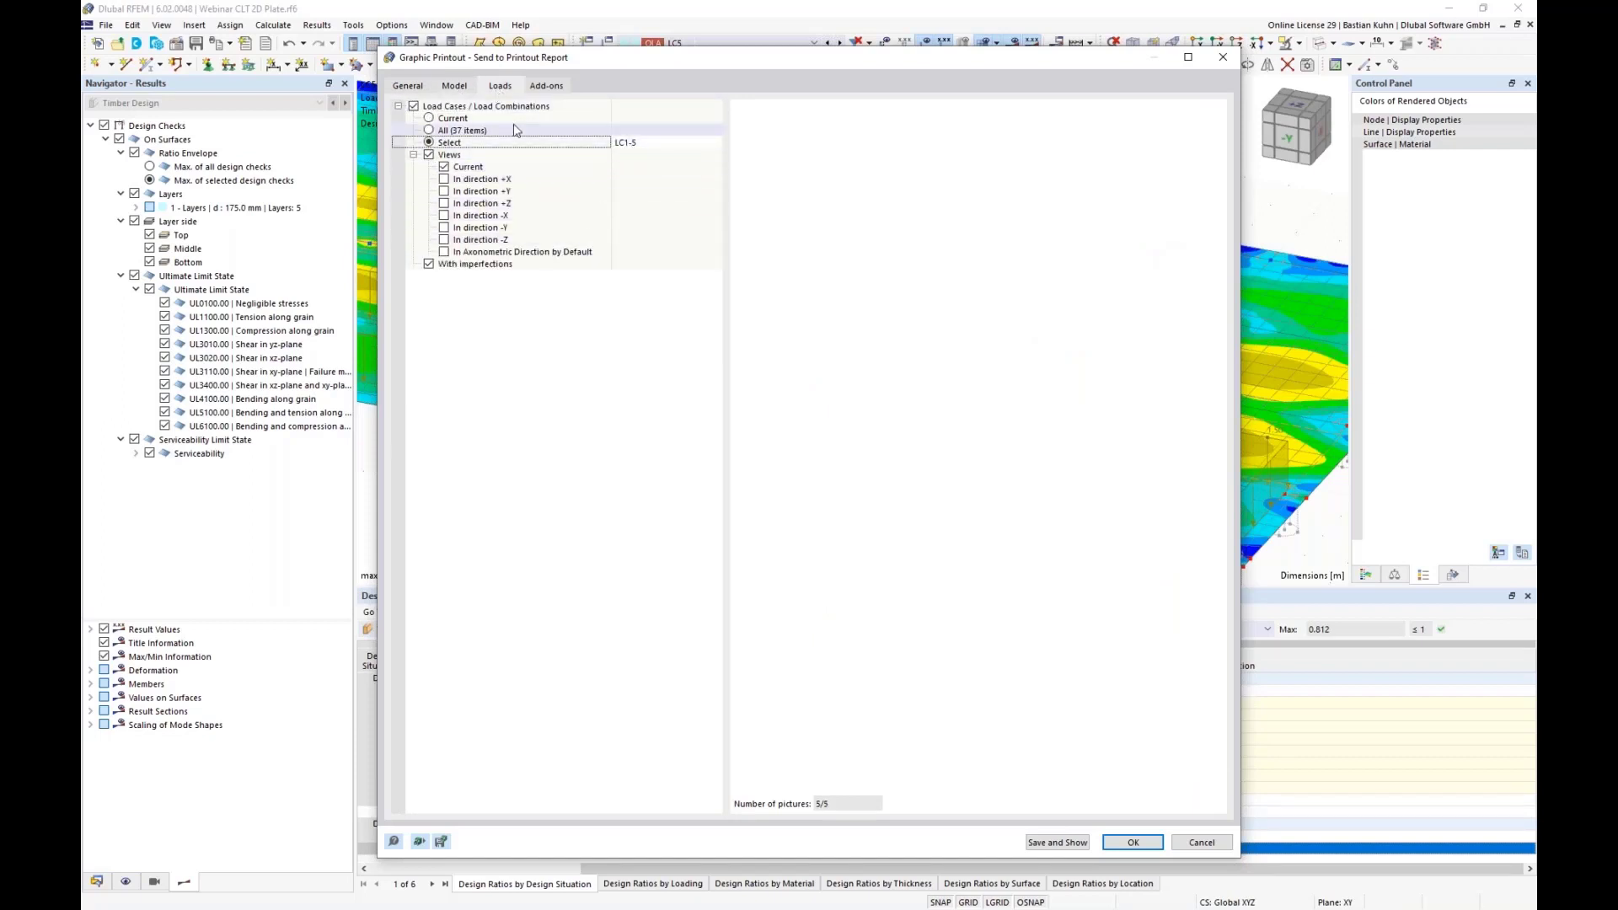
left_click(546, 85)
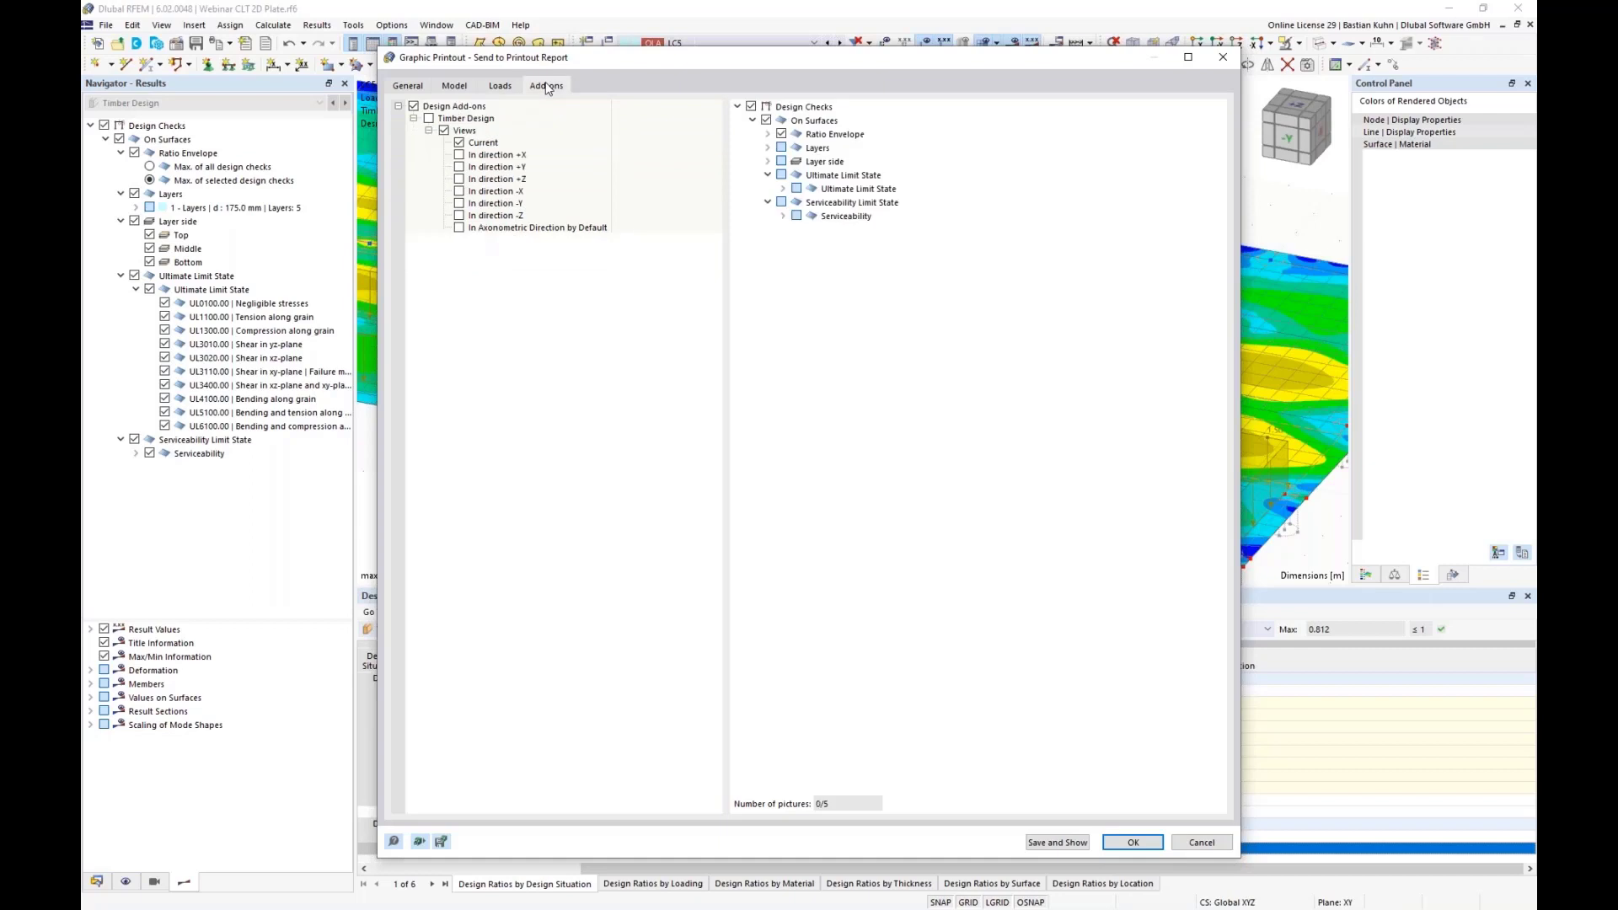
left_click(429, 118)
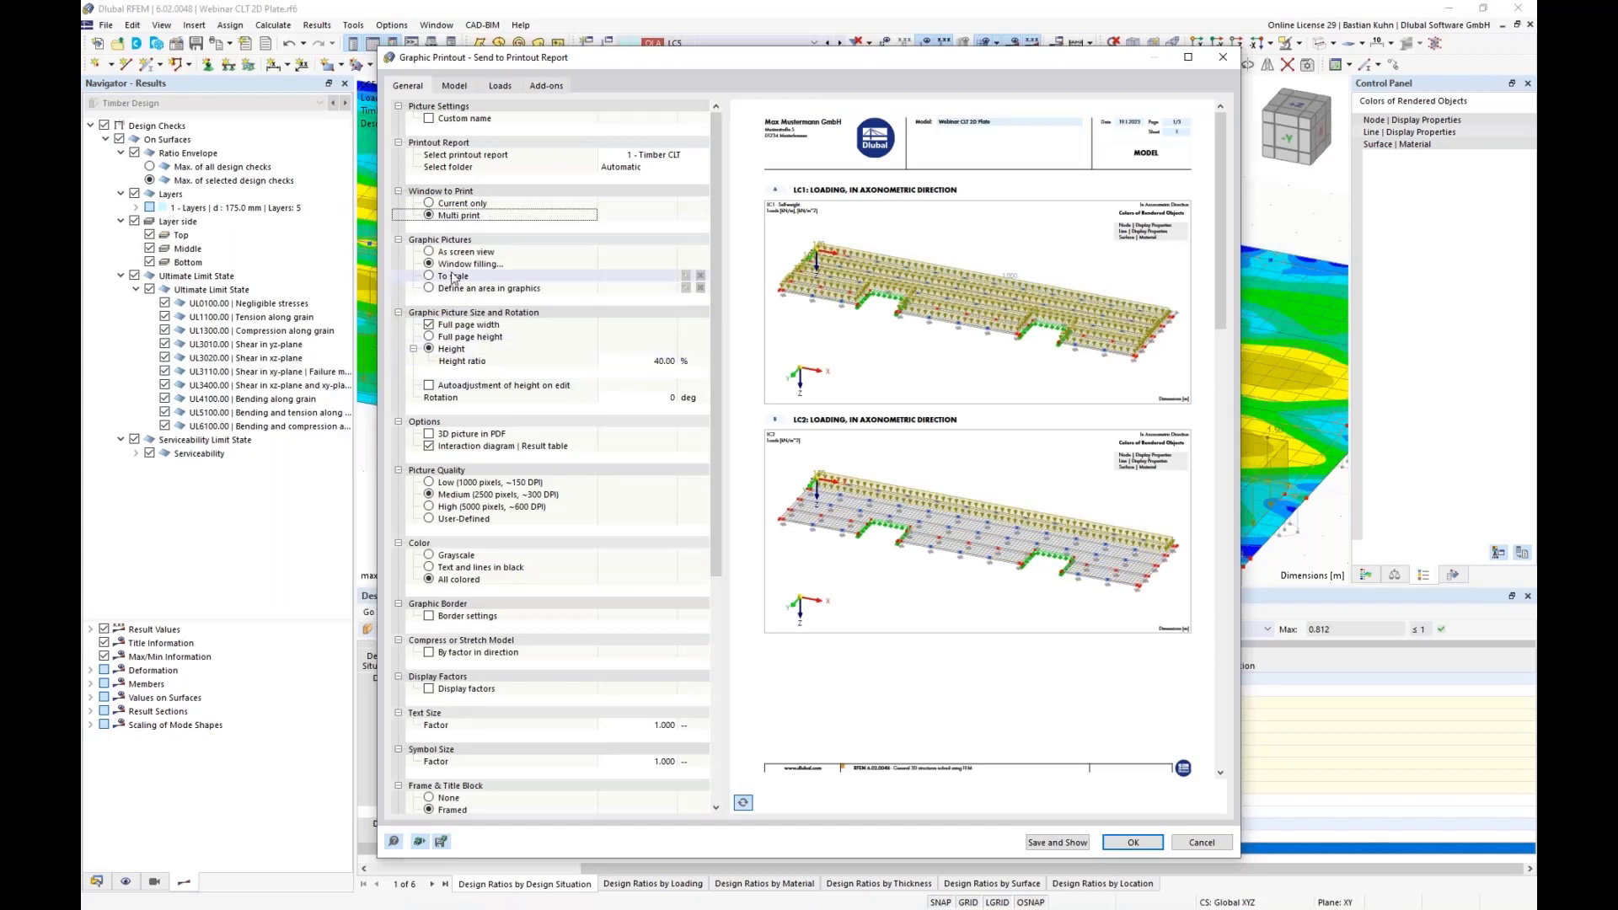
left_click(1049, 846)
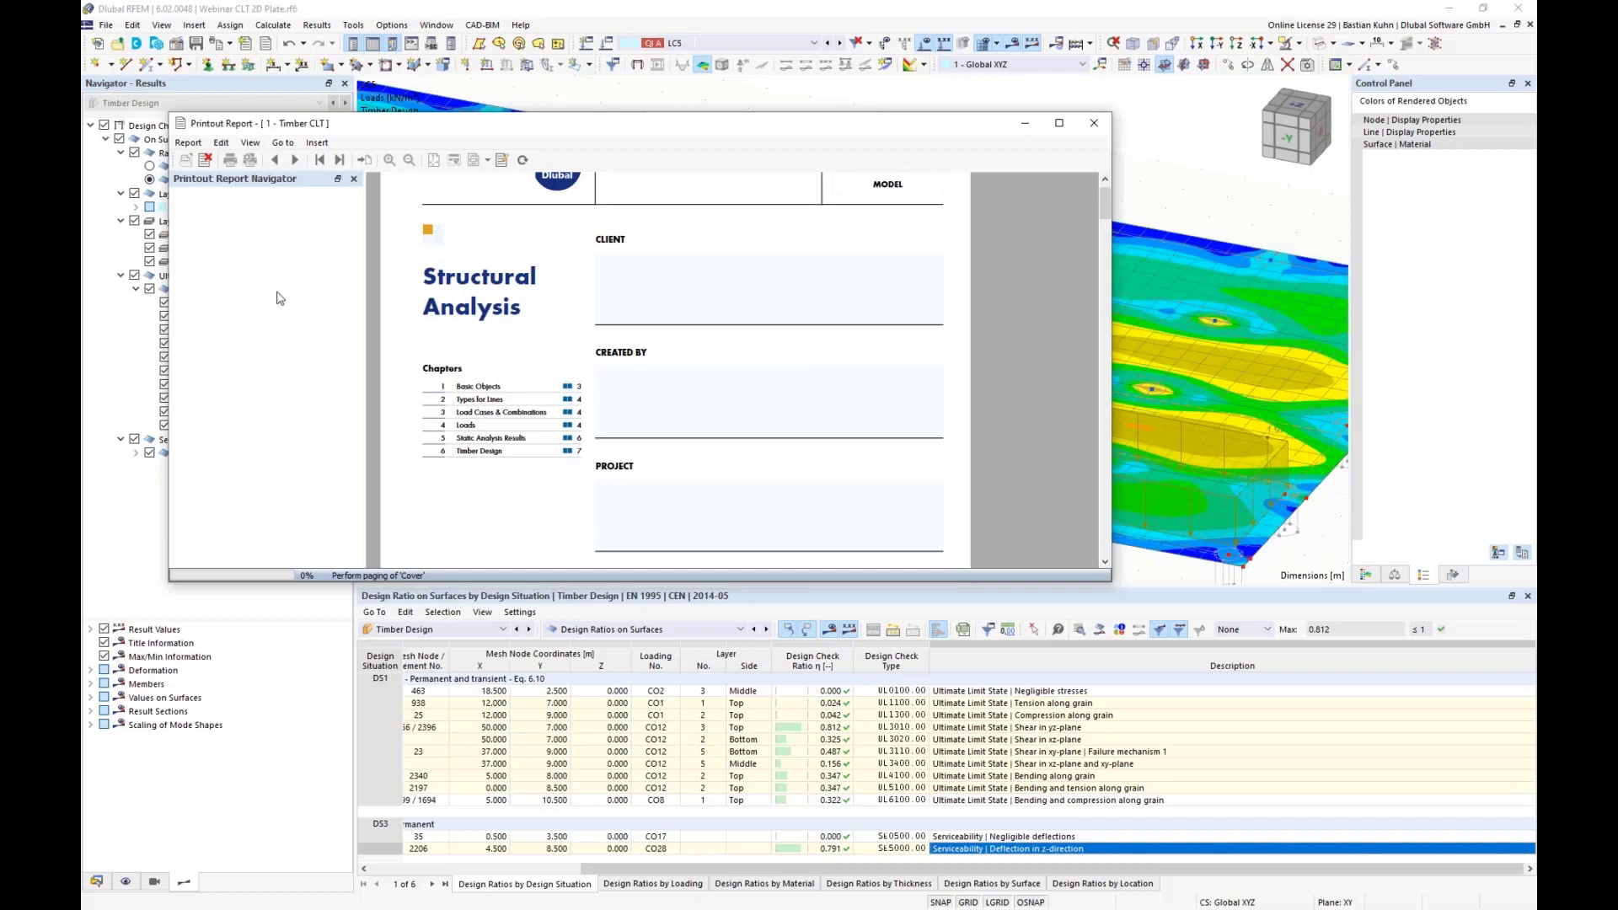
Review the line supports, load cases, model graphic and LC1 loading graphic in the Timber CLT printout report
left_click_drag(407, 115, 407, 3)
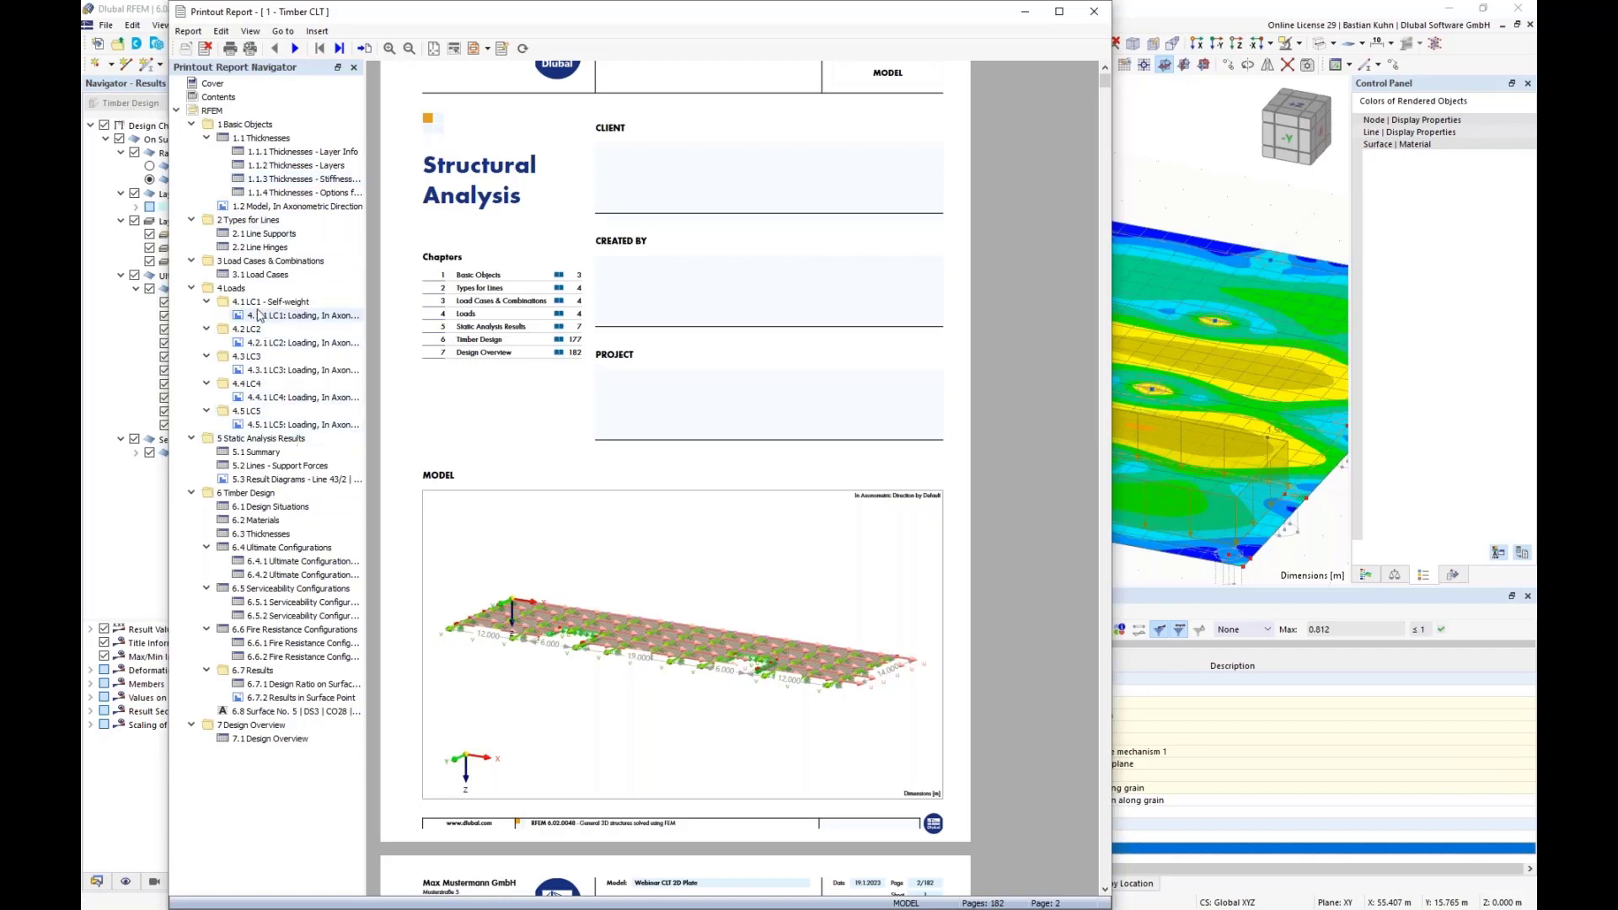
left_click(261, 235)
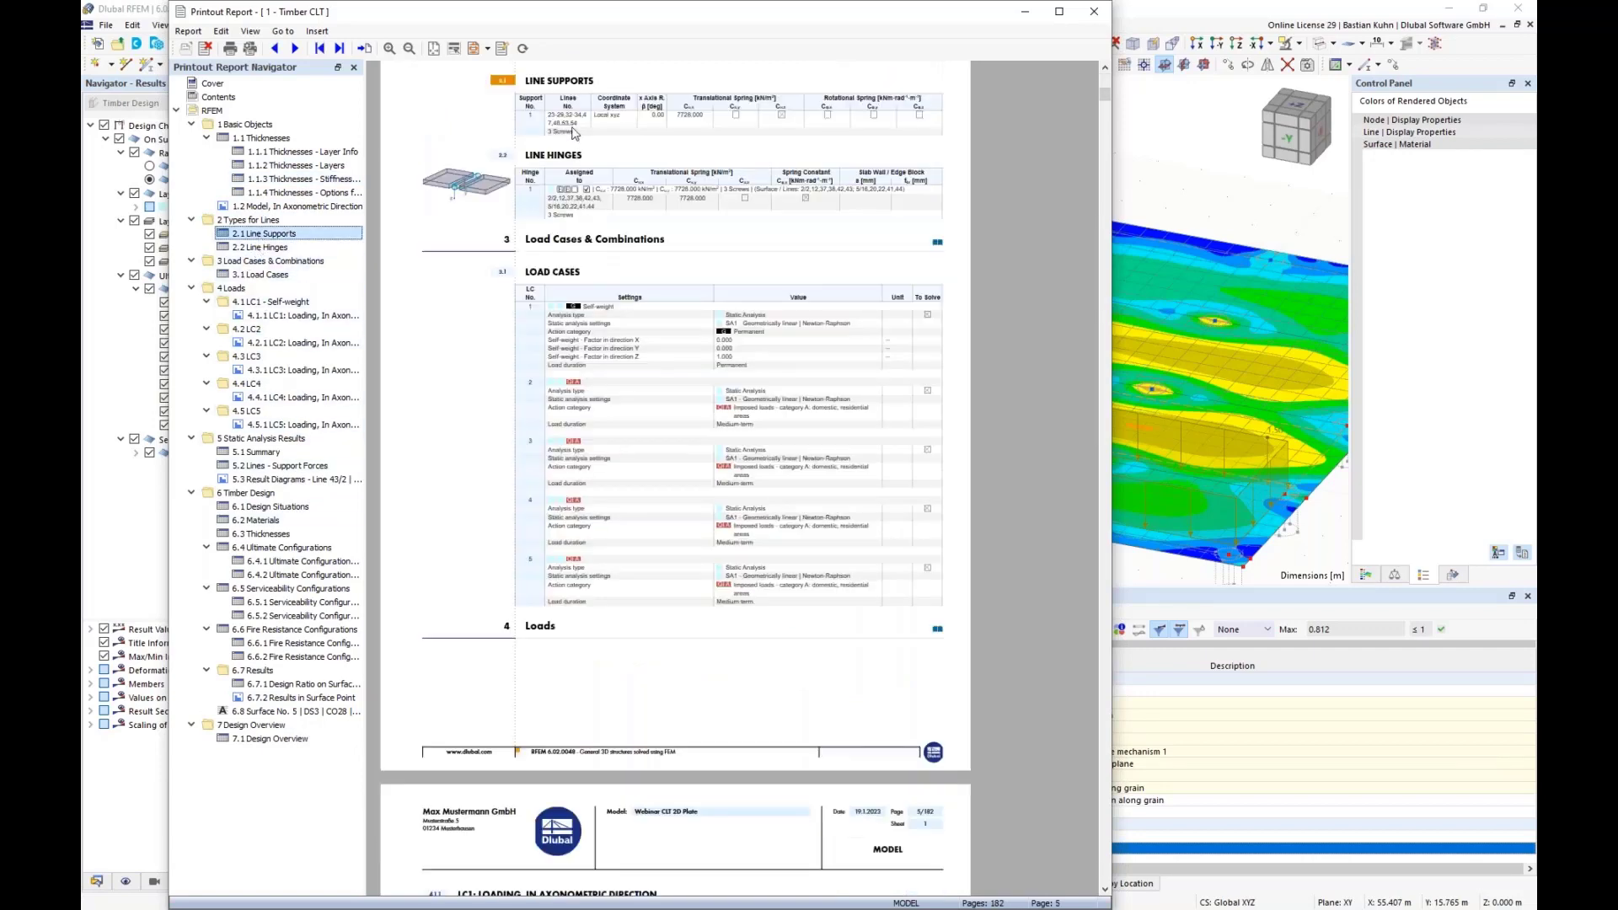
scroll(573, 134, "up", 1, "ctrl")
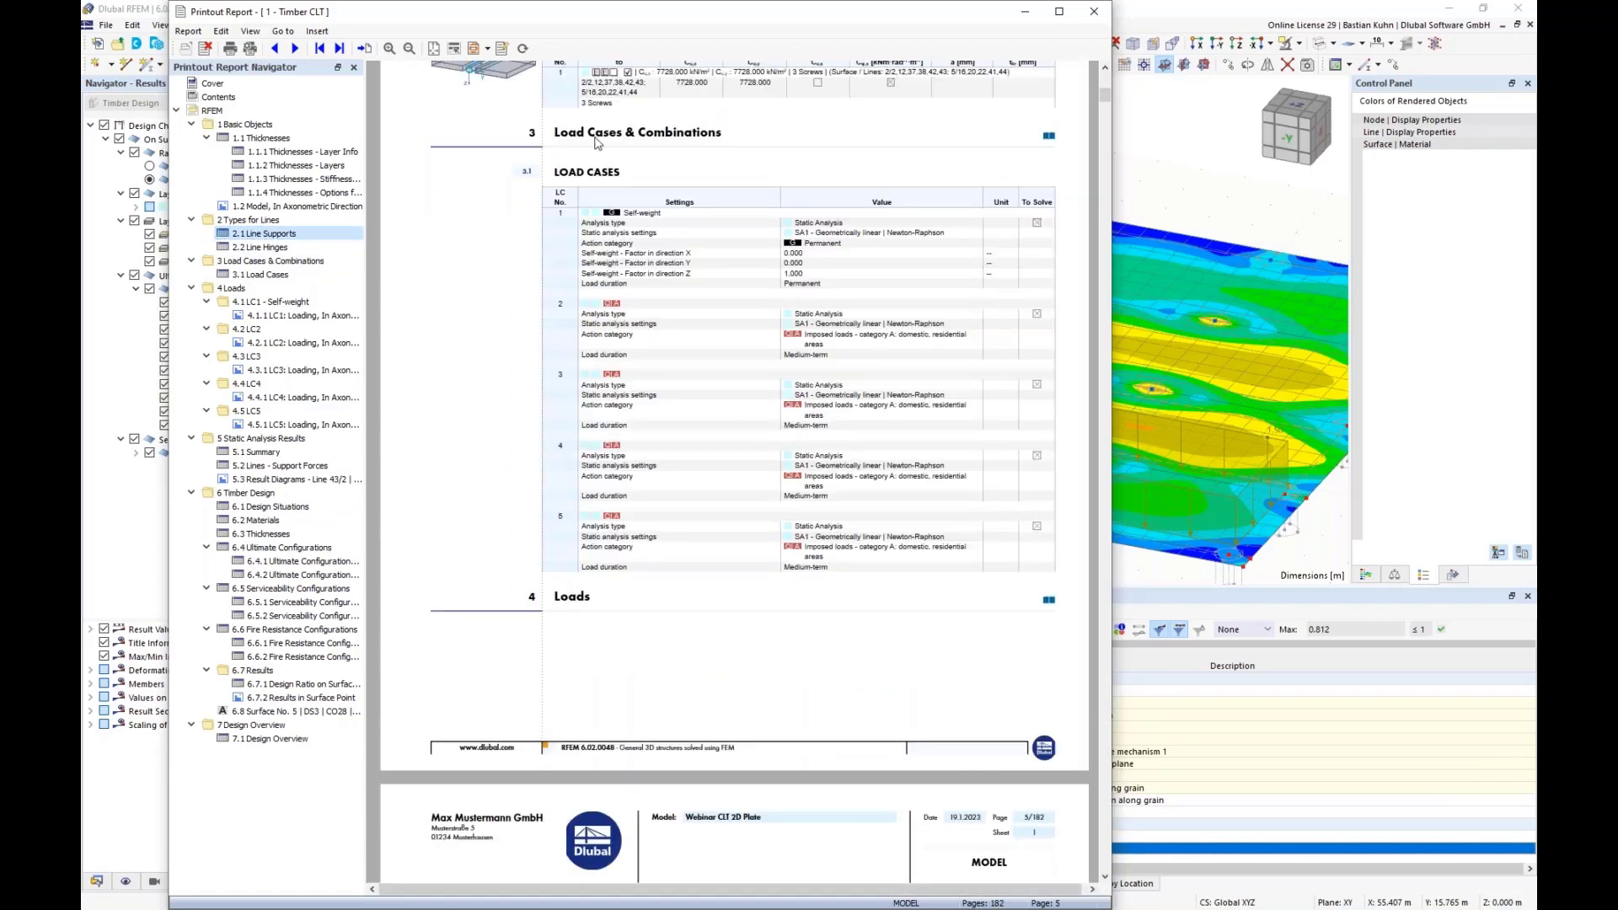
scroll(597, 143, "up", 1)
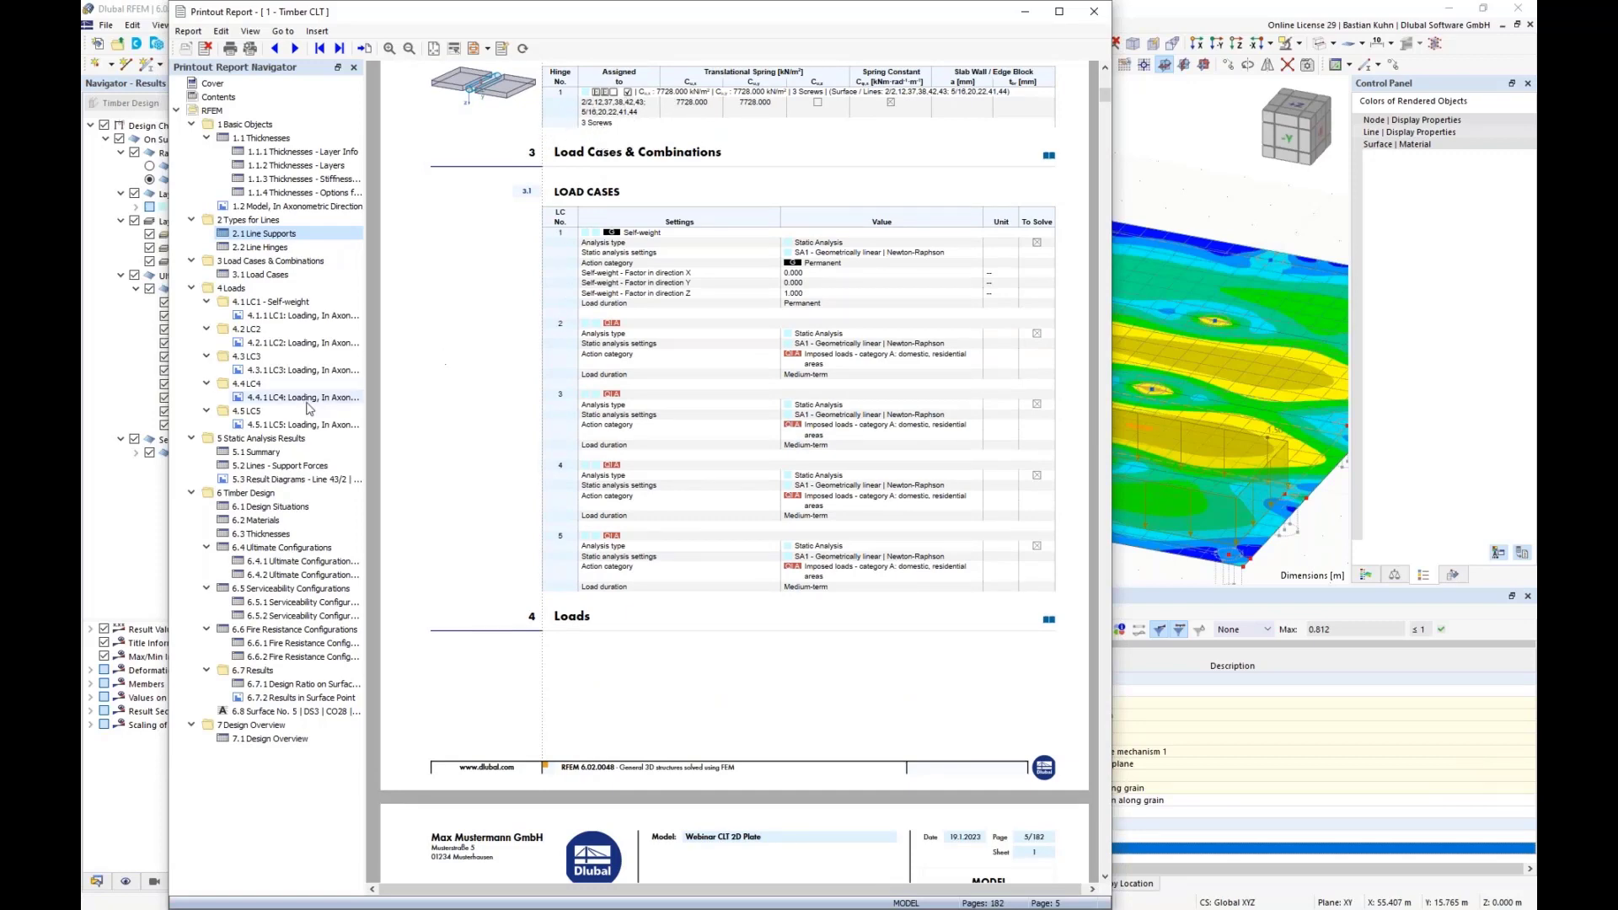
left_click(262, 208)
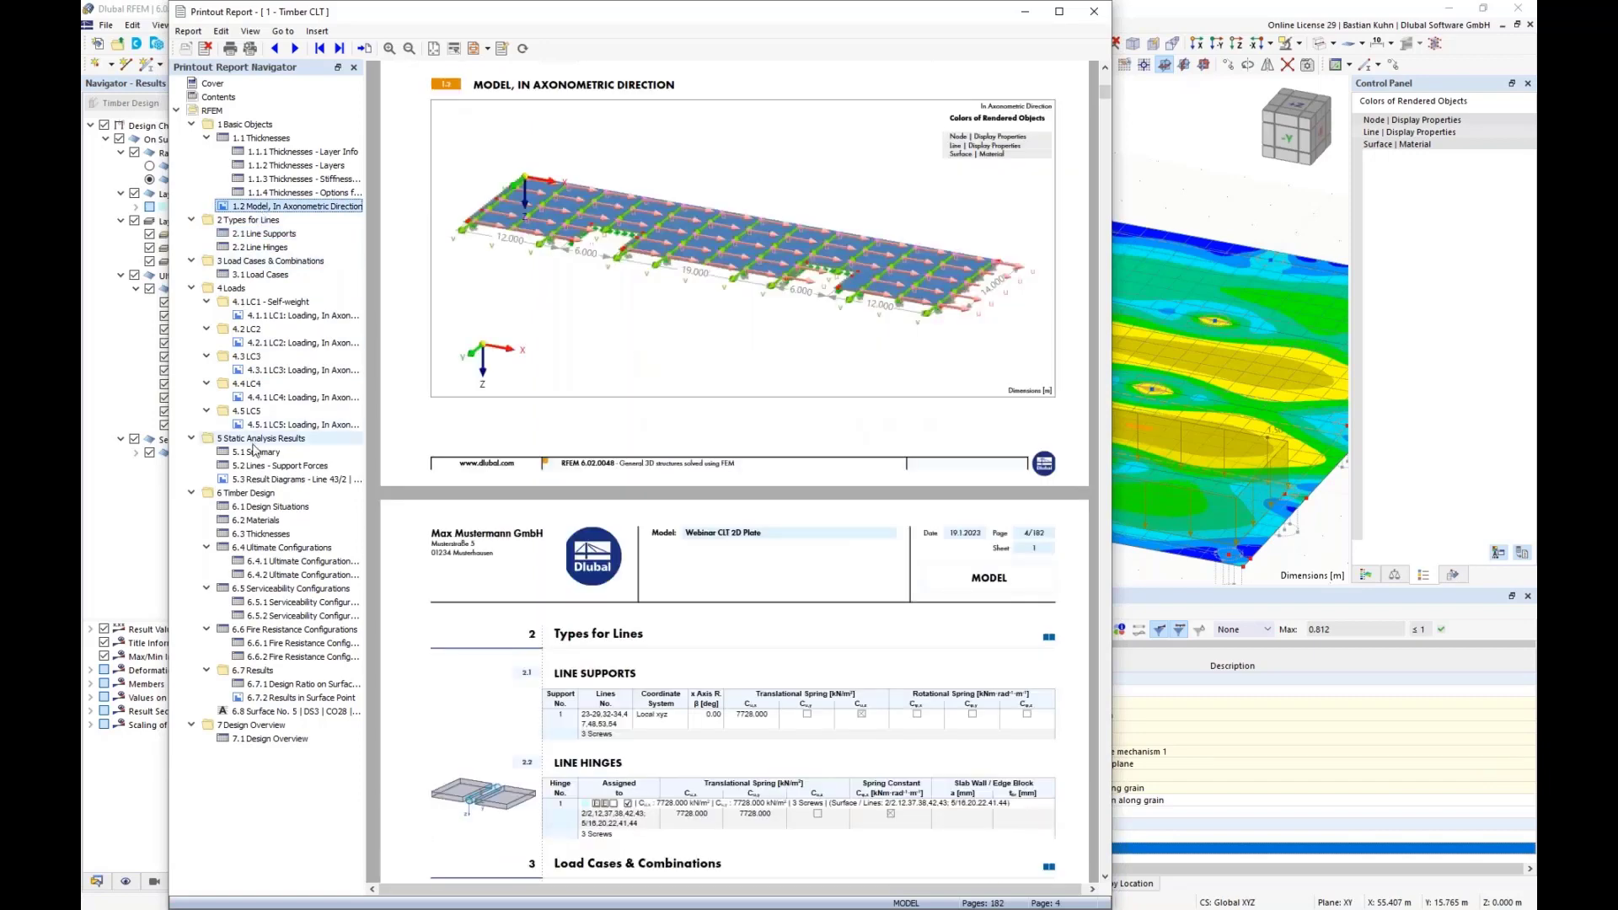
left_click(278, 316)
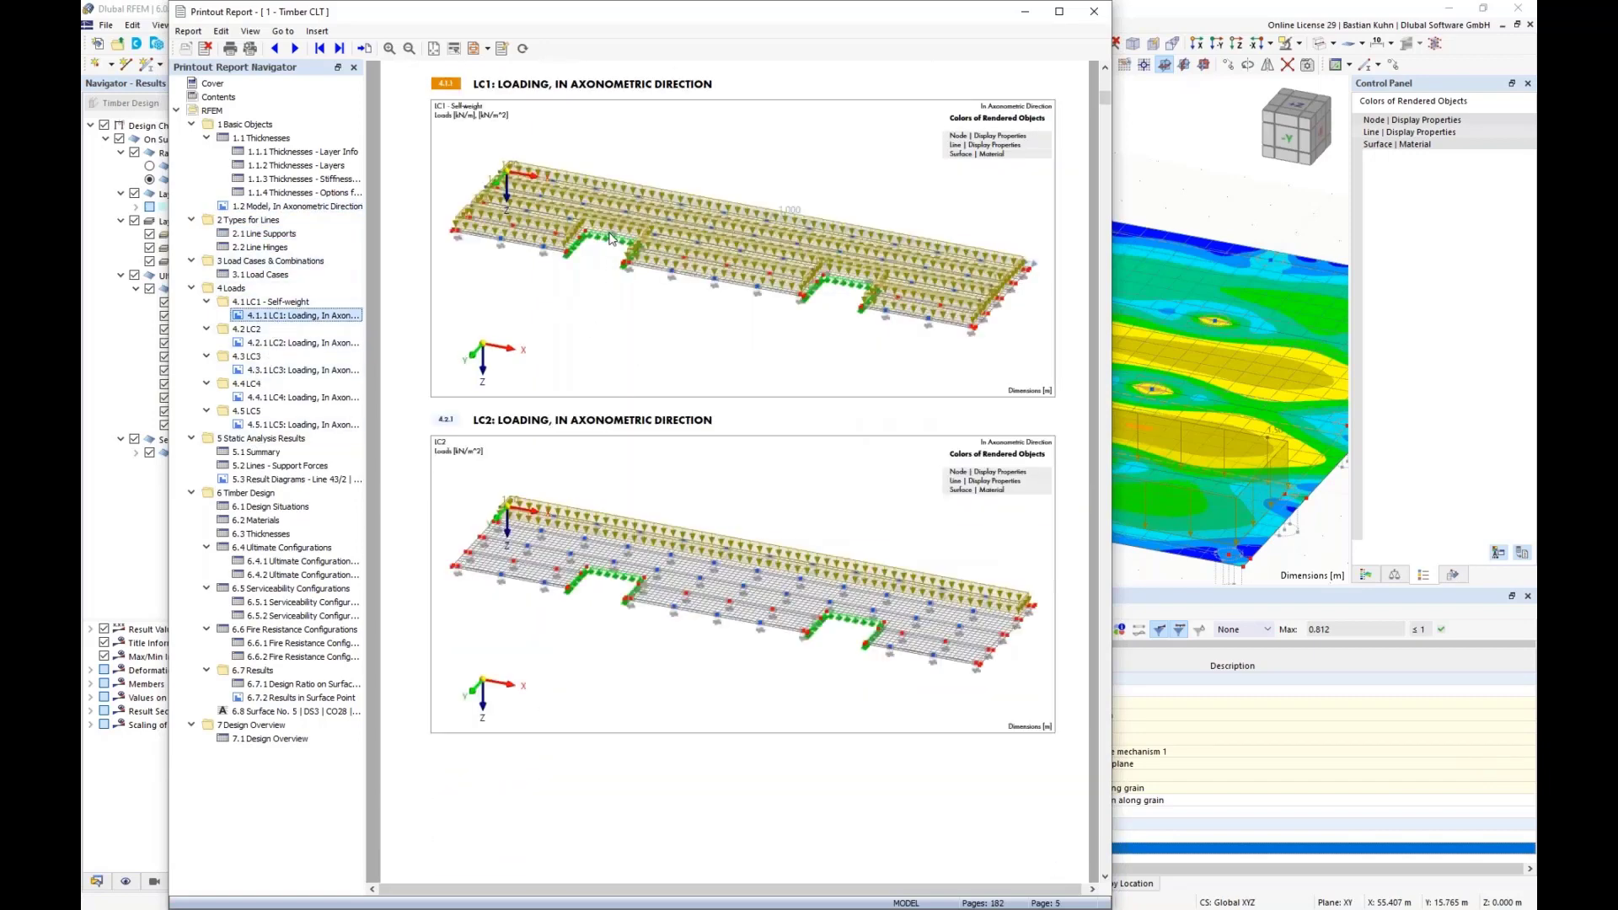
Review the line 43/2 result diagram, surface point results and surface 5 deflection check in the report, then close it
left_click(301, 479)
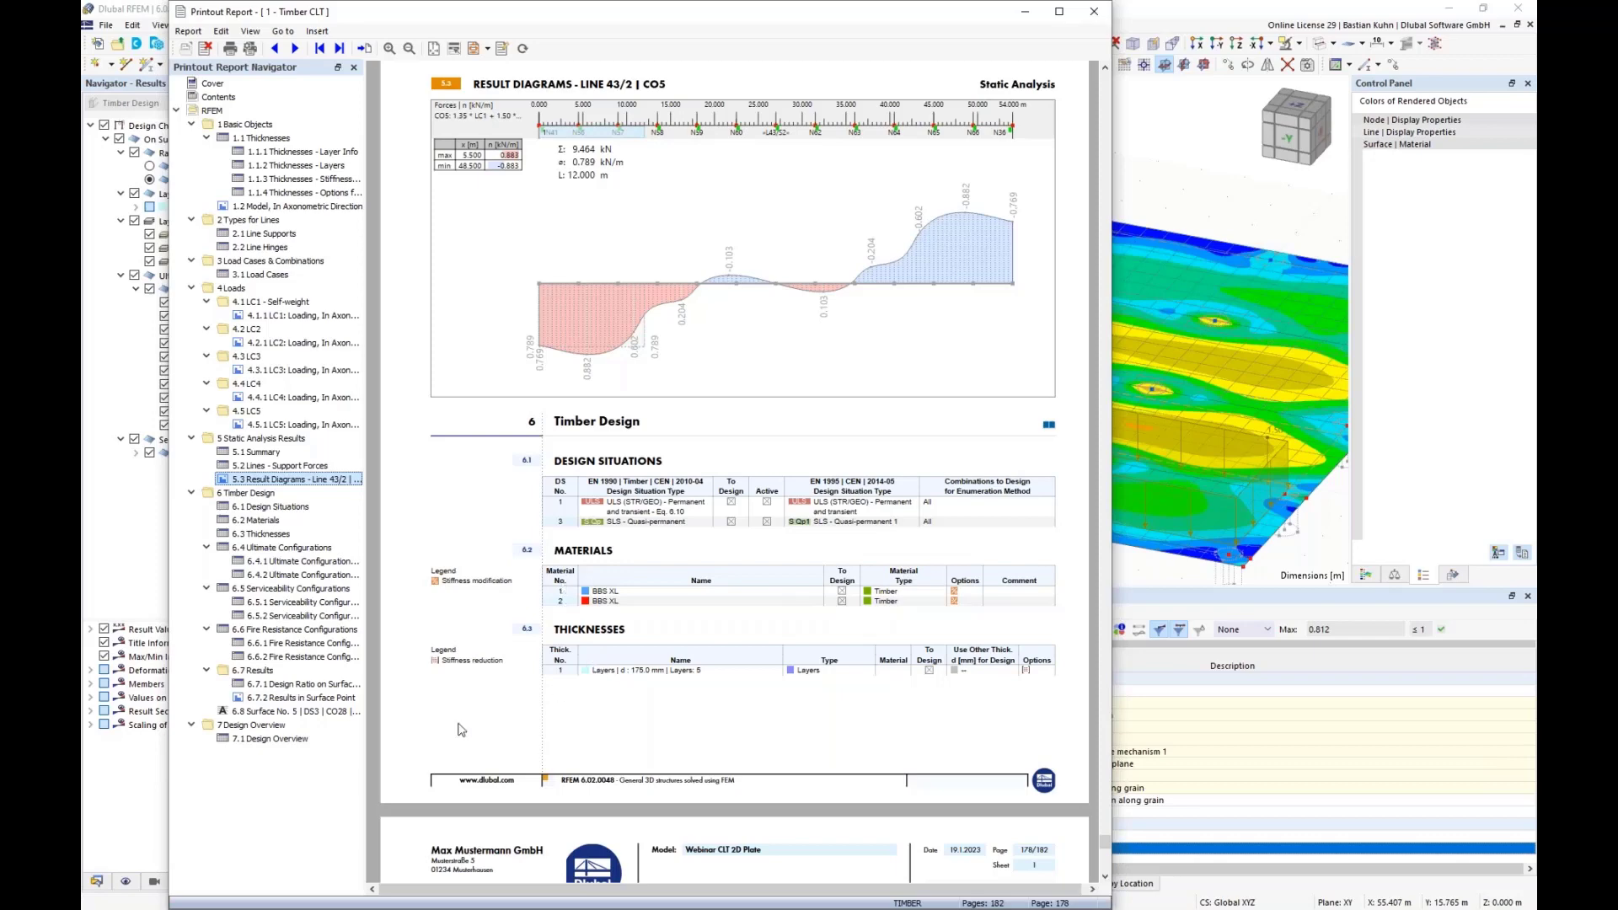
left_click(287, 700)
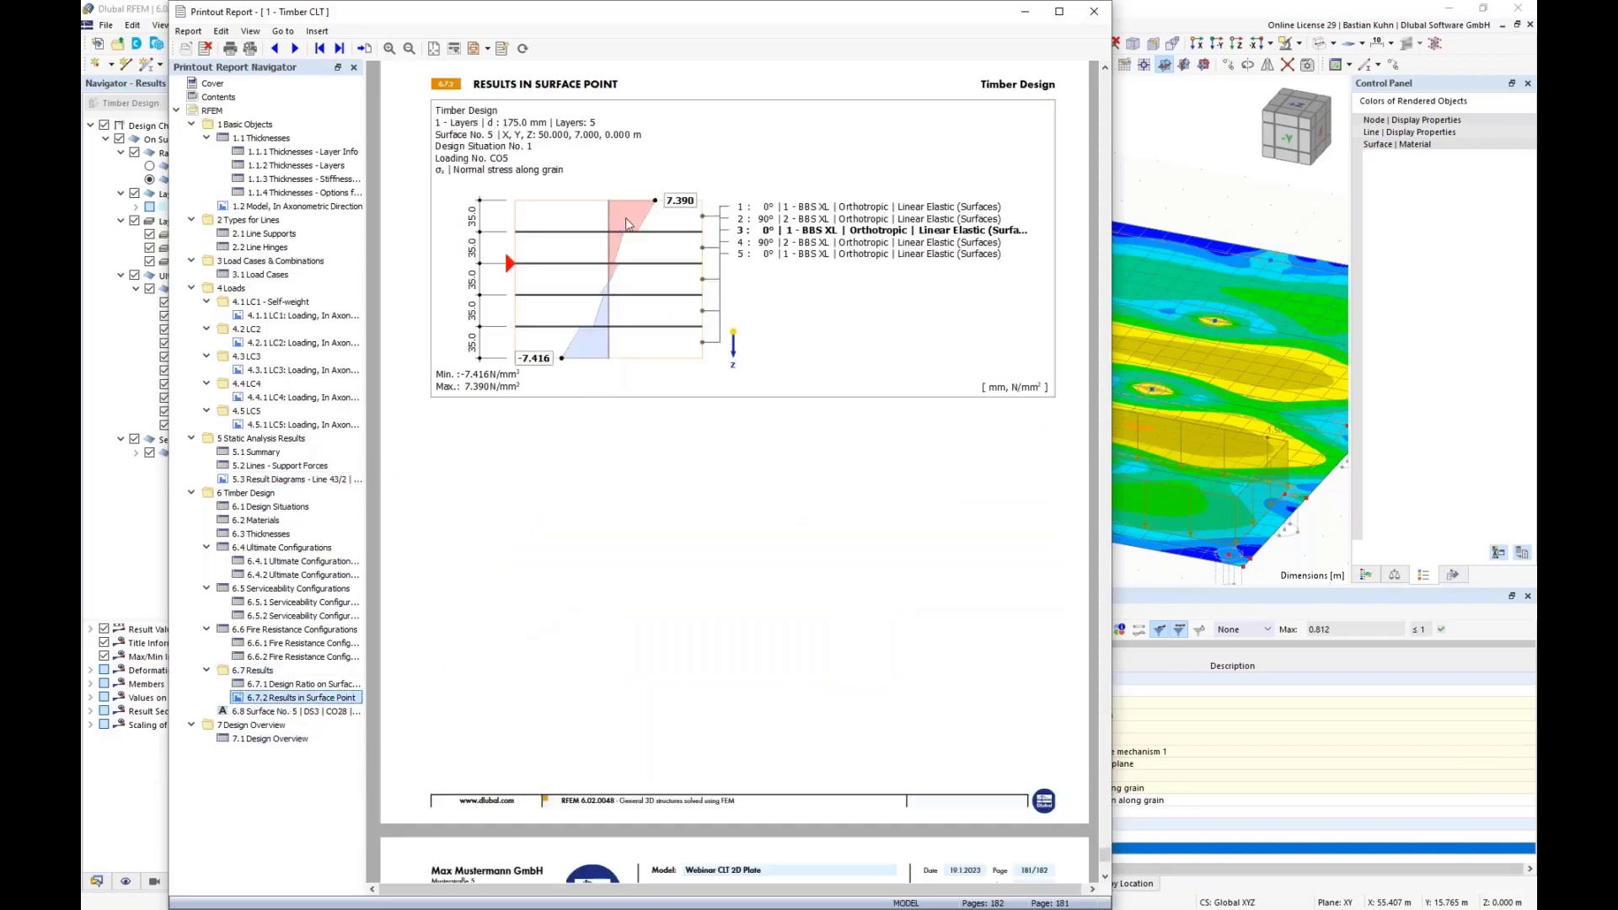
left_click(291, 711)
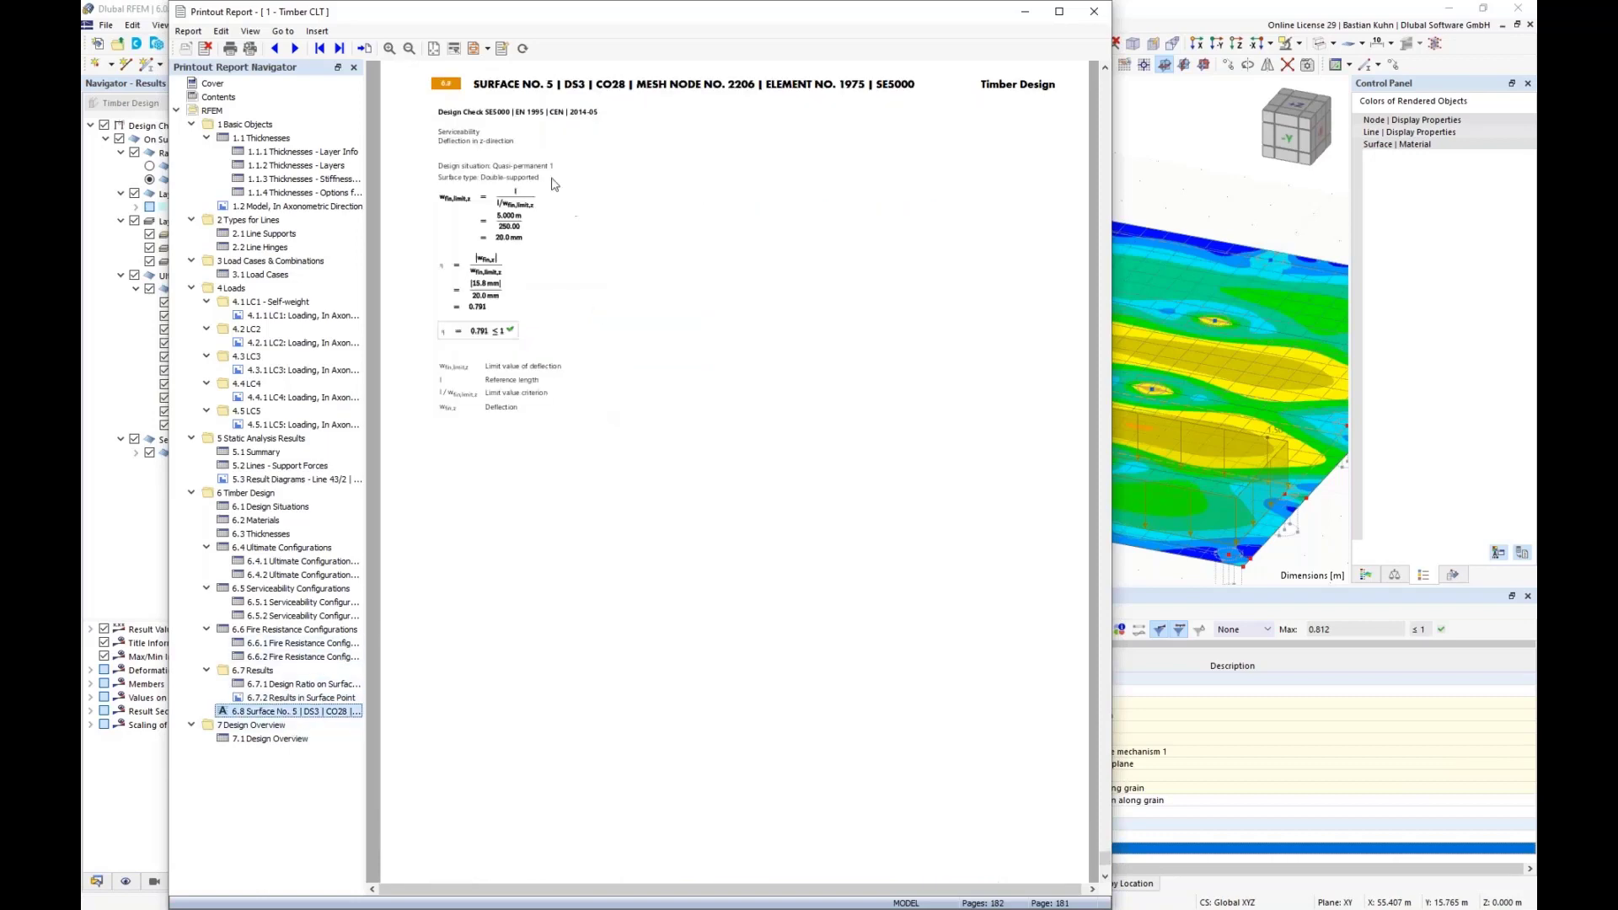
left_click(1092, 12)
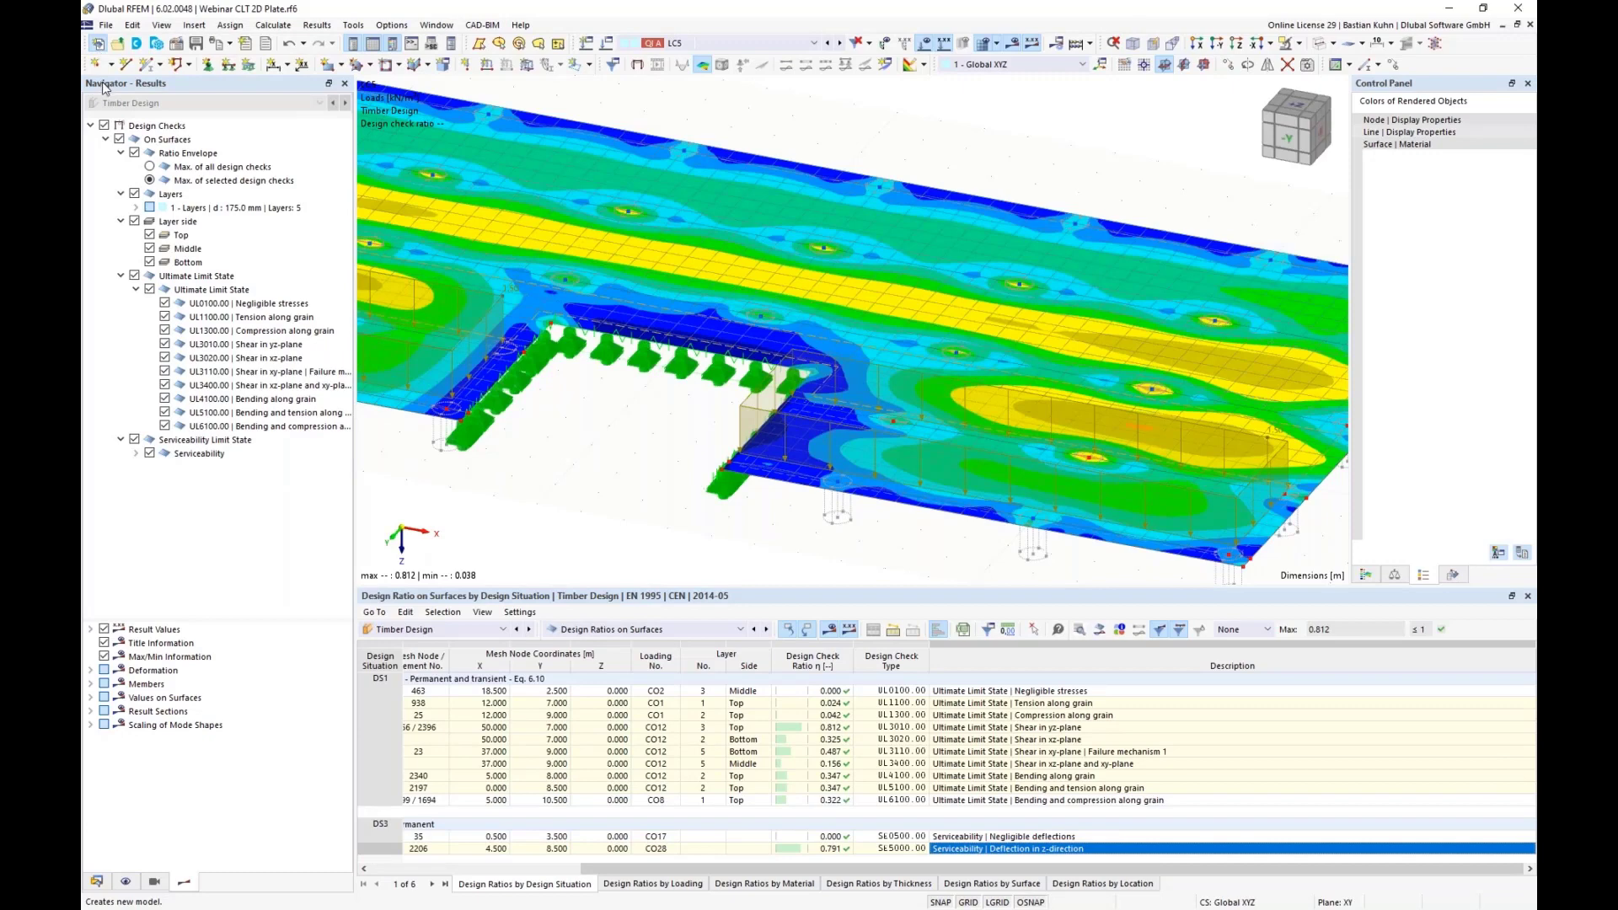
Start a new model with the Multilayer Surfaces and Timber Design add-ons activated and the load wizards deactivated
left_click(98, 43)
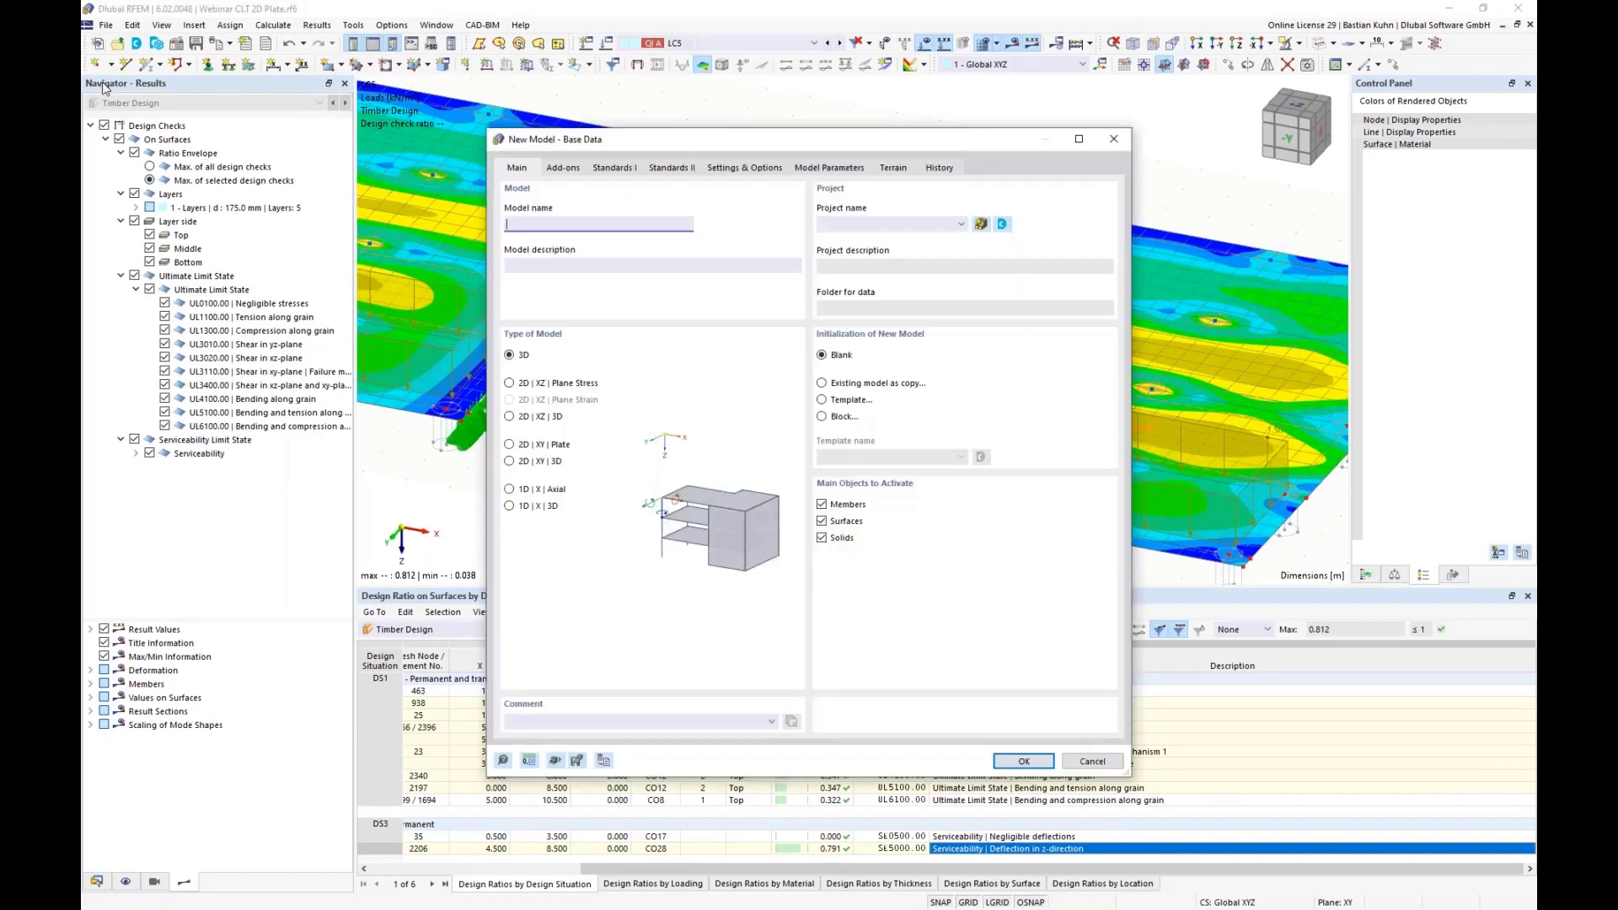
left_click(563, 168)
left_click(509, 540)
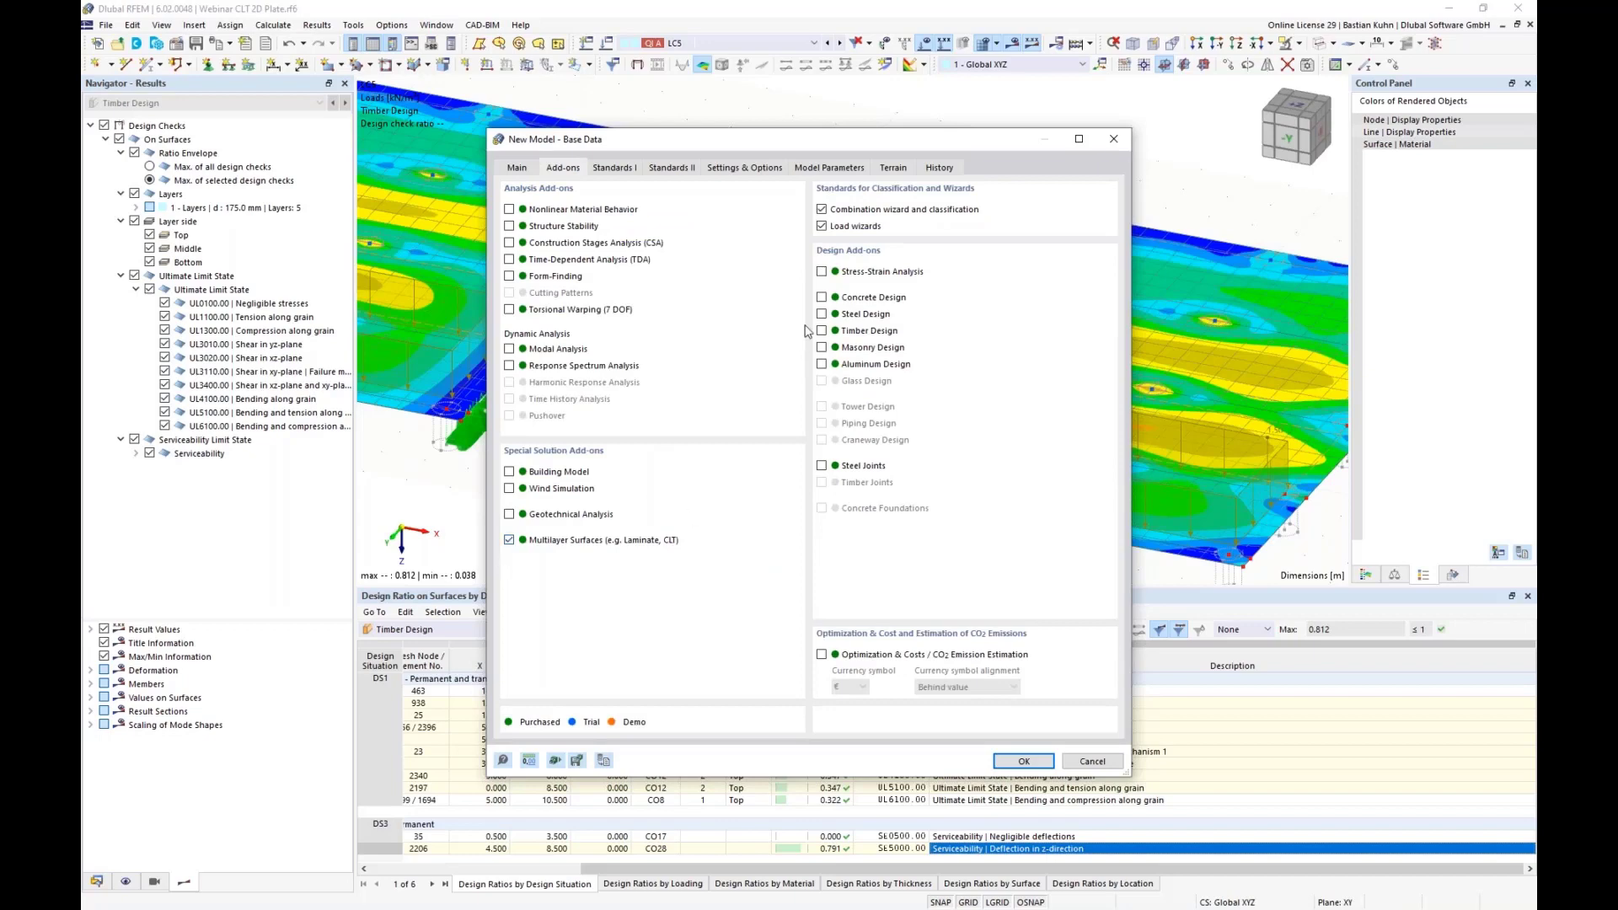
left_click(822, 330)
left_click(821, 226)
Set the load combination standard group to EN 1990 | Timber and create the Wall model
left_click(616, 167)
left_click(591, 224)
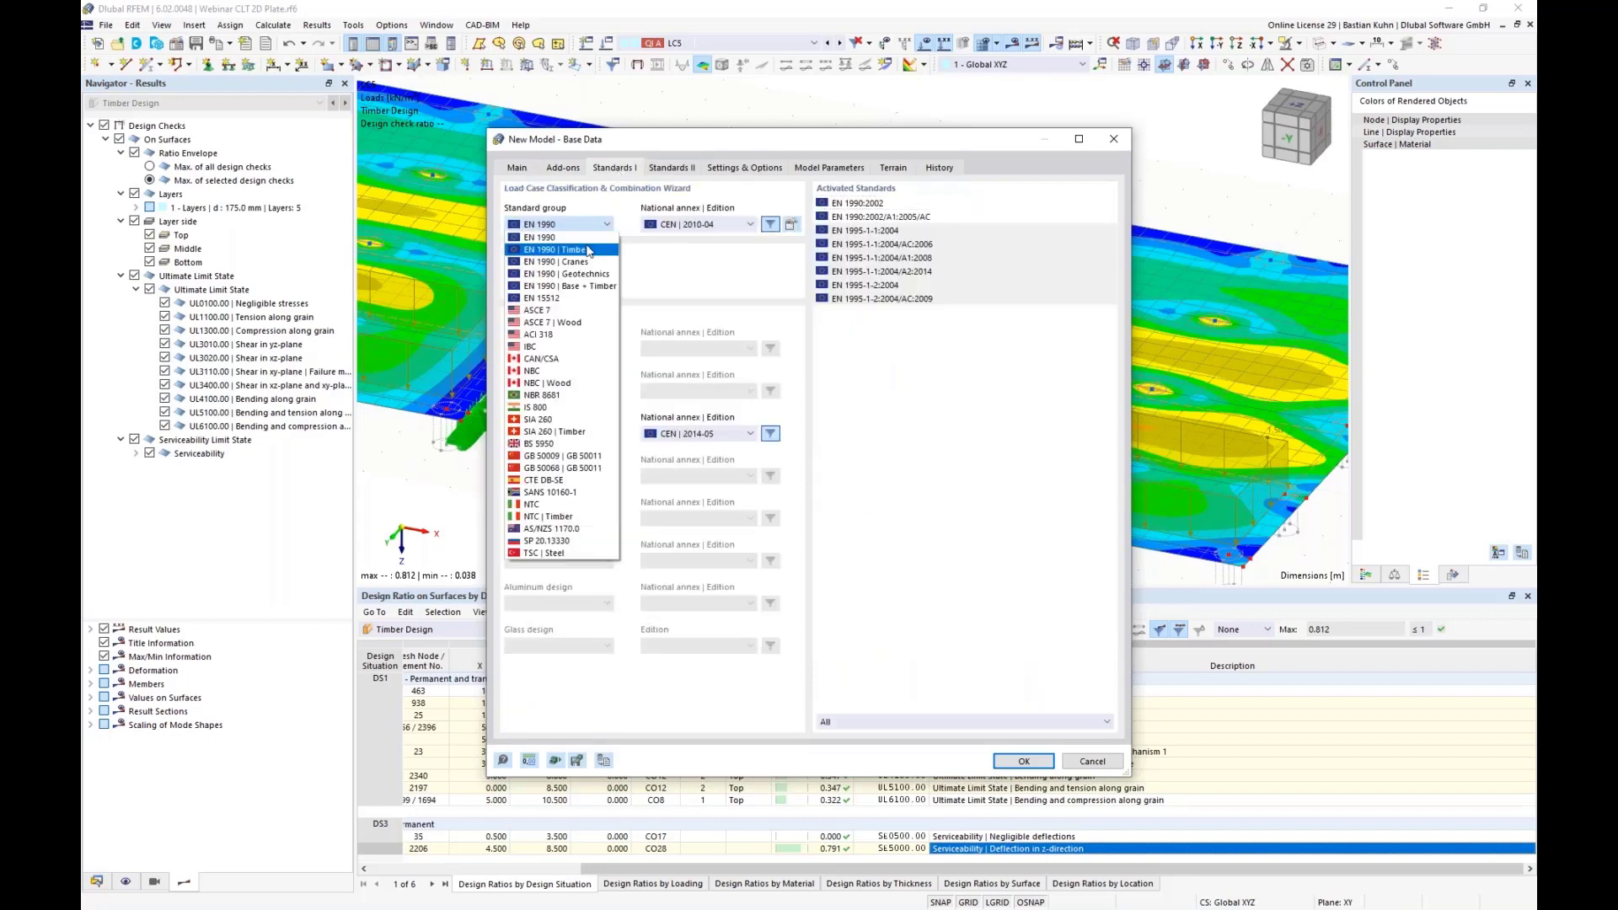
left_click(594, 266)
left_click(1014, 758)
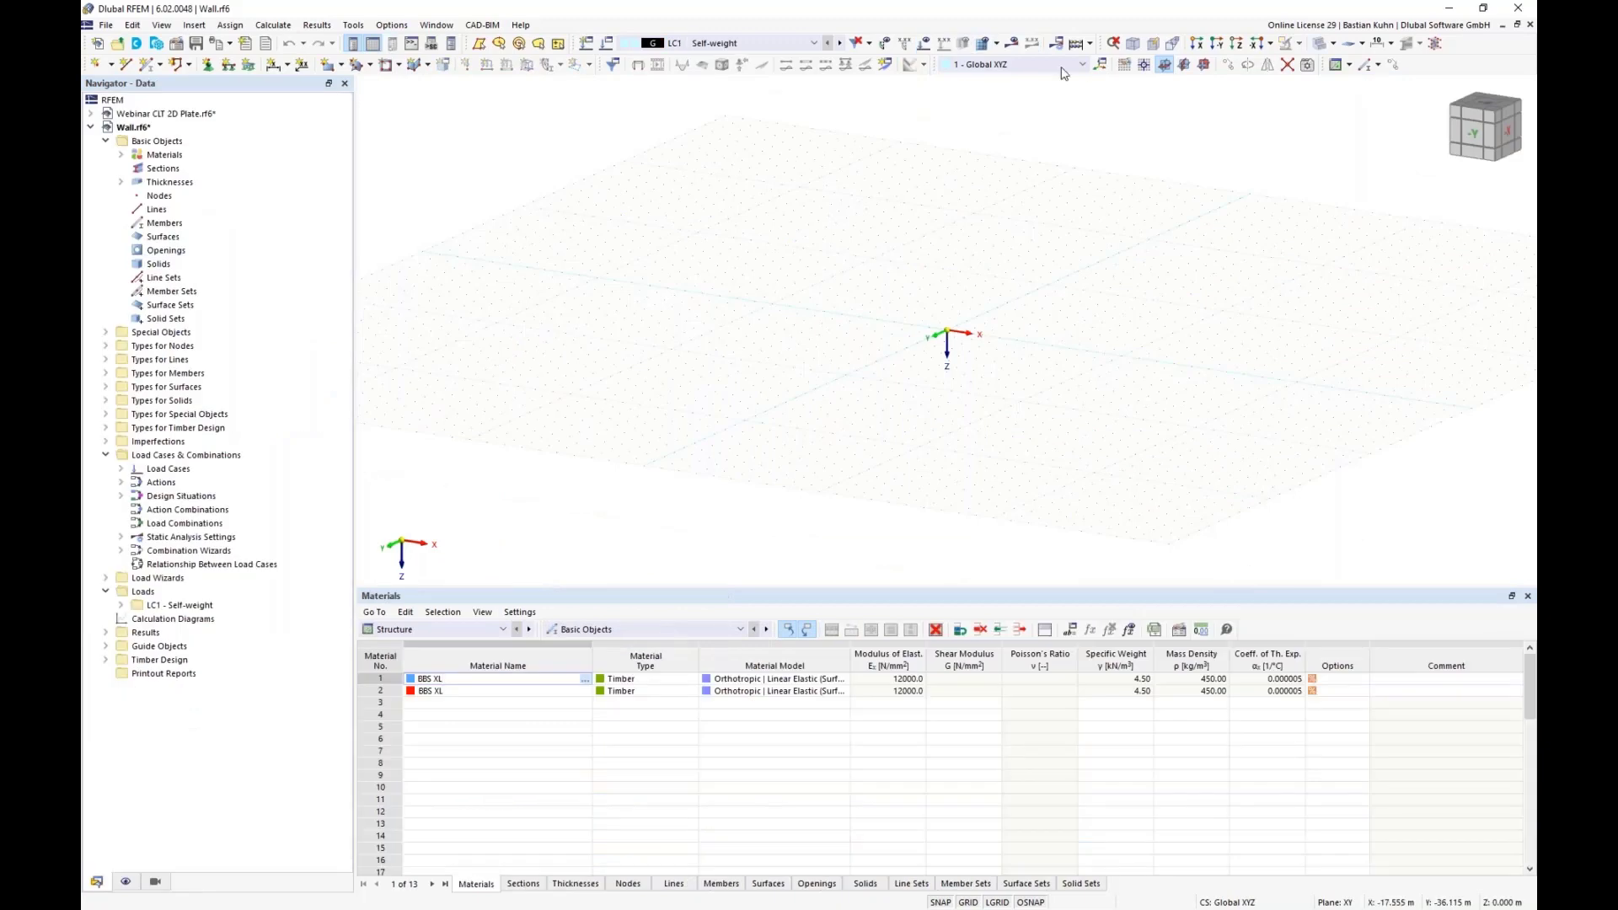
Set the work plane to XZ and load the Webinar CLT layer template into the new rectangular surface's thickness
left_click(1203, 67)
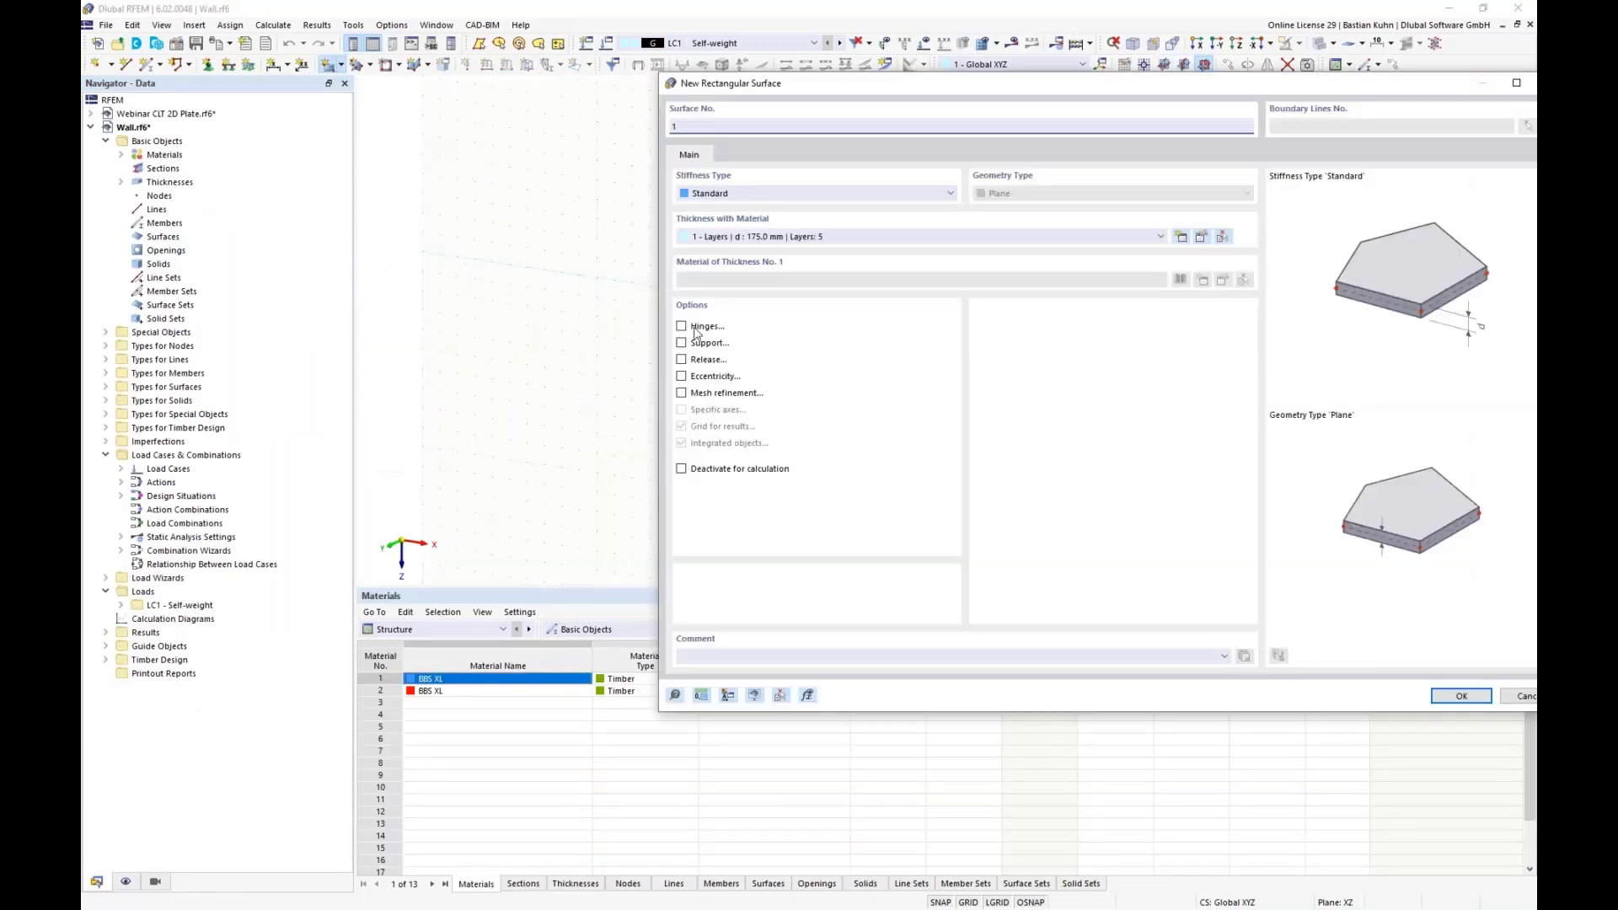
left_click(1204, 236)
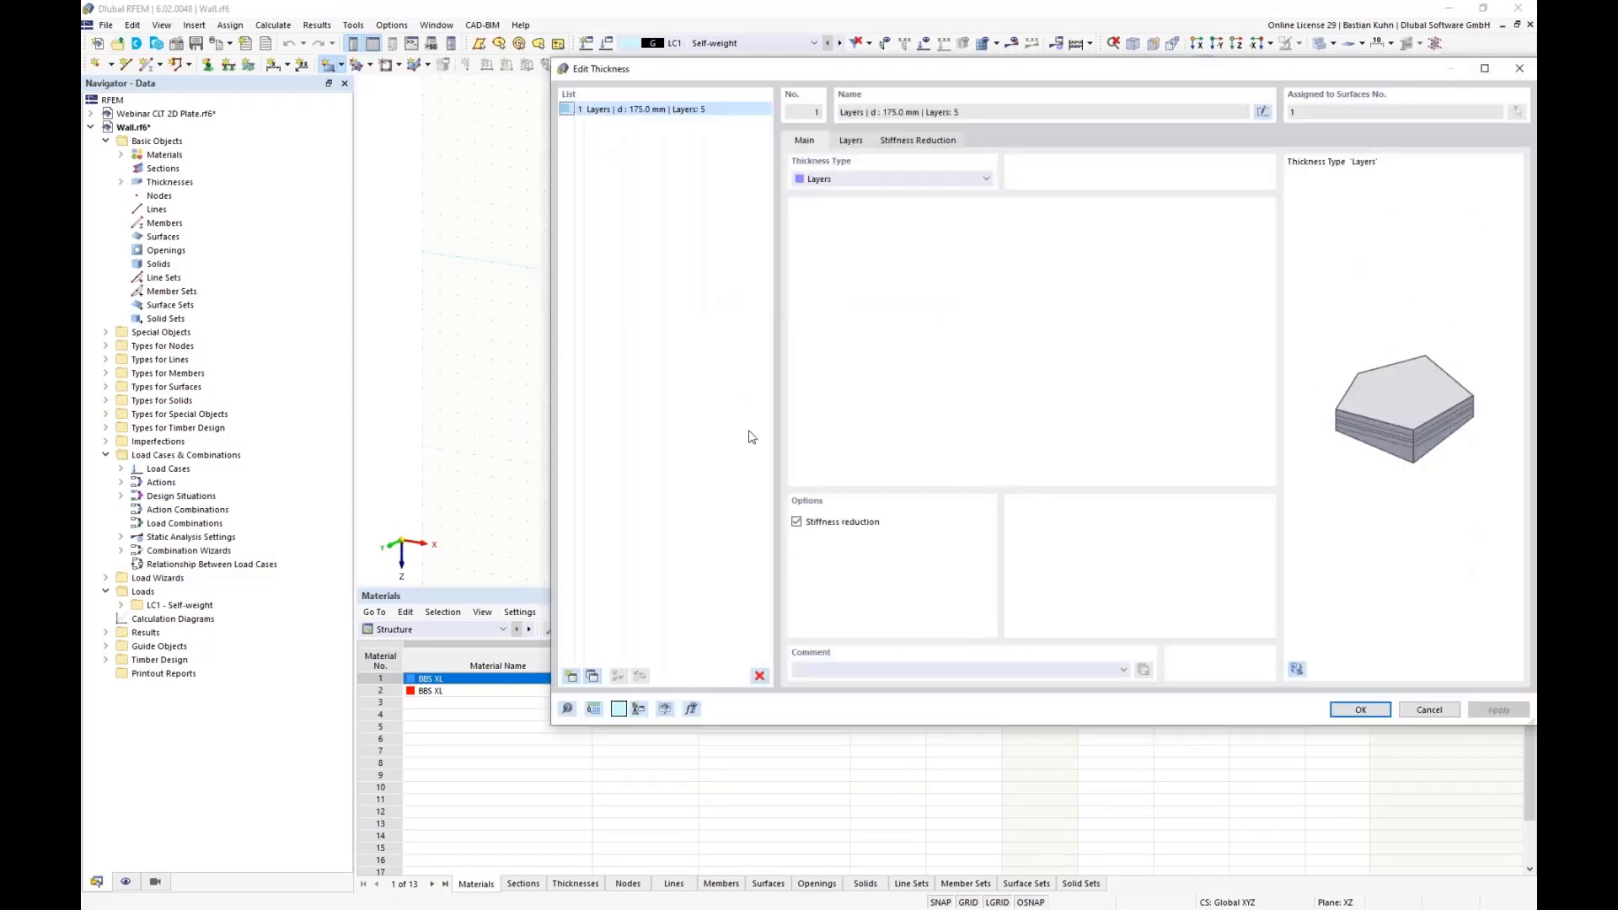
left_click(851, 140)
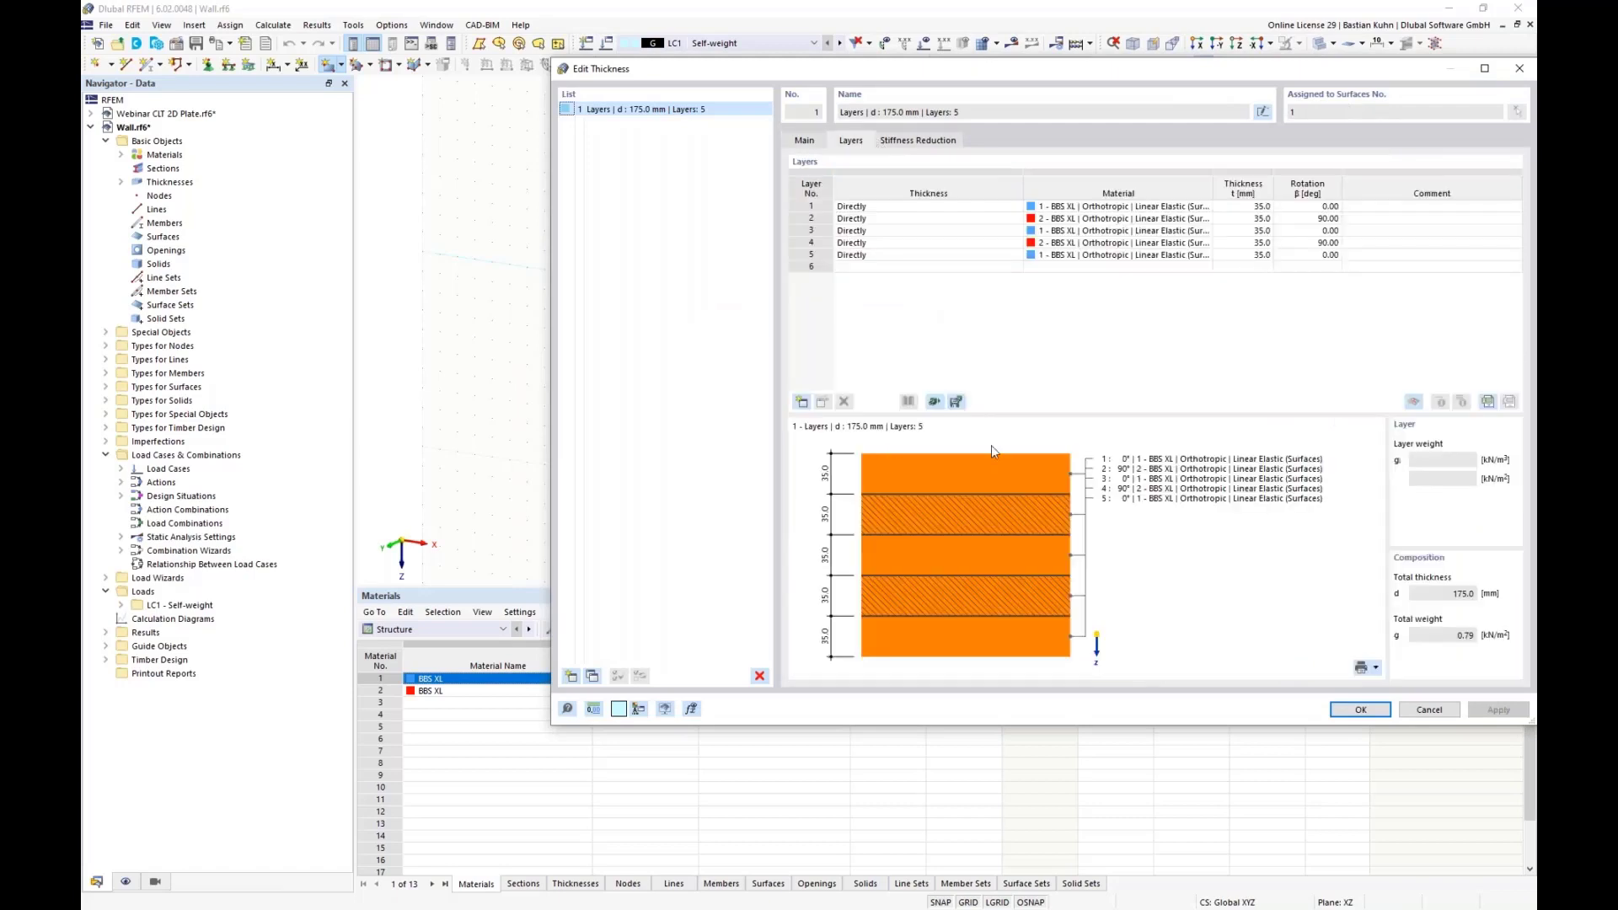
left_click(934, 403)
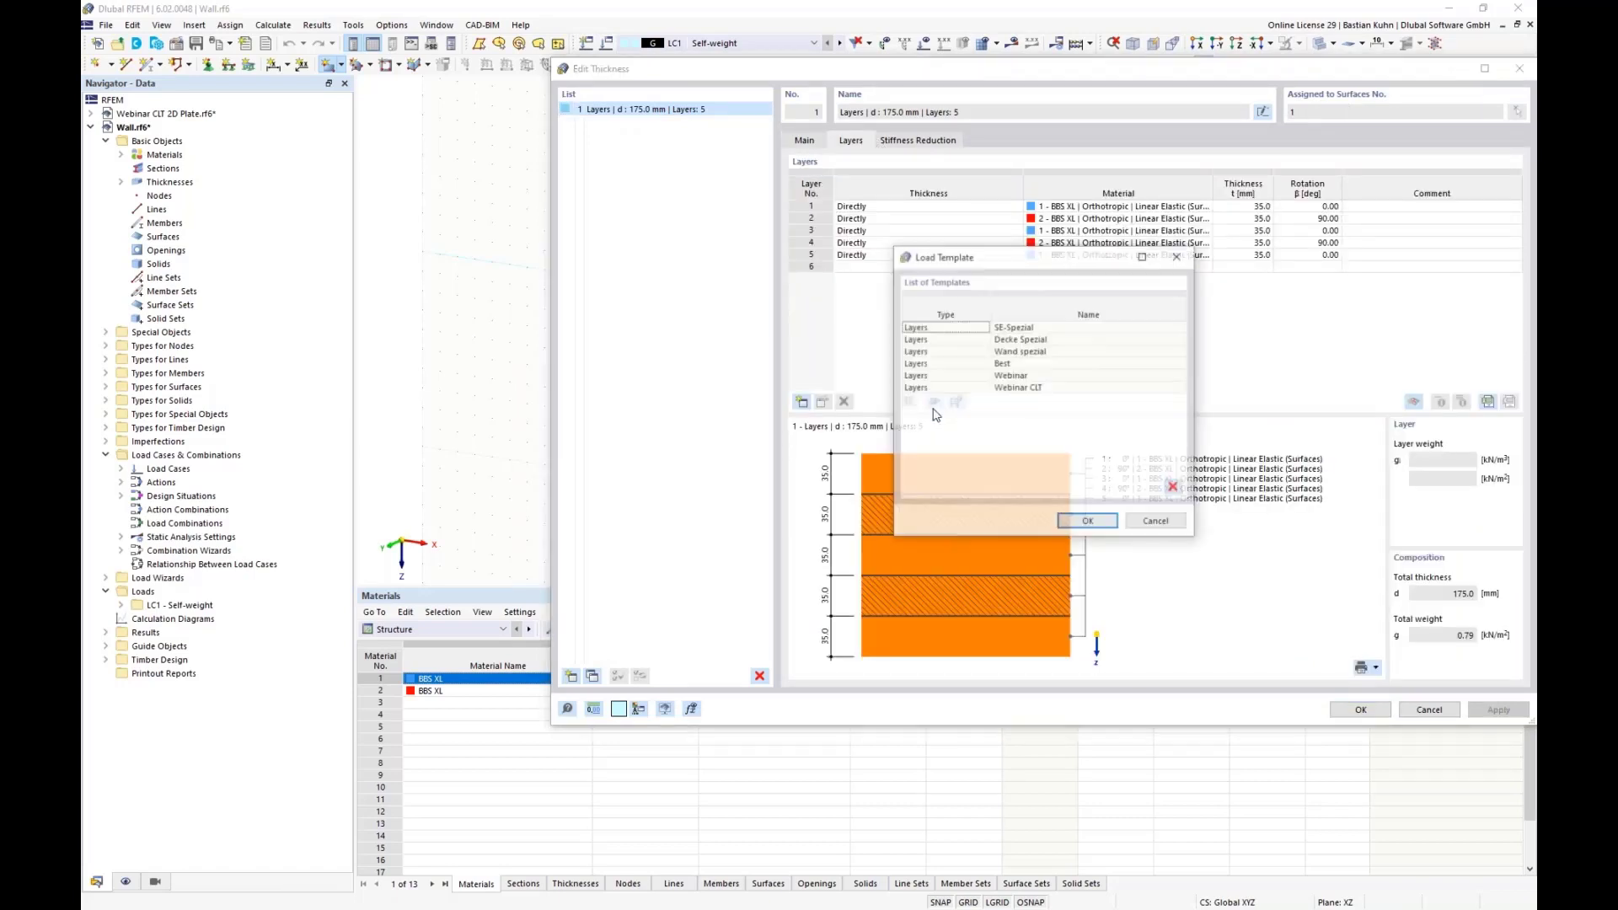
left_click(1010, 388)
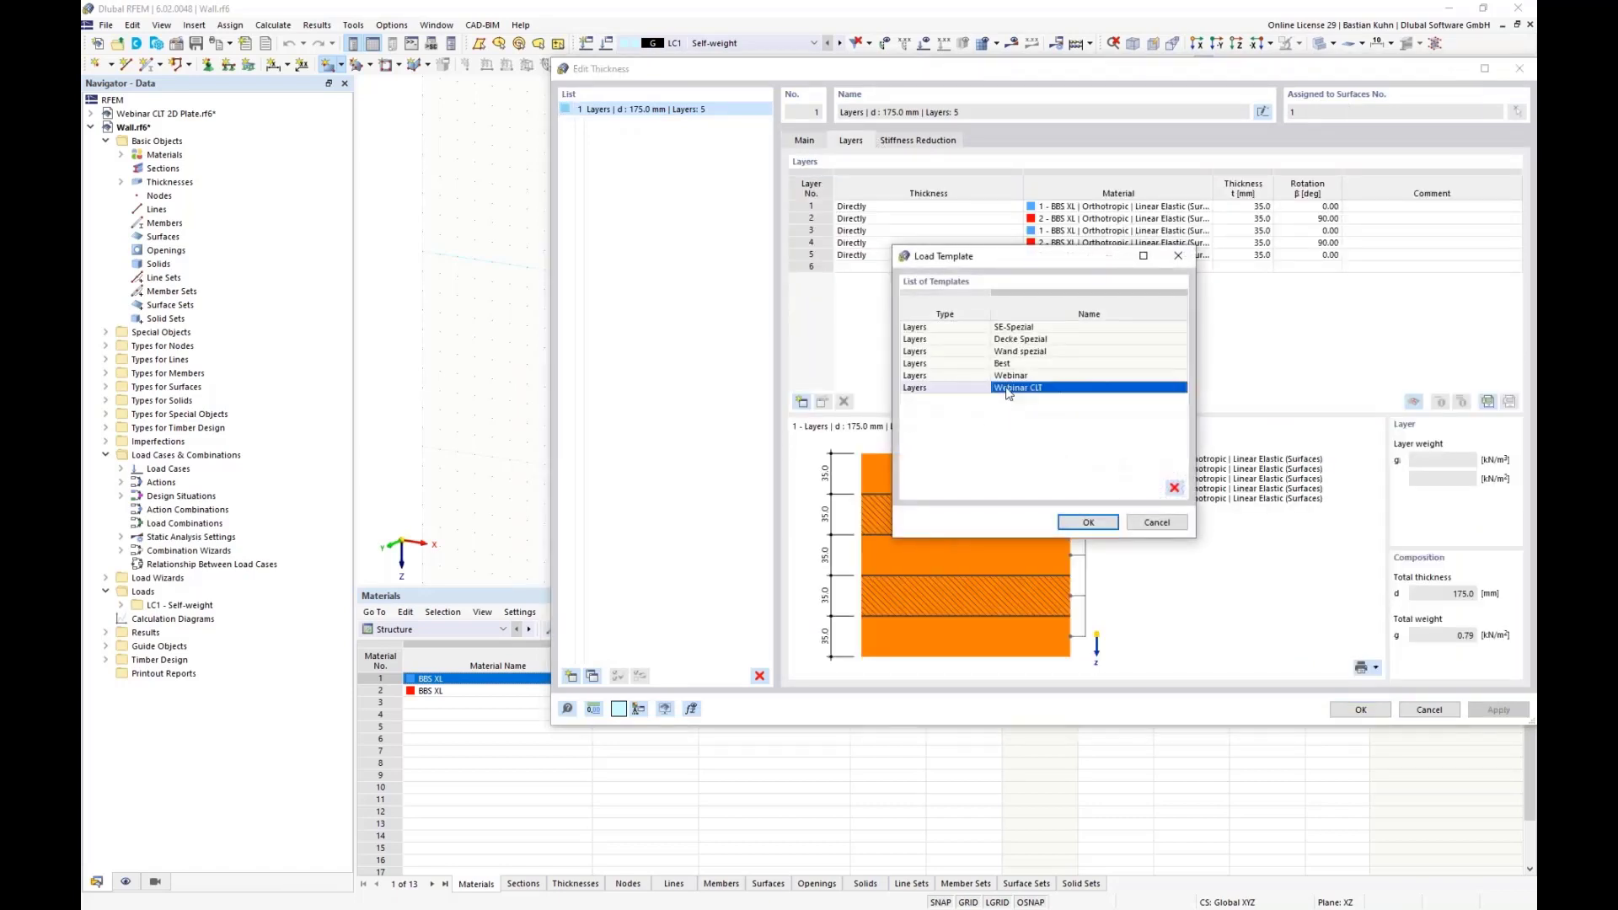
left_click(1110, 530)
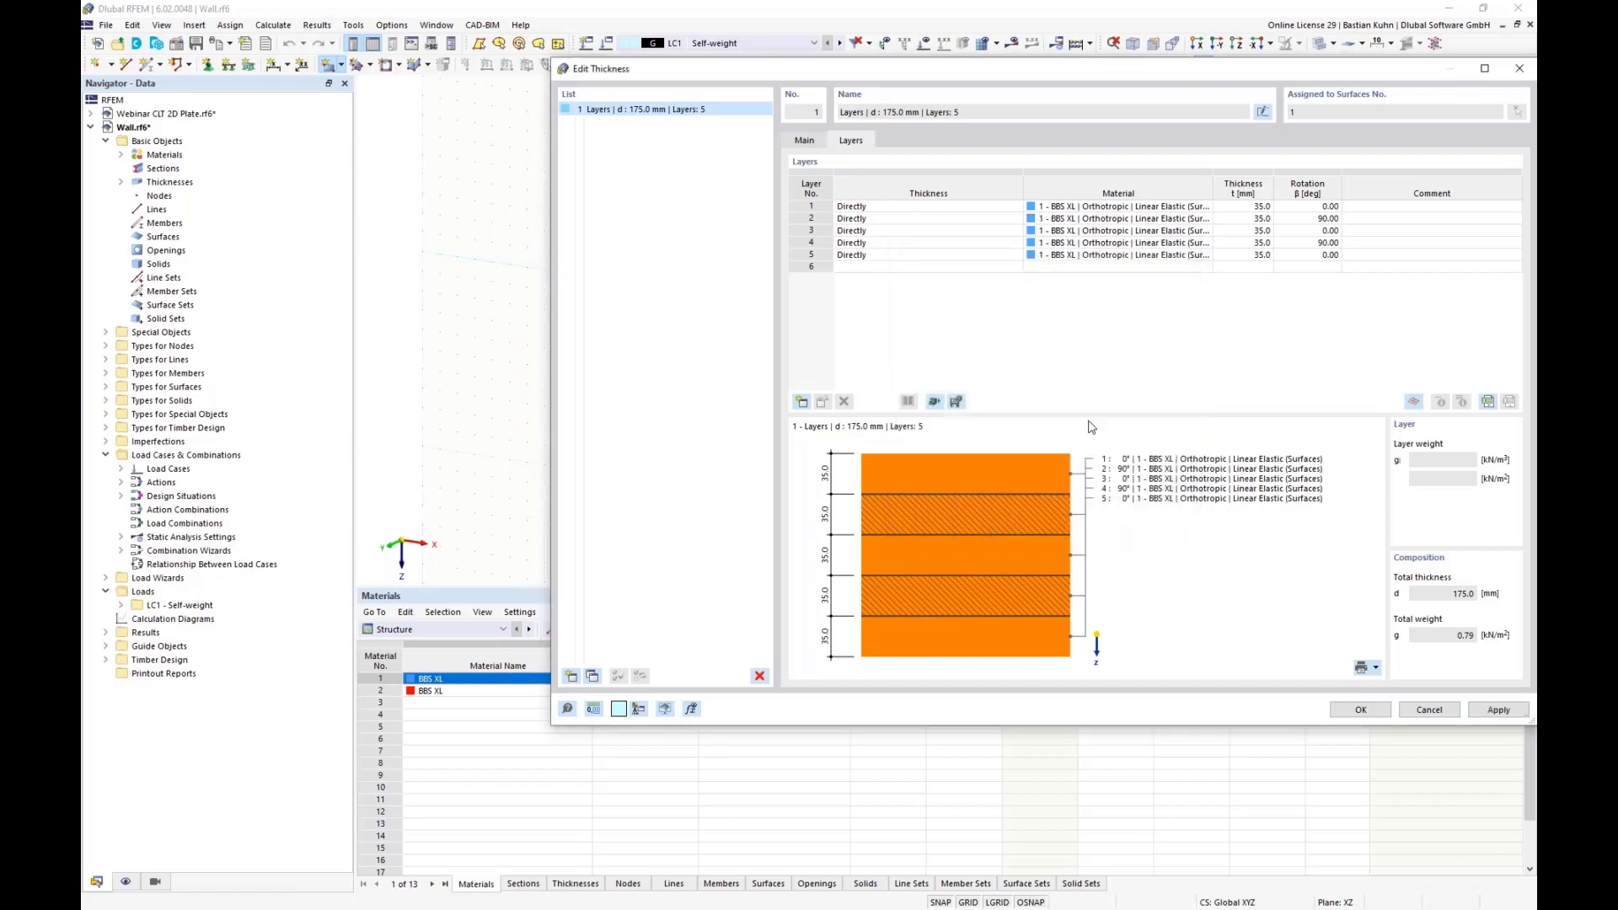
Activate stiffness reduction for the layered thickness and check its k33 and k88 multipliers and the narrow-side gluing option
left_click(805, 141)
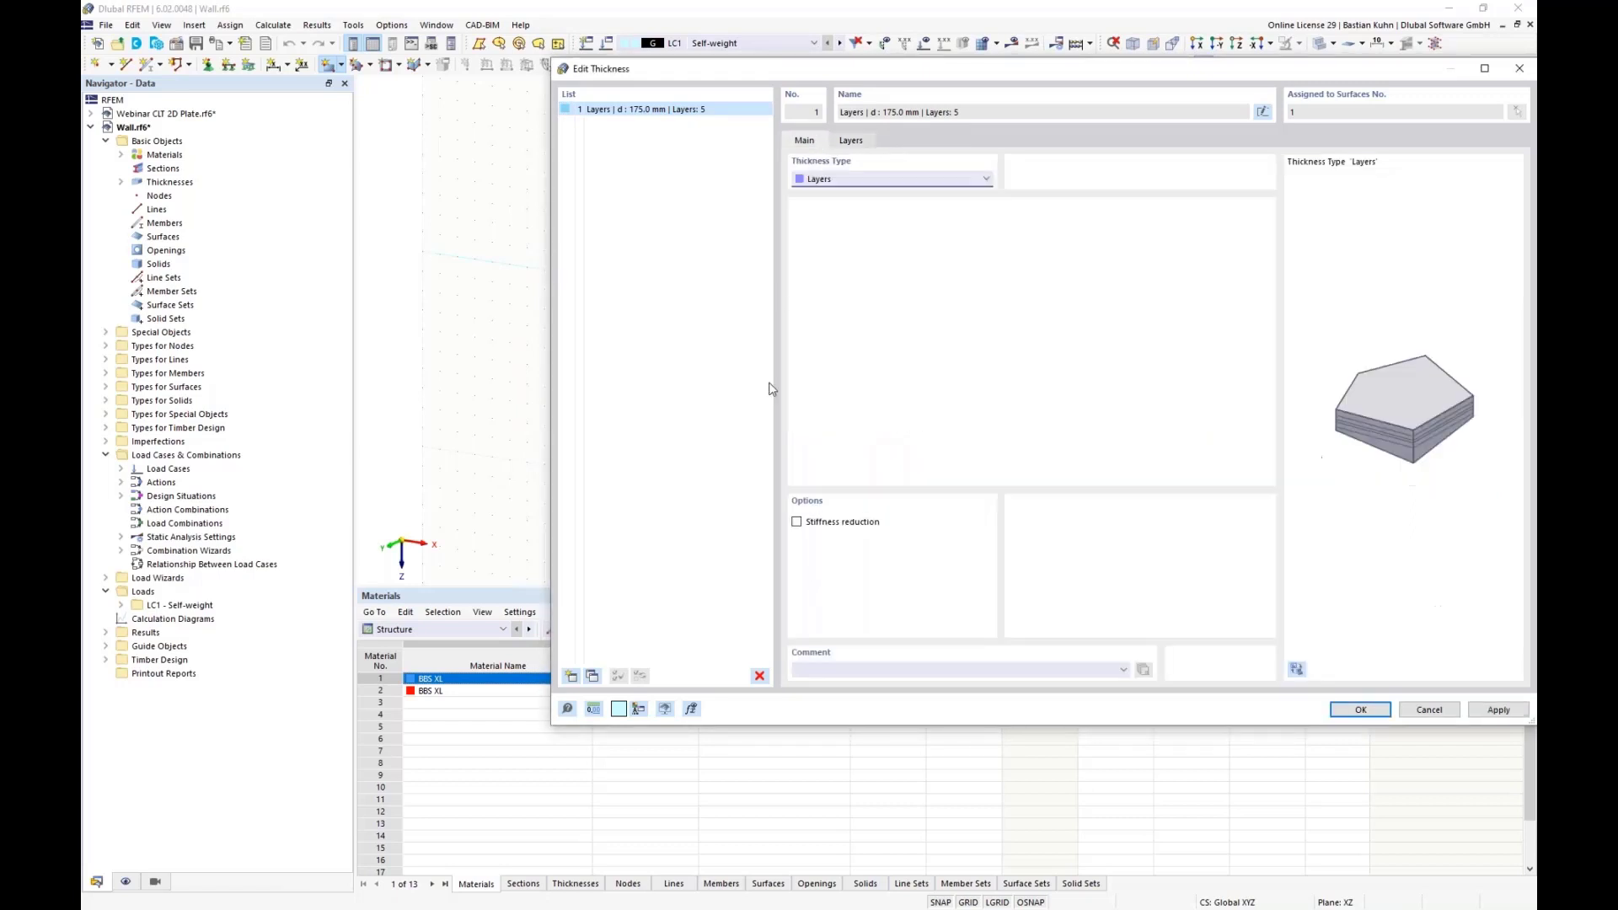
left_click(797, 523)
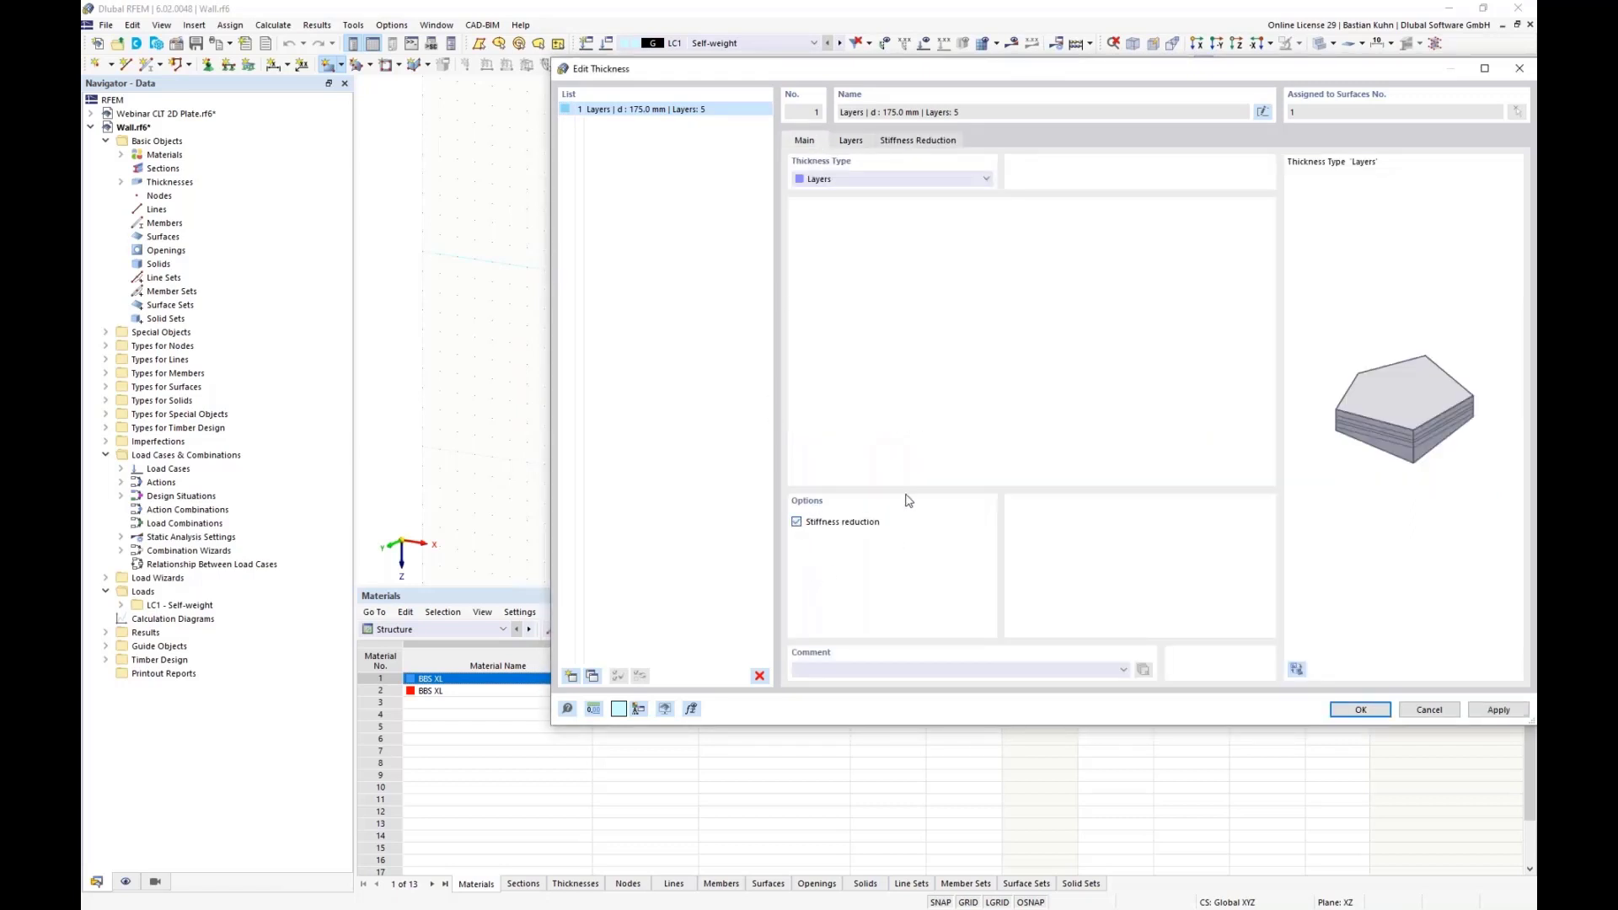
left_click(927, 141)
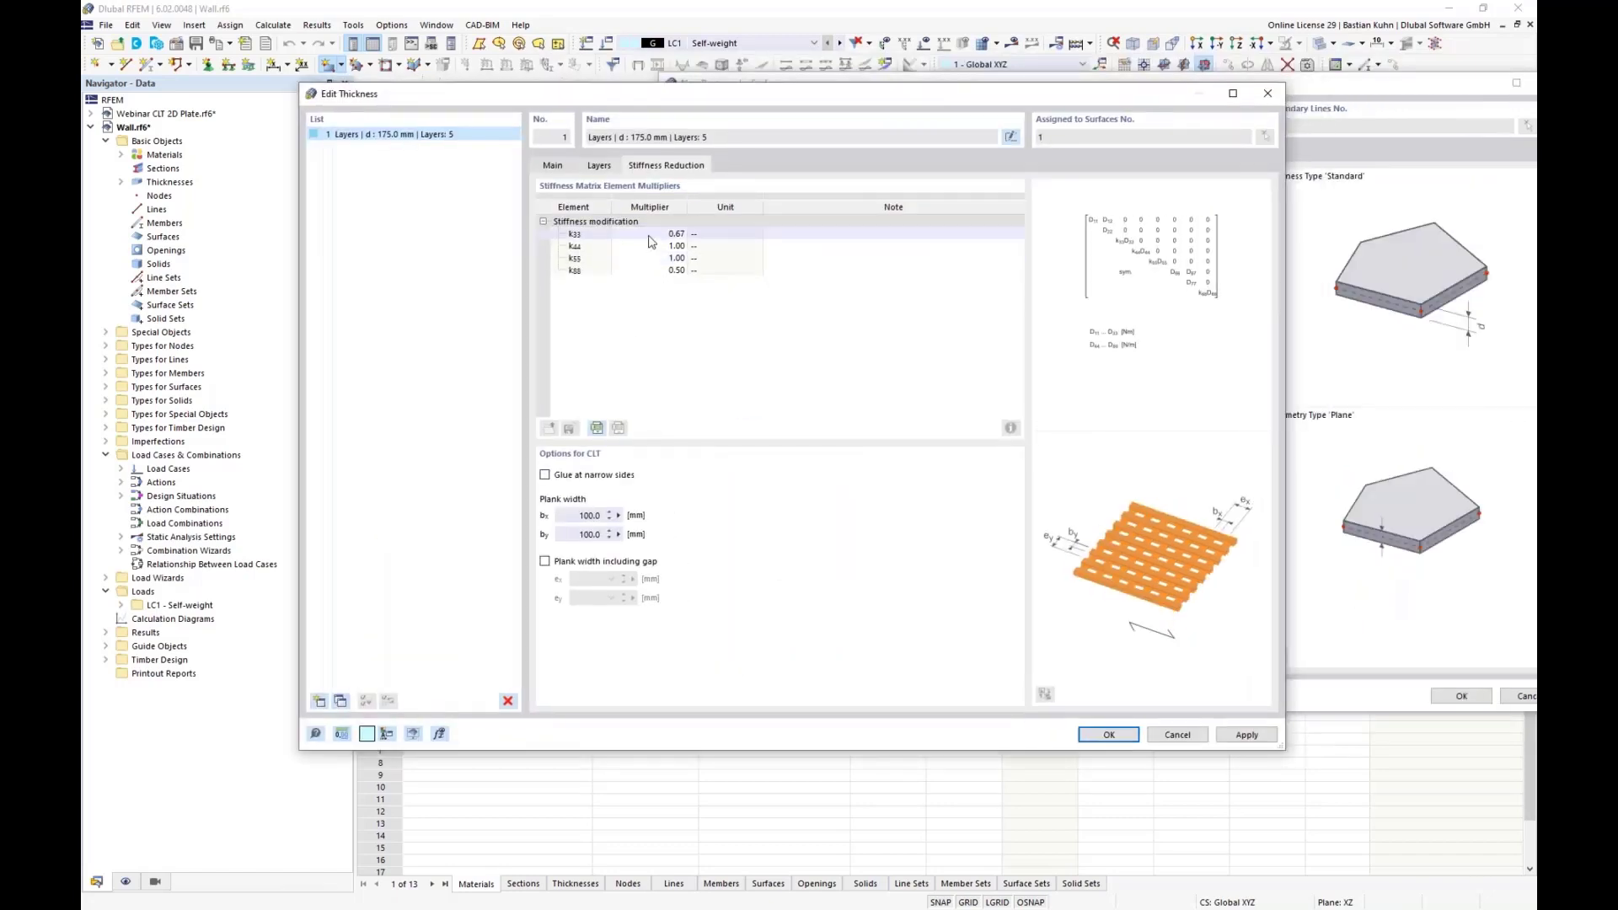
left_click(657, 233)
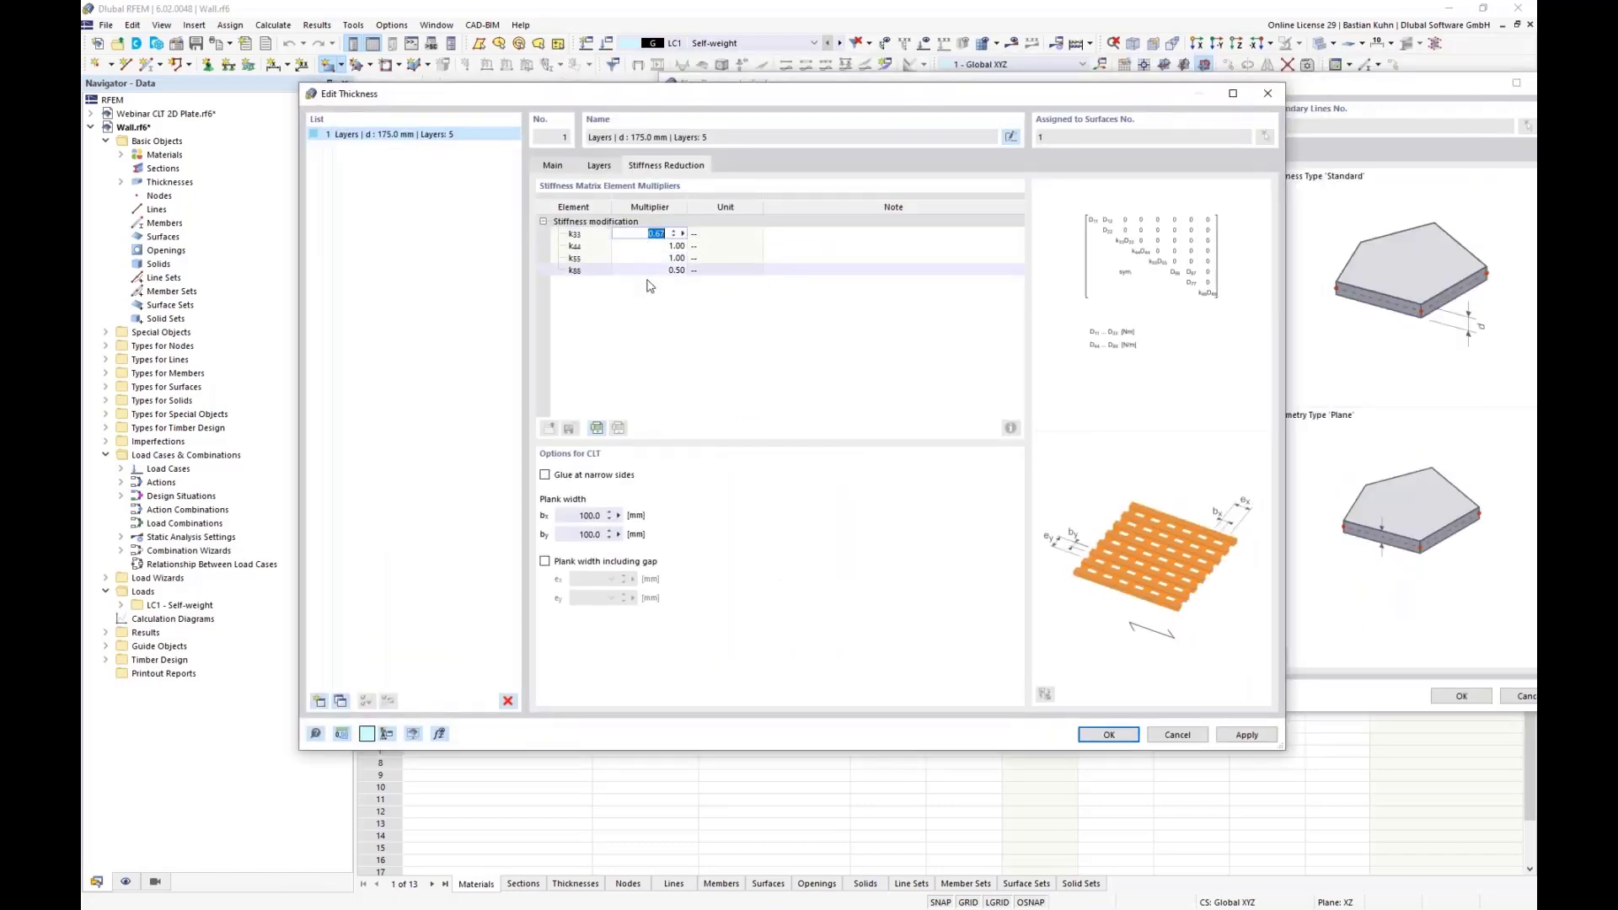
left_click(655, 269)
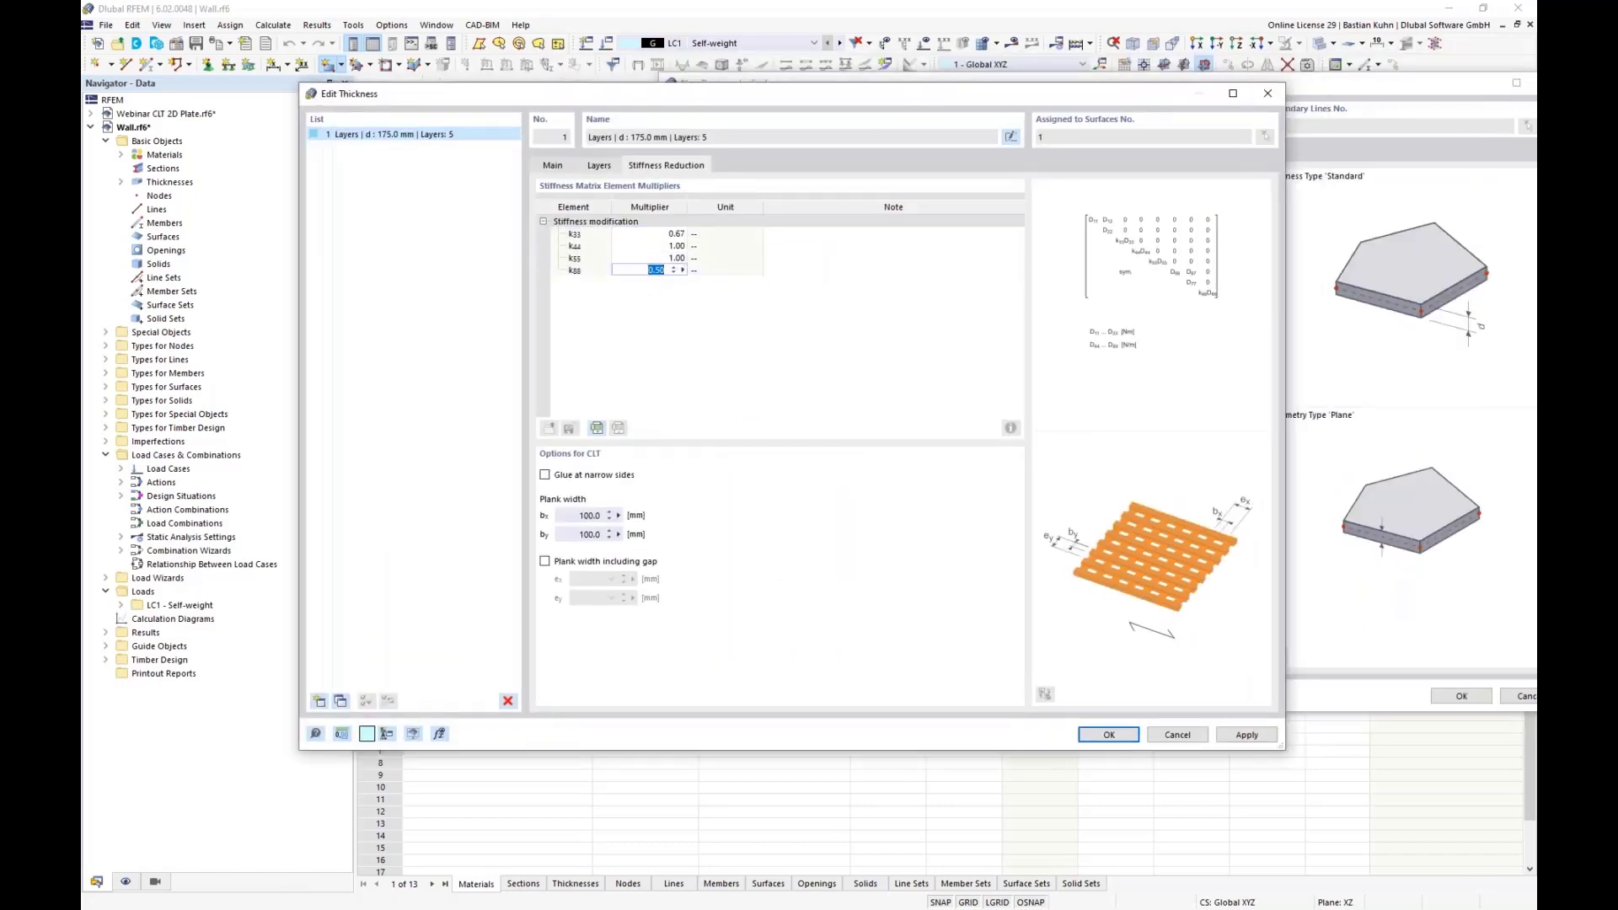
left_click(546, 475)
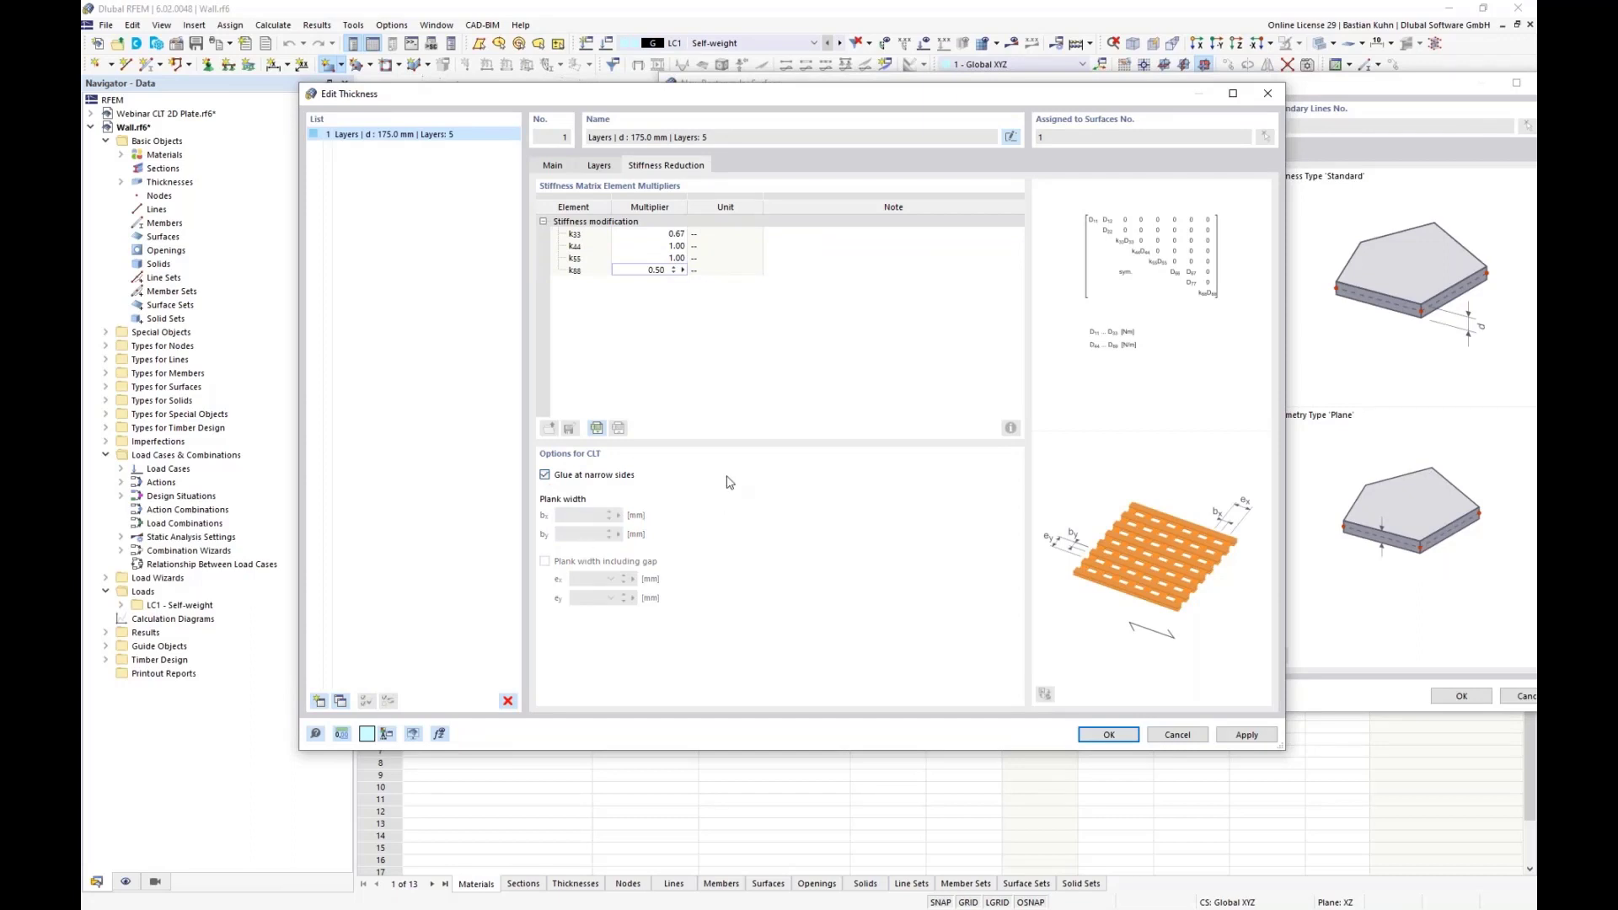
left_click(545, 476)
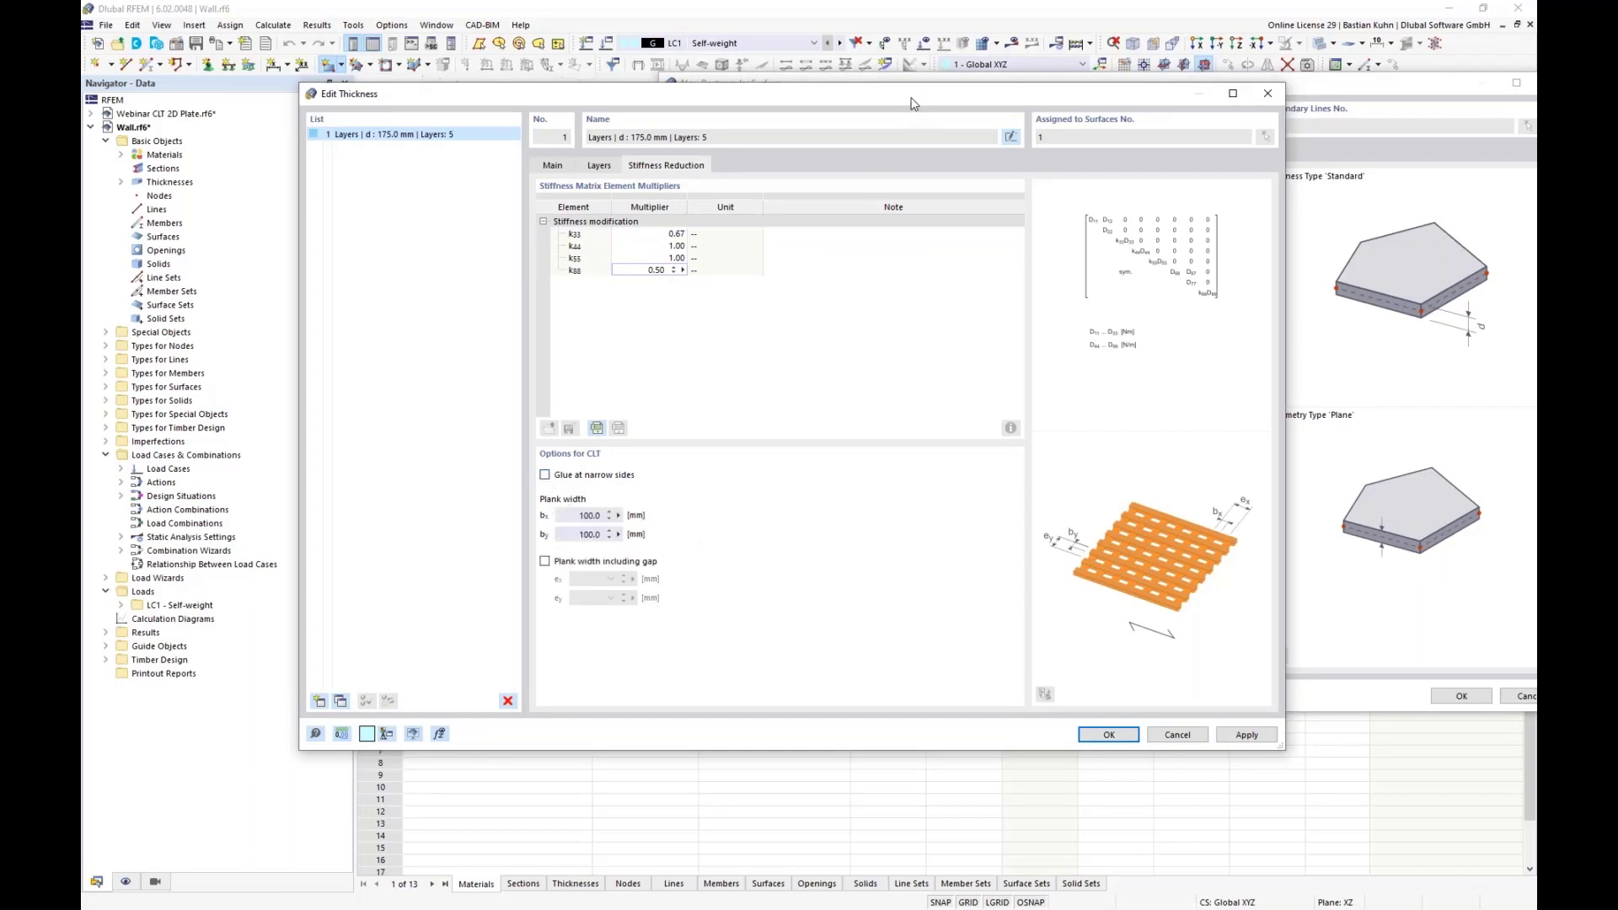
left_click_drag(913, 99, 724, 56)
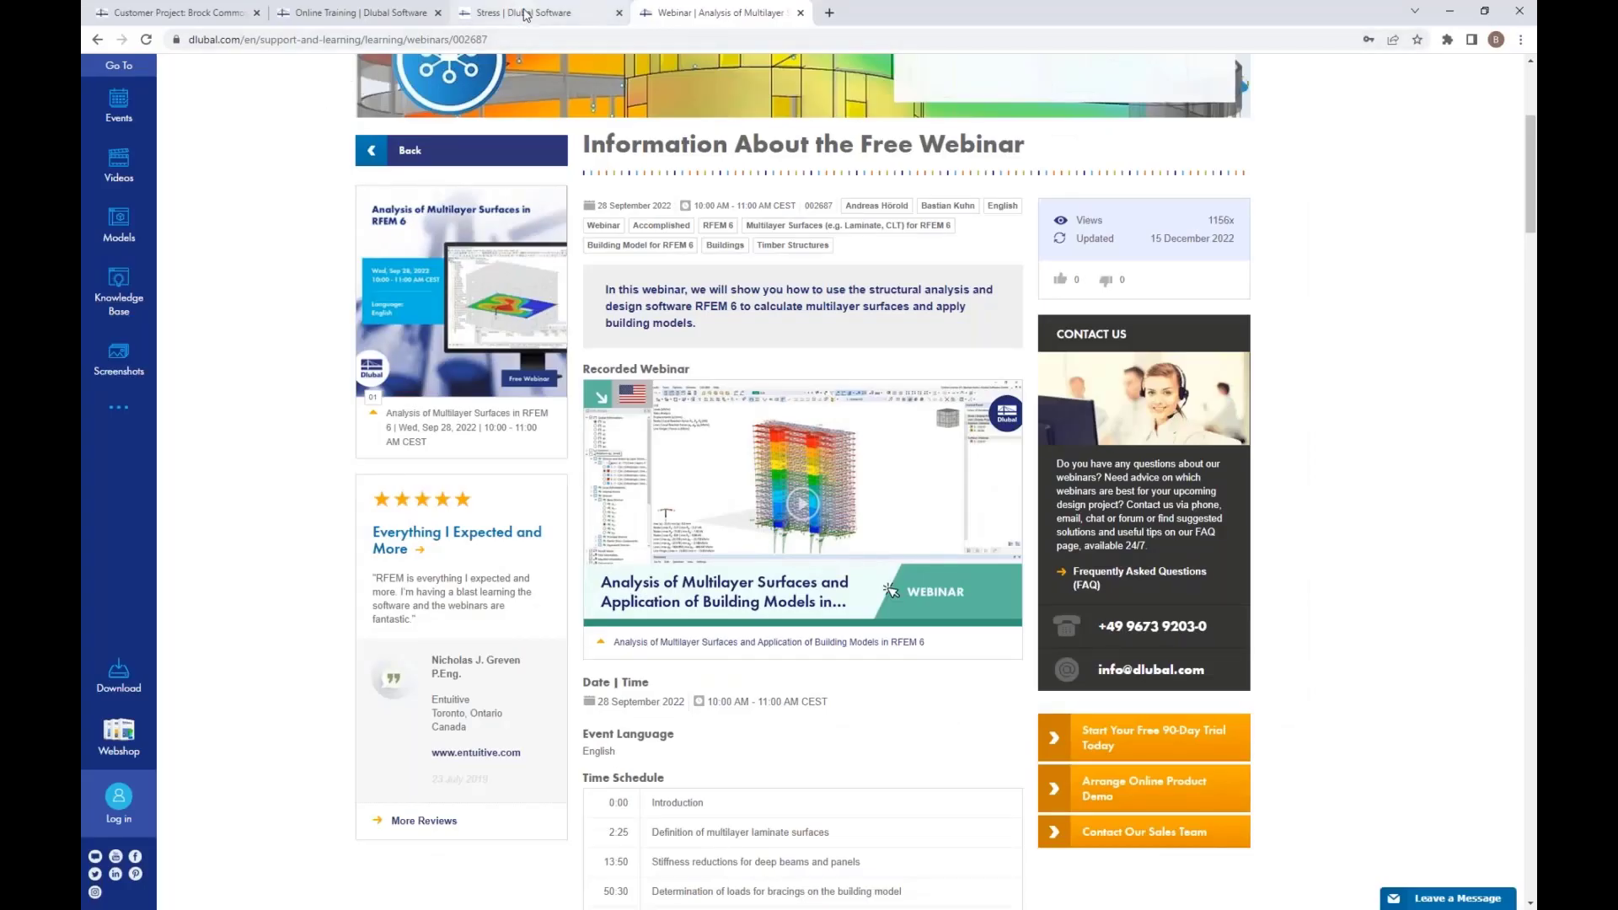
Switch to the browser and study shear failure mechanisms 1 to 3 in the online manual's Stress article on multilayer surfaces
left_click(524, 15)
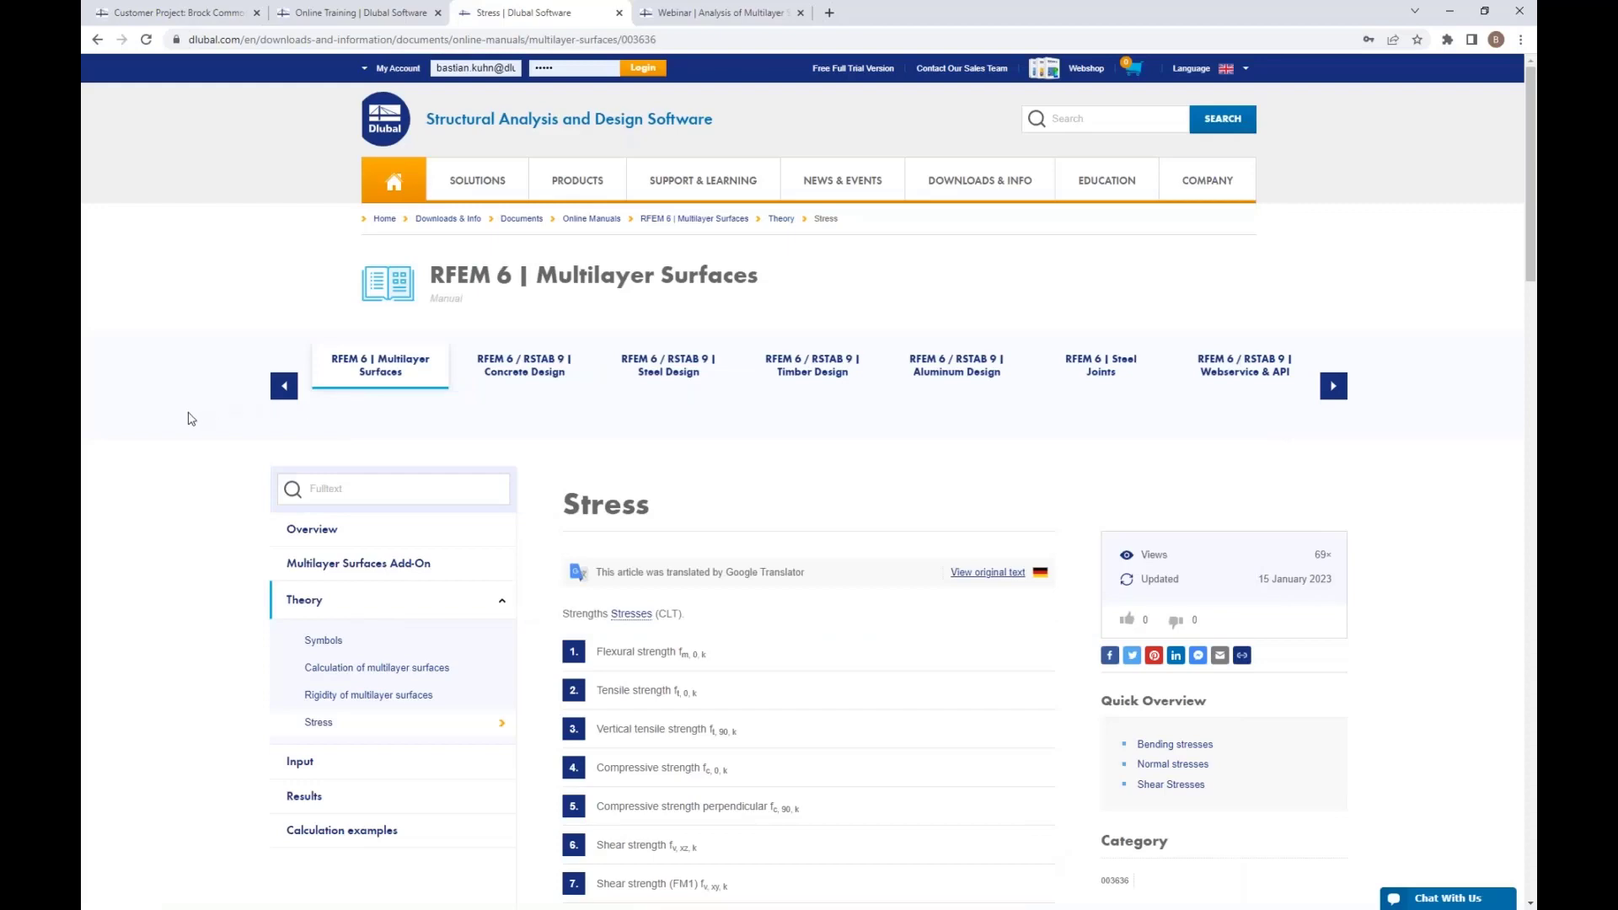
scroll(192, 419, "down", 8)
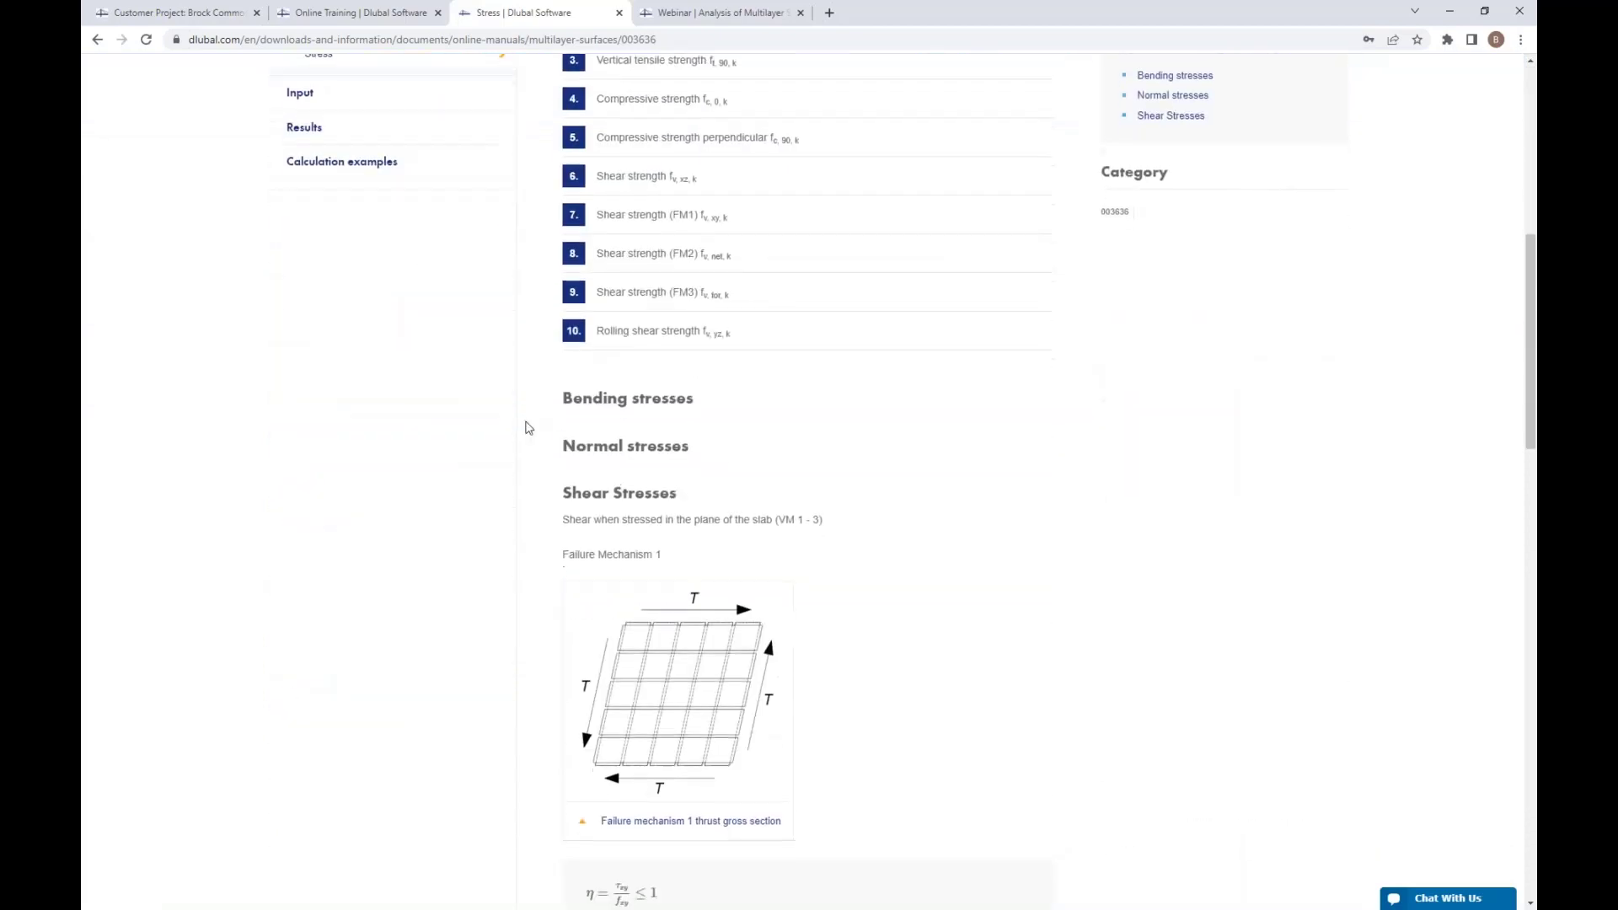
scroll(640, 286, "down", 3)
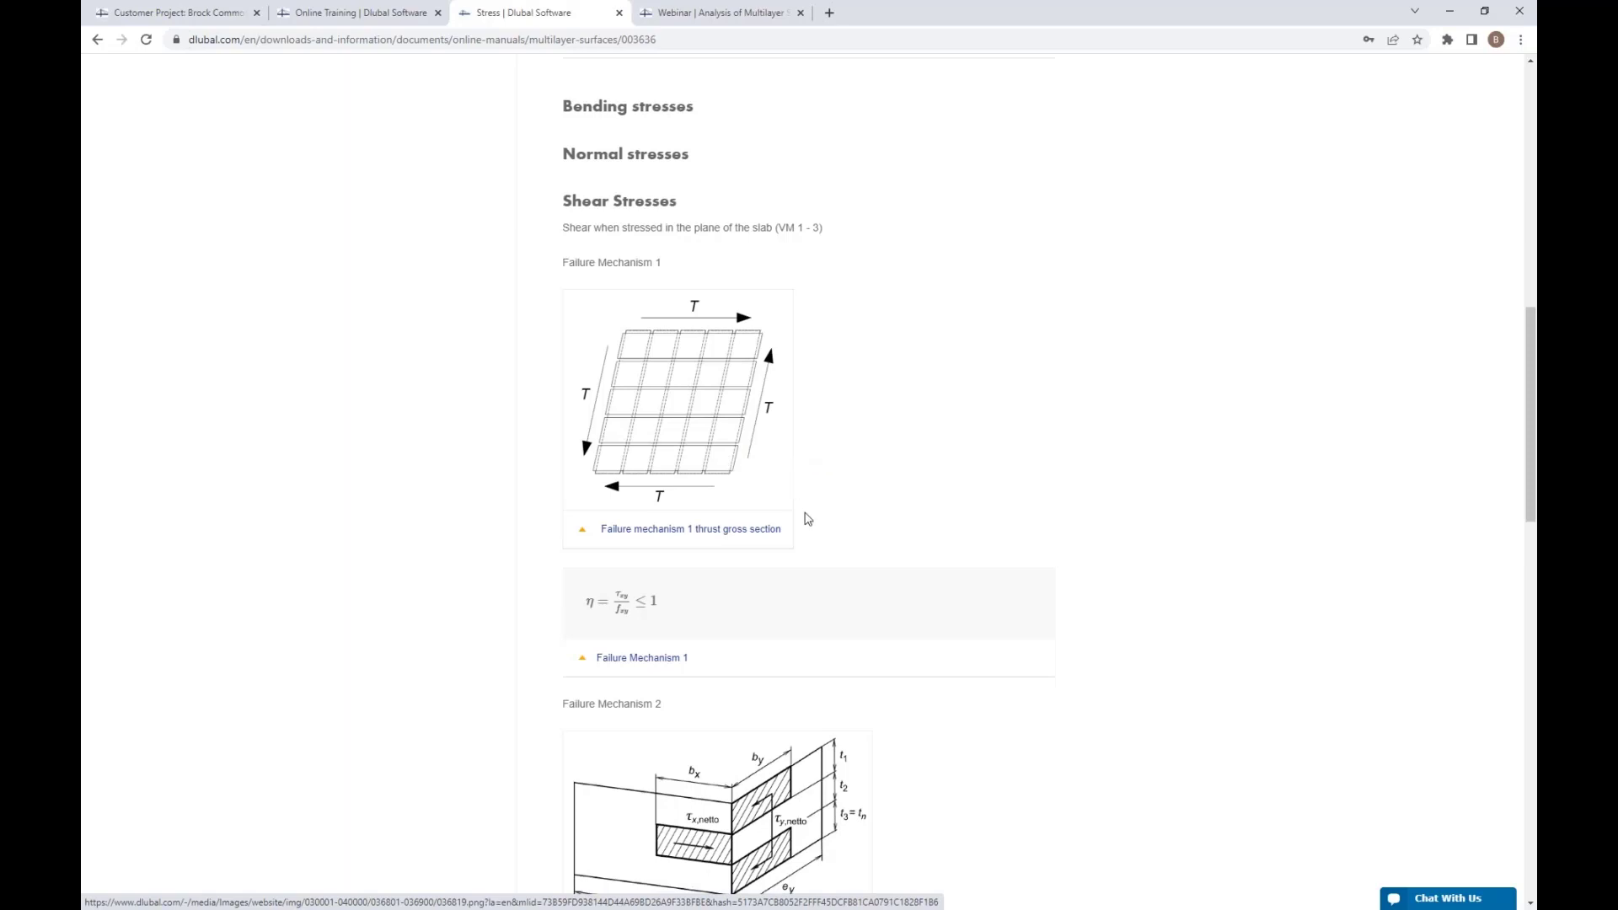
scroll(801, 517, "down", 4)
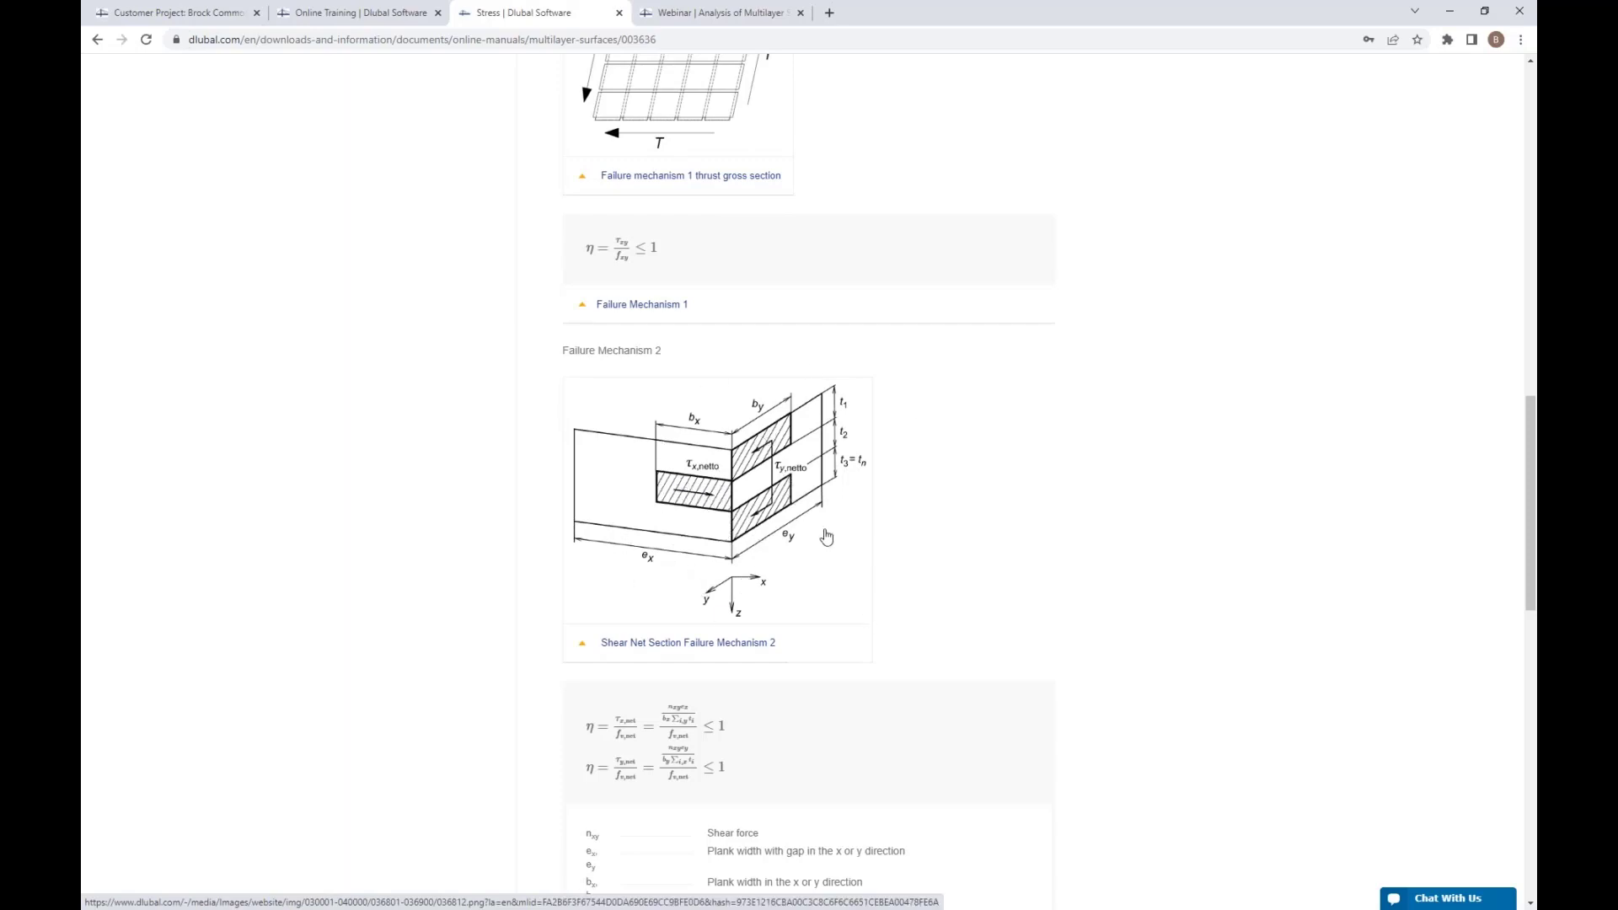
scroll(827, 531, "down", 4)
scroll(821, 581, "down", 4)
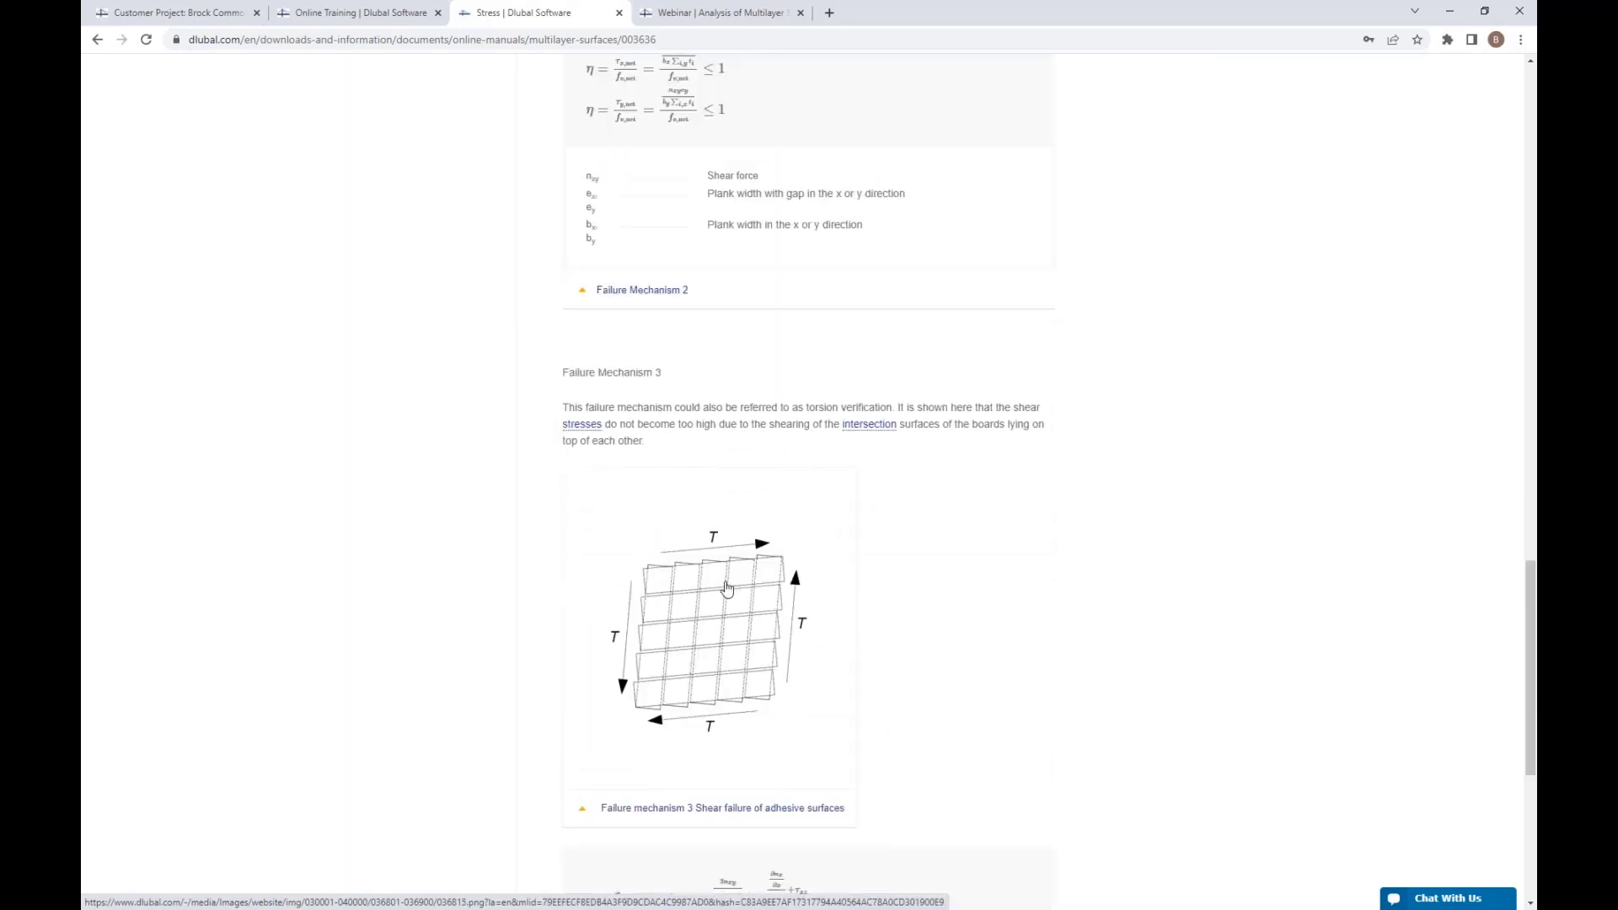
scroll(691, 590, "down", 4)
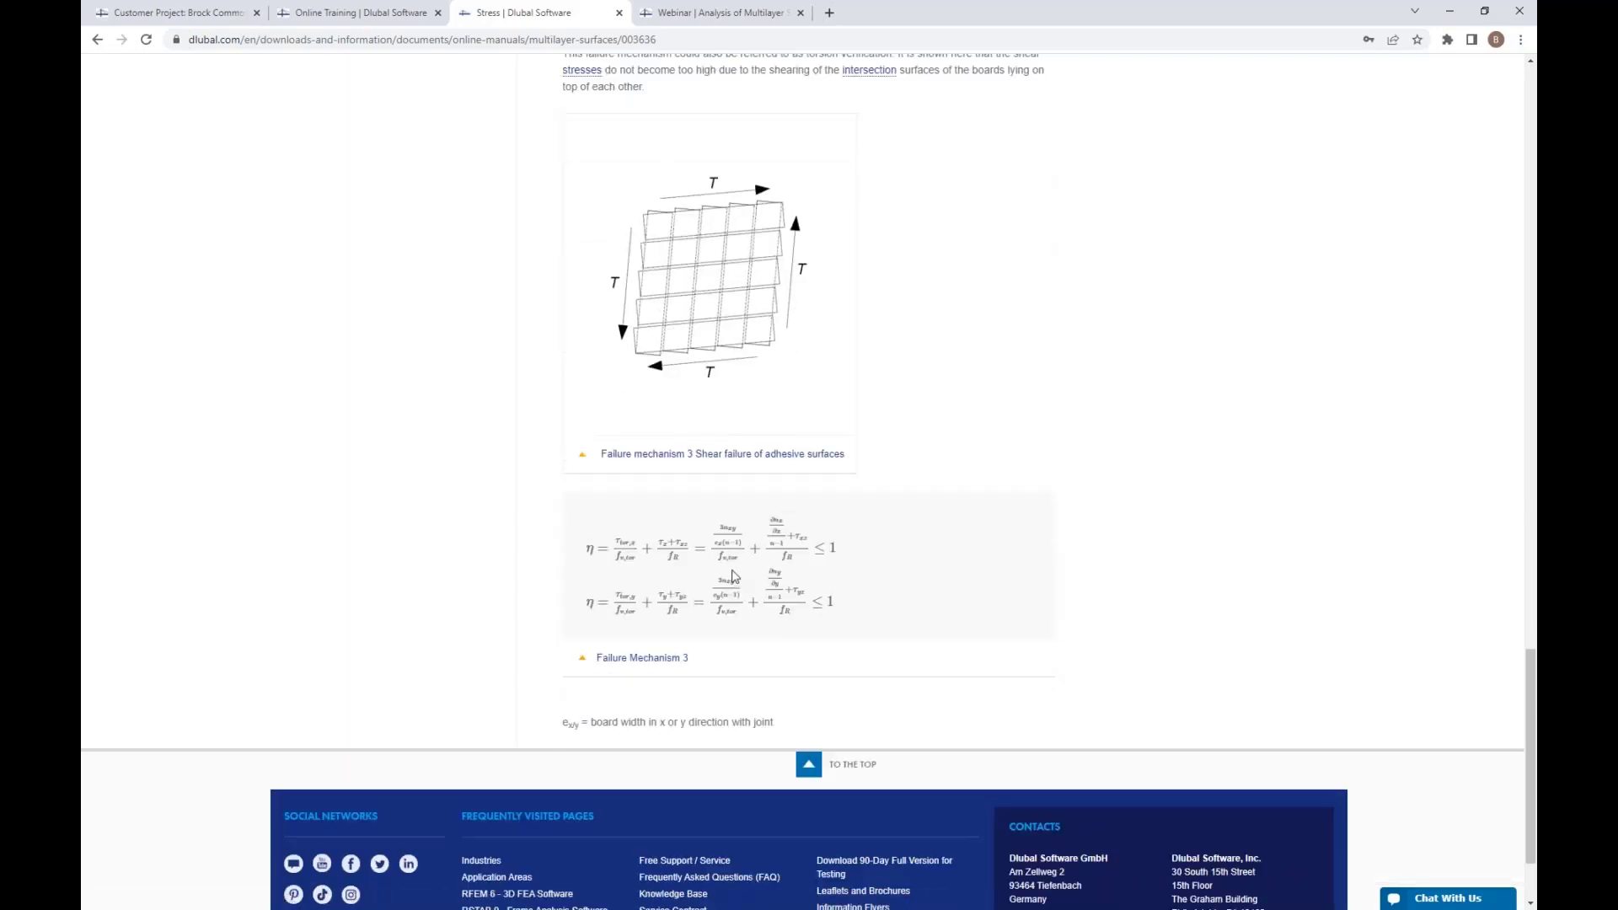
scroll(731, 542, "up", 9)
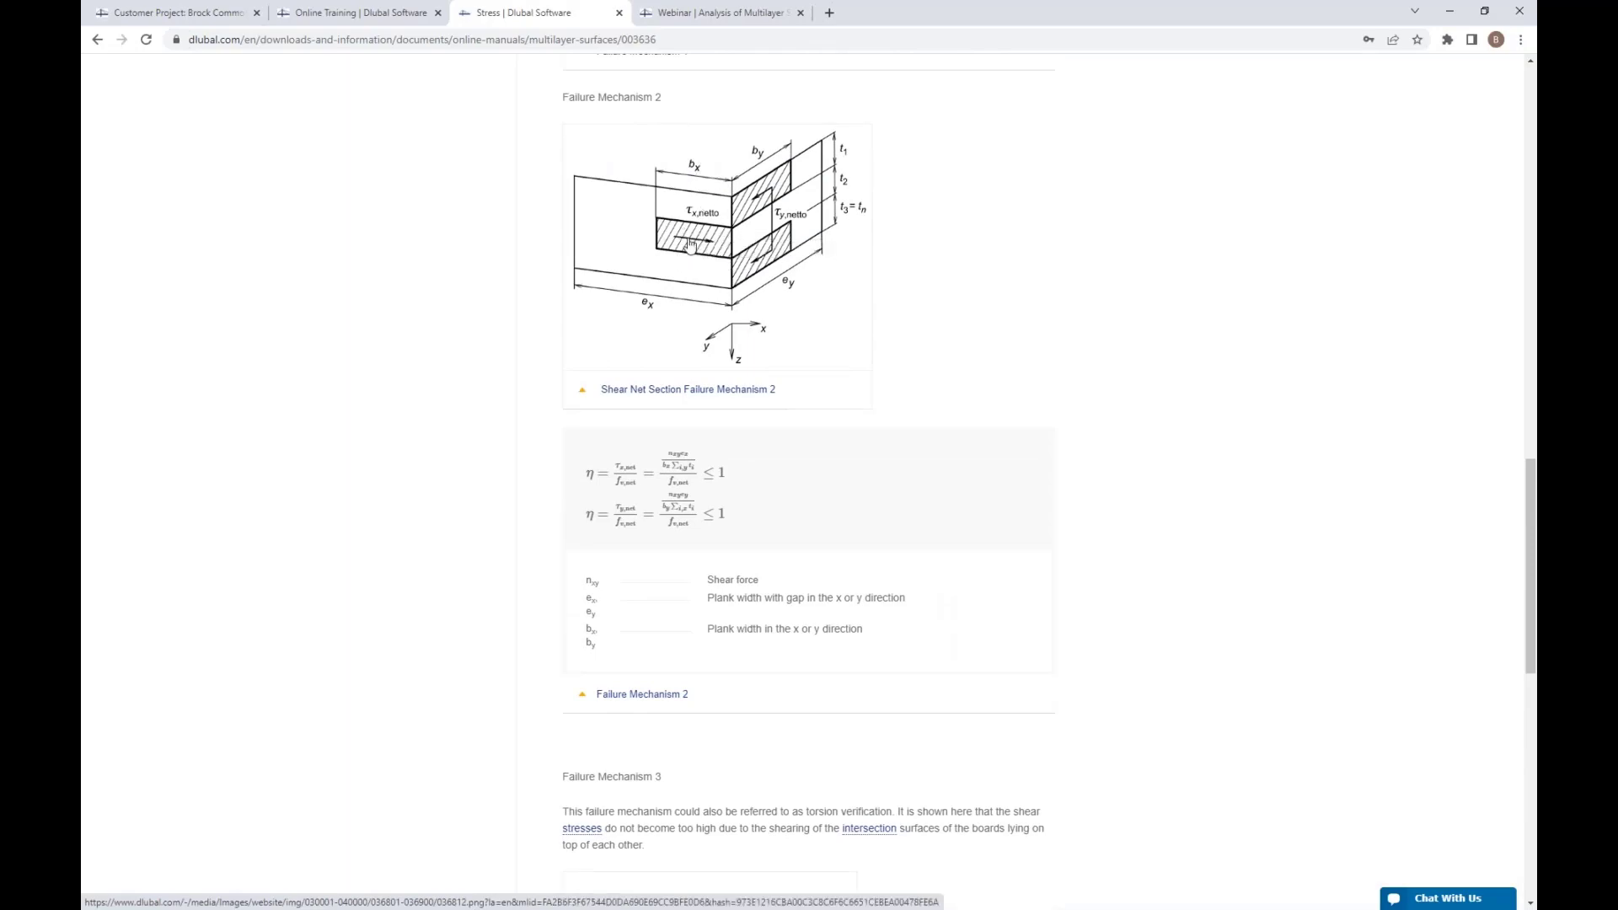
scroll(687, 243, "down", 5)
scroll(687, 243, "down", 5)
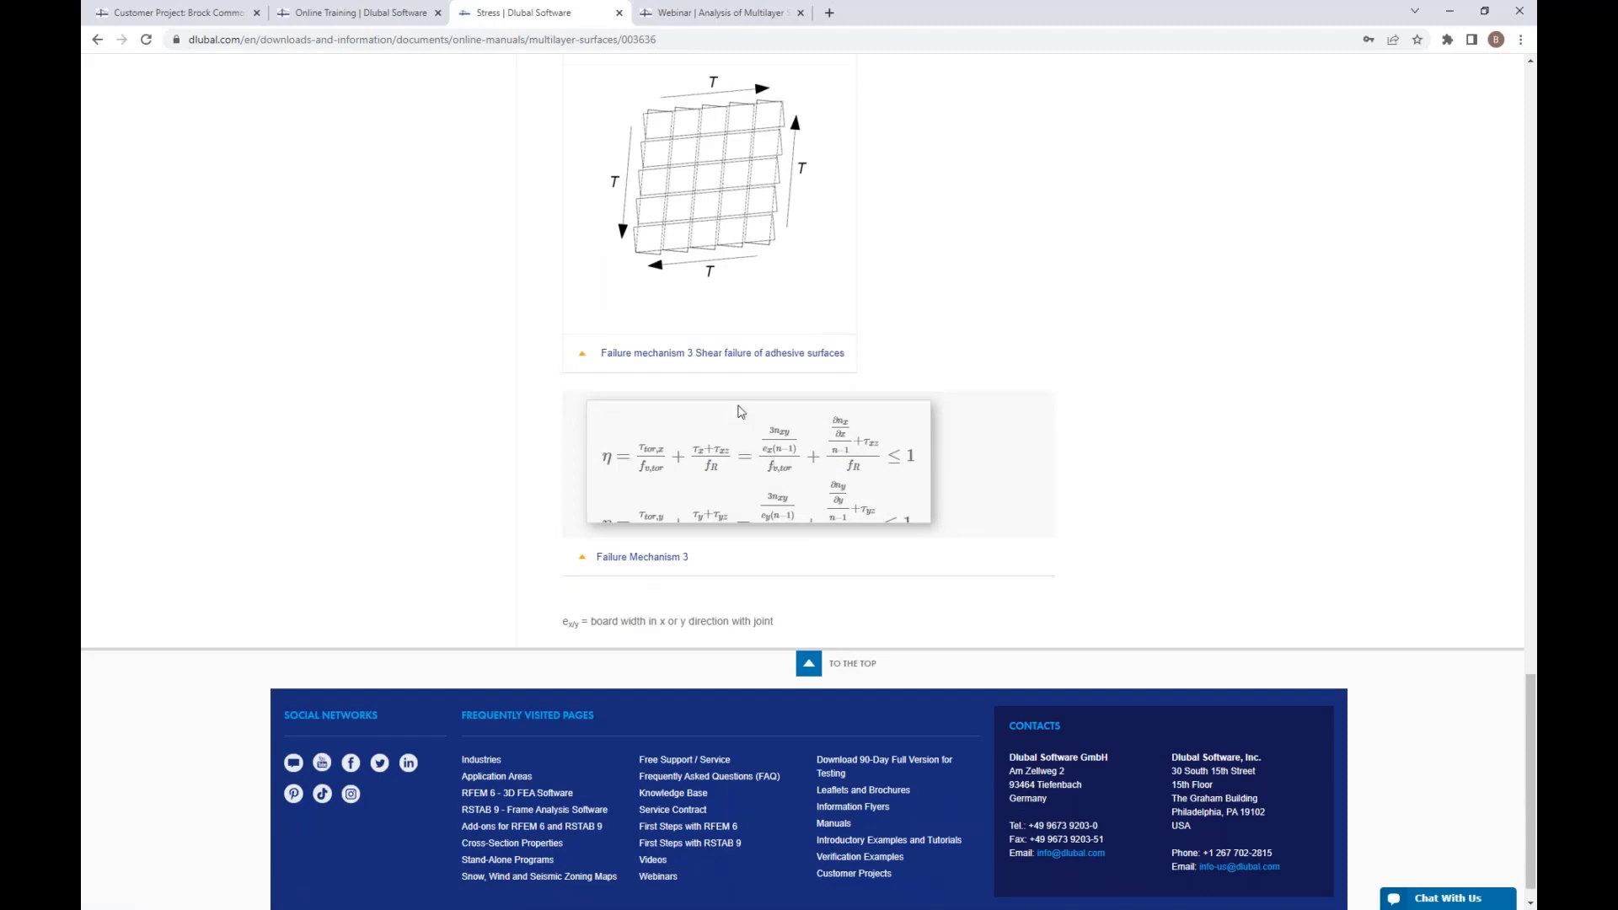
left_click(1444, 20)
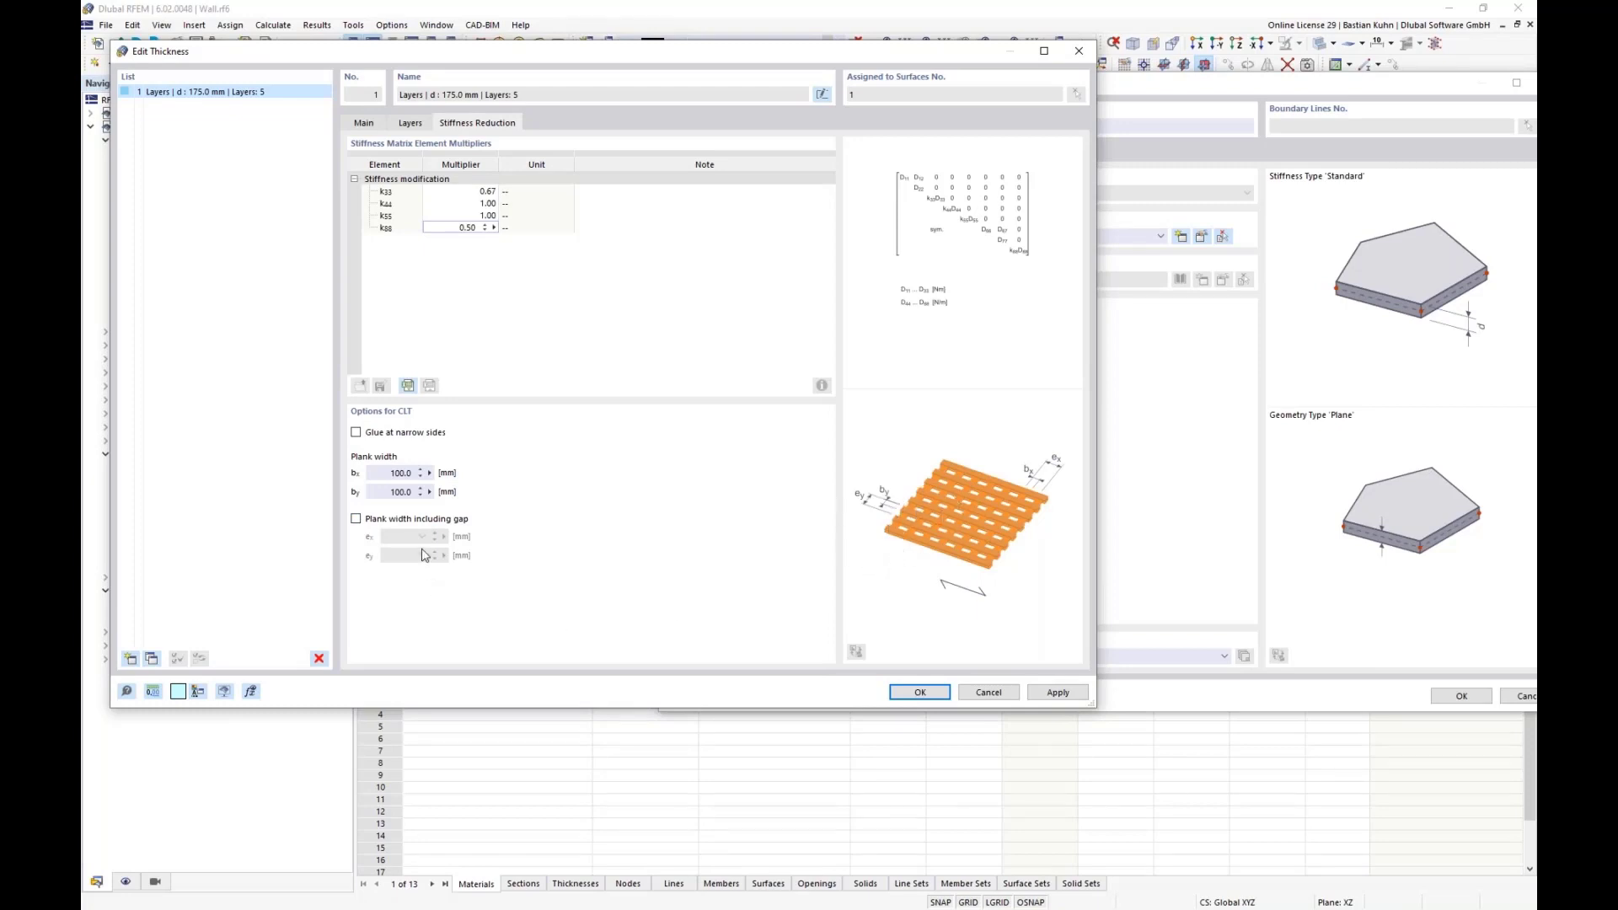
Accept the thickness and draw the rectangular wall surface from the origin, 9 m long and 3 m high in the XZ plane
double_click(396, 473)
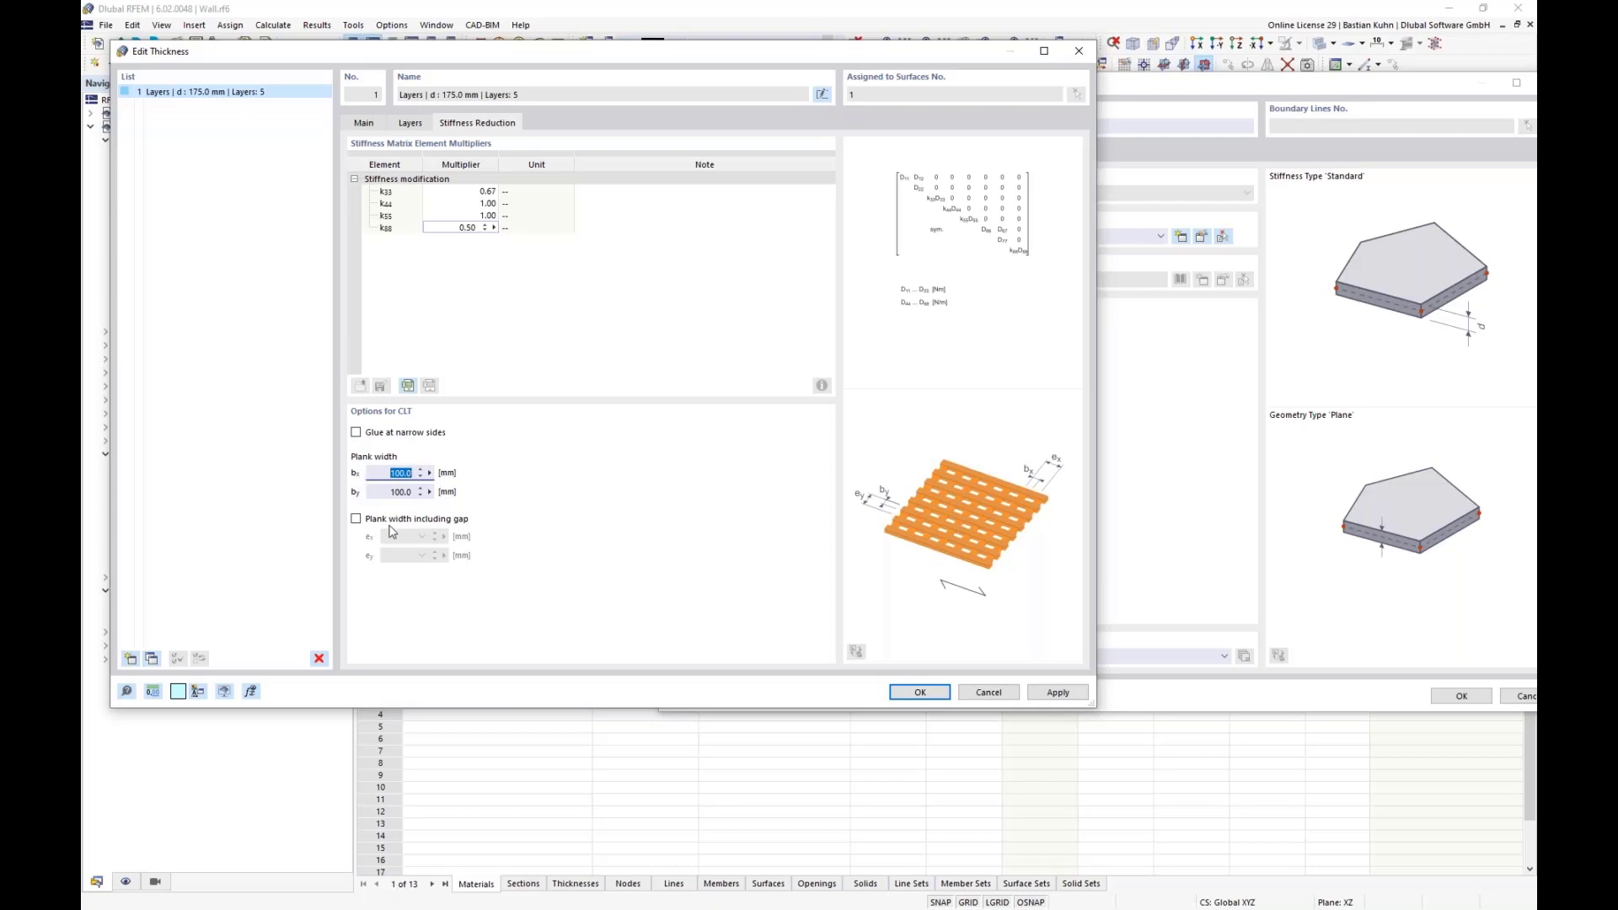
left_click(944, 691)
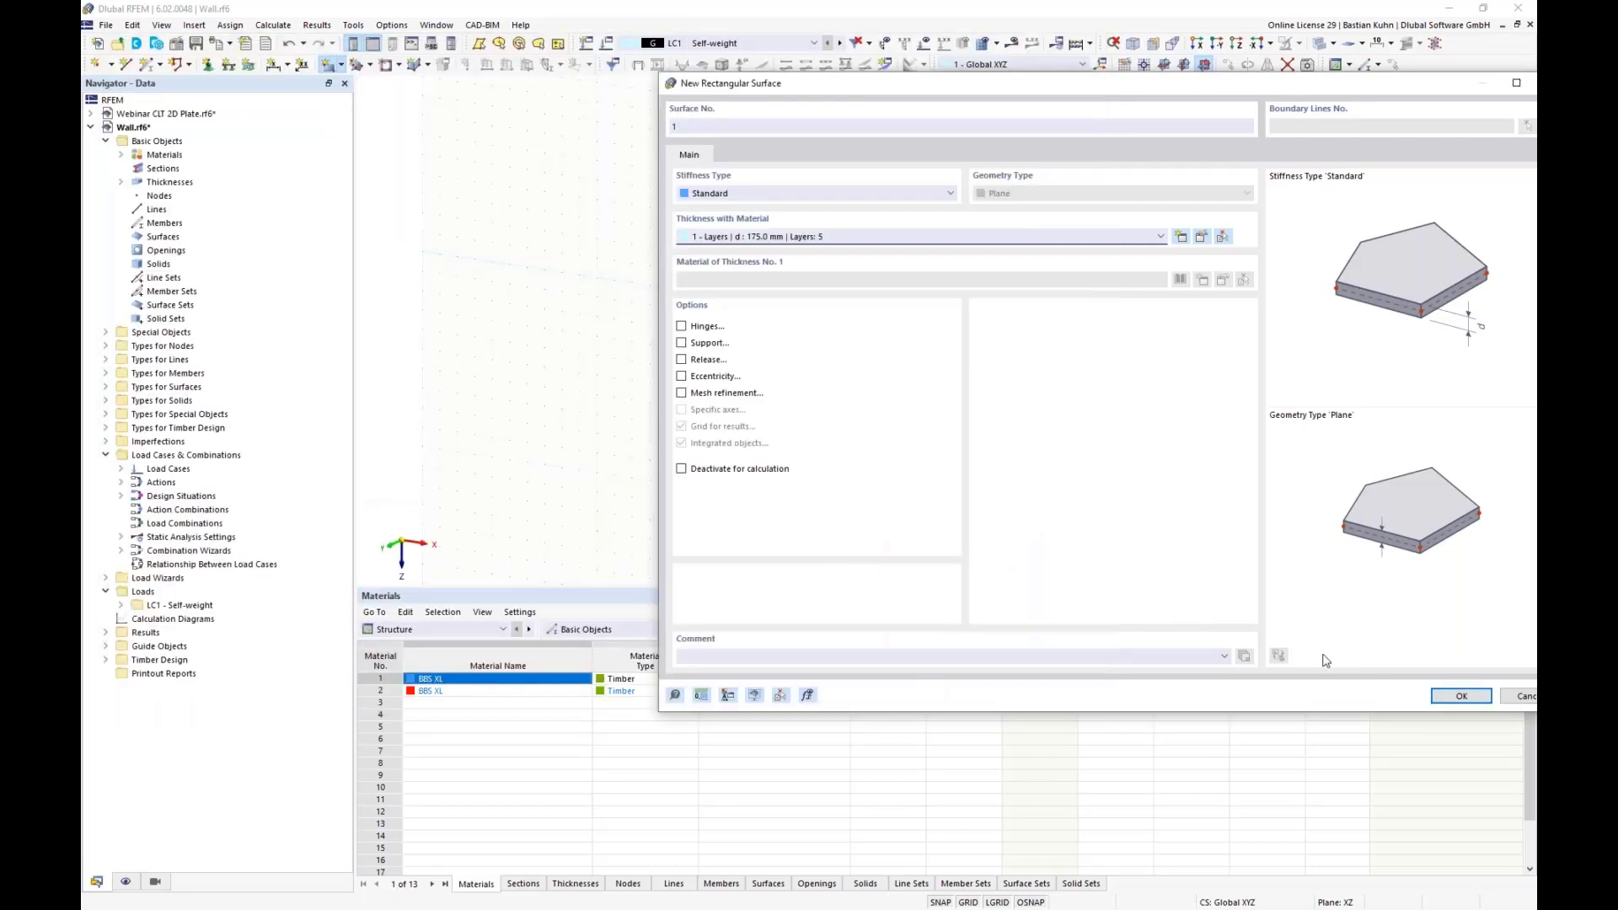
left_click(1462, 696)
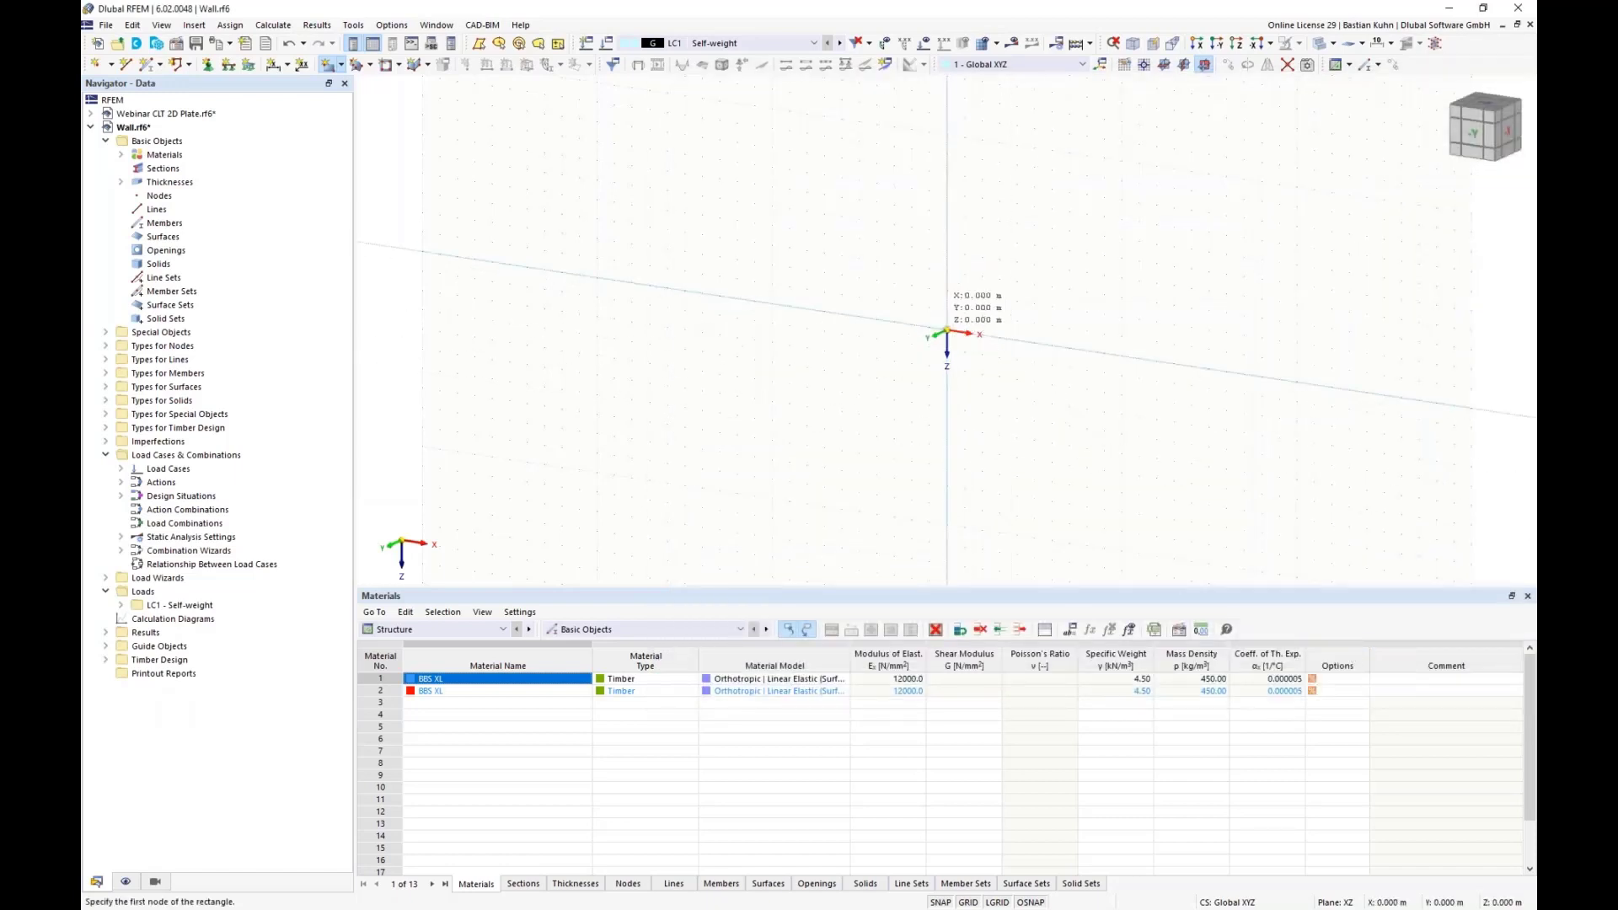
left_click(947, 331)
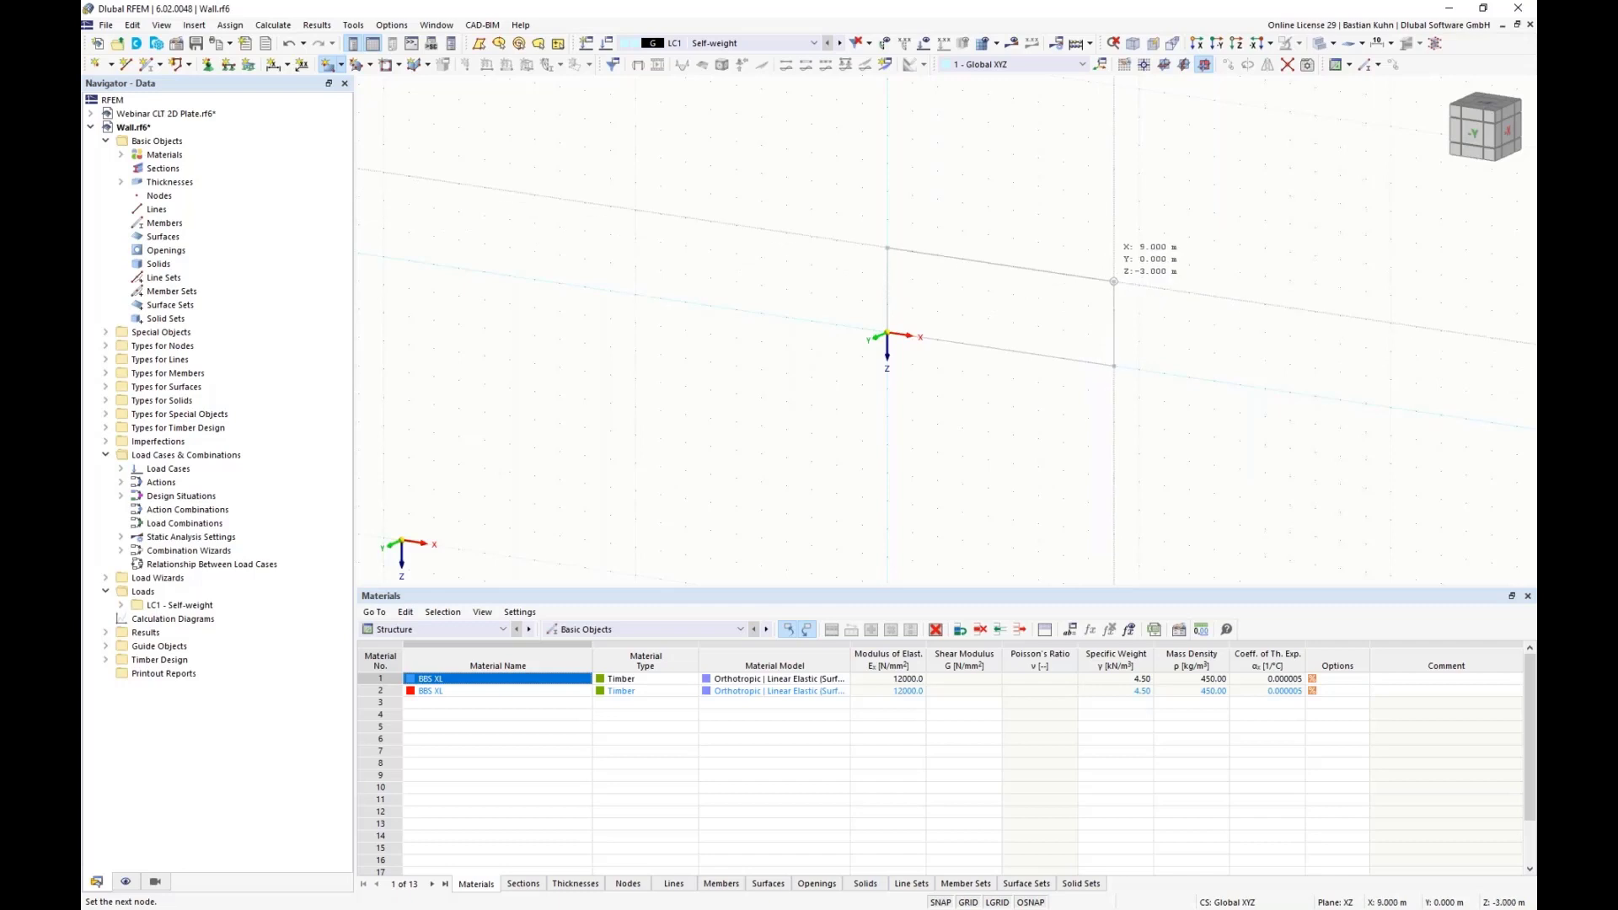
left_click(1113, 282)
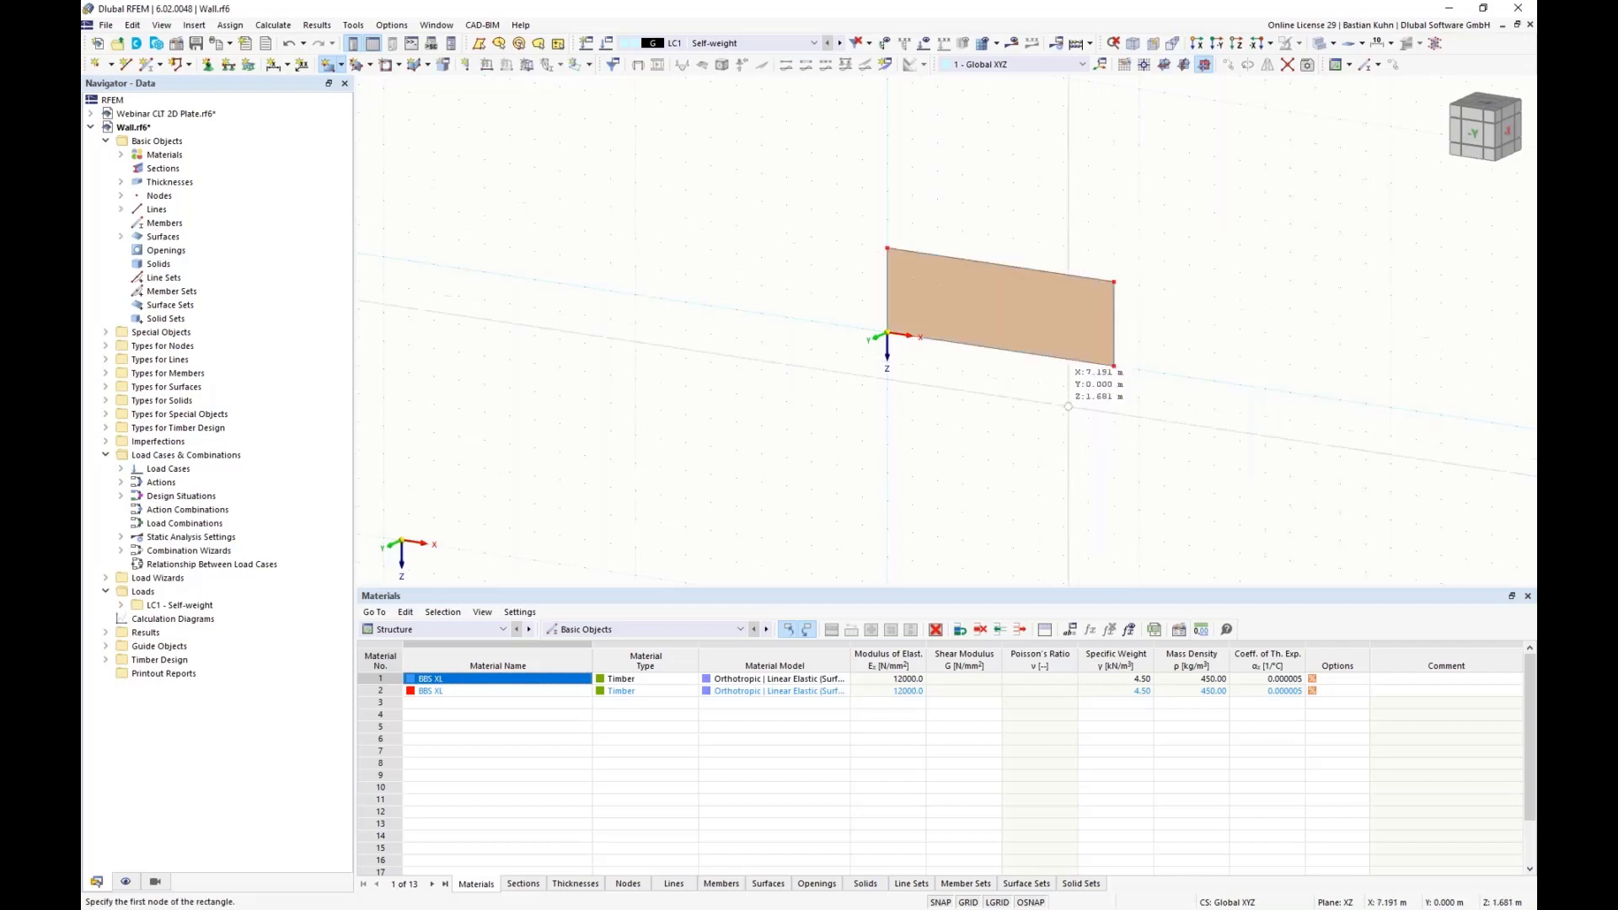
key("Escape")
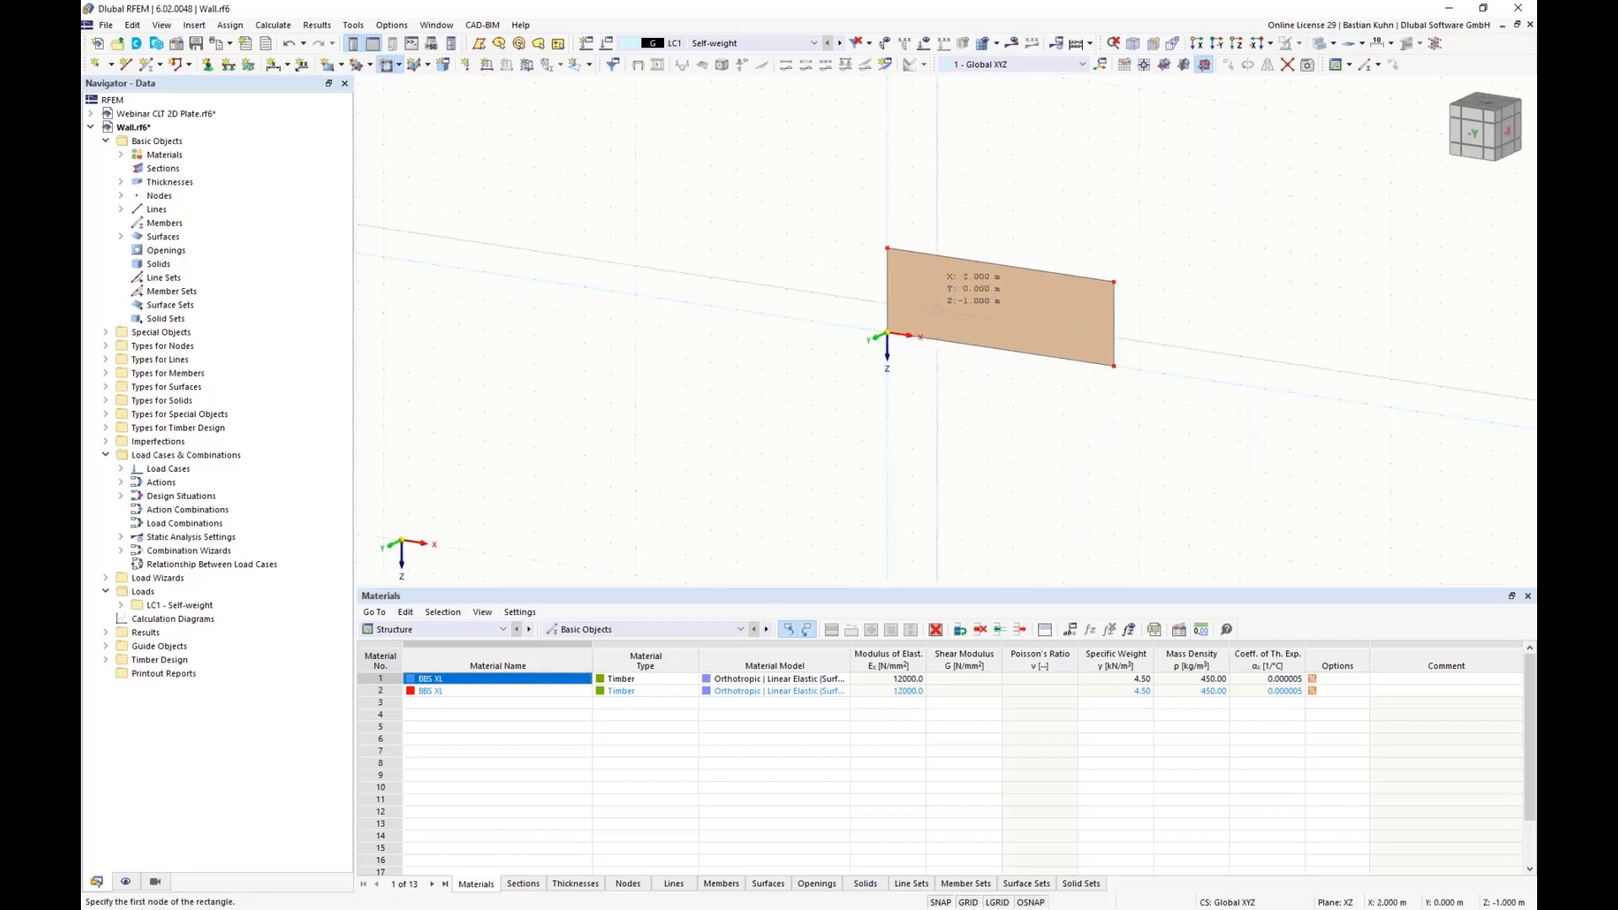
Cut a rectangular opening 1 m high into the wall, starting at X 2 m and Z -1 m
left_click(936, 310)
left_click(1063, 302)
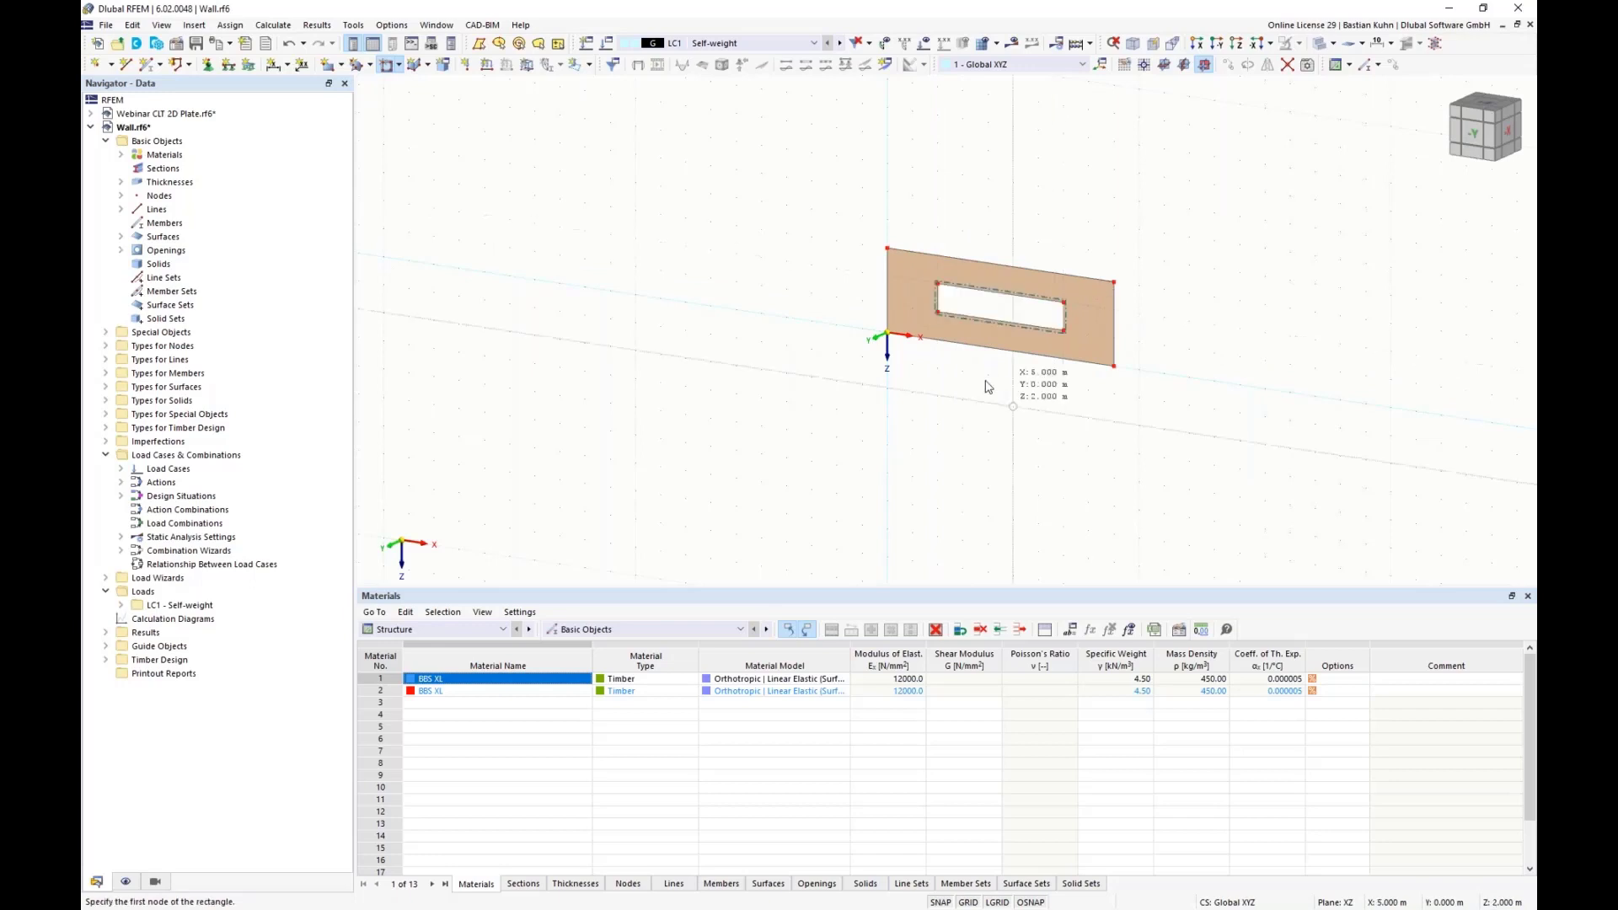
right_click(977, 401)
Raise the two upper corner nodes of the wall opening by changing their shared Z coordinate
left_click(953, 298)
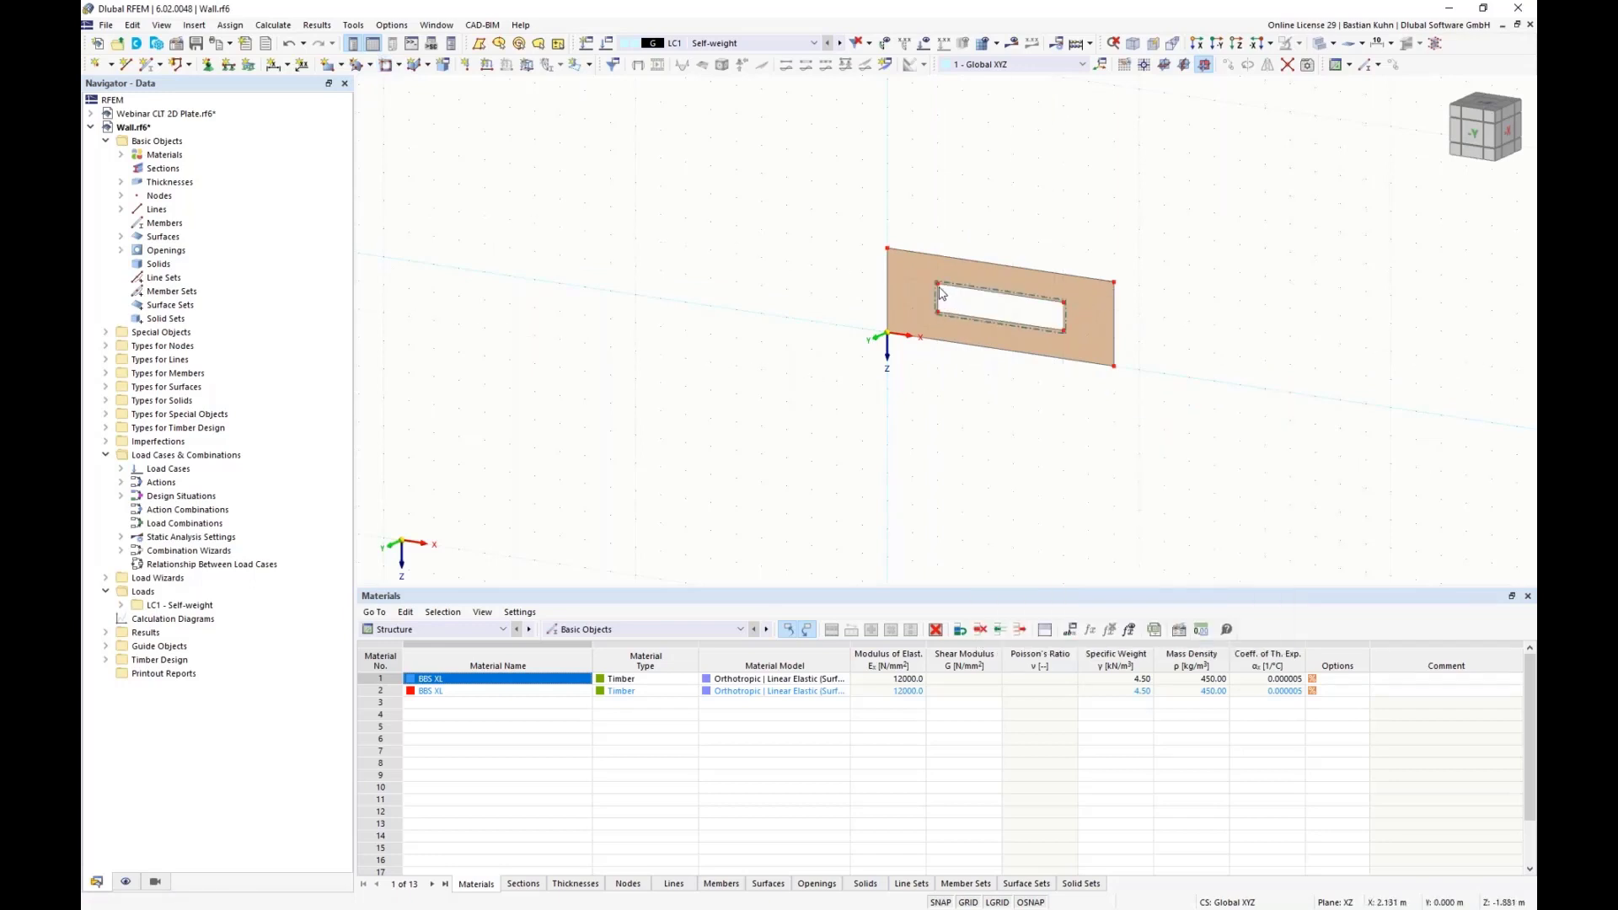
right_click(1064, 305)
left_click(1081, 354)
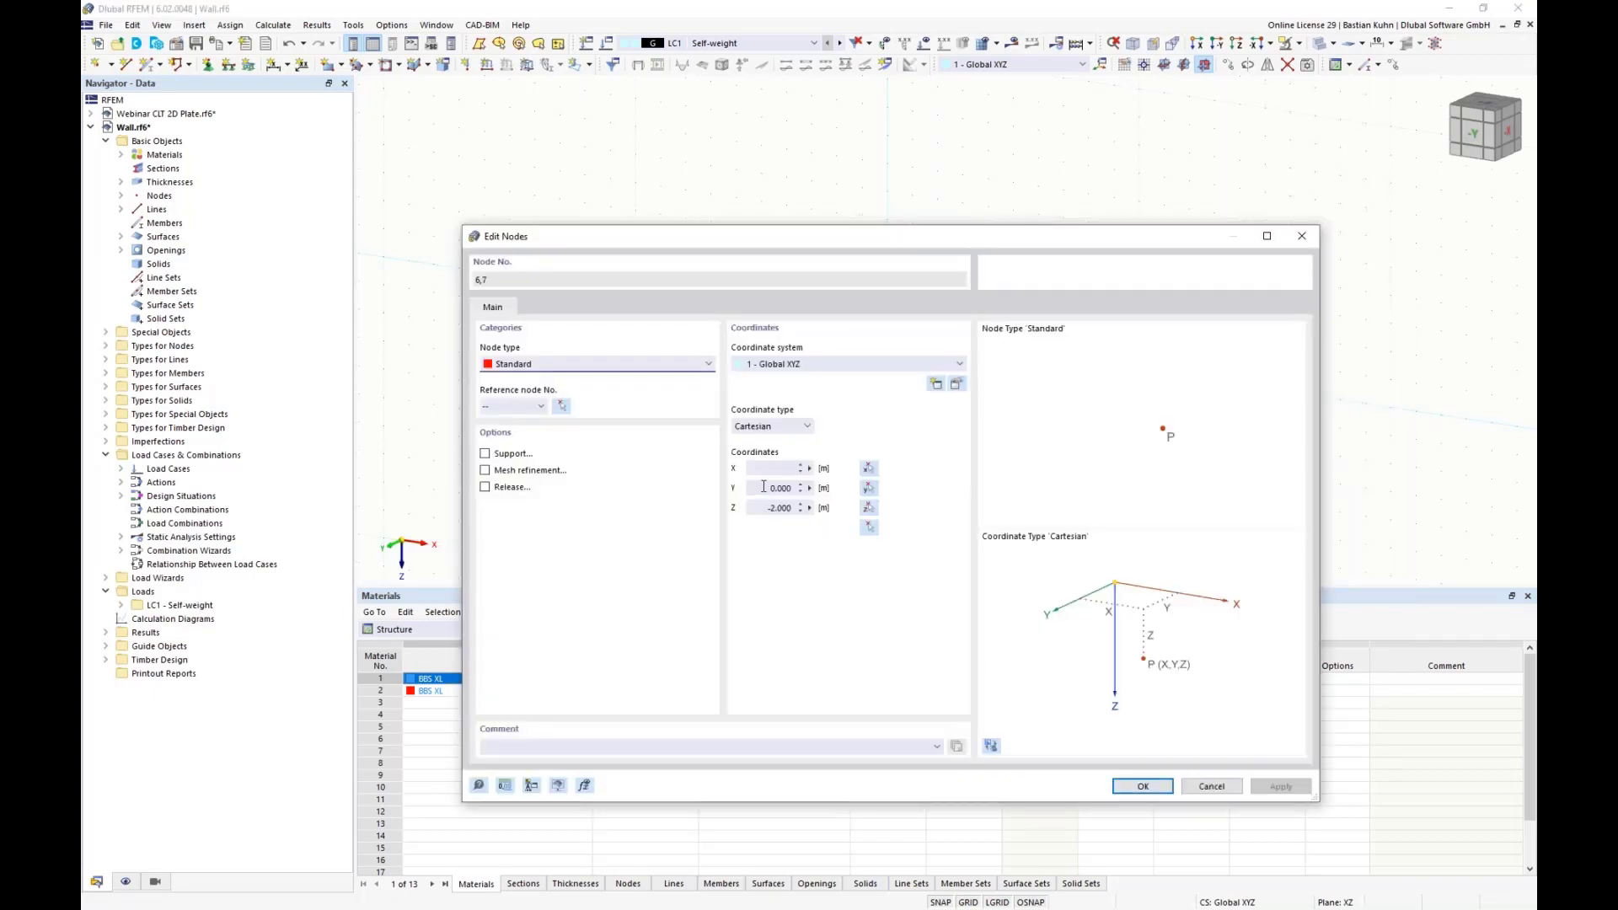
double_click(762, 504)
key("BackSpace")
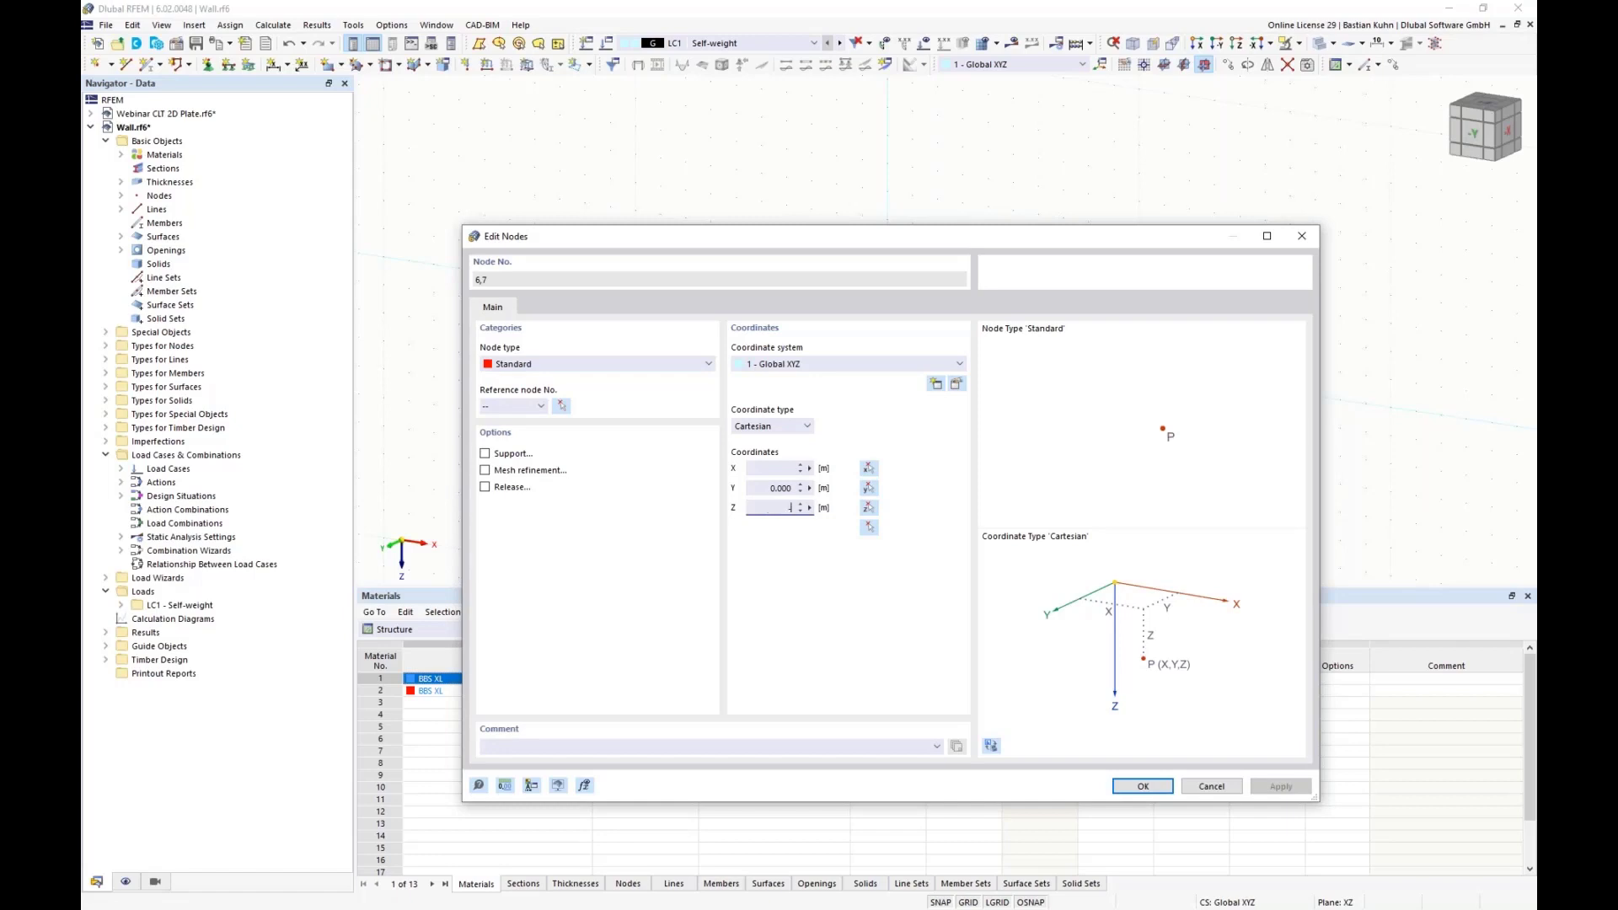
left_click(1144, 786)
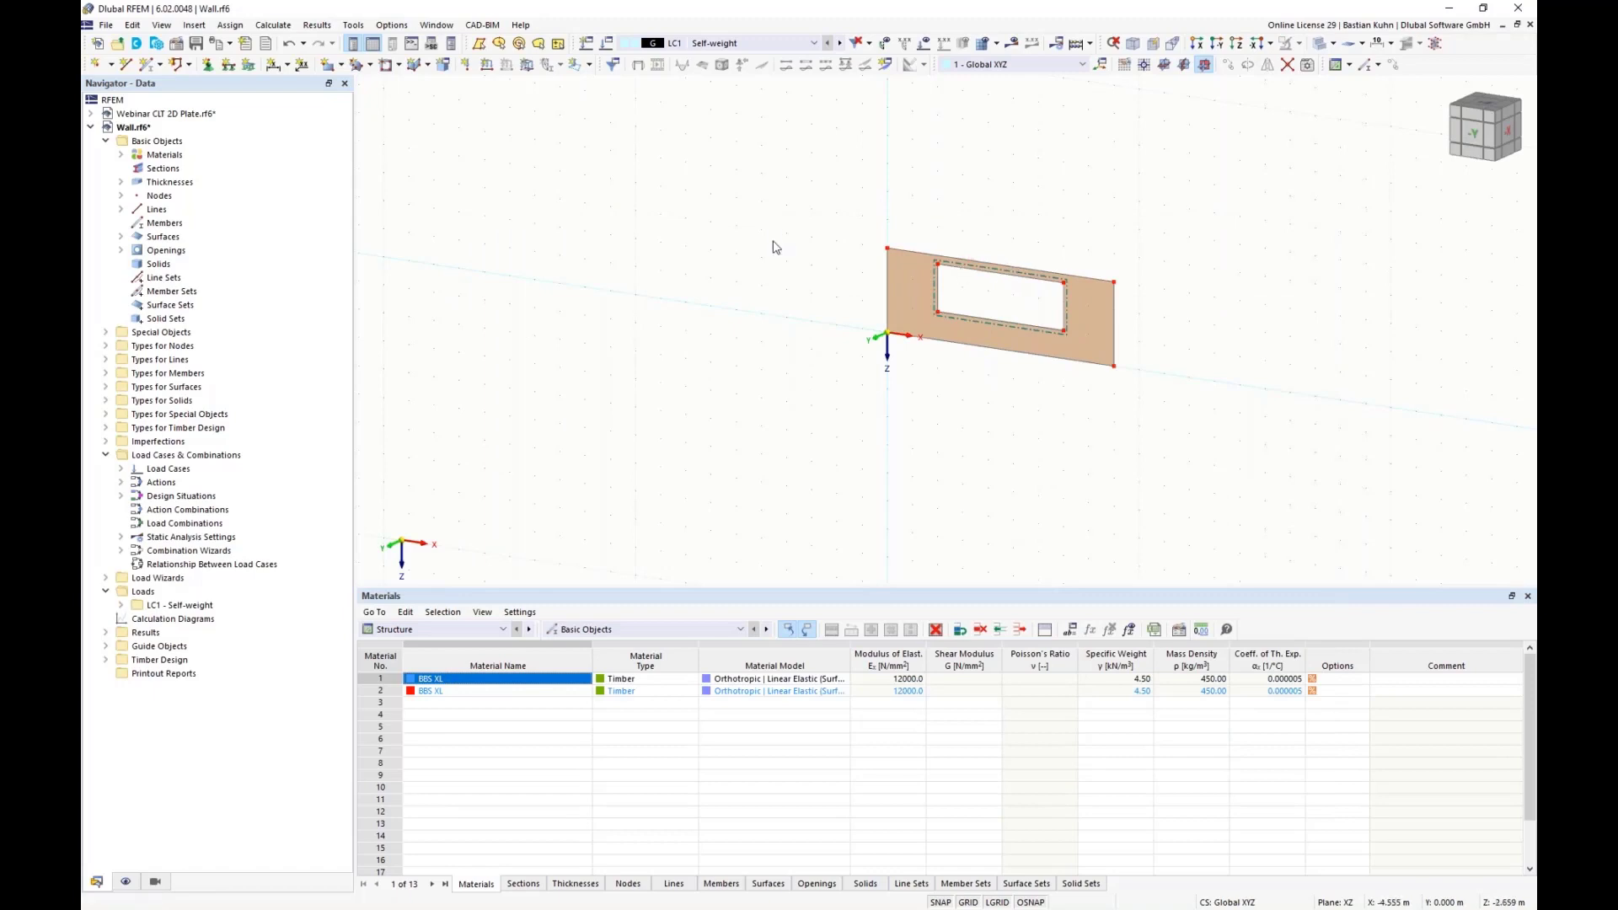
middle_click_drag(856, 278, 723, 284)
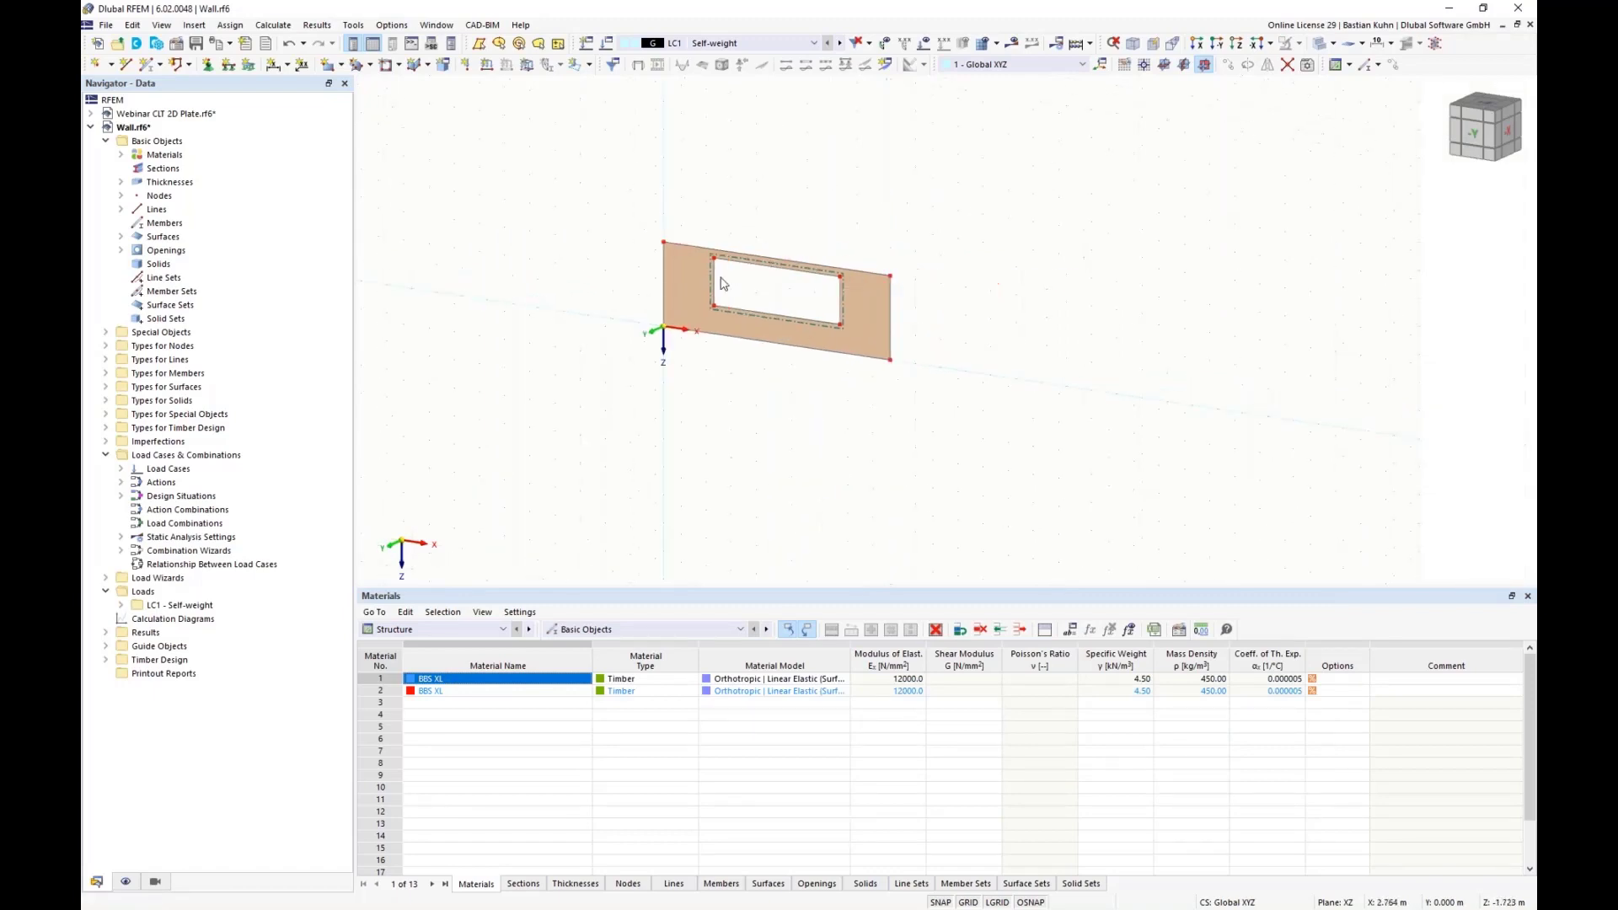
Set the target length of the finite elements to 0.15 m and generate the wall's mesh
left_click(273, 25)
left_click(286, 203)
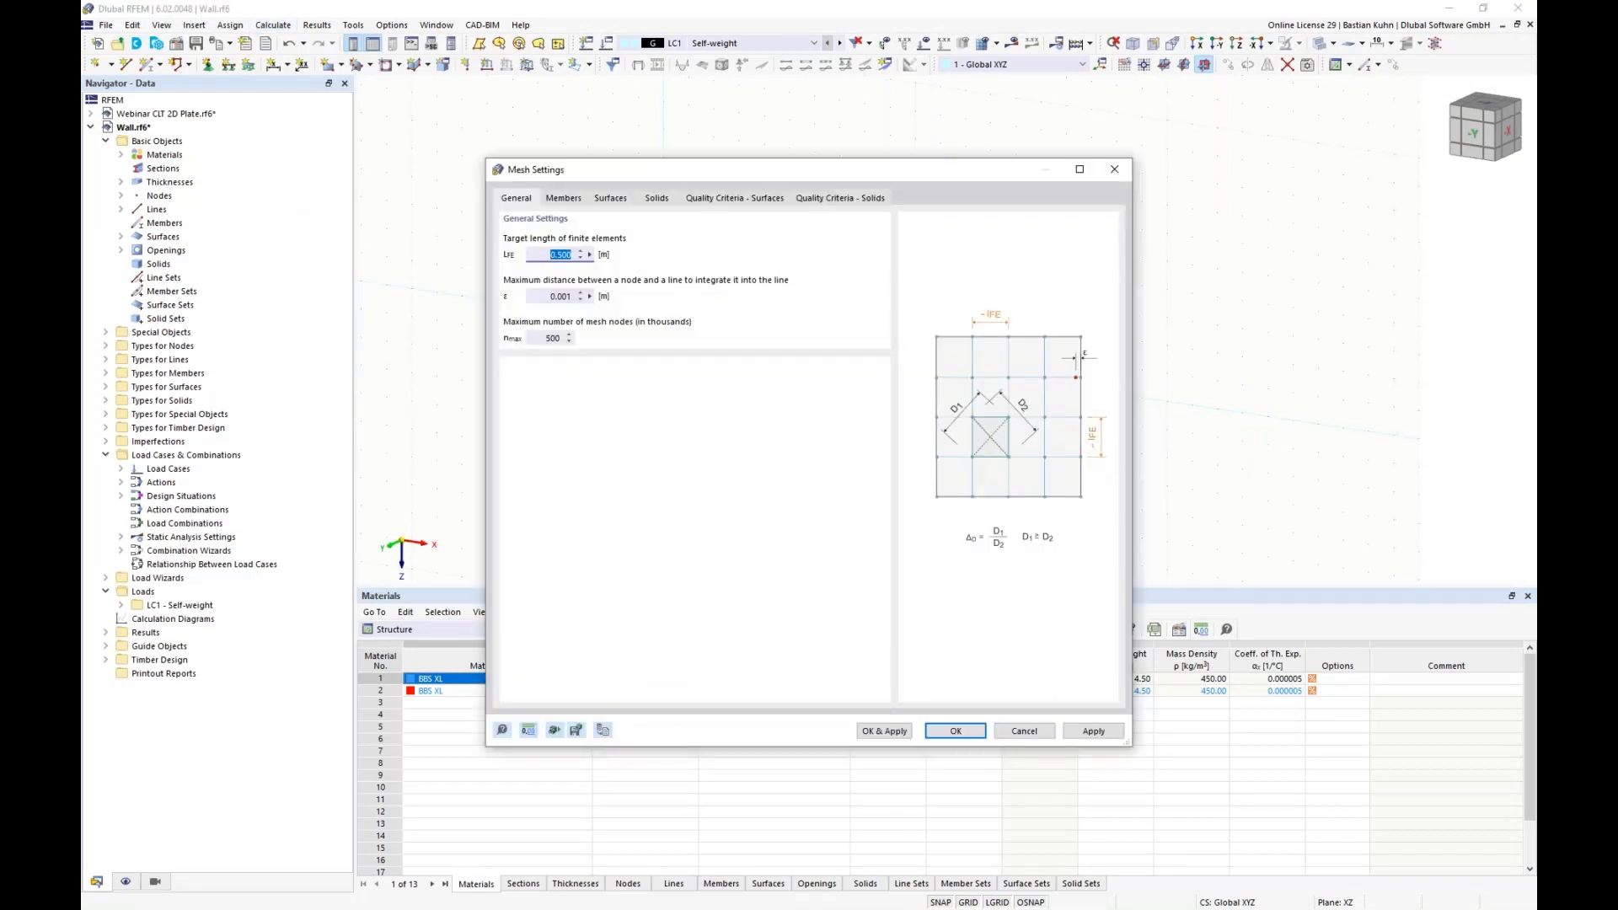
type("0,15")
left_click(864, 729)
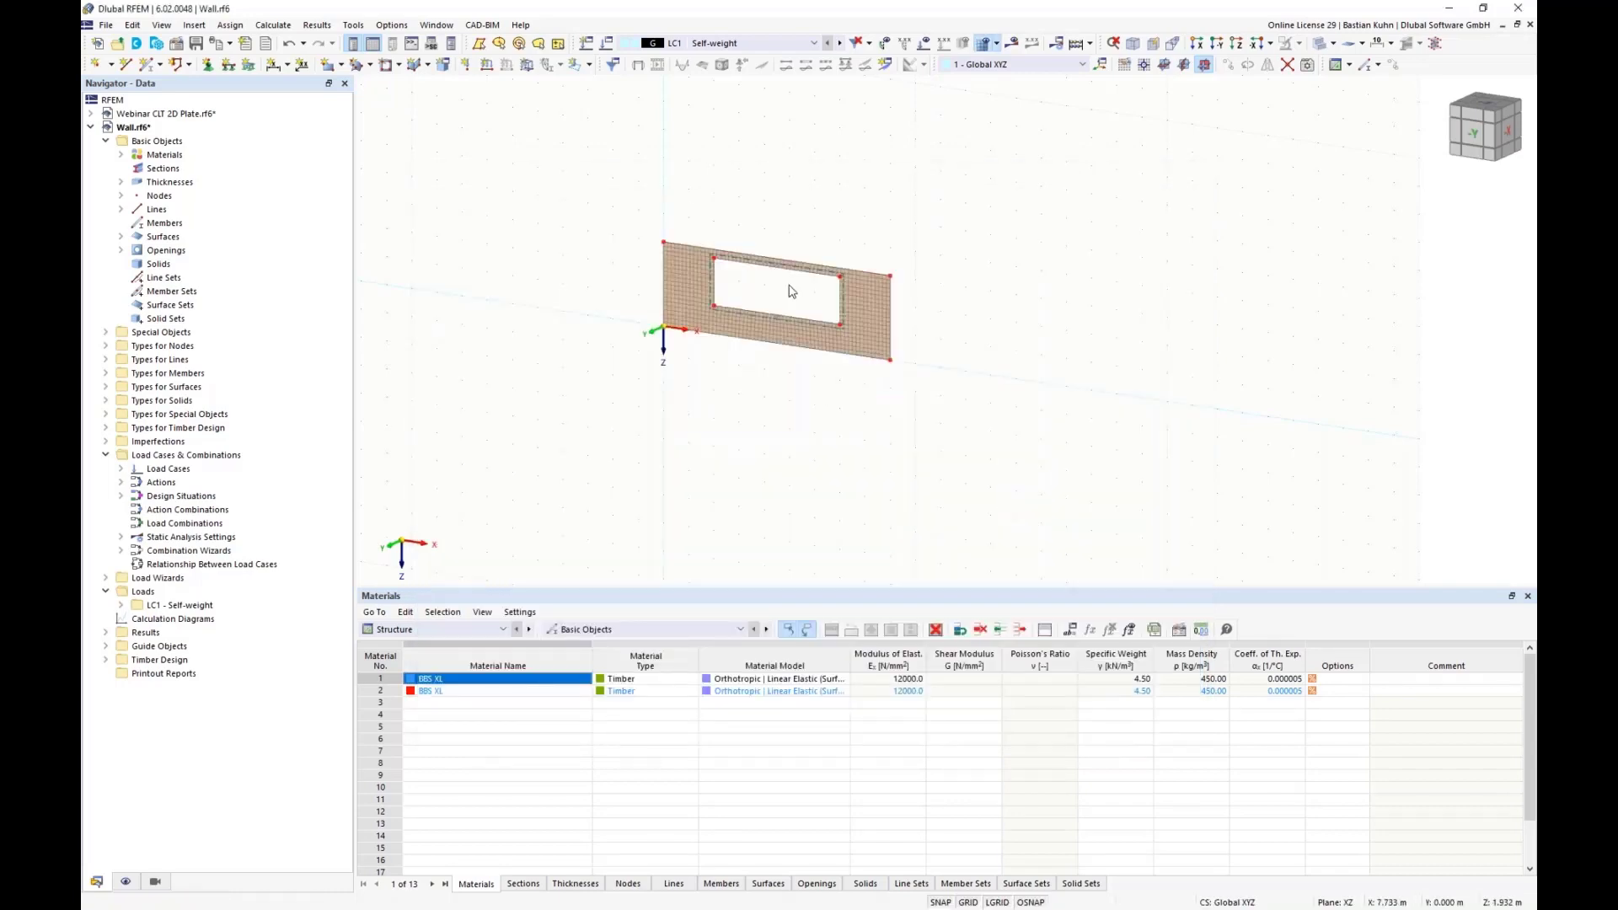
scroll(788, 293, "up", 5)
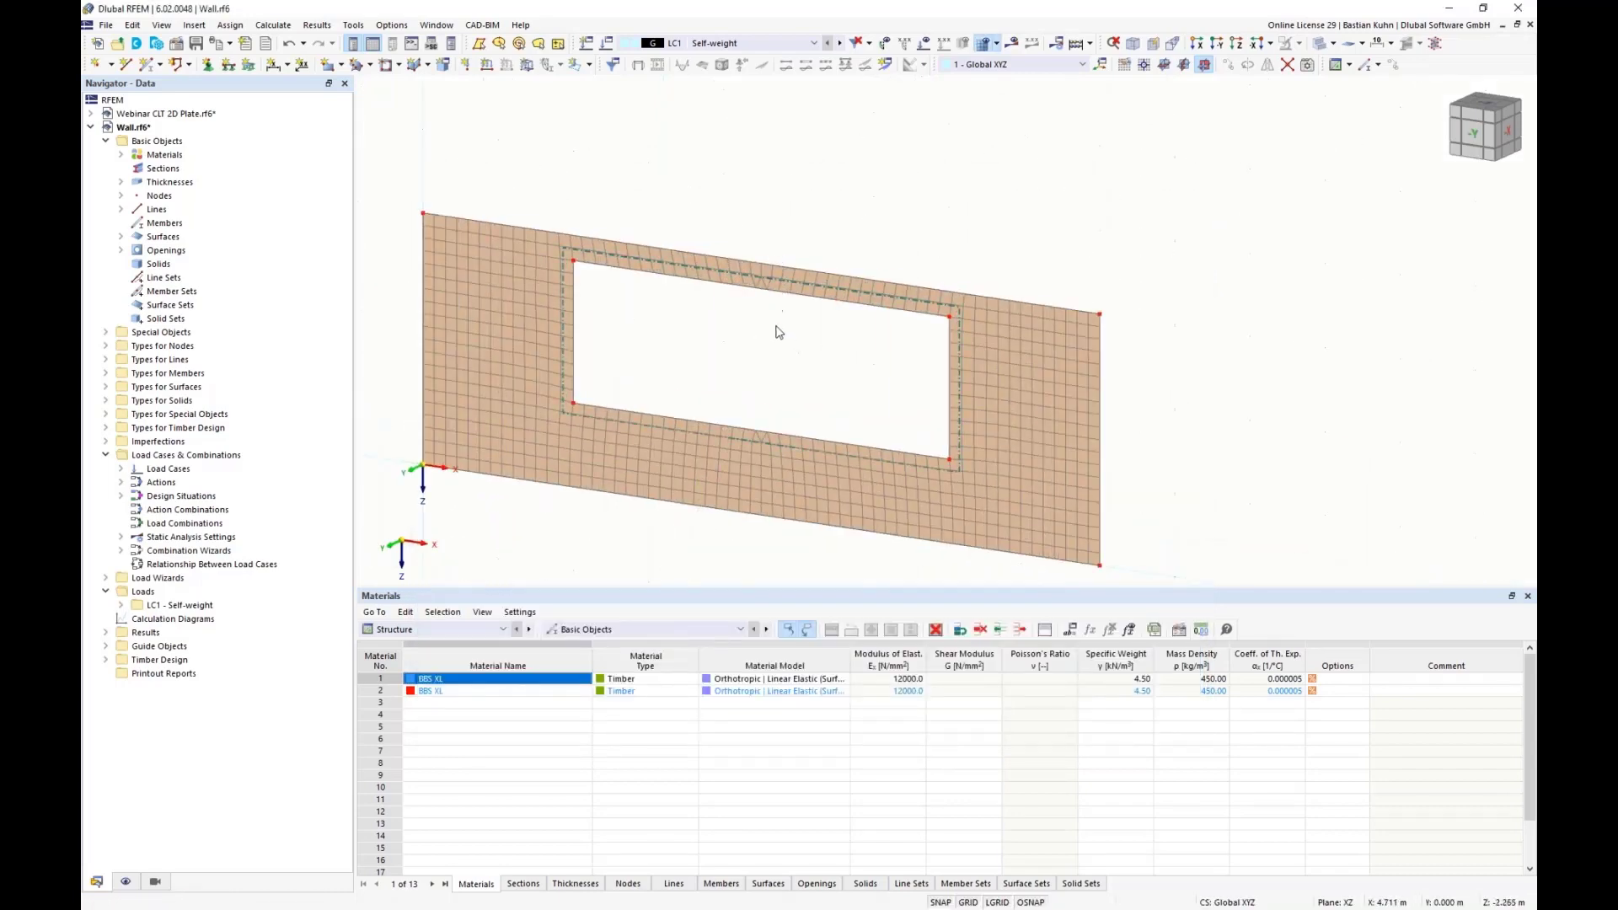
scroll(779, 331, "down", 3)
Fix the rotation about X in the hinged nodal support type and assign it to the wall's lower corner at the origin
left_click(209, 65)
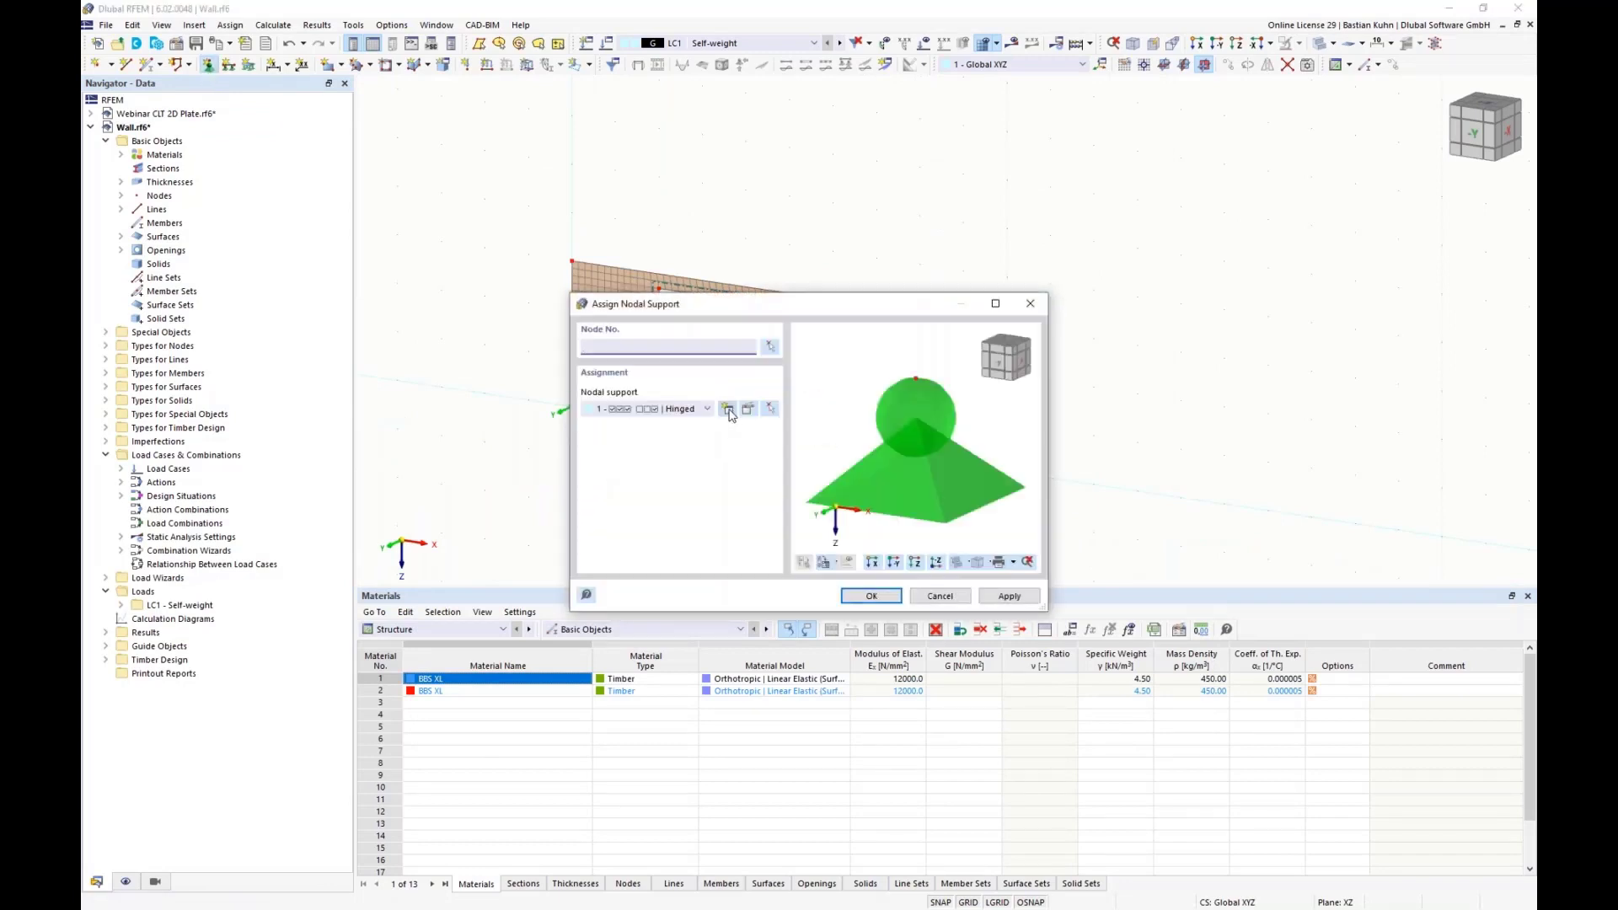
left_click(748, 411)
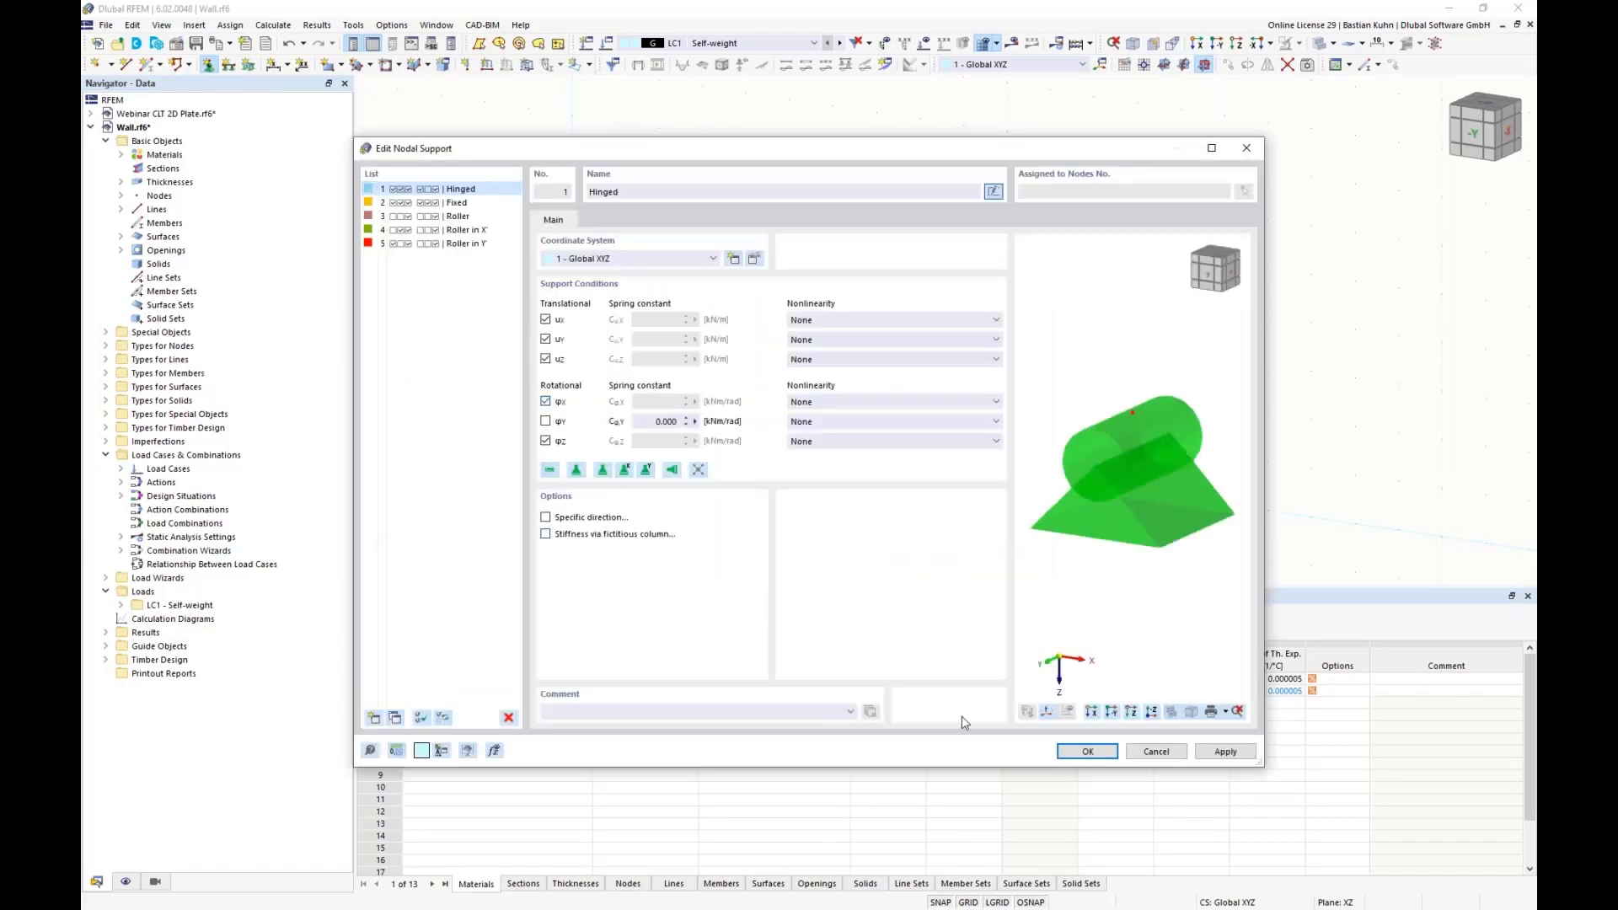
left_click(1087, 751)
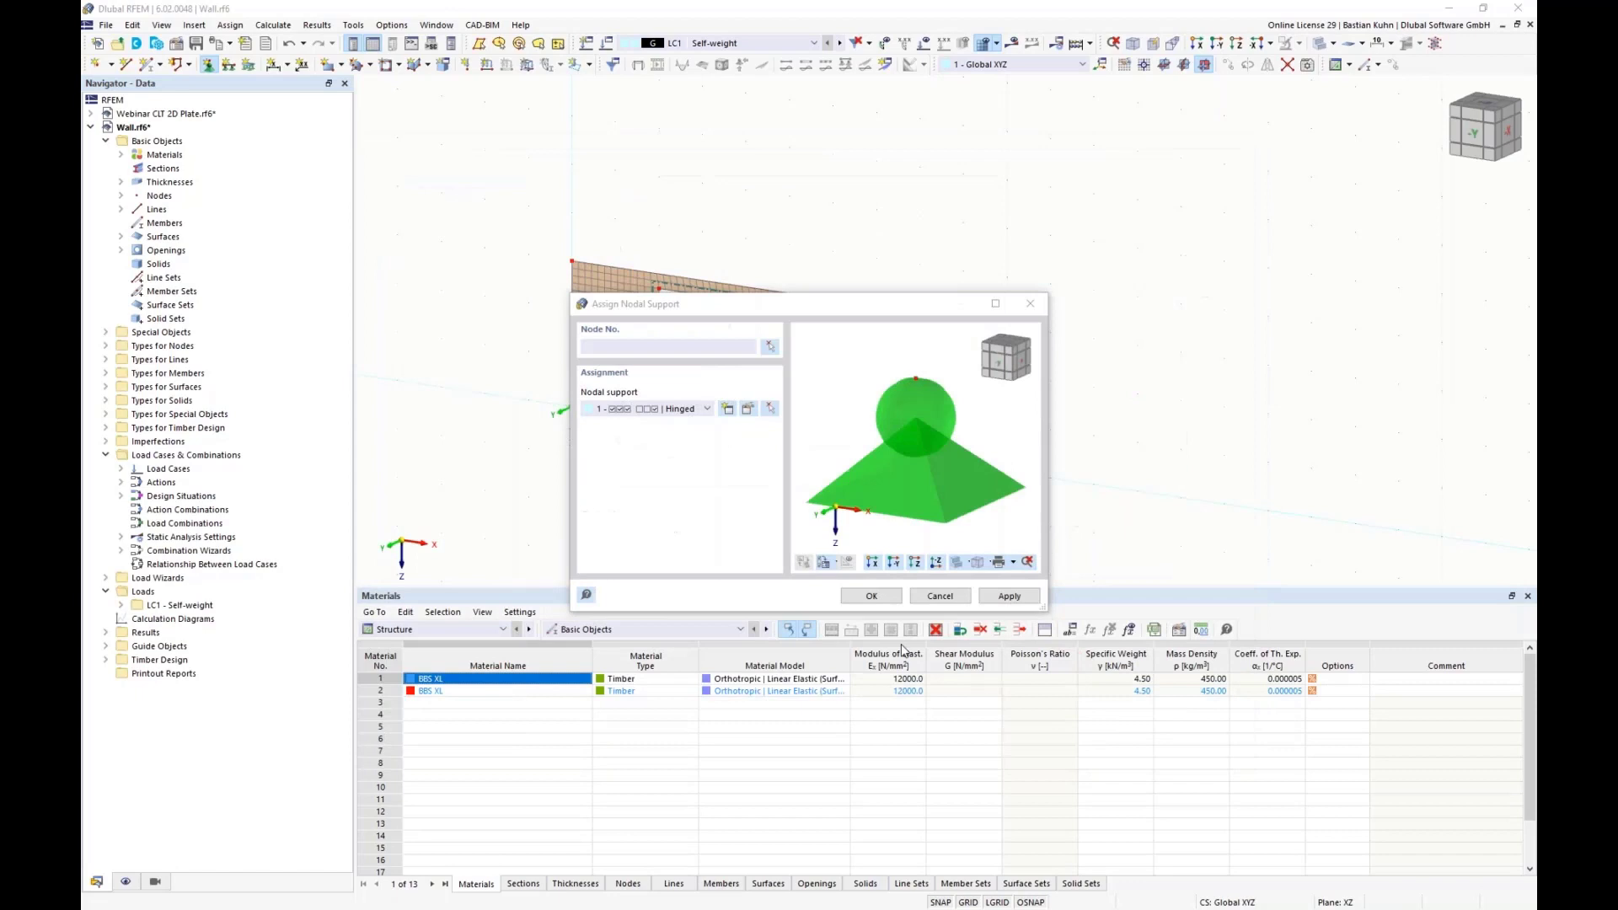
left_click(873, 595)
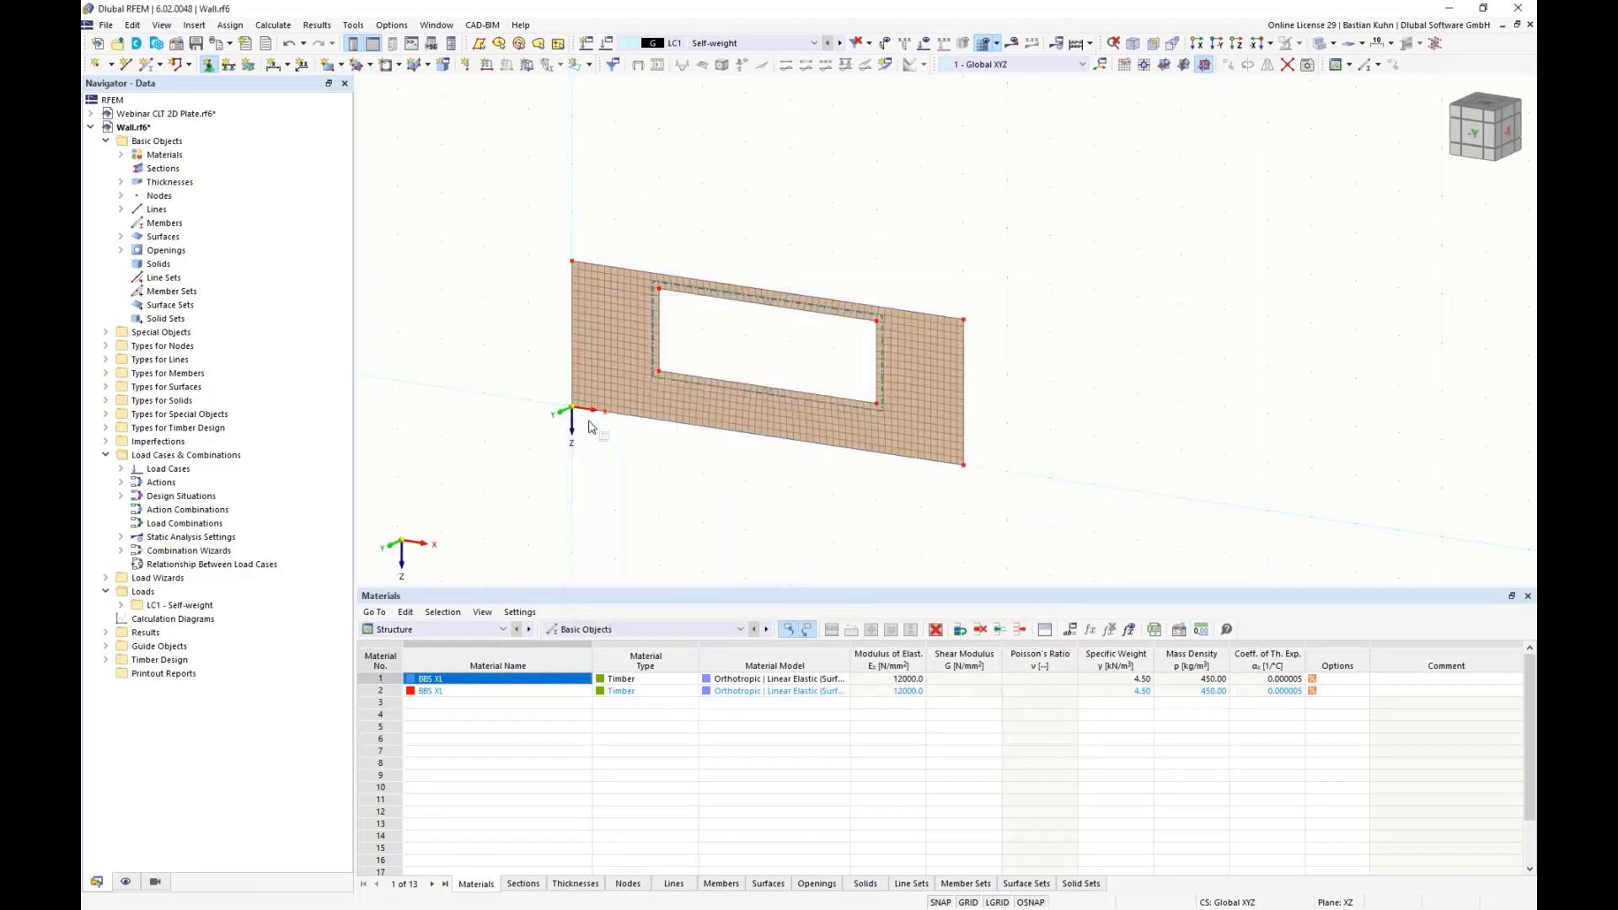
left_click(572, 411)
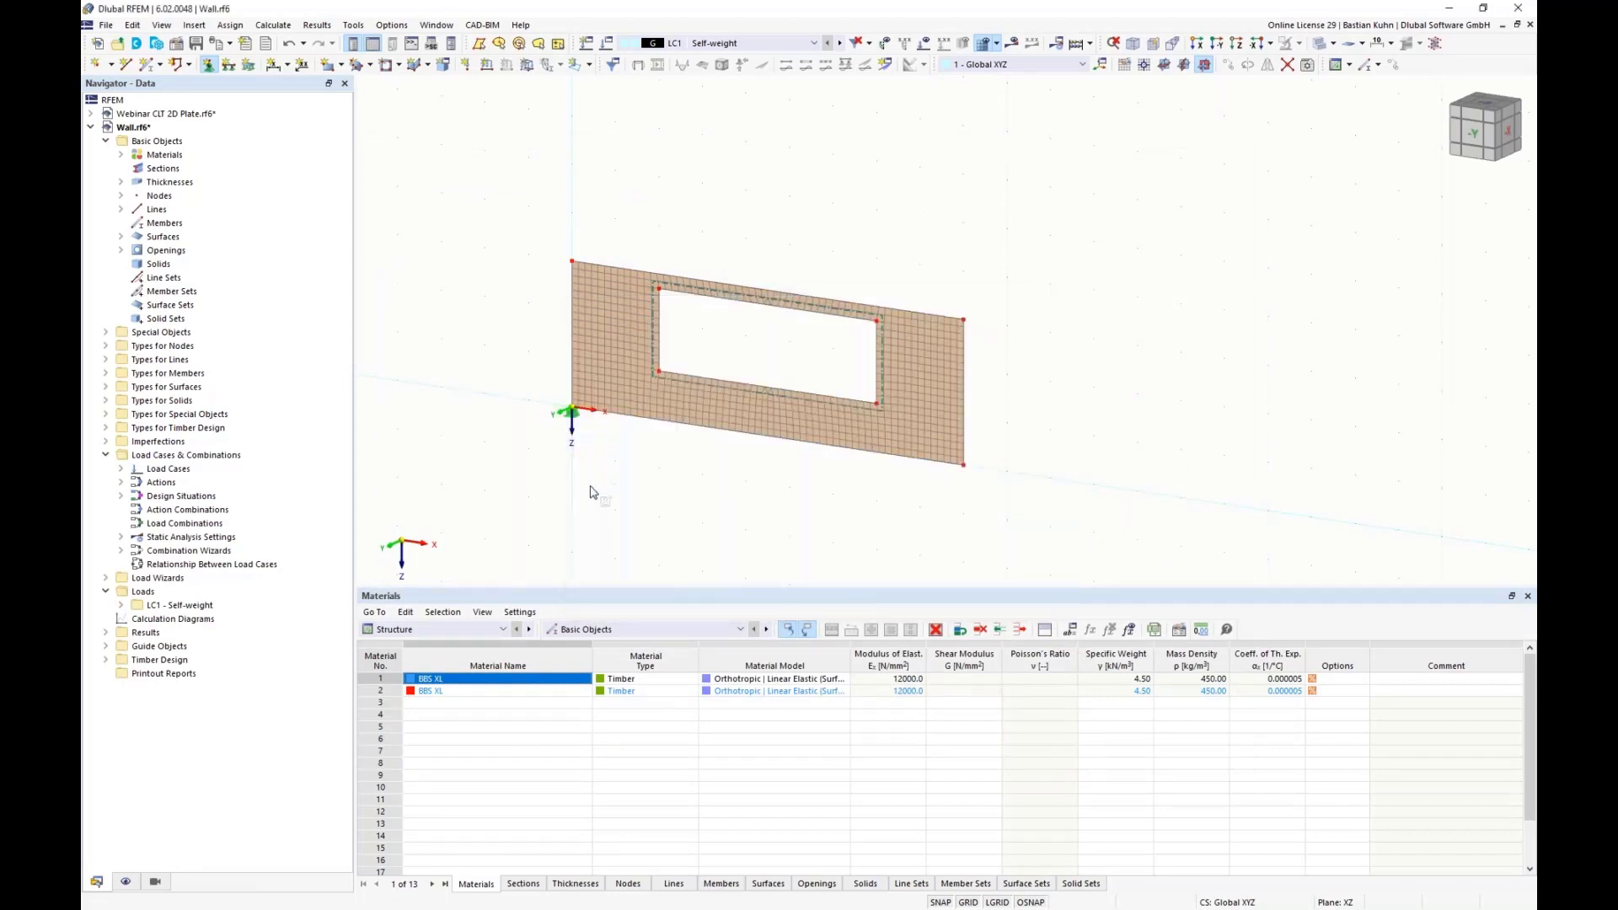
Create a nodal support type with free X translation and assign it to the wall's other lower corner
left_click(209, 67)
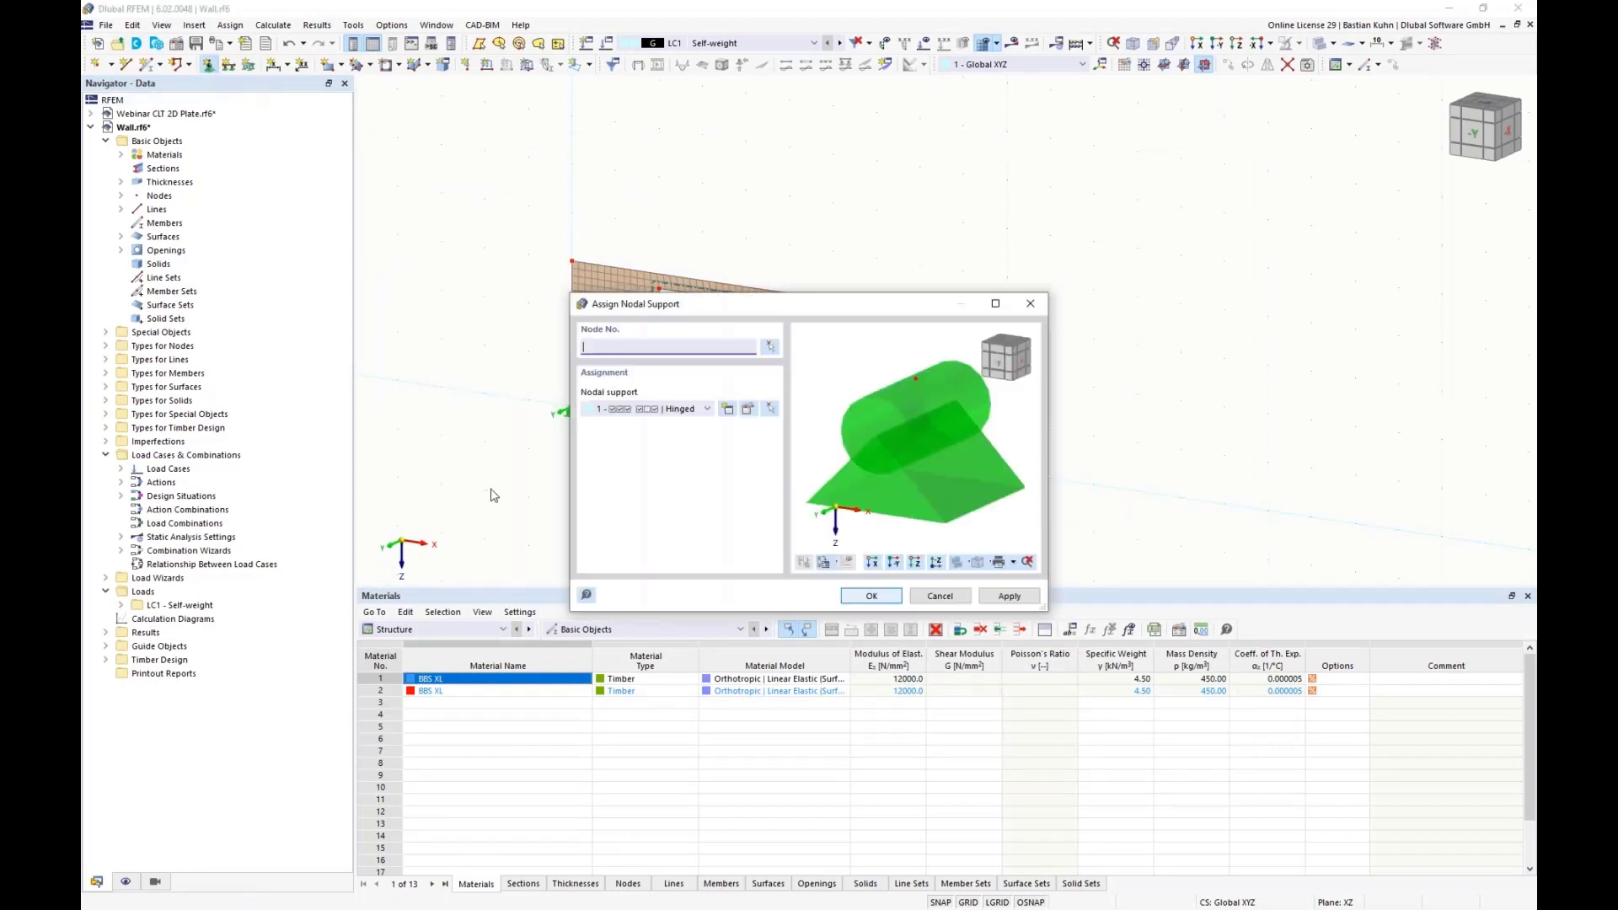
left_click(727, 410)
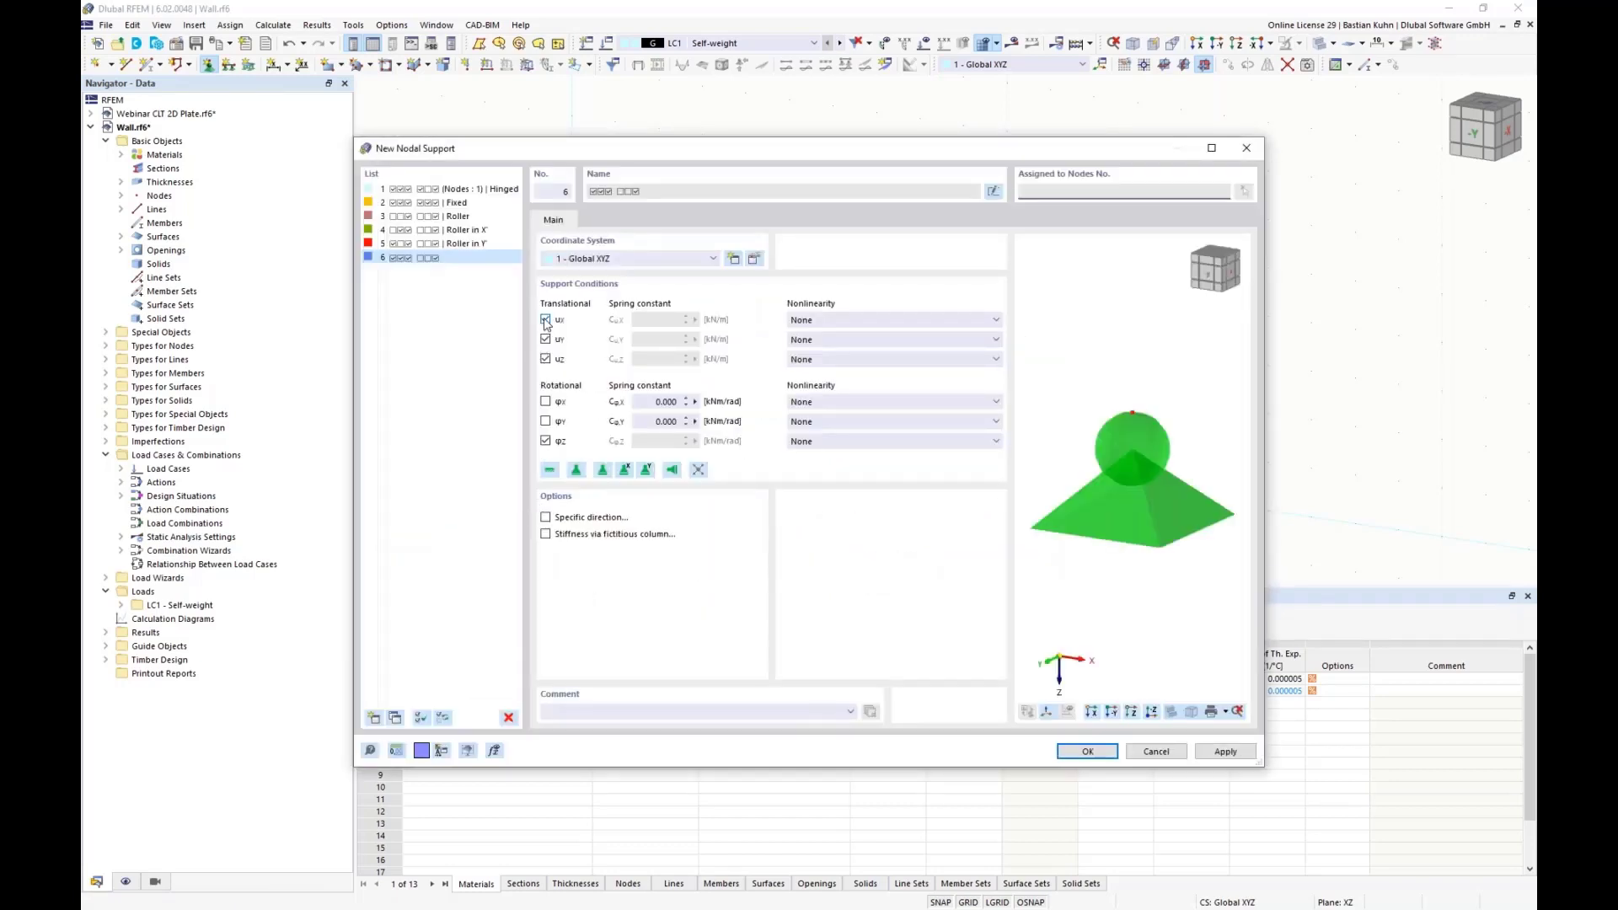
left_click(545, 320)
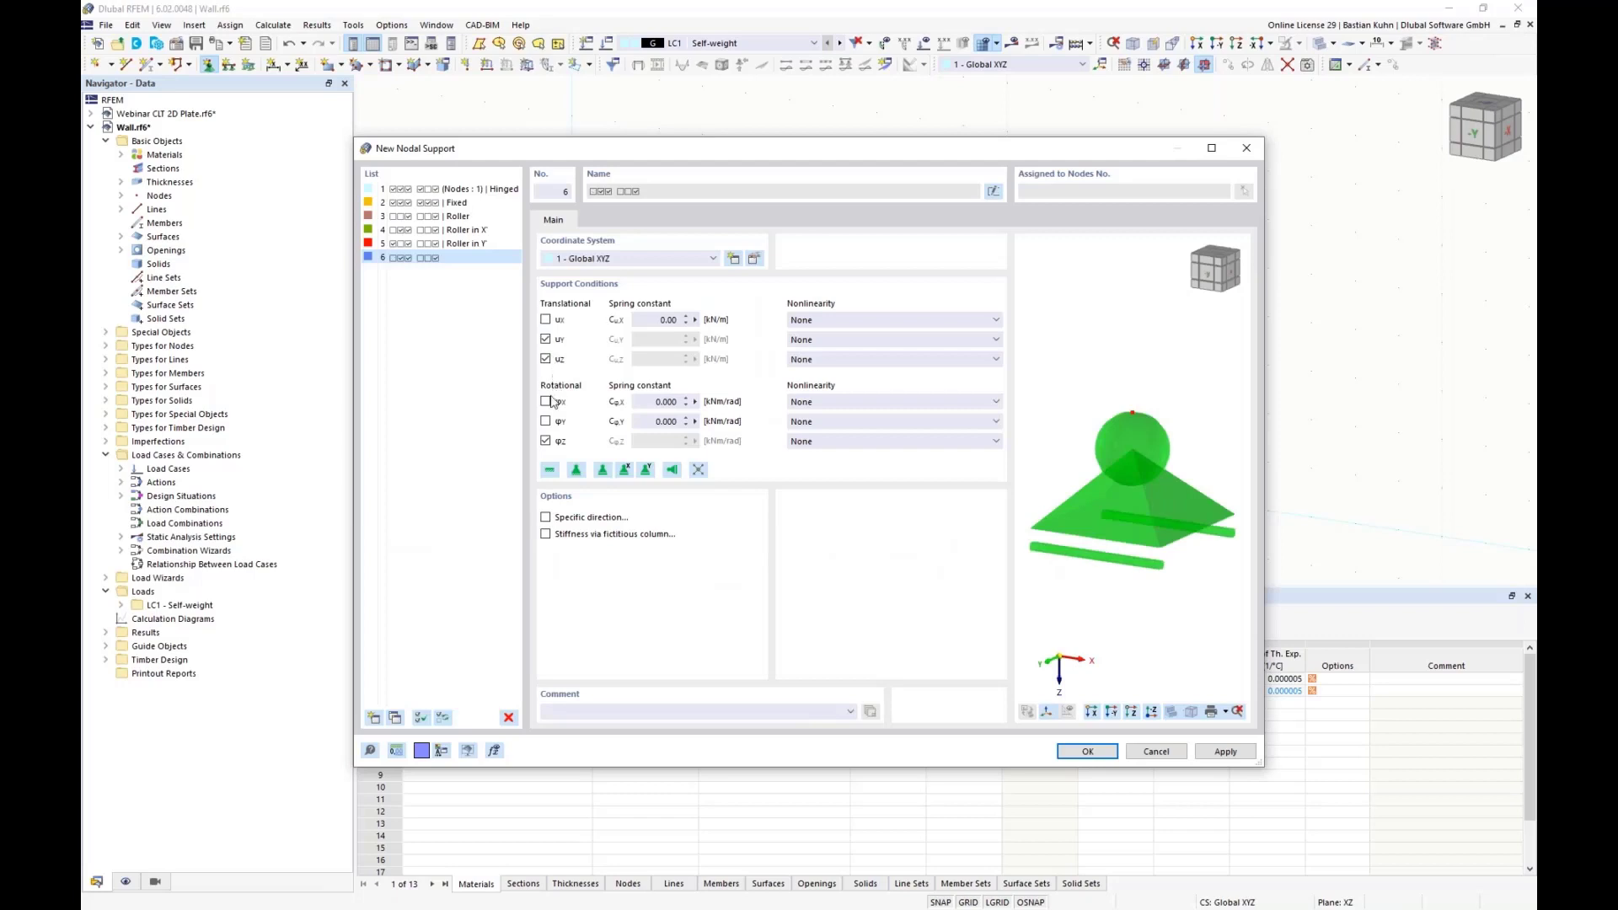
left_click(1084, 751)
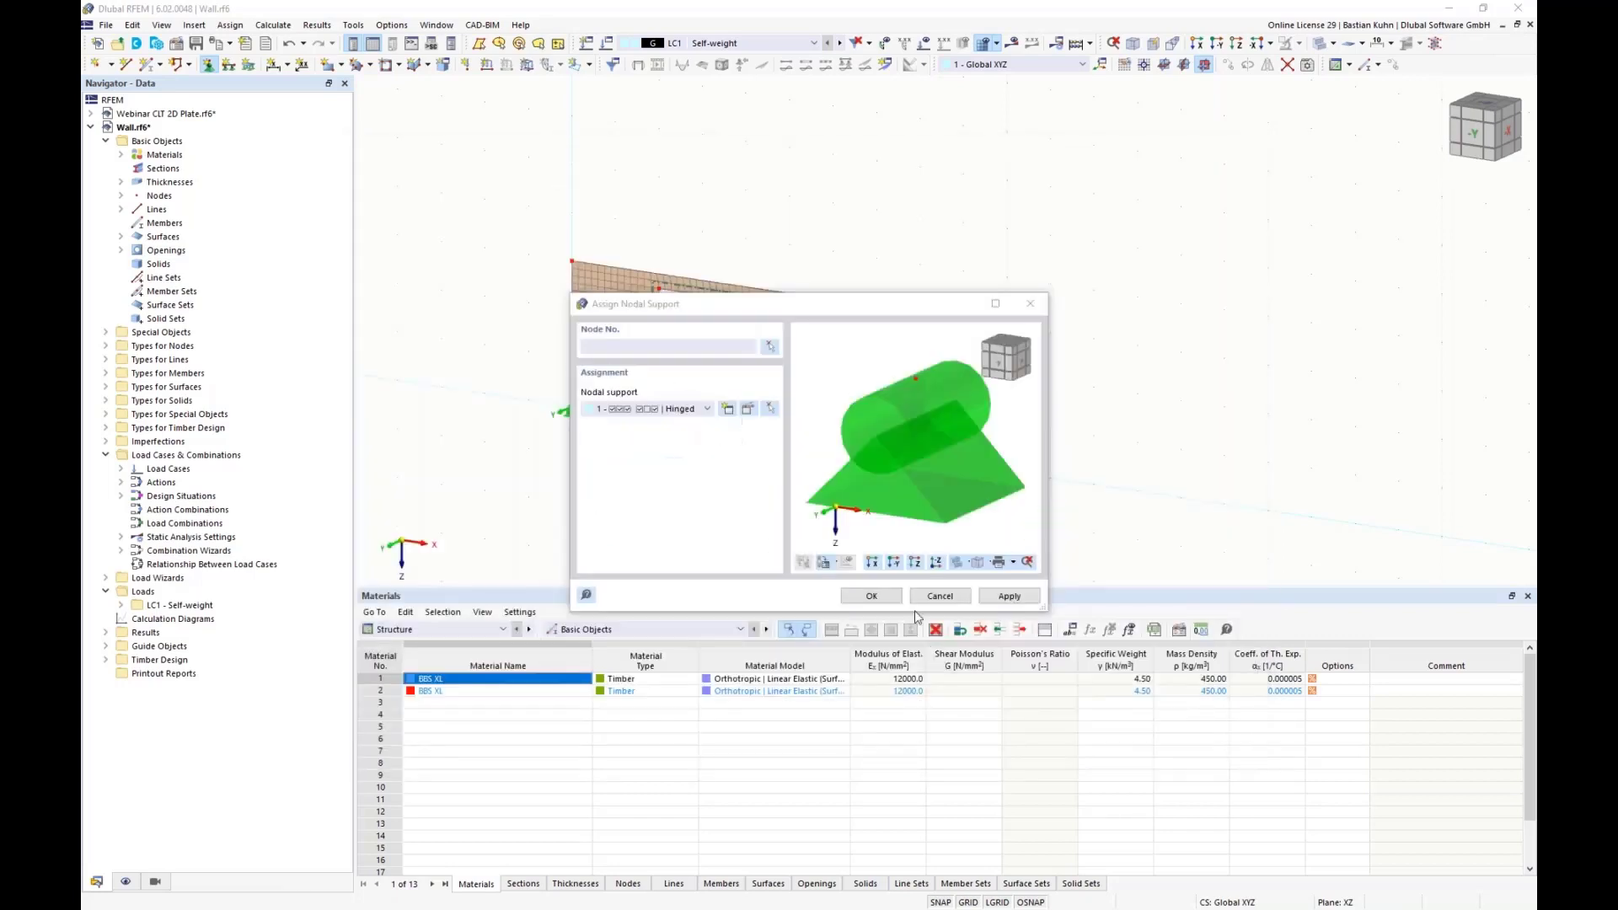
left_click(872, 595)
left_click_drag(994, 447, 924, 511)
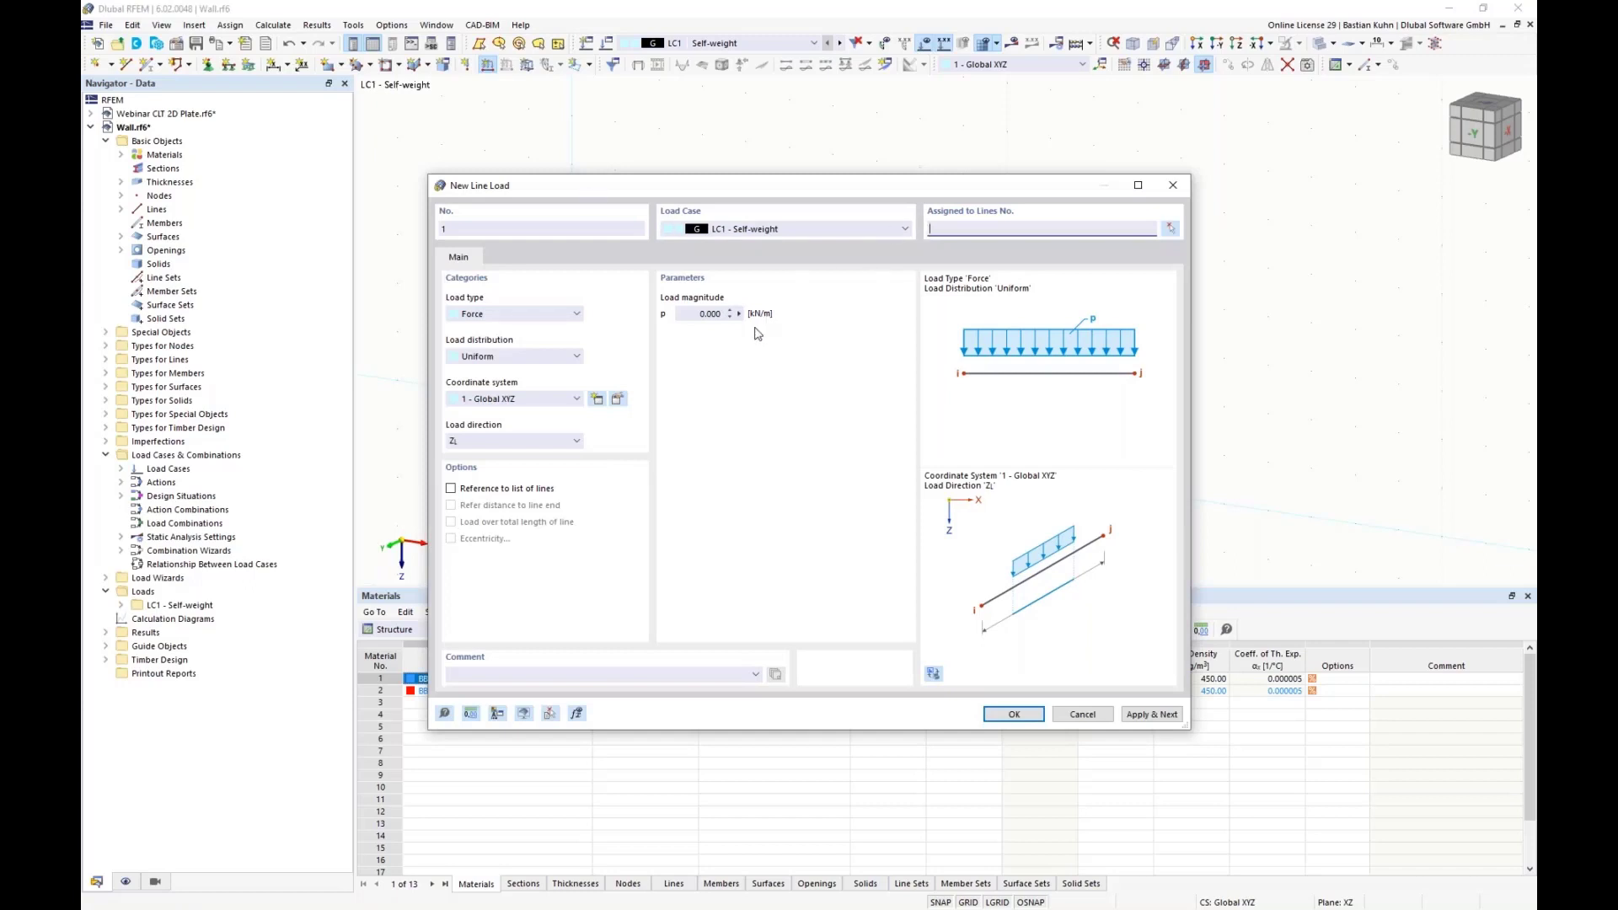
Apply a uniform line load of 2 kN/m in the Z direction to the wall's upper edge in LC1 Self-weight
left_click(692, 315)
key("Return")
left_click(783, 294)
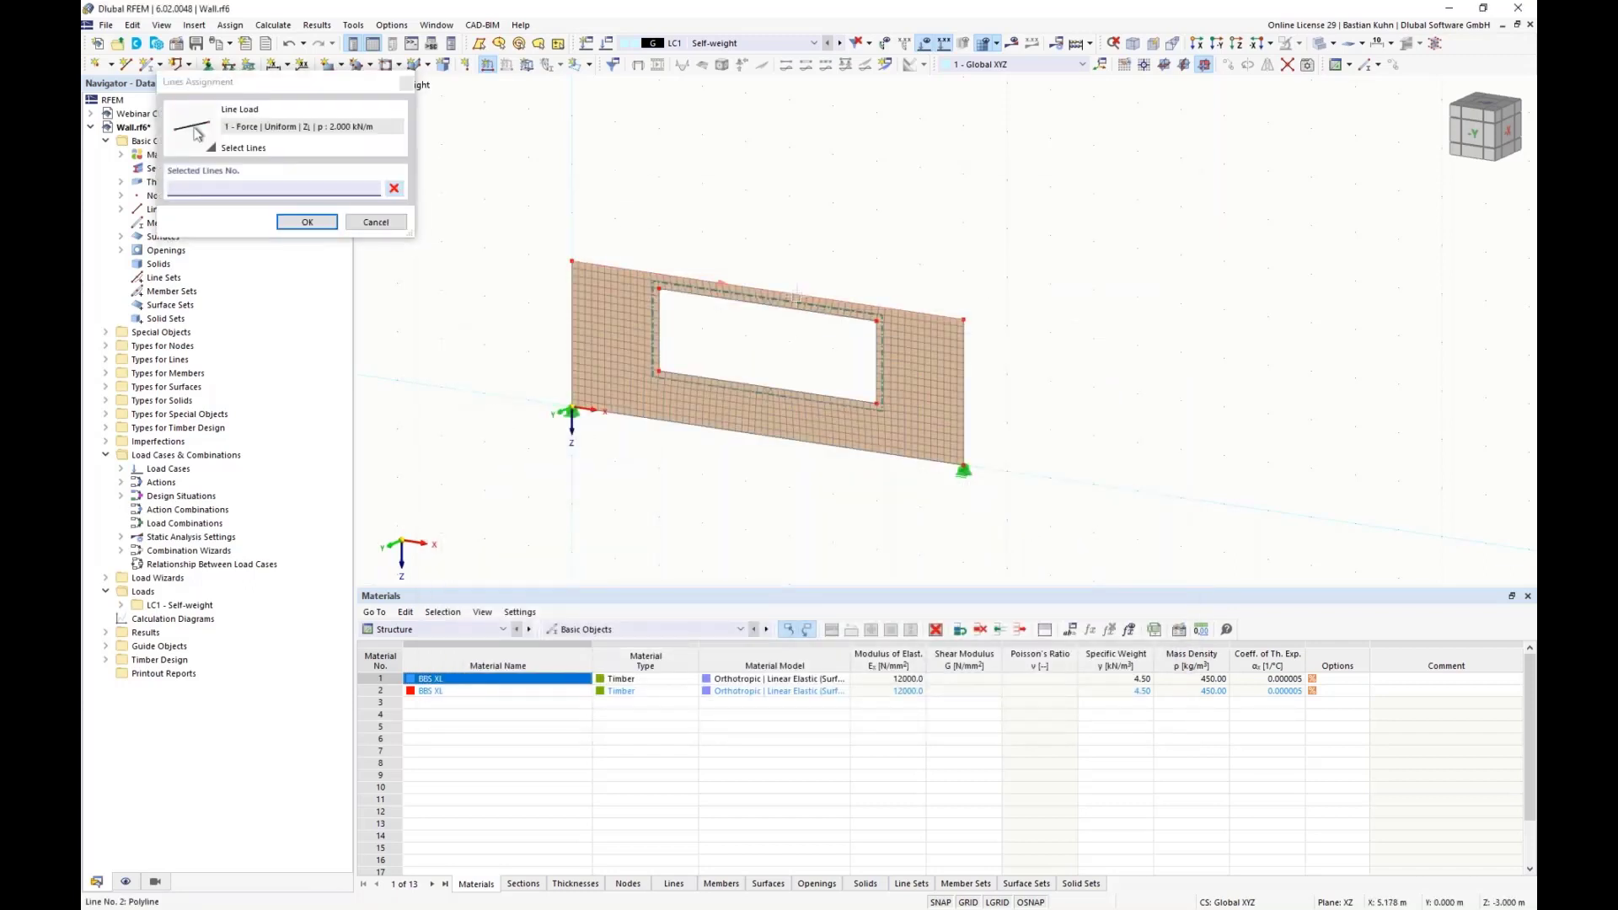
left_click(309, 224)
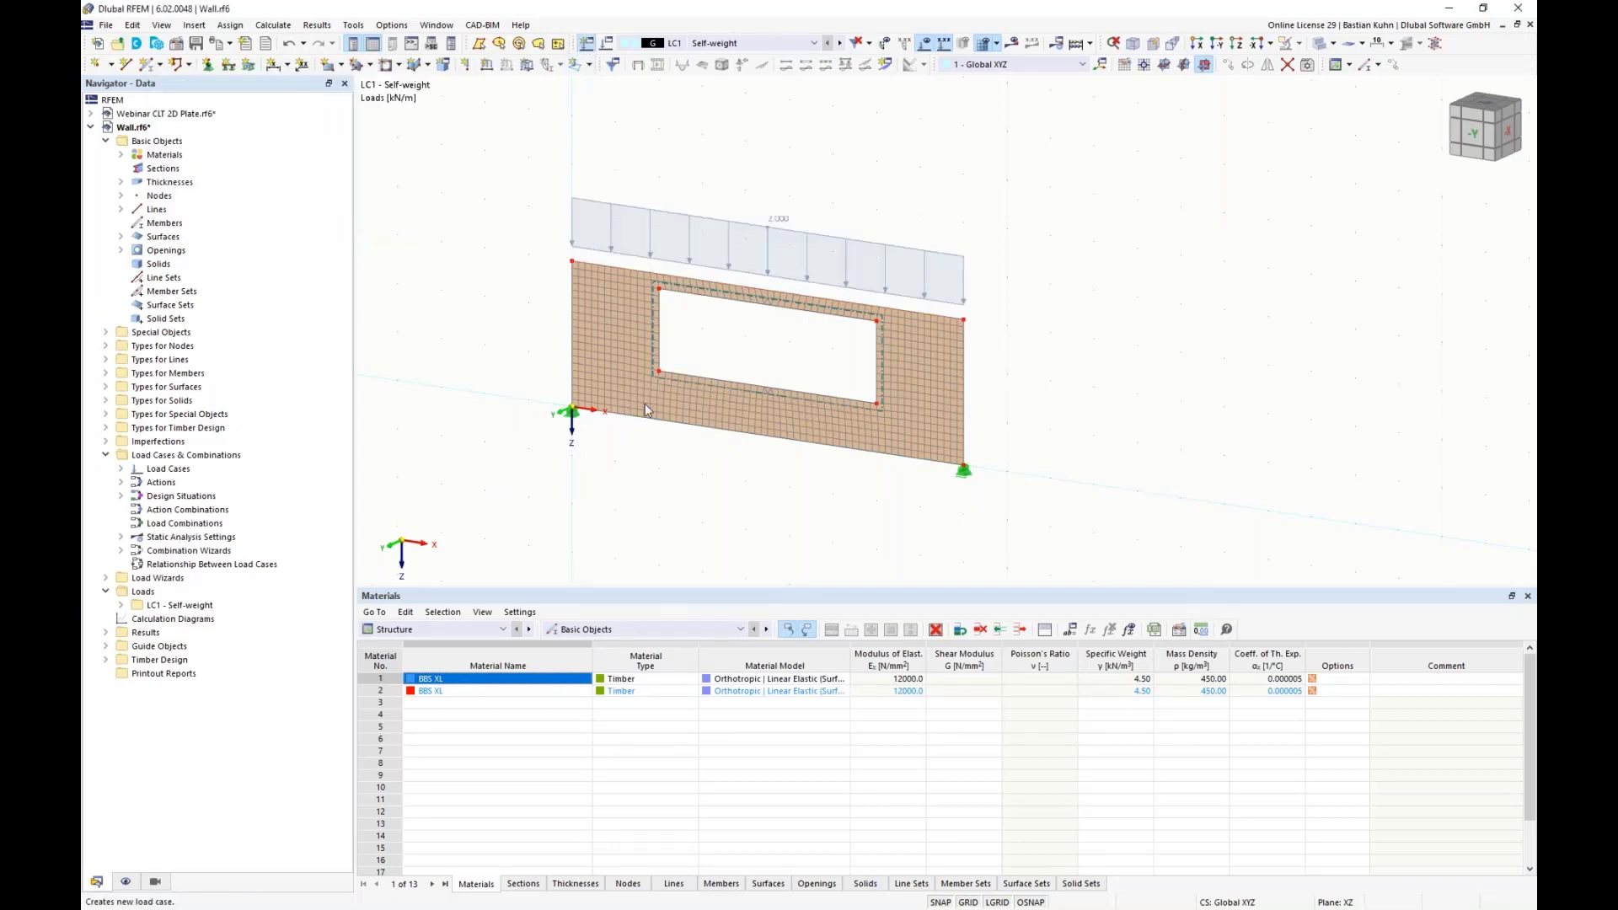
Create load case LC2 with the action category Imposed loads - category A: domestic, residential areas
left_click(587, 43)
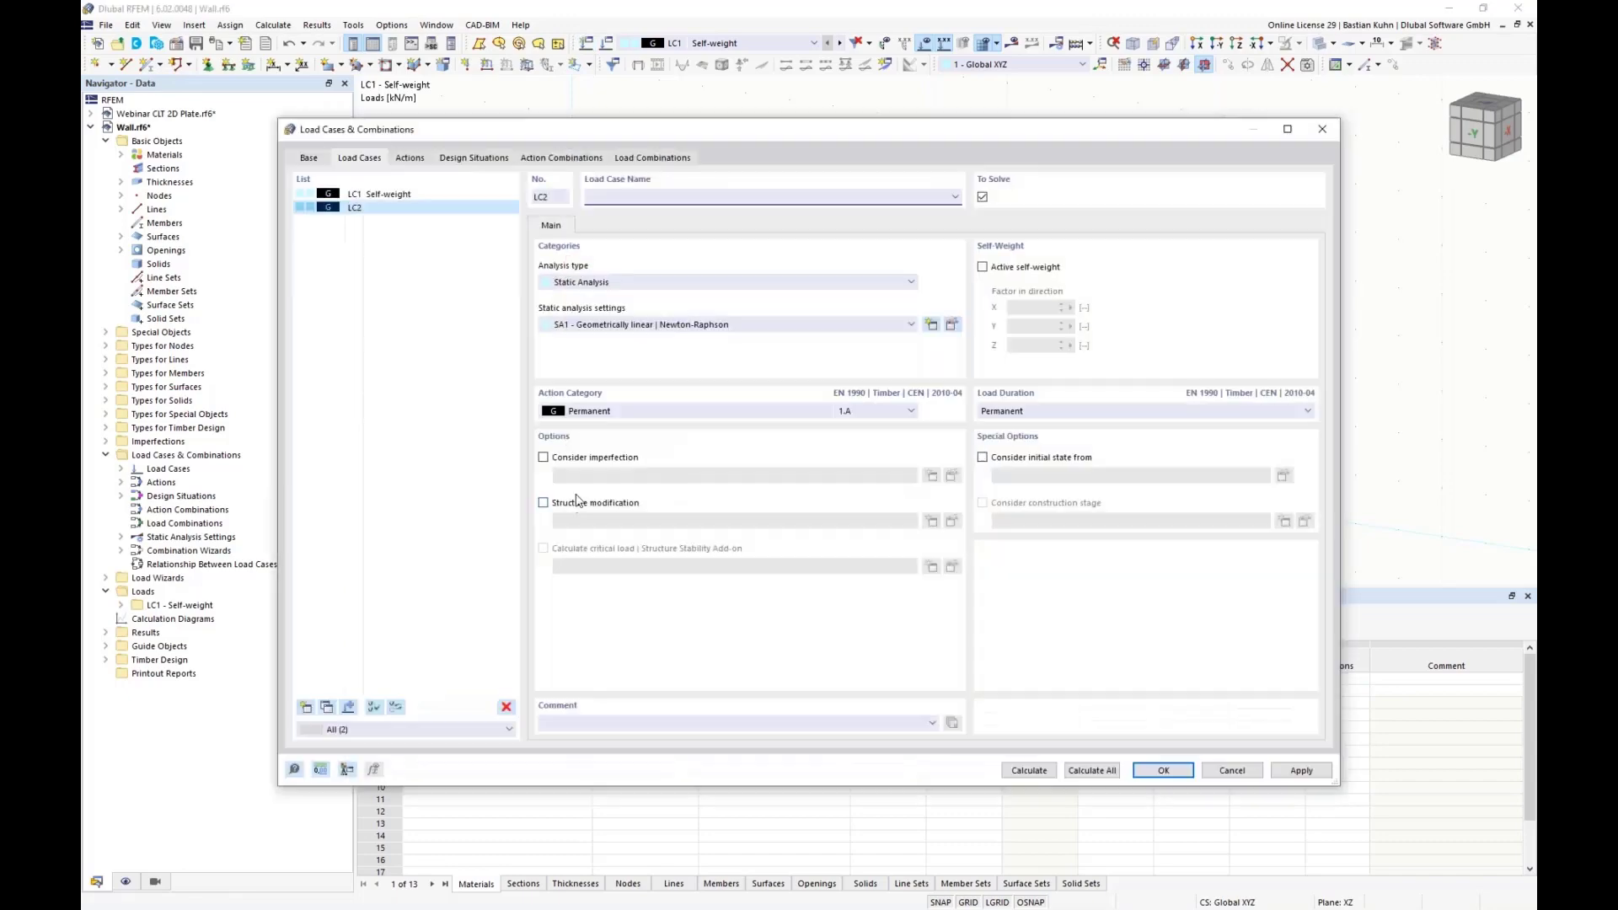
left_click(632, 411)
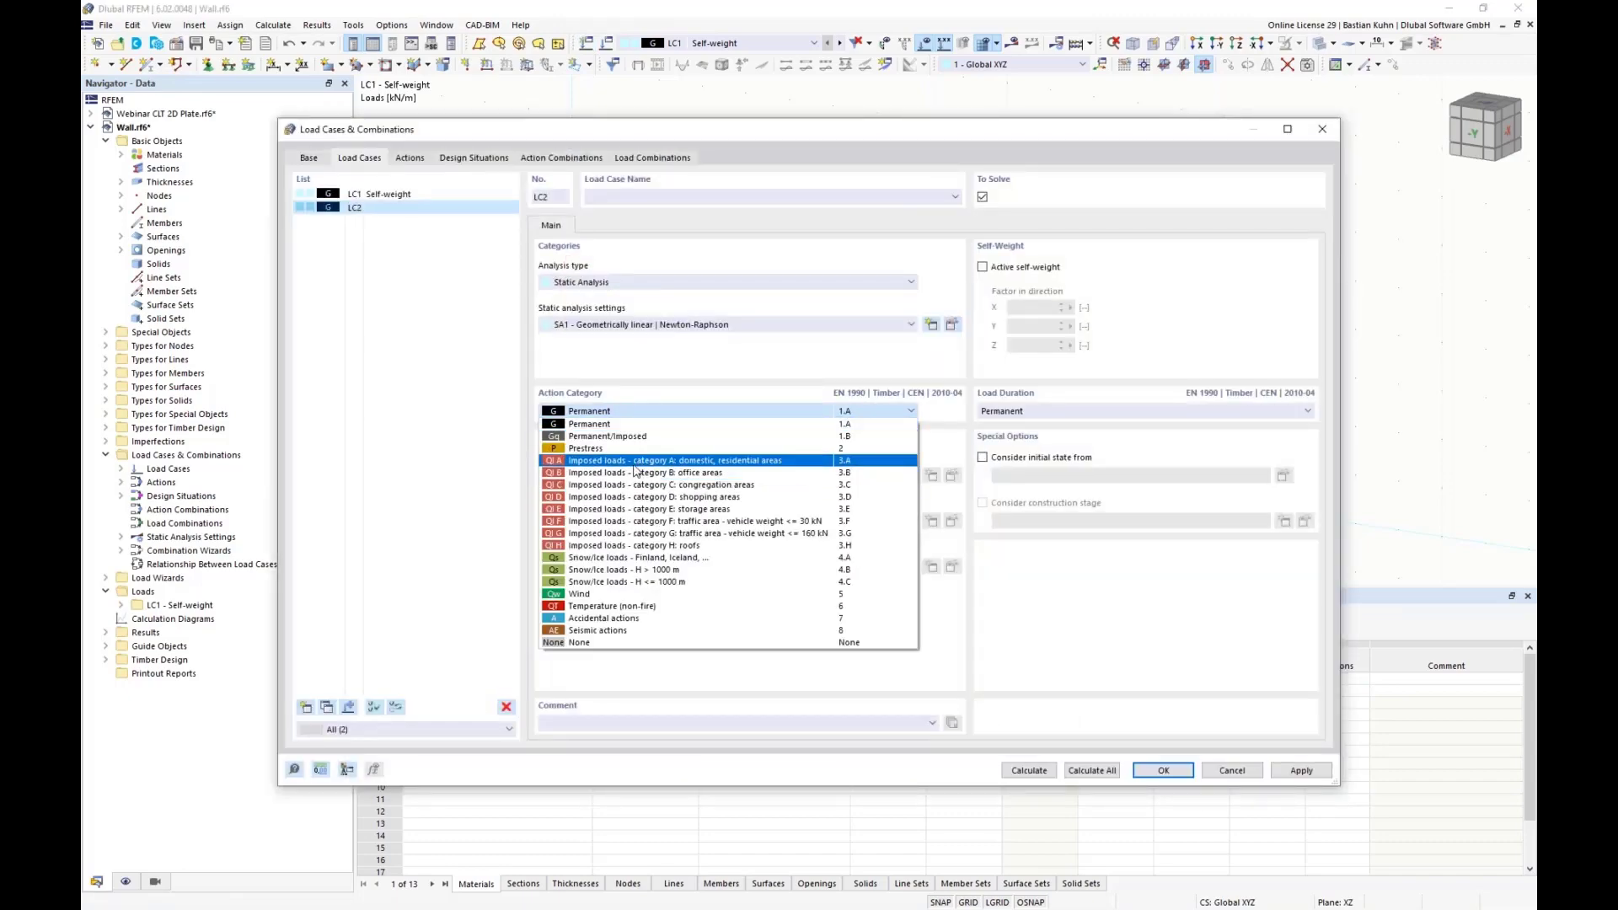
left_click(640, 459)
left_click(1162, 770)
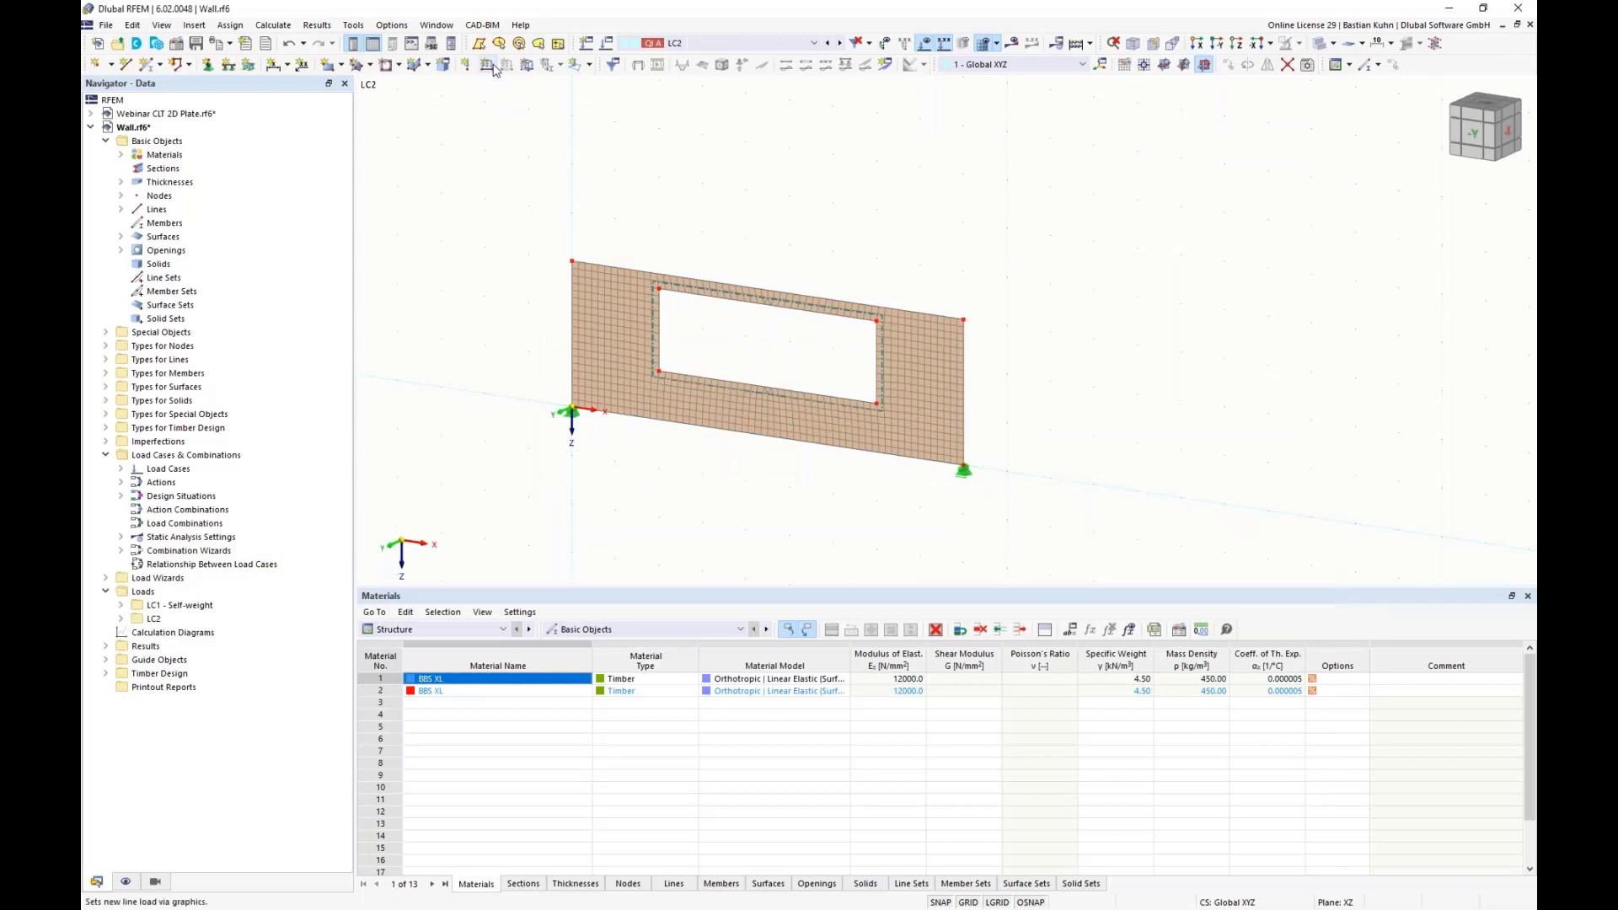
Apply a uniform line load of 10 kN/m in the Z direction to the wall's lower edge in LC2
left_click(487, 68)
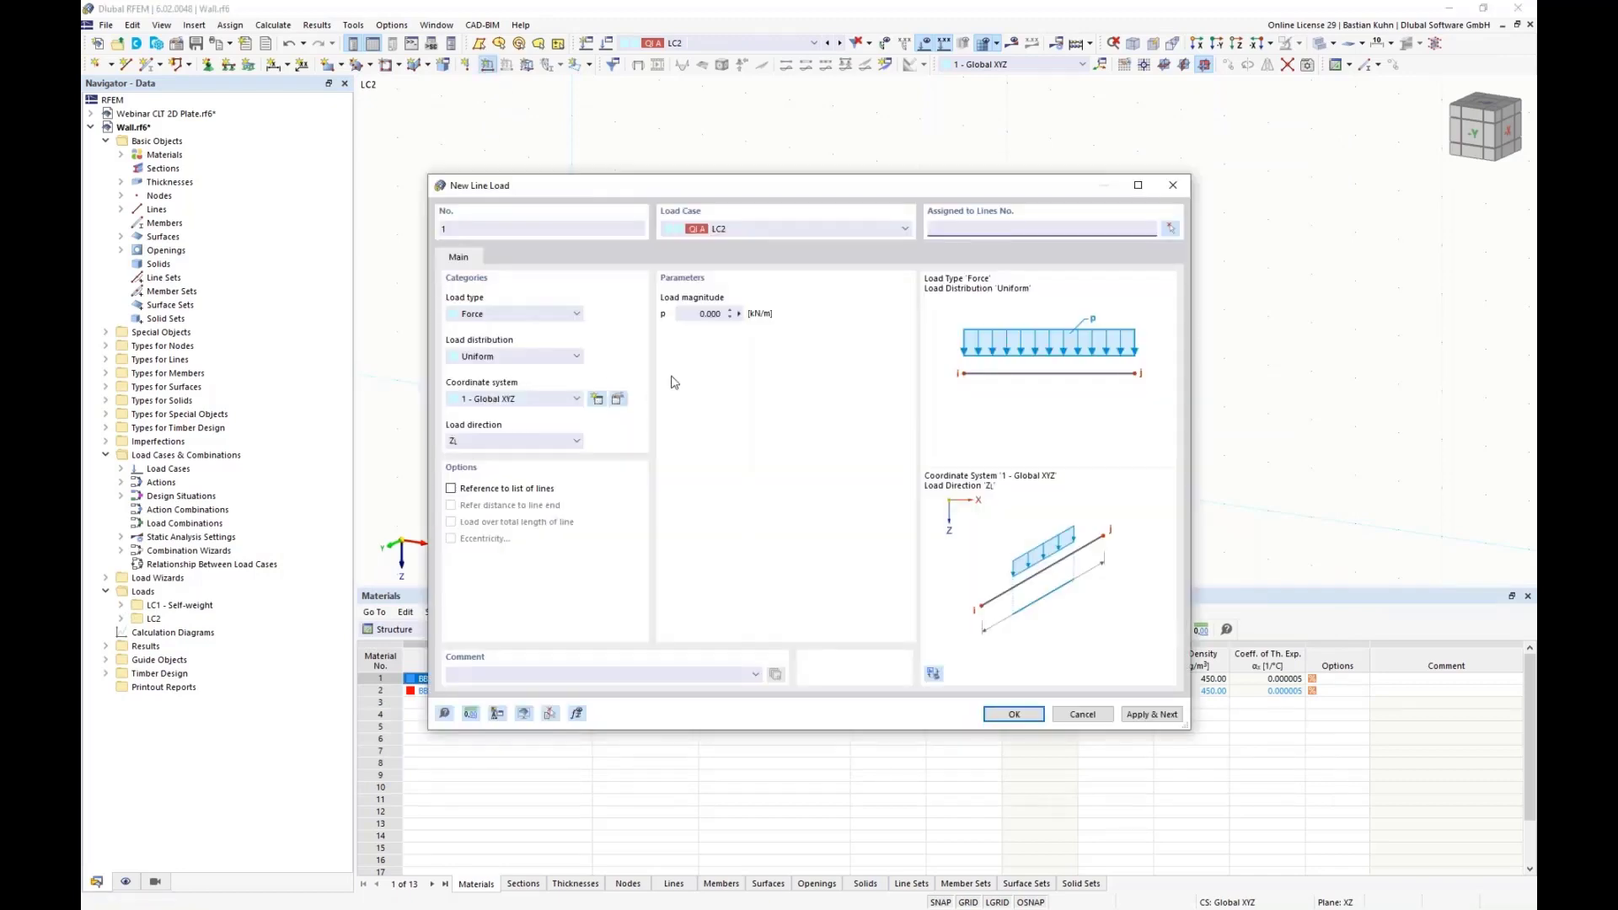
left_click(693, 317)
left_click(1014, 713)
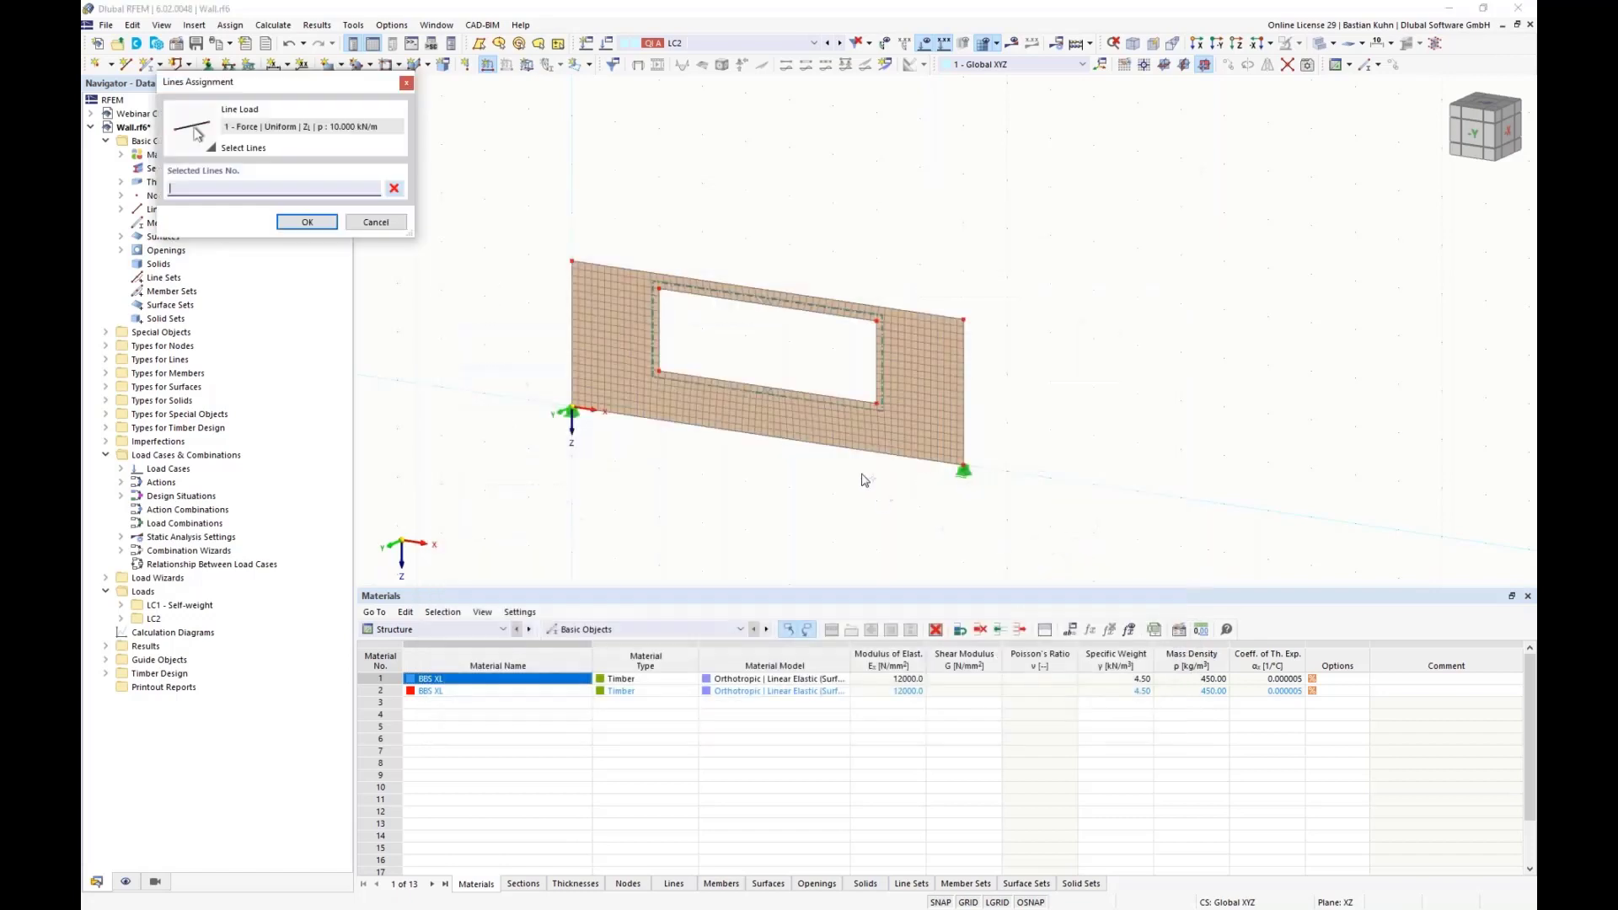
left_click(853, 441)
left_click(308, 222)
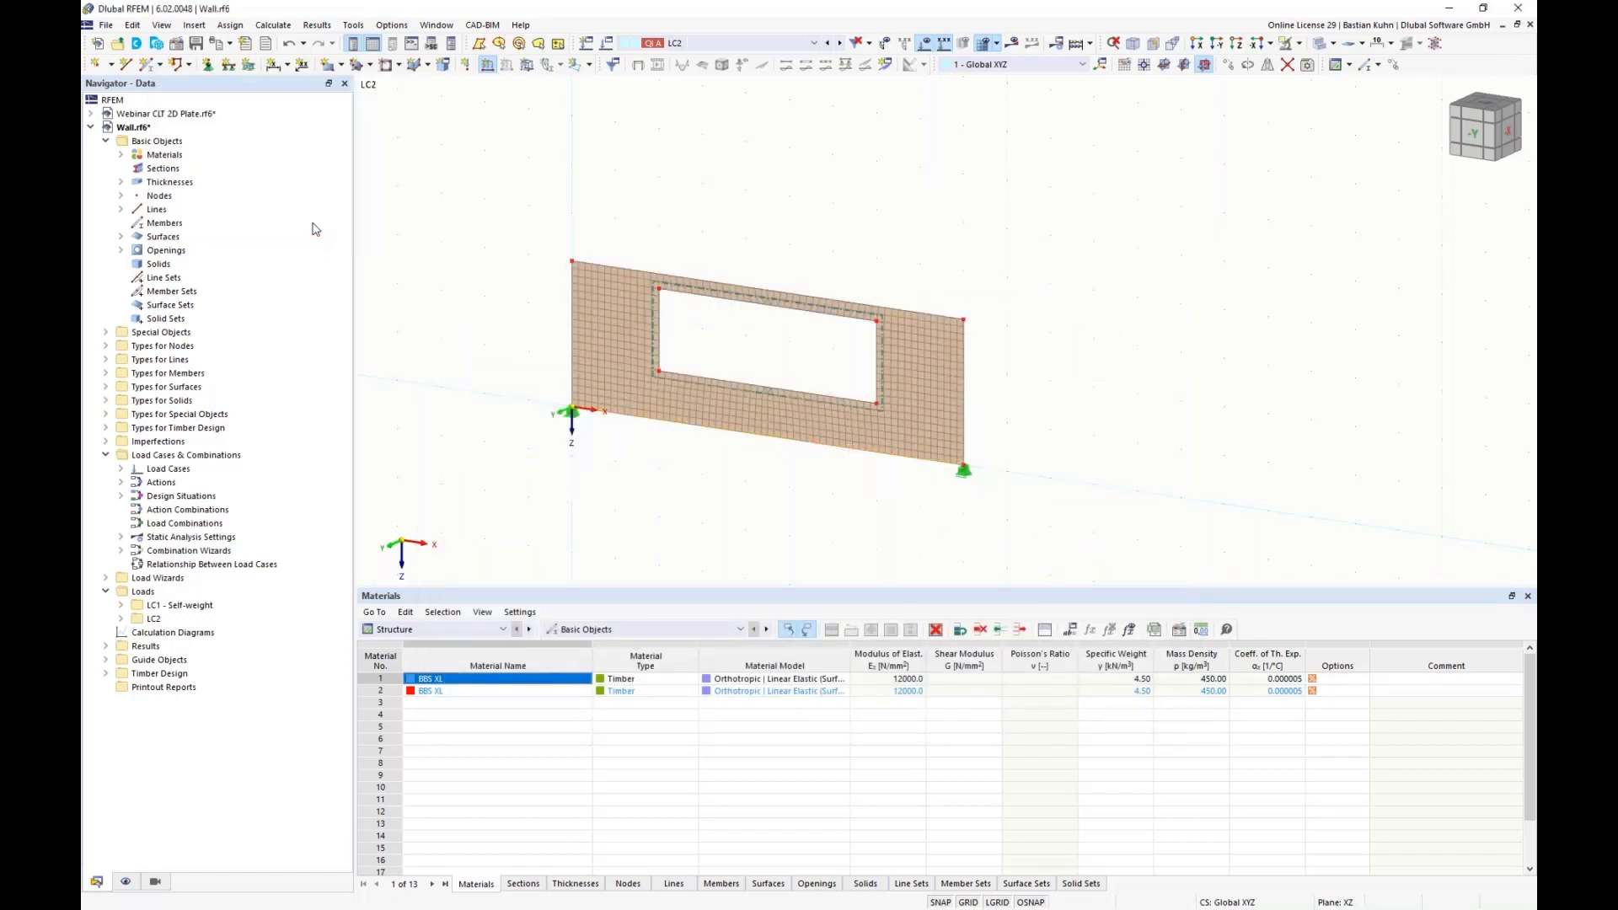
Delete the SLS Characteristic and SLS Quasi-permanent design situations DS2 and DS3
right_click(145, 457)
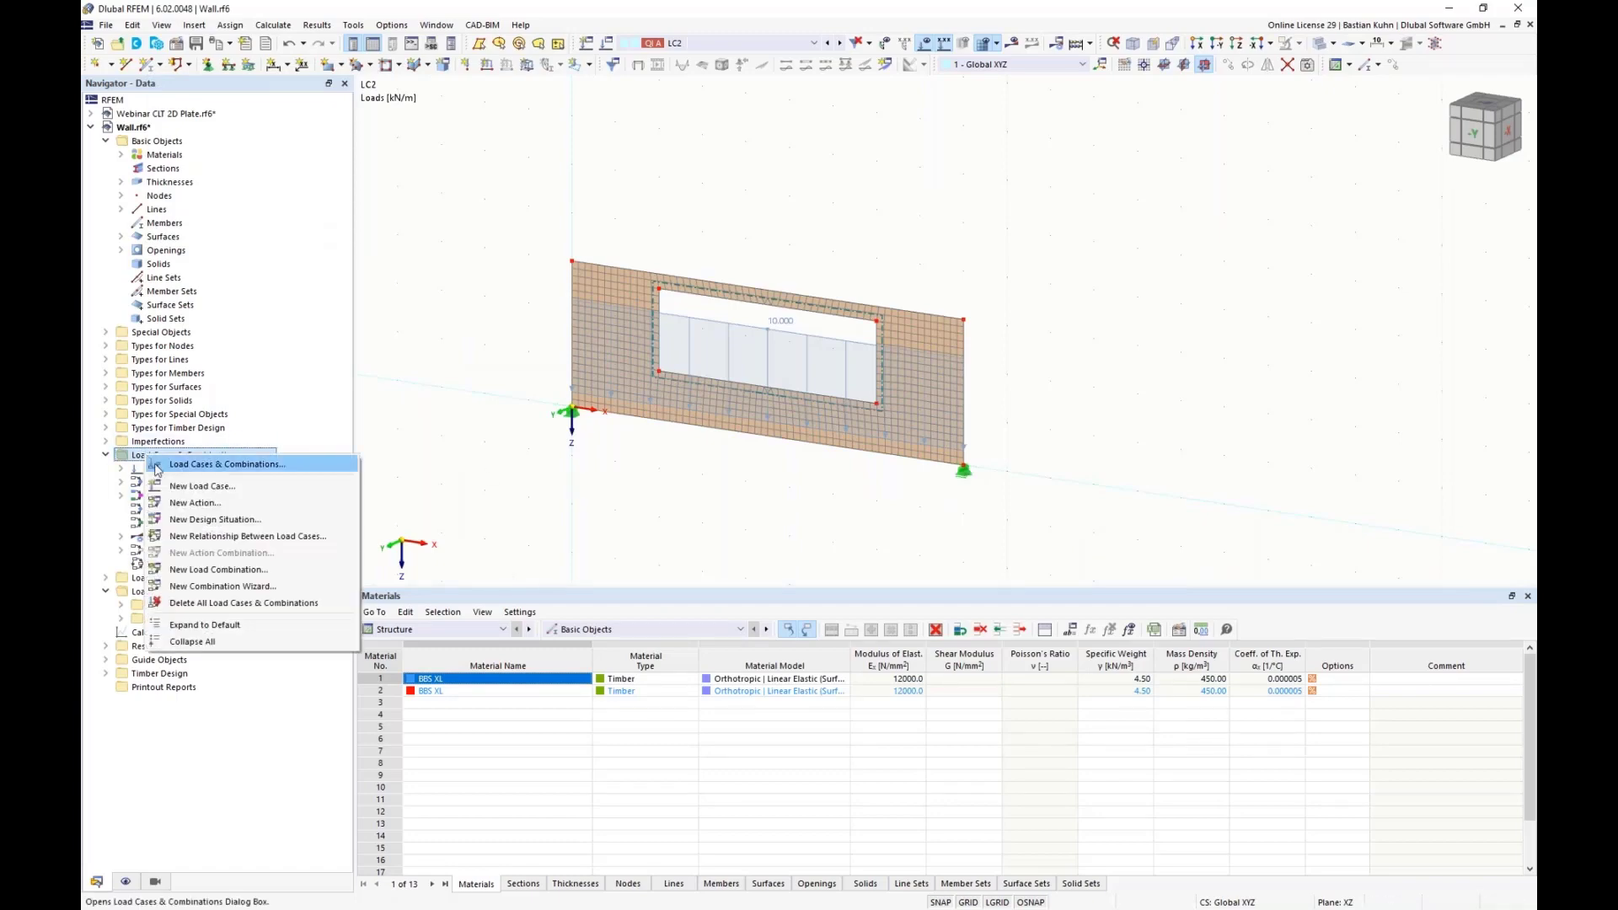
left_click(160, 469)
left_click_drag(725, 133, 748, 457)
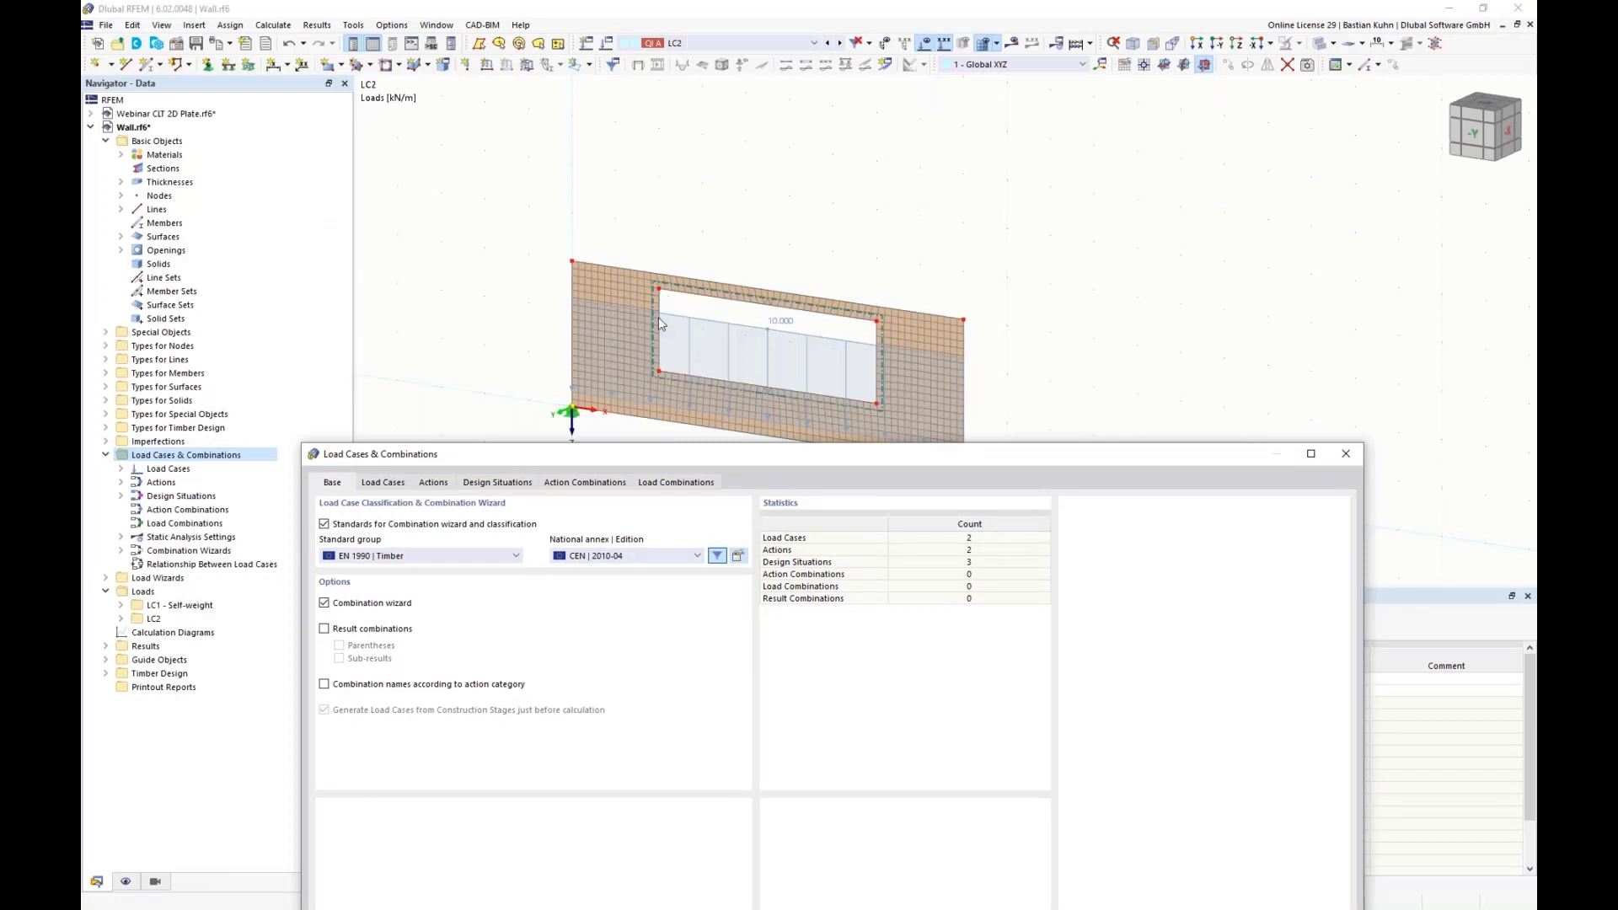
left_click(493, 484)
left_click(497, 532)
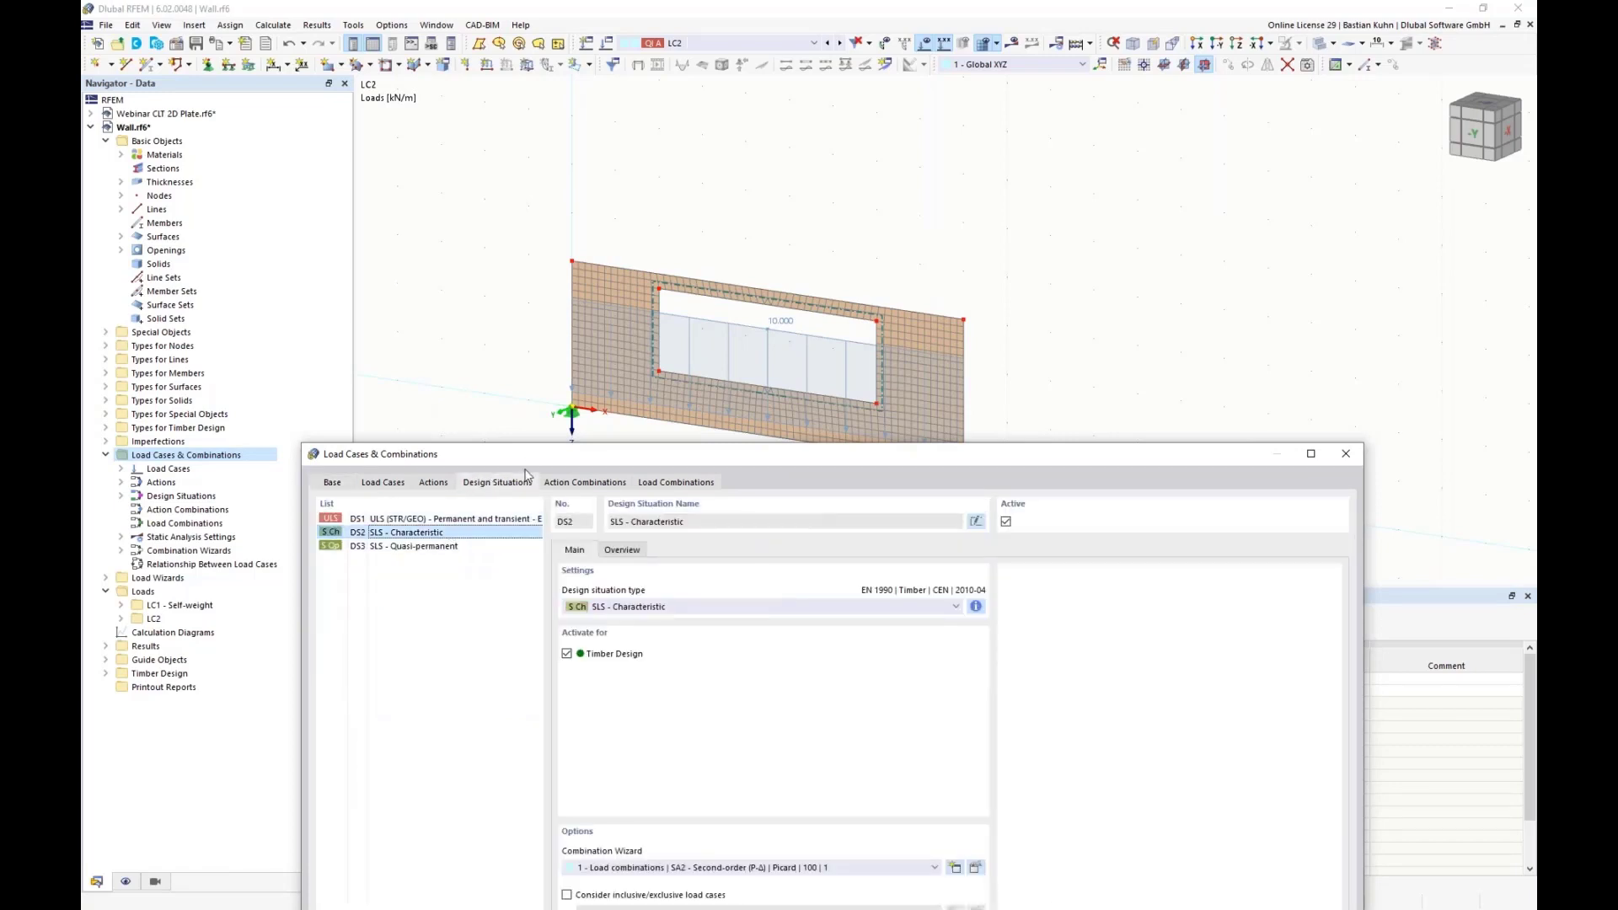
left_click_drag(528, 439, 880, 38)
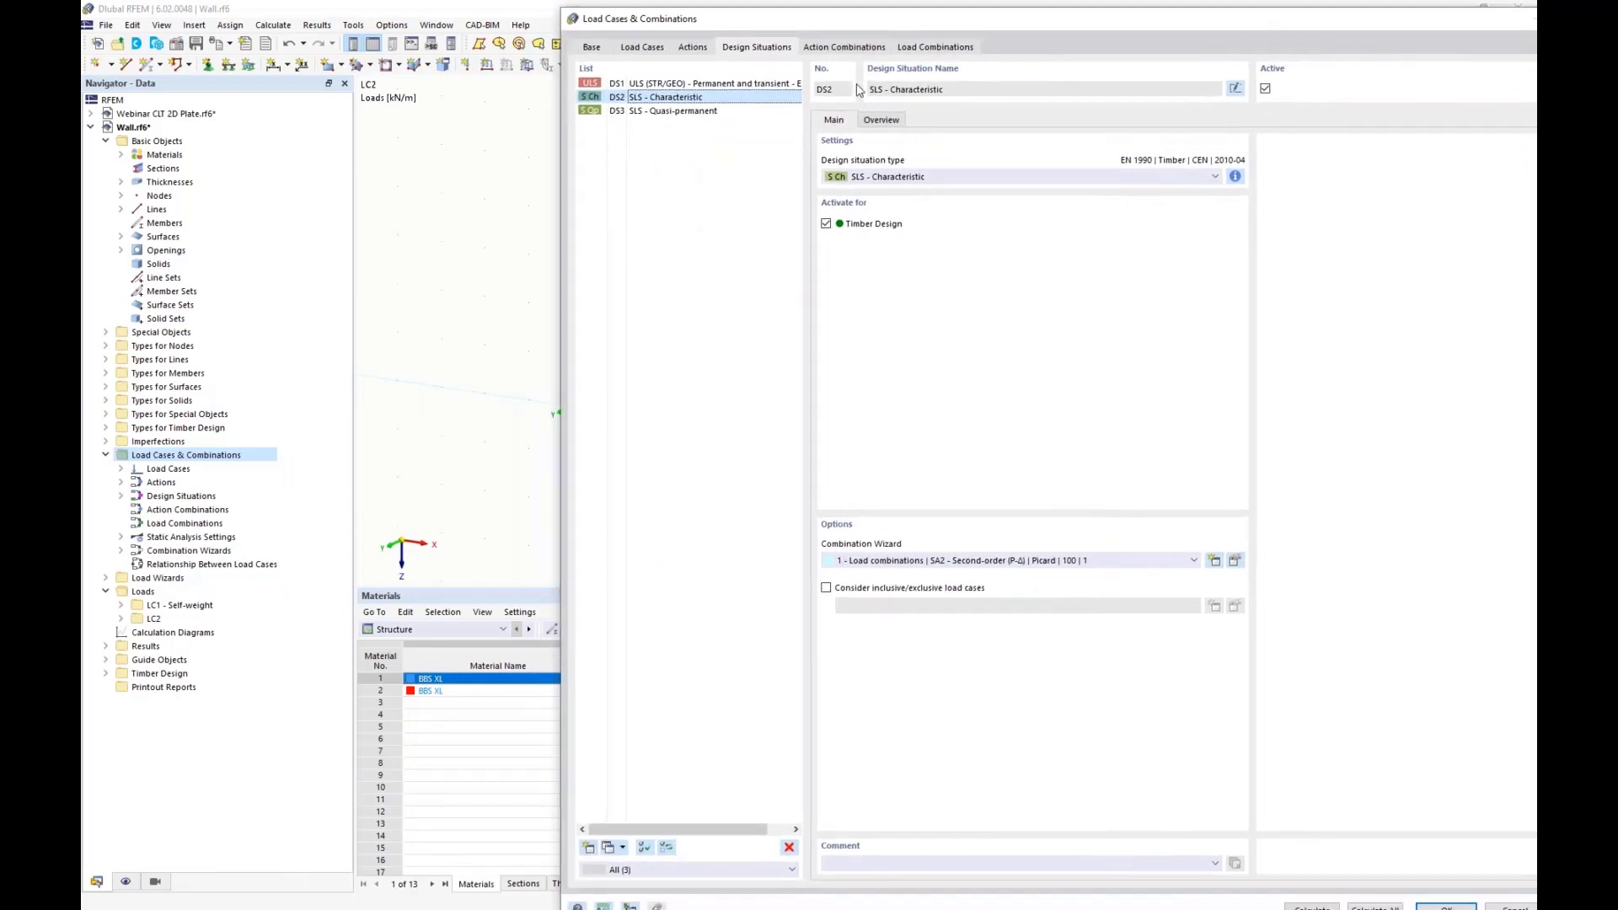
left_click(720, 111, "shift")
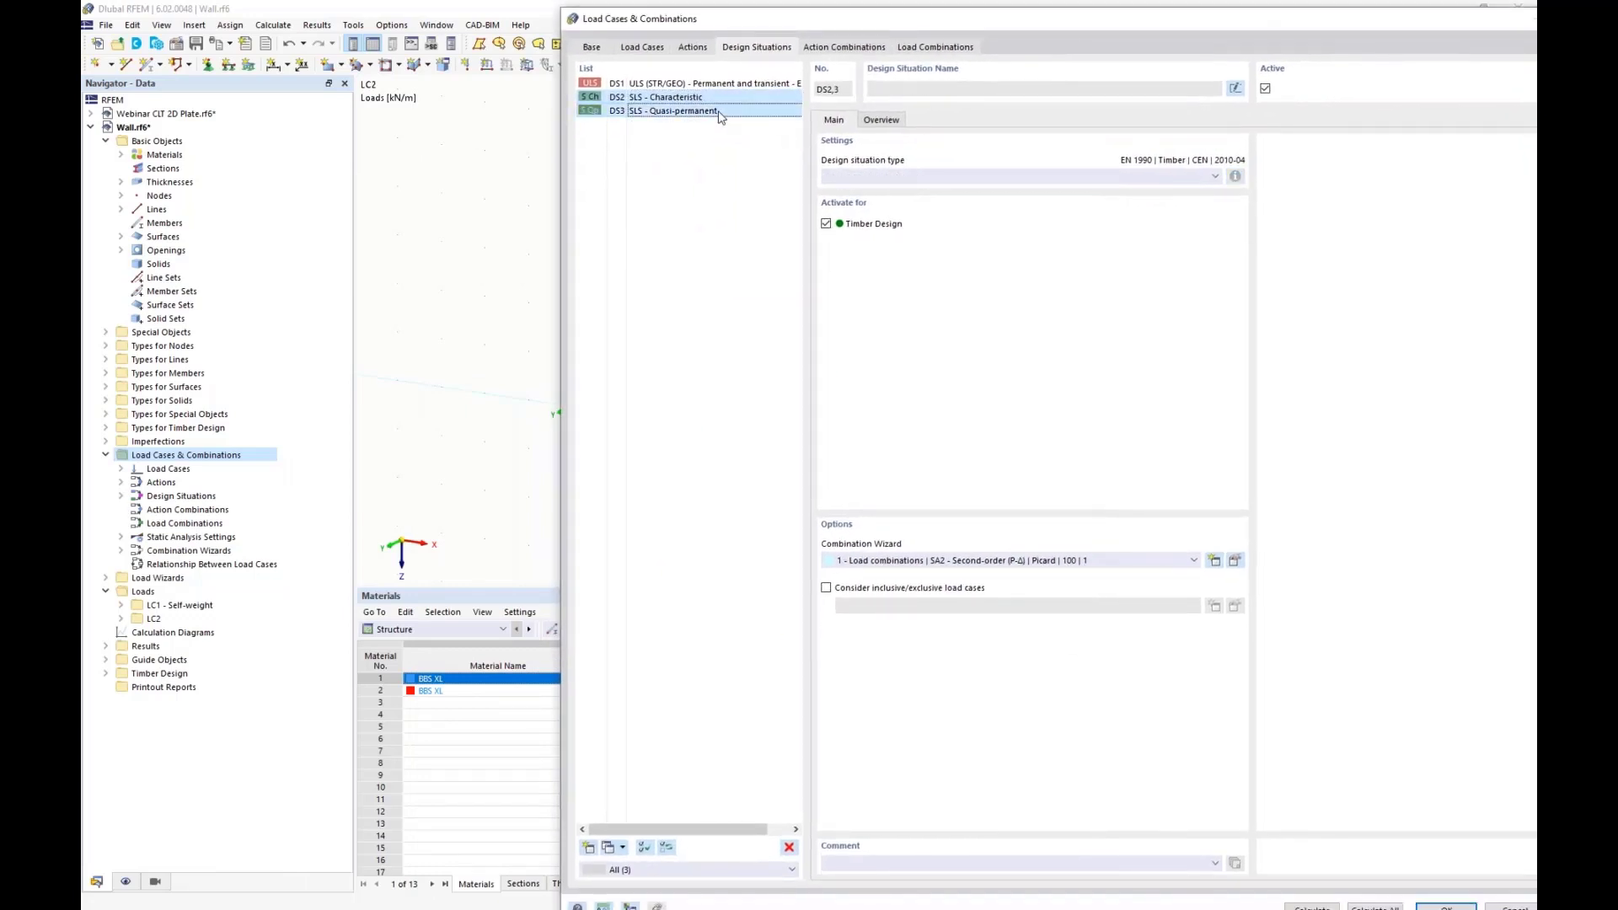
left_click(788, 849)
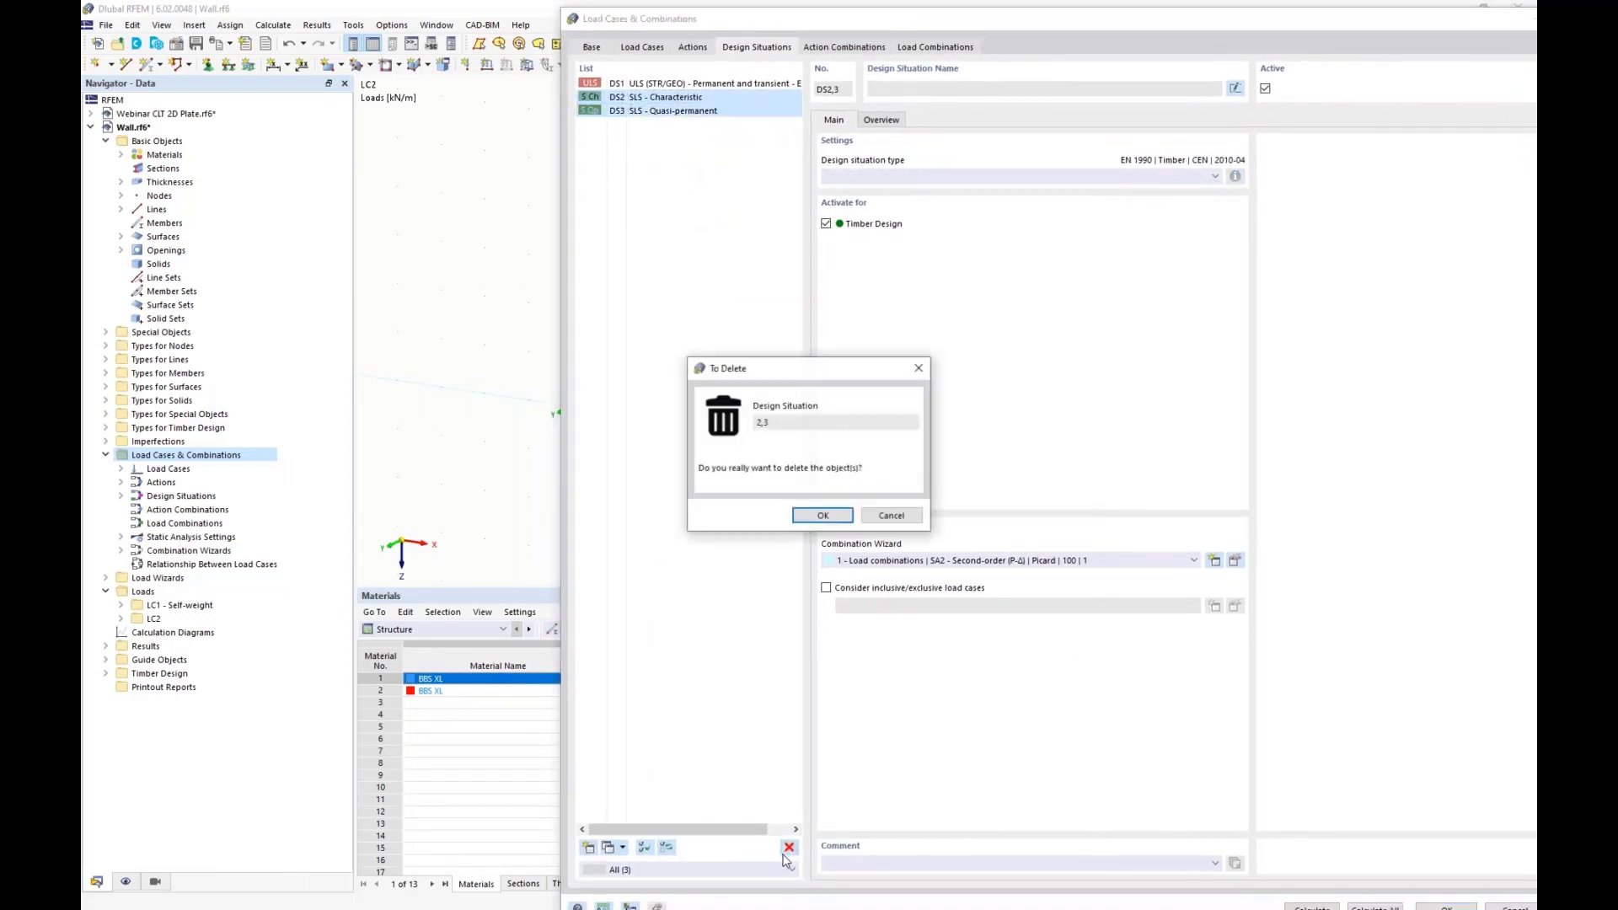
left_click(824, 515)
Assign the geometrically linear SA1 combination wizard to the ULS design situation and generate its load combinations
left_click(863, 566)
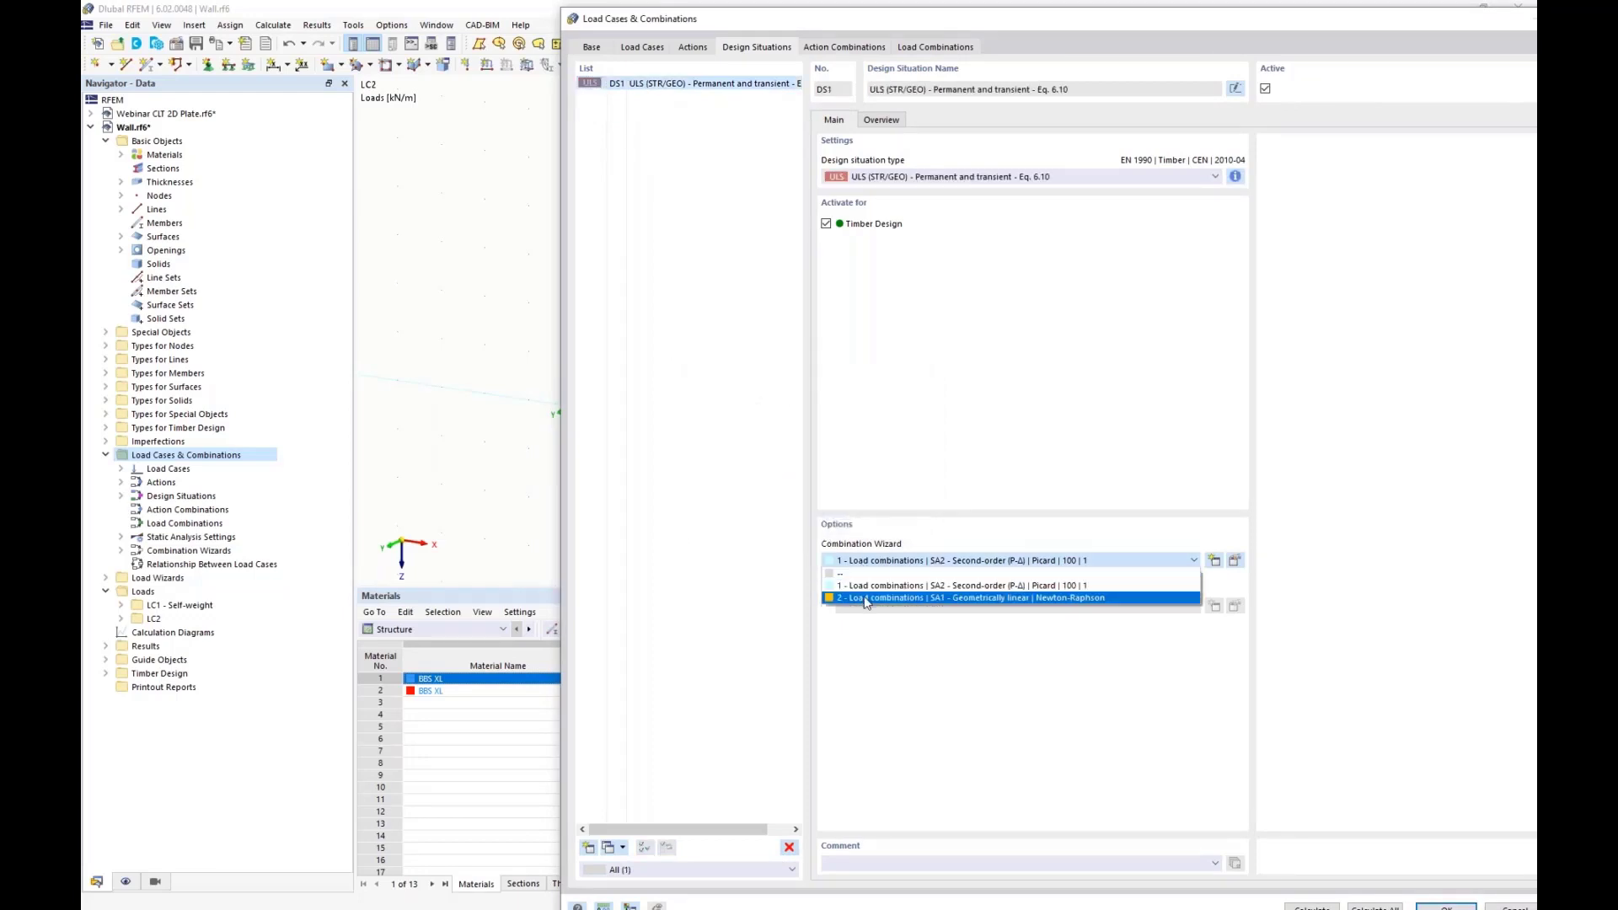
left_click(864, 594)
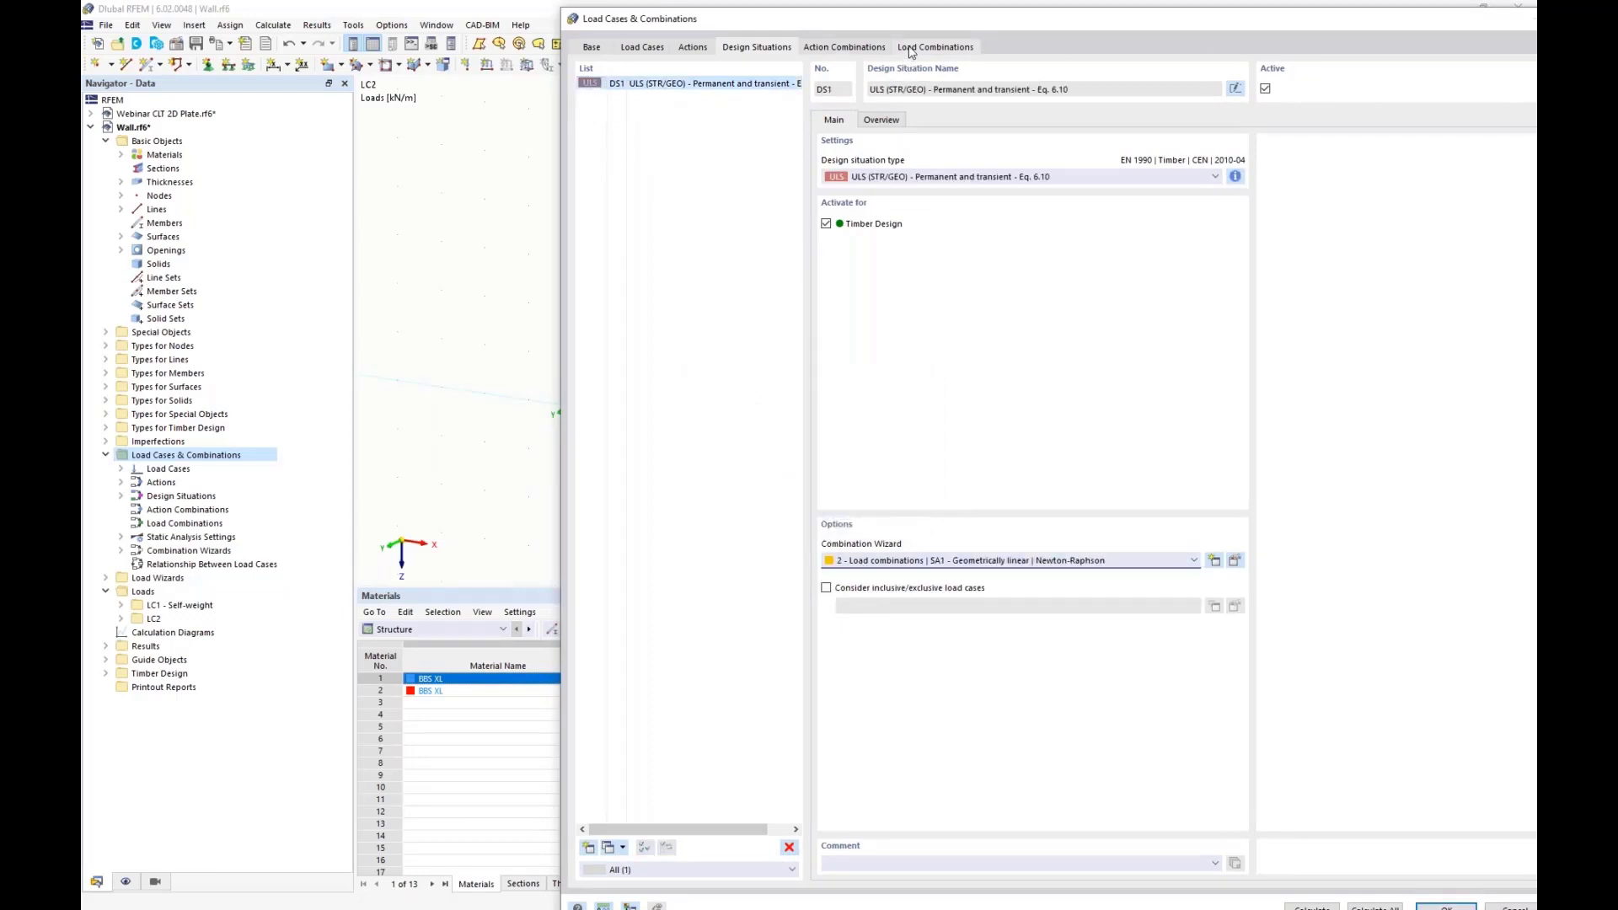
left_click(934, 48)
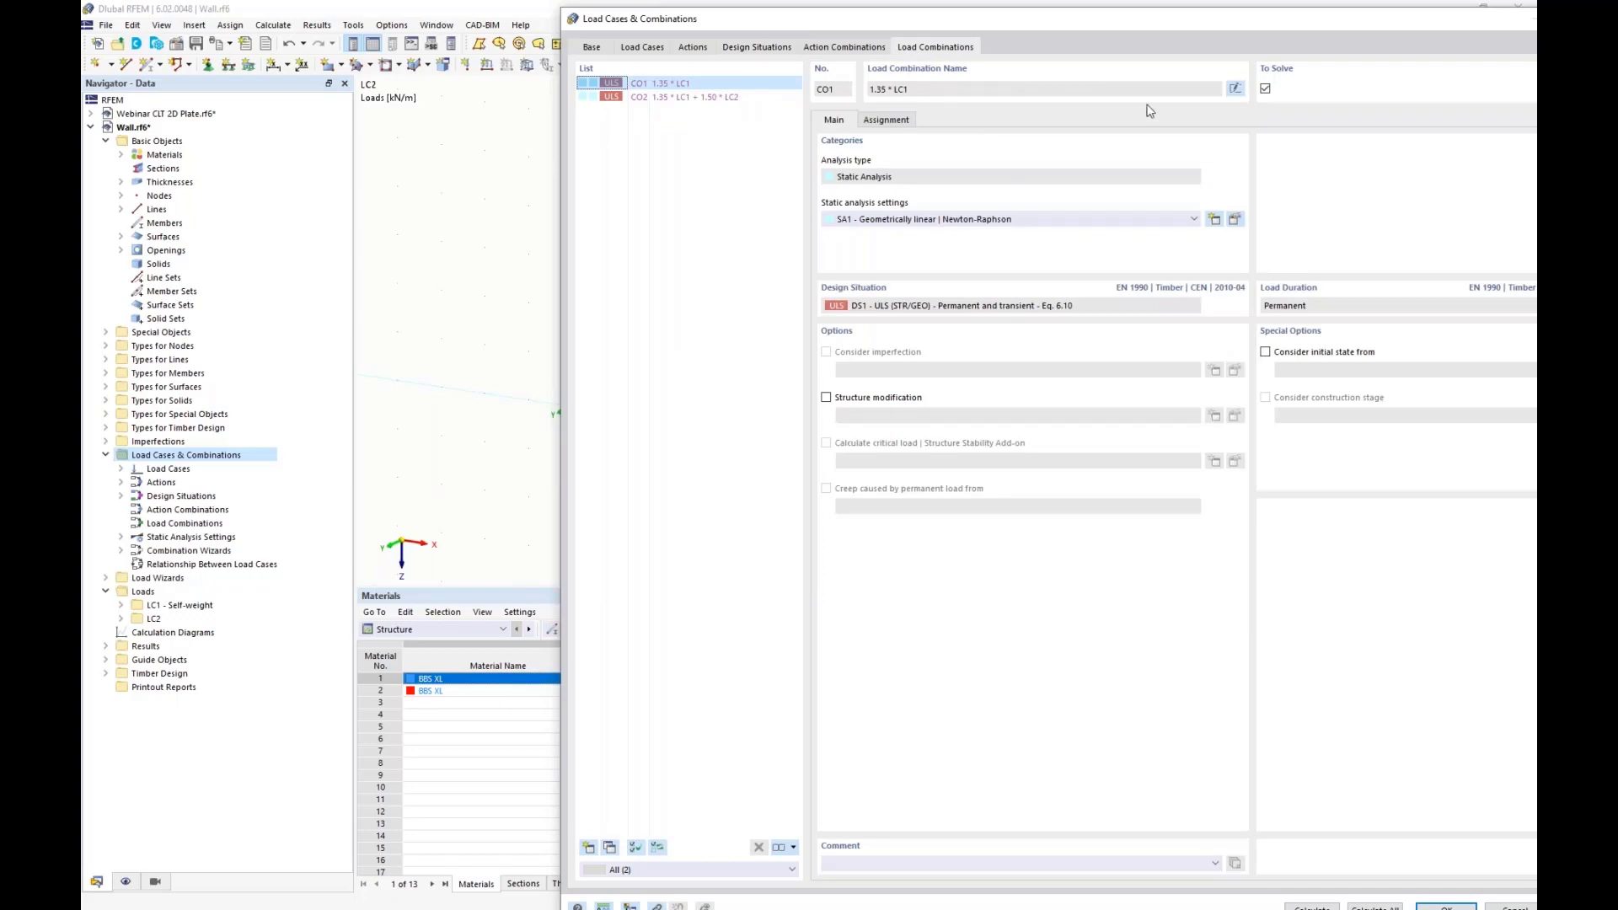
left_click_drag(1241, 31, 1012, 22)
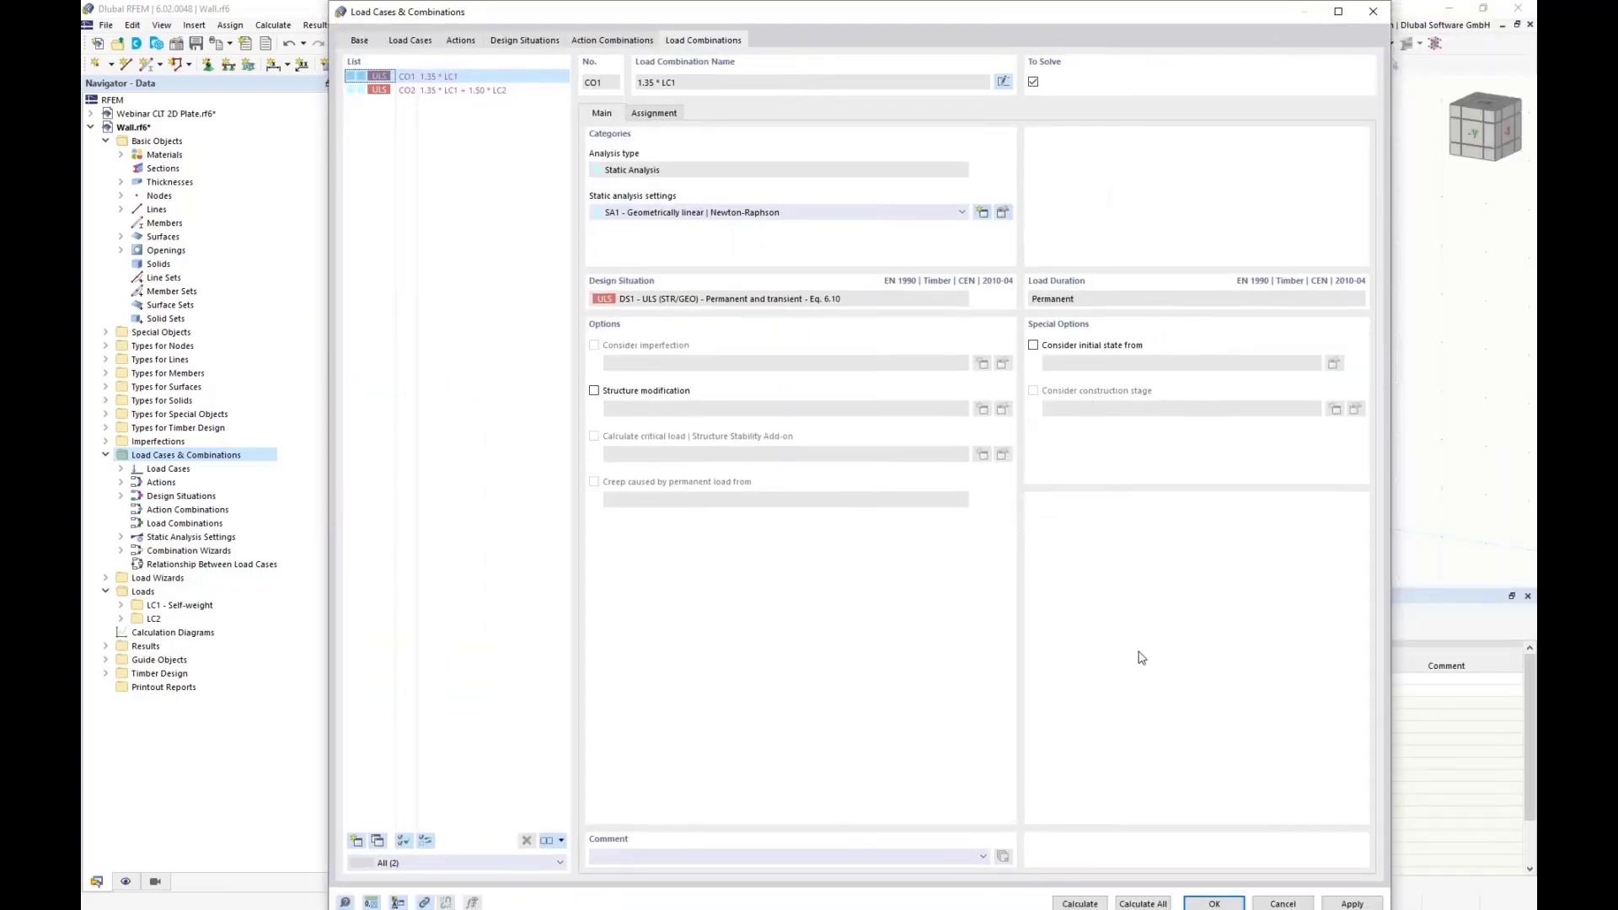
left_click(1202, 908)
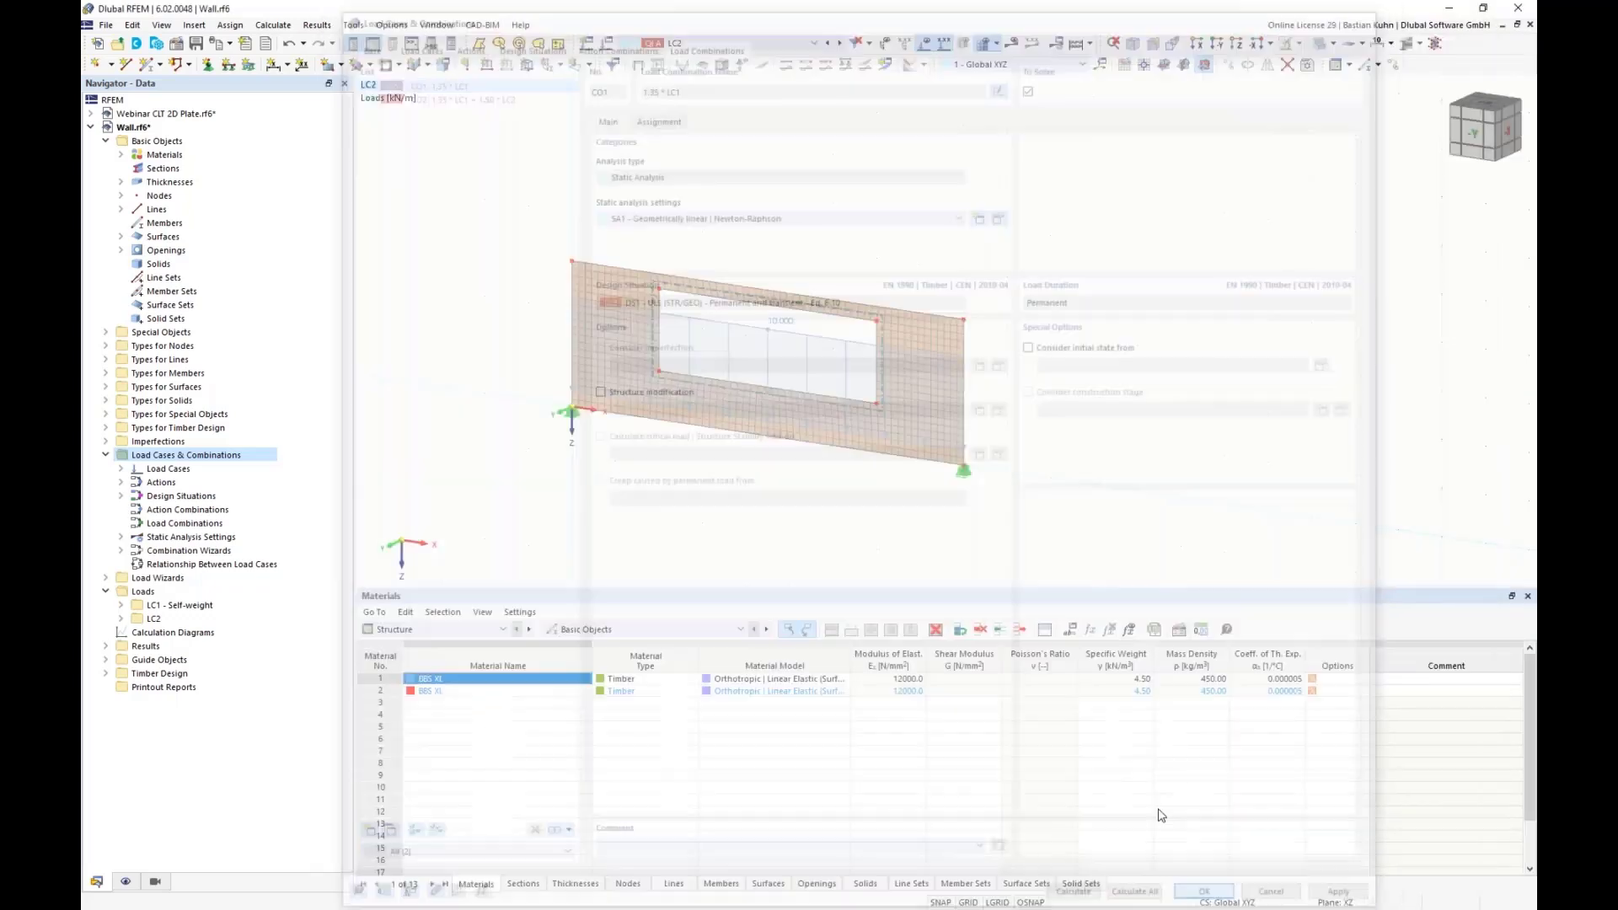
Display the Timber Design input data and review the wall surface's ultimate, serviceability and fire resistance design configurations
left_click(496, 629)
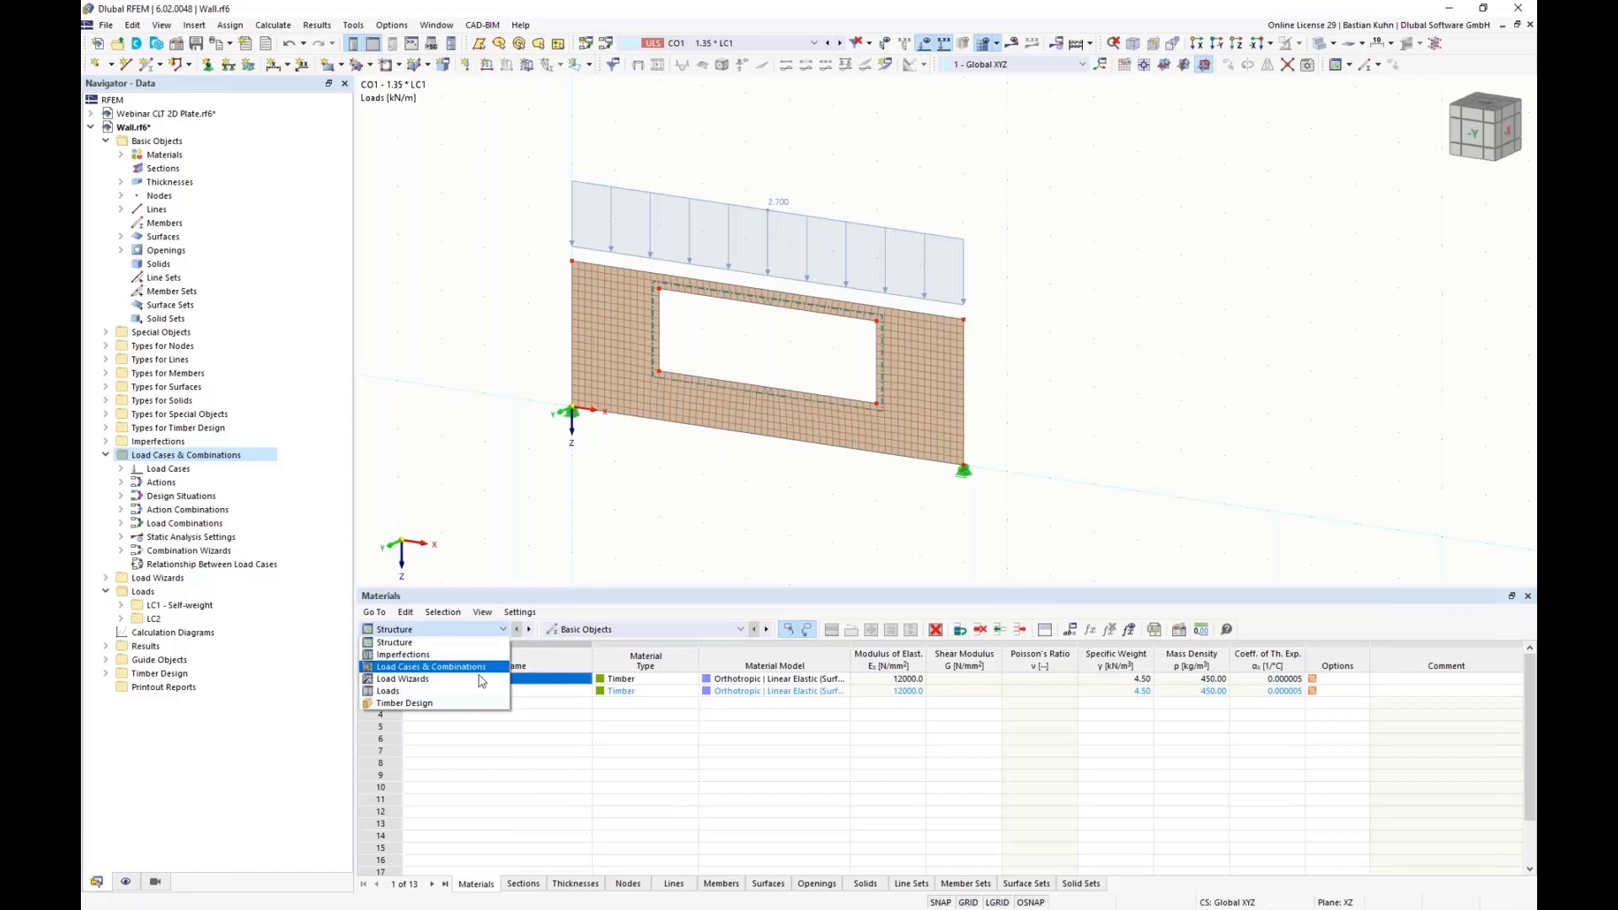
left_click(422, 695)
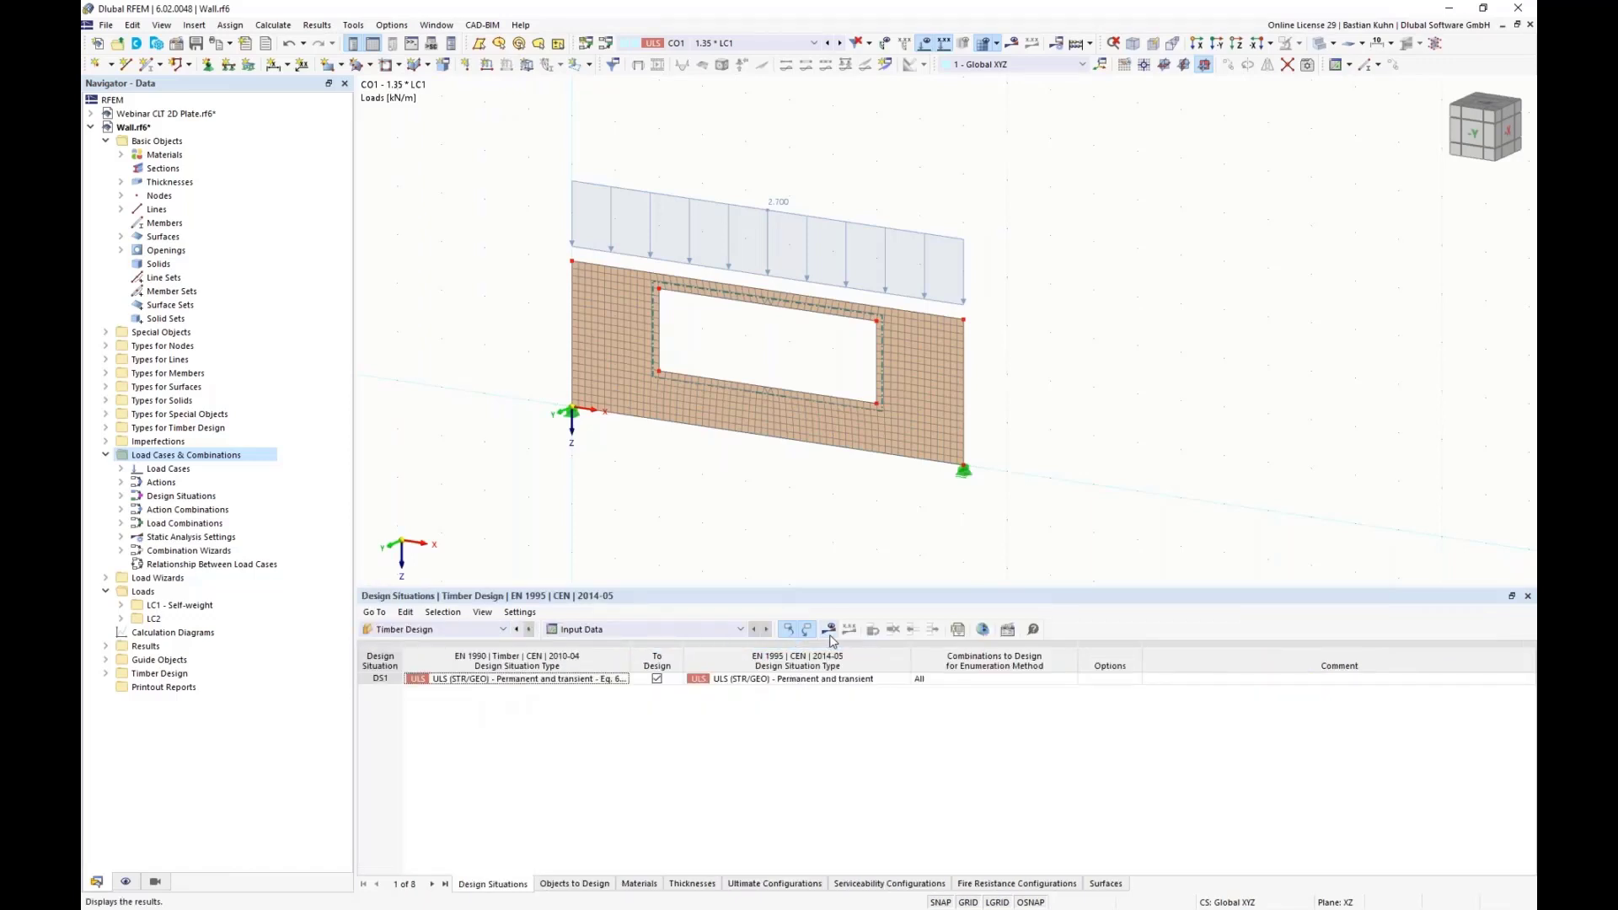
double_click(831, 432)
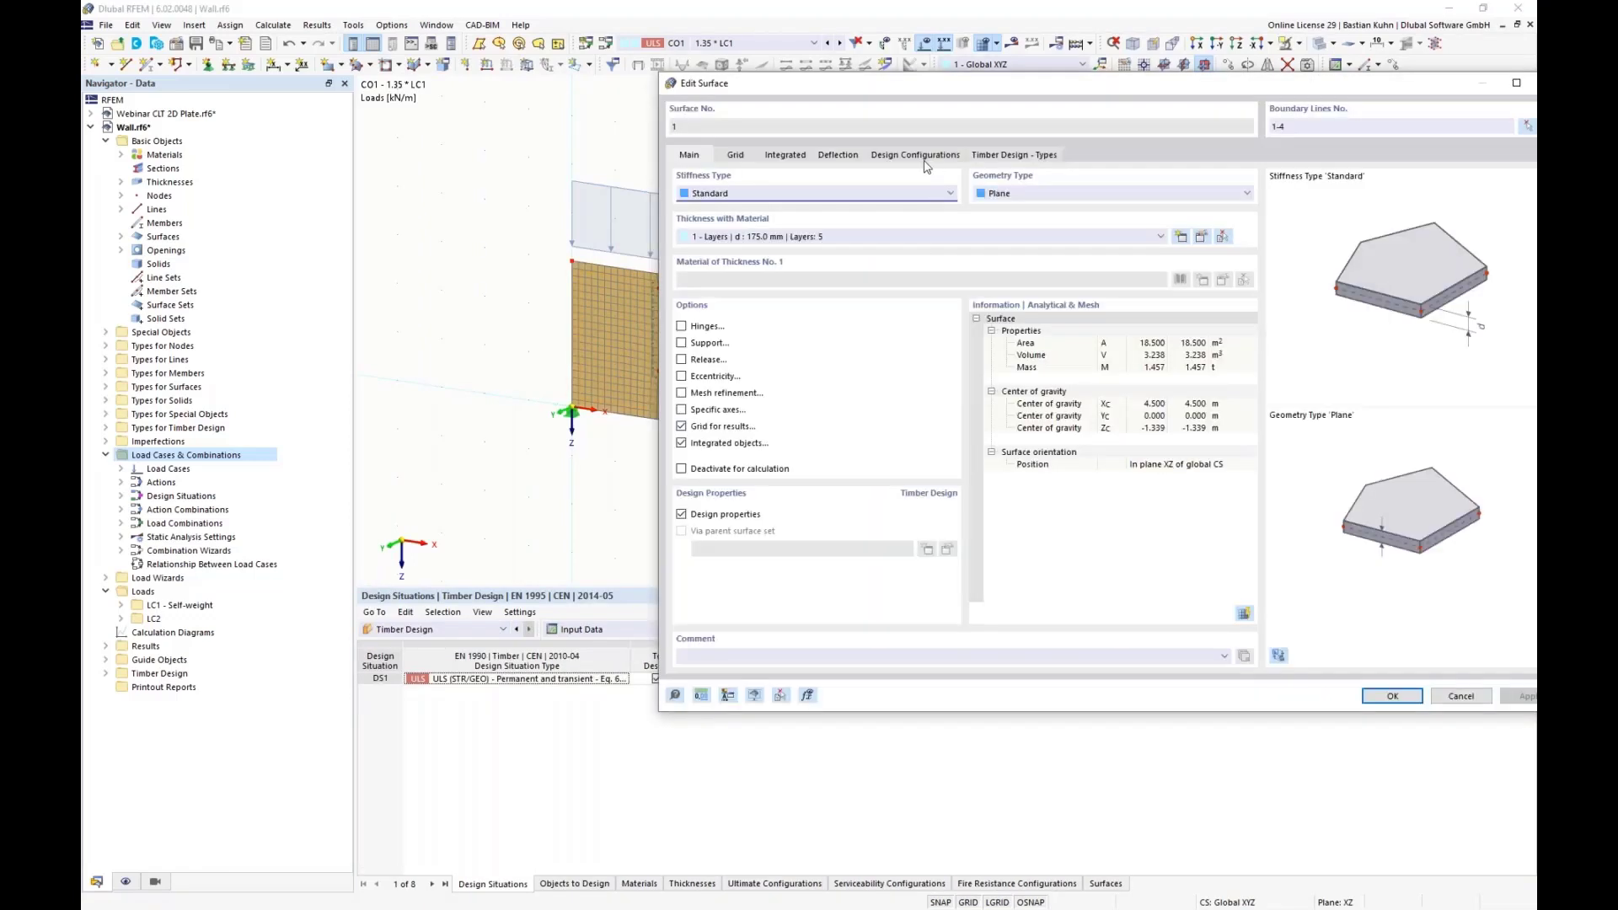
left_click(912, 157)
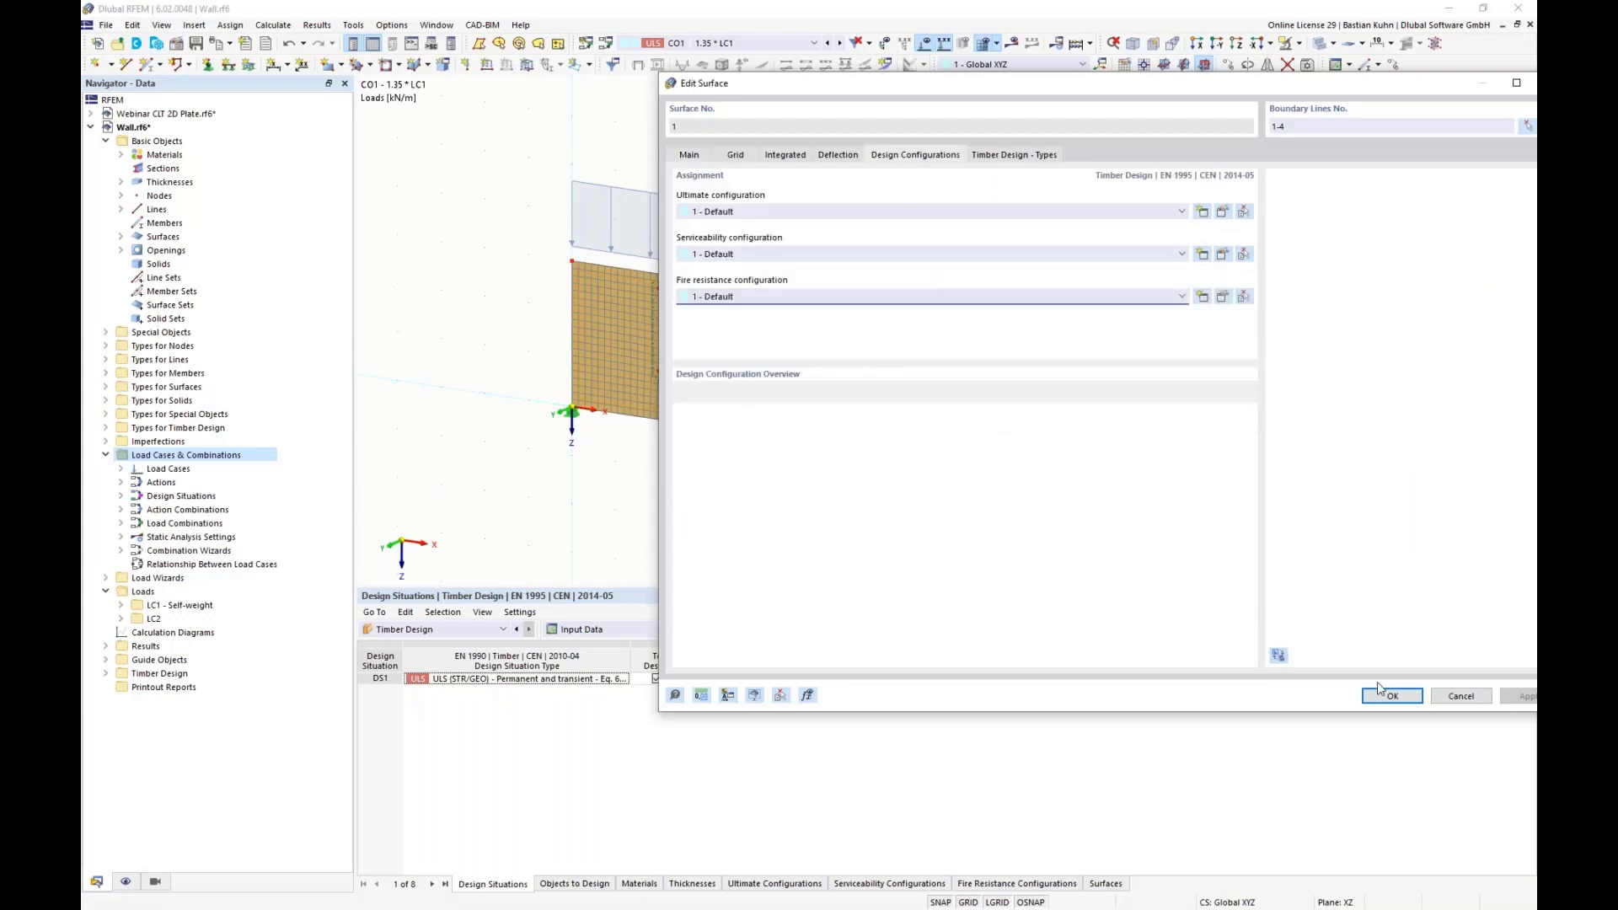
left_click(1391, 704)
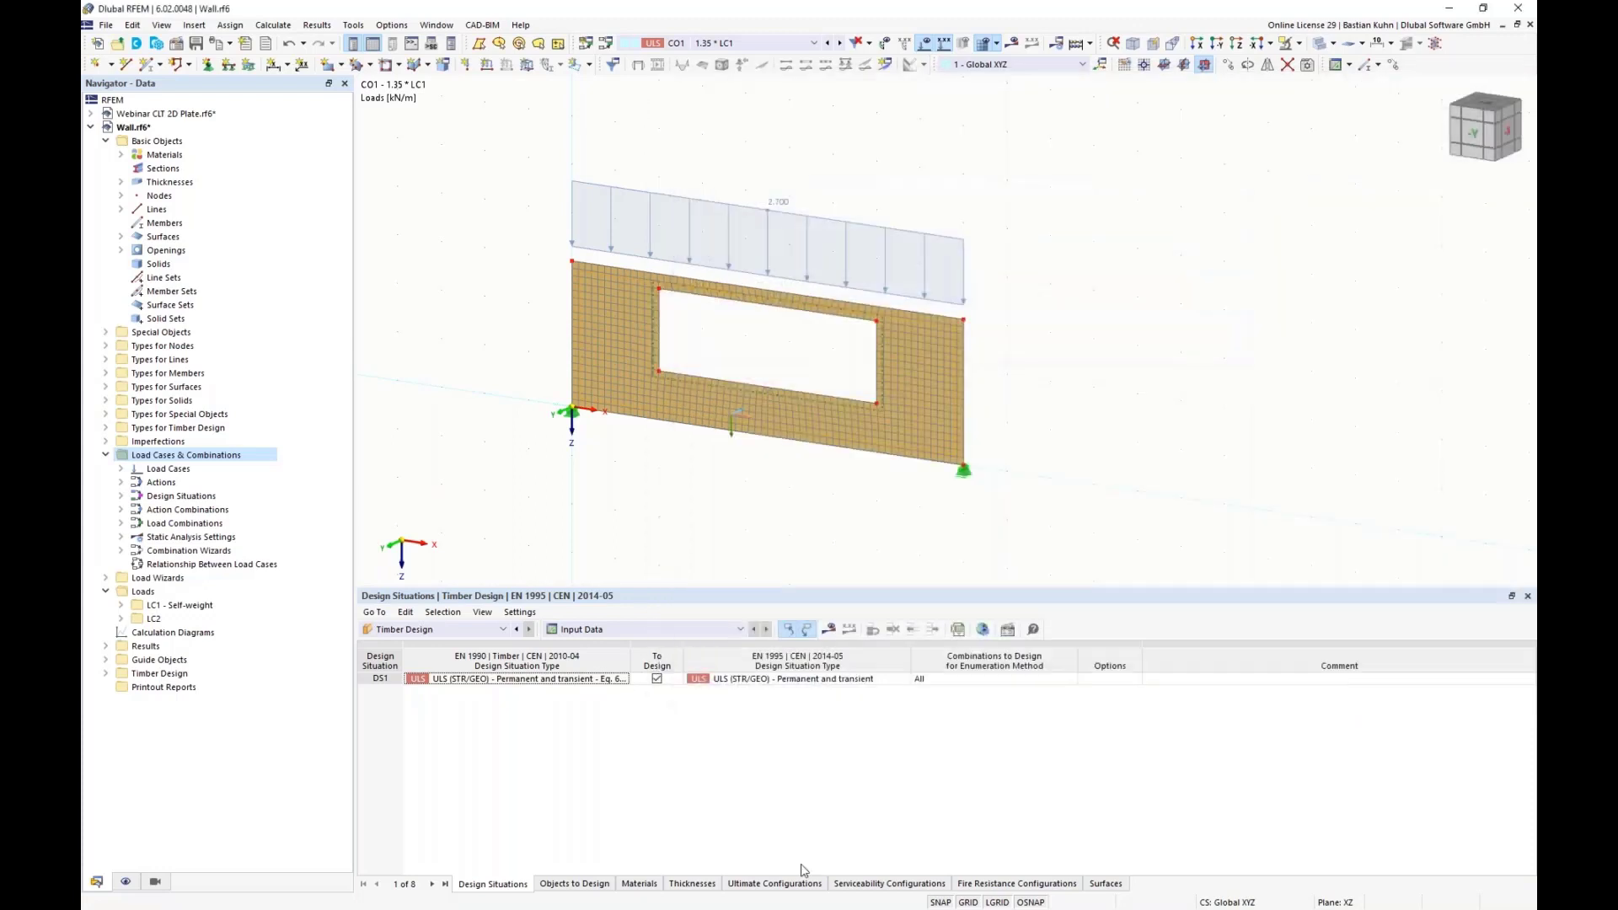
Calculate the Timber Design results and inspect the design check ratios near the wall's supports
left_click(829, 629)
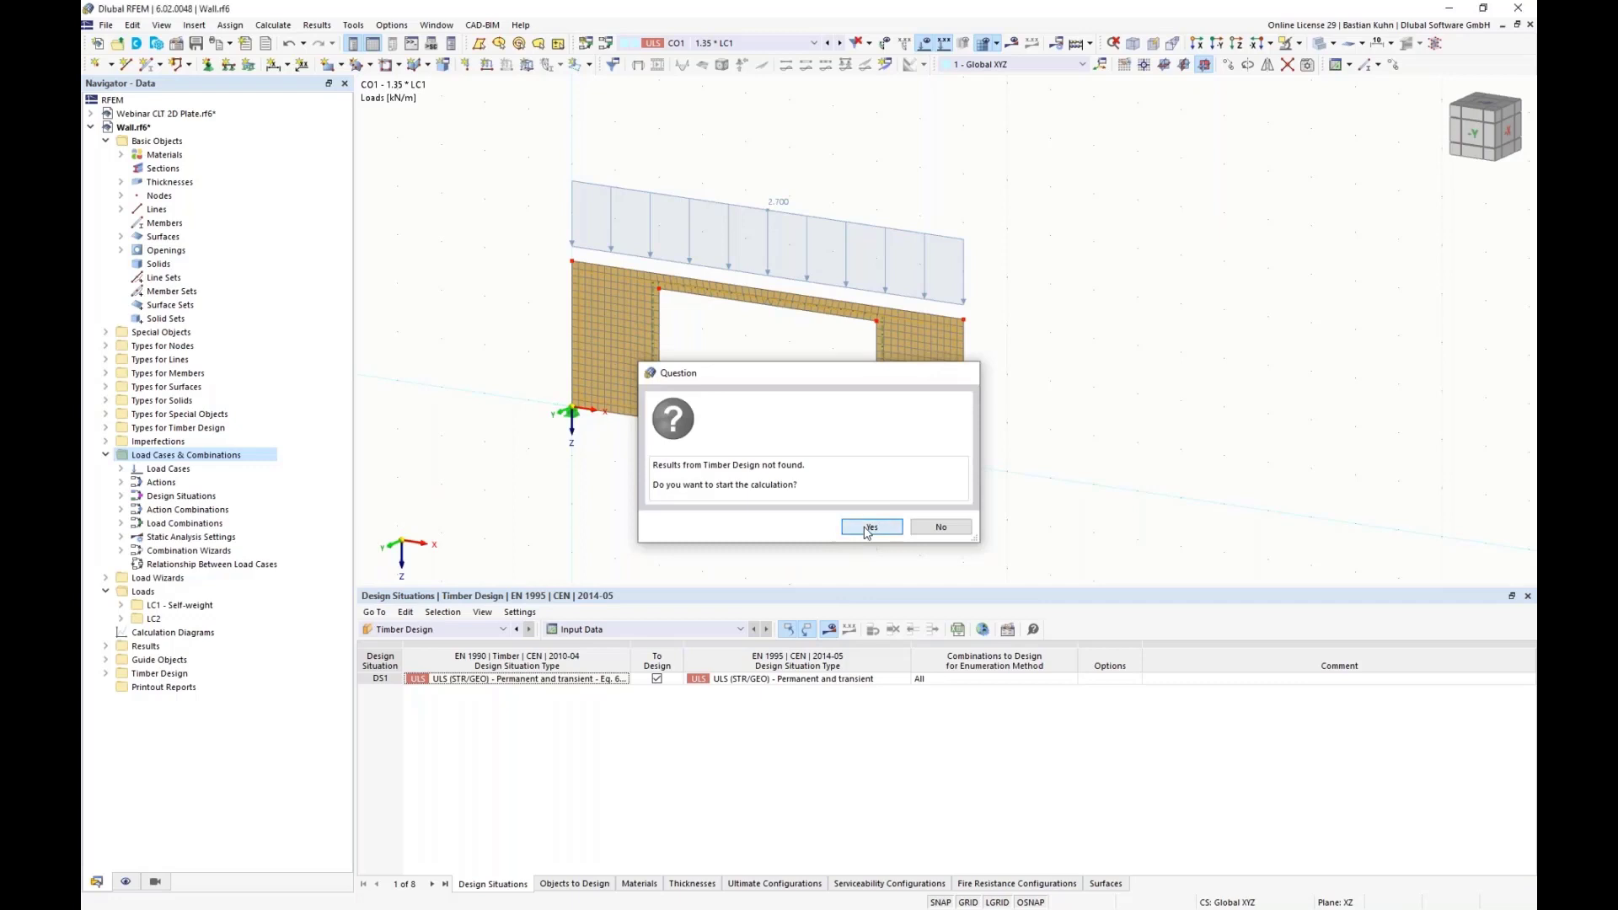
left_click(869, 528)
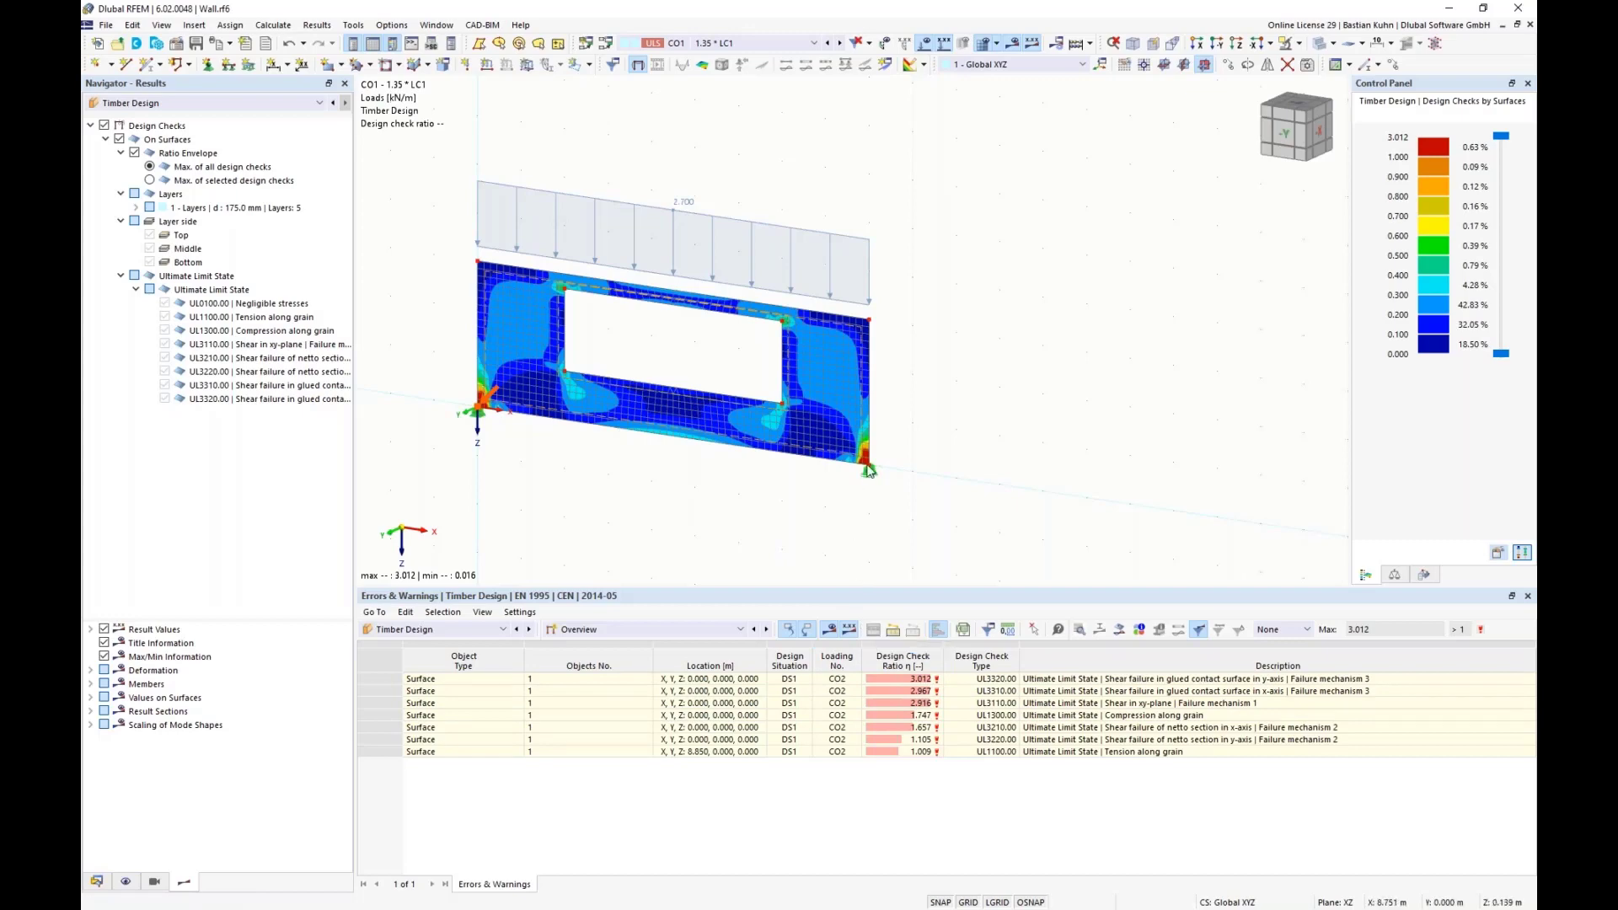
scroll(862, 468, "up", 3)
scroll(862, 468, "down", 5)
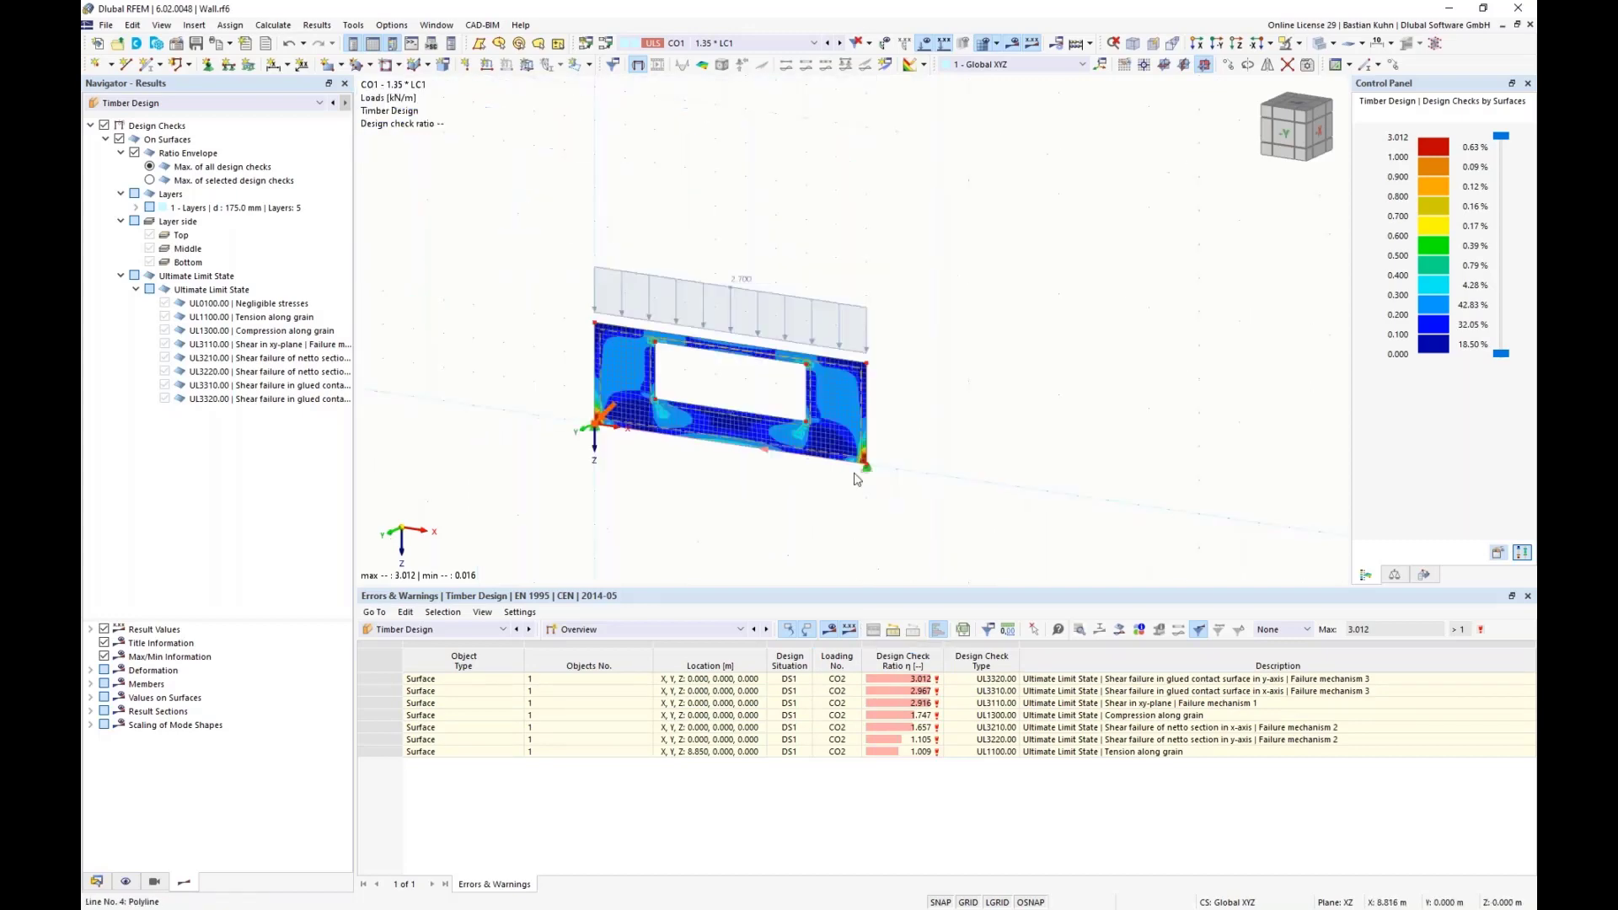
middle_click_drag(858, 484, 880, 486)
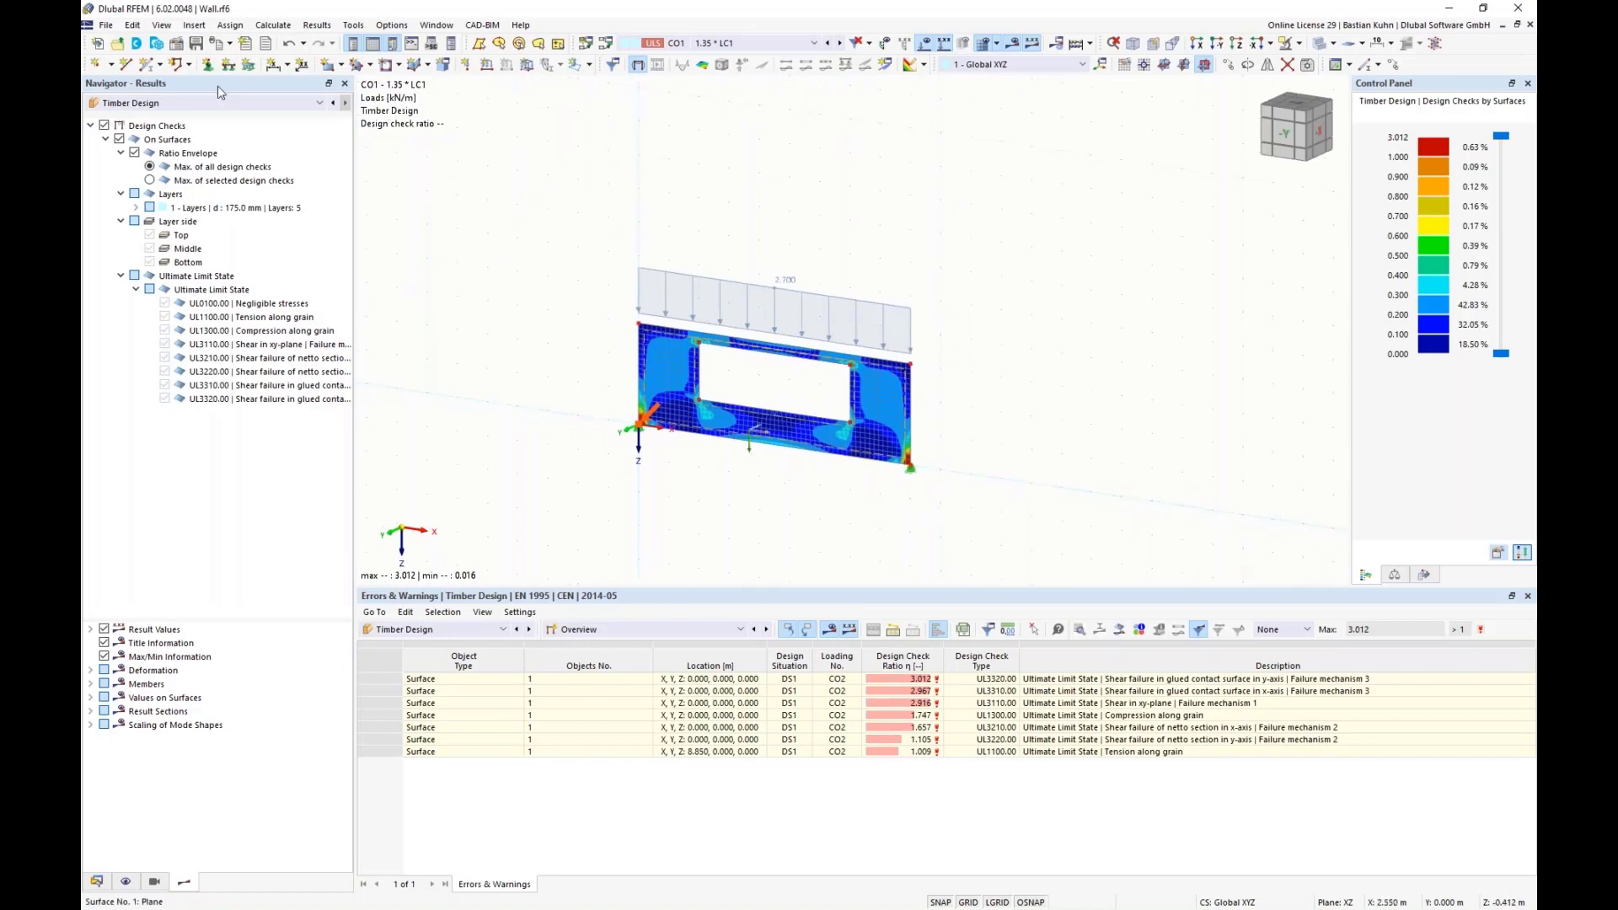
Create a rectangular surface results adjustment with dimensions a and b of 1 m and assign it to surface 1
left_click(194, 25)
mouse_move(209, 57)
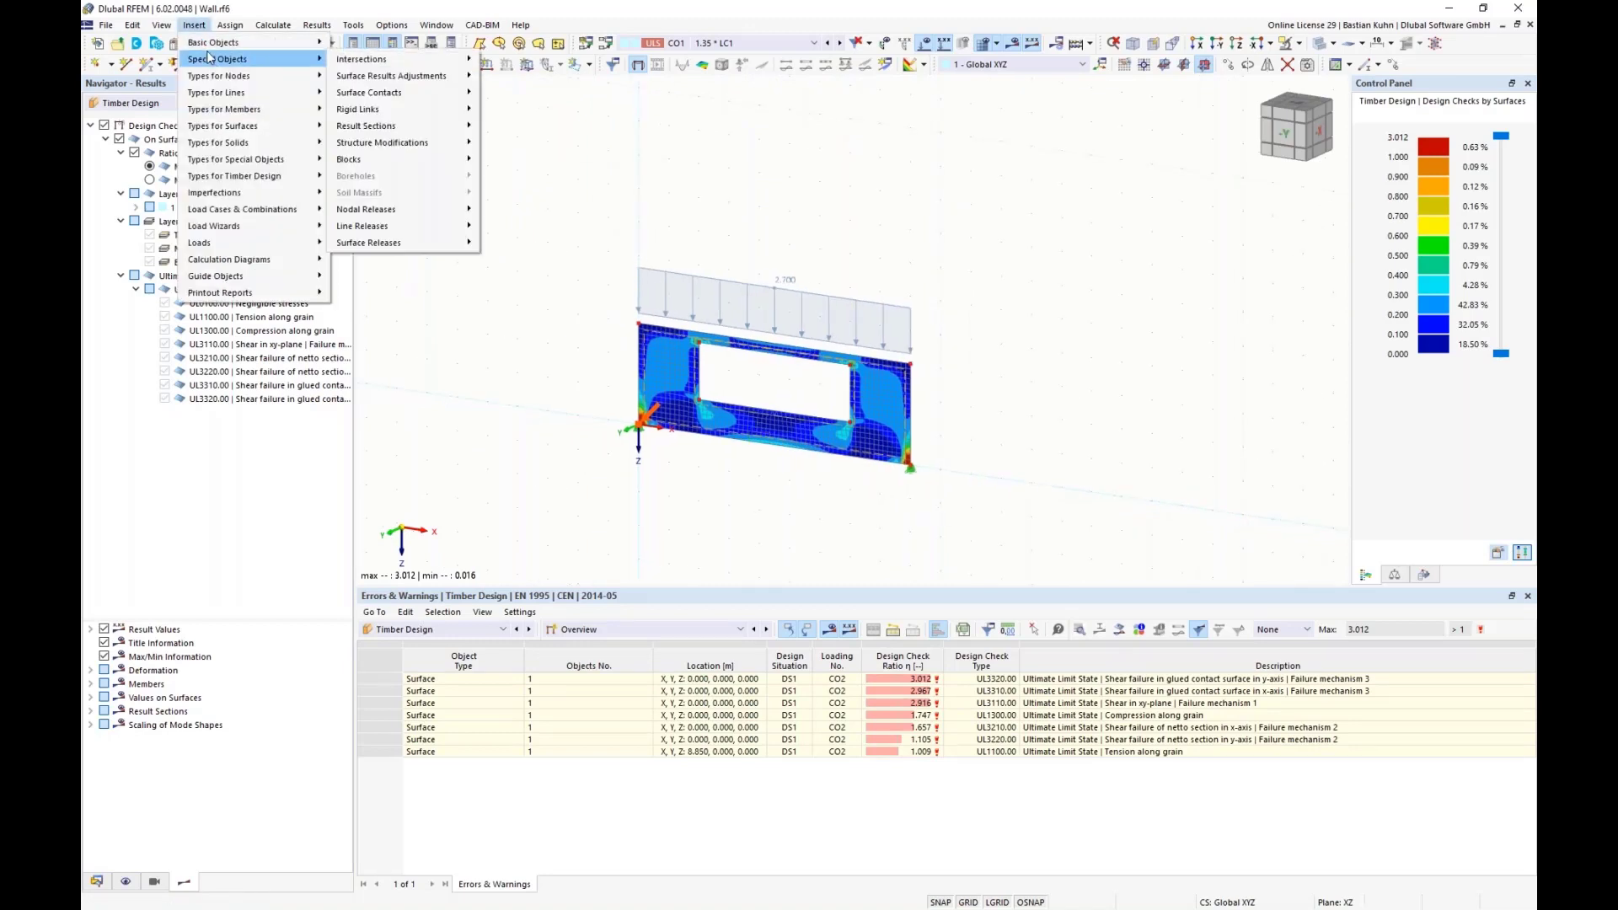
mouse_move(397, 76)
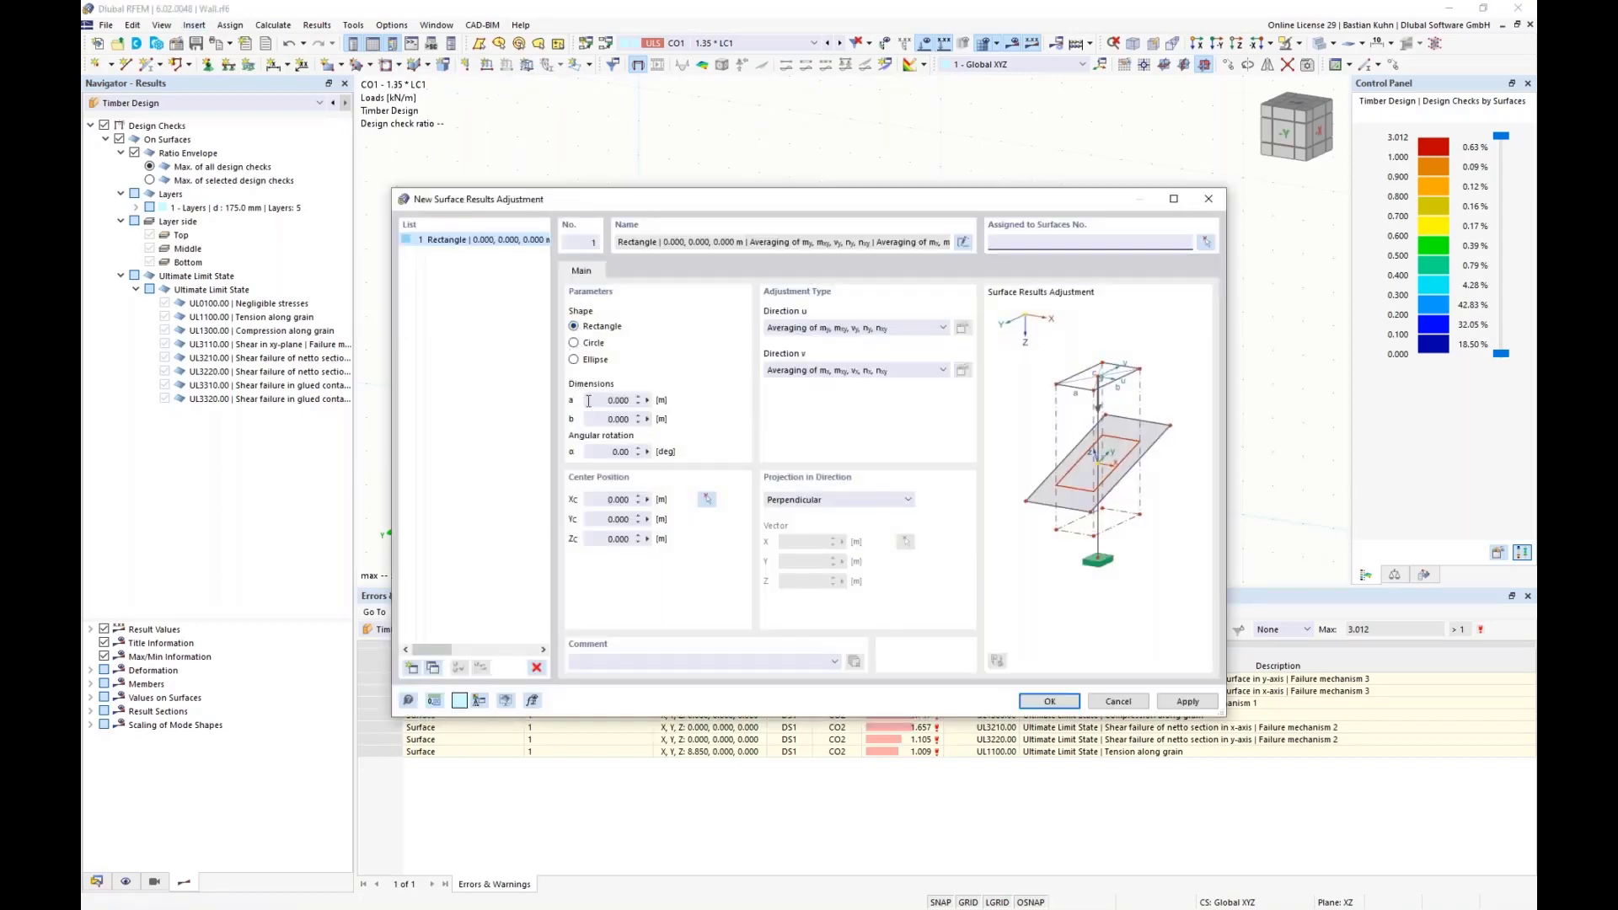
double_click(588, 402)
type("1")
key("Tab")
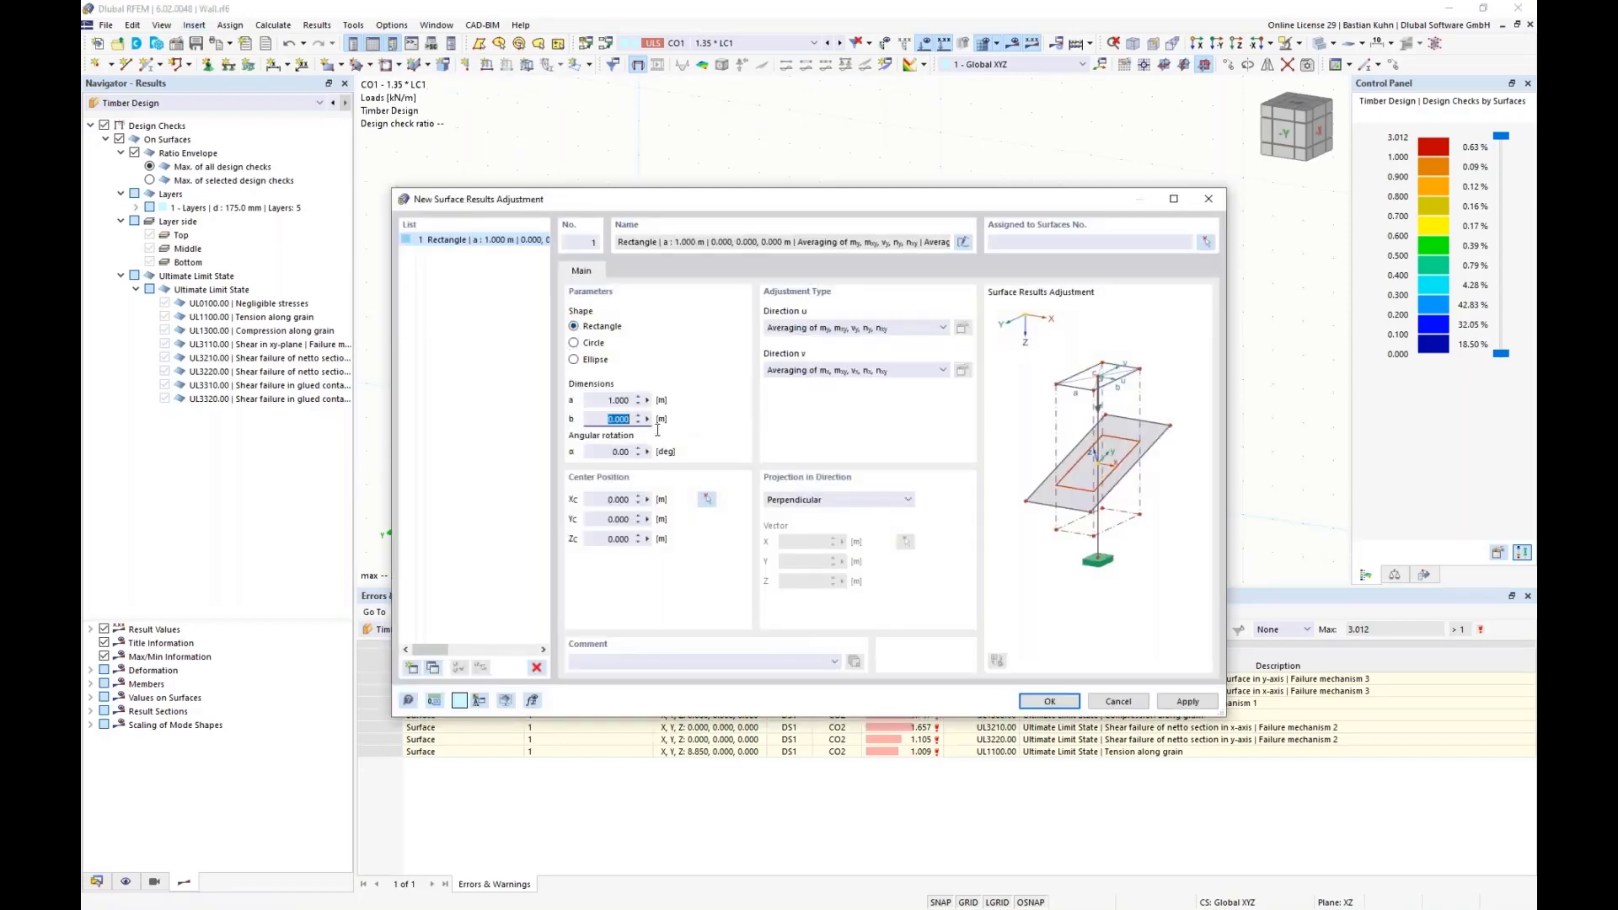
type("1")
left_click(1206, 243)
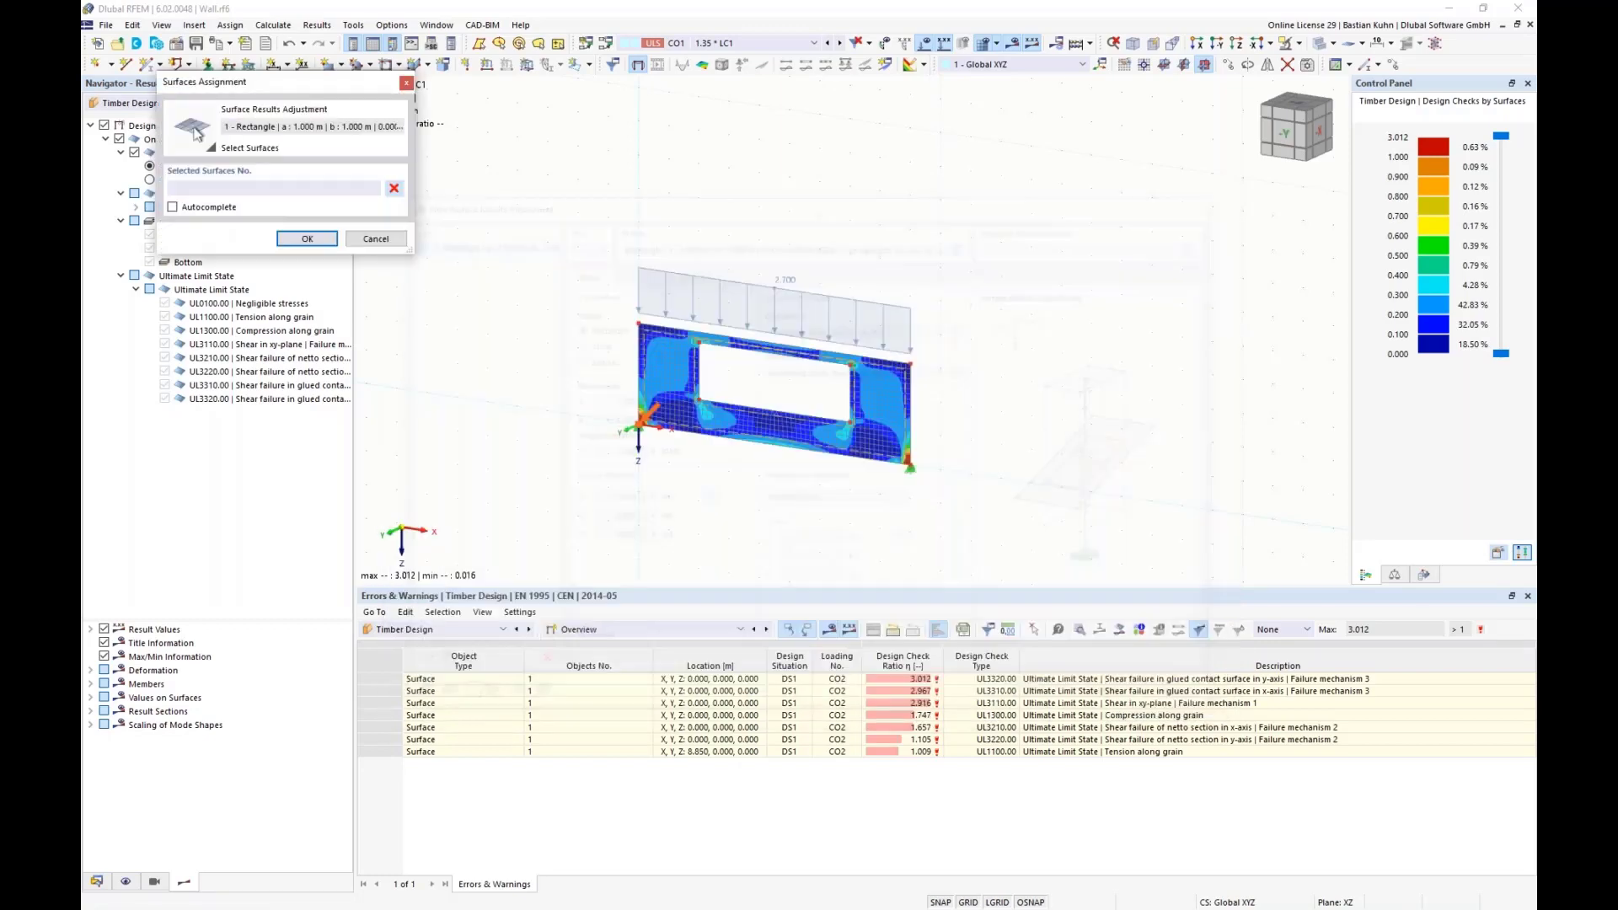
left_click(303, 243)
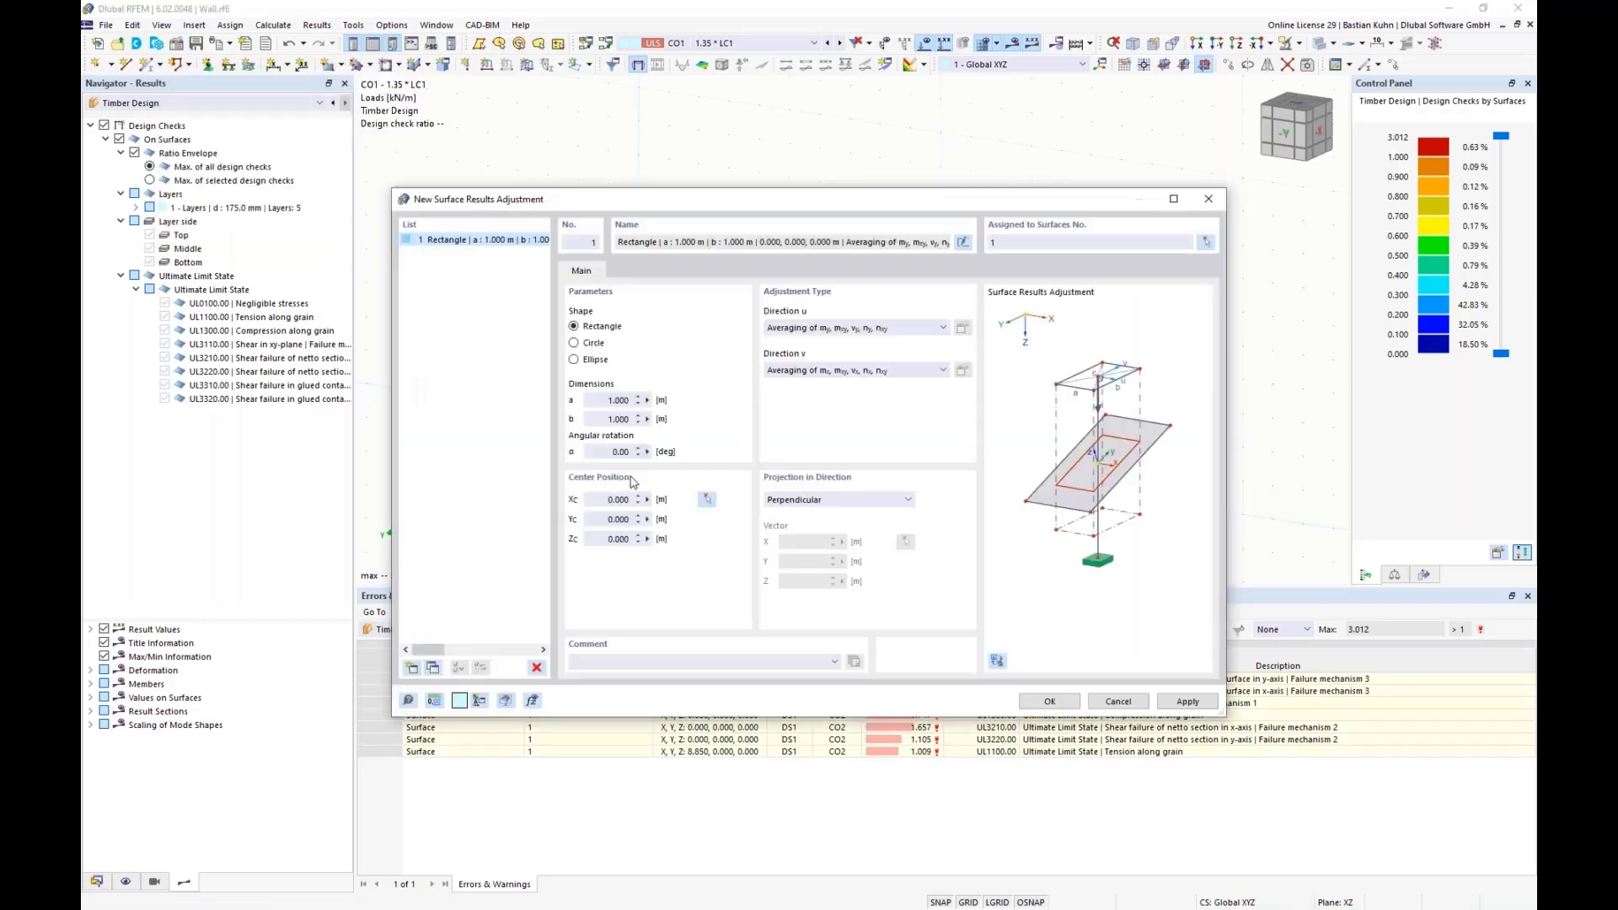
Centre the results adjustment on the wall's support node at 0, 0, 0 and confirm it, allowing the existing results to be deleted
left_click(707, 500)
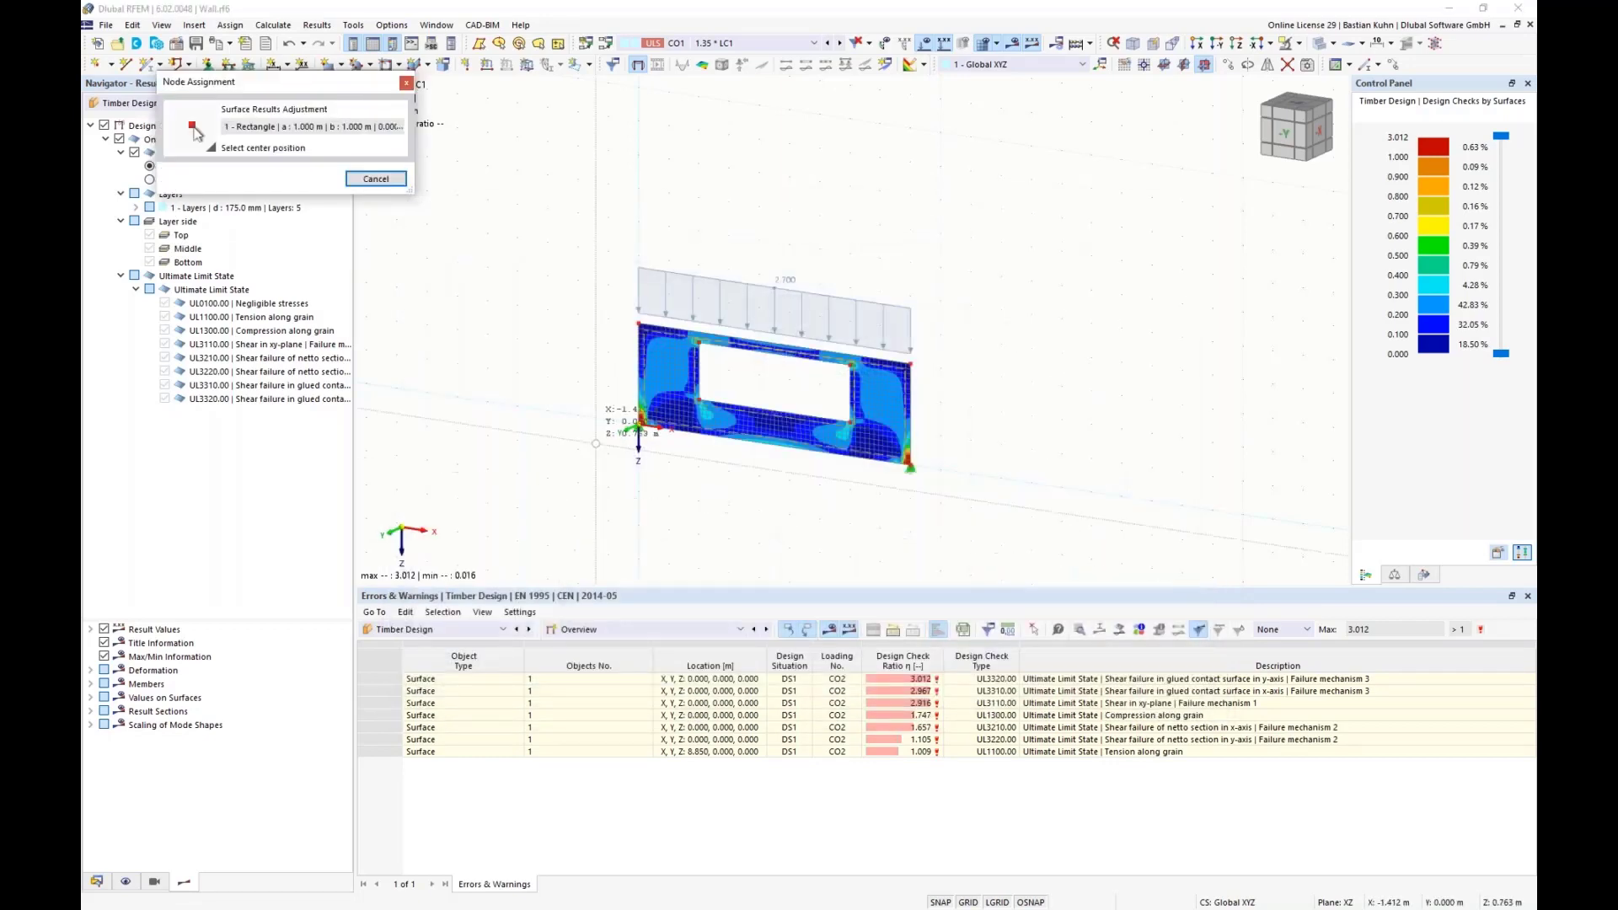
left_click(628, 402)
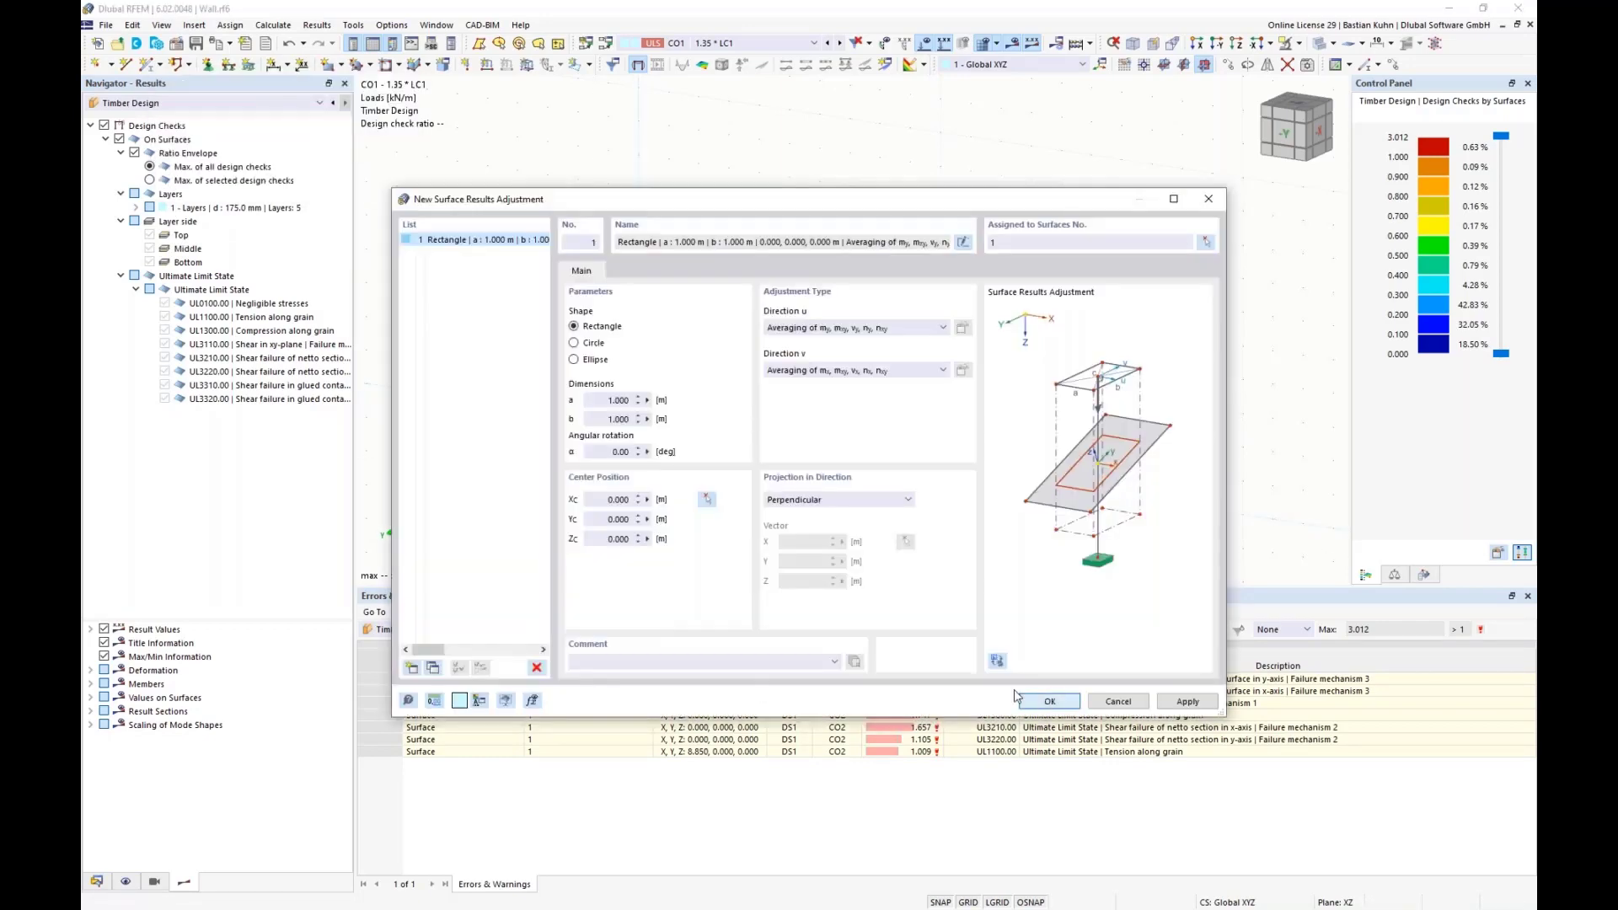
left_click(1049, 701)
left_click(871, 529)
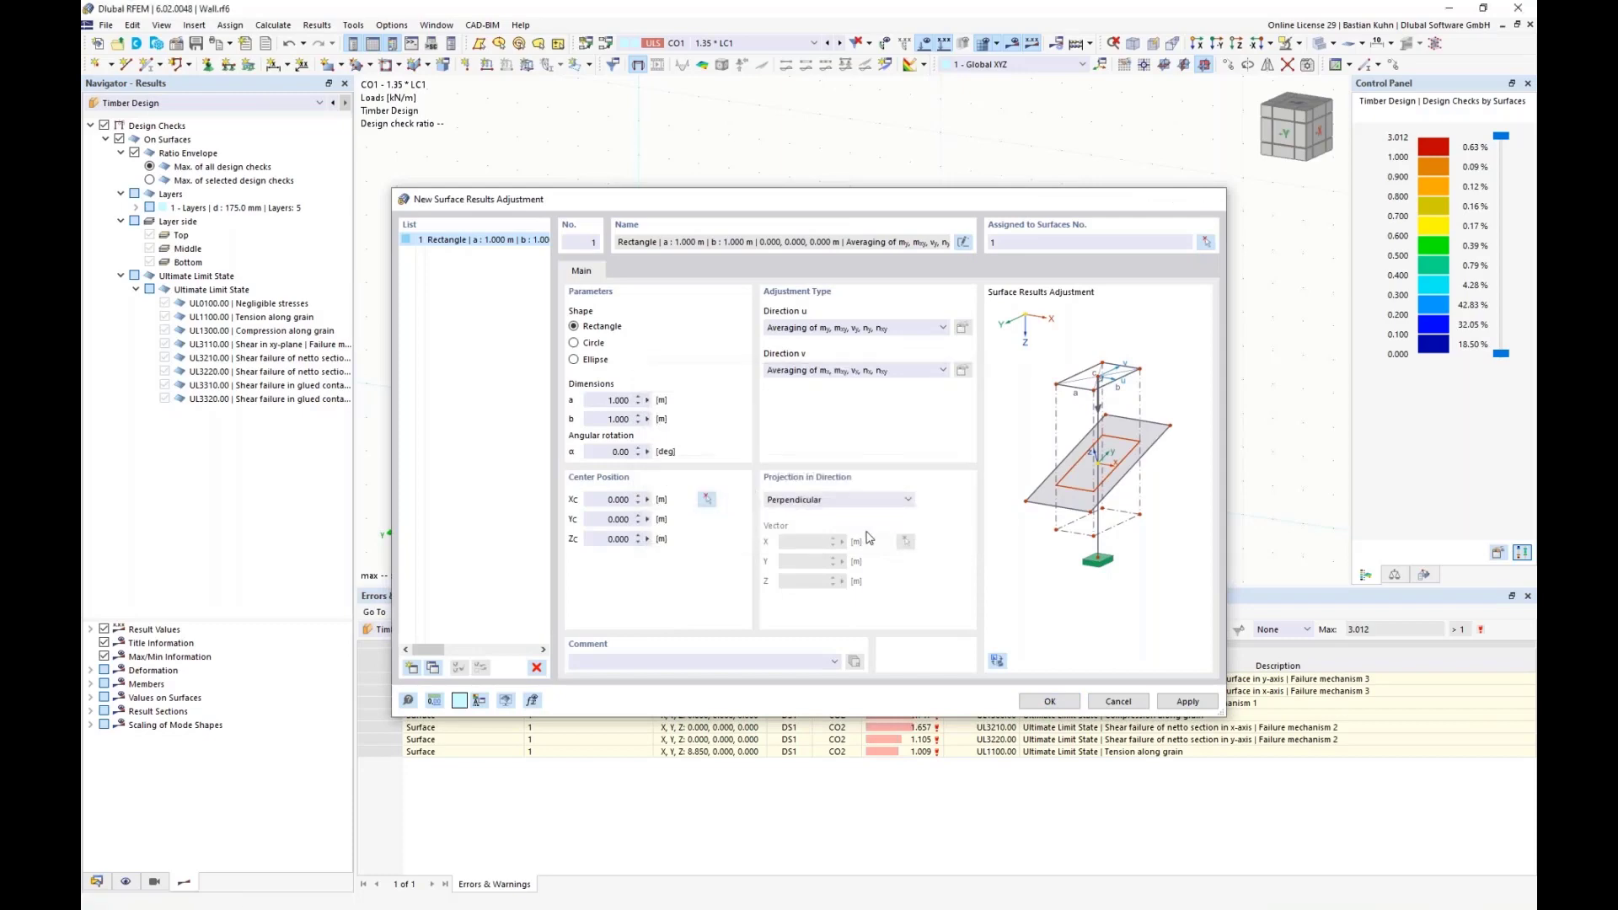
Copy the results adjustment 9 m in X to the wall's other support and rerun the Timber Design calculation
left_click_drag(633, 426, 913, 470, "ctrl")
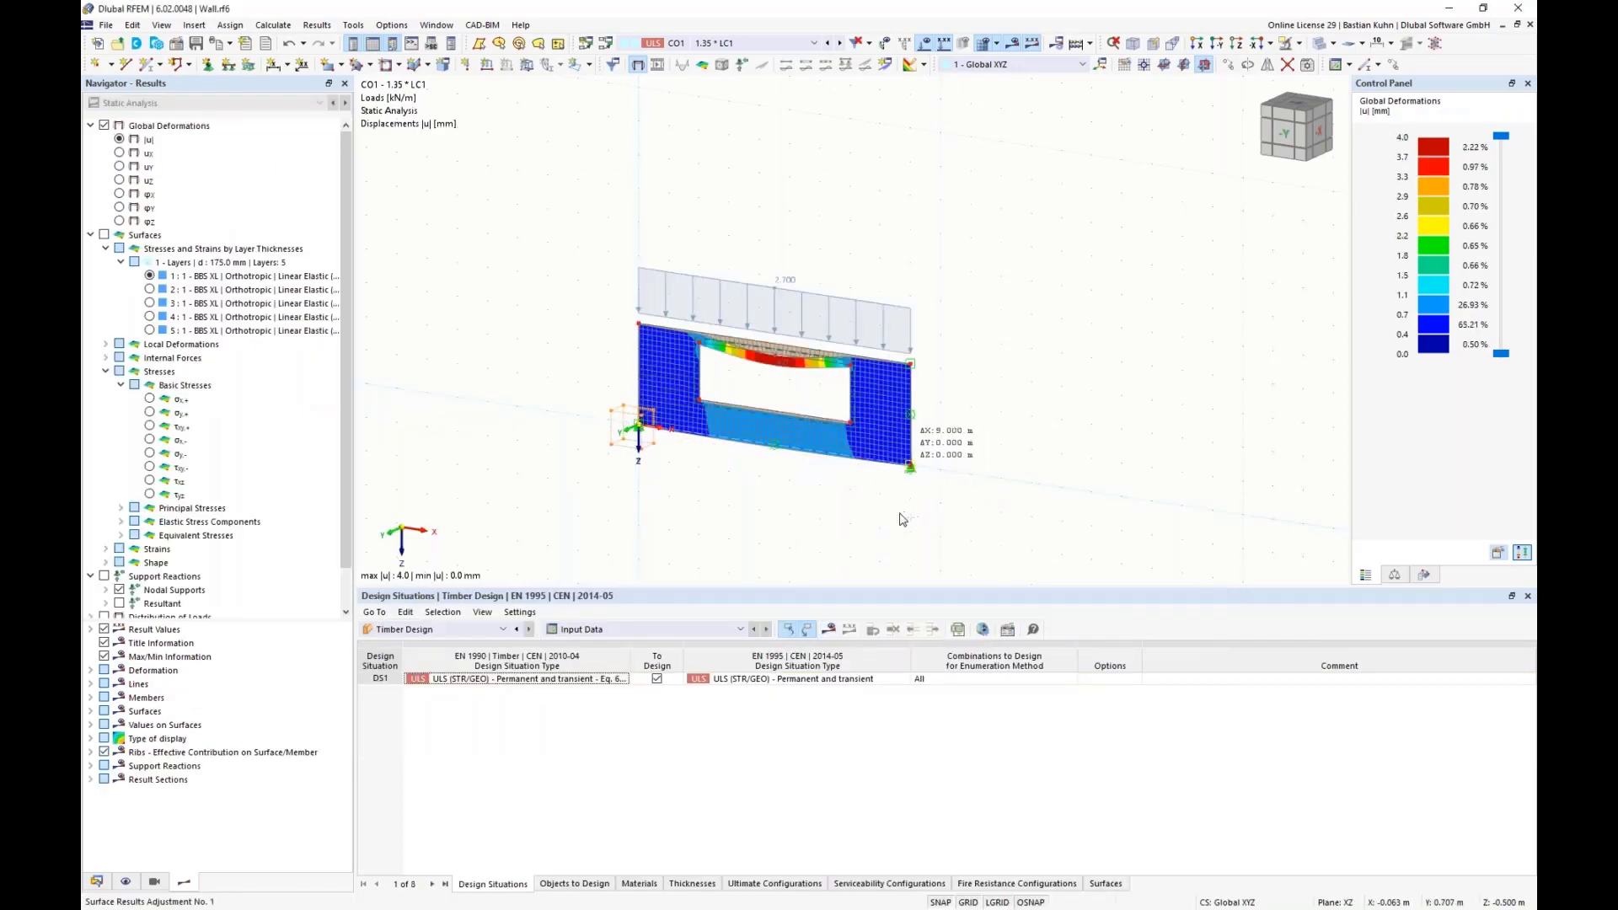
left_click(828, 630)
left_click(872, 527)
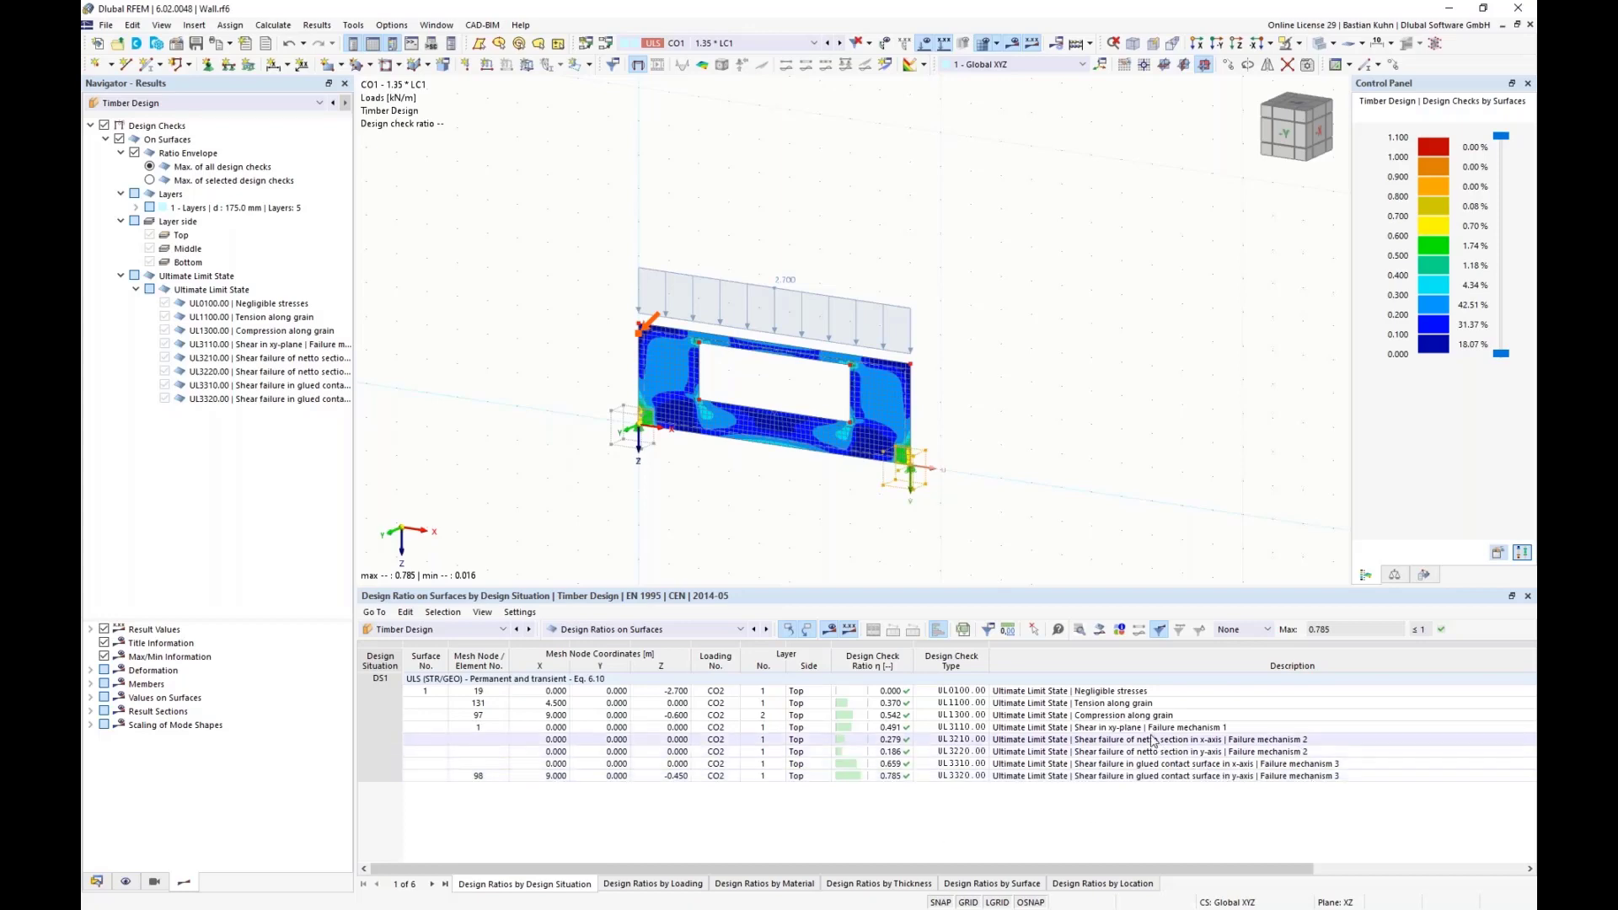
Review the shear checks for failure mechanisms 1 to 3 and examine the UL3310 glued contact surface check details
left_click(1120, 730)
scroll(1120, 735, "right", 2)
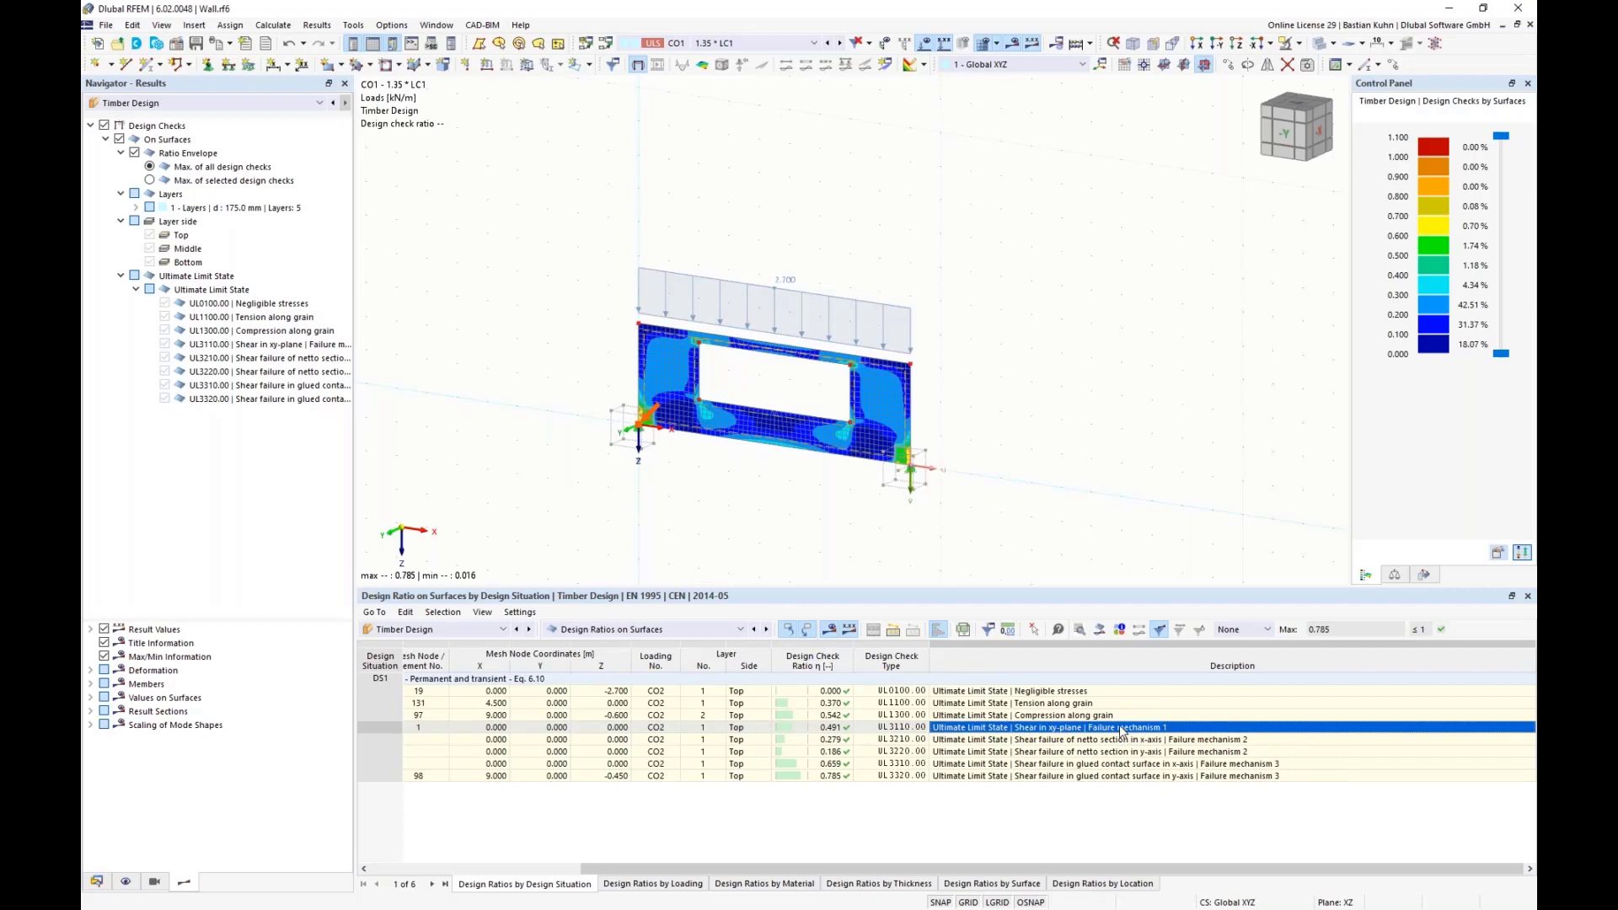
scroll(800, 369, "up", 5)
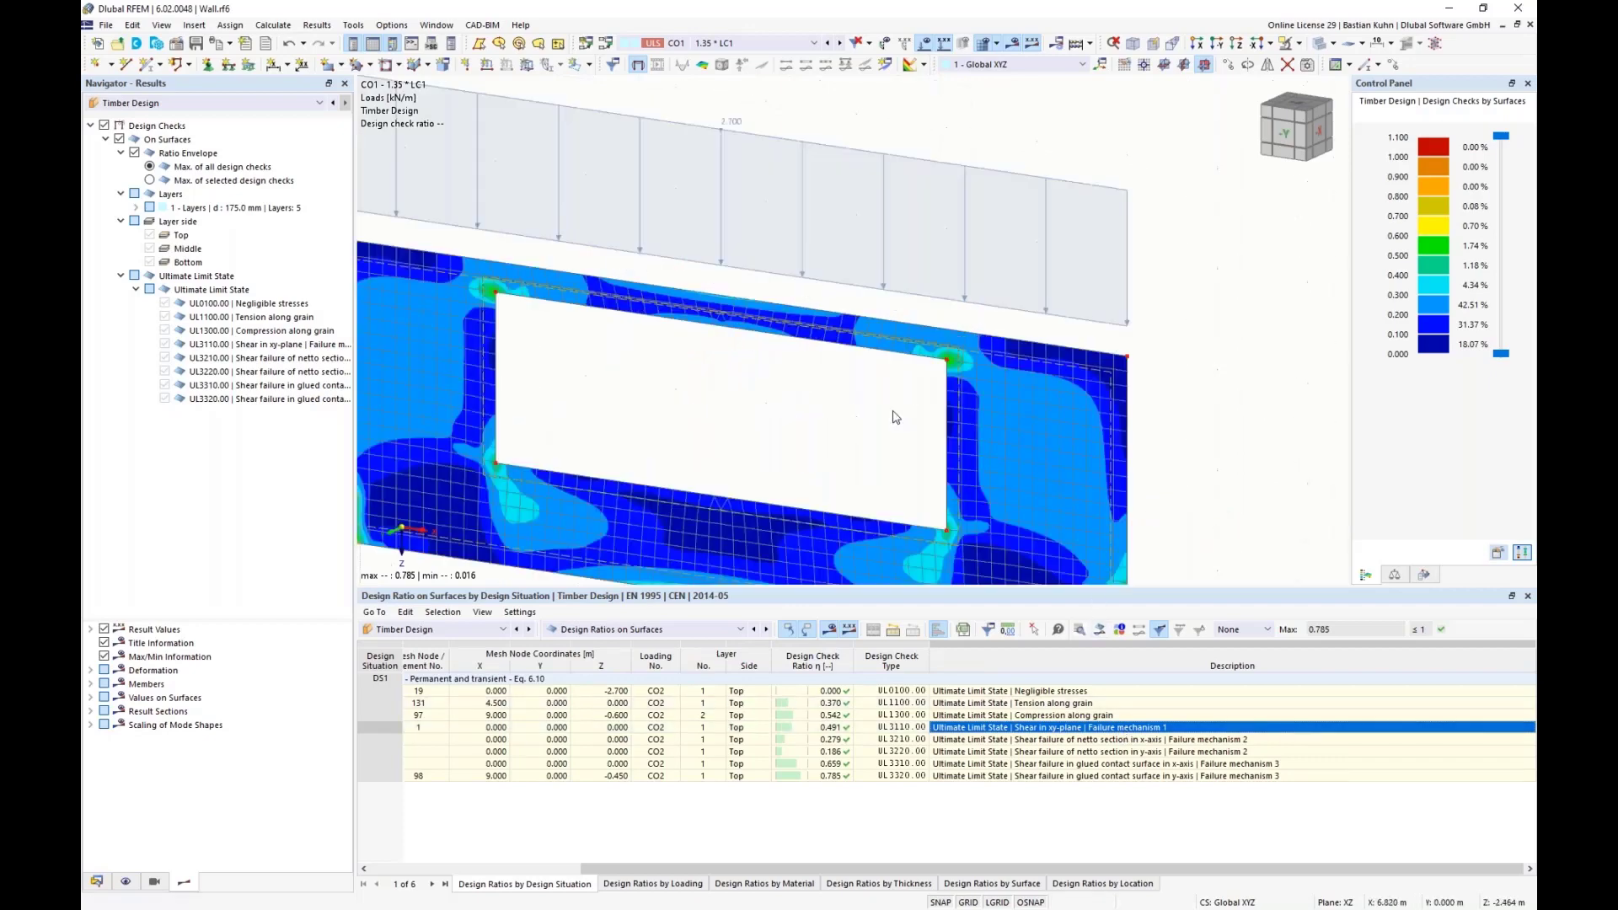
left_click(1219, 740)
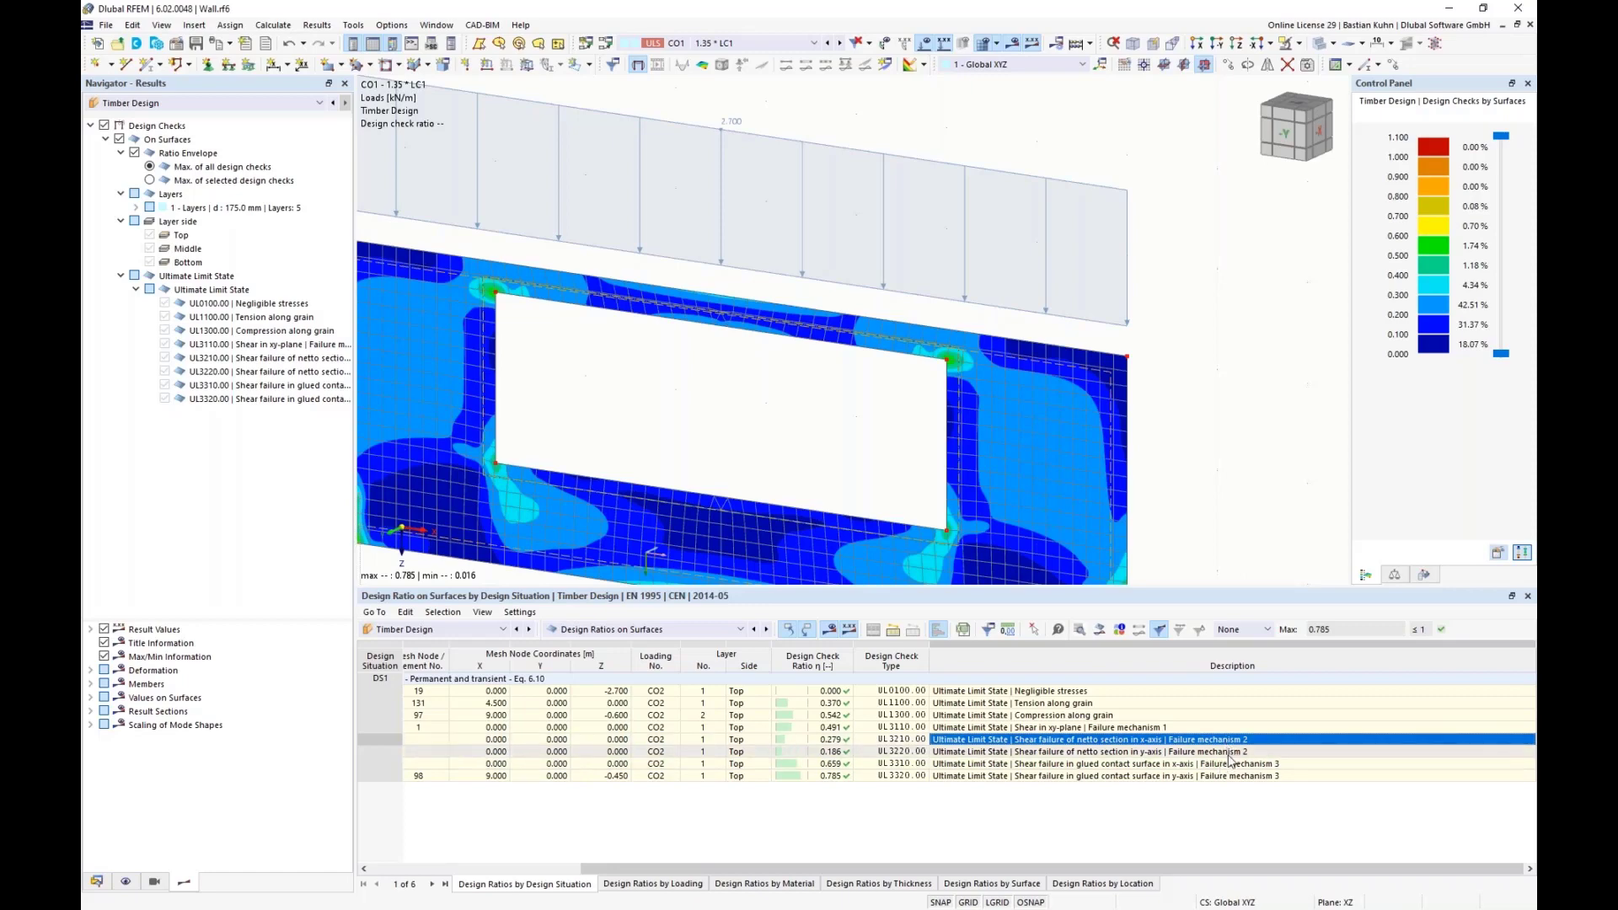
left_click(1223, 765)
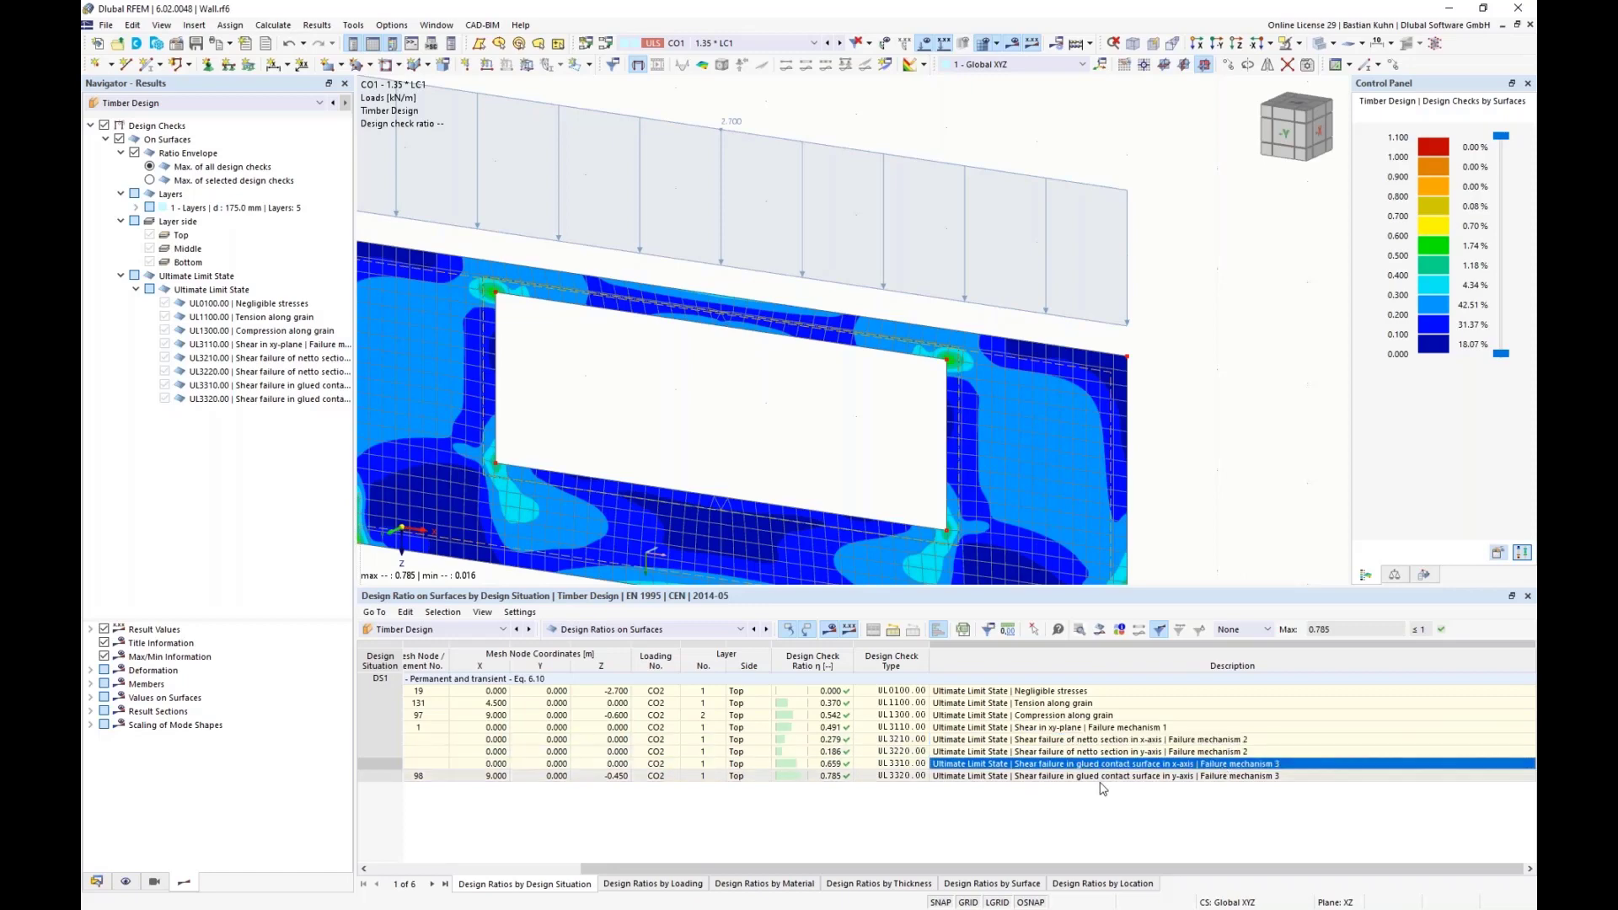
double_click(1151, 765)
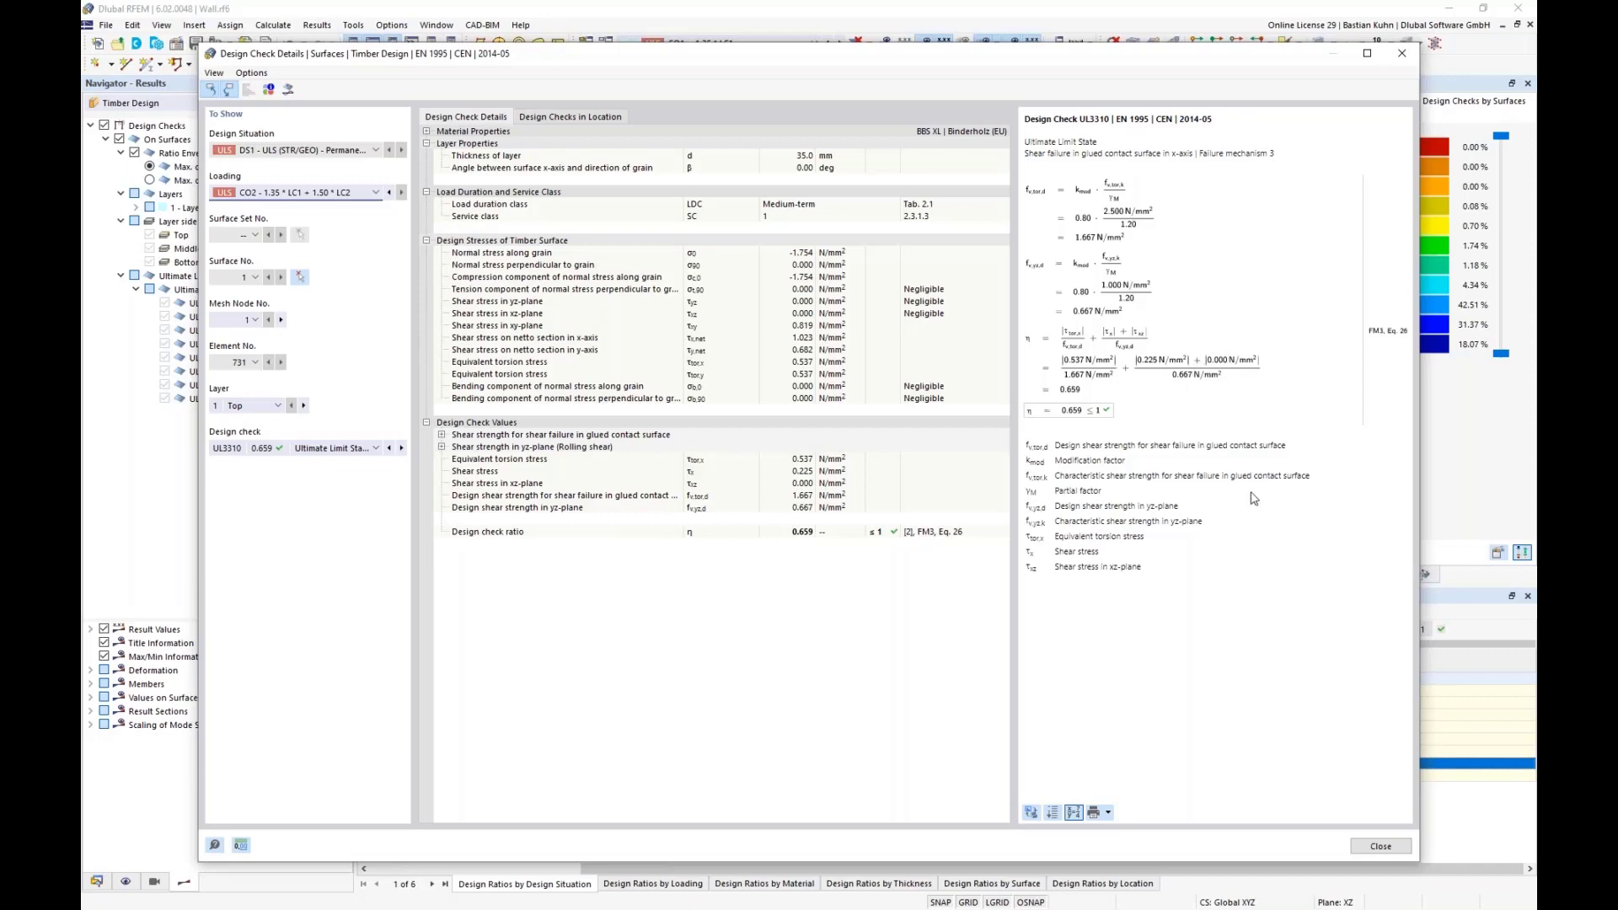
left_click(1371, 846)
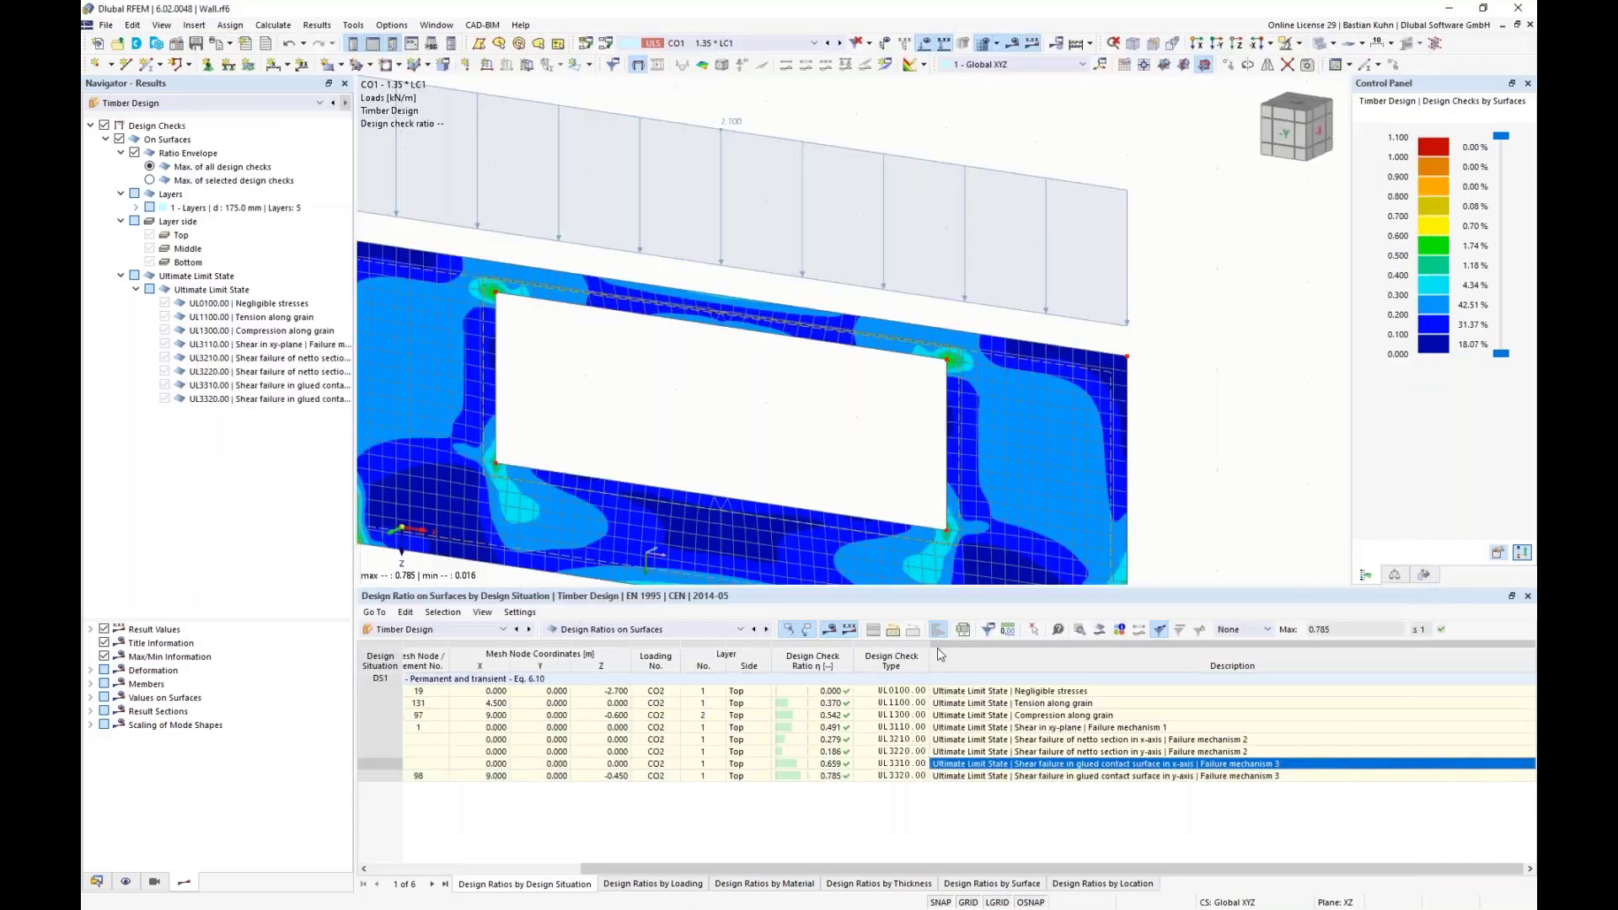
Examine the result diagrams through the layers at the surface point, showing the equivalent torsion stress
left_click(1100, 630)
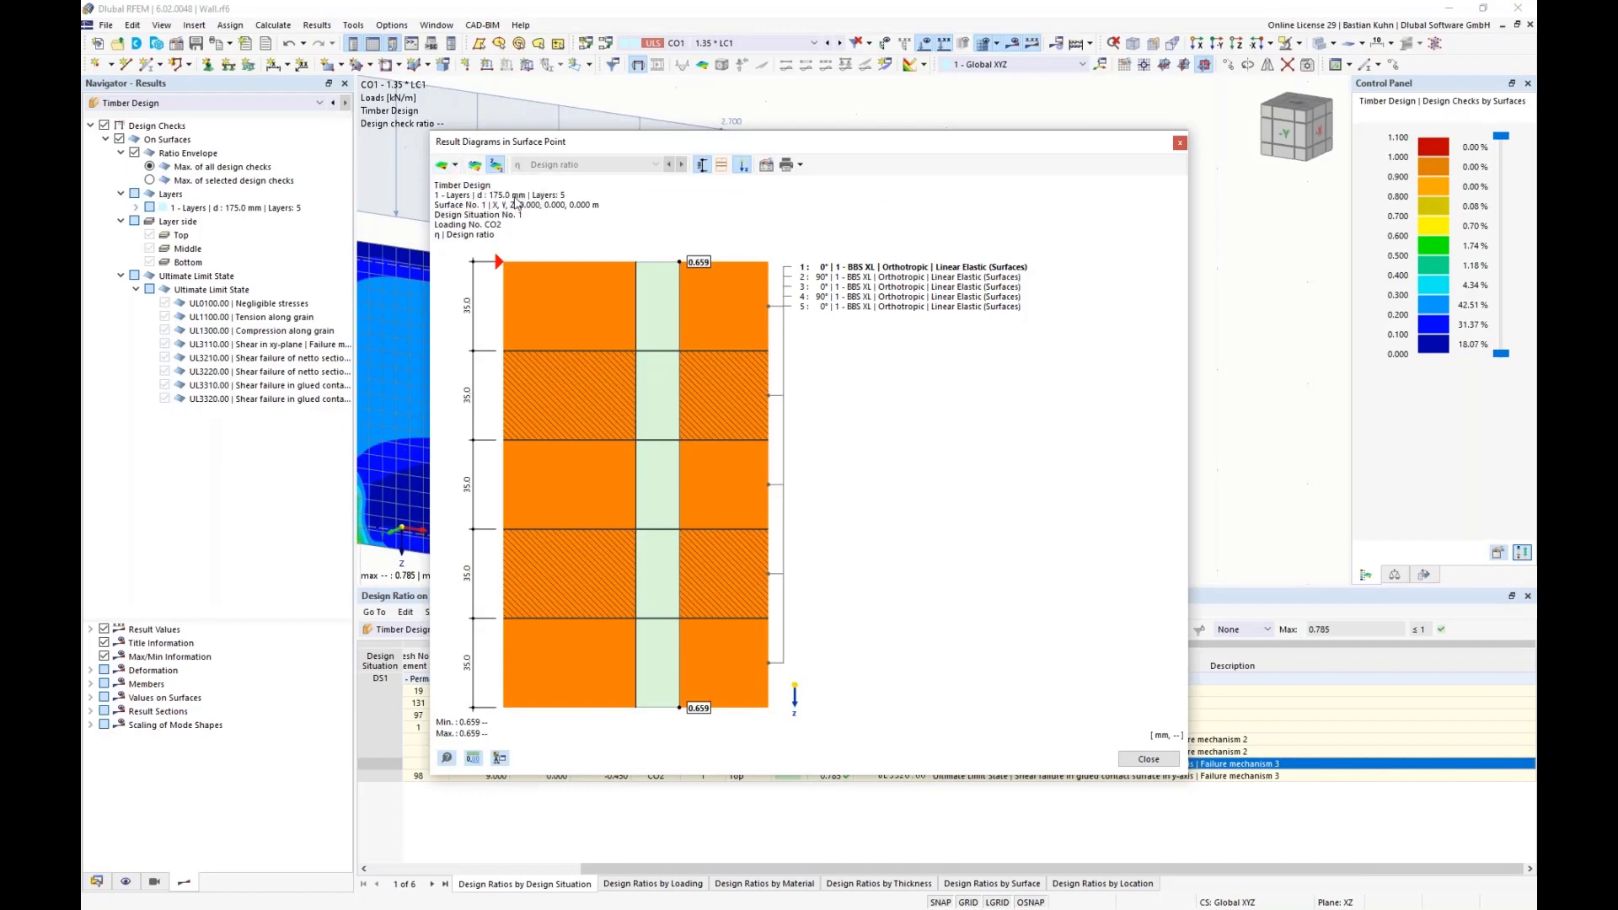
left_click(655, 164)
left_click(655, 164)
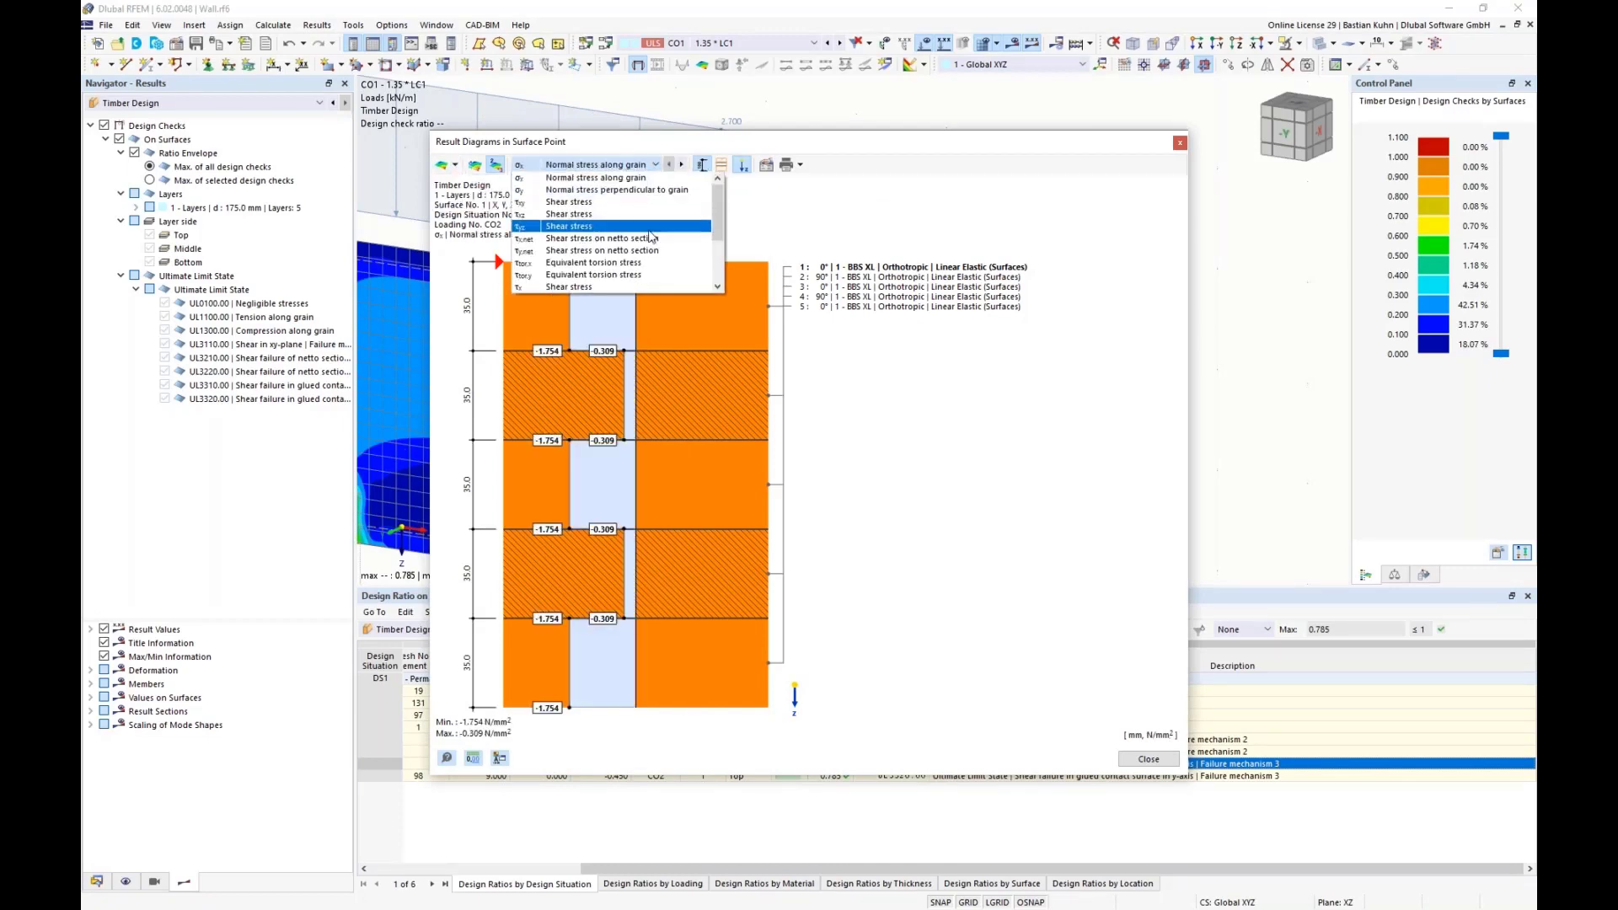
scroll(644, 249, "down", 5)
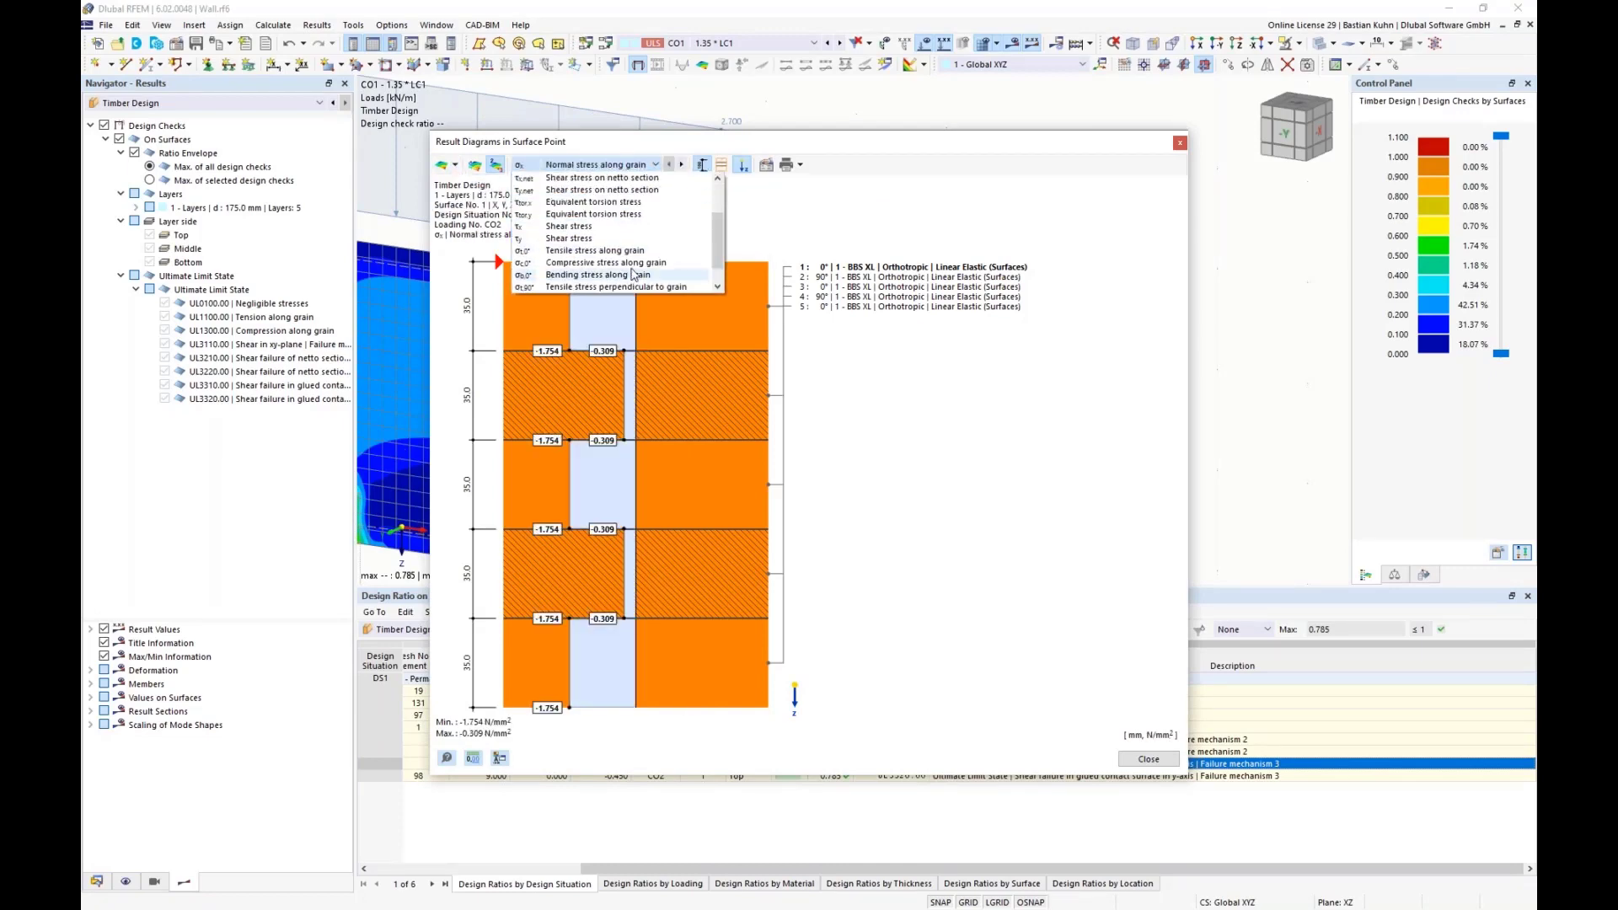
left_click(606, 203)
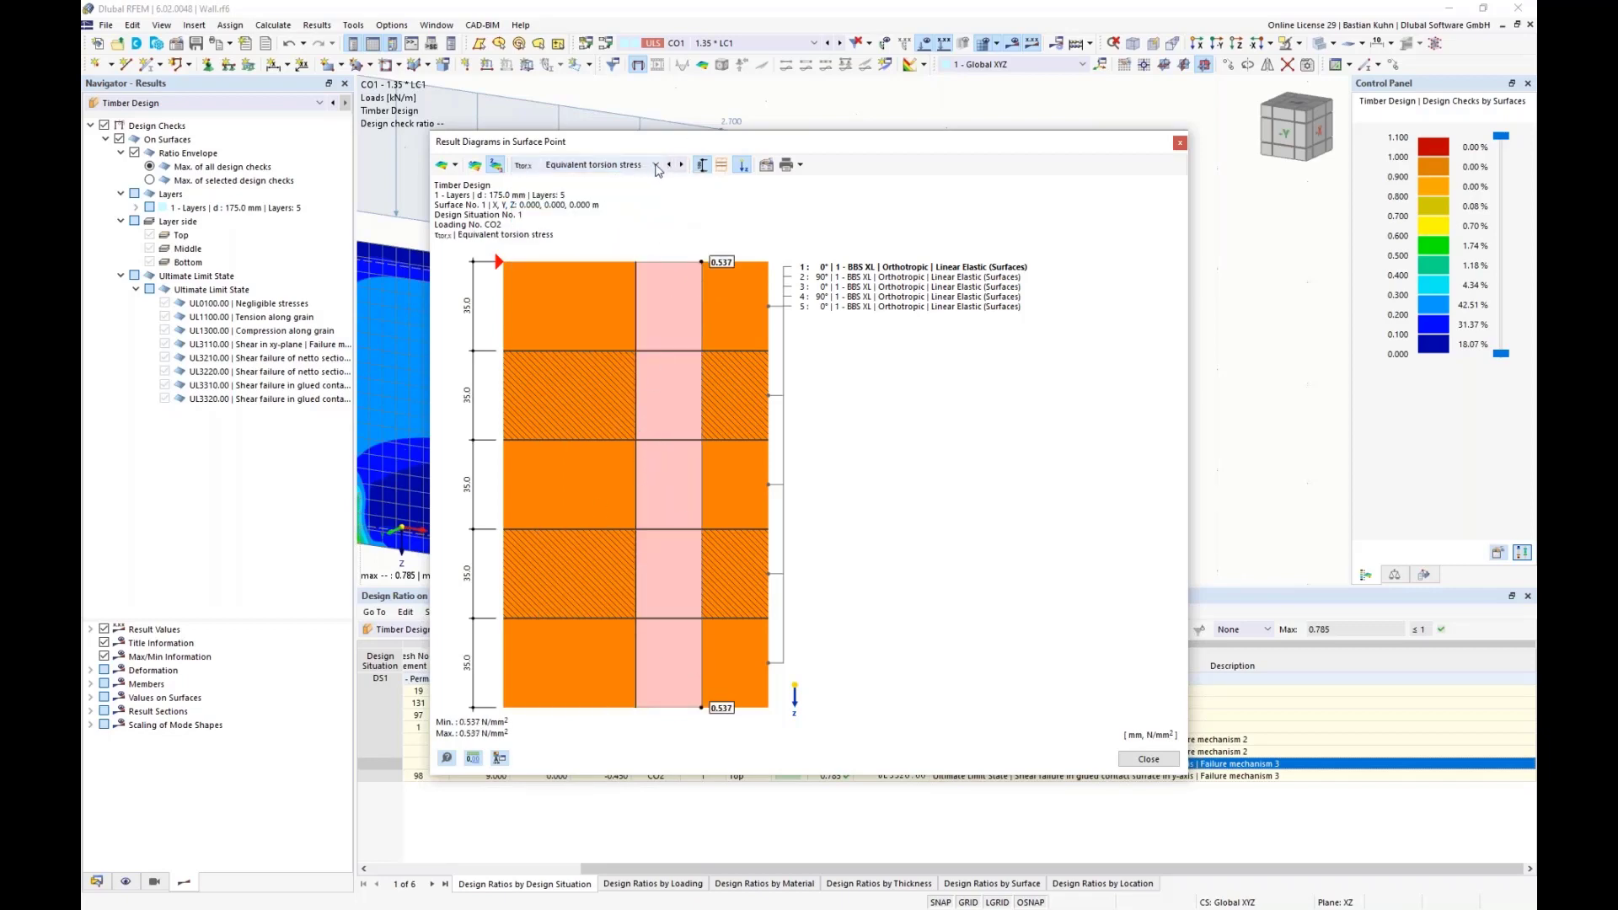
left_click(655, 166)
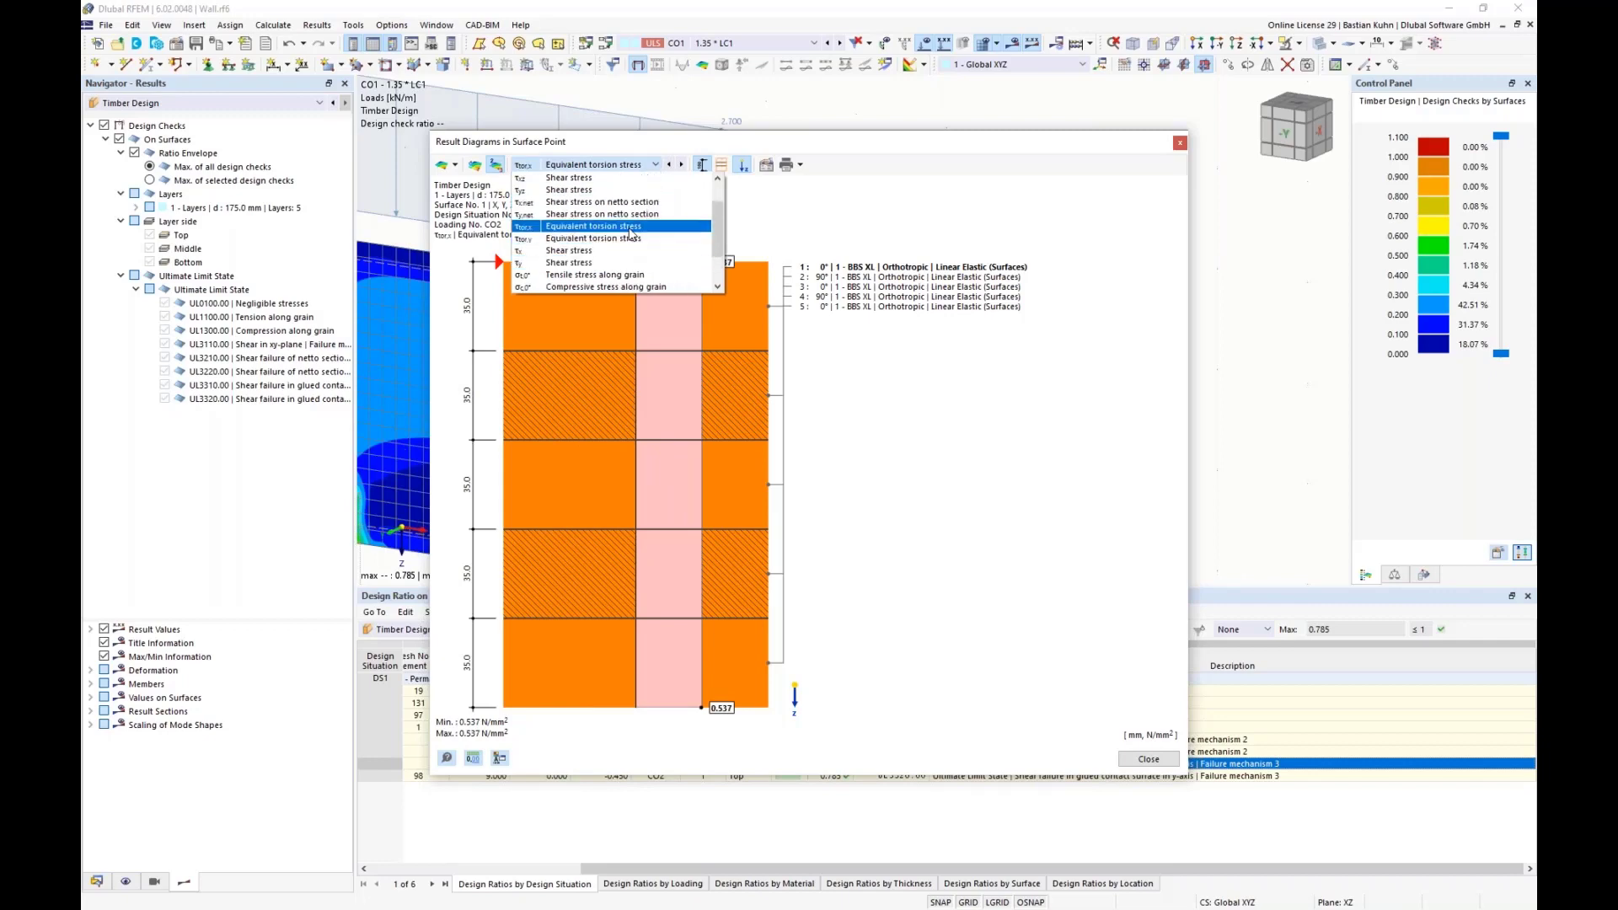
left_click(630, 226)
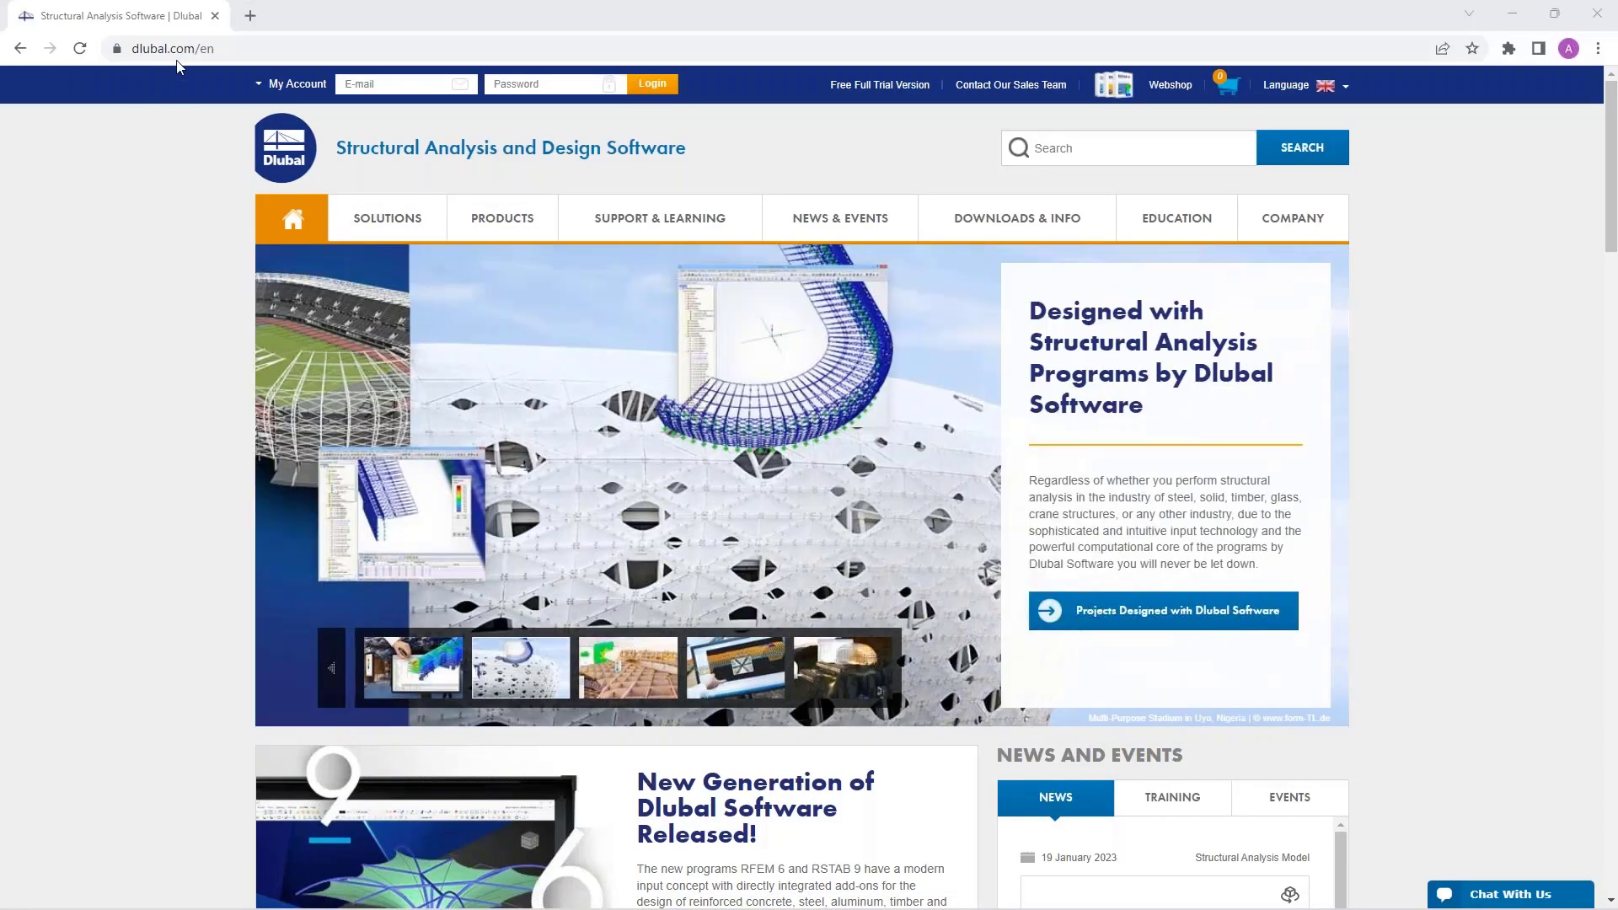
Switch to the Dlubal website in the browser, open the Webinars page and browse the upcoming webinars
mouse_move(828, 231)
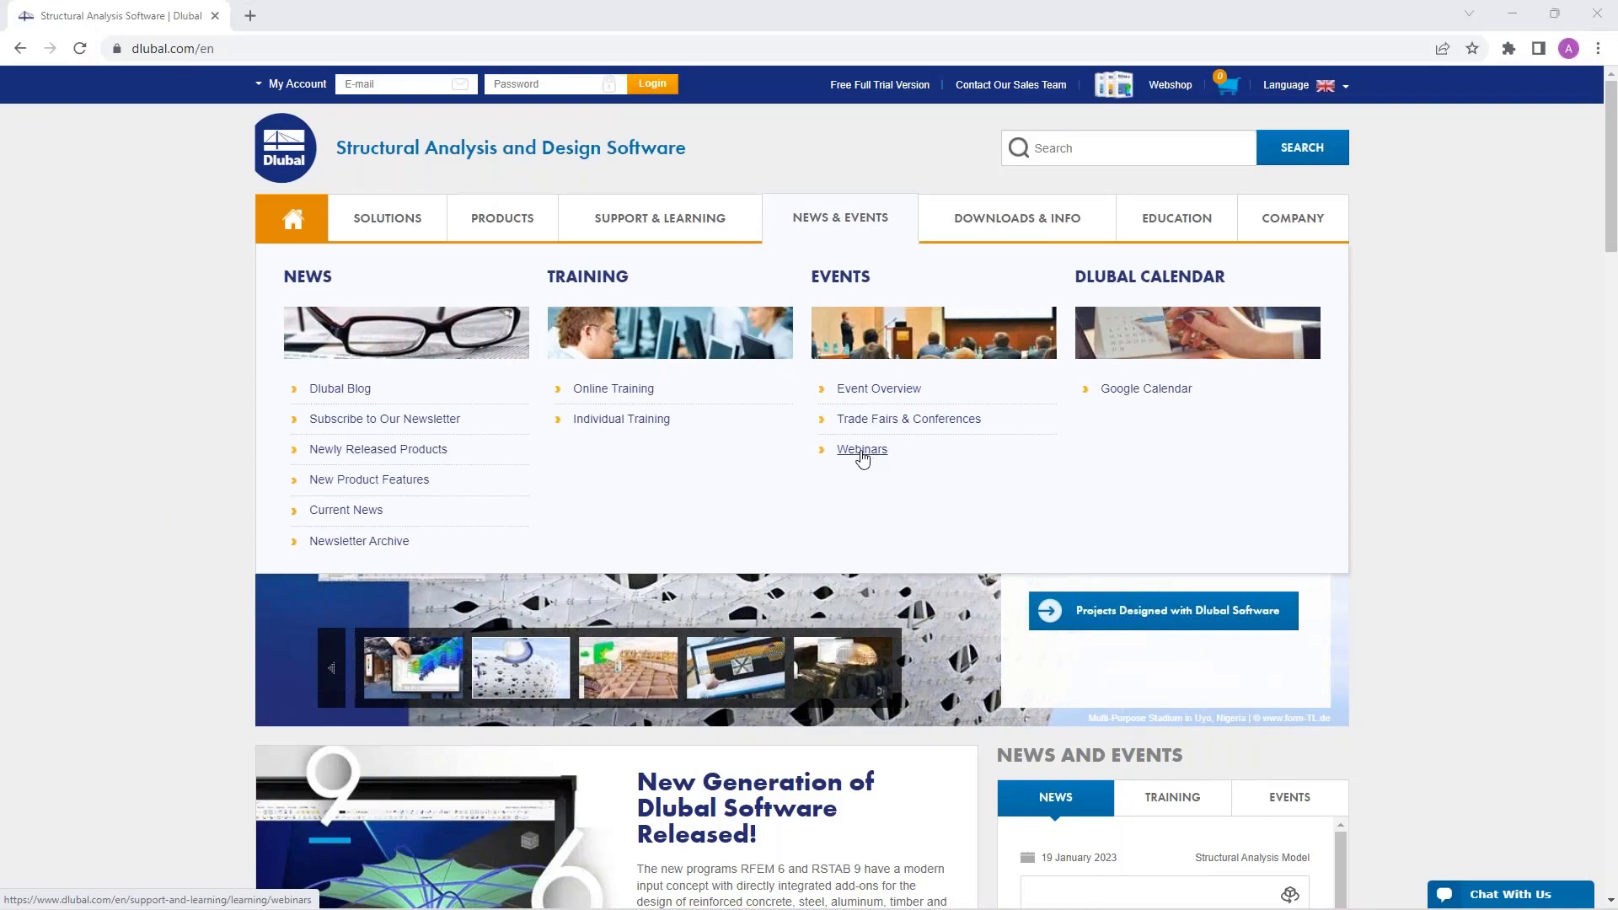
left_click(862, 450)
scroll(862, 458, "down", 7)
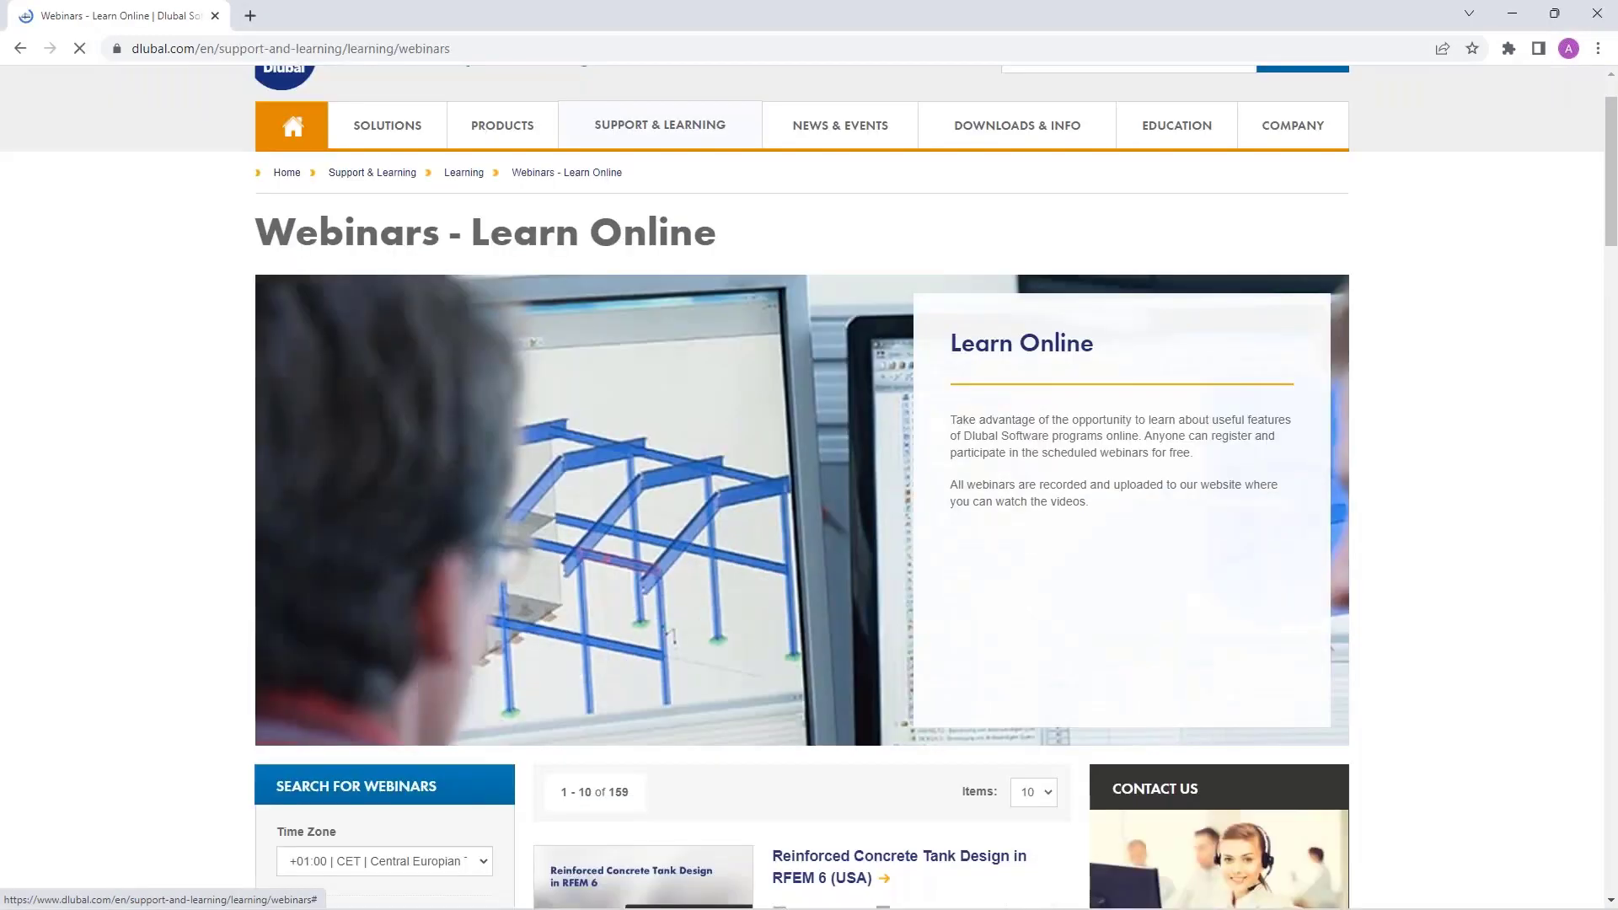
scroll(834, 450, "down", 1)
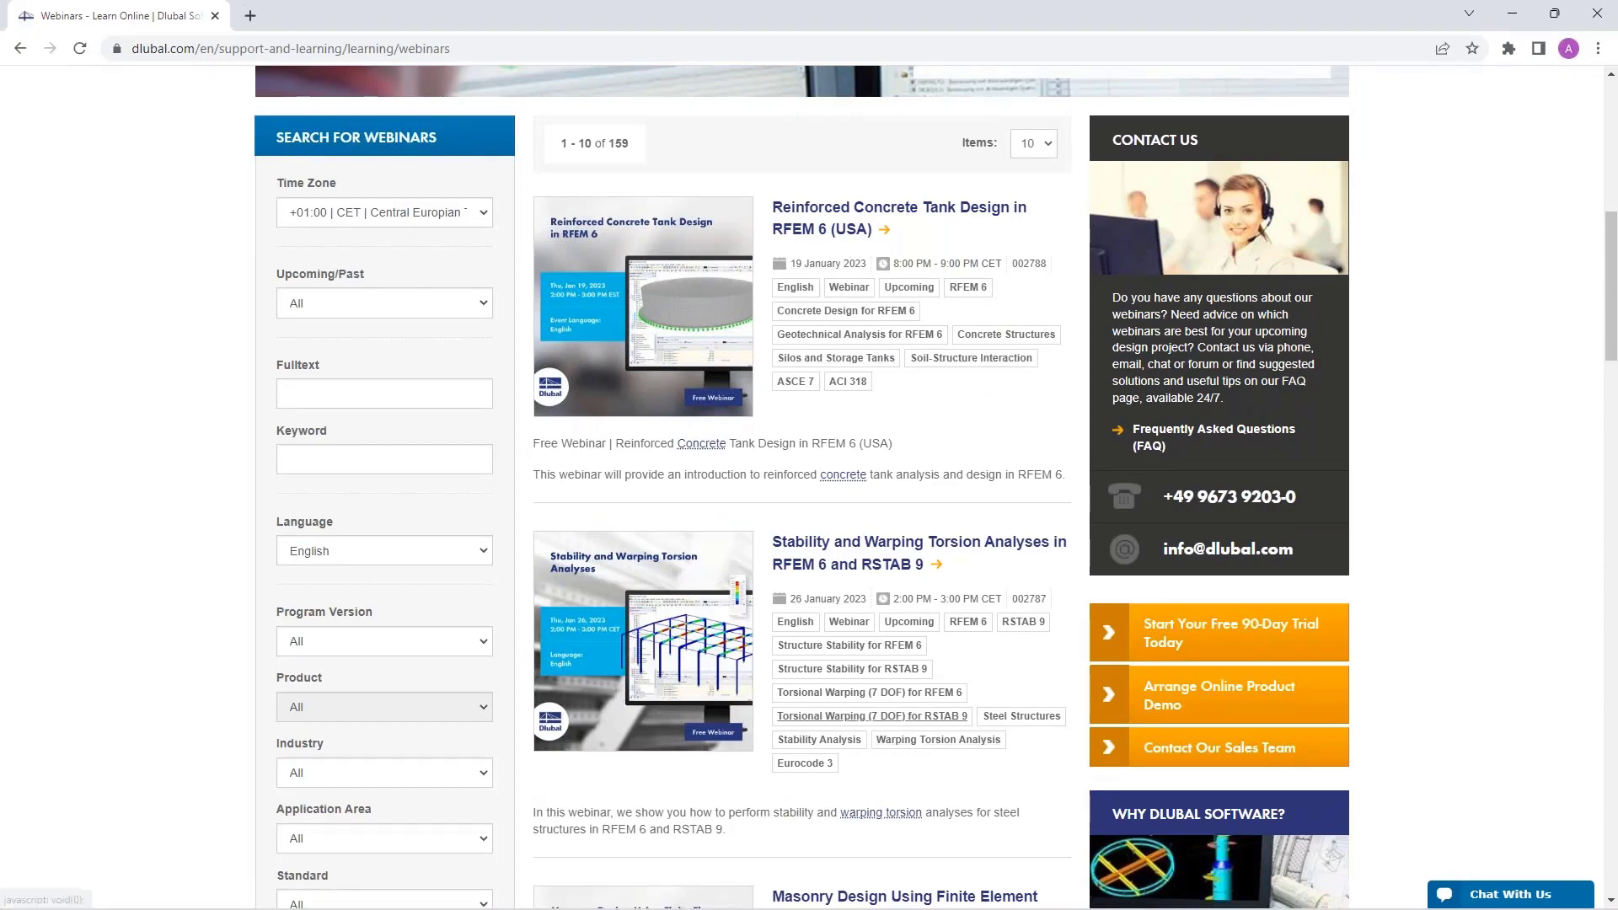
scroll(847, 628, "down", 4)
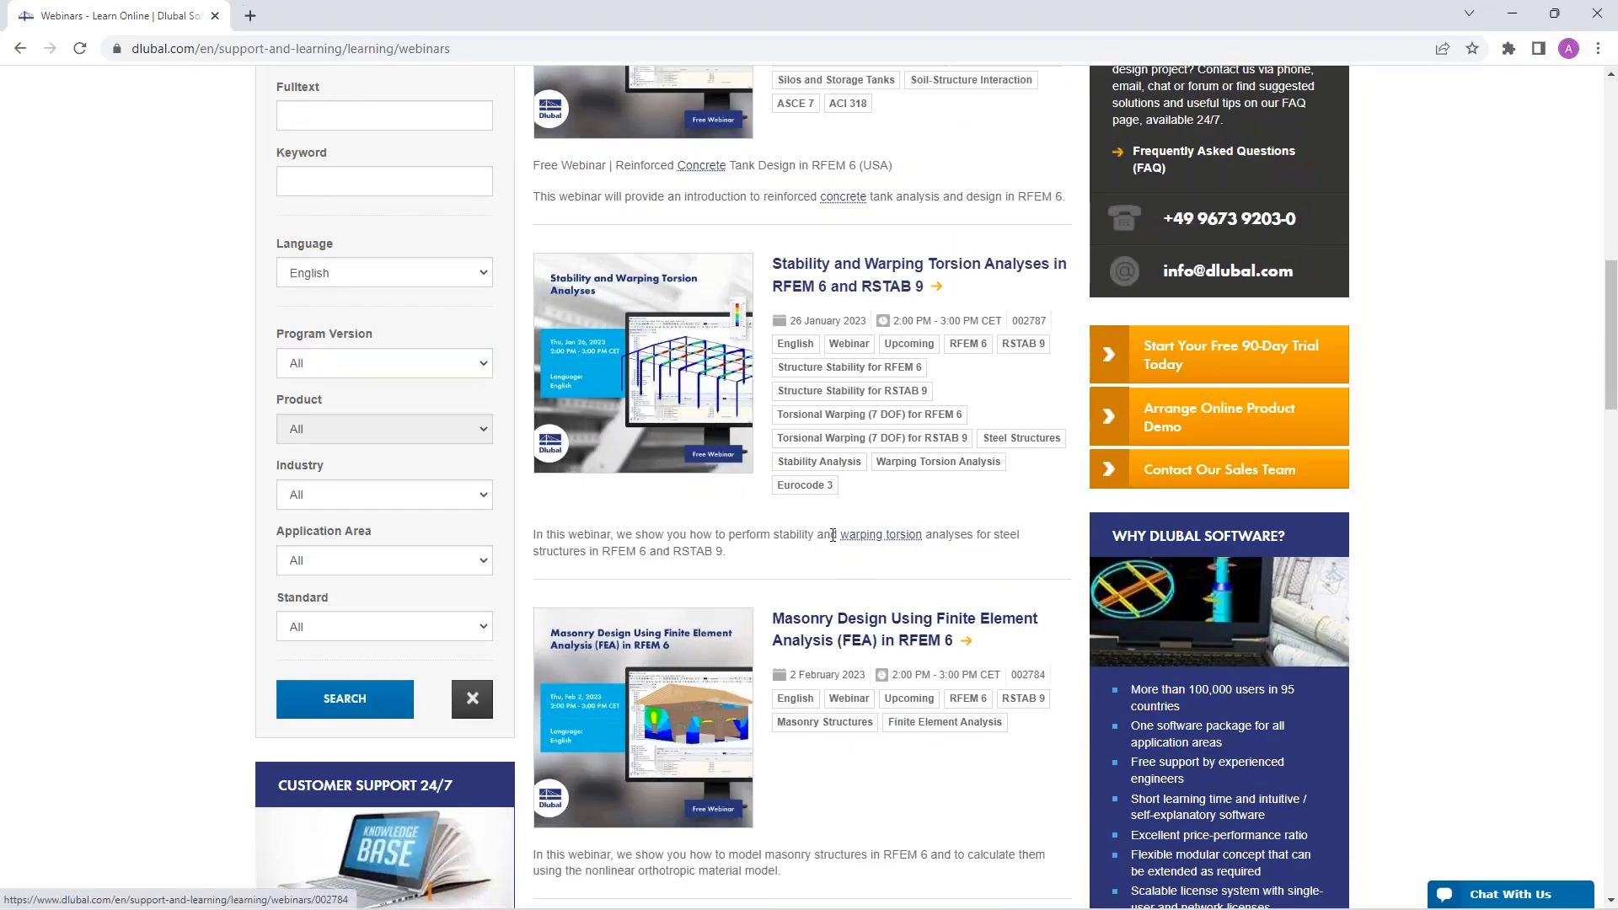
Find the webinar "Modeling and Design of CLT Panels in RFEM 6" in the webinar list and open its page
scroll(832, 535, "down", 2)
scroll(834, 537, "down", 6)
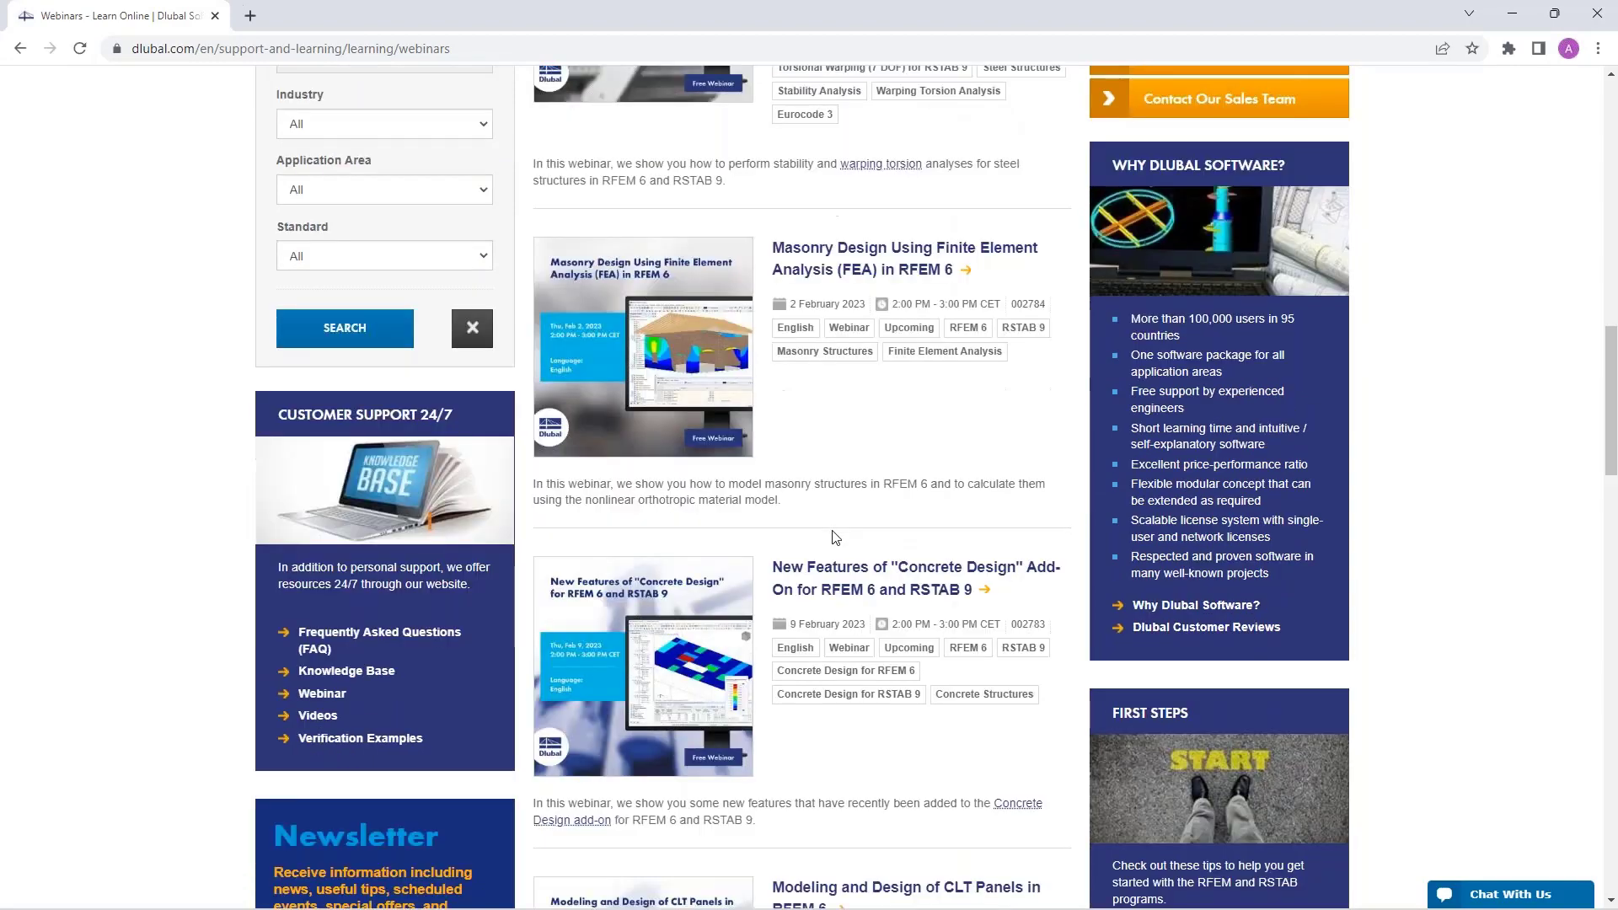
scroll(832, 536, "down", 1)
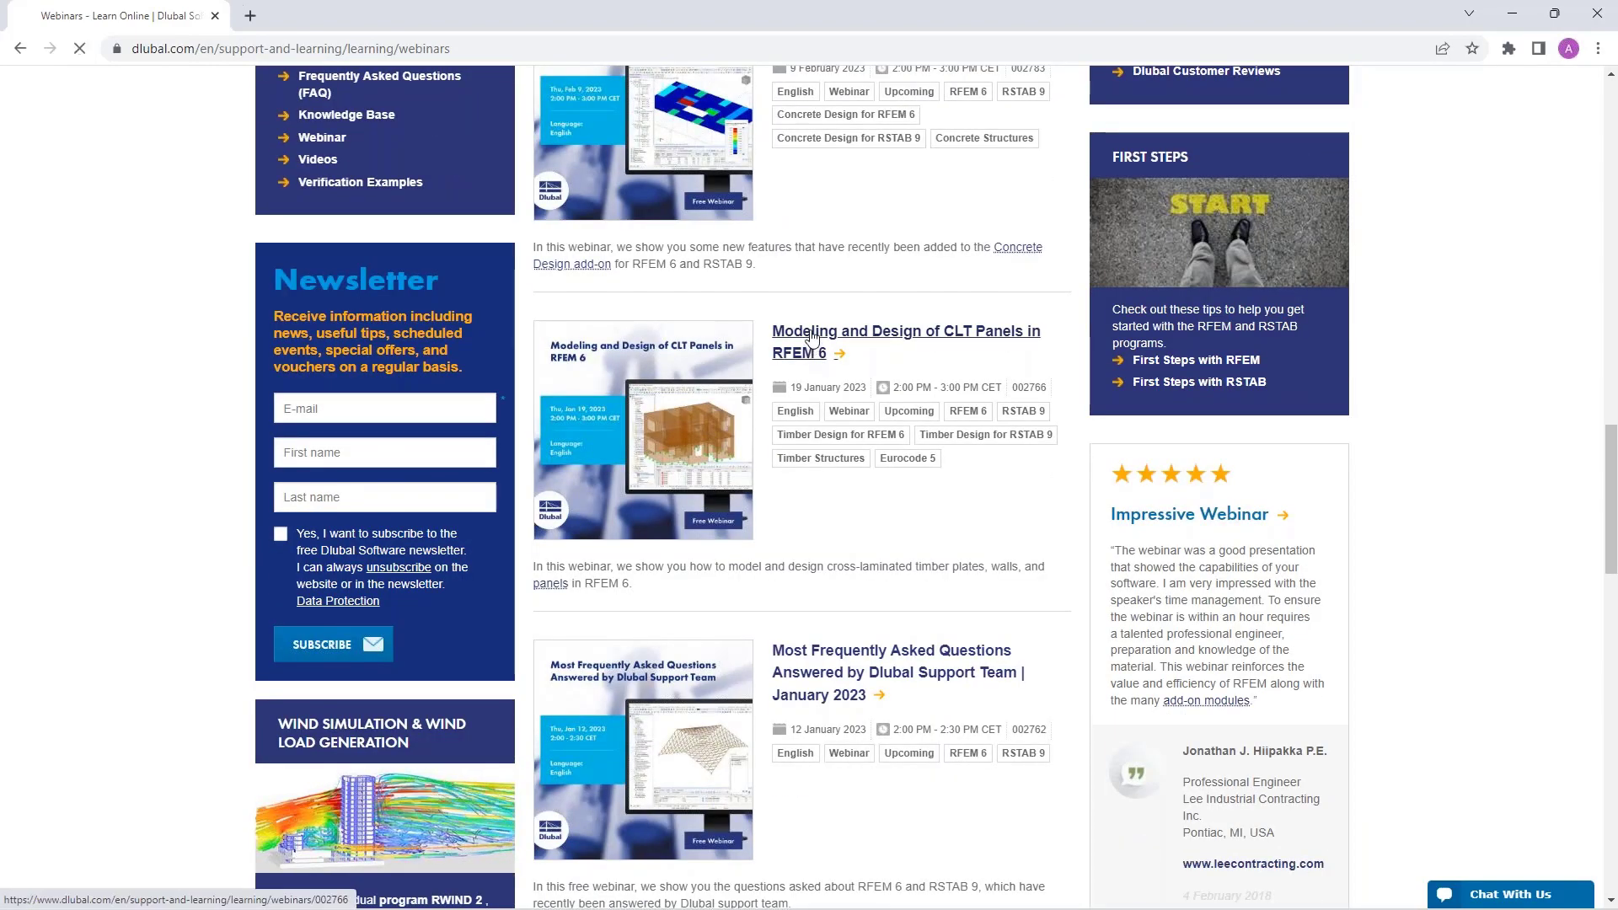
left_click(812, 337)
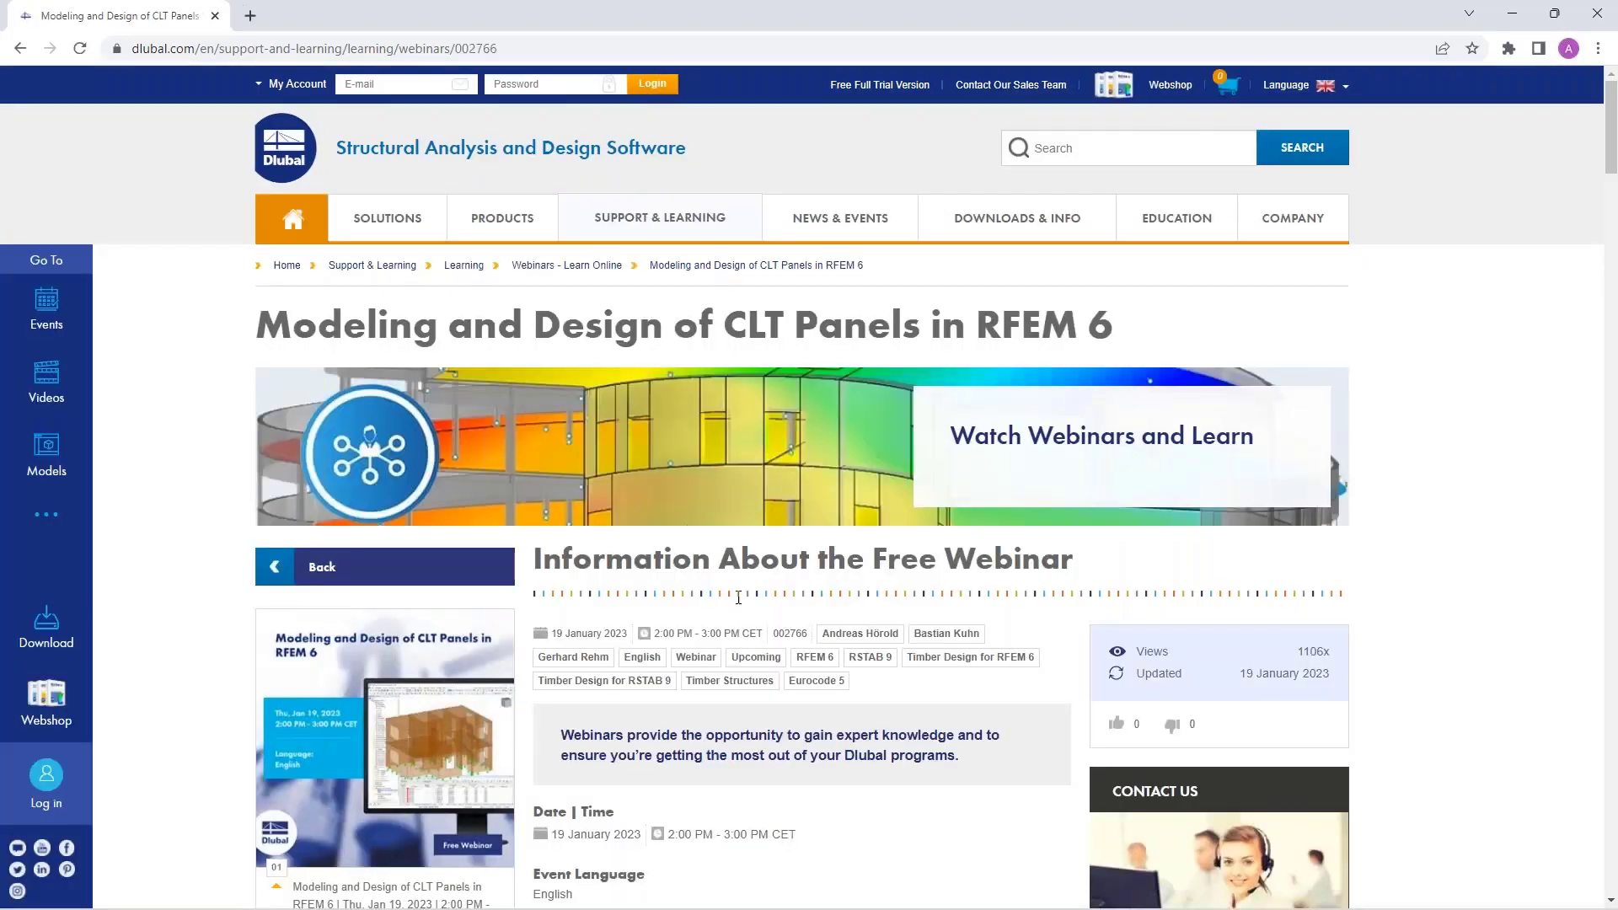
Look through the webinar's content, time schedule and recommended events down to the Models to Download section
scroll(807, 594, "down", 4)
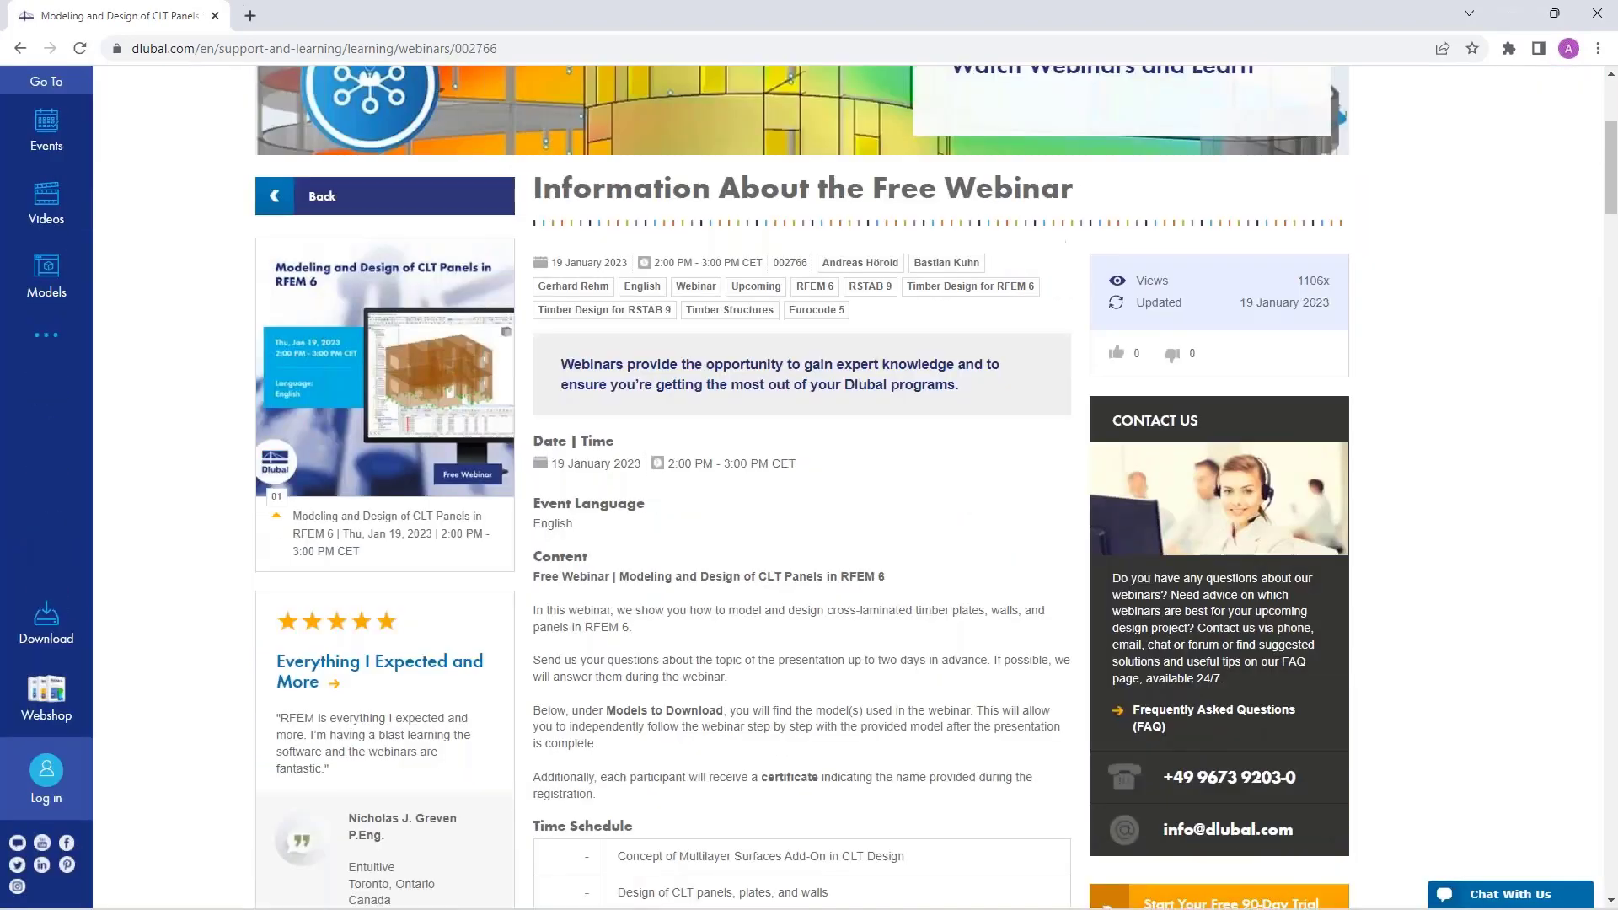
scroll(674, 746, "down", 8)
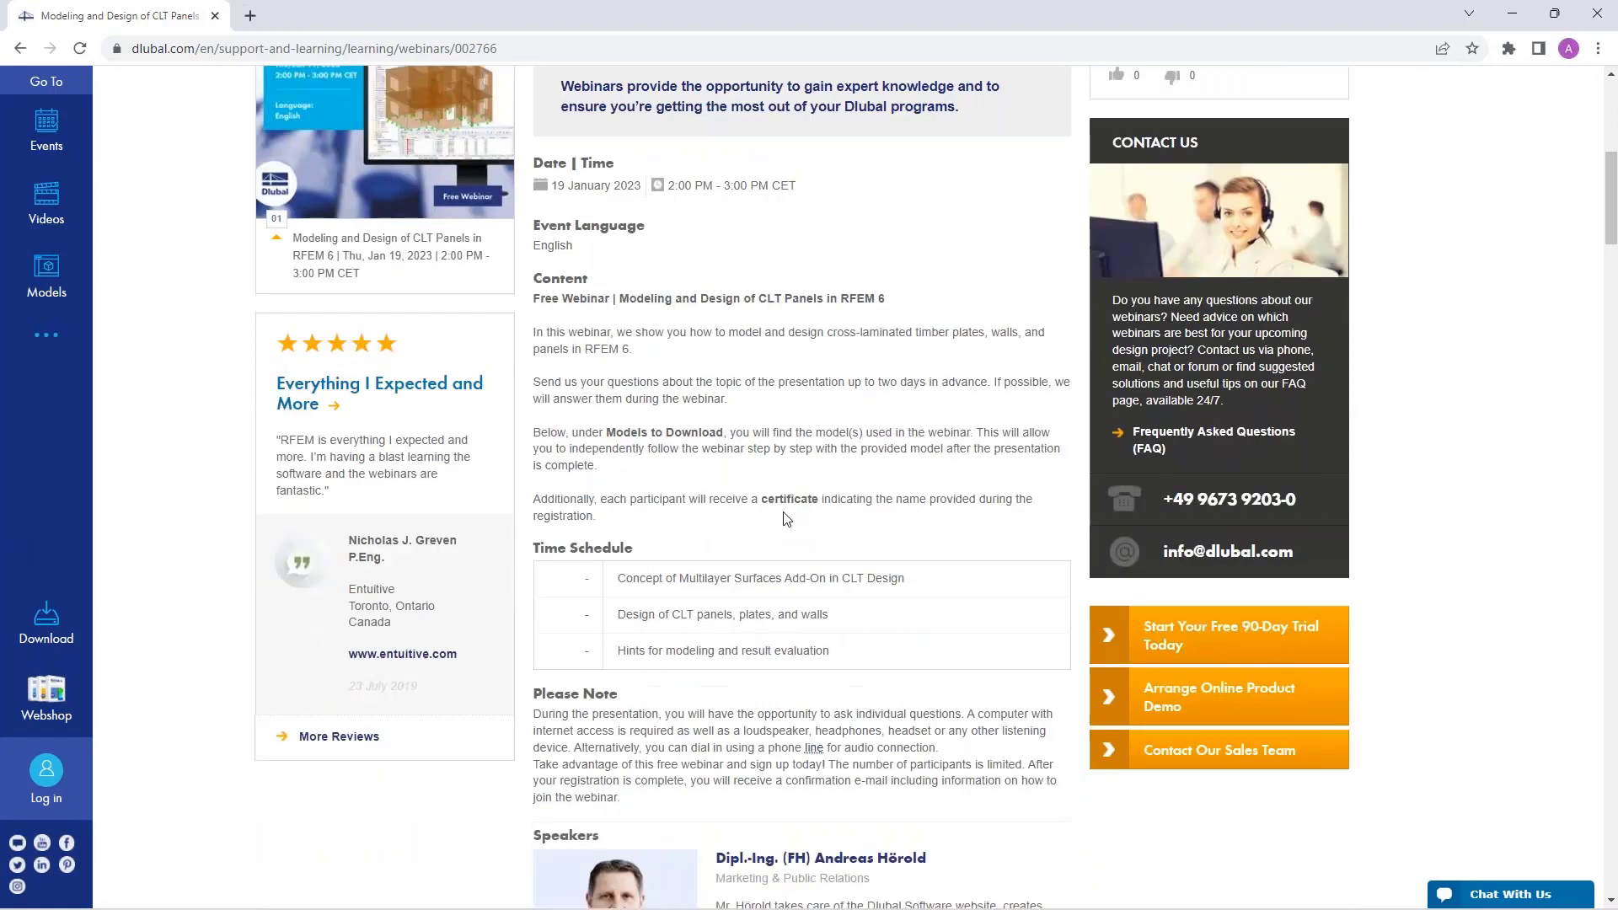
scroll(1411, 698, "down", 20)
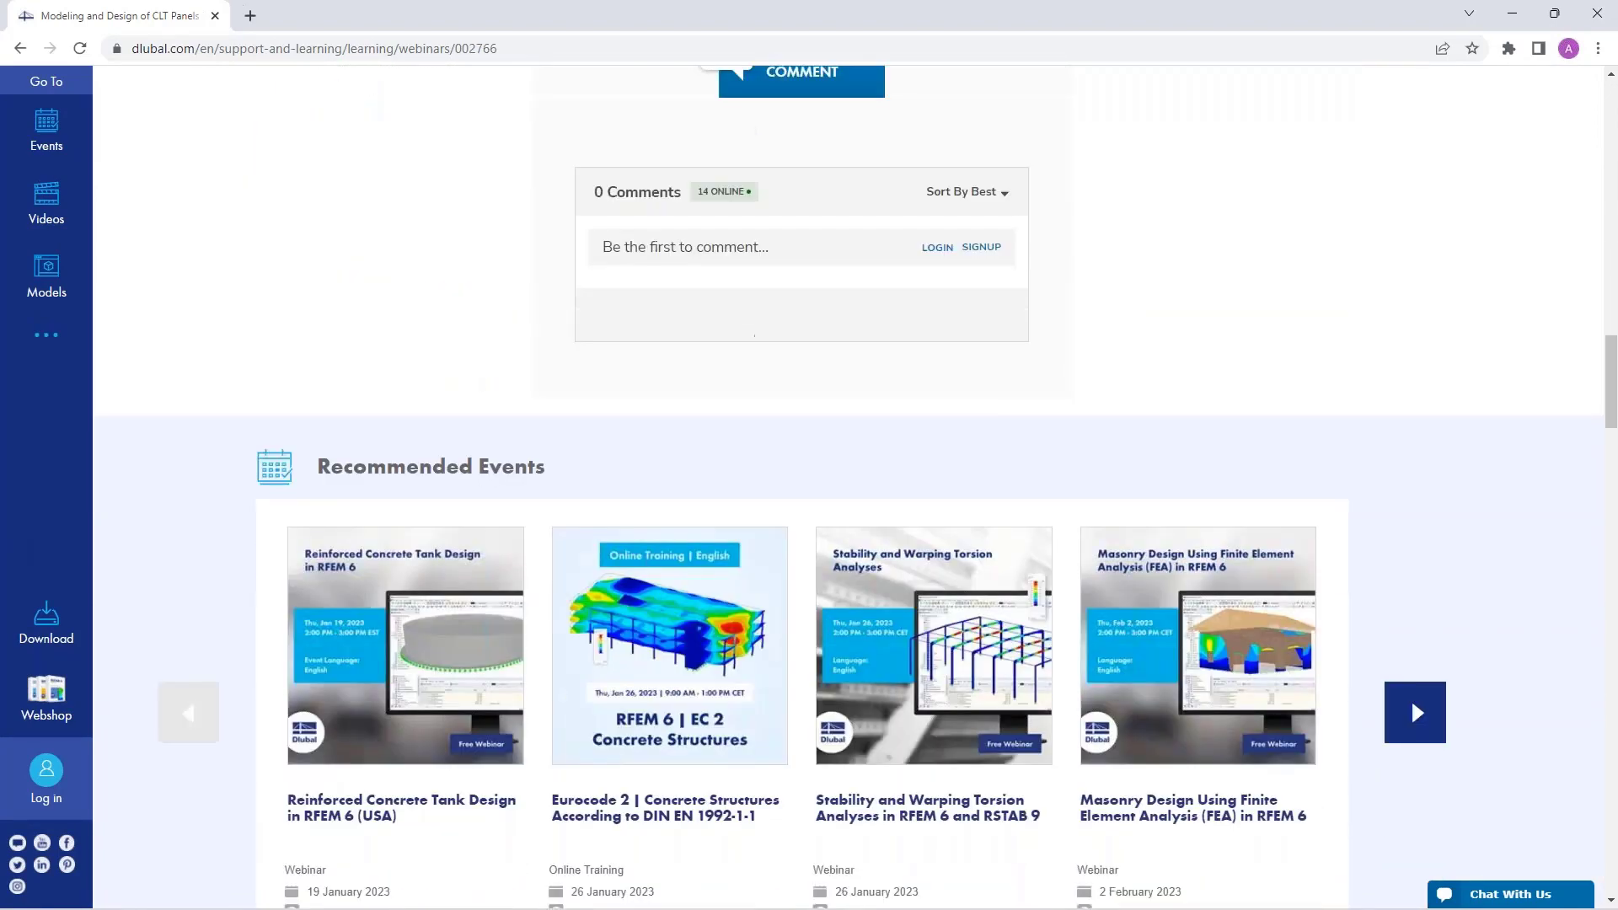
scroll(643, 616, "down", 5)
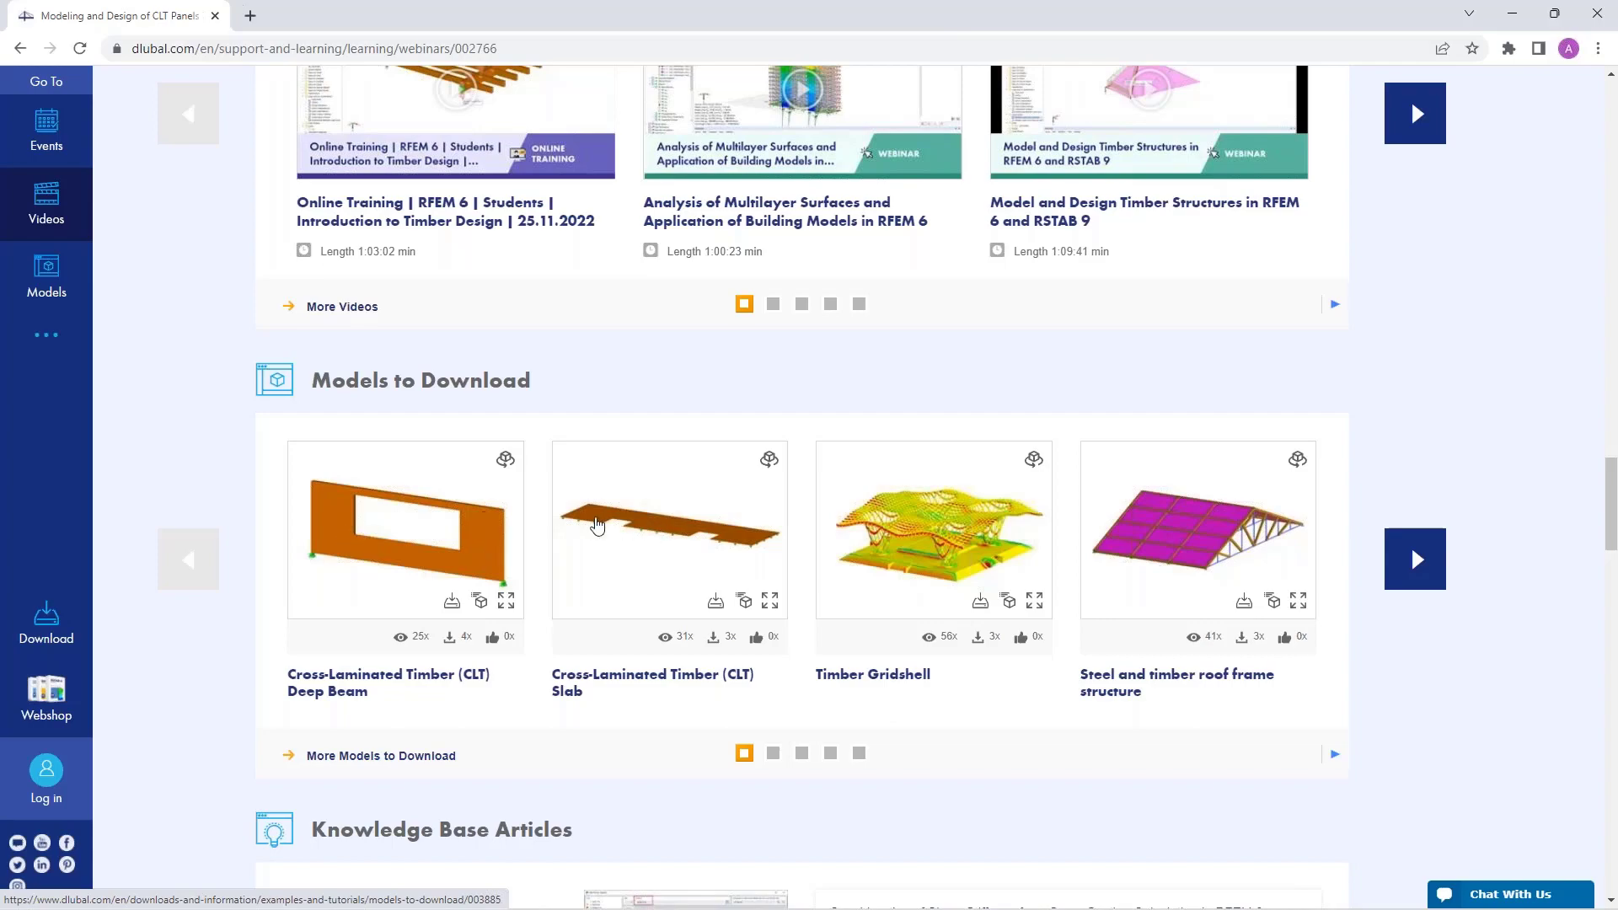
Return to the start of the webinar page and open the Free Full Trial Version page
scroll(603, 554, "up", 20)
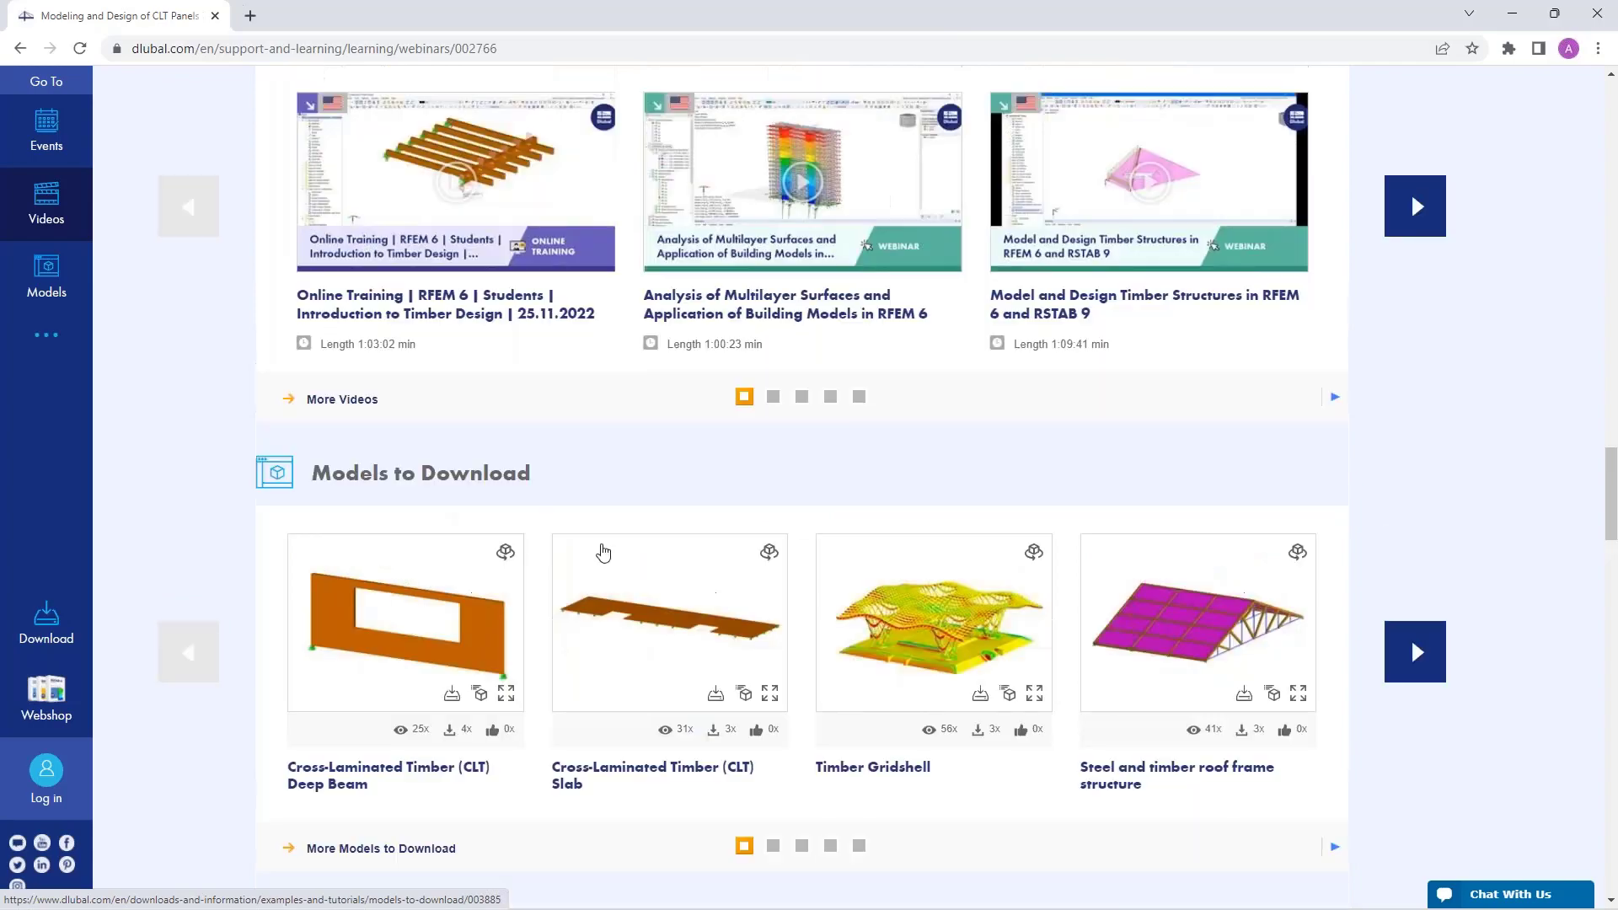
scroll(604, 531, "up", 3)
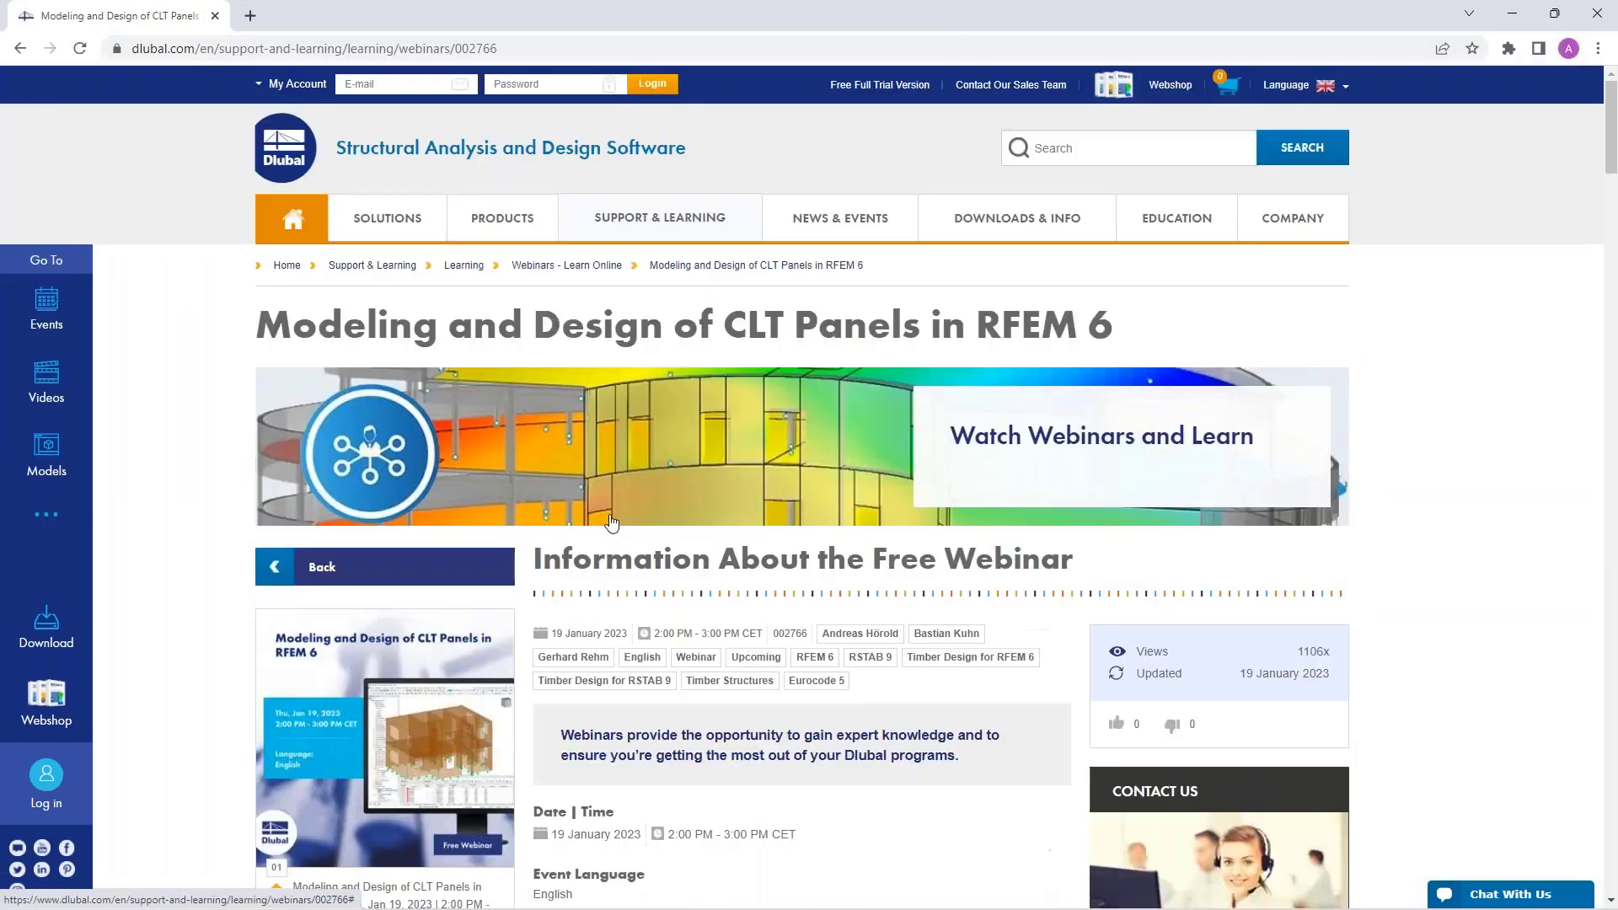
mouse_move(502, 219)
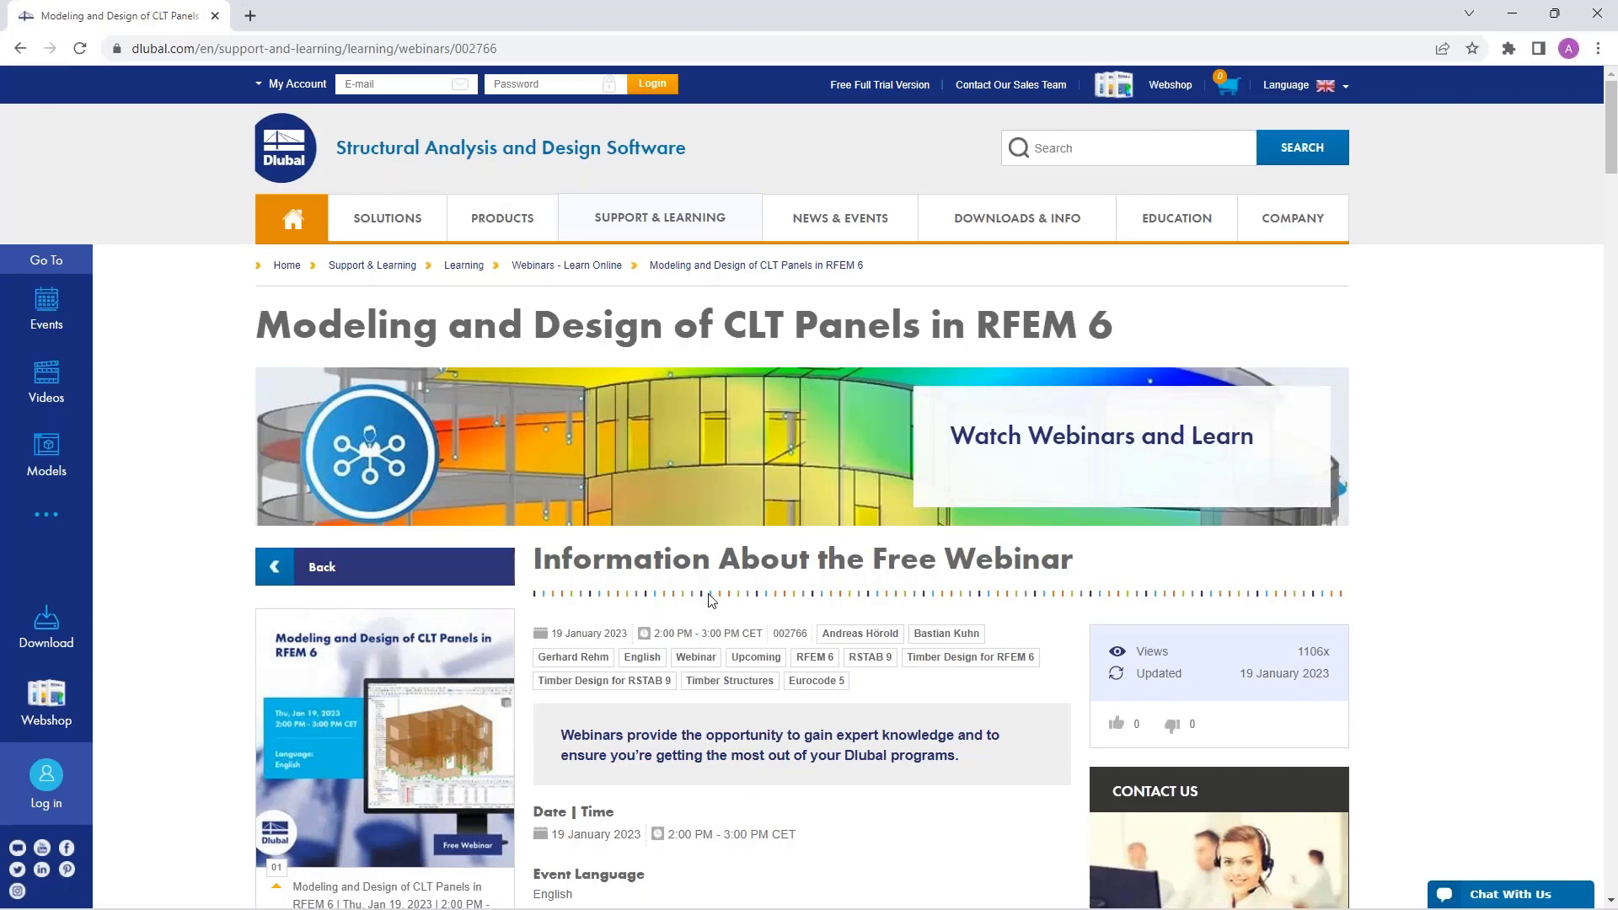
left_click(870, 88)
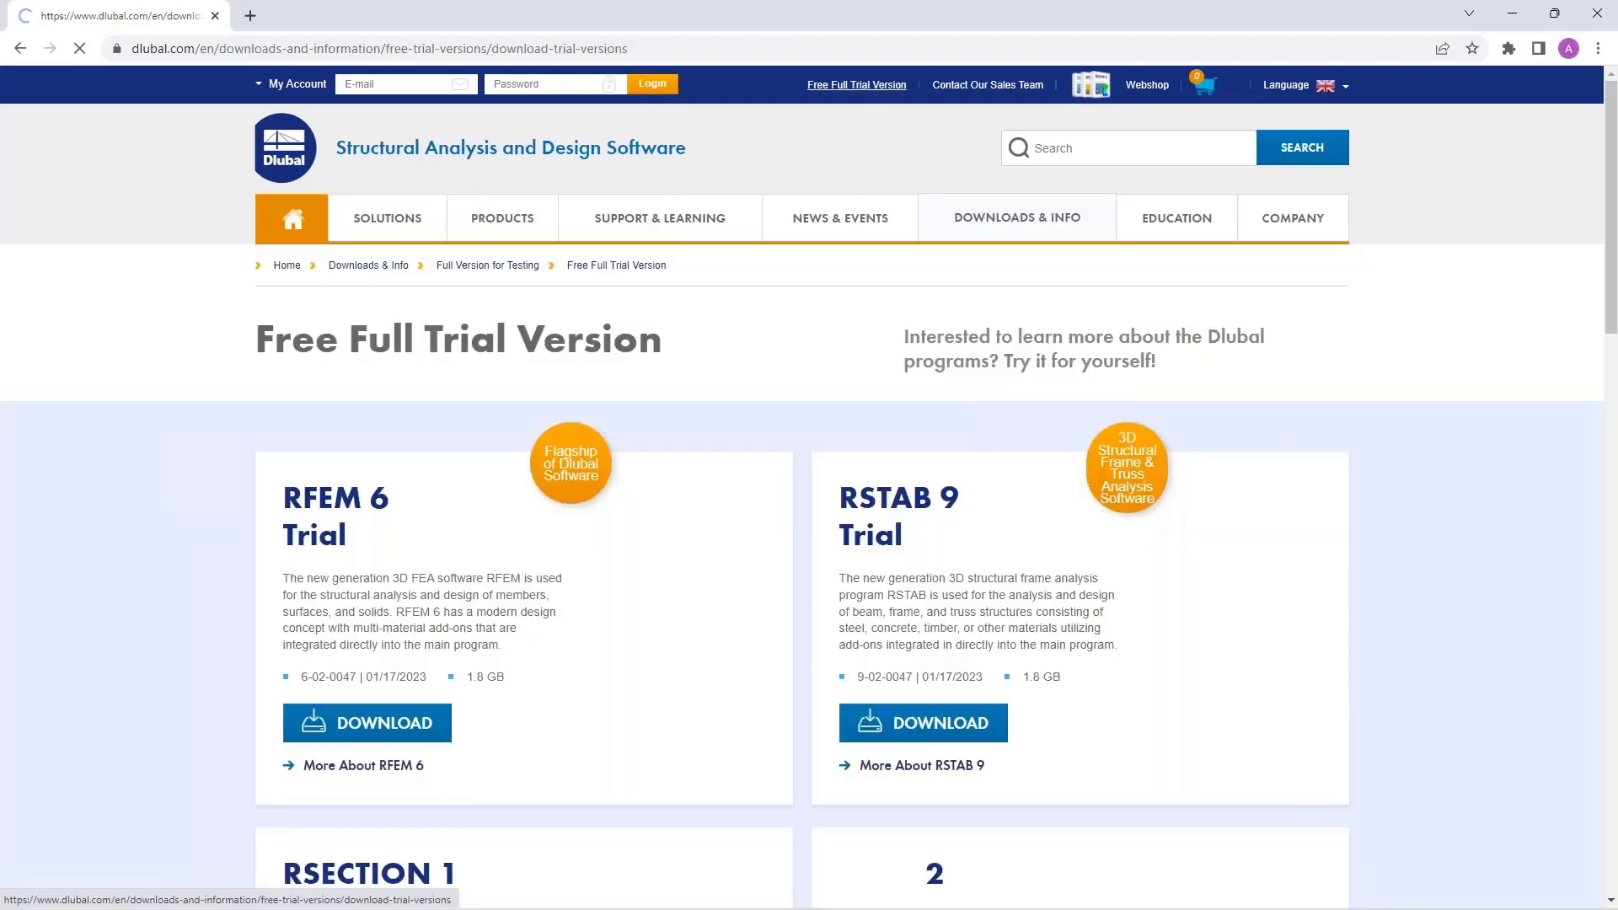